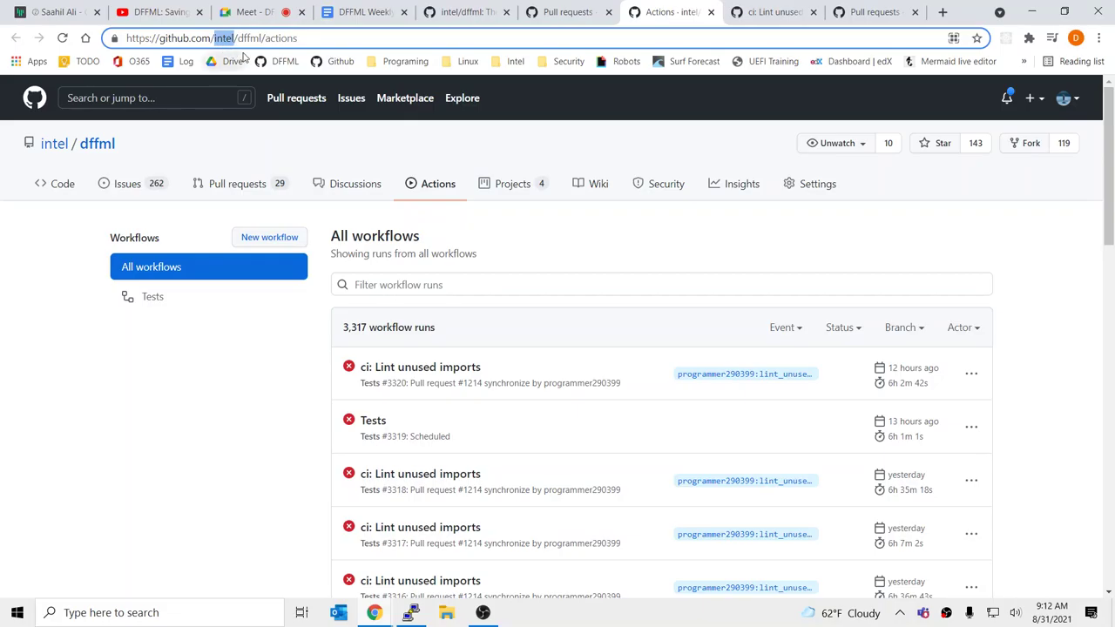
# Step: Switch from intel's Actions page to that of the maintainer's dffml fork and open the latest Tests run on run_command
pyautogui.write('pdxjohnn')
pyautogui.write('y')
pyautogui.press('Return')
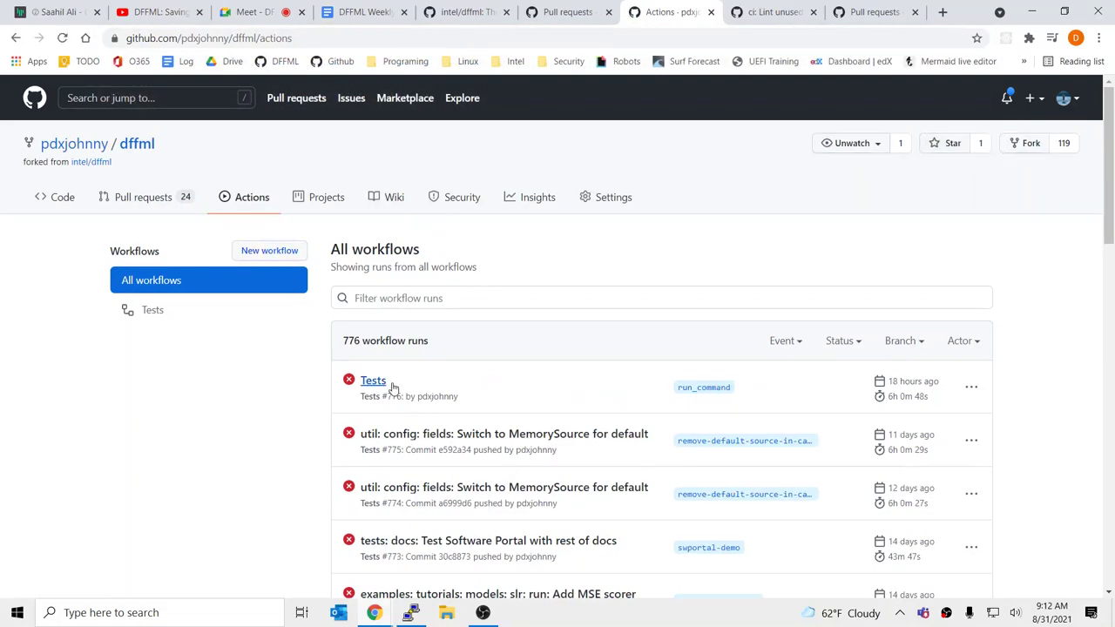
pyautogui.click(416, 389)
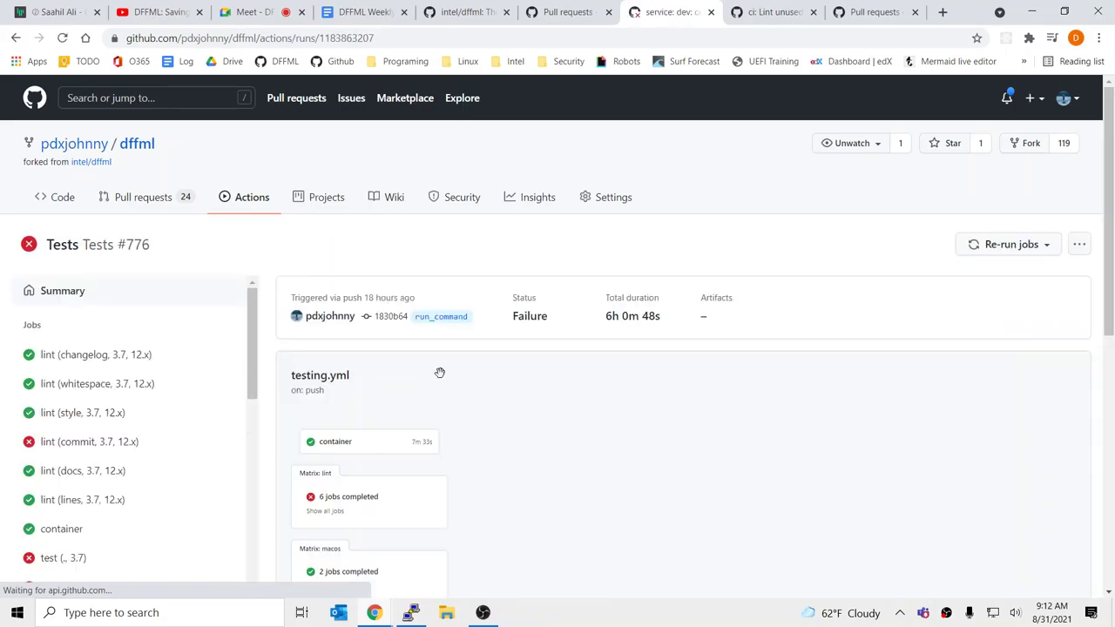
# Step: Open the failed test (., 3.7) job of the run and view its raw logs
pyautogui.scroll(-5, 98, 392)
pyautogui.click(98, 392)
pyautogui.scroll(5, 97, 392)
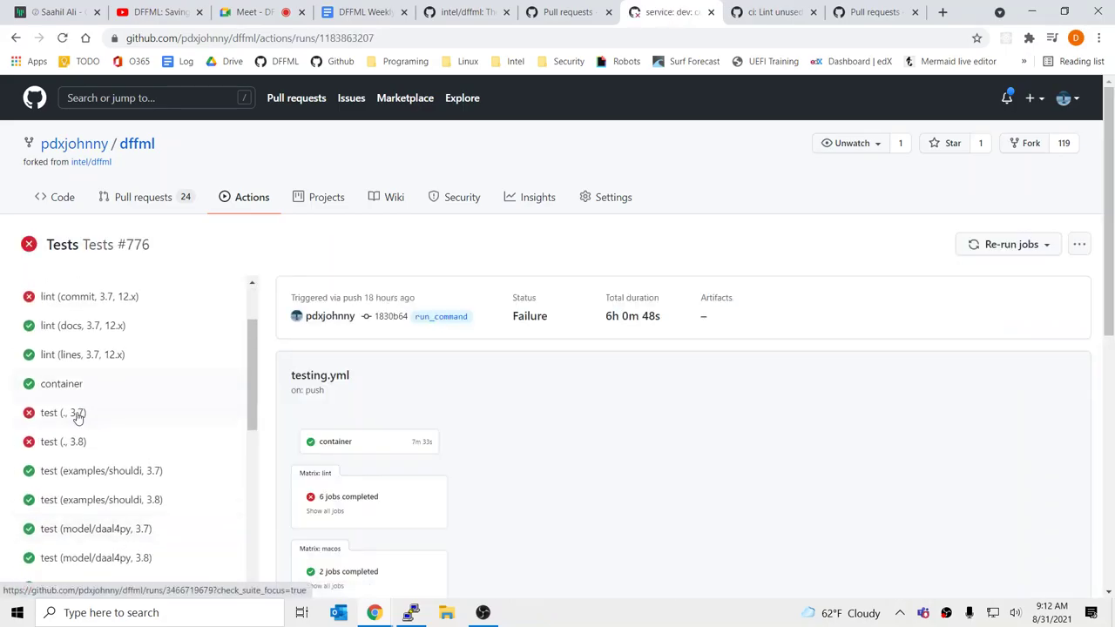
pyautogui.moveTo(254, 372); pyautogui.dragTo(280, 438)
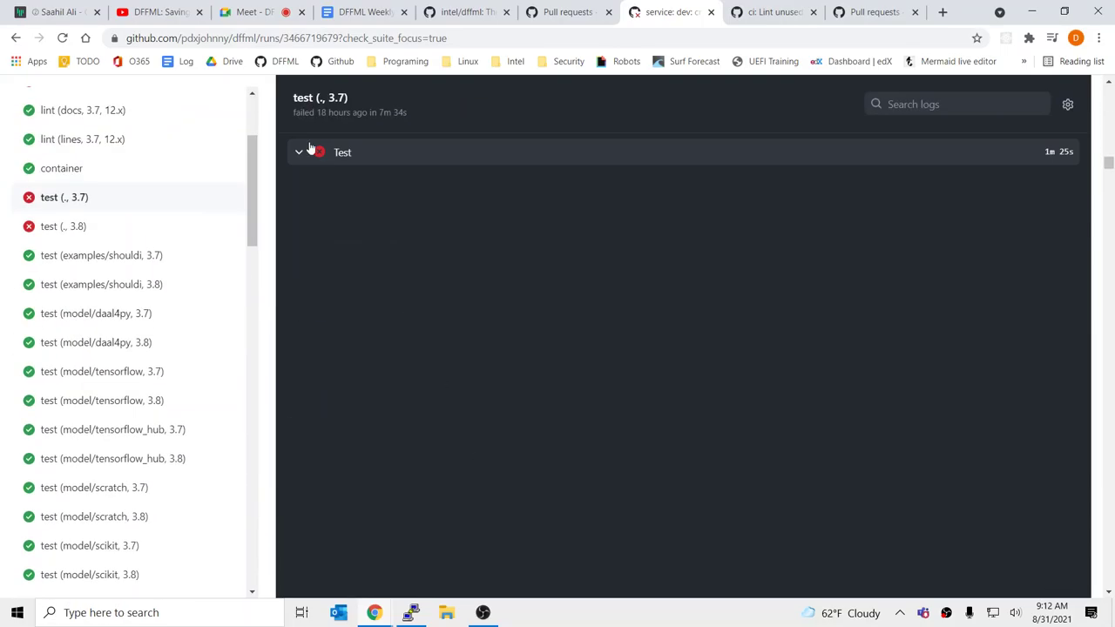
pyautogui.click(1067, 104)
pyautogui.click(1013, 205)
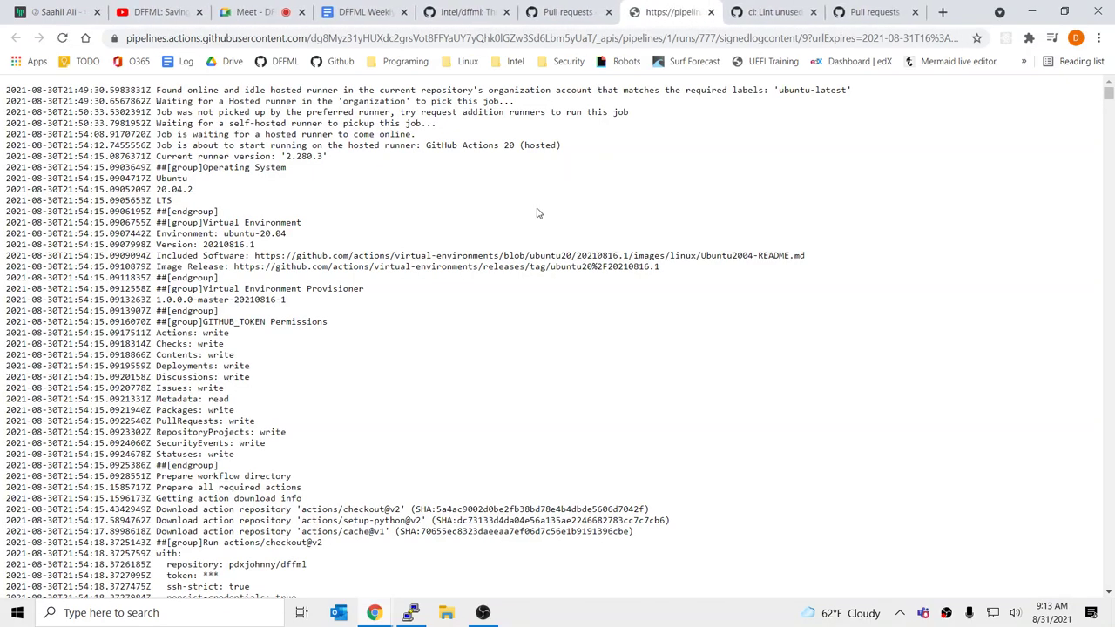
# Step: Examine the test errors and their tracebacks at the end of the raw log
pyautogui.press('End')
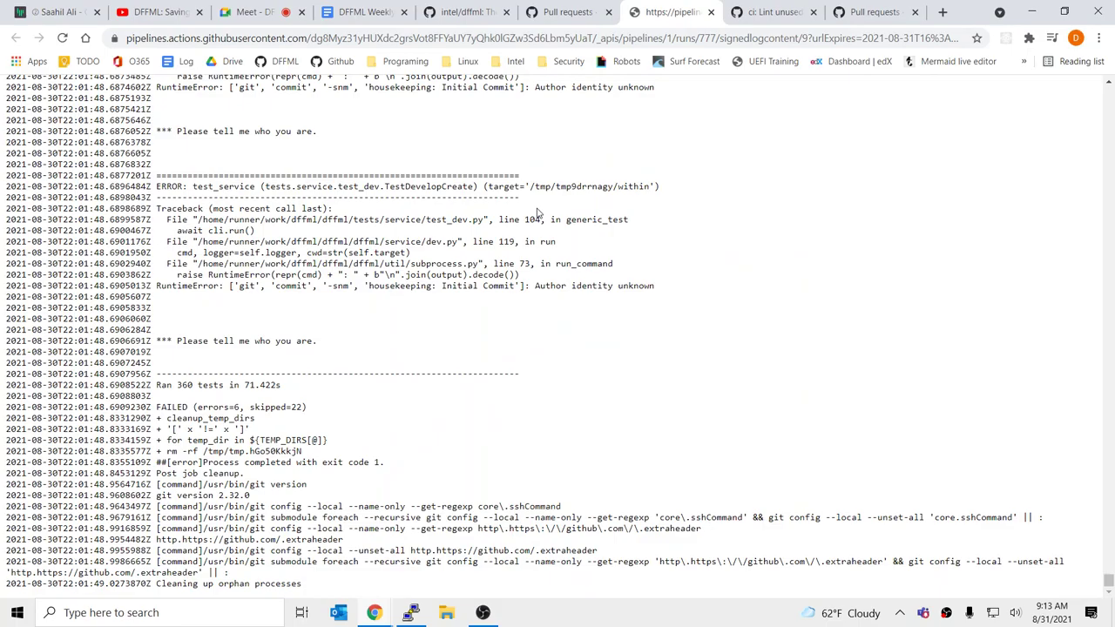
pyautogui.scroll(3, 538, 230)
pyautogui.scroll(3, 421, 348)
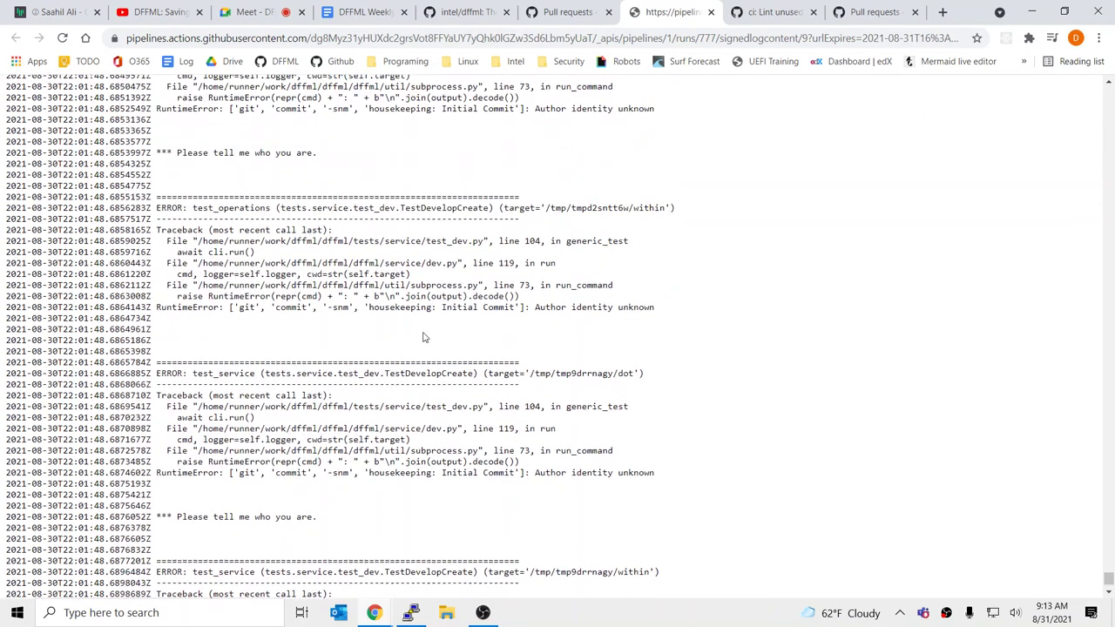
pyautogui.scroll(10, 334, 440)
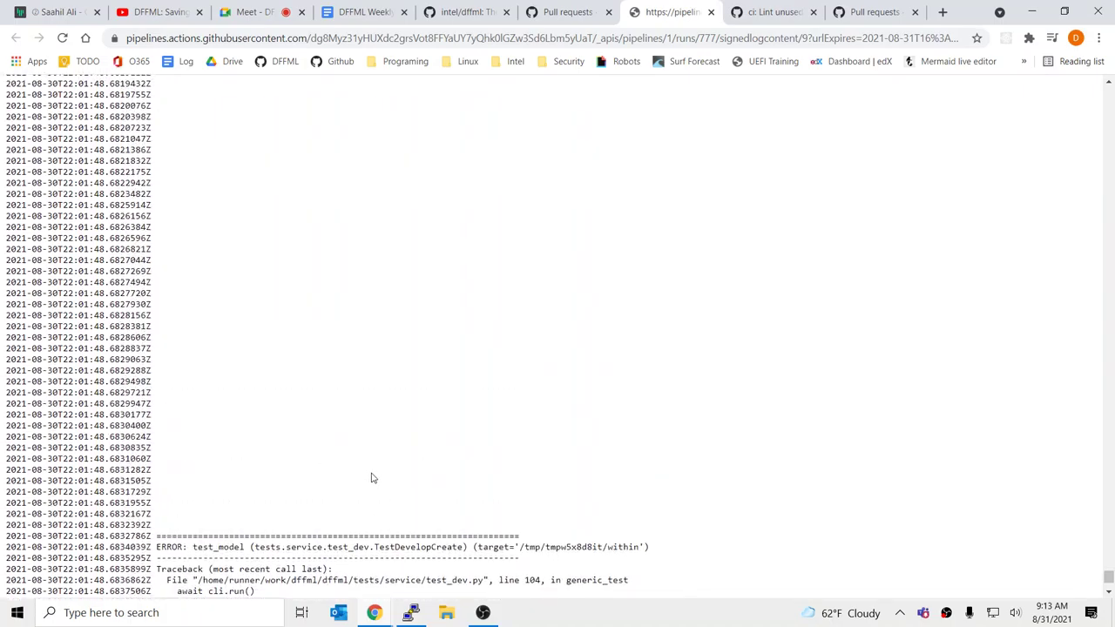
pyautogui.scroll(10, 373, 478)
pyautogui.scroll(-3, 377, 478)
pyautogui.scroll(5, 391, 473)
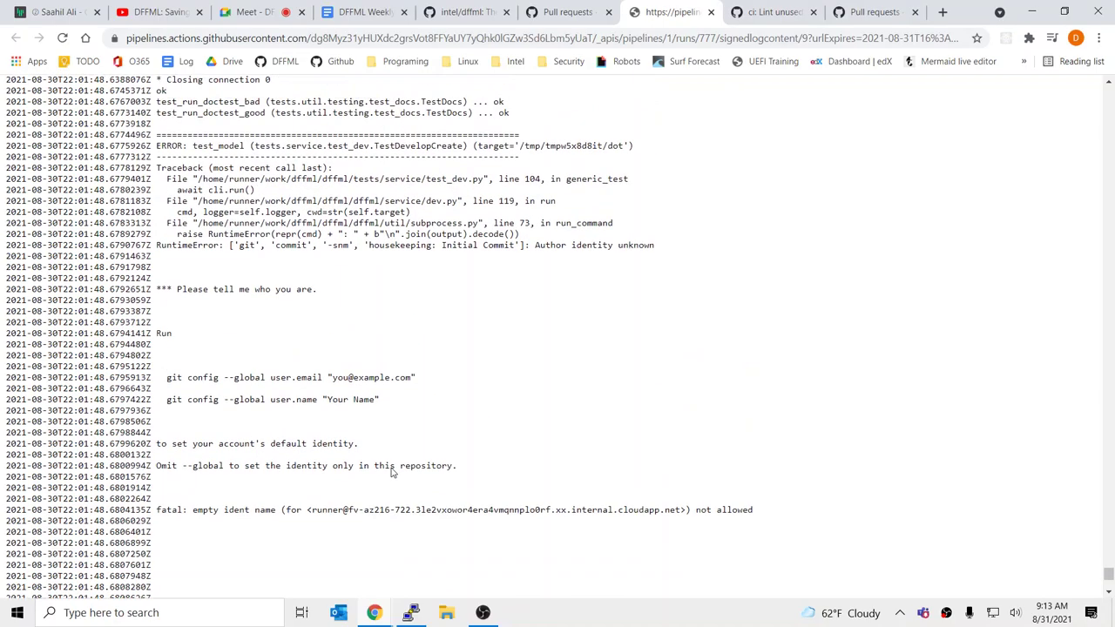
pyautogui.scroll(4, 393, 479)
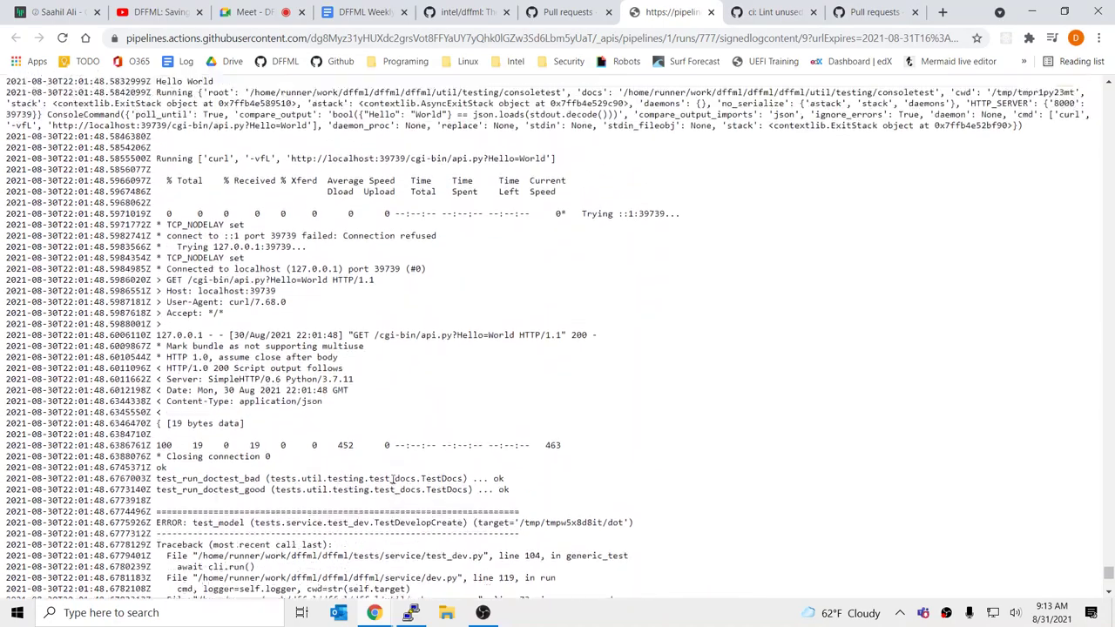
# Step: Reopen the closed test (., 3.7) job page and go back to the summary of run Tests #776
pyautogui.click(566, 14)
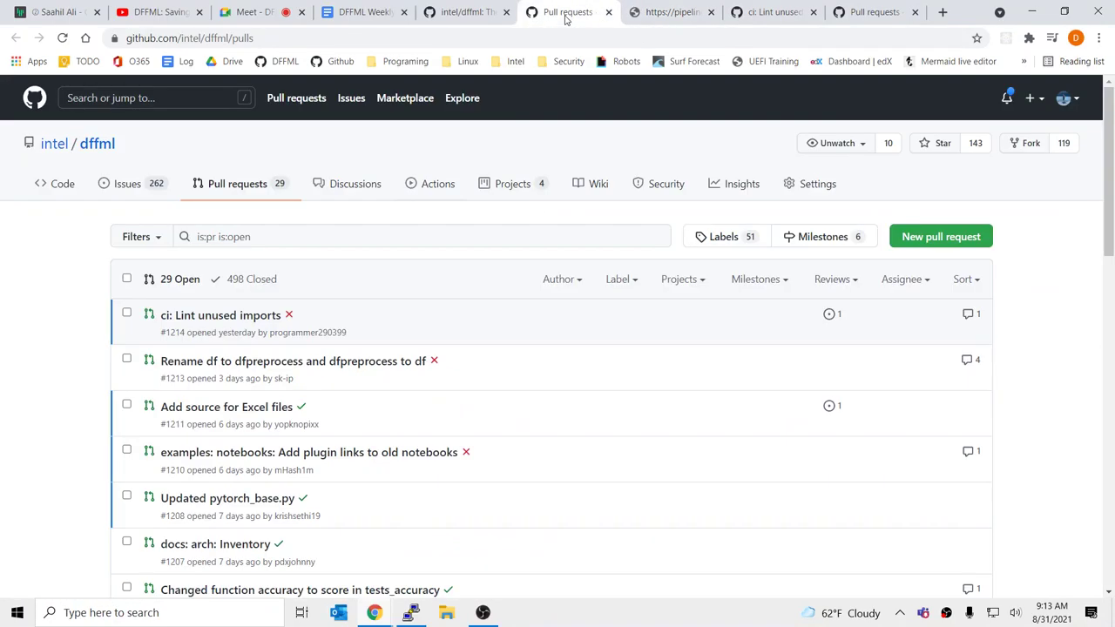
pyautogui.hotkey('ctrl', 'Tab')
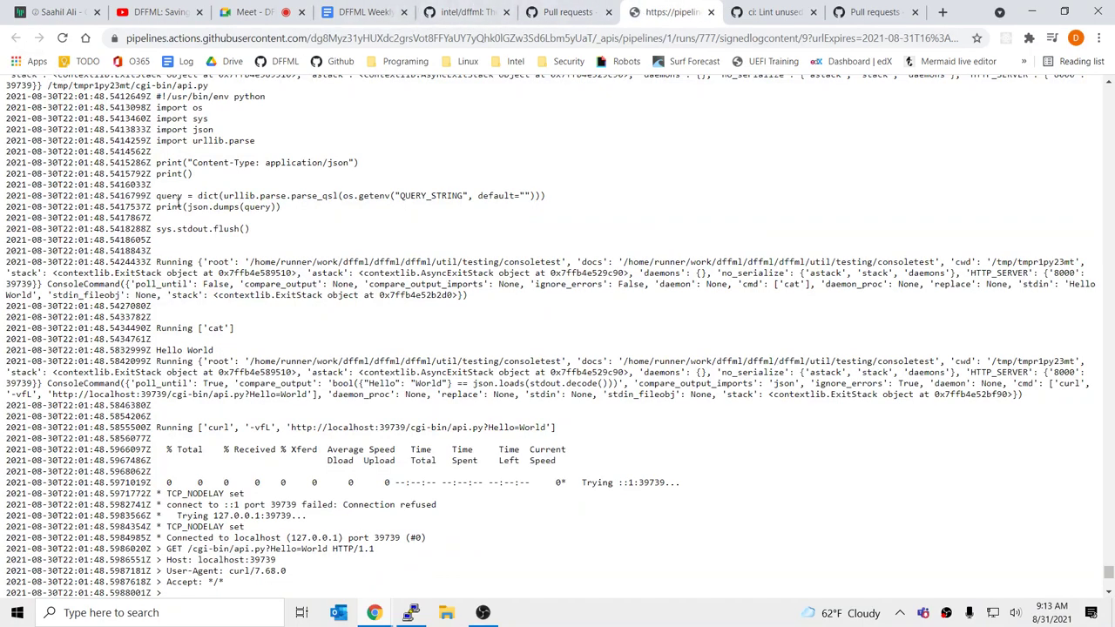
pyautogui.hotkey('ctrl', 'shift', 't')
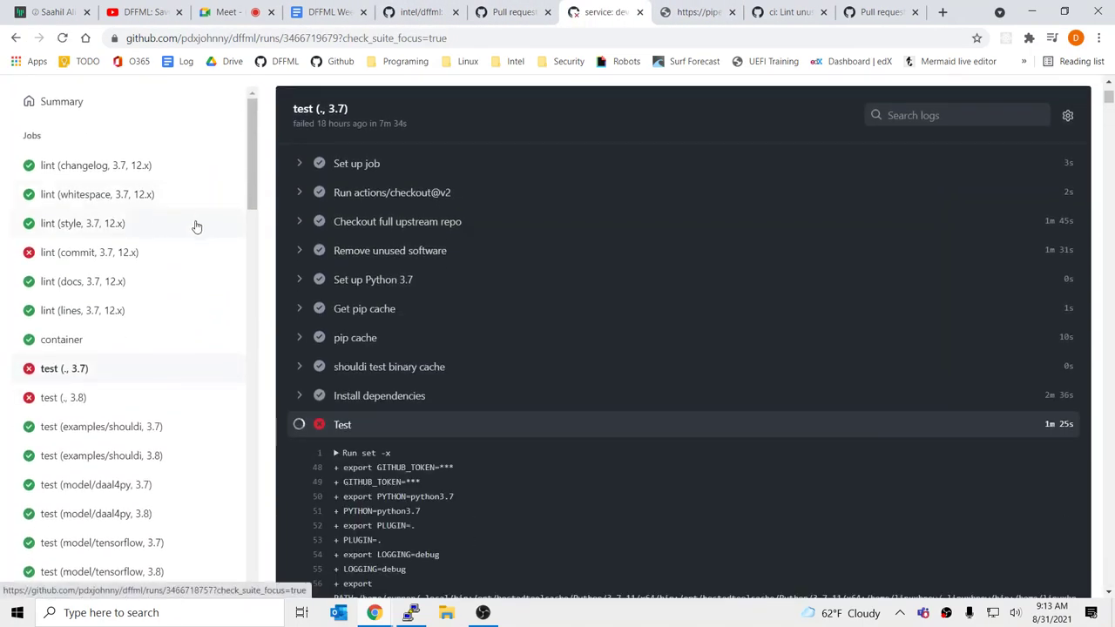
pyautogui.scroll(2, 229, 317)
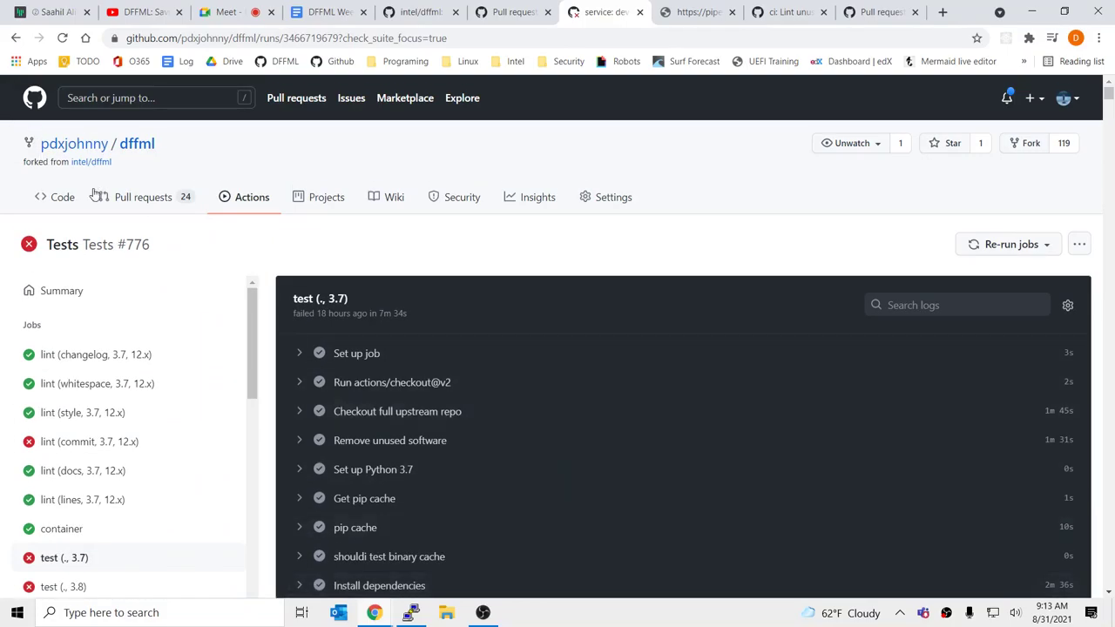
pyautogui.scroll(-2, 97, 193)
pyautogui.scroll(20, 318, 153)
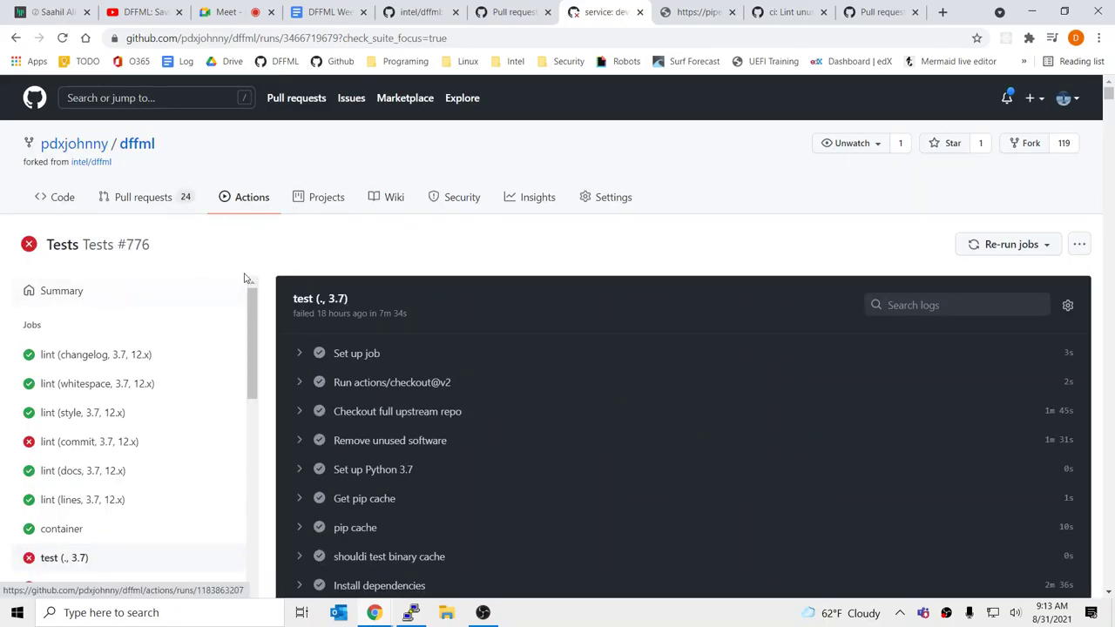
pyautogui.click(1078, 243)
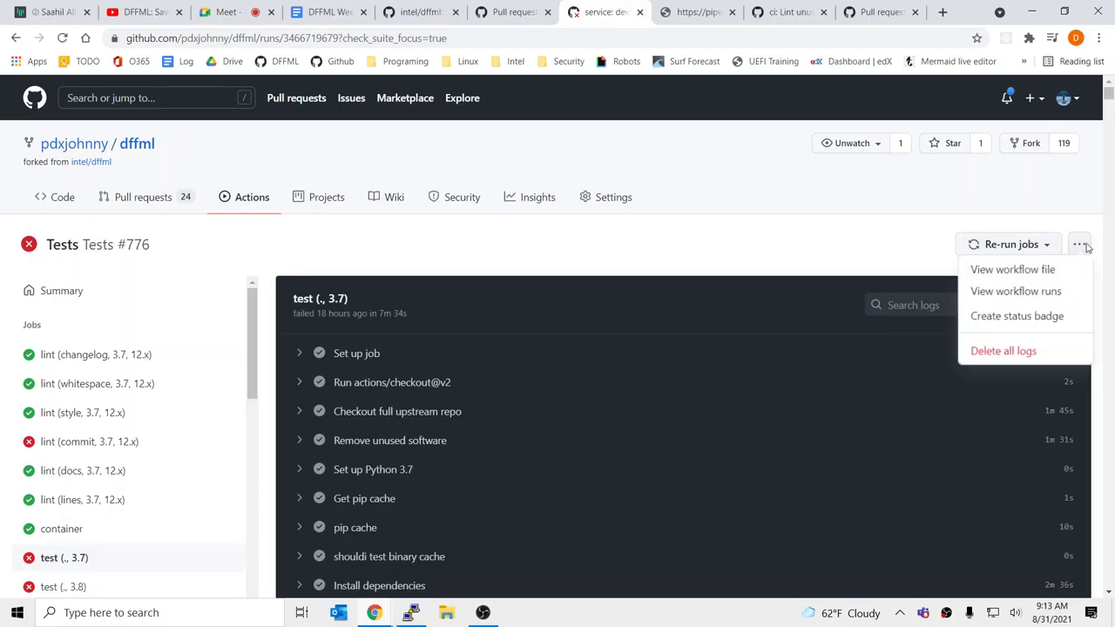
pyautogui.click(702, 248)
pyautogui.click(15, 38)
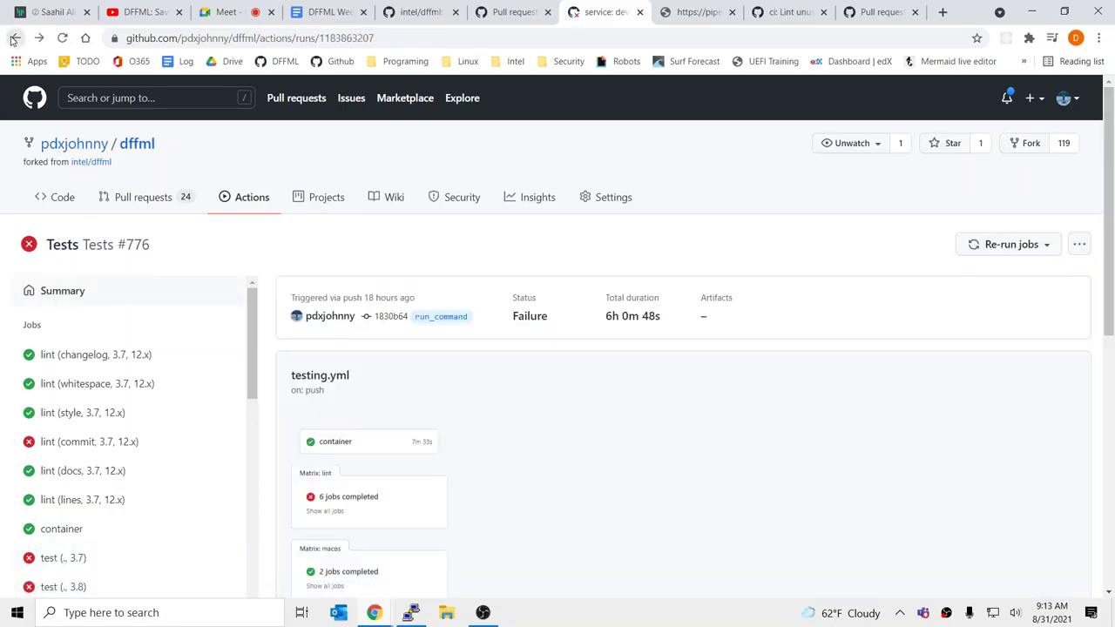
# Step: Open the run_command branch from the run summary and show its commit history
pyautogui.click(440, 319)
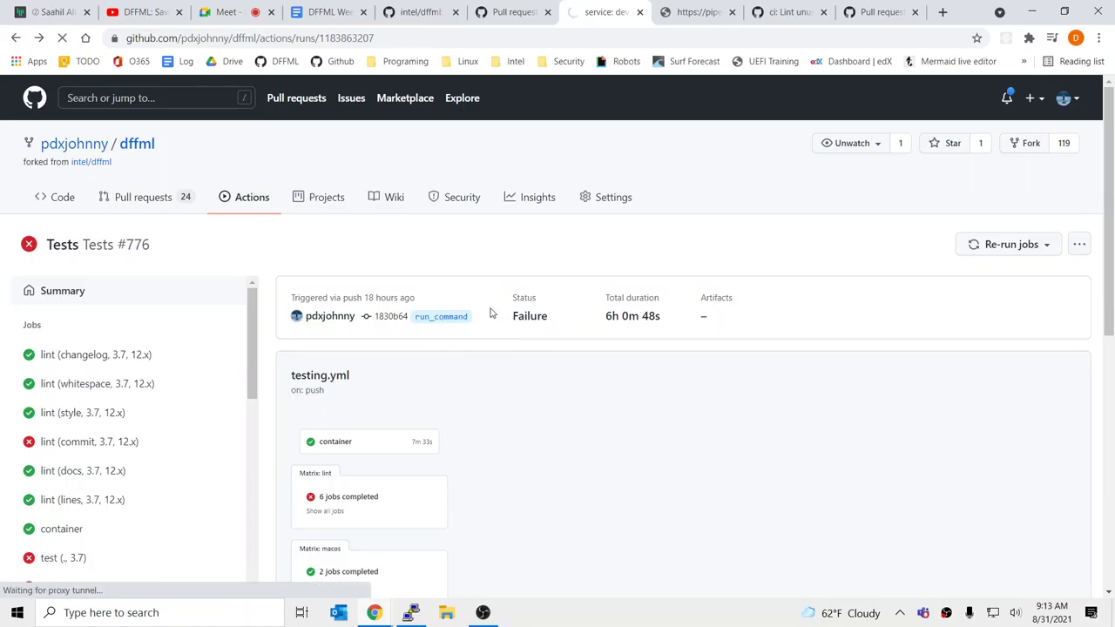
pyautogui.click(219, 9)
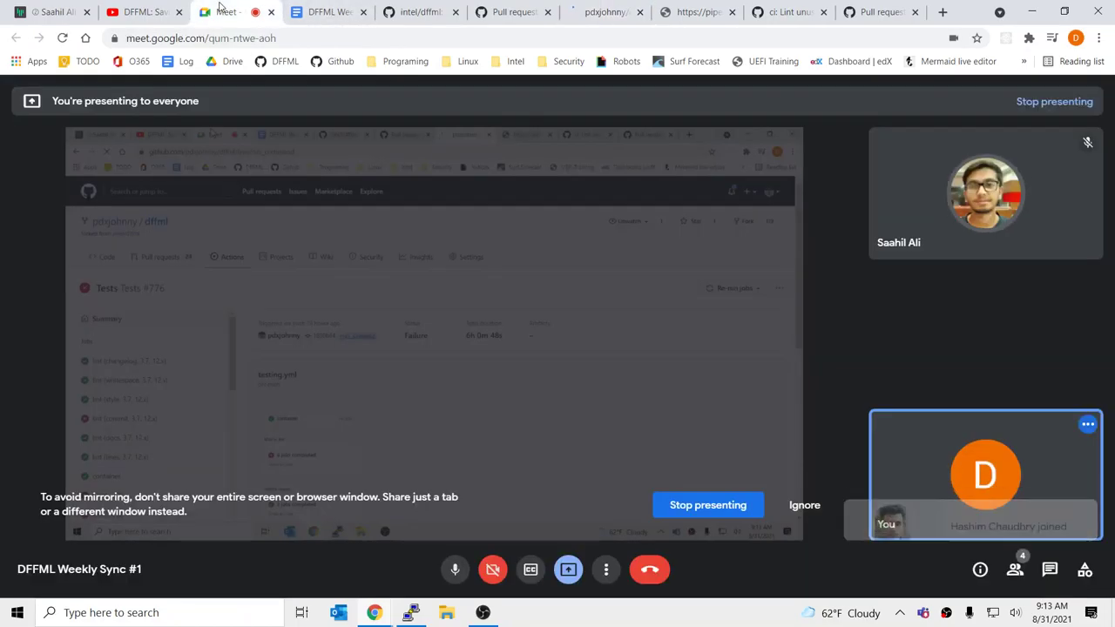
pyautogui.click(502, 9)
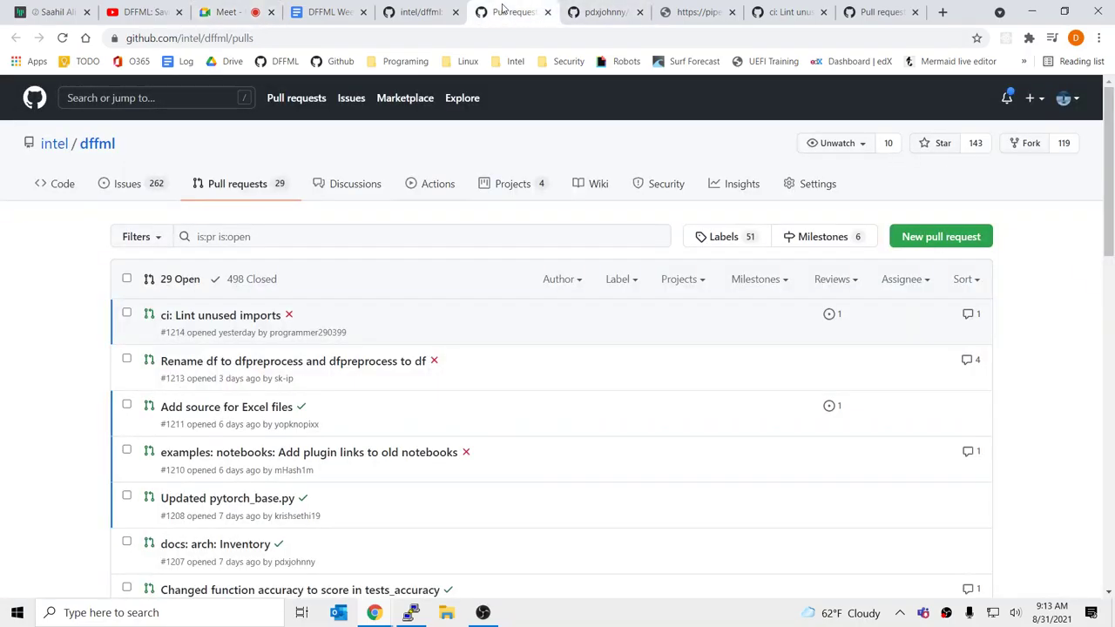
pyautogui.click(612, 10)
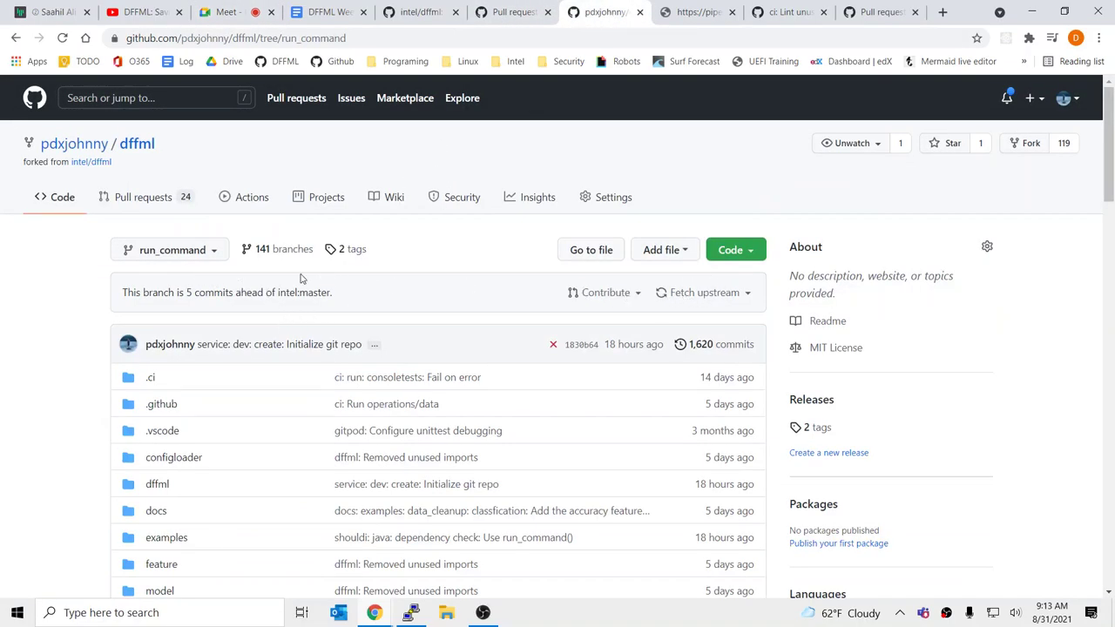
pyautogui.click(722, 347)
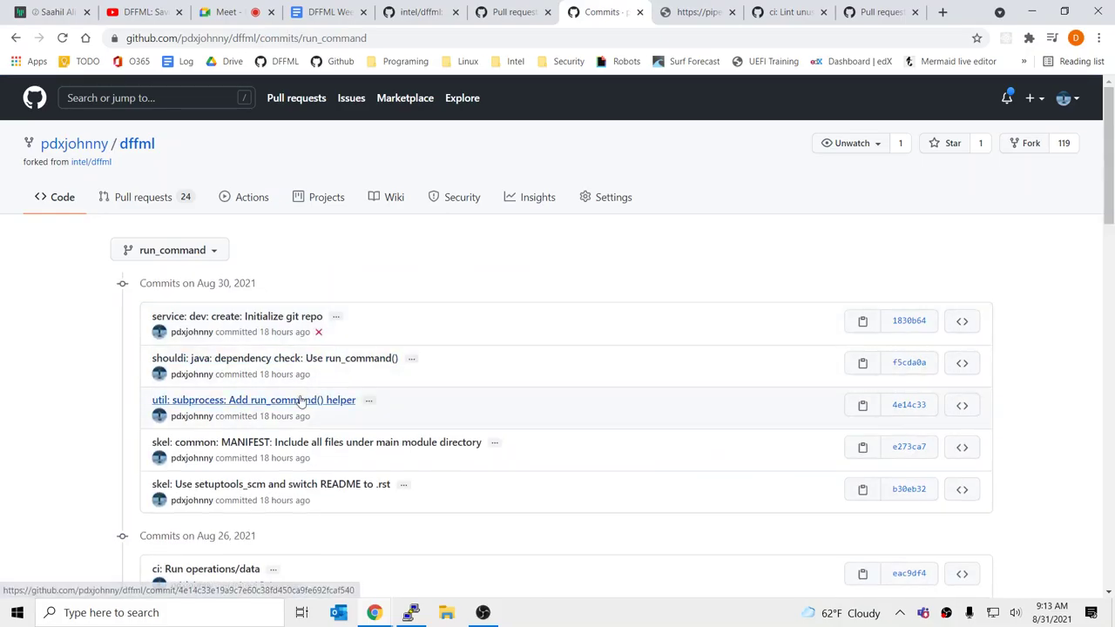
# Step: Open the run_command() helper and shouldi java dependency check commits in separate tabs, and show the shouldi commit
pyautogui.middleClick(312, 400)
pyautogui.middleClick(348, 358)
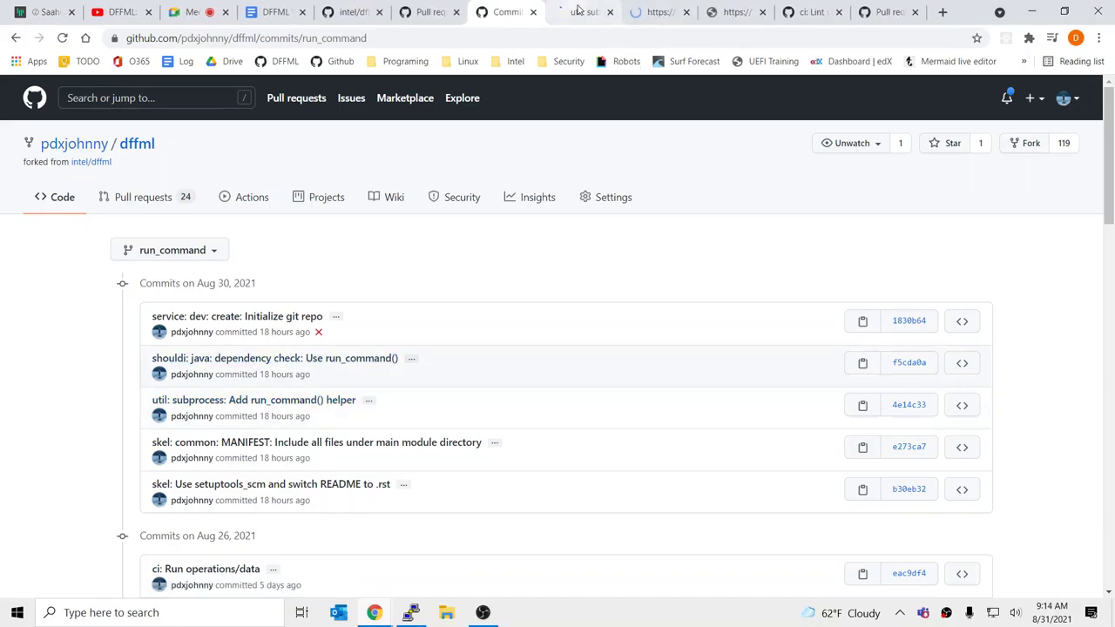
pyautogui.click(660, 12)
# Step: Examine the removed subprocess code in the shouldi commit's diff and highlight the run_command call that replaces it
pyautogui.scroll(-2, 478, 365)
pyautogui.scroll(-5, 477, 365)
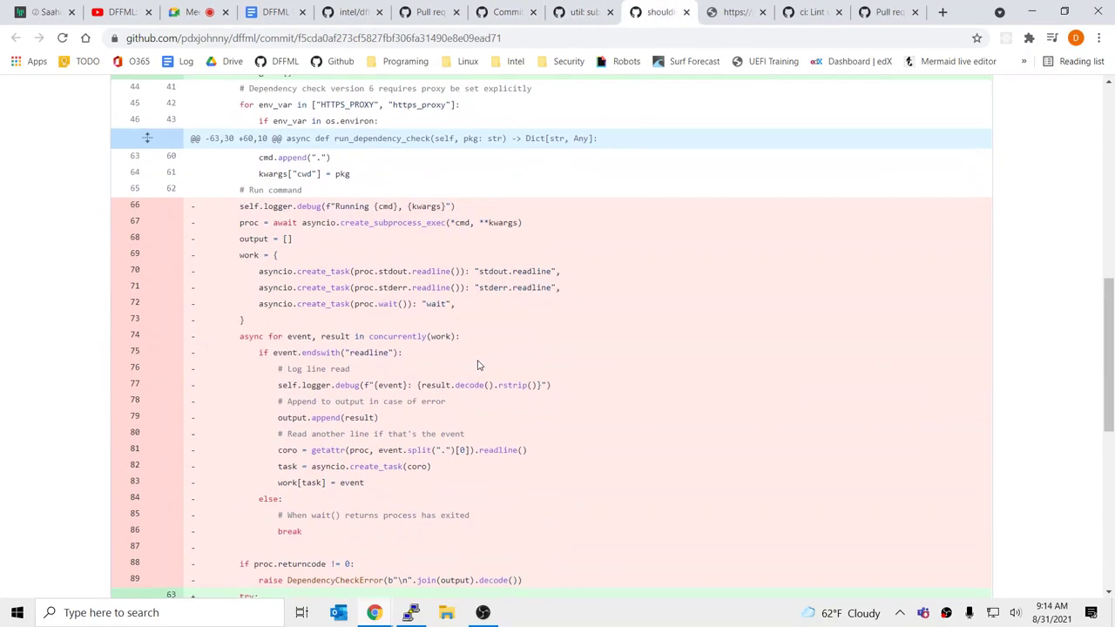
pyautogui.moveTo(360, 218); pyautogui.dragTo(531, 502)
pyautogui.click(531, 502)
pyautogui.scroll(-2, 531, 501)
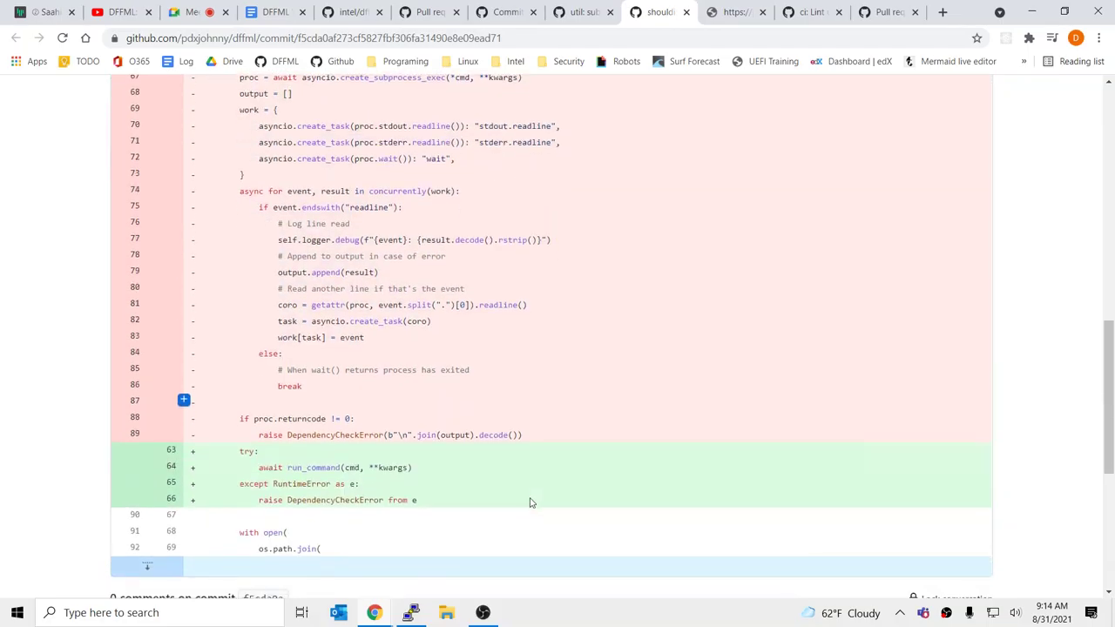
pyautogui.doubleClick(313, 468)
pyautogui.scroll(1, 398, 263)
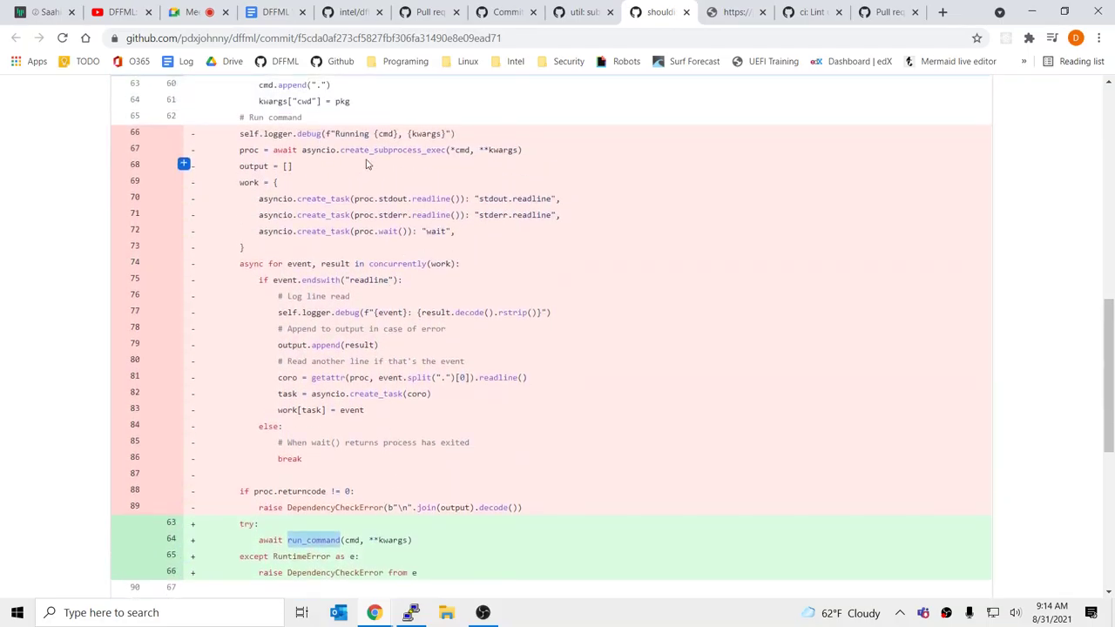
# Step: Review the run_command() helper commit's changes to dffml/util/subprocess.py, highlighting the loop that sets up the stdout and stderr reading tasks
pyautogui.click(572, 18)
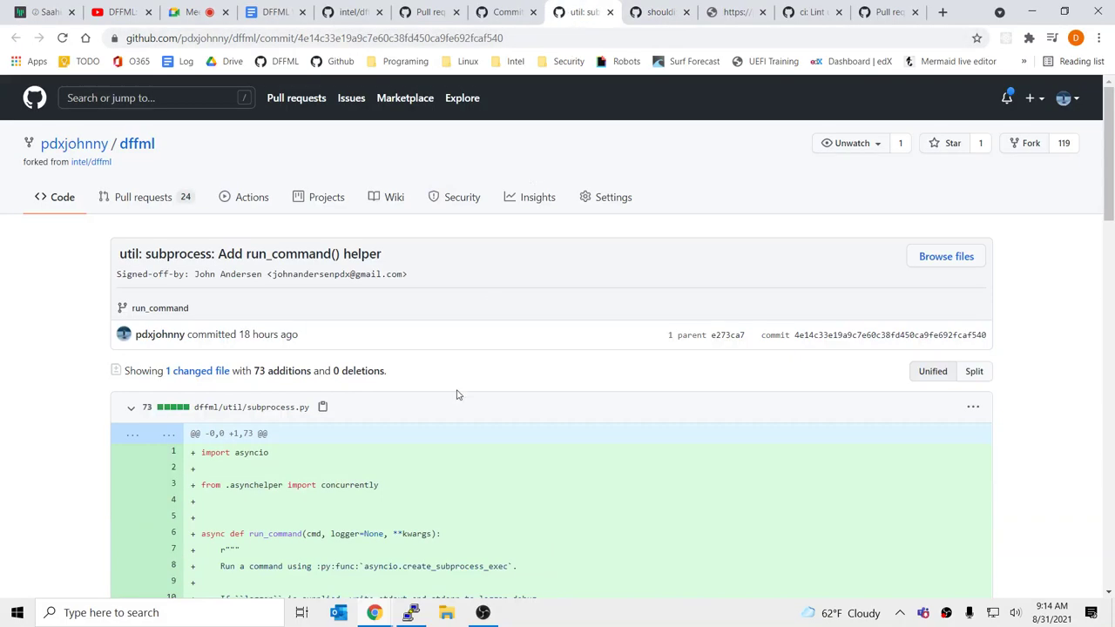
pyautogui.scroll(-10, 459, 390)
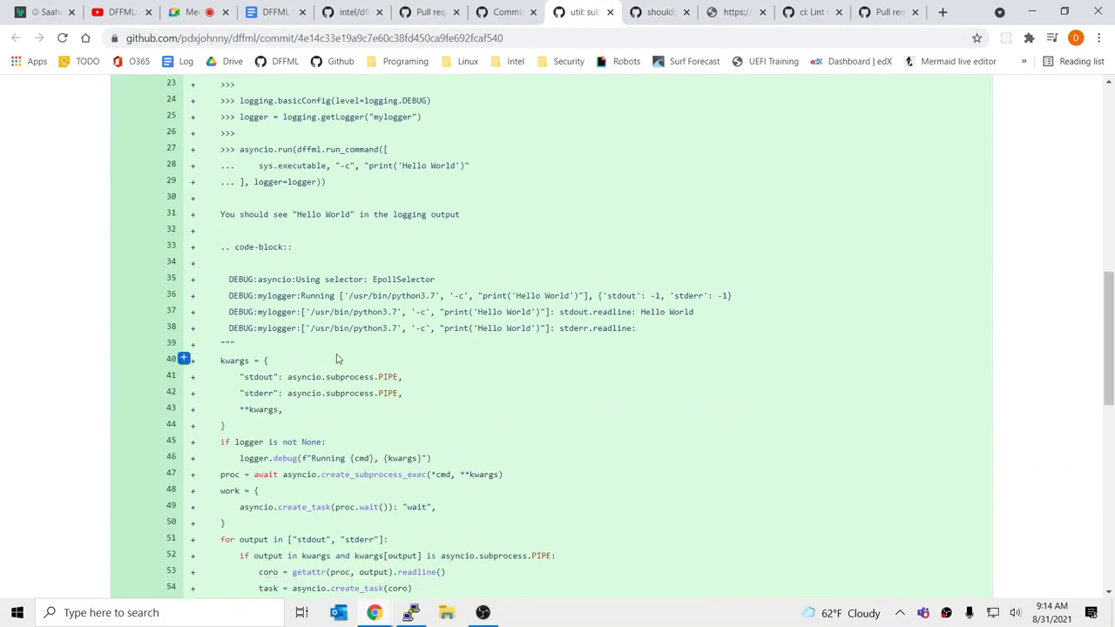
pyautogui.scroll(-4, 372, 352)
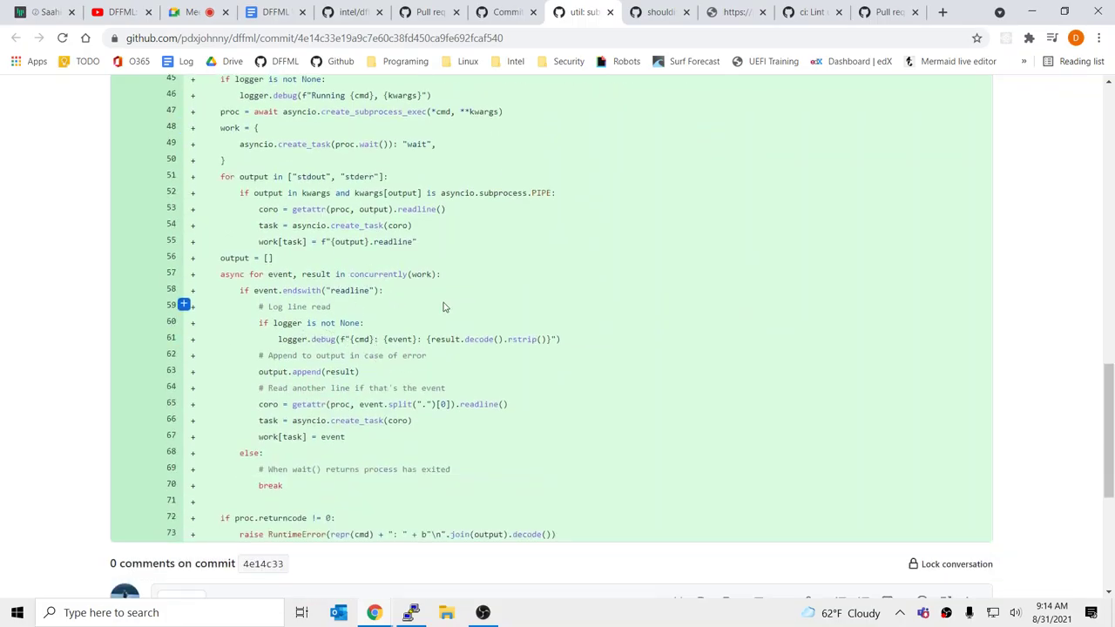
pyautogui.moveTo(342, 176); pyautogui.dragTo(490, 251)
pyautogui.click(490, 254)
# Step: Close the helper commit and highlight the removed logger.debug line under "Log line read" in the shouldi commit's diff
pyautogui.click(610, 12)
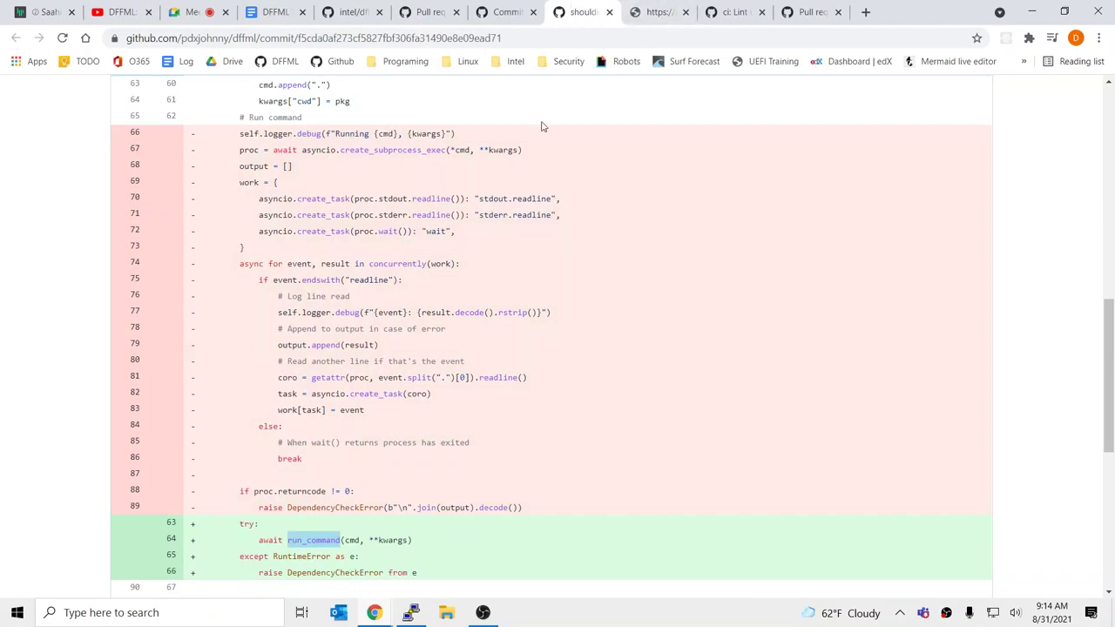
pyautogui.moveTo(304, 312); pyautogui.dragTo(688, 319)
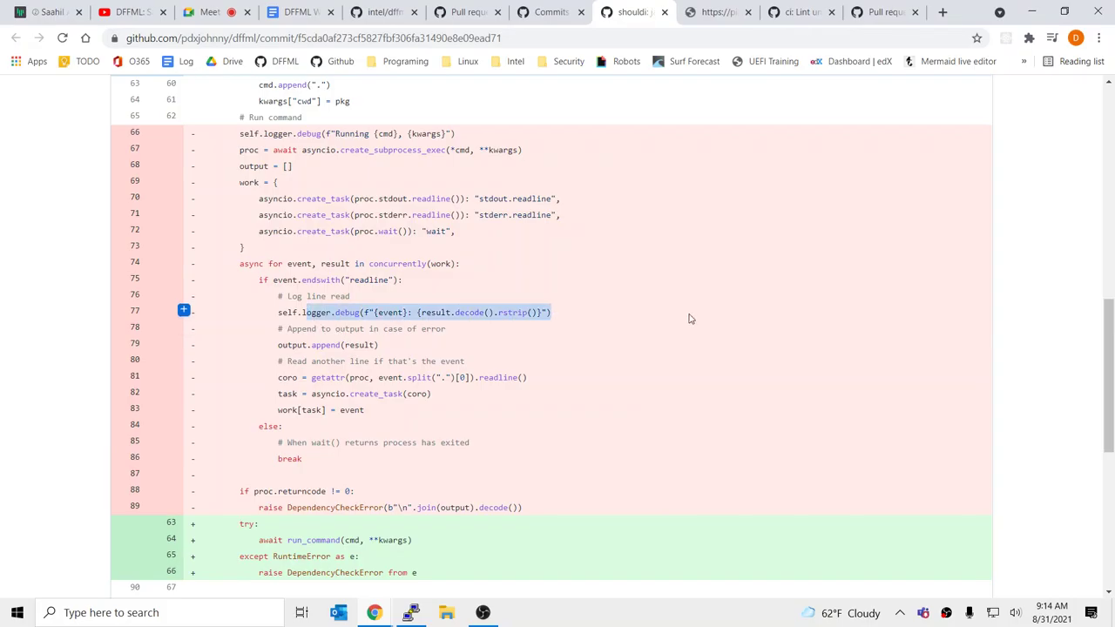
pyautogui.click(689, 319)
# Step: Open the pull request "ci: Lint unused imports" from the intel/dffml pull request list
pyautogui.click(463, 11)
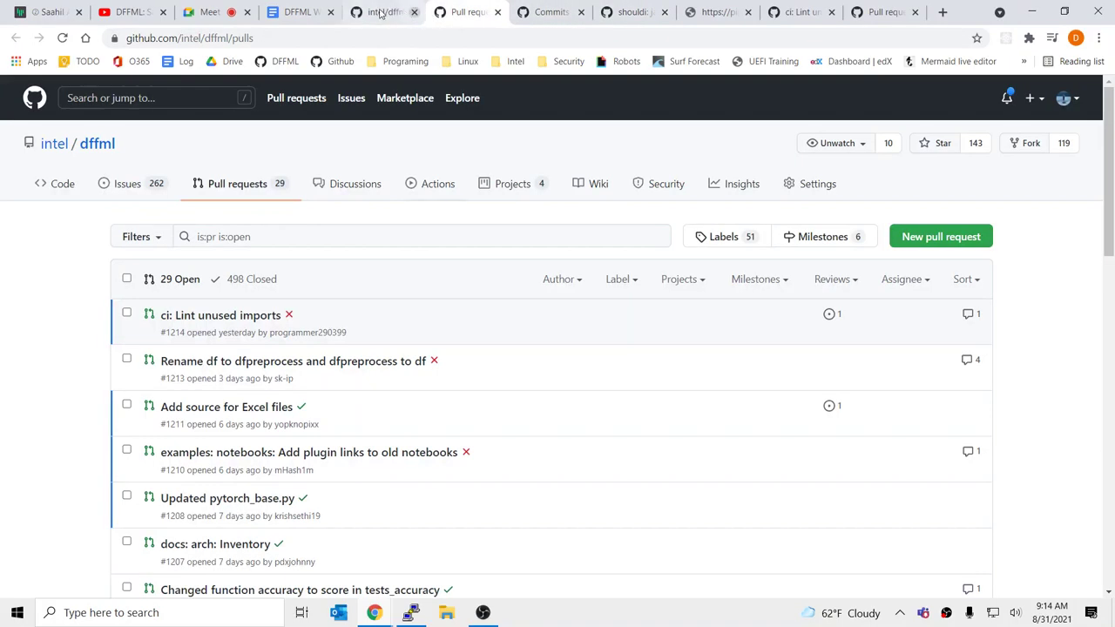
pyautogui.click(384, 12)
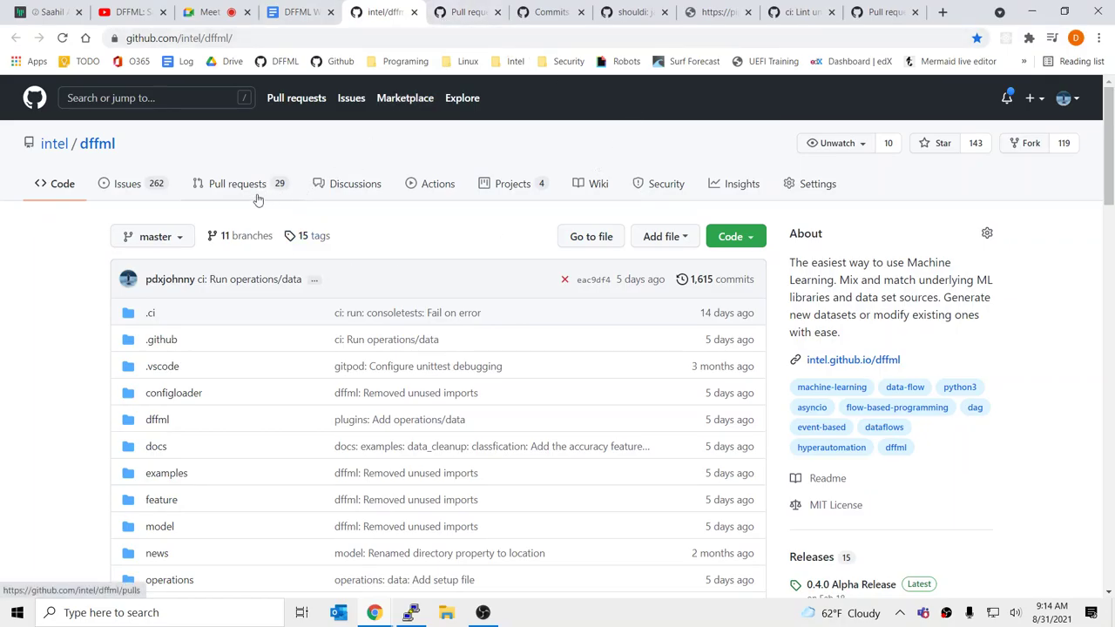
pyautogui.click(466, 12)
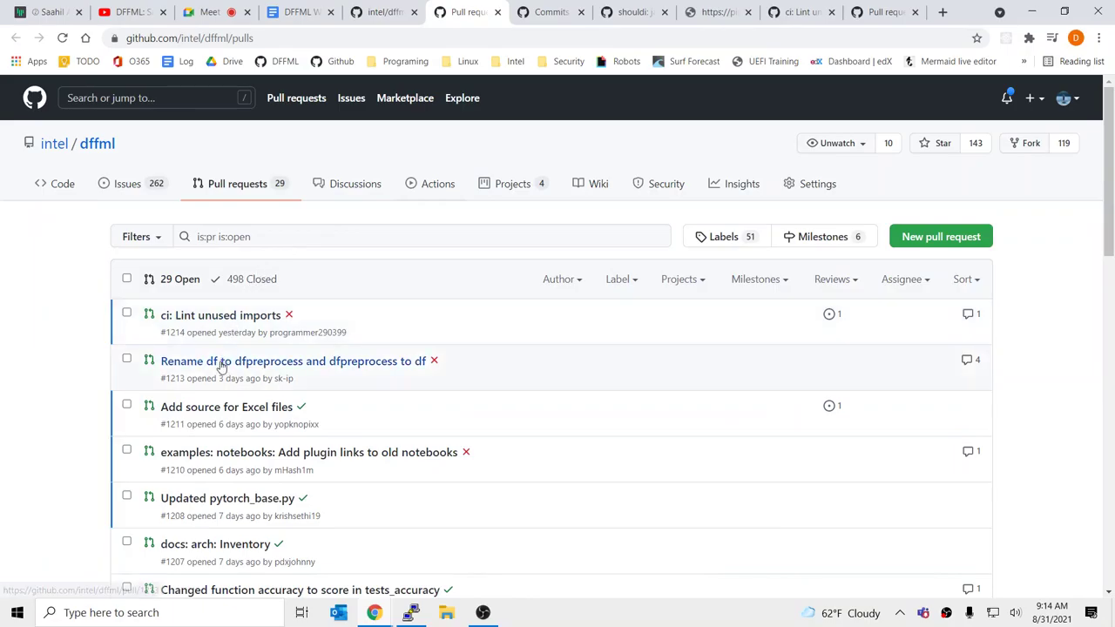
pyautogui.click(222, 318)
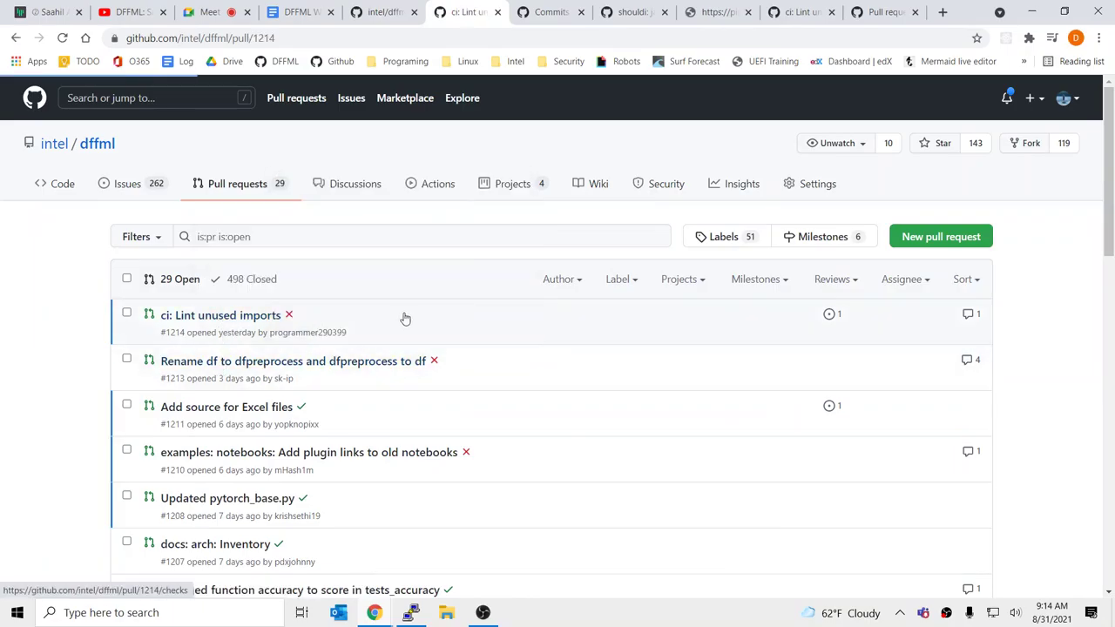
# Step: Open the pull request's changed files and compare the added get_cmd_output function with the removed _get_cmd_output method in dffml/service/dev.py
pyautogui.click(471, 319)
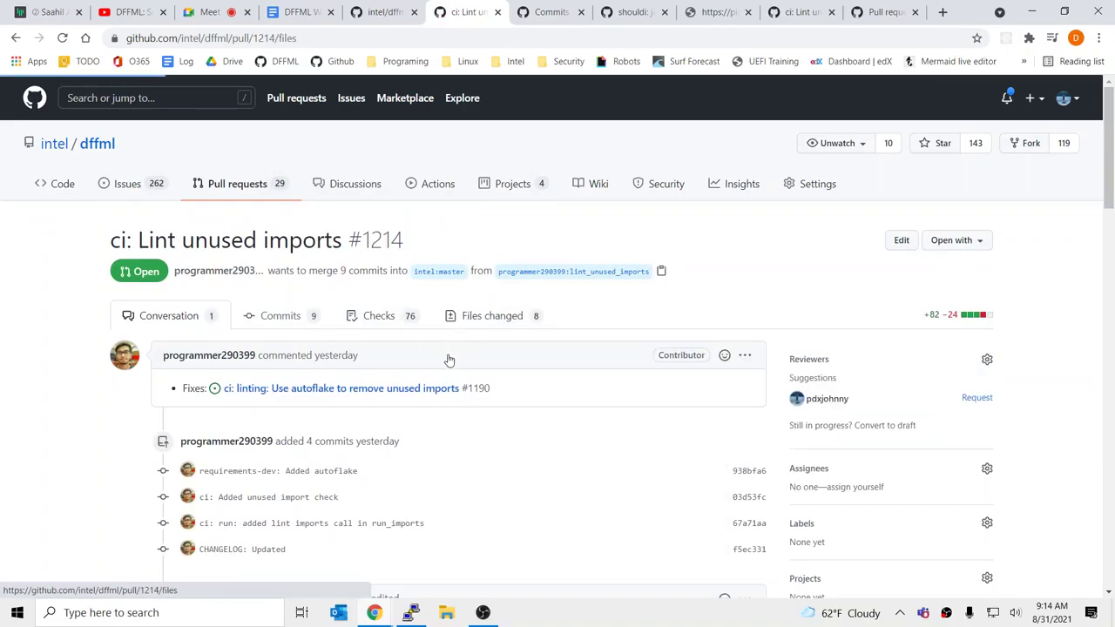
pyautogui.scroll(-15, 449, 374)
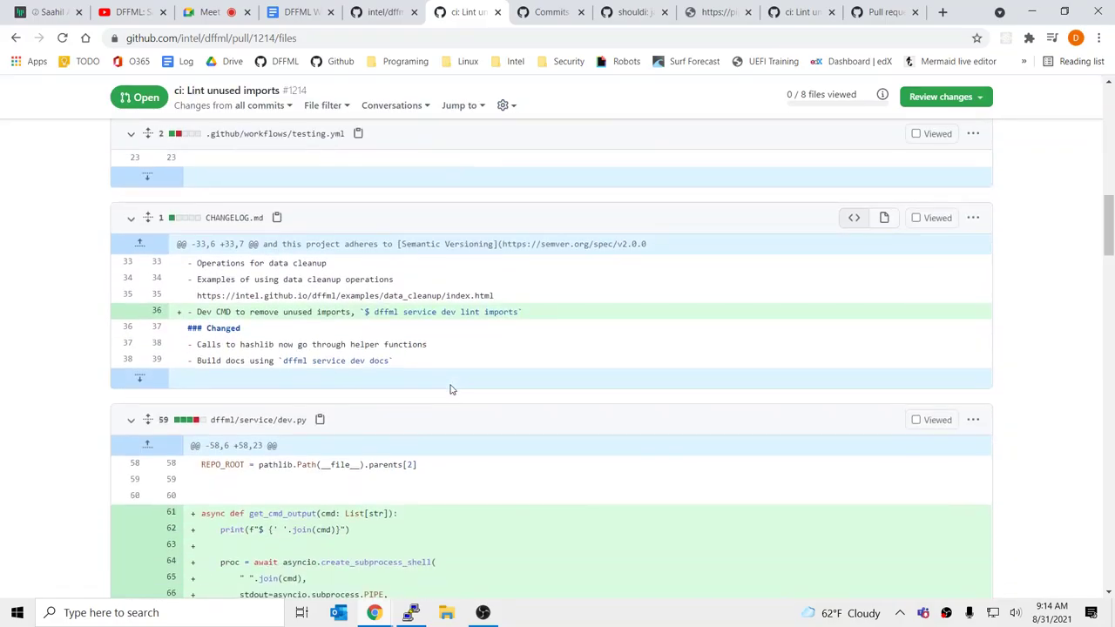
pyautogui.scroll(-5, 451, 389)
pyautogui.scroll(3, 438, 370)
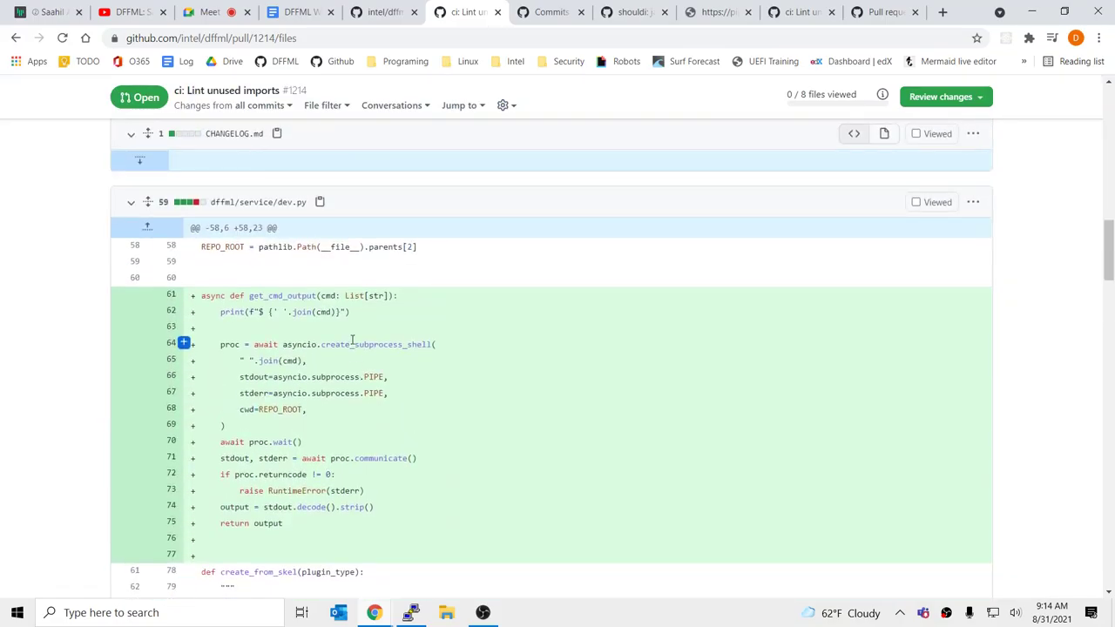
pyautogui.scroll(-15, 352, 340)
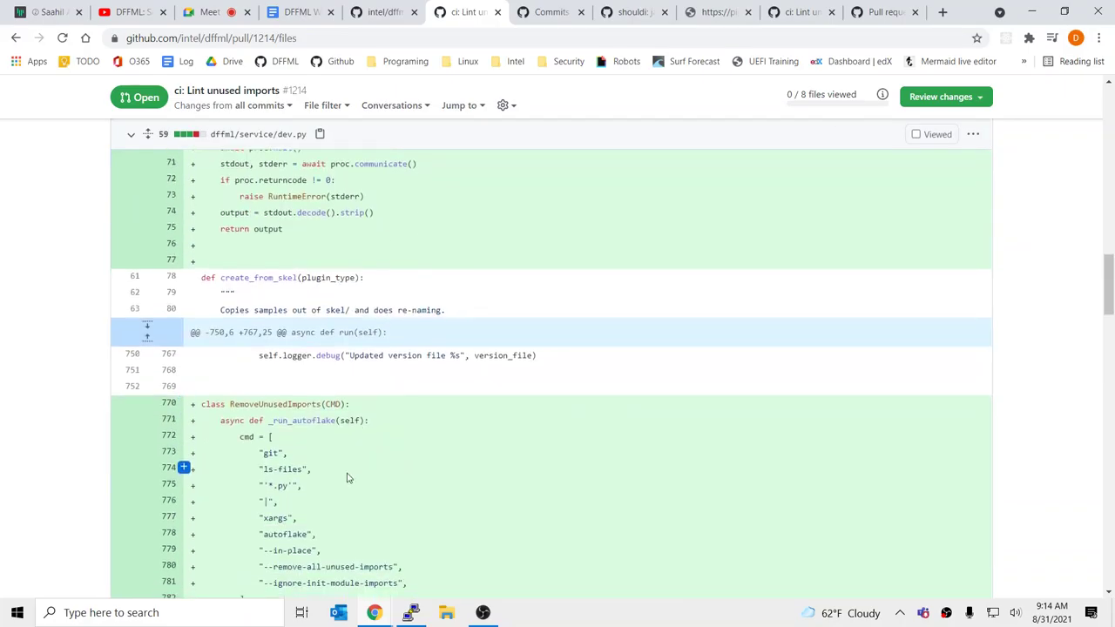
pyautogui.scroll(3, 335, 359)
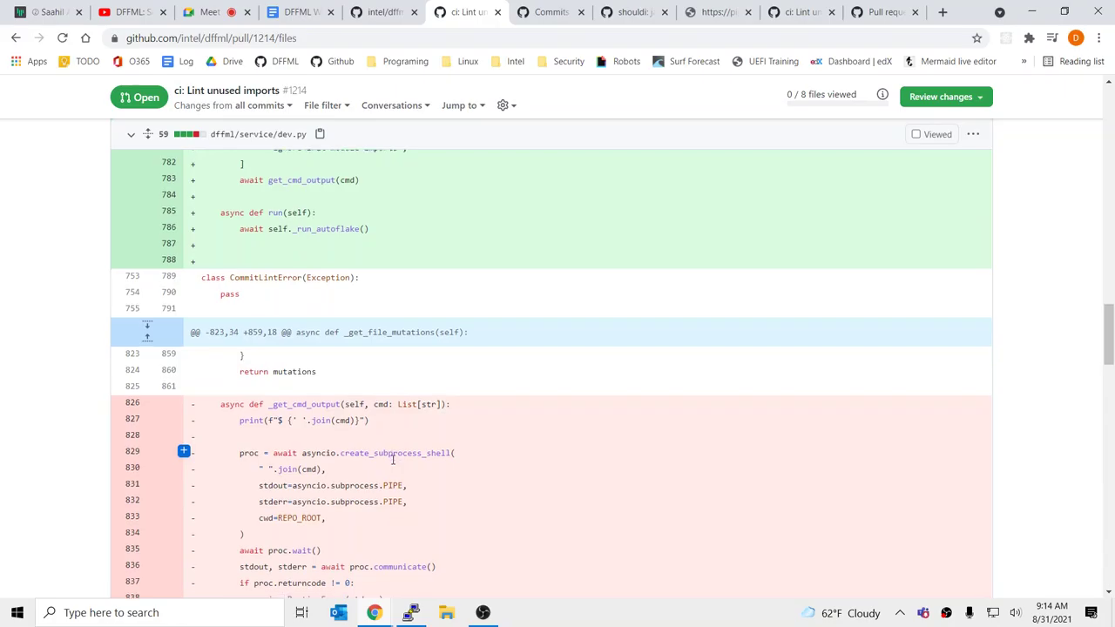
pyautogui.scroll(-3, 392, 459)
pyautogui.scroll(10, 426, 427)
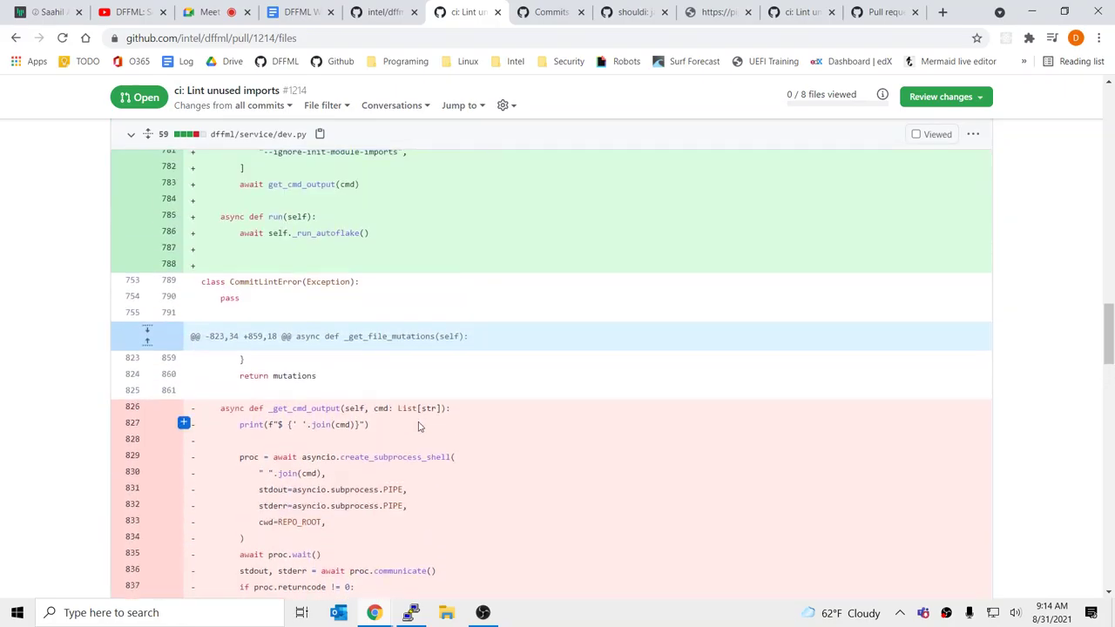
pyautogui.scroll(2, 418, 427)
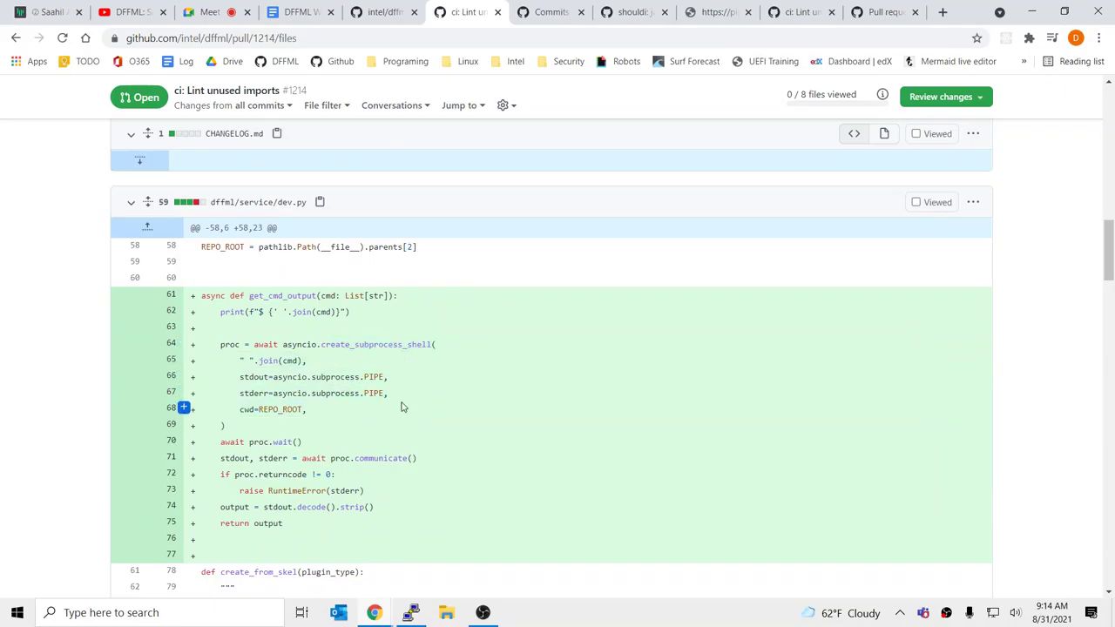
pyautogui.scroll(-2, 305, 418)
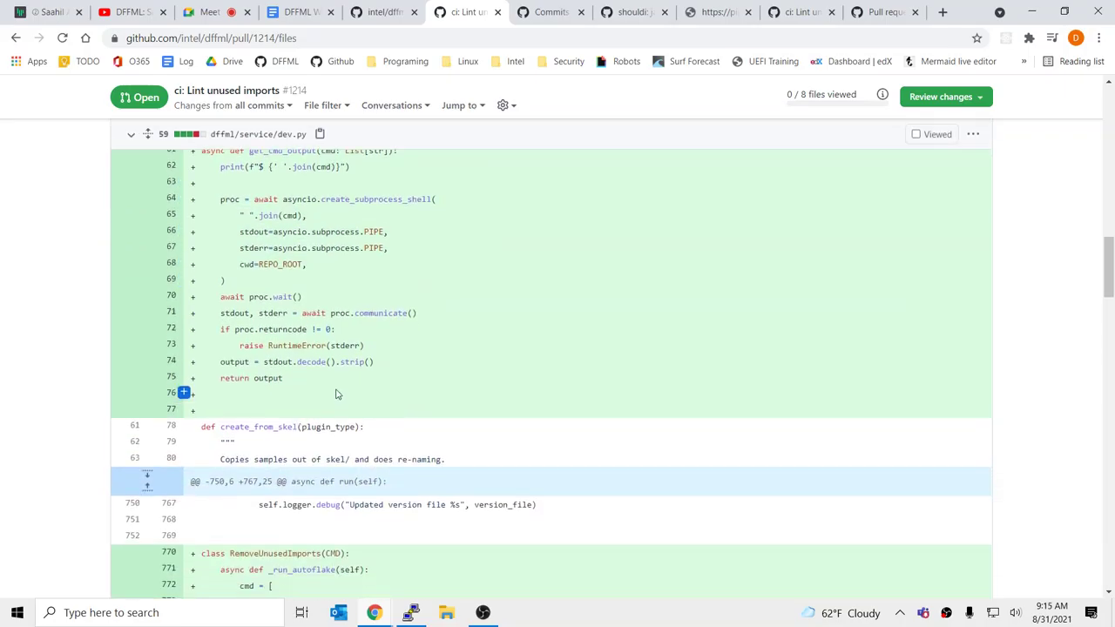
# Step: Check the shouldi commit's diff, return to the pull request and highlight the proc.communicate() call in get_cmd_output
pyautogui.click(621, 14)
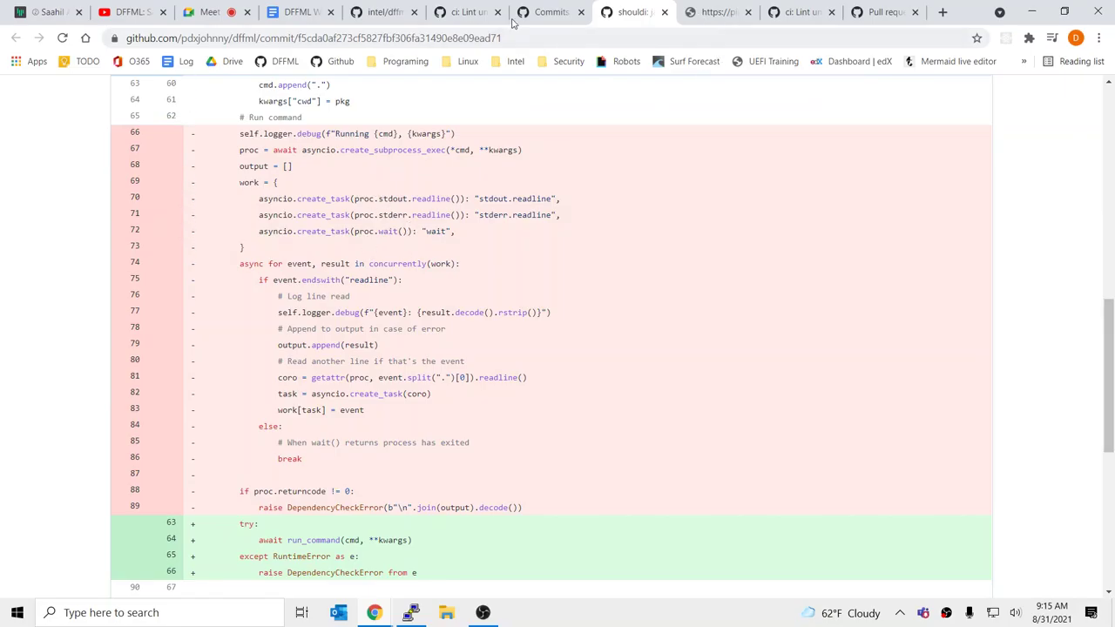
pyautogui.click(462, 14)
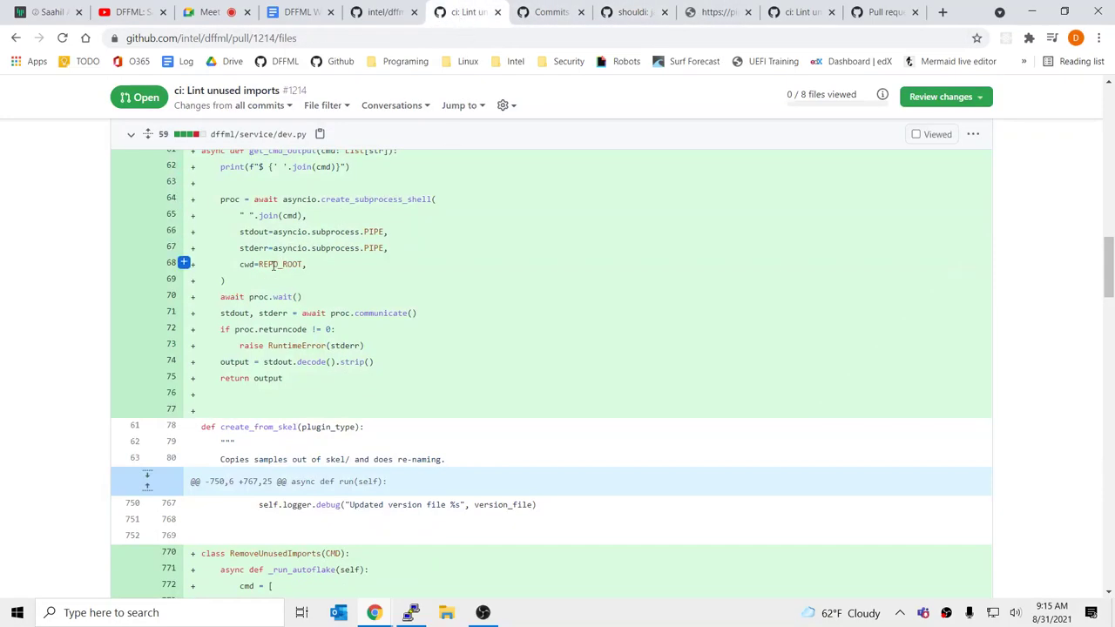
pyautogui.moveTo(328, 314); pyautogui.dragTo(463, 315)
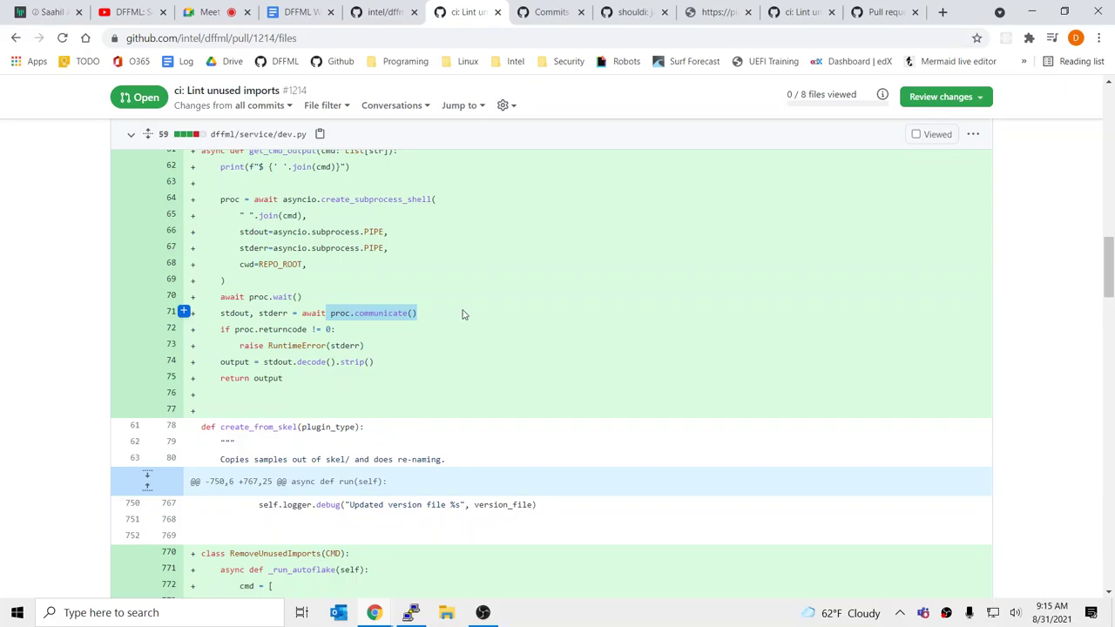
pyautogui.click(463, 314)
pyautogui.tripleClick(462, 313)
pyautogui.click(463, 297)
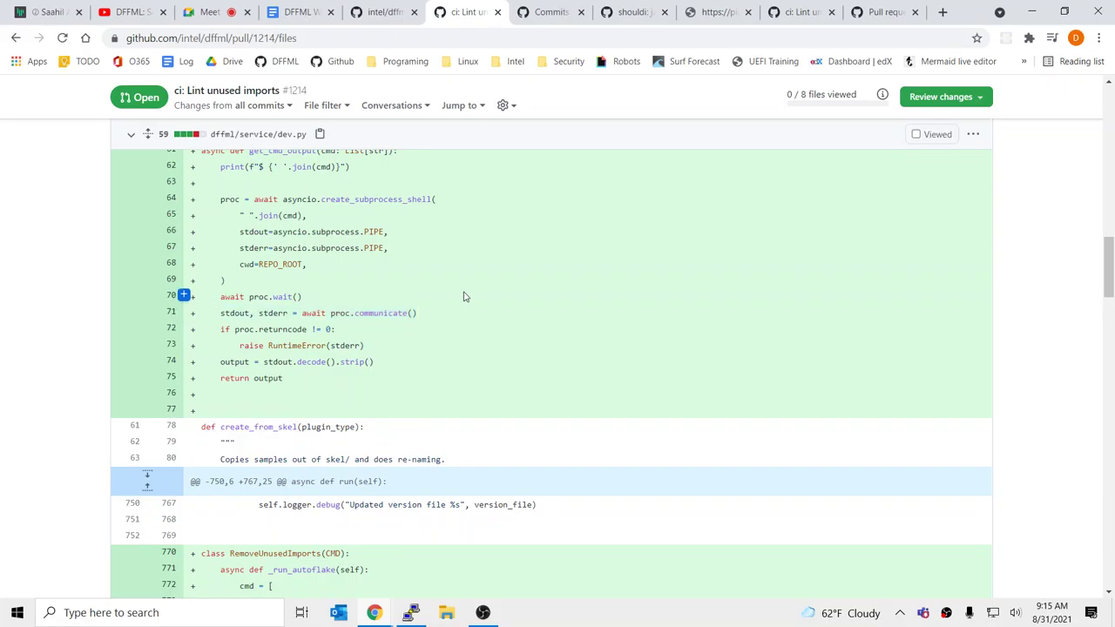
# Step: Examine get_cmd_output's return value and the RemoveUnusedImports class, highlighting the create_subprocess_shell call with its stdout and stderr pipes
pyautogui.scroll(-3, 463, 296)
pyautogui.scroll(1, 464, 292)
pyautogui.scroll(1, 464, 295)
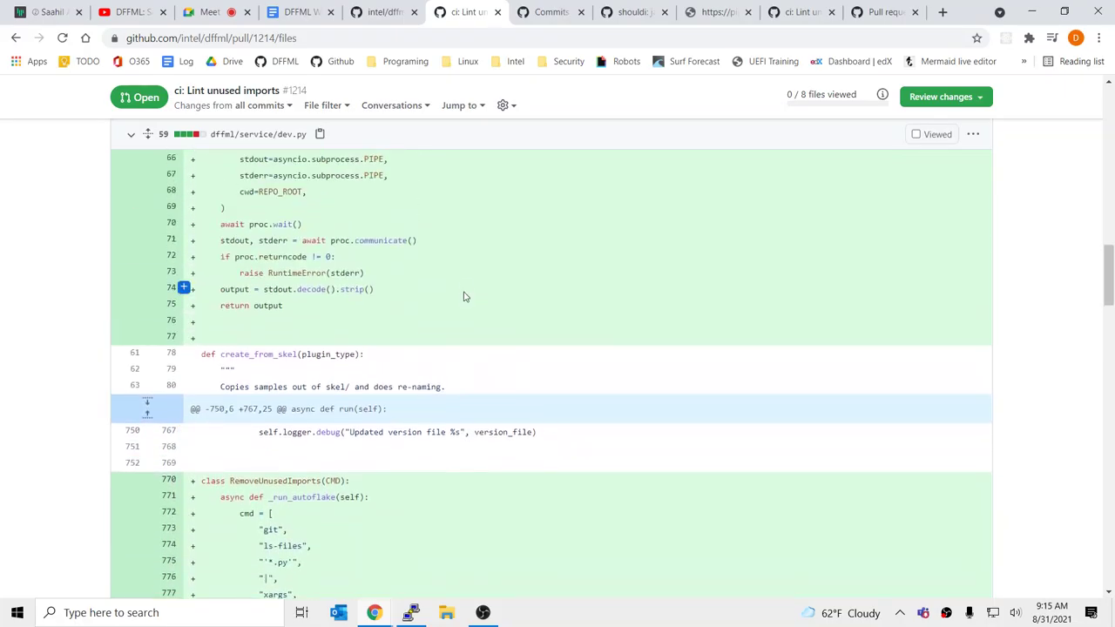
pyautogui.scroll(1, 464, 297)
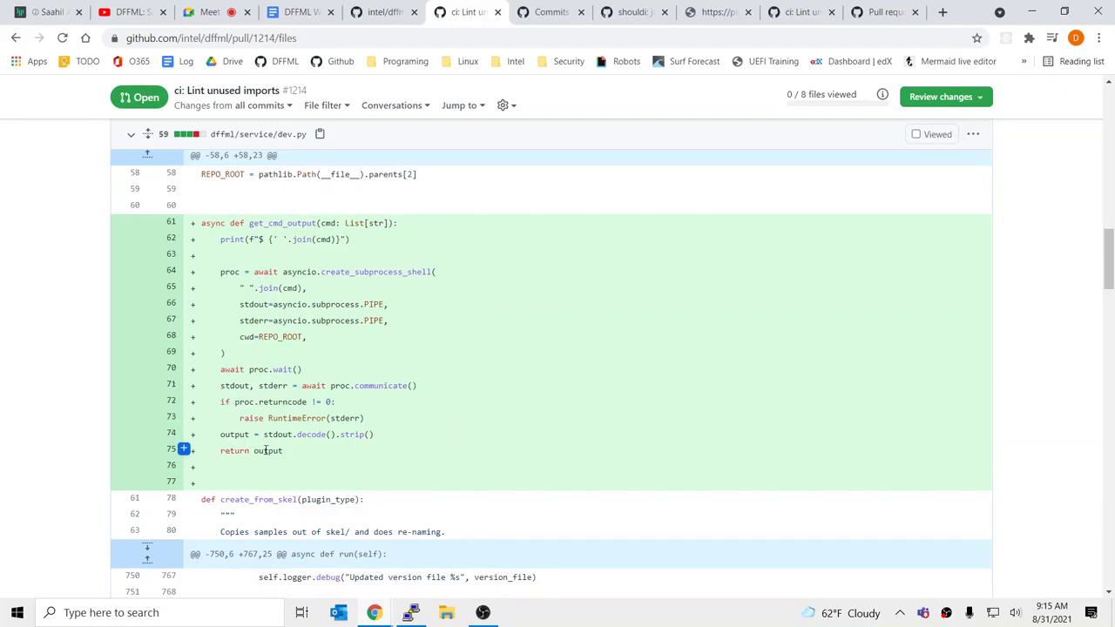
pyautogui.scroll(-3, 305, 383)
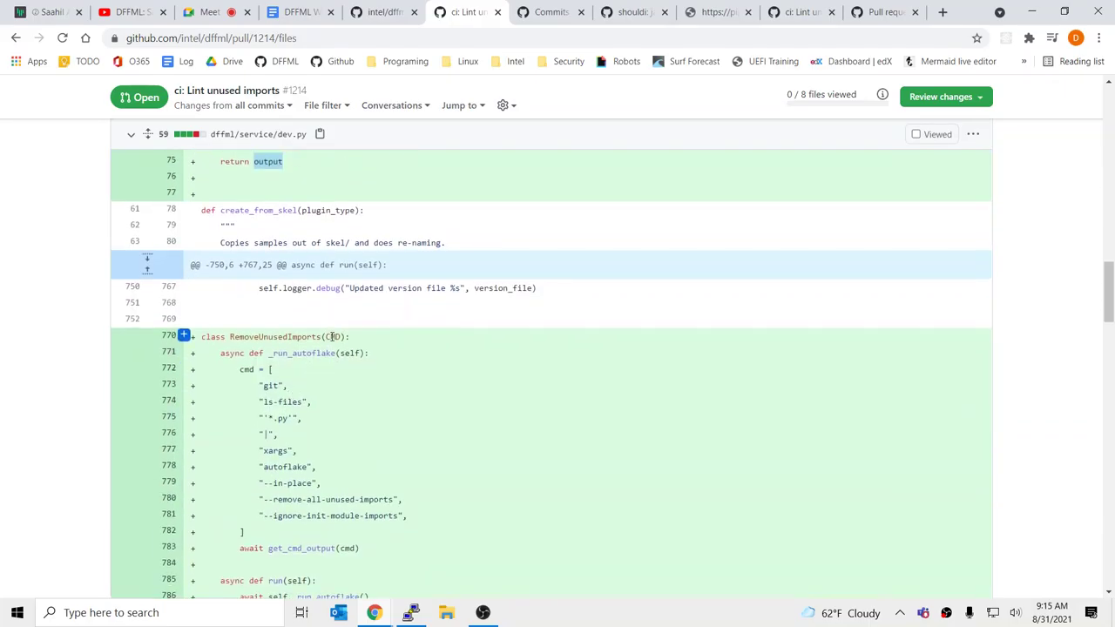
pyautogui.scroll(3, 331, 337)
pyautogui.moveTo(276, 272); pyautogui.dragTo(397, 329)
pyautogui.click(403, 326)
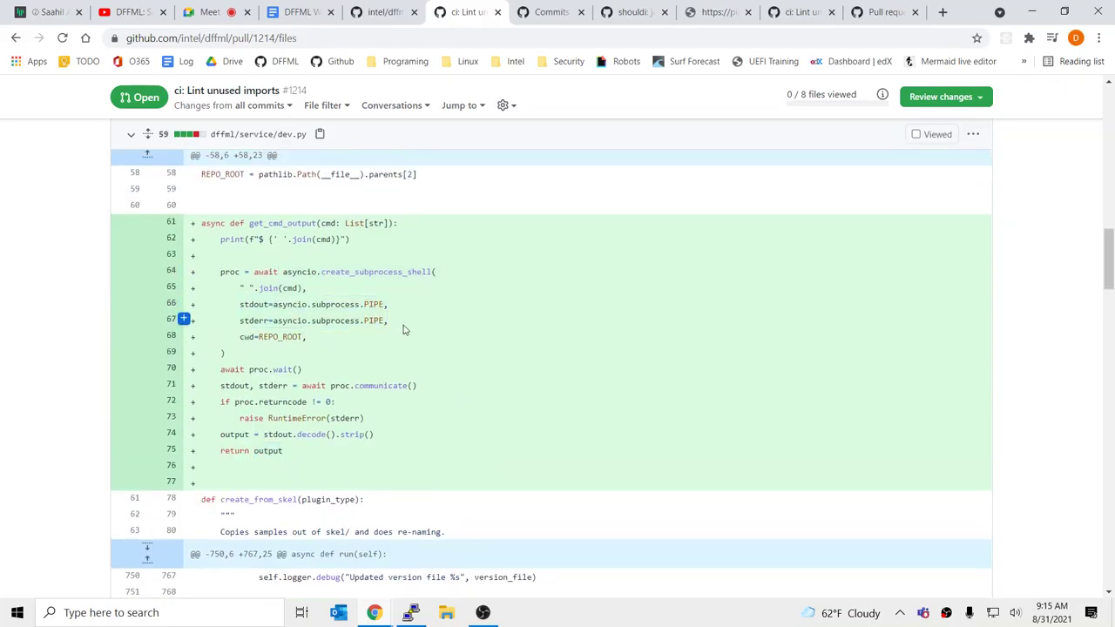
# Step: Review the remaining dev.py and dfpreprocess.py changes and return to get_cmd_output to highlight create_subprocess_shell
pyautogui.scroll(-5, 403, 328)
pyautogui.scroll(-5, 403, 329)
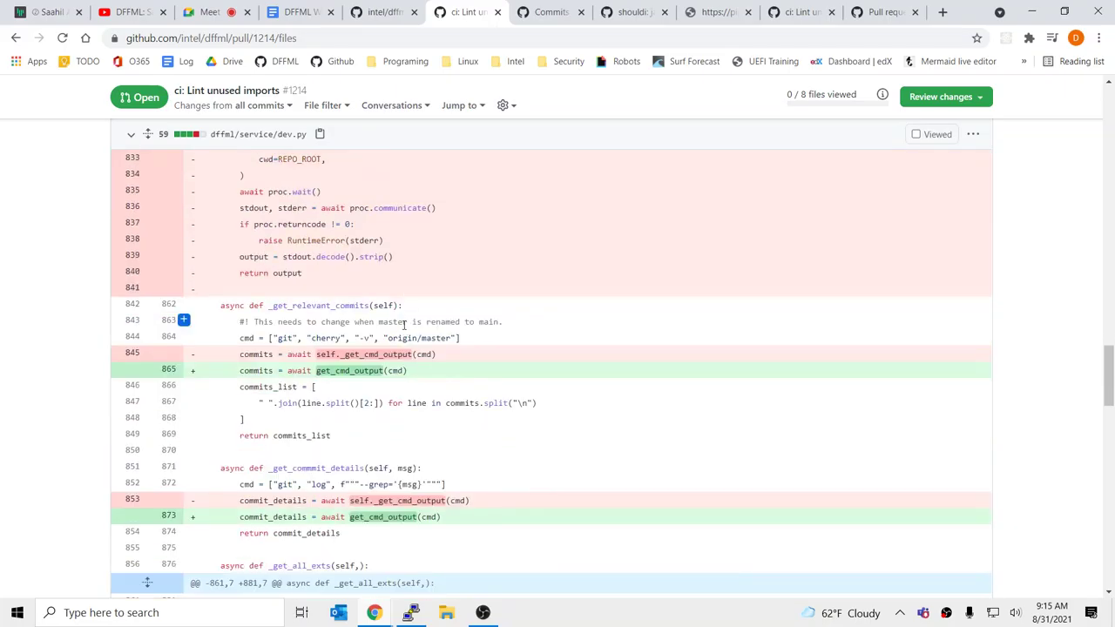
pyautogui.scroll(-10, 403, 327)
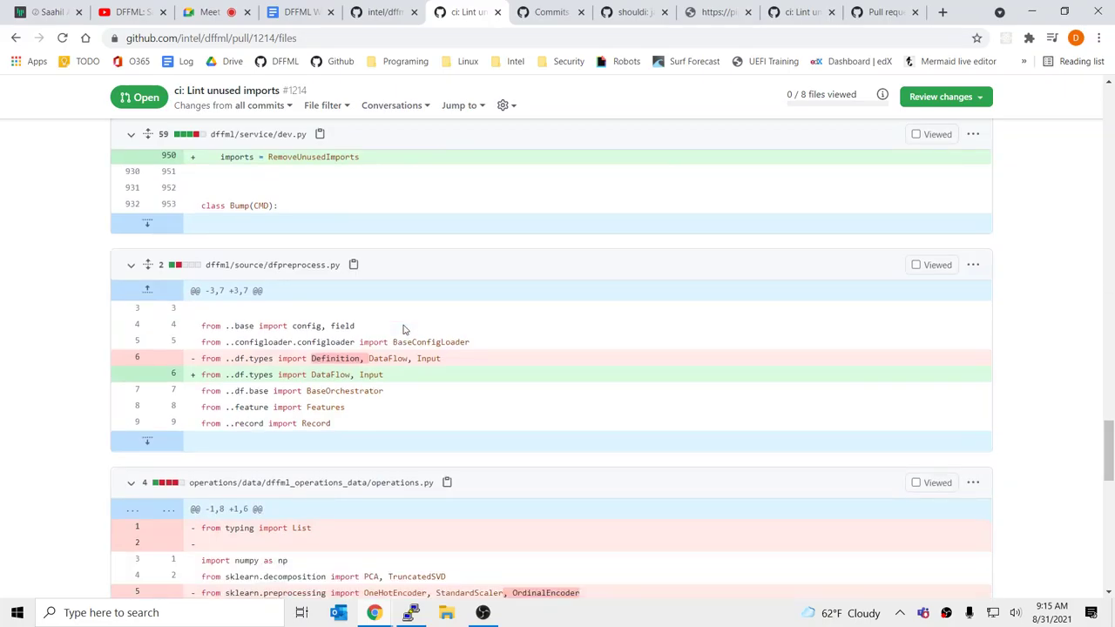
pyautogui.scroll(15, 403, 329)
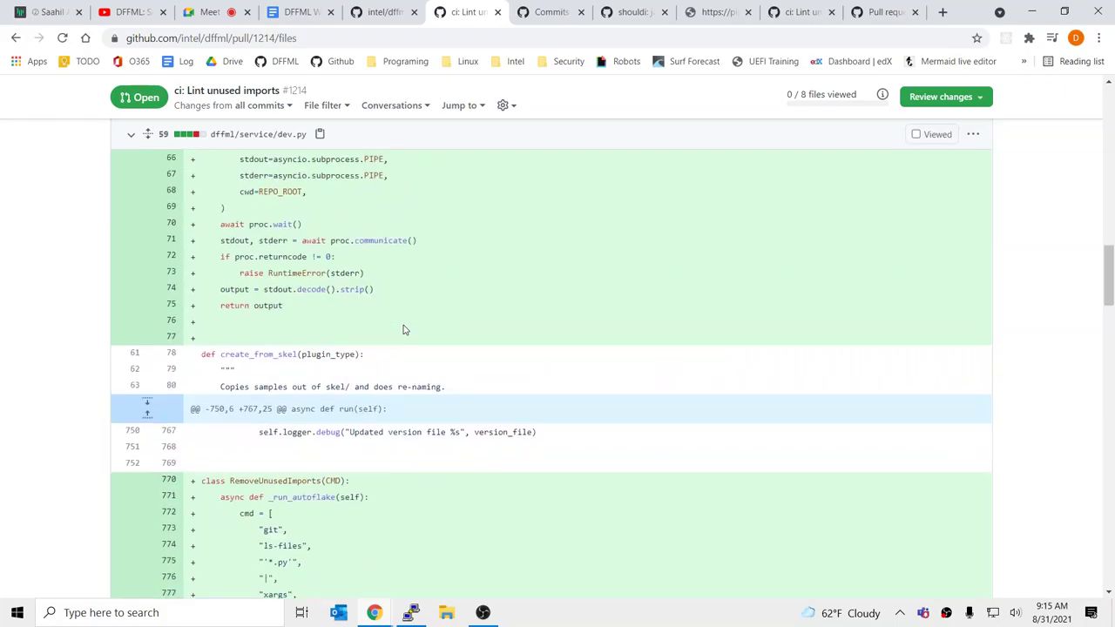
pyautogui.scroll(4, 403, 329)
pyautogui.scroll(-3, 401, 328)
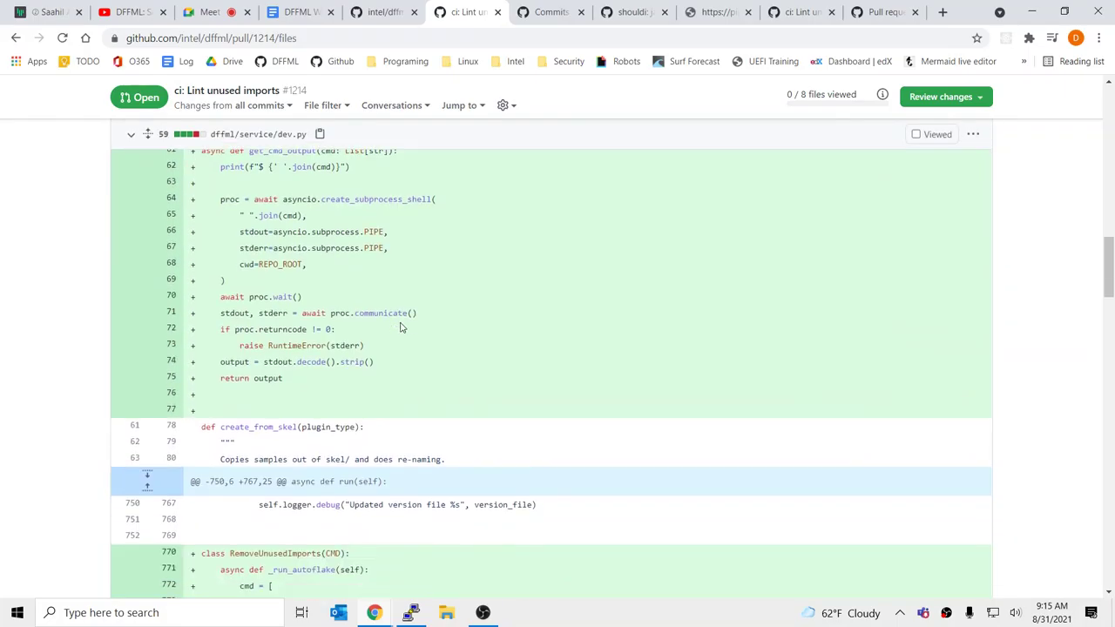
pyautogui.scroll(3, 460, 329)
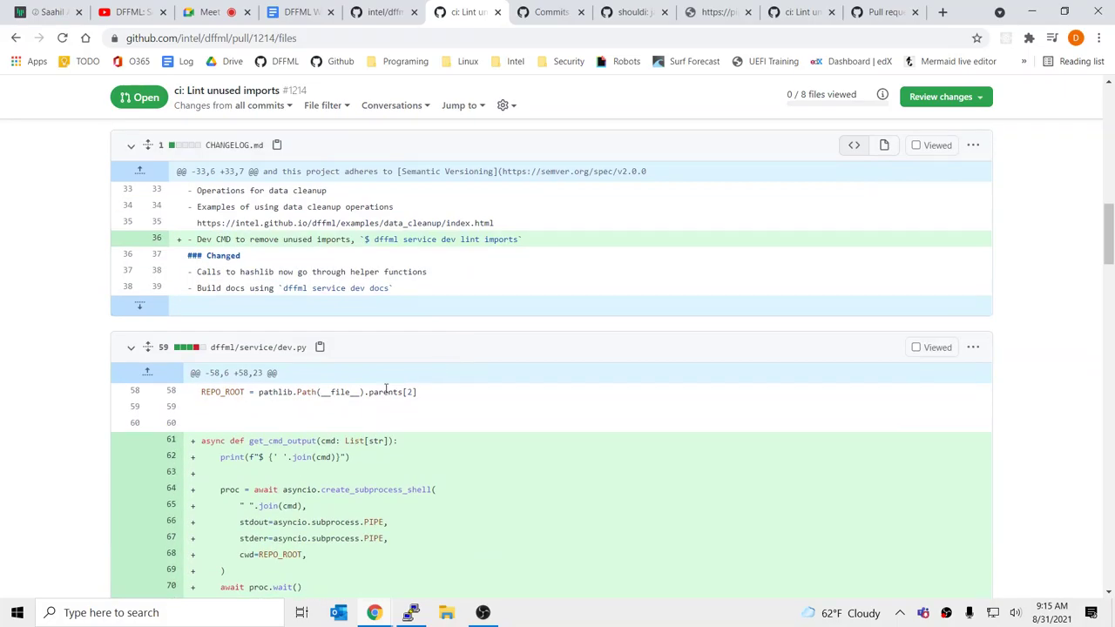
pyautogui.scroll(-3, 386, 391)
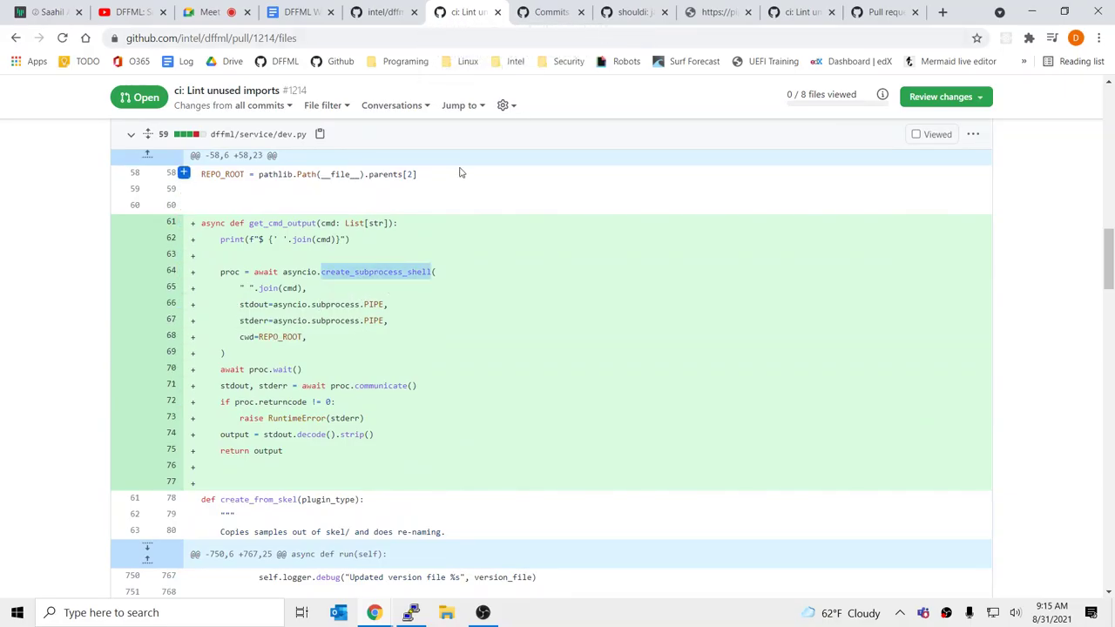
# Step: Close the current pull request page, the run_command commits list, the shouldi commit and the raw pipeline log
pyautogui.hotkey('ctrl', 'w')
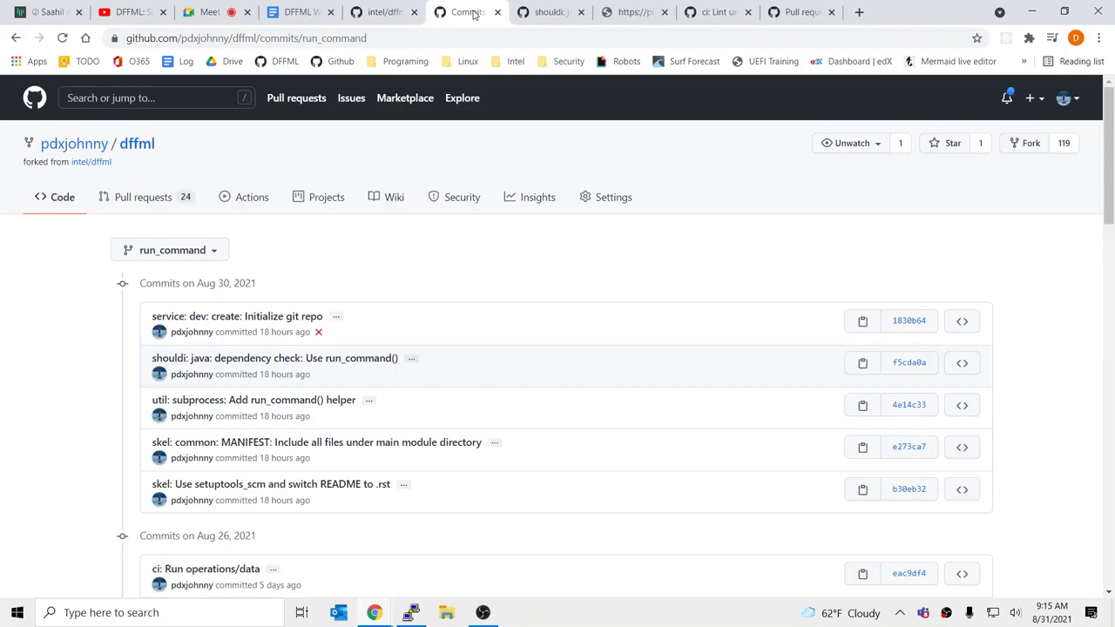
pyautogui.hotkey('ctrl', 'w')
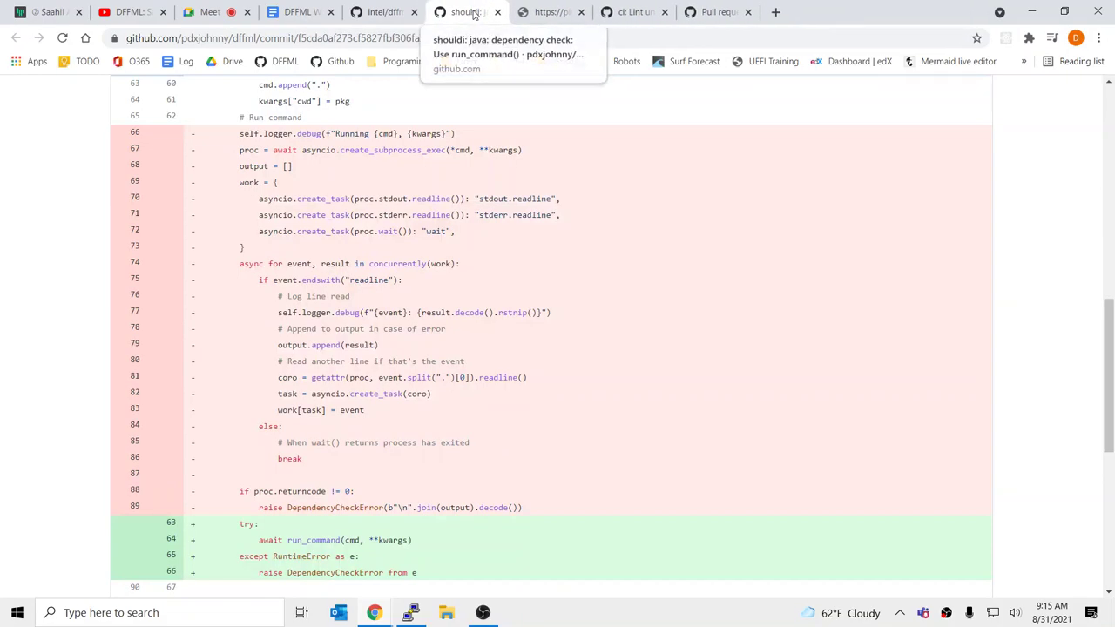
pyautogui.hotkey('ctrl', 'w')
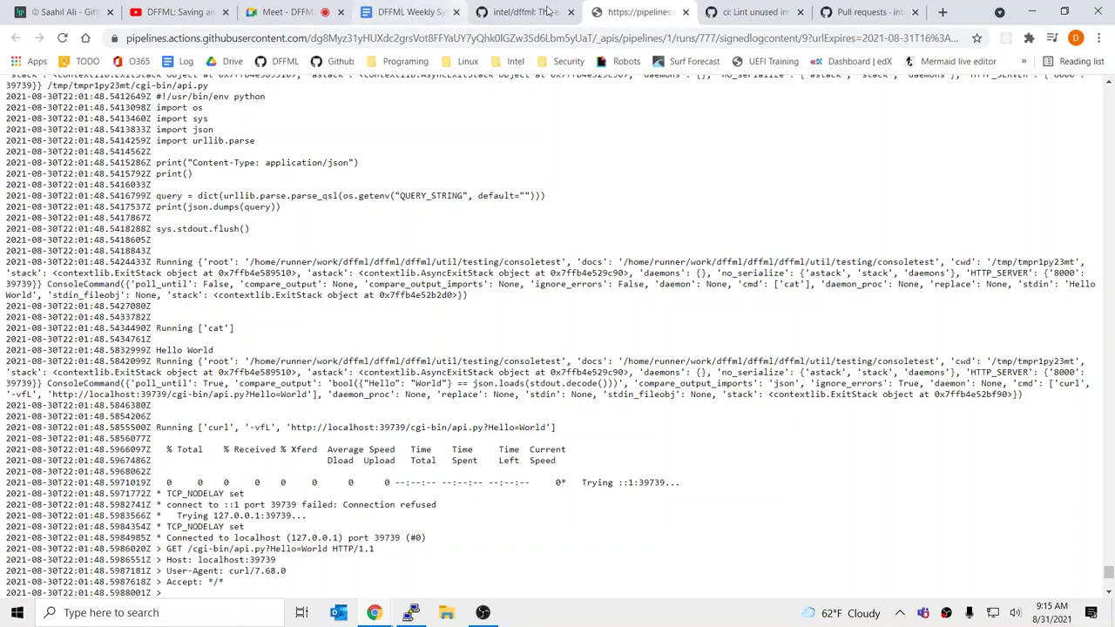
pyautogui.click(620, 12)
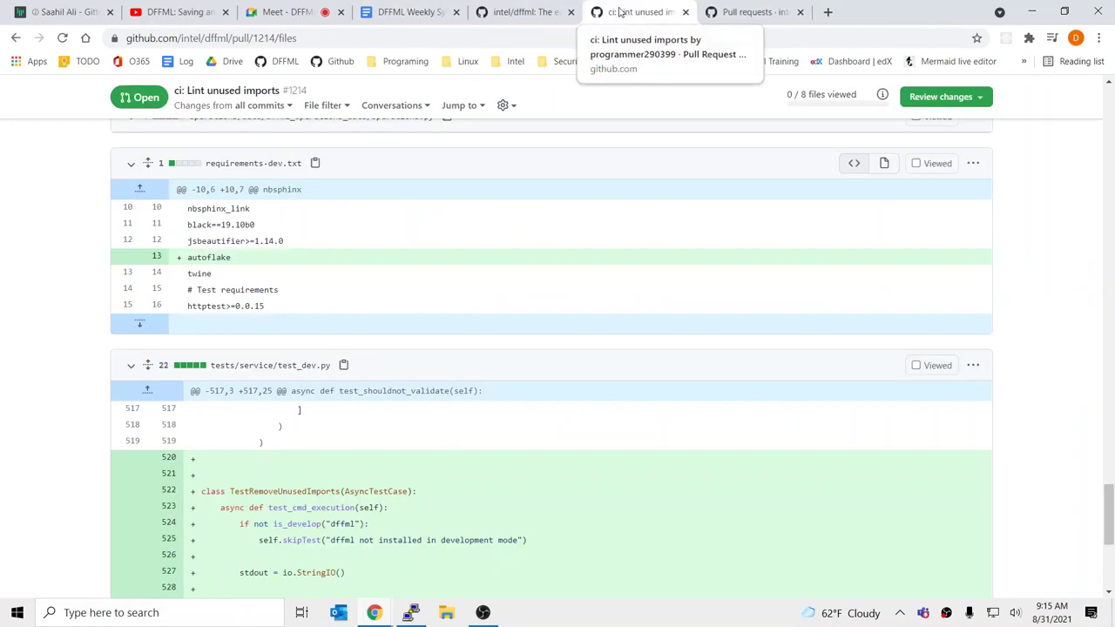
# Step: Open the checks of the "ci: Lint unused imports" pull request and look through the list of test jobs
pyautogui.scroll(-3, 418, 416)
pyautogui.scroll(9, 418, 416)
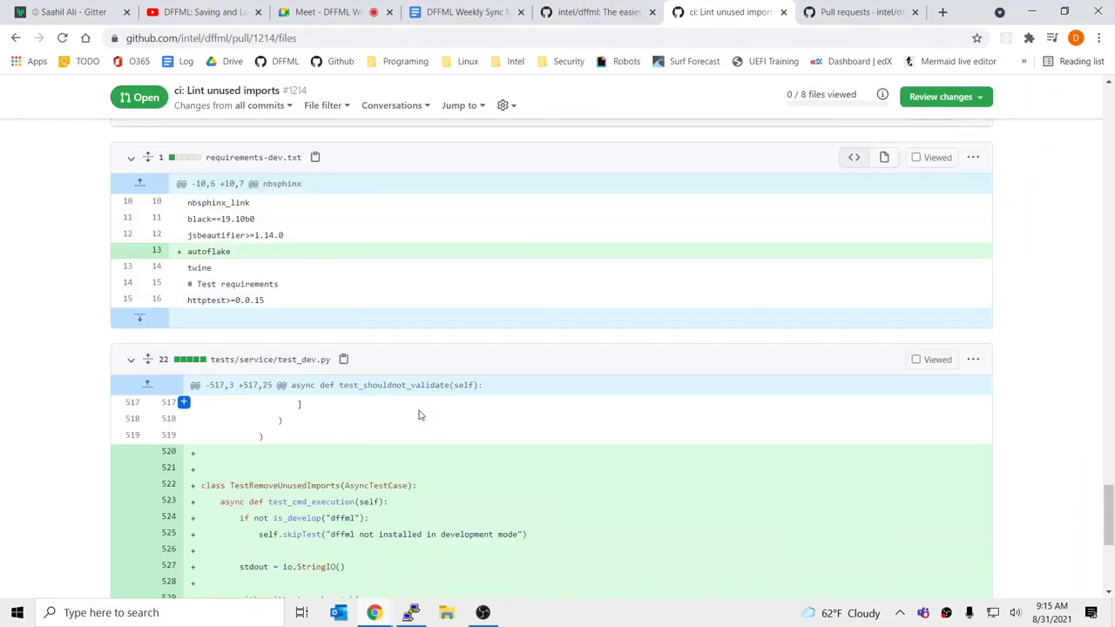
pyautogui.scroll(20, 418, 415)
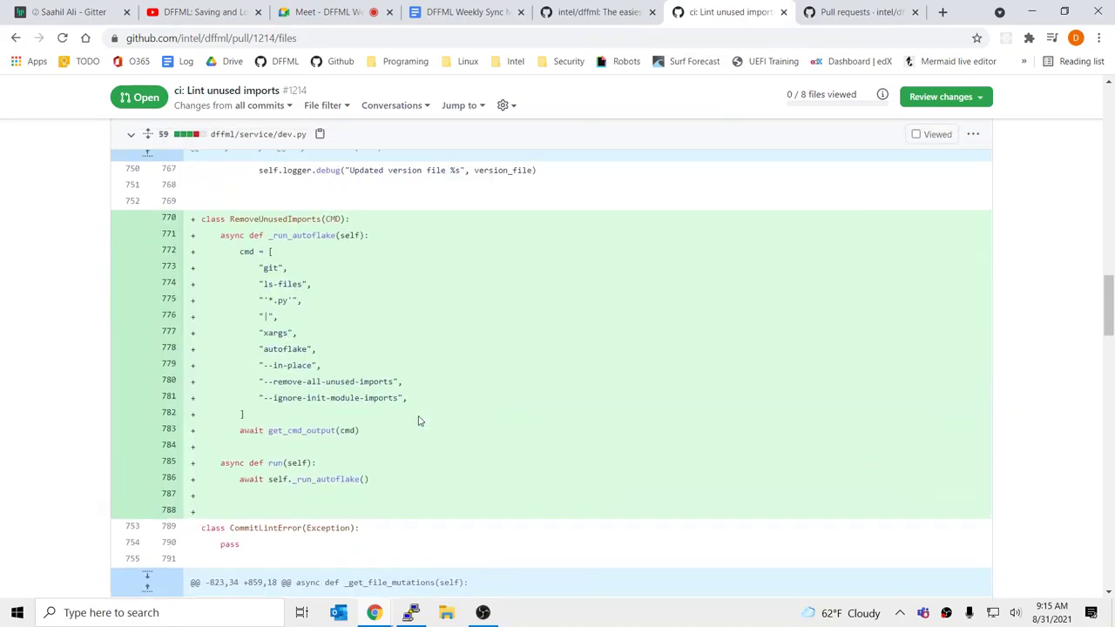
pyautogui.scroll(8, 418, 344)
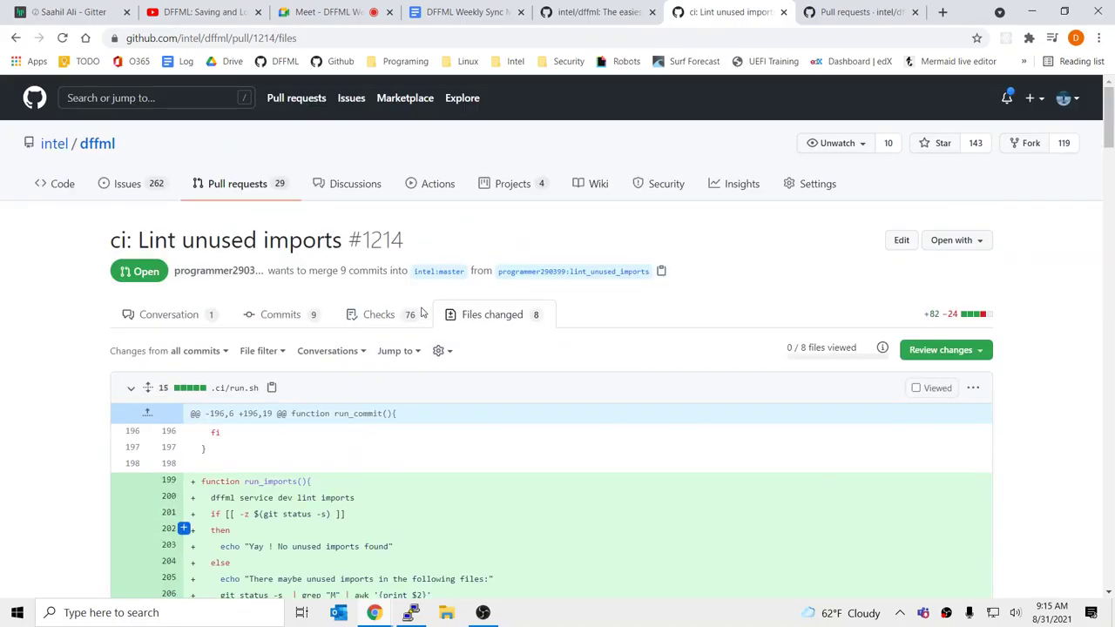
pyautogui.click(416, 321)
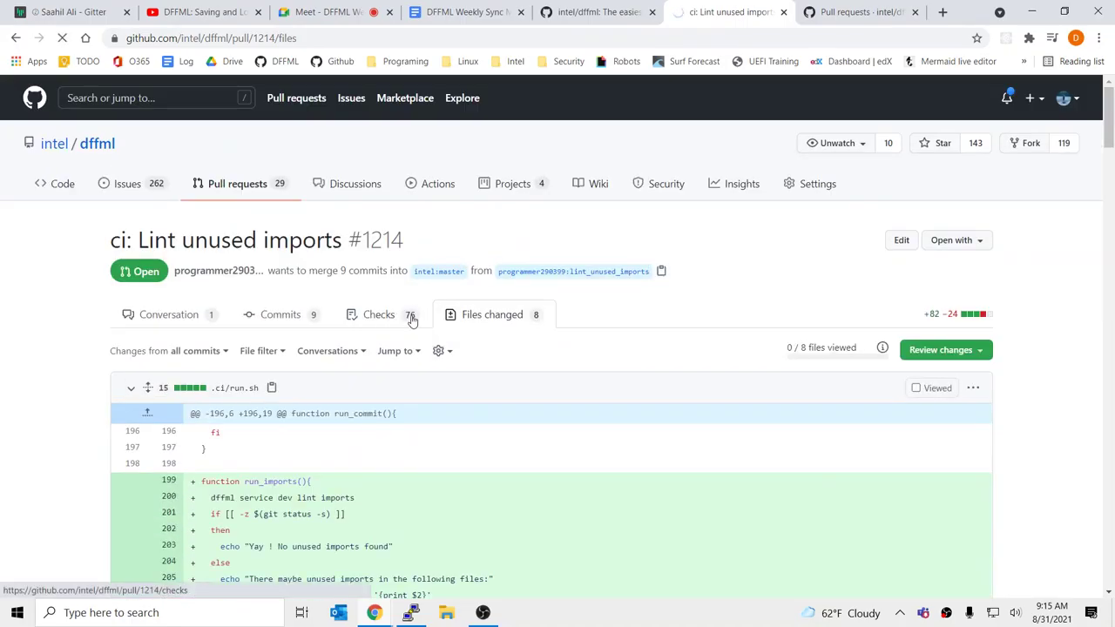
pyautogui.scroll(-3, 209, 471)
pyautogui.scroll(-1, 194, 489)
pyautogui.scroll(-20, 157, 318)
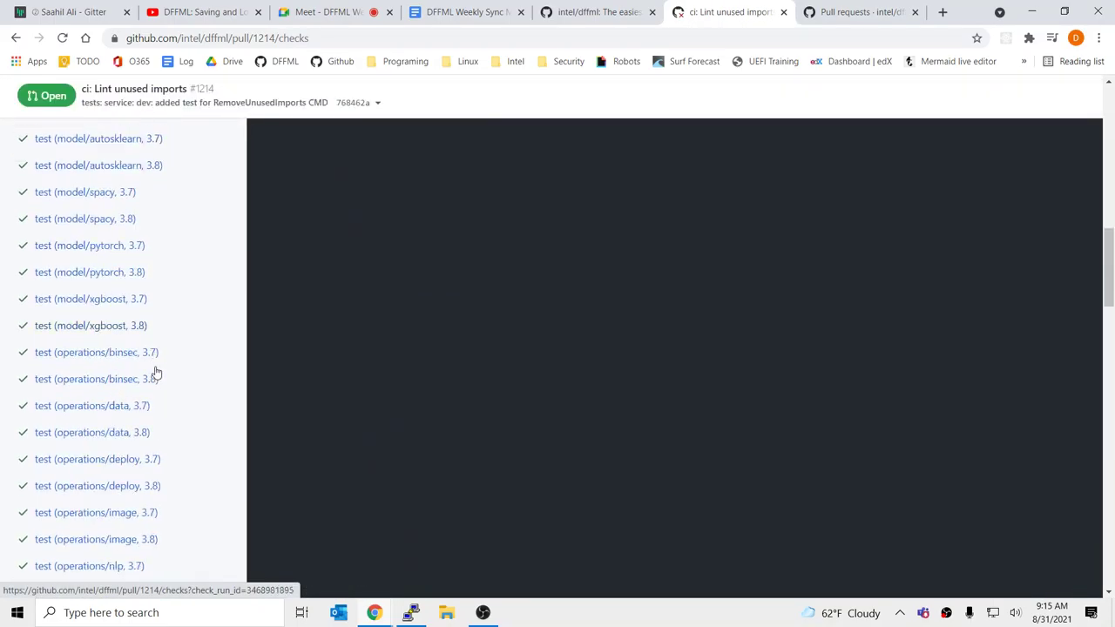
pyautogui.scroll(10, 157, 387)
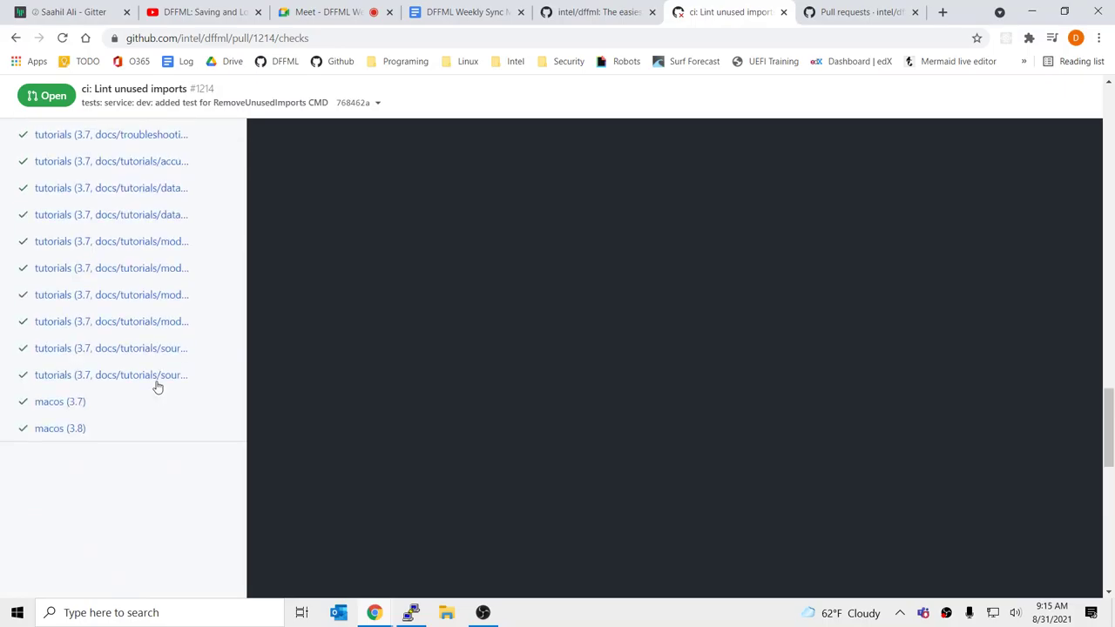
pyautogui.scroll(15, 156, 388)
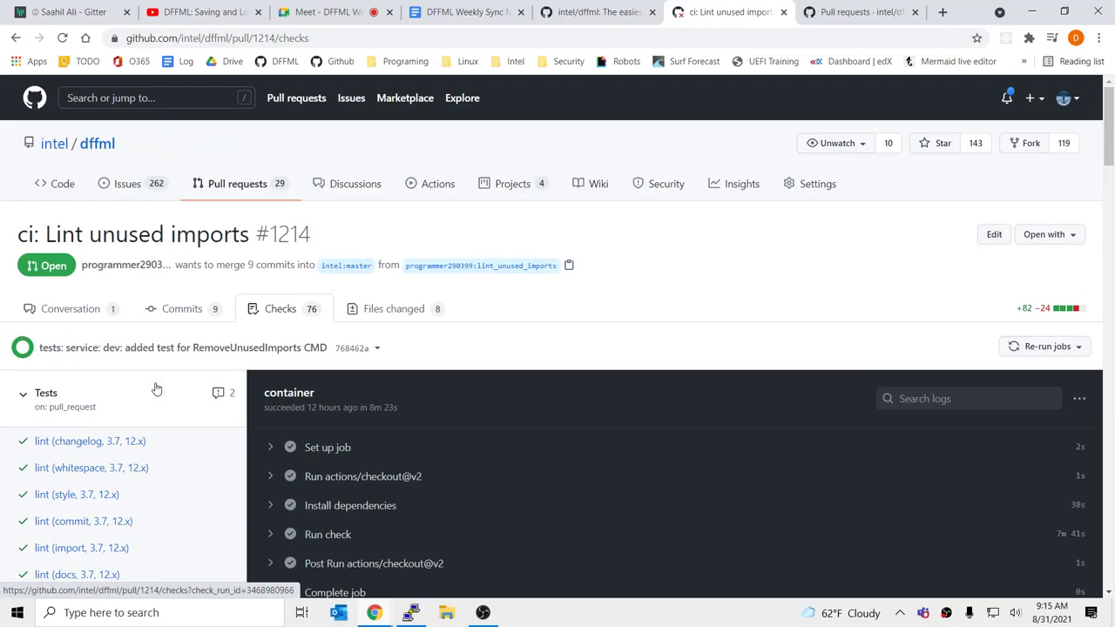
# Step: Open the pull request's conversation and review its commit statuses and Codecov report
pyautogui.click(170, 310)
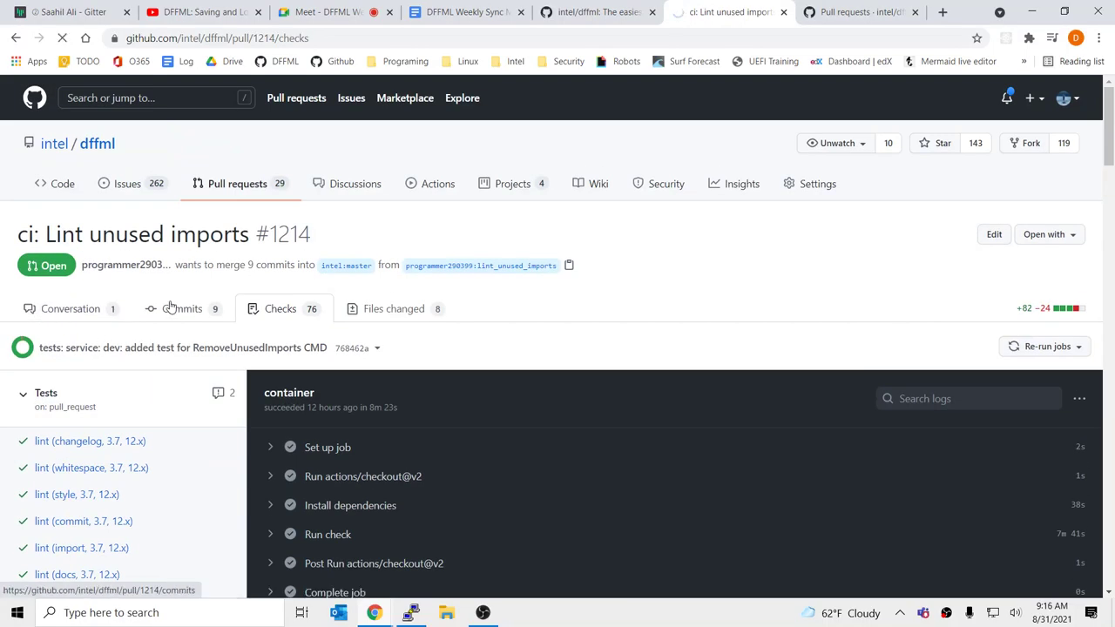
pyautogui.scroll(-12, 235, 470)
pyautogui.scroll(8, 237, 482)
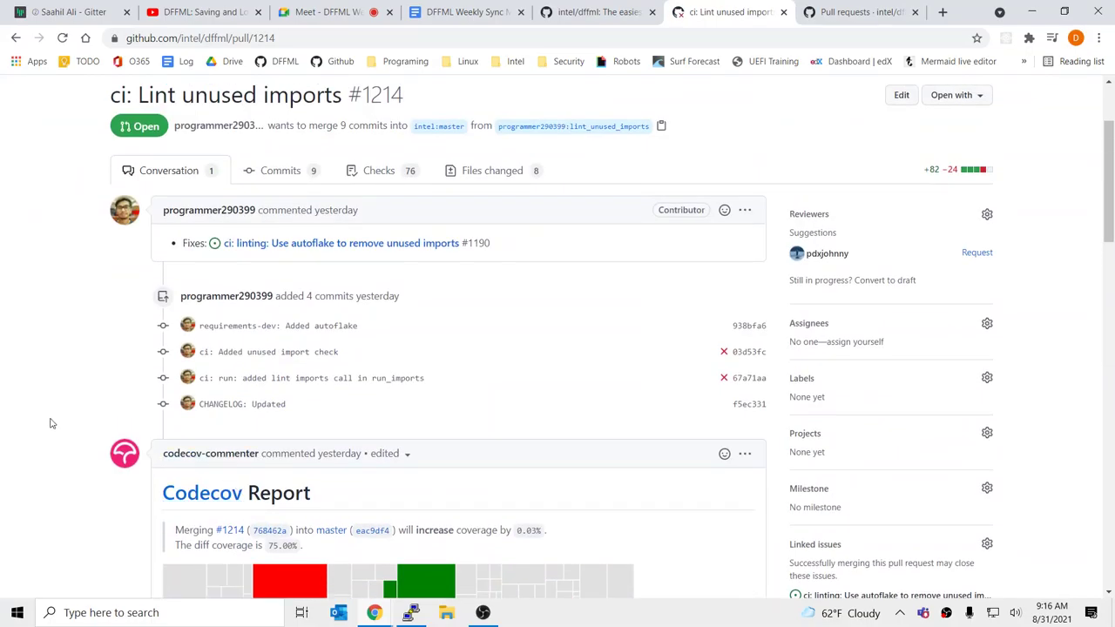
# Step: Set the merge method of the "ci: Lint unused imports" pull request to Squash and merge
pyautogui.scroll(-9, 51, 423)
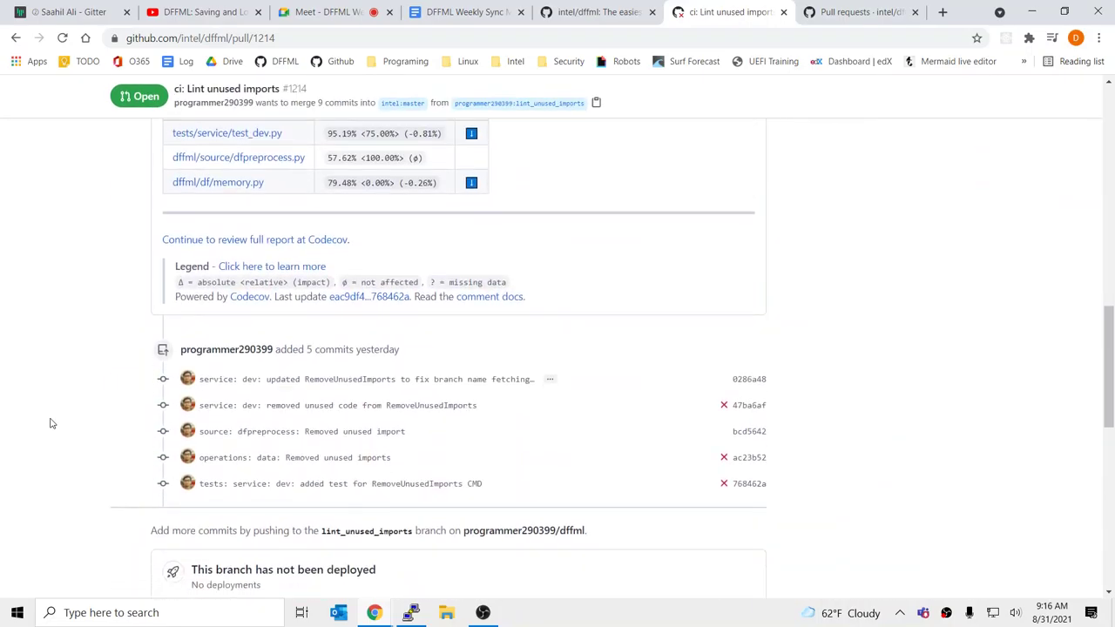
pyautogui.scroll(-2, 50, 424)
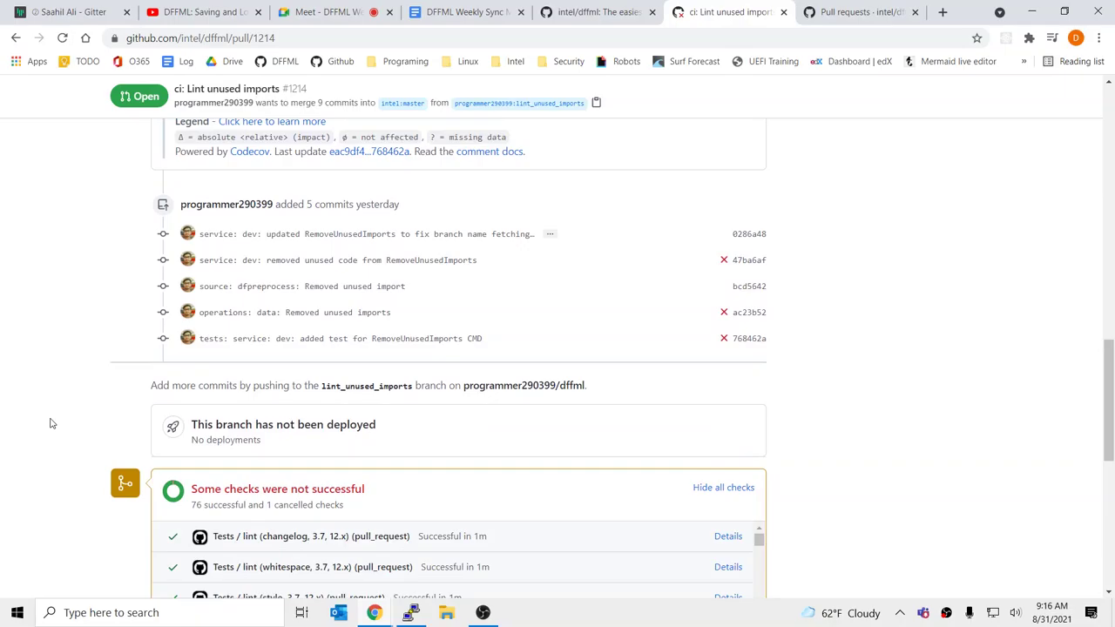
pyautogui.scroll(-7, 51, 423)
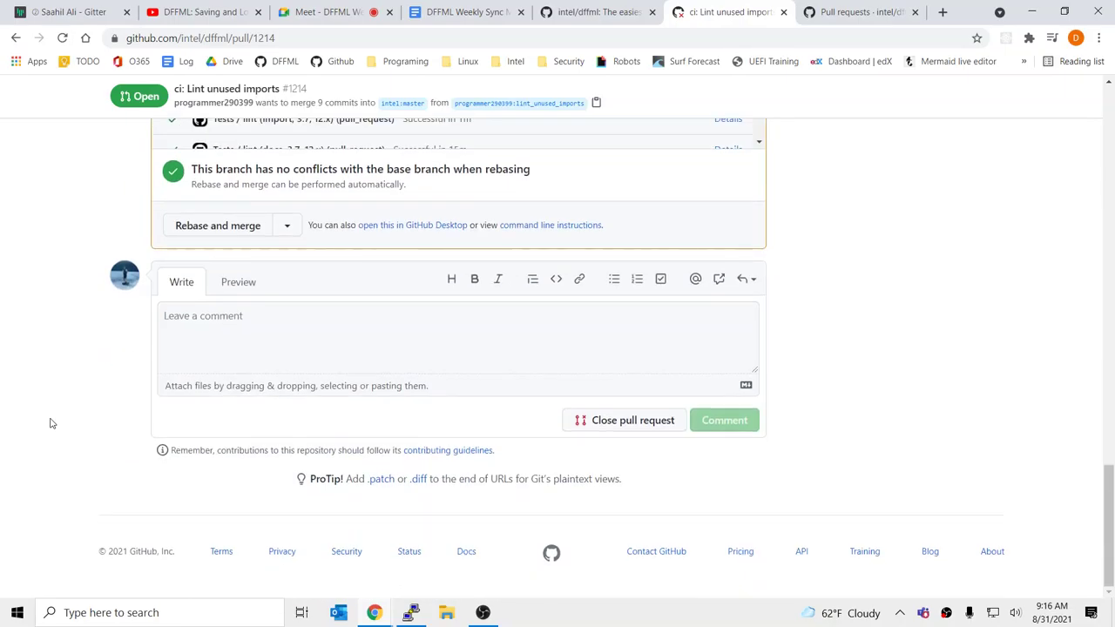
pyautogui.click(287, 225)
pyautogui.click(264, 326)
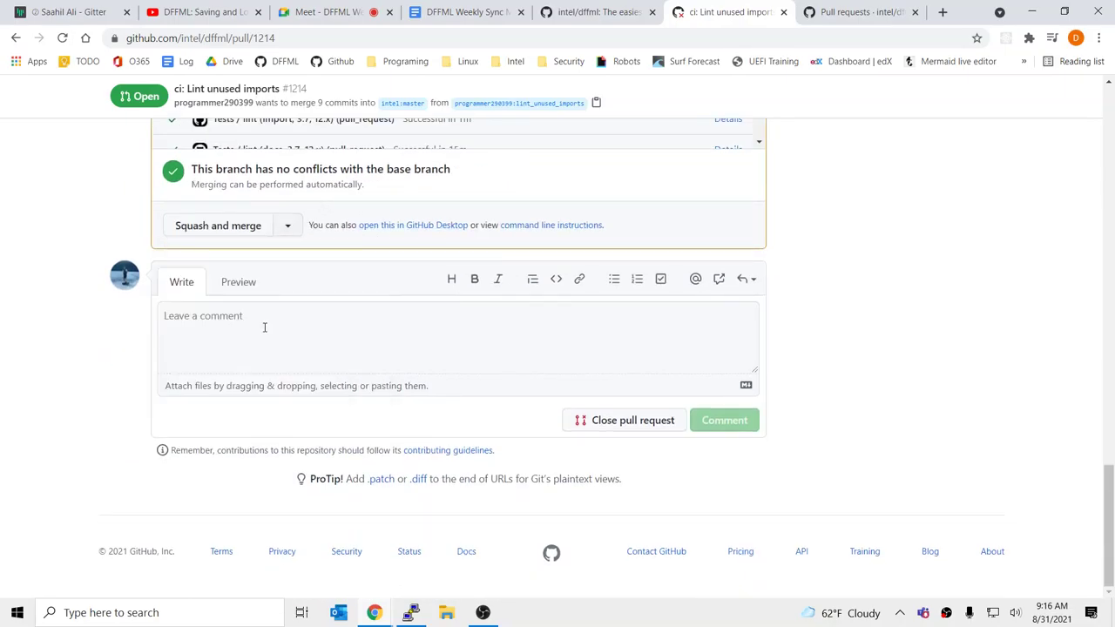
# Step: Review the pull request's commits, inspect the dev.py diff of "updated RemoveUnusedImports to fix branch name fetching" separately, and close that commit page
pyautogui.scroll(3, 498, 398)
pyautogui.scroll(10, 497, 398)
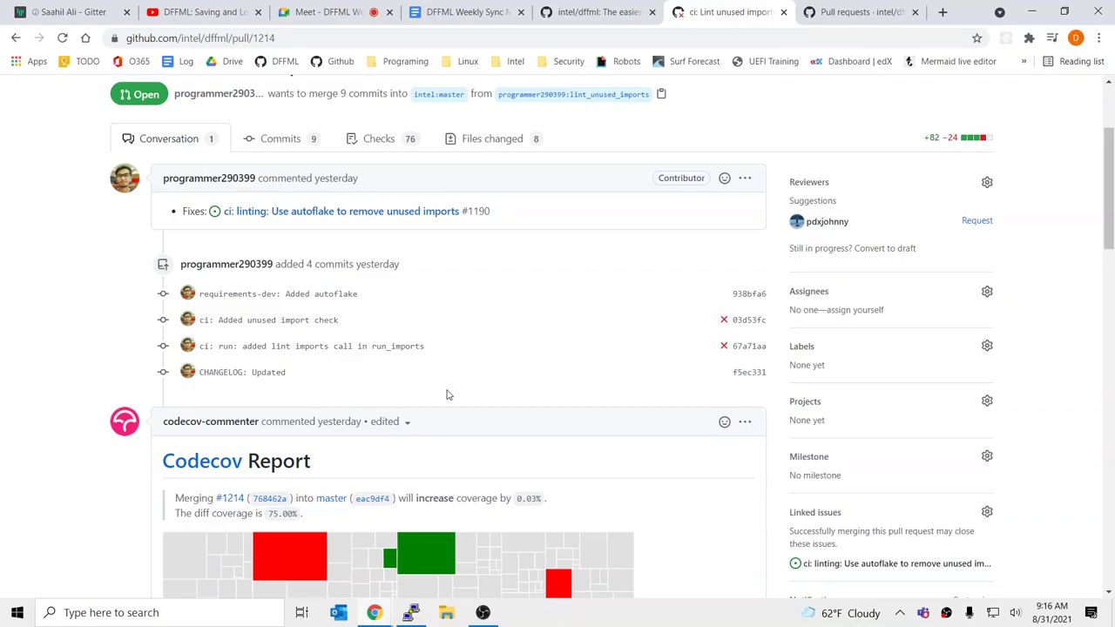
pyautogui.scroll(-8, 447, 395)
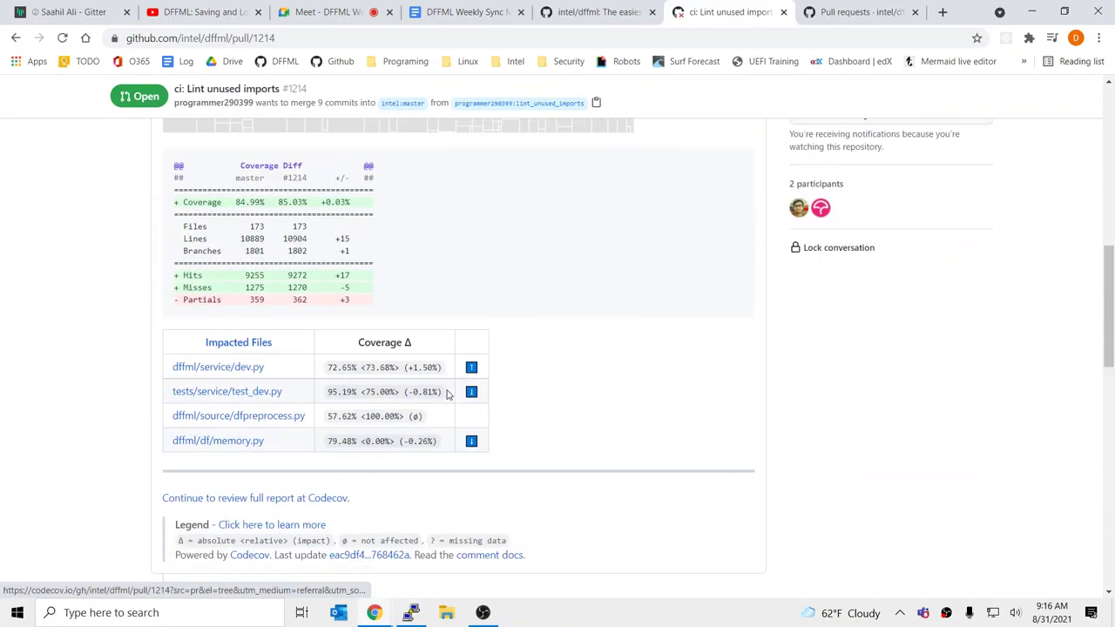
pyautogui.scroll(-3, 447, 395)
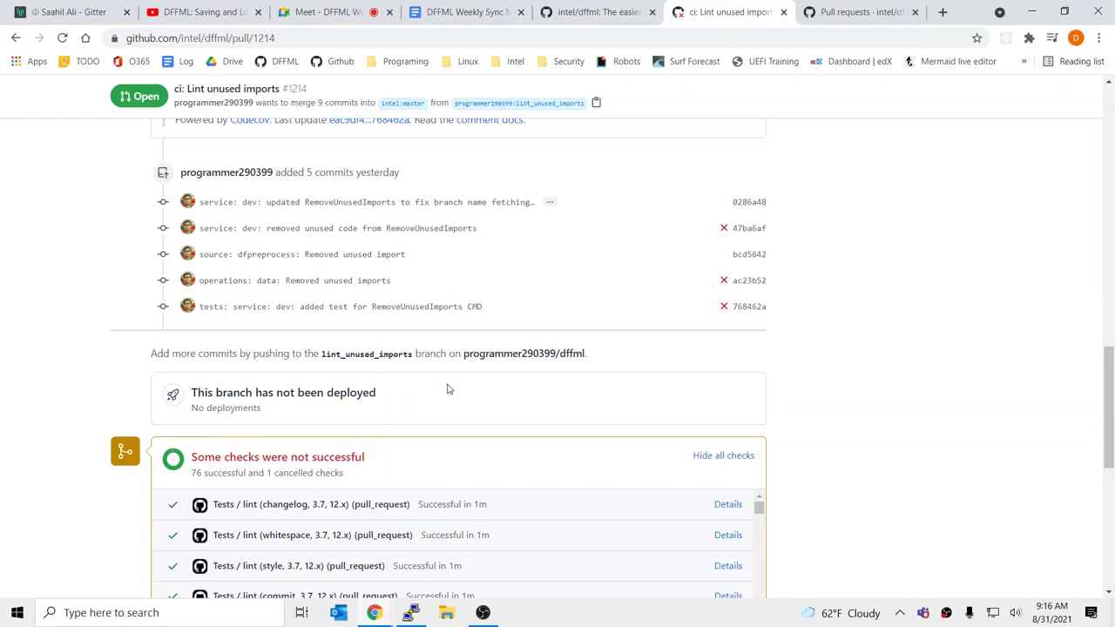
pyautogui.click(550, 204)
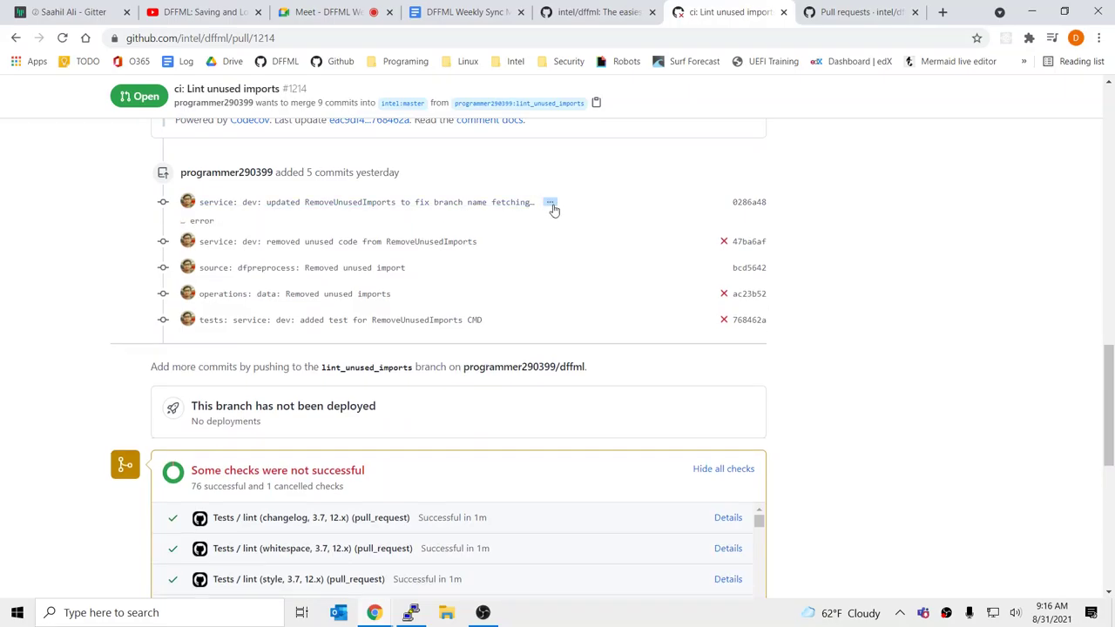
pyautogui.keyDown('ctrl'); pyautogui.click(366, 202); pyautogui.keyUp('ctrl')
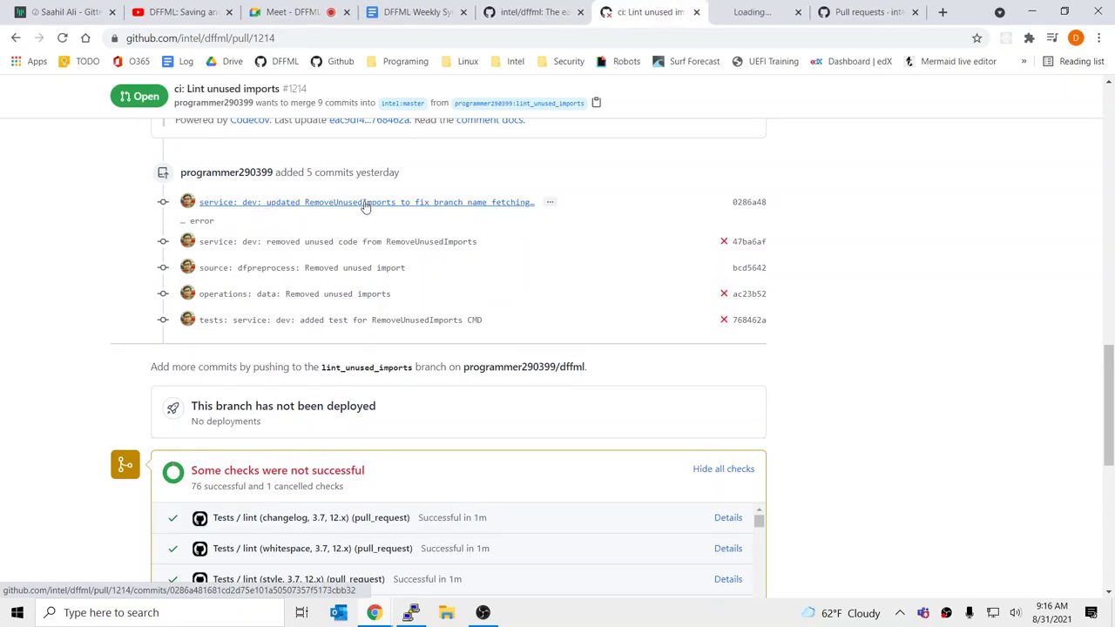
pyautogui.click(747, 12)
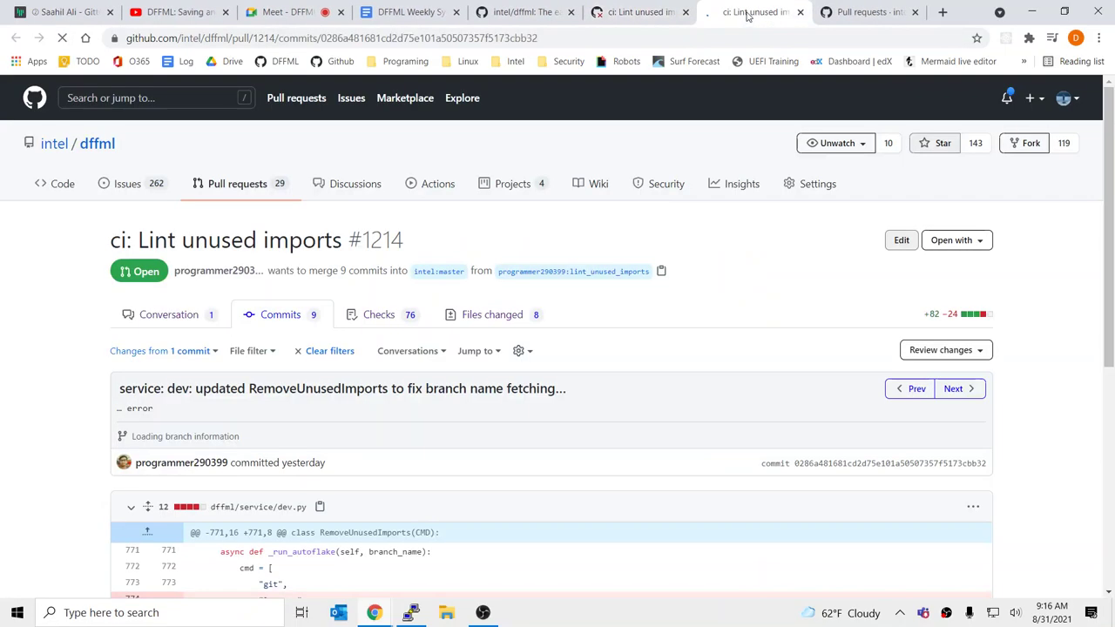
pyautogui.scroll(-3, 669, 323)
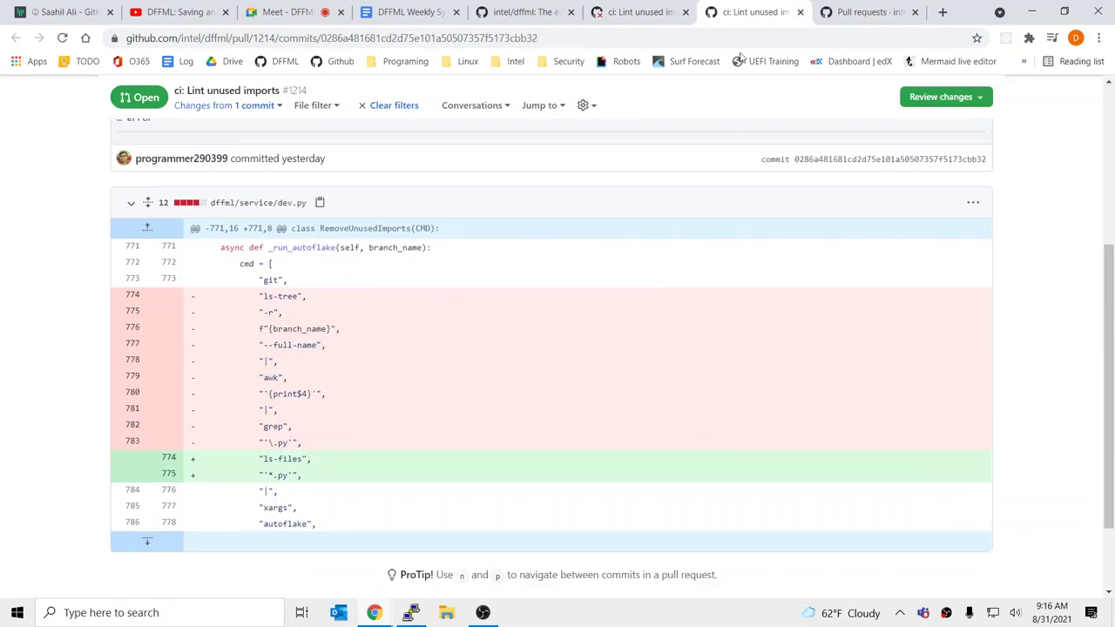
pyautogui.hotkey('ctrl', 'w')
# Step: Open the Codecov page for dffml/df/memory.py from the impacted files in the coverage comment and log in to Codecov
pyautogui.scroll(-6, 662, 430)
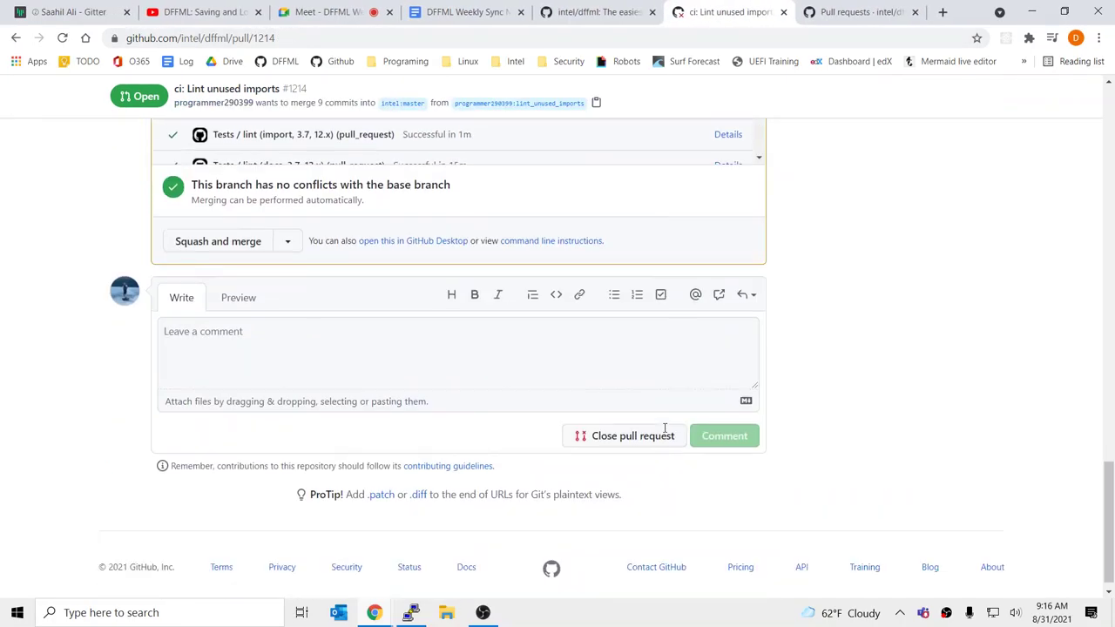
pyautogui.scroll(10, 619, 438)
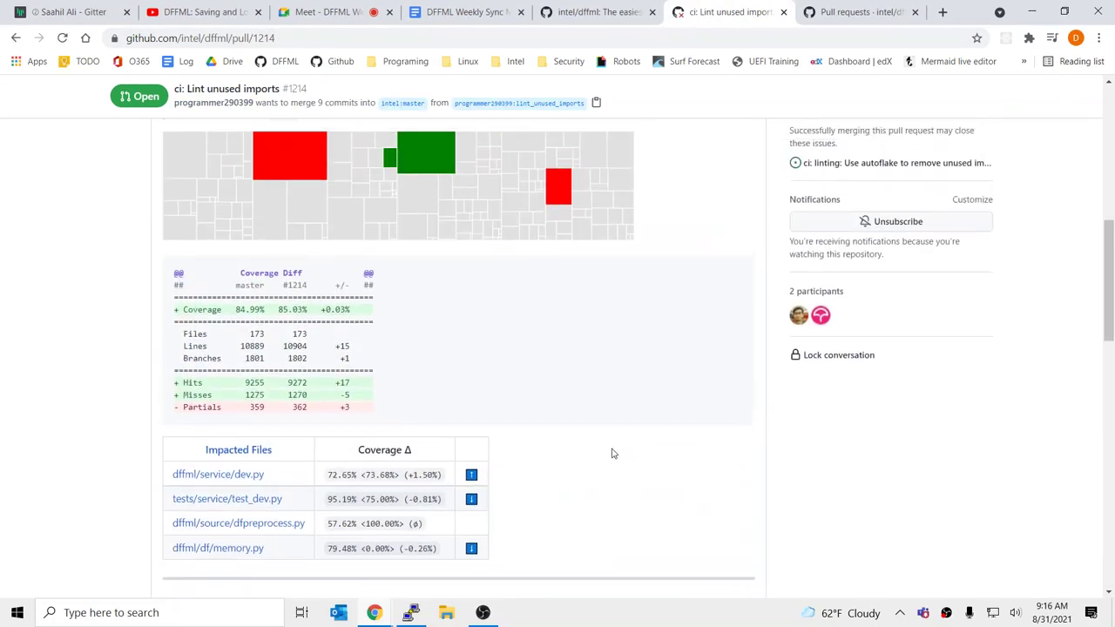
pyautogui.scroll(3, 613, 454)
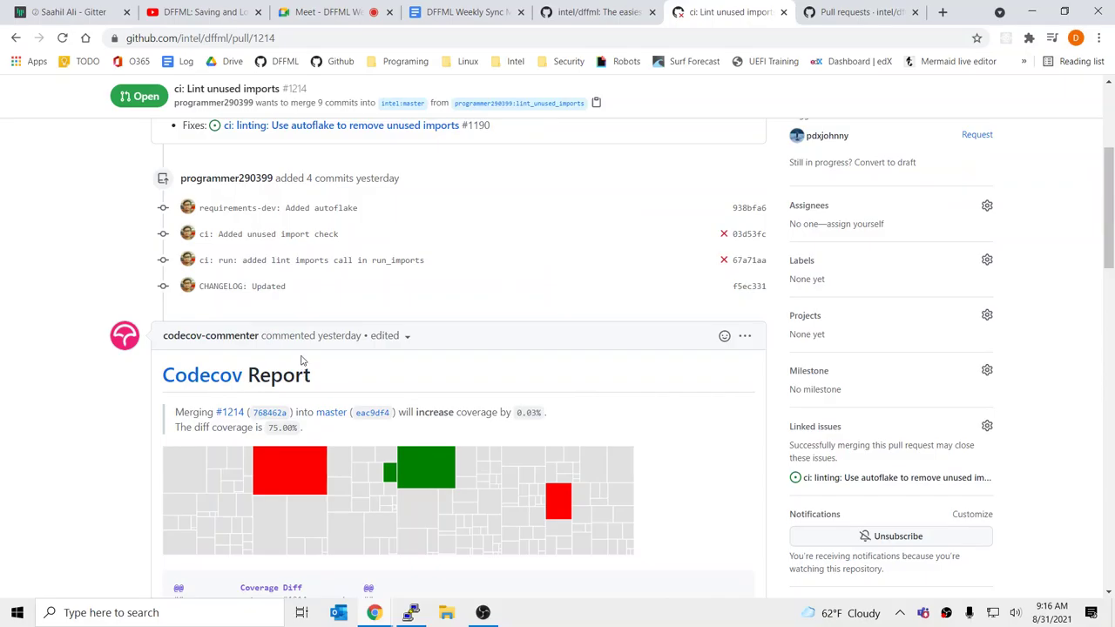
pyautogui.scroll(-3, 302, 359)
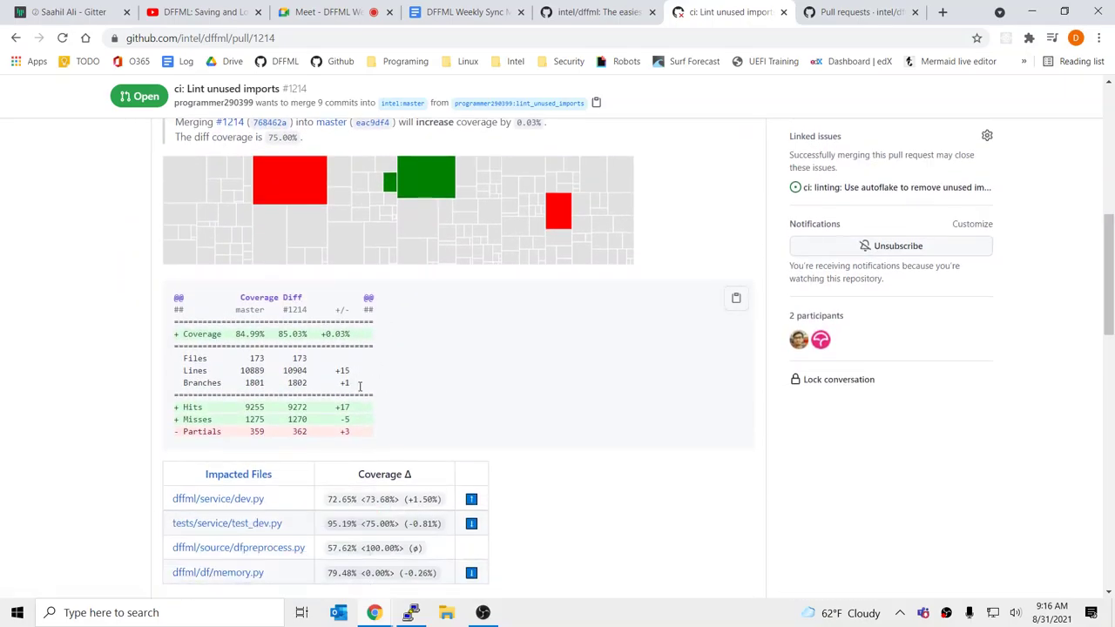
pyautogui.scroll(-2, 359, 385)
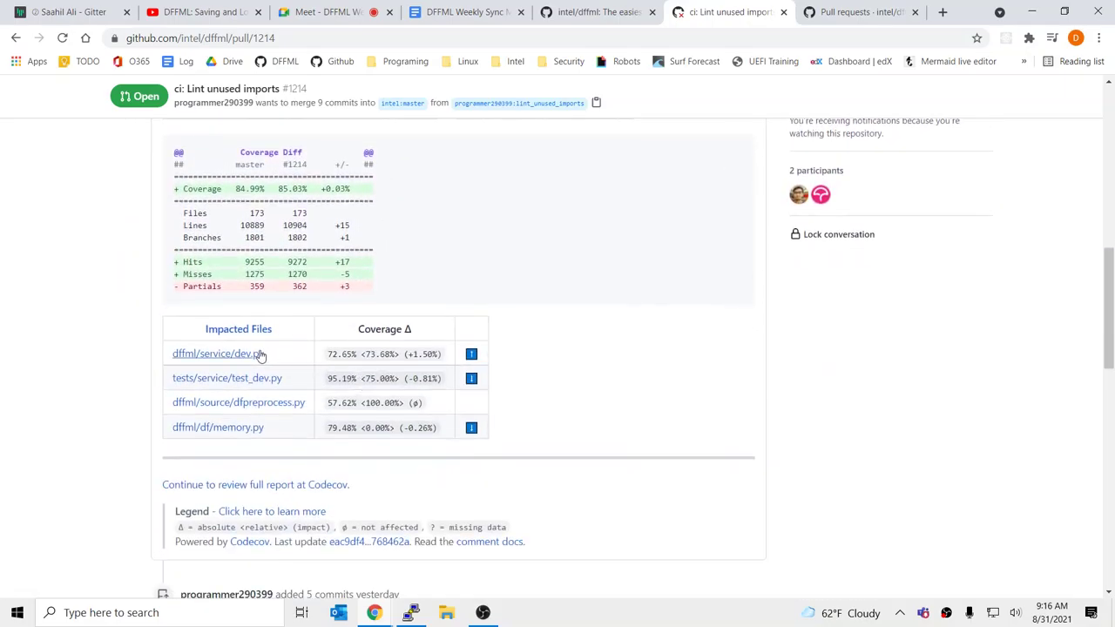
pyautogui.keyDown('ctrl'); pyautogui.click(244, 428); pyautogui.keyUp('ctrl')
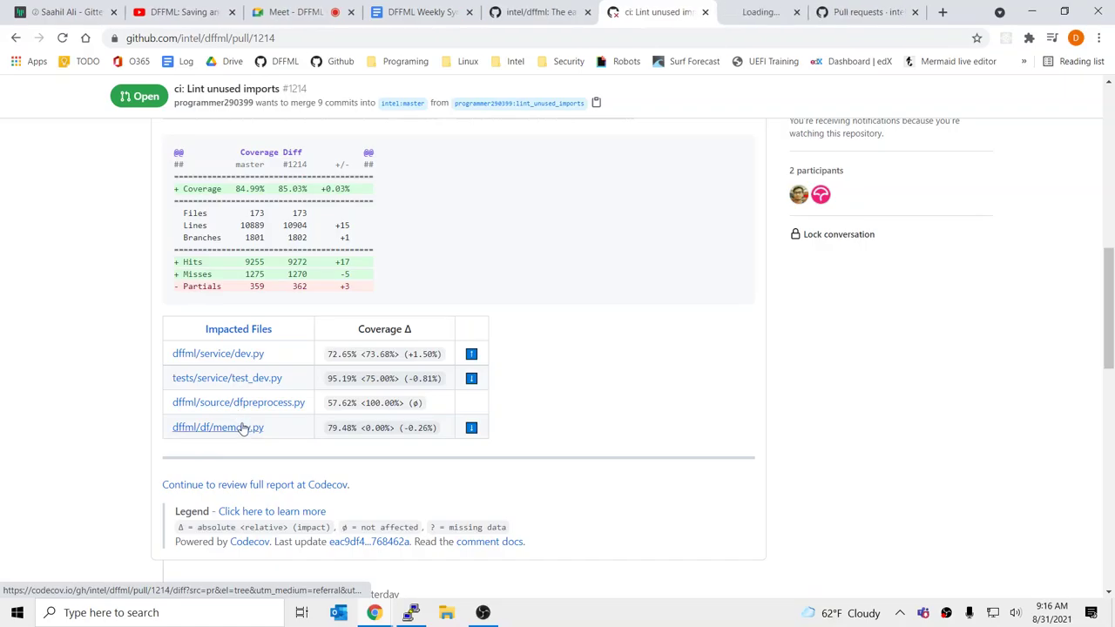
pyautogui.click(743, 13)
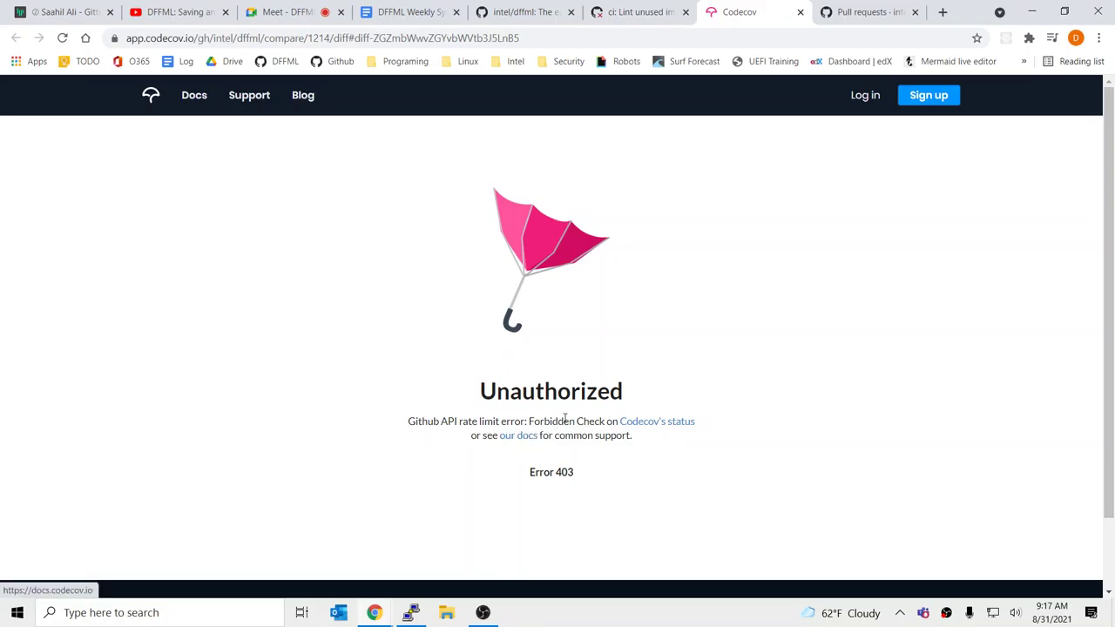
pyautogui.click(860, 96)
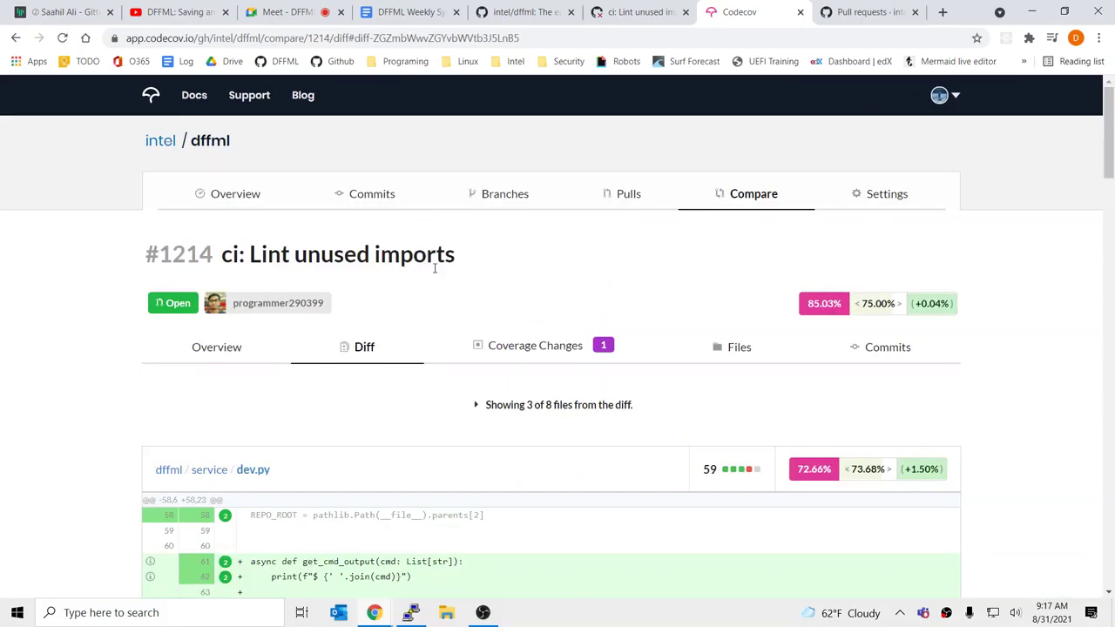
# Step: Show the pull request's coverage changes in Codecov and expand the changes in dffml/df/memory.py
pyautogui.scroll(-3, 566, 176)
pyautogui.click(568, 131)
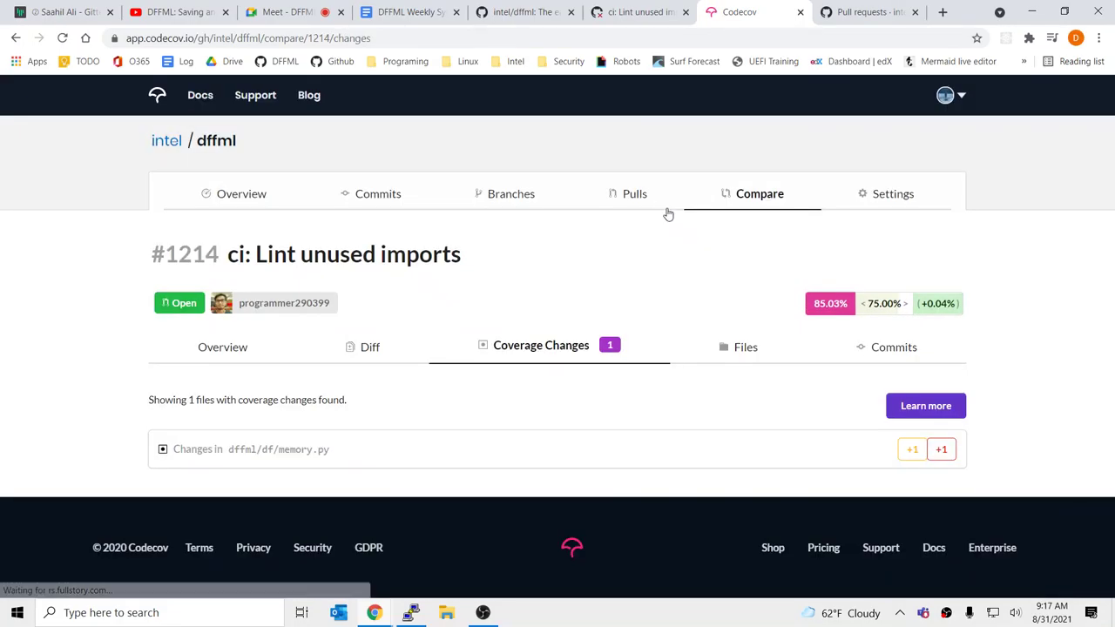
pyautogui.scroll(-2, 604, 438)
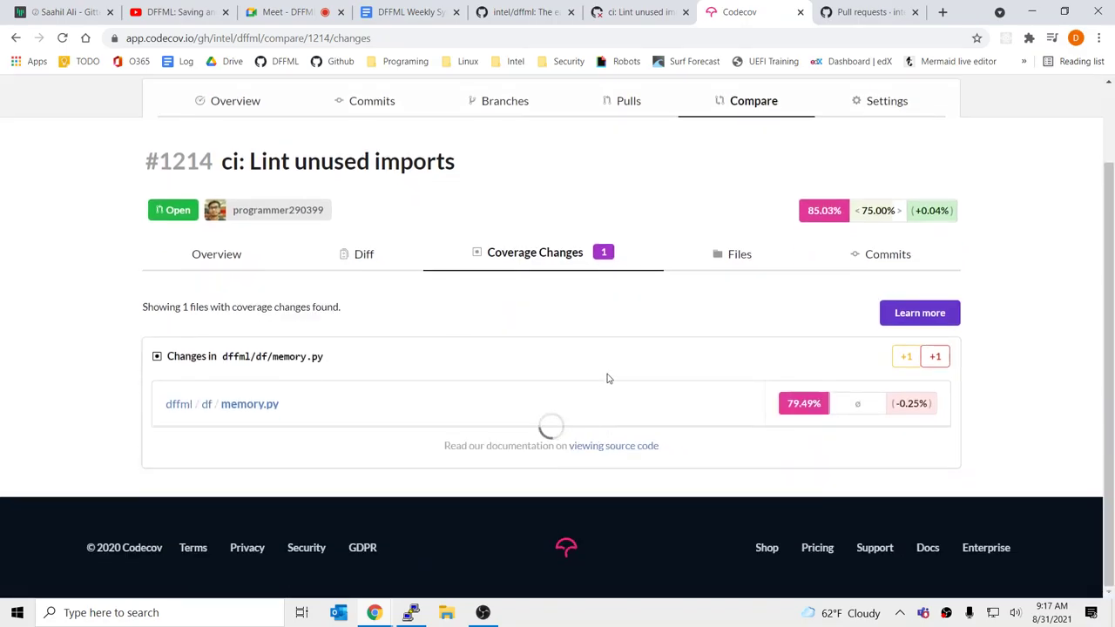
pyautogui.scroll(-10, 590, 366)
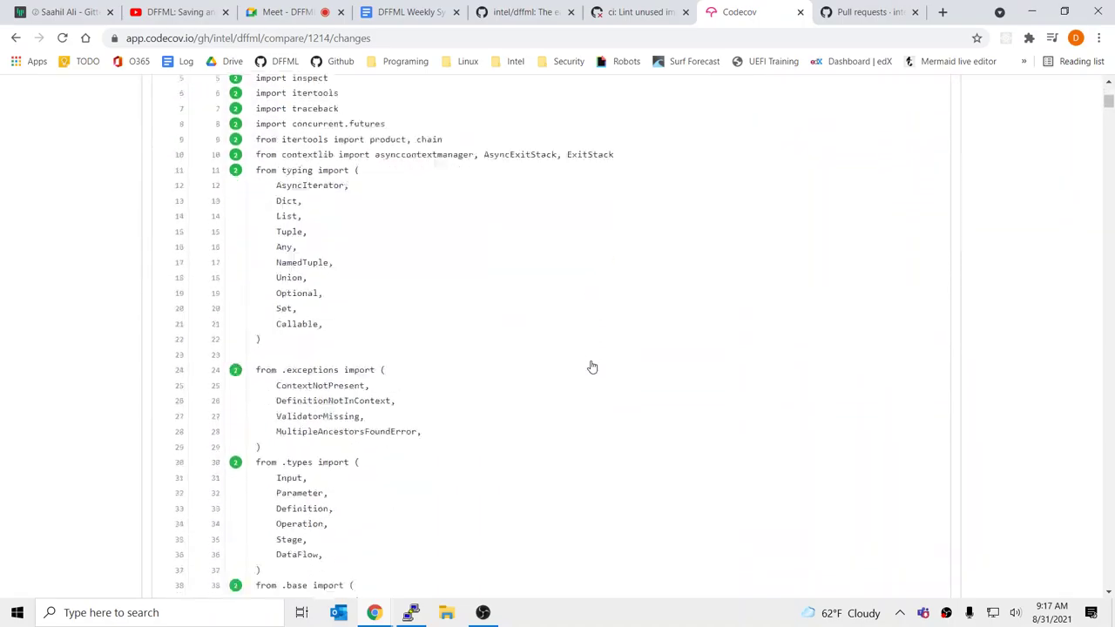
pyautogui.moveTo(1108, 119); pyautogui.dragTo(1104, 87)
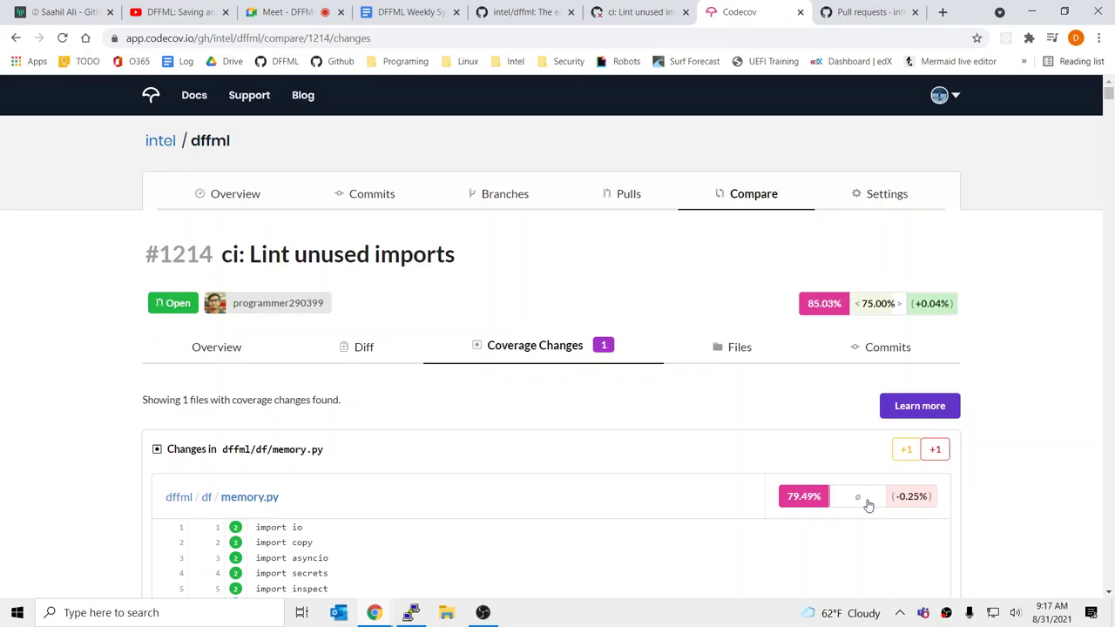
pyautogui.click(936, 449)
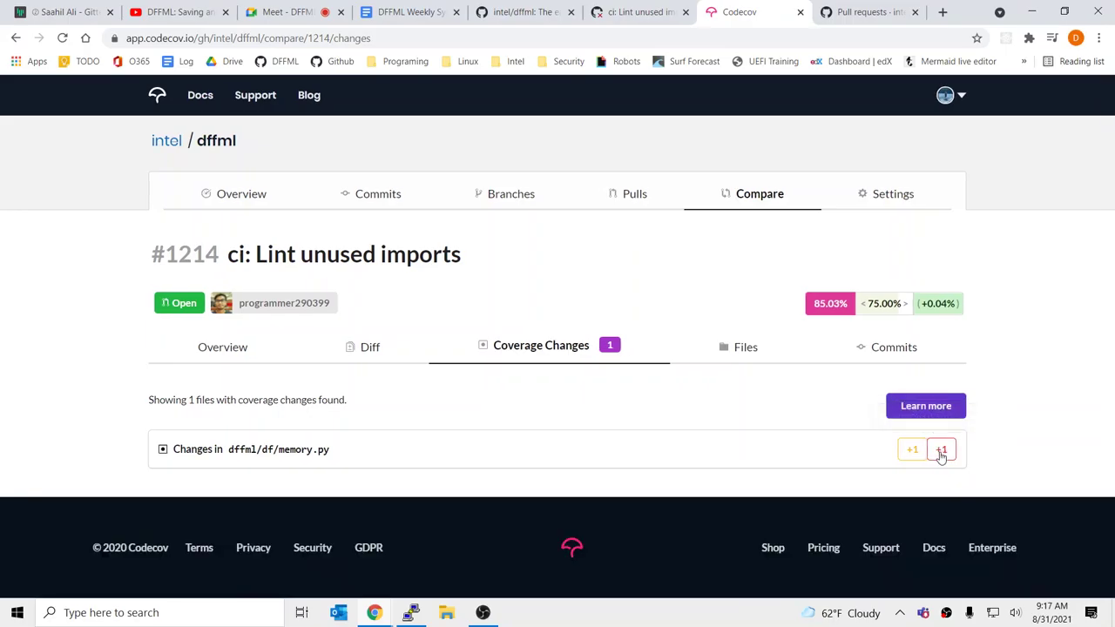
pyautogui.click(939, 456)
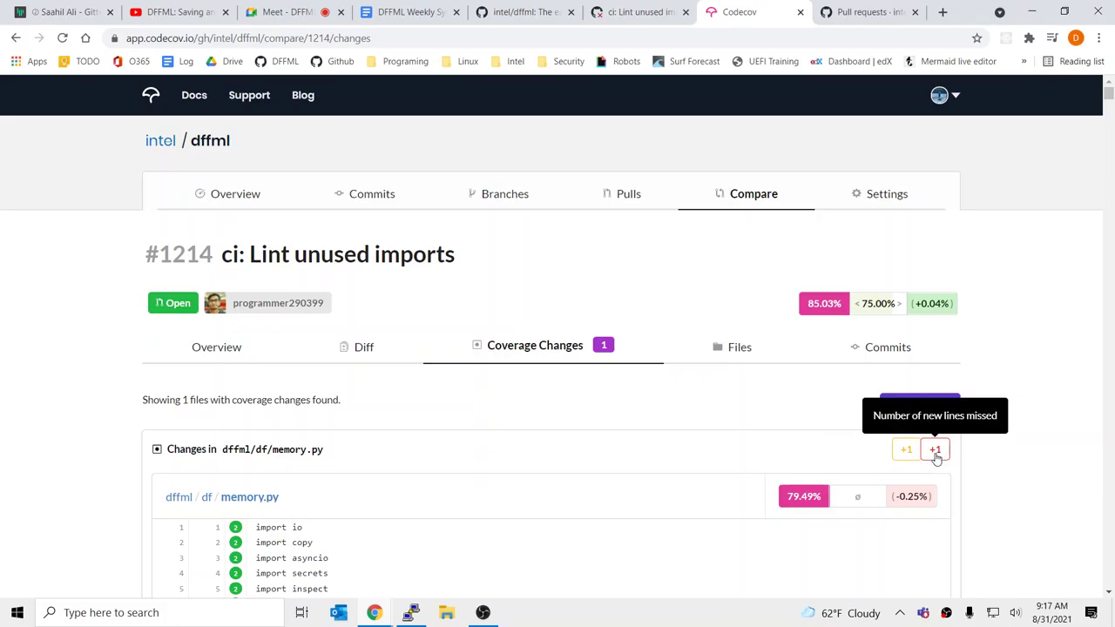
# Step: Examine the partially covered and missed lines in memory.py, including conditional_set, and return to the Codecov report in the pull request
pyautogui.scroll(-8, 634, 465)
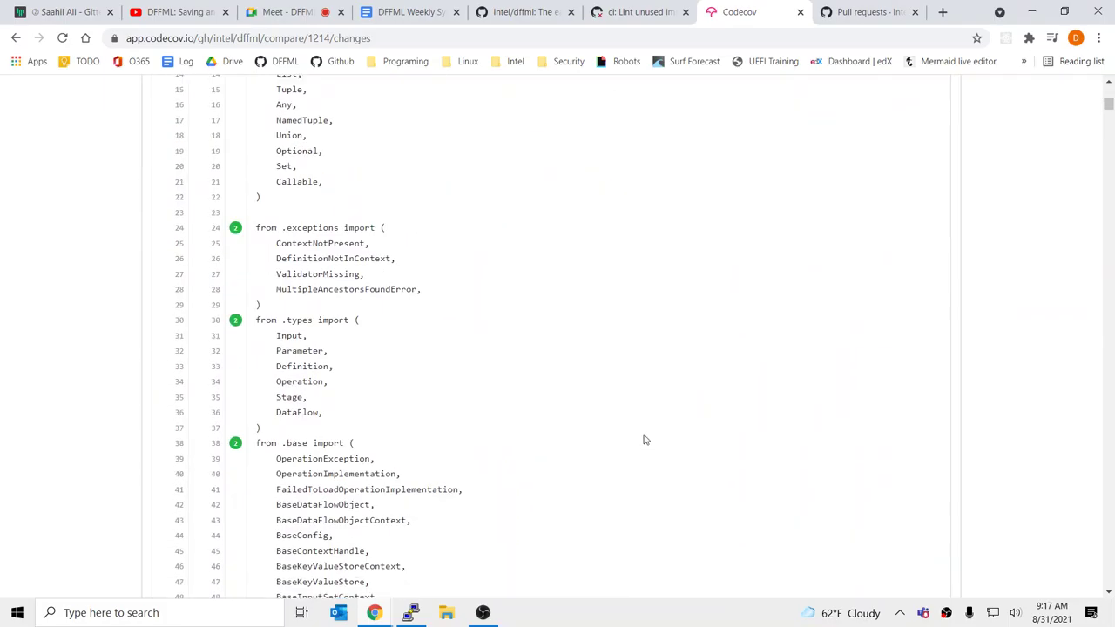
pyautogui.scroll(-3, 644, 440)
pyautogui.scroll(10, 645, 440)
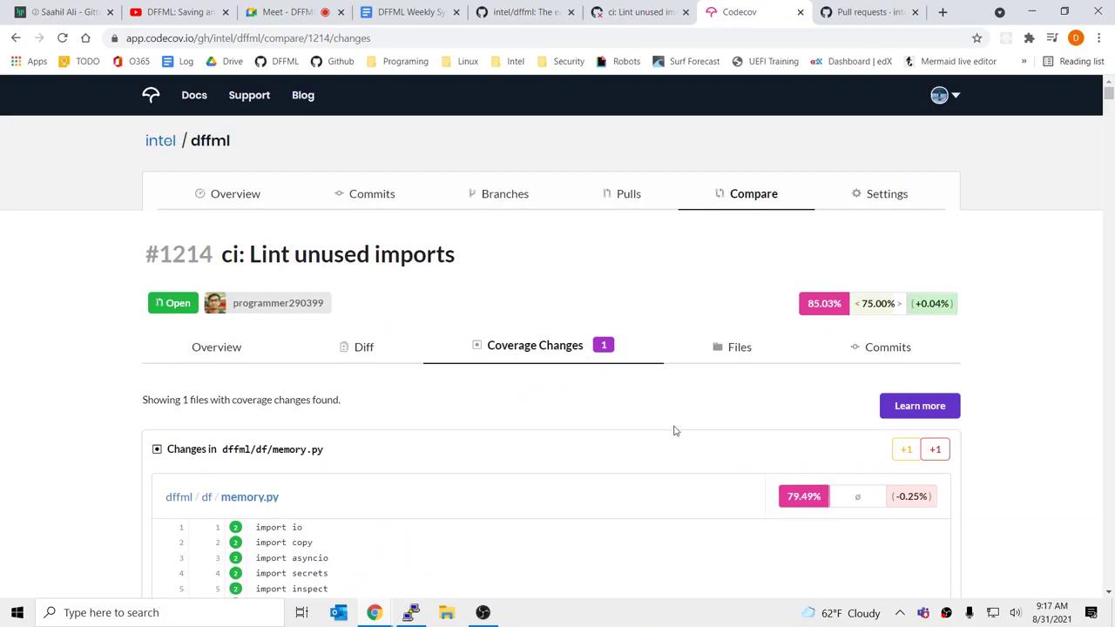
pyautogui.scroll(-5, 629, 463)
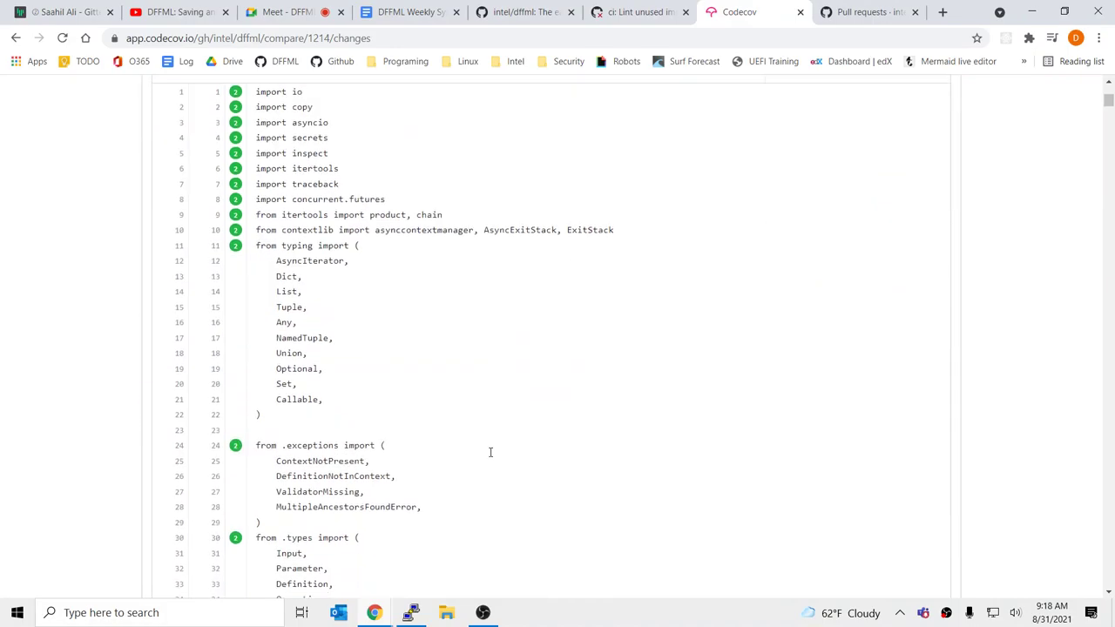
pyautogui.moveTo(1109, 104); pyautogui.dragTo(1109, 129)
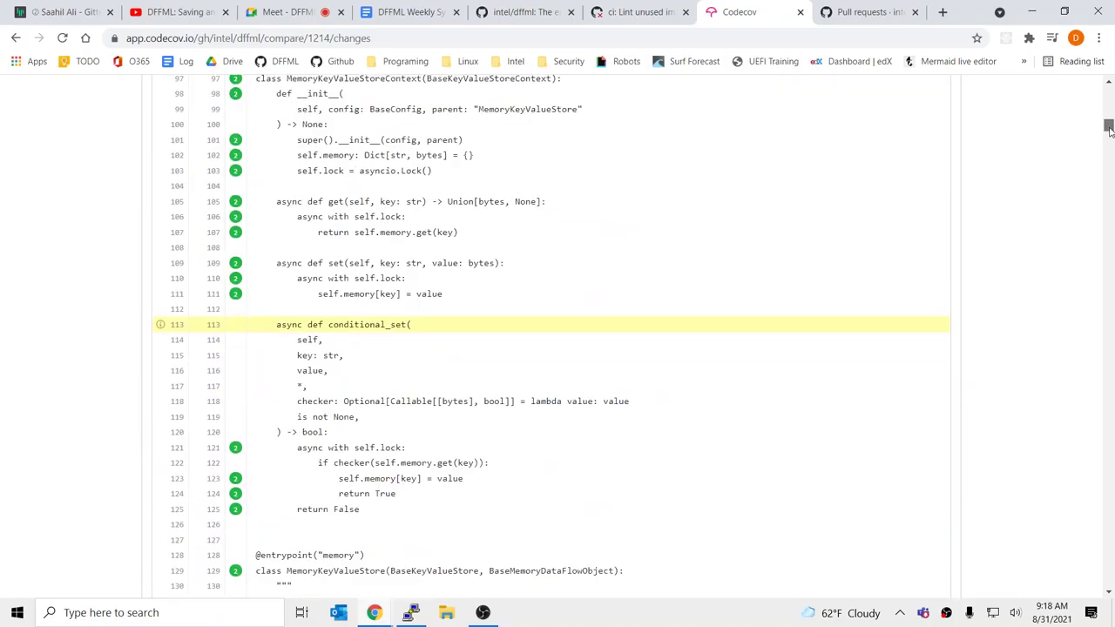
pyautogui.moveTo(163, 328)
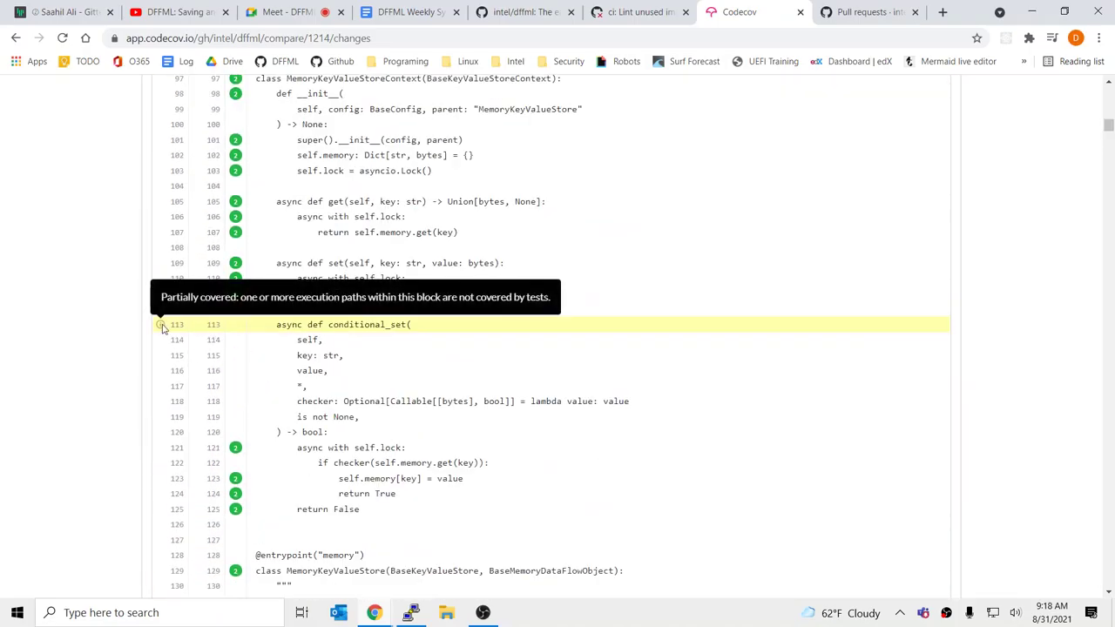
pyautogui.scroll(-20, 604, 404)
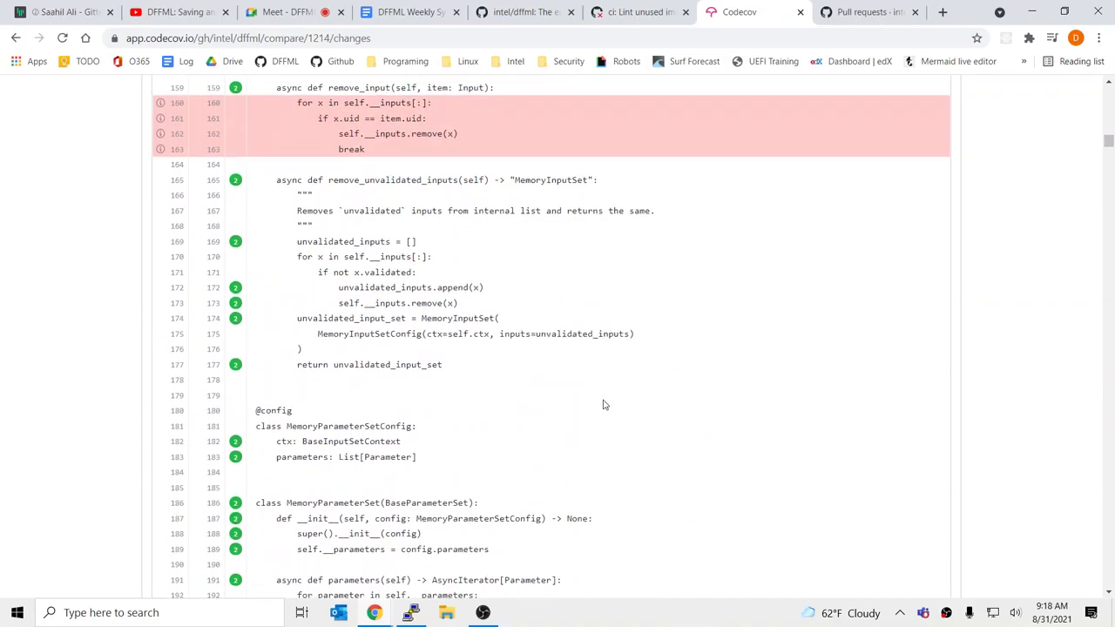
pyautogui.scroll(-20, 604, 405)
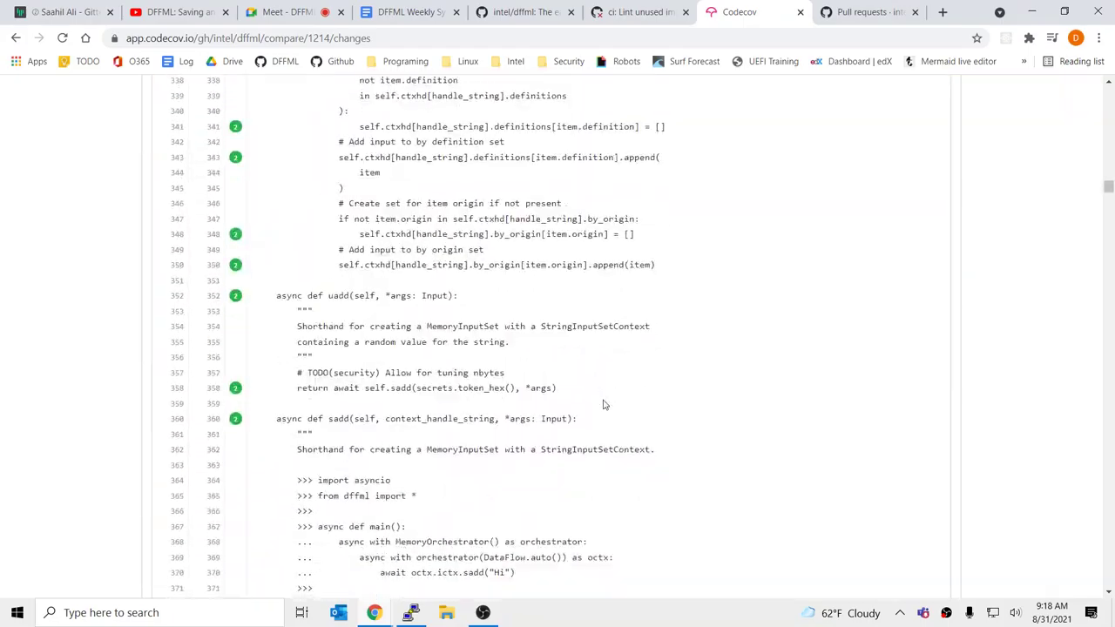
pyautogui.scroll(-18, 604, 404)
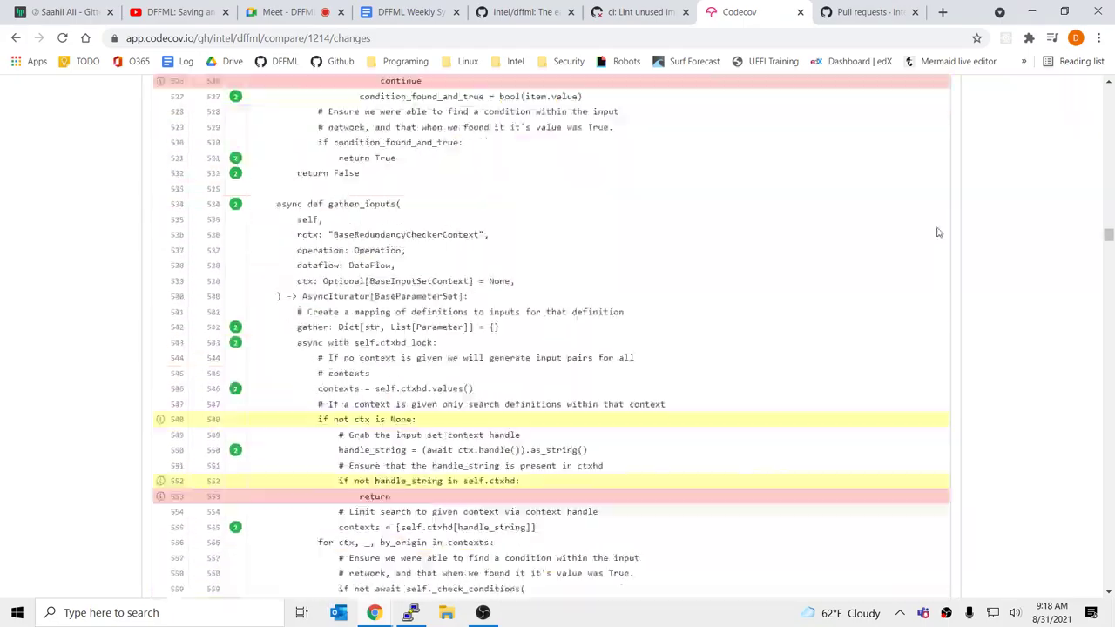
pyautogui.click(660, 9)
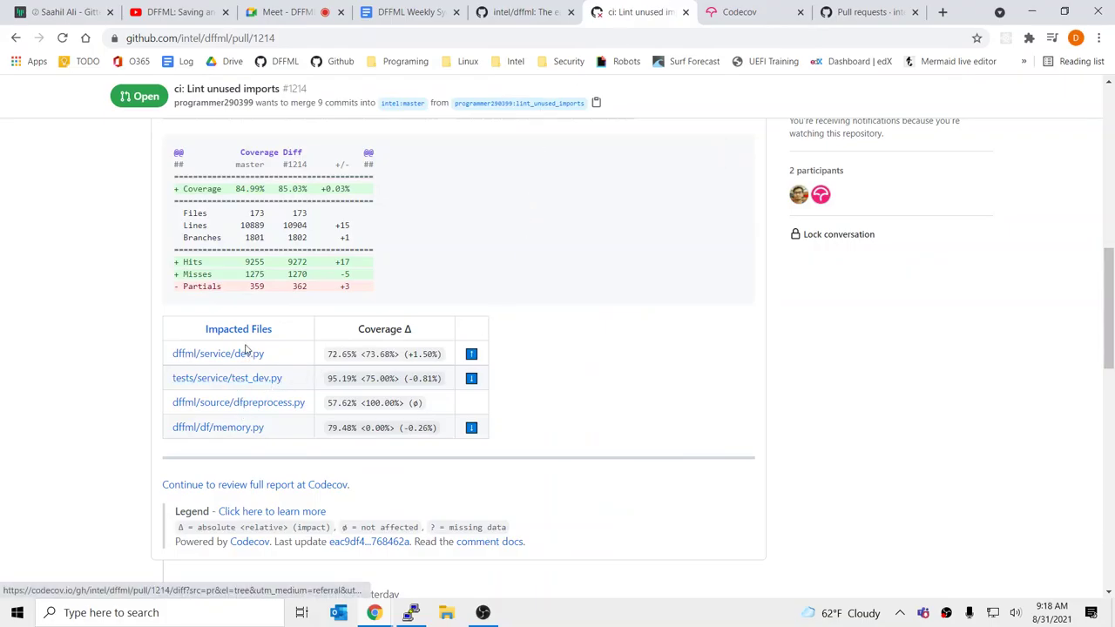
pyautogui.scroll(2, 486, 438)
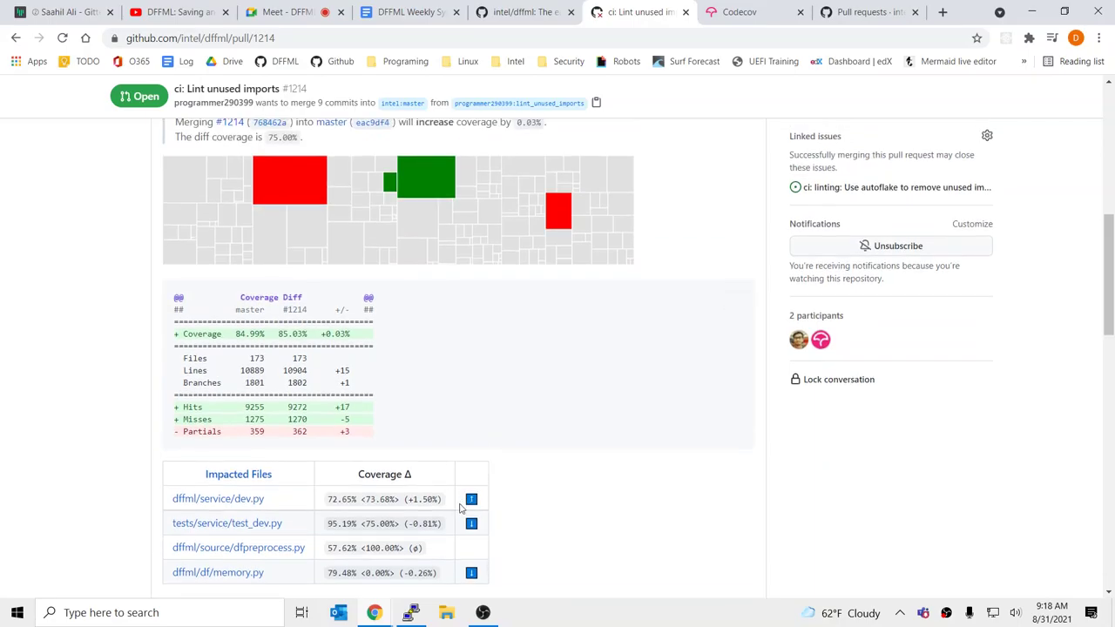
# Step: Examine the Codecov diff coverage of dffml/service/dev.py, test_dev.py and dfpreprocess.py from the coverage comment, and close the Codecov page
pyautogui.click(253, 498)
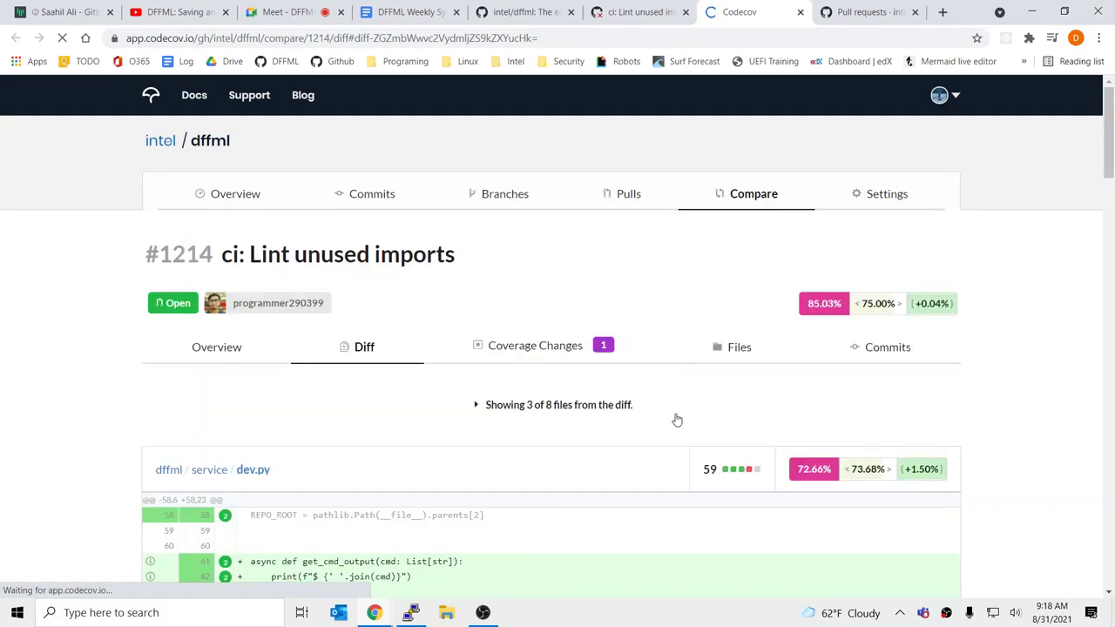
pyautogui.scroll(-4, 677, 420)
pyautogui.scroll(-2, 340, 348)
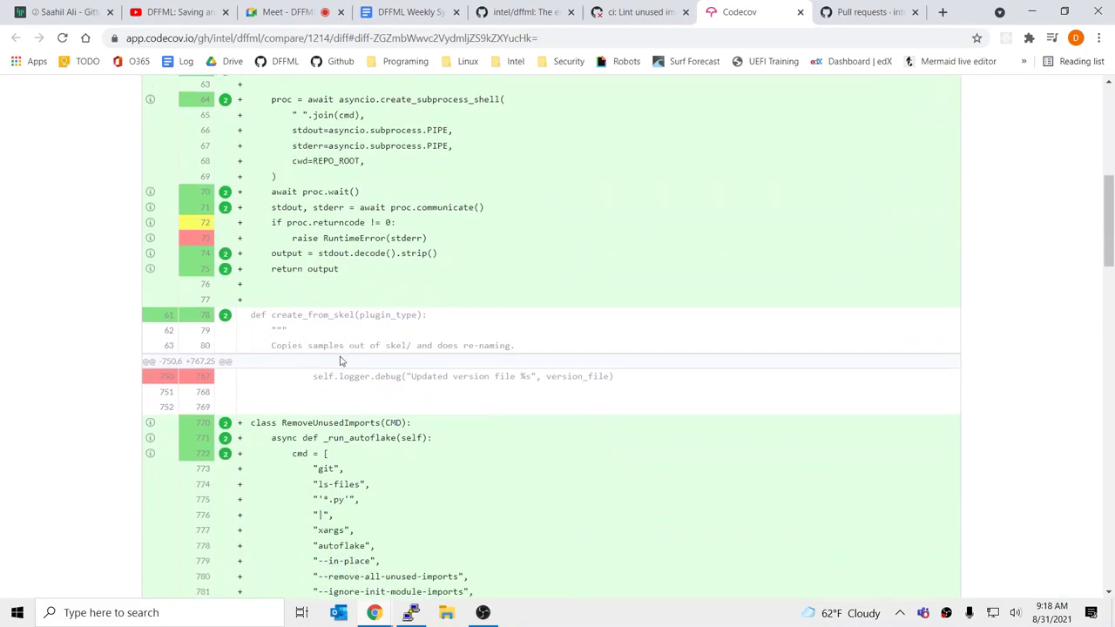
pyautogui.scroll(-15, 368, 370)
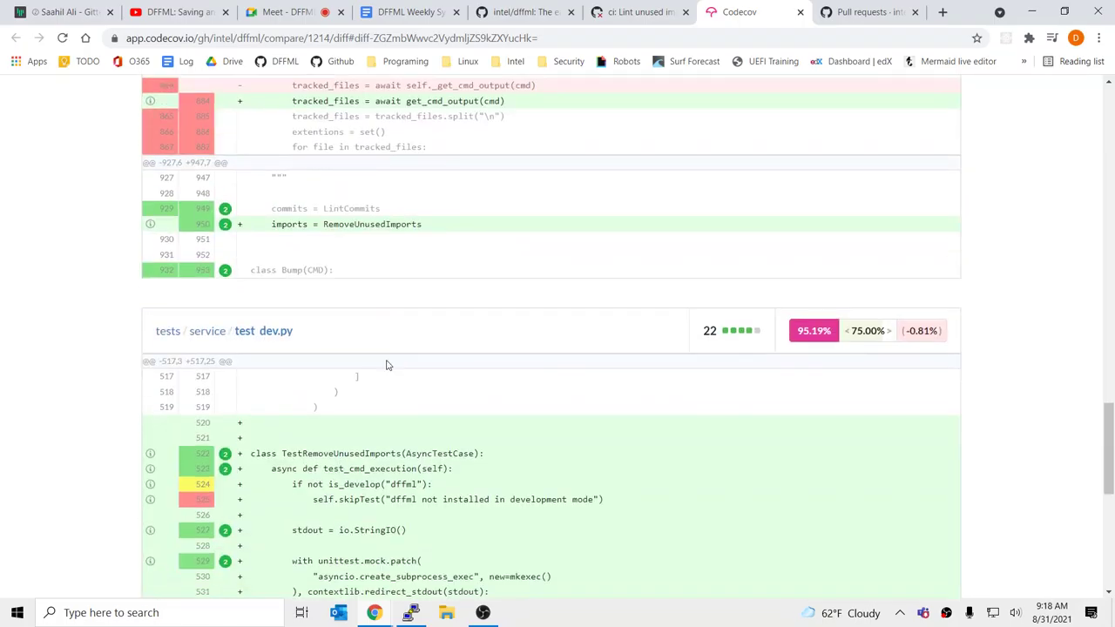
pyautogui.scroll(-6, 387, 365)
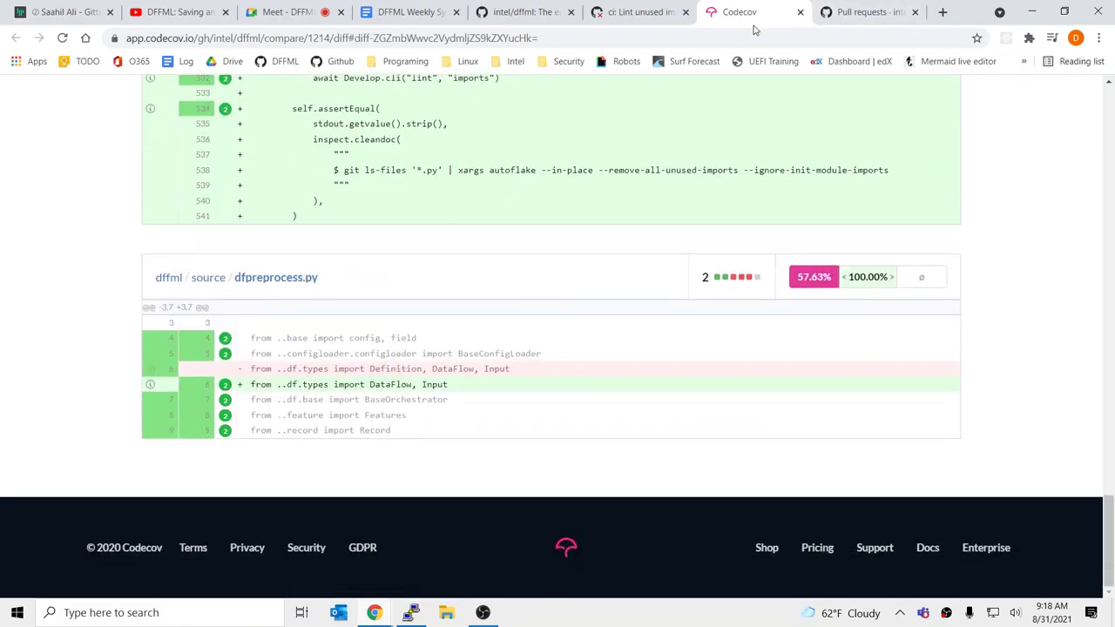
pyautogui.hotkey('ctrl', 'w')
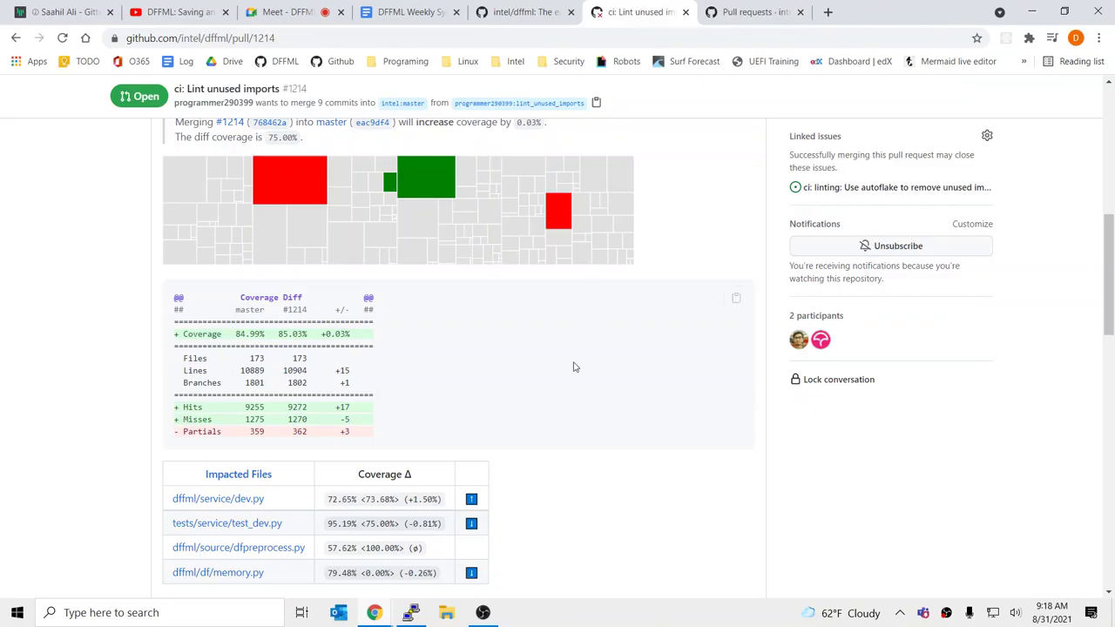
# Step: Review the pull request's coverage summary, check results and commit messages, including "updated RemoveUnusedImports to fix branch name fetching"
pyautogui.scroll(-6, 573, 367)
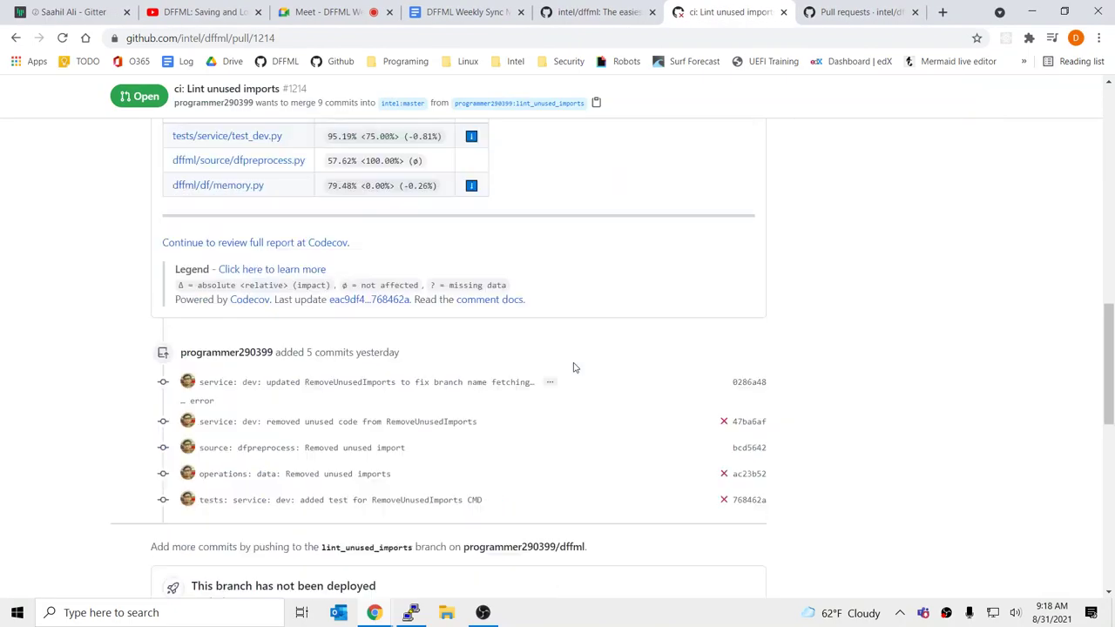
pyautogui.scroll(3, 573, 368)
pyautogui.scroll(4, 573, 368)
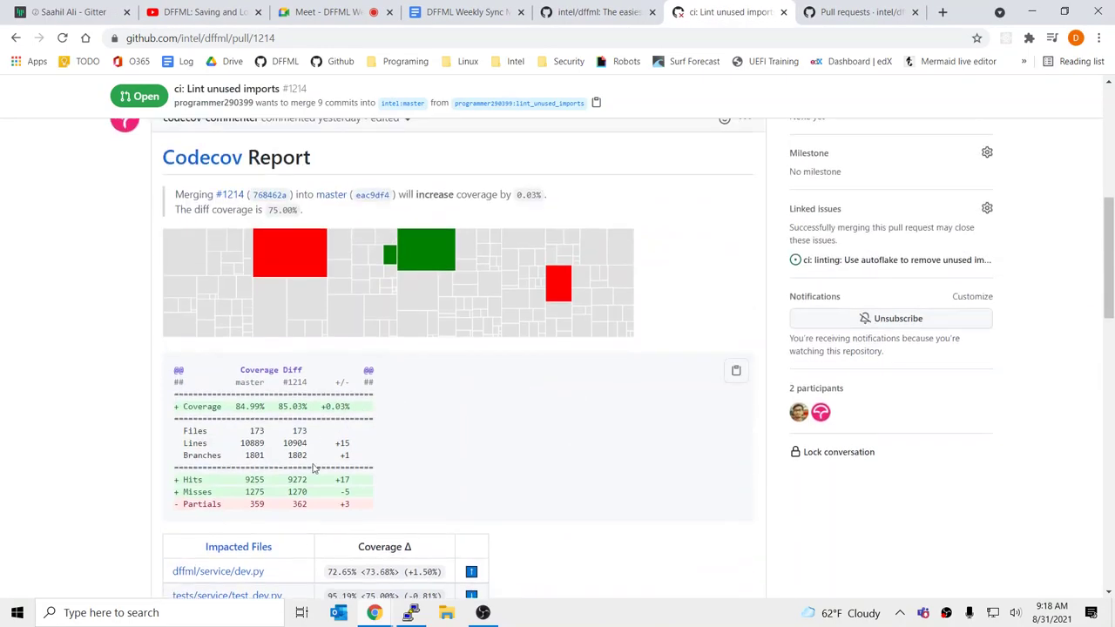
pyautogui.scroll(-6, 469, 451)
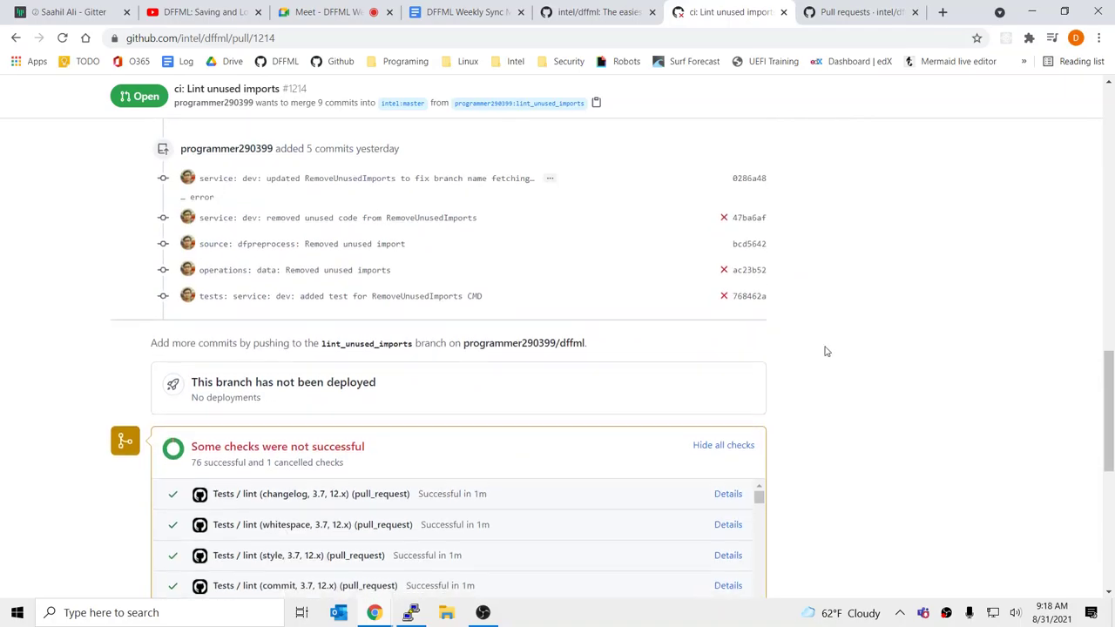
pyautogui.scroll(-4, 827, 351)
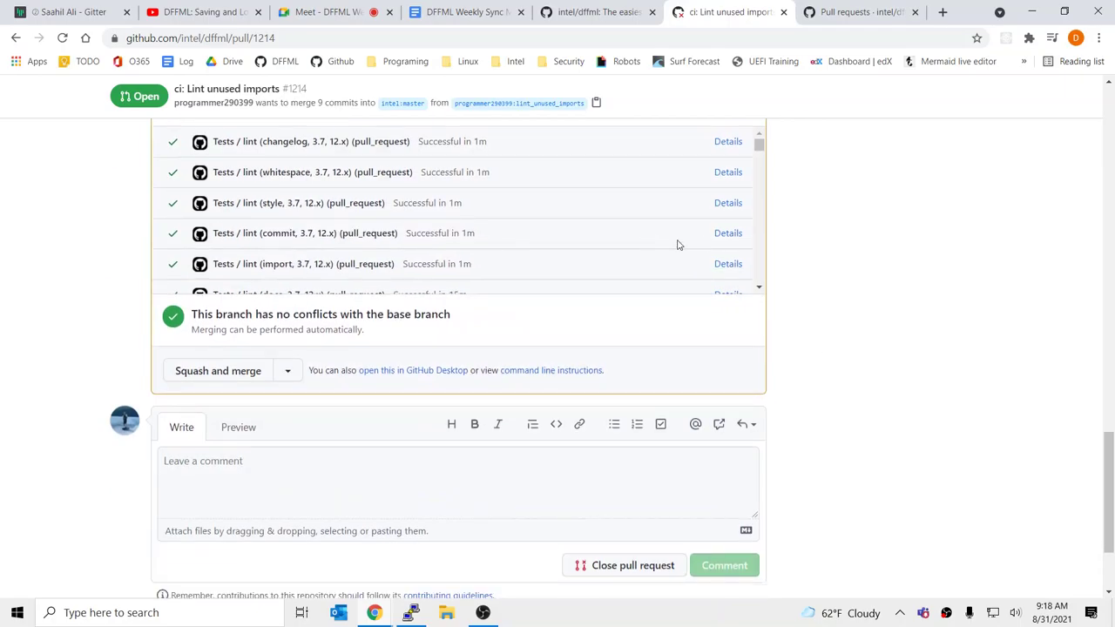
pyautogui.scroll(3, 688, 270)
pyautogui.scroll(-3, 819, 426)
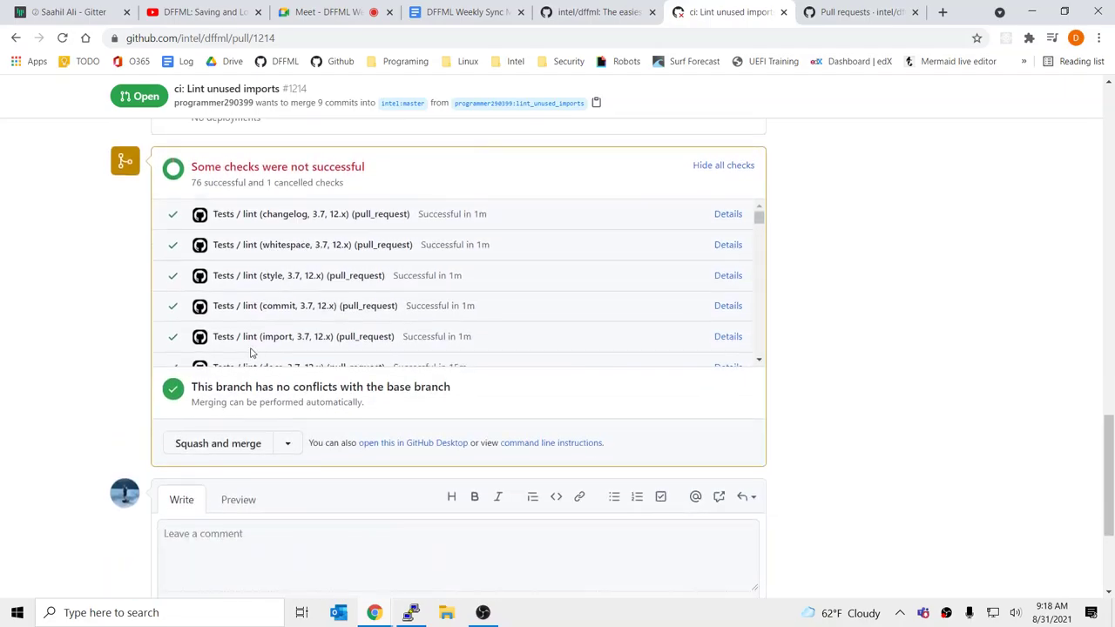
pyautogui.scroll(8, 231, 402)
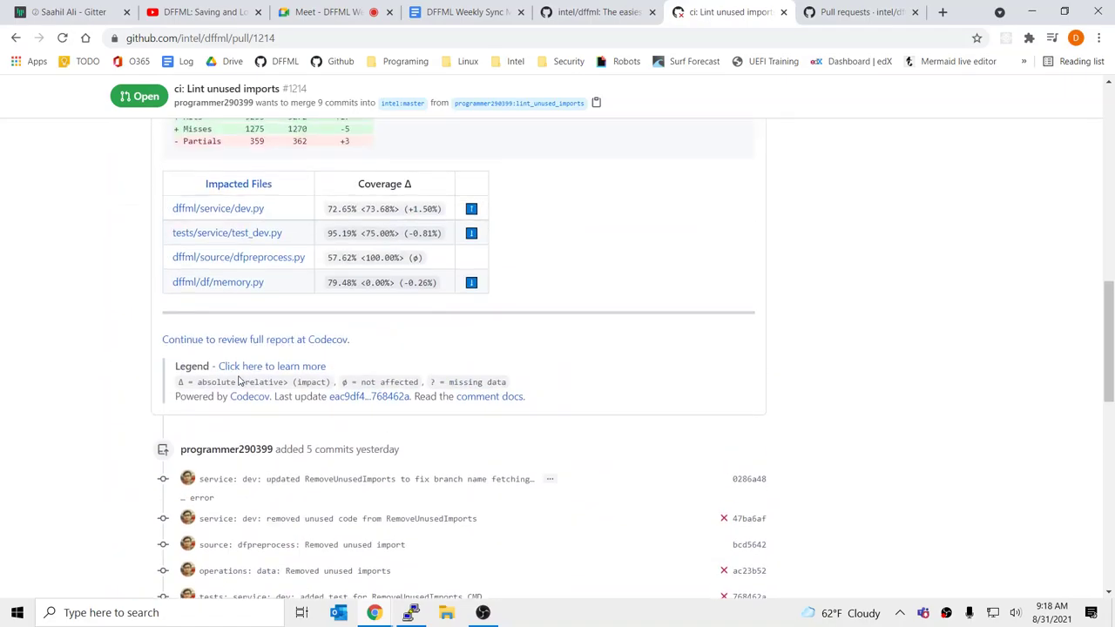
pyautogui.tripleClick(270, 490)
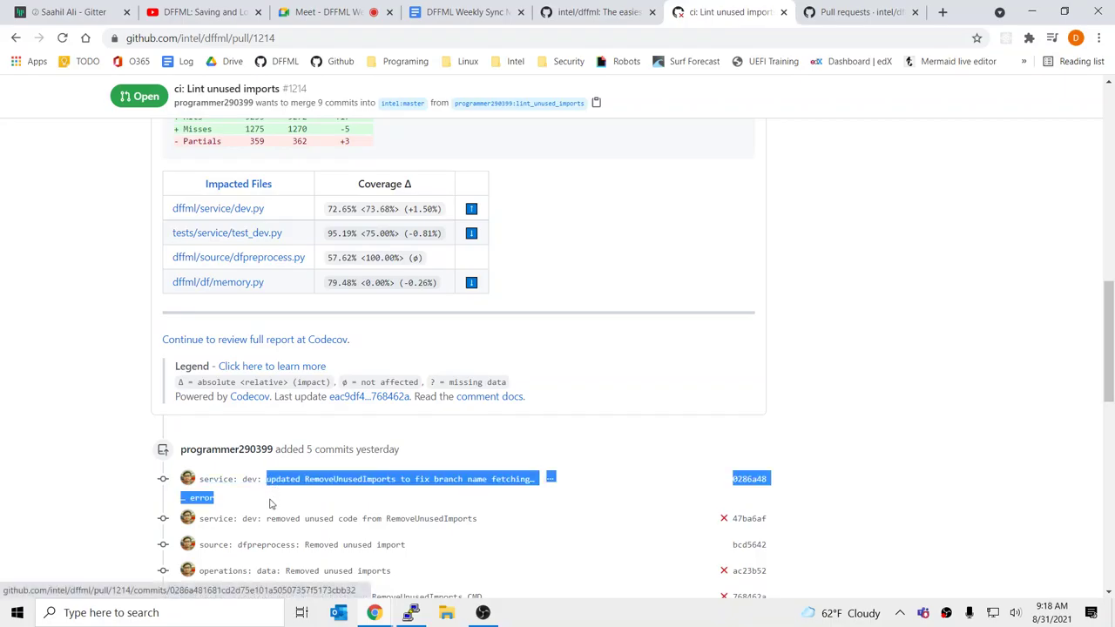
pyautogui.scroll(-4, 270, 503)
pyautogui.scroll(3, 341, 430)
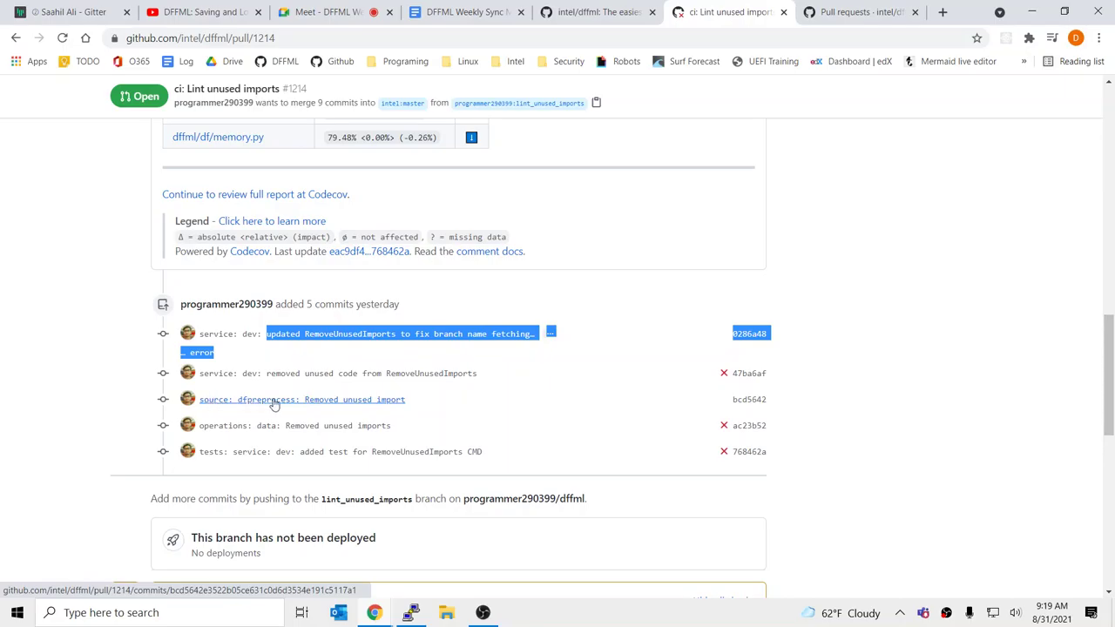
pyautogui.scroll(2, 292, 366)
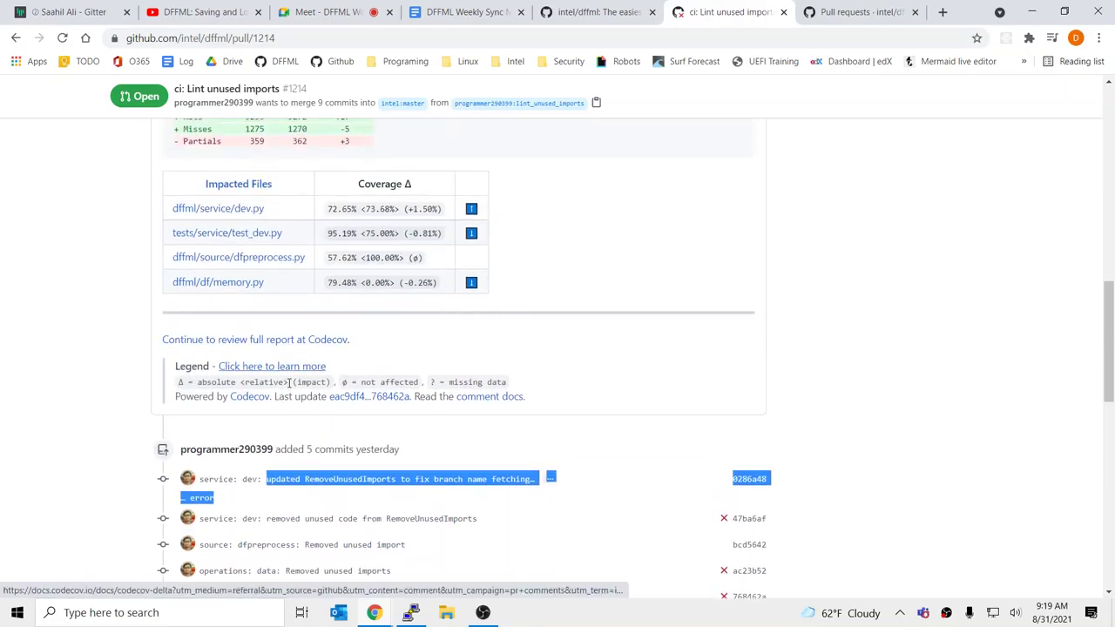
pyautogui.scroll(8, 290, 383)
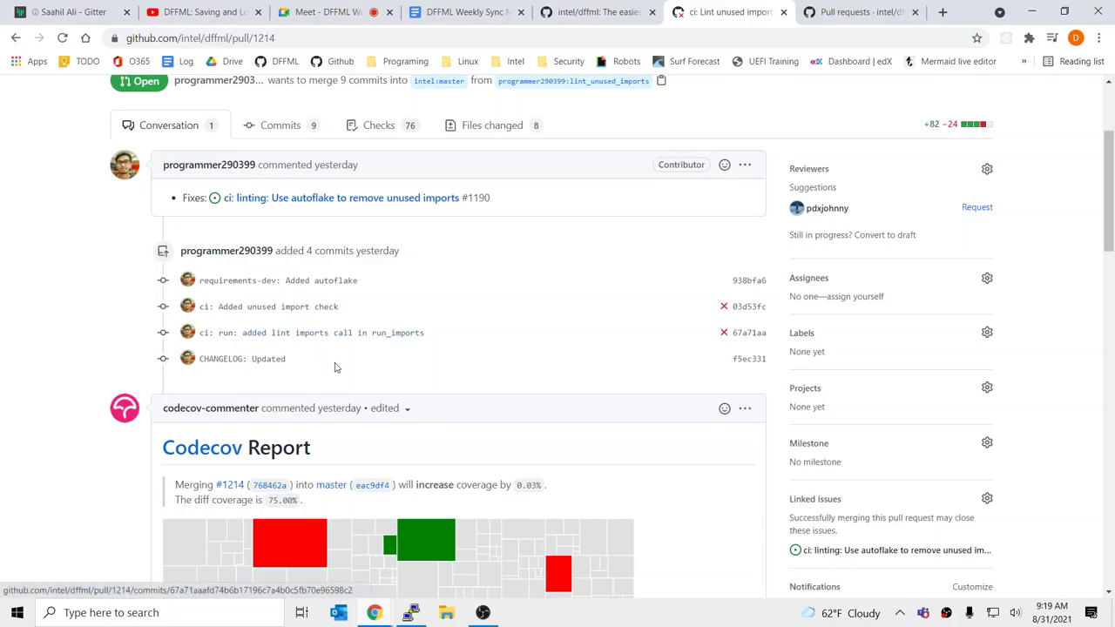
# Step: Start a squash and merge of the pull request
pyautogui.scroll(-12, 334, 366)
pyautogui.scroll(-5, 315, 390)
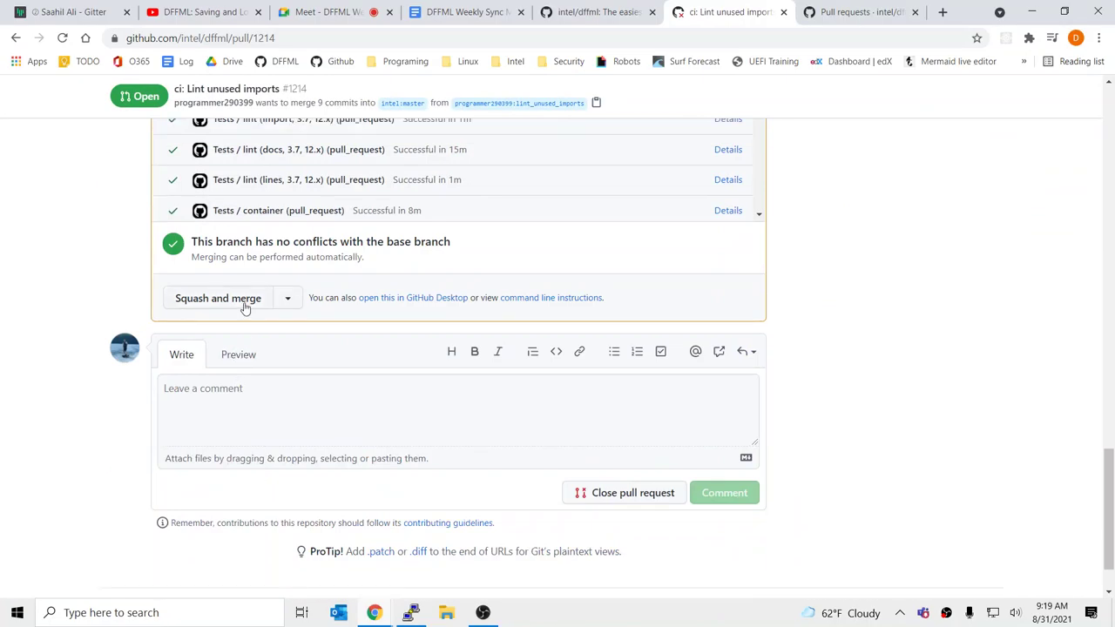
pyautogui.click(228, 298)
pyautogui.scroll(5, 293, 346)
# Step: Remove the blank lines between all the commit entries in the squash commit description
pyautogui.click(345, 433)
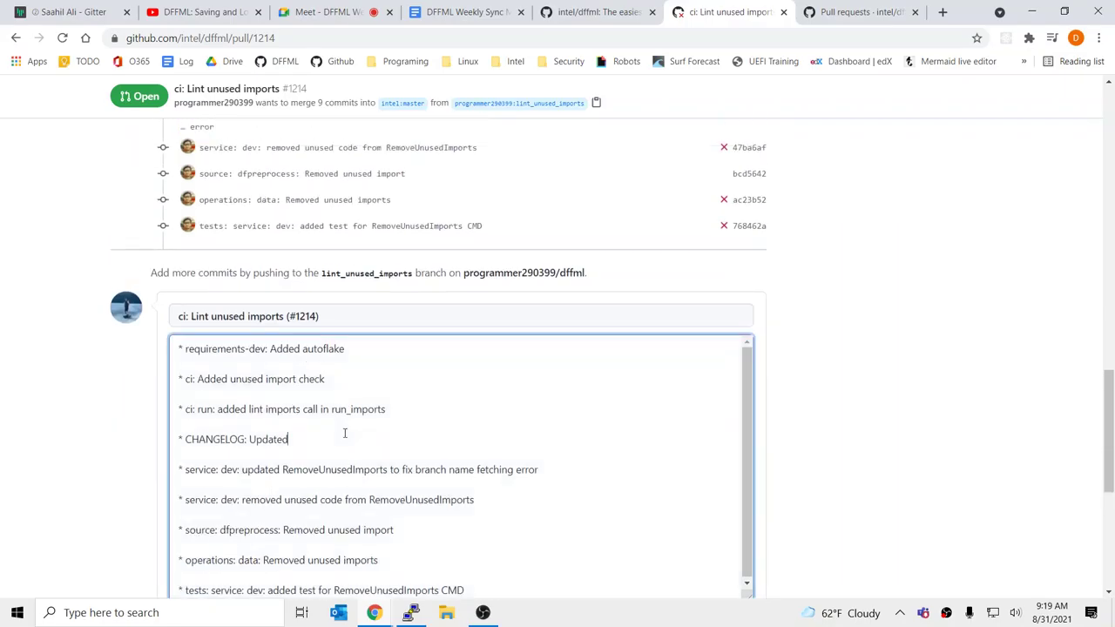
pyautogui.press('Delete')
pyautogui.click(340, 368)
pyautogui.press('Delete')
pyautogui.click(366, 392)
pyautogui.press('BackSpace')
pyautogui.click(289, 406)
pyautogui.press('BackSpace')
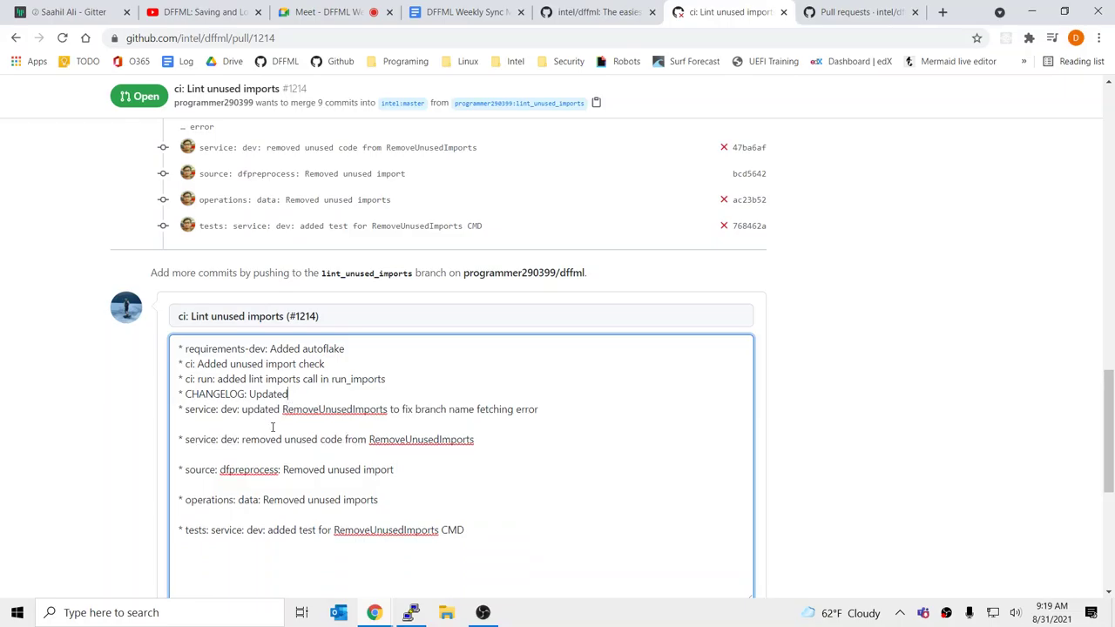
pyautogui.click(264, 424)
pyautogui.press('BackSpace')
pyautogui.click(256, 437)
pyautogui.press('BackSpace')
pyautogui.click(247, 457)
pyautogui.press('BackSpace')
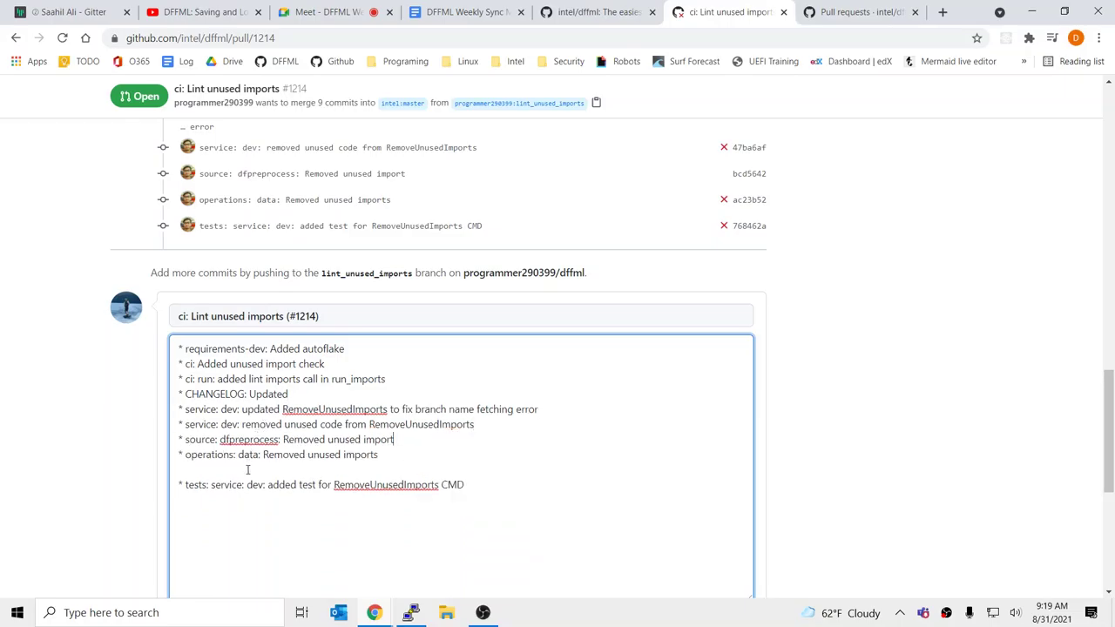
pyautogui.click(305, 468)
pyautogui.press('BackSpace')
# Step: Capitalize the verbs in the commit description's lowercase entries as "Added", "Removed" and "Updated"
pyautogui.click(274, 469)
pyautogui.press('BackSpace')
pyautogui.write('A')
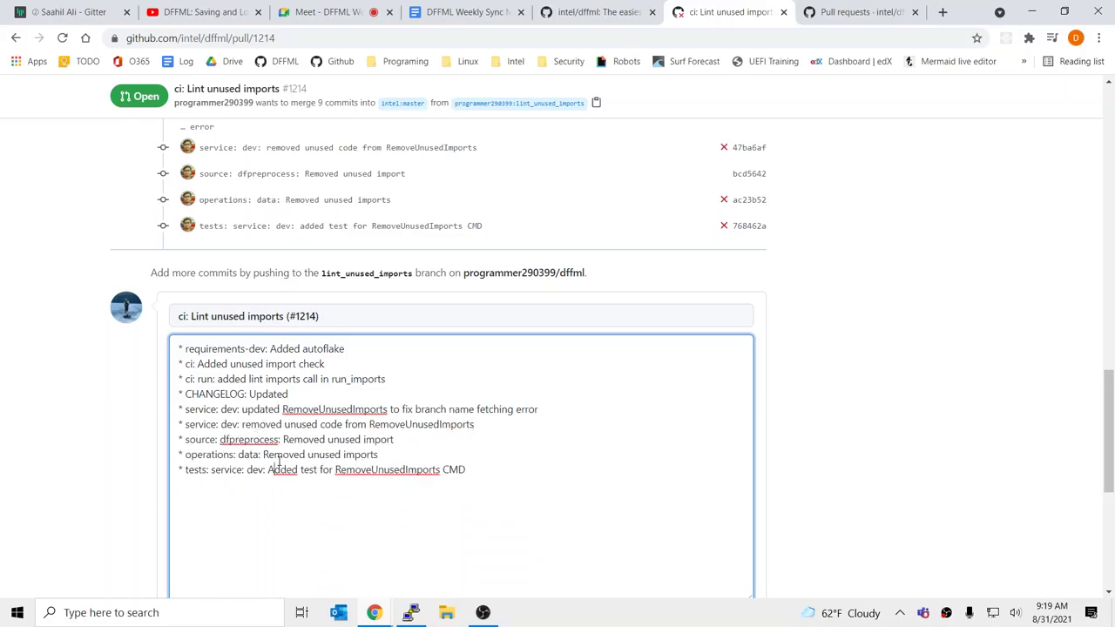
pyautogui.press('Up')
pyautogui.press('Up')
pyautogui.press('Up')
pyautogui.press('BackSpace')
pyautogui.write('R')
pyautogui.press('BackSpace')
pyautogui.write('U')
pyautogui.press('BackSpace')
pyautogui.write('A')
# Step: Replace the asterisk bullet with a hyphen on every entry of the squash commit description
pyautogui.press('Up')
pyautogui.press('Up')
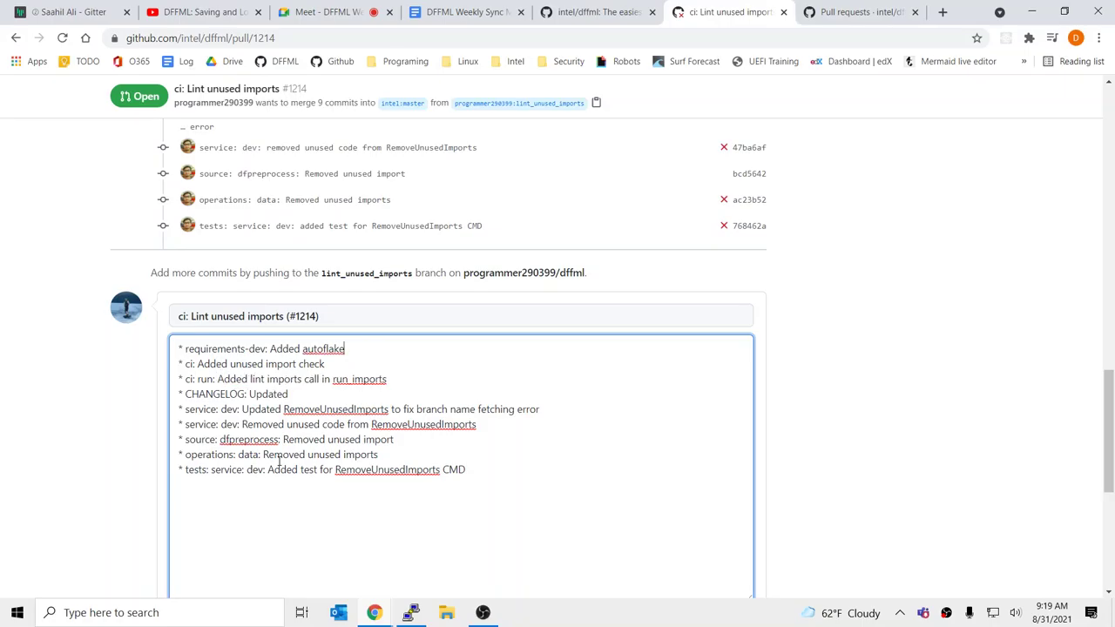
pyautogui.press('Home')
pyautogui.press('BackSpace')
pyautogui.write('-')
pyautogui.press('Down')
pyautogui.press('BackSpace')
pyautogui.write('-')
pyautogui.press('Down')
pyautogui.press('BackSpace')
pyautogui.write('-')
pyautogui.press('Down')
pyautogui.press('BackSpace')
pyautogui.write('-')
pyautogui.press('Down')
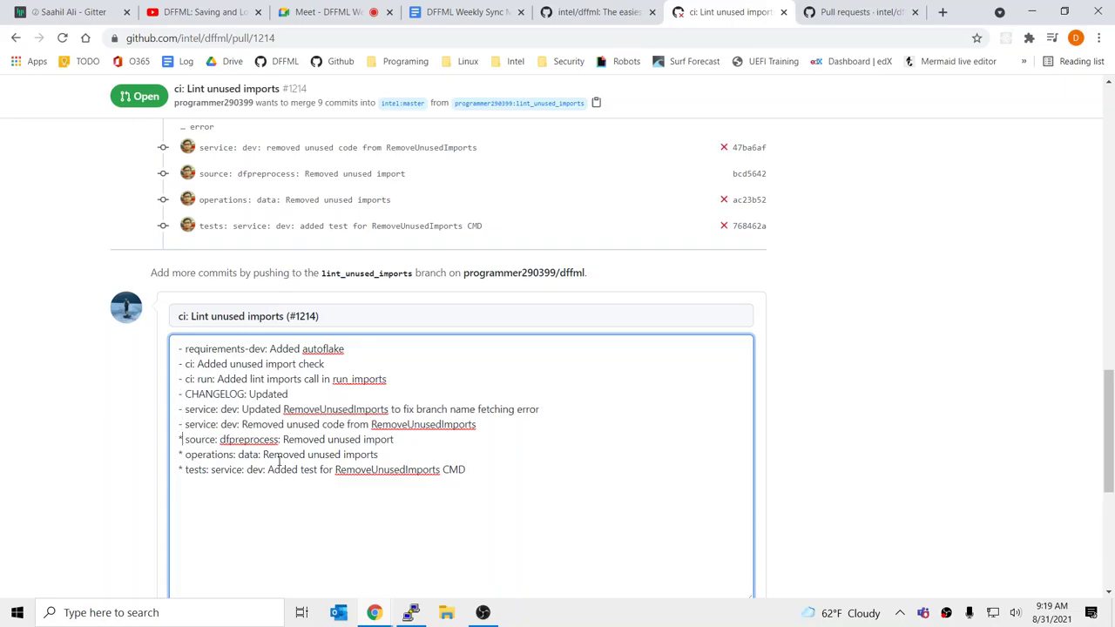
pyautogui.press('BackSpace')
pyautogui.write('-')
pyautogui.press('Down')
pyautogui.press('BackSpace')
pyautogui.write('-')
pyautogui.press('Down')
pyautogui.press('BackSpace')
pyautogui.write('-')
# Step: Remove the pull request number from the squash commit title, leaving "ci: Lint unused imports"
pyautogui.scroll(-2, 279, 465)
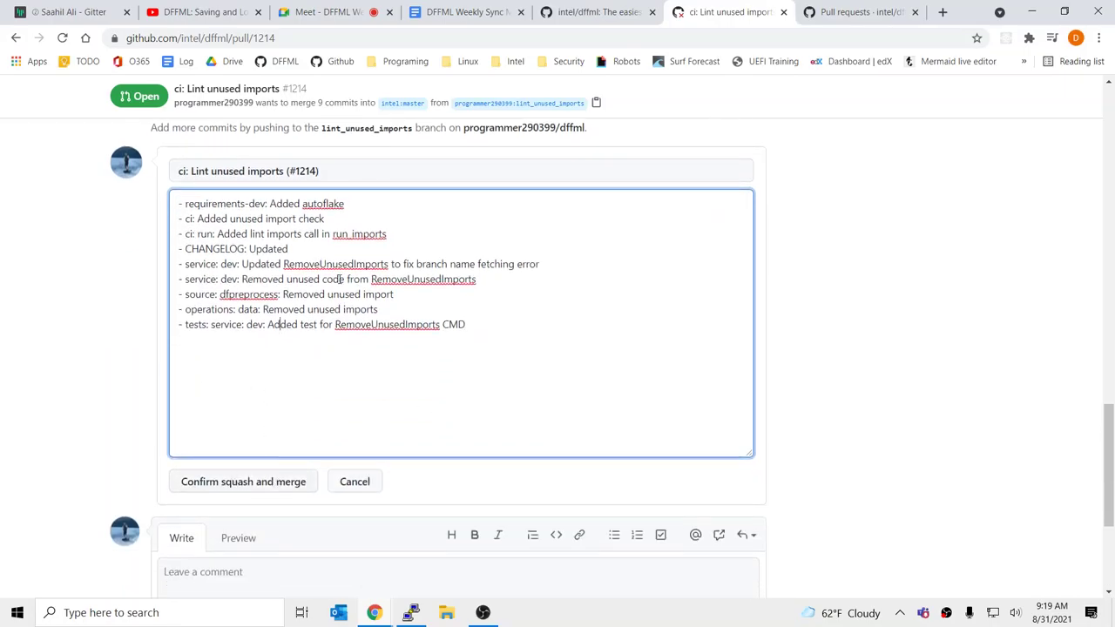
pyautogui.moveTo(284, 172); pyautogui.dragTo(444, 186)
pyautogui.press('BackSpace')
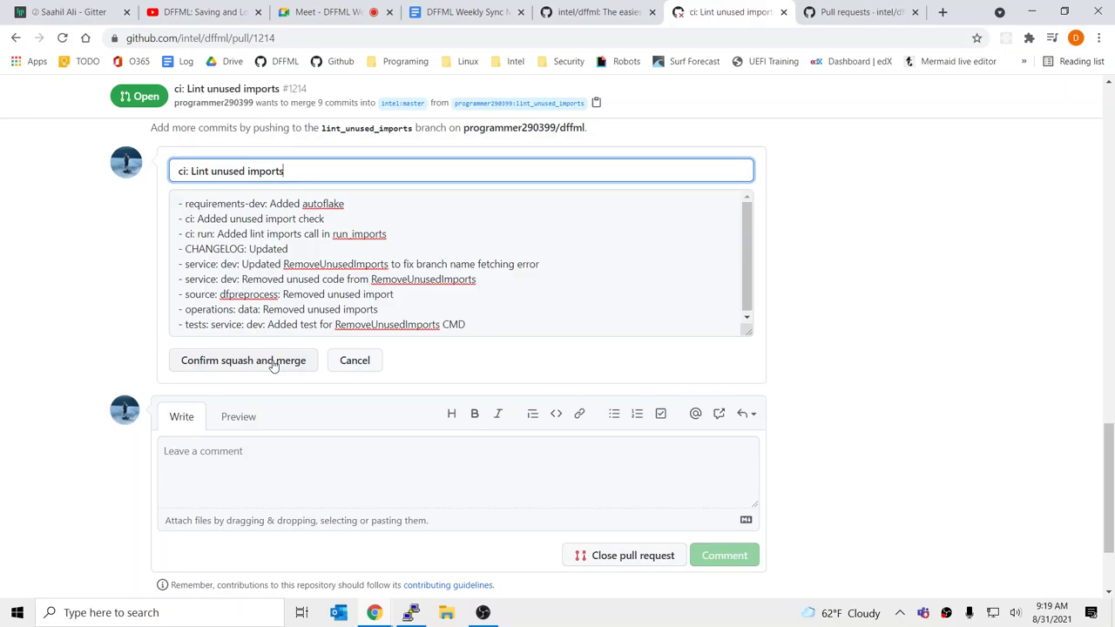
# Step: Add "Fixes: #1190" after a blank line at the end of the commit description, copying the linked issue's number, and confirm the squash and merge
pyautogui.scroll(15, 699, 324)
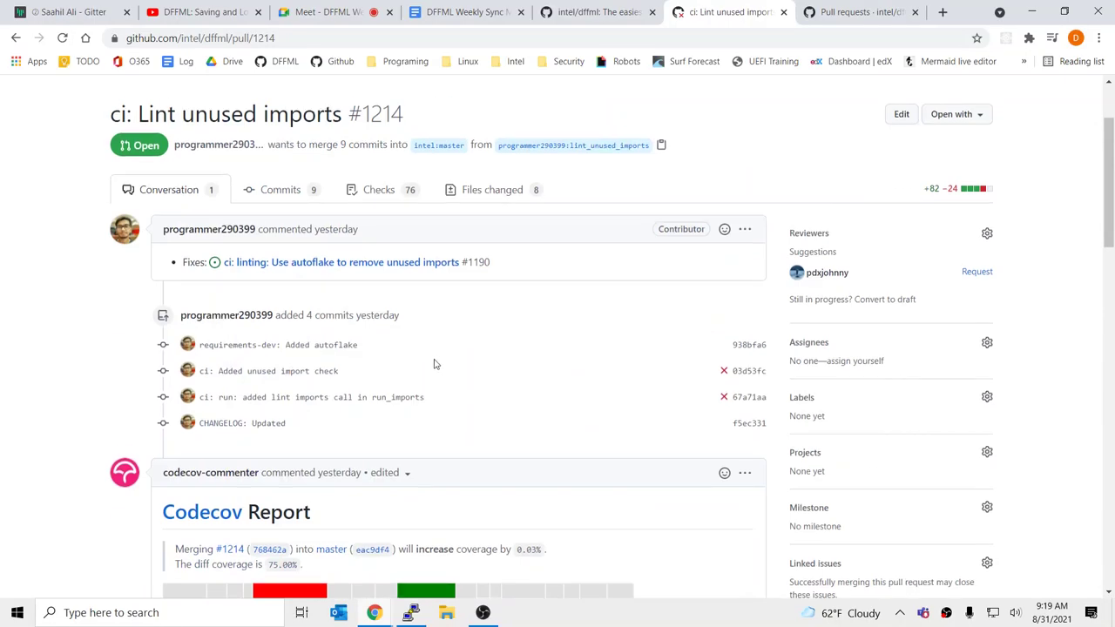
pyautogui.doubleClick(479, 262)
pyautogui.hotkey('ctrl', 'c')
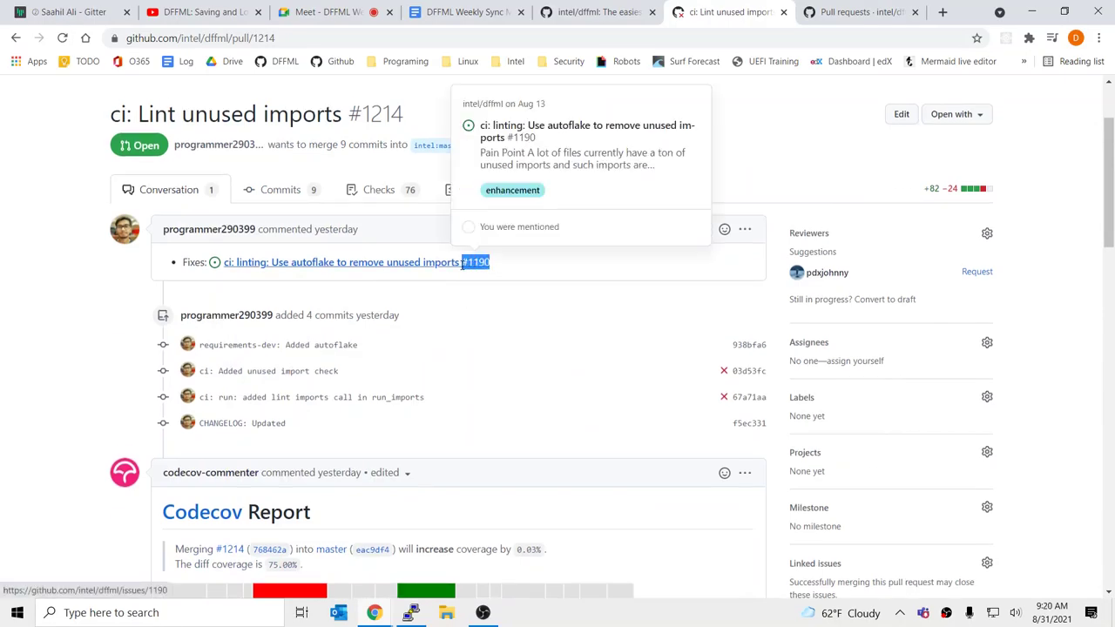
pyautogui.scroll(-5, 478, 348)
pyautogui.scroll(-10, 478, 348)
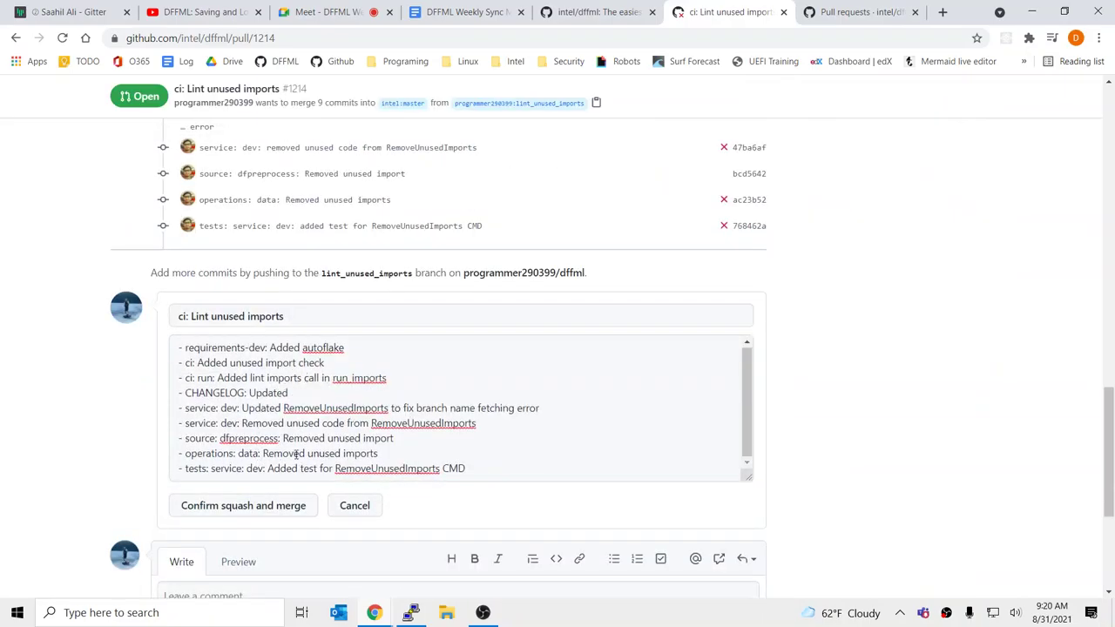
pyautogui.click(477, 188)
pyautogui.press('Return')
pyautogui.press('Return')
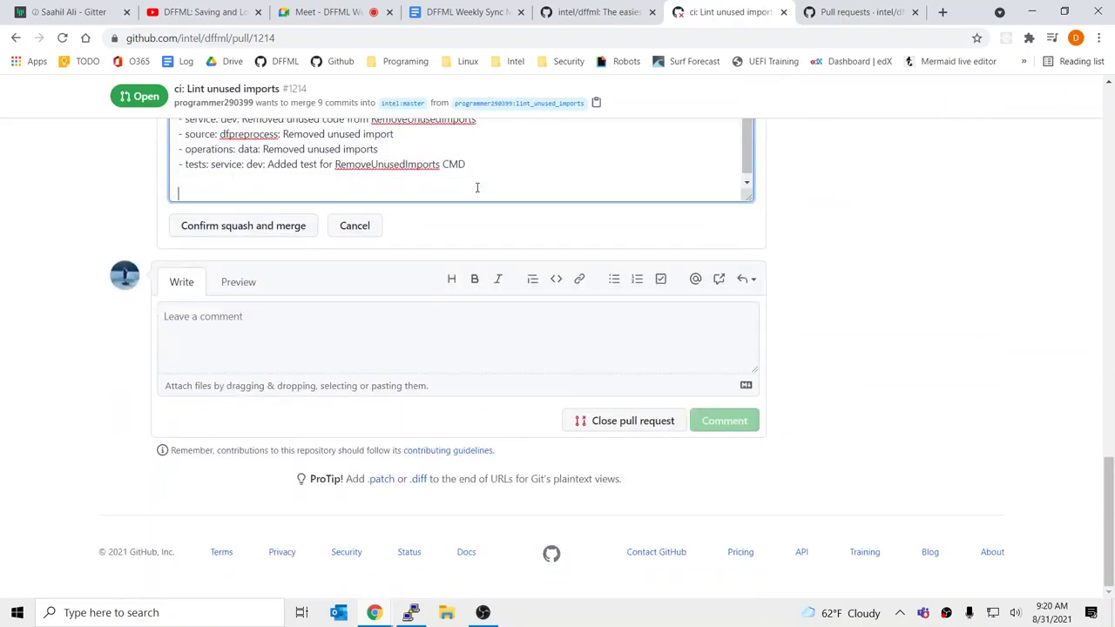
pyautogui.write('Fixes: #')
pyautogui.hotkey('ctrl', 'v')
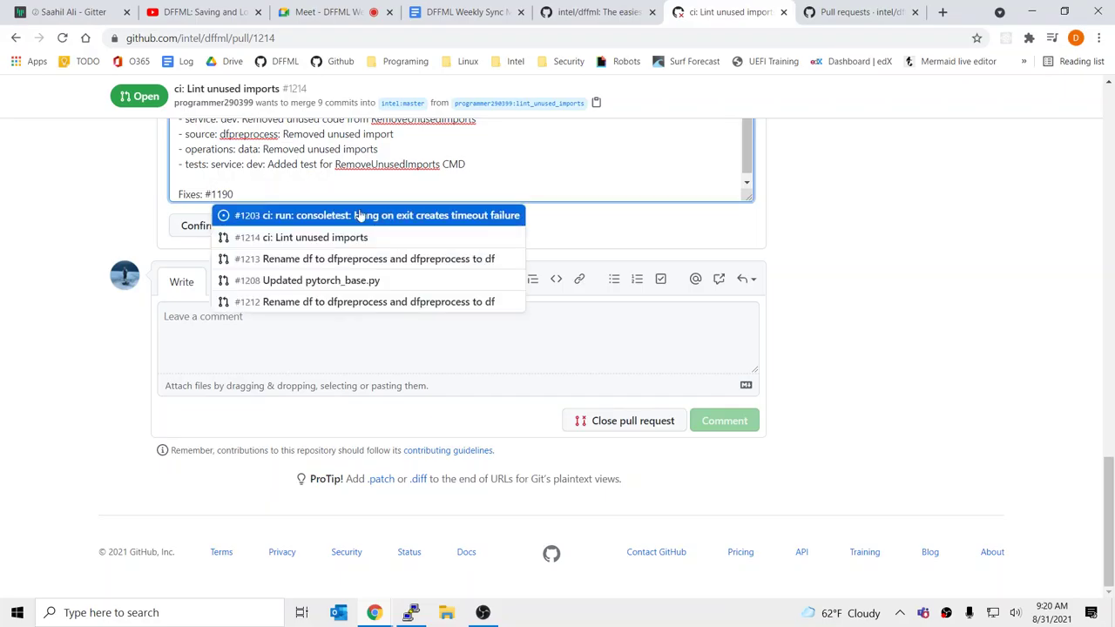
pyautogui.click(183, 230)
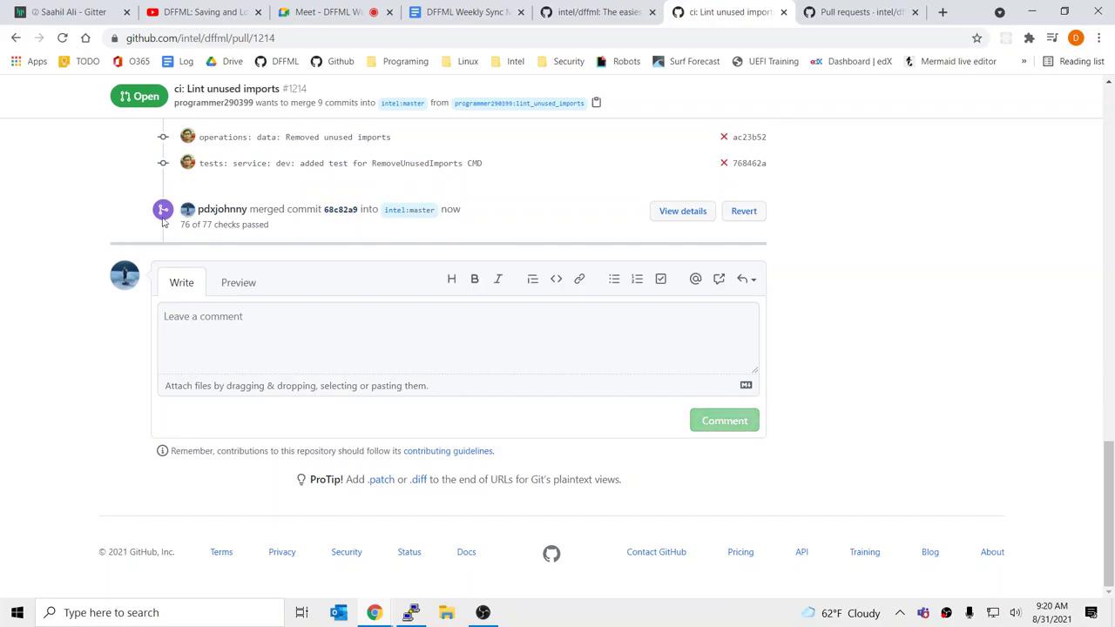
# Step: Show the merged pull request's changed files and examine the diffs of .ci/run.sh, testing.yml, CHANGELOG.md and dffml/service/dev.py
pyautogui.scroll(15, 301, 370)
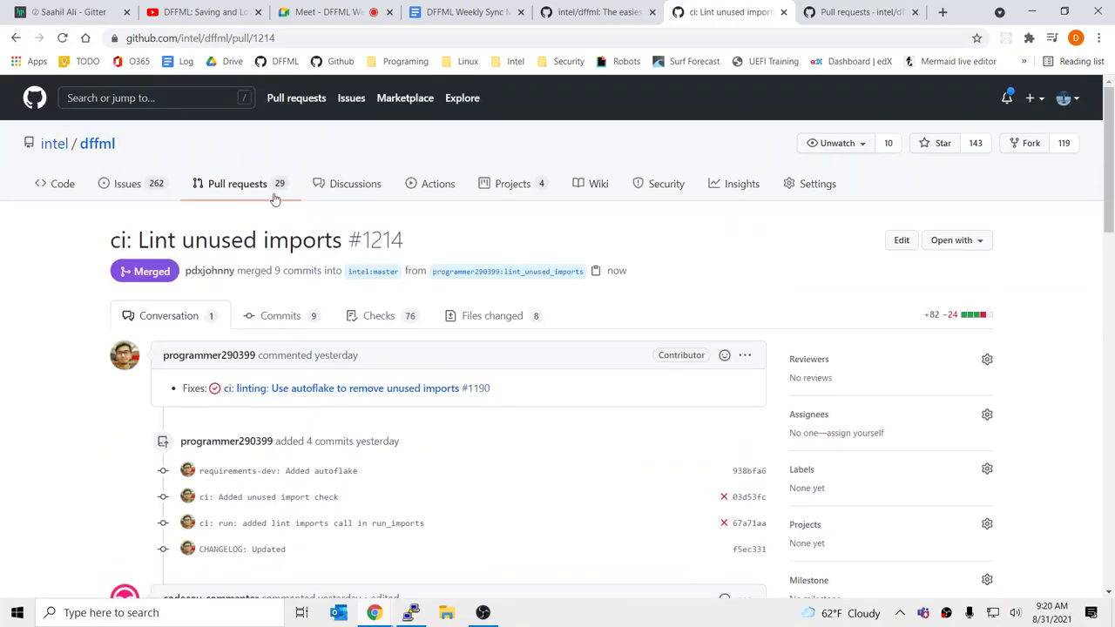
pyautogui.click(477, 315)
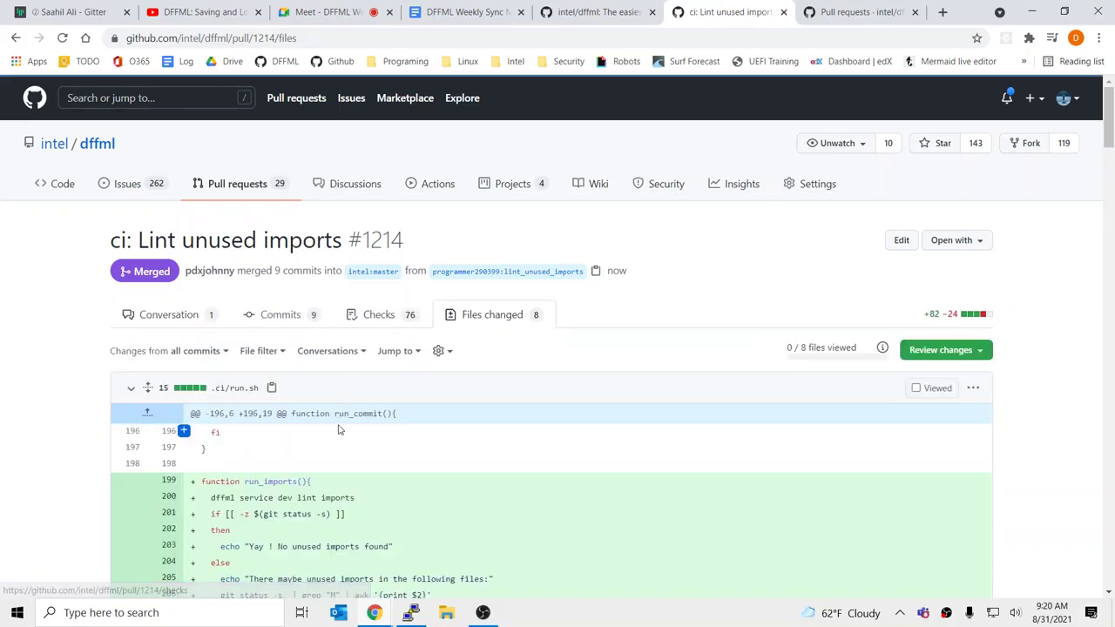
pyautogui.scroll(-4, 339, 429)
pyautogui.scroll(4, 373, 368)
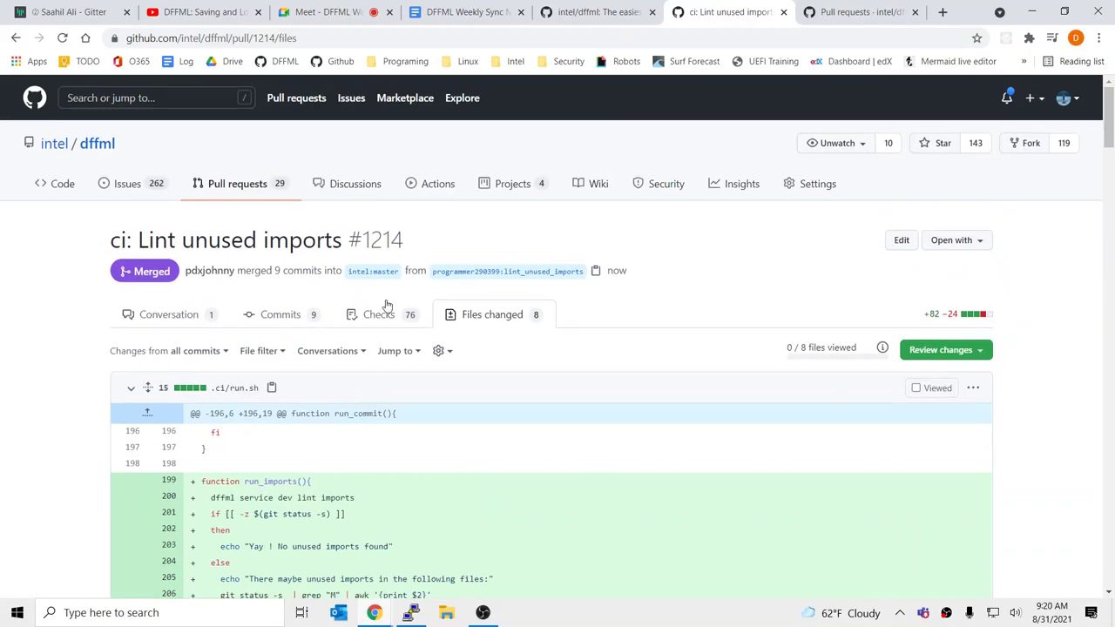
pyautogui.scroll(-6, 386, 341)
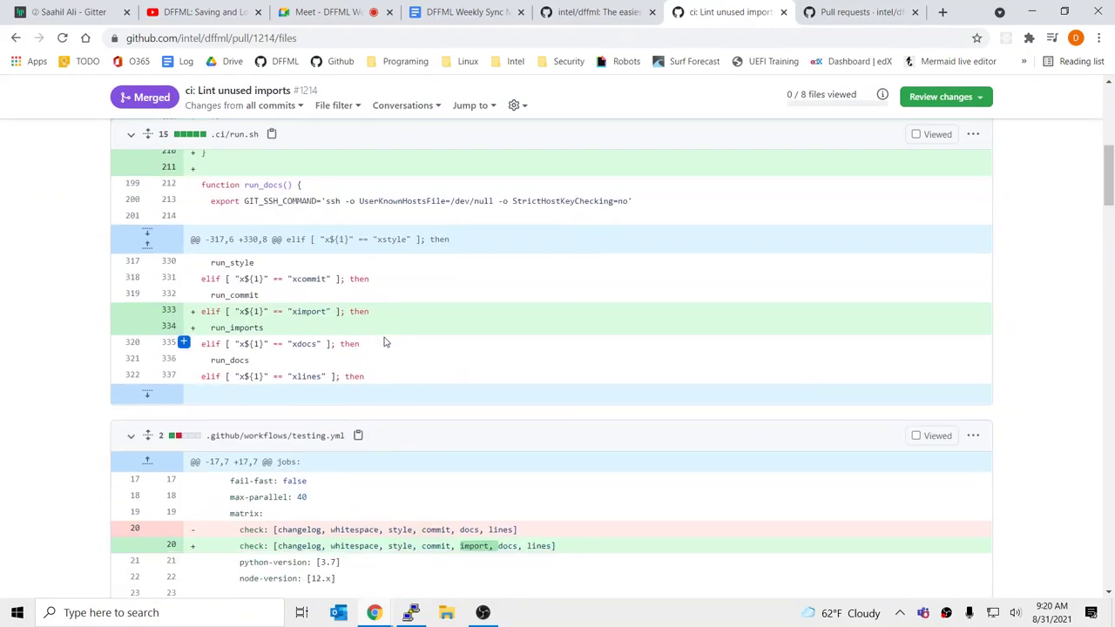
pyautogui.scroll(-7, 385, 341)
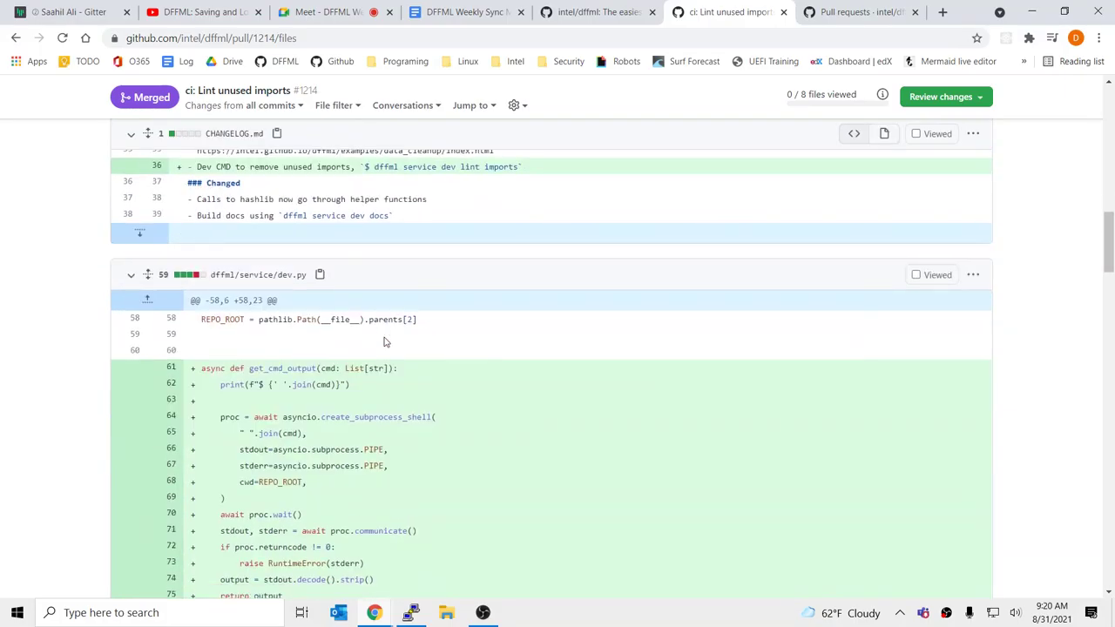
# Step: Show the commits of the merged "ci: Lint unused imports" pull request and look through the whole list
pyautogui.scroll(14, 386, 342)
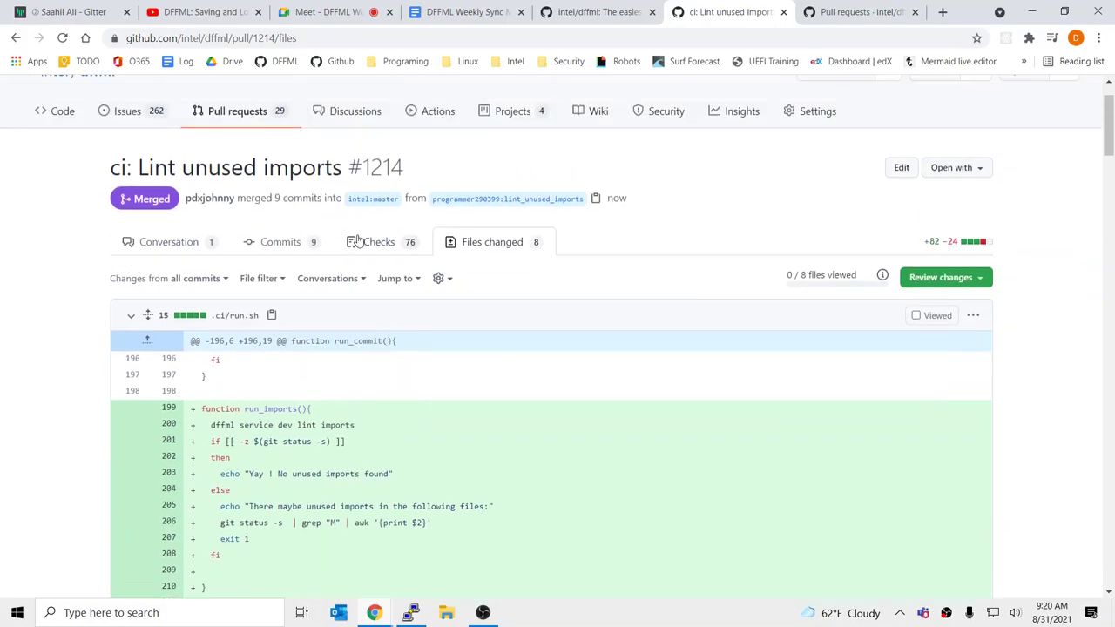
pyautogui.click(358, 240)
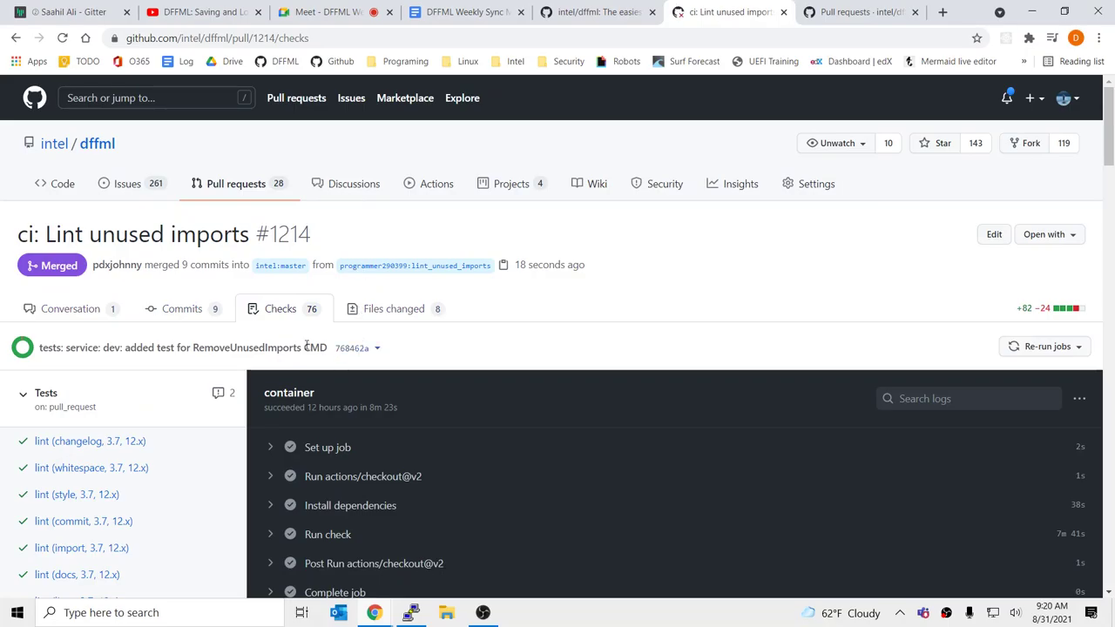
pyautogui.click(200, 319)
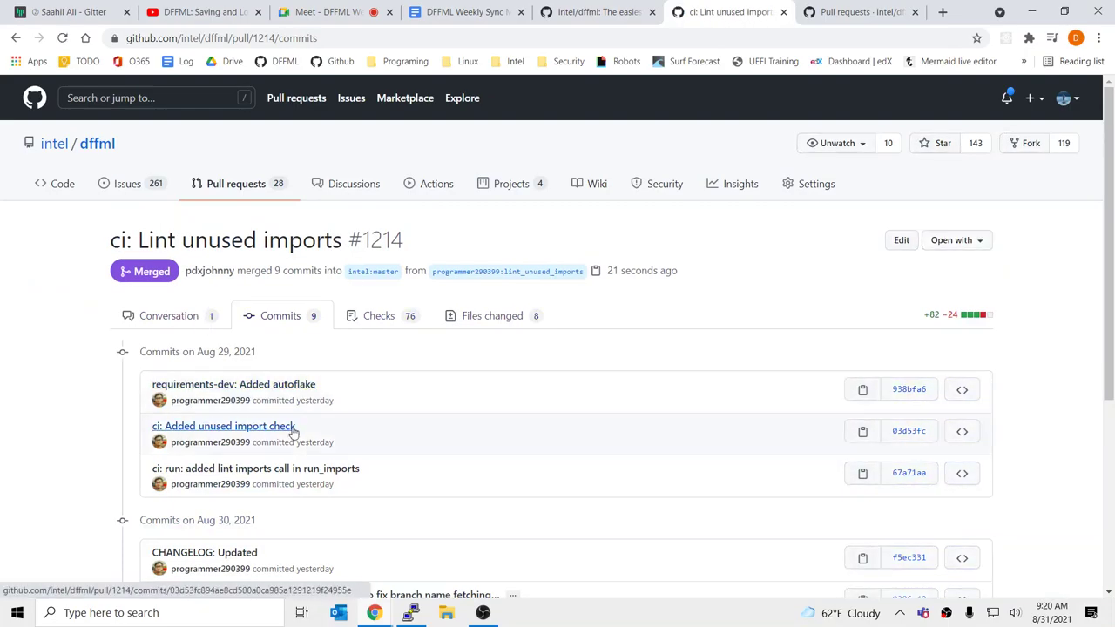
pyautogui.scroll(-3, 299, 464)
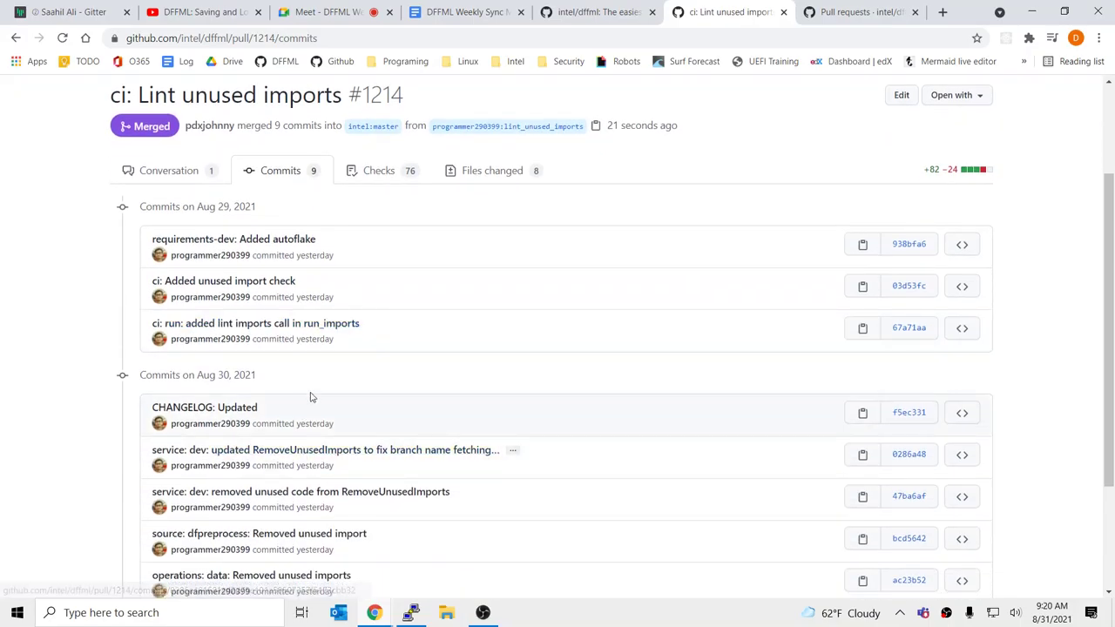
pyautogui.scroll(-3, 253, 488)
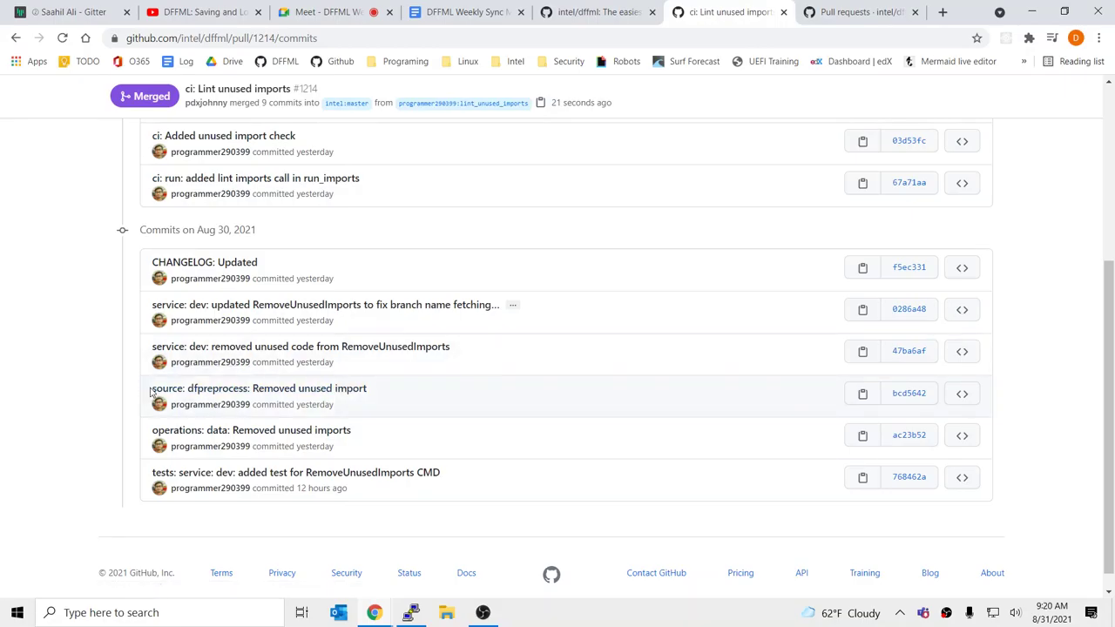
# Step: Highlight the "source: dfpreprocess:" prefix and the "Removed unused import" description of that commit's title in turn
pyautogui.moveTo(149, 389); pyautogui.dragTo(253, 388)
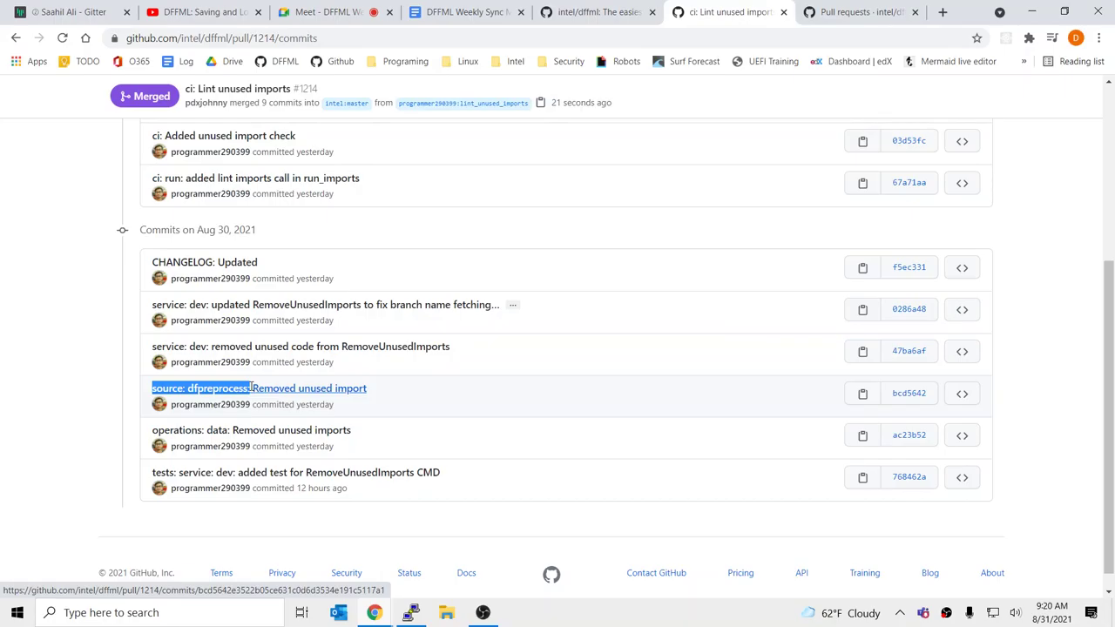
pyautogui.moveTo(368, 389); pyautogui.dragTo(250, 389)
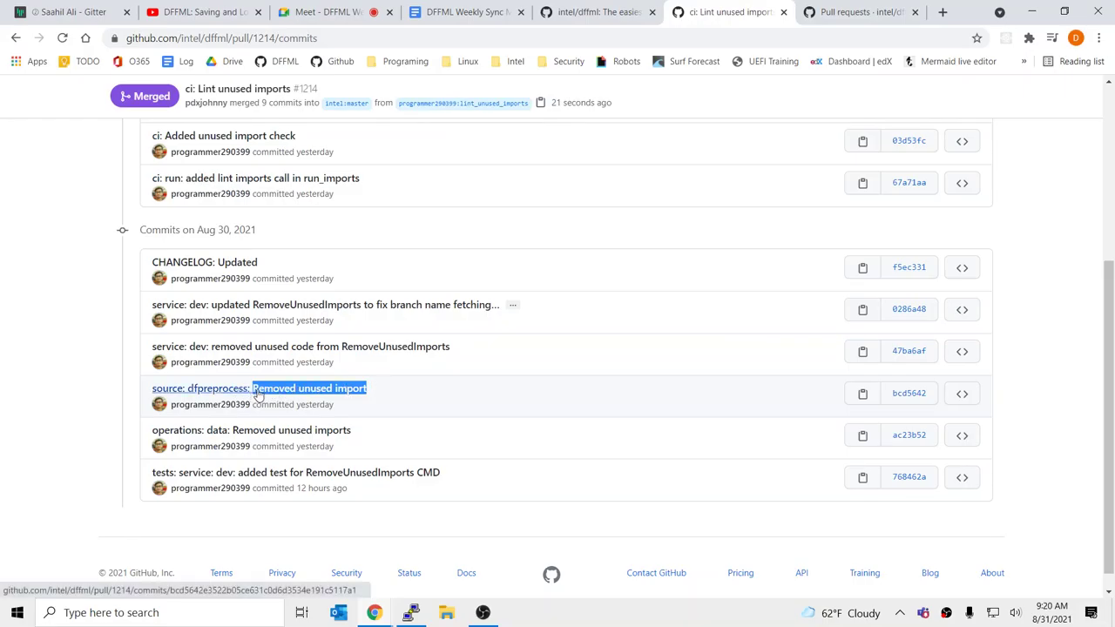
pyautogui.moveTo(139, 393); pyautogui.dragTo(250, 392)
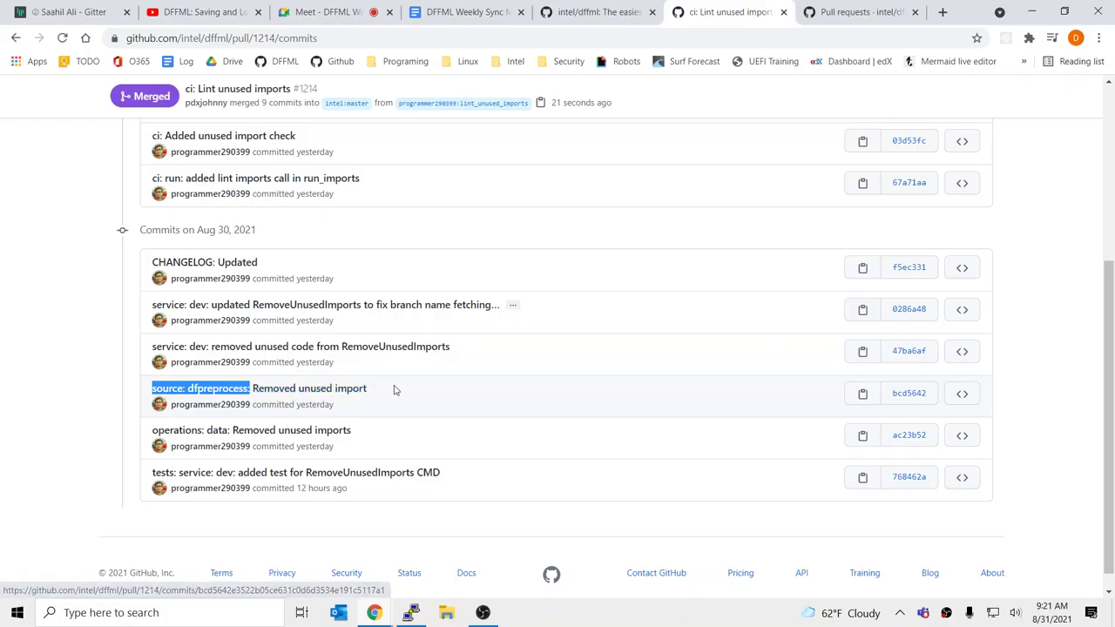
pyautogui.moveTo(393, 391); pyautogui.dragTo(252, 392)
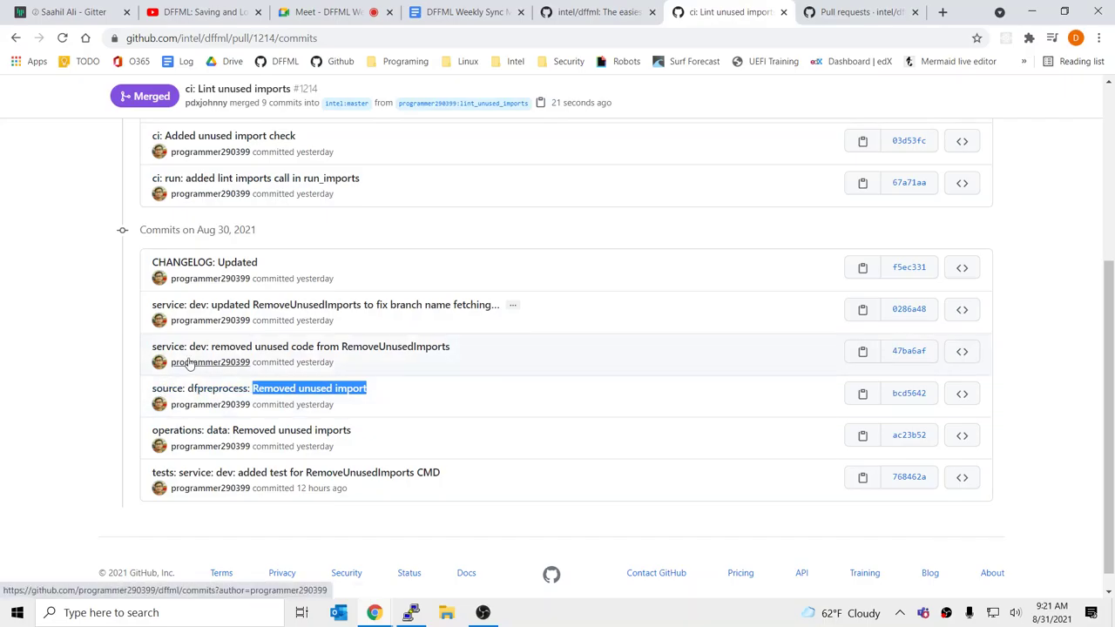
# Step: Return to the merged pull request's conversation and view the details of the merge into intel:master
pyautogui.scroll(2, 187, 362)
pyautogui.click(424, 392)
pyautogui.scroll(2, 424, 392)
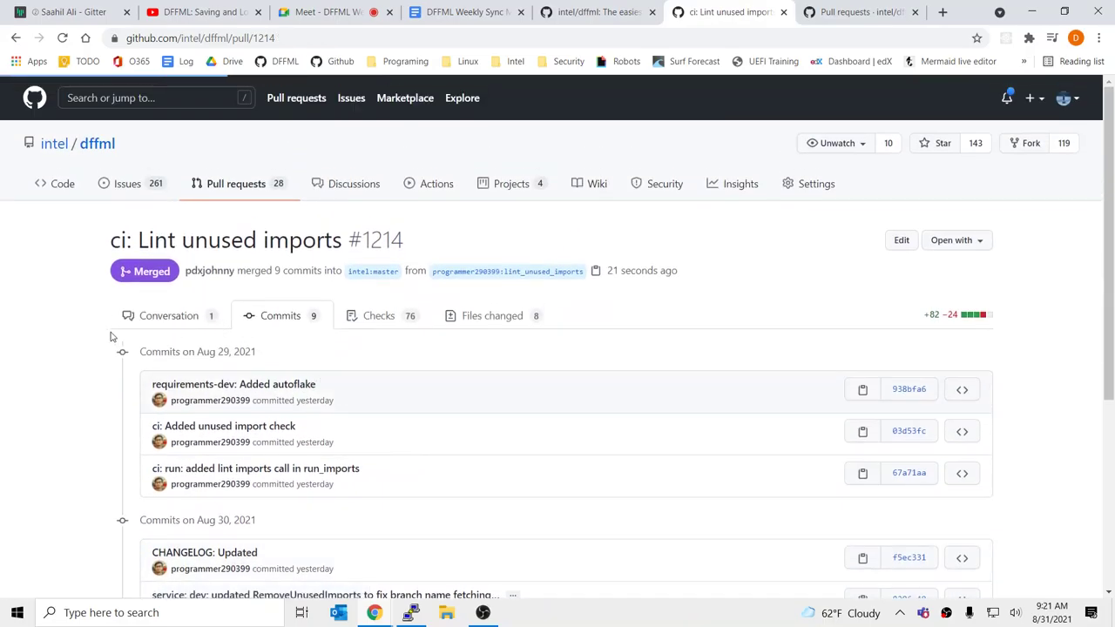
pyautogui.scroll(-20, 112, 361)
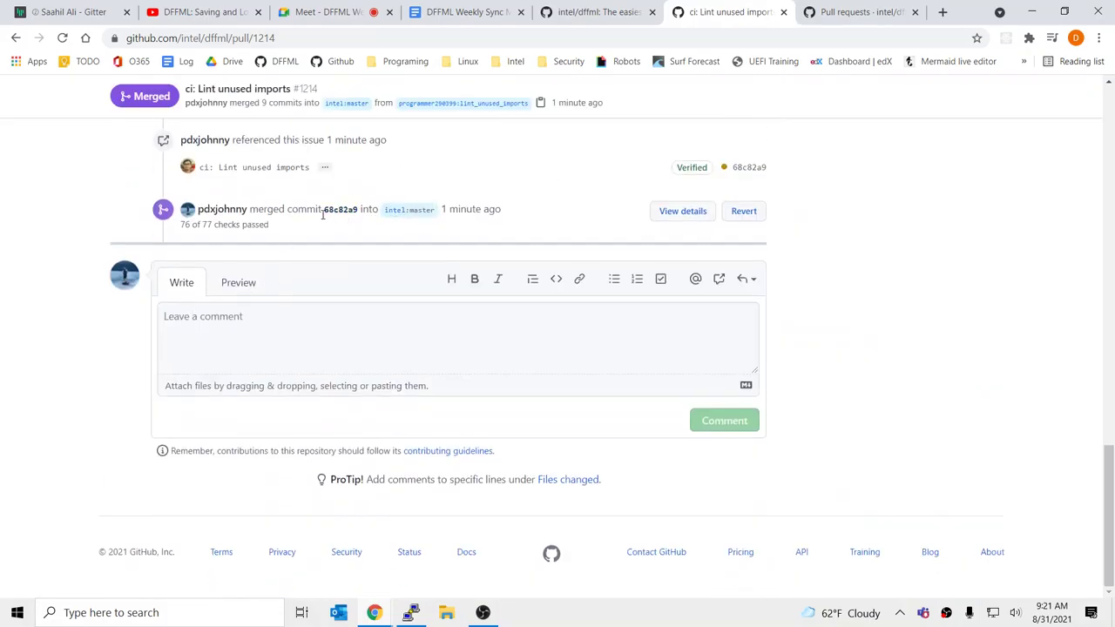
pyautogui.click(683, 212)
# Step: Close the merged pull request's page and refresh the list of open pull requests
pyautogui.scroll(20, 273, 385)
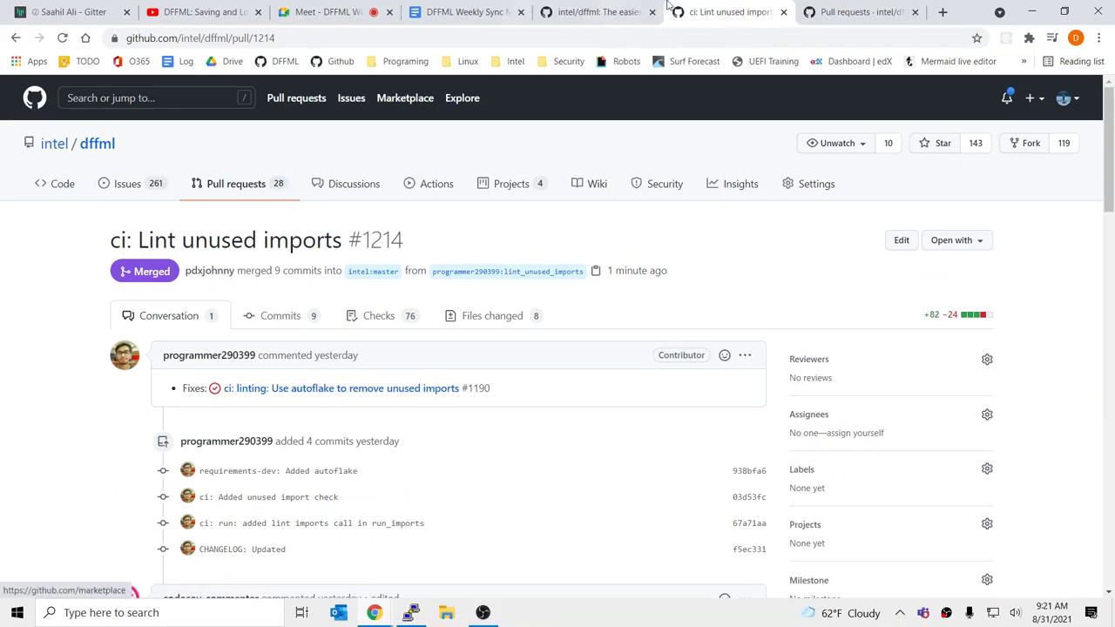
pyautogui.middleClick(737, 12)
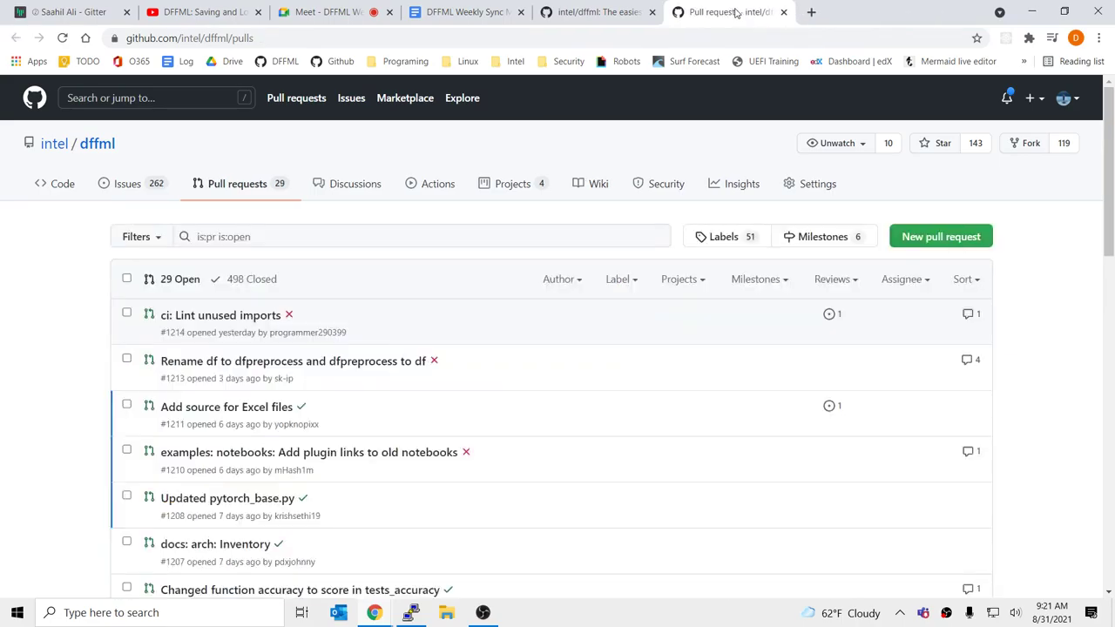
pyautogui.press('F5')
# Step: In the weekly sync meeting minutes, enter "Auto remove imports as CI job" under the first attendee in the August 31 agenda
pyautogui.click(515, 6)
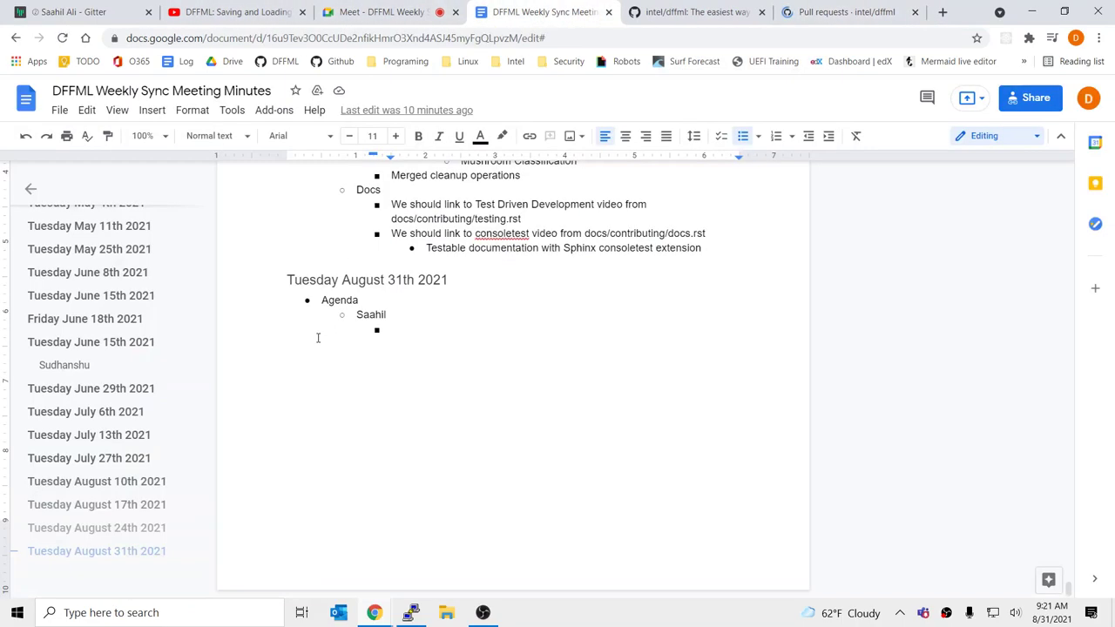
pyautogui.write('Comit')
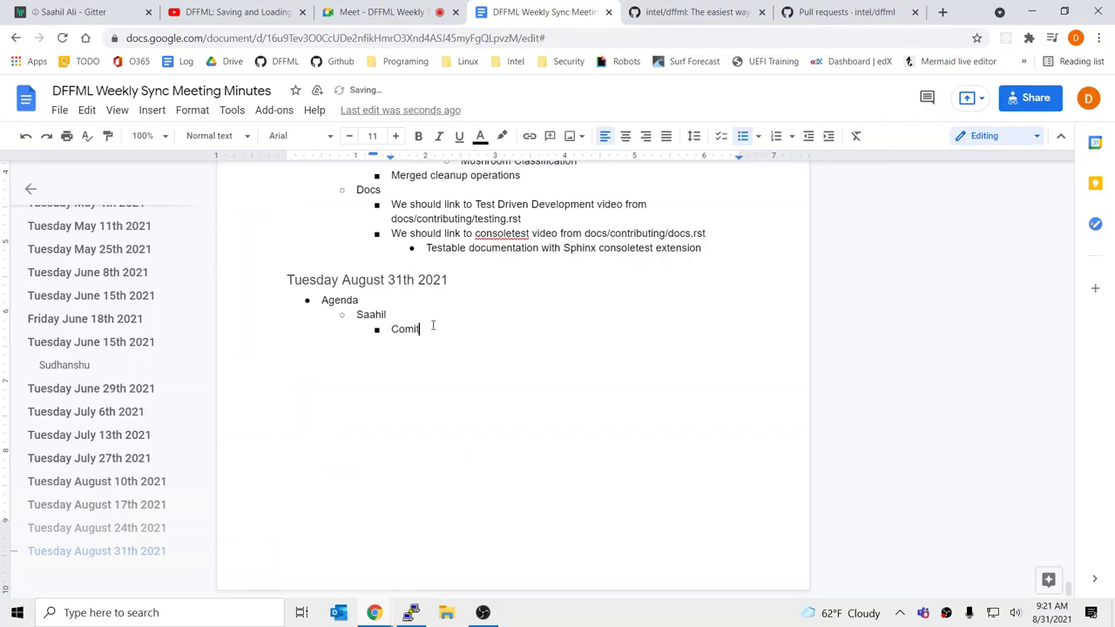
pyautogui.write('m')
pyautogui.press('BackSpace')
pyautogui.press('BackSpace')
pyautogui.press('BackSpace')
pyautogui.press('BackSpace')
pyautogui.write('Auto remove imports as CI job')
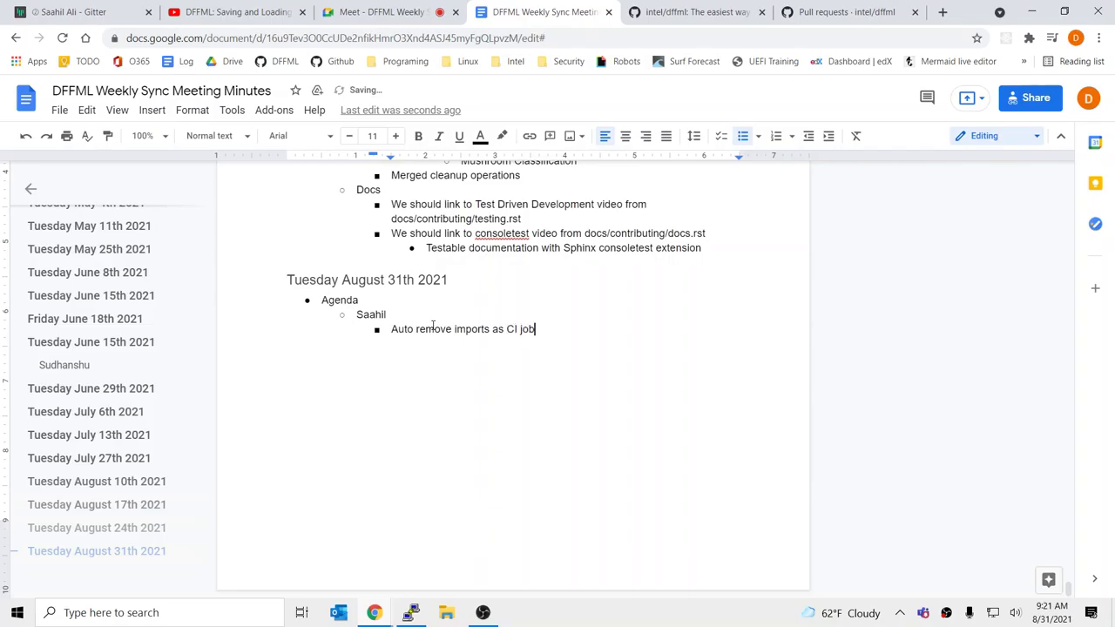
# Step: Add a second attendee to the agenda, put a "Demo" item under both attendees, and start a new top-level bullet below them
pyautogui.press('Return')
pyautogui.hotkey('shift', 'Tab')
pyautogui.write('Hashim')
pyautogui.press('Return')
pyautogui.press('Tab')
pyautogui.click(573, 332)
pyautogui.press('Return')
pyautogui.write('Demo')
pyautogui.press('Down')
pyautogui.write('Demo')
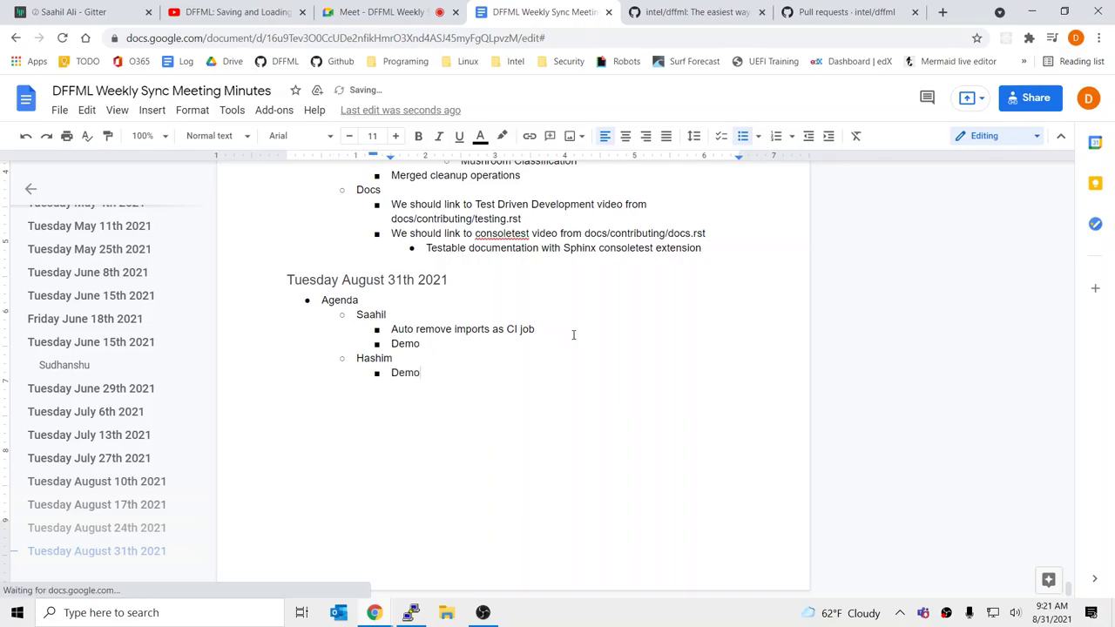
pyautogui.press('Return')
pyautogui.hotkey('shift', 'Tab')
pyautogui.hotkey('shift', 'Tab')
# Step: Check the Google Meet call and show the dffml community chat in Gitter
pyautogui.click(398, 12)
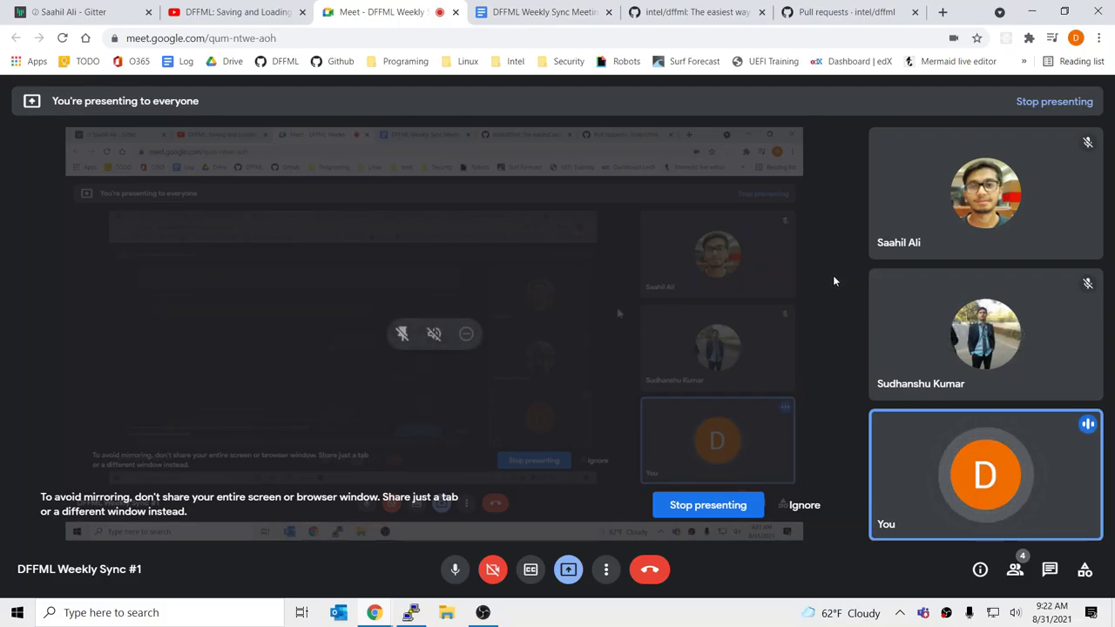
pyautogui.click(589, 8)
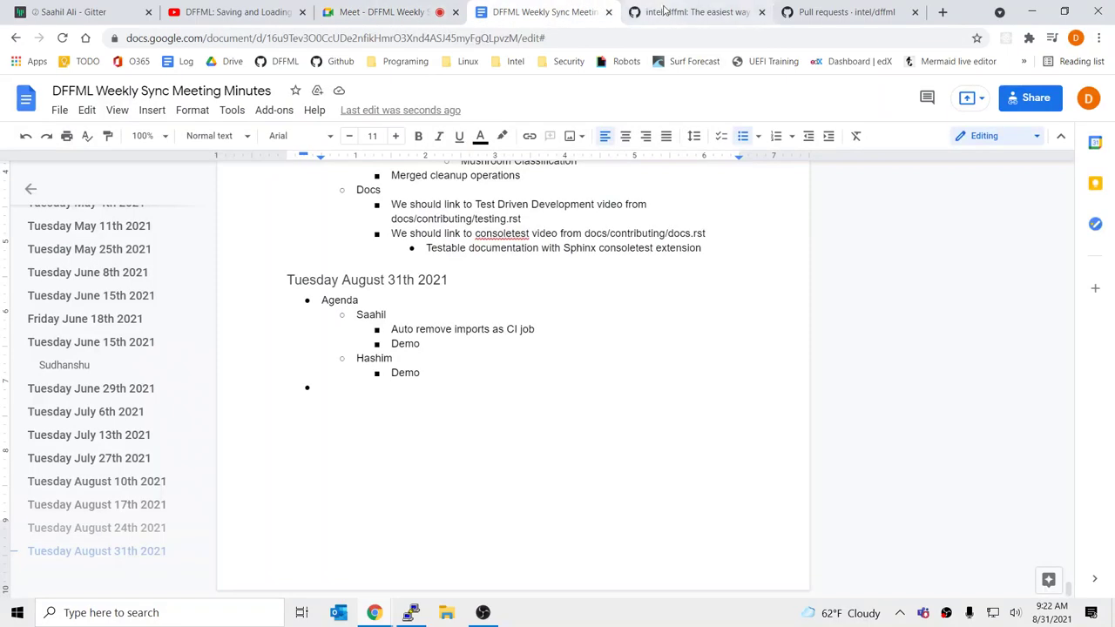
pyautogui.click(741, 10)
pyautogui.click(816, 7)
pyautogui.click(702, 11)
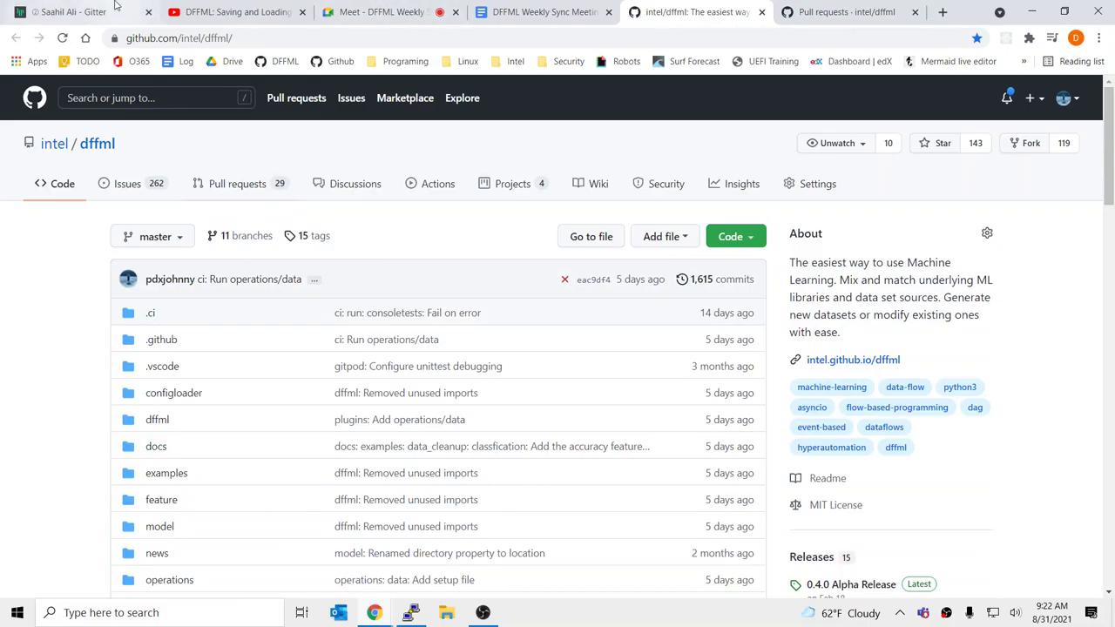
pyautogui.click(122, 10)
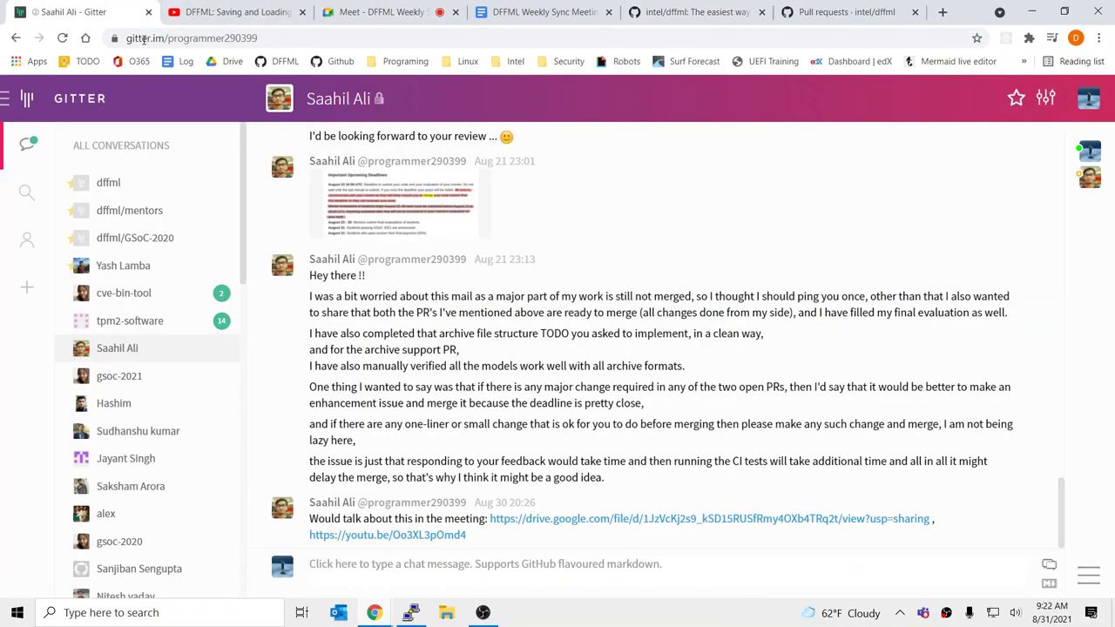
pyautogui.click(153, 195)
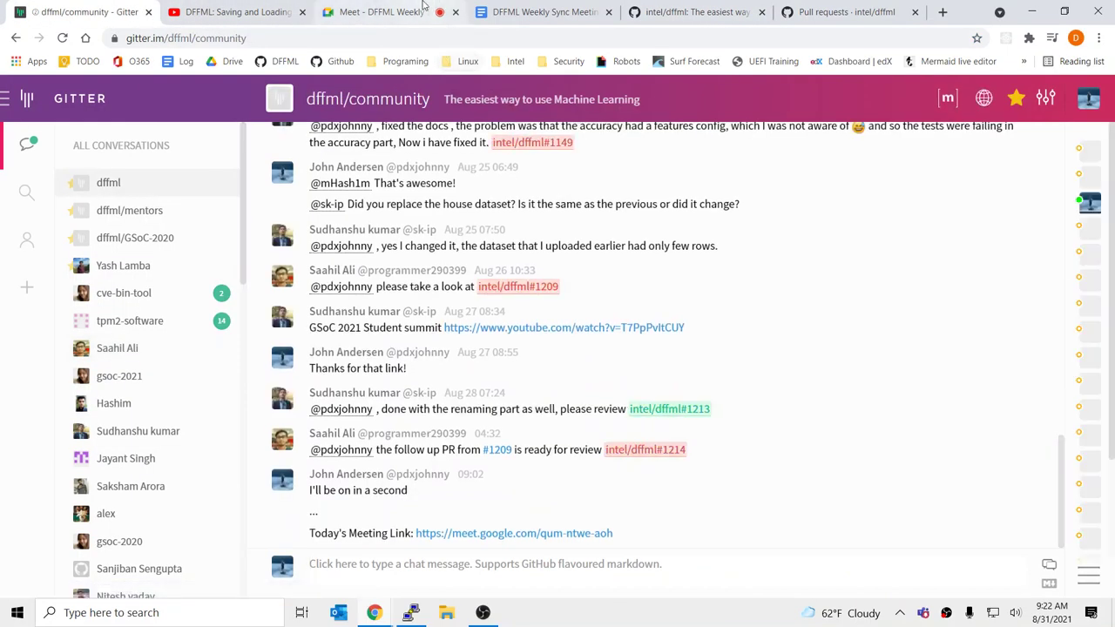
pyautogui.click(383, 11)
pyautogui.click(540, 7)
pyautogui.click(668, 9)
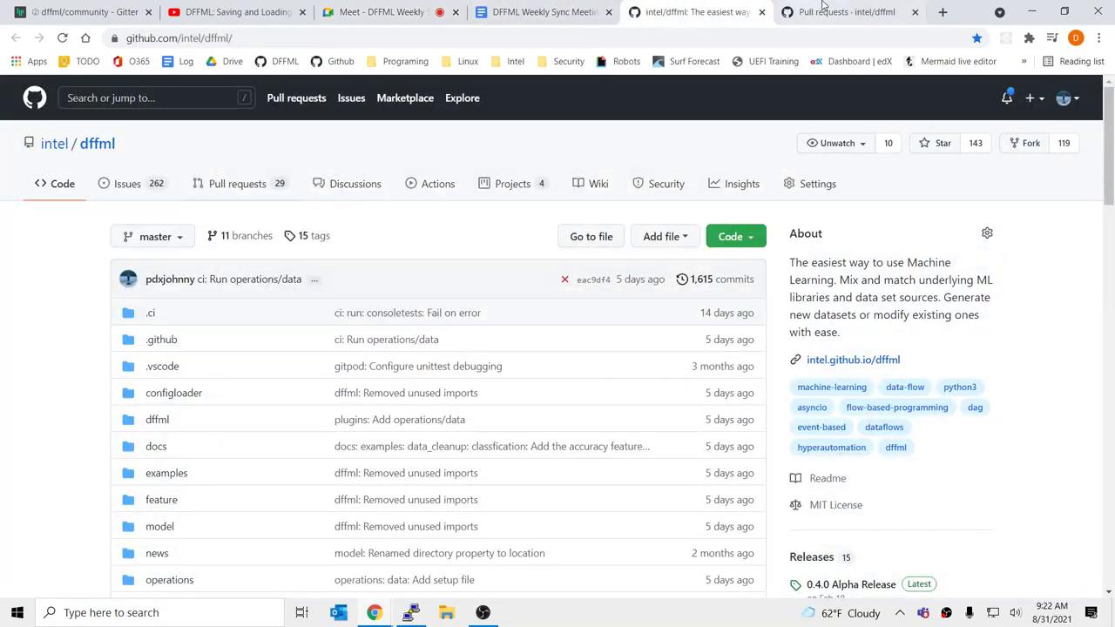
pyautogui.click(825, 9)
pyautogui.click(683, 7)
pyautogui.click(519, 10)
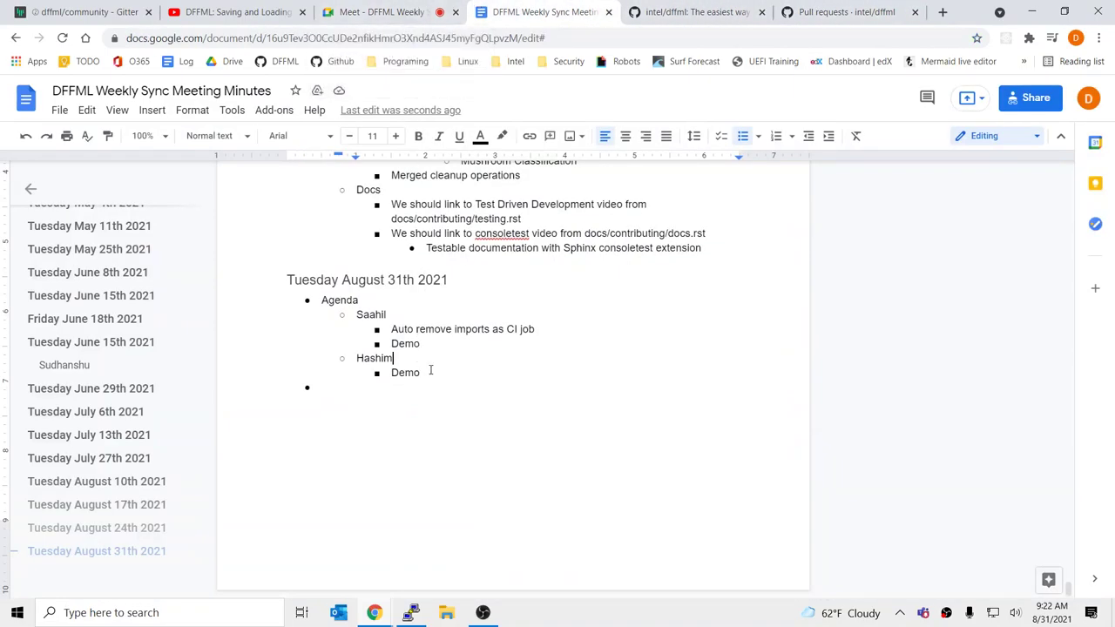
pyautogui.click(777, 12)
pyautogui.click(671, 9)
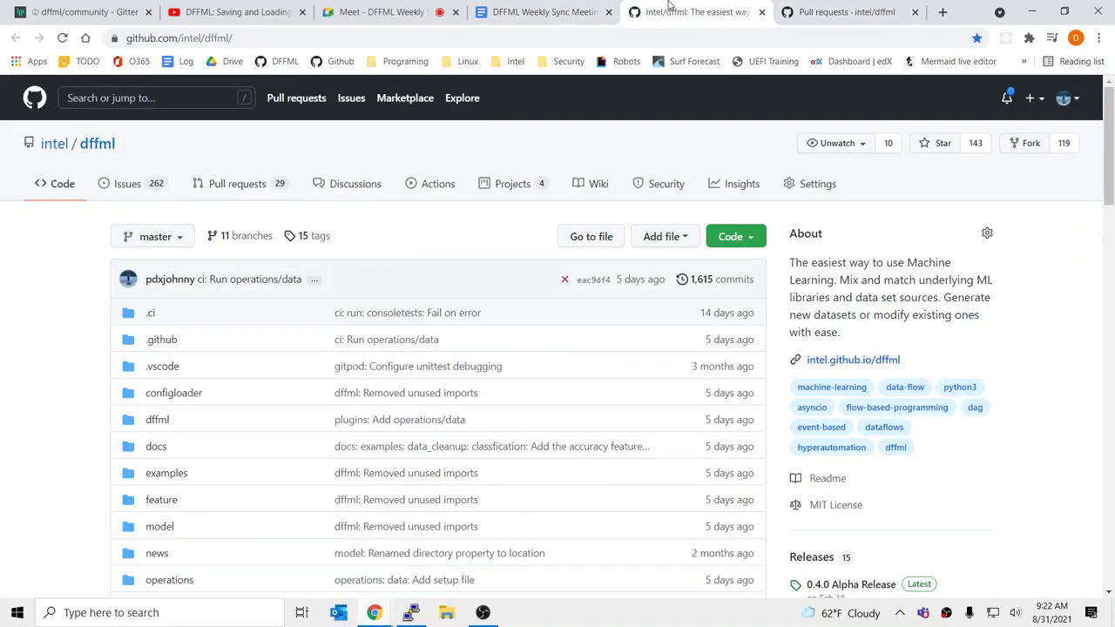
# Step: Look through the open DFFML pull requests and open "Rename df to dfpreprocess and dfpreprocess to df"
pyautogui.click(797, 9)
pyautogui.scroll(-1, 240, 422)
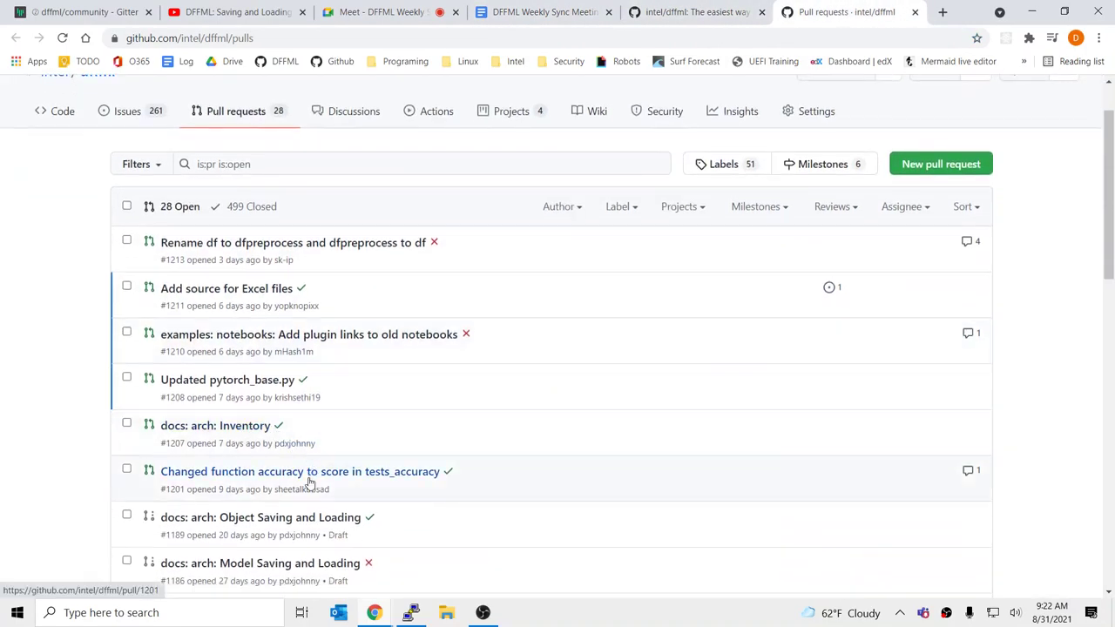
pyautogui.moveTo(305, 518)
pyautogui.scroll(-3, 356, 351)
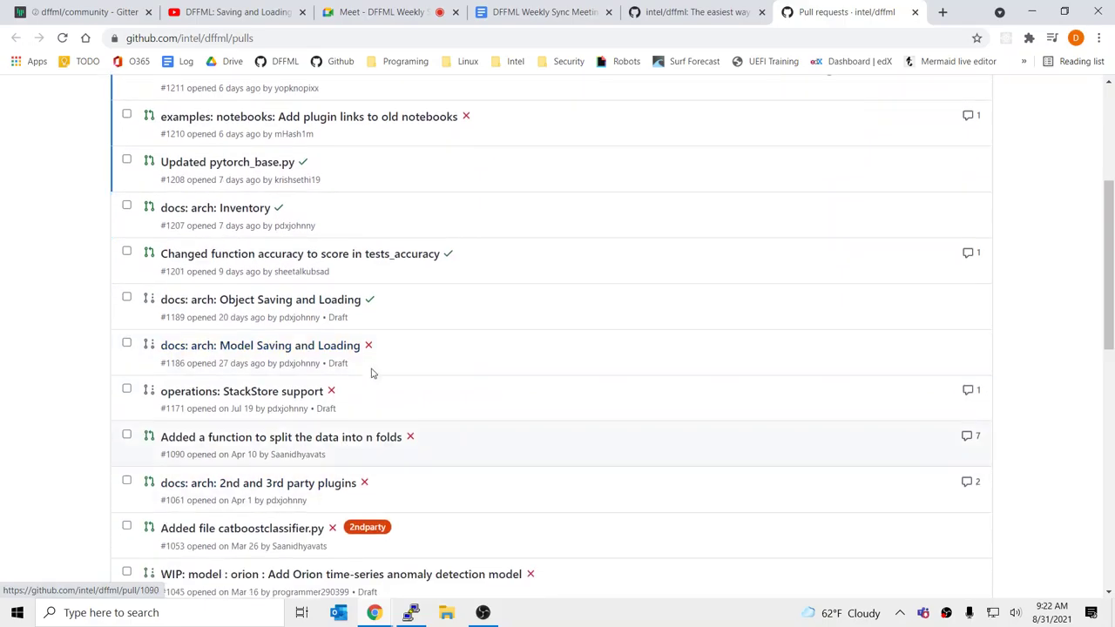
pyautogui.moveTo(356, 349)
pyautogui.scroll(2, 359, 350)
pyautogui.scroll(1, 359, 351)
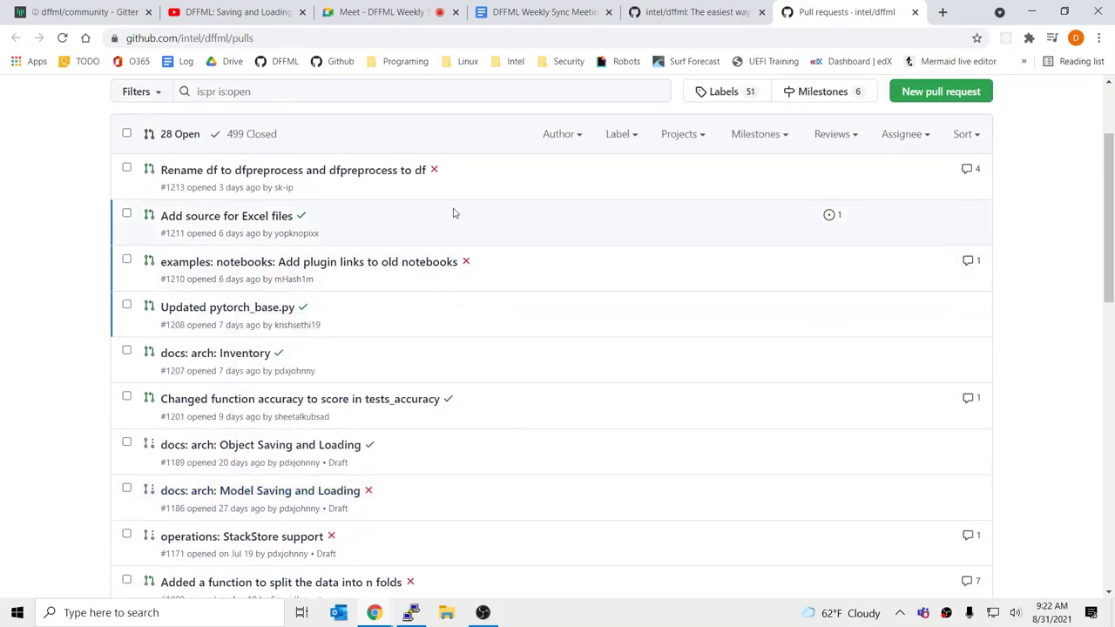
pyautogui.click(435, 189)
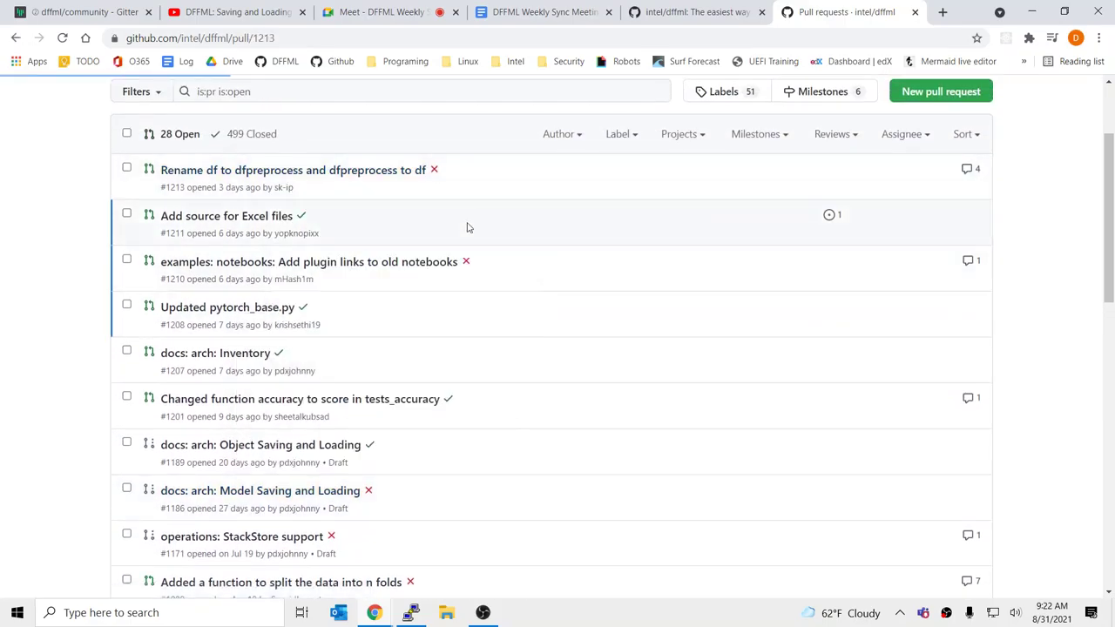
# Step: Examine the latest comments, review status and check results of the rename pull request
pyautogui.scroll(-15, 467, 226)
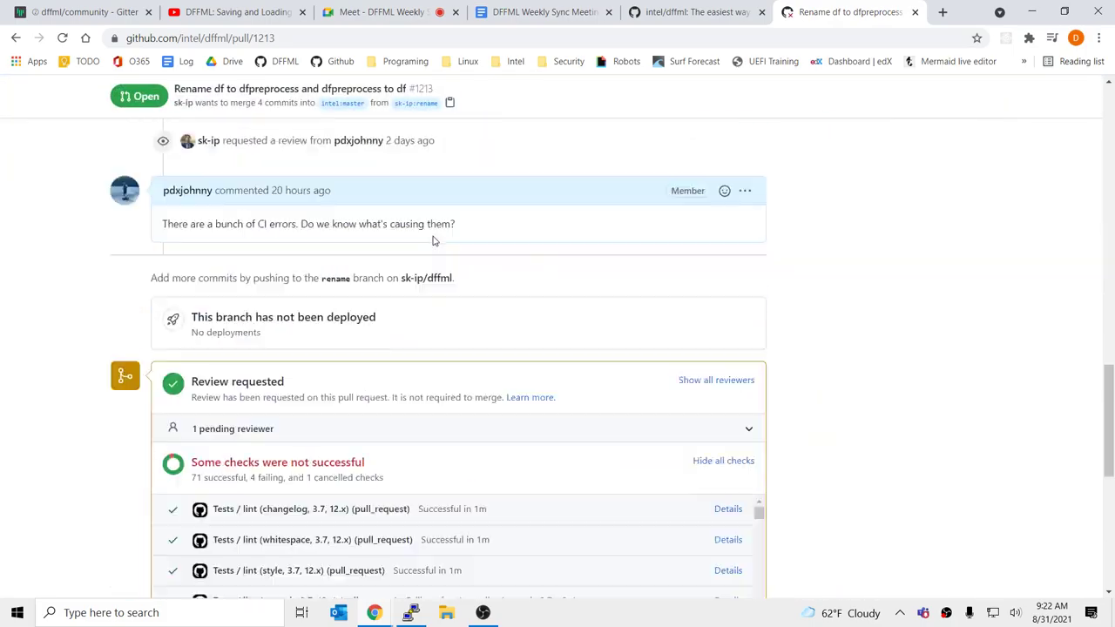
pyautogui.scroll(3, 433, 258)
pyautogui.scroll(-5, 428, 288)
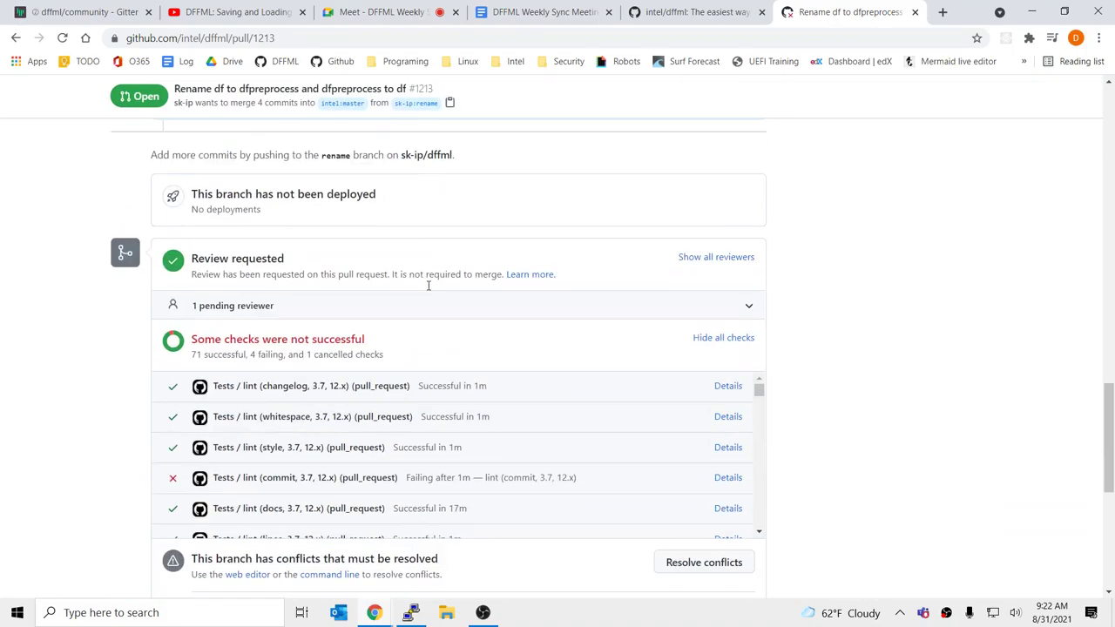
pyautogui.scroll(3, 509, 331)
pyautogui.scroll(-6, 513, 370)
pyautogui.scroll(-6, 513, 371)
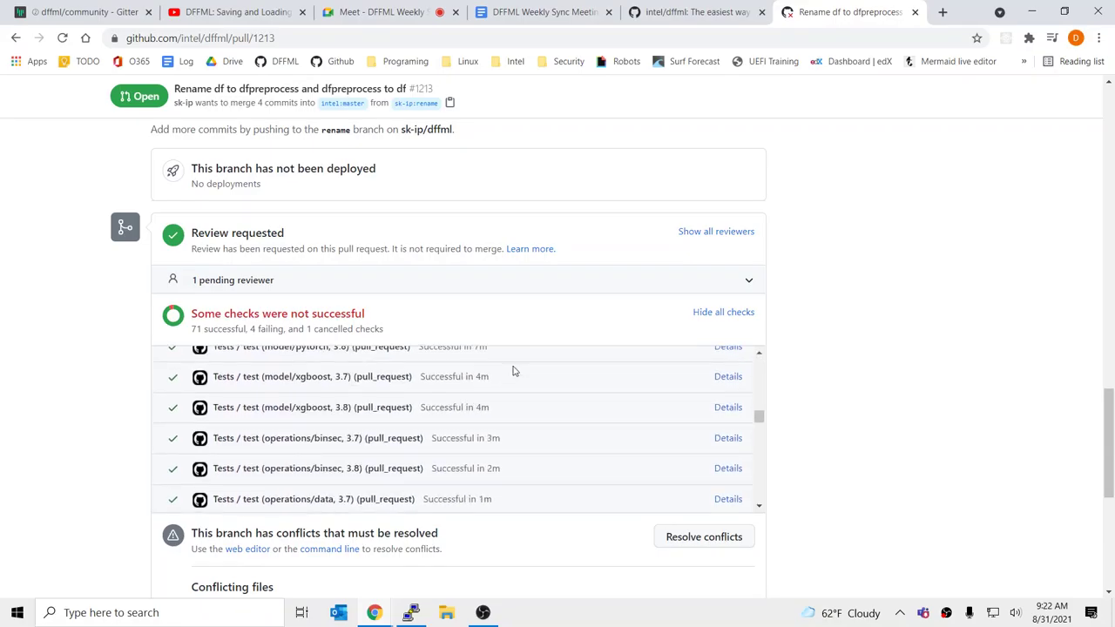
# Step: Open the details of the "tutorials (3.7, docs/examples/shouldi.rst)" check and look through its test log
pyautogui.scroll(-10, 513, 371)
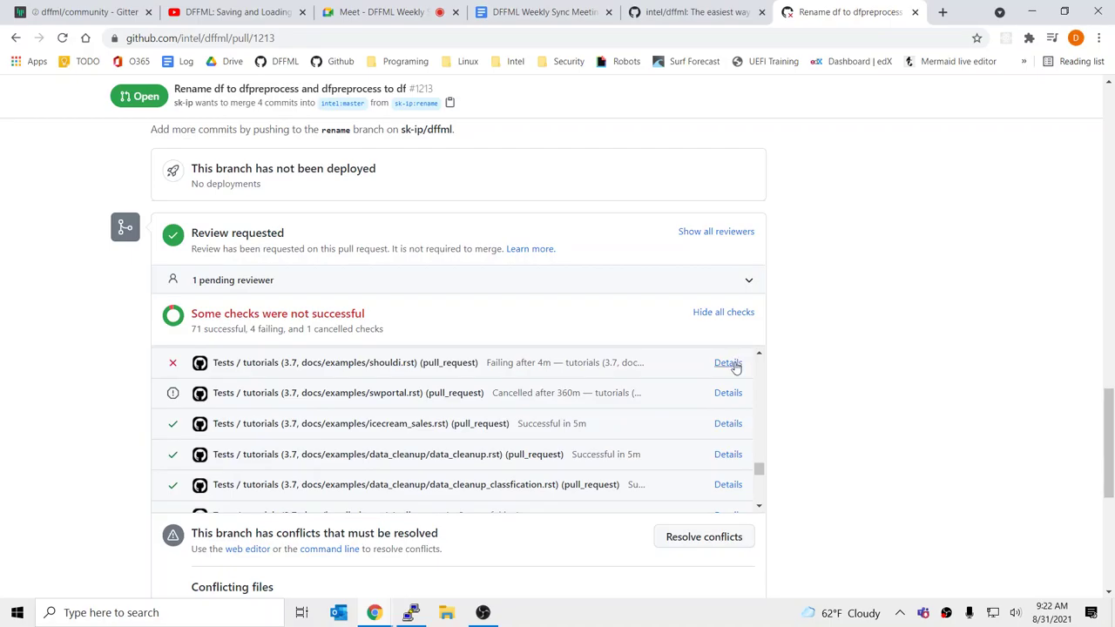
pyautogui.click(731, 363)
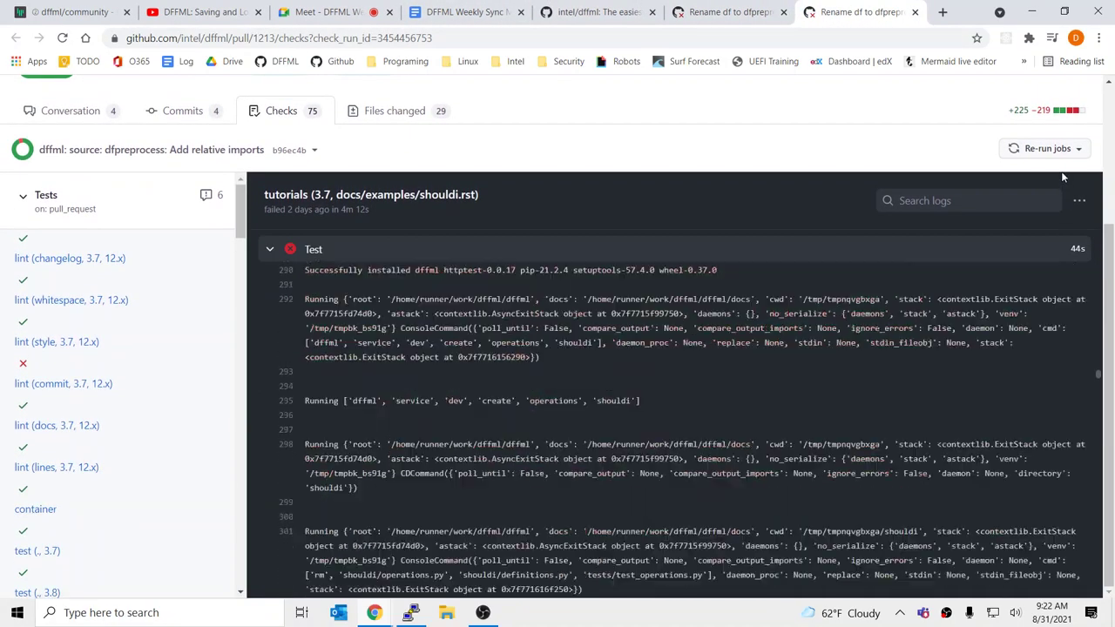
pyautogui.scroll(10, 834, 365)
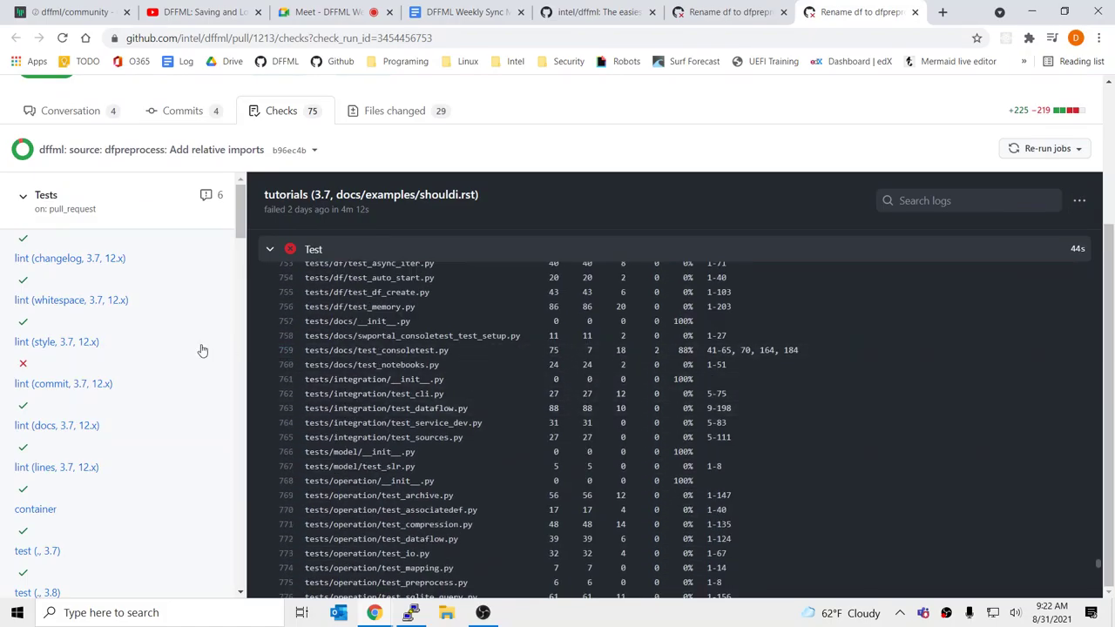
# Step: View the commit list of the rename pull request separately and close it again
pyautogui.scroll(3, 207, 348)
pyautogui.click(181, 309)
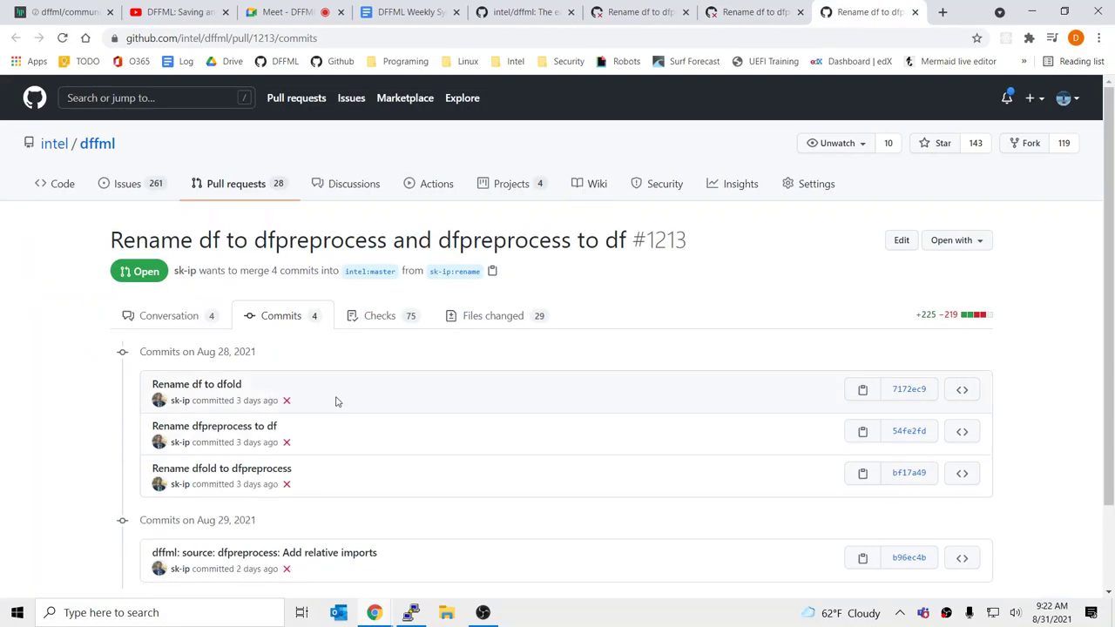
pyautogui.middleClick(845, 10)
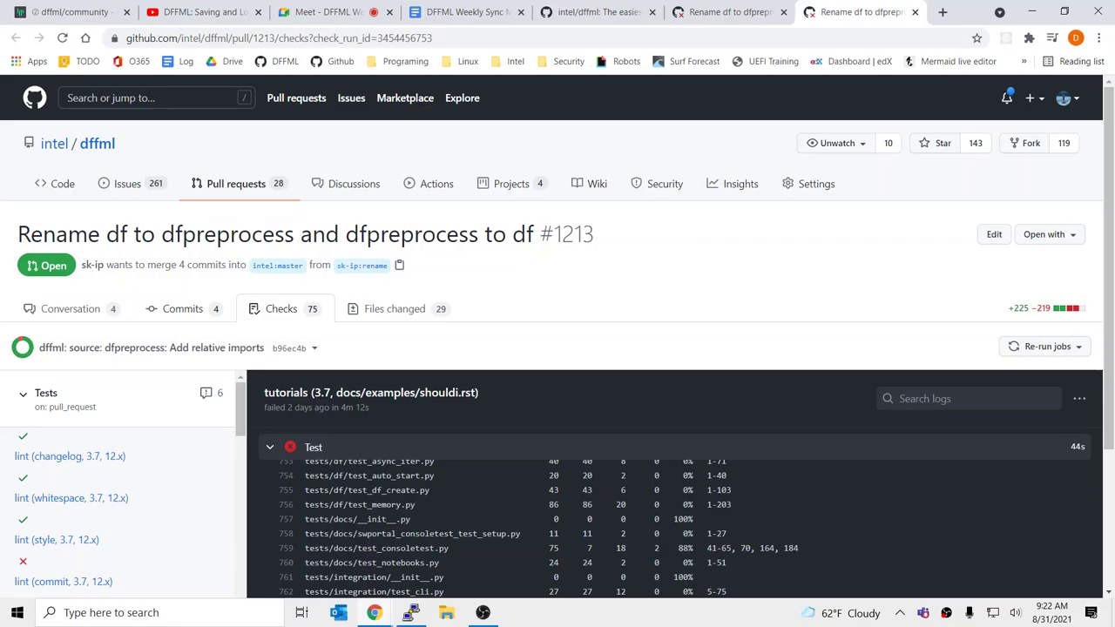
# Step: Examine the test_bandit error, its traceback and the surrounding output in the shouldi tutorial test log
pyautogui.scroll(-1, 358, 430)
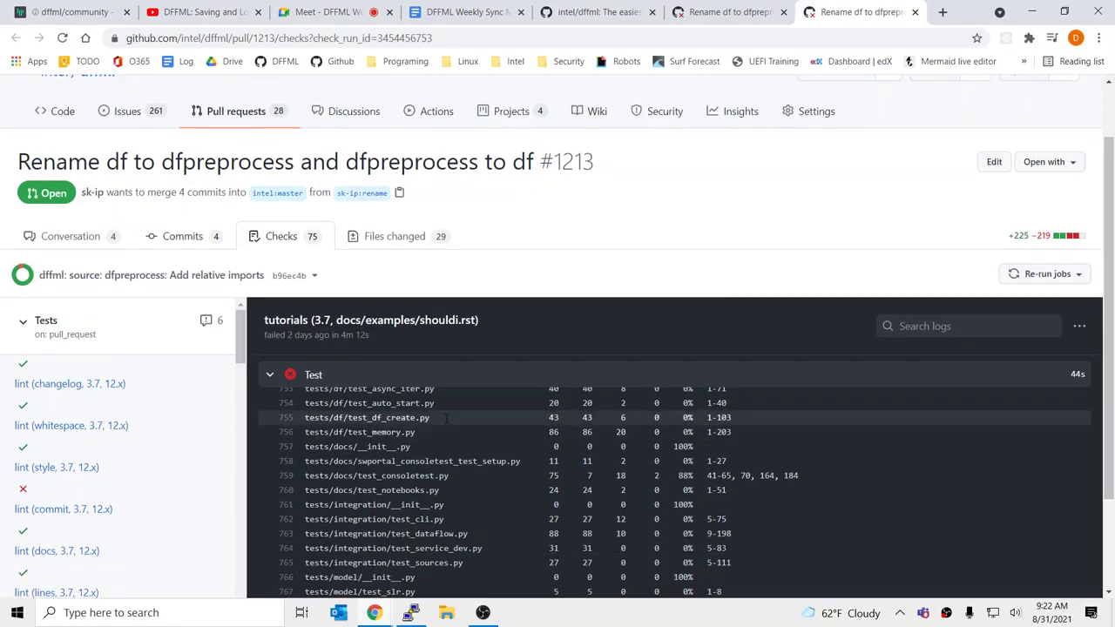
pyautogui.scroll(-3, 453, 423)
pyautogui.scroll(5, 453, 422)
pyautogui.scroll(10, 478, 436)
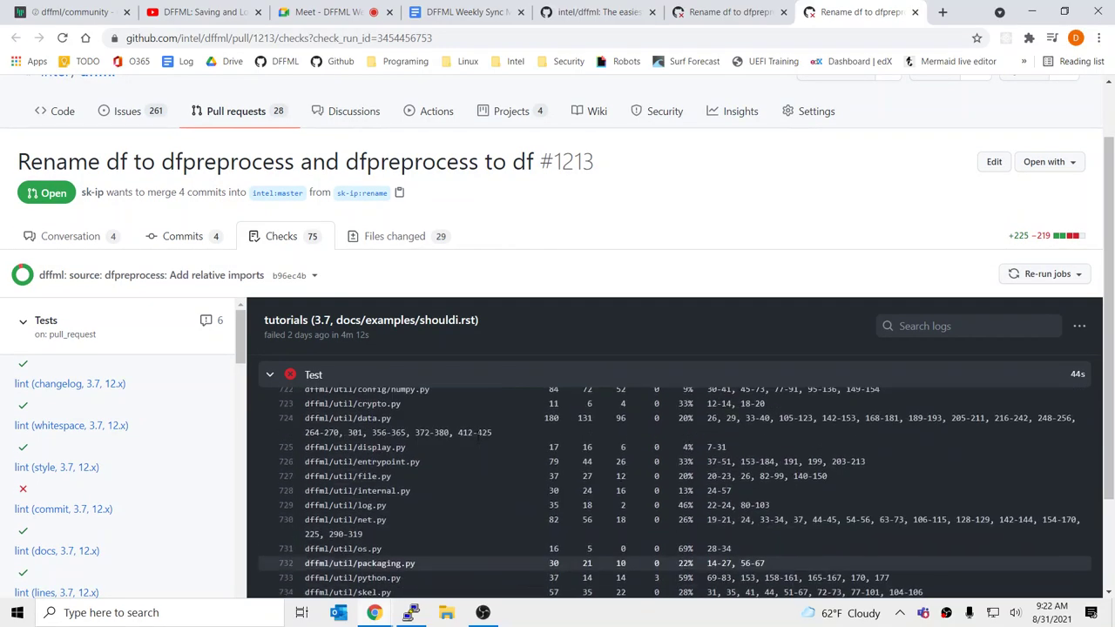
pyautogui.scroll(9, 476, 433)
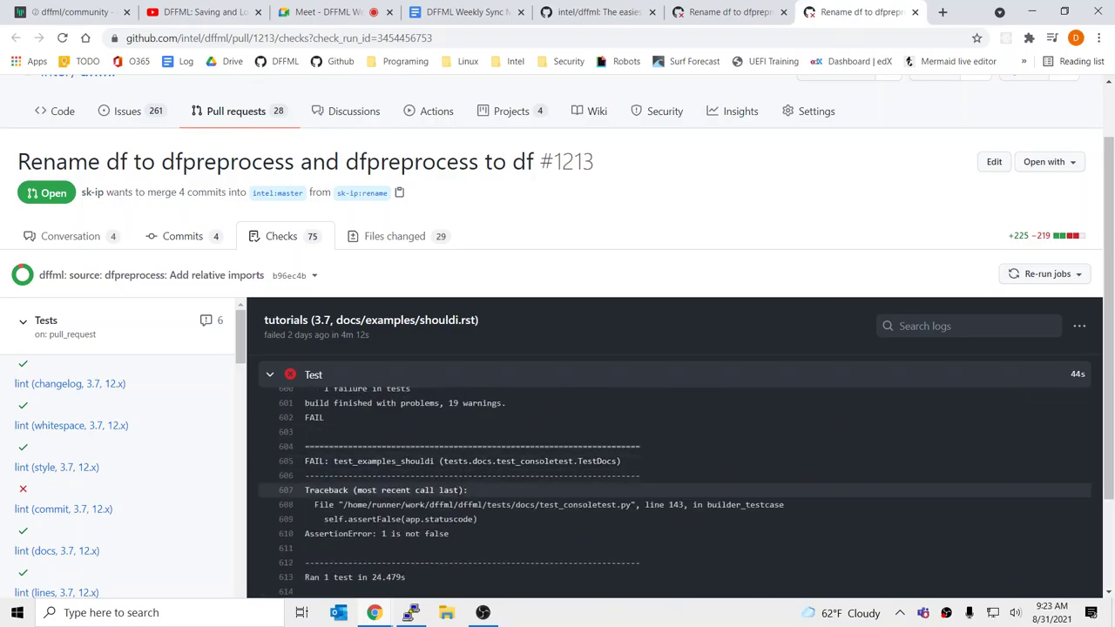
pyautogui.scroll(2, 462, 514)
pyautogui.scroll(6, 461, 511)
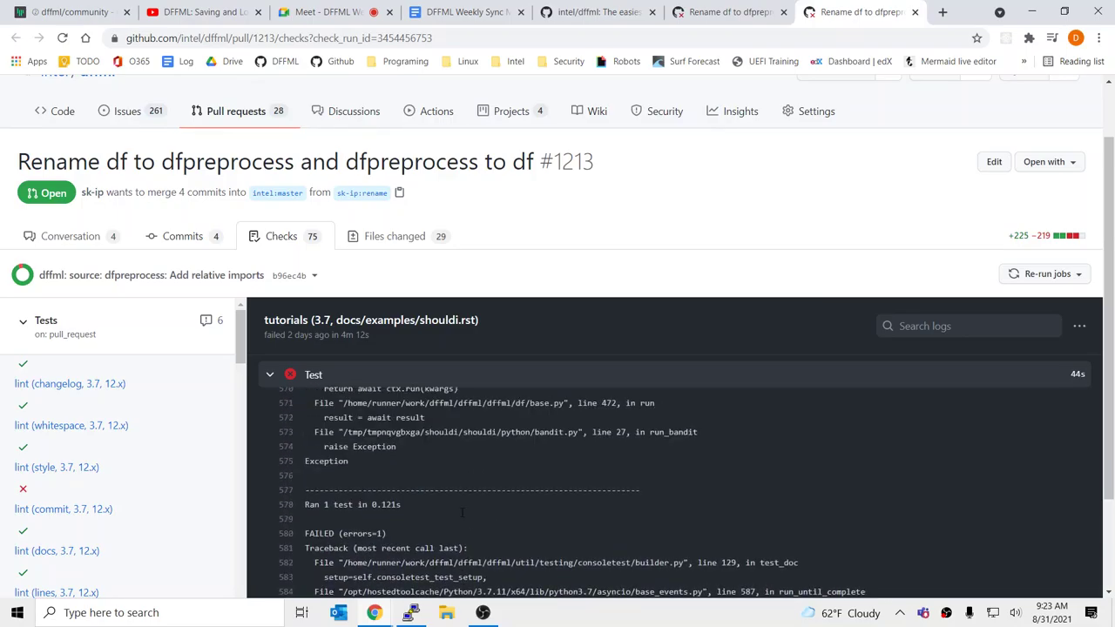
pyautogui.scroll(6, 462, 512)
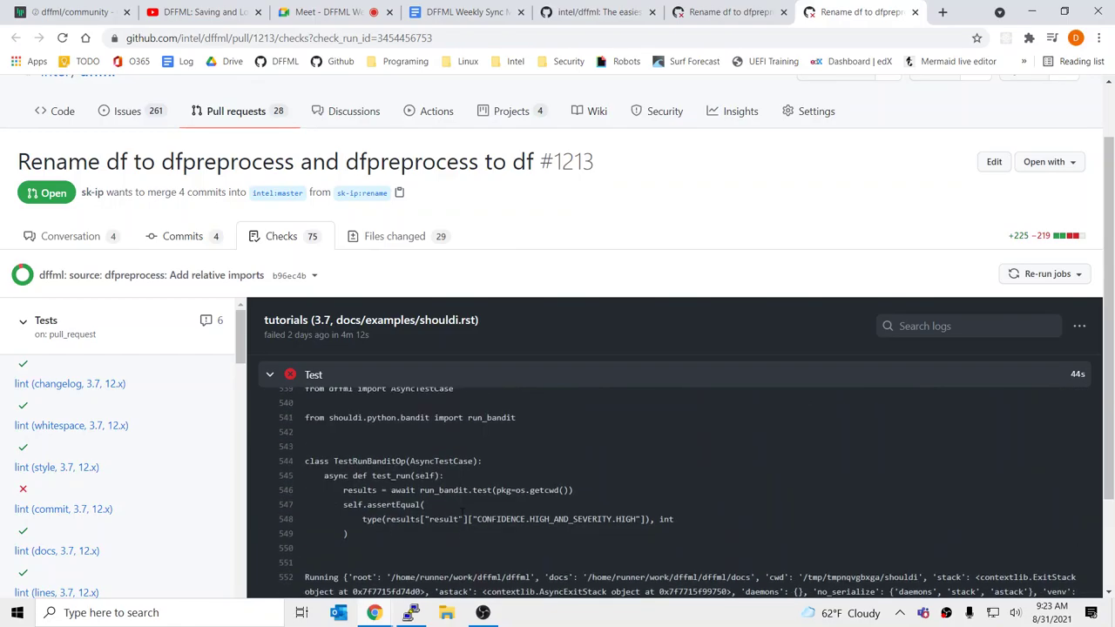
pyautogui.scroll(-6, 461, 512)
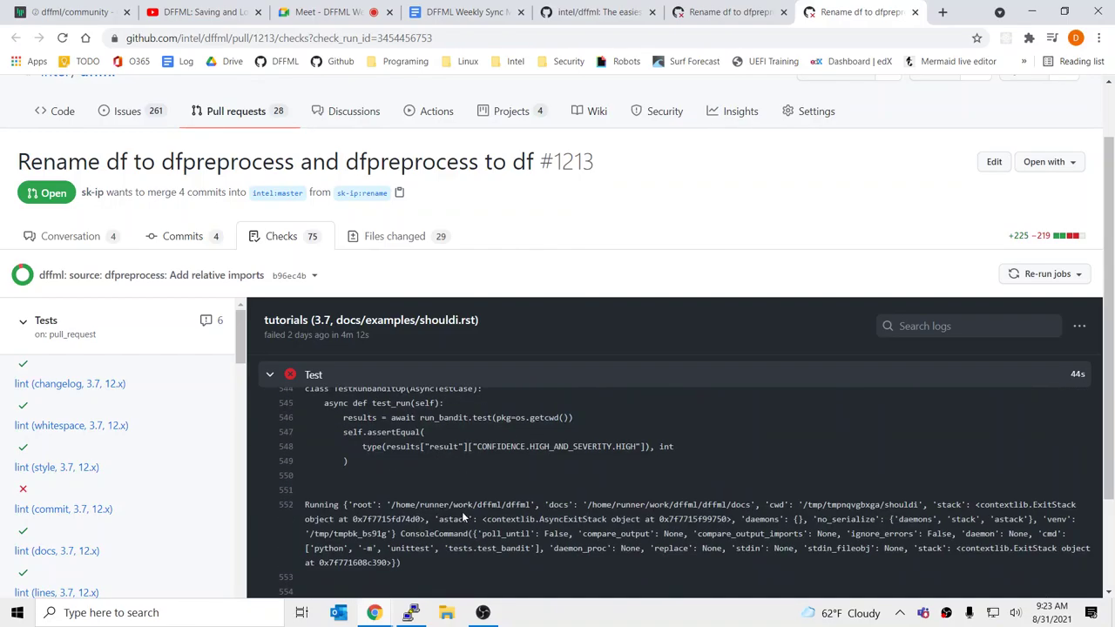
pyautogui.scroll(-3, 462, 511)
pyautogui.scroll(-2, 464, 512)
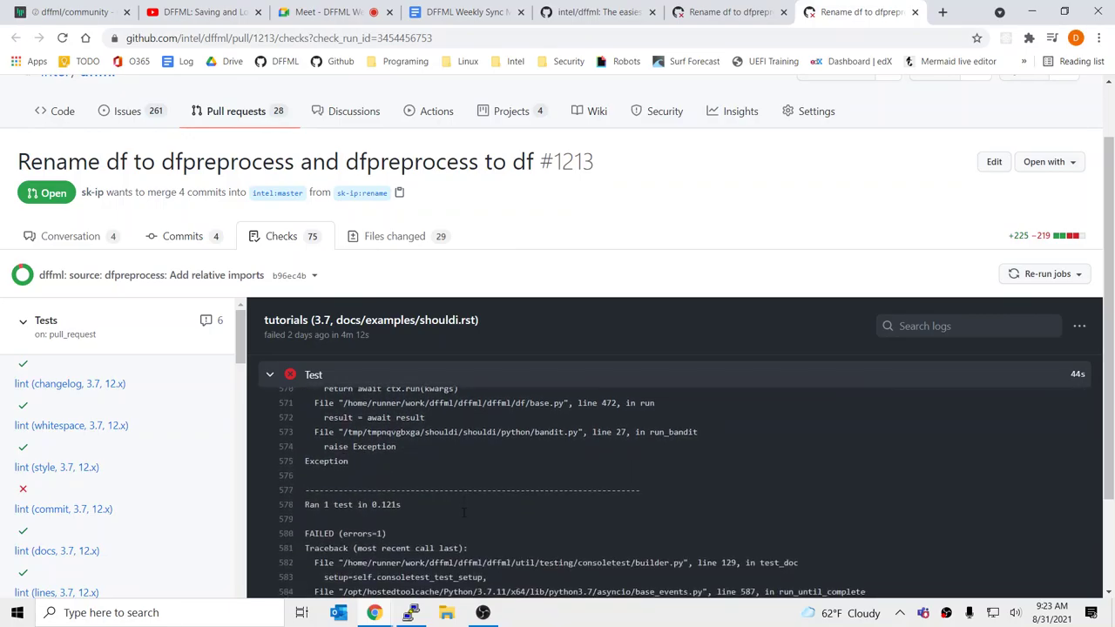
pyautogui.scroll(8, 465, 512)
pyautogui.scroll(8, 464, 512)
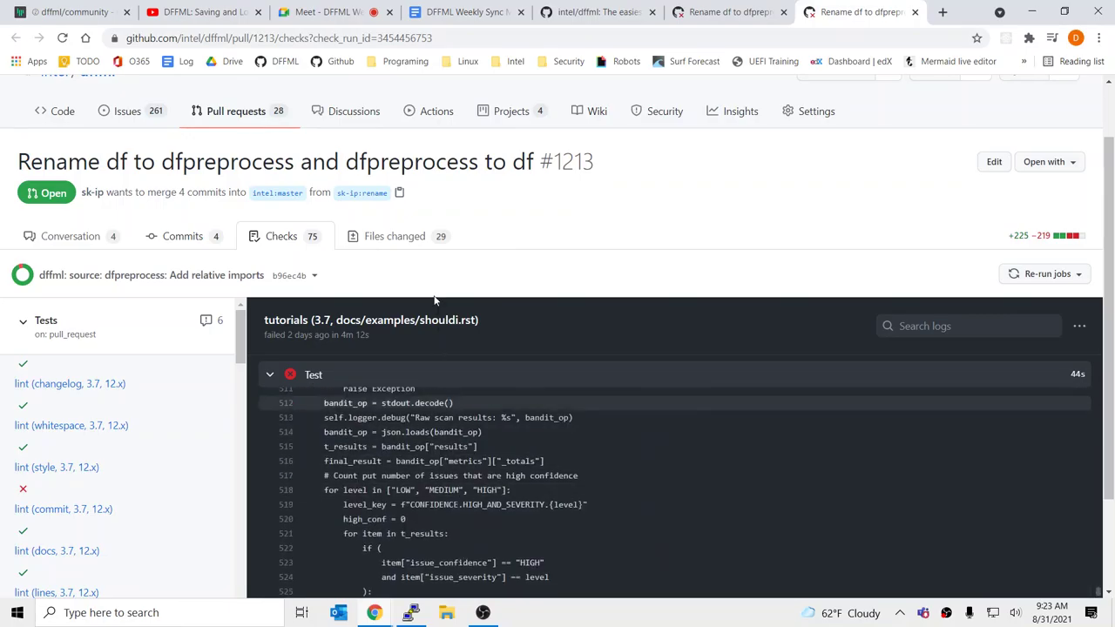
# Step: Look through the run_bandit and safety_check source listings and the dependency installation output in the test log
pyautogui.scroll(6, 477, 469)
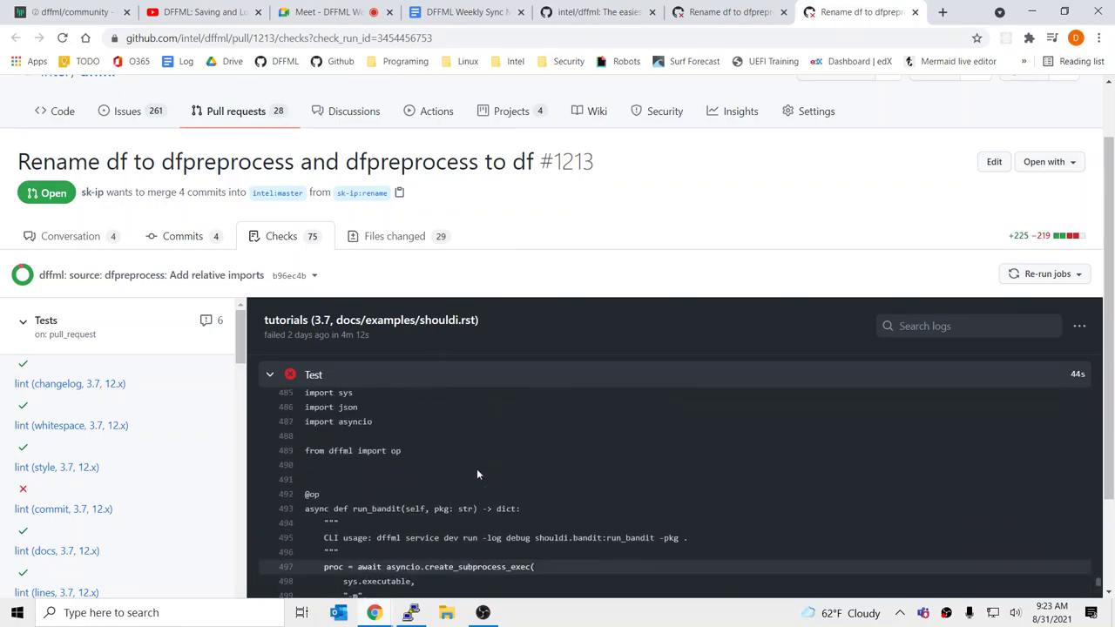
pyautogui.scroll(12, 476, 471)
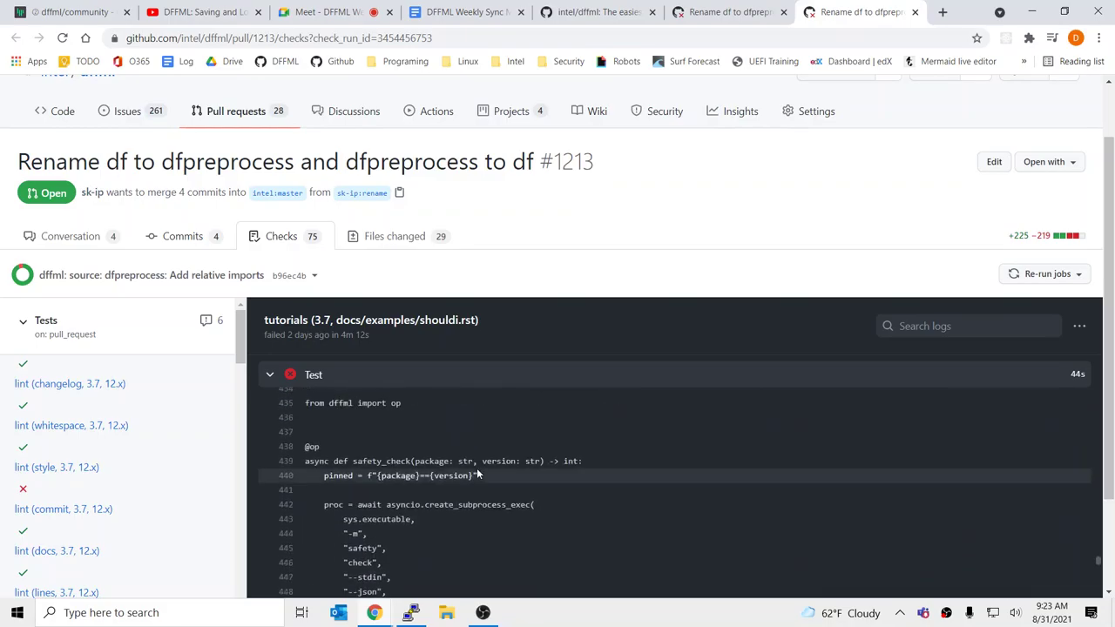
pyautogui.scroll(-10, 477, 470)
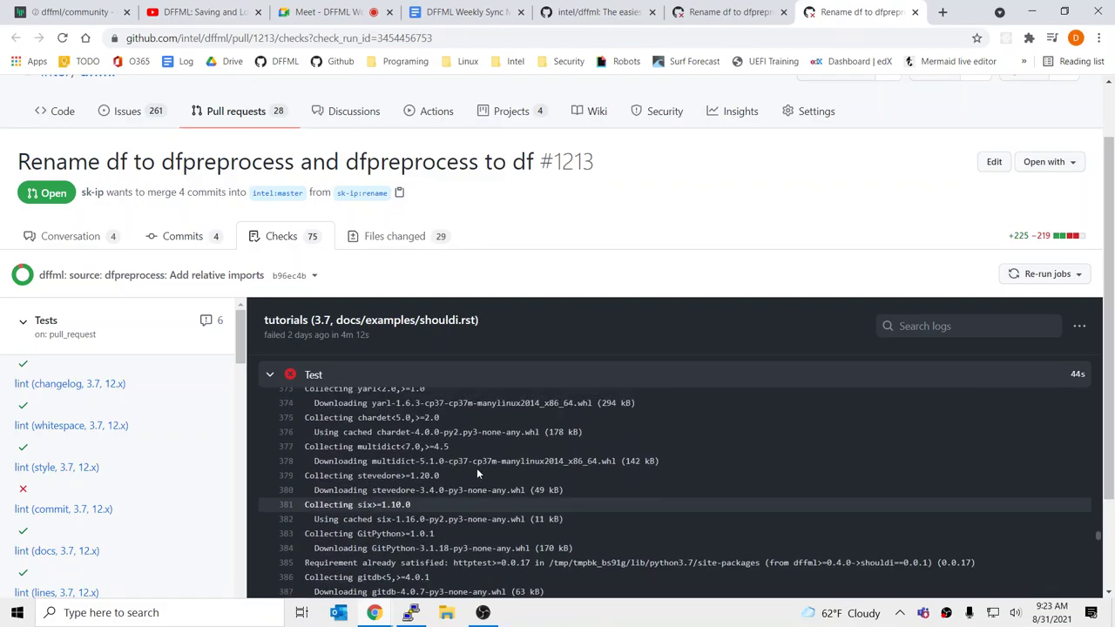
pyautogui.scroll(-1, 476, 473)
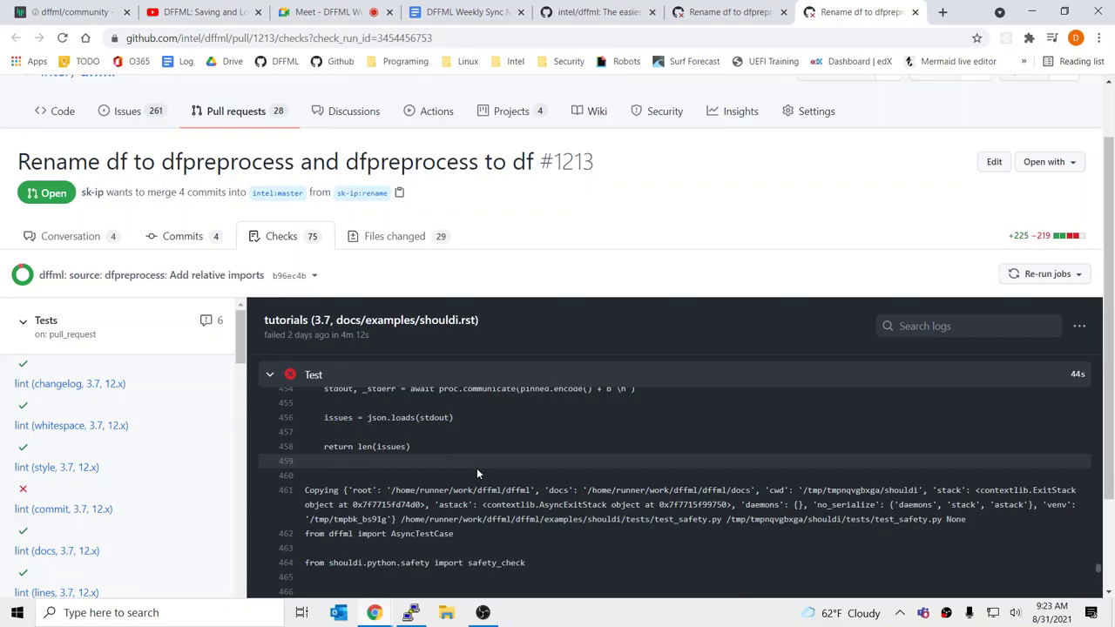
pyautogui.scroll(10, 491, 546)
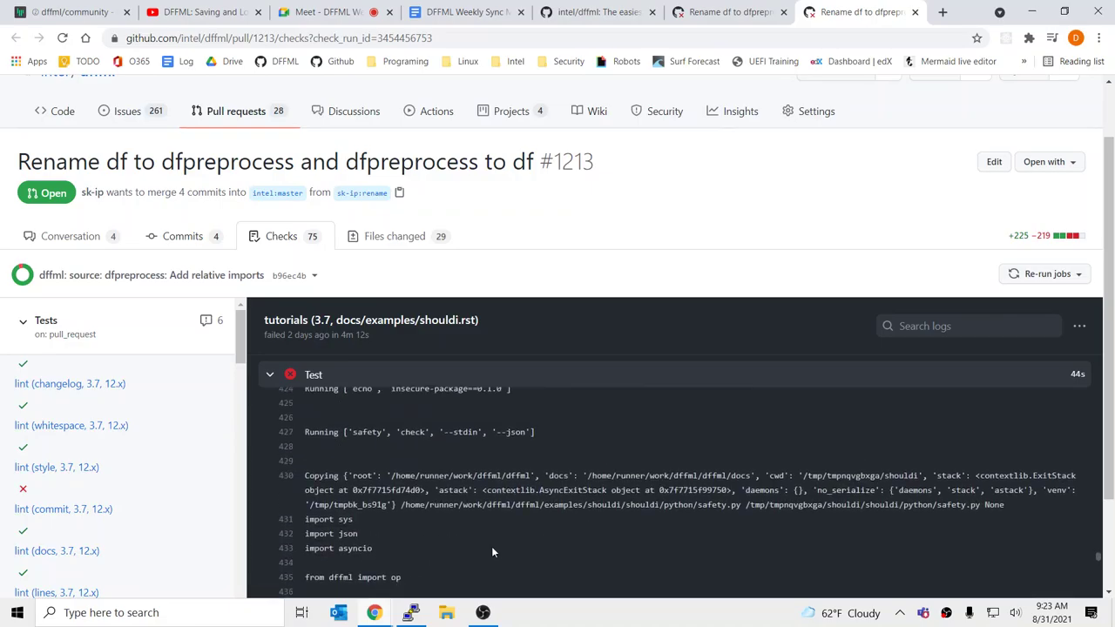
pyautogui.scroll(-15, 500, 538)
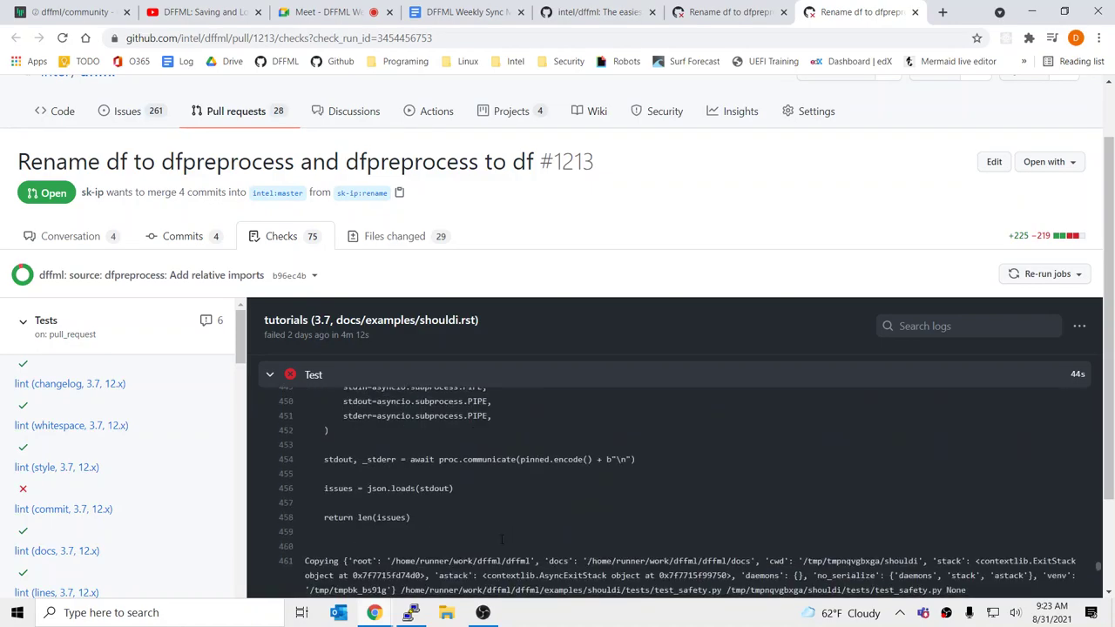
pyautogui.scroll(-10, 506, 535)
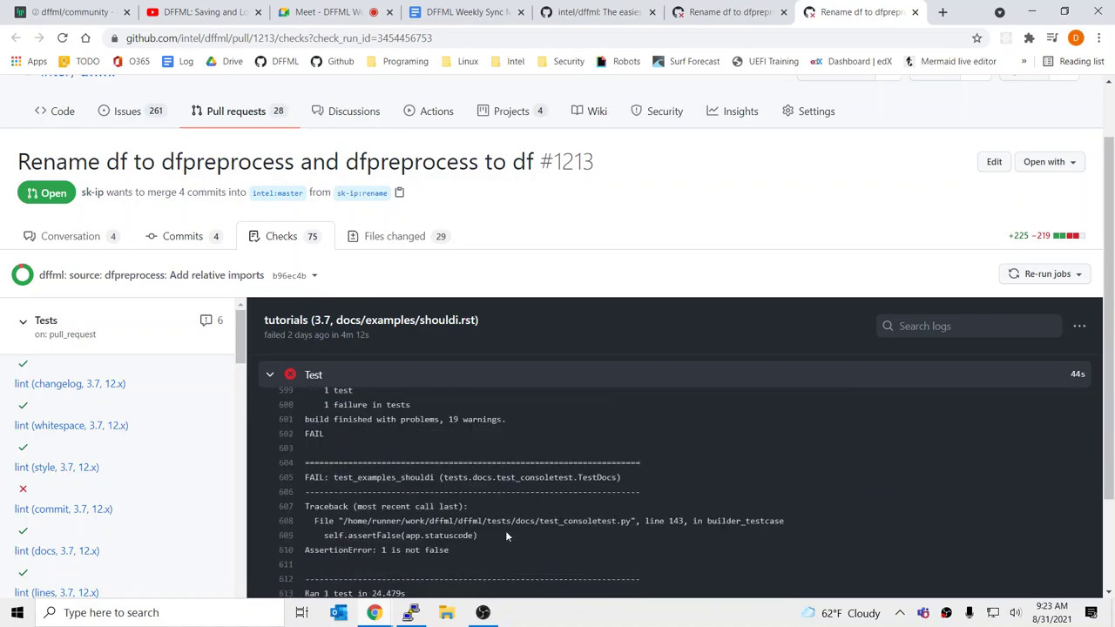
# Step: Compare the test_bandit traceback in the check log with the run_bandit code that raises the exception
pyautogui.scroll(7, 506, 531)
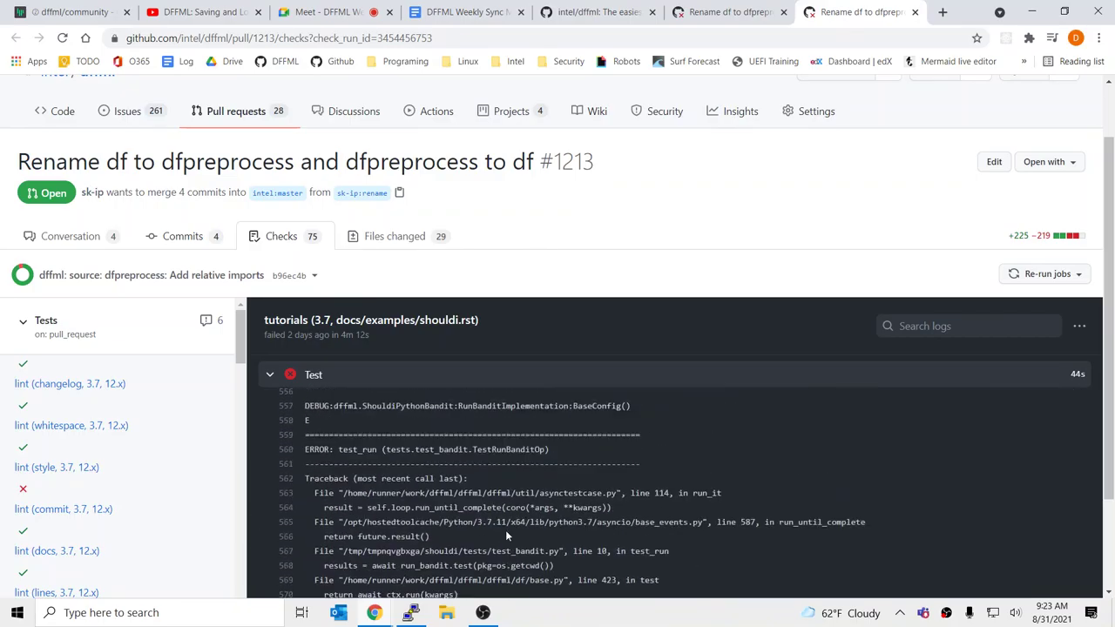
pyautogui.scroll(-3, 506, 532)
pyautogui.scroll(-1, 507, 532)
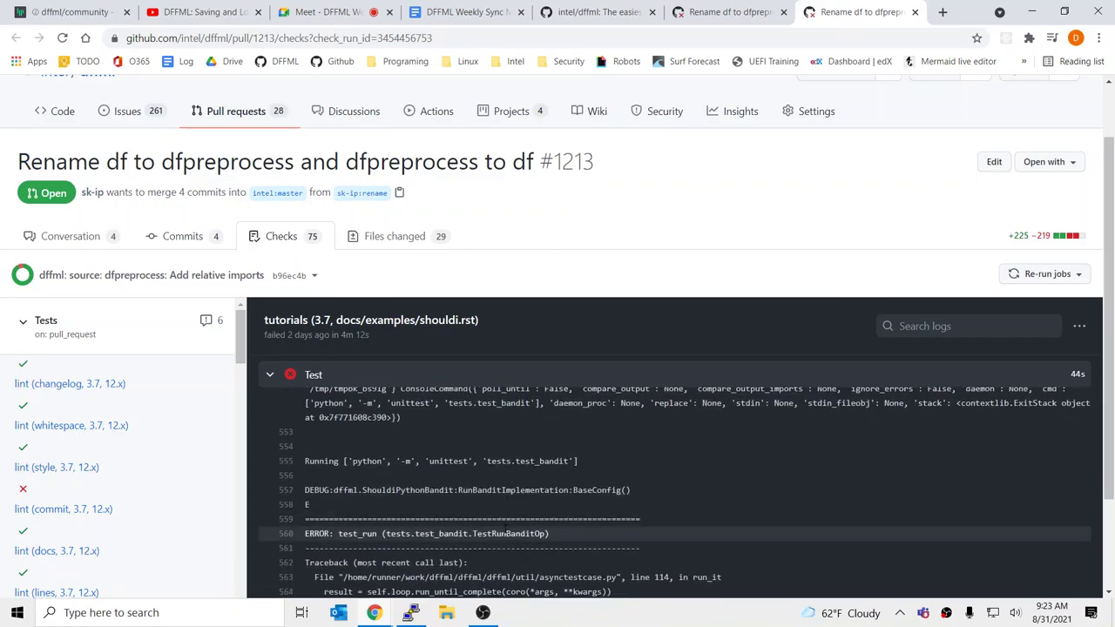
pyautogui.scroll(-5, 505, 528)
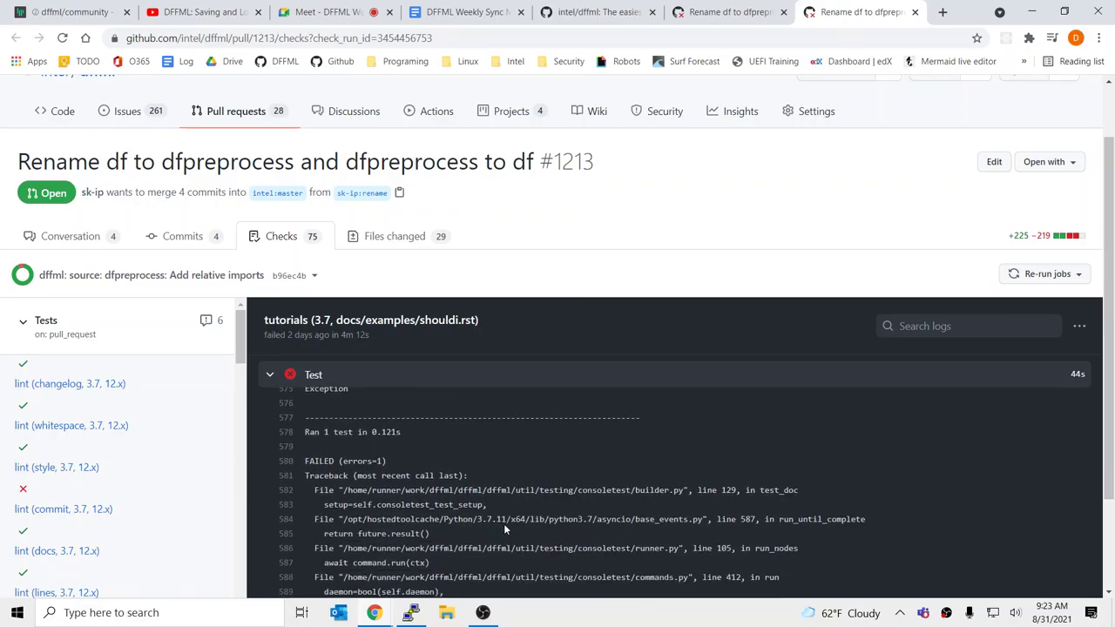
pyautogui.scroll(-1, 503, 524)
pyautogui.scroll(4, 503, 524)
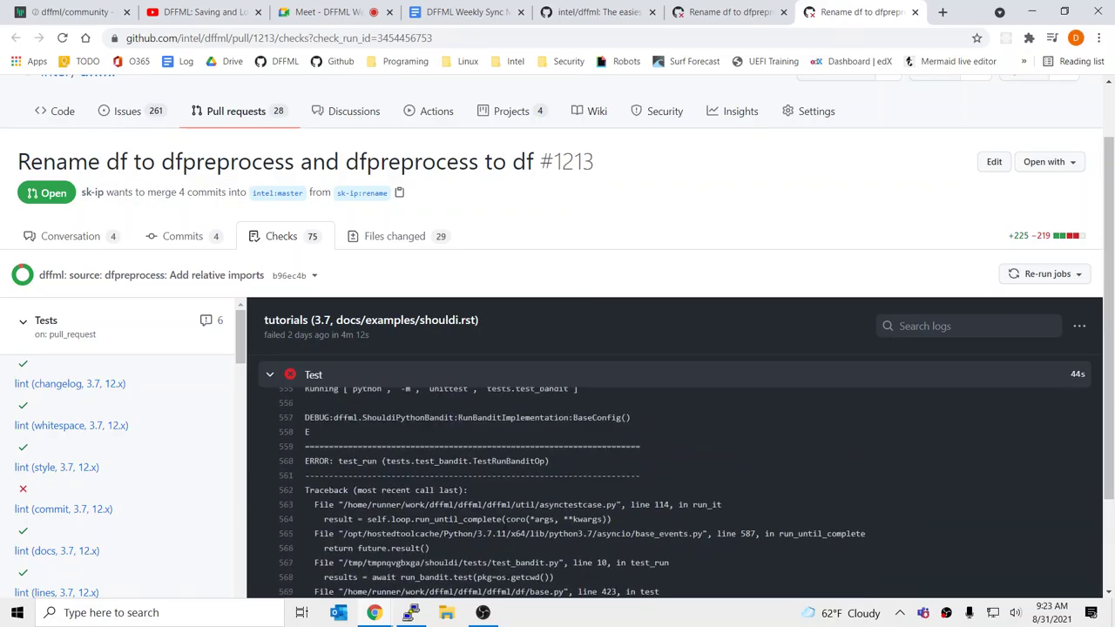
pyautogui.scroll(-1, 503, 523)
pyautogui.scroll(8, 504, 524)
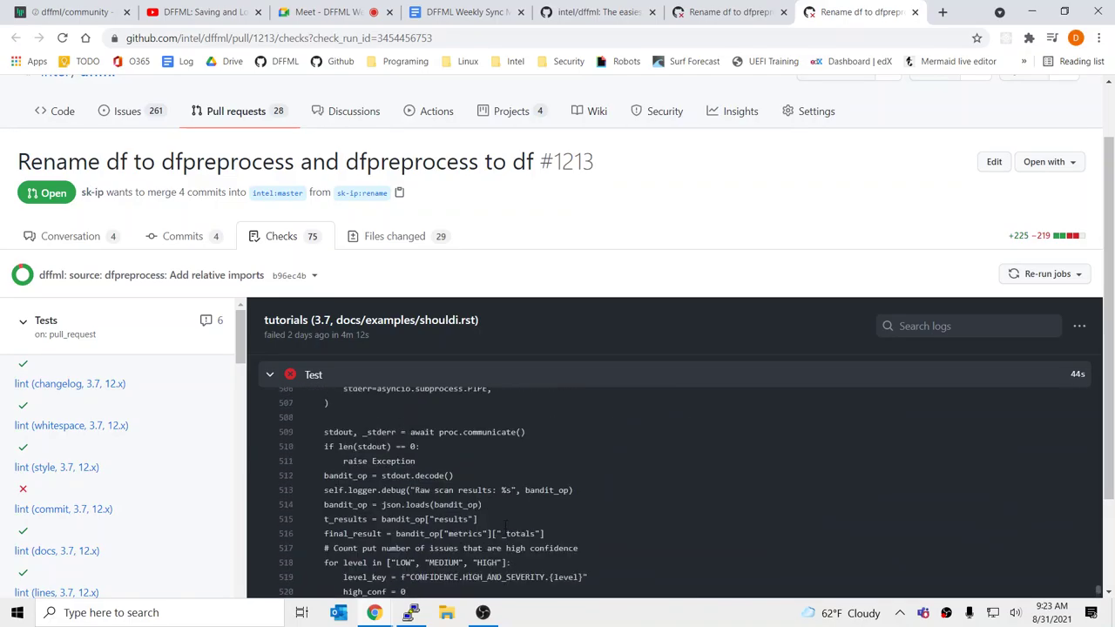
pyautogui.scroll(-7, 503, 523)
# Step: Open the raw log of the shouldi tutorial check and find the test_bandit traceback near its end
pyautogui.click(1079, 325)
pyautogui.click(982, 428)
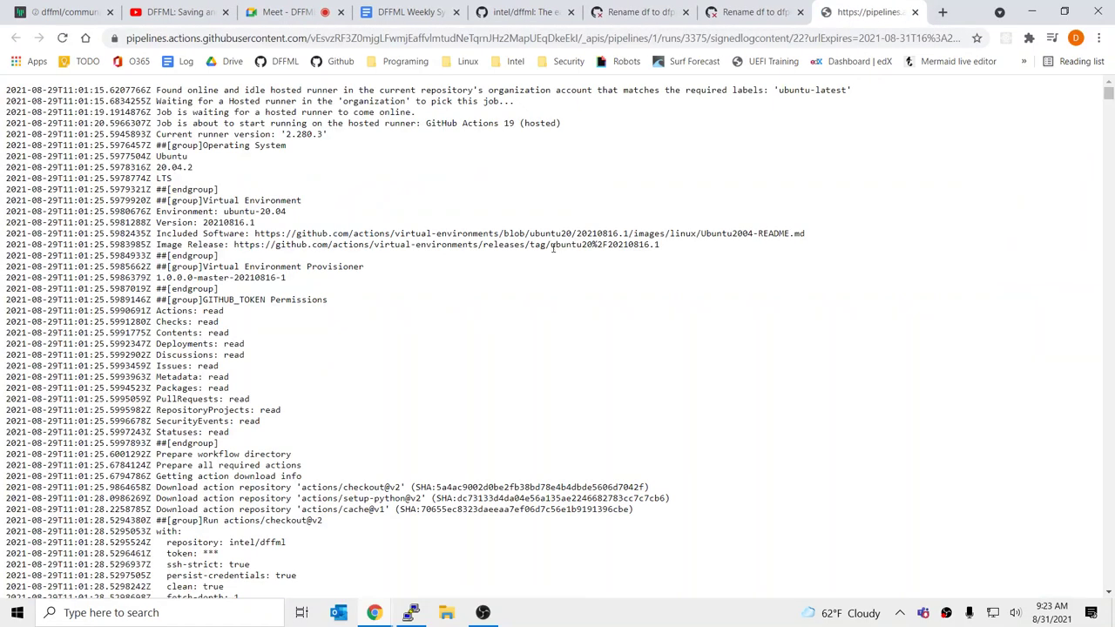
pyautogui.hotkey('ctrl', 'End')
pyautogui.scroll(15, 522, 318)
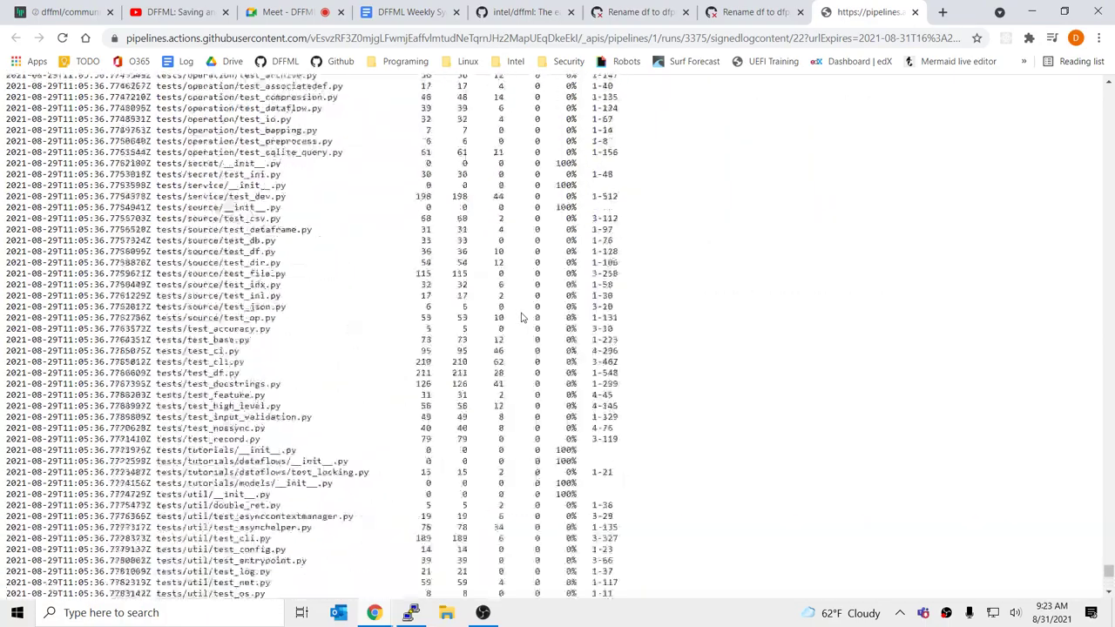
pyautogui.scroll(10, 566, 356)
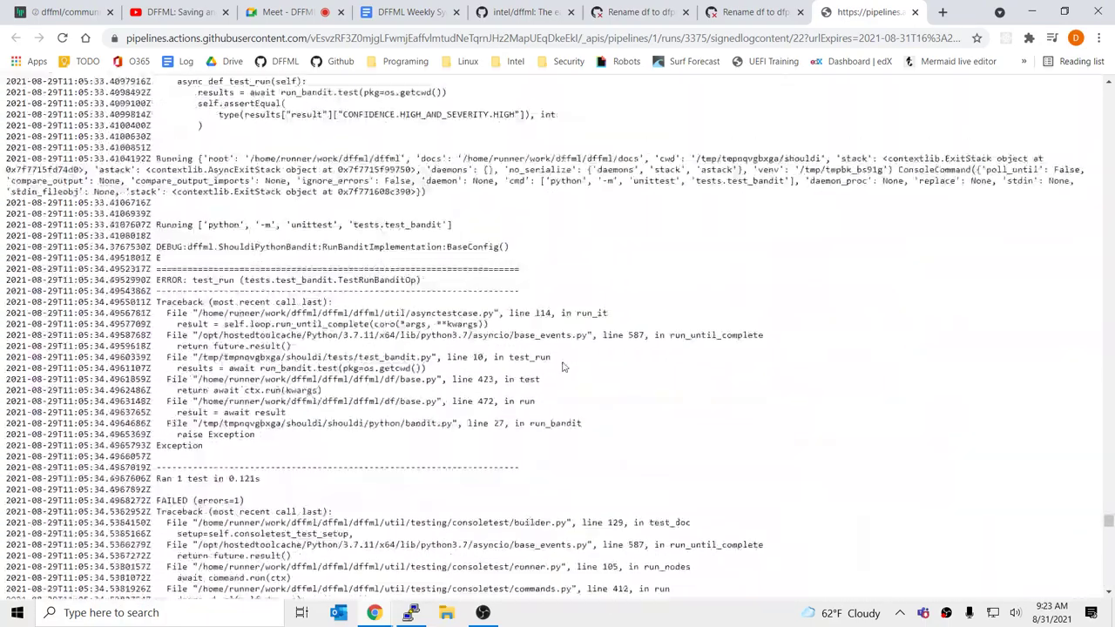
pyautogui.scroll(-2, 563, 369)
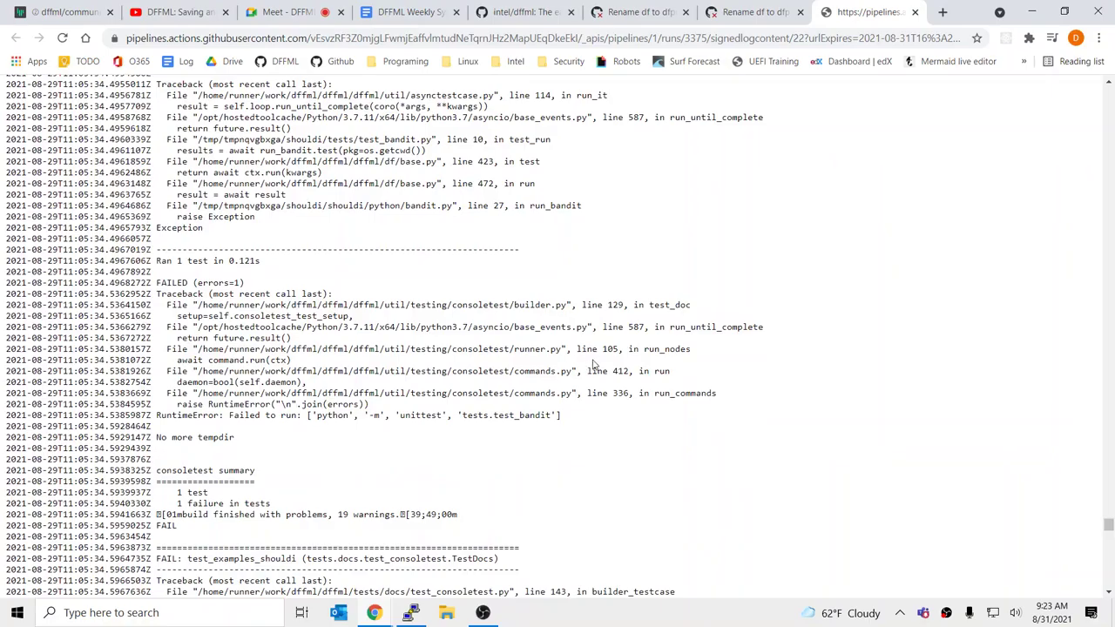
# Step: Look through the raw log's safety_check test, shouldi package setup and coverage output, returning to the test_bandit error
pyautogui.scroll(8, 594, 364)
pyautogui.scroll(15, 593, 364)
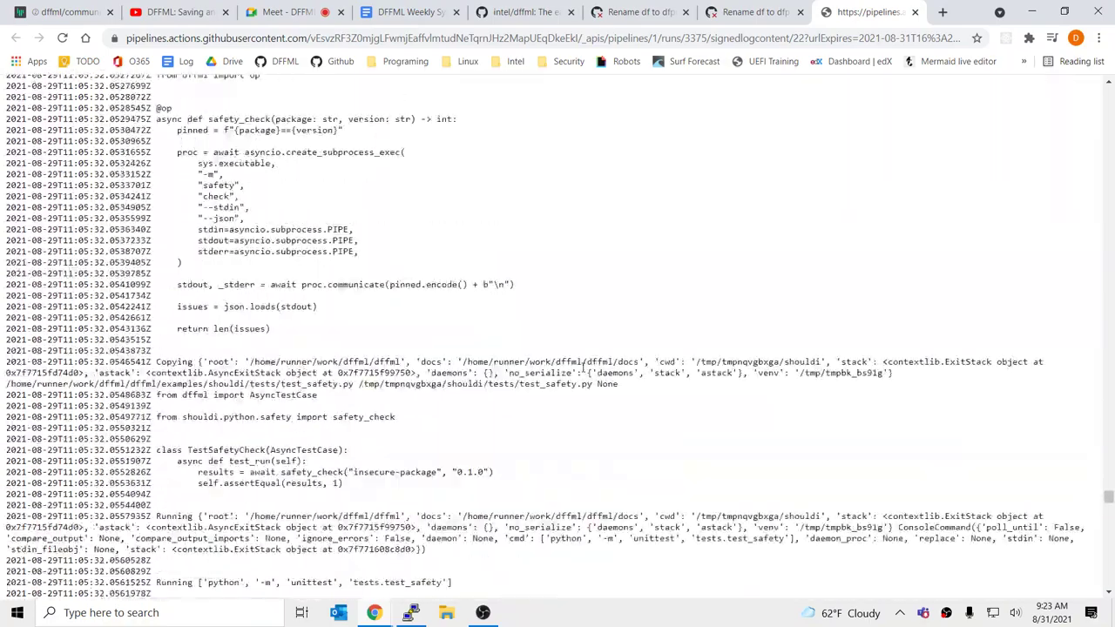
pyautogui.scroll(15, 570, 392)
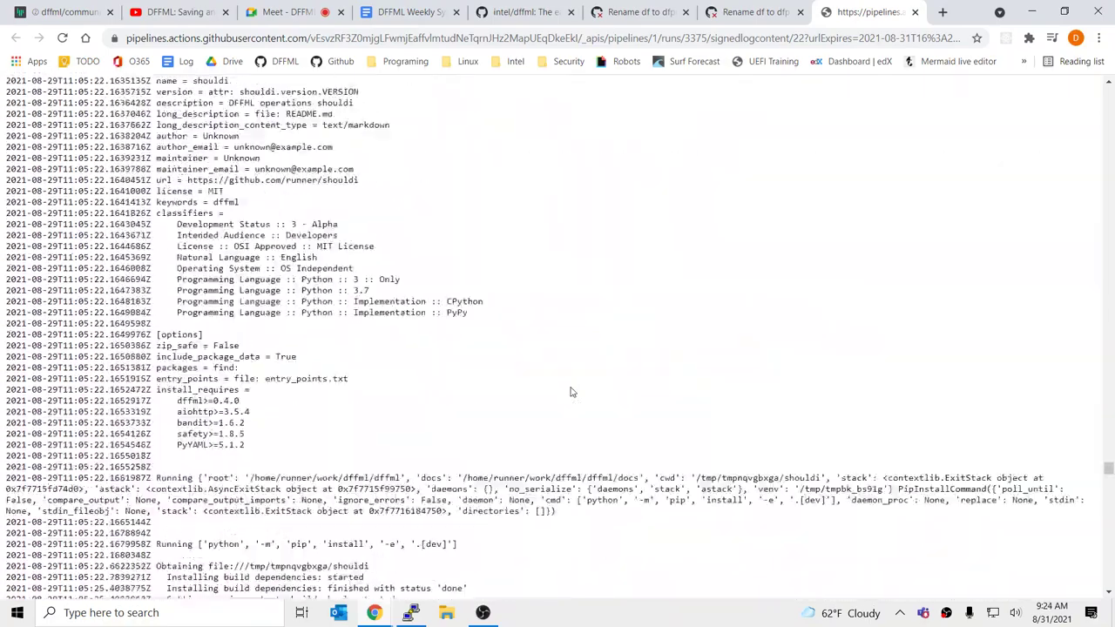
pyautogui.scroll(3, 573, 393)
pyautogui.scroll(-20, 573, 392)
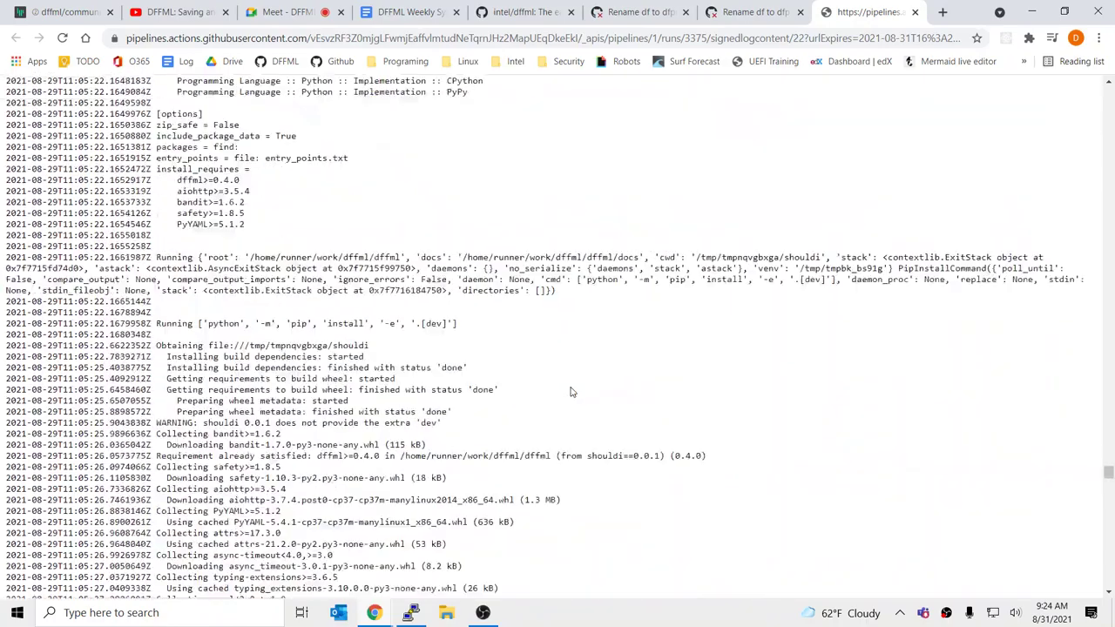
pyautogui.scroll(20, 572, 393)
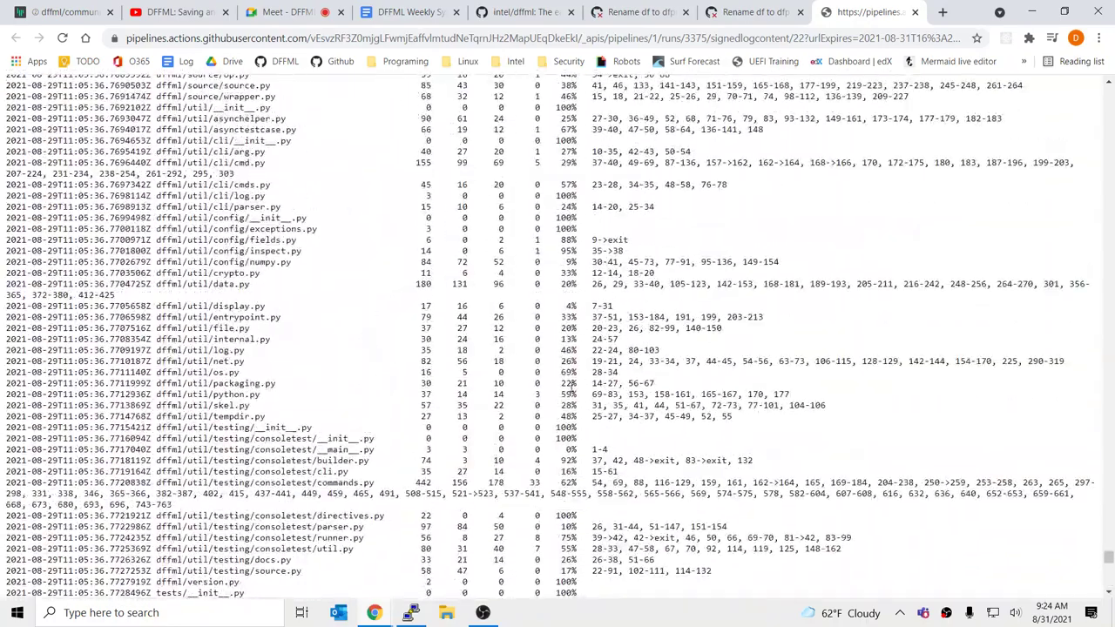
pyautogui.scroll(20, 571, 392)
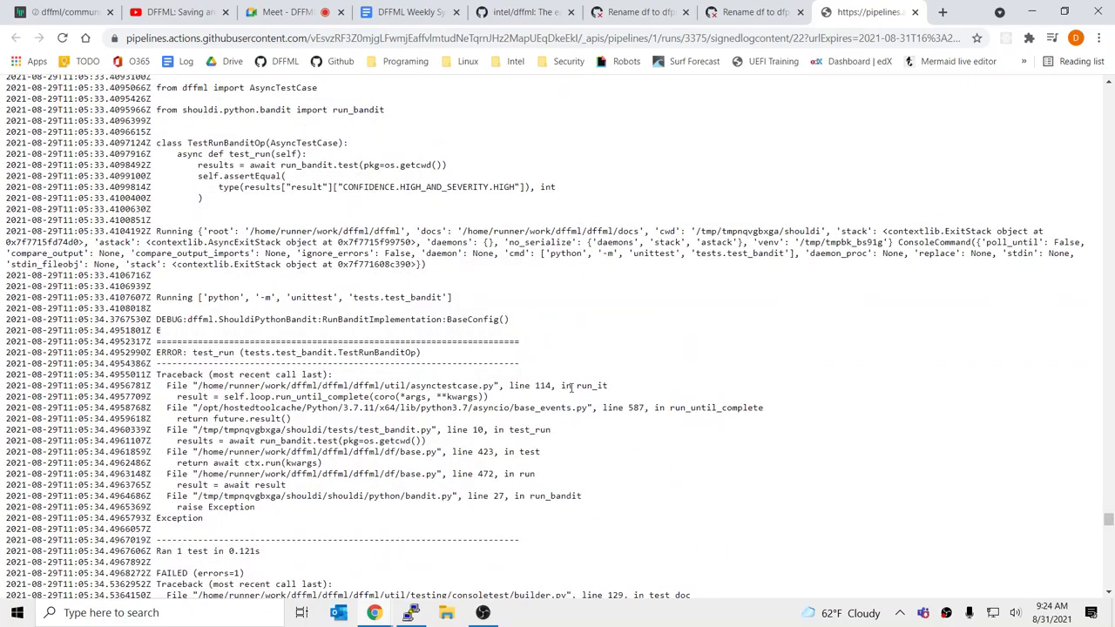
# Step: Follow the test_bandit traceback in the raw log down to run_bandit and copy the path shouldi/shouldi/python/bandit.py
pyautogui.moveTo(266, 322); pyautogui.dragTo(305, 334)
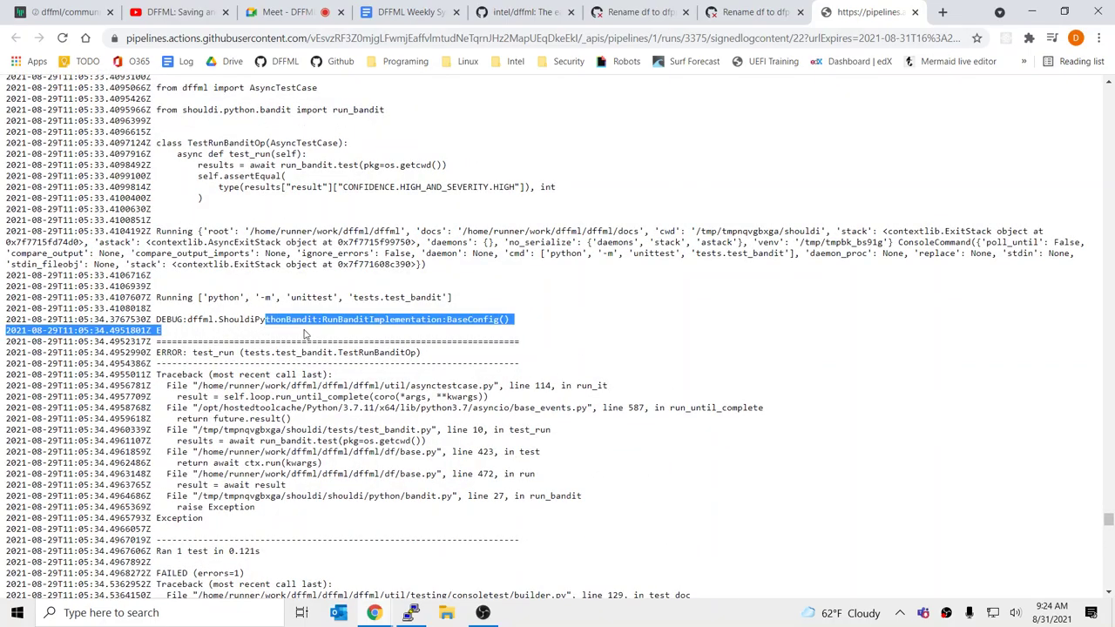
pyautogui.moveTo(378, 342); pyautogui.dragTo(534, 487)
pyautogui.click(534, 488)
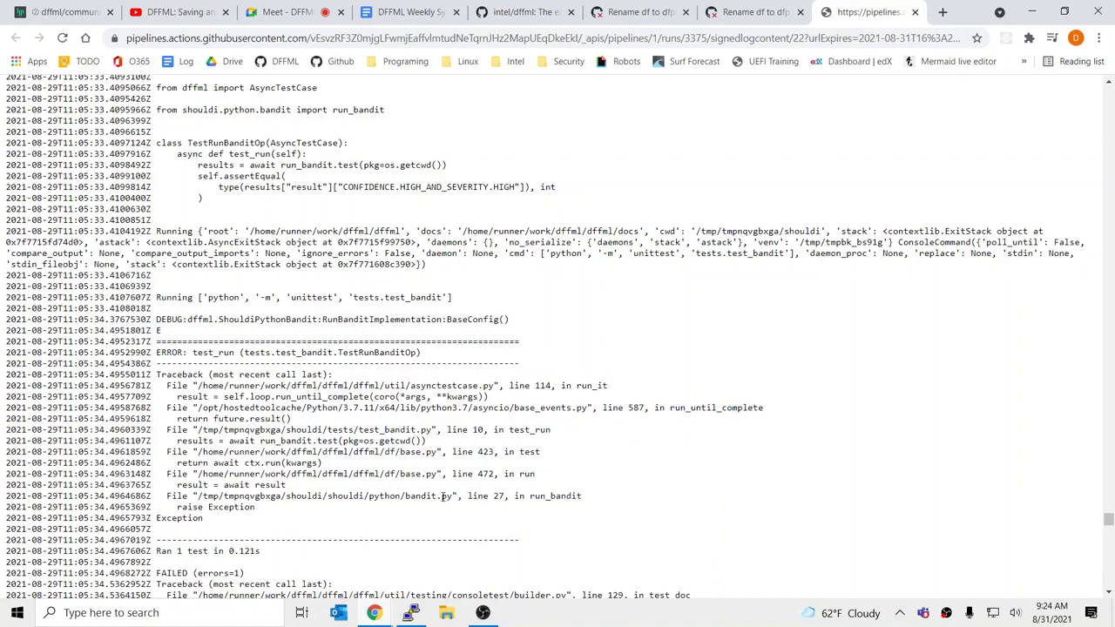
pyautogui.moveTo(451, 497); pyautogui.dragTo(277, 496)
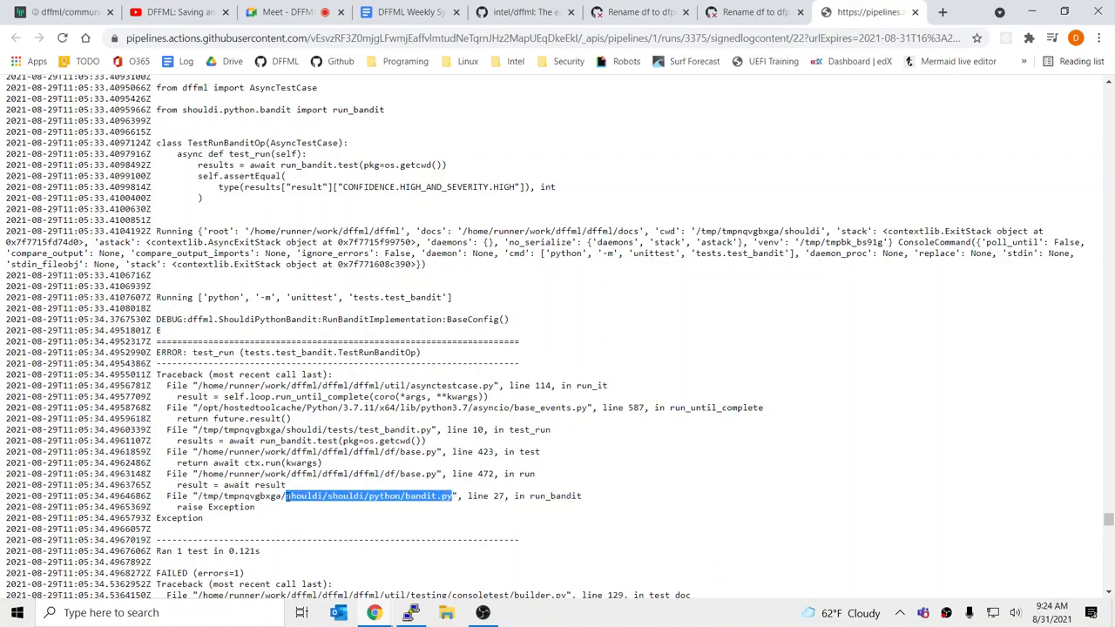
pyautogui.hotkey('alt', 'Tab')
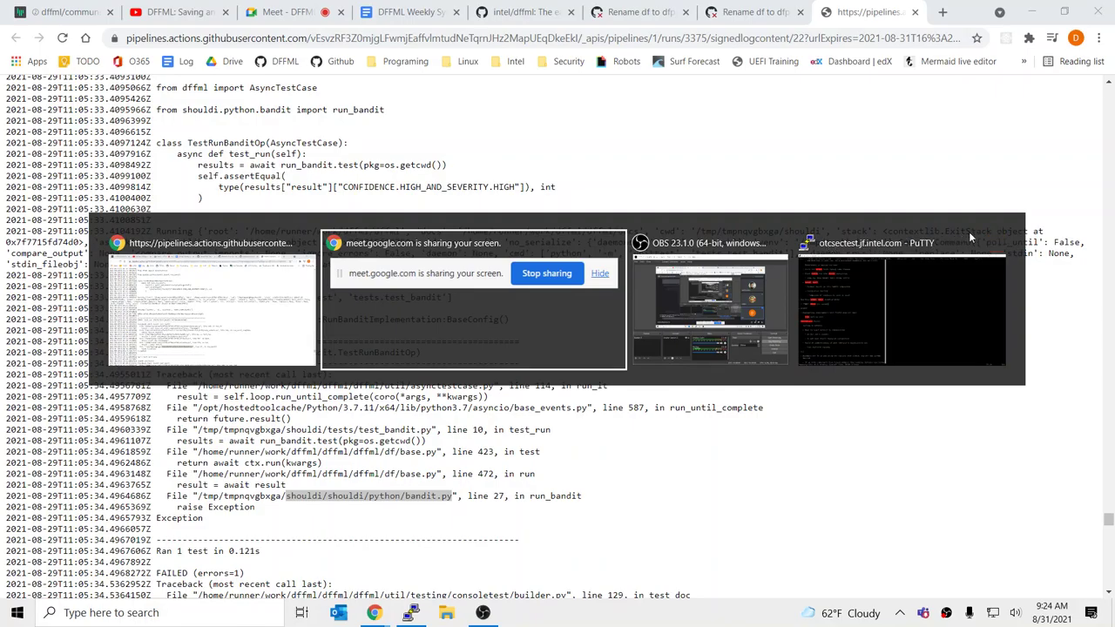
pyautogui.press('Escape')
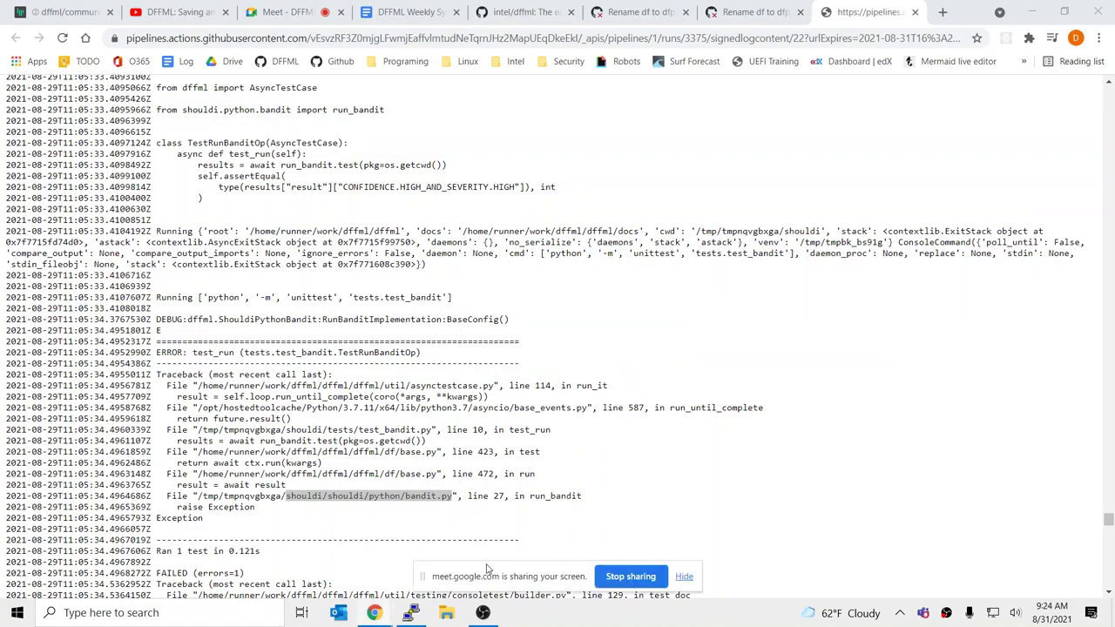
pyautogui.moveTo(412, 610); pyautogui.dragTo(405, 538)
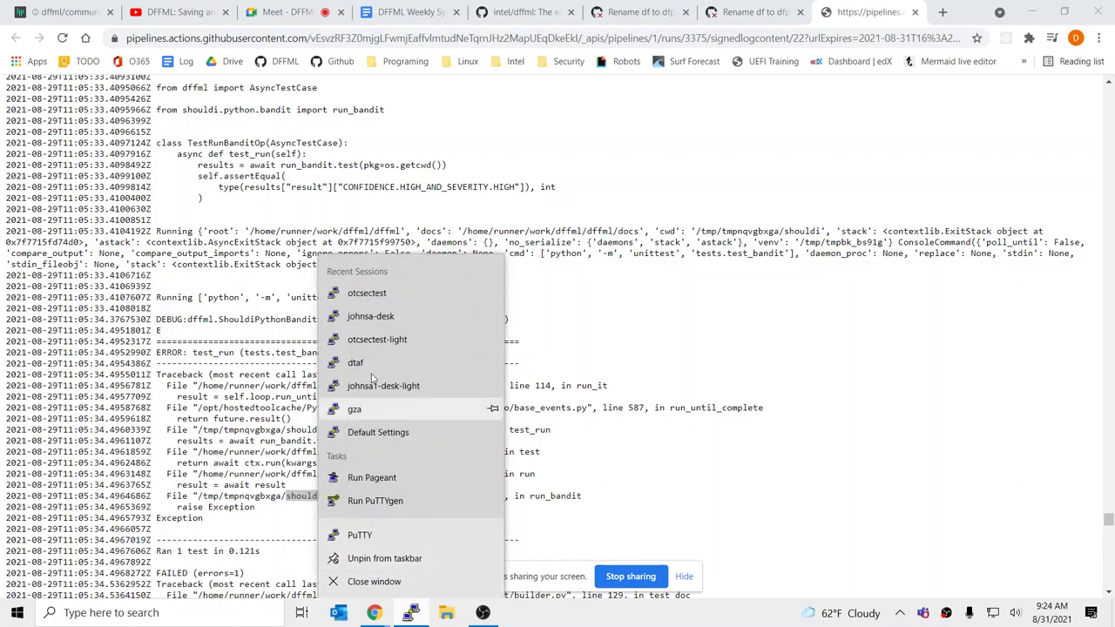
pyautogui.click(444, 293)
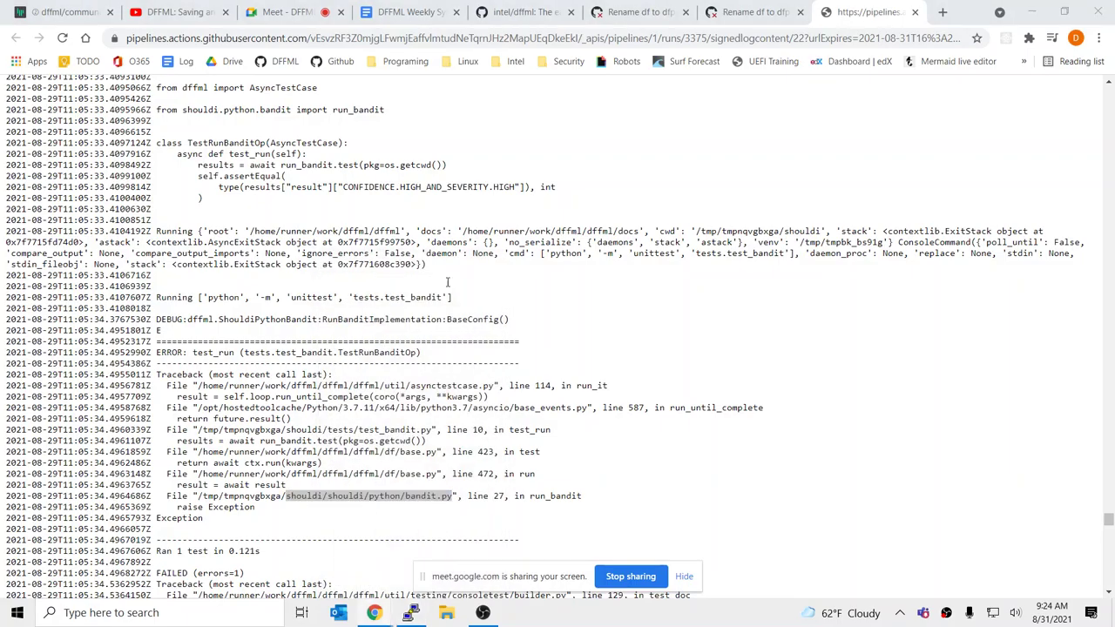
pyautogui.hotkey('ctrl', 'r')
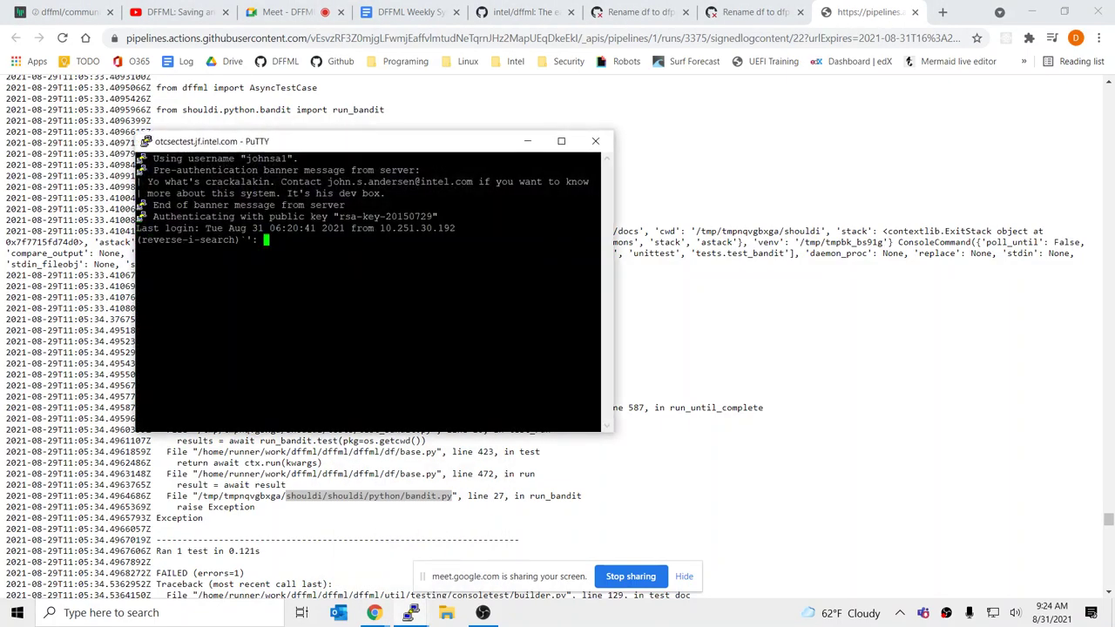
pyautogui.write('-m')
pyautogui.hotkey('ctrl', 'c')
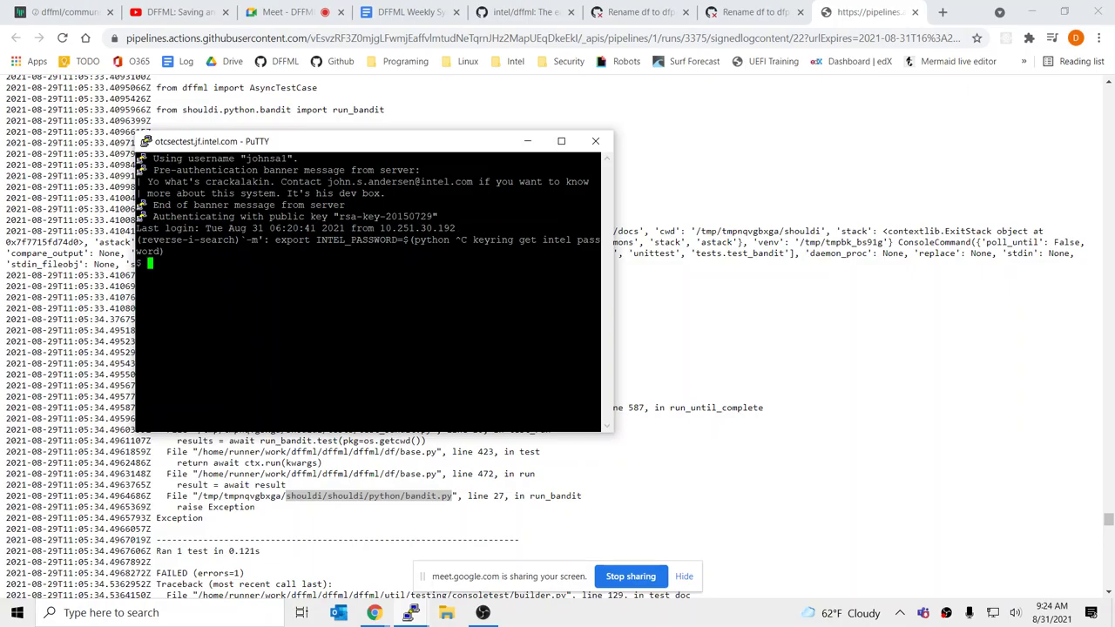
pyautogui.hotkey('ctrl', 'd')
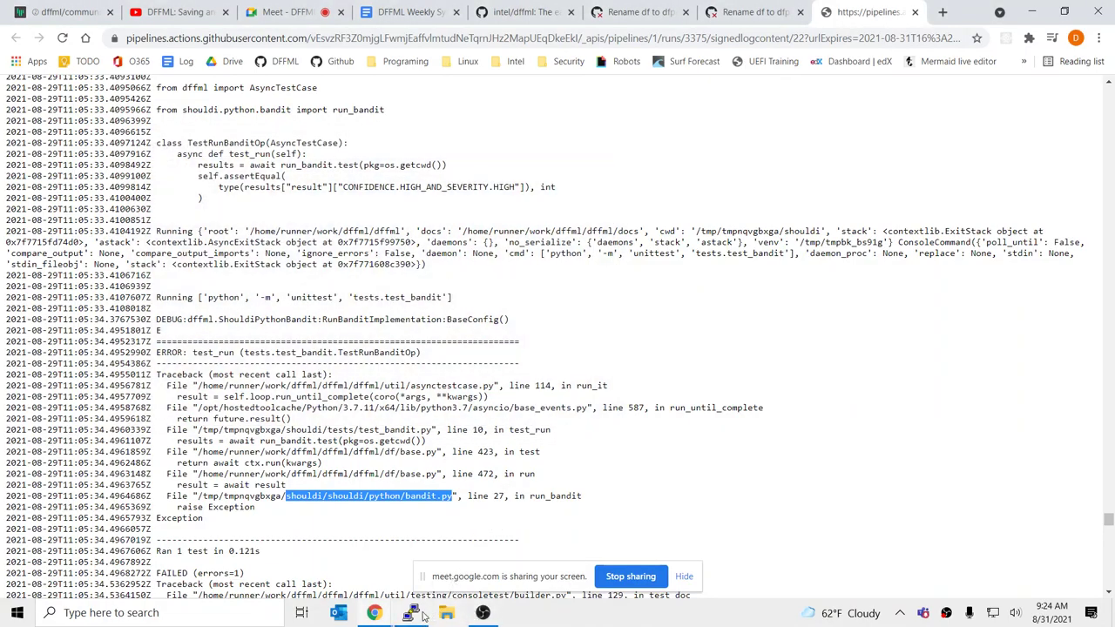
# Step: Close the old PuTTY session, open a new otcsectest session and rerun the asciinema tmux recording command from the shell history
pyautogui.click(421, 615)
pyautogui.click(559, 365)
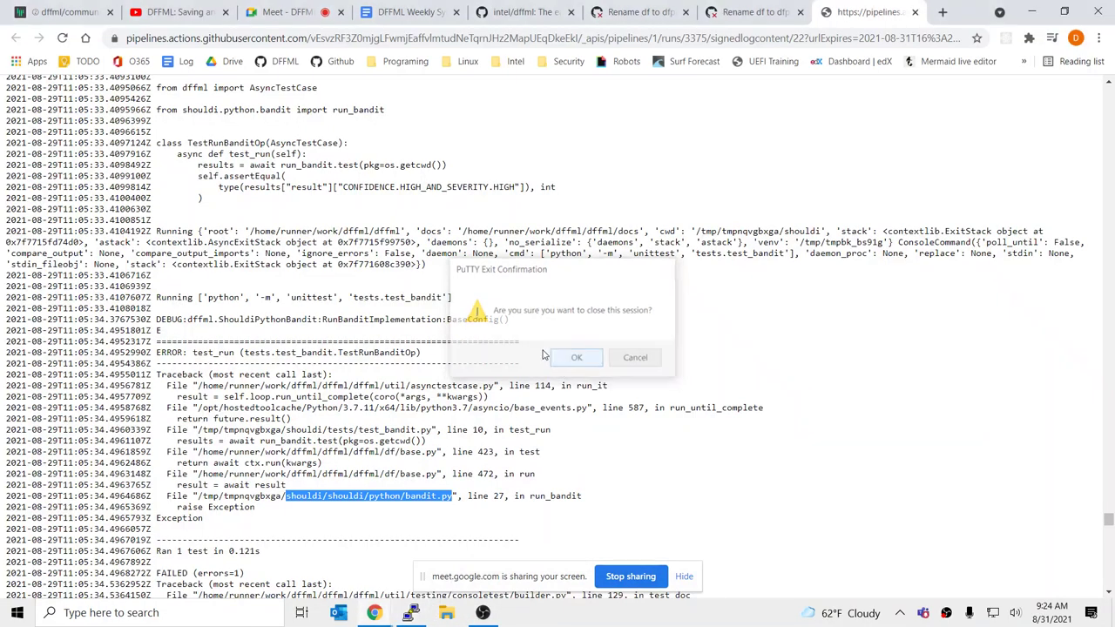
pyautogui.rightClick(415, 617)
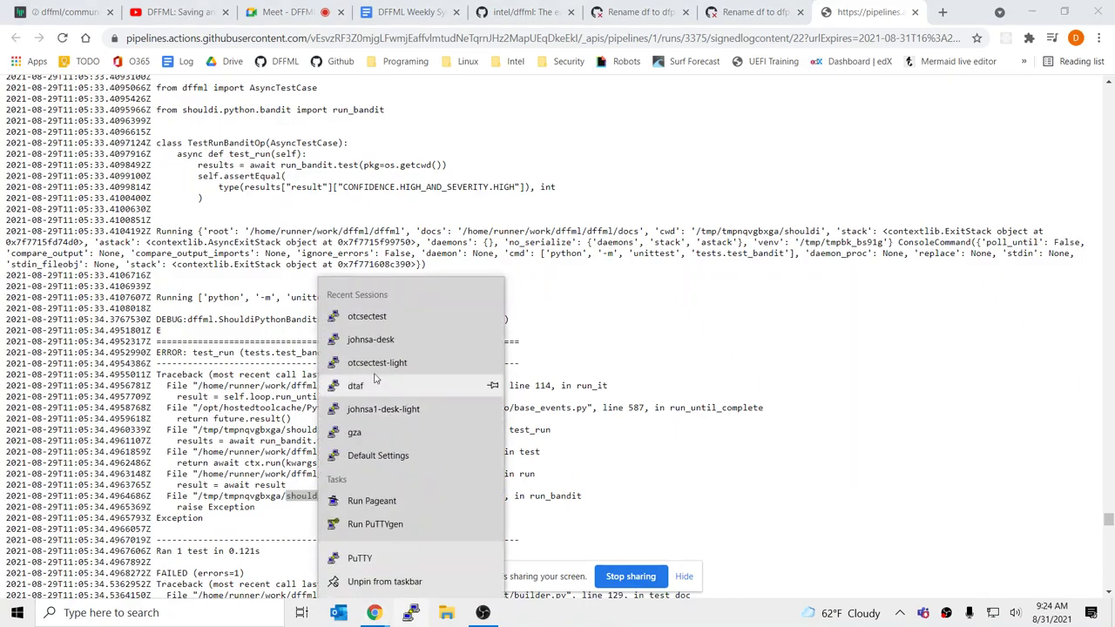
pyautogui.click(370, 317)
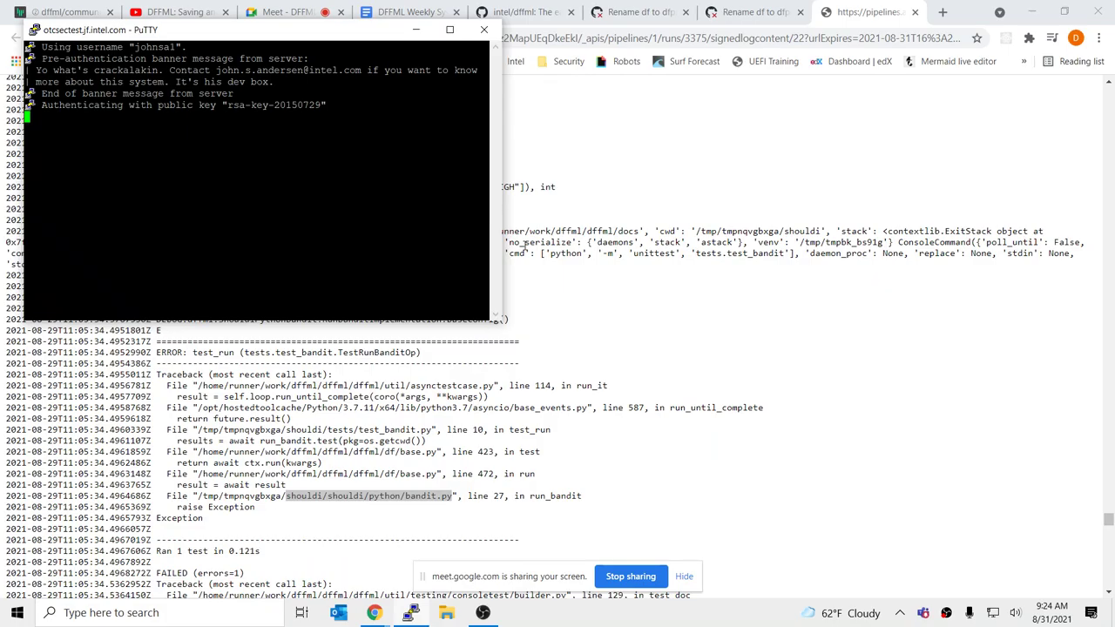
pyautogui.hotkey('ctrl', 'r')
pyautogui.write('-m')
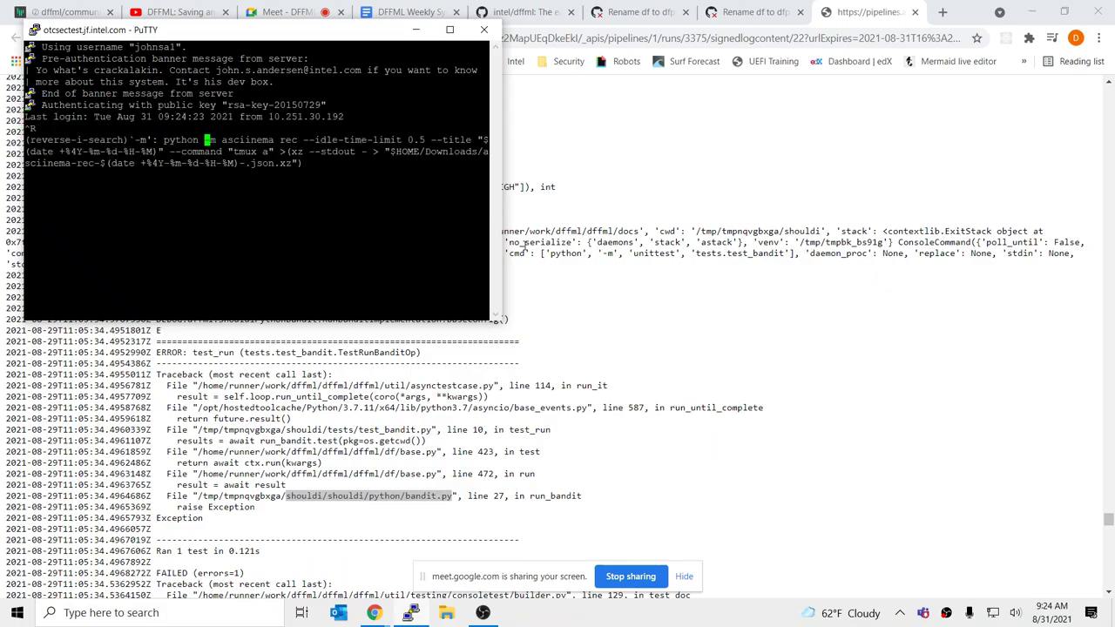
pyautogui.press('Return')
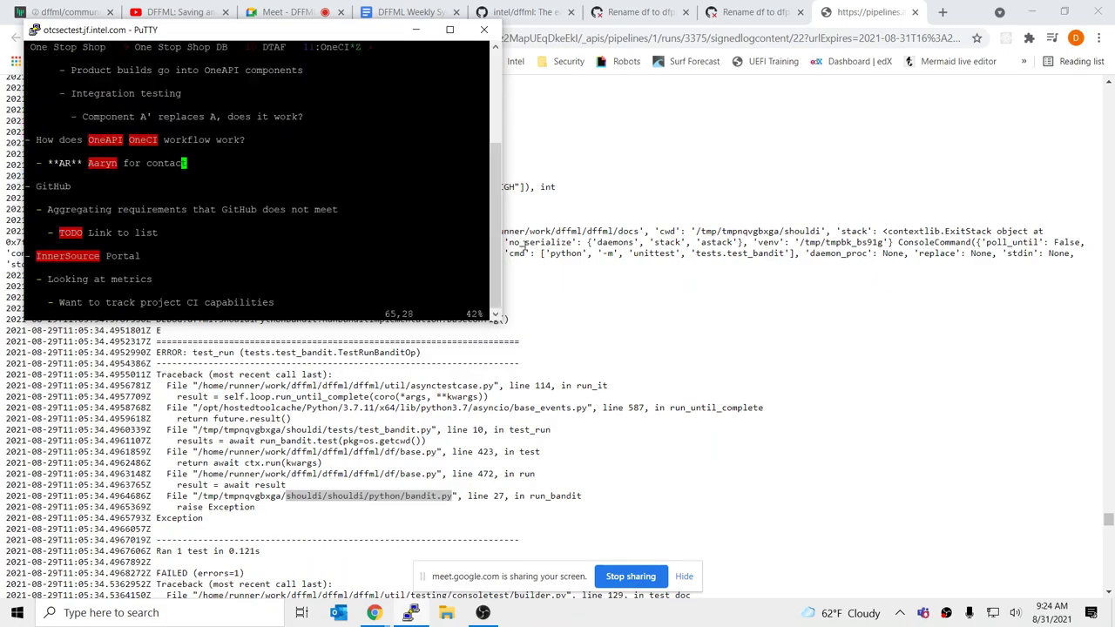
# Step: Switch tmux to the DFFML window and show the PuTTY terminal in full screen
pyautogui.hotkey('ctrl', 'b')
pyautogui.press('0')
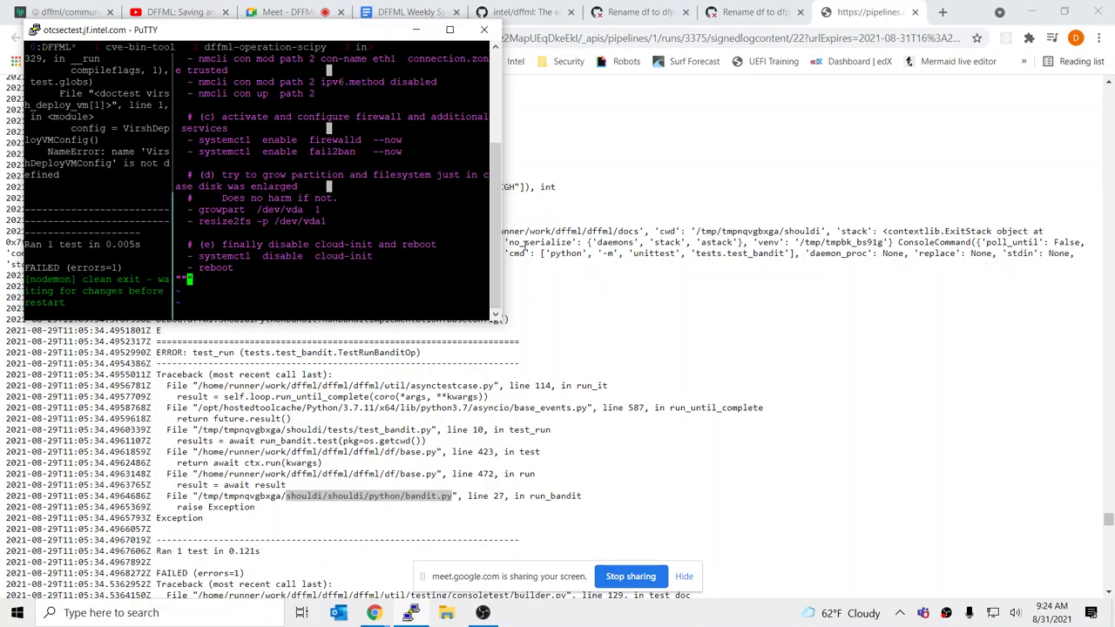
pyautogui.keyDown('ctrl'); pyautogui.rightClick(389, 260); pyautogui.keyUp('ctrl')
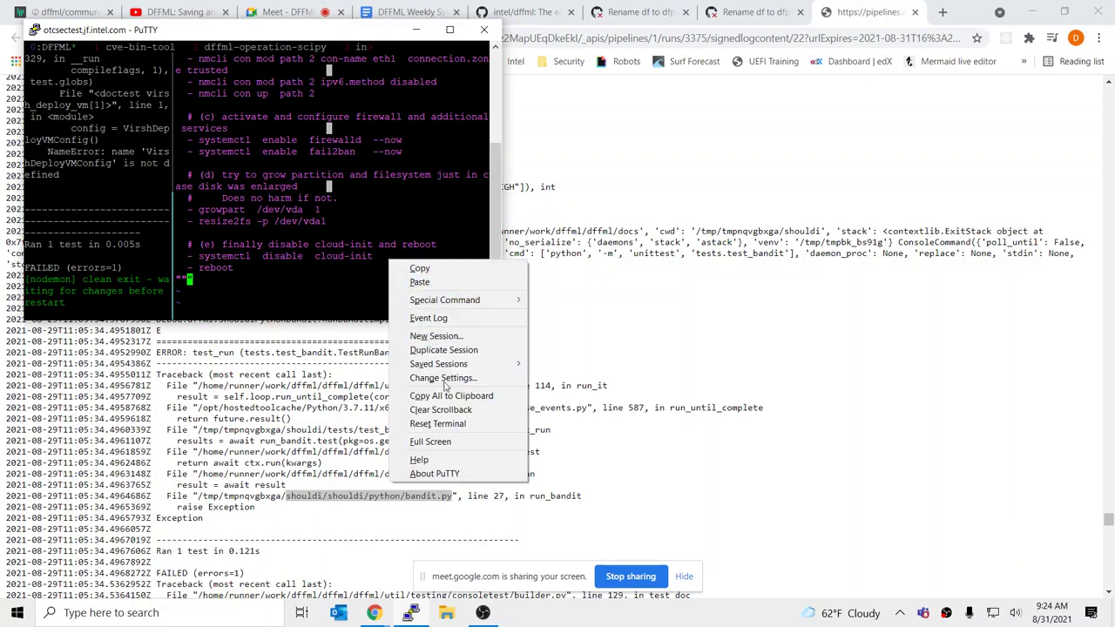
pyautogui.click(435, 442)
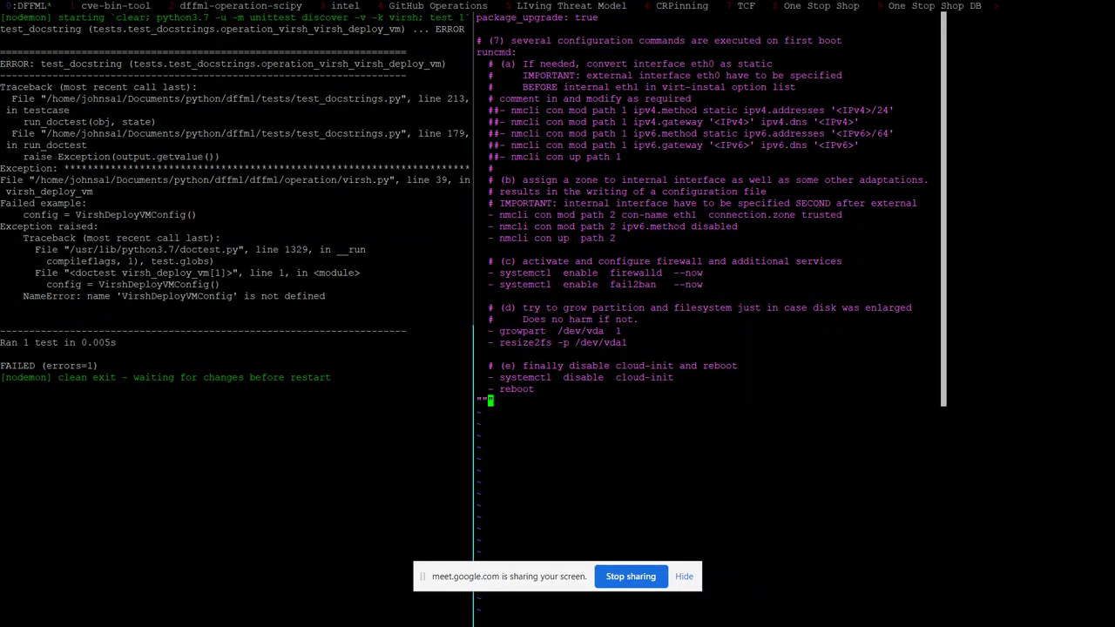
# Step: Save and close the file open in vim, and stop and clear the nodemon test run in the other pane
pyautogui.write(':wq')
pyautogui.press('Return')
pyautogui.hotkey('ctrl', 'c')
pyautogui.hotkey('ctrl', 'l')
# Step: Try to open shouldi/shouldi/python/bandit.py in vim from the dffml repository root using the copied path
pyautogui.click(942, 17)
pyautogui.write('vim dffml/operation/^C')
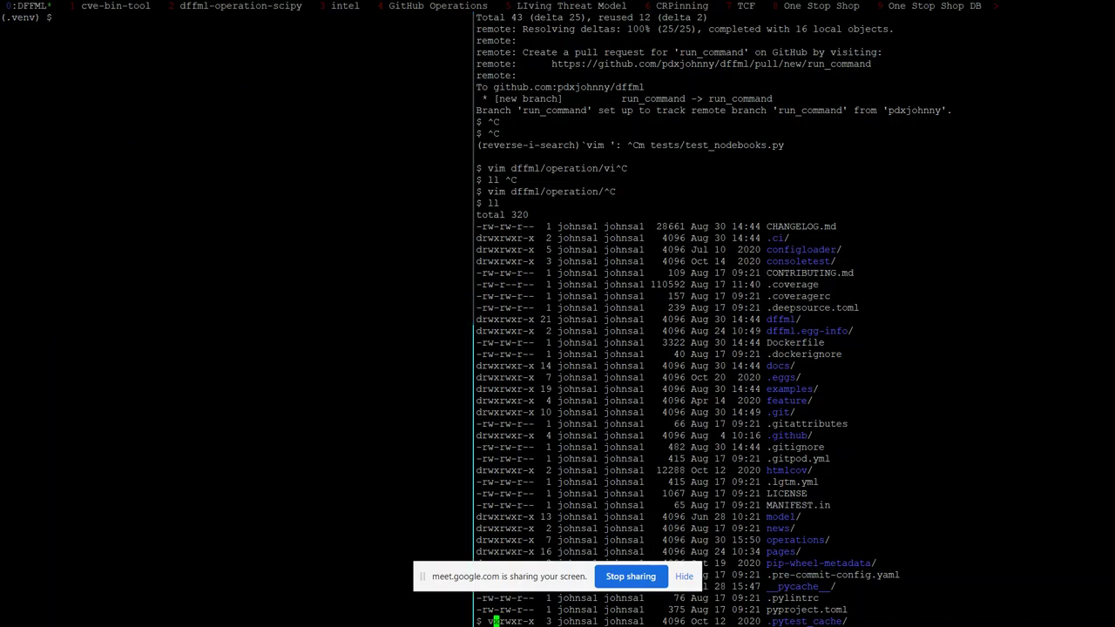
pyautogui.press('Return')
pyautogui.rightClick(942, 18)
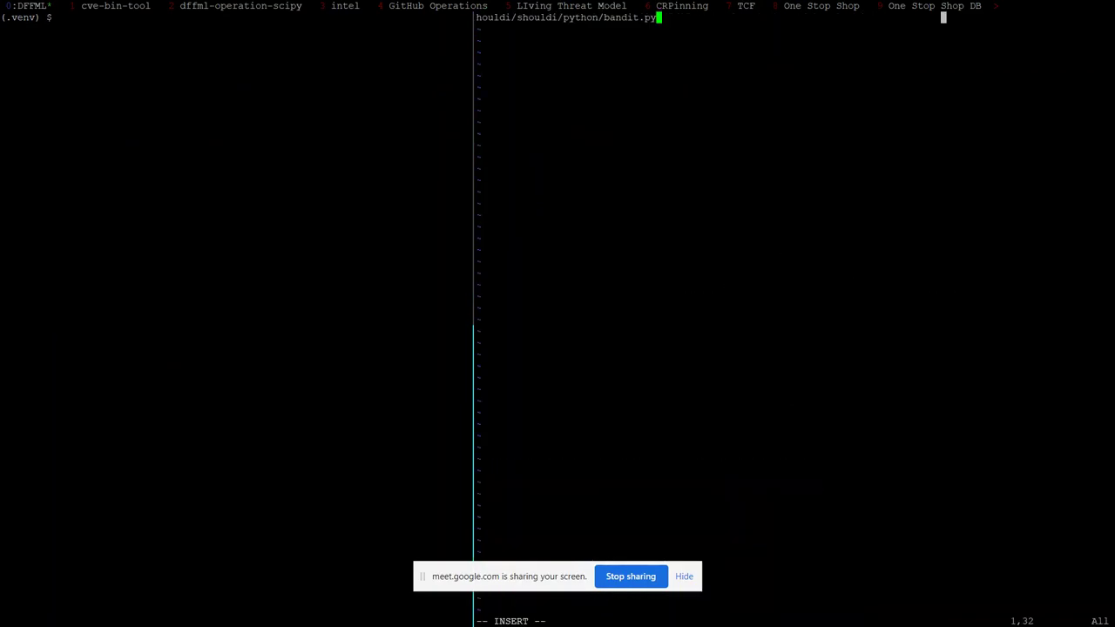
pyautogui.press('Escape')
pyautogui.hotkey('shift', 'i')
pyautogui.write('vim s')
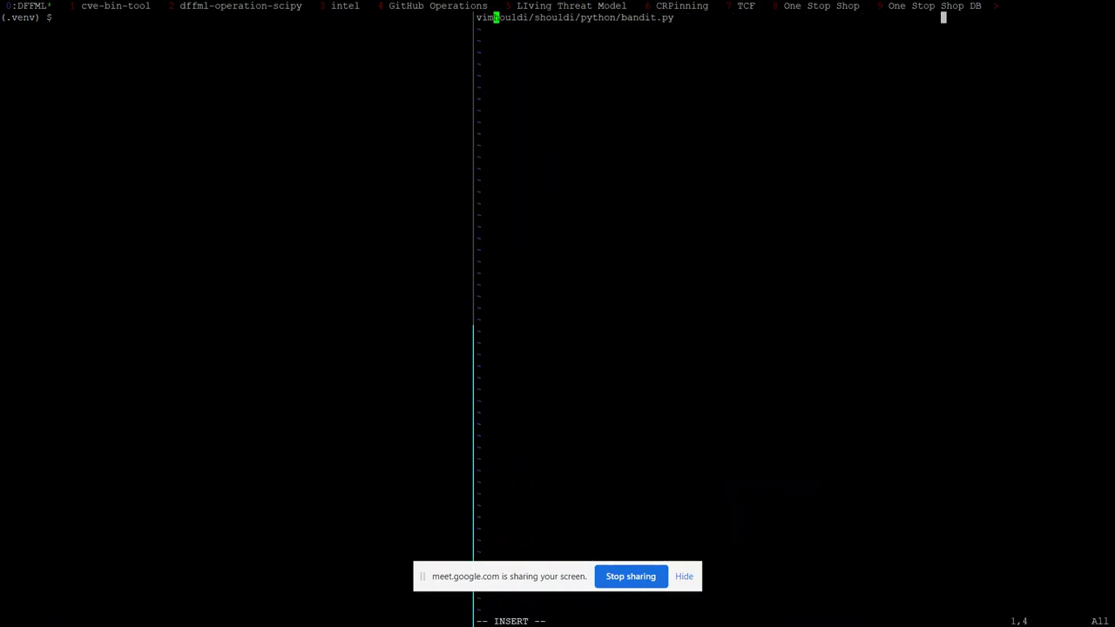
pyautogui.press('Escape')
pyautogui.write(':')
pyautogui.press('Escape')
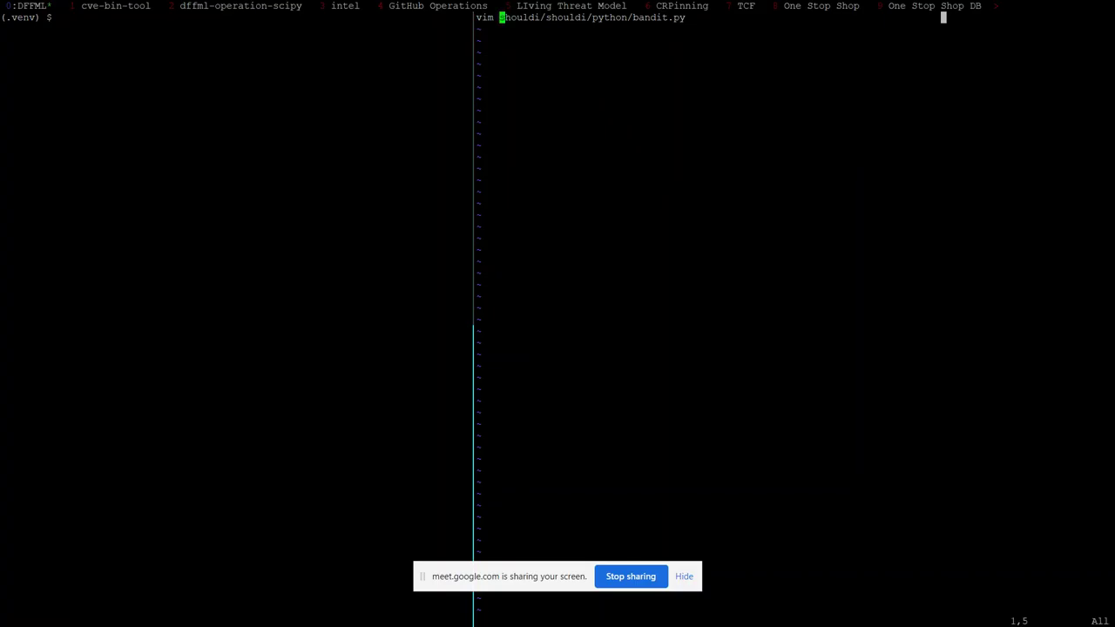
pyautogui.write(':wq')
pyautogui.press('Return')
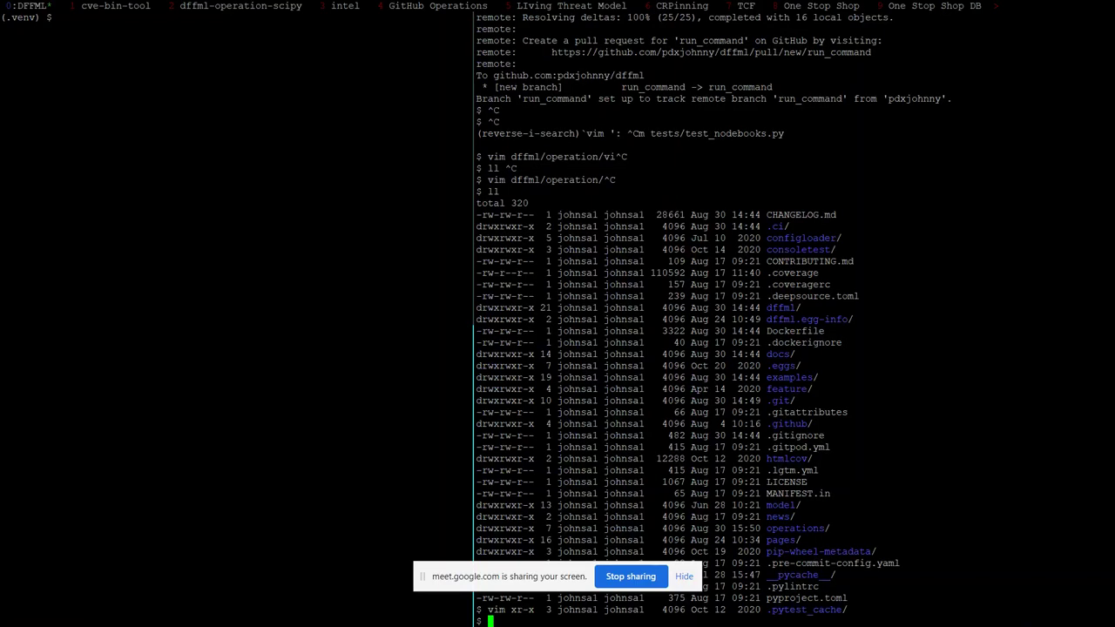
pyautogui.write(':')
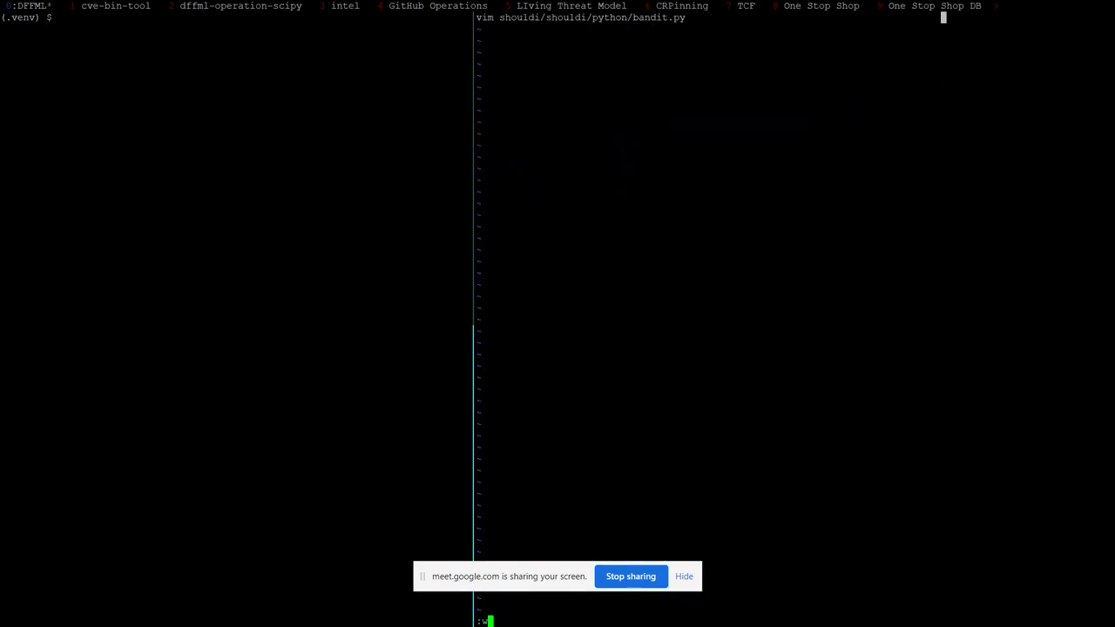
pyautogui.write('wq')
pyautogui.press('Return')
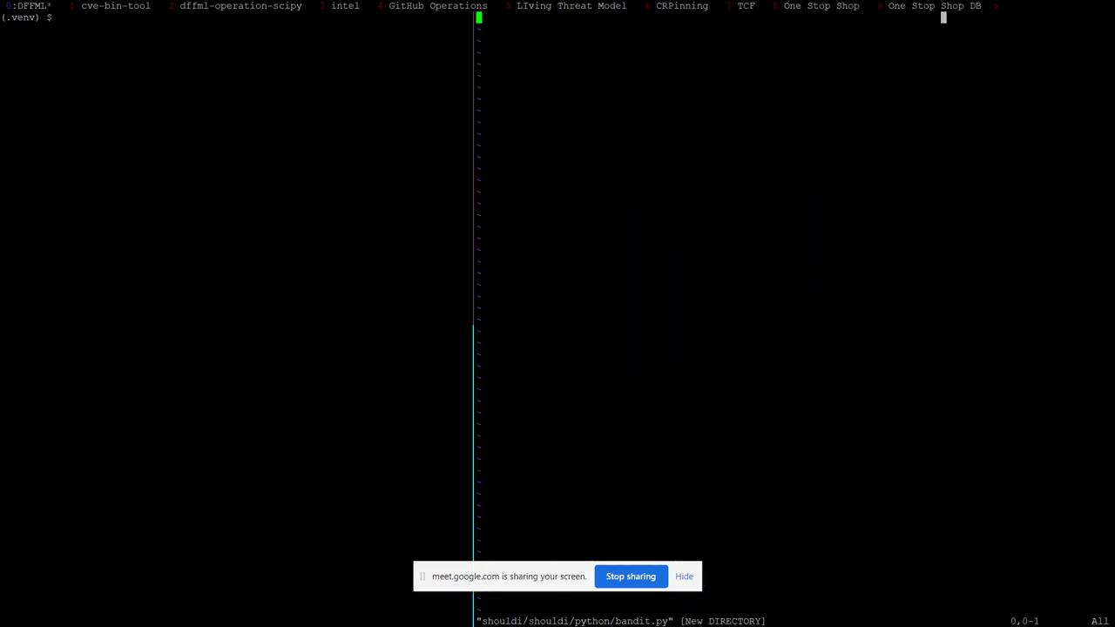
# Step: Quit the empty vim buffer and open examples/shouldi/shouldi/python/bandit.py in vim by correcting the previous command
pyautogui.write(':q')
pyautogui.press('Return')
pyautogui.press('Up')
pyautogui.hotkey('ctrl', 'a')
pyautogui.press('Right')
pyautogui.press('Right')
pyautogui.press('Right')
pyautogui.press('Right')
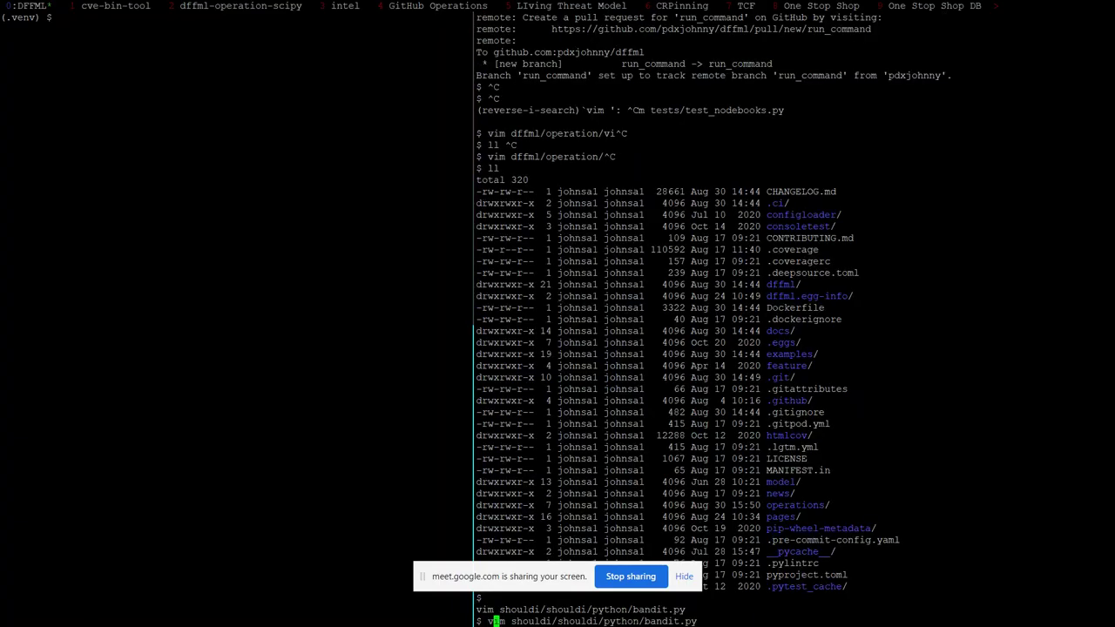
pyautogui.write('examples/')
pyautogui.press('Return')
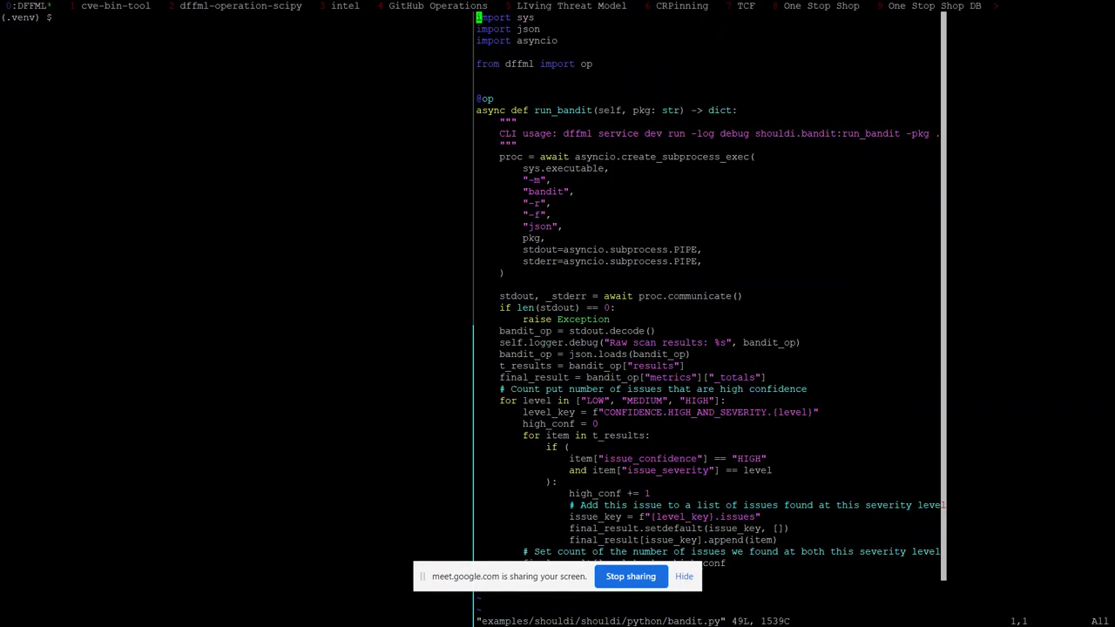
# Step: Read through run_bandit in bandit.py, from the imports to the subprocess call and its empty-stdout exception
pyautogui.press('j')
pyautogui.press('j')
pyautogui.press('j')
pyautogui.press('j')
pyautogui.press('j')
pyautogui.press('j')
pyautogui.press('j')
pyautogui.press('j')
pyautogui.press('j')
pyautogui.press('j')
pyautogui.press('j')
pyautogui.press('j')
pyautogui.press('j')
pyautogui.press('j')
pyautogui.press('j')
pyautogui.press('j')
pyautogui.press('j')
pyautogui.press('j')
pyautogui.press('j')
pyautogui.press('j')
pyautogui.press('j')
pyautogui.click(684, 577)
# Step: Return to the DFFML Weekly Sync Meeting Minutes in the browser and add a top-level Logo bullet under Tuesday August 31th 2021
pyautogui.hotkey('alt', 'Tab')
pyautogui.hotkey('alt', 'Tab')
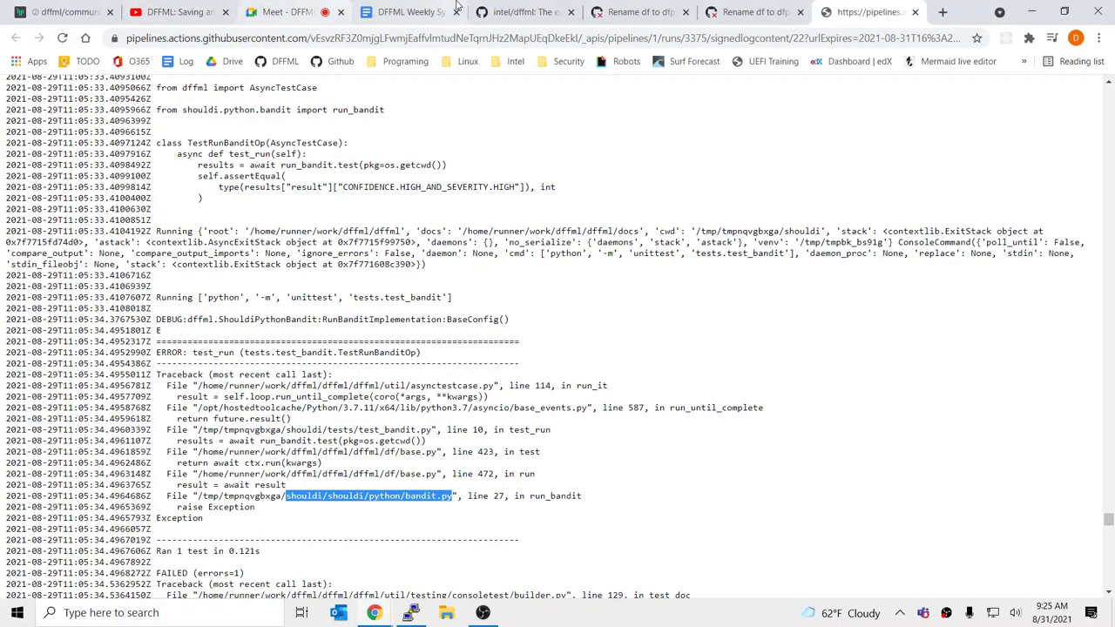
pyautogui.click(408, 12)
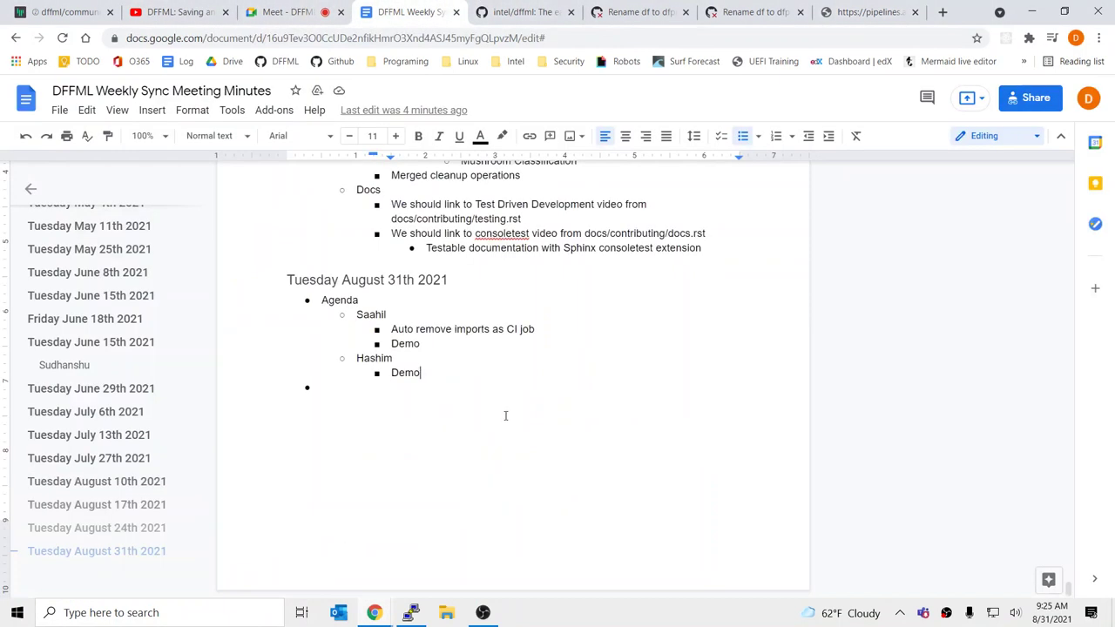
pyautogui.press('Down')
pyautogui.write('Logo')
pyautogui.press('Return')
# Step: Add the sub-bullet "Need a logo" under Logo, followed by an empty bullet nested one level deeper
pyautogui.press('Tab')
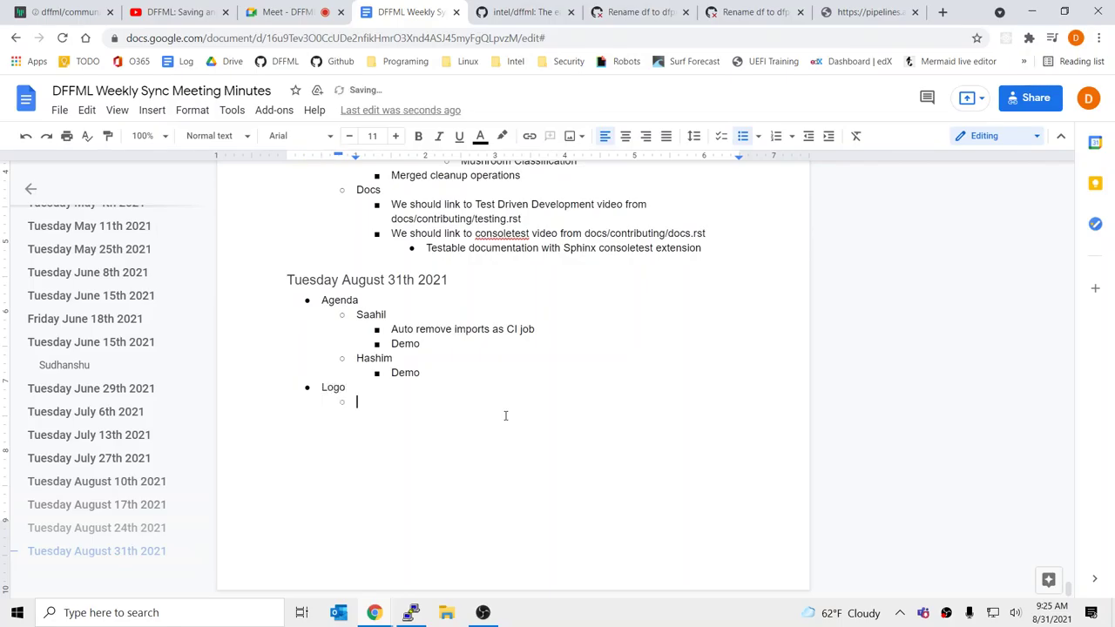
pyautogui.write('Need a logo')
pyautogui.press('Return')
pyautogui.click(497, 377)
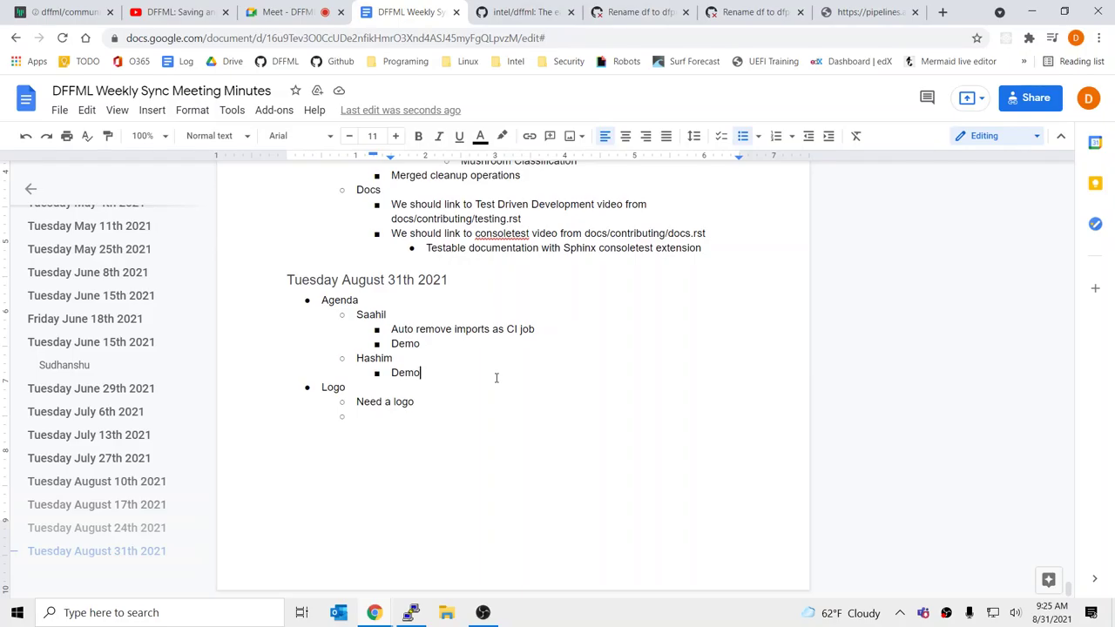
pyautogui.click(459, 439)
pyautogui.press('Tab')
pyautogui.hotkey('alt', 'Tab')
pyautogui.hotkey('alt', 'Tab')
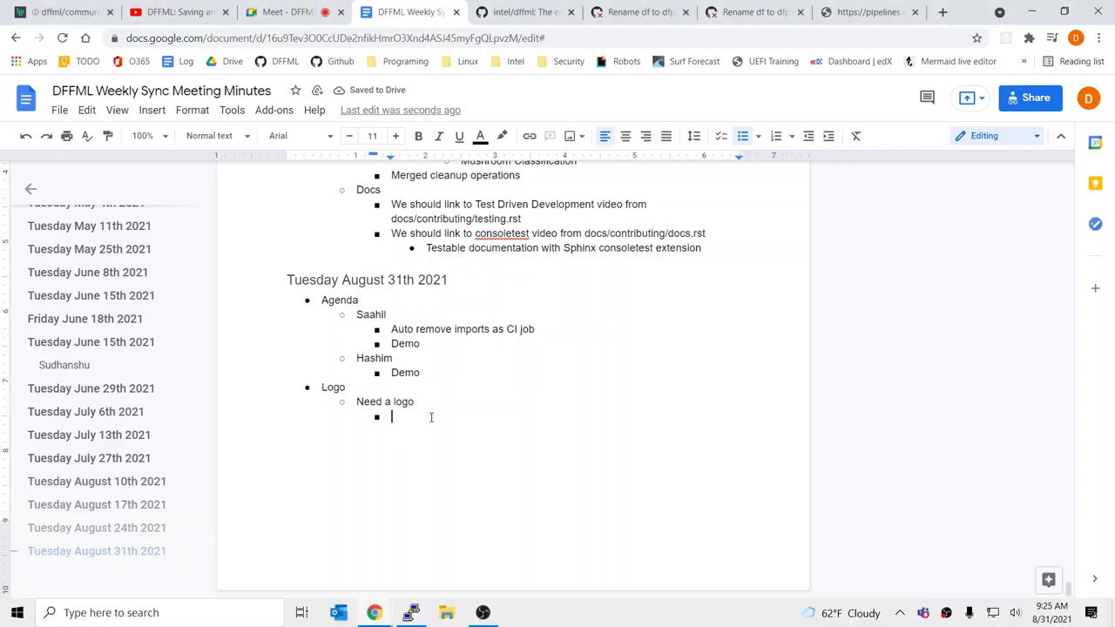
# Step: Open the intel/dffml issue list in a new tab and search its open issues for "logo"
pyautogui.click(549, 6)
pyautogui.middleClick(156, 185)
pyautogui.click(550, 14)
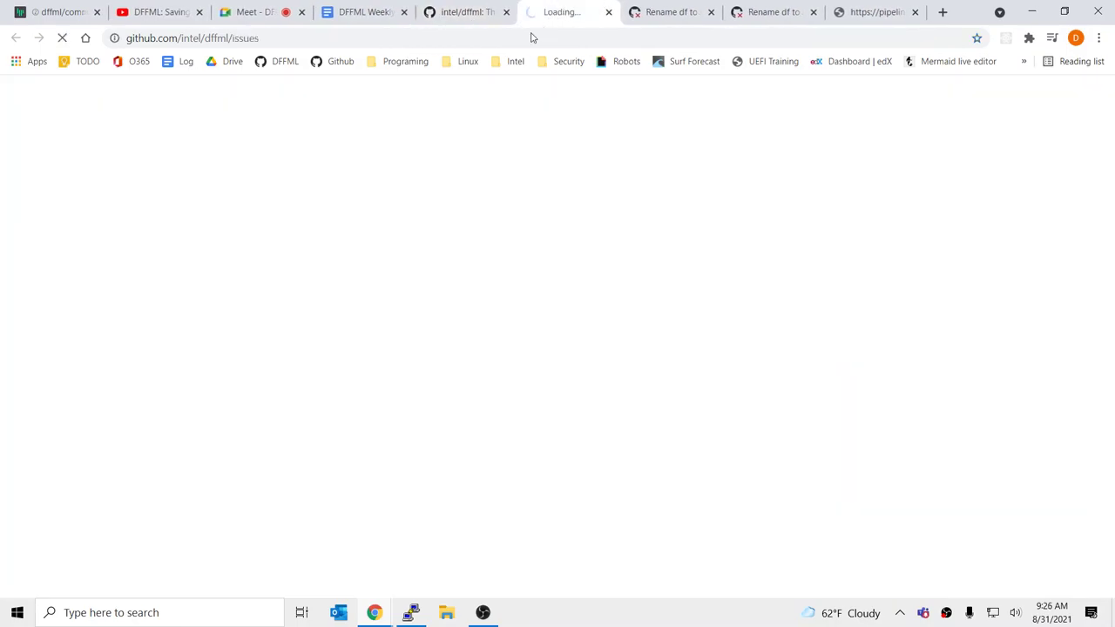
pyautogui.click(304, 358)
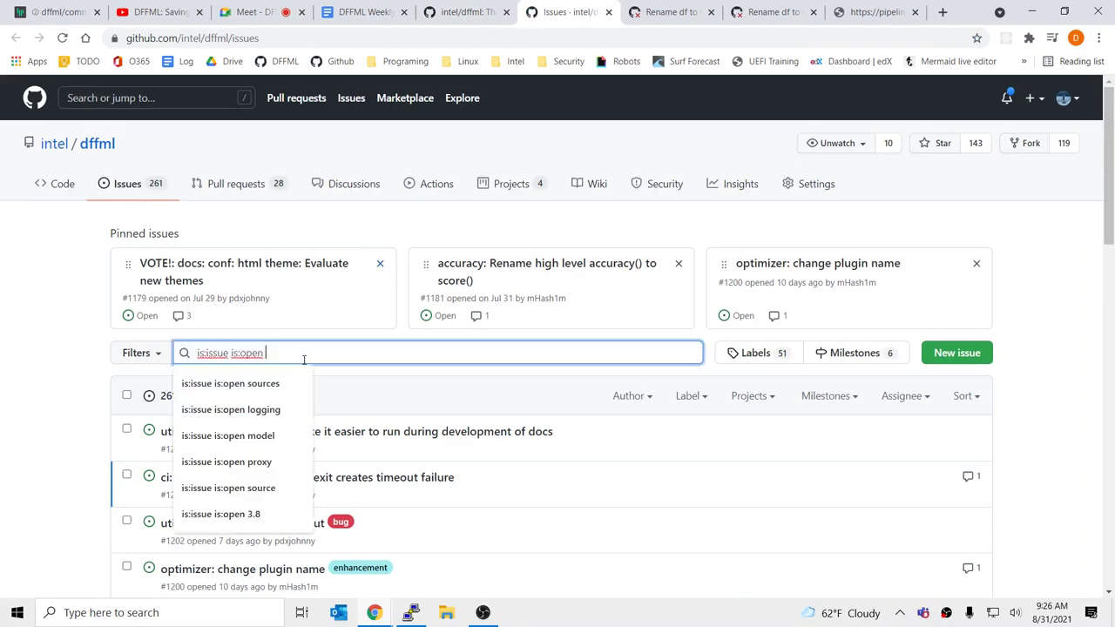
pyautogui.write('lo')
pyautogui.write('go')
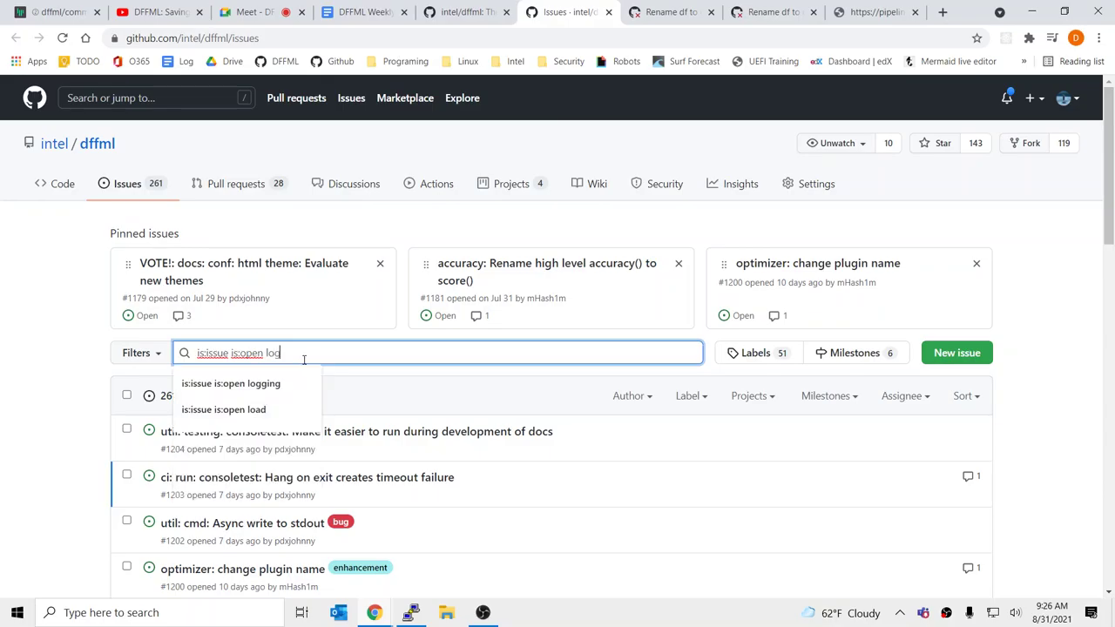
pyautogui.press('Return')
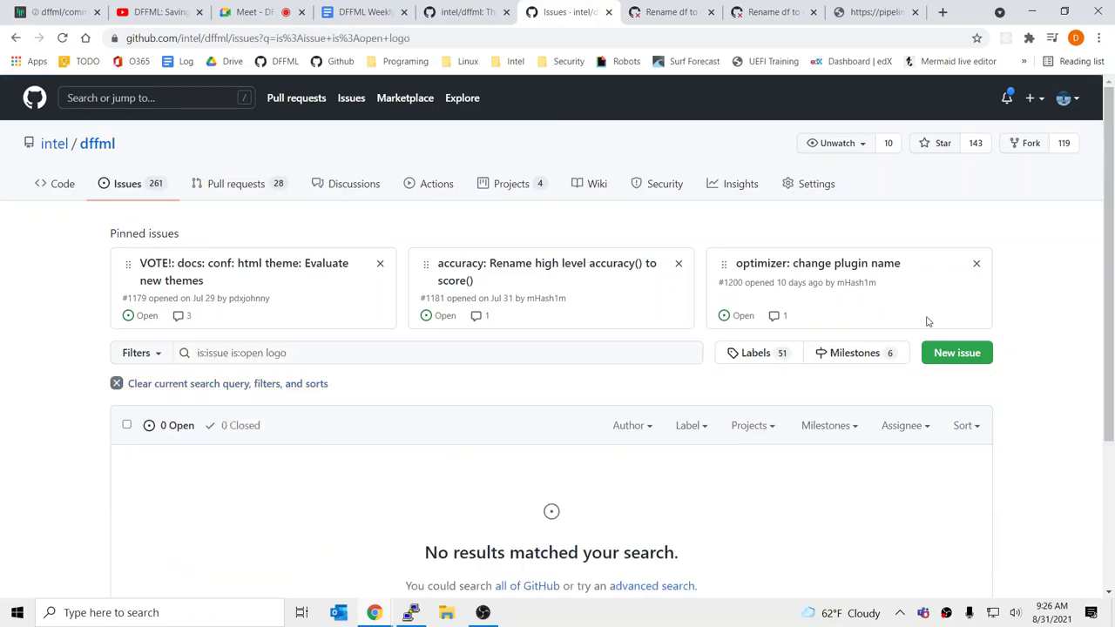
# Step: Start a blank new issue in intel/dffml and title it "community: Logo"
pyautogui.click(954, 353)
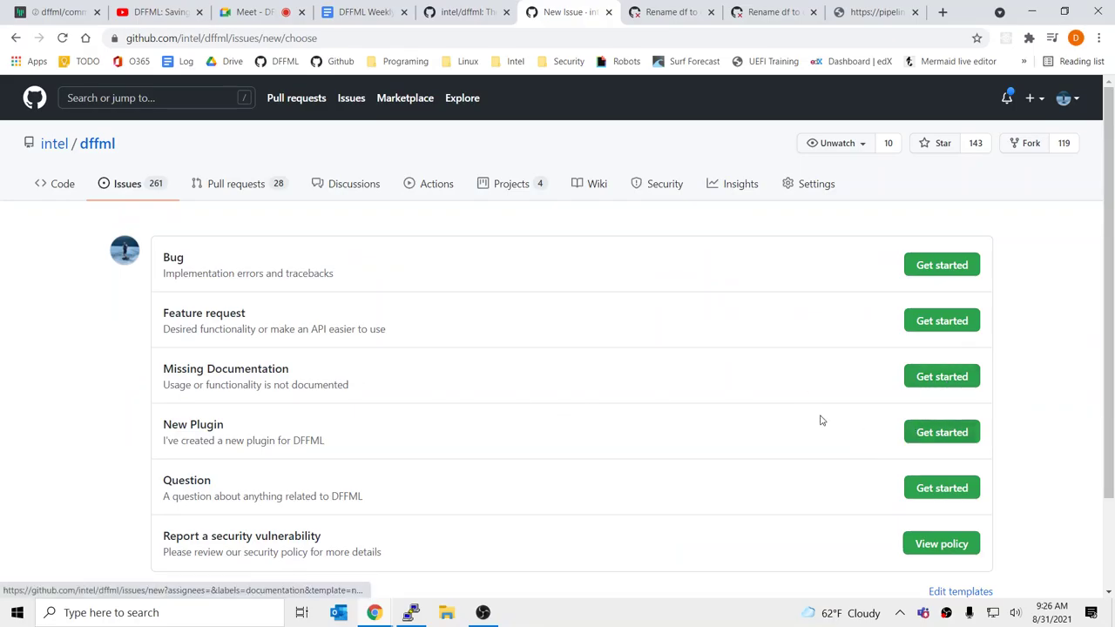
pyautogui.scroll(-3, 784, 420)
pyautogui.click(320, 482)
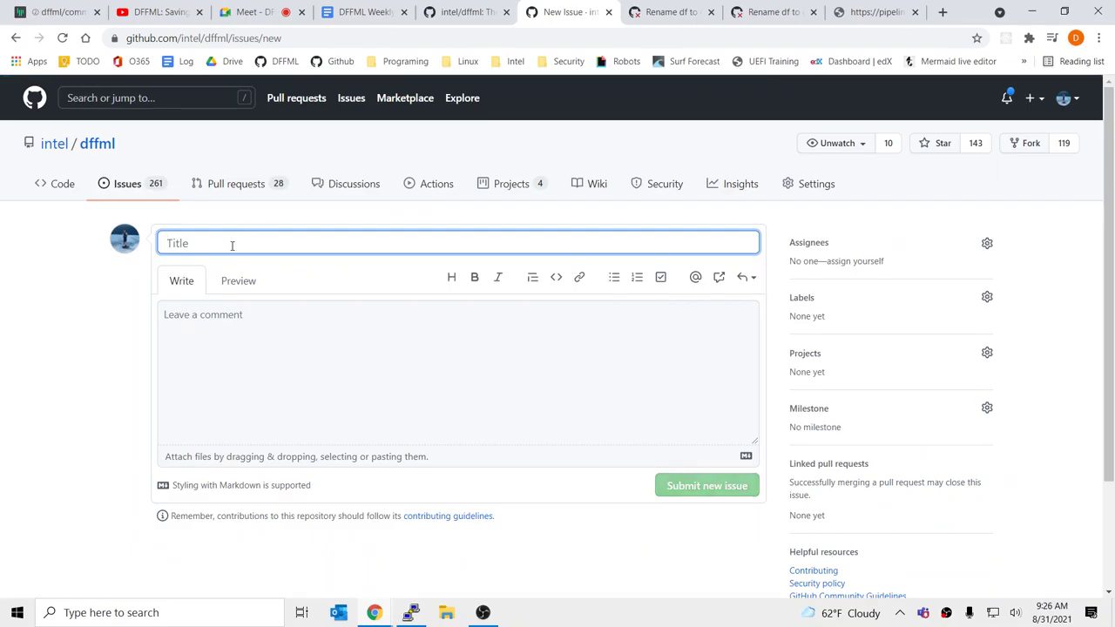
pyautogui.write('bu')
pyautogui.press('BackSpace')
pyautogui.press('BackSpace')
pyautogui.write('oth')
pyautogui.press('BackSpace')
pyautogui.press('BackSpace')
pyautogui.press('BackSpace')
pyautogui.write('communi')
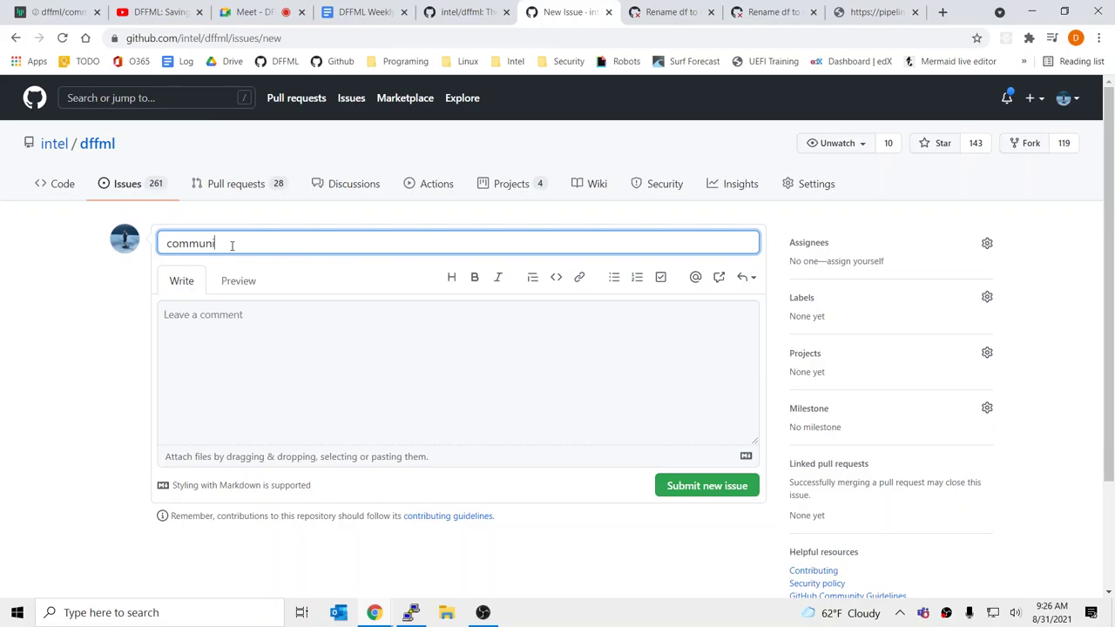
pyautogui.write('ty: ')
pyautogui.write('togo')
pyautogui.click(243, 330)
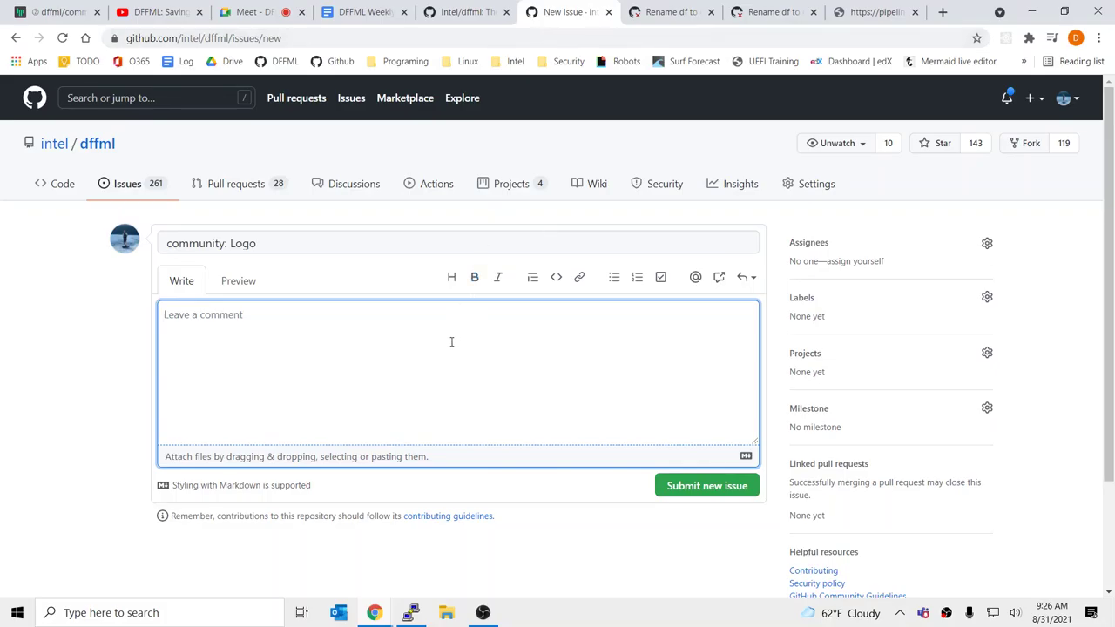
# Step: Apply the labels "community input needed!" and "community" to the new logo issue
pyautogui.click(799, 304)
pyautogui.write('comm')
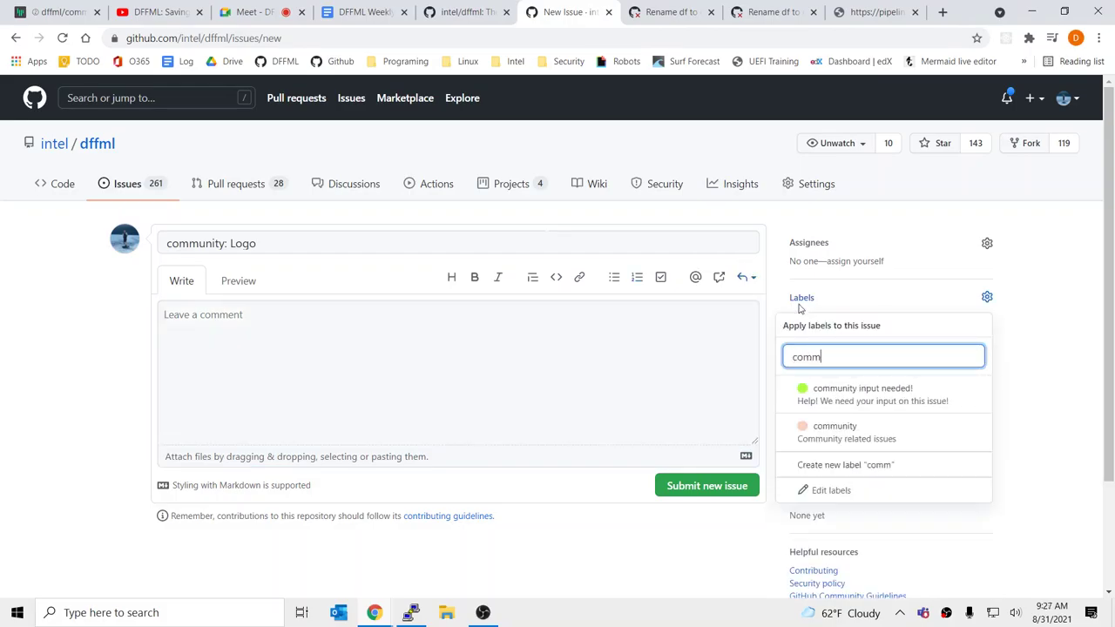
pyautogui.press('Down')
pyautogui.press('Return')
pyautogui.press('Down')
pyautogui.press('Down')
pyautogui.press('Return')
pyautogui.hotkey('ctrl', 'a')
pyautogui.write('=')
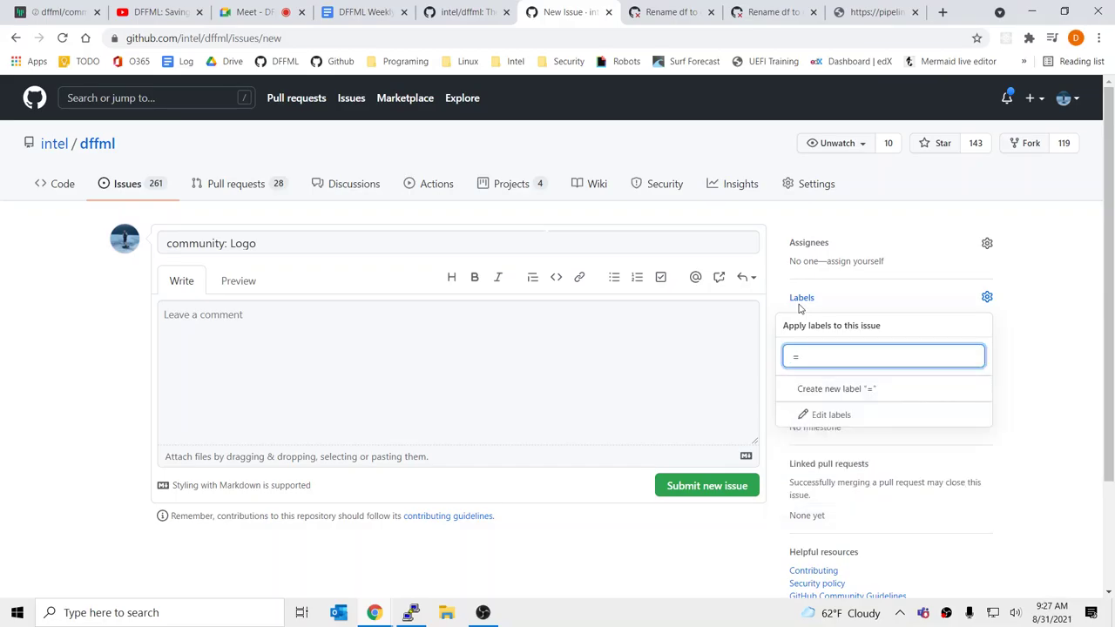
pyautogui.press('BackSpace')
pyautogui.press('Escape')
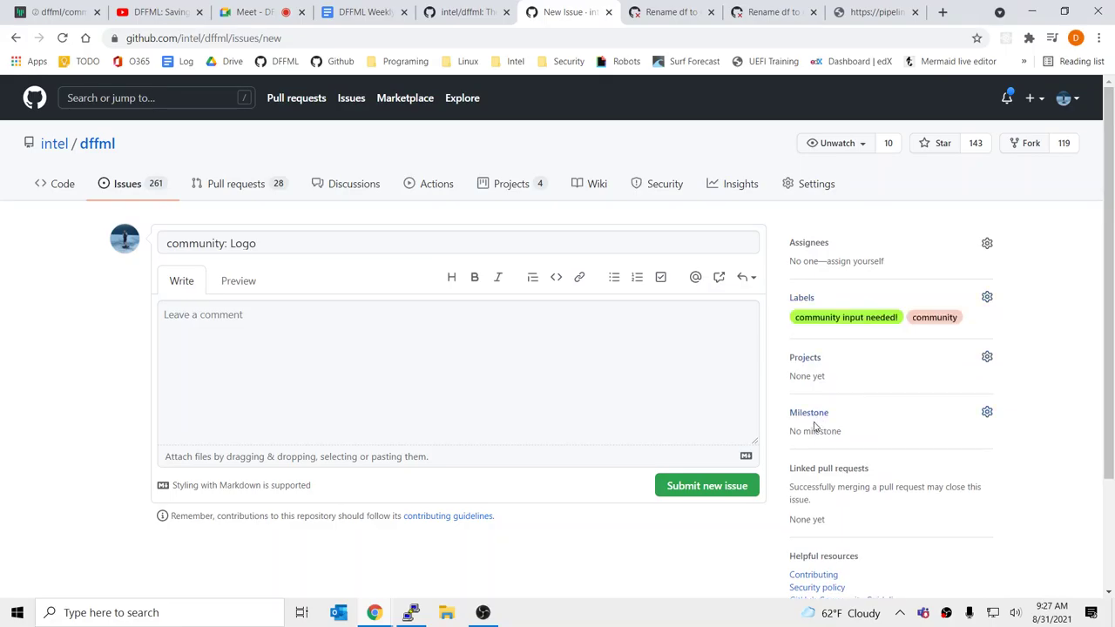
# Step: Write "We need a logo!" as the issue description and submit the issue
pyautogui.click(232, 360)
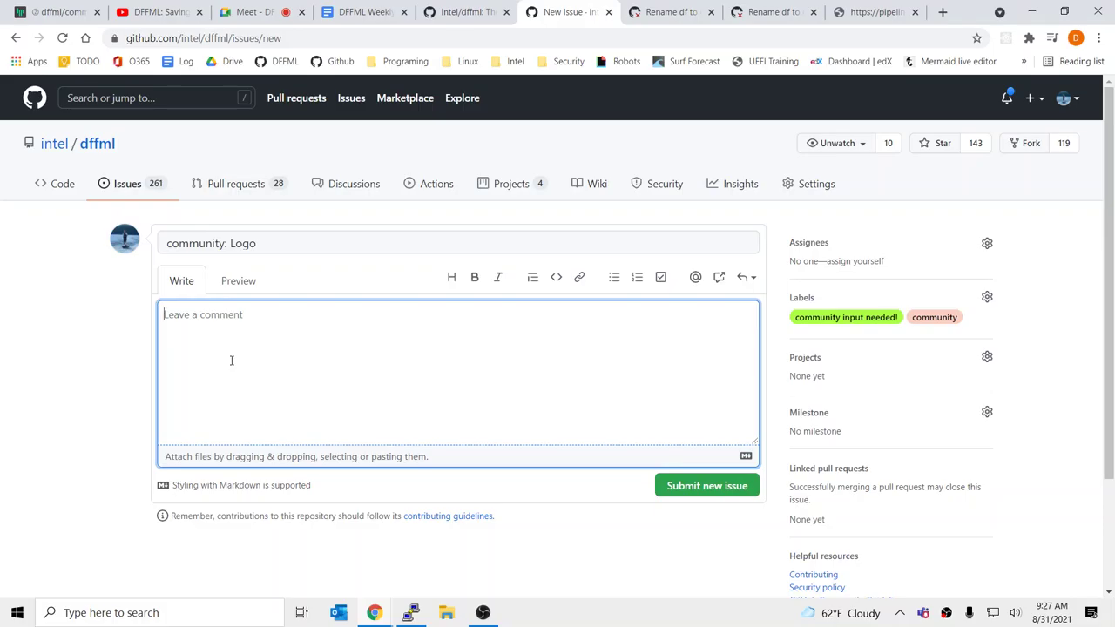
pyautogui.write('We need a logo!')
pyautogui.click(722, 486)
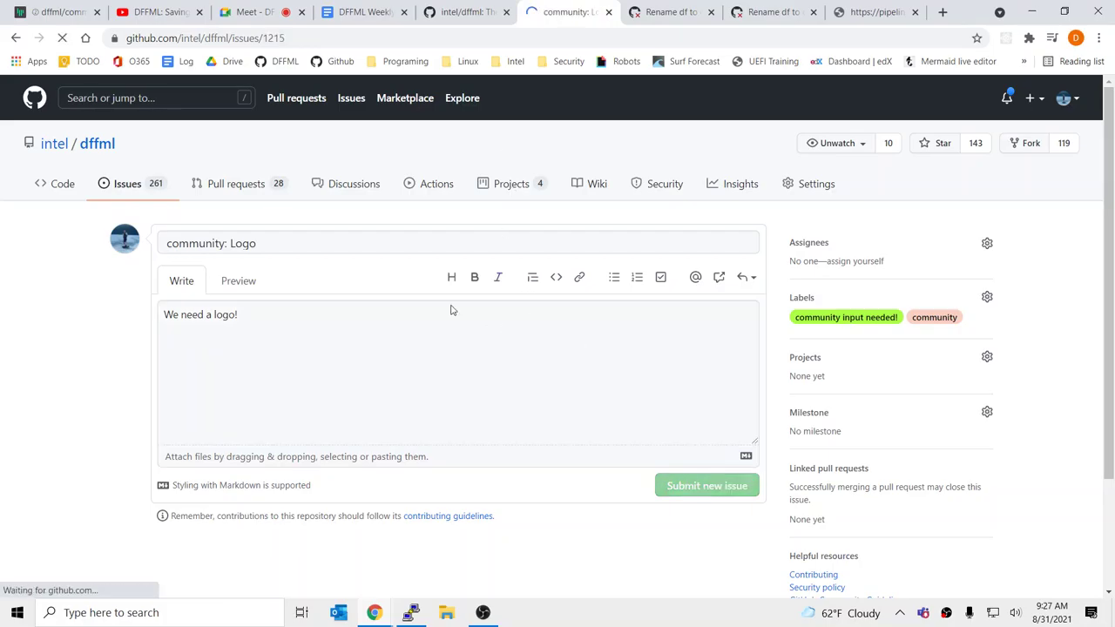
pyautogui.scroll(-2, 637, 370)
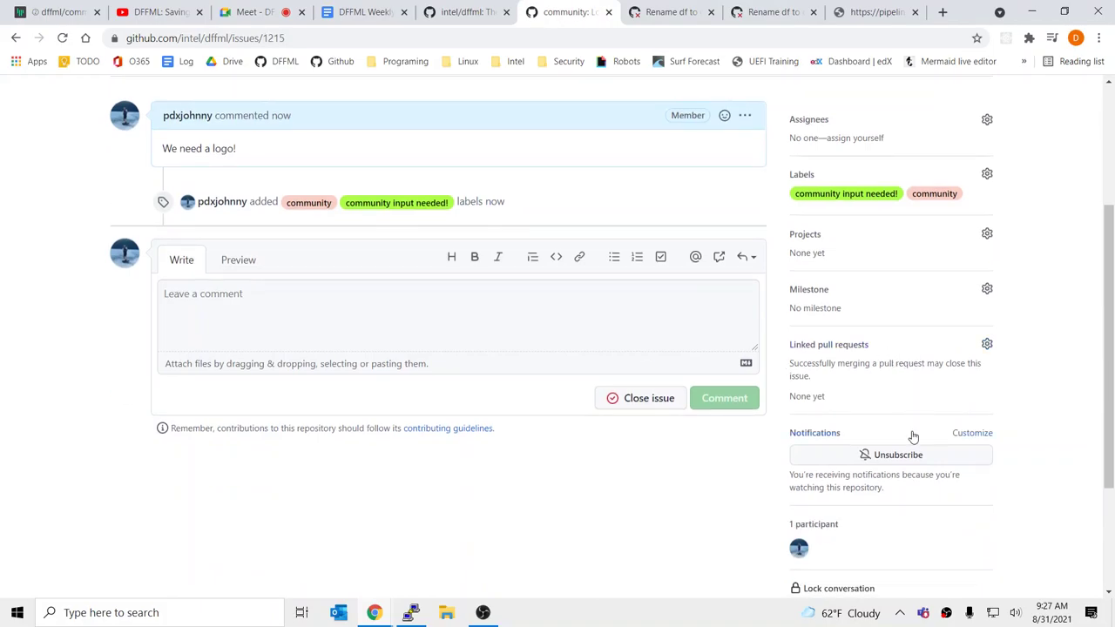
pyautogui.scroll(-3, 911, 436)
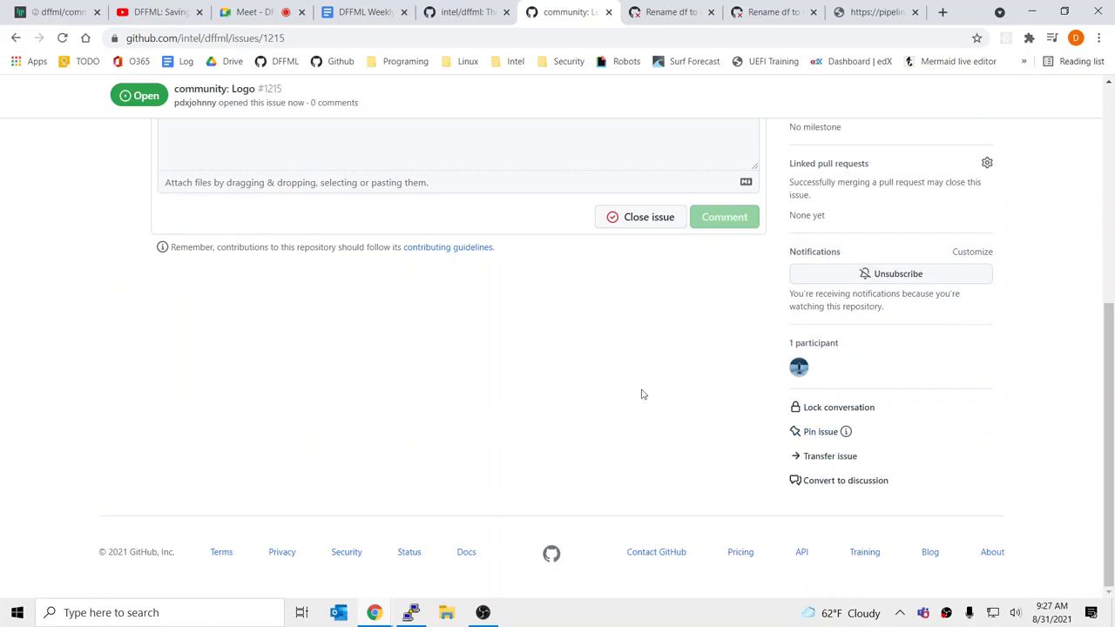
pyautogui.scroll(5, 652, 391)
# Step: Open the repository's issue list in a new tab, and open the pinned VOTE! issue about evaluating new HTML themes in another
pyautogui.keyDown('ctrl'); pyautogui.click(139, 185); pyautogui.keyUp('ctrl')
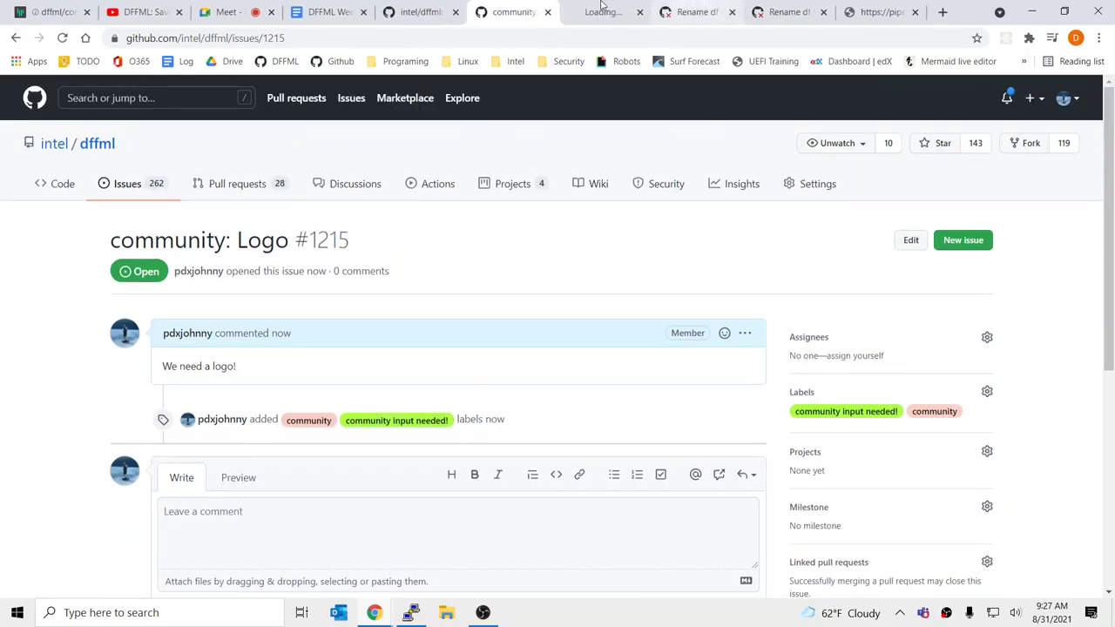
pyautogui.click(603, 12)
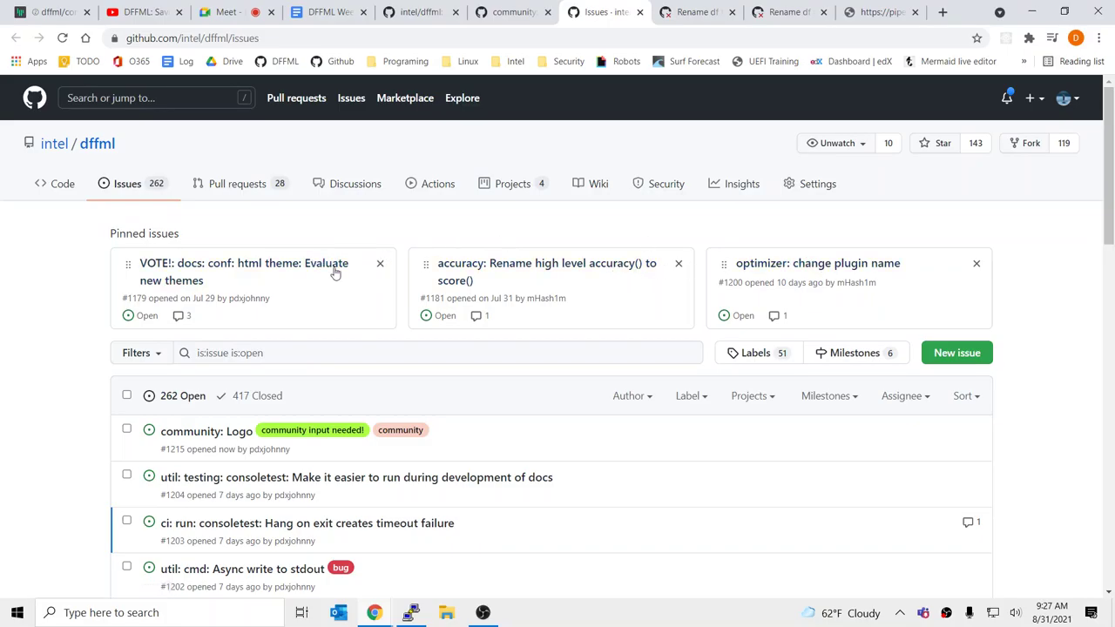
pyautogui.keyDown('ctrl'); pyautogui.click(251, 270); pyautogui.keyUp('ctrl')
pyautogui.click(629, 12)
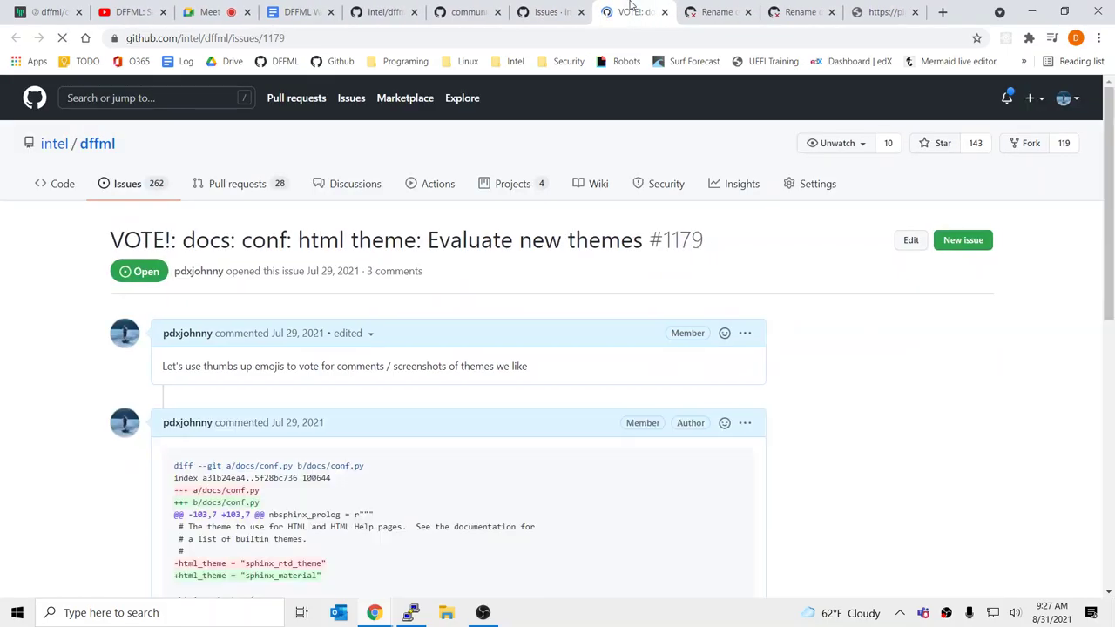
# Step: Read through the theme voting issue, comparing the sphinx_material diff and screenshot with the suggested testbook theme and its votes
pyautogui.scroll(-3, 562, 337)
pyautogui.scroll(-15, 562, 338)
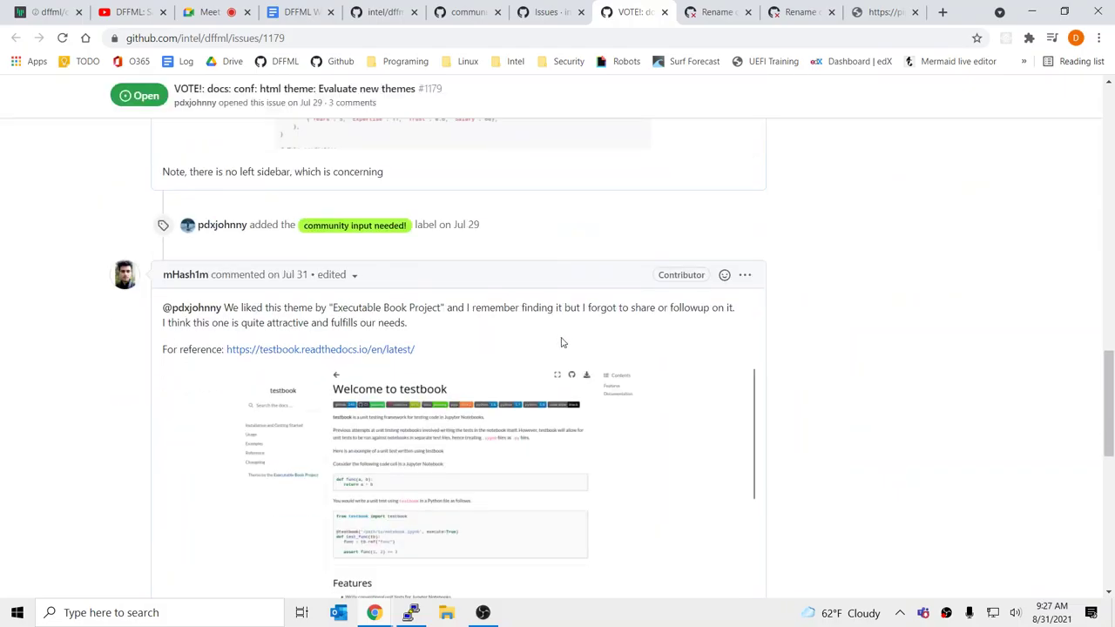
pyautogui.scroll(8, 562, 337)
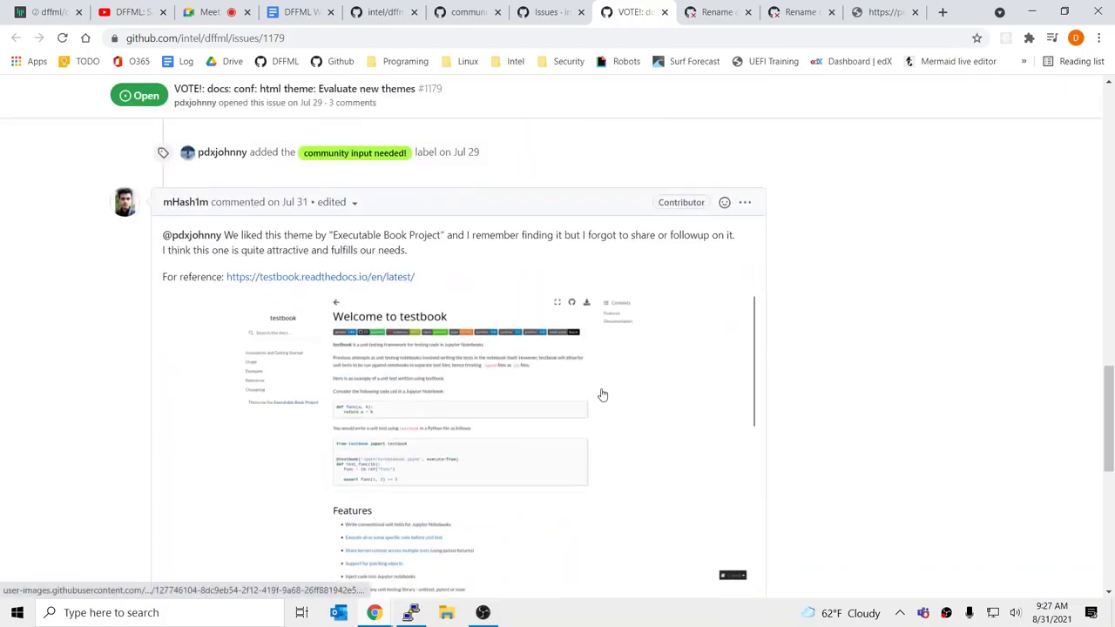
pyautogui.scroll(5, 356, 374)
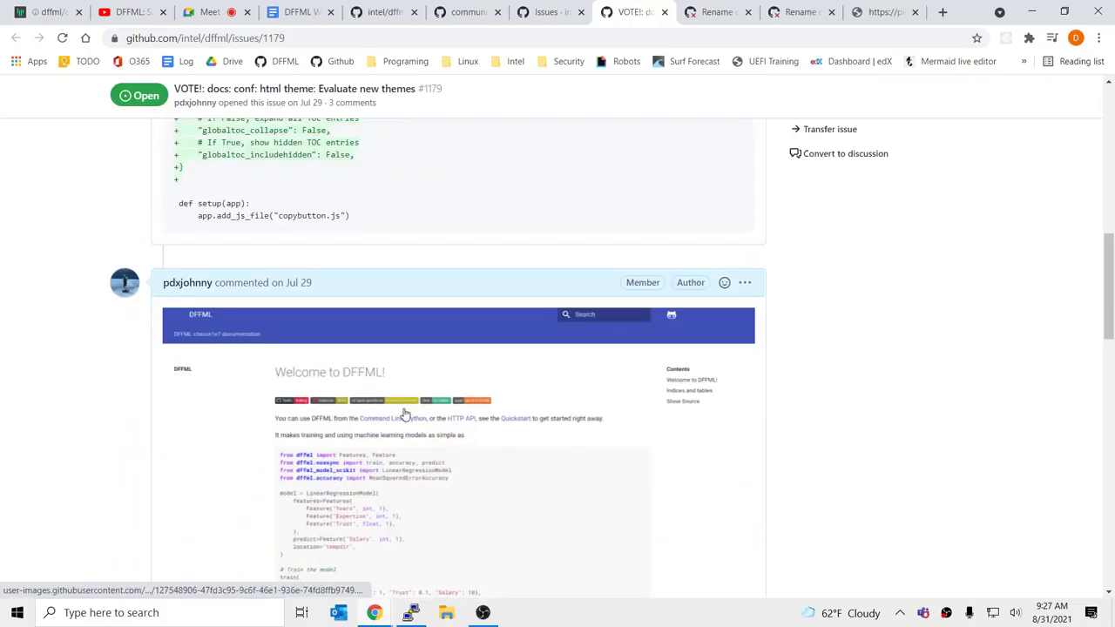
pyautogui.scroll(-7, 445, 436)
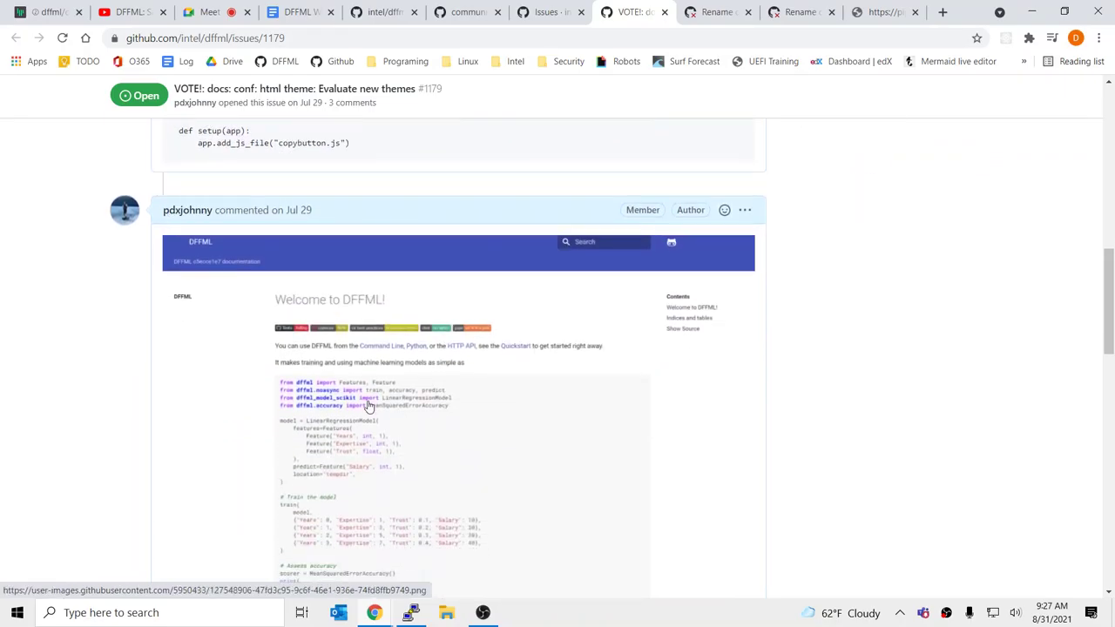
pyautogui.scroll(5, 411, 251)
pyautogui.scroll(-3, 378, 428)
pyautogui.scroll(-4, 387, 427)
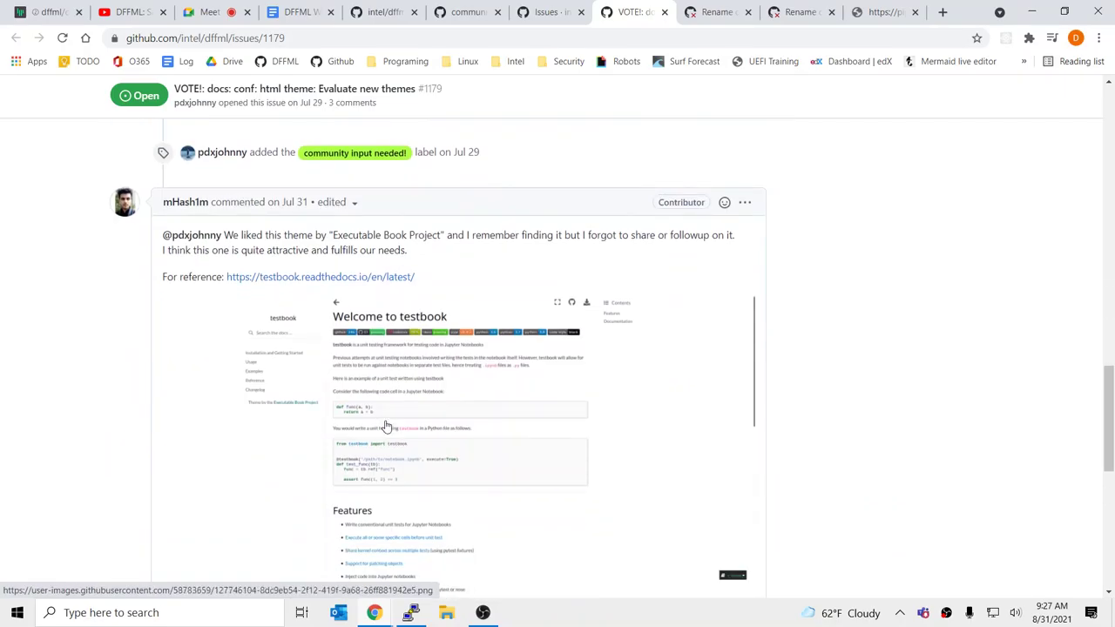
pyautogui.scroll(-3, 386, 427)
pyautogui.scroll(2, 406, 254)
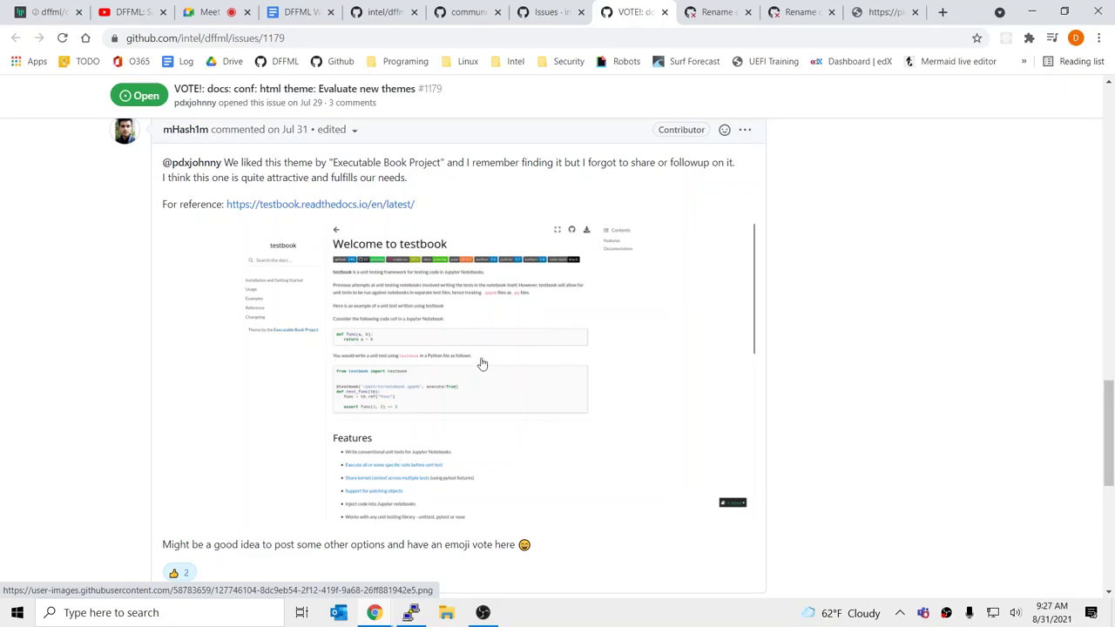
pyautogui.scroll(-3, 481, 363)
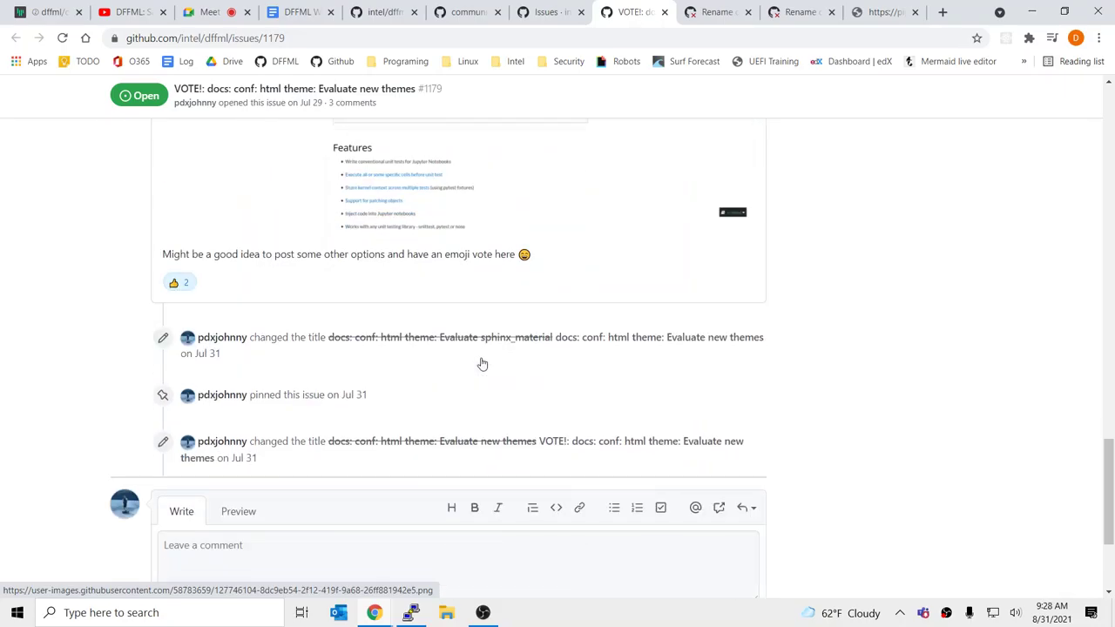
pyautogui.scroll(-2, 482, 363)
pyautogui.scroll(4, 481, 358)
pyautogui.scroll(15, 481, 361)
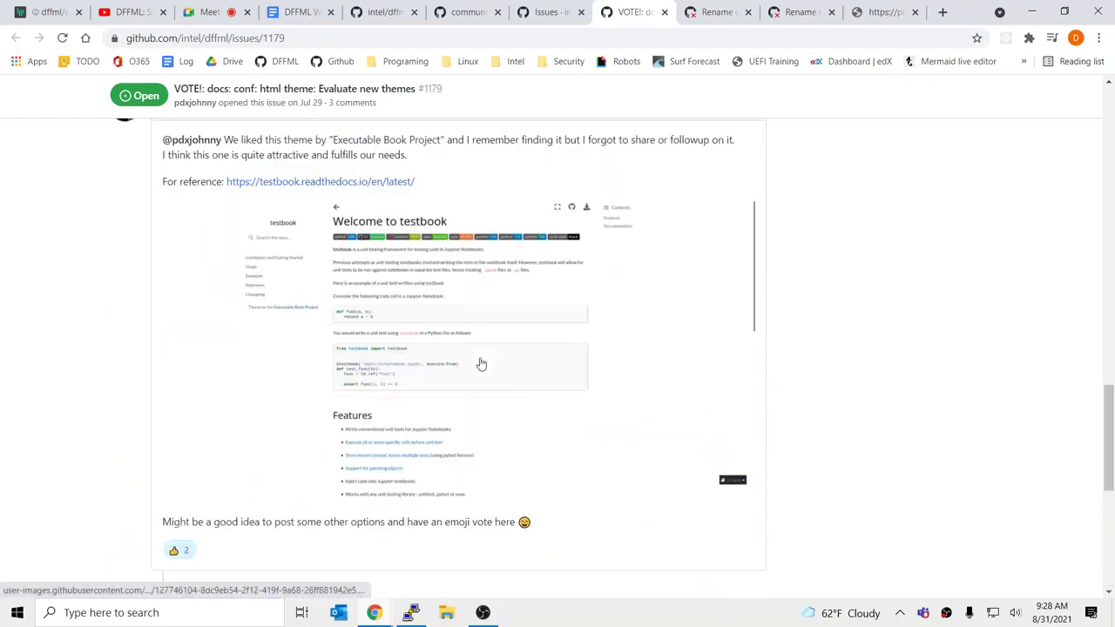
pyautogui.scroll(-3, 466, 394)
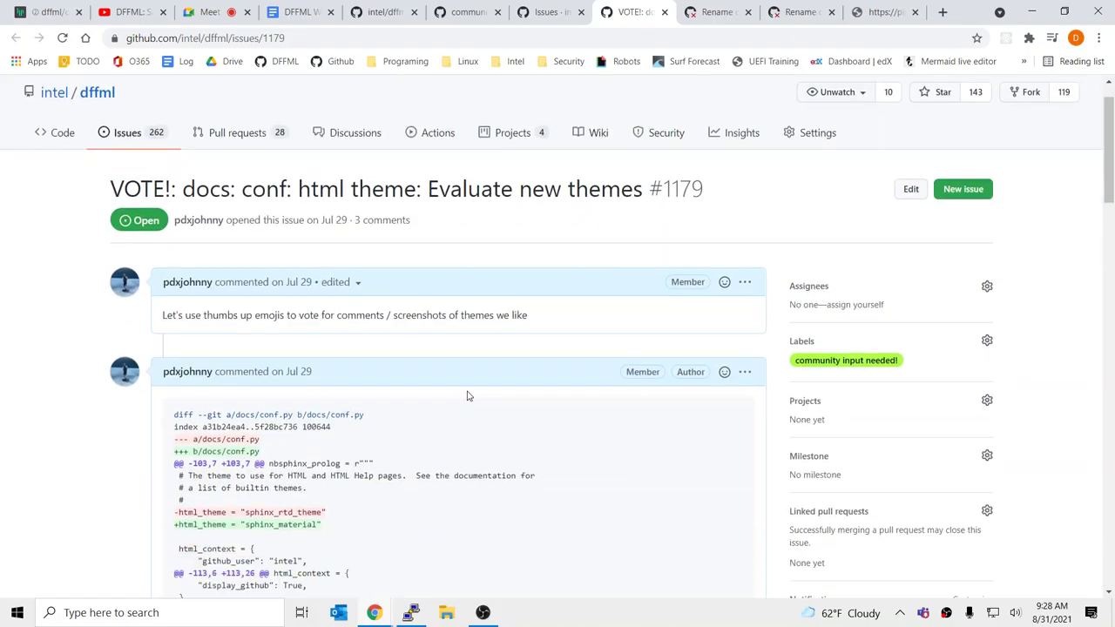
pyautogui.scroll(4, 466, 394)
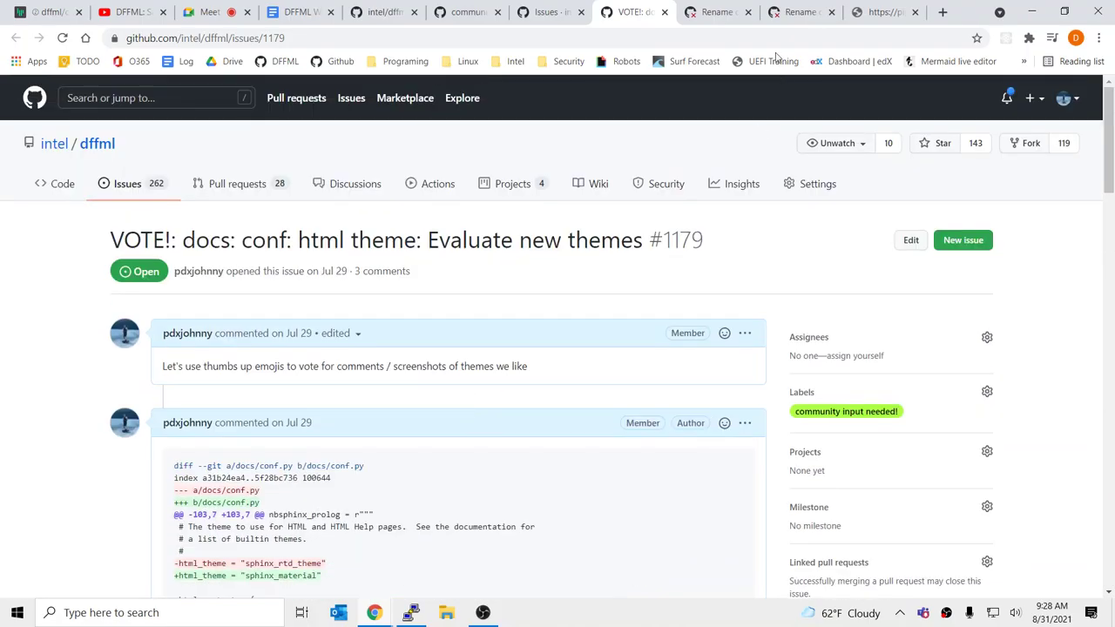
# Step: Return to the issue list and open "ci: run: consoletest: Hang on exit creates timeout failure" in a new tab
pyautogui.click(128, 186)
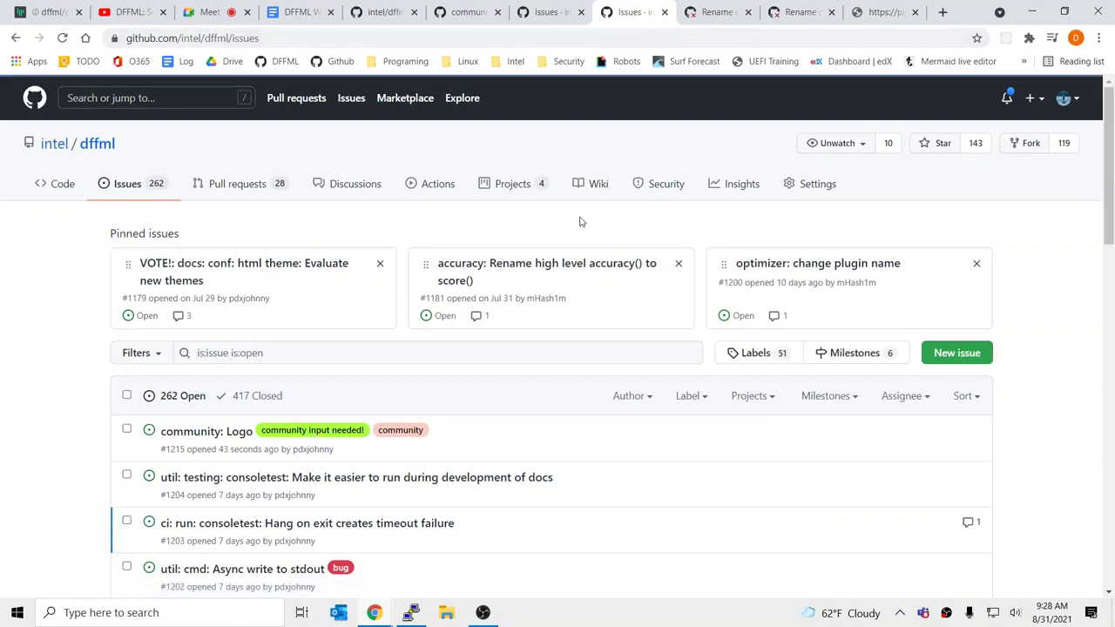
pyautogui.scroll(-3, 581, 219)
pyautogui.moveTo(324, 317)
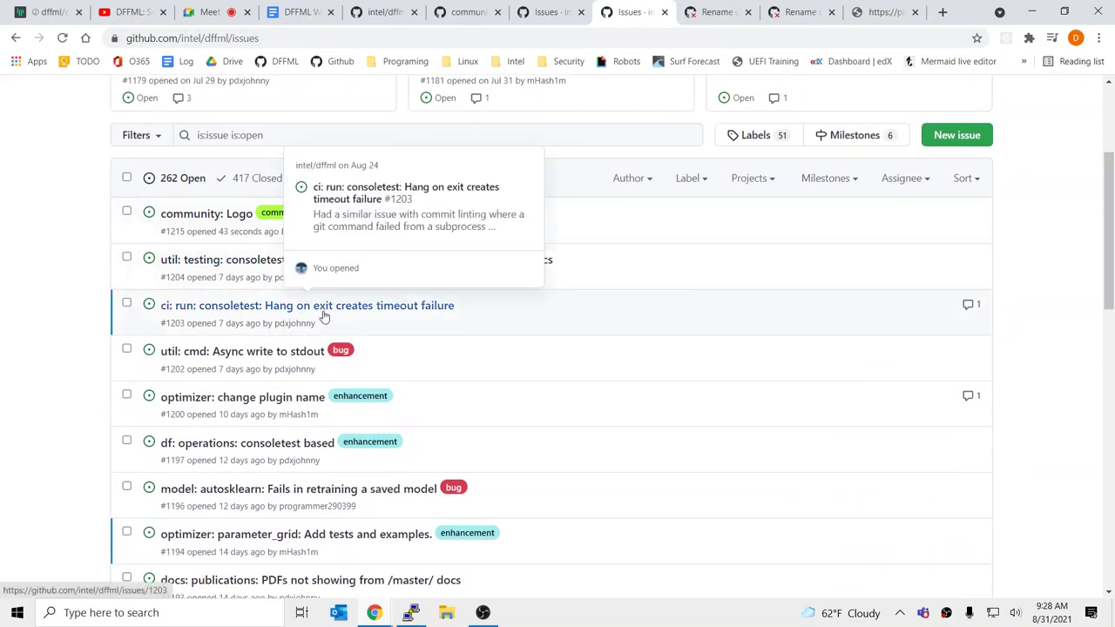
pyautogui.moveTo(227, 219)
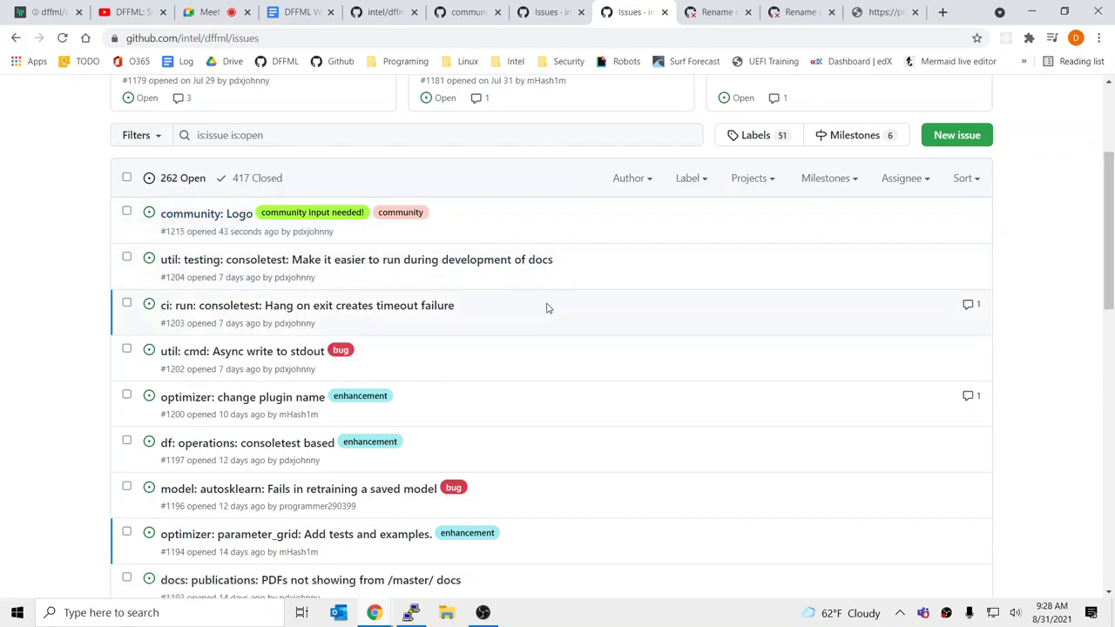
pyautogui.middleClick(406, 307)
pyautogui.click(662, 13)
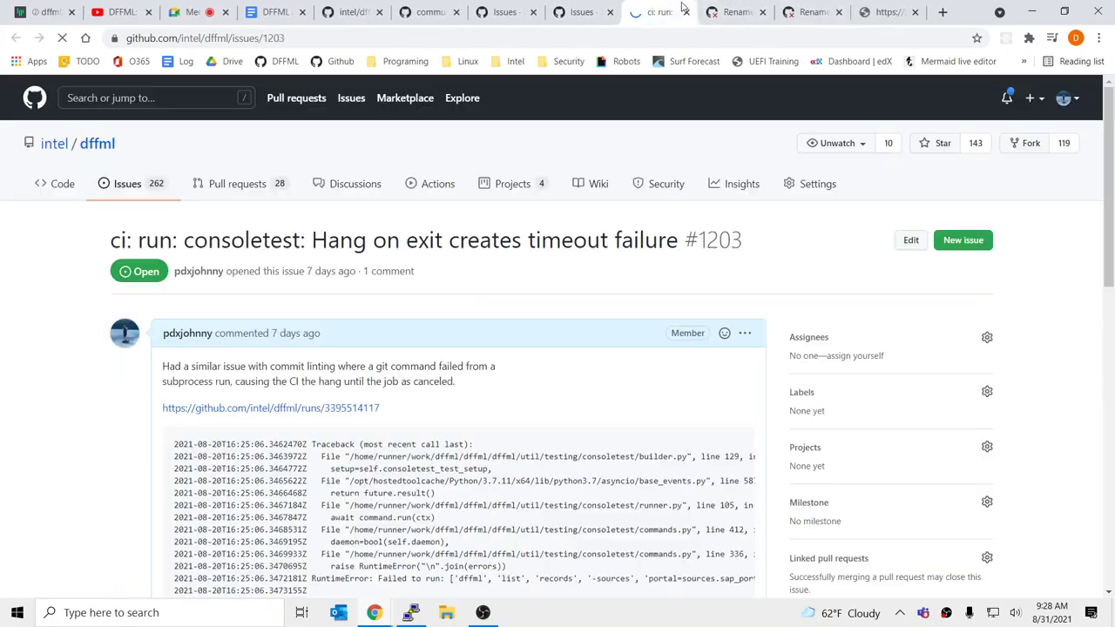
# Step: Examine the consoletest hang issue's CI traceback and the contributor's comment about running test_examples_swportal locally
pyautogui.scroll(-8, 640, 417)
pyautogui.scroll(-5, 640, 416)
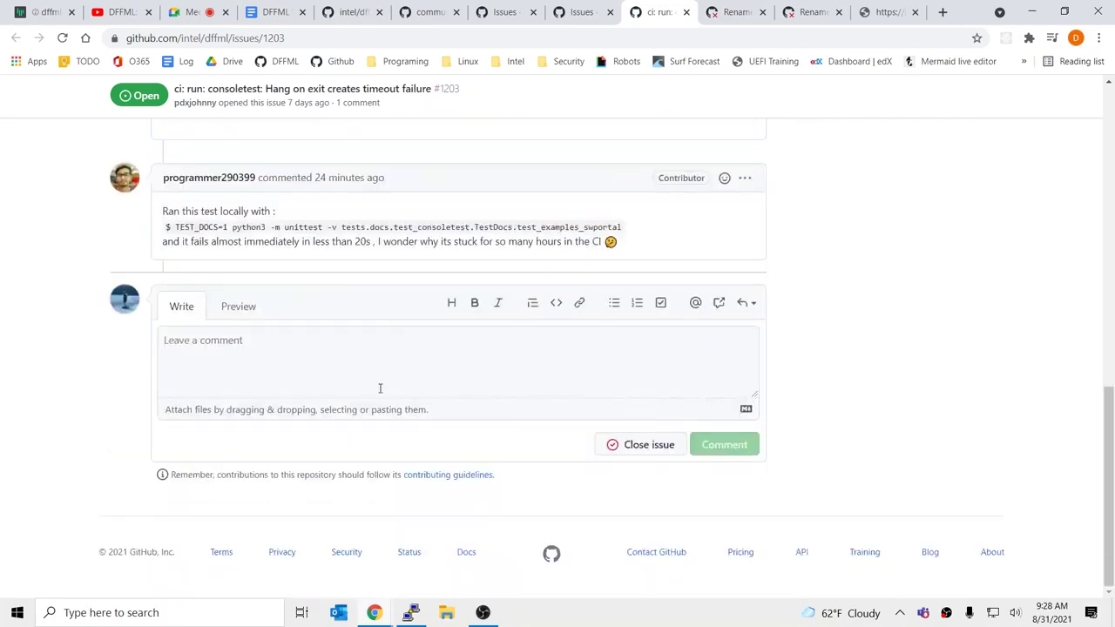
pyautogui.moveTo(195, 245); pyautogui.dragTo(455, 244)
pyautogui.click(455, 244)
pyautogui.scroll(5, 456, 247)
pyautogui.scroll(1, 462, 401)
pyautogui.scroll(1, 459, 420)
pyautogui.scroll(-3, 459, 416)
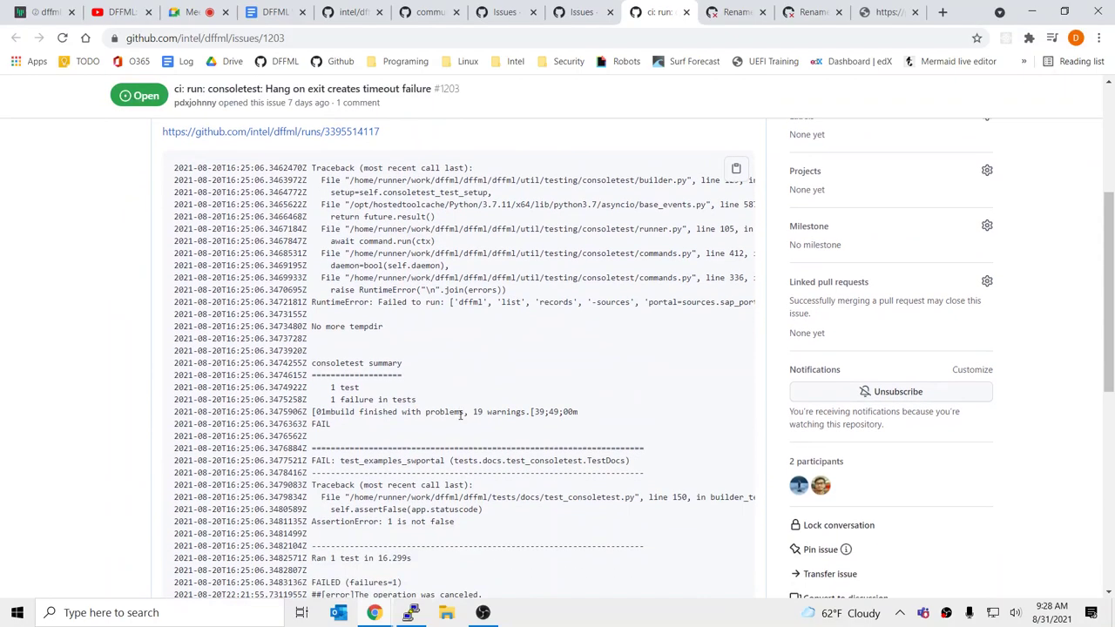
pyautogui.scroll(-2, 512, 403)
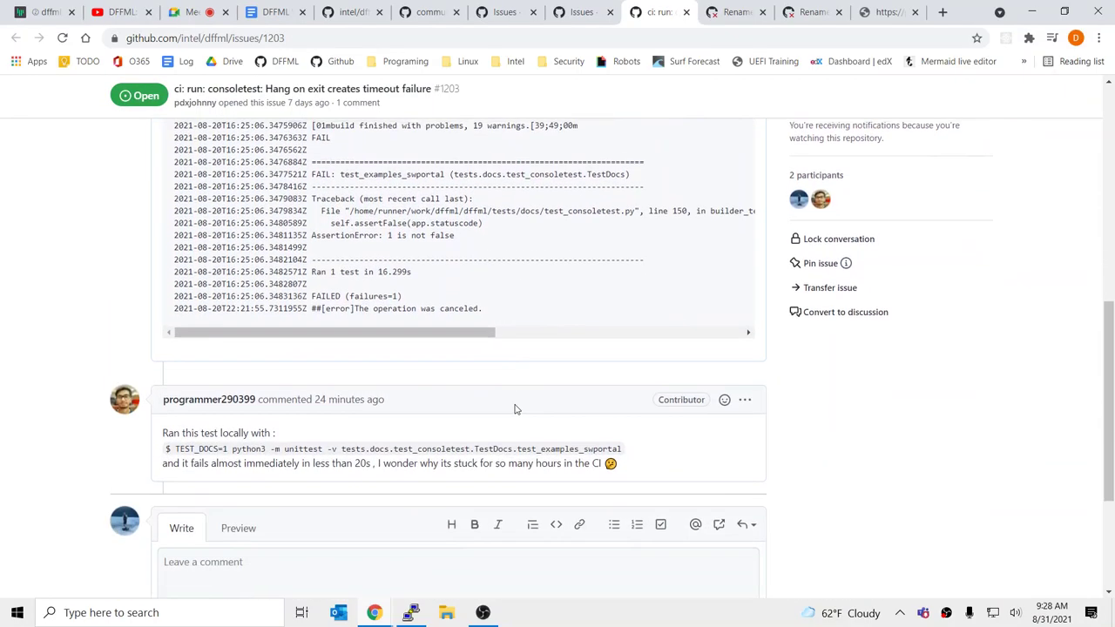
# Step: Apply the kind/ci/failing label to the consoletest hang issue and close its tab
pyautogui.scroll(7, 523, 410)
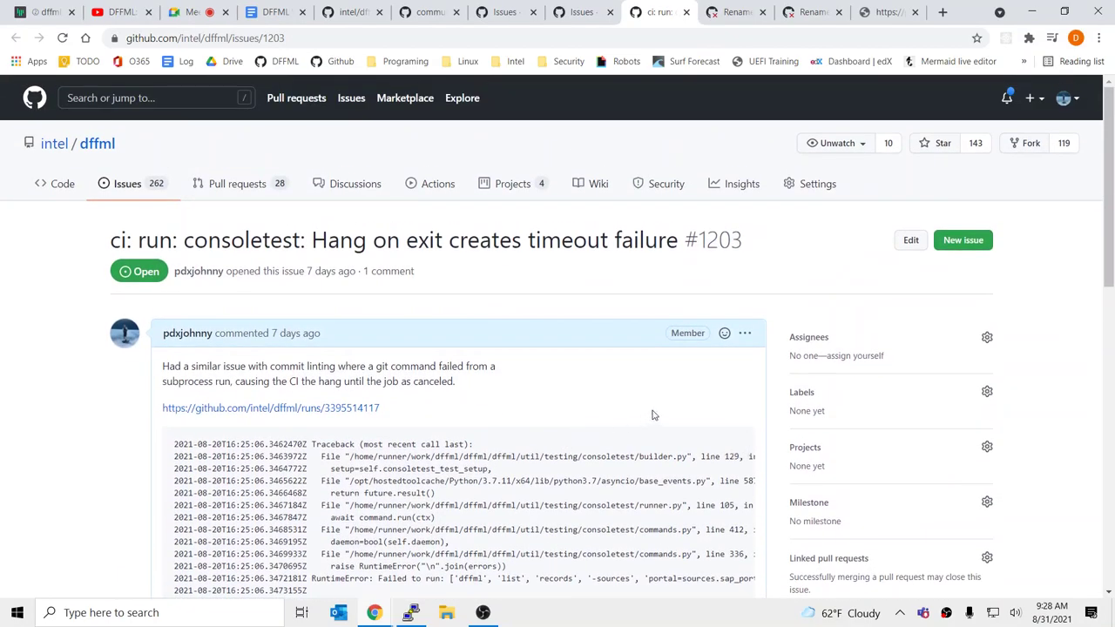
pyautogui.click(821, 395)
pyautogui.write('ci')
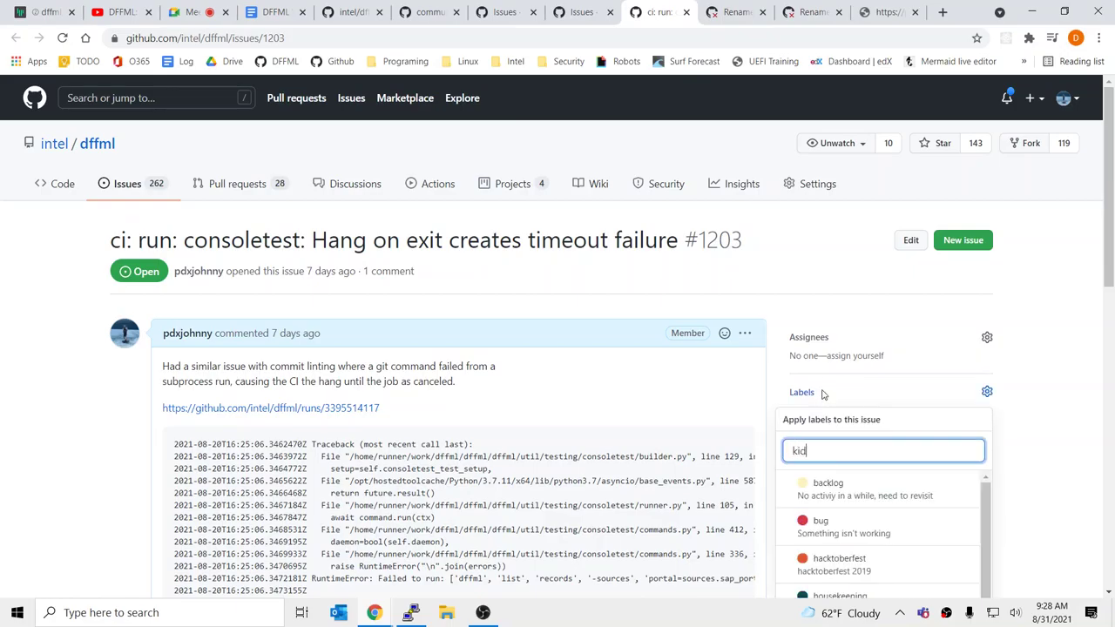
pyautogui.press('BackSpace')
pyautogui.press('BackSpace')
pyautogui.write('ci/fa')
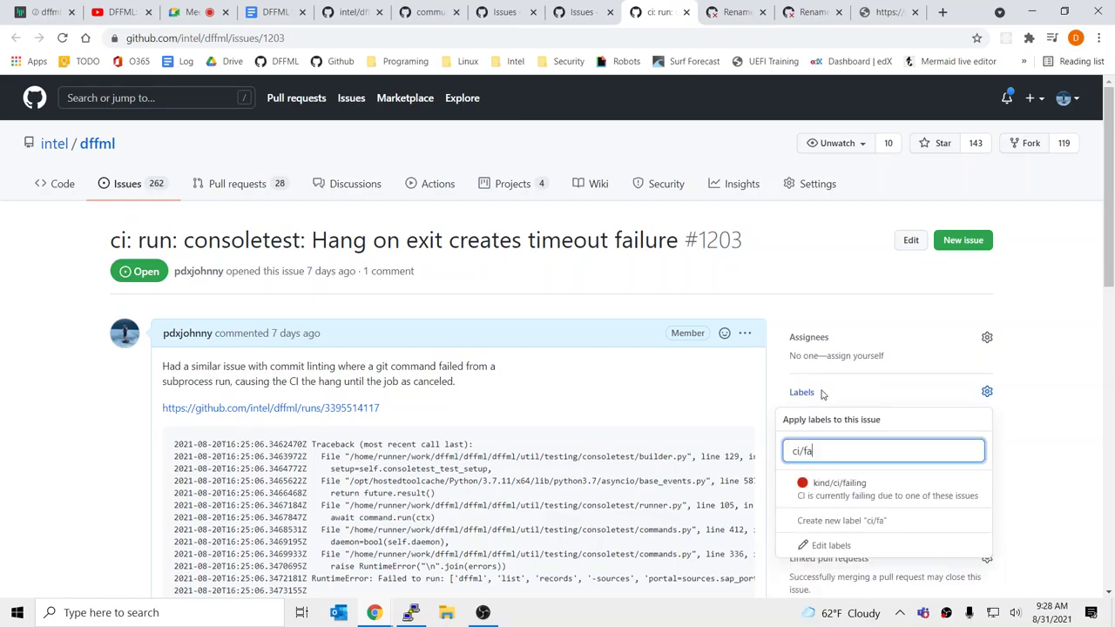
pyautogui.click(1034, 342)
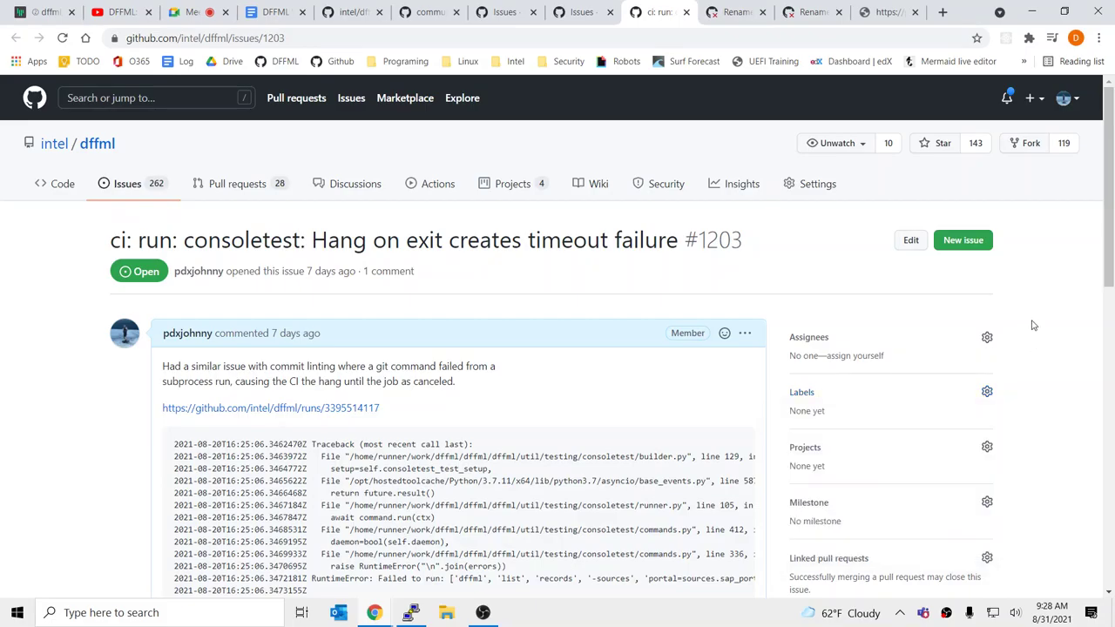
pyautogui.scroll(-3, 1031, 329)
pyautogui.scroll(3, 610, 403)
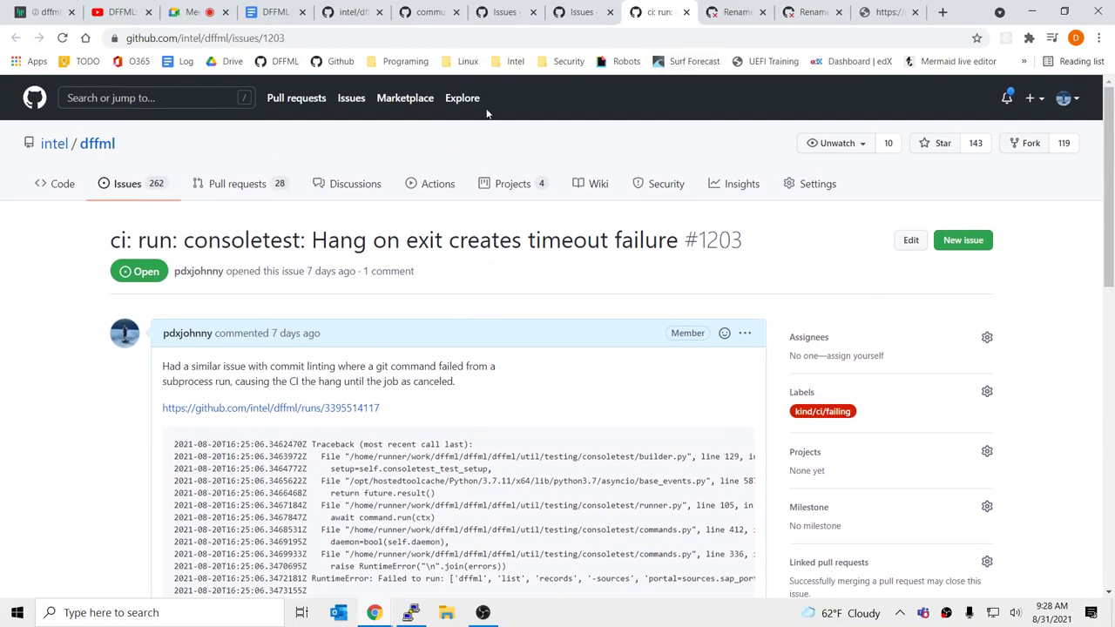
pyautogui.click(687, 12)
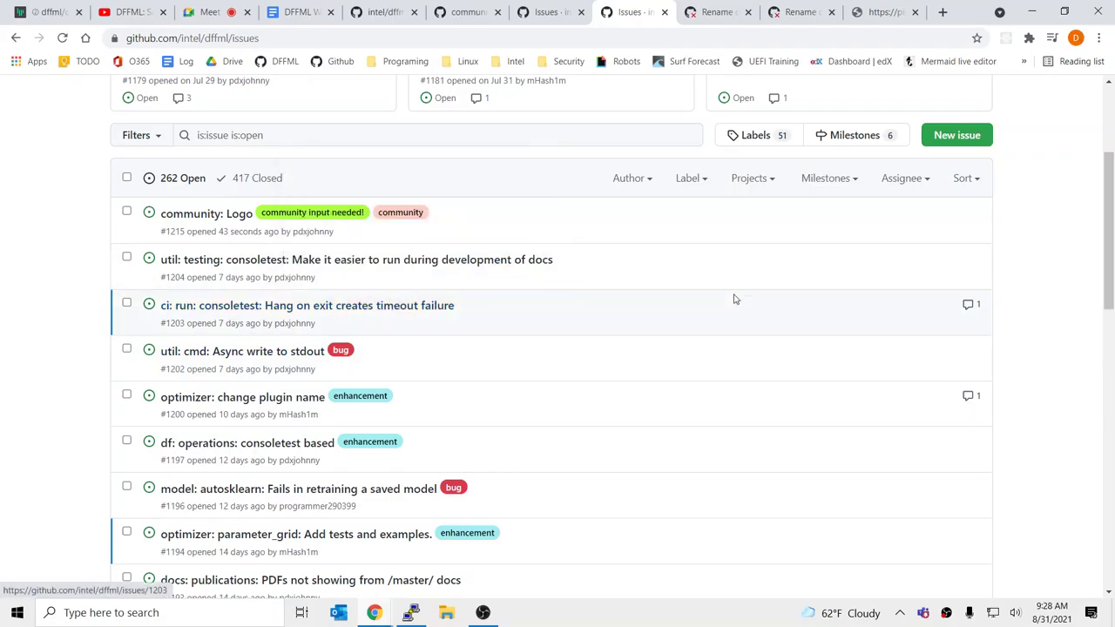
# Step: Open the newest "ci: Lint unused imports" workflow run on master and examine its lint (docs, 3.7, 12.x) job log
pyautogui.click(541, 10)
pyautogui.click(619, 11)
pyautogui.scroll(3, 386, 279)
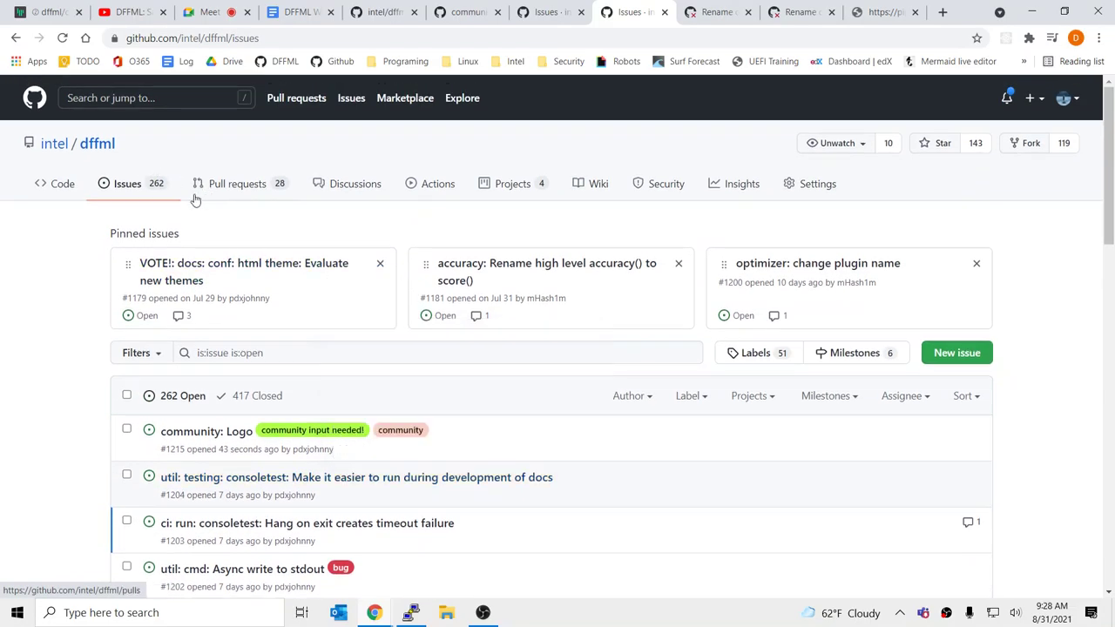
pyautogui.click(438, 183)
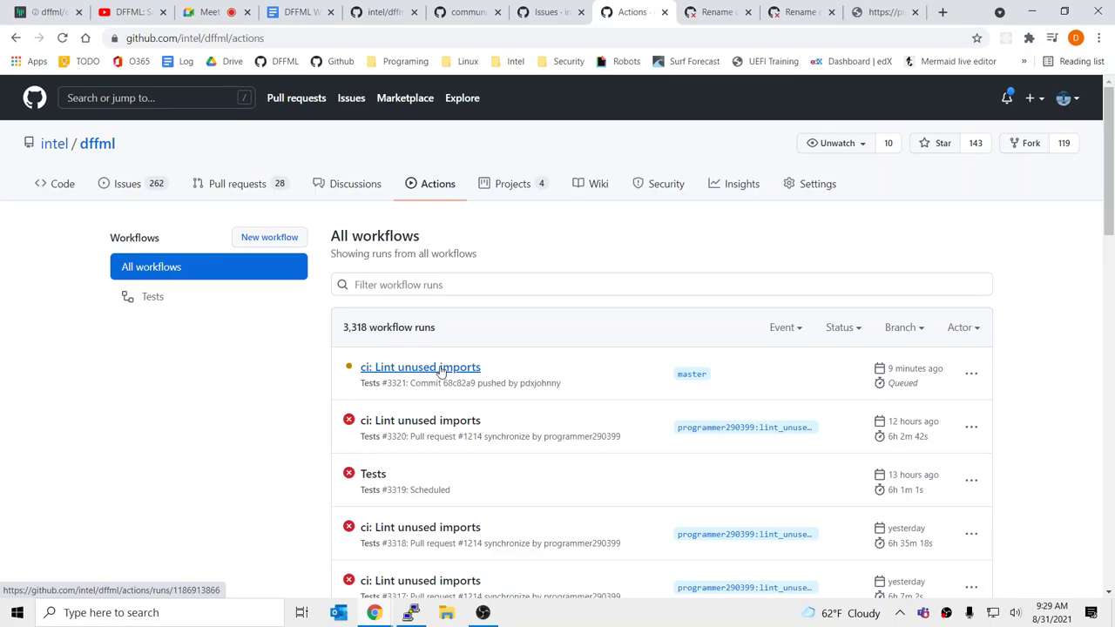
pyautogui.click(442, 369)
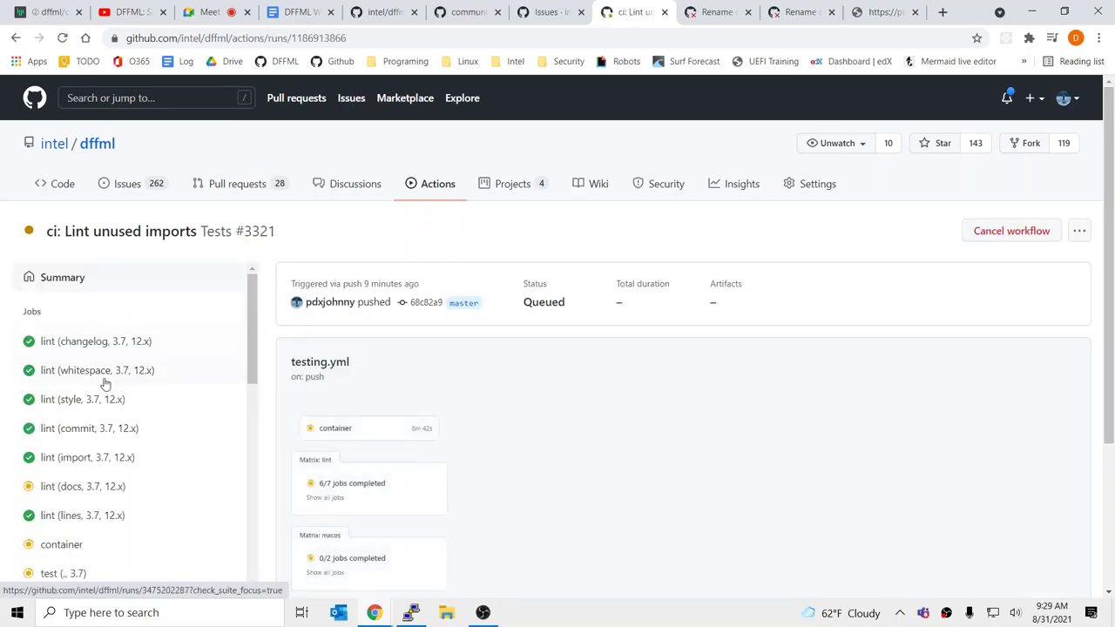
pyautogui.click(87, 486)
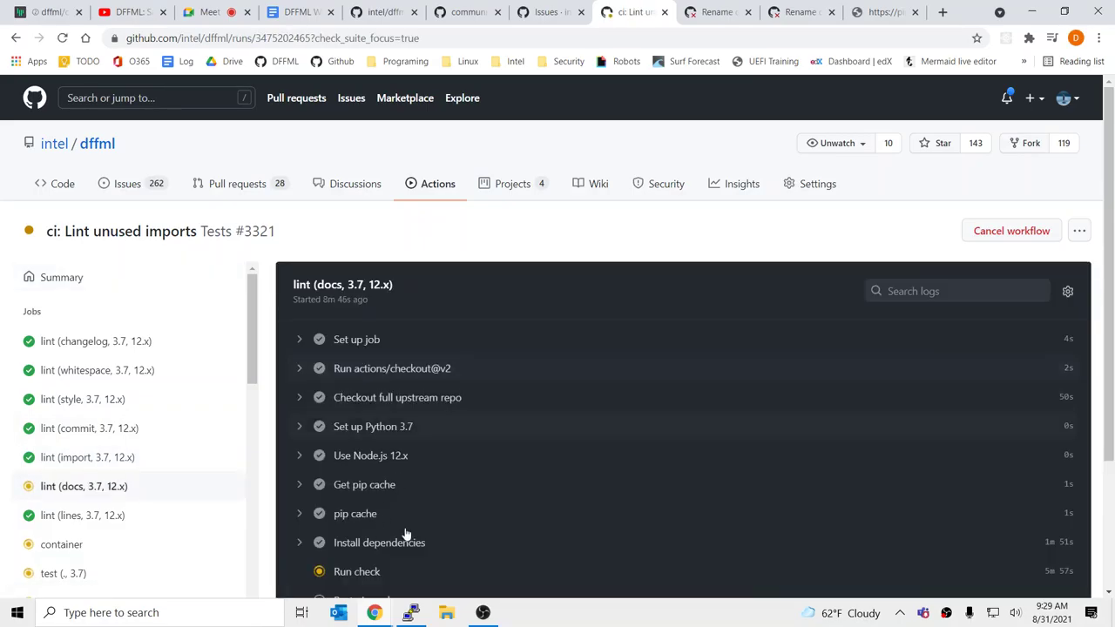
pyautogui.scroll(-2, 425, 528)
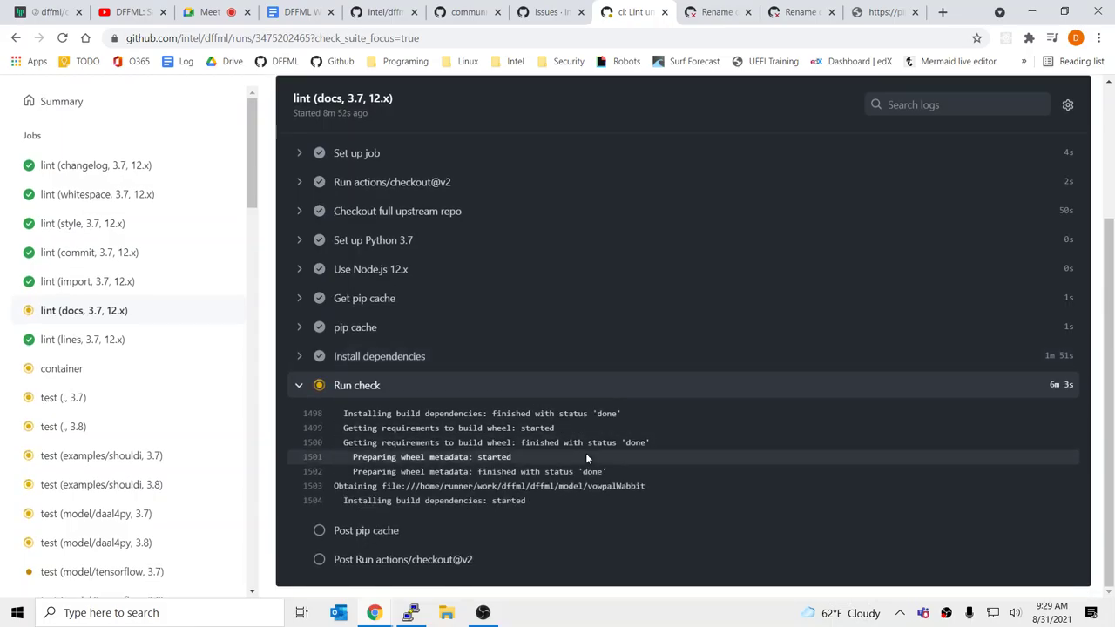
pyautogui.scroll(2, 708, 443)
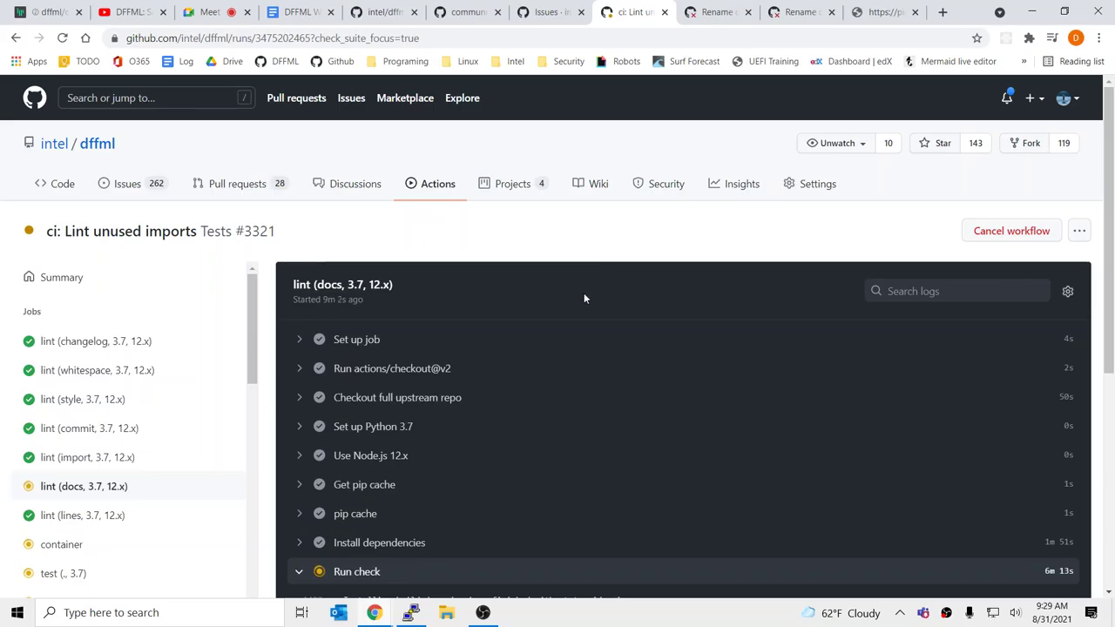
pyautogui.scroll(-5, 584, 297)
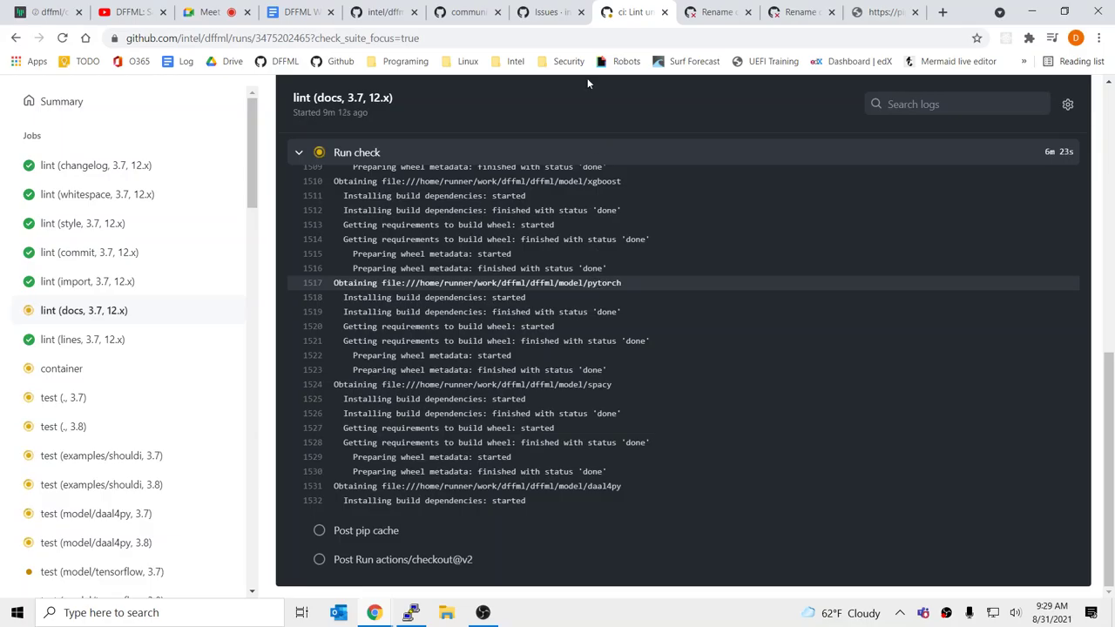
# Step: In the August 31 meeting minutes, add "Docs build showing warnings" and "Logo" after Demo in the first attendee's agenda
pyautogui.click(570, 11)
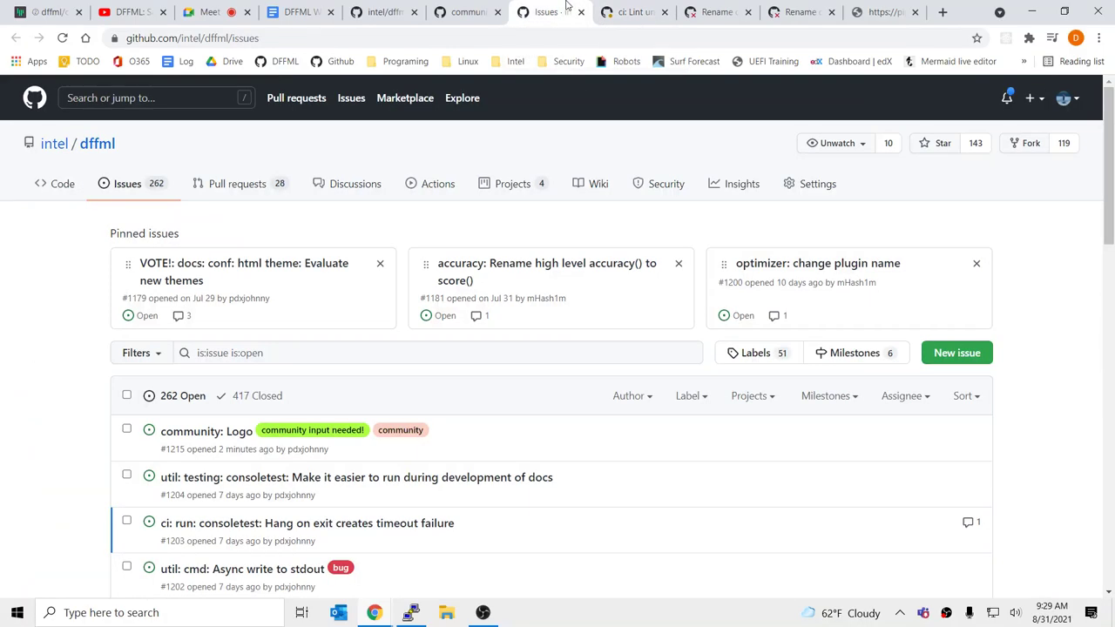
pyautogui.click(314, 9)
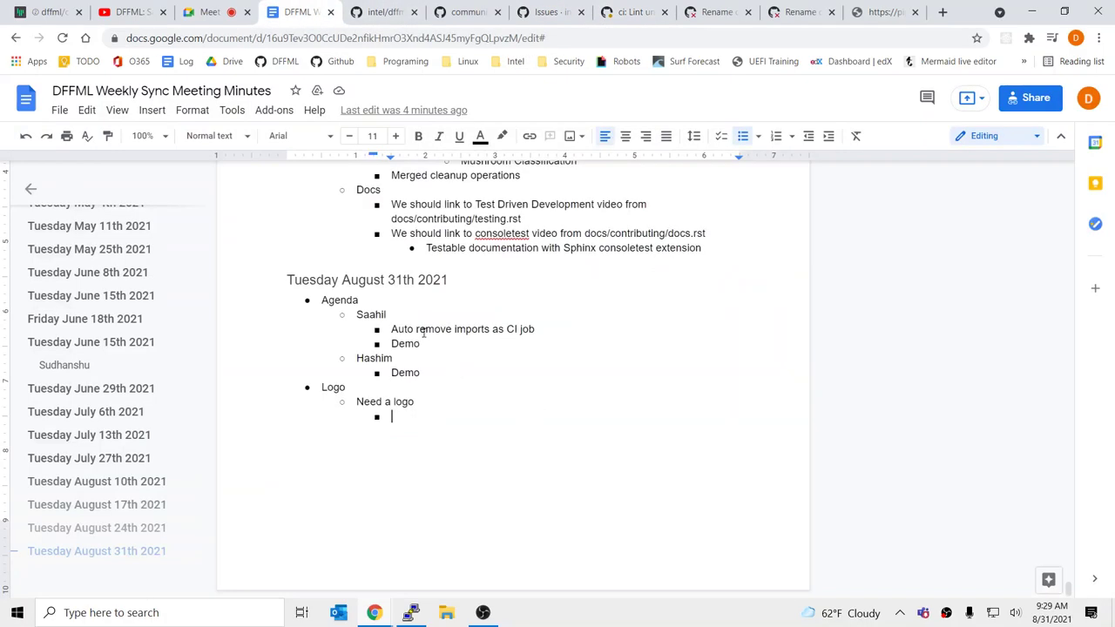
pyautogui.click(423, 344)
pyautogui.press('Return')
pyautogui.write('Docs build showing warnings')
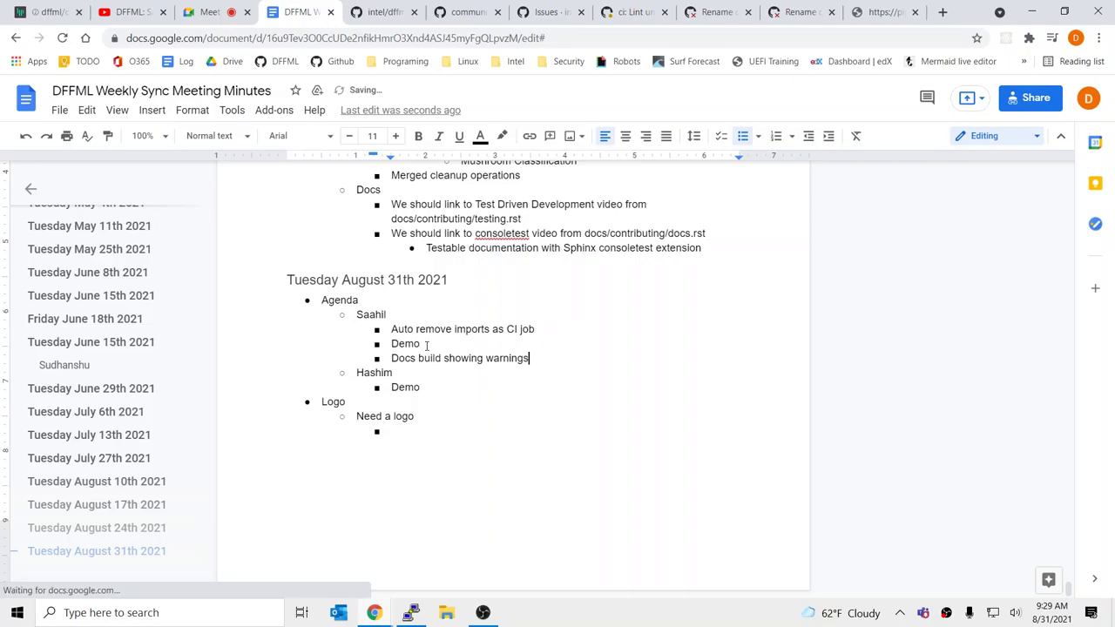
pyautogui.press('Return')
pyautogui.write('Logo')
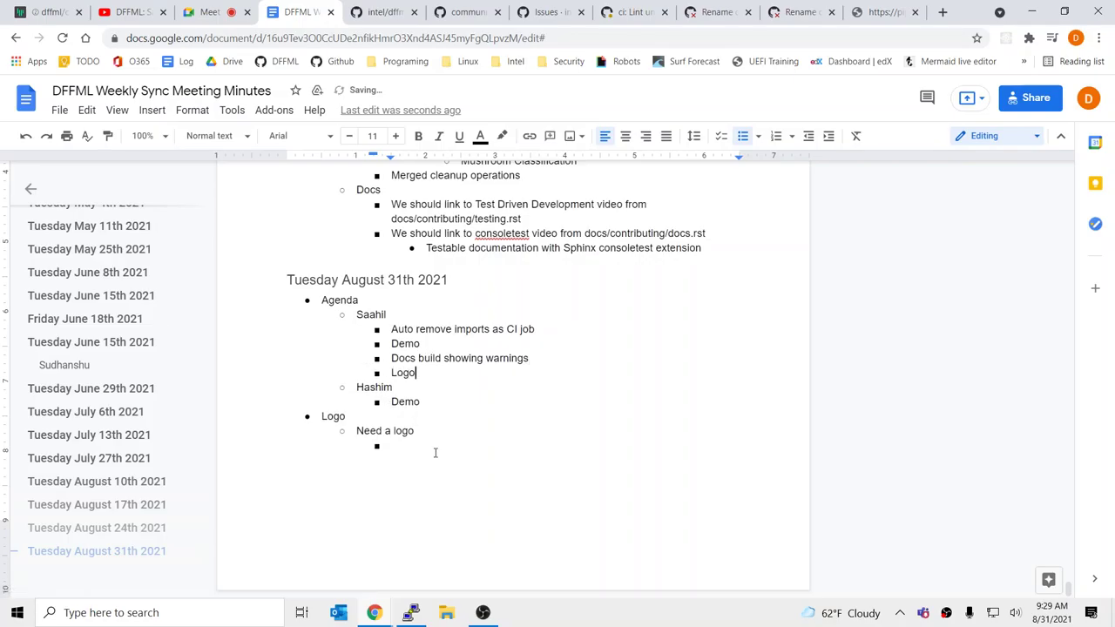
# Step: Replace the separate Logo section with a copy of both attendees' agenda entries, and remove the empty bullet above the copy
pyautogui.click(435, 449)
pyautogui.moveTo(436, 397); pyautogui.dragTo(379, 299)
pyautogui.hotkey('ctrl', 'c')
pyautogui.moveTo(418, 442); pyautogui.dragTo(290, 422)
pyautogui.hotkey('ctrl', 'v')
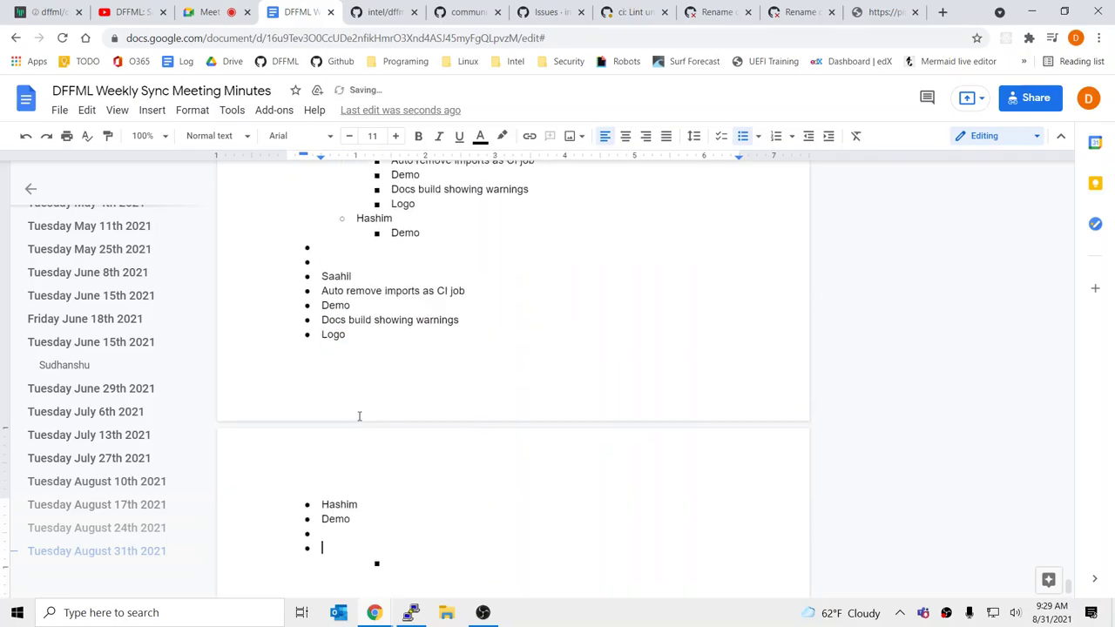
pyautogui.hotkey('ctrl', 'z')
pyautogui.hotkey('ctrl', 'v')
pyautogui.click(339, 296)
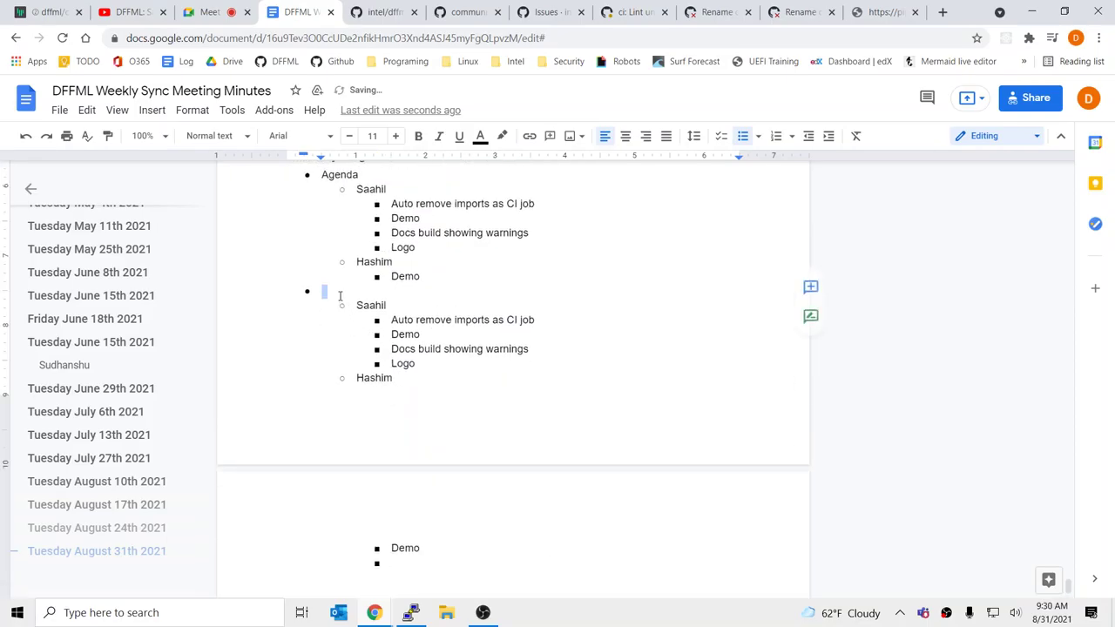
pyautogui.press('Delete')
# Step: Outdent the copied topics and the second attendee's entry by one level, and delete the empty bullet at the end
pyautogui.press('Down')
pyautogui.hotkey('shift', 'Down')
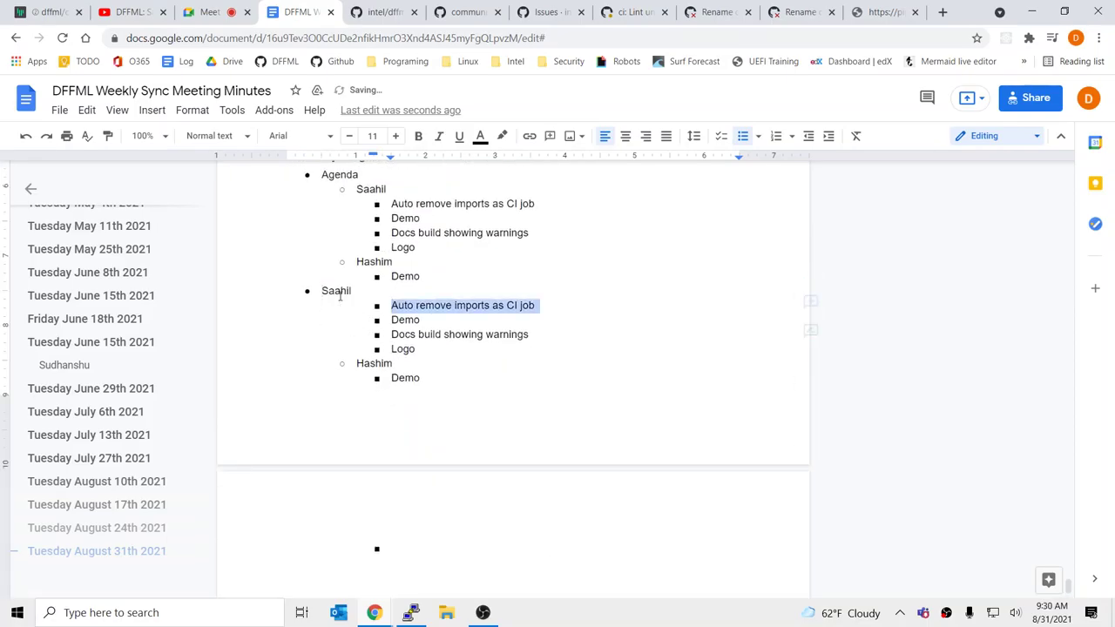
pyautogui.hotkey('shift', 'Down')
pyautogui.hotkey('shift', 'Down')
pyautogui.hotkey('shift', 'Down')
pyautogui.hotkey('shift', 'Down')
pyautogui.hotkey('shift', 'Down')
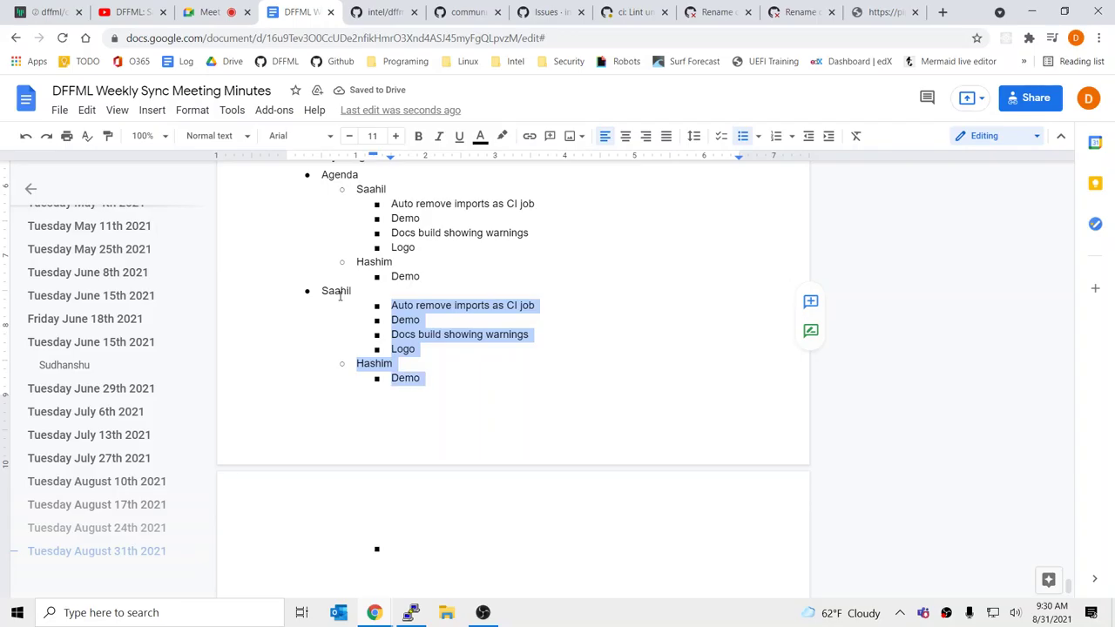
pyautogui.hotkey('shift', 'Tab')
pyautogui.press('Down')
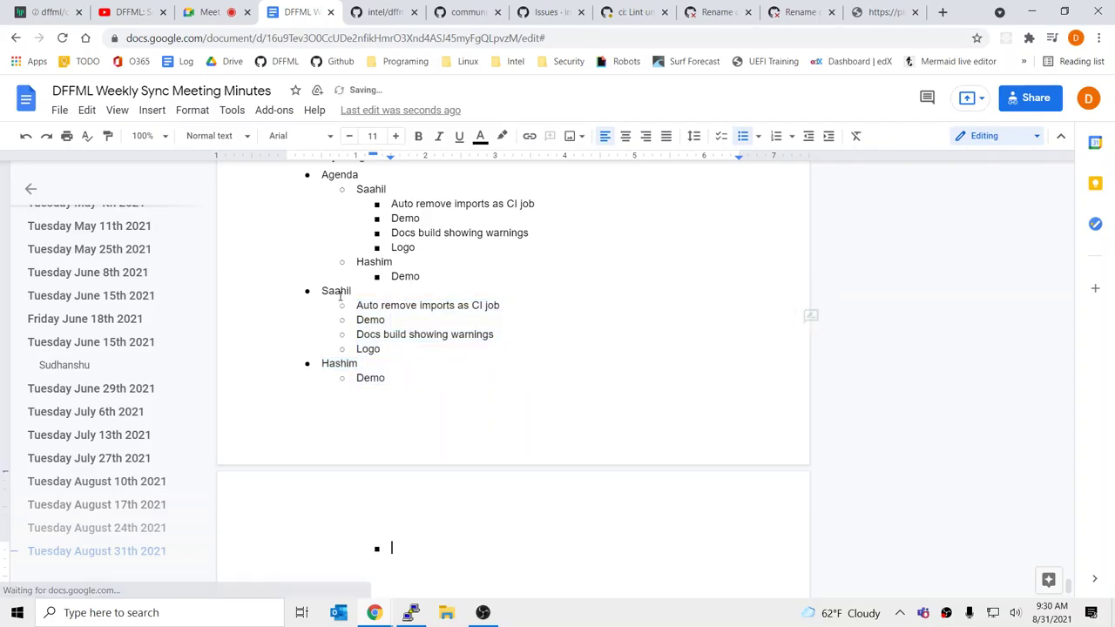
pyautogui.press('BackSpace')
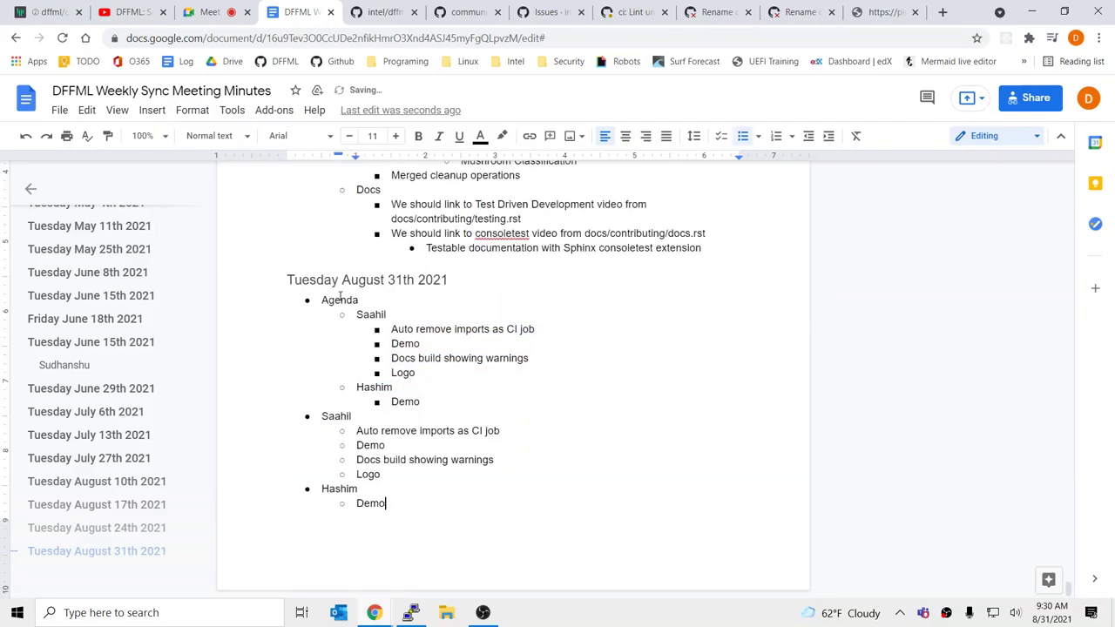
# Step: Add a nested bullet reading "Created" under the copied Logo topic in the meeting notes
pyautogui.press('Return')
pyautogui.press('Tab')
pyautogui.write('Creat')
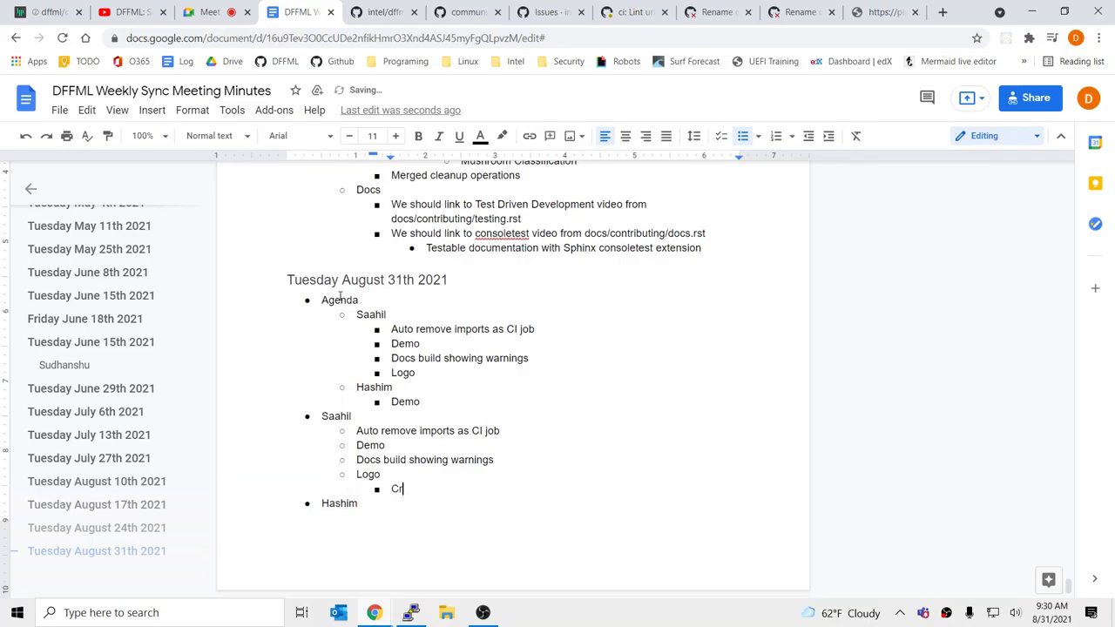
# Step: Update the "community: Logo" issue description by adding "Let's shoot for SVG format. Ideally with design files as well."
pyautogui.click(549, 12)
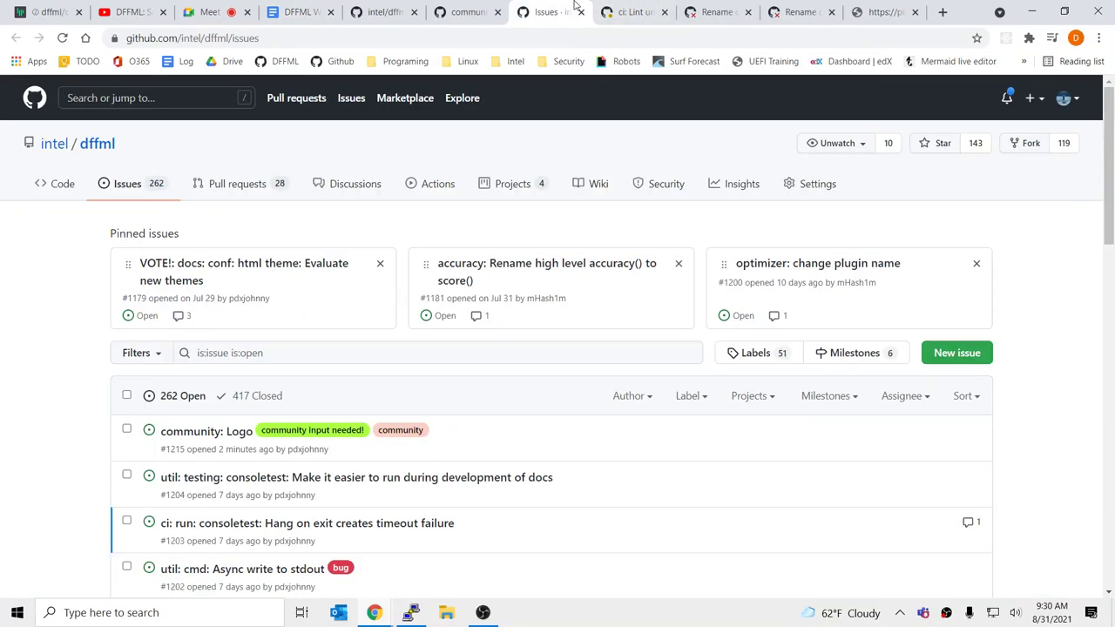
pyautogui.click(636, 12)
pyautogui.click(549, 12)
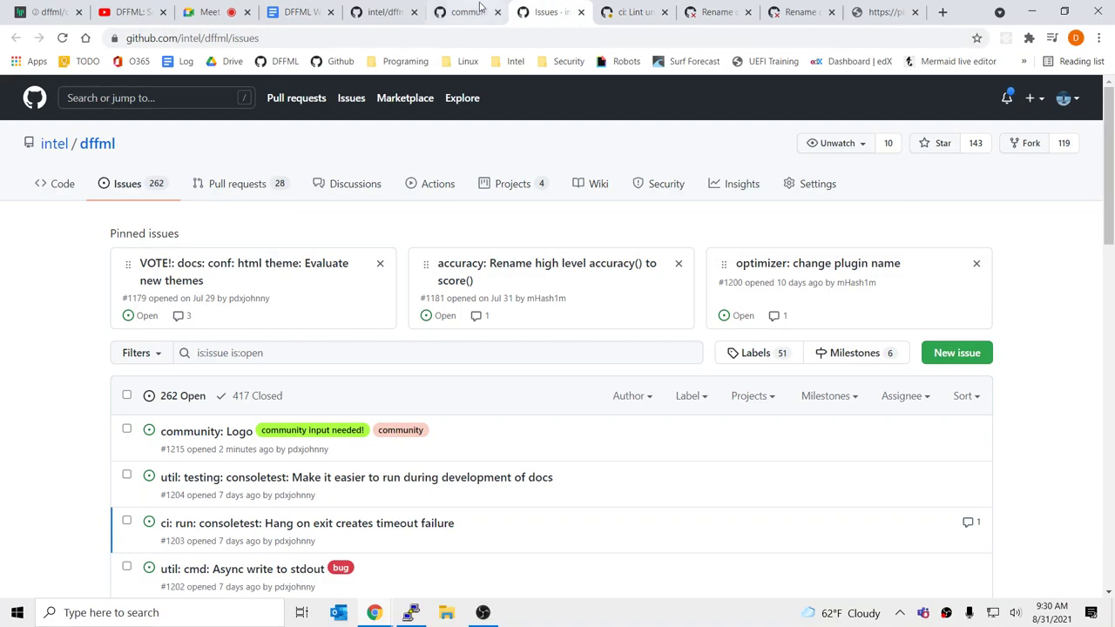
pyautogui.click(240, 431)
pyautogui.click(744, 335)
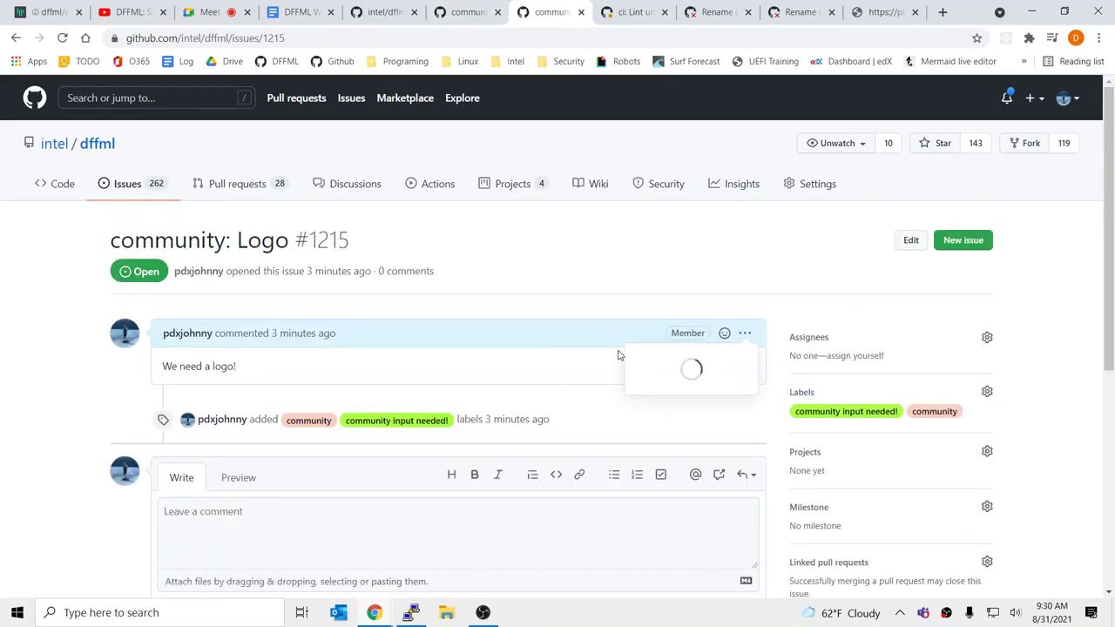
pyautogui.click(696, 412)
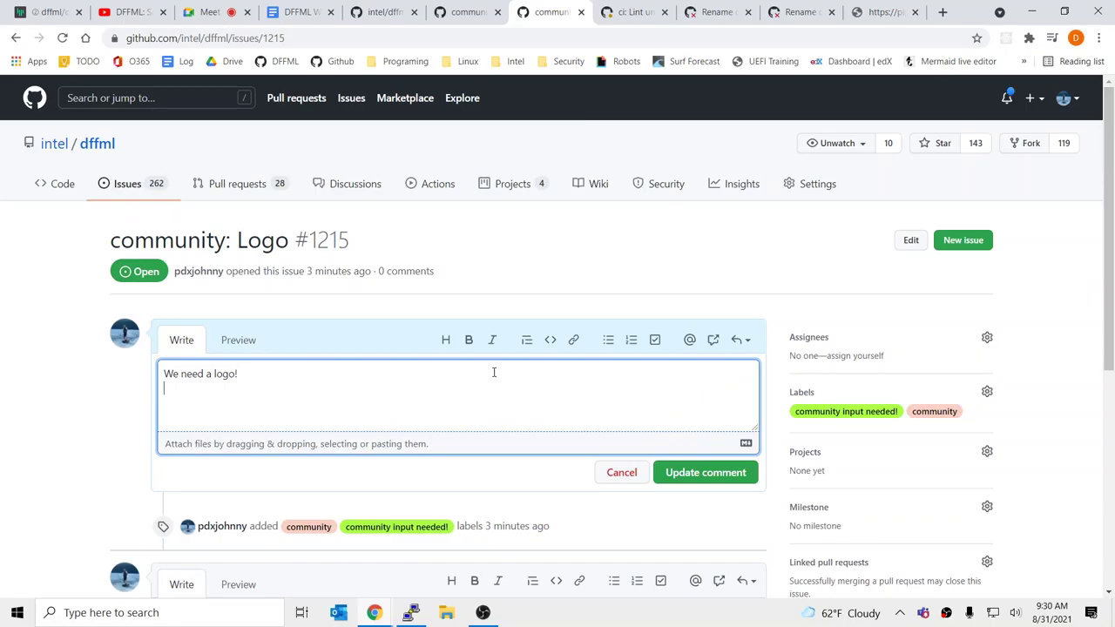
pyautogui.write("Let's shoot for SVG format. Ide")
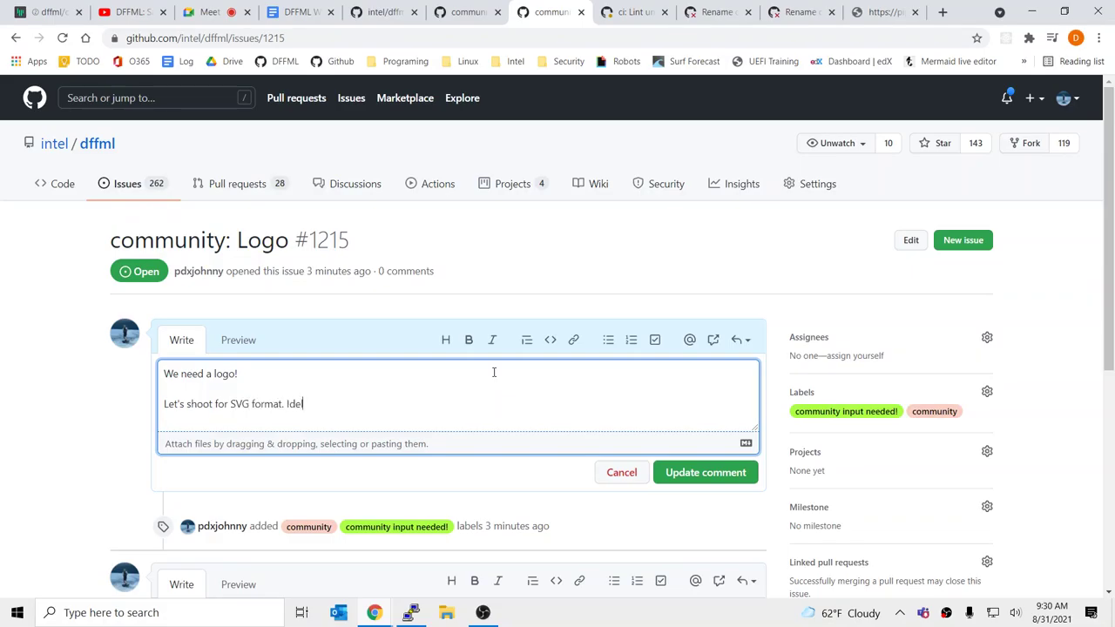
pyautogui.write('ally with design files as well.')
pyautogui.hotkey('ctrl', 'Return')
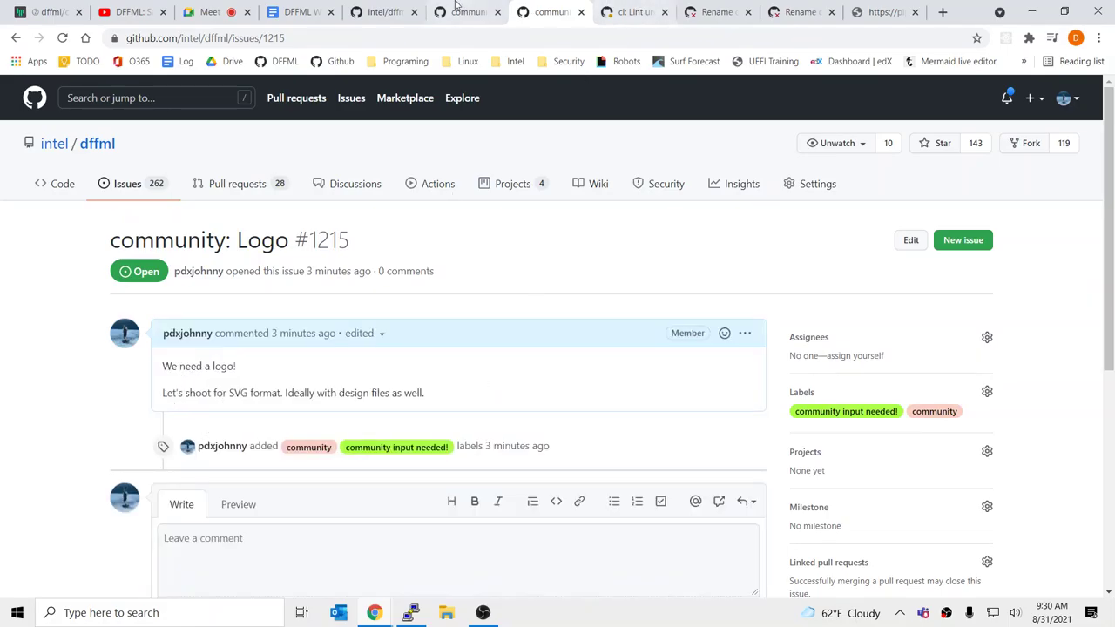
# Step: Close both logo issue tabs, look over the meeting minutes, and return to the DFFML repository's main page
pyautogui.click(580, 11)
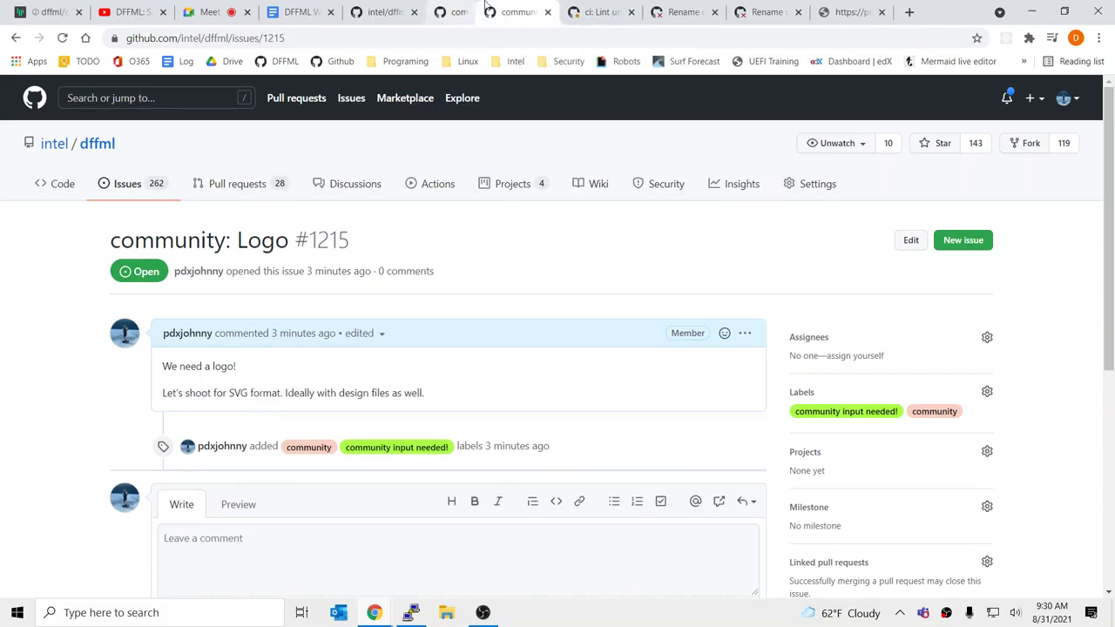
pyautogui.click(497, 11)
pyautogui.click(377, 11)
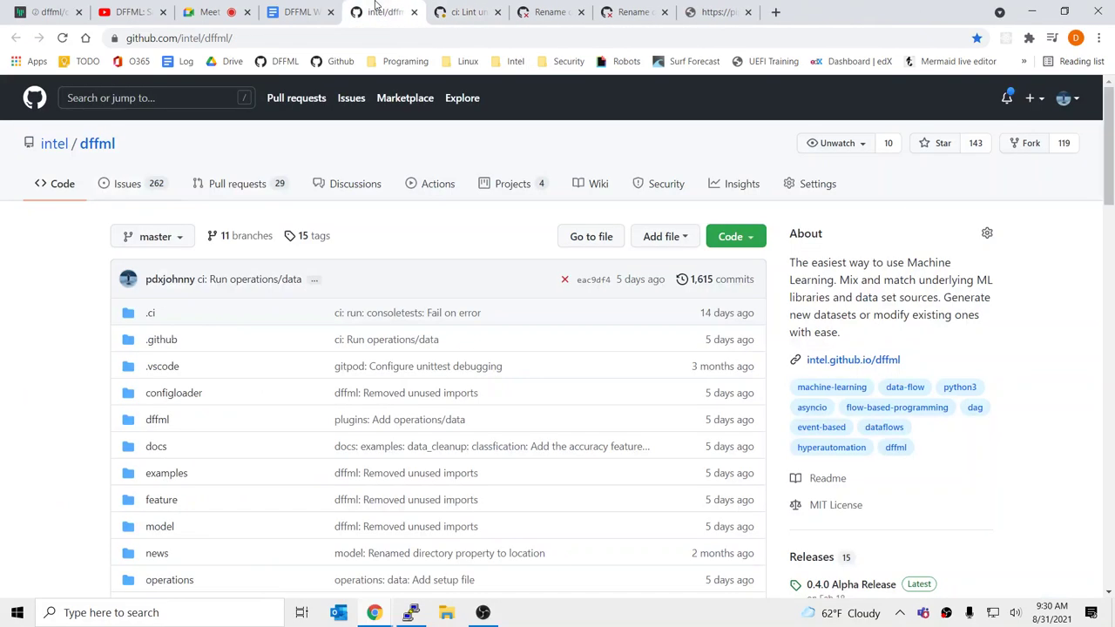
pyautogui.click(462, 10)
pyautogui.click(405, 9)
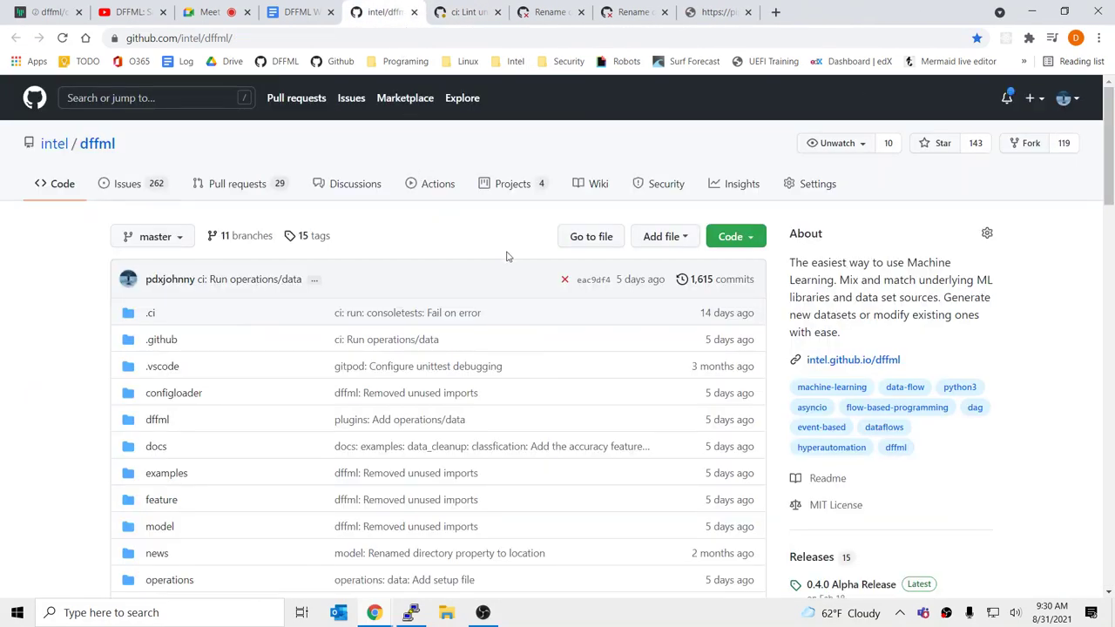
pyautogui.click(396, 8)
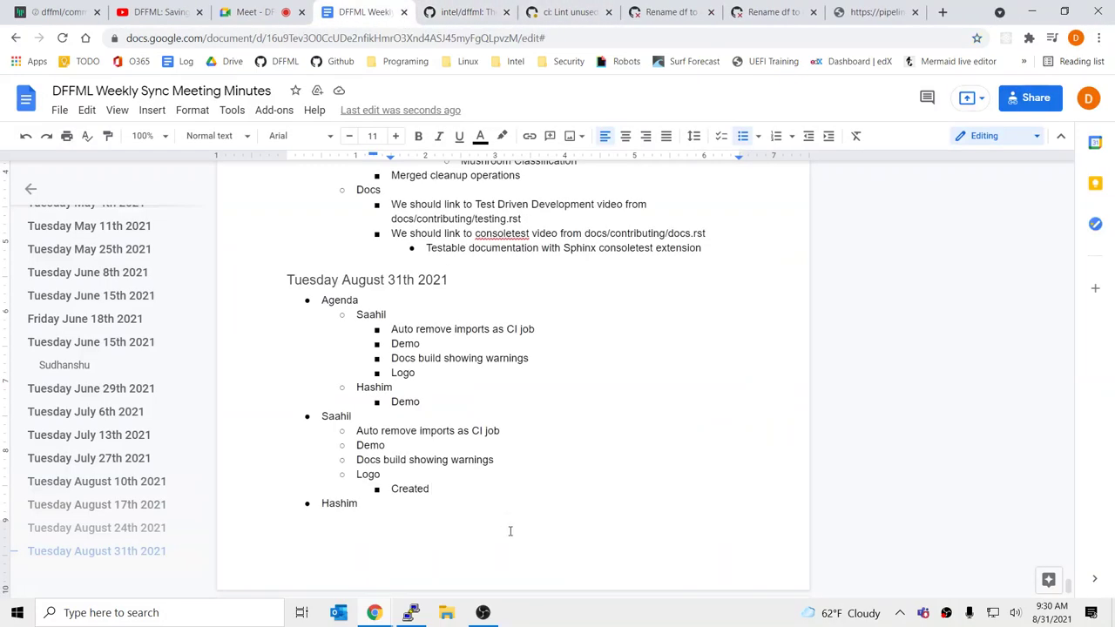
pyautogui.click(480, 9)
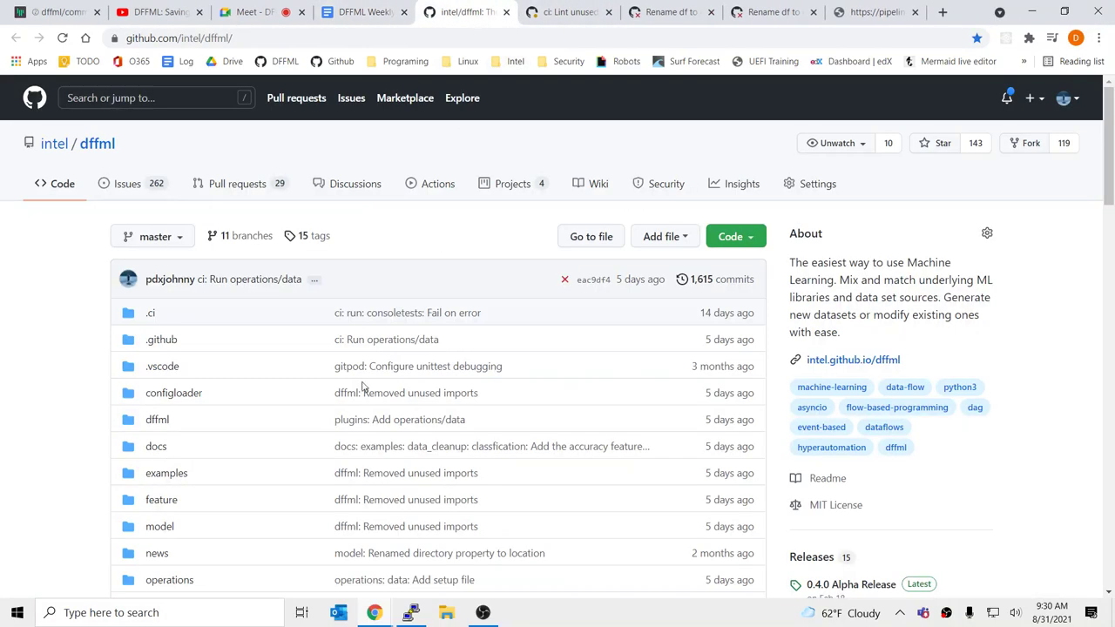
# Step: Copy the link to the "community: Logo" issue into the "Created" bullet in the meeting minutes, followed by "to track"
pyautogui.click(150, 186)
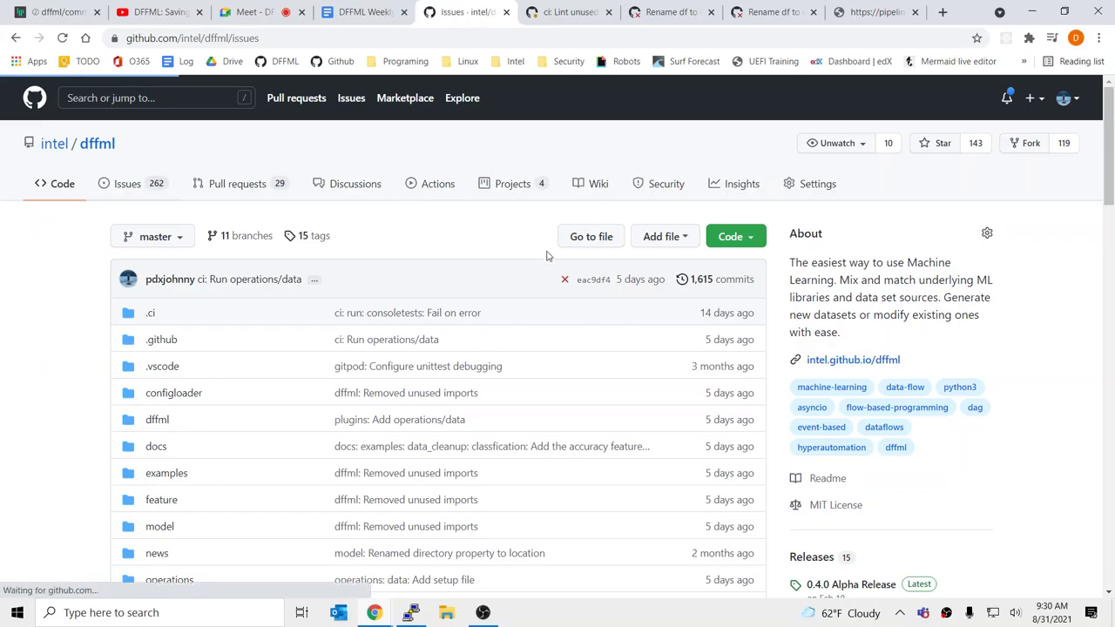
pyautogui.rightClick(223, 445)
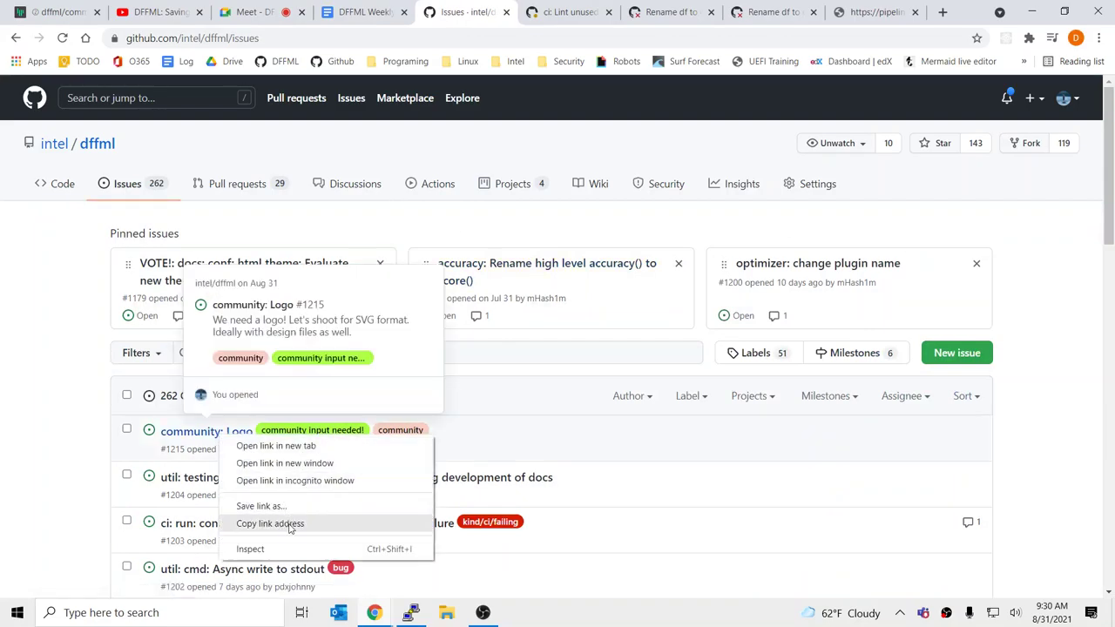
pyautogui.click(252, 523)
pyautogui.hotkey('ctrl', 'shift', 'Tab')
pyautogui.hotkey('ctrl', 'v')
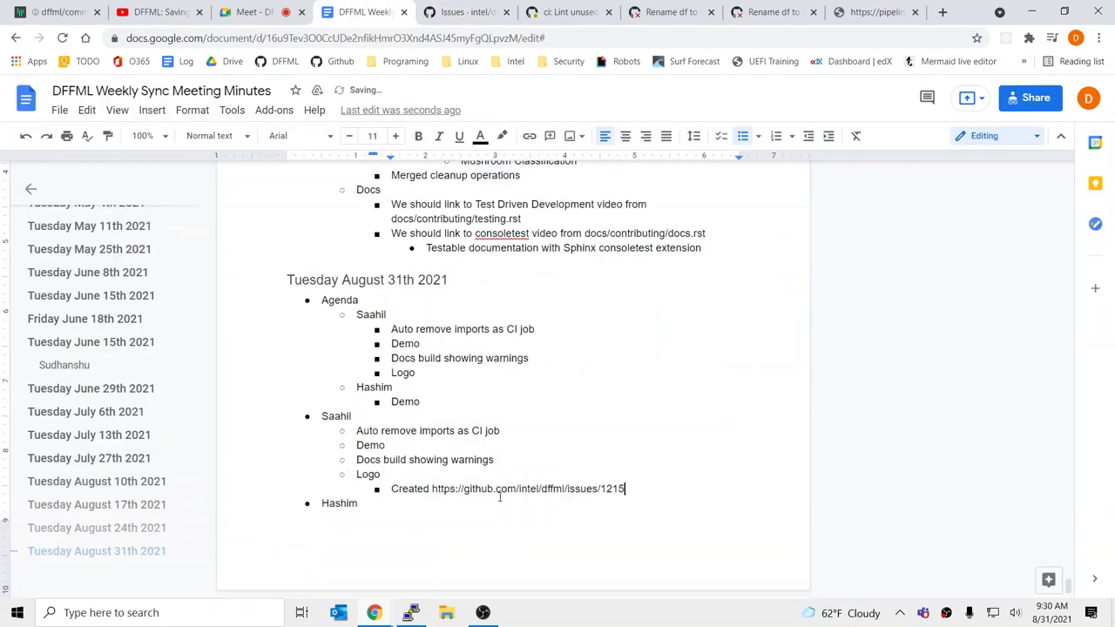
pyautogui.write('to track')
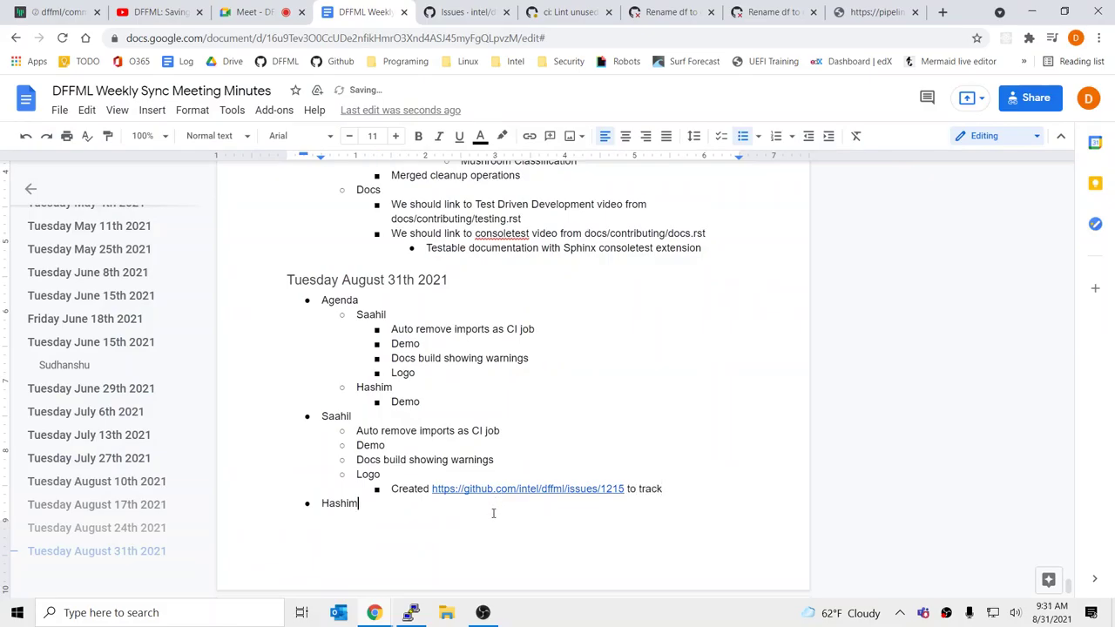
# Step: Look over the call, the "Rename df to dfpreprocess" pull request, the raw CI log and bandit.py in the terminal, and return to the minutes
pyautogui.click(257, 11)
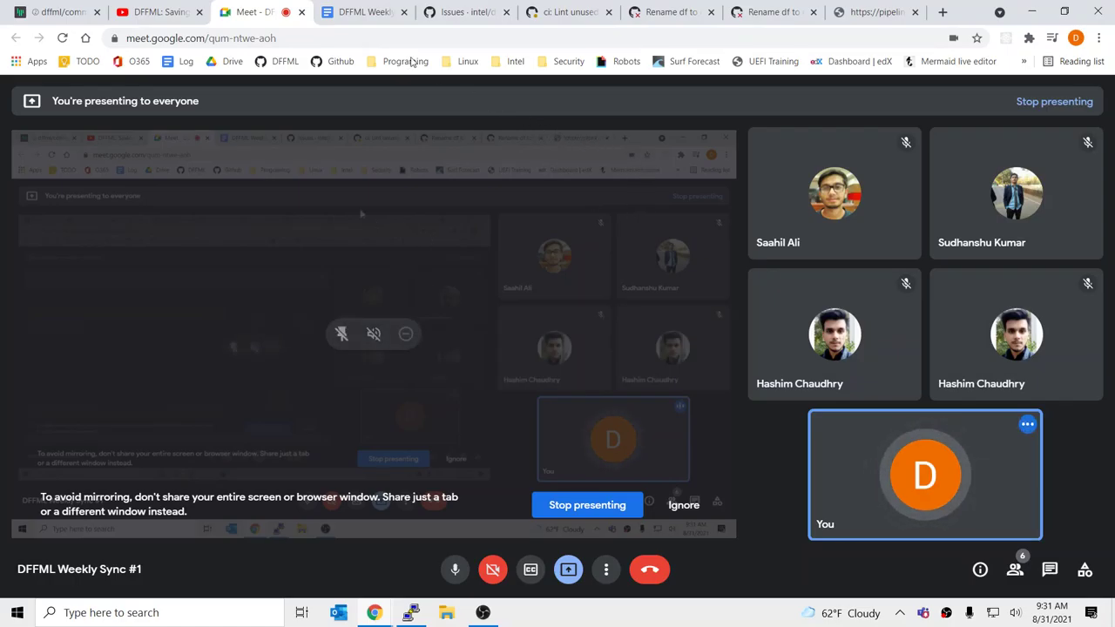
pyautogui.click(348, 10)
pyautogui.click(497, 8)
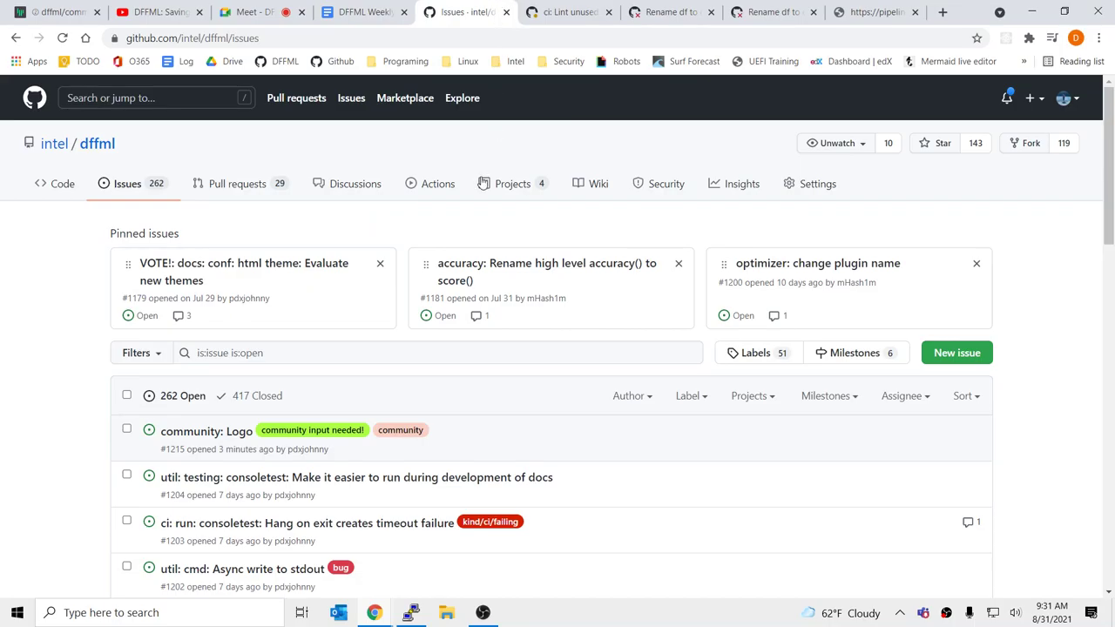
pyautogui.click(221, 184)
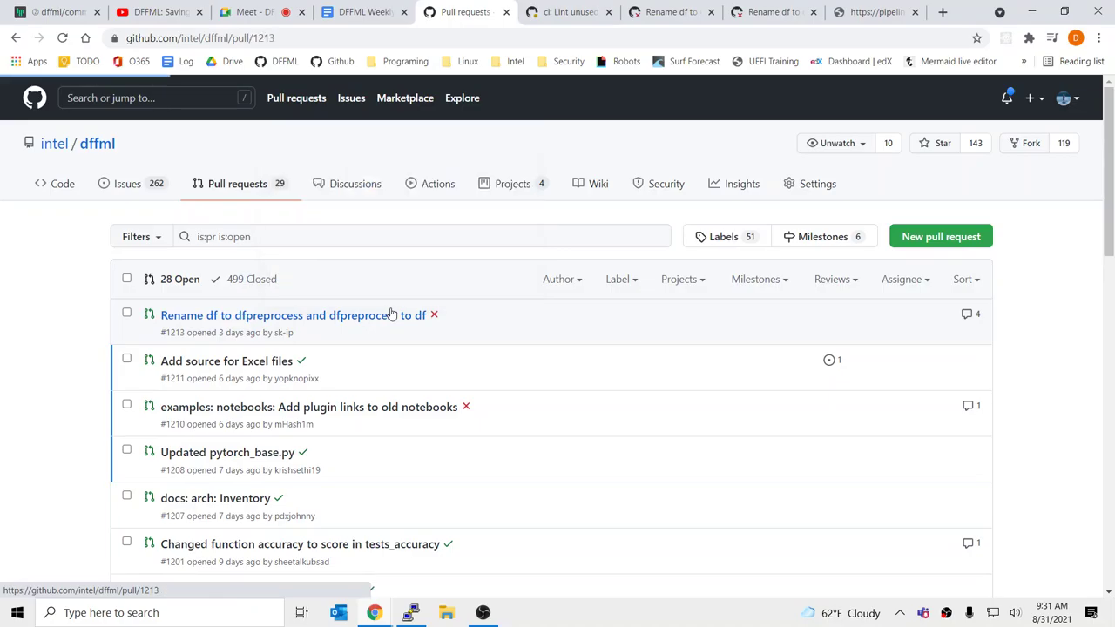
pyautogui.click(571, 11)
pyautogui.click(893, 7)
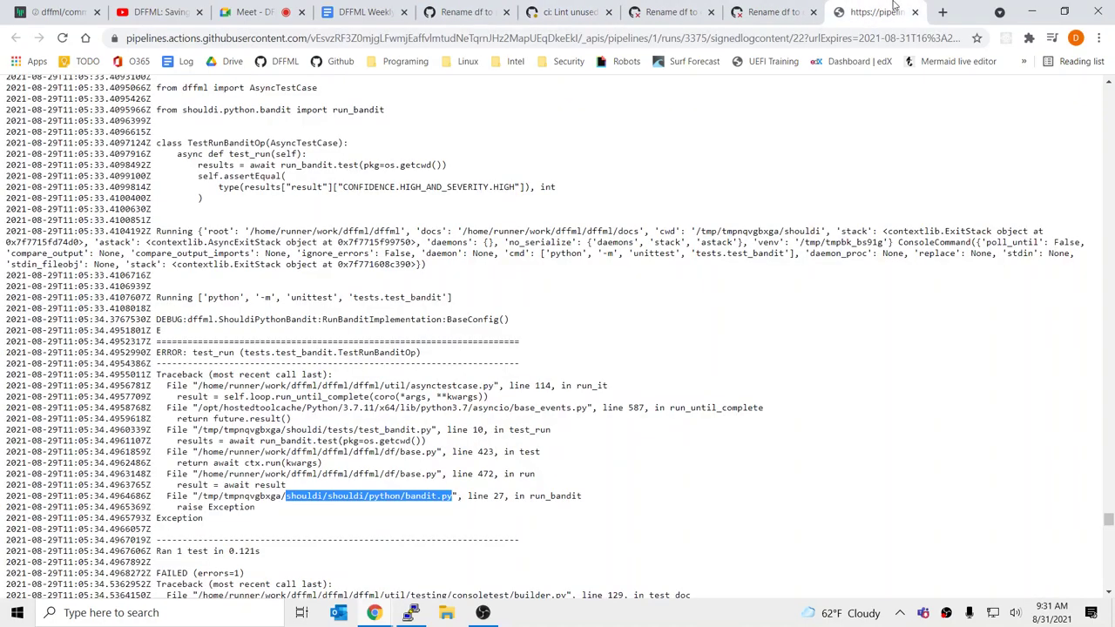
pyautogui.click(429, 377)
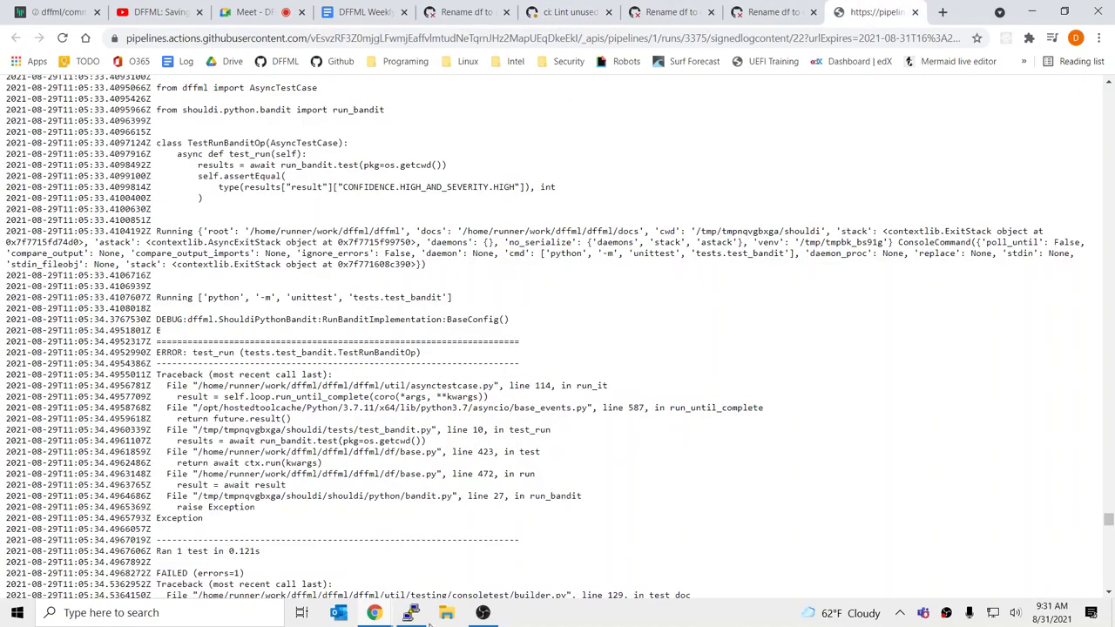
pyautogui.click(411, 613)
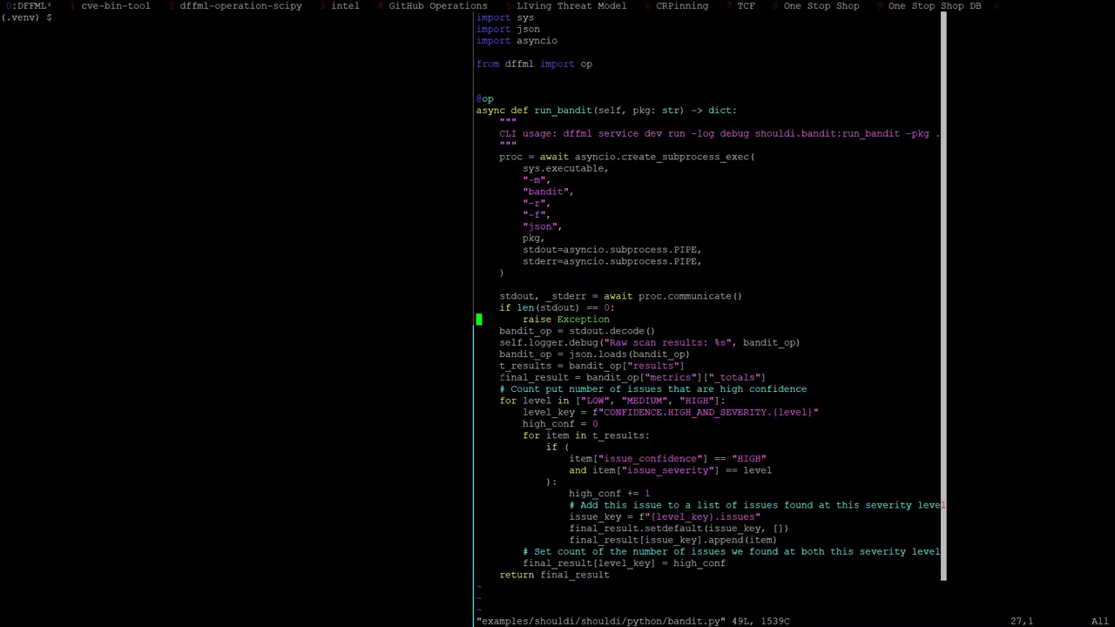
pyautogui.hotkey('alt', 'Tab')
pyautogui.click(361, 12)
pyautogui.hotkey('shift', 'Tab')
pyautogui.write('Su')
pyautogui.press('BackSpace')
pyautogui.press('BackSpace')
pyautogui.press('BackSpace')
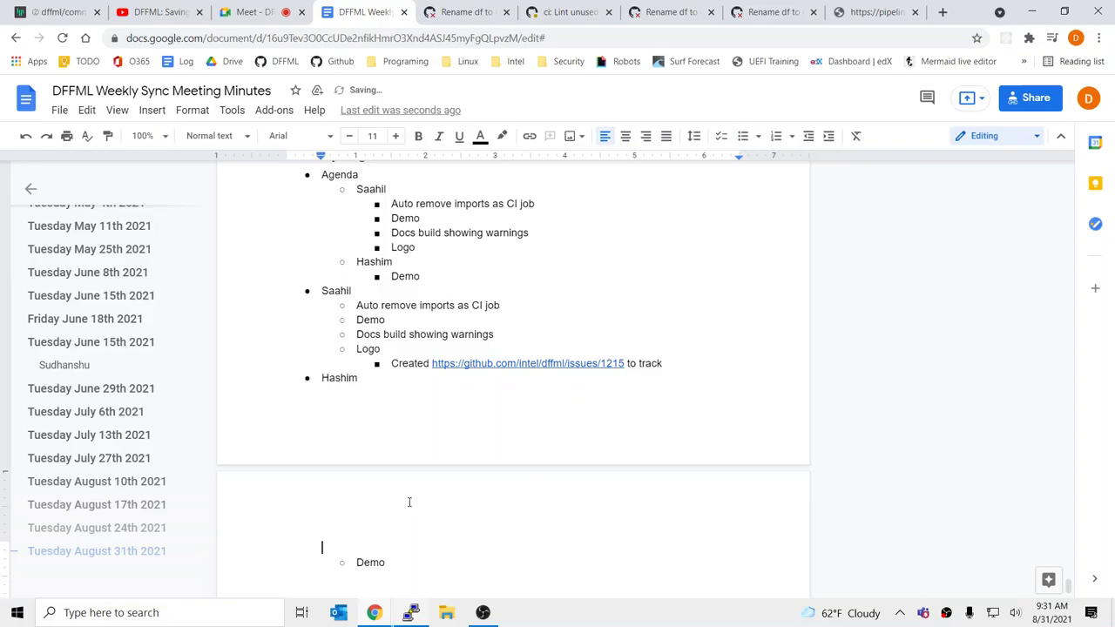
pyautogui.press('BackSpace')
# Step: Add a top-level bullet with the third attendee's name below the second attendee's Demo item at the end of the notes
pyautogui.press('Down')
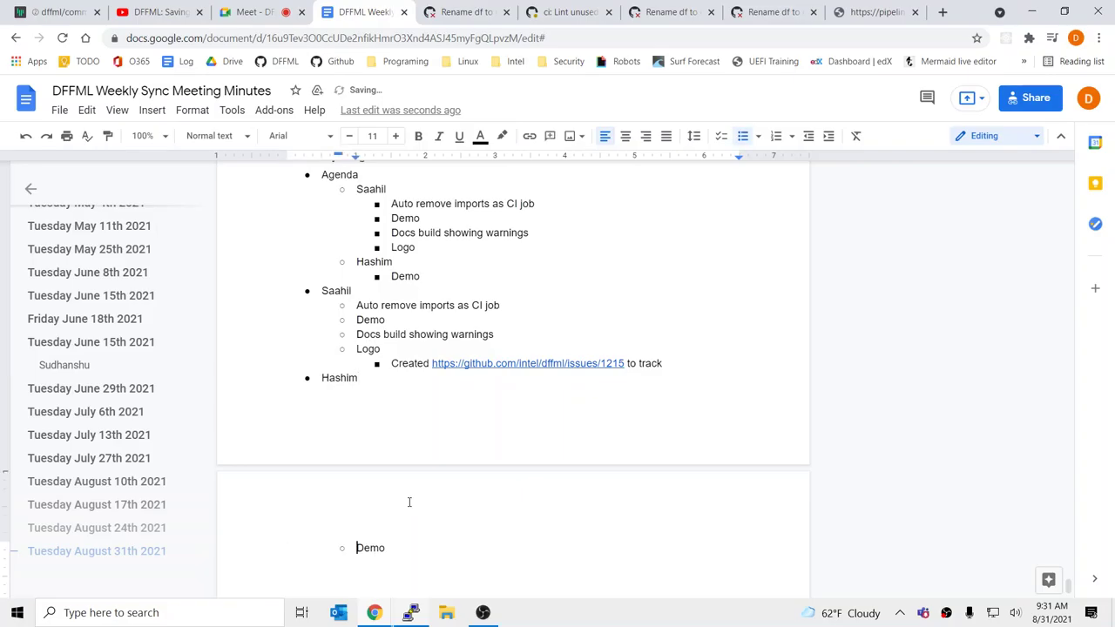
pyautogui.press('Return')
pyautogui.hotkey('shift', 'Tab')
pyautogui.write('Sudha')
# Step: Add the third attendee's name to the agenda below the second attendee's Demo topic, at the same level as the other attendees
pyautogui.click(487, 277)
pyautogui.press('Return')
pyautogui.write('Sudha')
pyautogui.press('BackSpace')
pyautogui.write('hanshu')
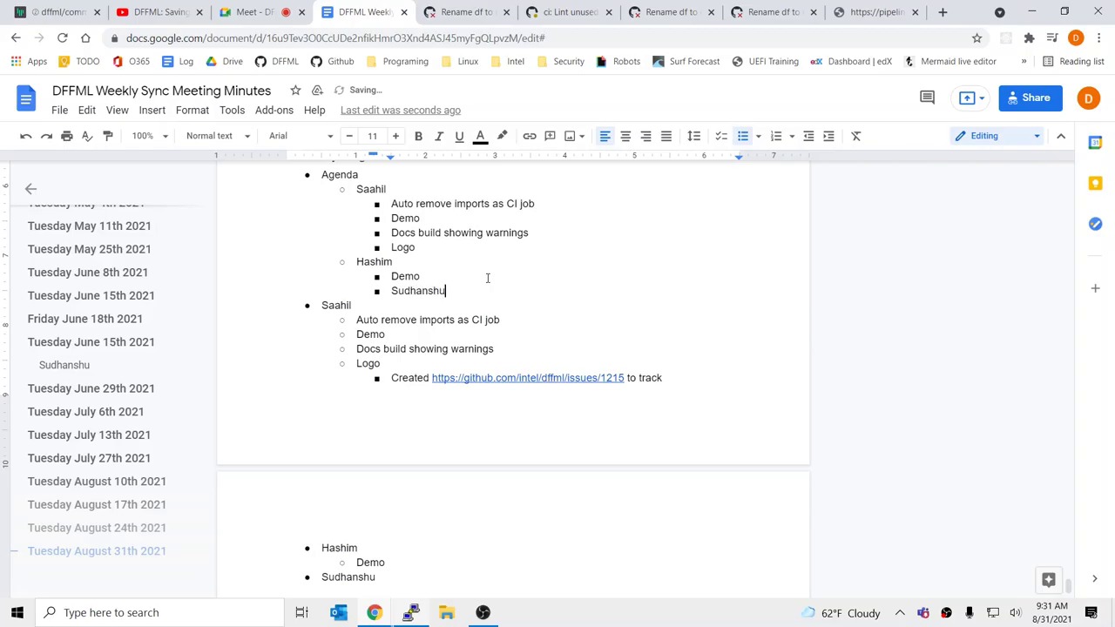
pyautogui.hotkey('shift', 'Tab')
# Step: Add a nested agenda topic reading "shouldi is failing on bandit run" under the third attendee's name, with "shouldi" in lowercase
pyautogui.press('Return')
pyautogui.press('Tab')
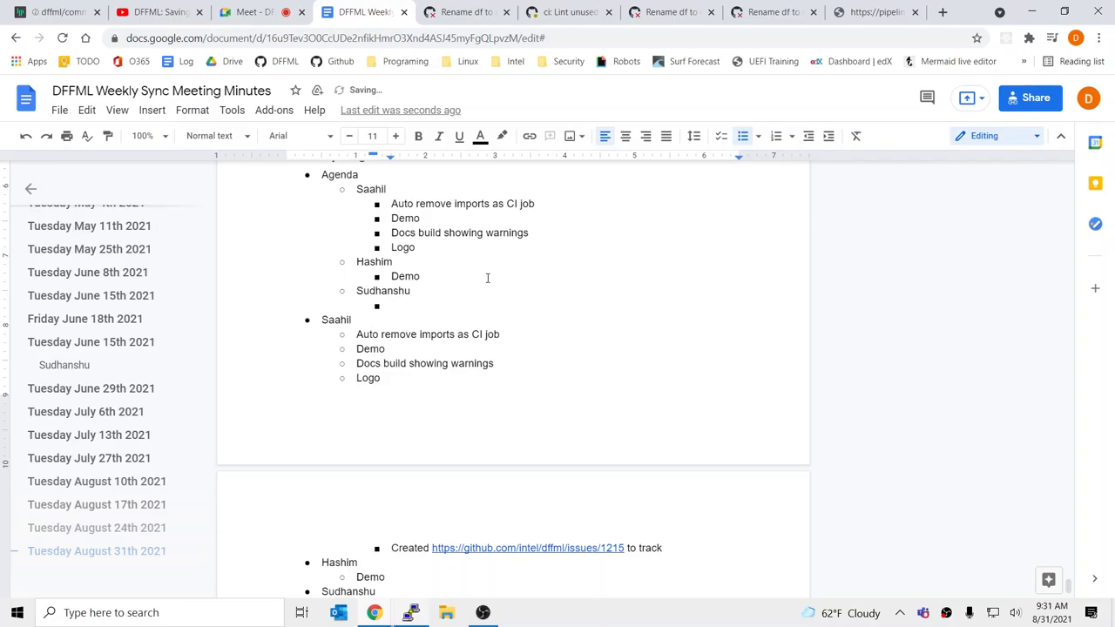
pyautogui.write('Shouldi is failn')
pyautogui.press('BackSpace')
pyautogui.write('ing on')
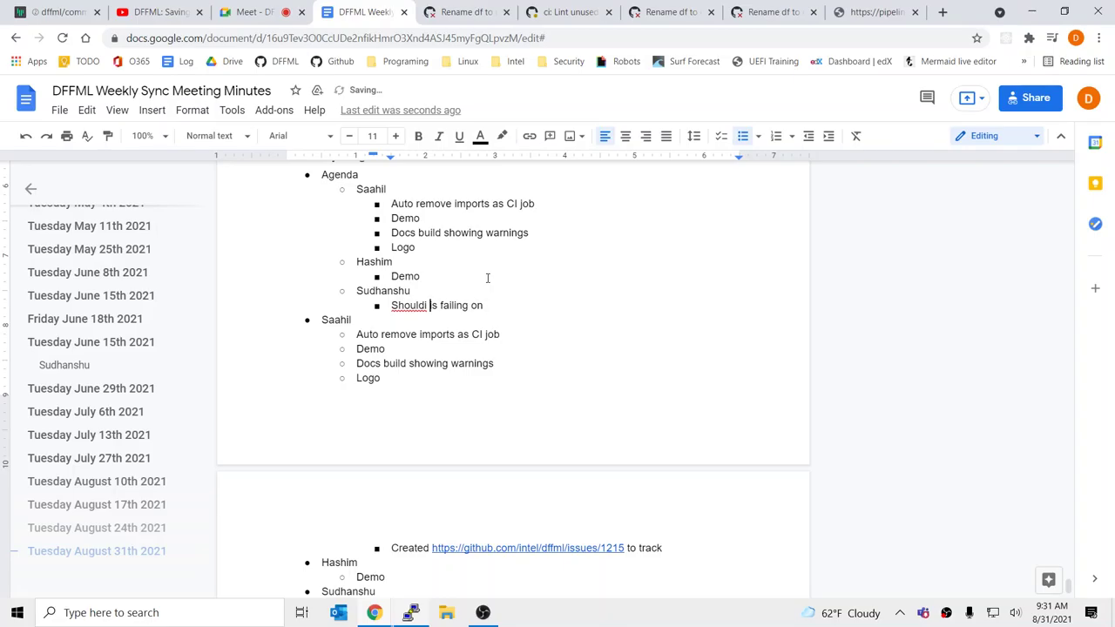
pyautogui.hotkey('ctrl', 'z')
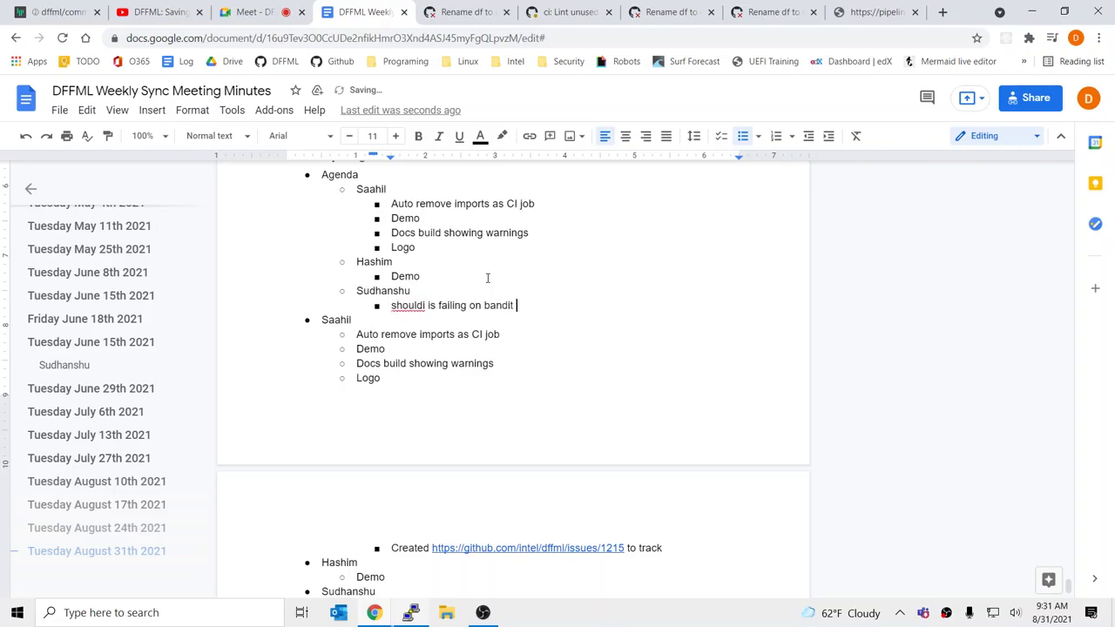
# Step: Review the bandit traceback in the raw CI log, the dfpreprocess rename pull request's checks, and the docs lint run
pyautogui.click(571, 11)
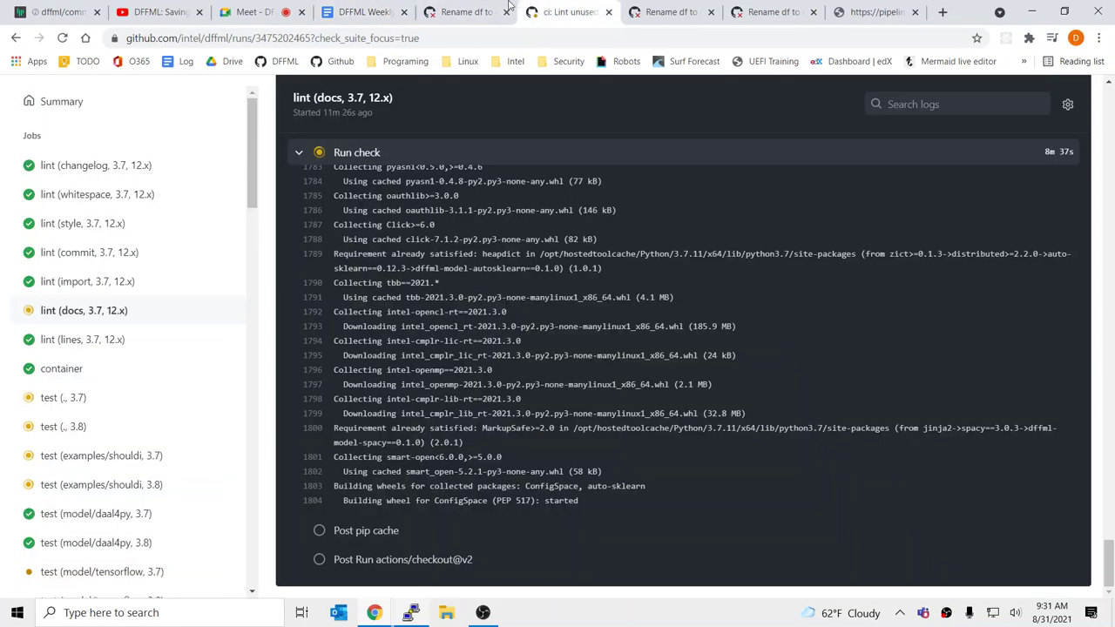
pyautogui.click(502, 11)
pyautogui.click(536, 9)
pyautogui.click(771, 8)
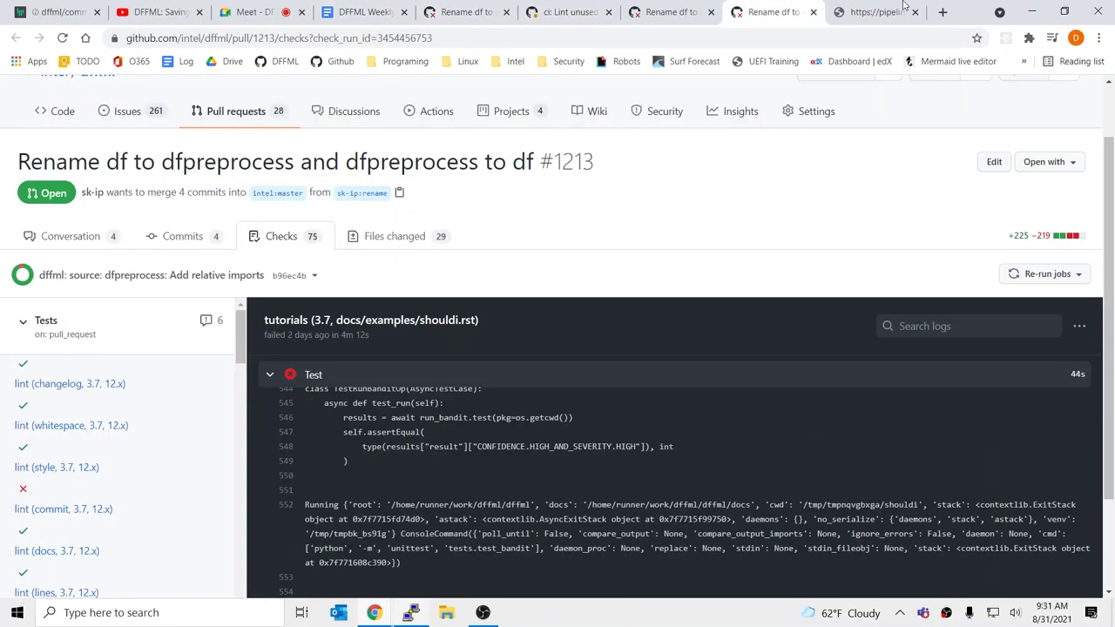
pyautogui.click(904, 8)
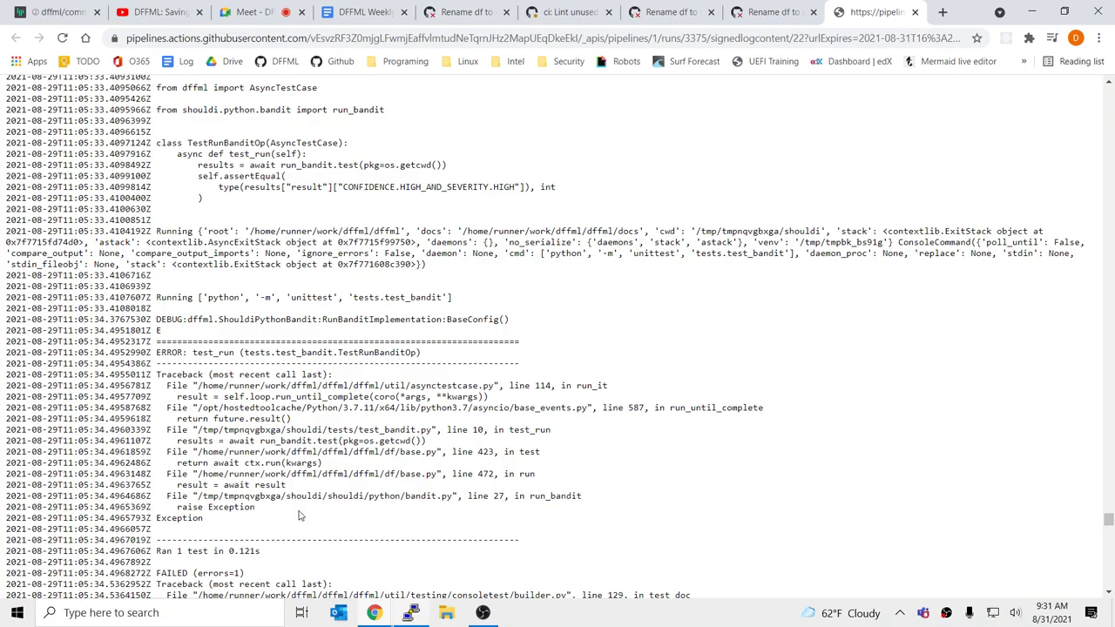
pyautogui.moveTo(299, 516); pyautogui.dragTo(349, 490)
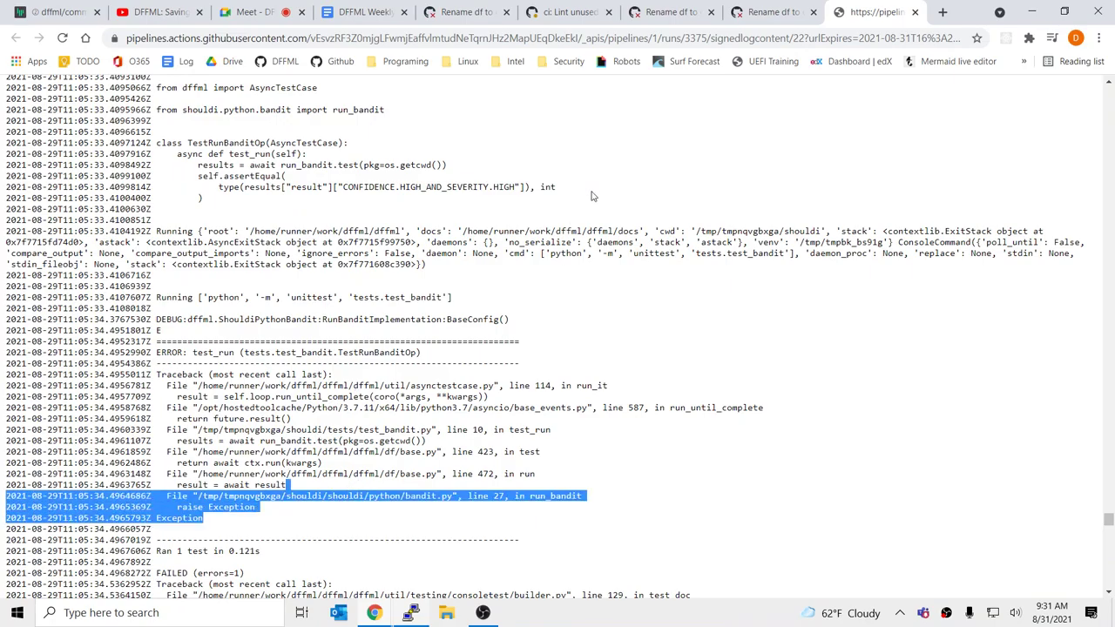
pyautogui.click(807, 9)
pyautogui.click(669, 11)
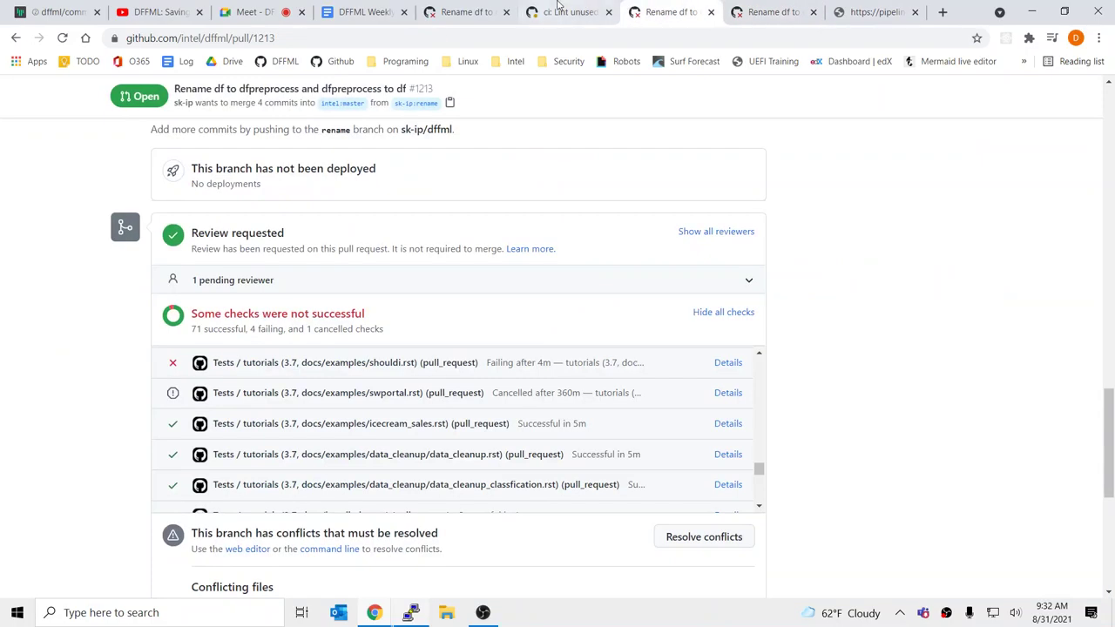
pyautogui.click(561, 11)
pyautogui.click(493, 8)
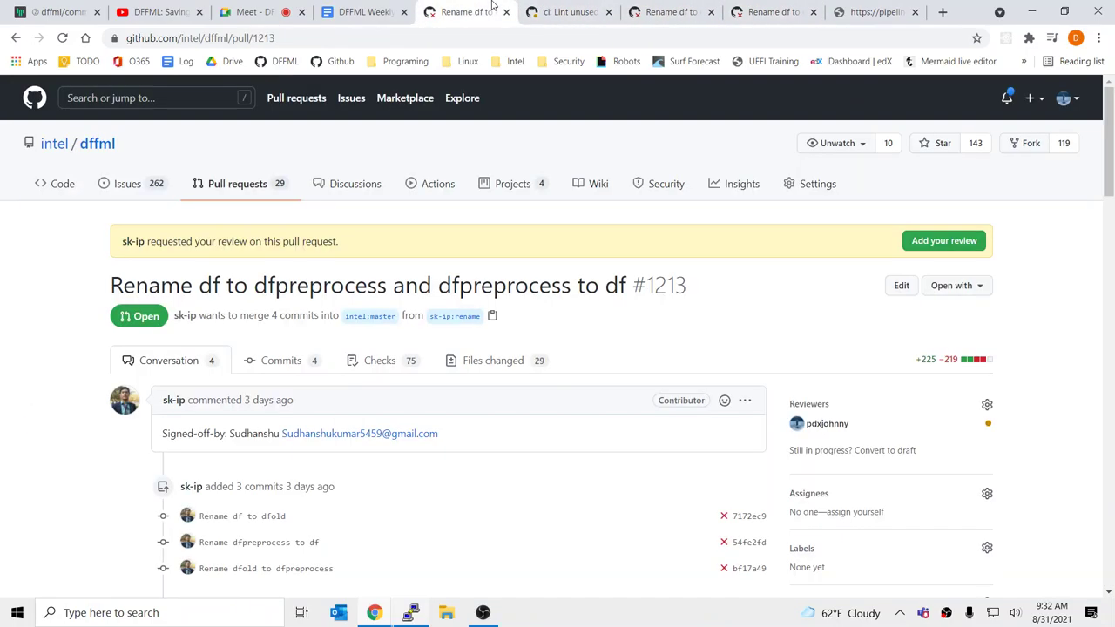
pyautogui.click(533, 9)
pyautogui.click(486, 10)
pyautogui.click(534, 10)
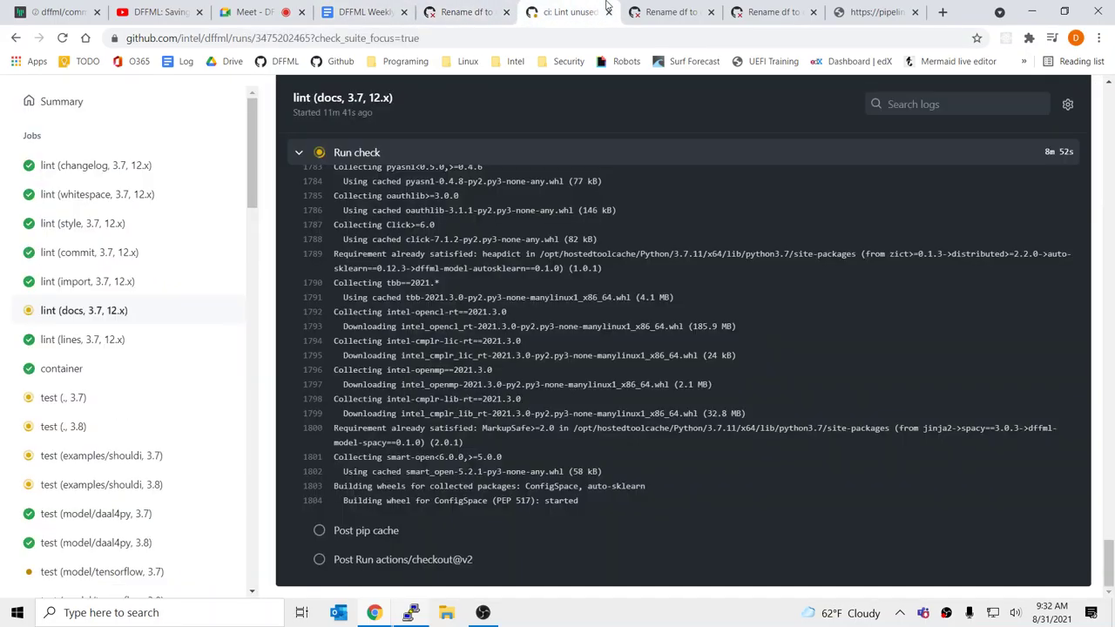
pyautogui.click(453, 10)
# Step: Start a nested bullet under the third attendee's name at the end of the meeting minutes
pyautogui.click(345, 8)
pyautogui.scroll(-4, 385, 461)
pyautogui.scroll(3, 430, 383)
pyautogui.scroll(1, 430, 384)
pyautogui.press('Return')
pyautogui.press('Tab')
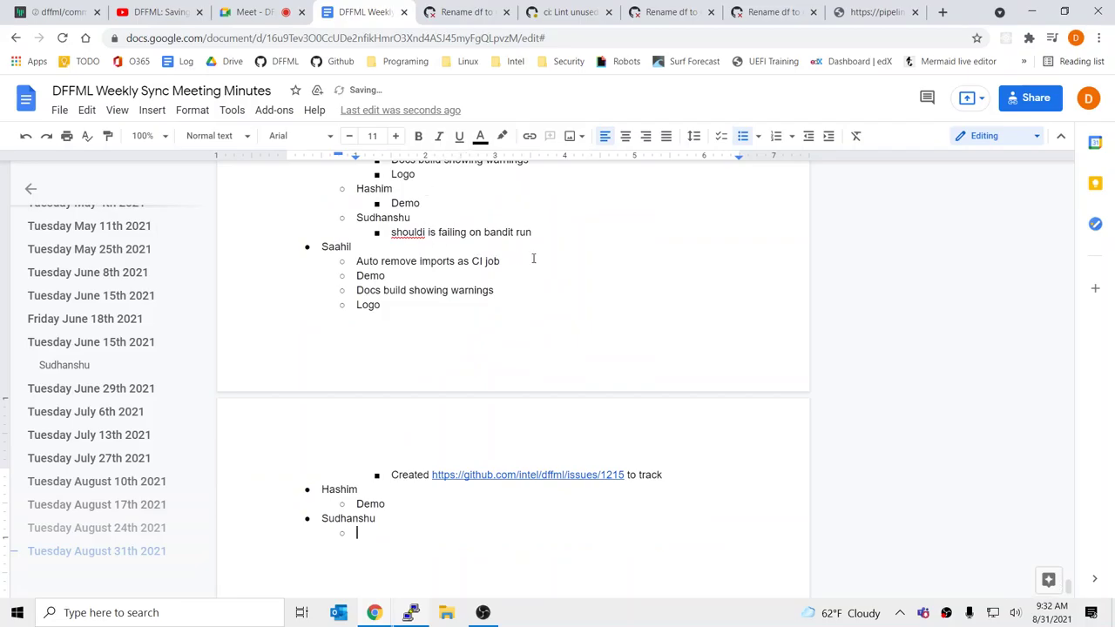
# Step: Copy the agenda topic "shouldi is failing on bandit run" into the third attendee's nested bullet in the notes and start another bullet below
pyautogui.click(549, 232)
pyautogui.hotkey('shift', 'Home')
pyautogui.hotkey('shift', 'Up')
pyautogui.hotkey('shift', 'Down')
pyautogui.press('Left')
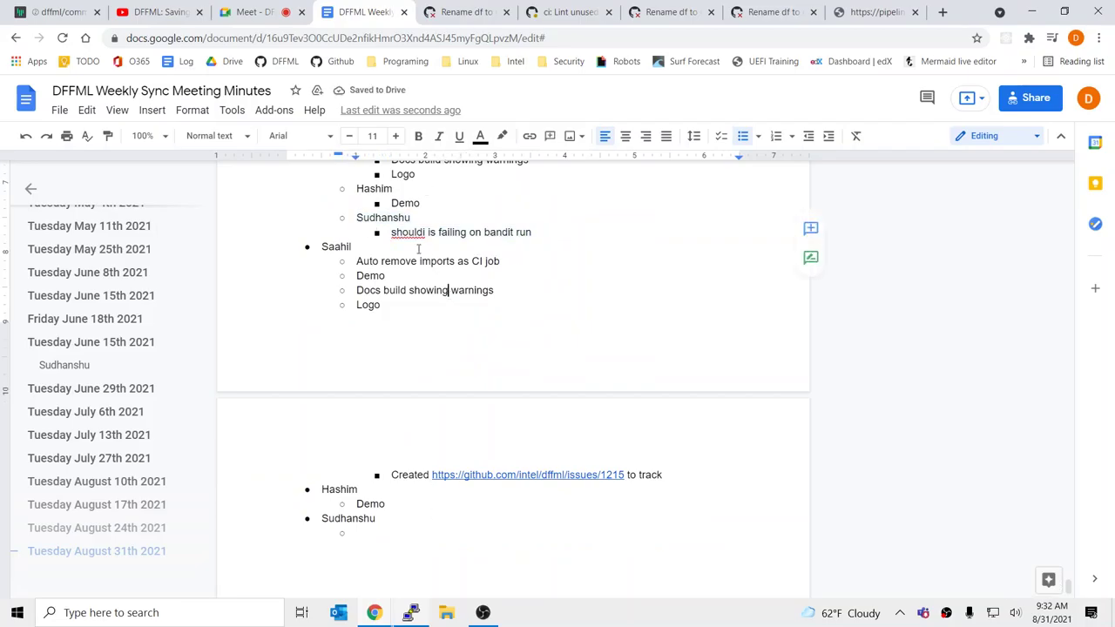
pyautogui.hotkey('shift', 'End')
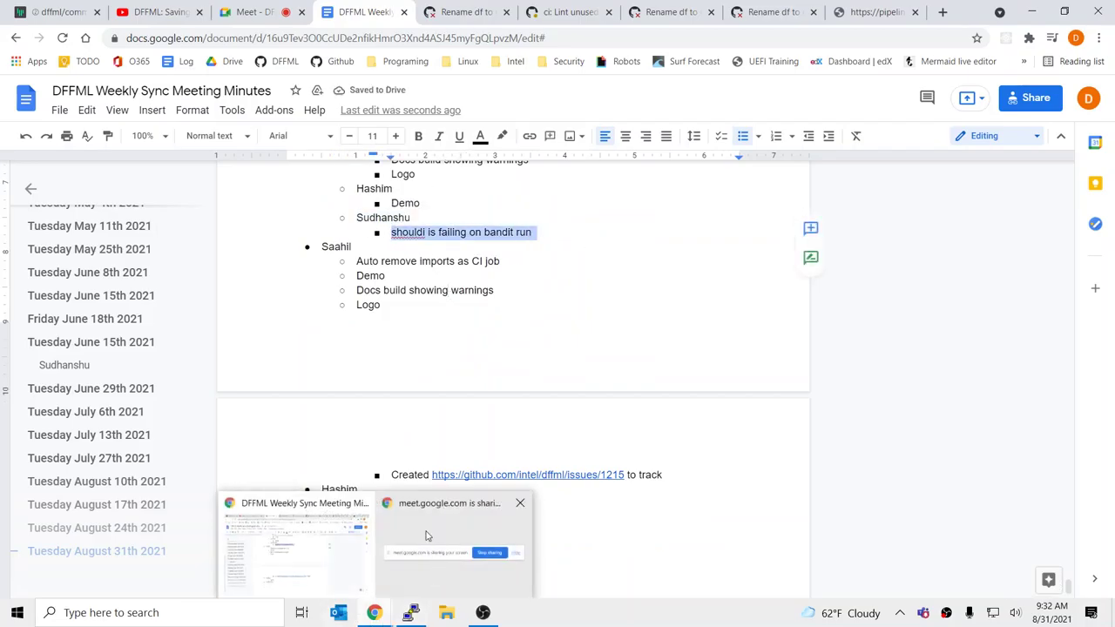
pyautogui.hotkey('ctrl', 'c')
pyautogui.click(644, 528)
pyautogui.hotkey('ctrl', 'v')
pyautogui.press('Return')
# Step: Extend the third attendee's agenda topic with "for dfpreprocess rename pr"
pyautogui.click(577, 231)
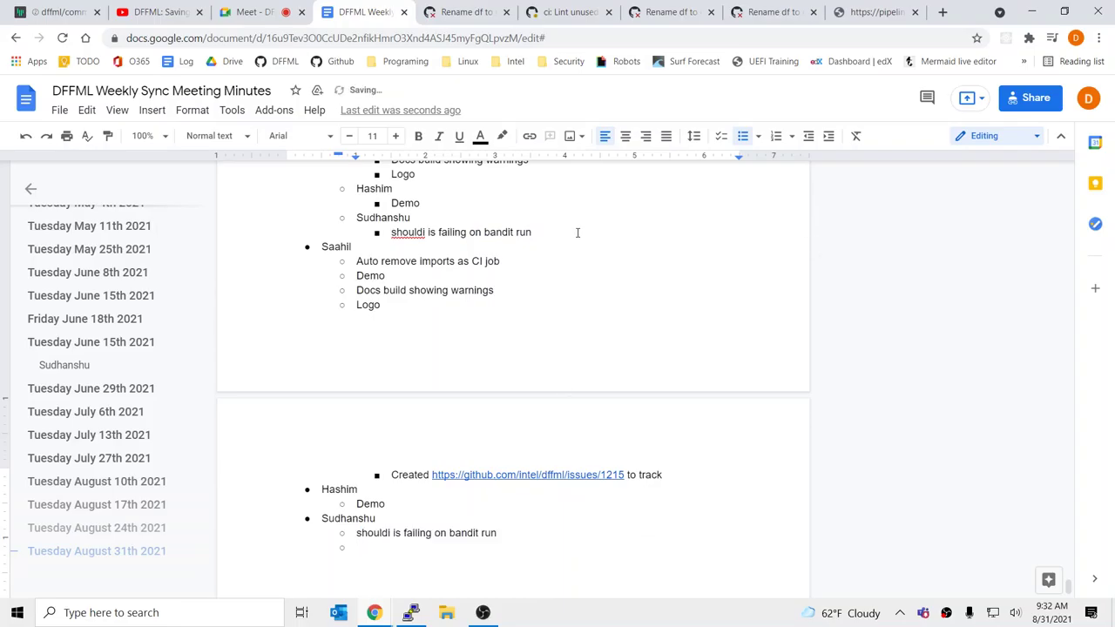
pyautogui.write('for preprocess rename pr')
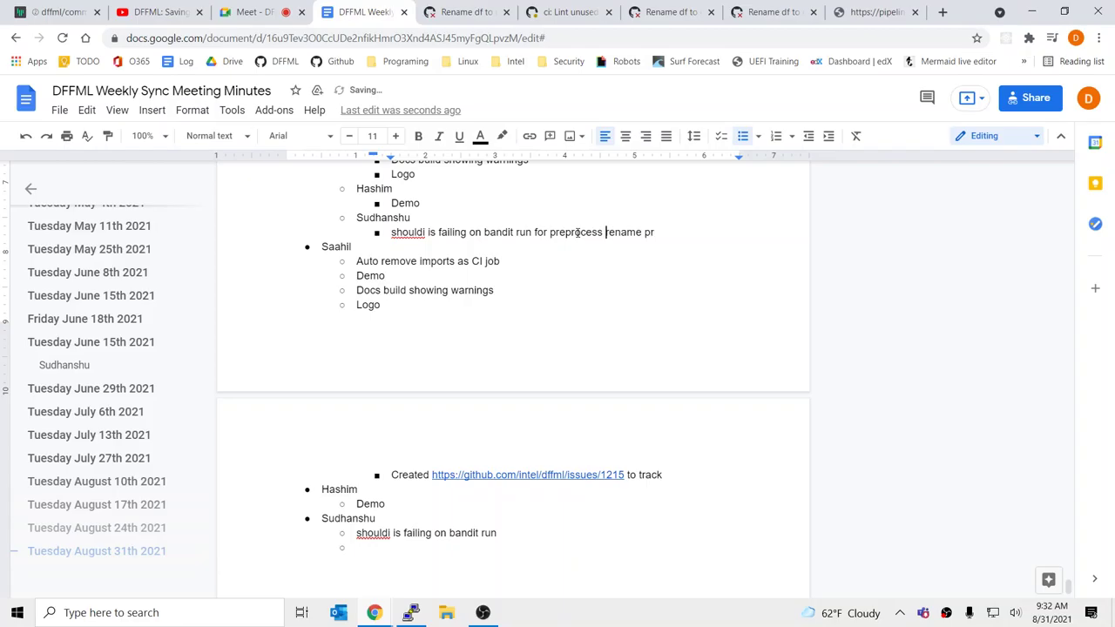
pyautogui.hotkey('ctrl', 'Left')
pyautogui.write('df')
pyautogui.doubleClick(577, 232)
# Step: Replace the third attendee's topic in the notes with the agenda wording "shouldi is failing on bandit run for dfpreprocess rename pr"
pyautogui.click(443, 552)
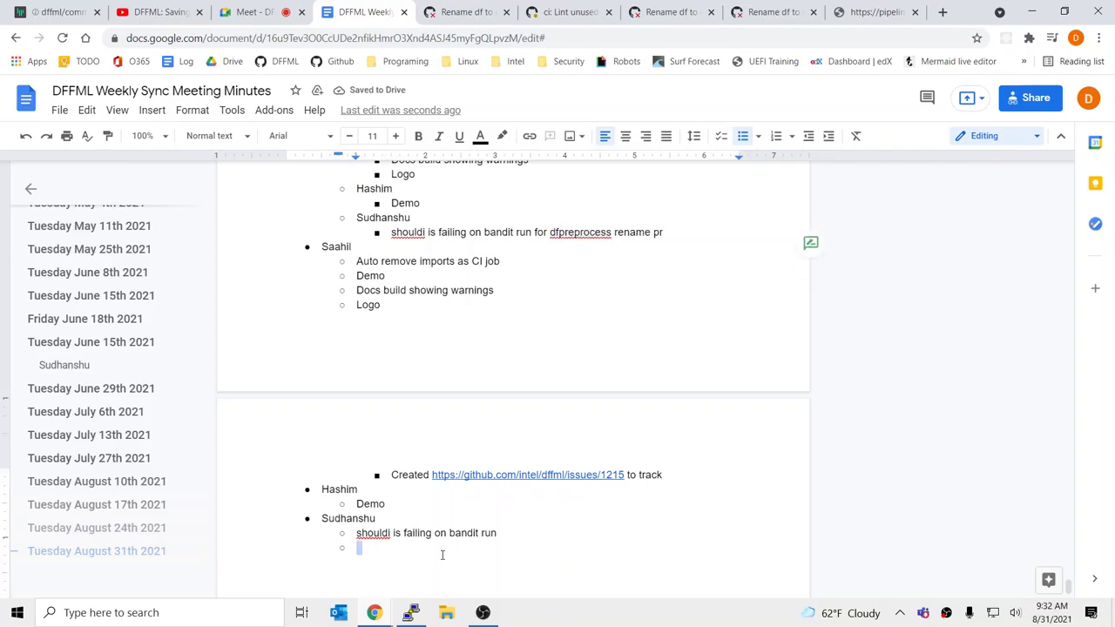
pyautogui.moveTo(683, 228); pyautogui.dragTo(323, 234)
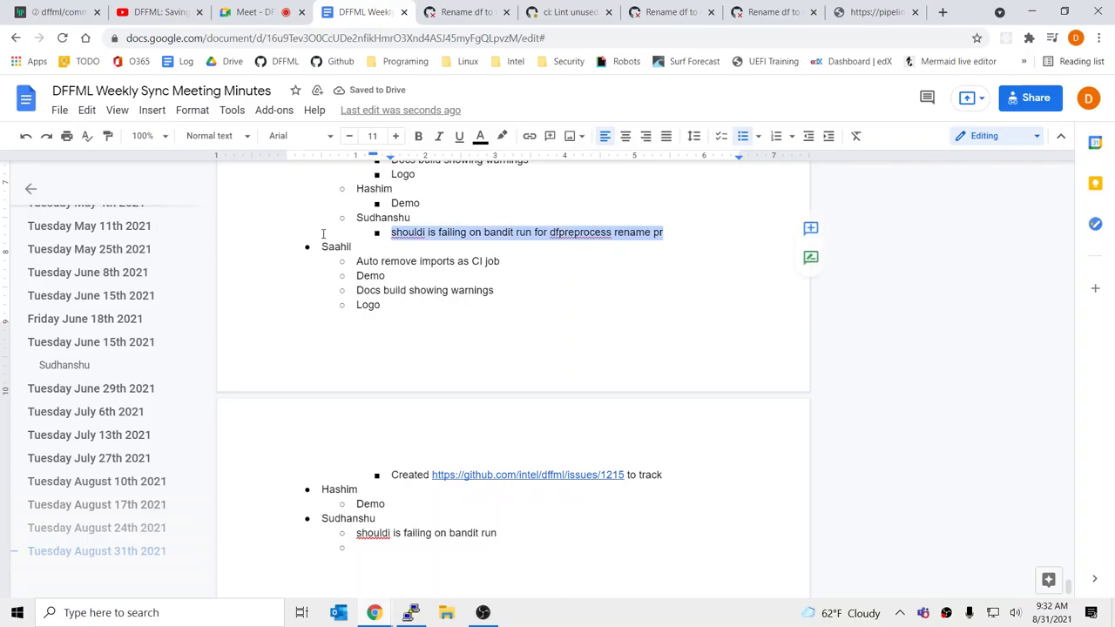
pyautogui.moveTo(523, 533); pyautogui.dragTo(357, 533)
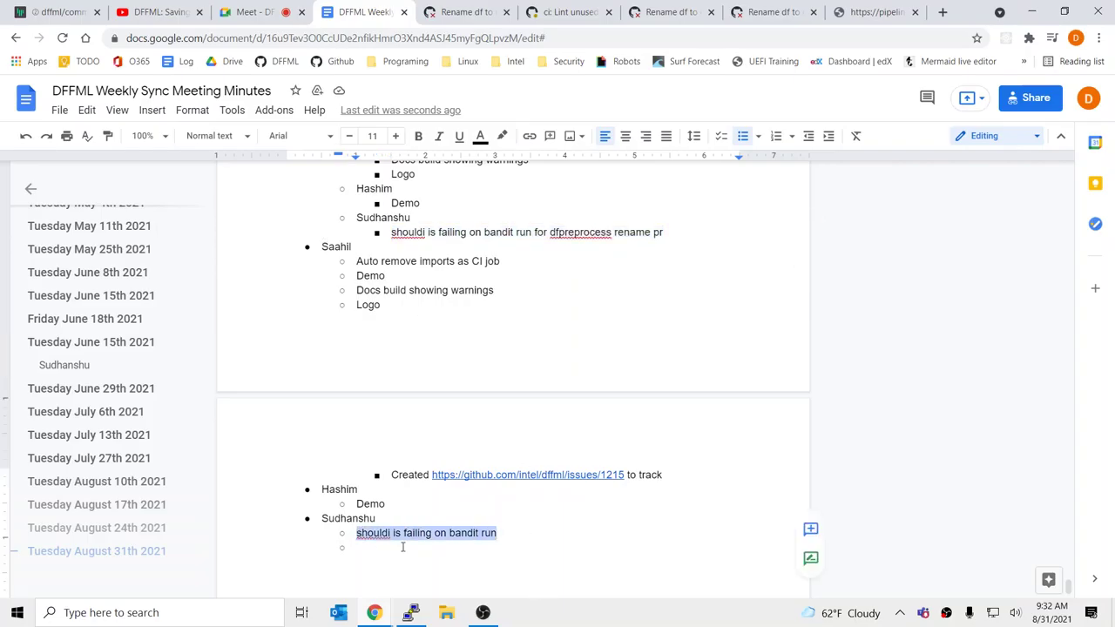
pyautogui.hotkey('ctrl', 'v')
# Step: Add a sub-bullet reading "Can't see log output" under the third attendee's shouldi topic in the notes
pyautogui.click(461, 559)
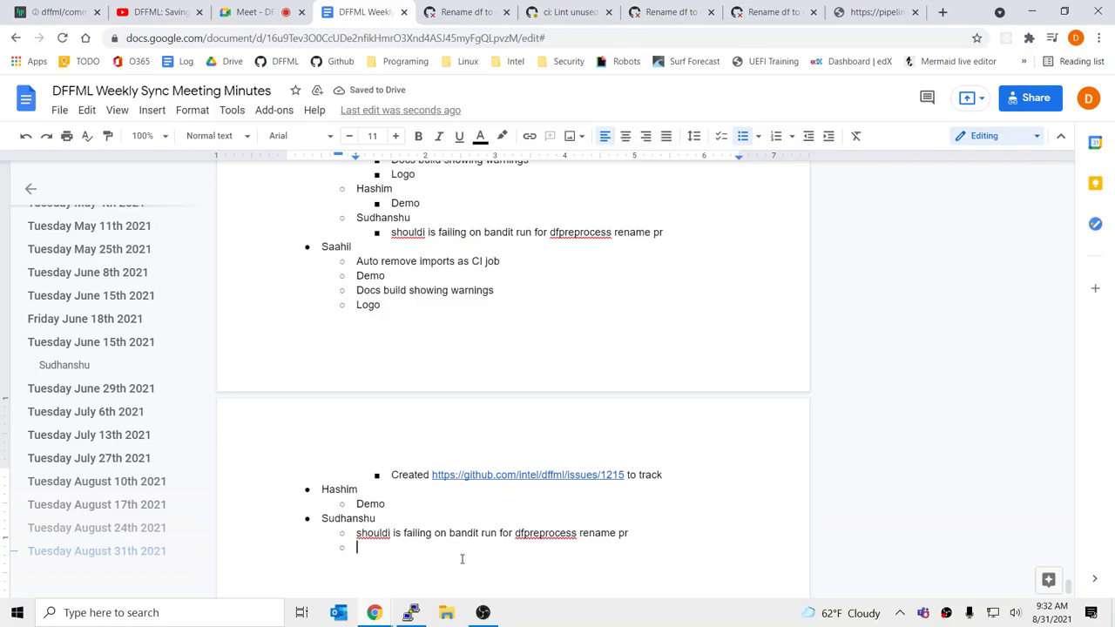
pyautogui.press('Tab')
pyautogui.write("Can't see log ")
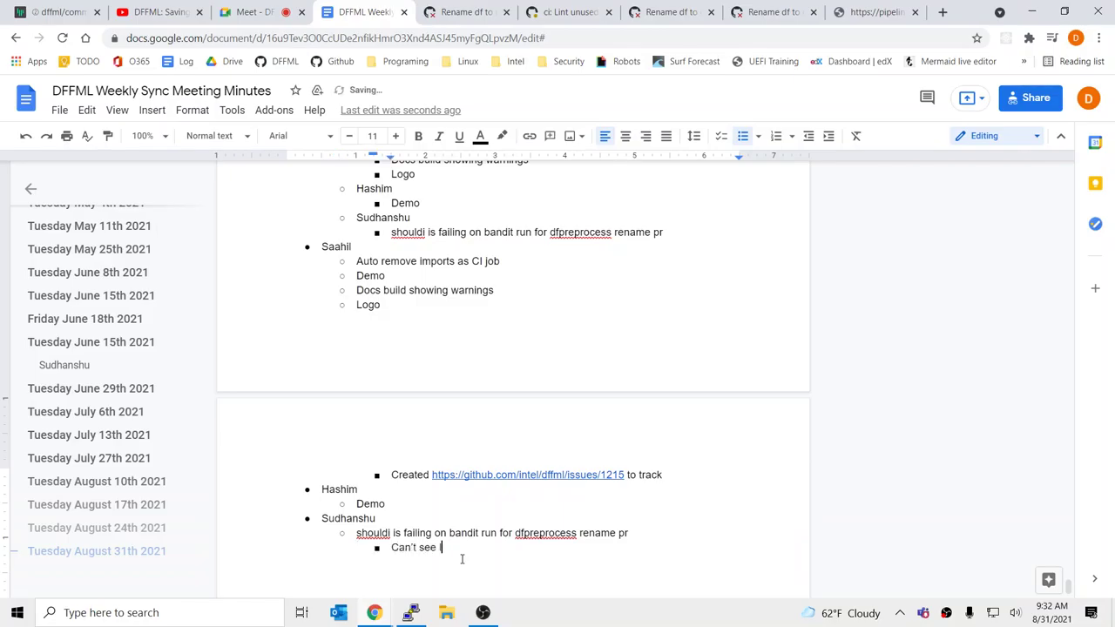
pyautogui.write('outp[ut')
pyautogui.press('BackSpace')
pyautogui.press('BackSpace')
pyautogui.write('ut')
# Step: Add another sub-bullet beginning "We'll merge run-" under the shouldi topic
pyautogui.press('Return')
pyautogui.write("We'll merge")
pyautogui.write('run')
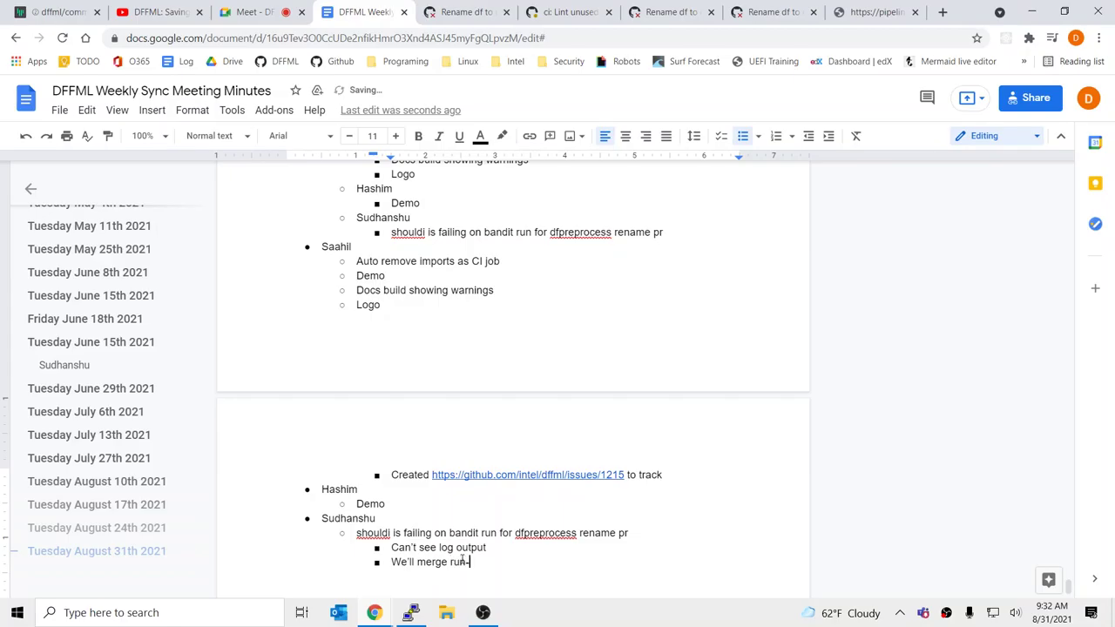
# Step: Complete the bullet as "We'll merge run_command" and add the bullet "Use run_command from bandit to see log output"
pyautogui.write('_command')
pyautogui.press('Return')
pyautogui.write('Use run_command from b')
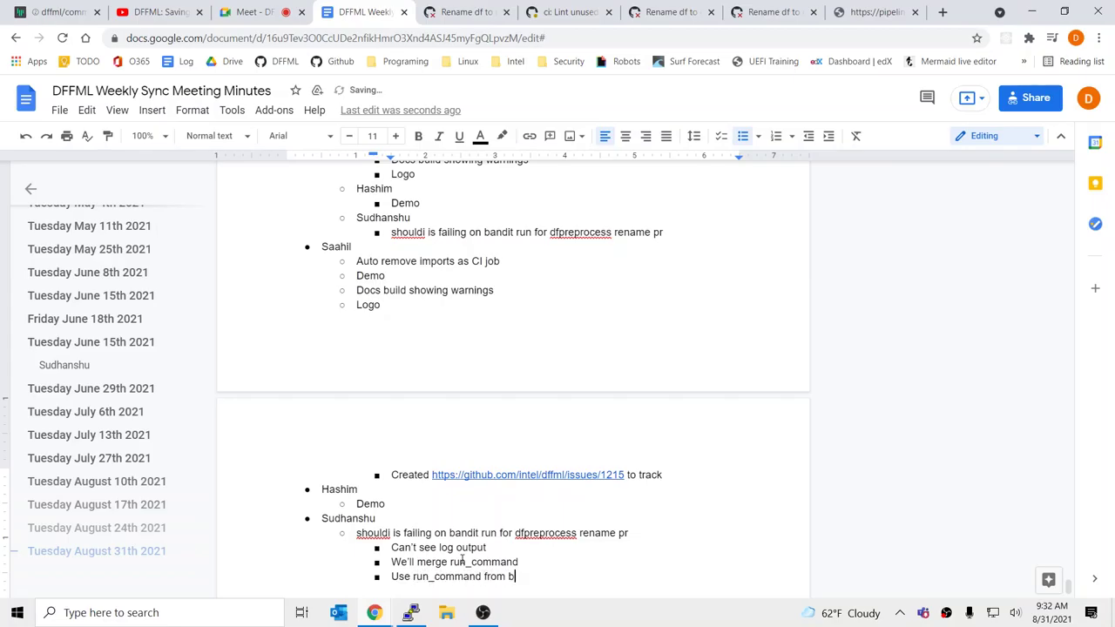
pyautogui.write('andit to see log out[pu')
pyautogui.press('BackSpace')
pyautogui.press('BackSpace')
pyautogui.press('BackSpace')
pyautogui.press('BackSpace')
pyautogui.write('tput')
# Step: Insert the bullet "Rebase master" between the merge bullet and the "Use run_command" bullet
pyautogui.press('Return')
pyautogui.write('Reabse')
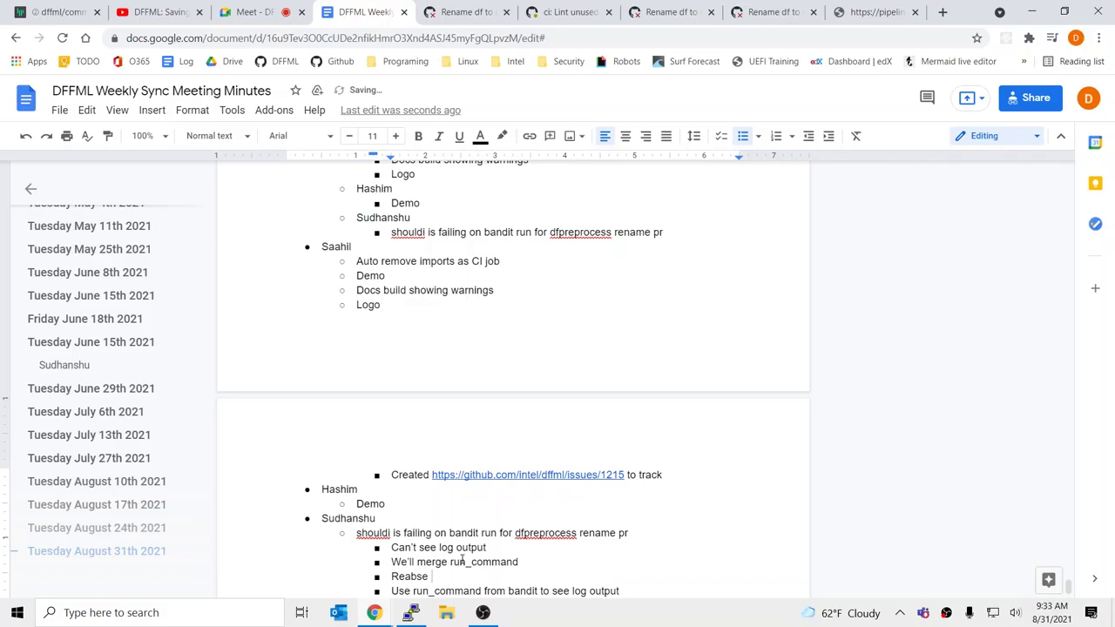
pyautogui.press('BackSpace')
pyautogui.press('BackSpace')
pyautogui.press('BackSpace')
pyautogui.press('BackSpace')
pyautogui.press('BackSpace')
pyautogui.write('base master')
# Step: Start a new last bullet reading "Analysis of asyncio.create_subproces_exec to see how we can combine"
pyautogui.scroll(-2, 475, 559)
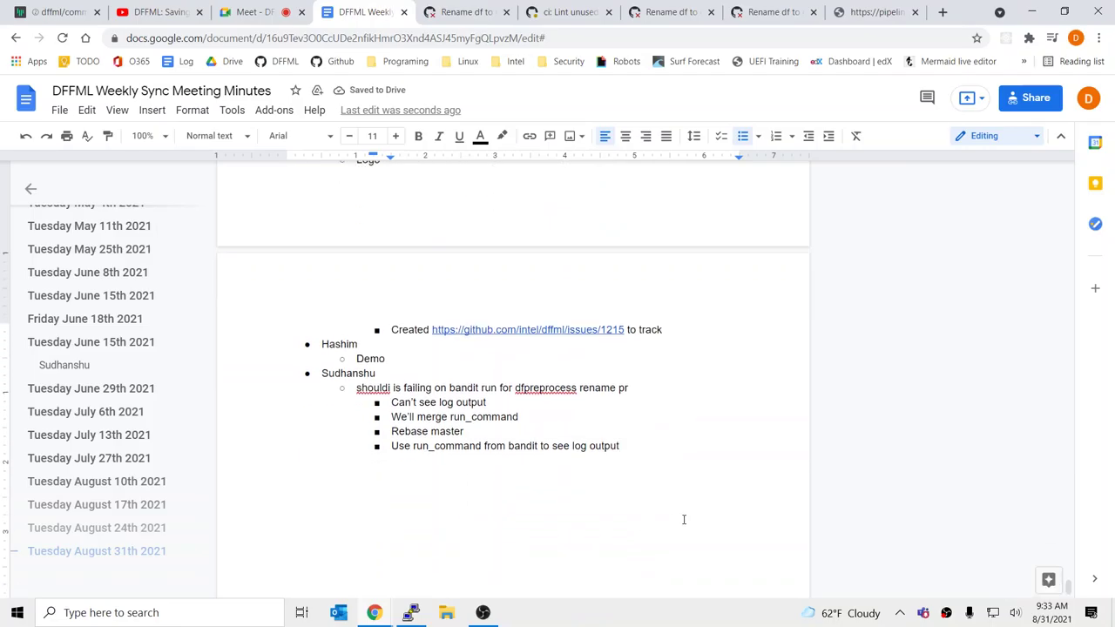
pyautogui.press('Return')
pyautogui.write('Analysis of a')
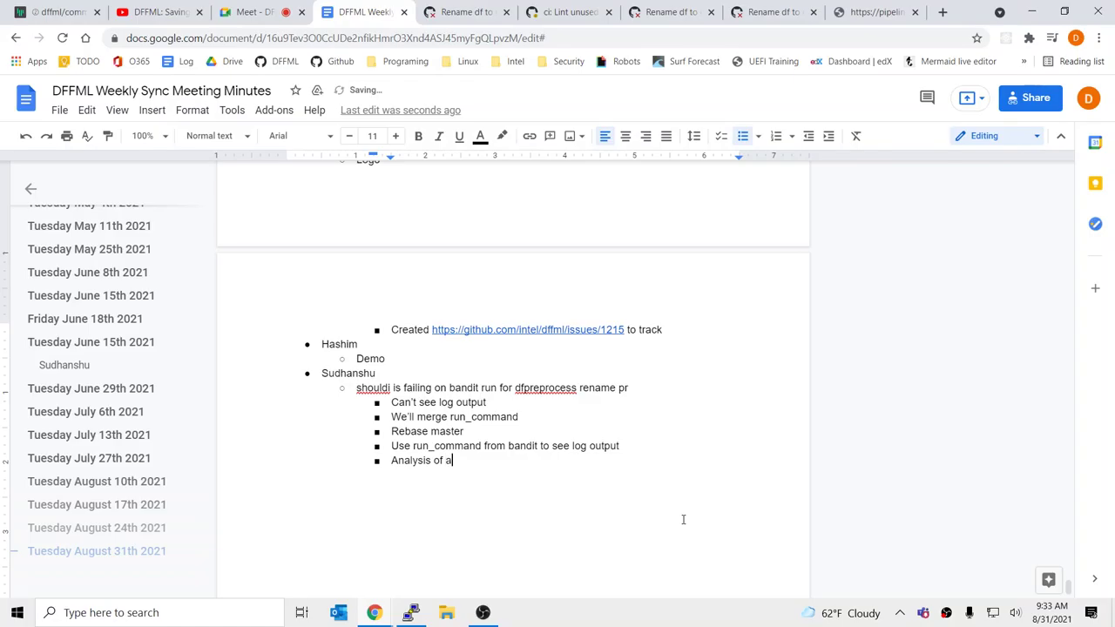
pyautogui.write('syncio.create_subproces_e')
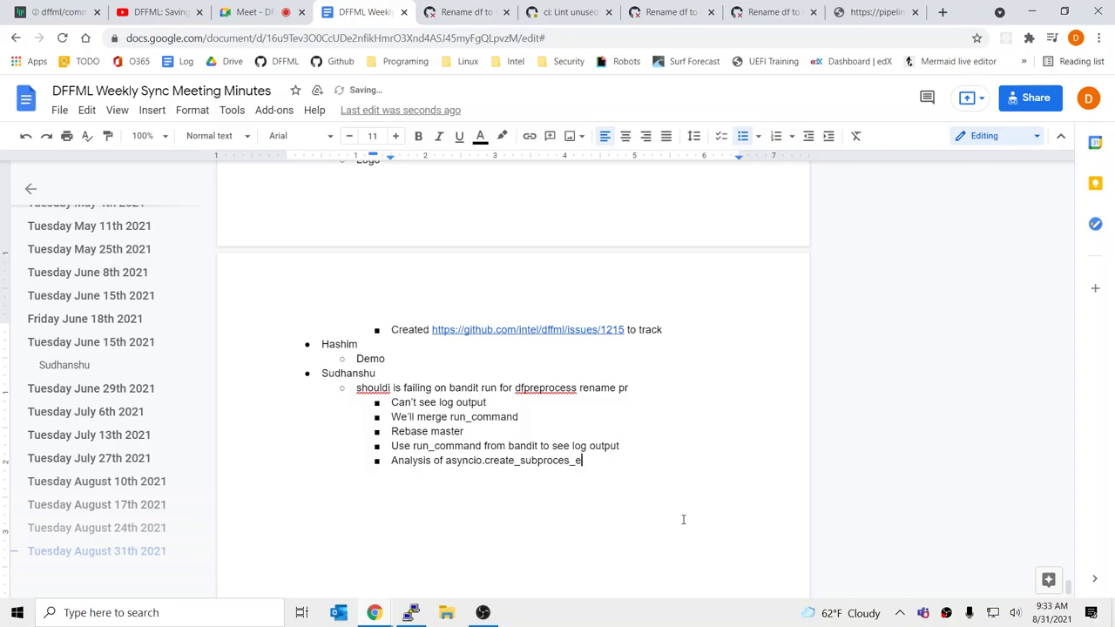
pyautogui.write('xec to see how we can conv')
pyautogui.press('BackSpace')
pyautogui.press('BackSpace')
pyautogui.write('mbine')
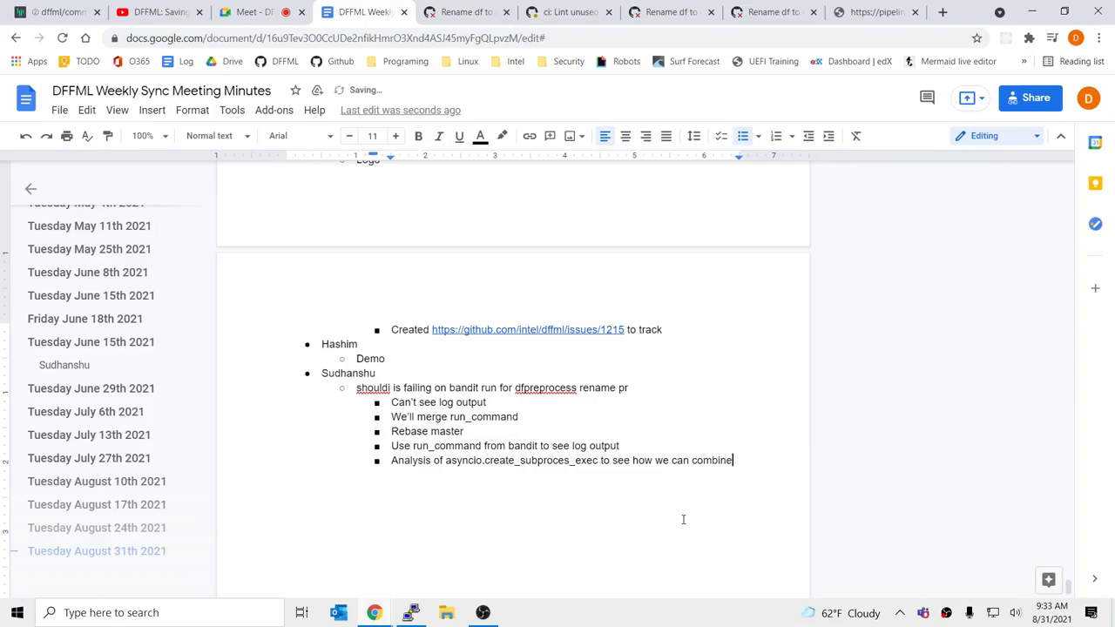
# Step: Continue the analysis bullet with "helper functions in dffml.service.dev, dffml.util.proc, and dffml_feature_git.util.proc"
pyautogui.write(' helper functions in dffml.service.de')
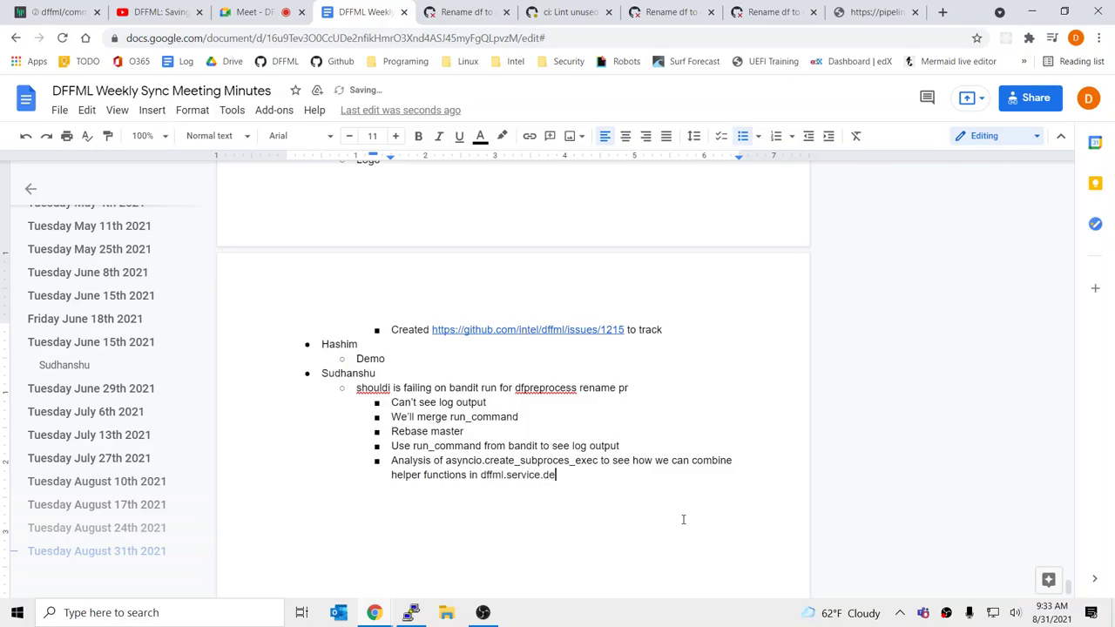
pyautogui.write('v. dffml.util.proc')
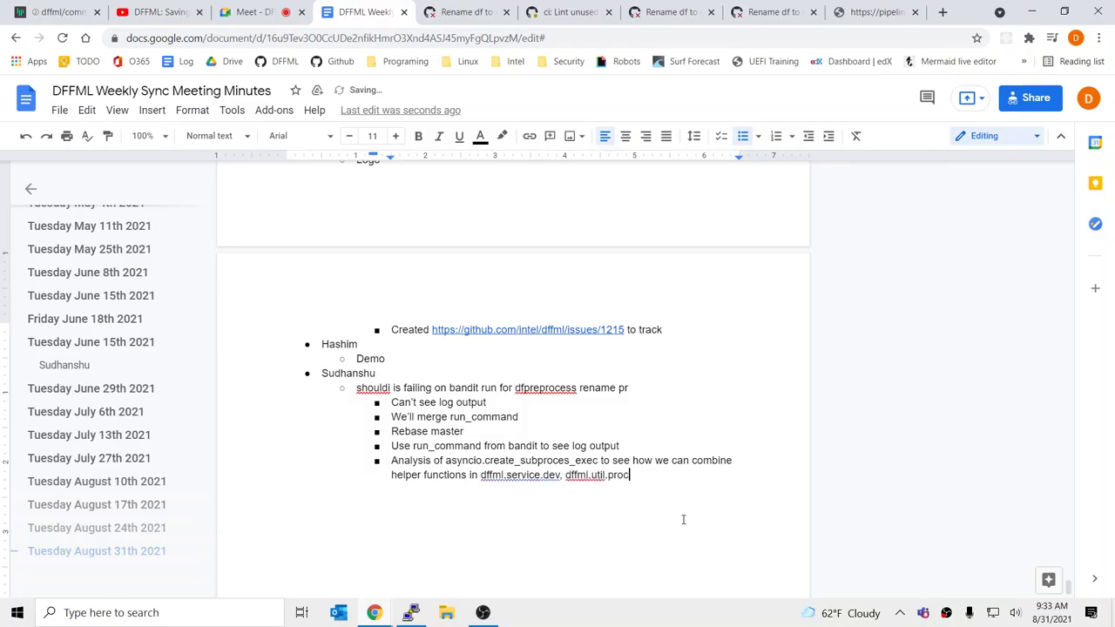
pyautogui.write(', and d')
pyautogui.press('BackSpace')
pyautogui.press('BackSpace')
pyautogui.press('BackSpace')
pyautogui.write('dffml_feau')
pyautogui.press('BackSpace')
pyautogui.write('tures')
pyautogui.press('BackSpace')
pyautogui.write('_git.util.prox')
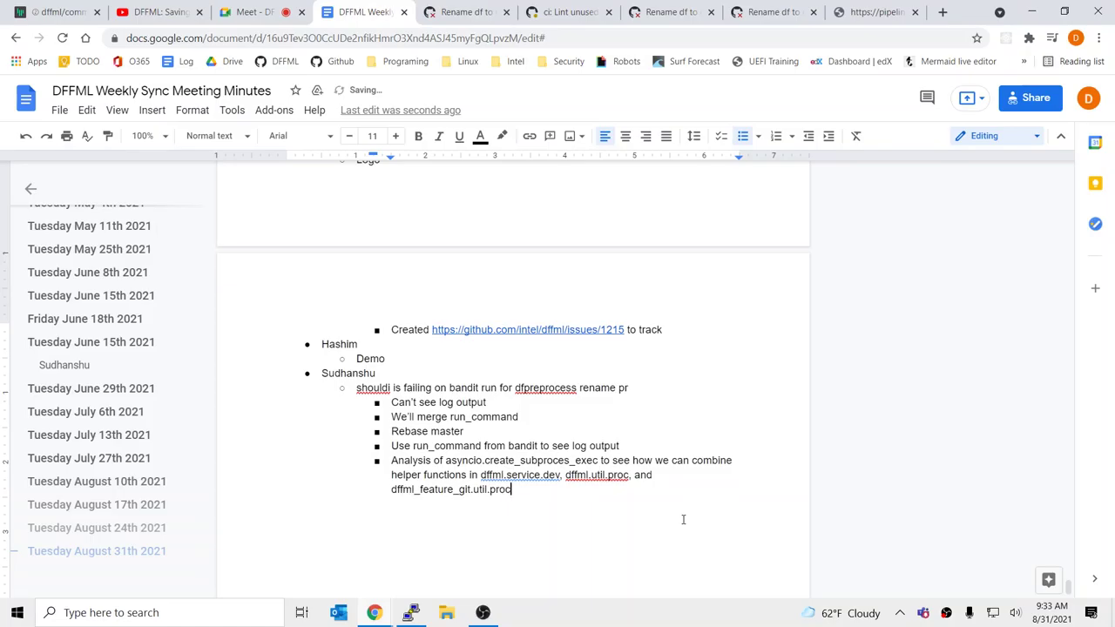
# Step: Finish the analysis bullet with "(there might be more) into one." and leave no empty bullet after it
pyautogui.write(' (there might be fo')
pyautogui.press('BackSpace')
pyautogui.press('BackSpace')
pyautogui.write('more)')
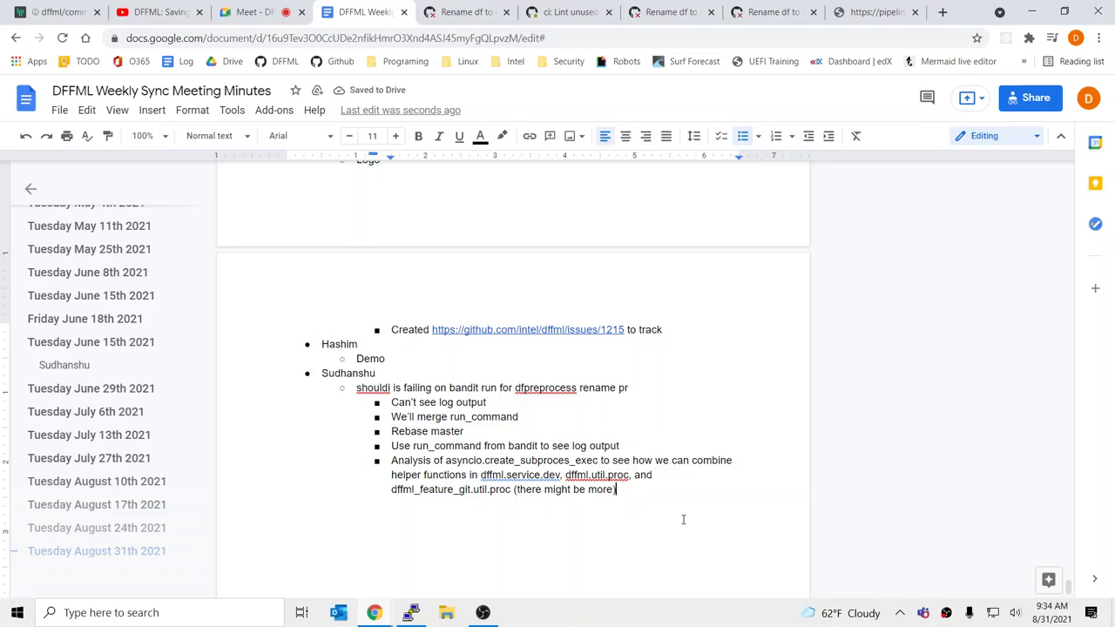
pyautogui.write(' into one.')
pyautogui.press('Return')
pyautogui.press('BackSpace')
pyautogui.press('BackSpace')
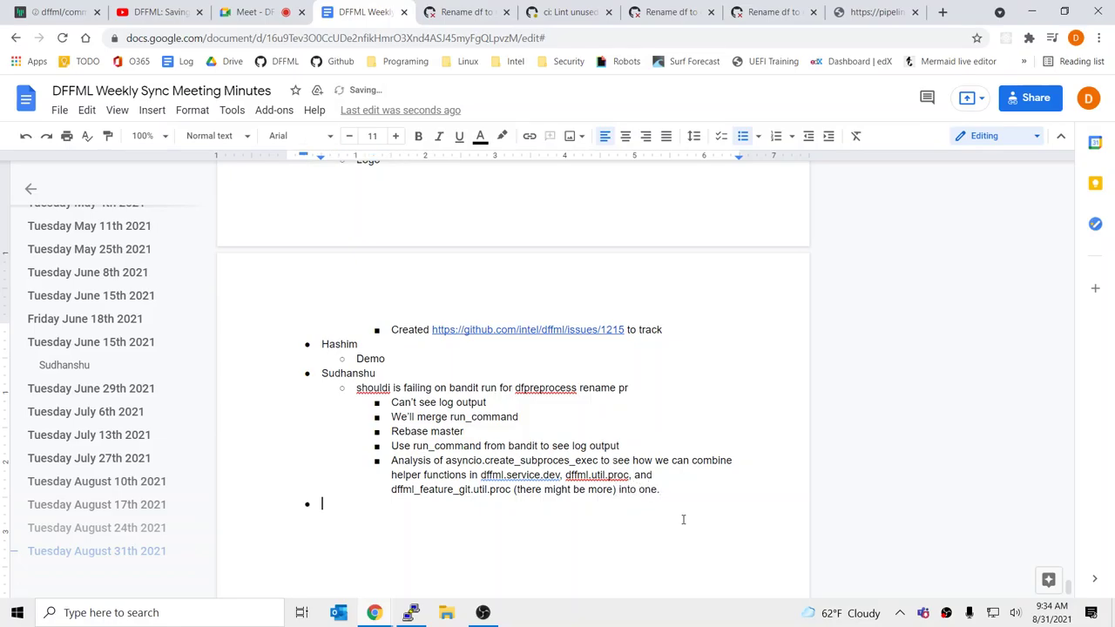
pyautogui.press('BackSpace')
# Step: Close the pipeline page and the two duplicate pull request #1213 pages, keeping one of them and the lint run
pyautogui.click(664, 10)
pyautogui.click(582, 9)
pyautogui.click(666, 11)
pyautogui.click(771, 11)
pyautogui.click(915, 11)
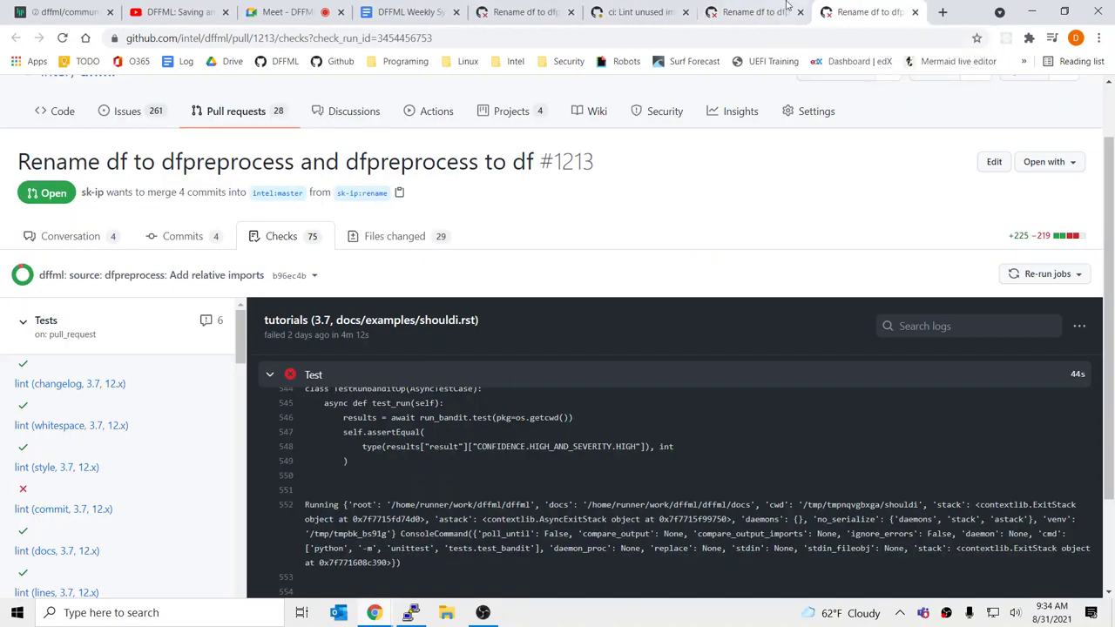
pyautogui.hotkey('ctrl', 'w')
pyautogui.hotkey('ctrl', 'w')
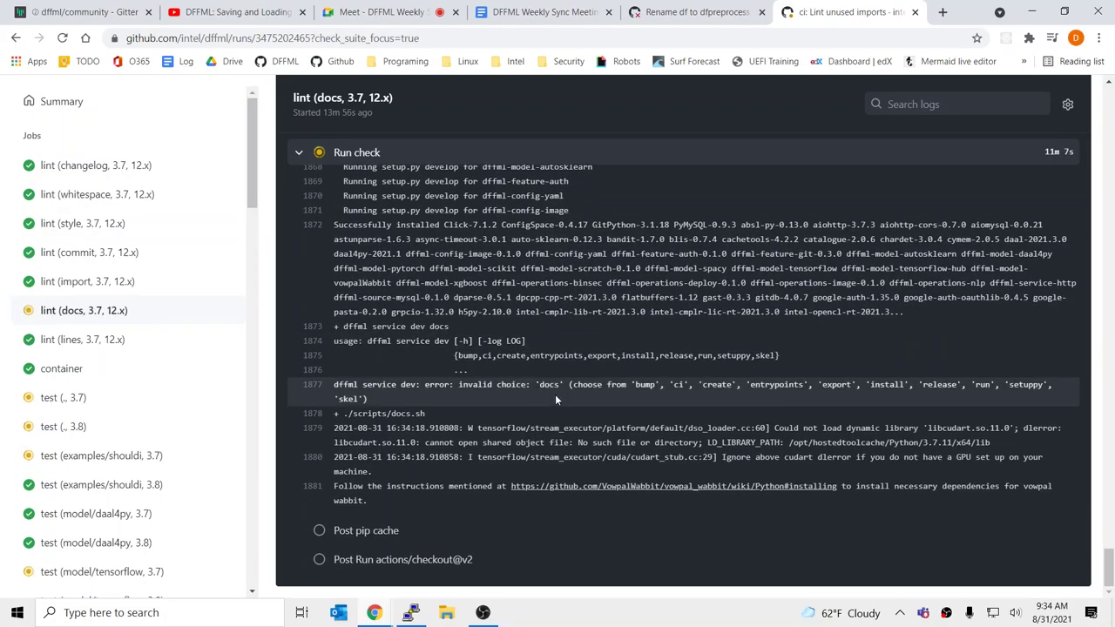
pyautogui.click(697, 11)
pyautogui.click(567, 9)
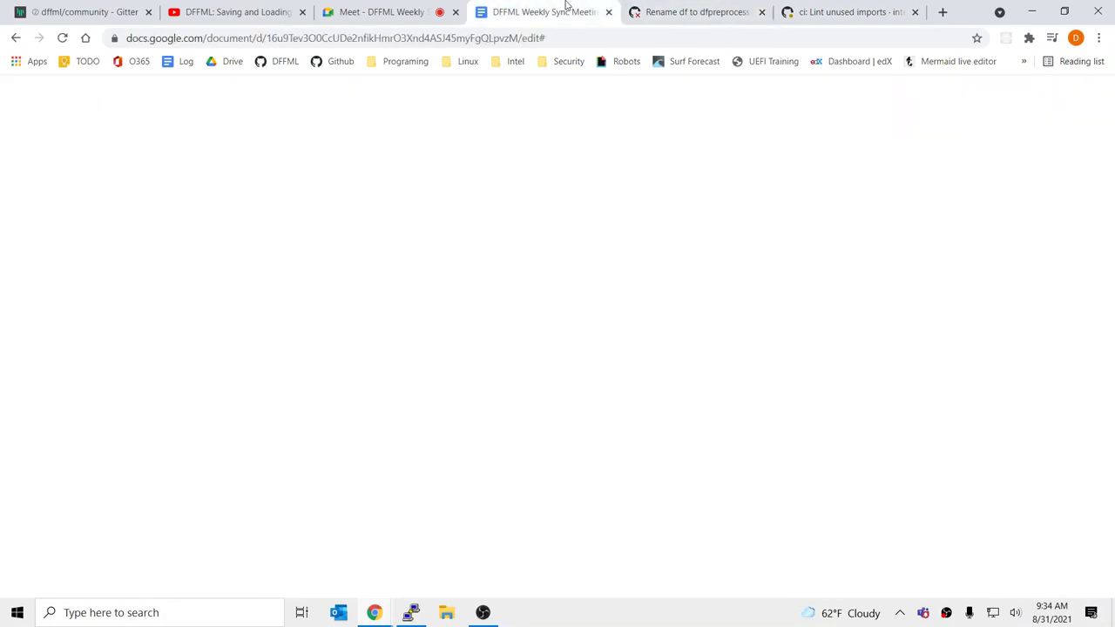
pyautogui.click(381, 7)
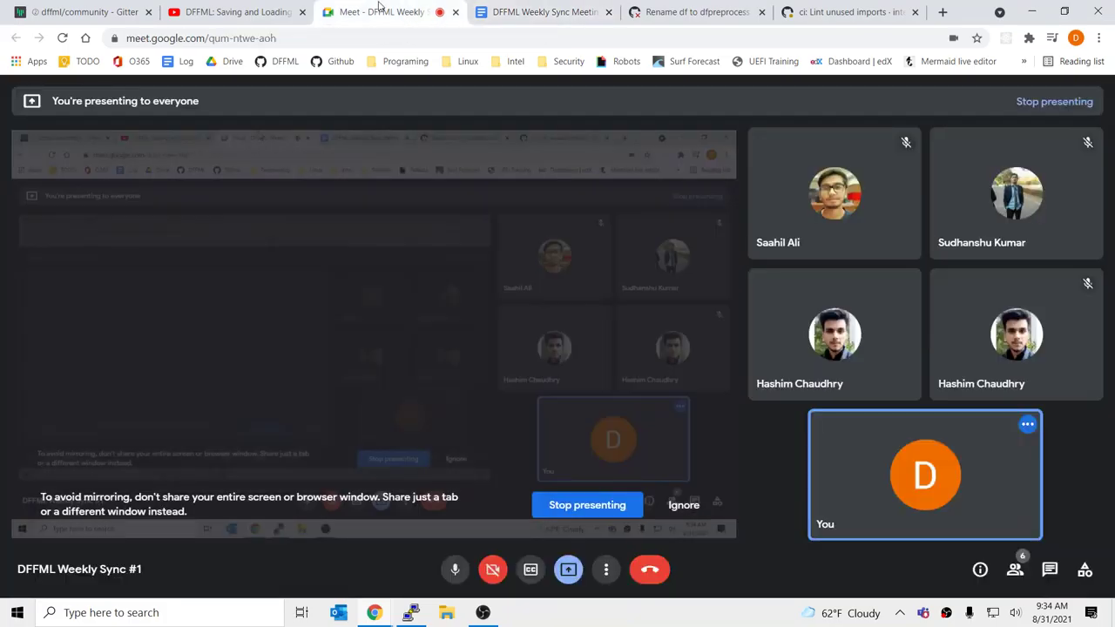
pyautogui.click(253, 9)
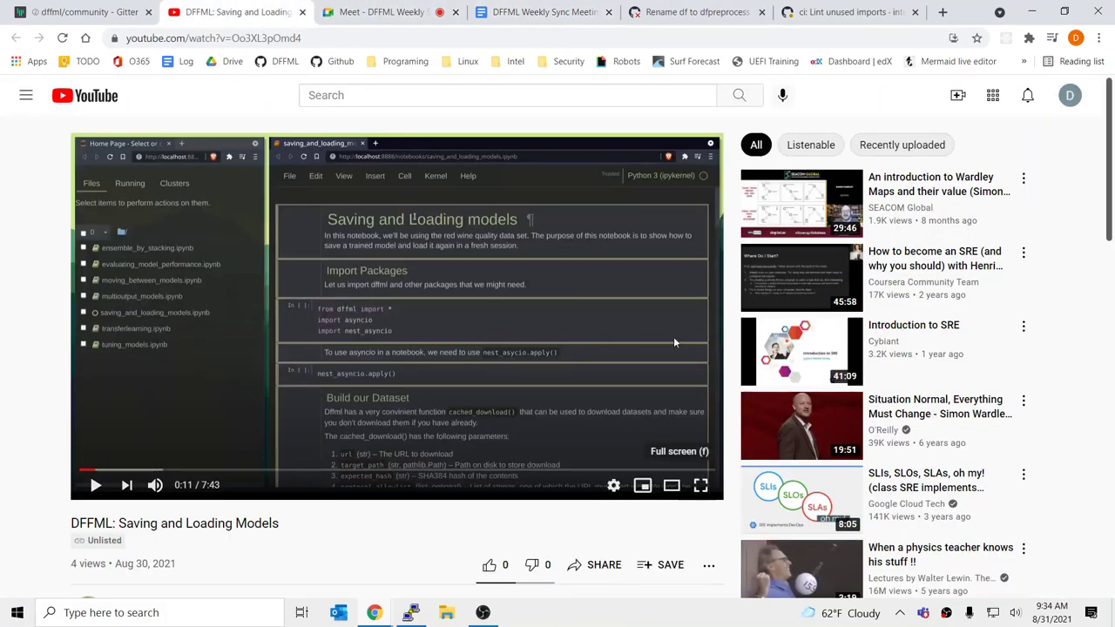
pyautogui.click(409, 11)
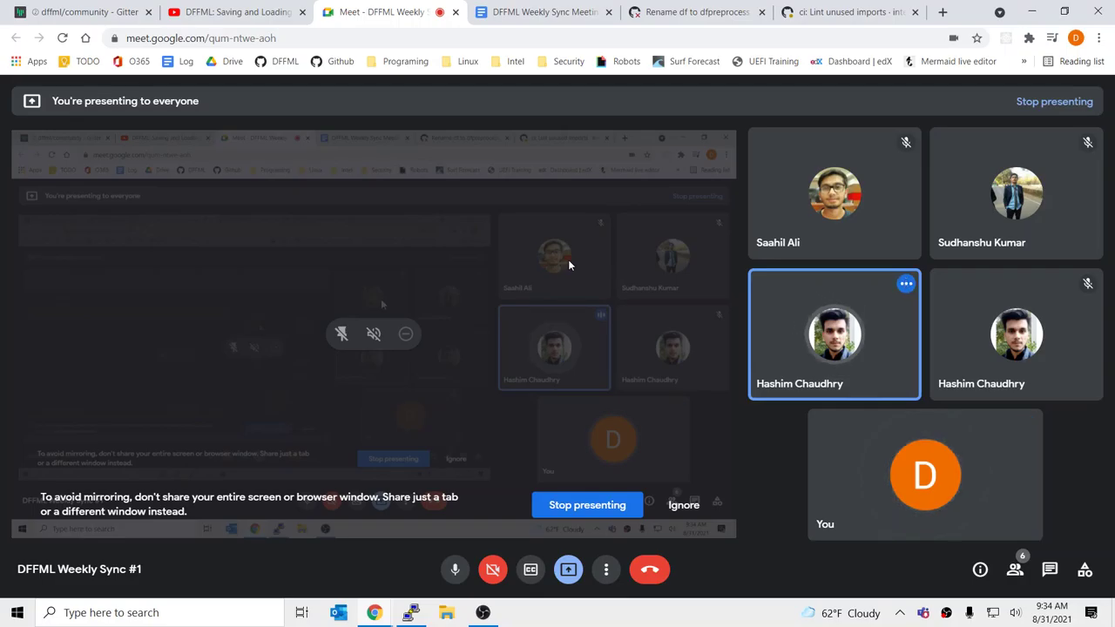
# Step: Return to the meeting minutes and add an empty third-level bullet beneath the Demo item above the shouldi notes
pyautogui.hotkey('ctrl', 'Tab')
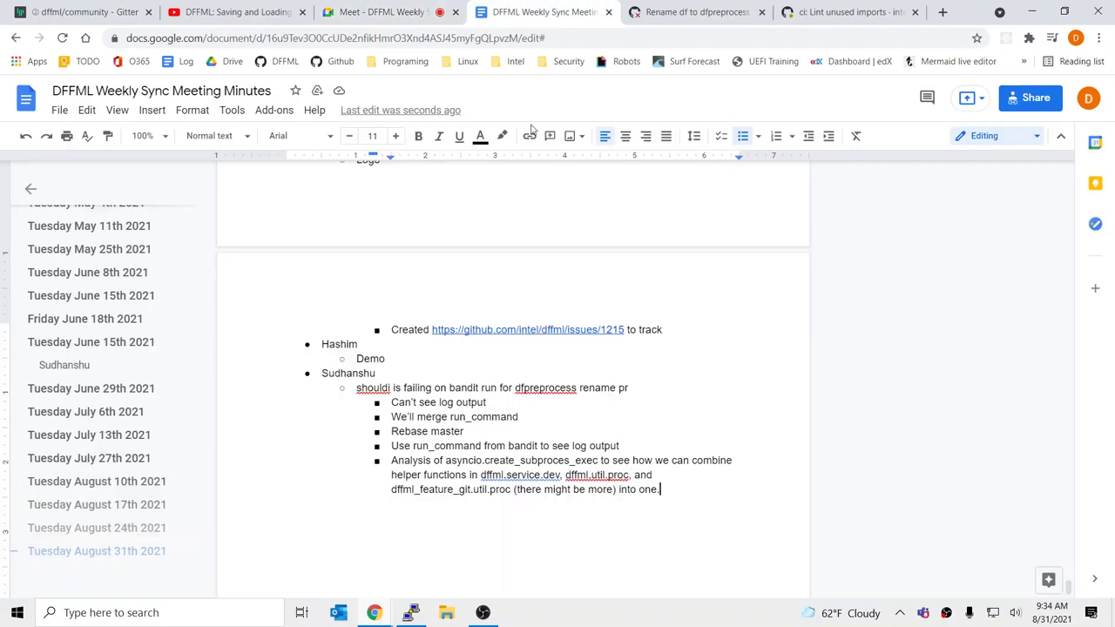
pyautogui.click(424, 347)
pyautogui.press('Down')
pyautogui.press('Return')
pyautogui.press('Tab')
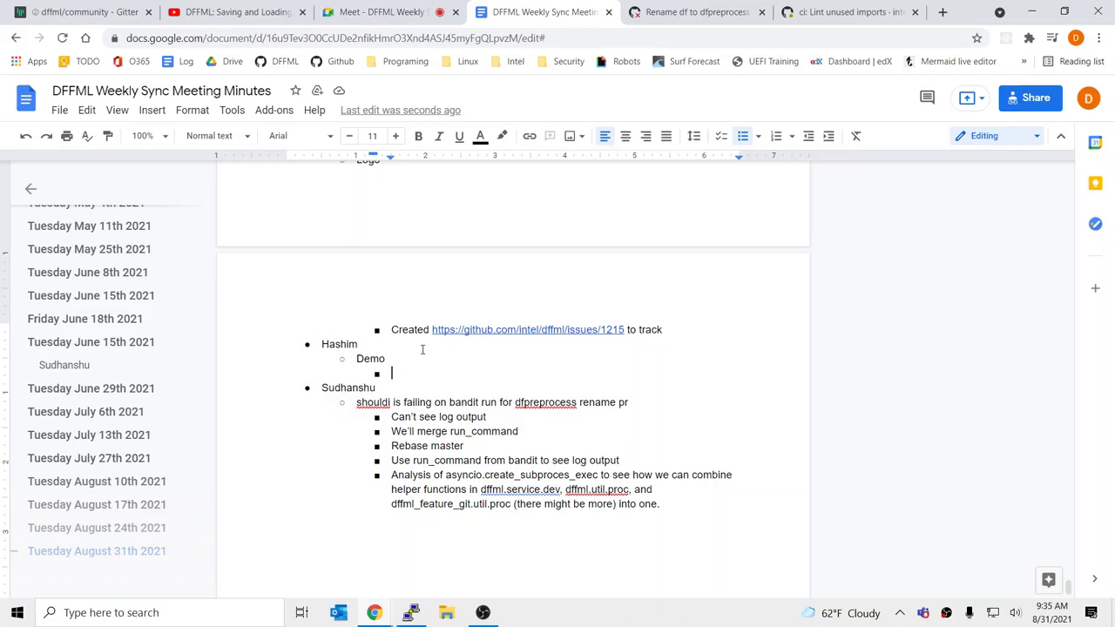
pyautogui.scroll(3, 423, 350)
pyautogui.click(423, 348)
pyautogui.scroll(-4, 422, 349)
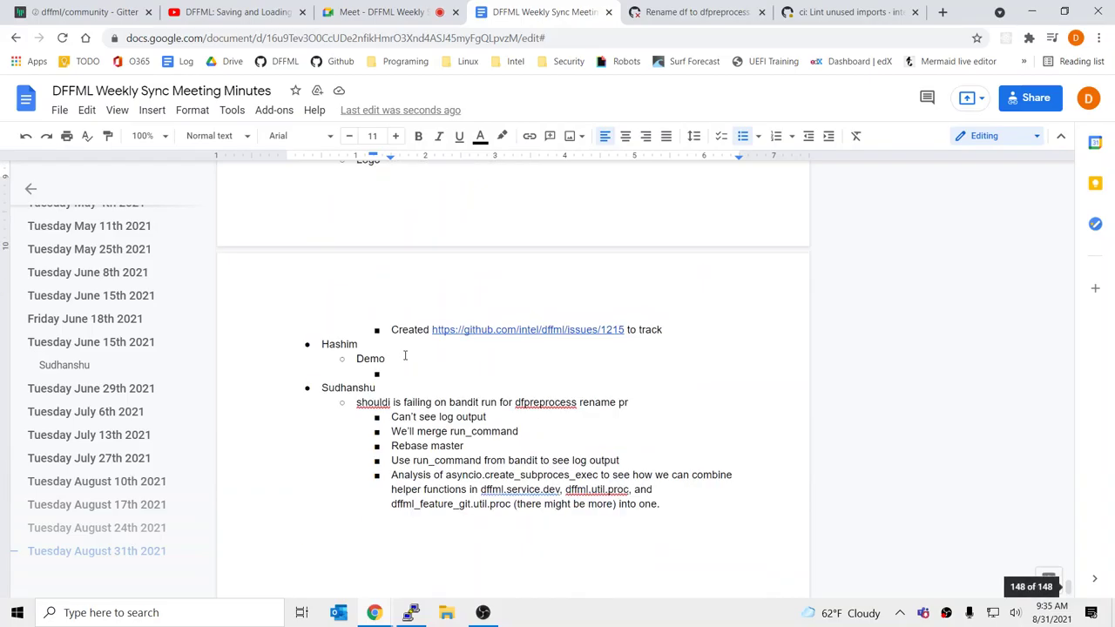
pyautogui.click(407, 376)
# Step: Switch to the YouTube video "DFFML: Saving and Loading Models" and show it in full screen
pyautogui.click(383, 11)
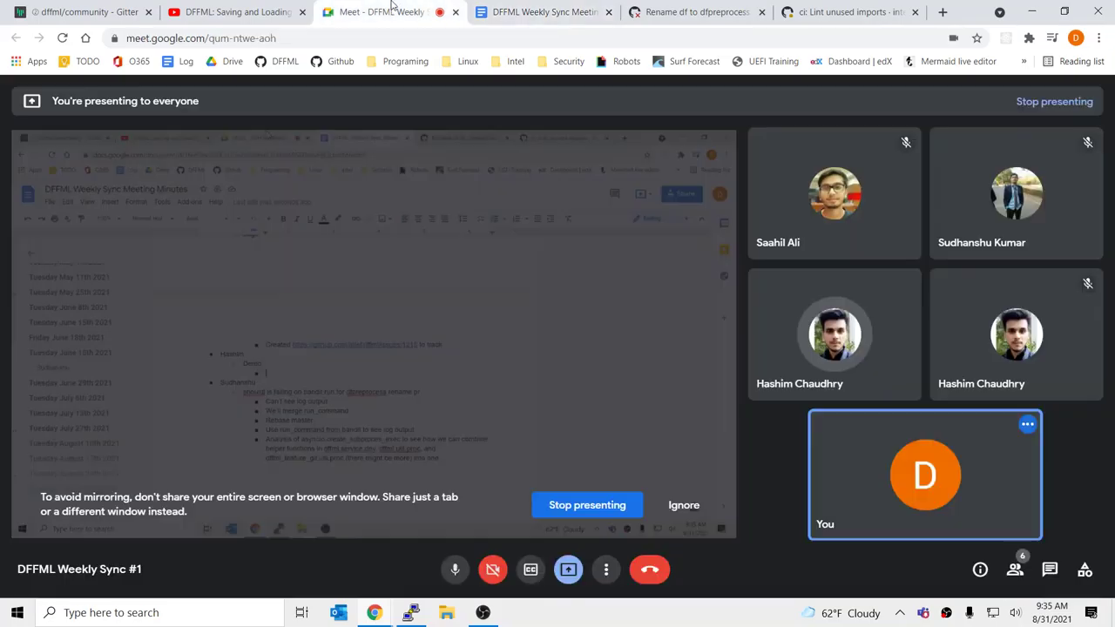
pyautogui.click(272, 9)
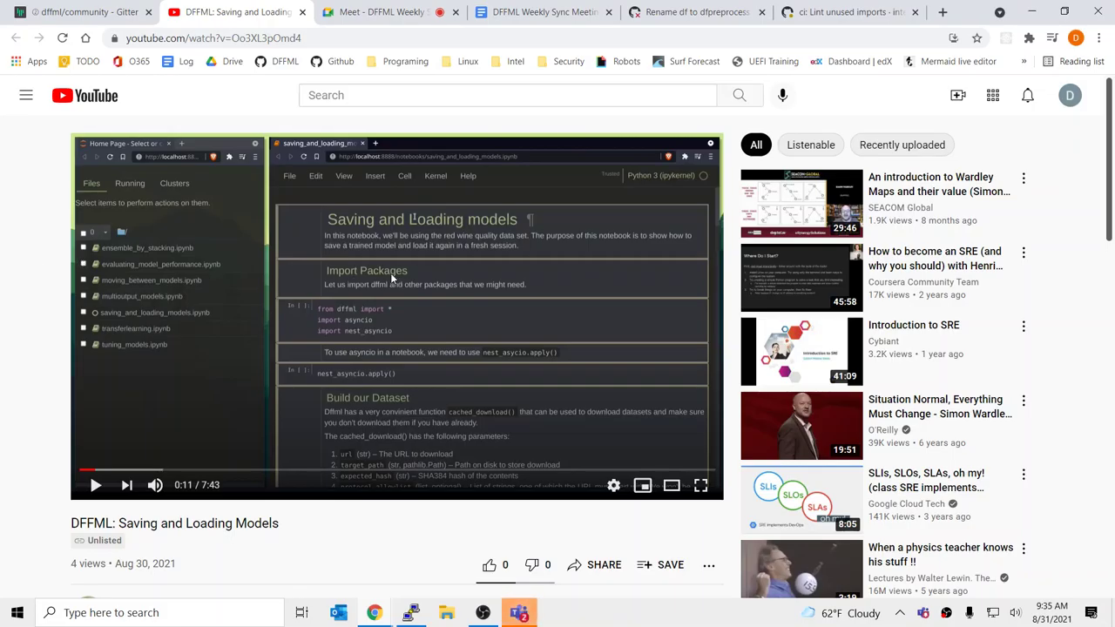
pyautogui.scroll(-2, 38, 229)
pyautogui.scroll(2, 38, 228)
pyautogui.click(700, 485)
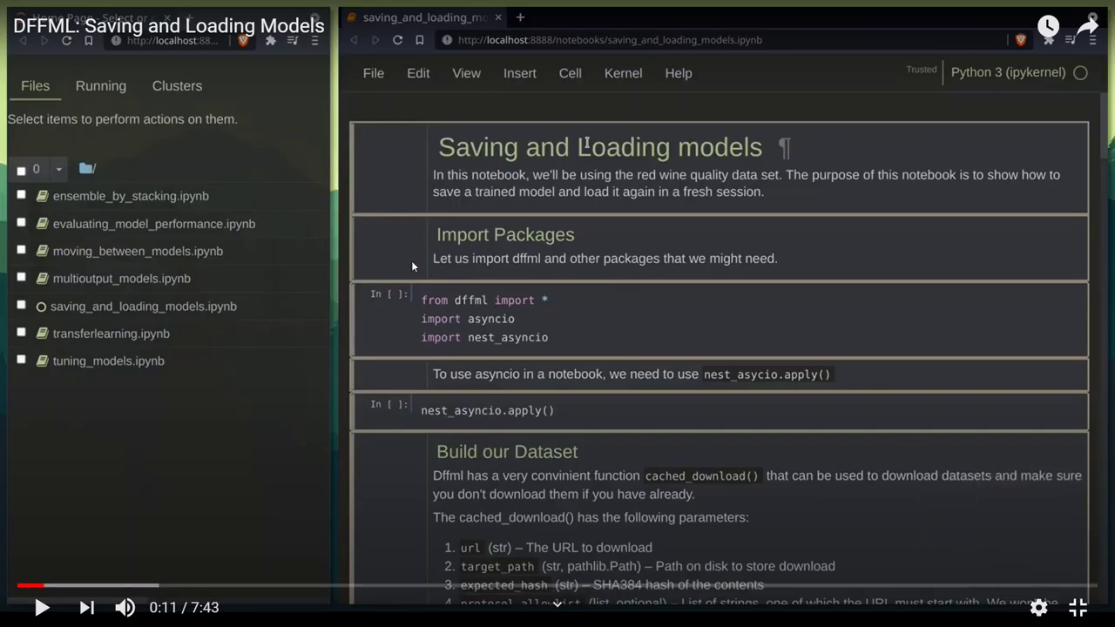
# Step: Play the video from 0:00, pause it after a few seconds and leave full screen
pyautogui.click(346, 197)
pyautogui.press('k')
pyautogui.click(17, 589)
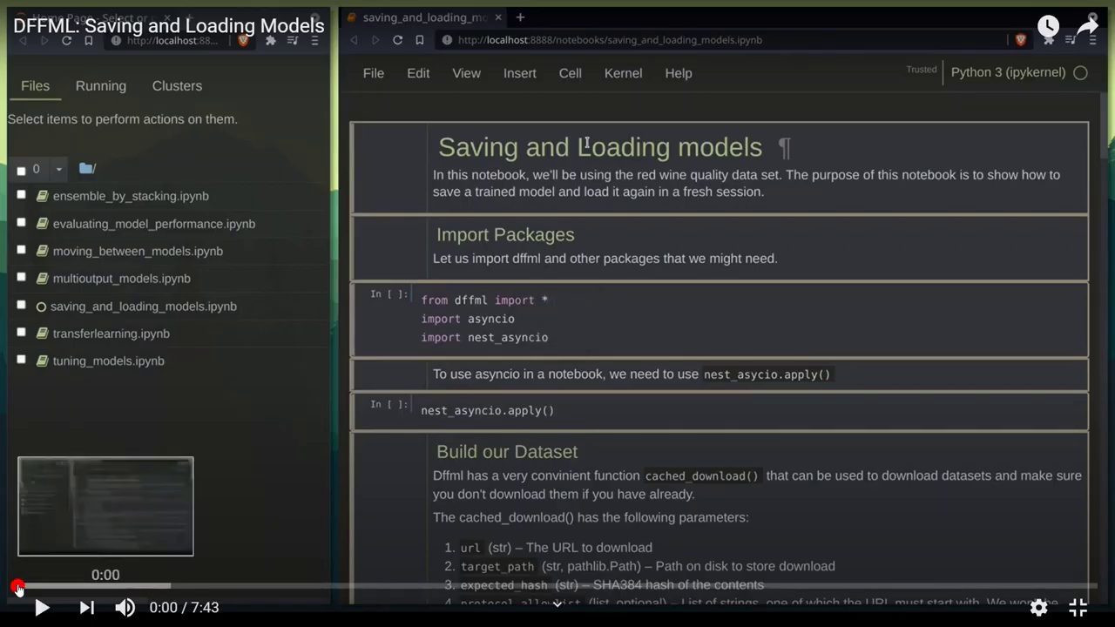
pyautogui.click(39, 607)
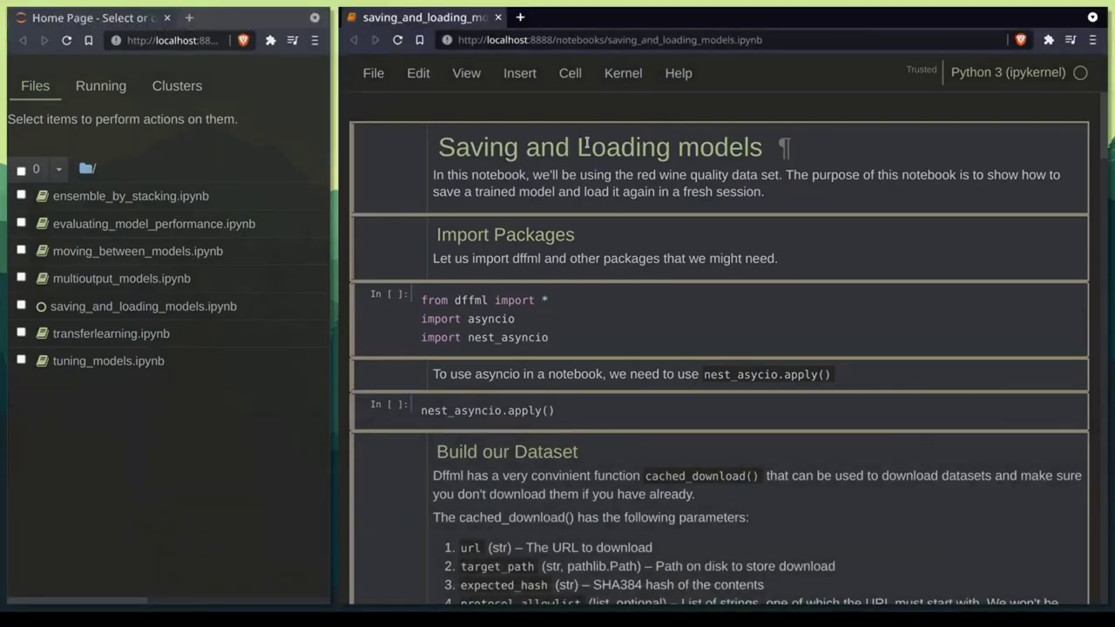
pyautogui.click(732, 360)
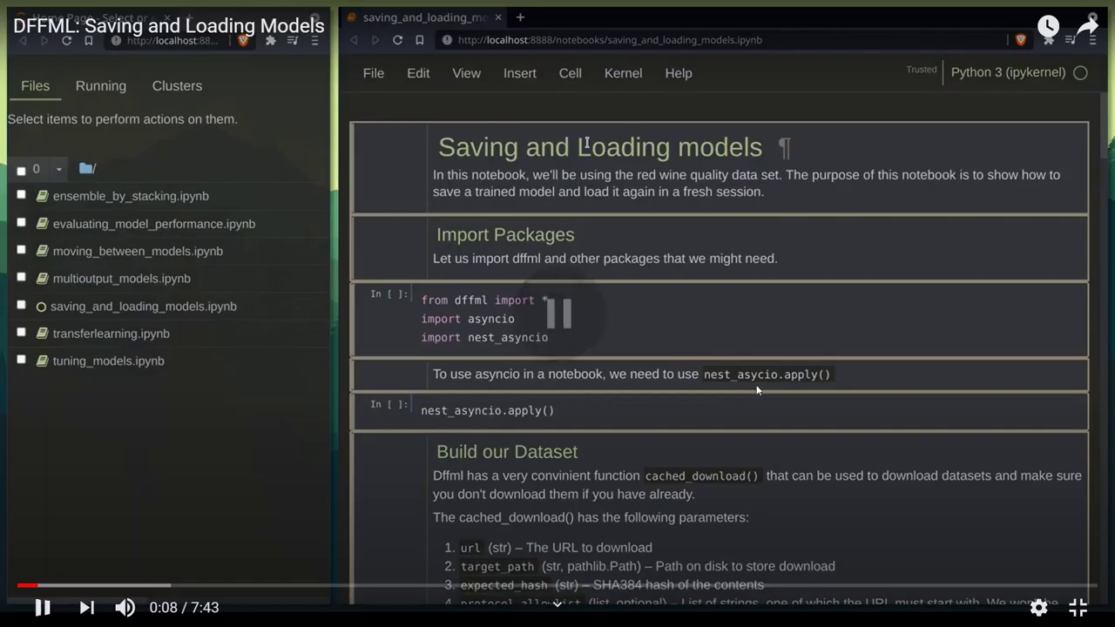
pyautogui.click(1077, 609)
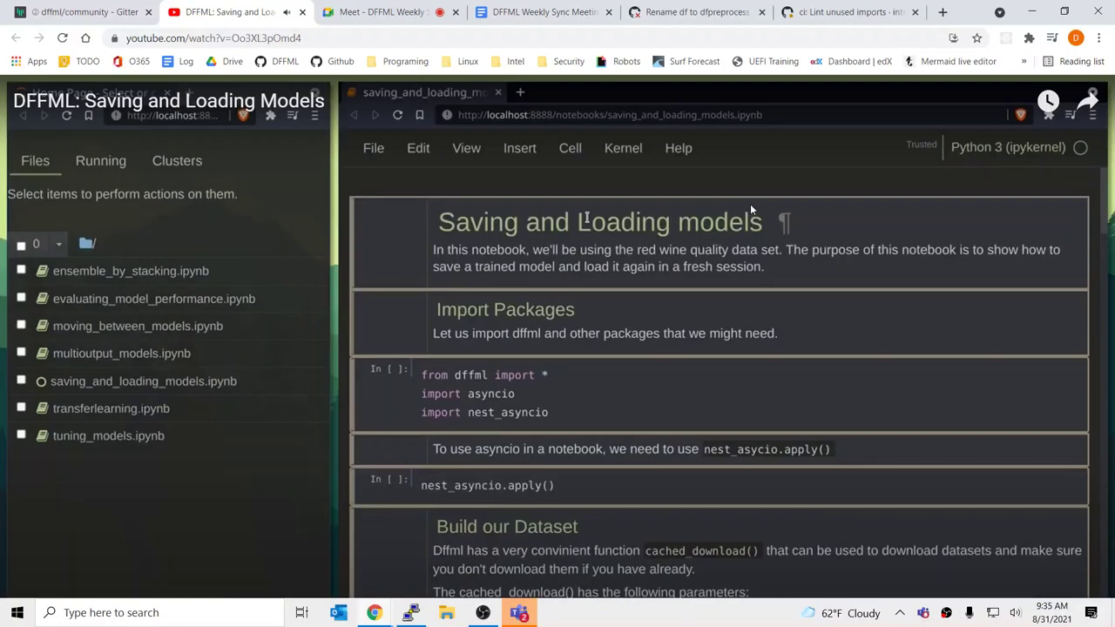
# Step: Switch to the Google Meet call and stop the current screen presentation
pyautogui.click(954, 41)
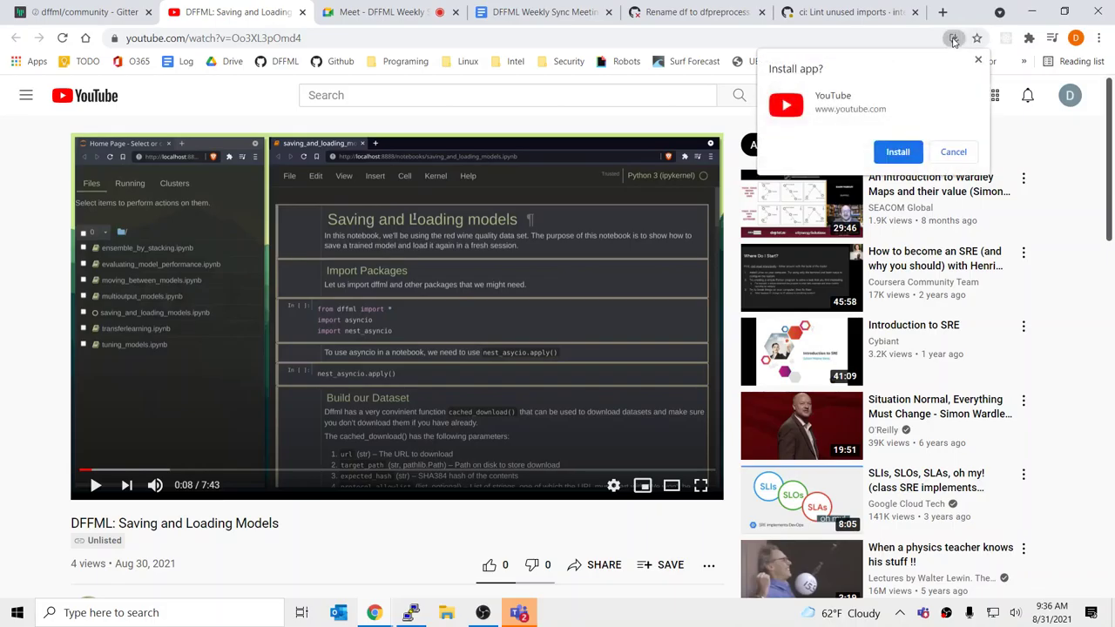
pyautogui.click(1057, 43)
pyautogui.click(383, 12)
pyautogui.click(566, 571)
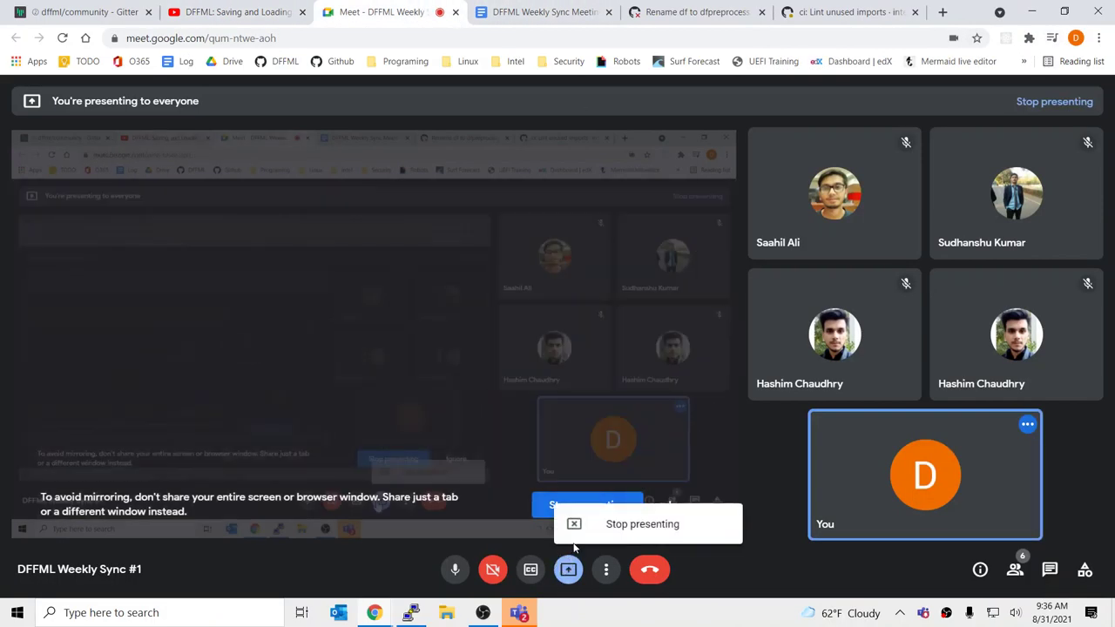
pyautogui.click(605, 523)
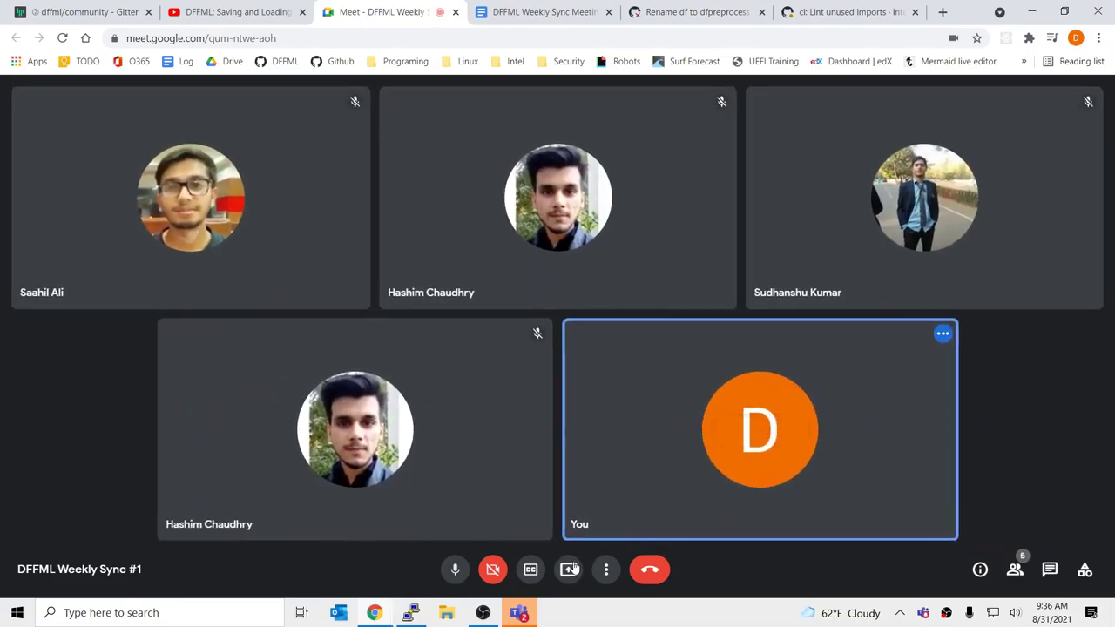
# Step: Present the "DFFML: Saving and Loading Models - YouTube" tab to the call with its audio shared
pyautogui.click(568, 569)
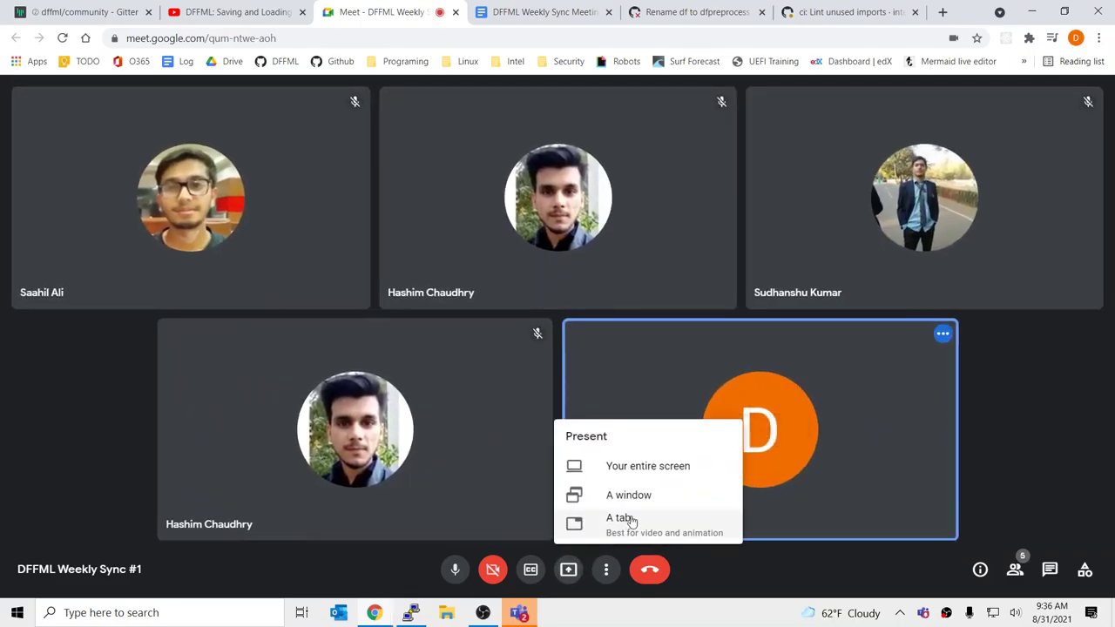
pyautogui.click(627, 519)
pyautogui.click(450, 140)
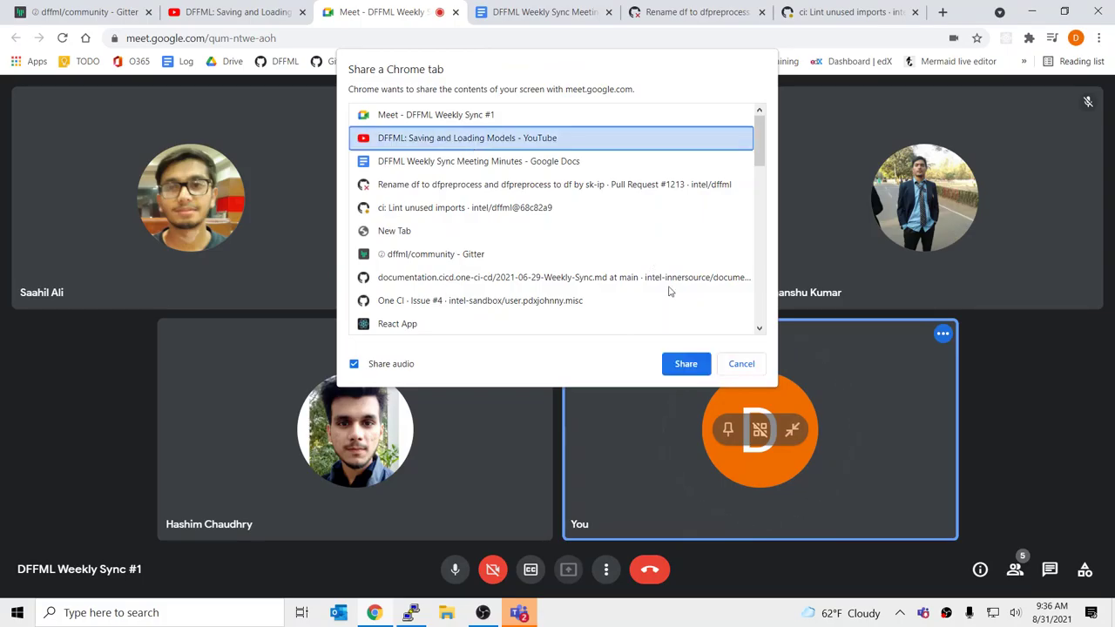
pyautogui.click(688, 362)
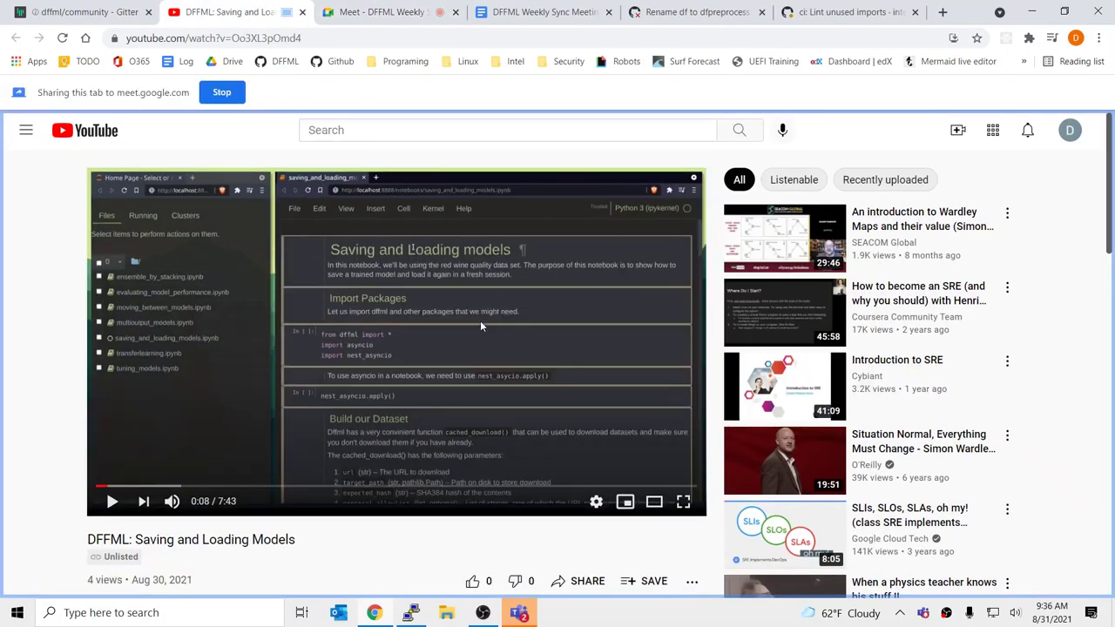
# Step: Resume the "DFFML: Saving and Loading Models" video and play it to the end in full screen
pyautogui.click(397, 354)
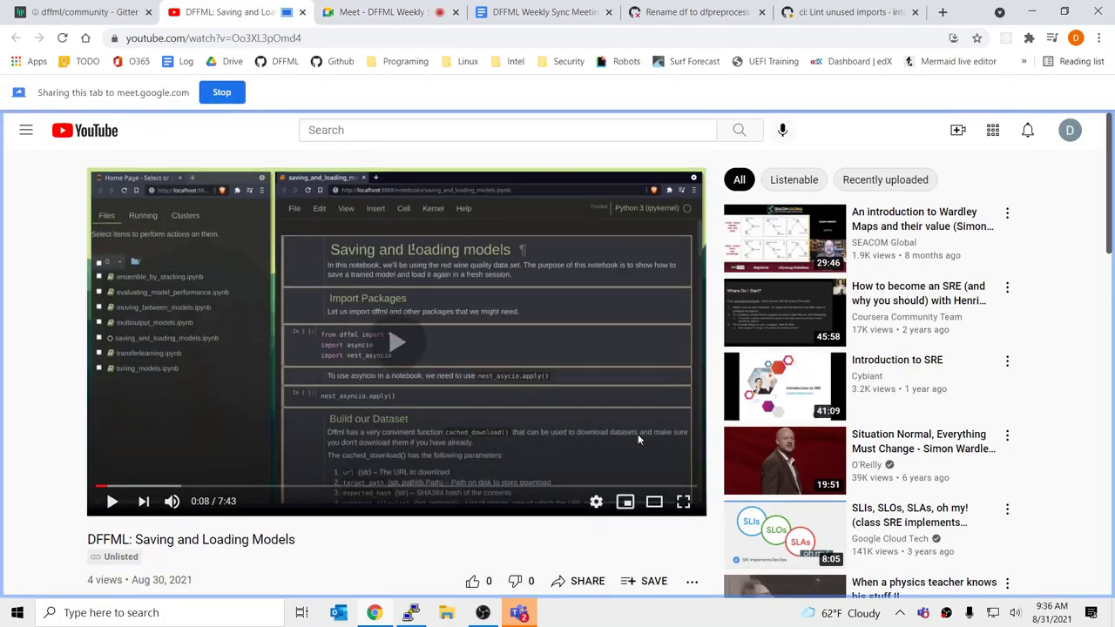
pyautogui.press('t')
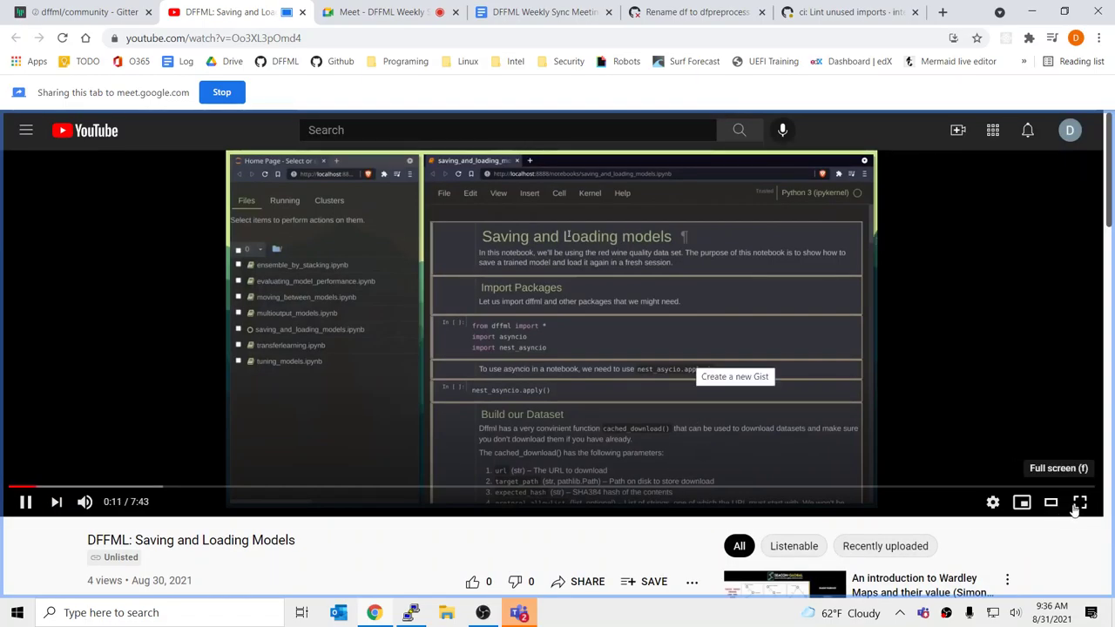
pyautogui.press('t')
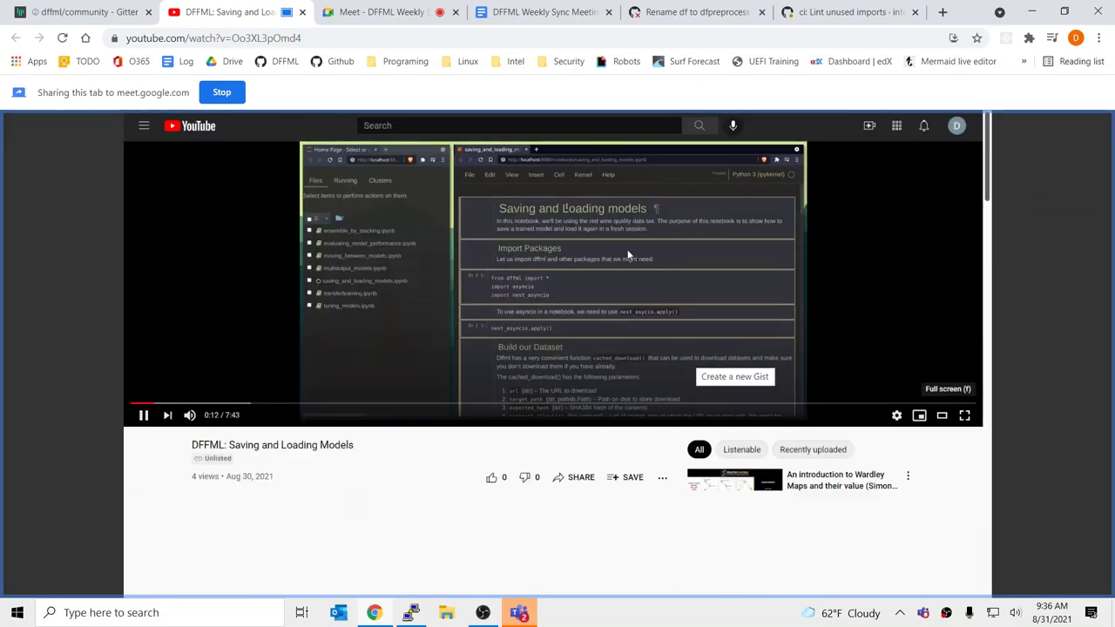
pyautogui.press('f')
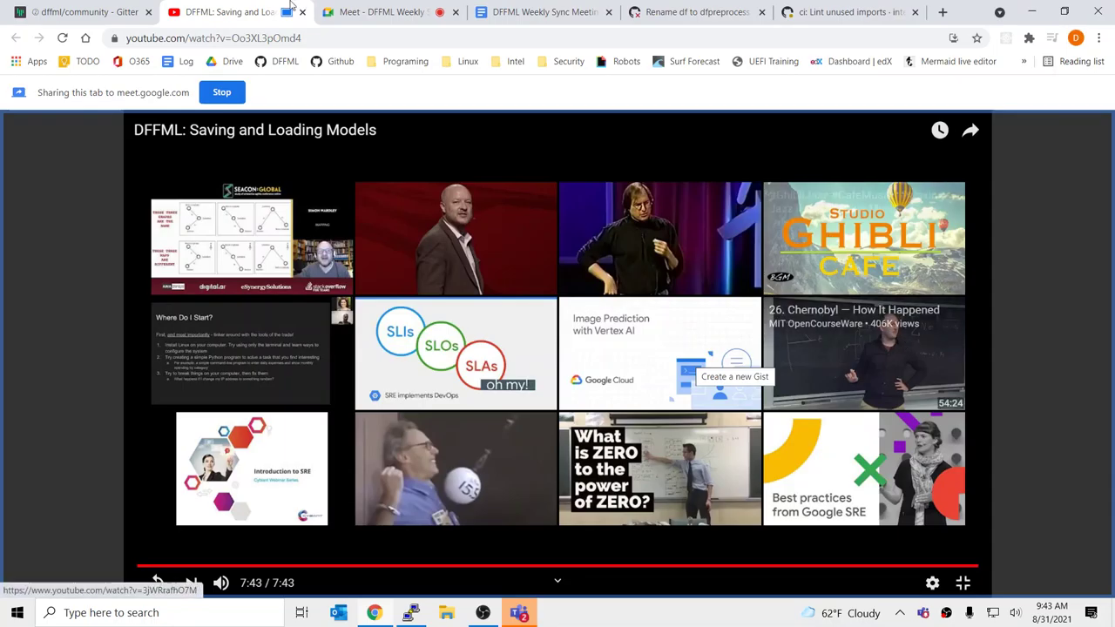
# Step: Switch to the Google Meet call and stop presenting the YouTube tab
pyautogui.click(431, 12)
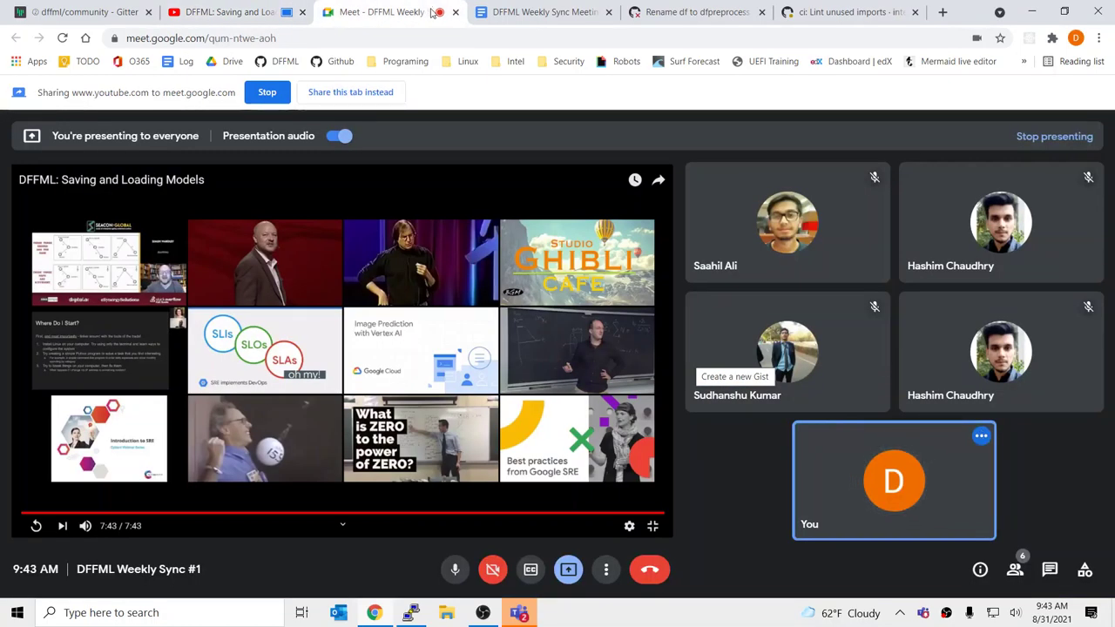
pyautogui.click(269, 93)
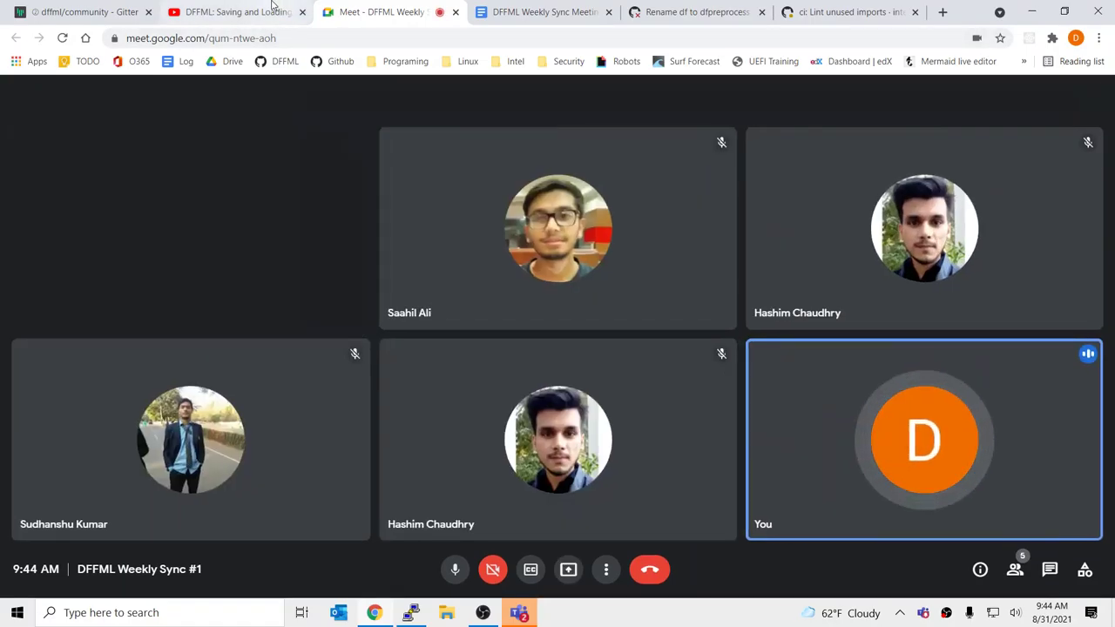
pyautogui.click(274, 10)
pyautogui.click(360, 7)
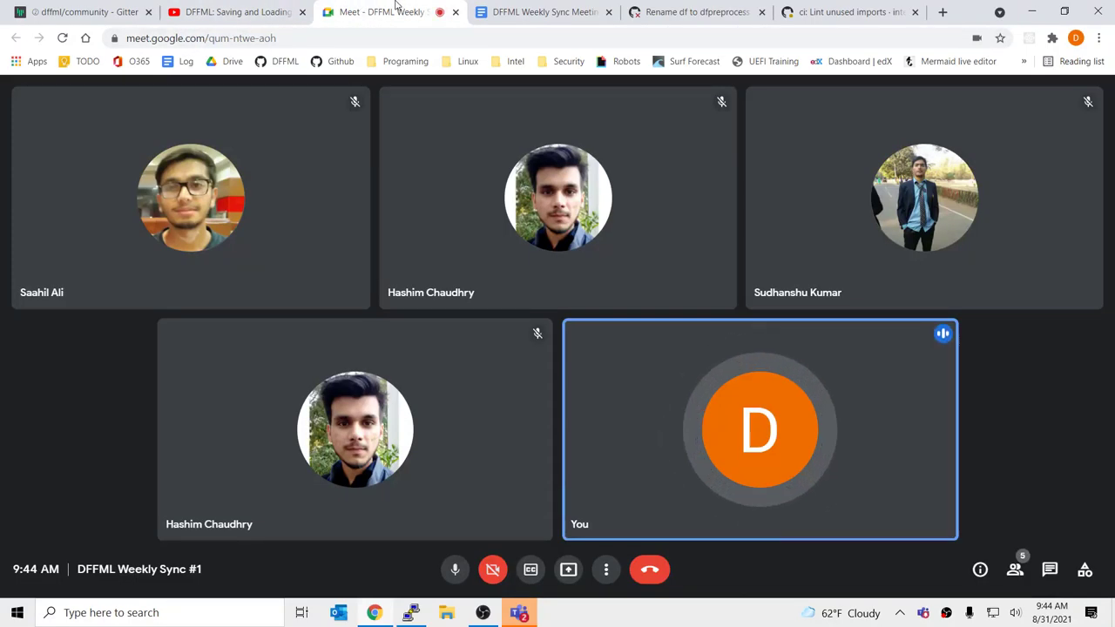
# Step: Restart the finished YouTube video from the beginning and return to the Google Meet call
pyautogui.click(292, 10)
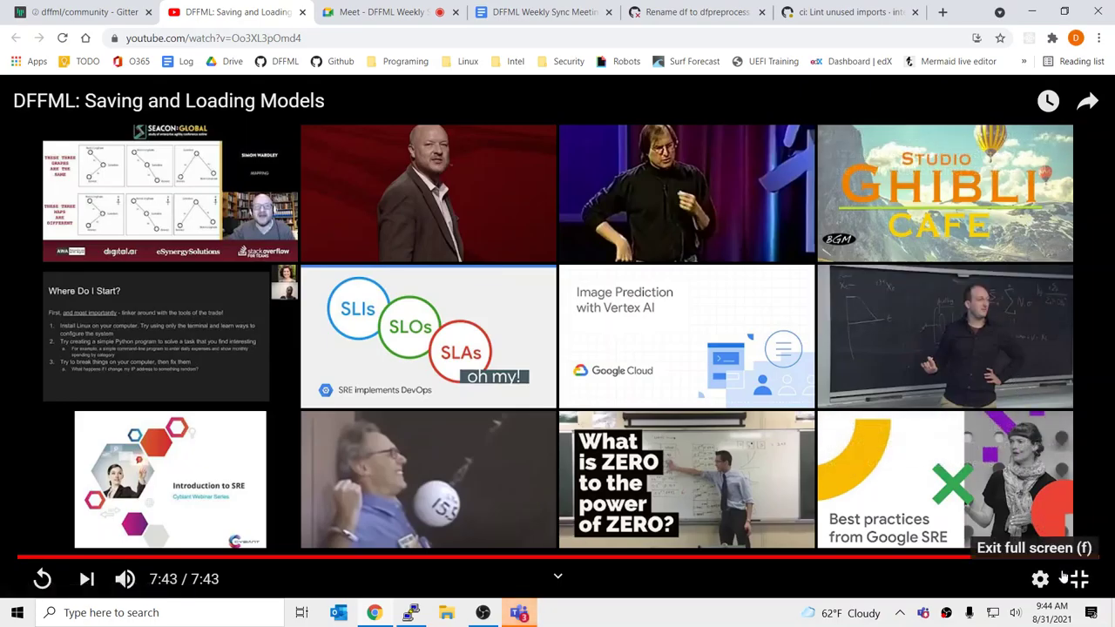
pyautogui.click(42, 580)
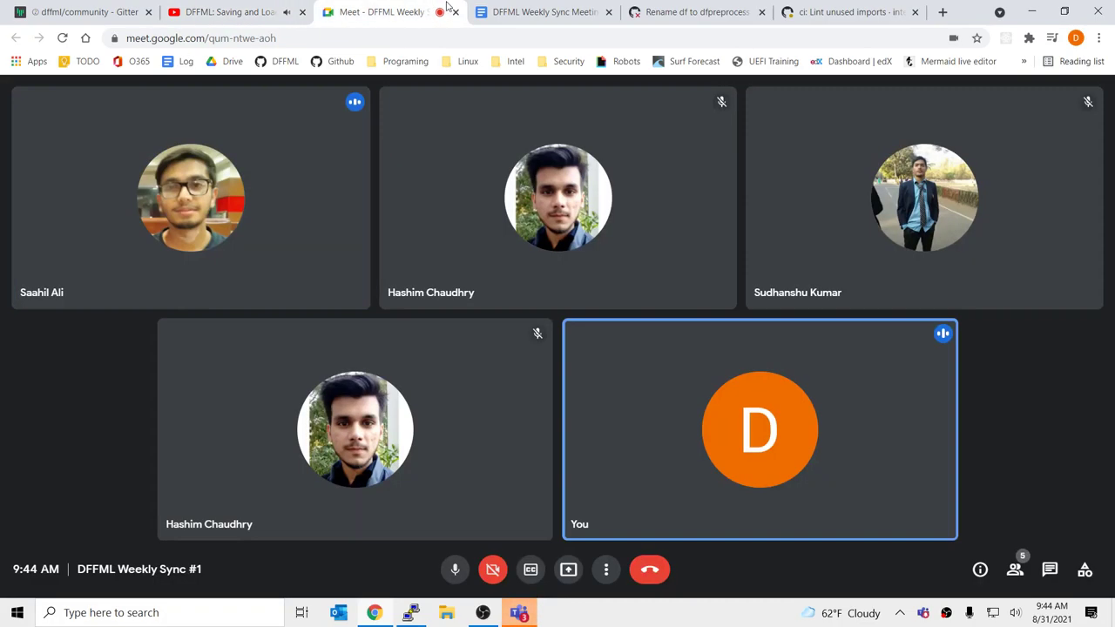
pyautogui.click(383, 12)
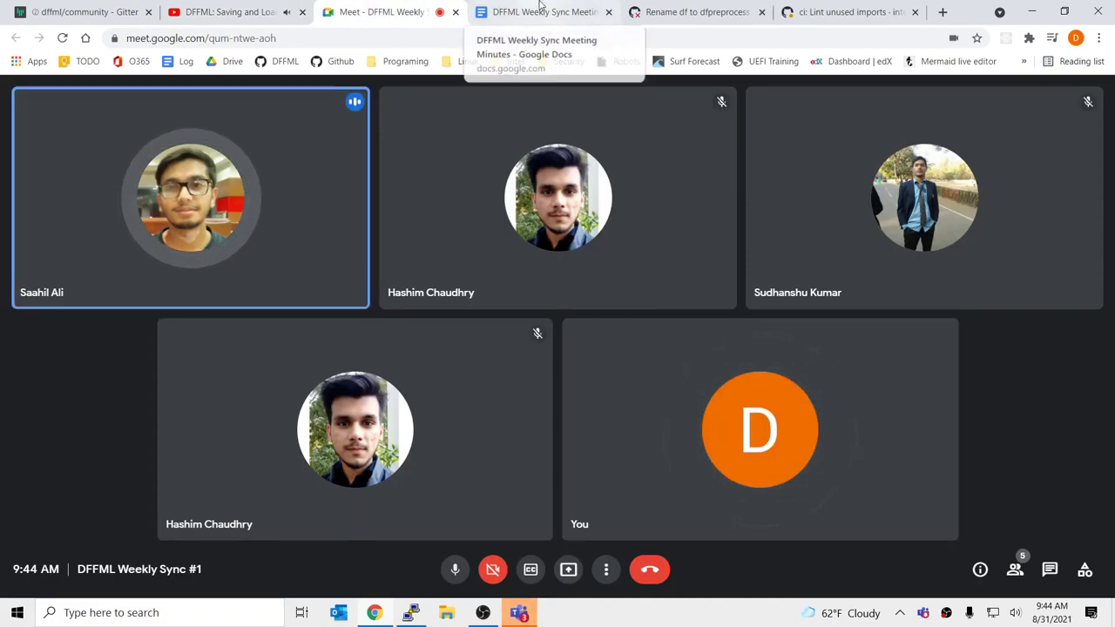
pyautogui.click(540, 9)
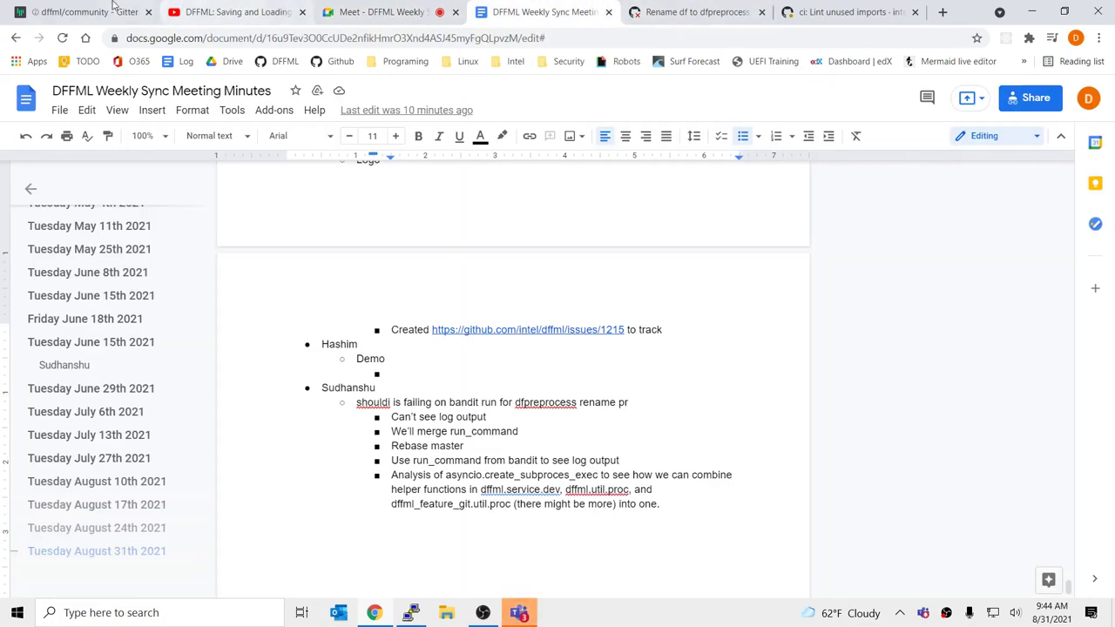
pyautogui.click(344, 10)
pyautogui.click(522, 9)
pyautogui.click(102, 11)
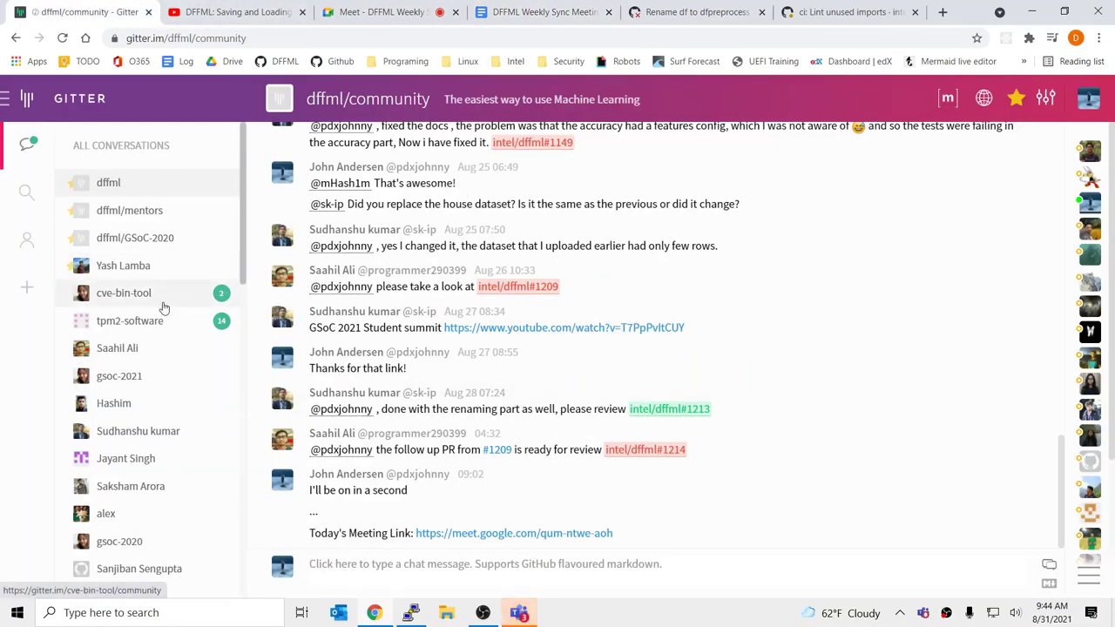
pyautogui.click(443, 6)
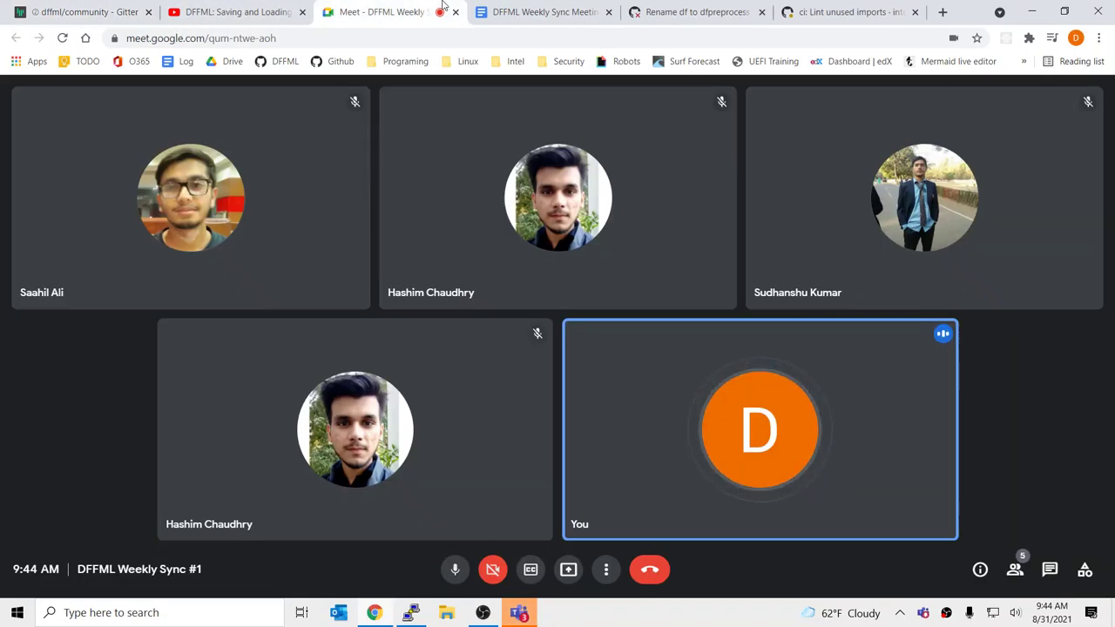
# Step: In the meeting minutes, add the nested bullet "Nice work!" under the Demo item just above "Docs build showing warnings"
pyautogui.click(512, 9)
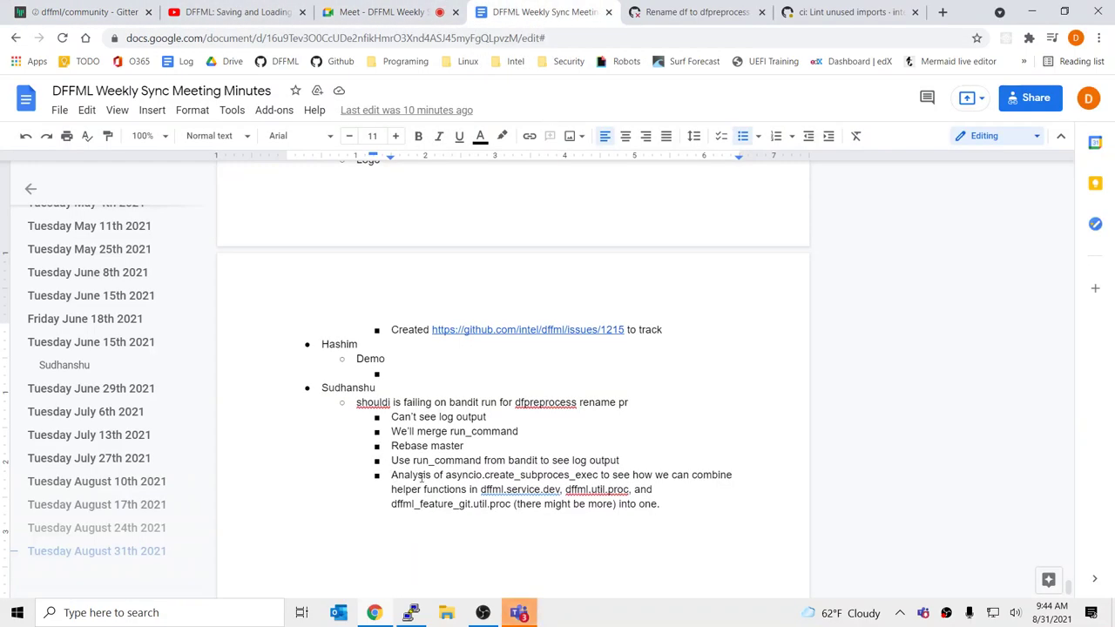
pyautogui.scroll(5, 392, 374)
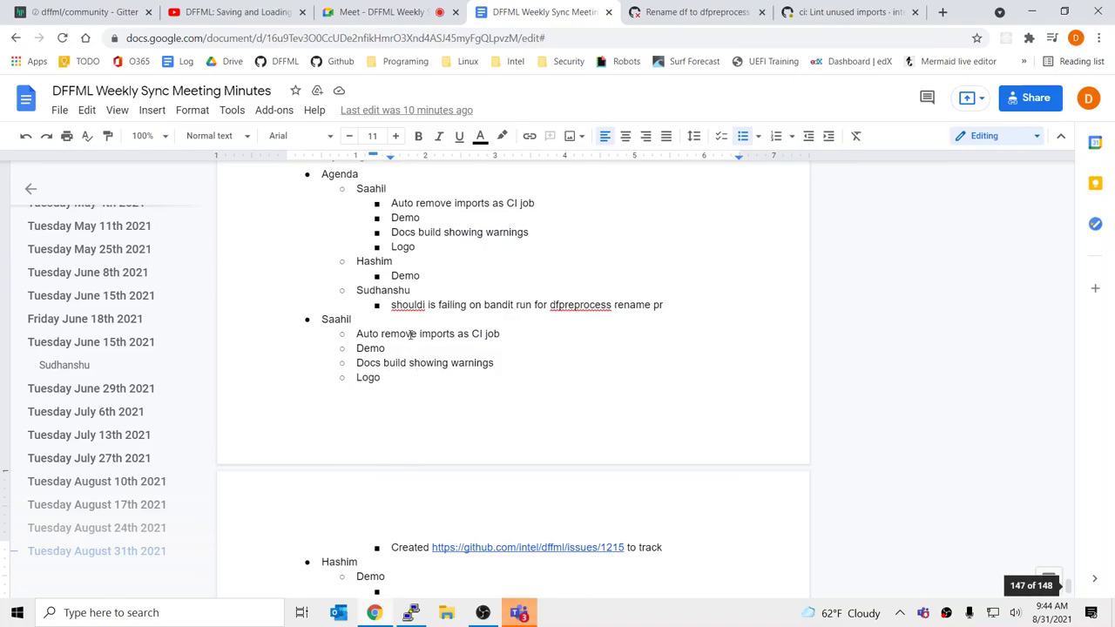
pyautogui.press('Return')
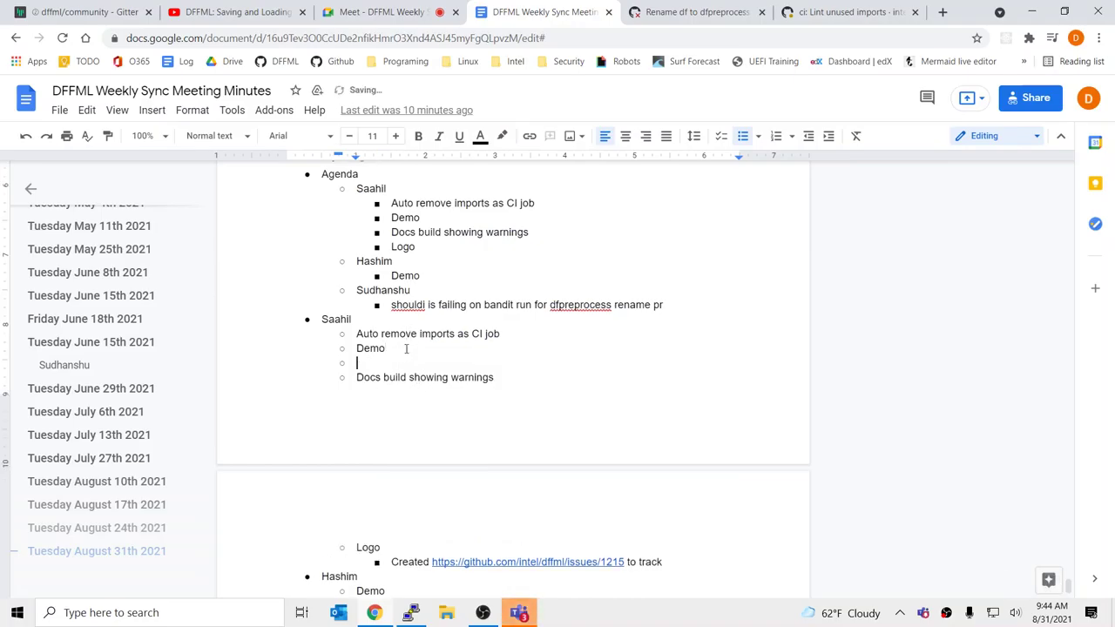
pyautogui.press('Tab')
pyautogui.write('Nice work')
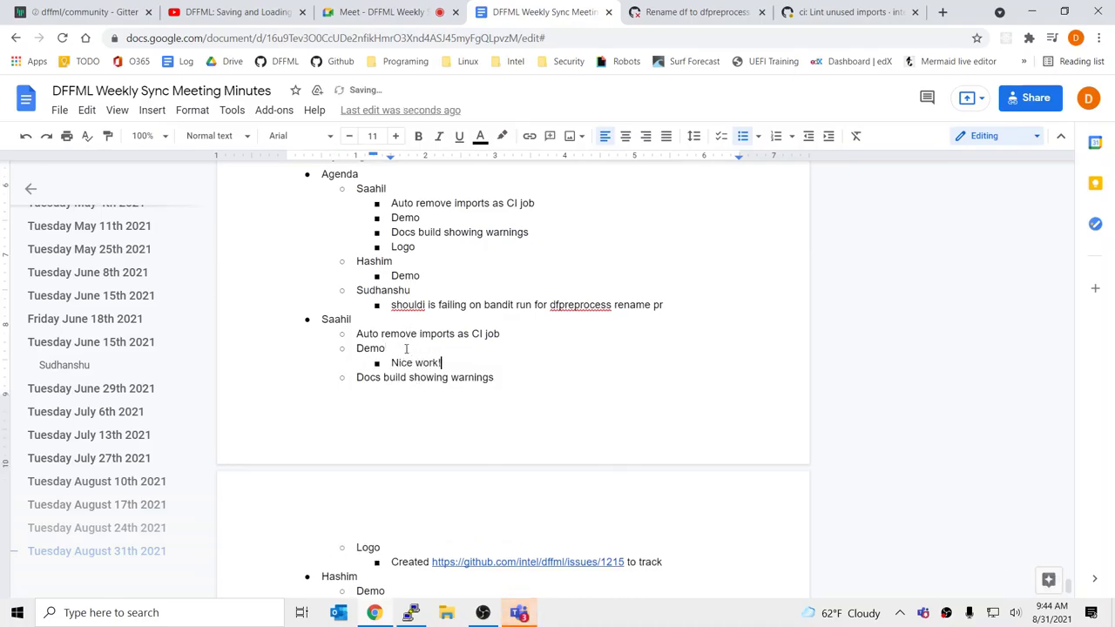
pyautogui.write('!')
pyautogui.press('Return')
pyautogui.click(231, 11)
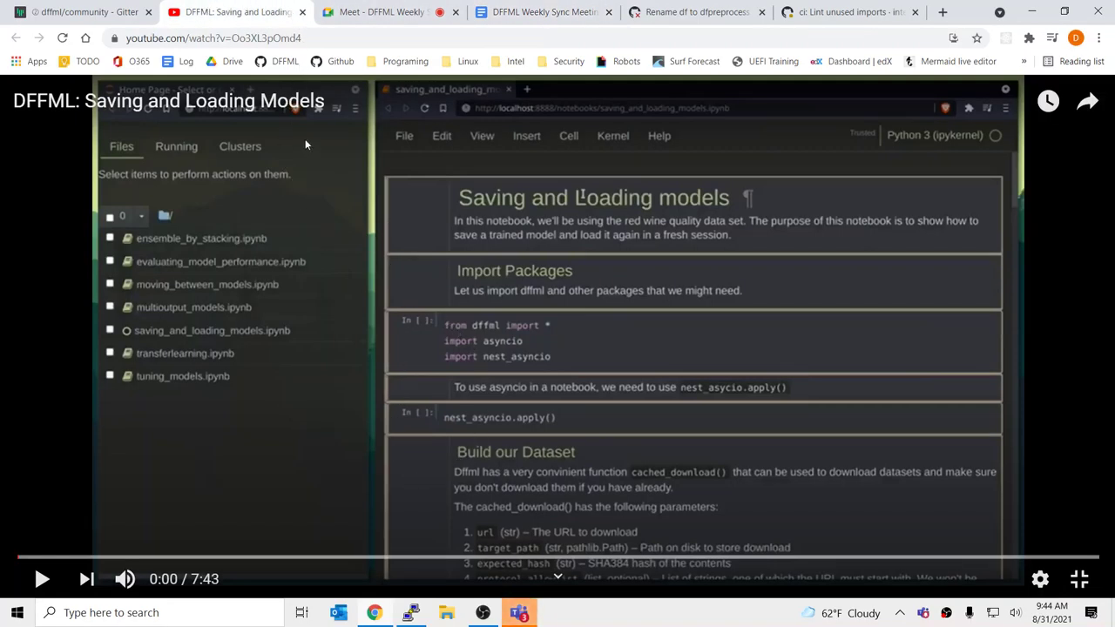
pyautogui.click(540, 12)
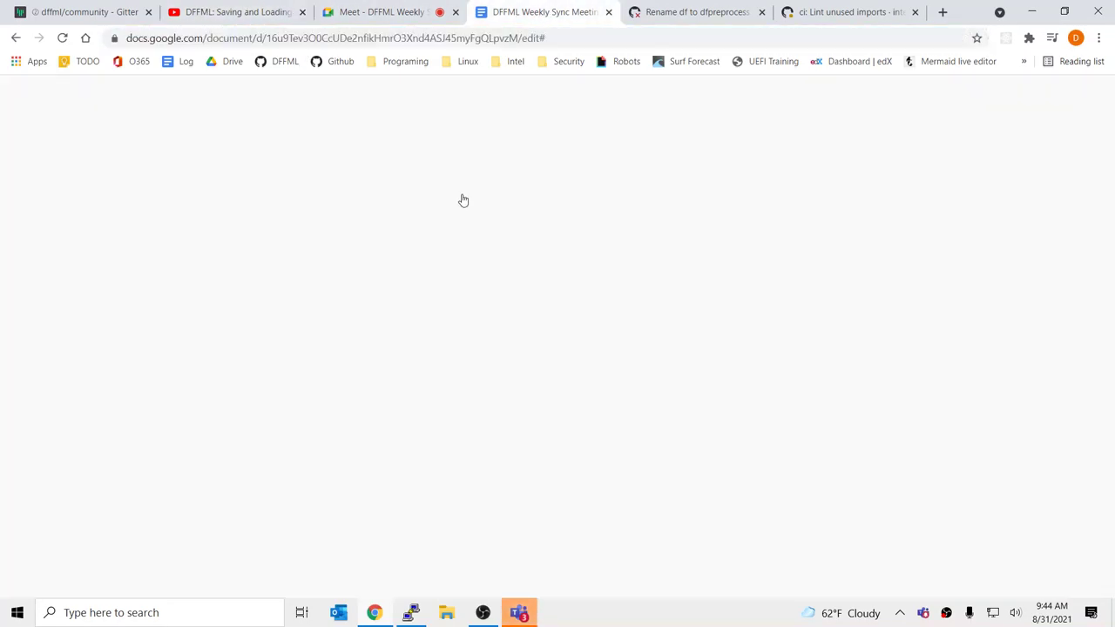
pyautogui.write('https://www.youtube.com/watch?v=Oo3XL3pOmd4')
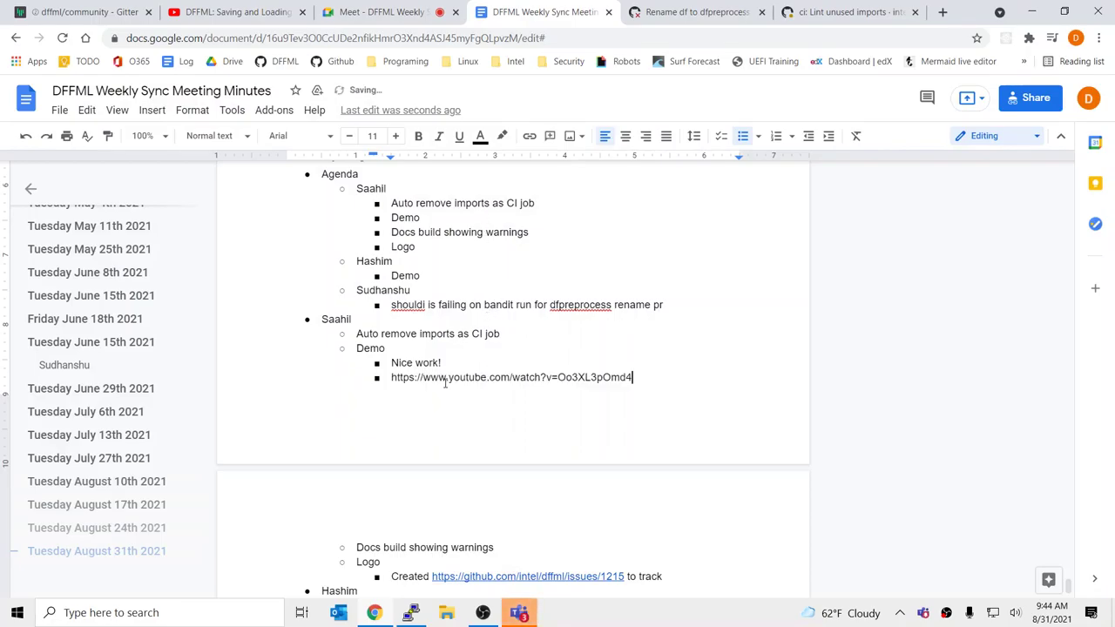
pyautogui.press('Return')
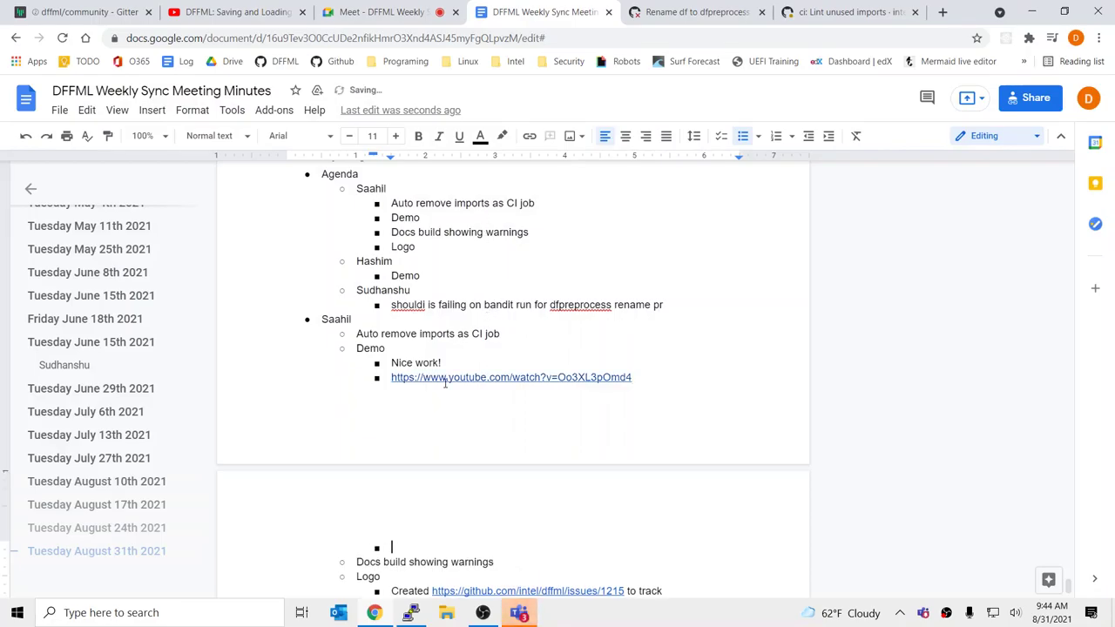
# Step: Add a "What went well" bullet below the video link and start a nested list under it
pyautogui.click(379, 18)
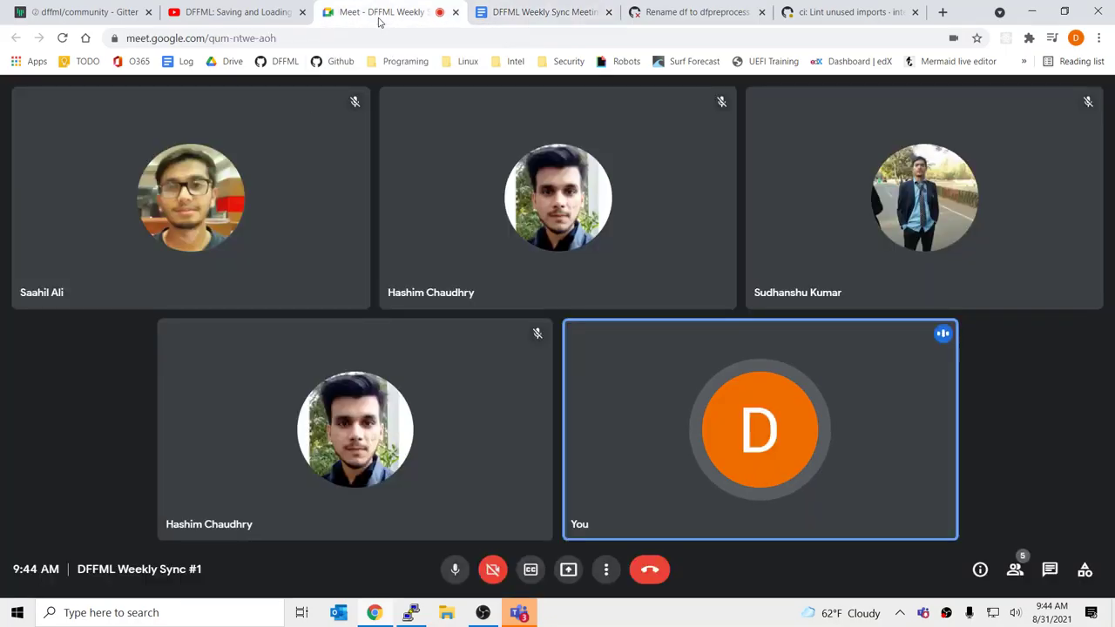
pyautogui.click(263, 10)
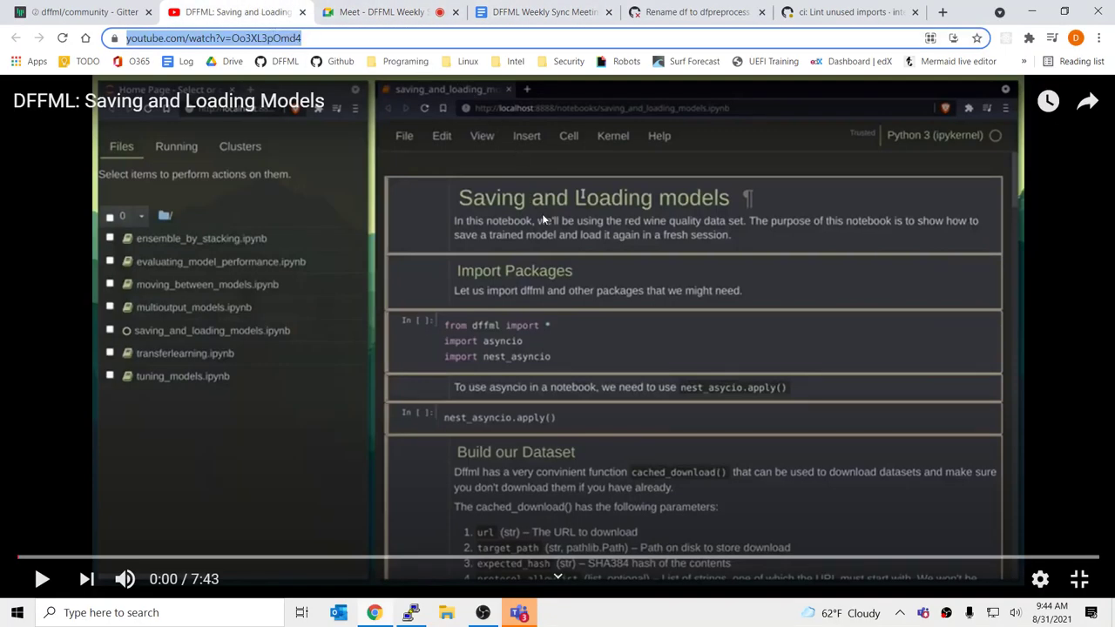
pyautogui.click(545, 12)
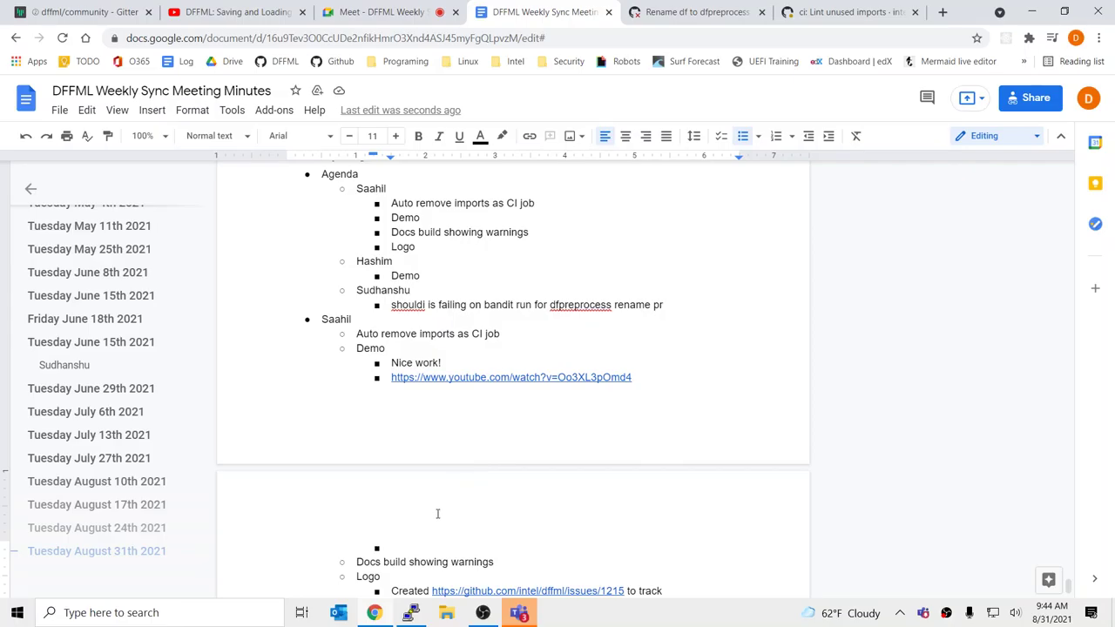
pyautogui.write('What went well')
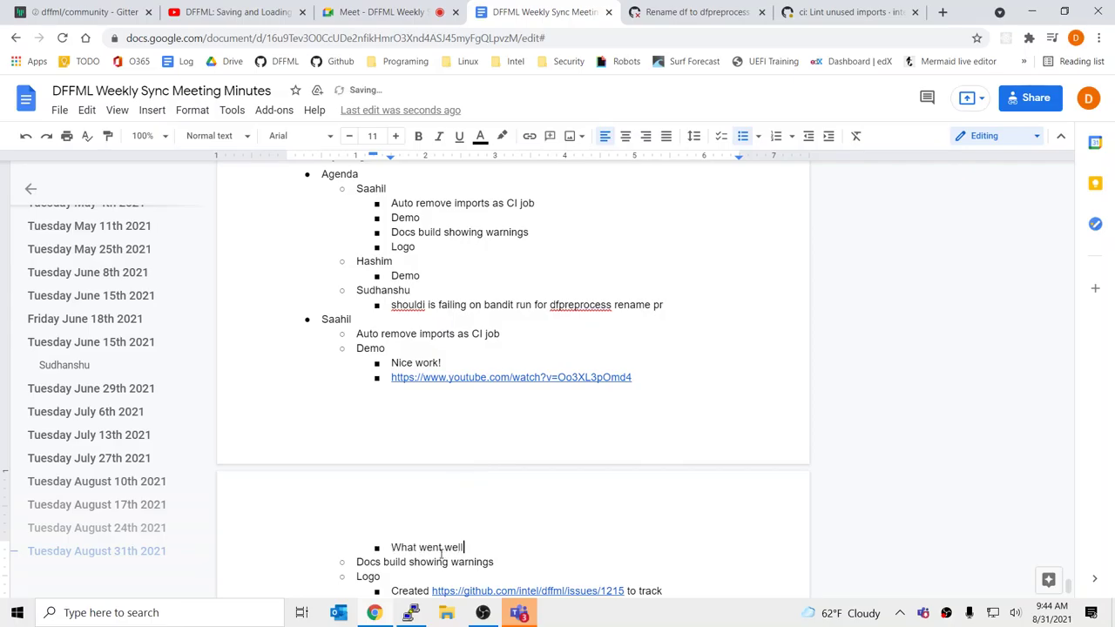
pyautogui.press('Return')
pyautogui.press('Tab')
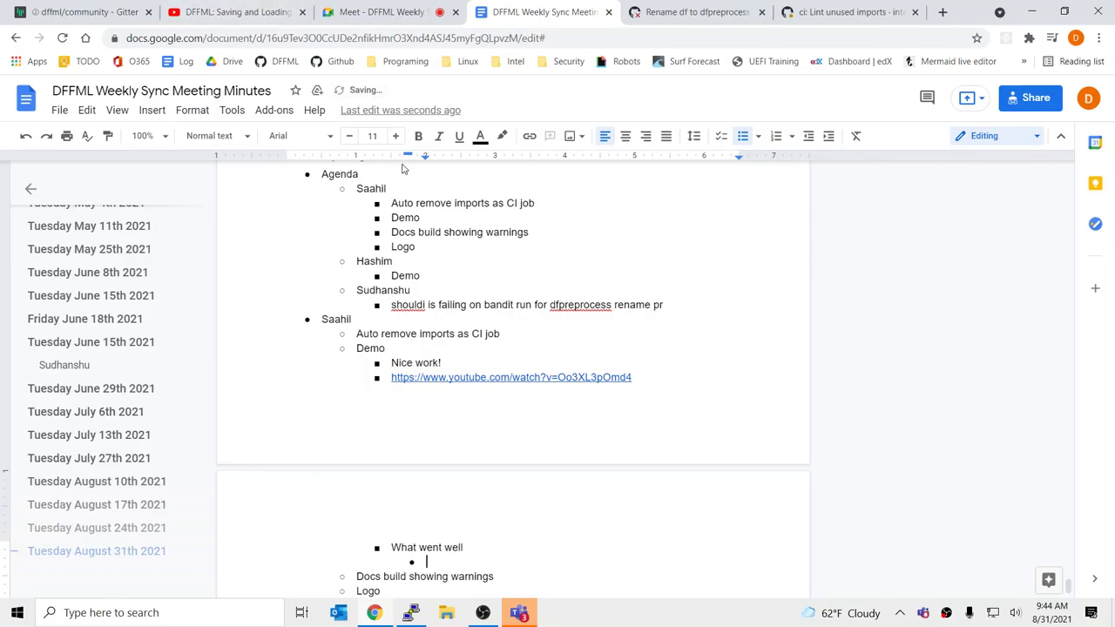
# Step: Enter "Showing files and directories created as a result" as the first point under "What went well"
pyautogui.write('Window')
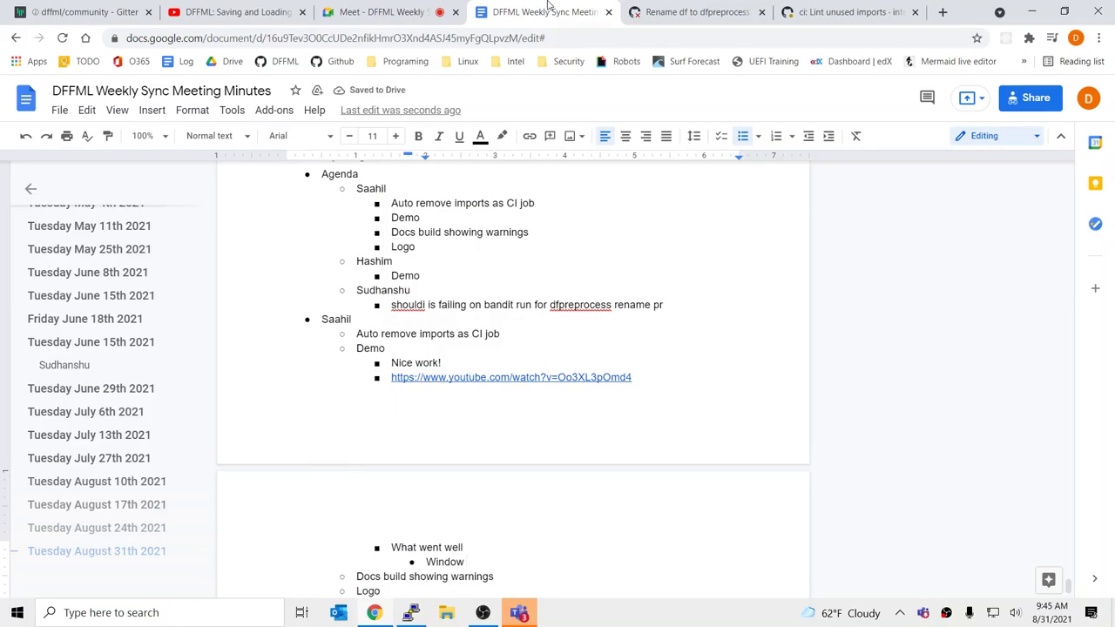
pyautogui.click(379, 11)
pyautogui.click(235, 12)
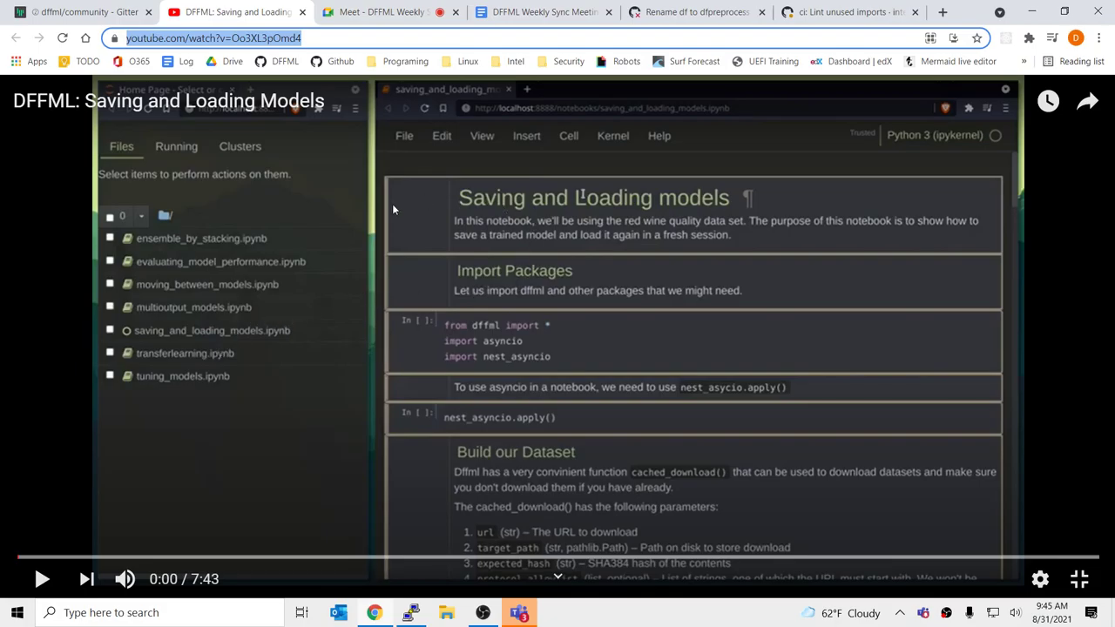
pyautogui.click(479, 10)
pyautogui.moveTo(484, 562); pyautogui.dragTo(411, 560)
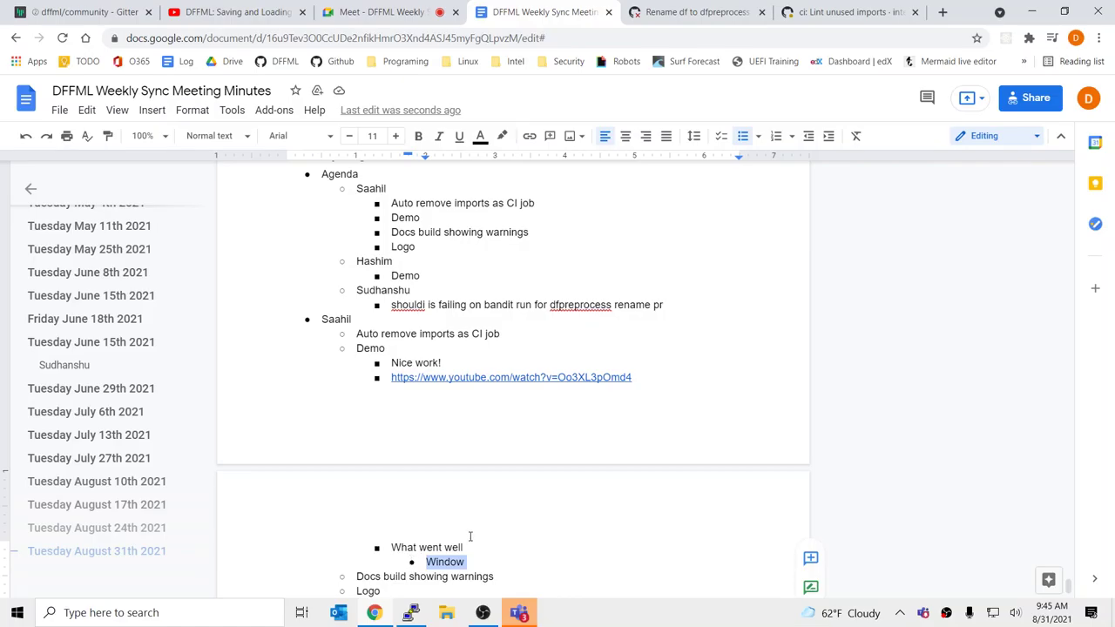
pyautogui.write('Showing fil')
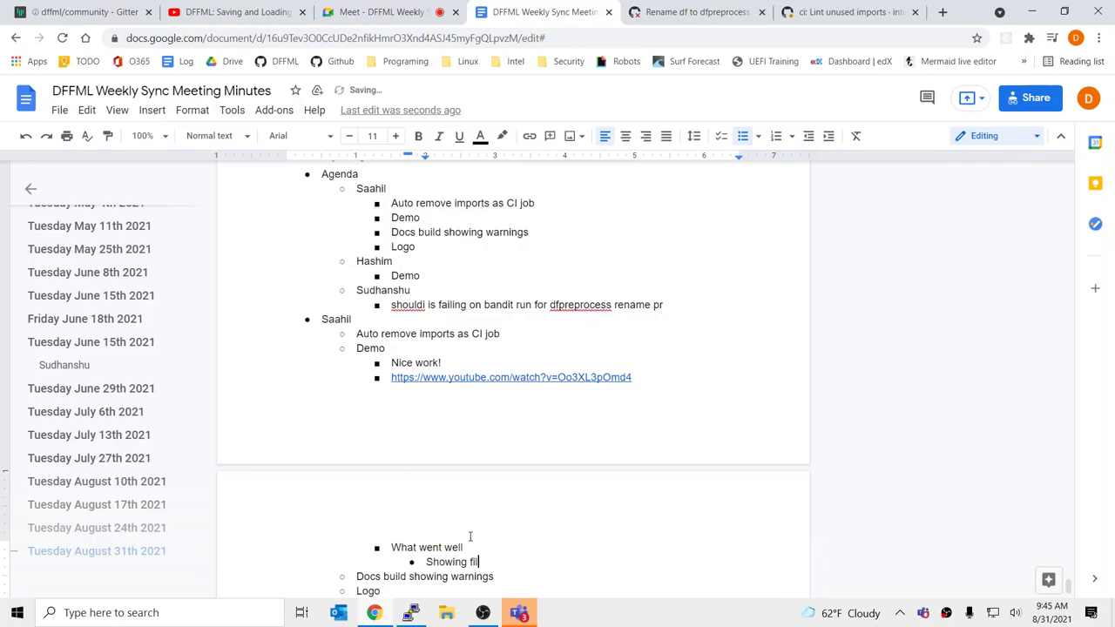
pyautogui.write('es and directories created as a result')
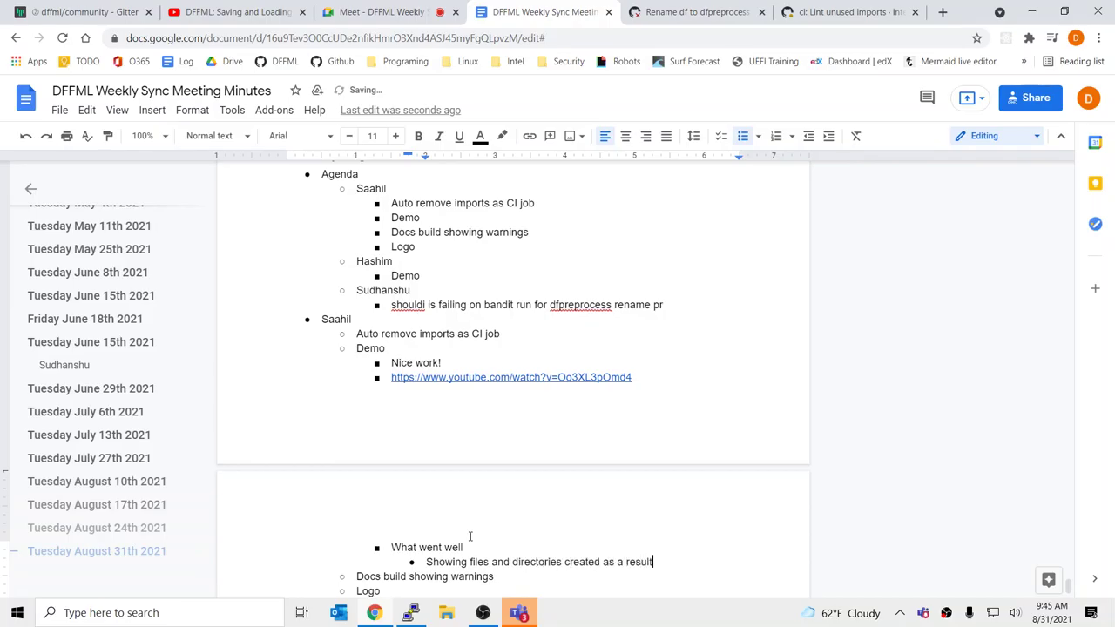
# Step: Add the sub-point "Explaining contents" with its spelling corrected, and start another bullet under "What went well"
pyautogui.press('Return')
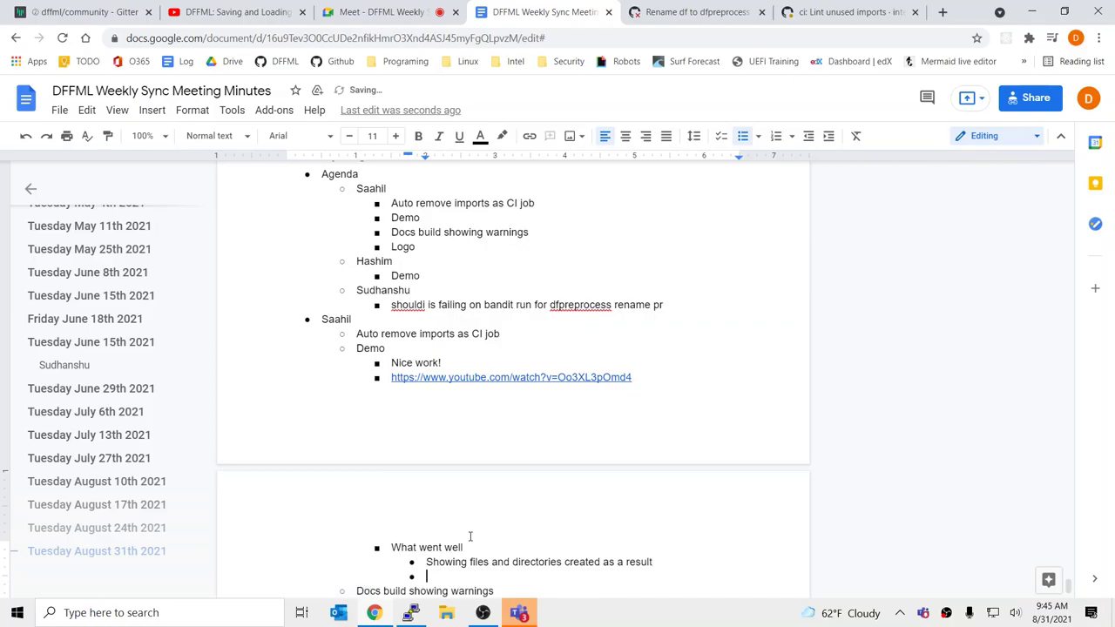
pyautogui.write('Explaning contents')
pyautogui.press('Tab')
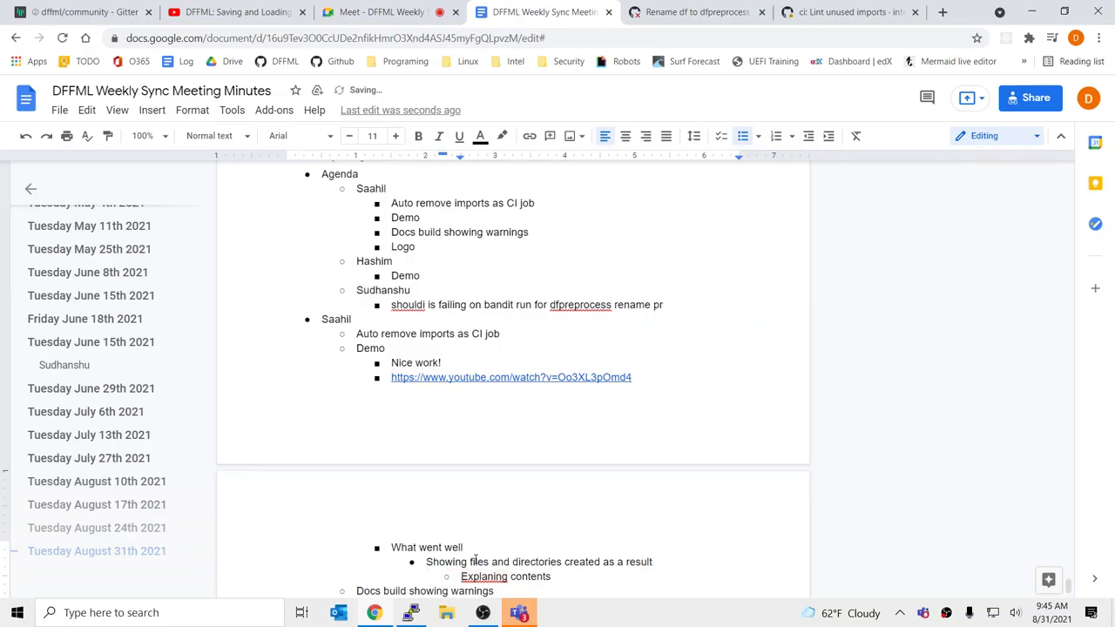
pyautogui.rightClick(480, 575)
pyautogui.click(530, 417)
pyautogui.press('Return')
pyautogui.hotkey('shift', 'Tab')
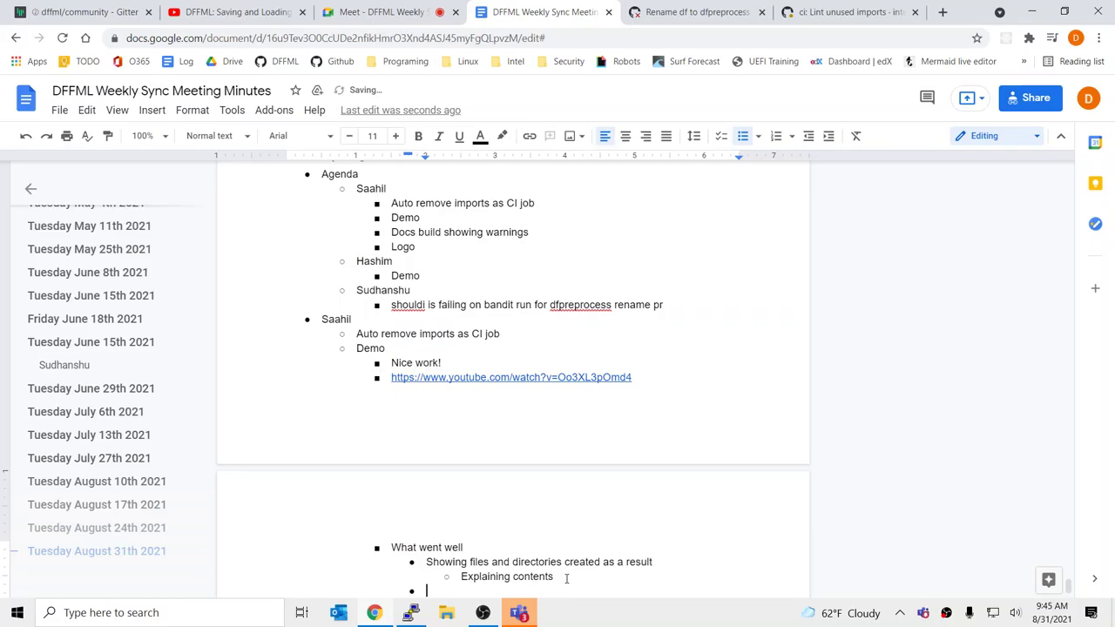
pyautogui.click(433, 6)
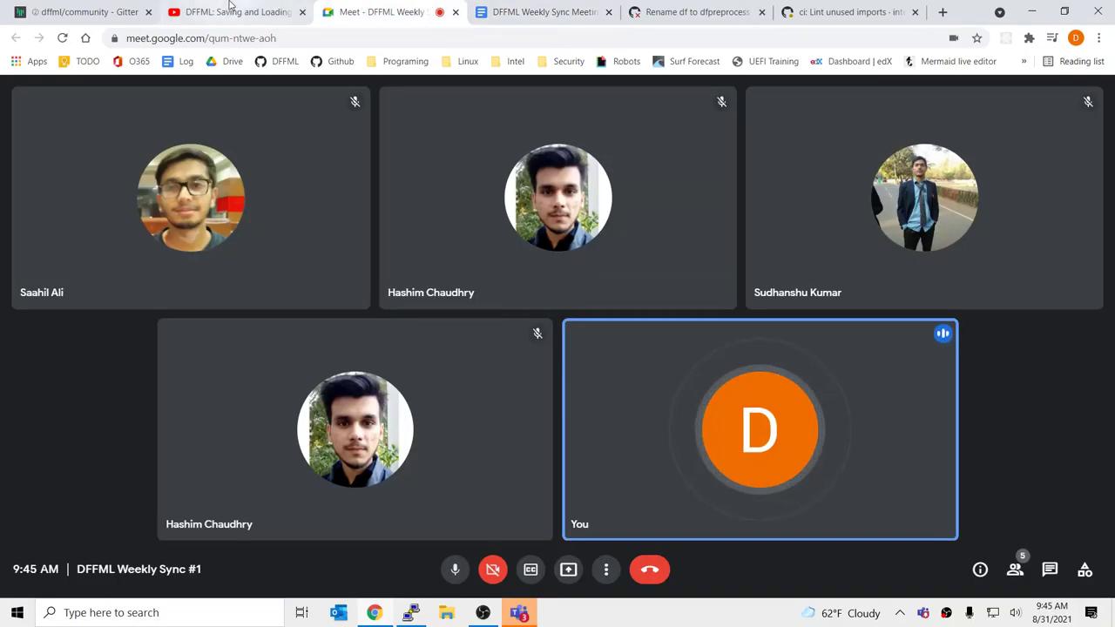
# Step: Present the entire screen to everyone in the DFFML weekly sync call
pyautogui.click(272, 5)
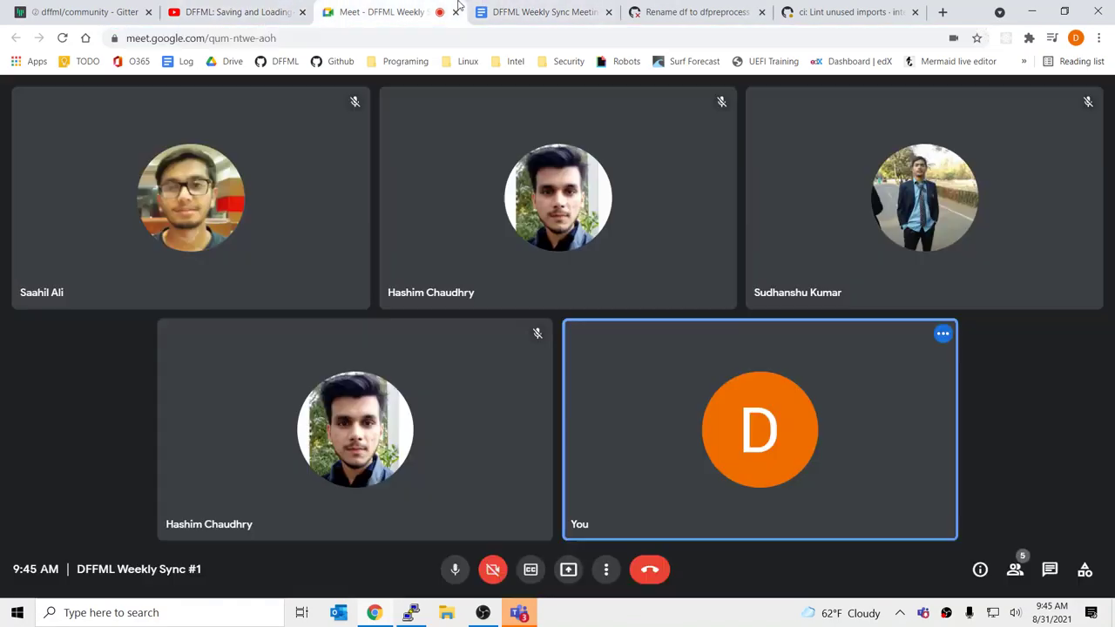
pyautogui.click(383, 11)
pyautogui.click(568, 569)
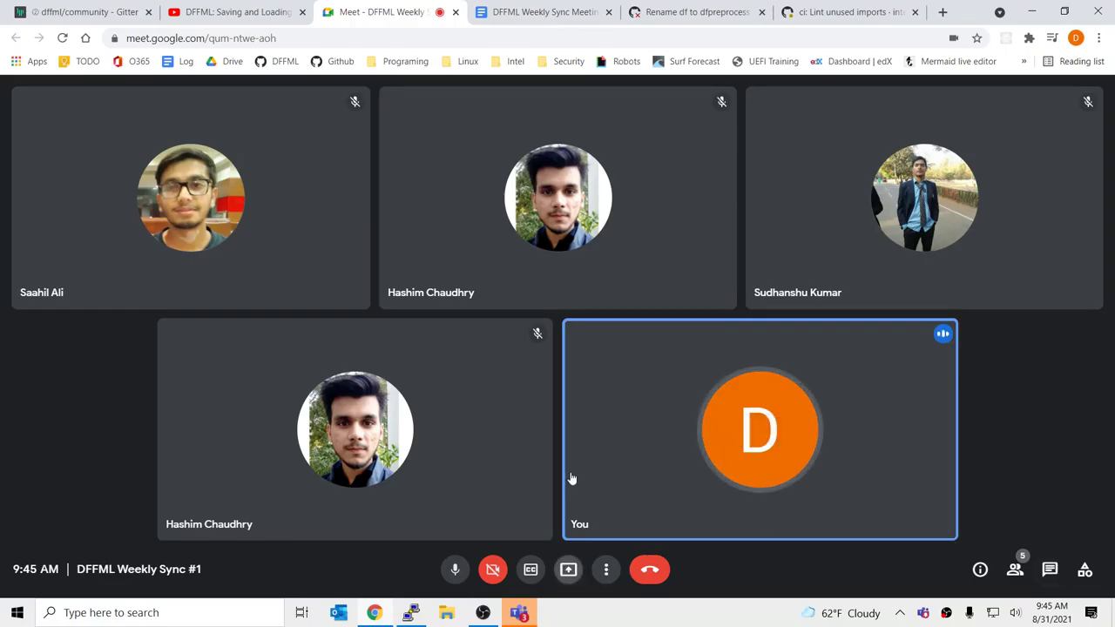
pyautogui.click(648, 466)
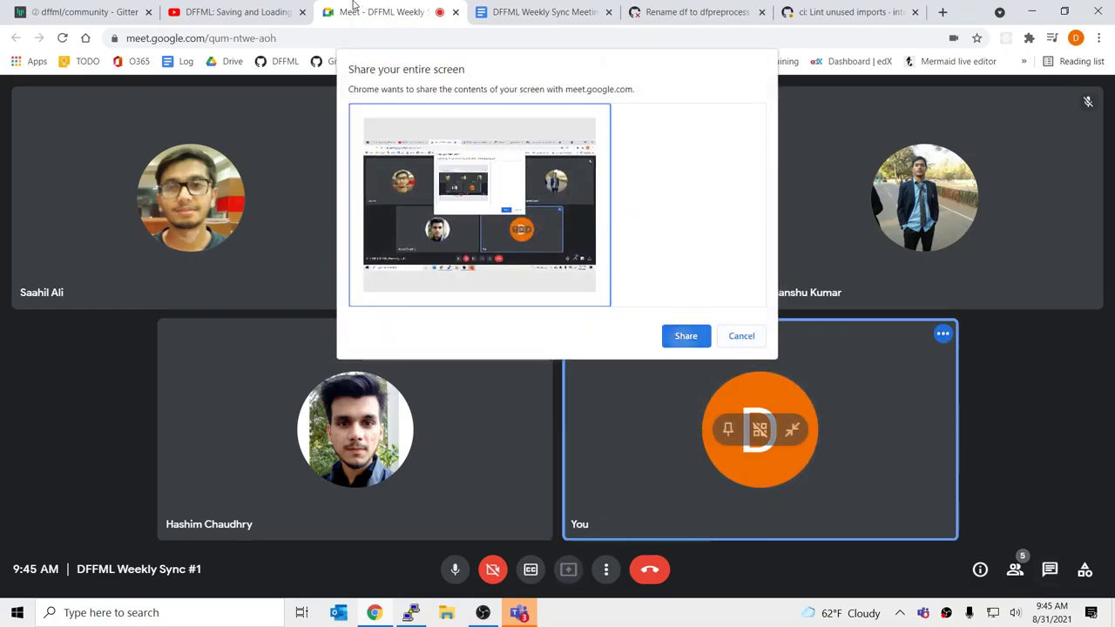
pyautogui.press('Return')
# Step: Mute the Saving and Loading Models video and skim it from the opening to the saved archive contents near its end
pyautogui.click(234, 11)
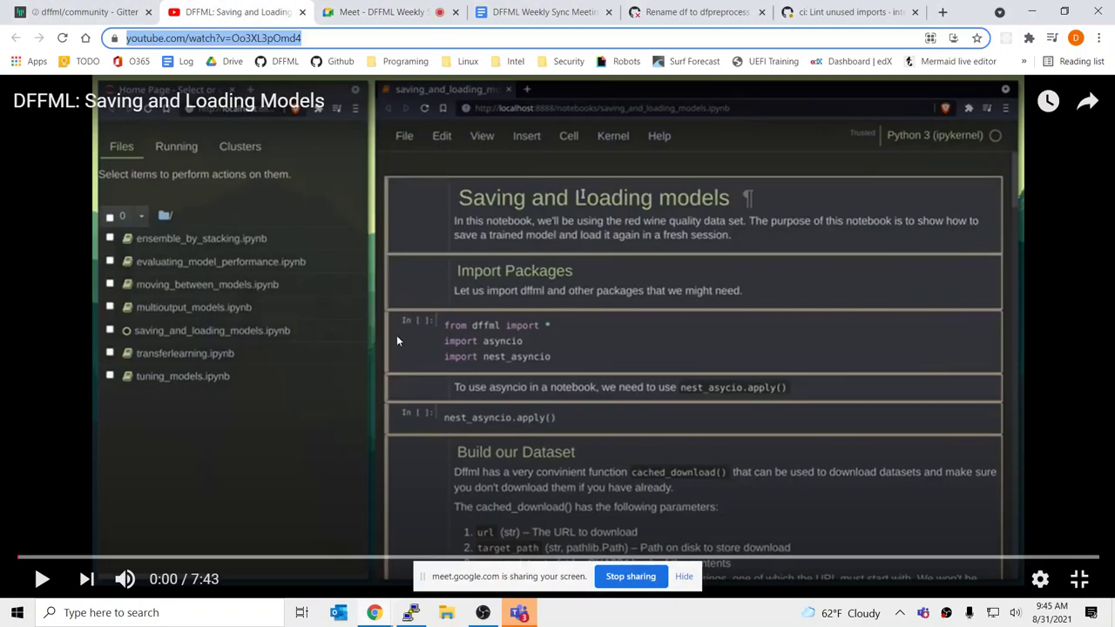
pyautogui.click(124, 578)
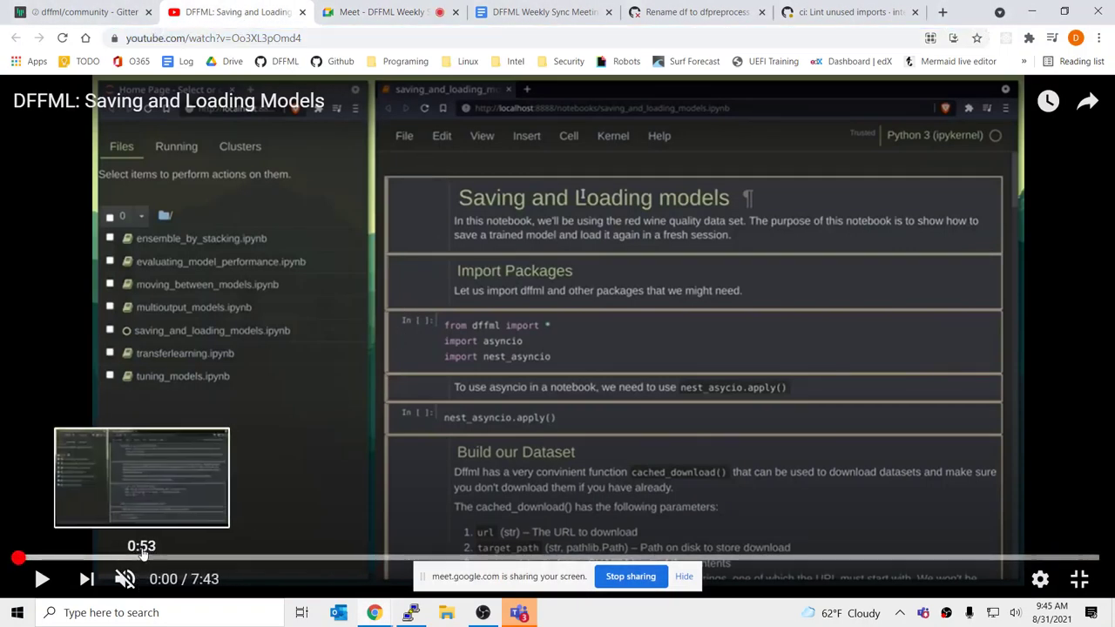
pyautogui.click(143, 556)
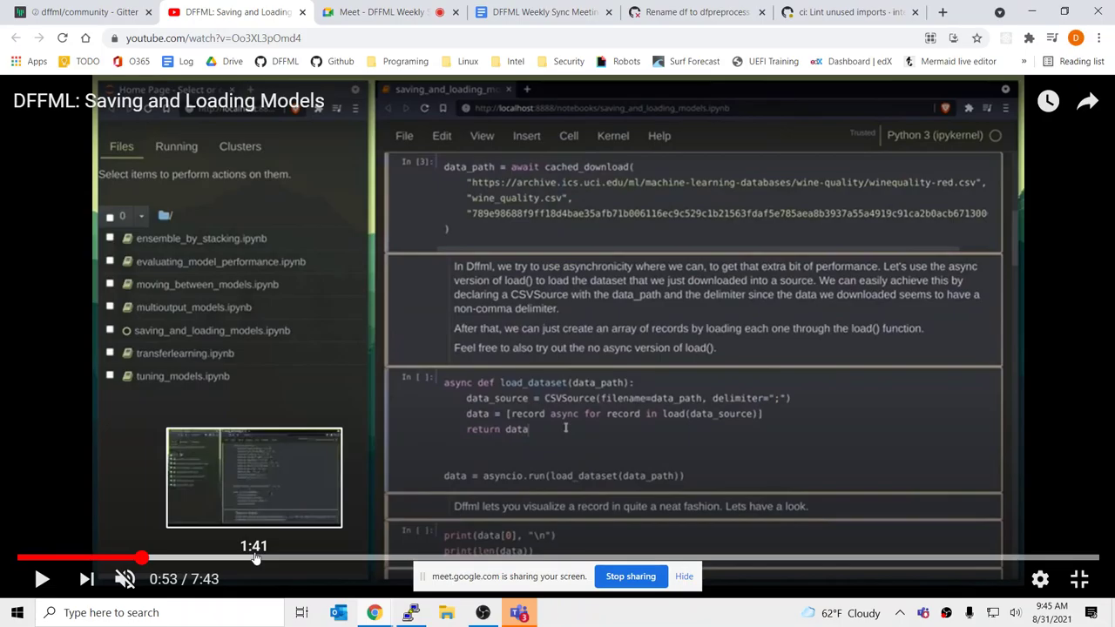
pyautogui.click(255, 557)
pyautogui.click(155, 558)
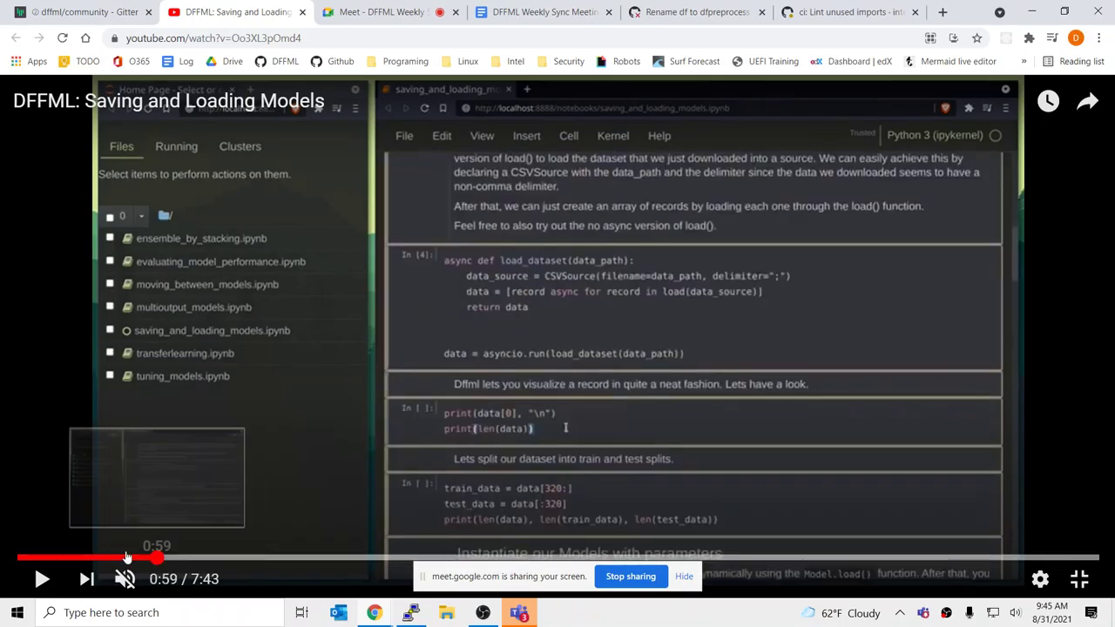
pyautogui.click(95, 558)
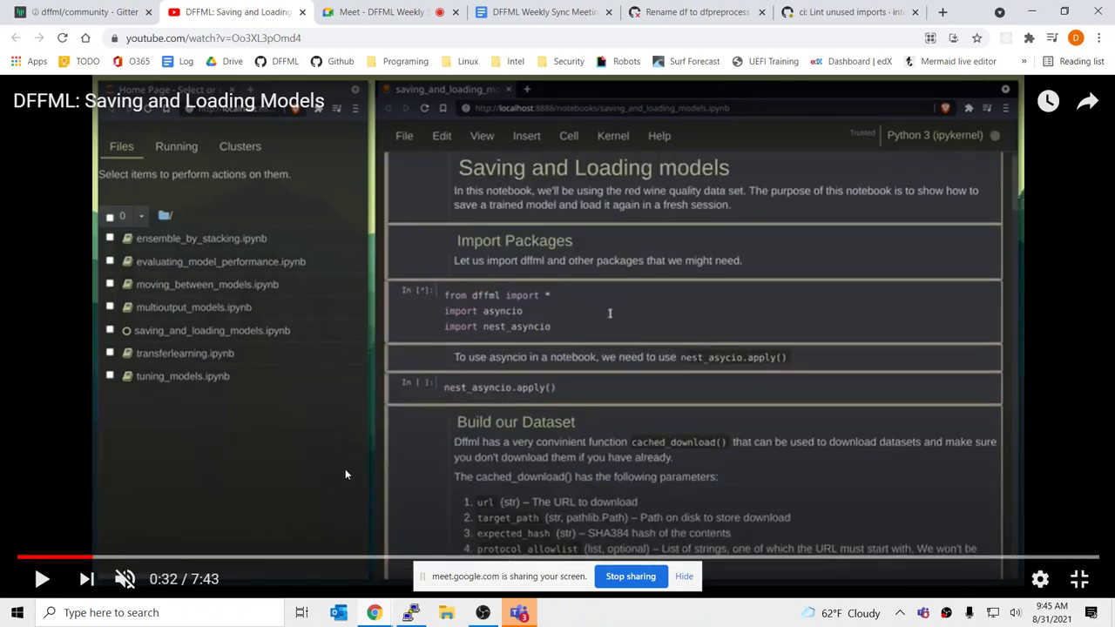
pyautogui.click(258, 557)
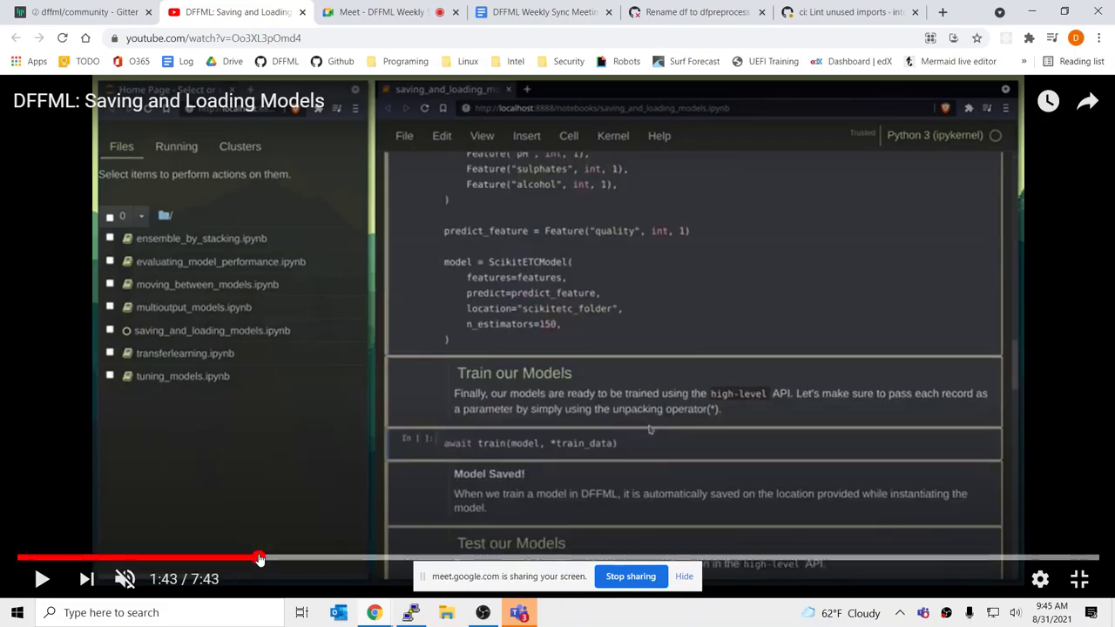
pyautogui.click(306, 559)
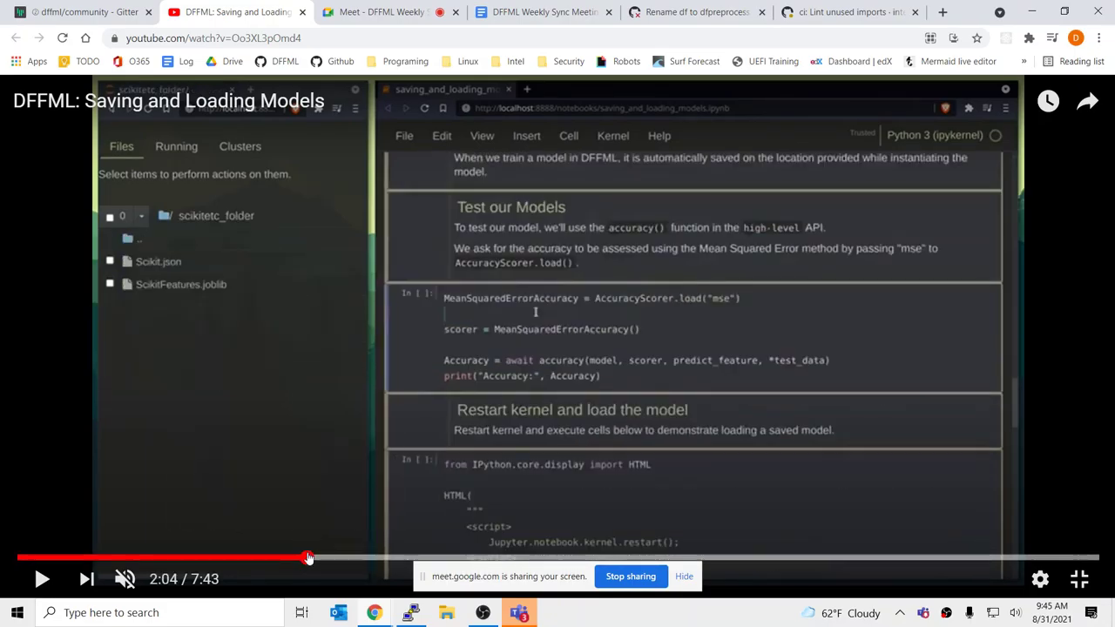
pyautogui.click(359, 557)
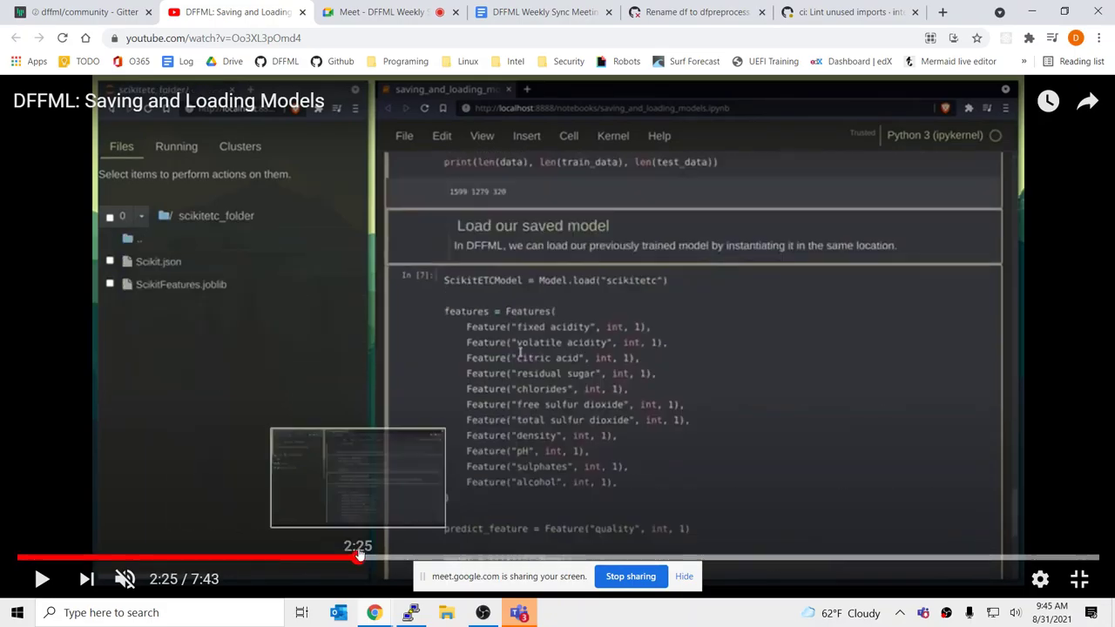
pyautogui.click(421, 557)
pyautogui.click(485, 558)
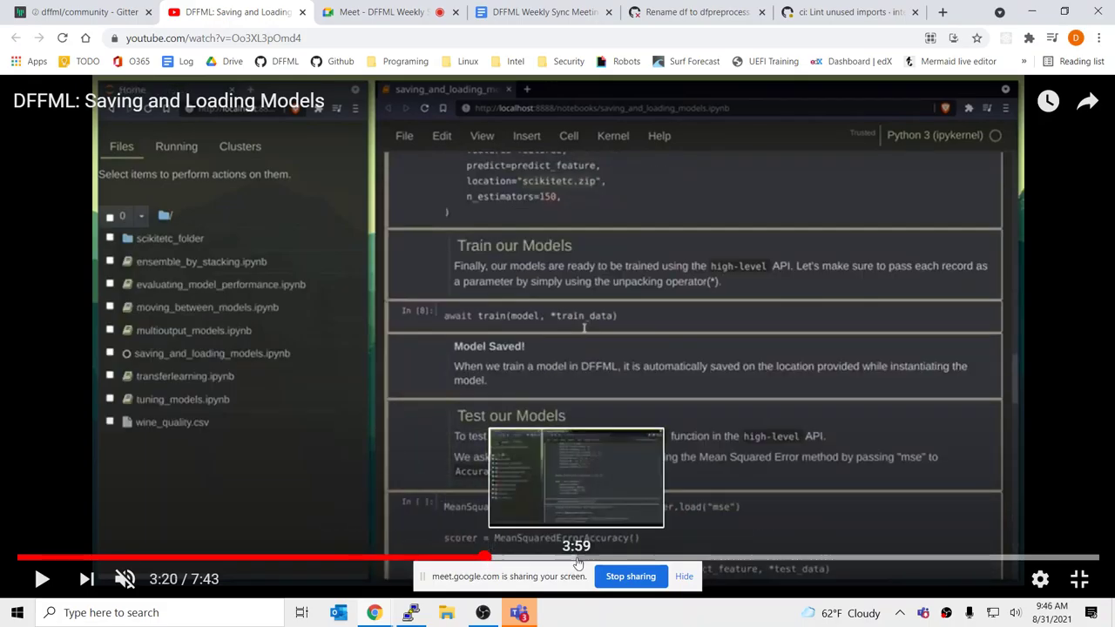
pyautogui.click(575, 559)
pyautogui.click(653, 558)
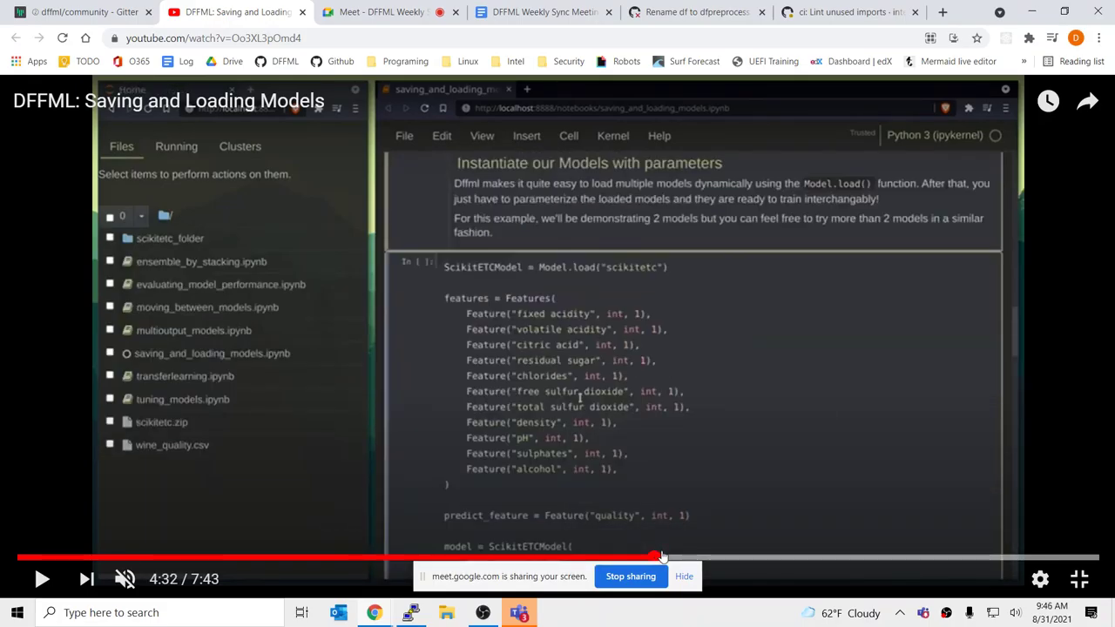
pyautogui.click(719, 558)
pyautogui.click(778, 558)
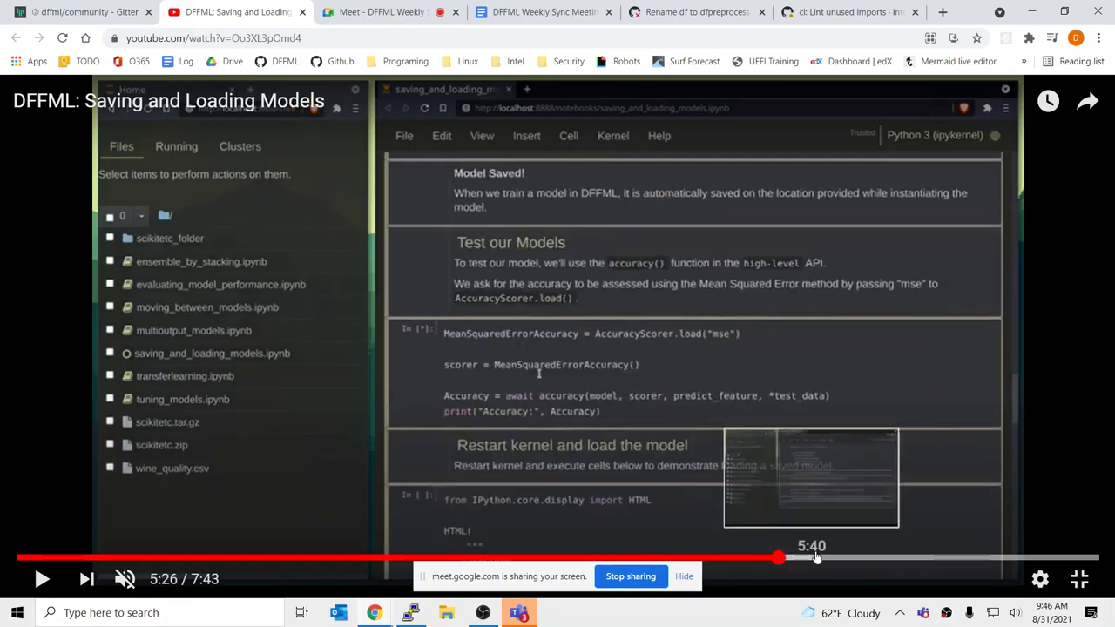
pyautogui.click(817, 557)
pyautogui.click(857, 558)
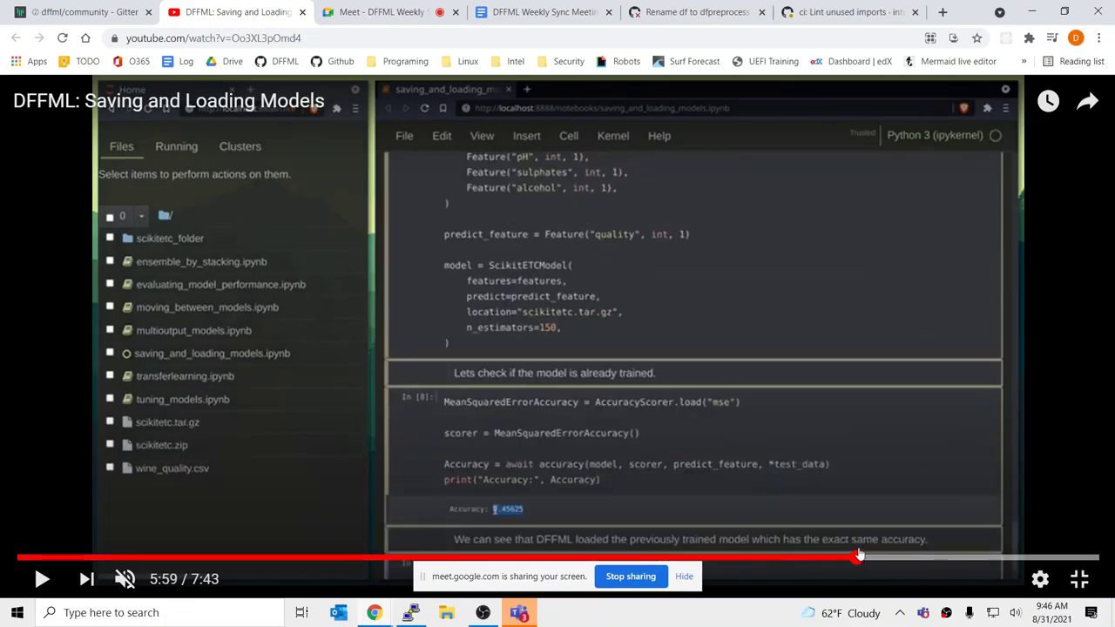
pyautogui.click(883, 558)
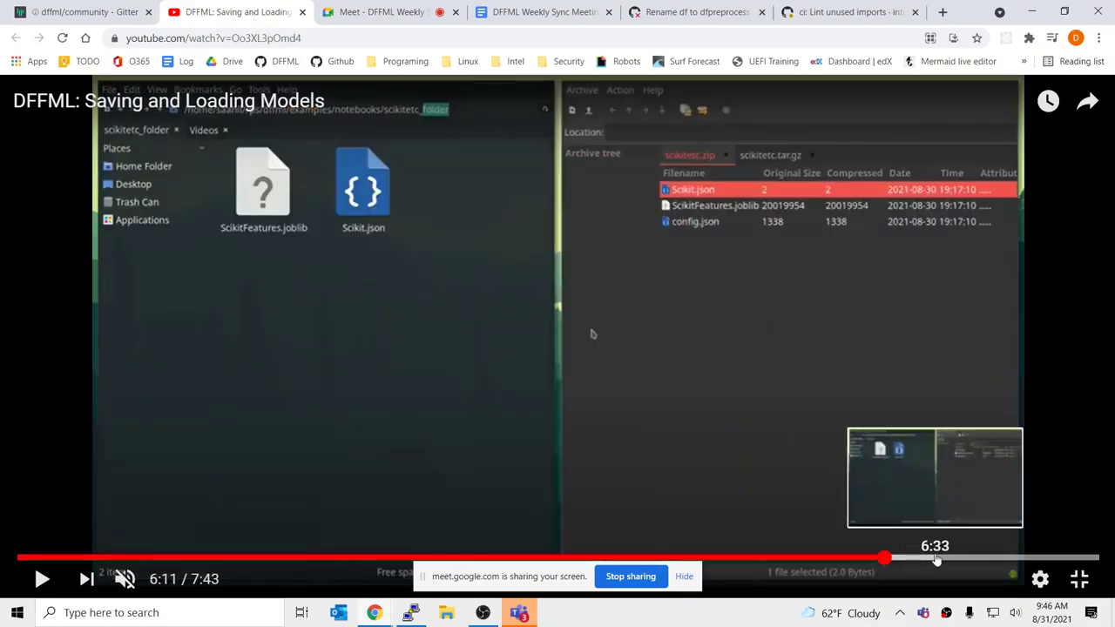
pyautogui.click(936, 558)
pyautogui.click(959, 545)
pyautogui.click(961, 558)
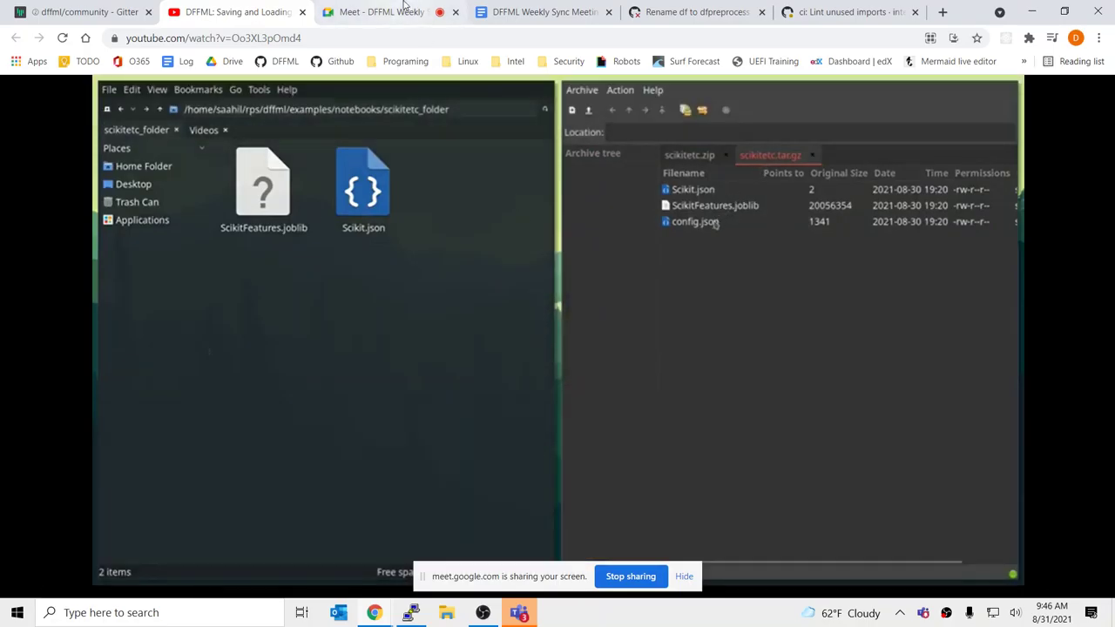
pyautogui.click(533, 280)
# Step: Return to the meeting minutes and place the cursor in the empty bullet under "What went well"
pyautogui.click(375, 9)
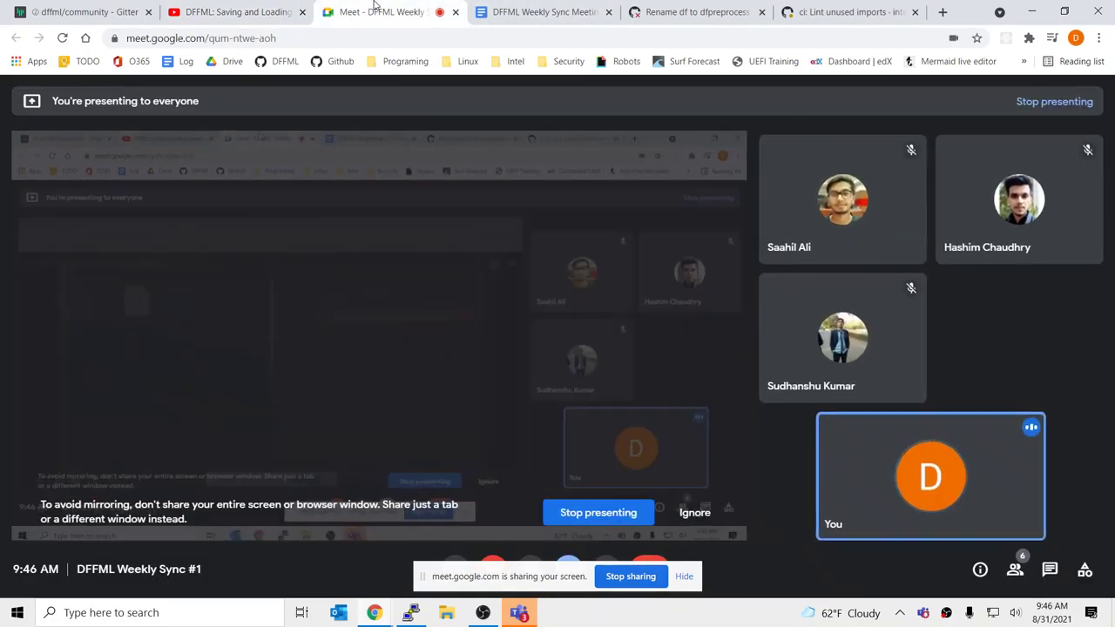
pyautogui.click(497, 11)
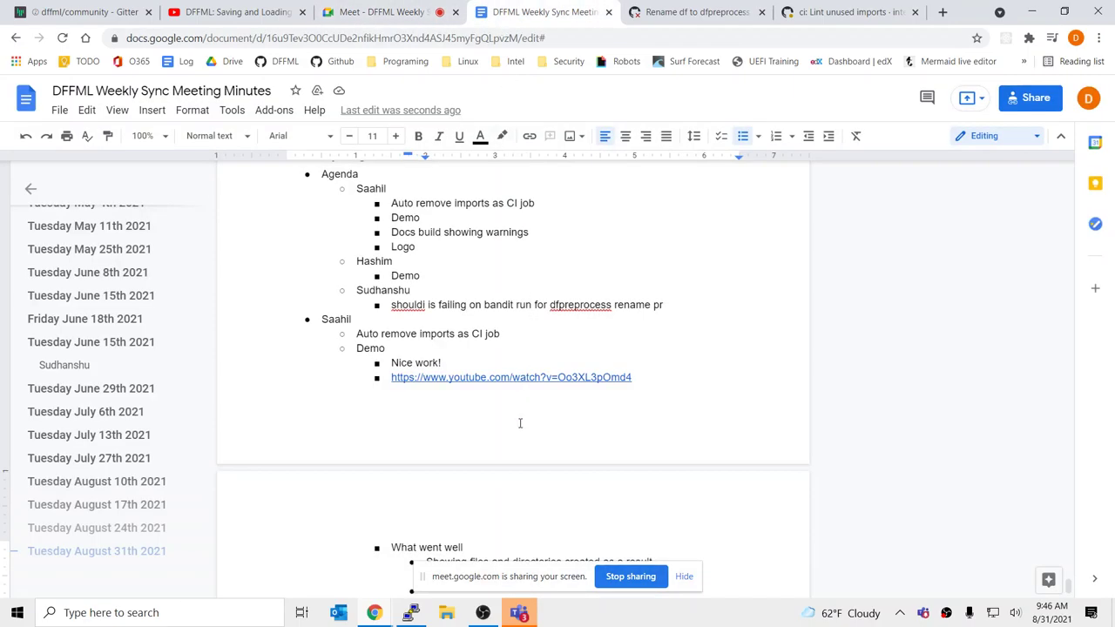
pyautogui.scroll(-5, 520, 423)
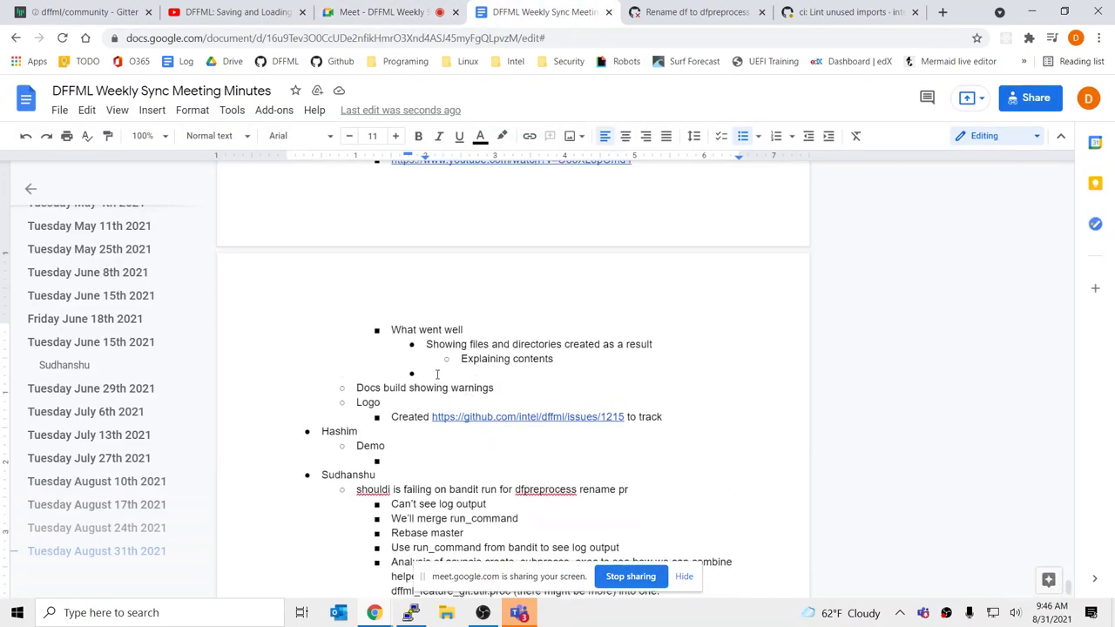
pyautogui.click(437, 374)
# Step: Play the introduction of the demo video from the start and pause it at 0:12
pyautogui.click(253, 10)
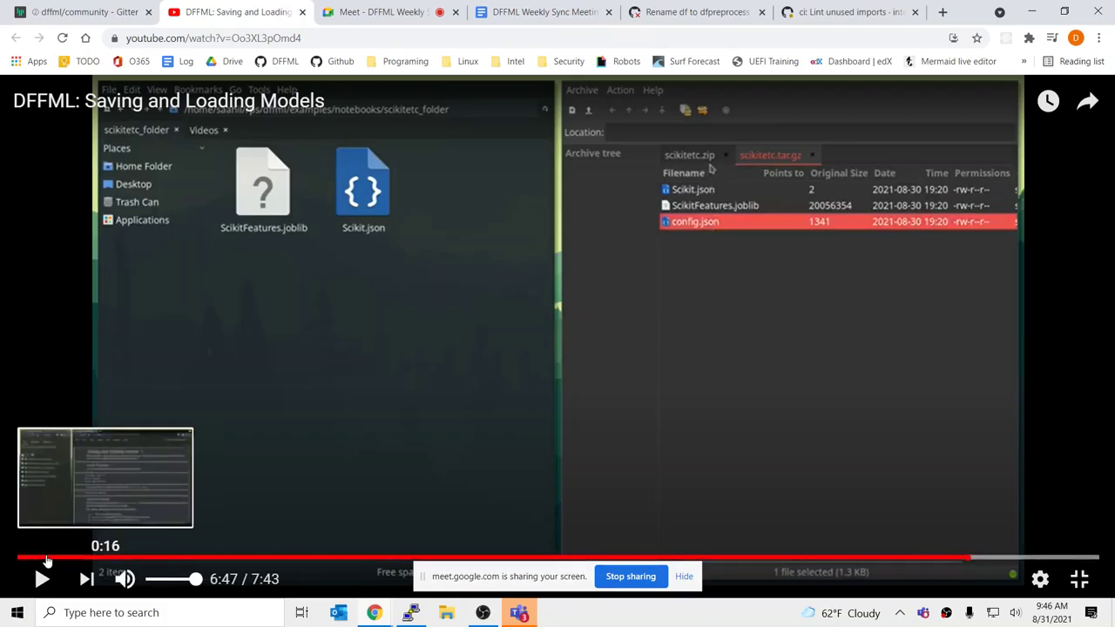
pyautogui.click(19, 557)
pyautogui.click(39, 584)
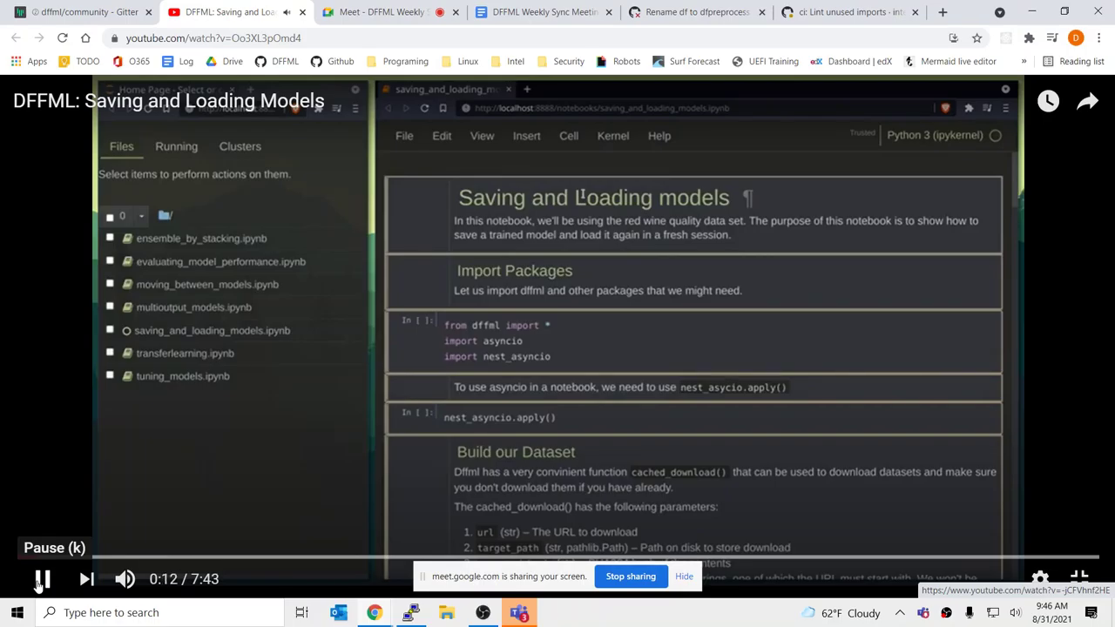
pyautogui.click(41, 579)
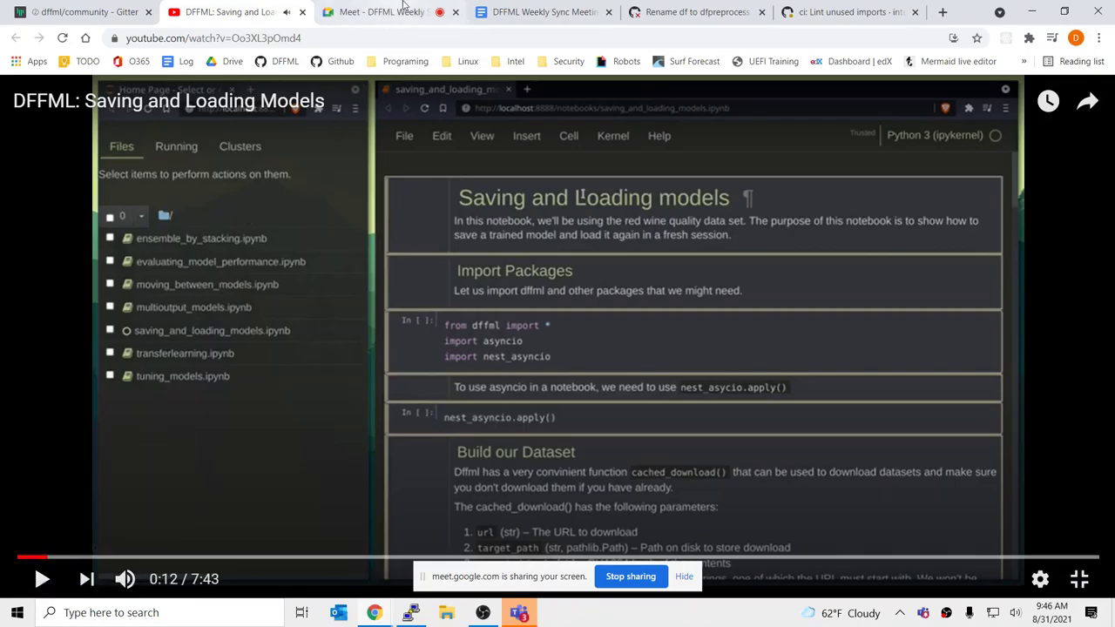
# Step: Enter "Intro was good" in the empty bullet under "What went well" in the minutes
pyautogui.click(480, 9)
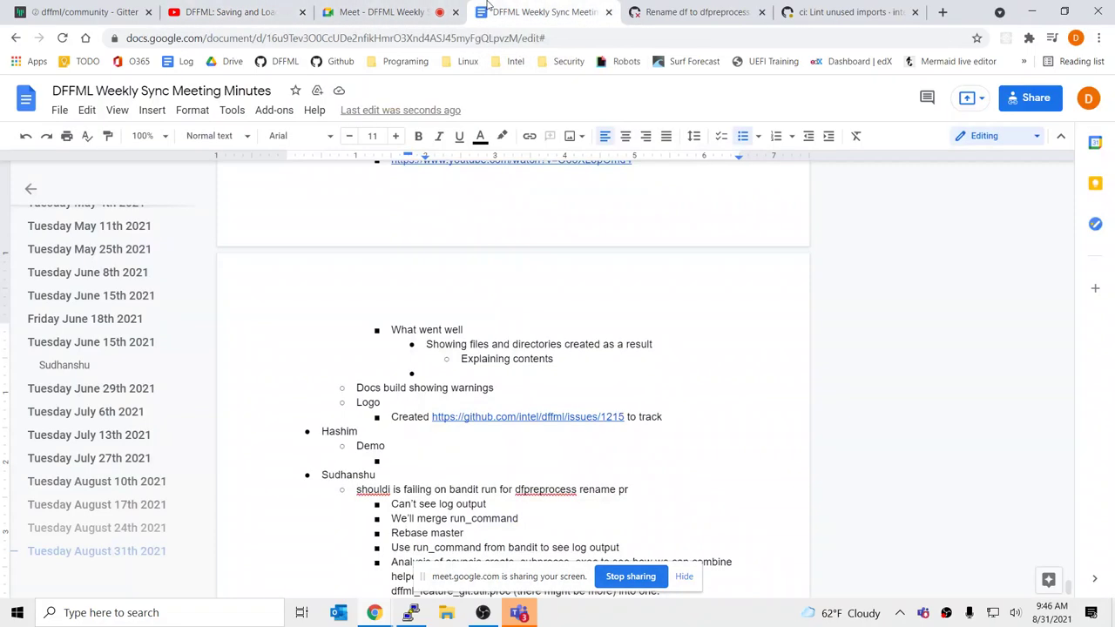
pyautogui.click(480, 373)
pyautogui.write('In')
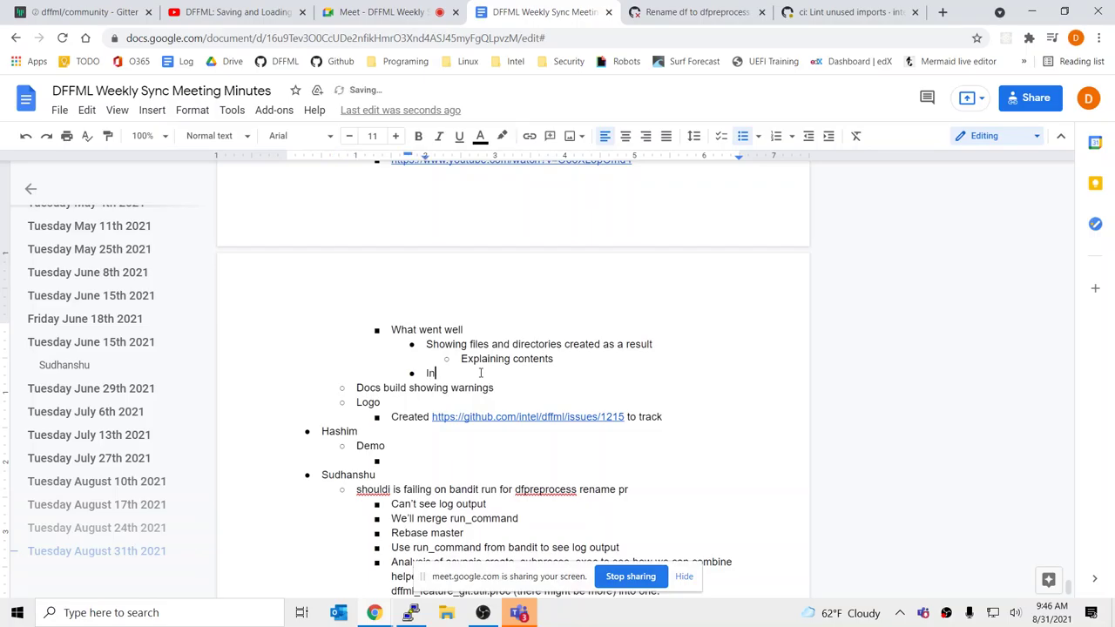
pyautogui.write('tro was good,')
pyautogui.press('BackSpace')
pyautogui.press('BackSpace')
# Step: Add the sub-points "Welcome to DFFML video" and "We'll talking about X" under "Intro was good"
pyautogui.press('Return')
pyautogui.press('Tab')
pyautogui.write('Wlco')
pyautogui.press('BackSpace')
pyautogui.press('BackSpace')
pyautogui.press('BackSpace')
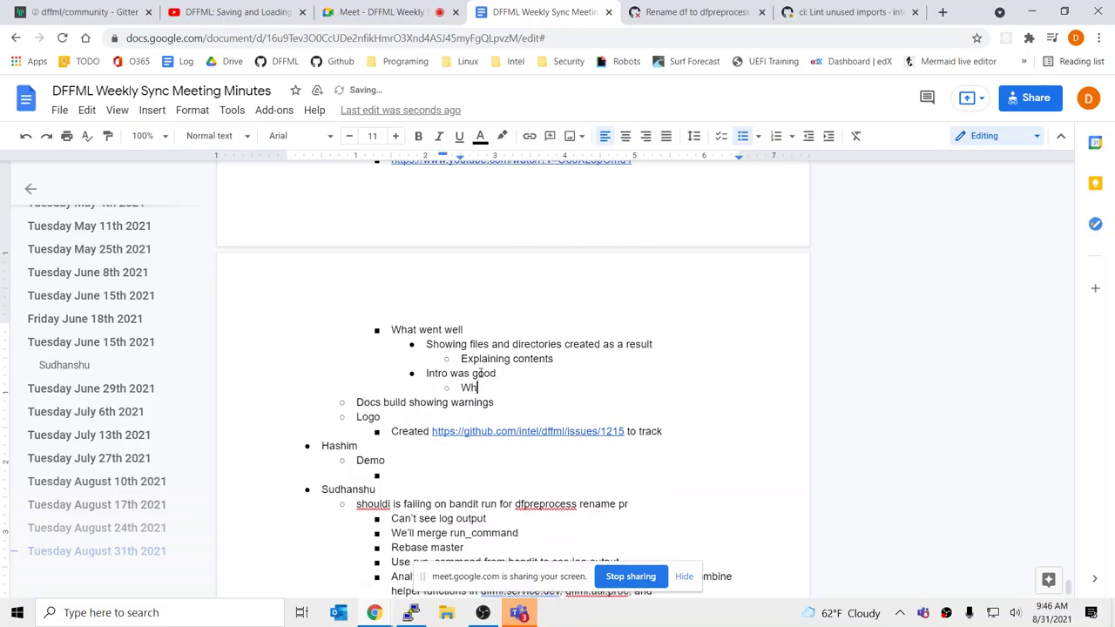
pyautogui.write('elcm')
pyautogui.press('BackSpace')
pyautogui.press('BackSpace')
pyautogui.write('come to DFFML video')
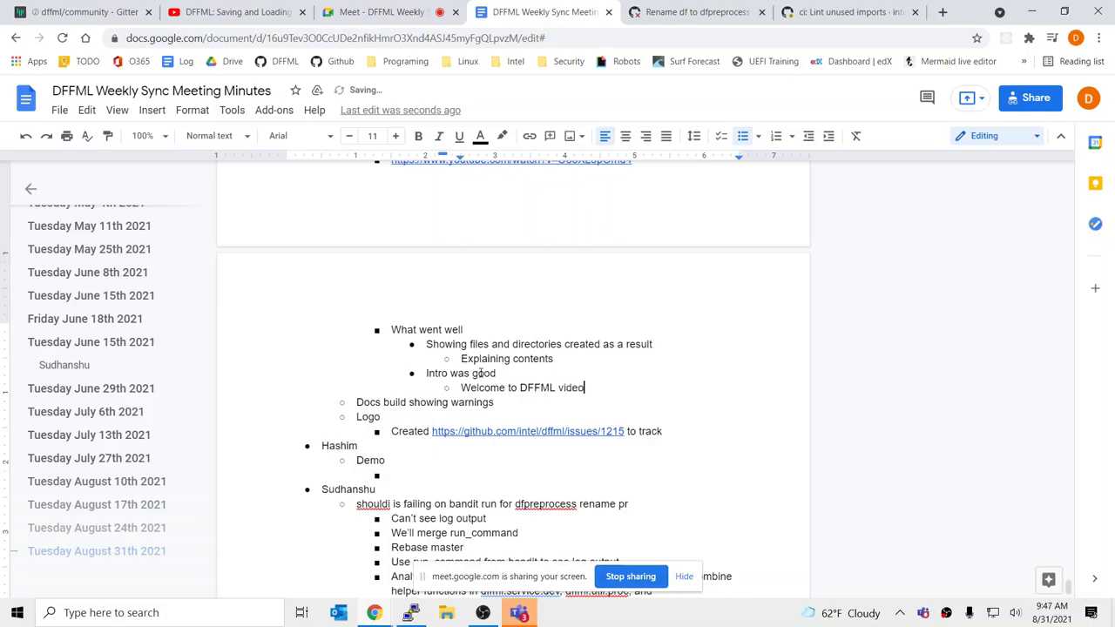
pyautogui.press('Return')
pyautogui.write("We'll talk")
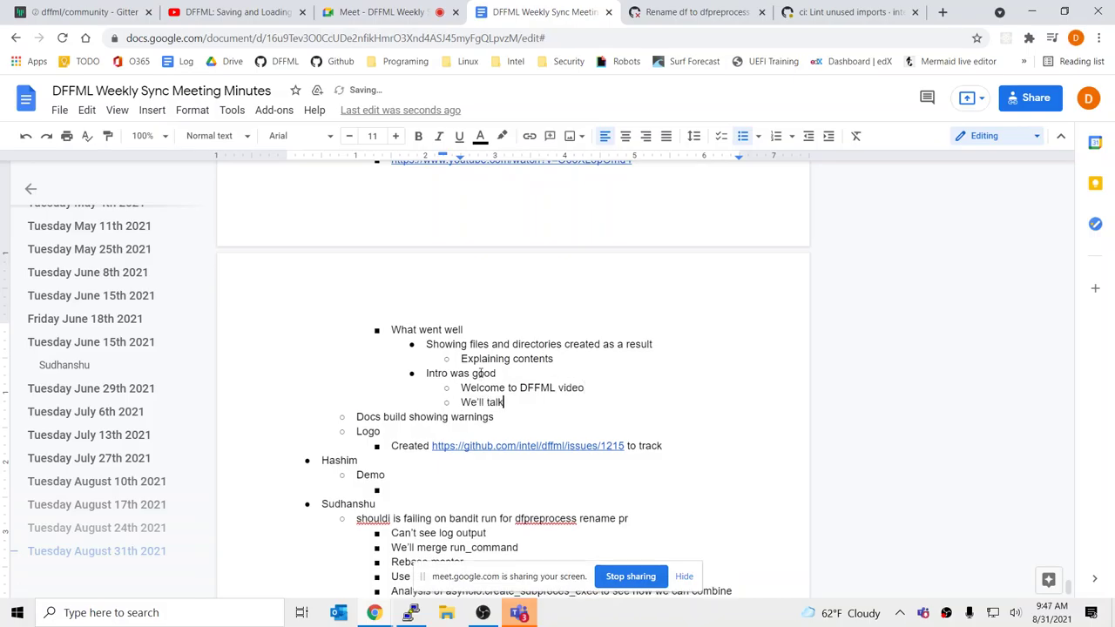
pyautogui.write('ing about X')
# Step: Play the closing seconds of the demo video to review its conclusion
pyautogui.click(366, 11)
pyautogui.click(262, 12)
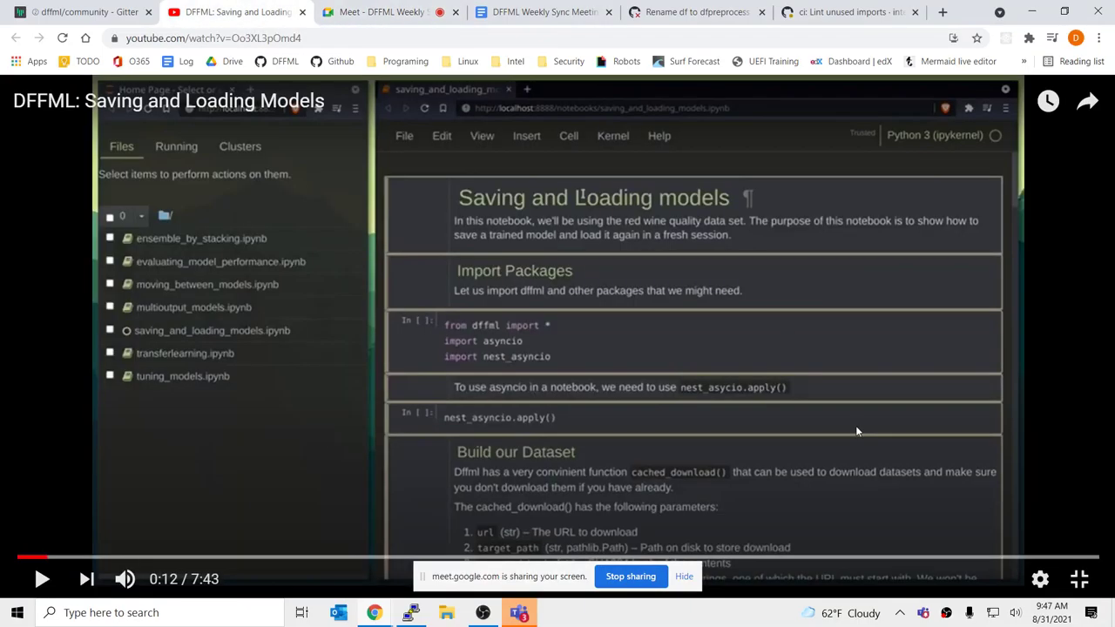
pyautogui.click(1058, 557)
pyautogui.click(830, 384)
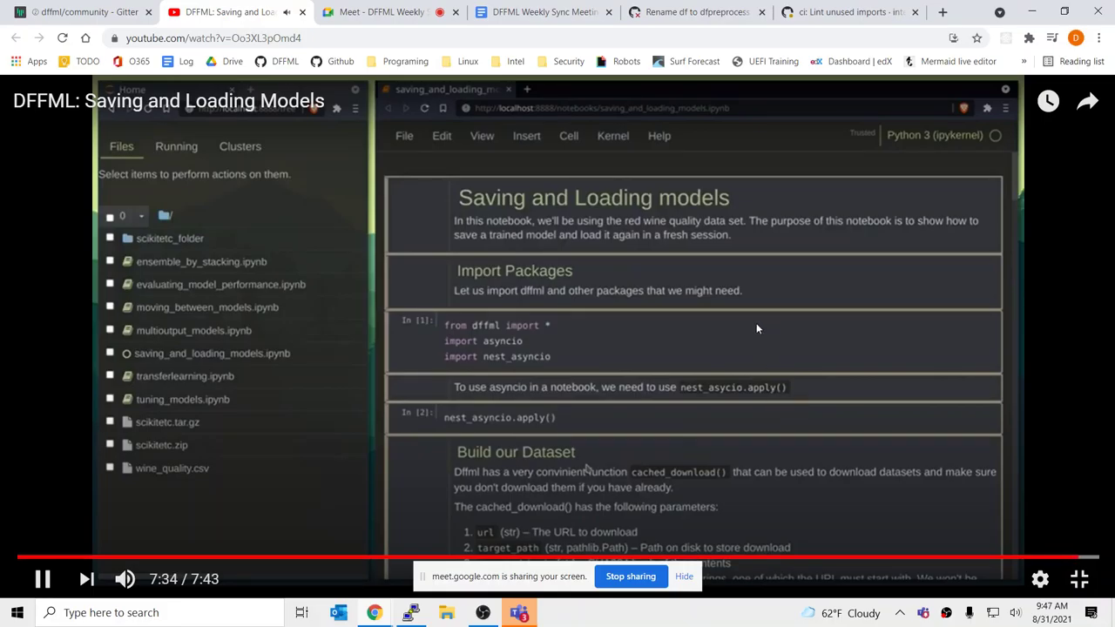
# Step: Add "Conclusion" as another point under "What went well", at the same level as "Intro was good"
pyautogui.click(551, 11)
pyautogui.click(634, 406)
pyautogui.press('Return')
pyautogui.hotkey('shift', 'Tab')
pyautogui.write('Conf')
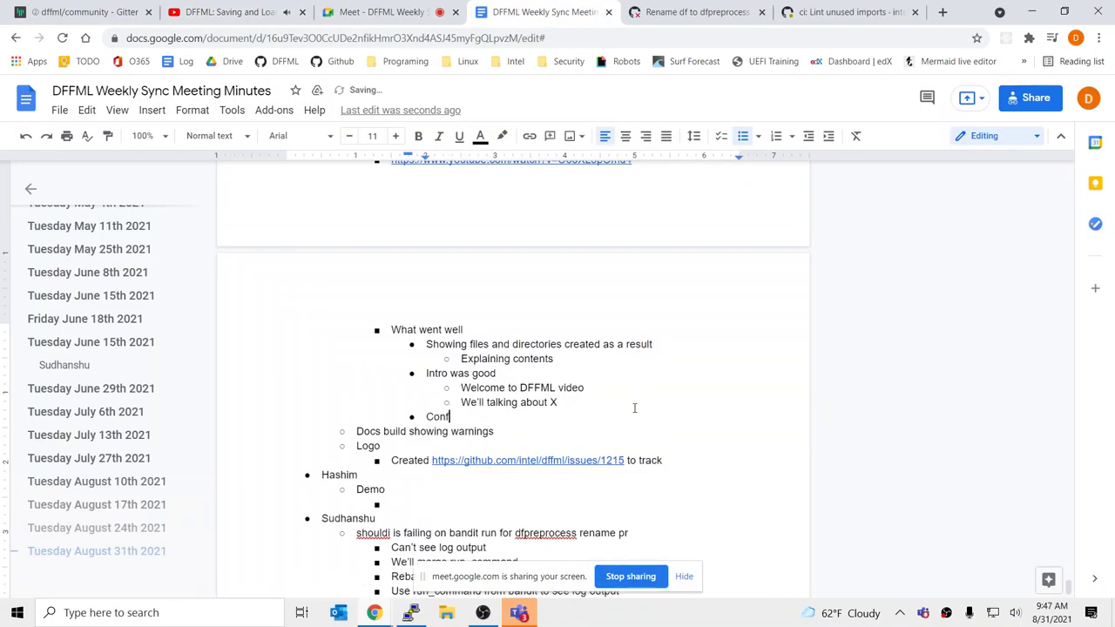
pyautogui.press('BackSpace')
pyautogui.write('clusion')
# Step: Add the sub-point "Feel free to open issue if you have questions or want help" under "Conclusion"
pyautogui.press('Return')
pyautogui.press('Tab')
pyautogui.write('Feel f')
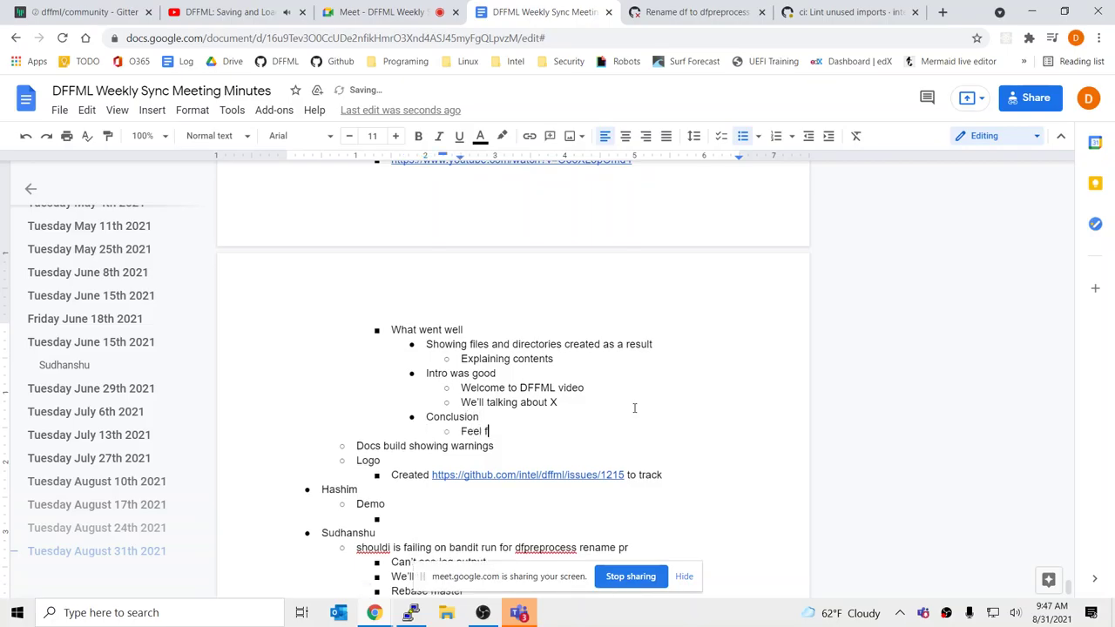
pyautogui.write('ree to open issue if you have ')
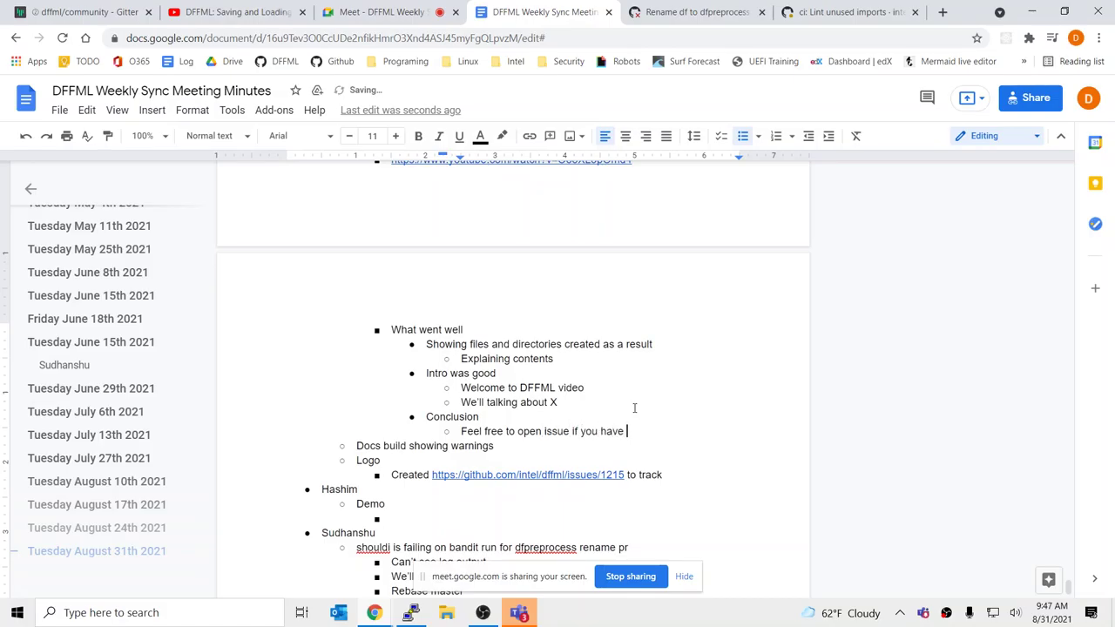
pyautogui.write('questions or want help')
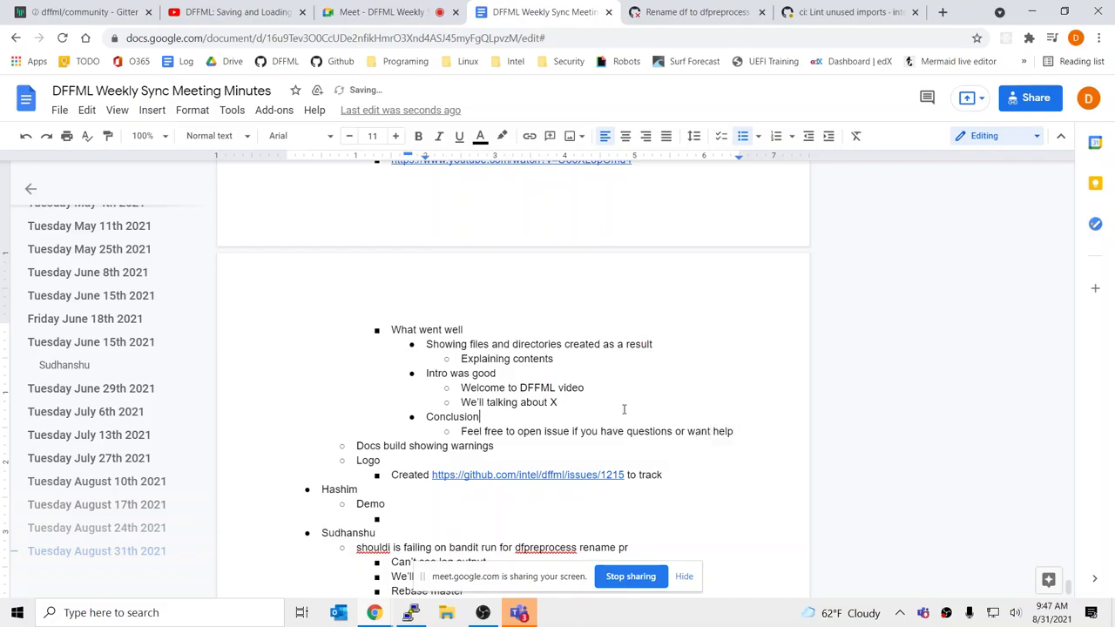
# Step: Insert the sub-point "We talked about X" directly under "Conclusion", above the "Feel free to open issue" line
pyautogui.click(624, 409)
pyautogui.press('Return')
pyautogui.press('Tab')
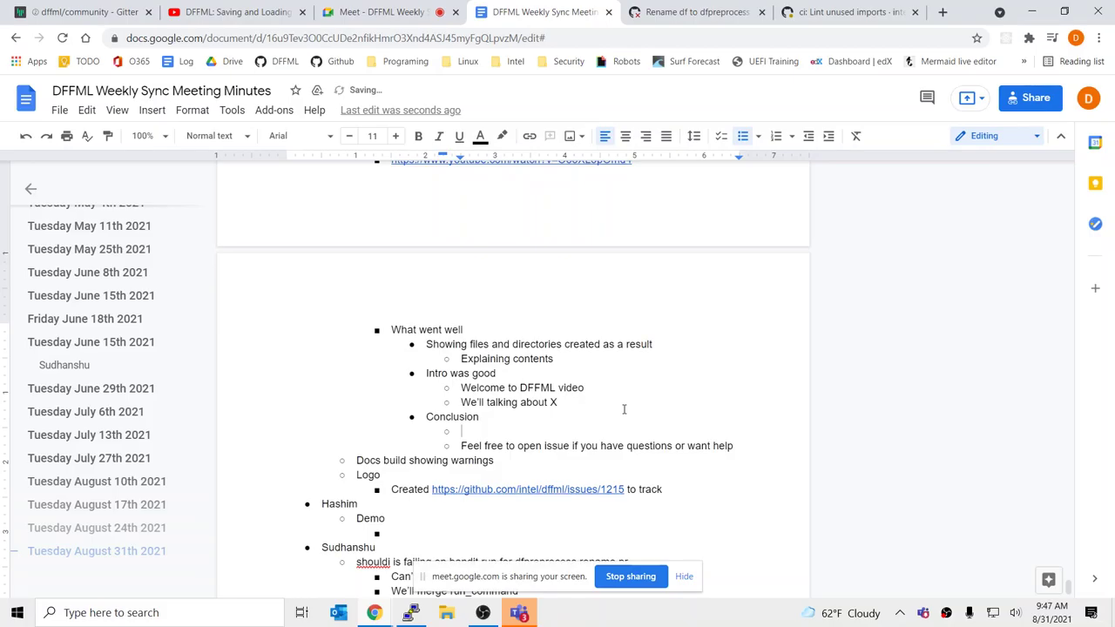
pyautogui.write('We talkeda')
pyautogui.press('BackSpace')
pyautogui.press('BackSpace')
pyautogui.write('about X')
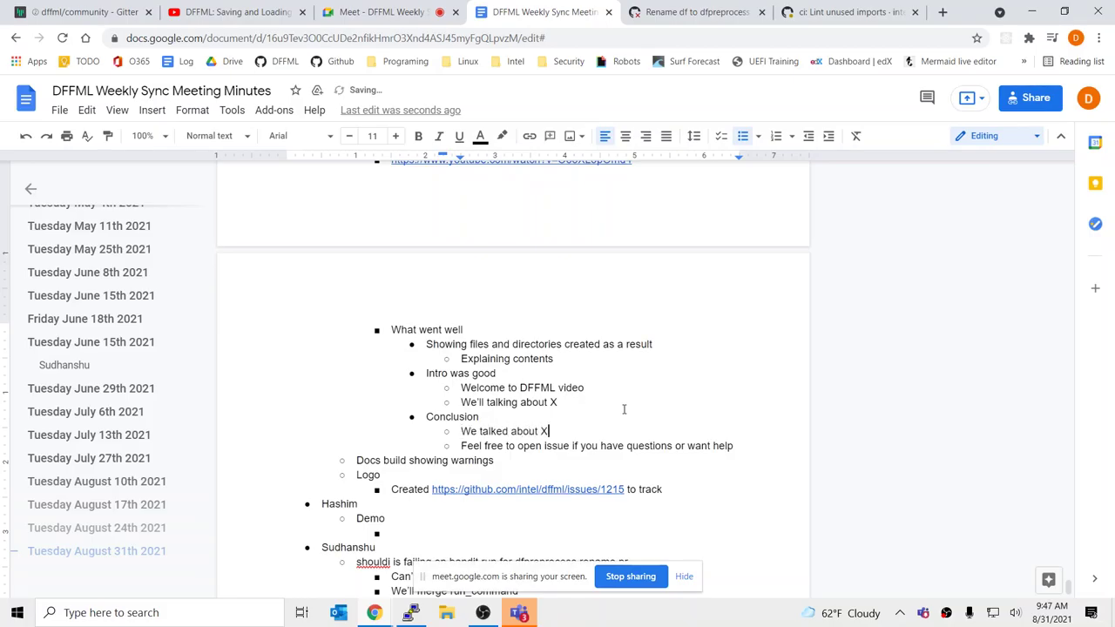
# Step: Add the heading point "What we could improve" at the same level as "What went well", with an empty sub-point under it
pyautogui.click(751, 444)
pyautogui.press('Return')
pyautogui.hotkey('shift', 'Tab')
pyautogui.hotkey('shift', 'Tab')
pyautogui.write('What we could improve')
pyautogui.press('Return')
pyautogui.press('Tab')
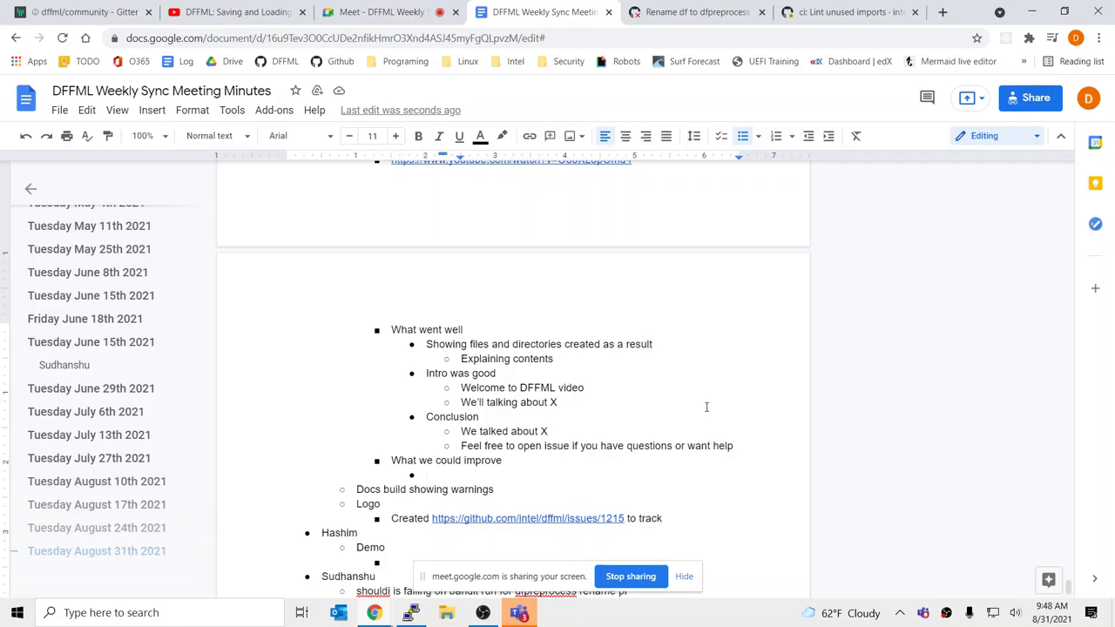
# Step: Add an empty point after the "Conclusion" sub-points, at the same level as "Conclusion"
pyautogui.click(747, 447)
pyautogui.press('Return')
pyautogui.hotkey('shift', 'Tab')
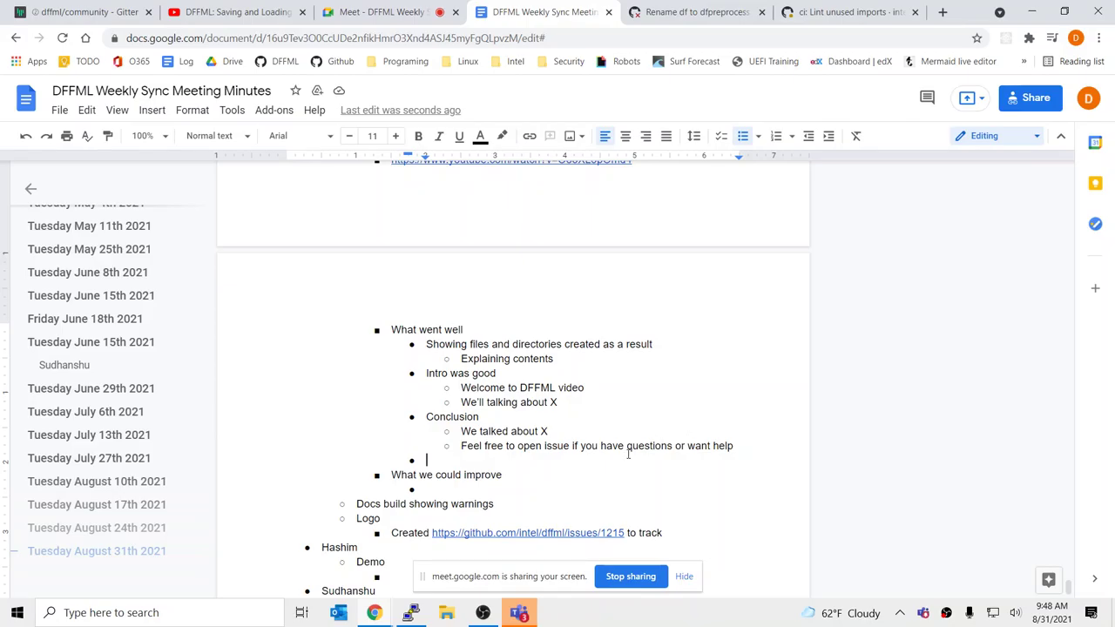
# Step: Fill the empty point under "Demo" with "Seperate video to cover startup phase of notebooks"
pyautogui.scroll(-4, 627, 453)
pyautogui.click(443, 214)
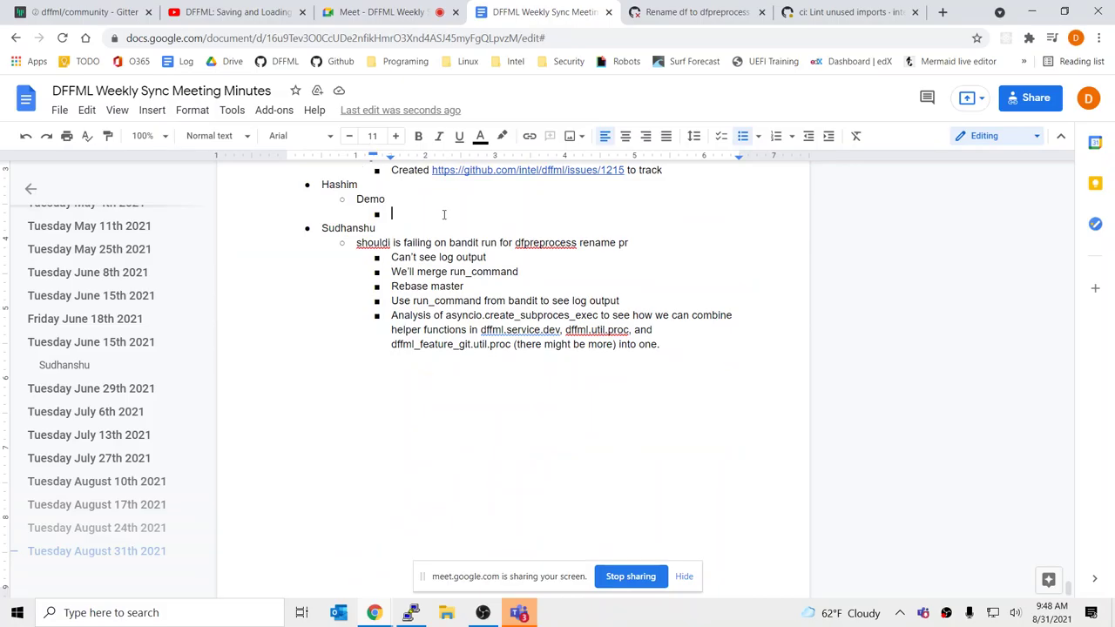
pyautogui.write('Seperate vide')
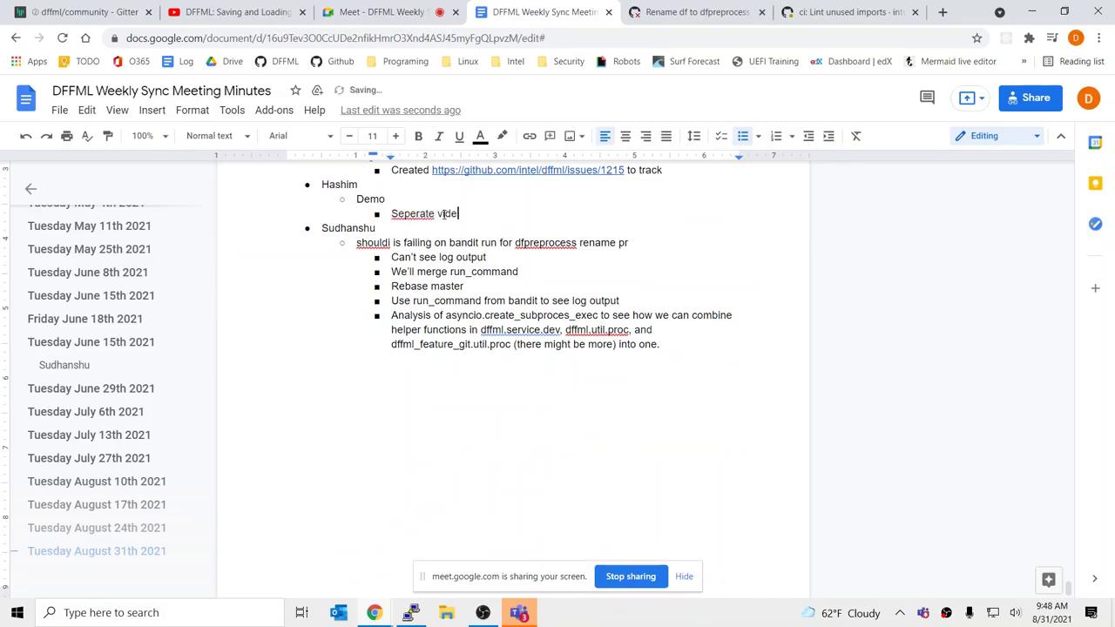
pyautogui.write('o to cover startup phase of no')
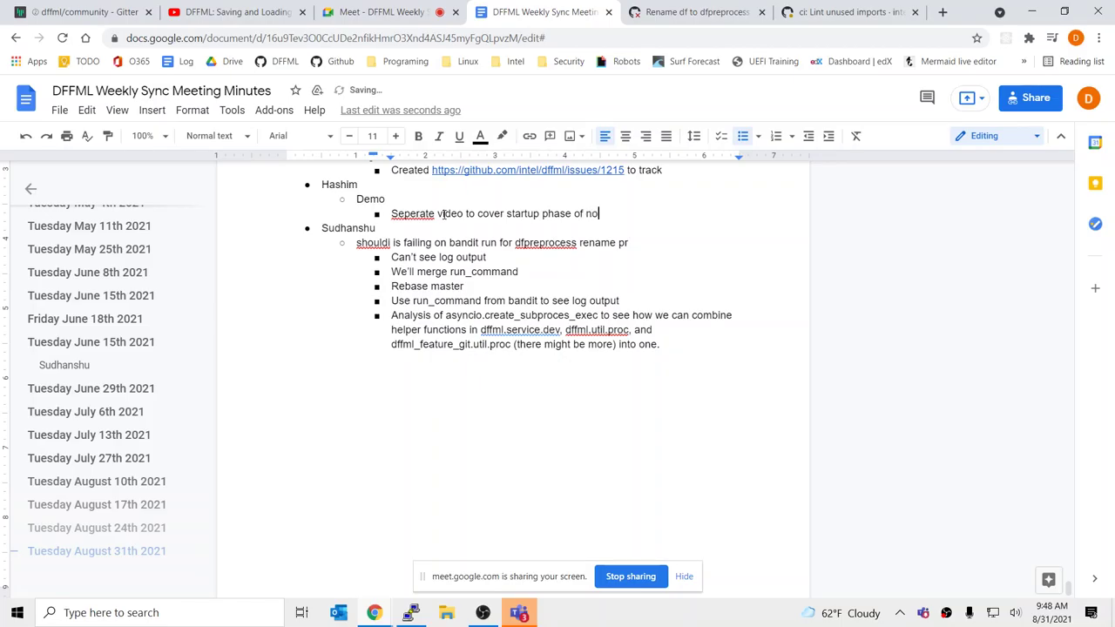
pyautogui.write('tebooks')
# Step: Reword the Demo note to say "boilerplate startup phase" and correct the misspelled first word to "Separate"
pyautogui.hotkey('ctrl', 'shift', 'Left')
pyautogui.press('BackSpace')
pyautogui.write('boi')
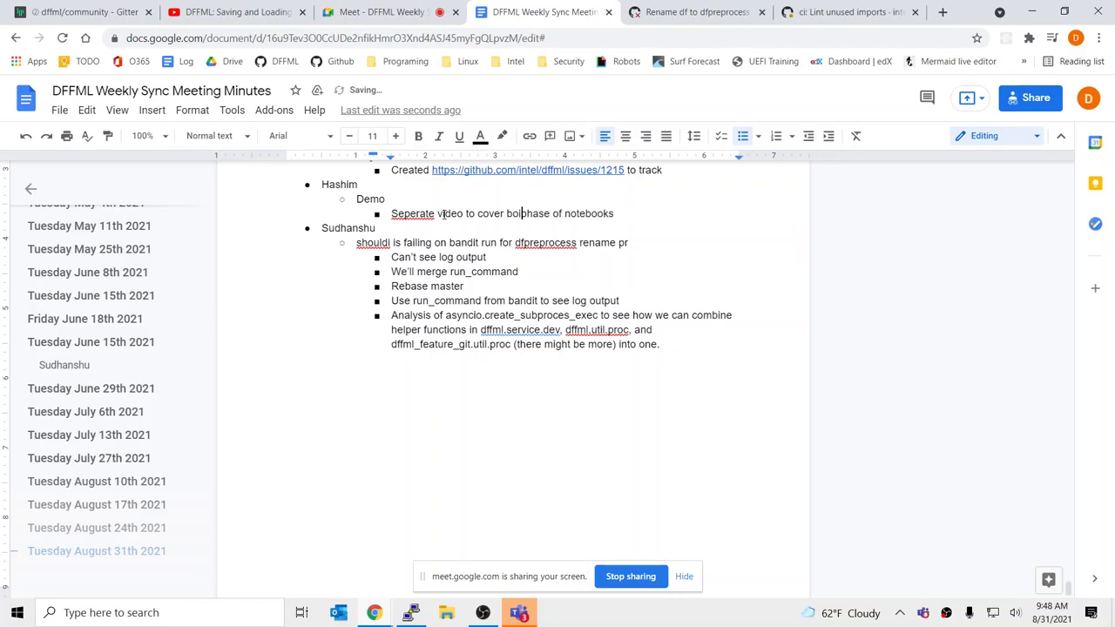
pyautogui.write('lerplate ')
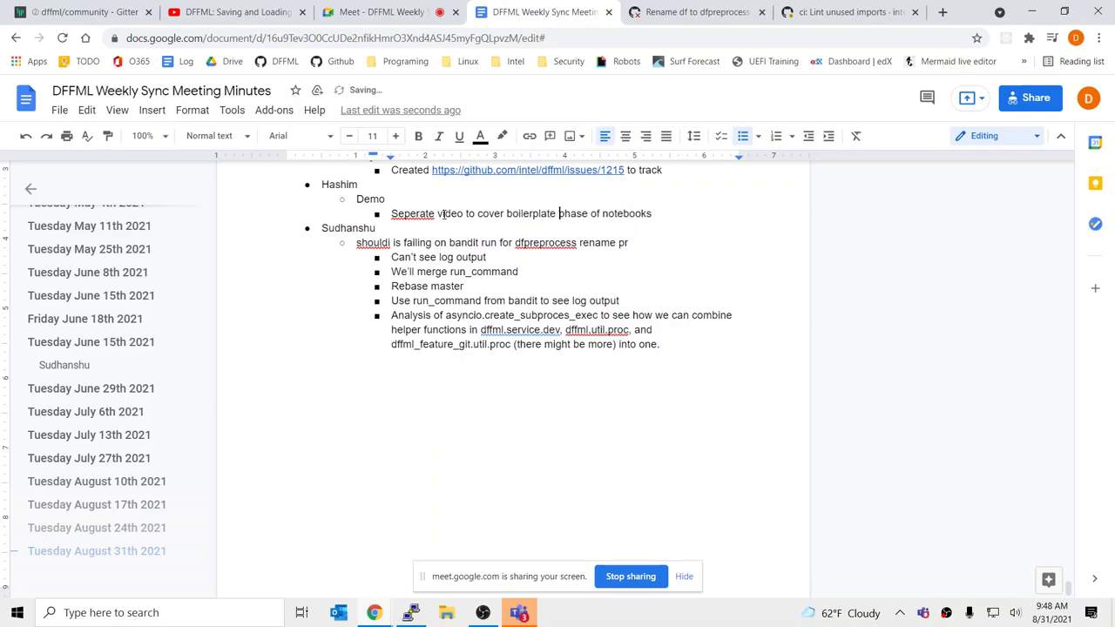
pyautogui.write('start')
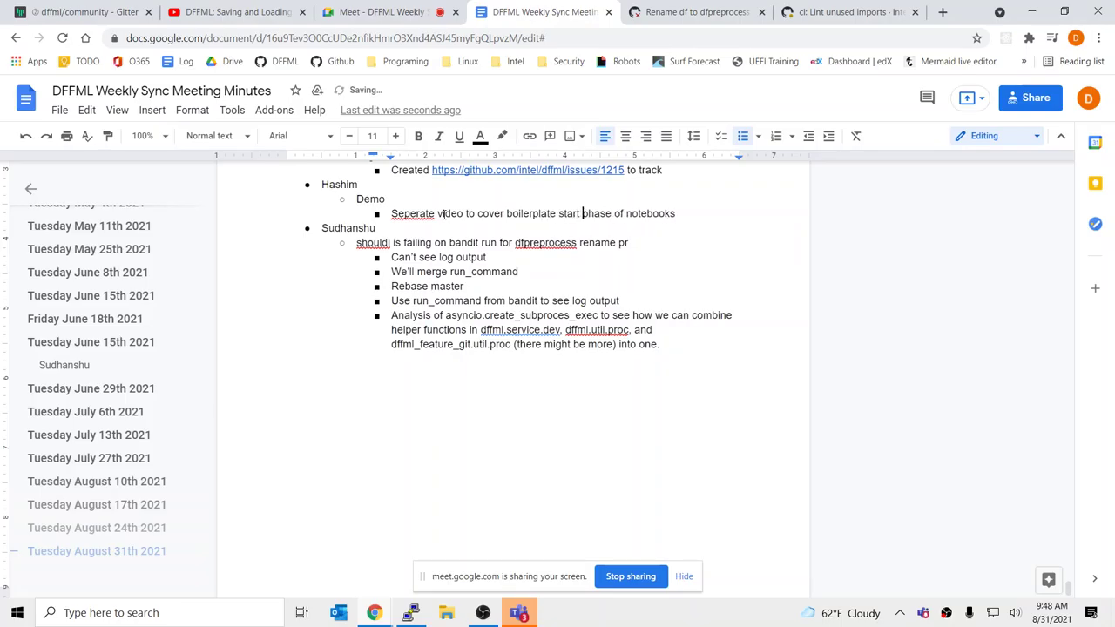
pyautogui.press('BackSpace')
pyautogui.write('up')
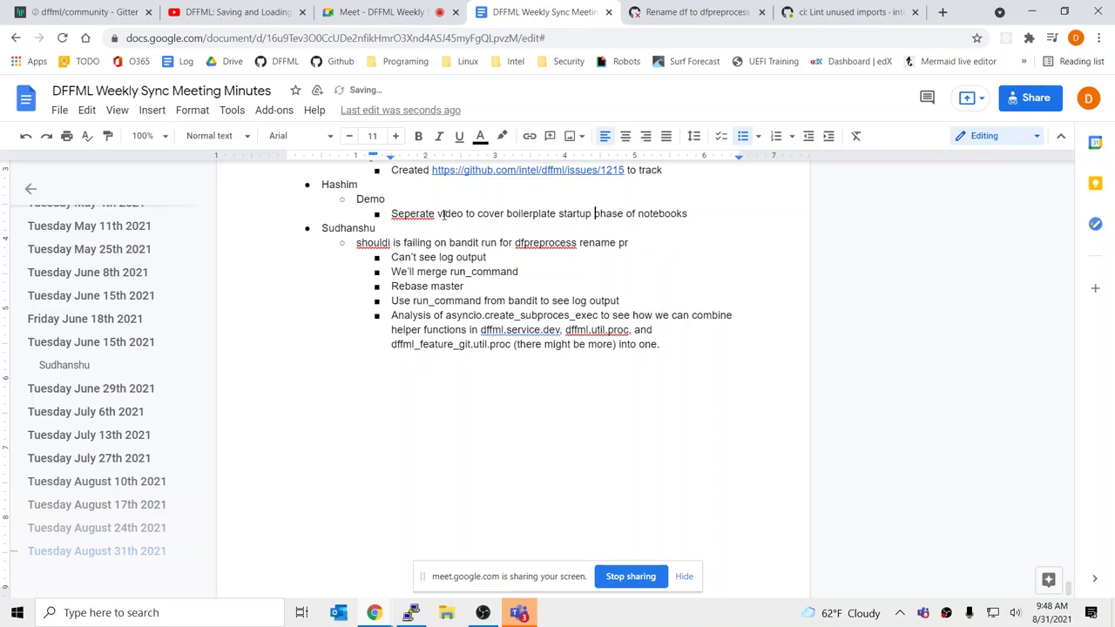
pyautogui.rightClick(414, 214)
pyautogui.click(467, 250)
pyautogui.click(690, 213)
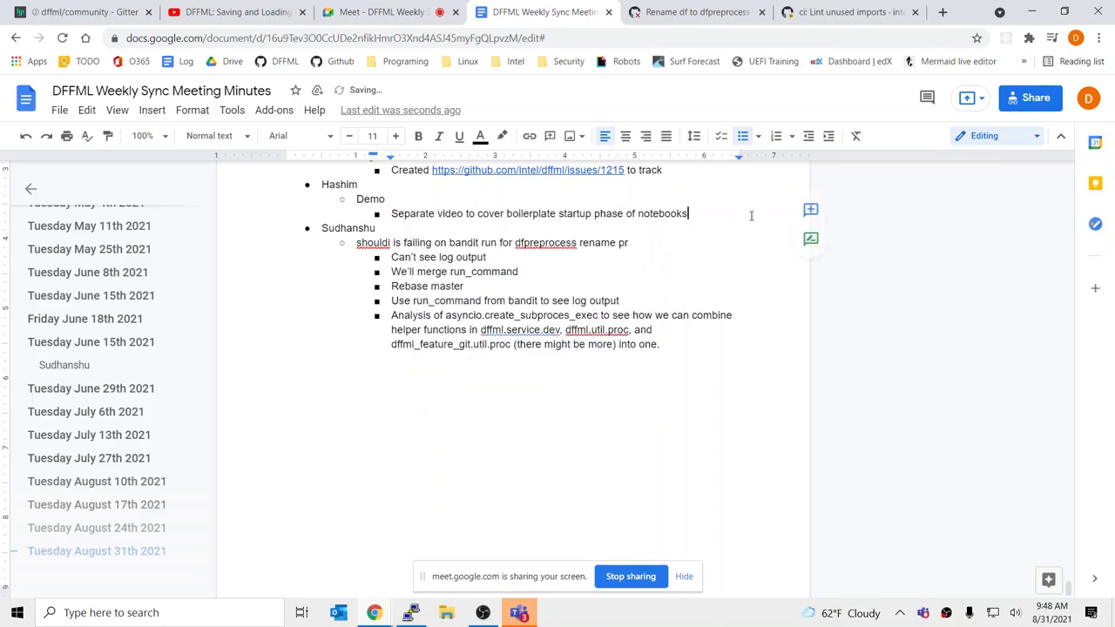
# Step: Add the sub-point "cached_download" under the Demo note about a separate video
pyautogui.press('Return')
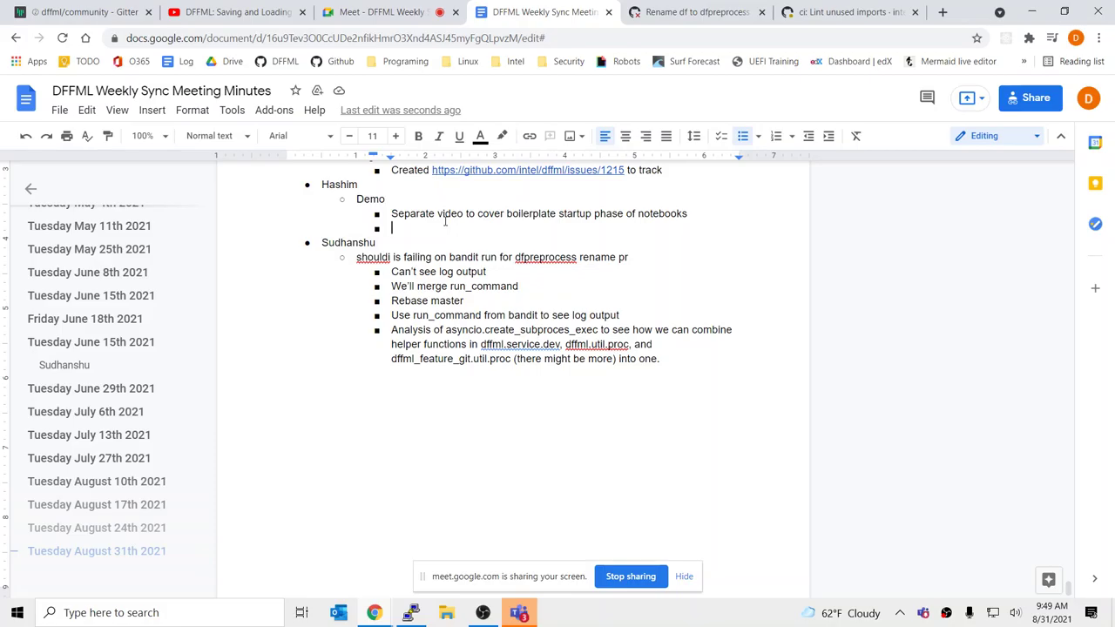
pyautogui.click(416, 10)
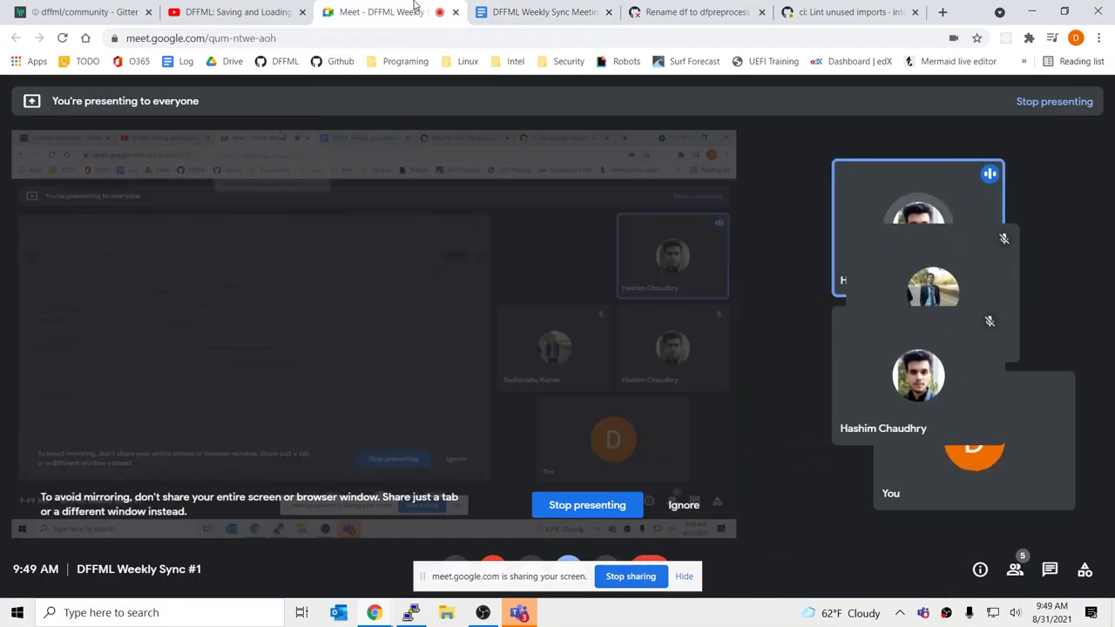
pyautogui.click(514, 7)
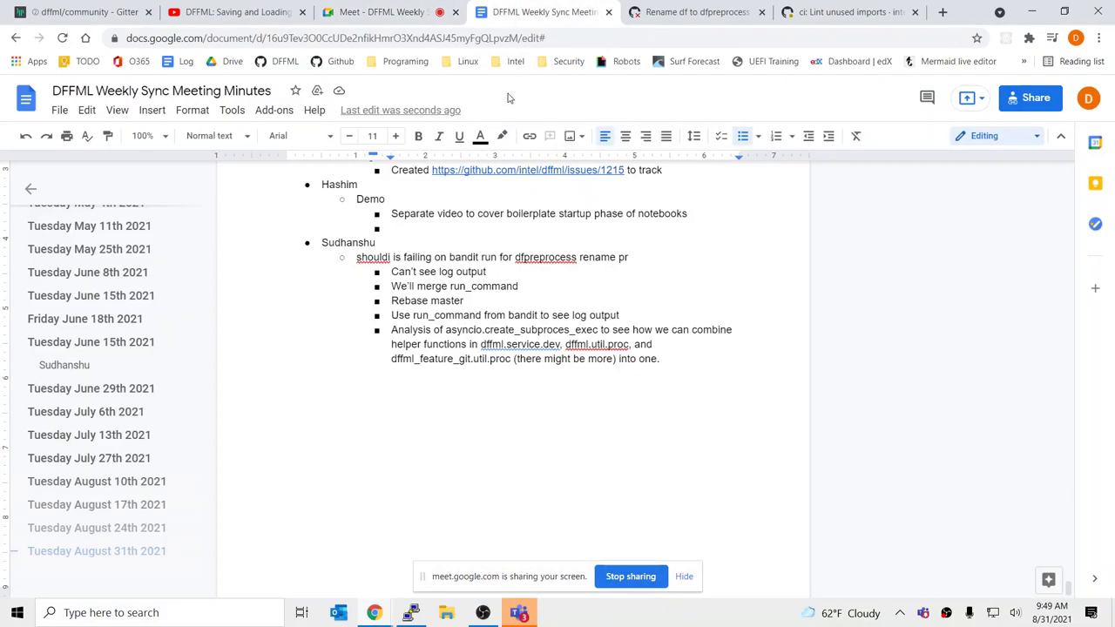
pyautogui.scroll(3, 465, 226)
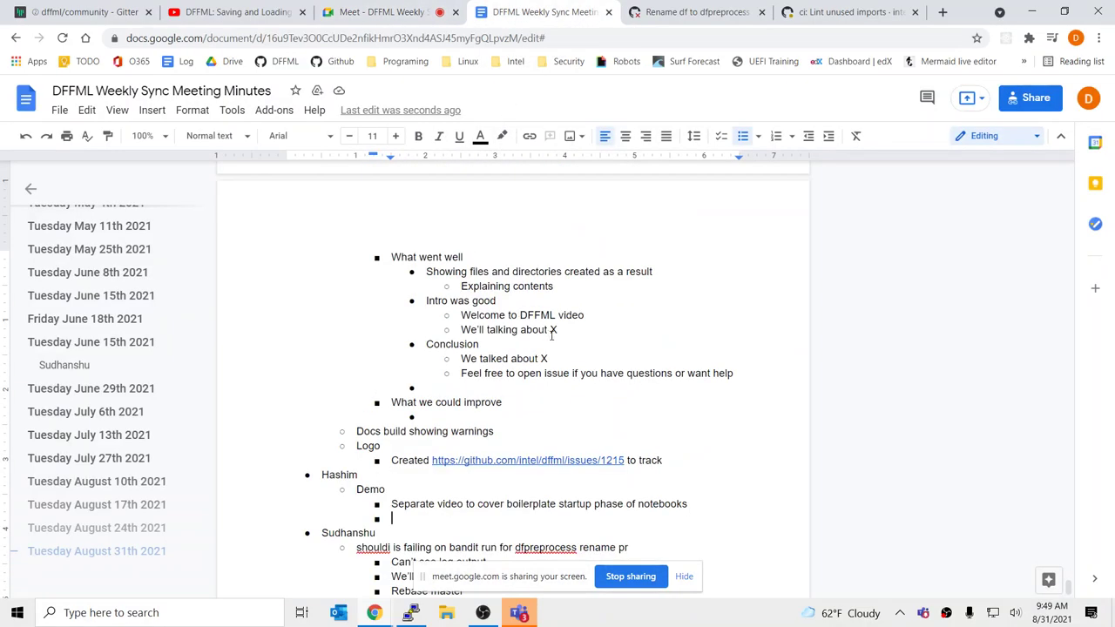
pyautogui.press('Tab')
pyautogui.write('cache_')
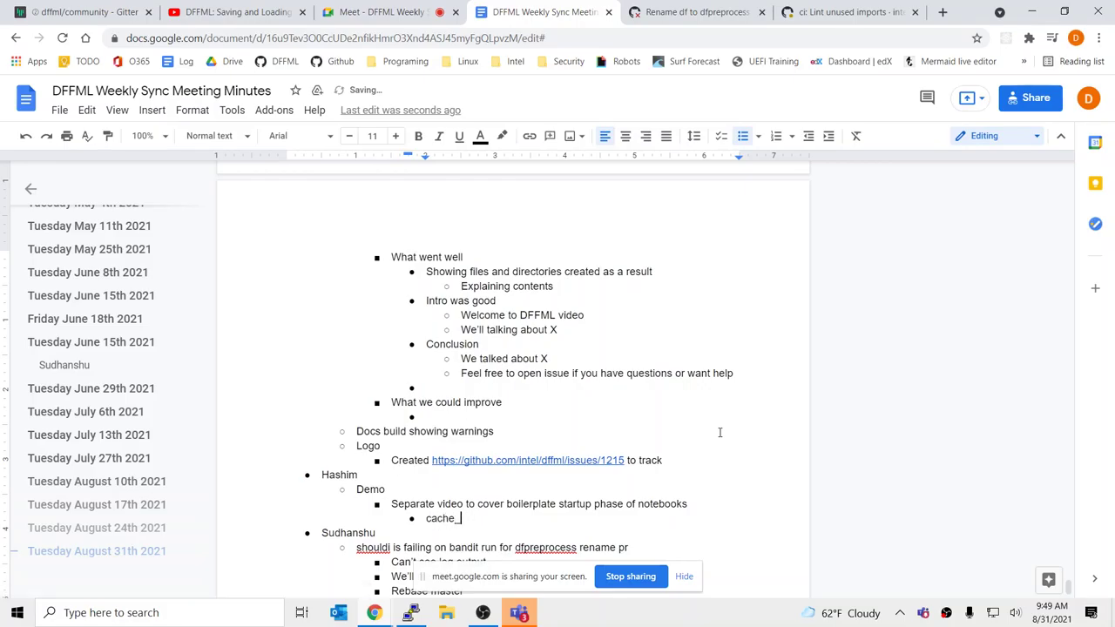
pyautogui.press('BackSpace')
pyautogui.write('d_download')
# Step: Insert the point "nest apply" above "cached_download" at the same level
pyautogui.press('Return')
pyautogui.press('Up')
pyautogui.write('Net a')
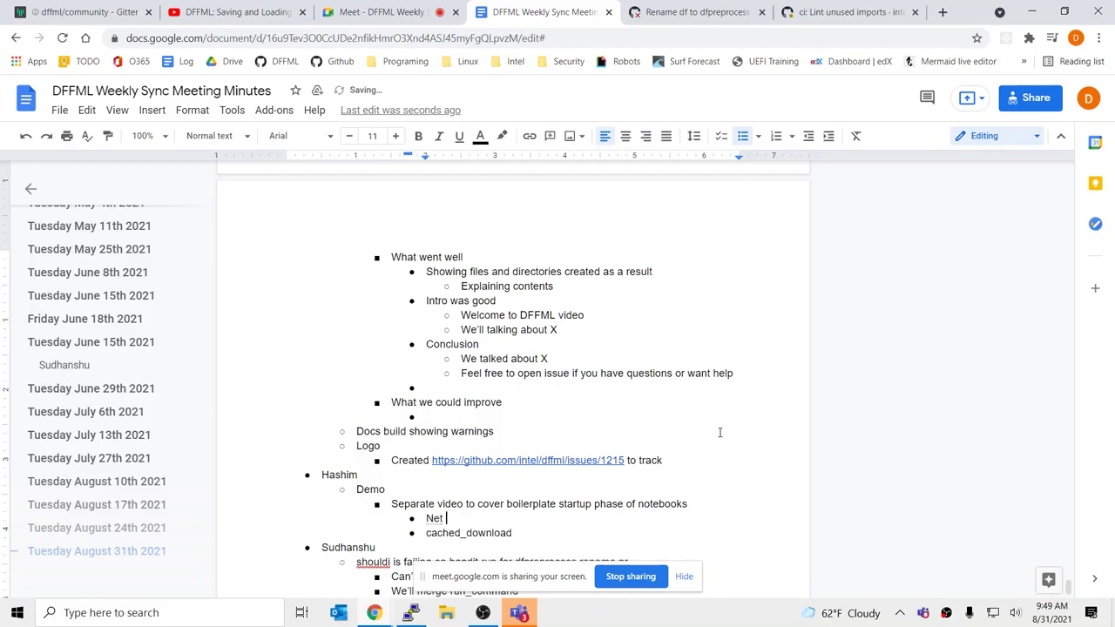
pyautogui.press('BackSpace')
pyautogui.press('BackSpace')
pyautogui.press('BackSpace')
pyautogui.press('BackSpace')
pyautogui.press('BackSpace')
pyautogui.write('ns')
pyautogui.write('pp')
pyautogui.press('Delete')
pyautogui.write('n')
# Step: Add the sub-point "Move out of notebooks into main repo" under "nest apply"
pyautogui.press('End')
pyautogui.press('Return')
pyautogui.press('Tab')
pyautogui.write('Move out of notebooks into ')
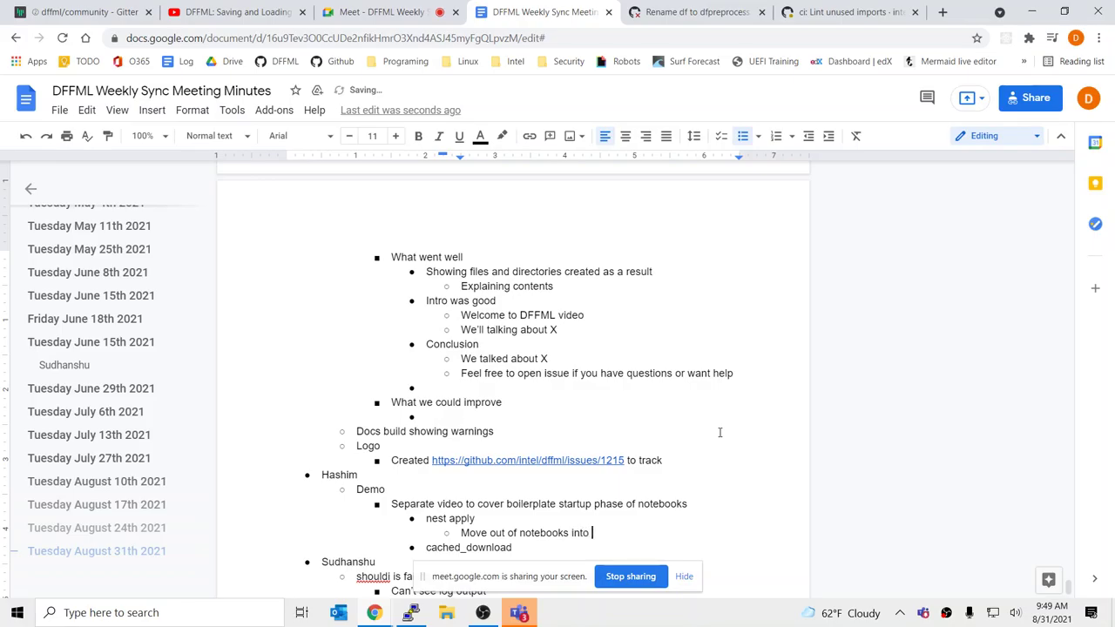
pyautogui.write('main repo')
pyautogui.click(719, 432)
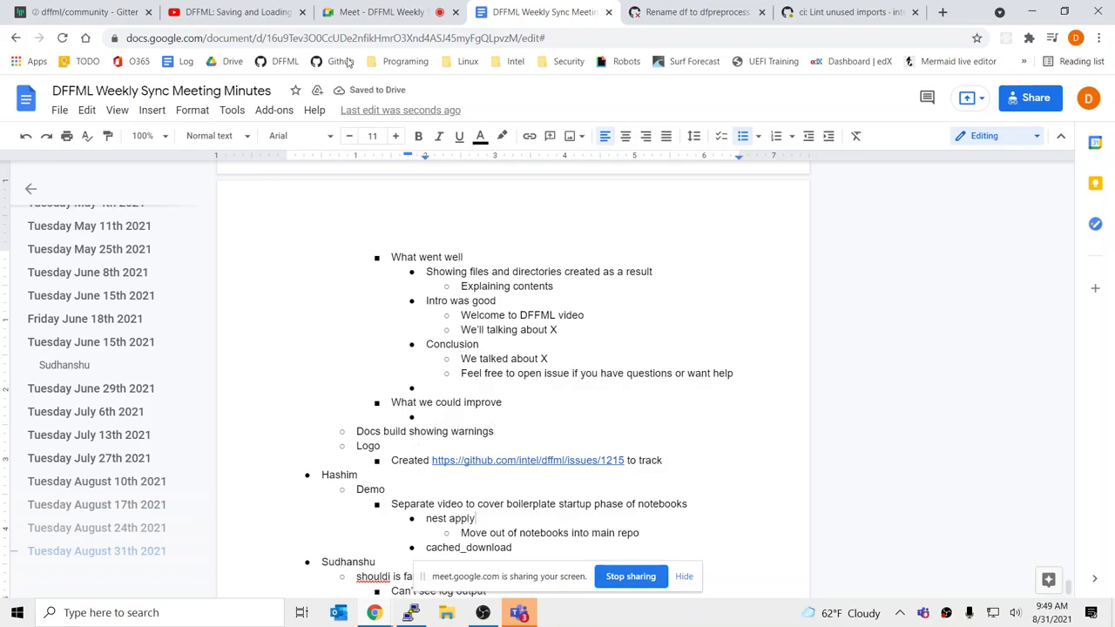
pyautogui.click(416, 9)
pyautogui.click(512, 8)
pyautogui.click(236, 11)
pyautogui.click(382, 11)
pyautogui.click(540, 11)
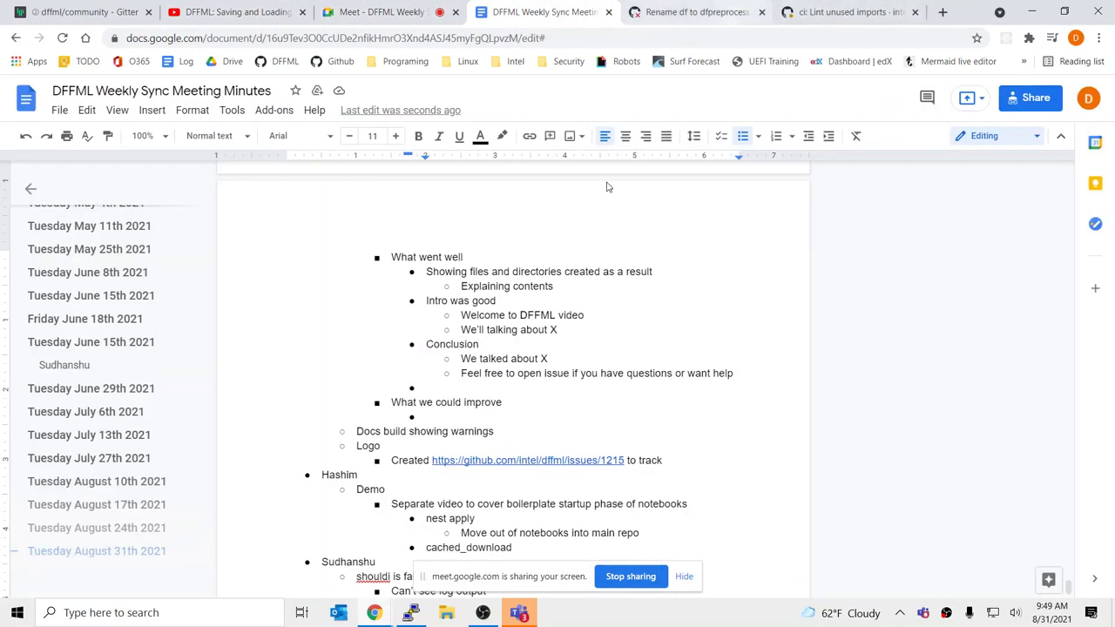
# Step: Hide the screen-sharing notice and place the cursor at the end of "Move out of notebooks into main repo"
pyautogui.click(563, 357)
pyautogui.scroll(-3, 563, 357)
pyautogui.click(704, 400)
pyautogui.click(693, 389)
pyautogui.click(685, 577)
pyautogui.click(677, 388)
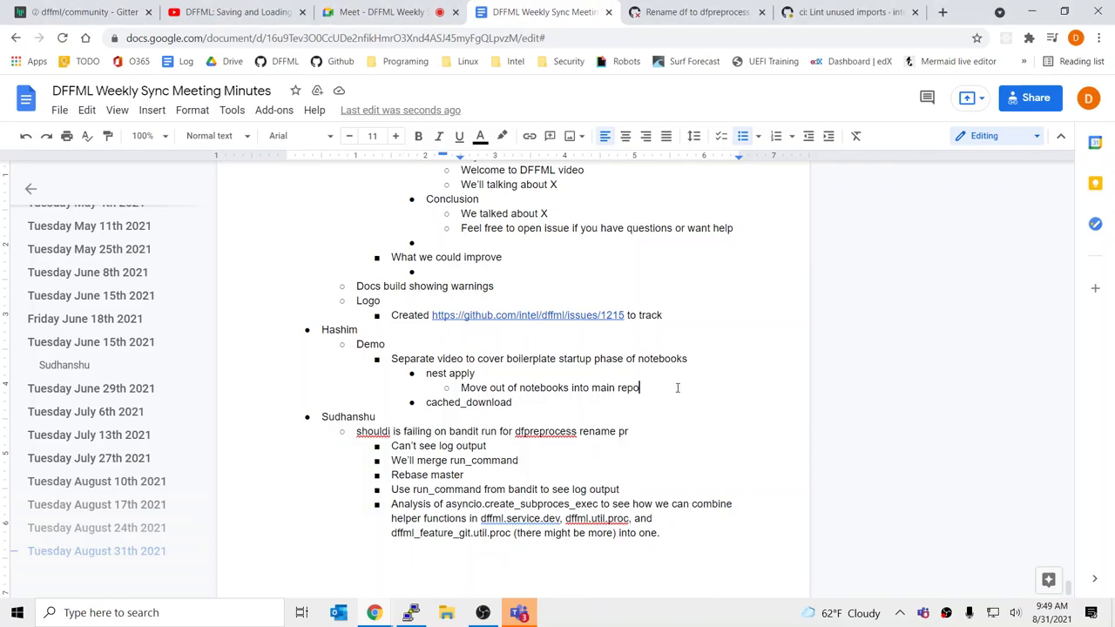
# Step: Switch to the GitHub pull request page and open the branches page of the pdxjohnny/dffml fork instead
pyautogui.click(700, 8)
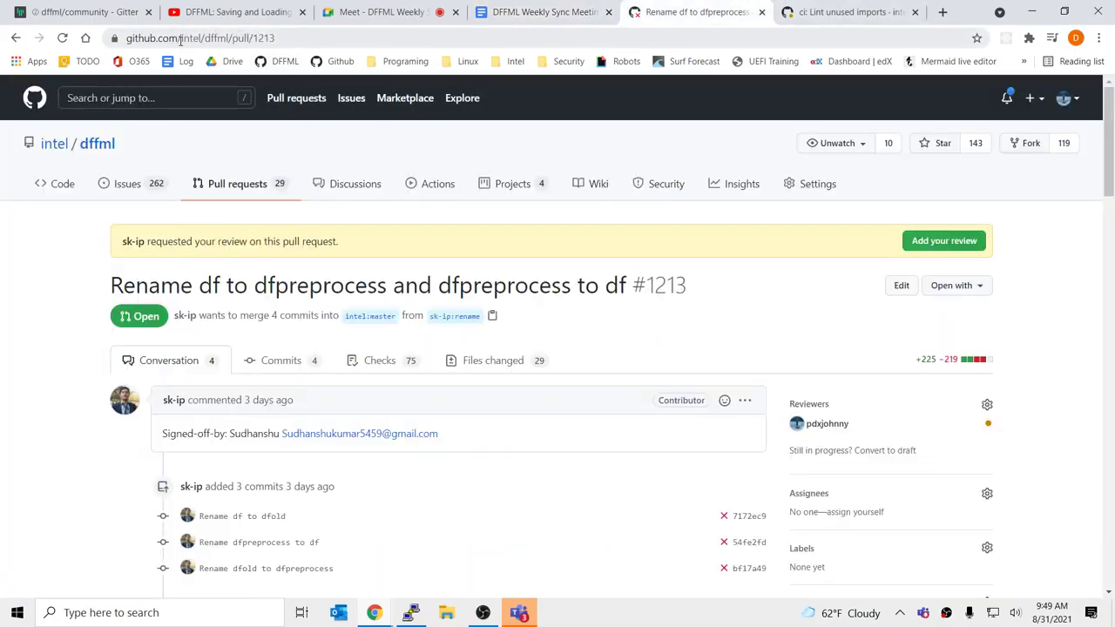
pyautogui.moveTo(180, 39); pyautogui.dragTo(406, 54)
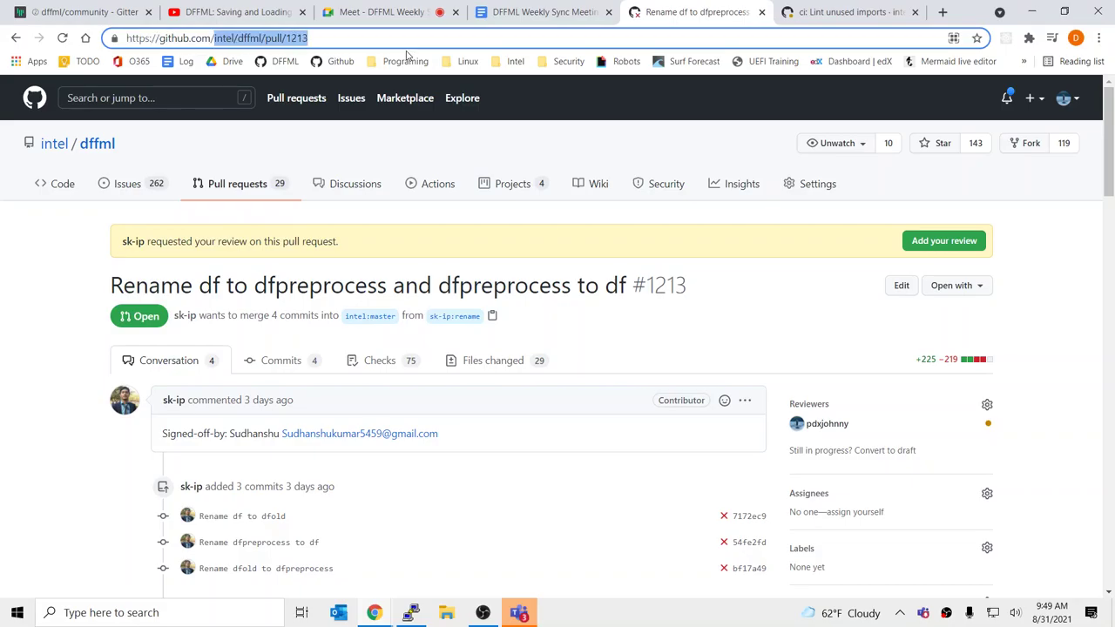
pyautogui.write('pdx')
pyautogui.press('Down')
pyautogui.press('Down')
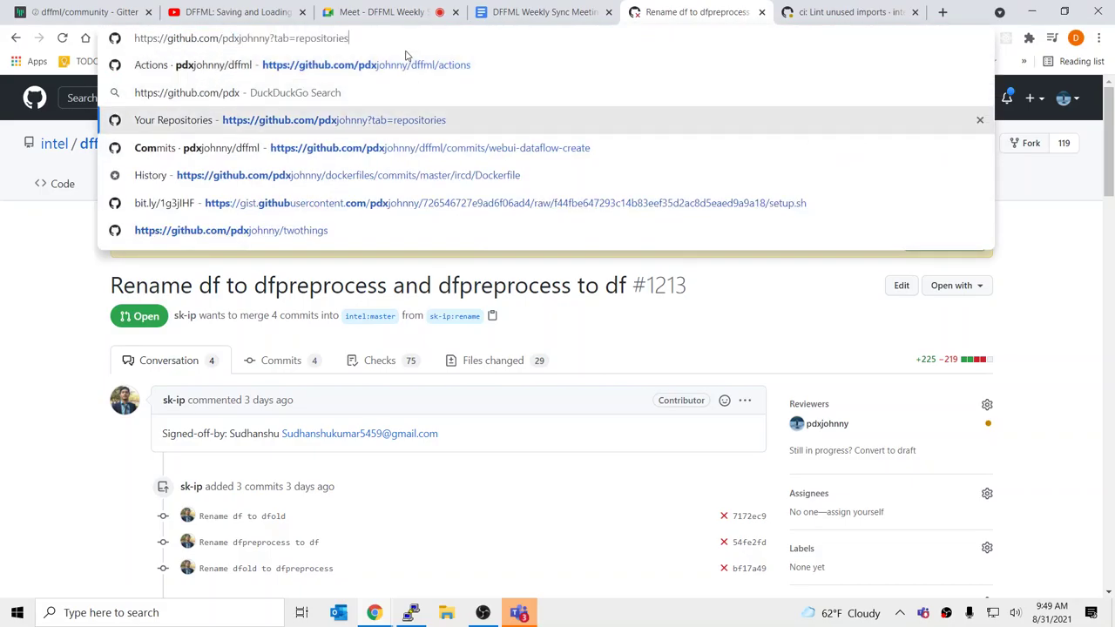
pyautogui.press('BackSpace')
pyautogui.press('BackSpace')
pyautogui.press('BackSpace')
pyautogui.press('BackSpace')
pyautogui.press('BackSpace')
pyautogui.press('BackSpace')
pyautogui.press('BackSpace')
pyautogui.press('BackSpace')
pyautogui.press('BackSpace')
pyautogui.press('BackSpace')
pyautogui.press('BackSpace')
pyautogui.press('BackSpace')
pyautogui.press('BackSpace')
pyautogui.press('BackSpace')
pyautogui.press('BackSpace')
pyautogui.press('BackSpace')
pyautogui.press('BackSpace')
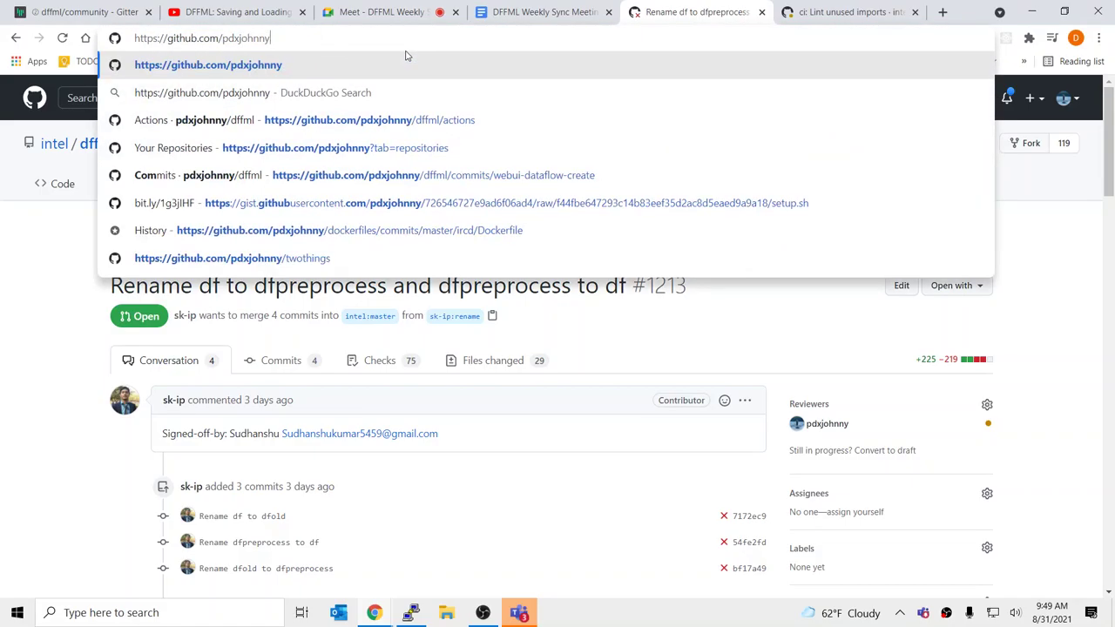
pyautogui.write('/dffml/branches')
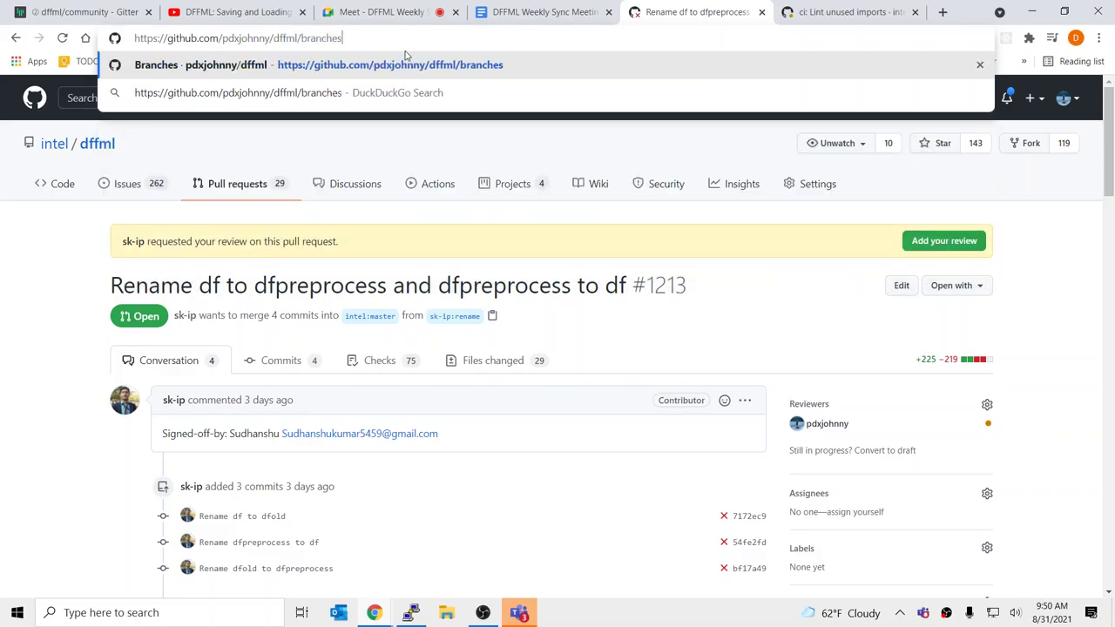
pyautogui.press('Return')
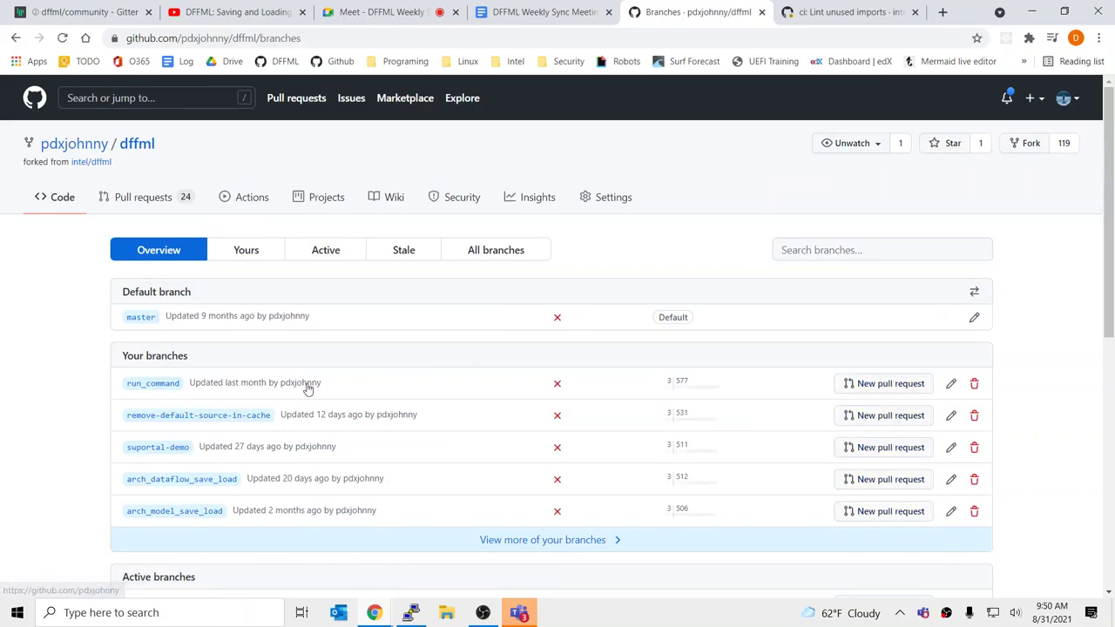
# Step: Open the full list of your own branches in the pdxjohnny/dffml fork and examine it for the related branch
pyautogui.scroll(-3, 212, 515)
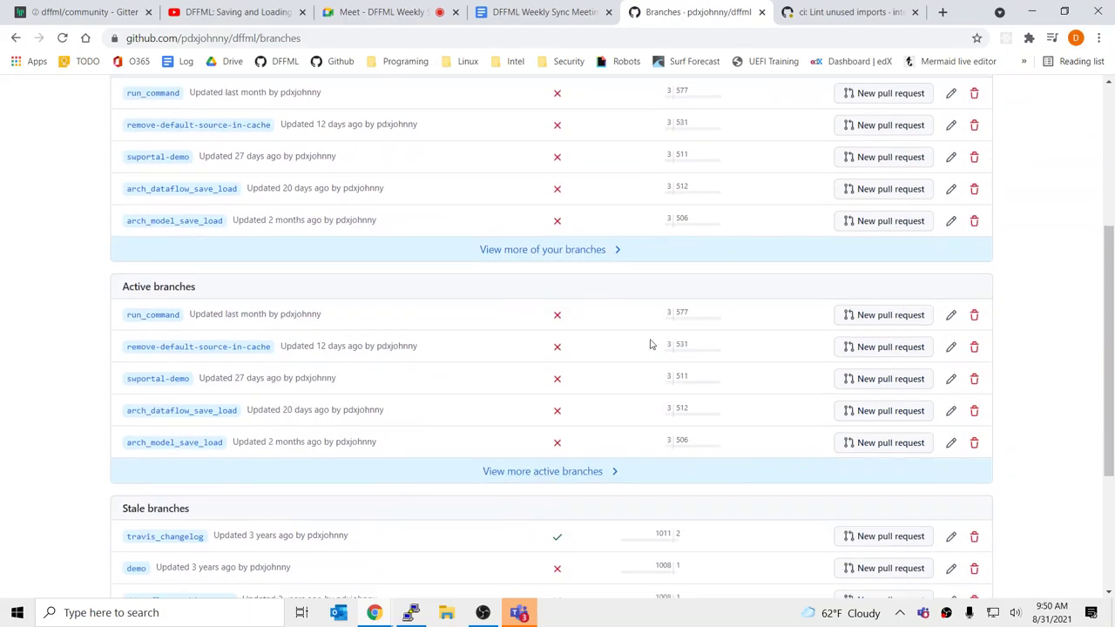
pyautogui.click(585, 260)
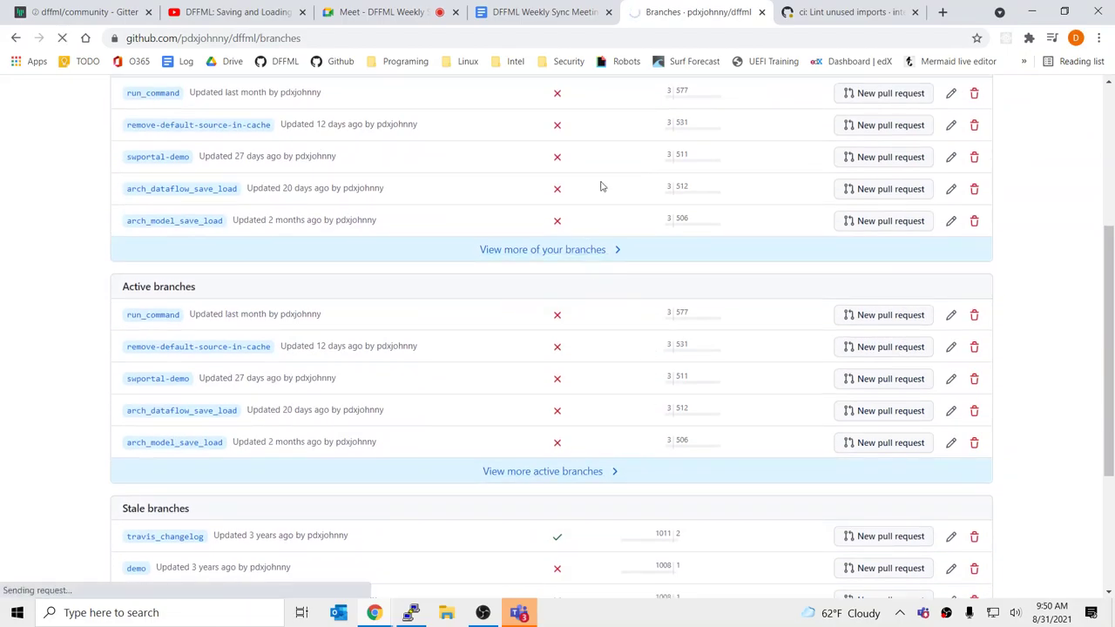
pyautogui.scroll(-2, 377, 373)
pyautogui.scroll(-2, 377, 372)
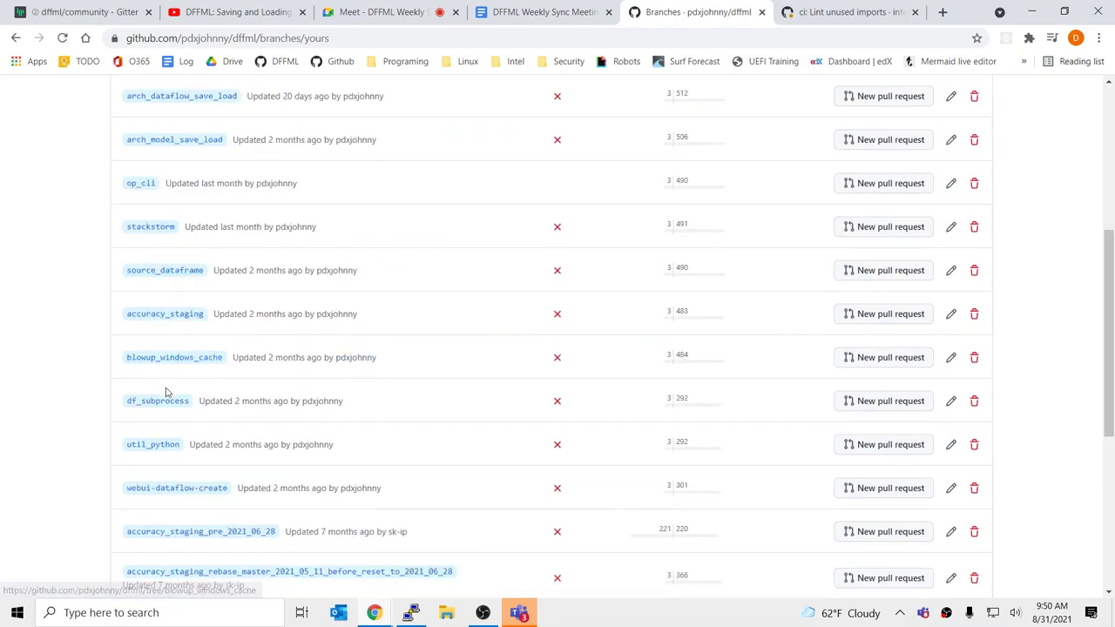
pyautogui.scroll(-2, 275, 488)
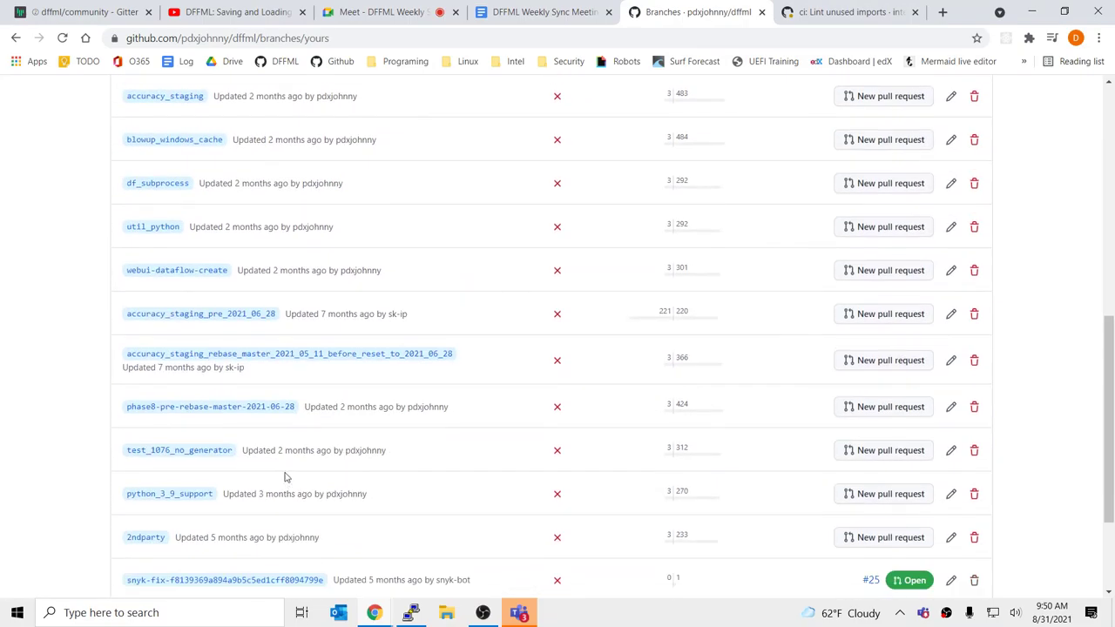
pyautogui.scroll(-2, 200, 431)
pyautogui.scroll(3, 217, 438)
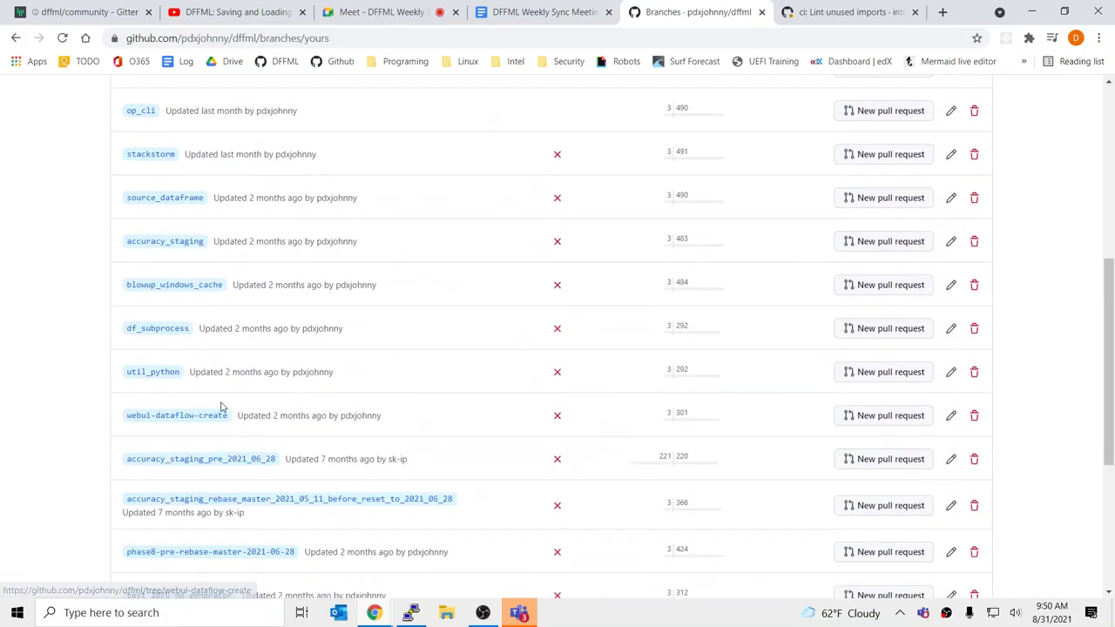
pyautogui.scroll(5, 222, 427)
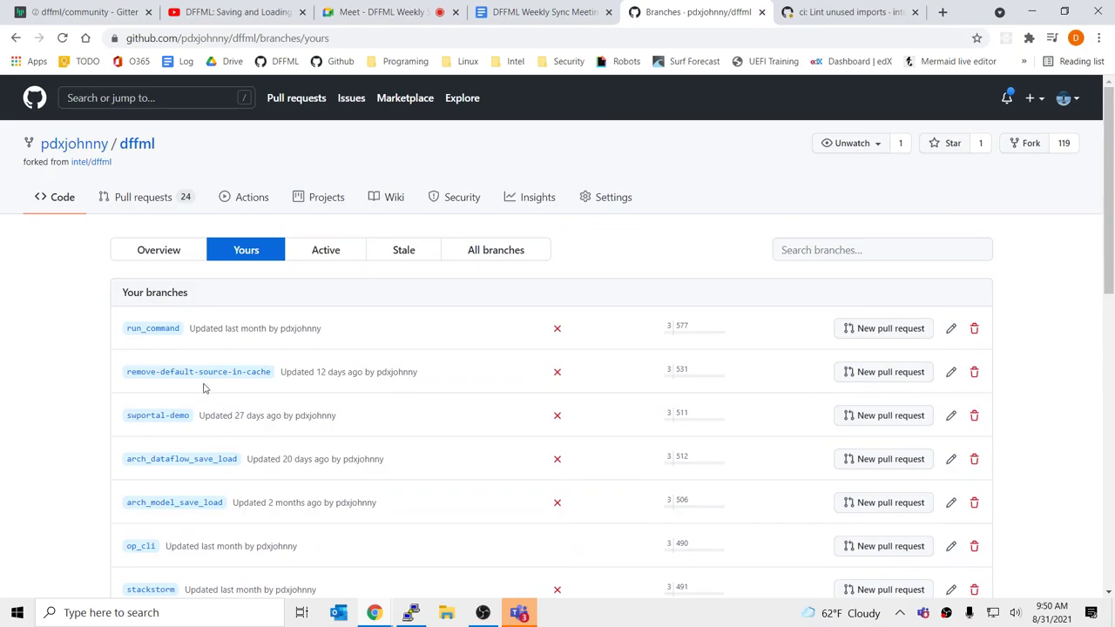
pyautogui.scroll(-3, 262, 406)
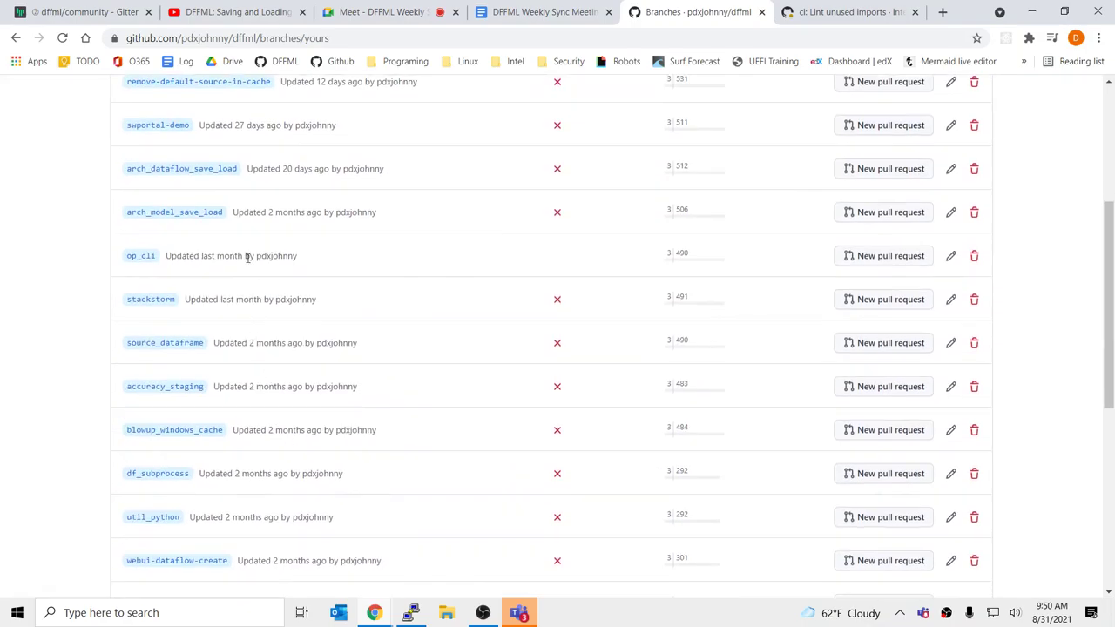
pyautogui.scroll(-3, 247, 267)
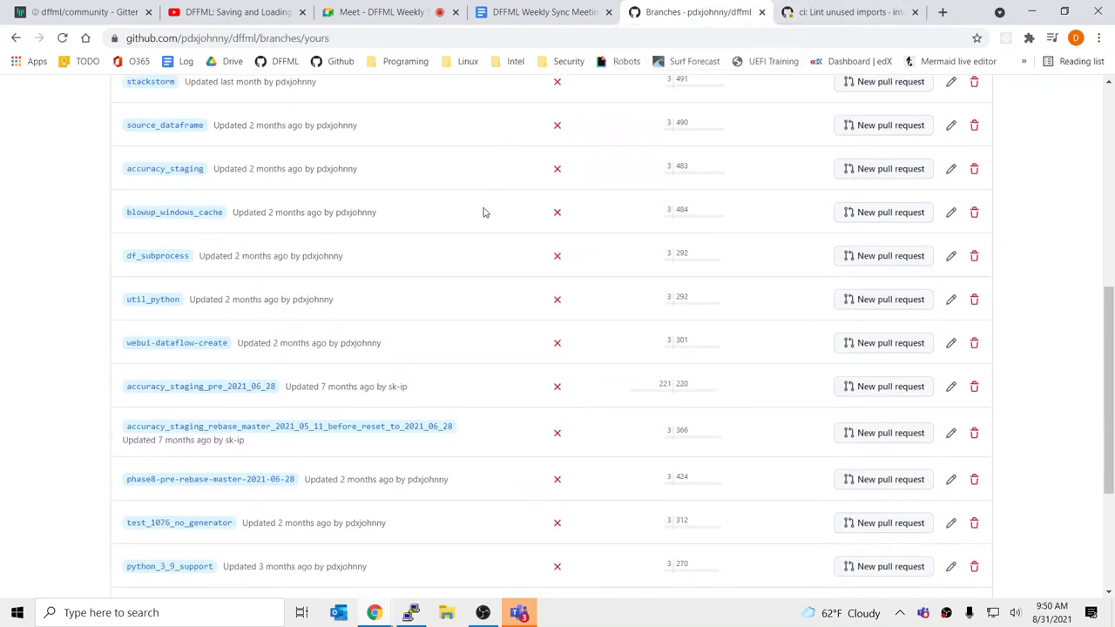
pyautogui.scroll(-3, 485, 212)
pyautogui.scroll(10, 484, 212)
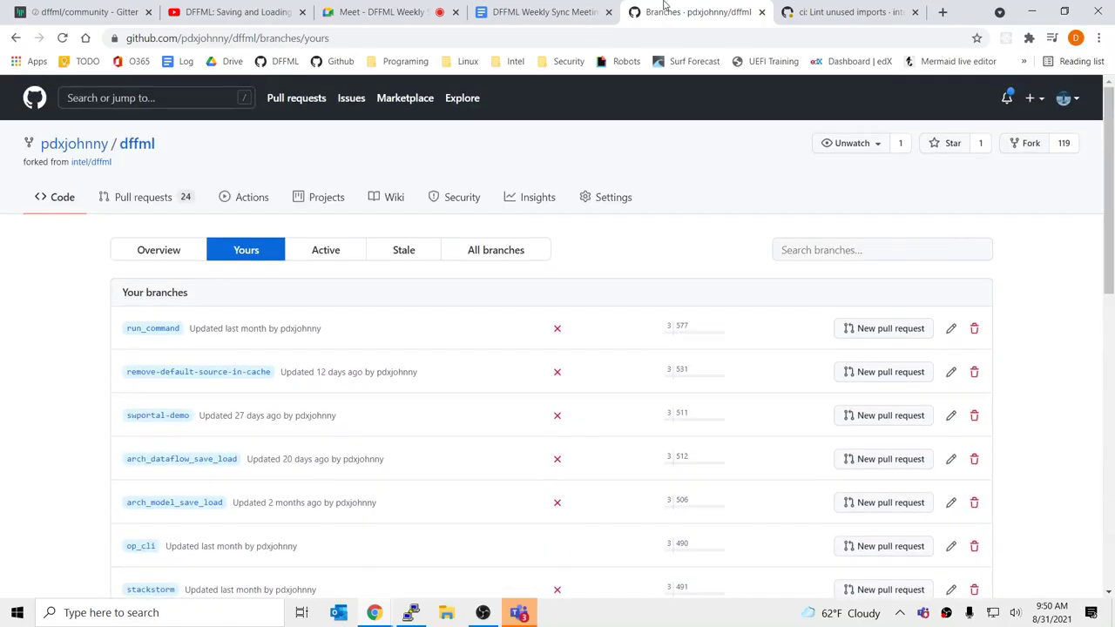
# Step: Close the fork's branches page and return to the DFFML Weekly Sync Meeting Minutes document
pyautogui.hotkey('ctrl', 'w')
pyautogui.click(558, 9)
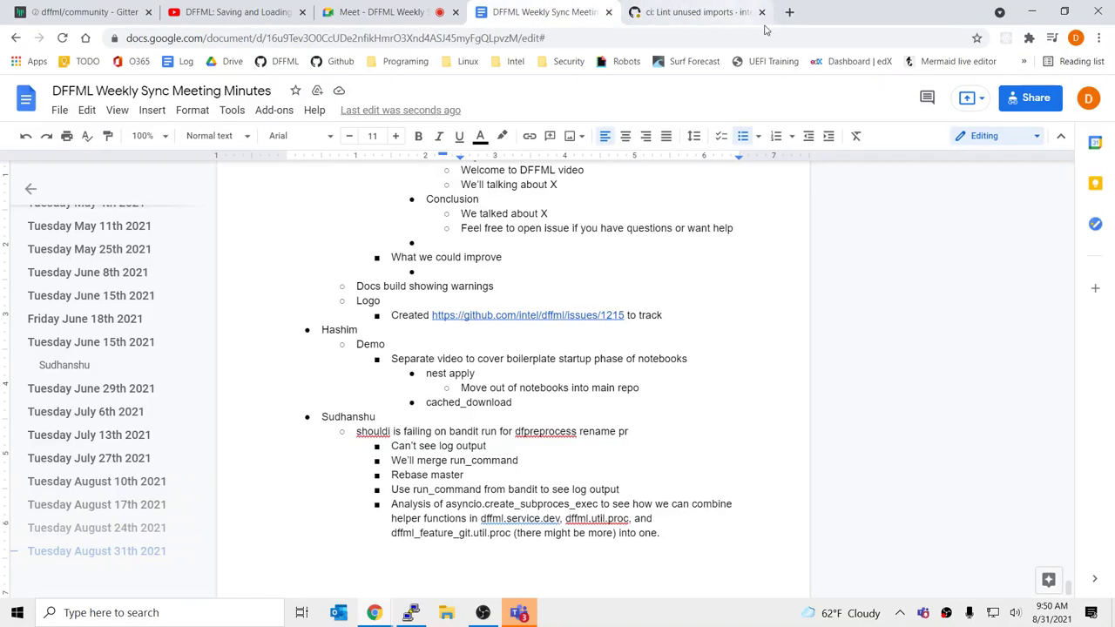
pyautogui.click(790, 13)
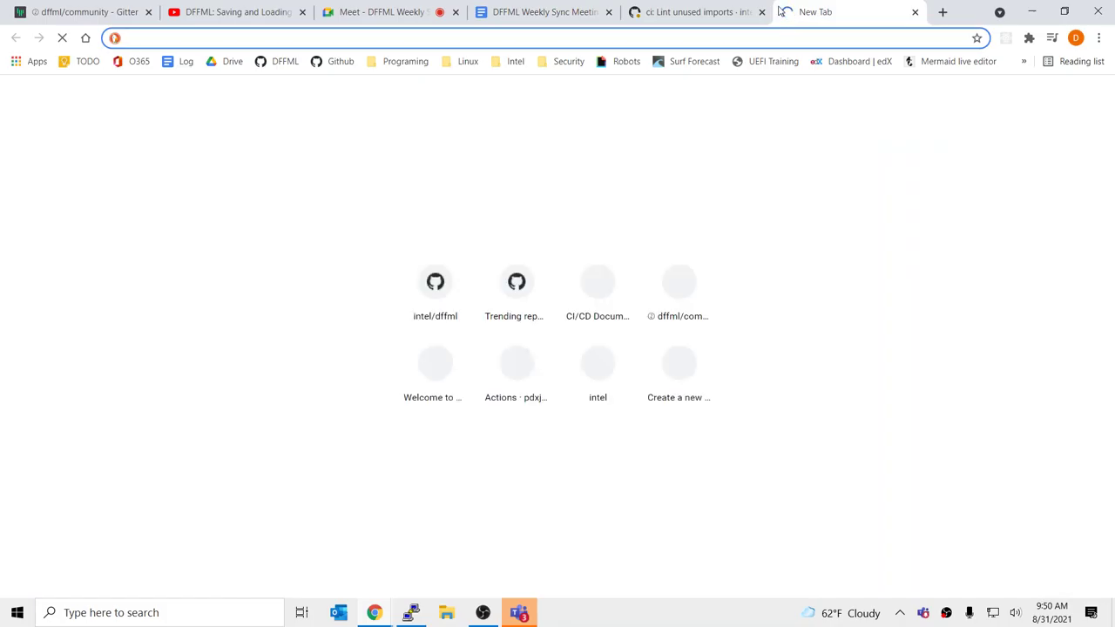
pyautogui.hotkey('ctrl', 'w')
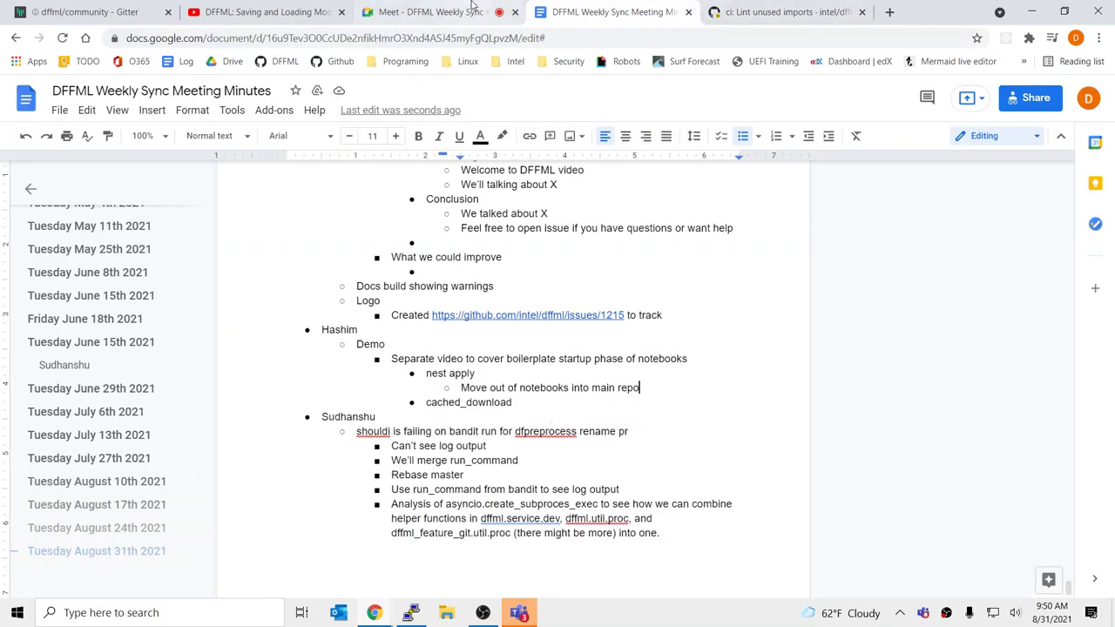
pyautogui.click(261, 11)
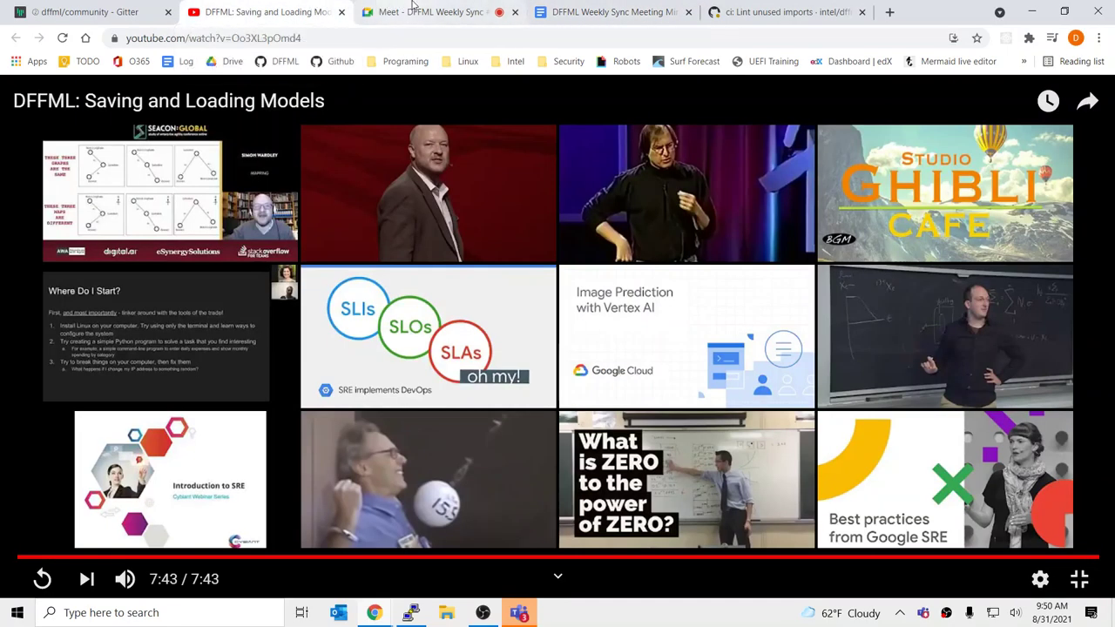
pyautogui.click(440, 8)
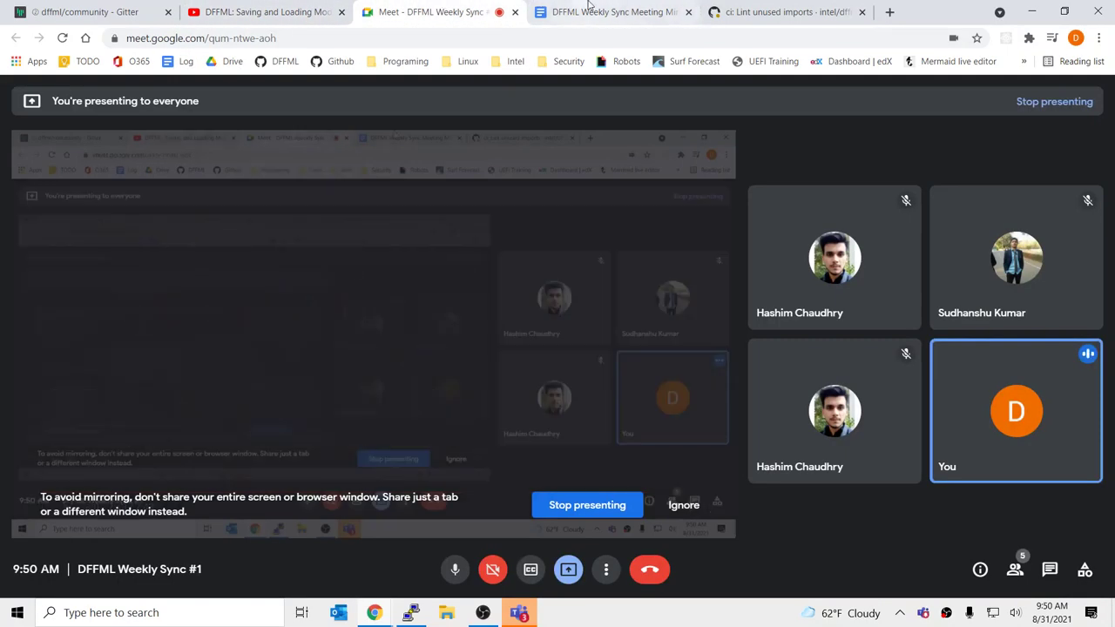
pyautogui.click(588, 8)
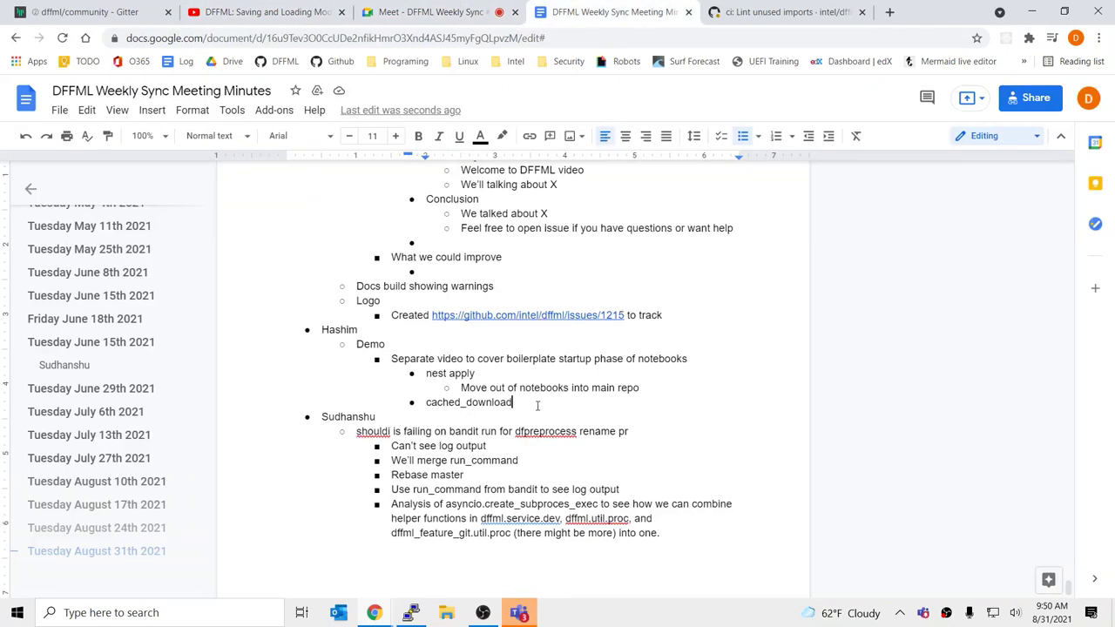
pyautogui.moveTo(675, 384); pyautogui.dragTo(741, 354)
pyautogui.click(557, 373)
pyautogui.click(652, 386)
pyautogui.click(529, 404)
pyautogui.click(662, 391)
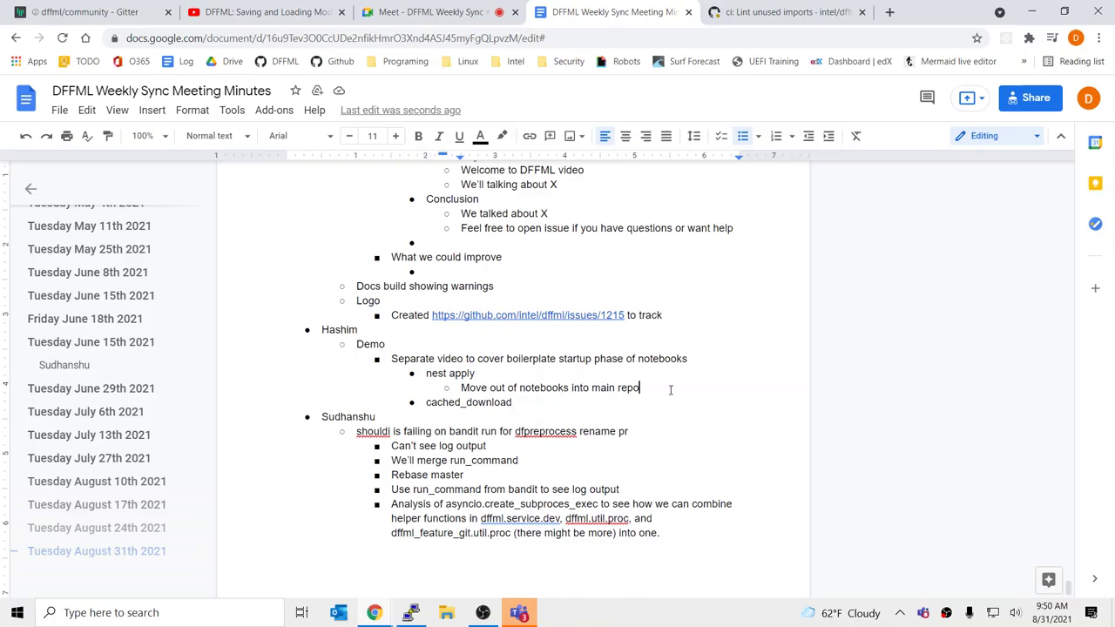
# Step: Add the point "Playlist to for notebooks, boilerplate video goes first" after "cached_download", one level higher under "Demo"
pyautogui.click(607, 401)
pyautogui.moveTo(579, 359); pyautogui.dragTo(610, 401)
pyautogui.click(612, 400)
pyautogui.press('Return')
pyautogui.hotkey('shift', 'Tab')
pyautogui.write('Play')
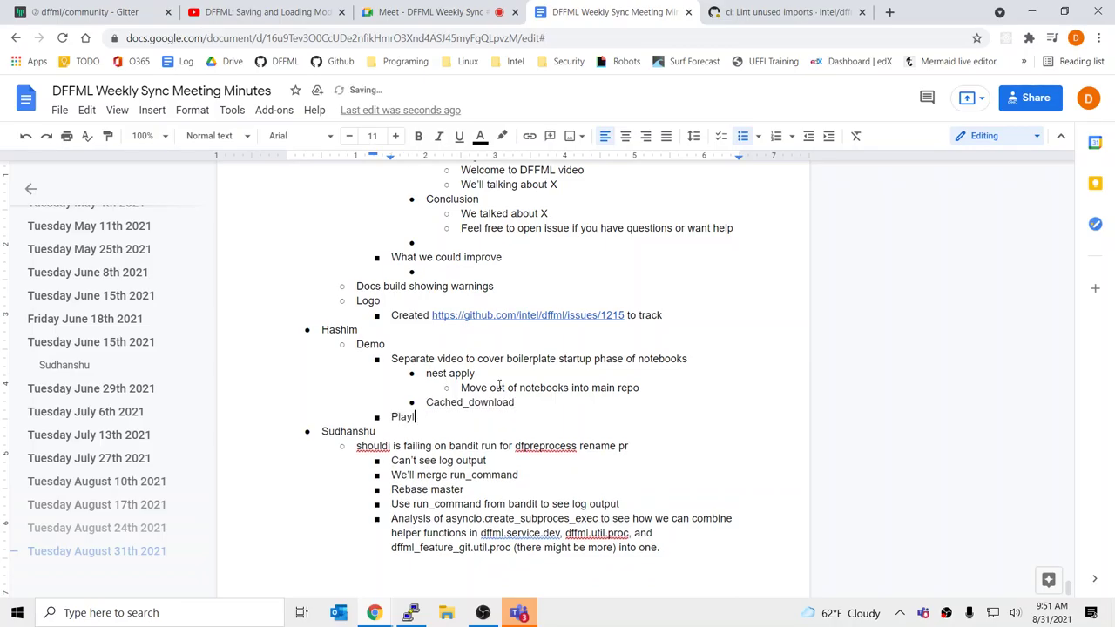
pyautogui.write('list to show')
pyautogui.press('BackSpace')
pyautogui.press('BackSpace')
pyautogui.press('BackSpace')
pyautogui.write('for notebooks.')
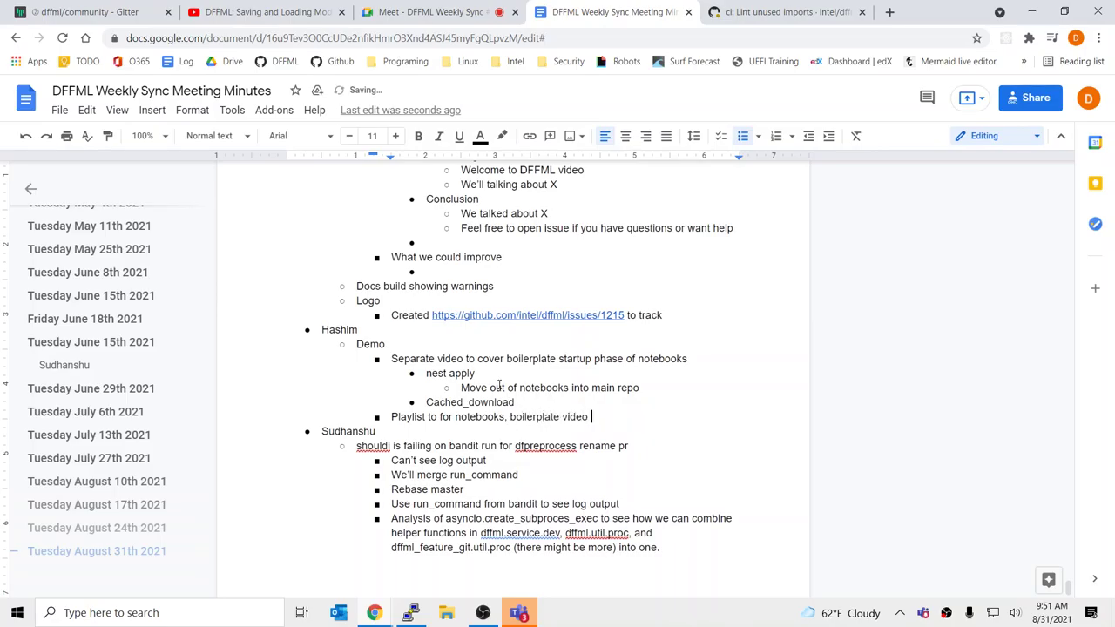
pyautogui.write('oes')
# Step: Enter "config.json" in lowercase as the point under "What we could improve" and add an empty sub-point below it
pyautogui.click(498, 373)
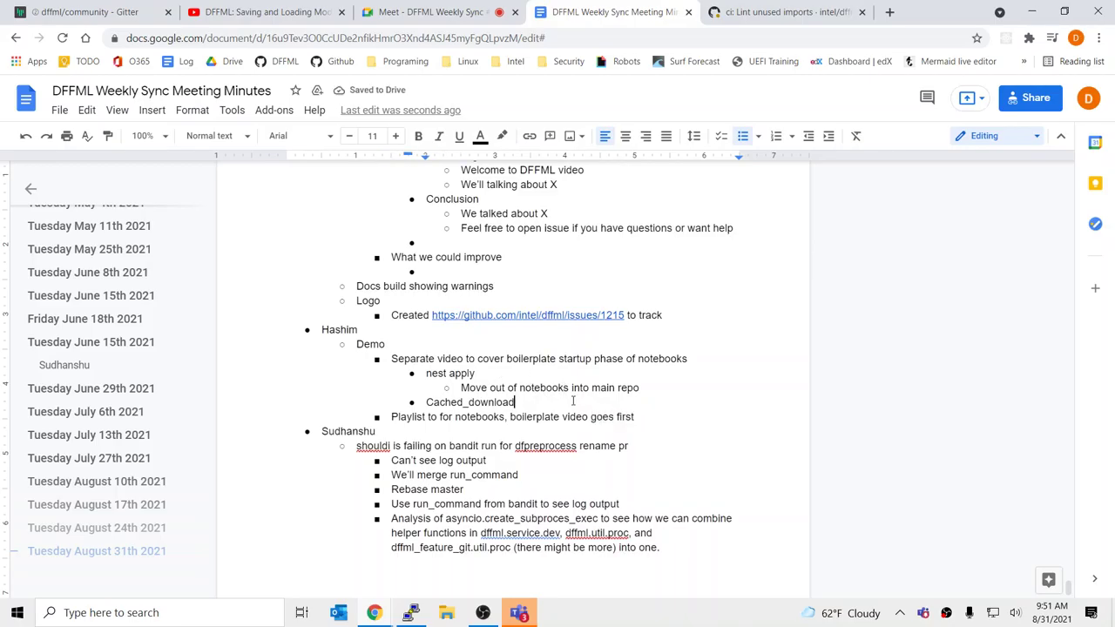
pyautogui.scroll(3, 567, 401)
pyautogui.scroll(3, 568, 398)
pyautogui.scroll(-2, 522, 331)
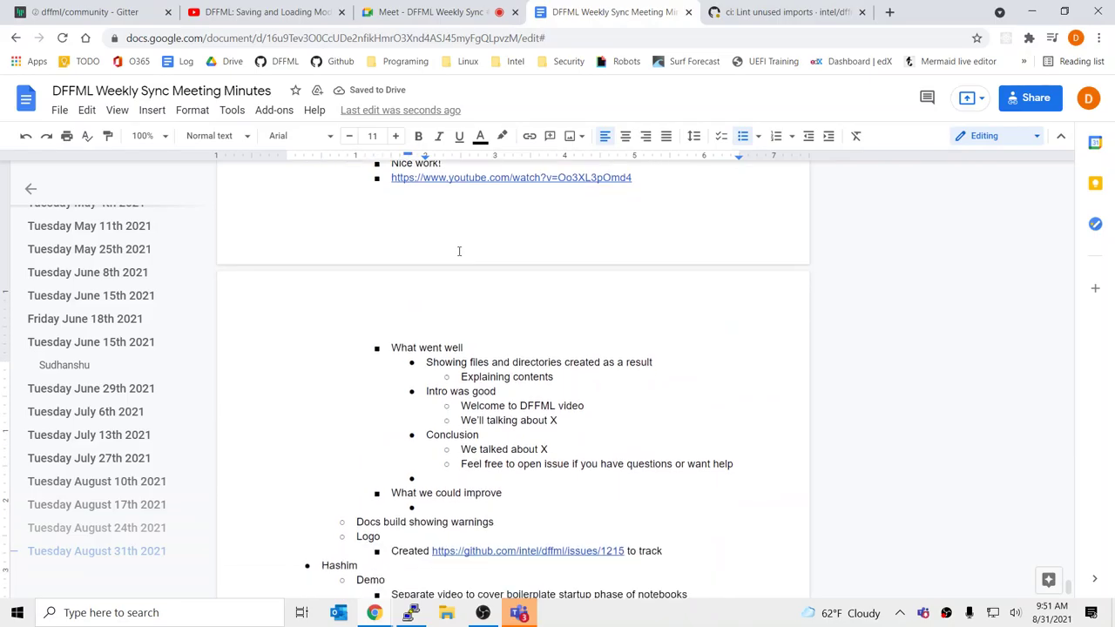
pyautogui.scroll(-3, 471, 430)
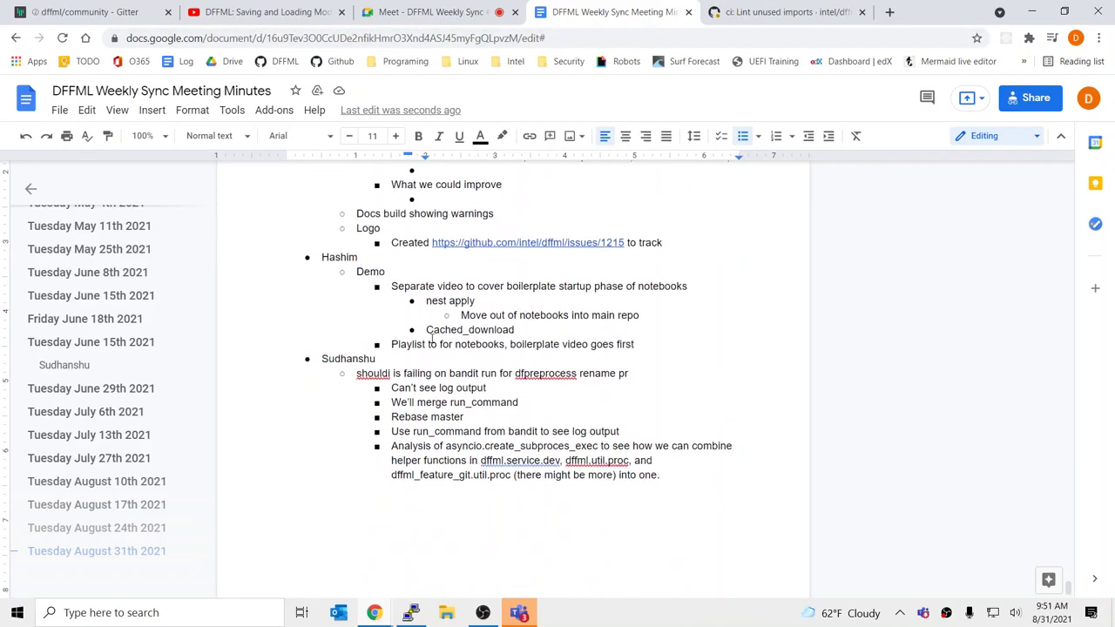
pyautogui.scroll(2, 470, 430)
pyautogui.click(456, 416)
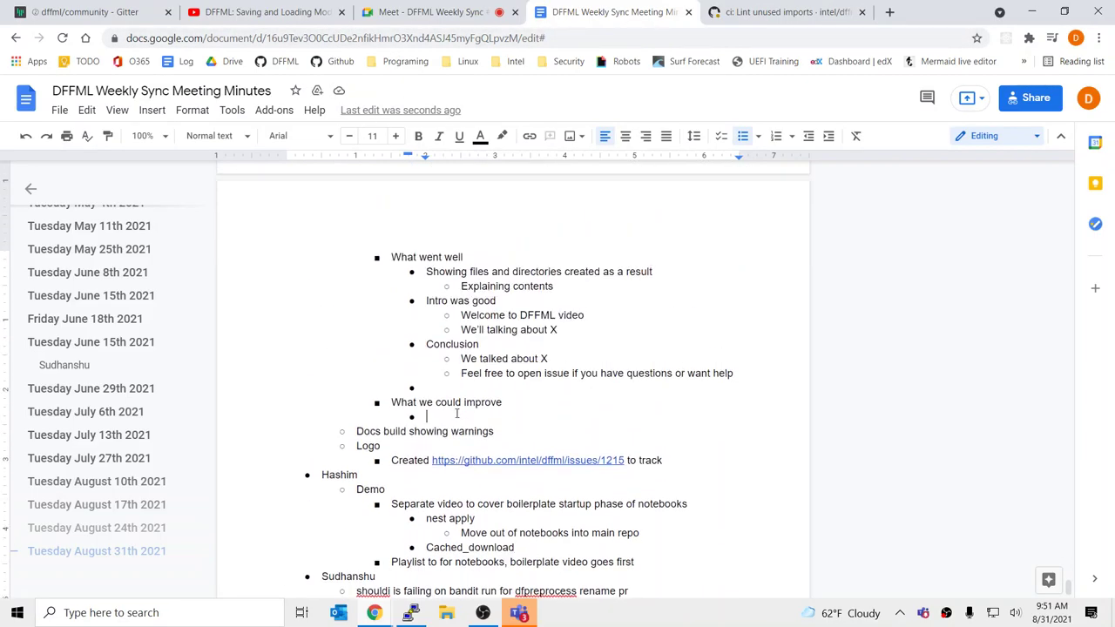
pyautogui.write('config.json')
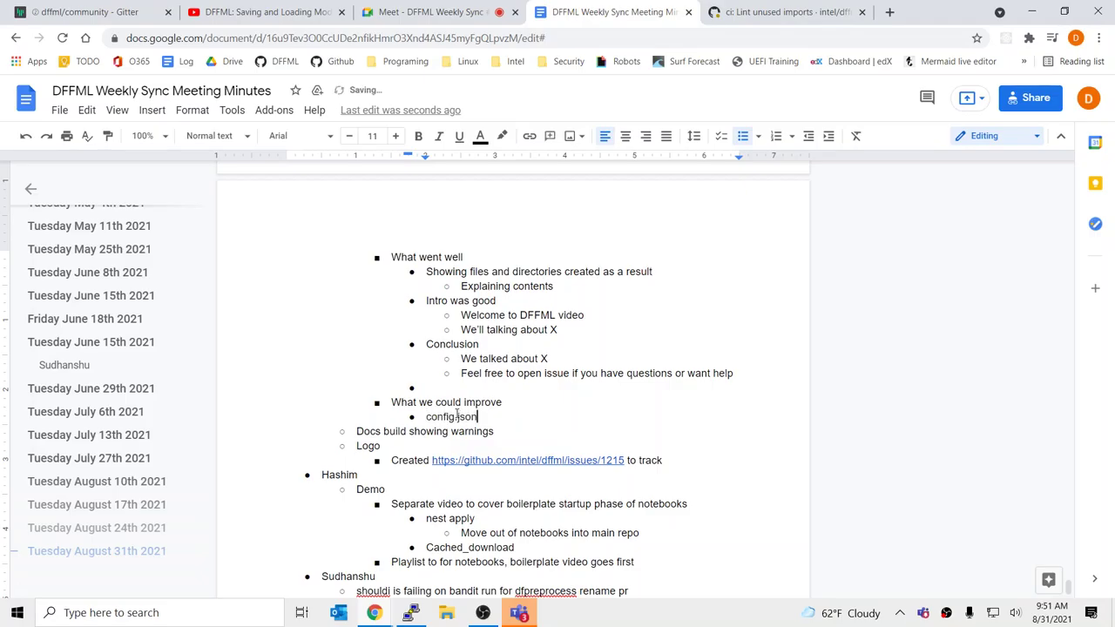
pyautogui.press('Return')
pyautogui.press('Tab')
pyautogui.click(456, 415)
pyautogui.press('Home')
pyautogui.hotkey('shift', 'Right')
pyautogui.write('c')
pyautogui.press('Down')
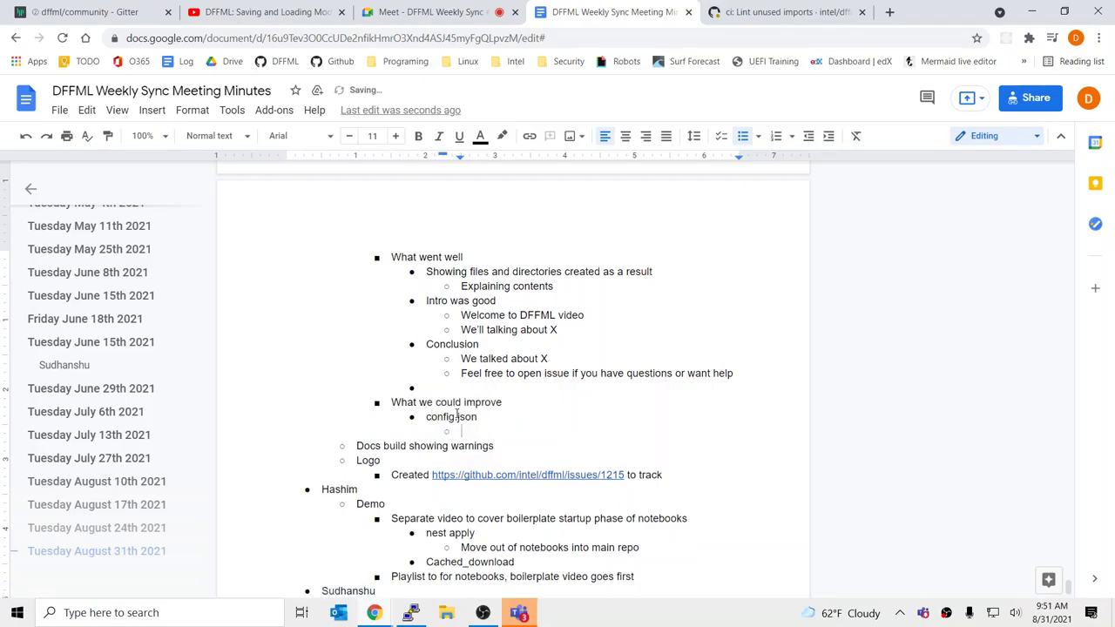
# Step: Write "Right now we're only saving to archives" as the sub-point of "config.json" and start another sub-point
pyautogui.write("Right now we're only savi")
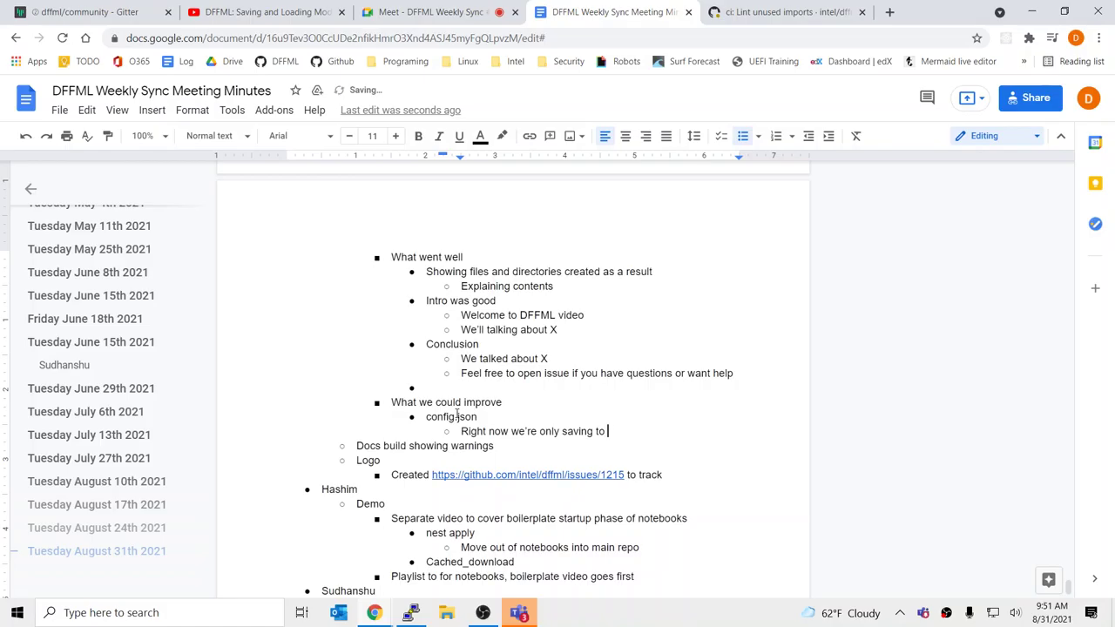
pyautogui.write('ng to archive')
pyautogui.press('Return')
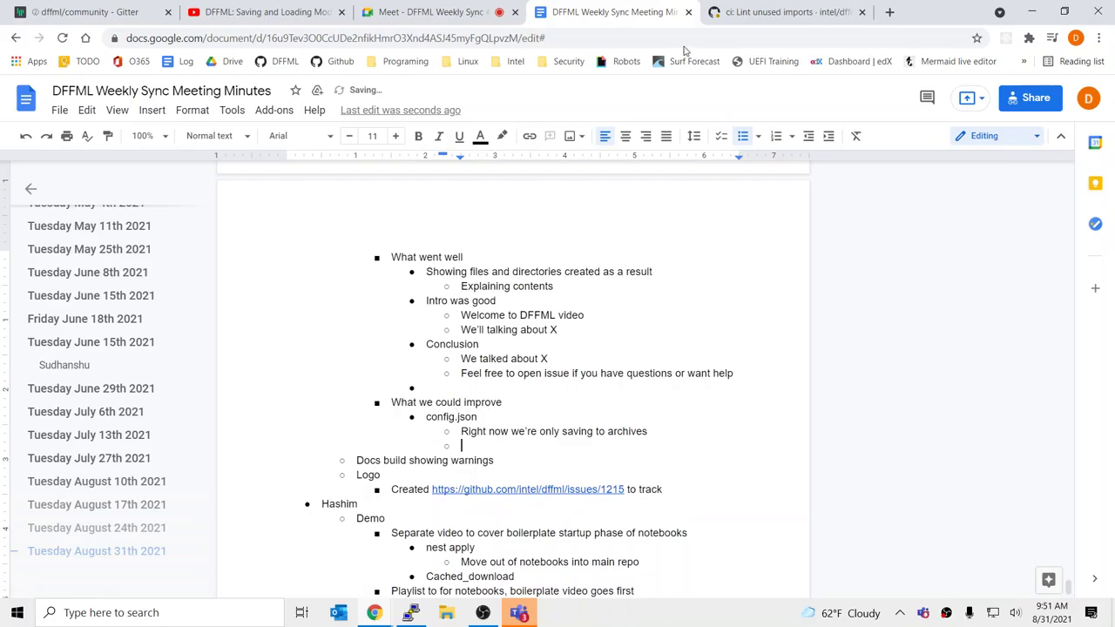
# Step: Switch to the intel/dffml repository on GitHub and open pull request #1186, "docs: arch: Model Saving and Loading"
pyautogui.click(782, 9)
pyautogui.scroll(3, 140, 196)
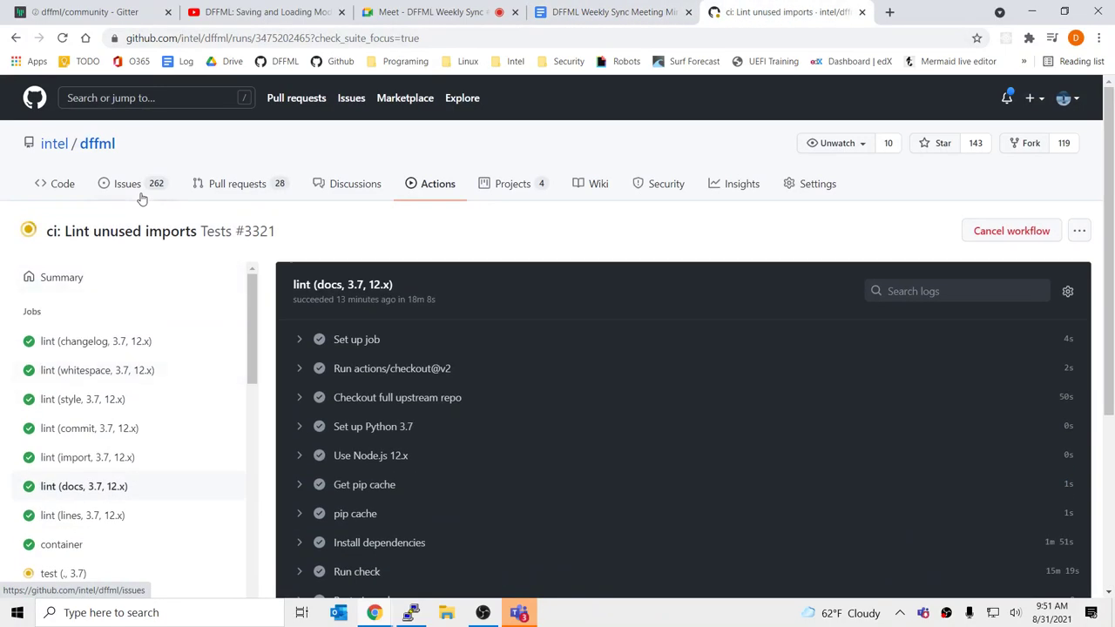
pyautogui.click(58, 184)
pyautogui.click(237, 184)
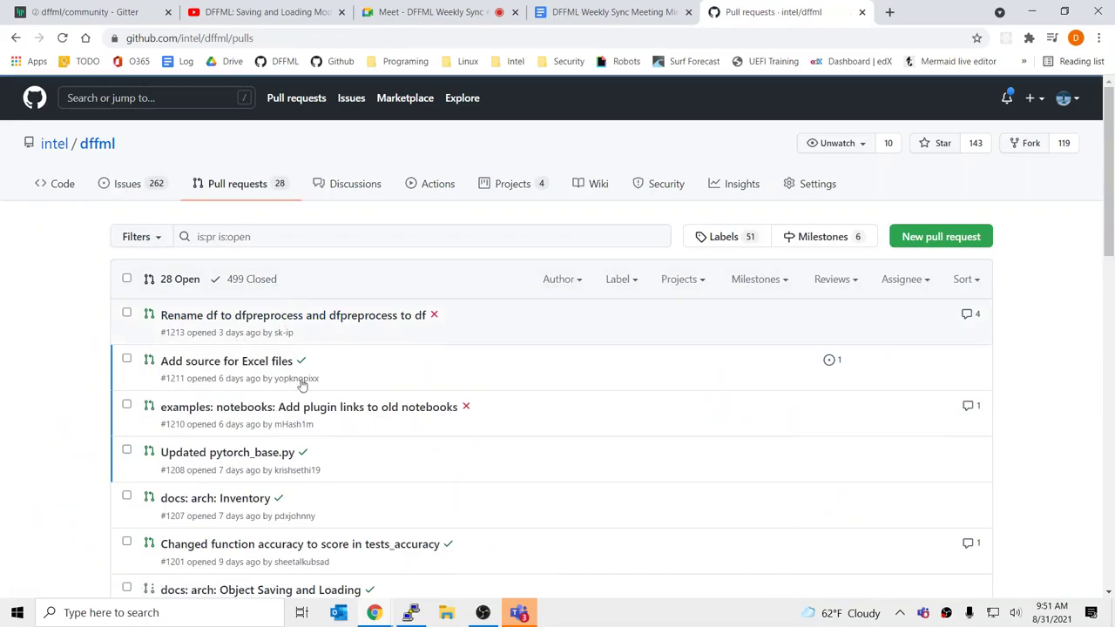
pyautogui.scroll(-3, 316, 453)
pyautogui.scroll(-2, 332, 402)
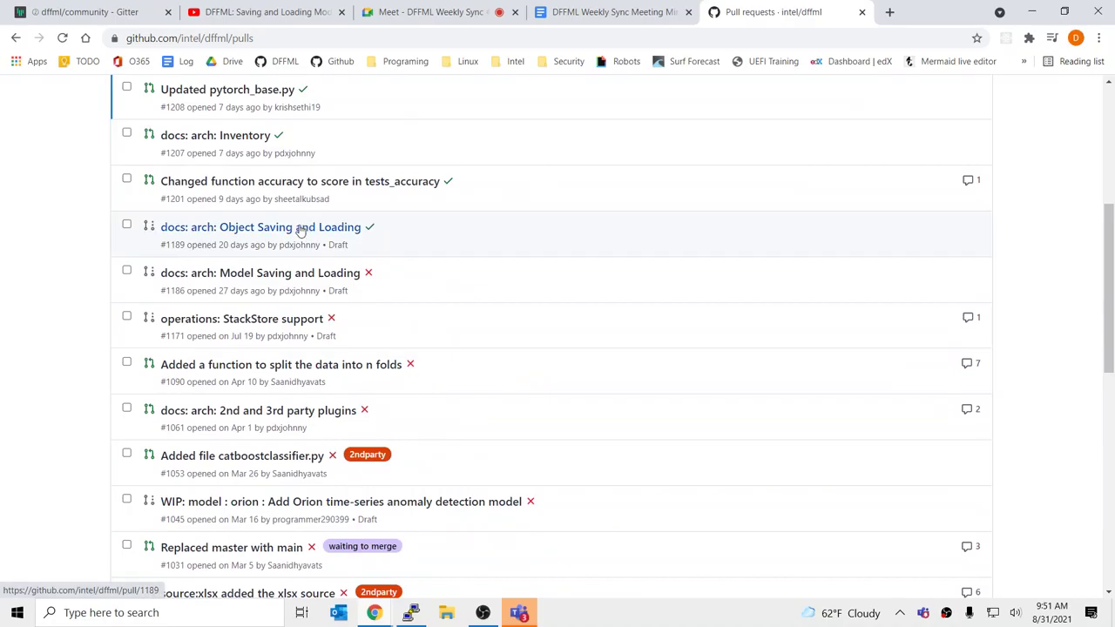
pyautogui.click(207, 273)
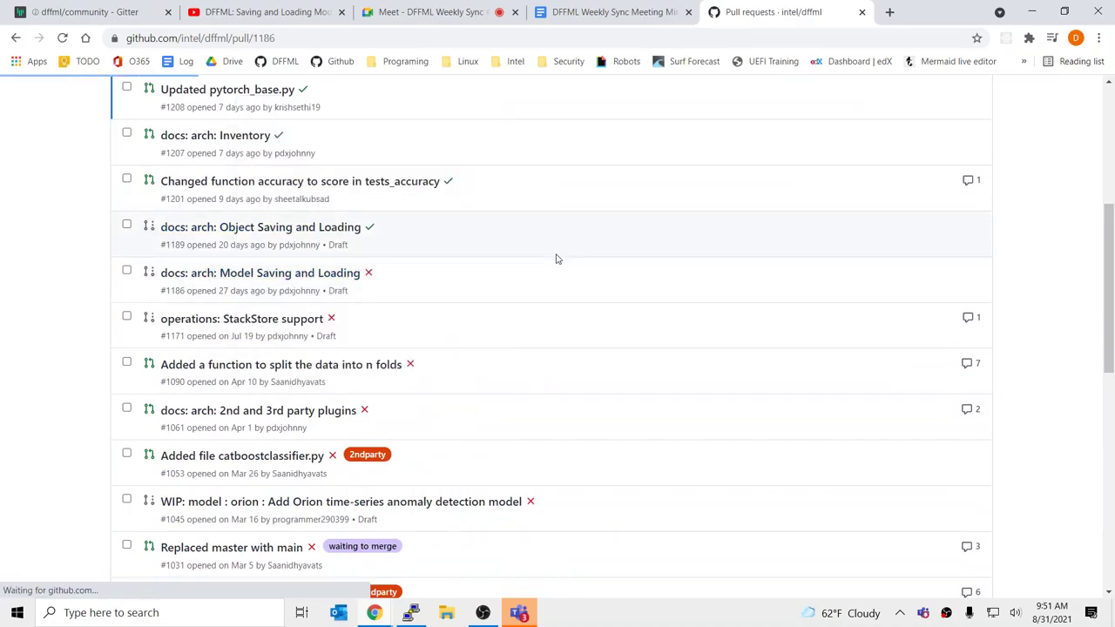
# Step: Display the pull request's changed file docs/arch/0004-Model-Saving-and-Loading.rst as a rendered document and read its Context section
pyautogui.scroll(-10, 553, 390)
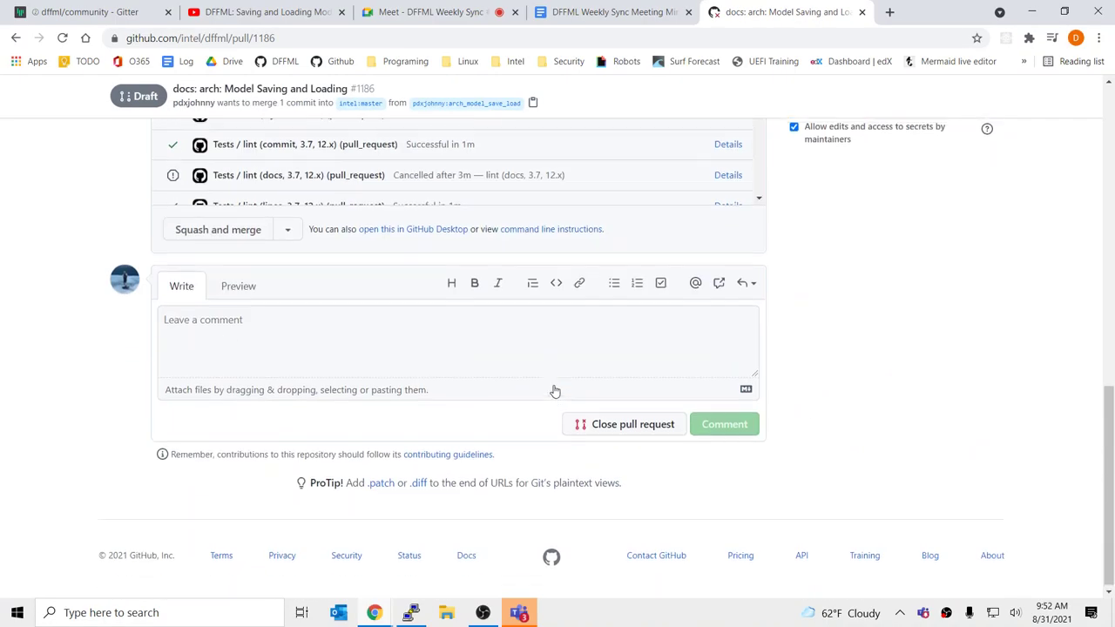
pyautogui.scroll(10, 552, 389)
pyautogui.click(505, 315)
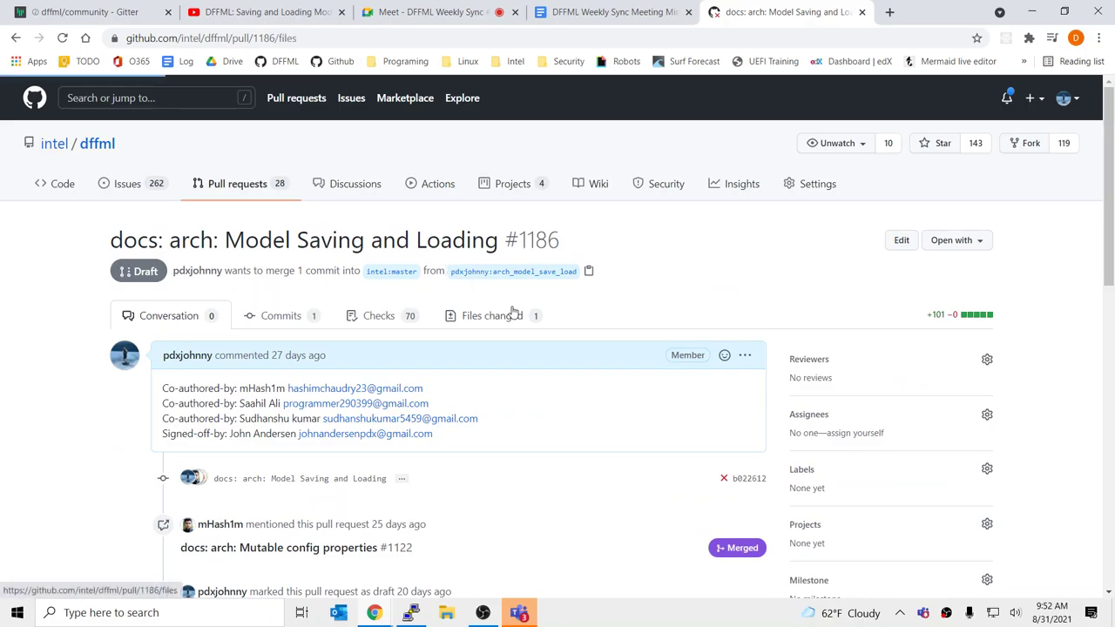
pyautogui.scroll(-3, 500, 369)
pyautogui.scroll(-3, 492, 359)
pyautogui.scroll(5, 491, 366)
pyautogui.click(886, 243)
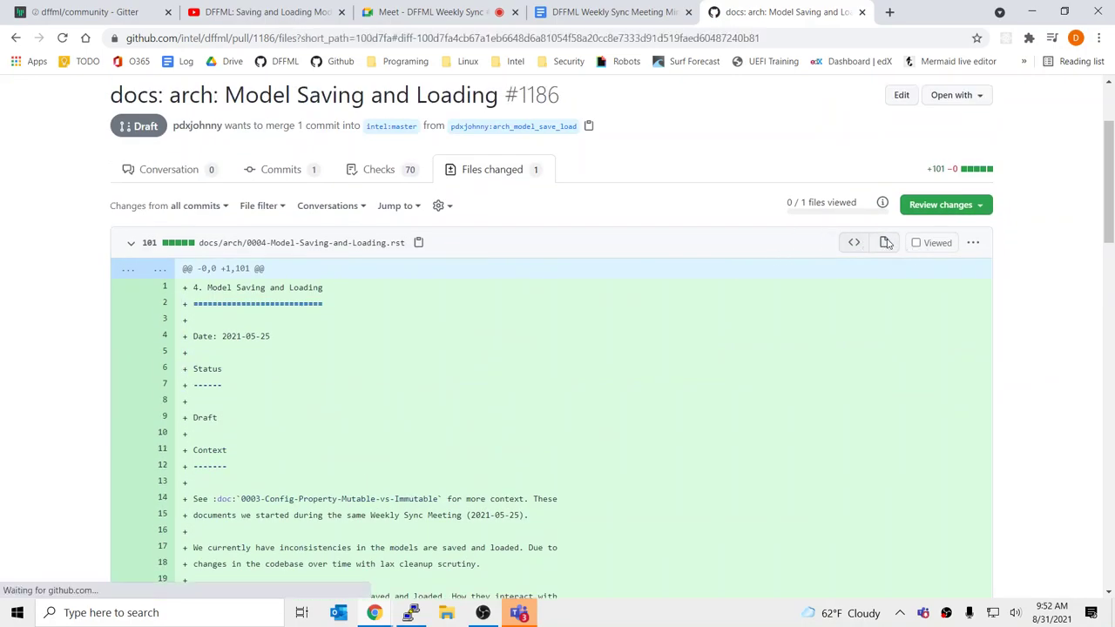
pyautogui.scroll(-5, 500, 390)
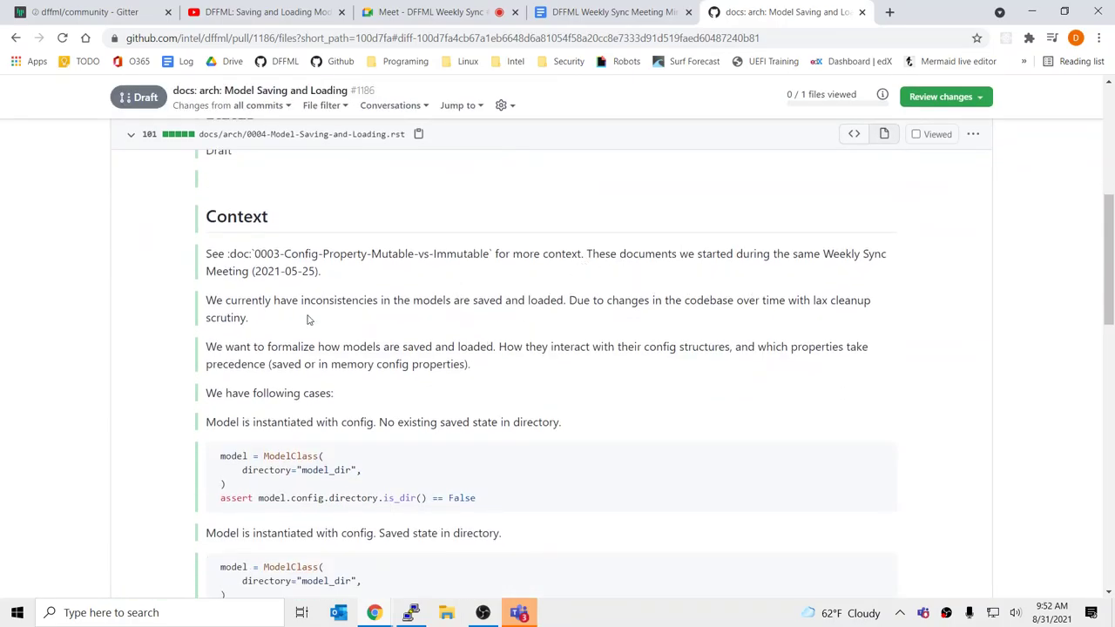
pyautogui.scroll(-1, 307, 319)
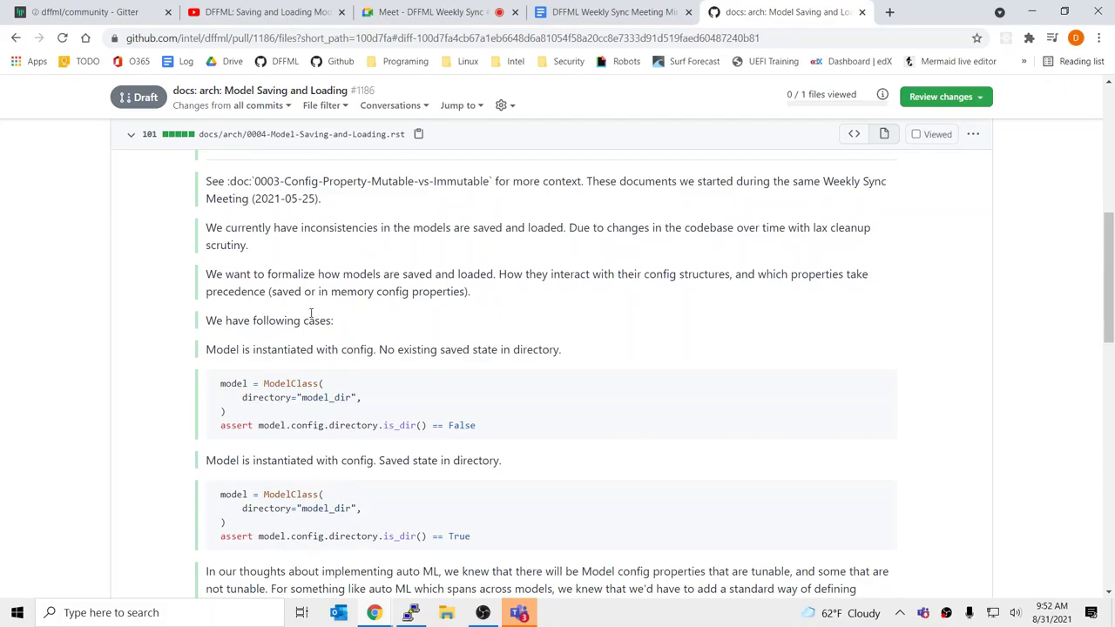
# Step: Skim the rendered Model Saving and Loading document from the listed cases through its Decision and Consequences sections
pyautogui.scroll(-3, 314, 316)
pyautogui.scroll(-7, 377, 350)
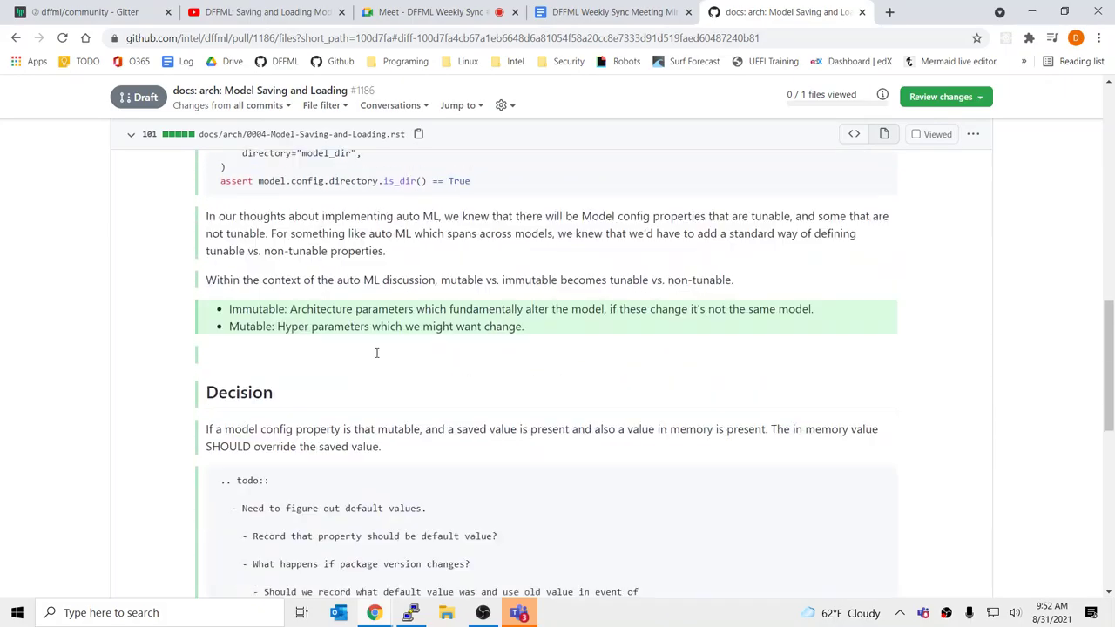
pyautogui.scroll(-2, 380, 349)
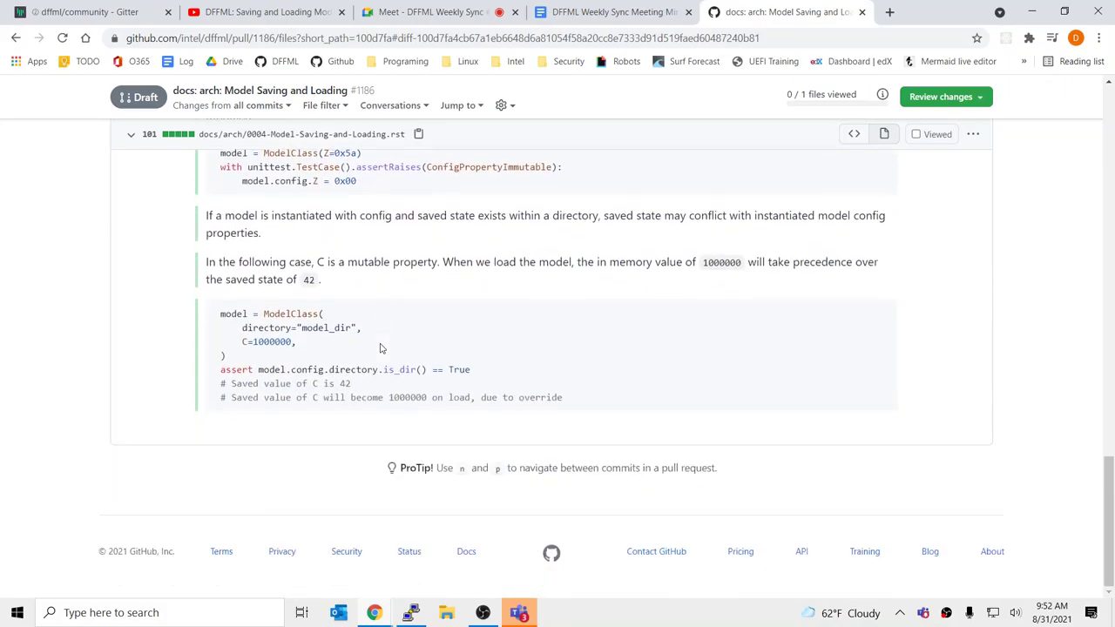
pyautogui.scroll(4, 380, 349)
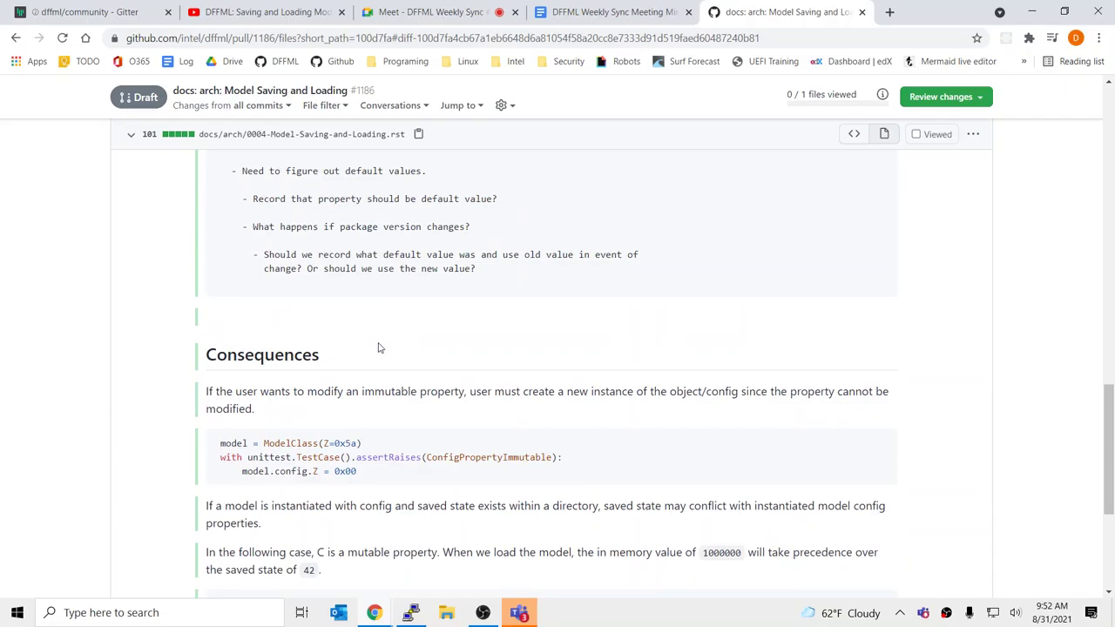
pyautogui.scroll(2, 378, 349)
pyautogui.scroll(-4, 378, 349)
pyautogui.scroll(1, 378, 349)
pyautogui.scroll(6, 378, 348)
pyautogui.scroll(4, 416, 410)
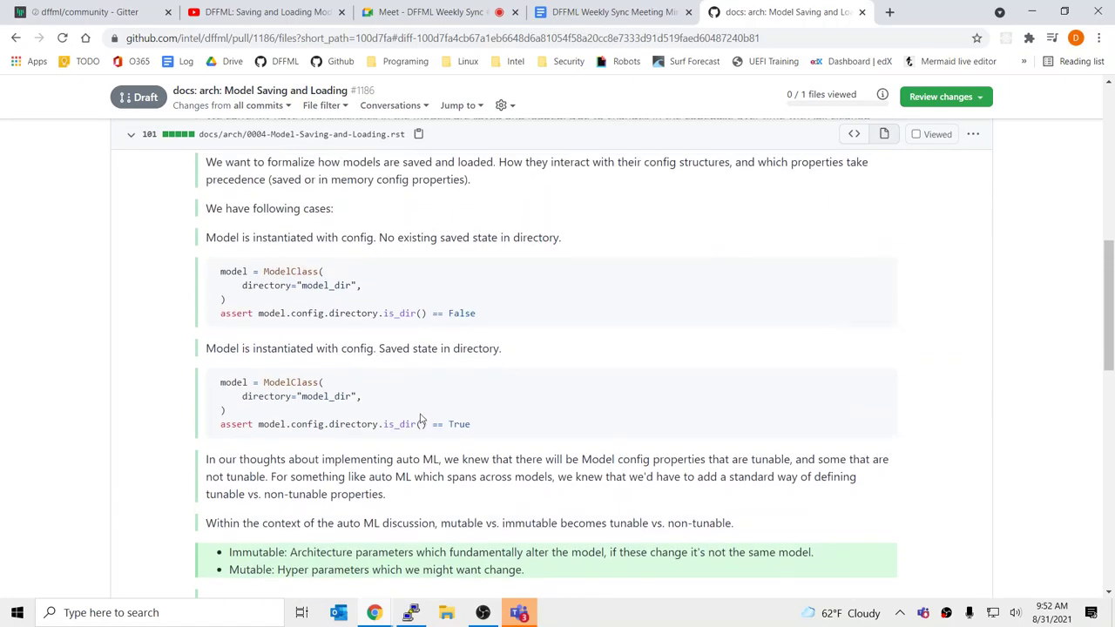
# Step: Read the auto ML passage on tunable and mutable properties, followed by the Decision to-dos and the Consequences examples
pyautogui.moveTo(314, 457); pyautogui.dragTo(607, 494)
pyautogui.click(607, 493)
pyautogui.scroll(-1, 607, 493)
pyautogui.moveTo(412, 446); pyautogui.dragTo(677, 473)
pyautogui.click(677, 471)
pyautogui.scroll(-5, 680, 465)
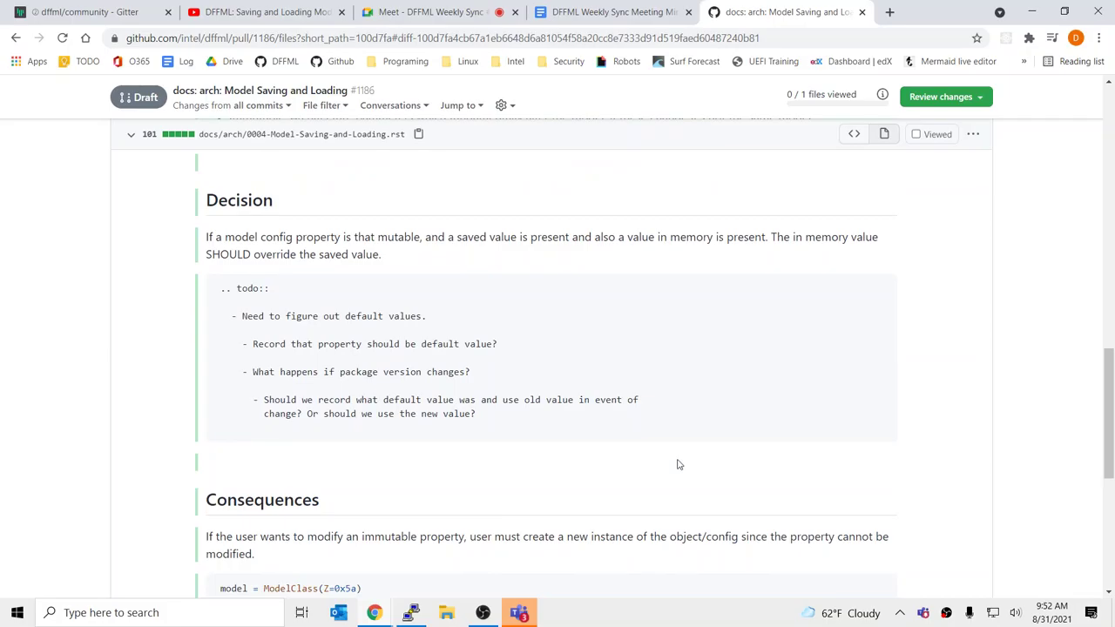
pyautogui.scroll(-3, 680, 464)
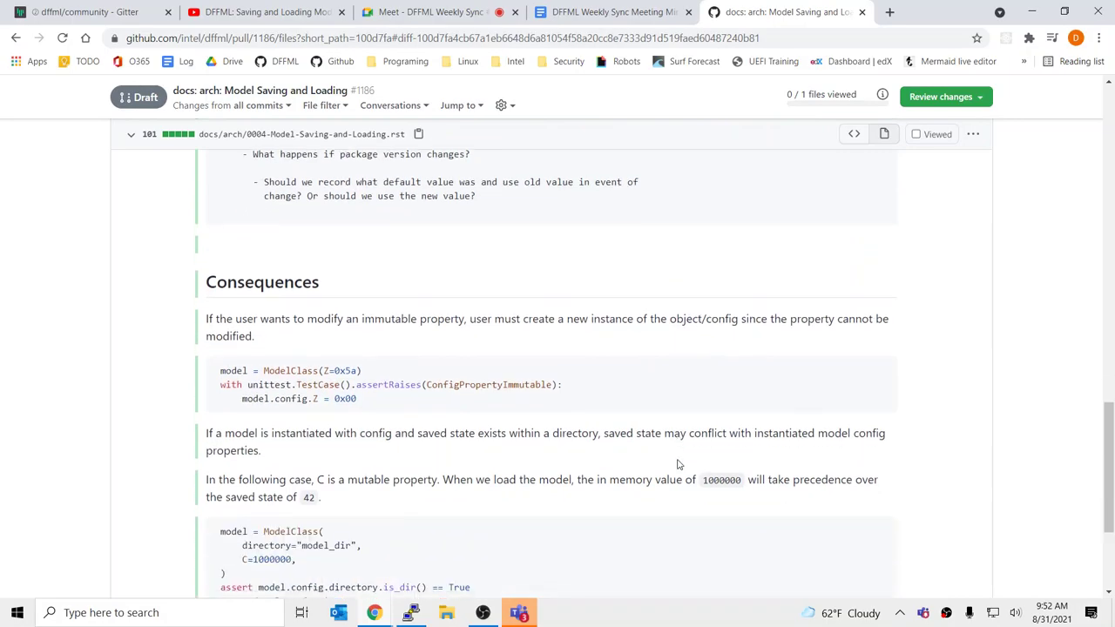
pyautogui.scroll(-2, 679, 465)
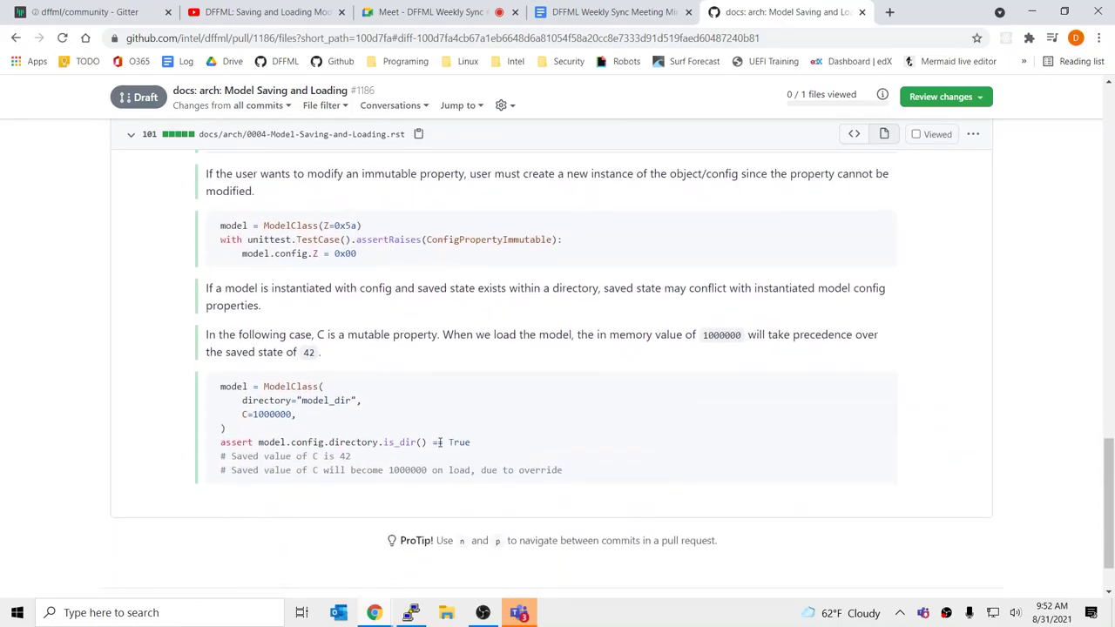
# Step: Review the document's Context cases again and compare them with the Decision on in-memory values overriding saved values
pyautogui.scroll(6, 542, 452)
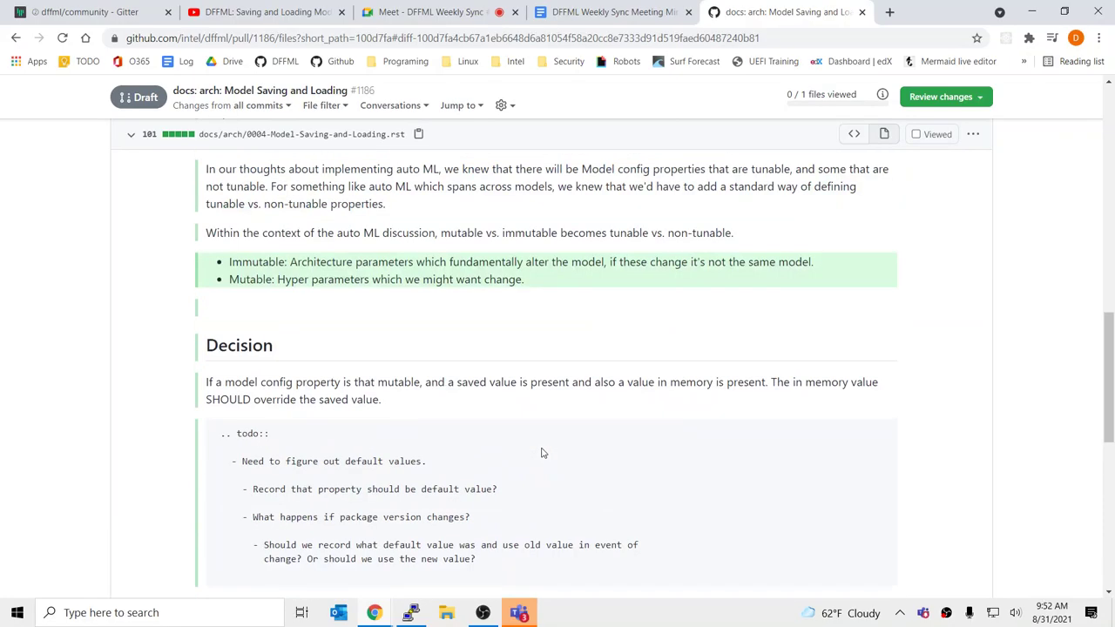
pyautogui.scroll(3, 539, 453)
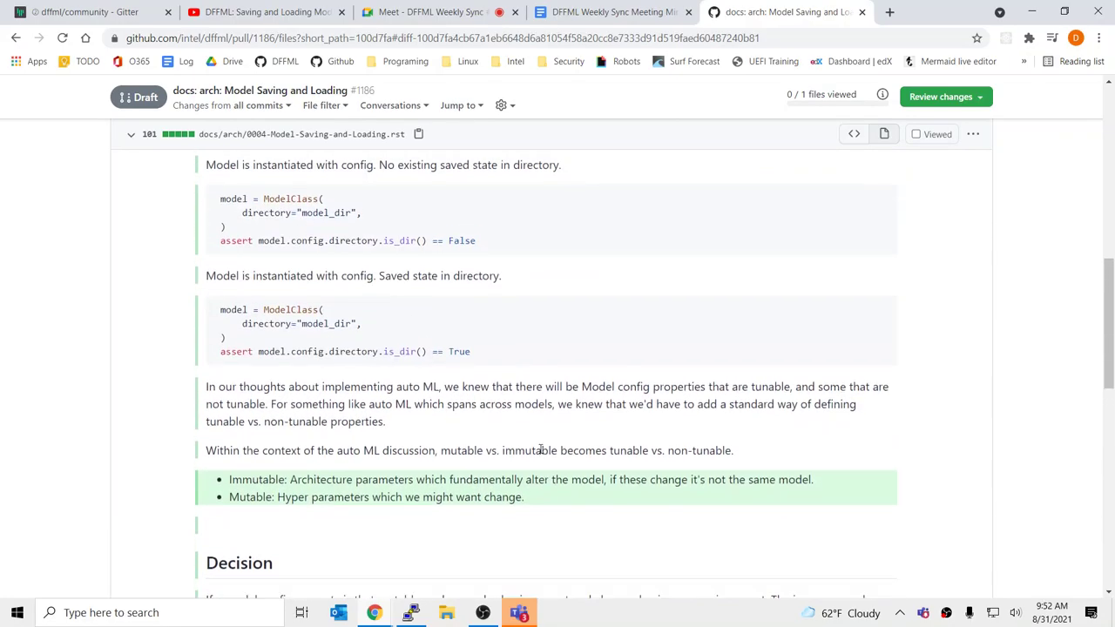
pyautogui.scroll(3, 531, 455)
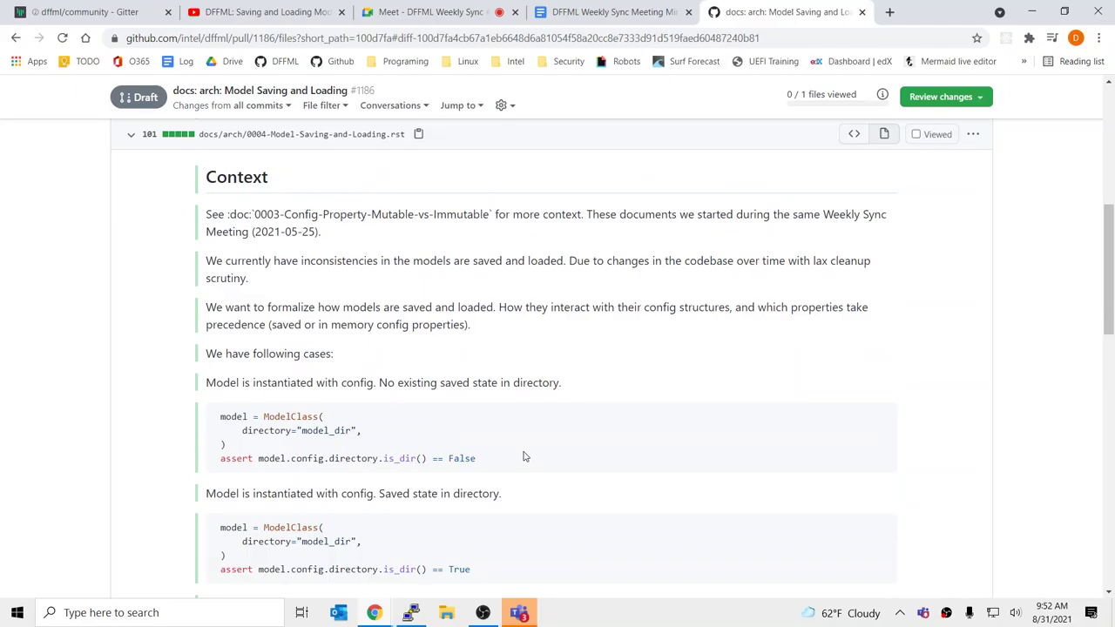
pyautogui.scroll(-7, 523, 456)
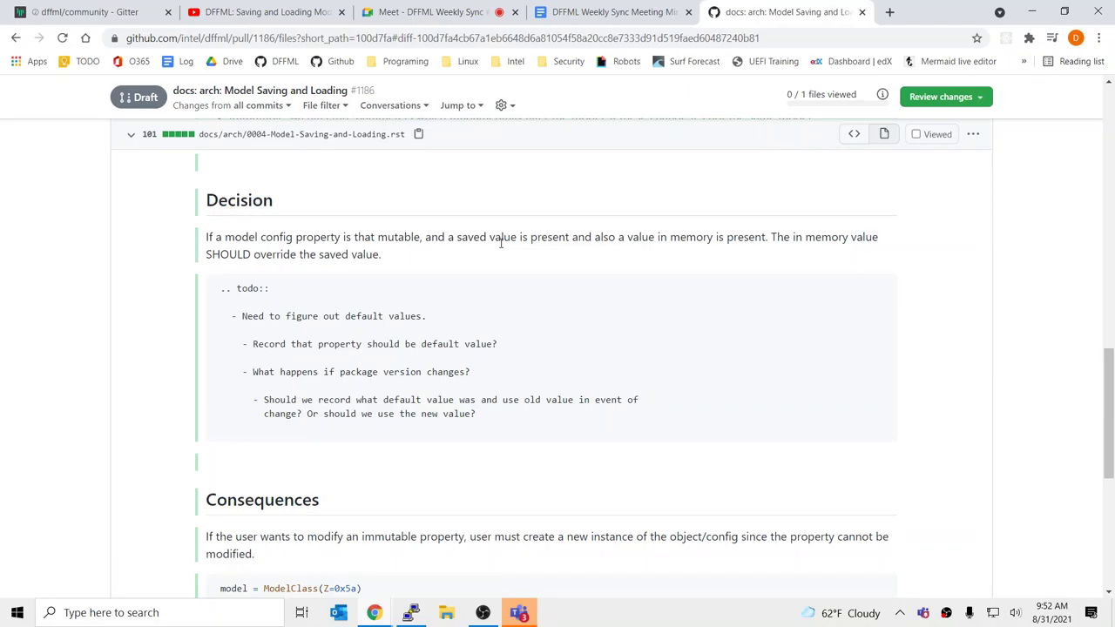
pyautogui.scroll(1, 494, 306)
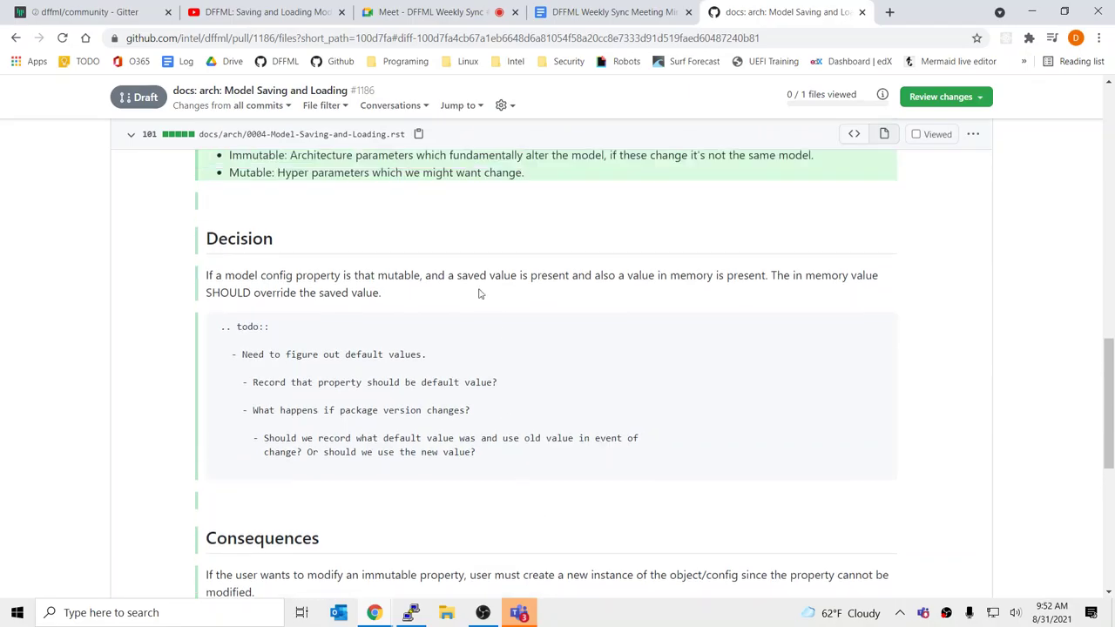
pyautogui.scroll(4, 494, 307)
# Step: Open pull request #1189, "docs: arch: Object Saving and Loading", and display its changed file docs/arch/0006-Object-Saving-and-Loading-with-DataFlows.rst as a rendered document
pyautogui.click(15, 37)
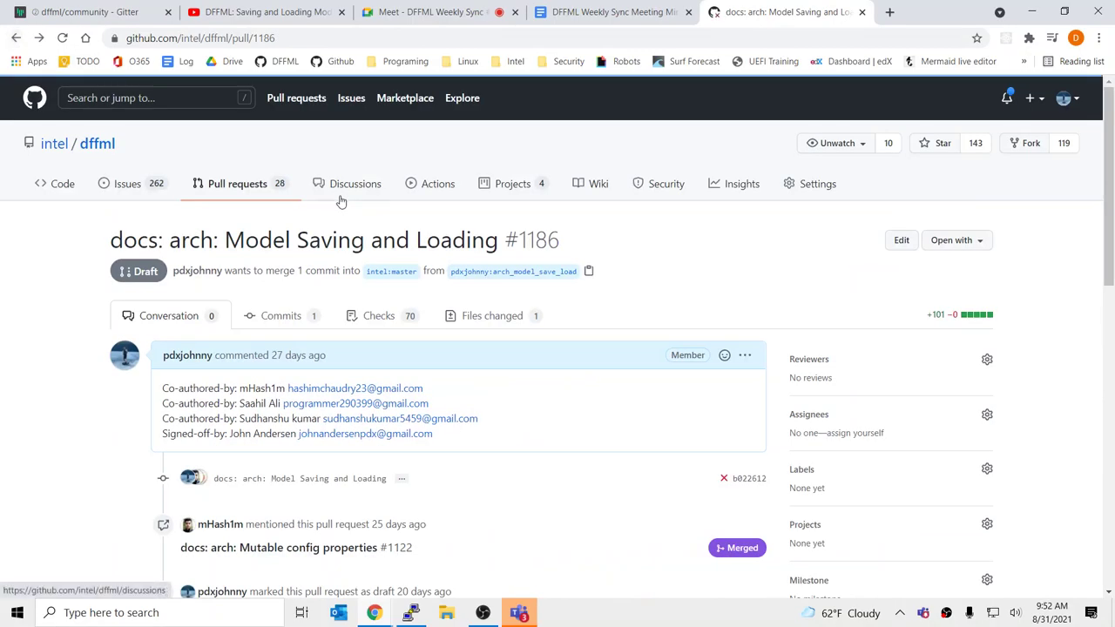
pyautogui.click(255, 196)
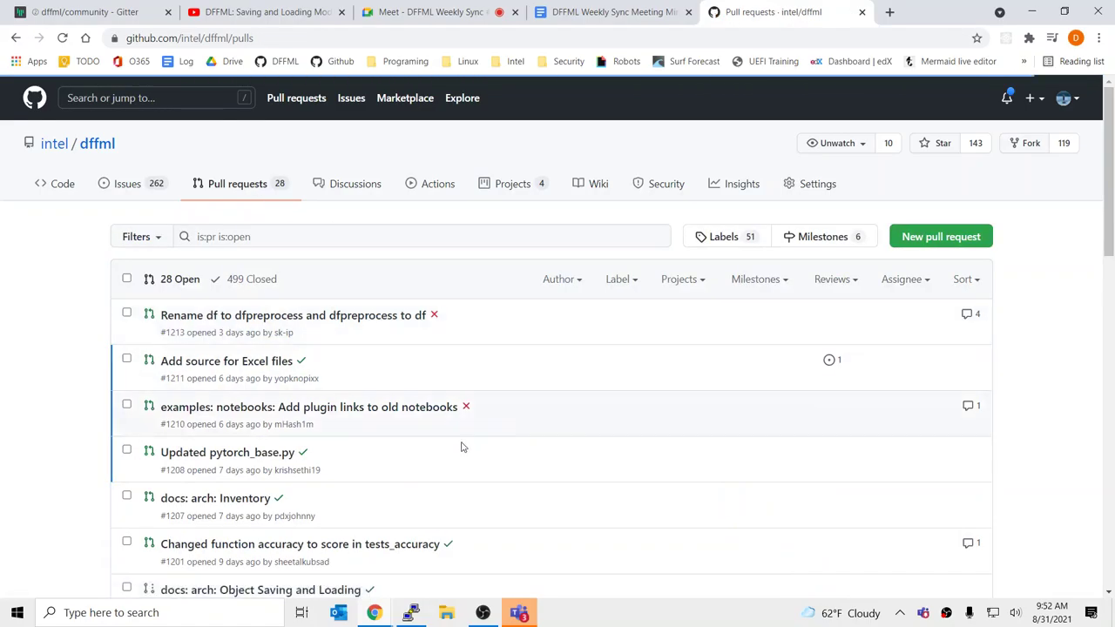
pyautogui.scroll(-1, 386, 528)
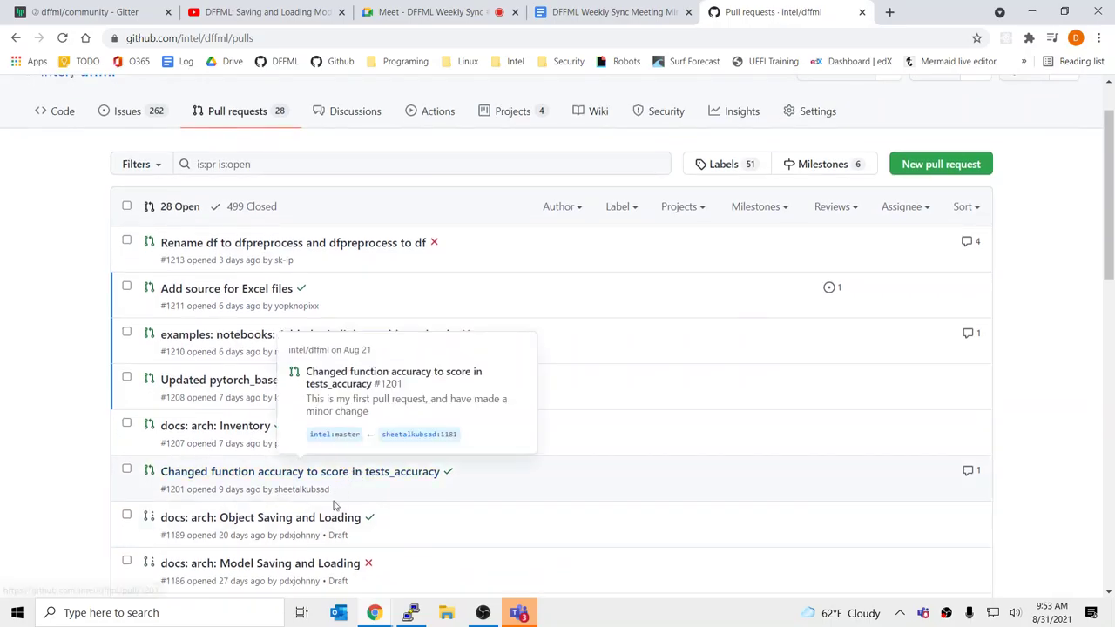
pyautogui.click(331, 517)
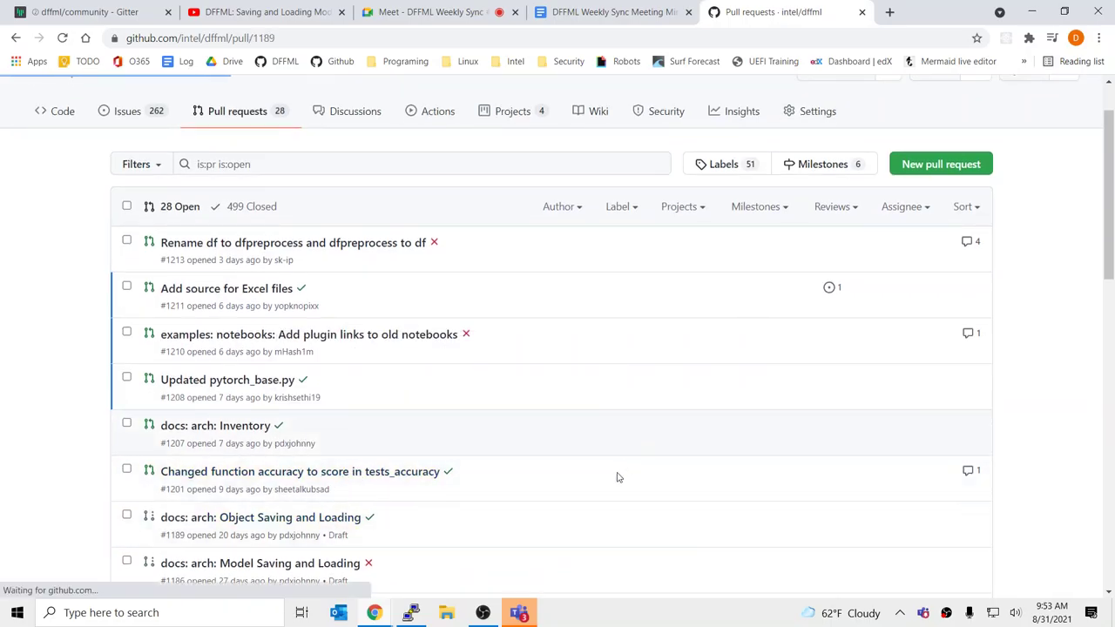
pyautogui.click(497, 317)
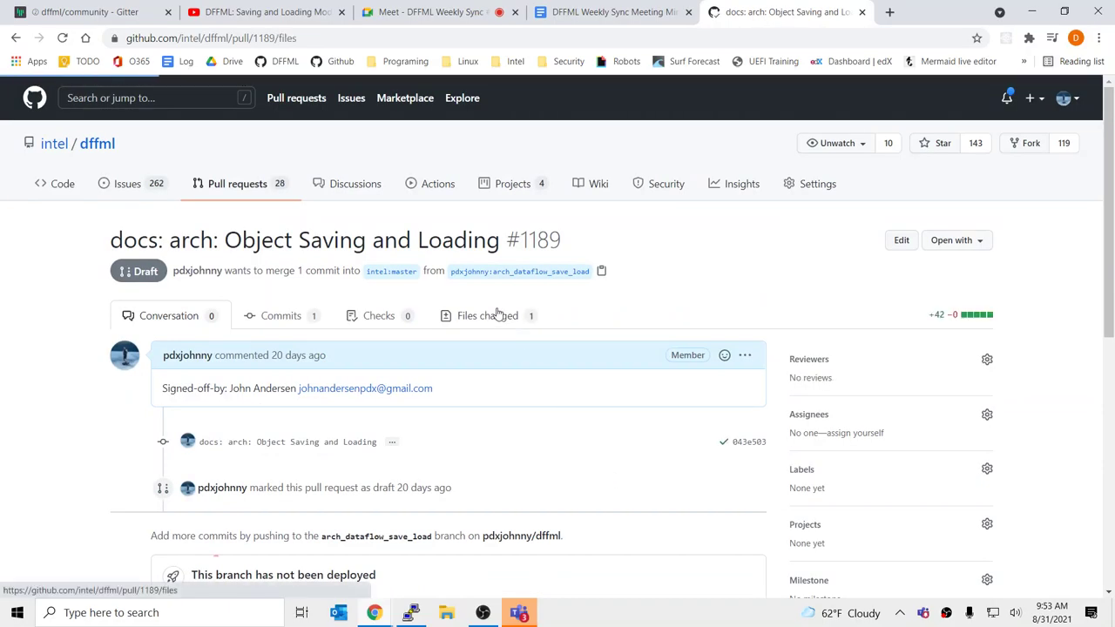
pyautogui.scroll(-4, 592, 244)
pyautogui.scroll(3, 617, 244)
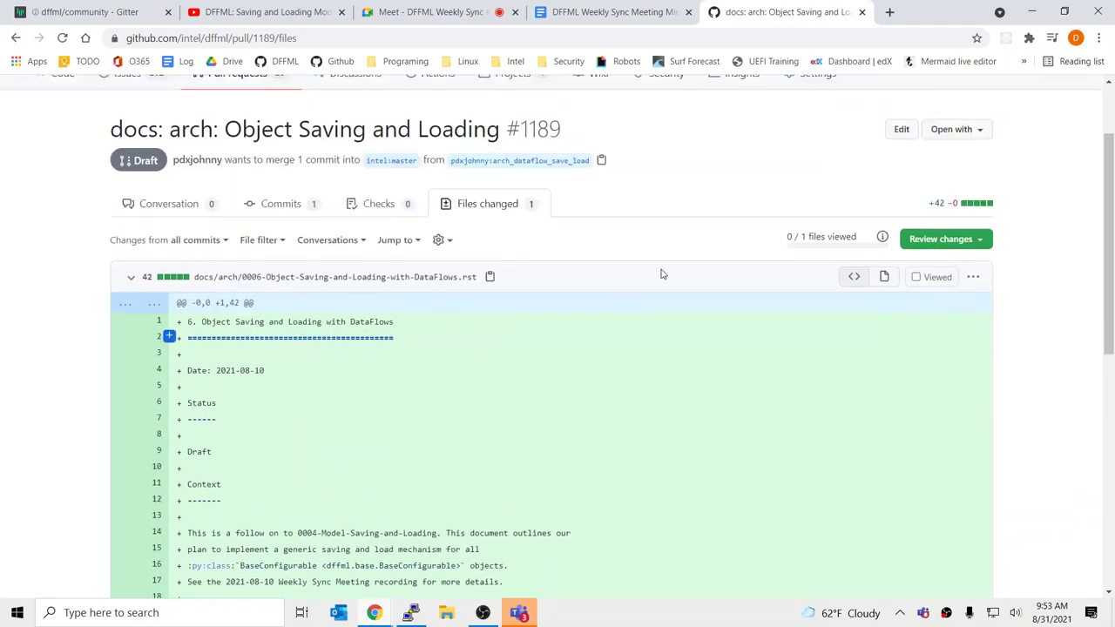
pyautogui.click(884, 315)
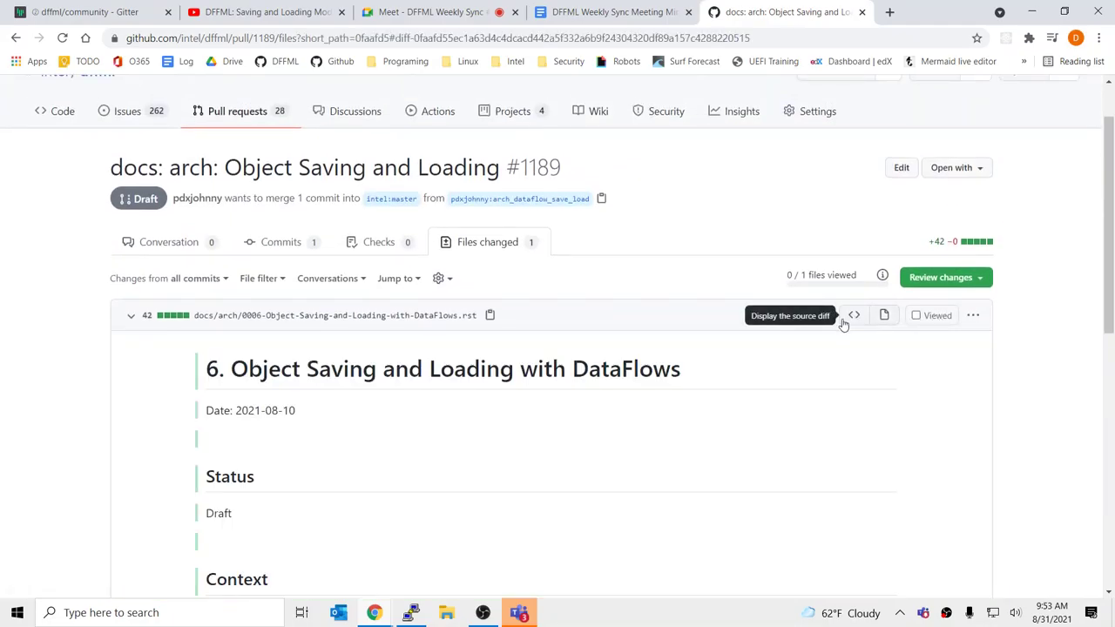
# Step: Read the Context, Decision and Consequences sections of the "Object Saving and Loading with DataFlows" document
pyautogui.scroll(-4, 358, 422)
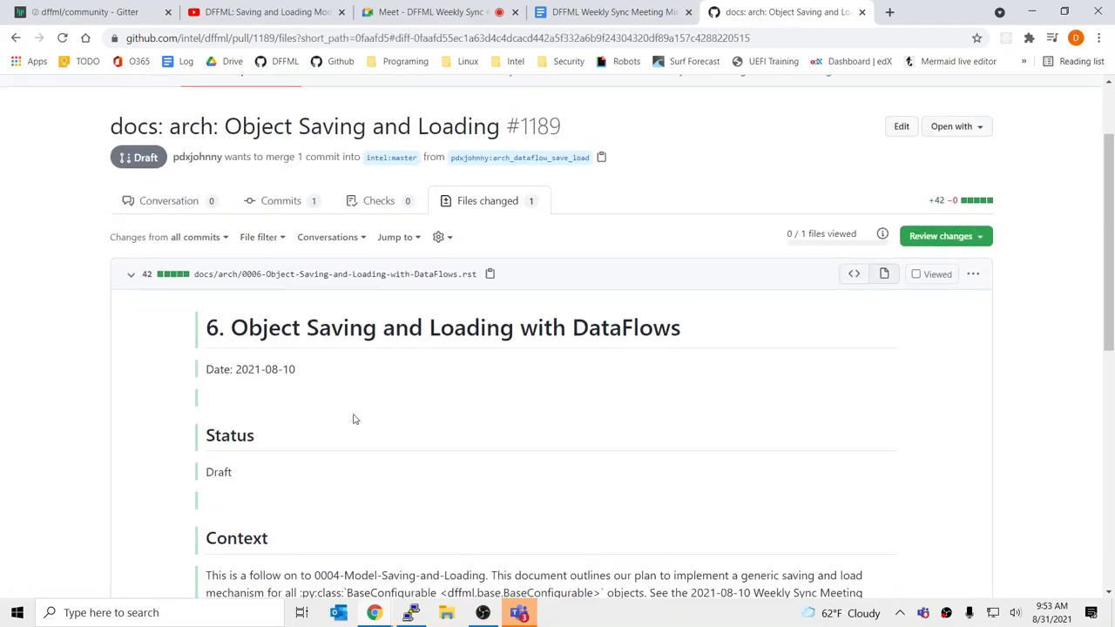
pyautogui.scroll(-3, 353, 417)
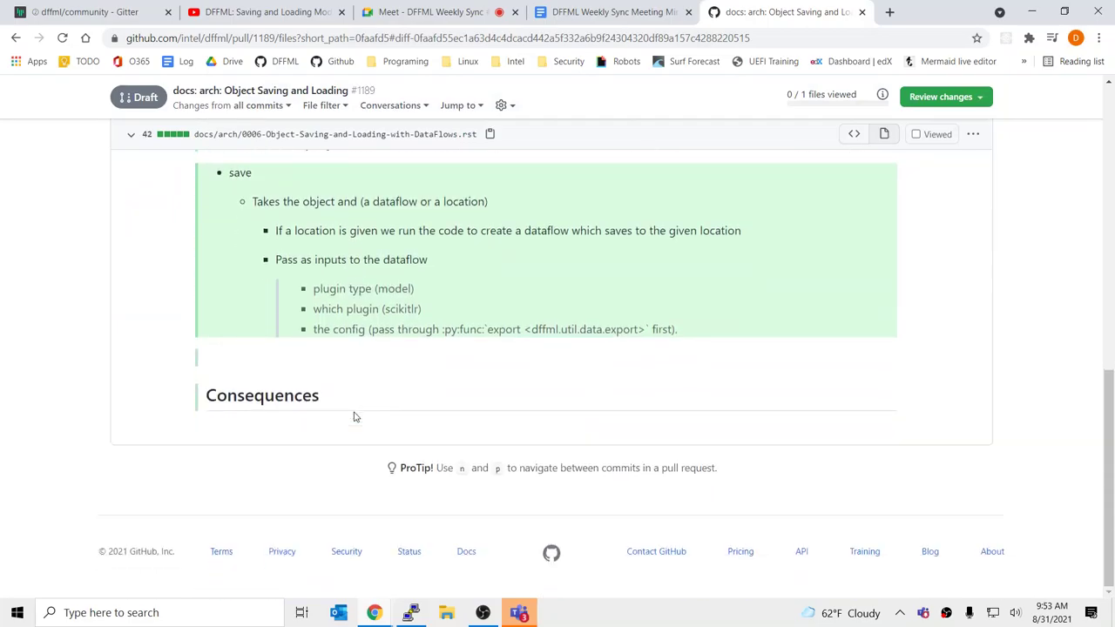
pyautogui.scroll(9, 353, 418)
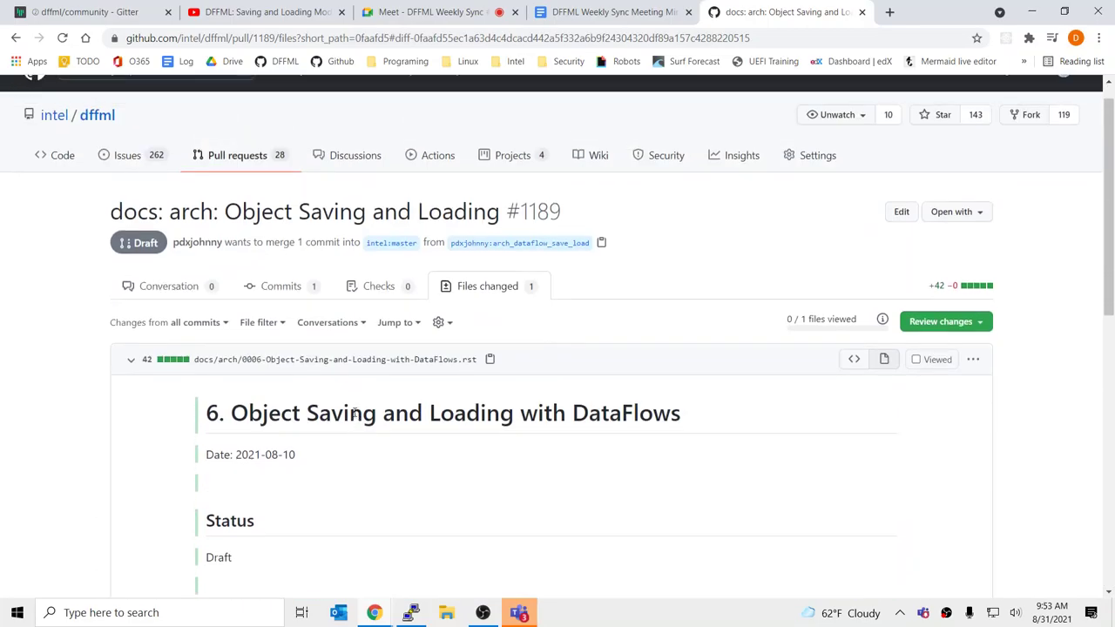
pyautogui.scroll(-3, 580, 442)
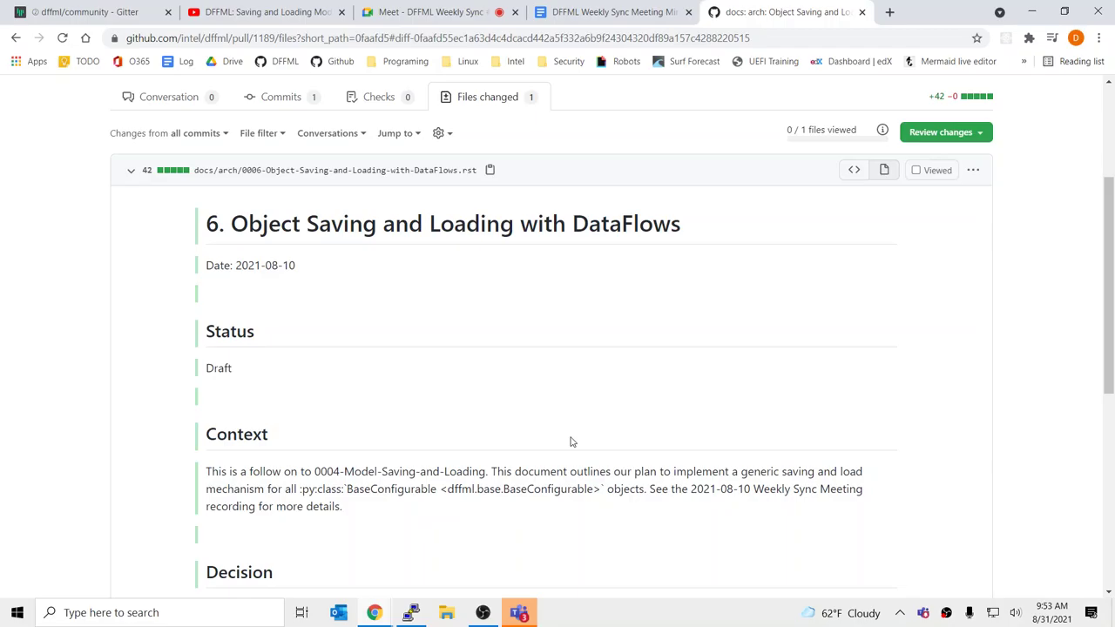
pyautogui.scroll(-3, 570, 442)
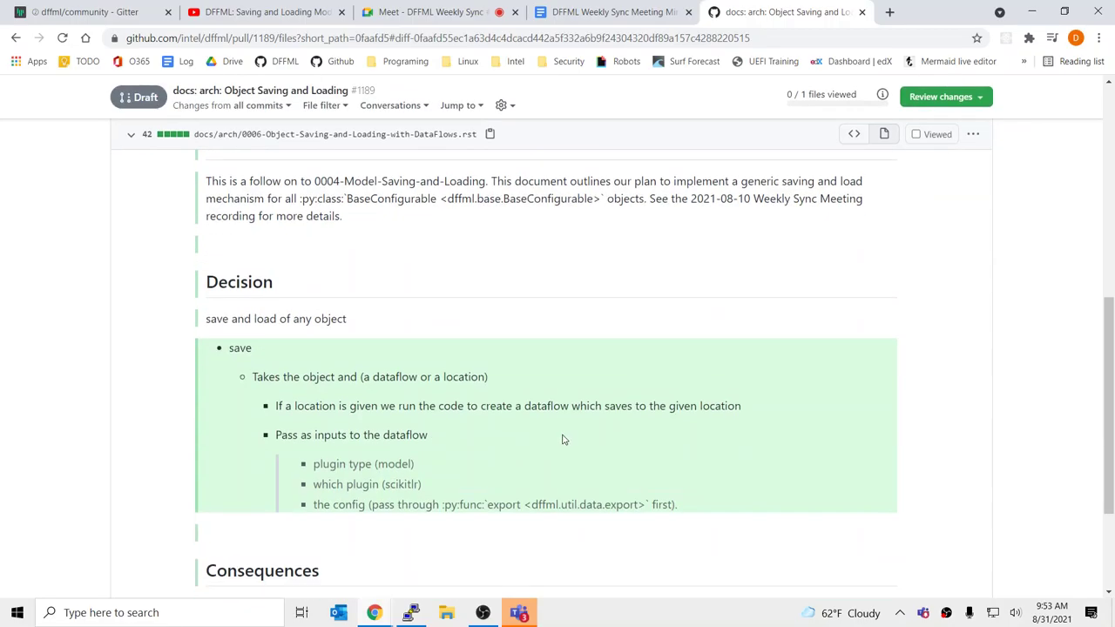
pyautogui.scroll(-2, 554, 439)
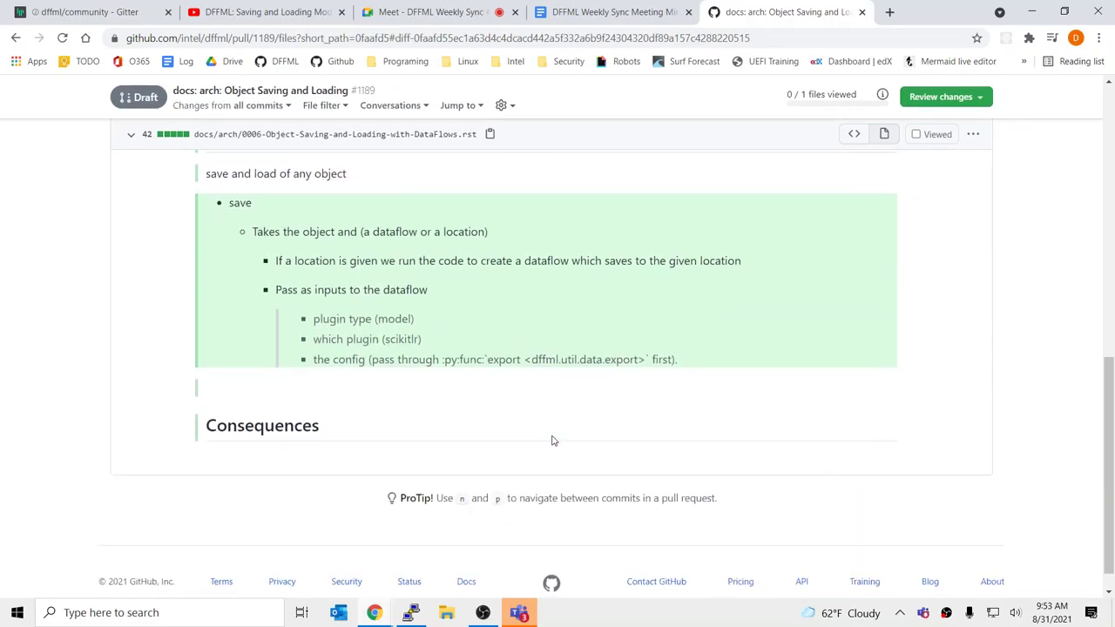
pyautogui.scroll(10, 551, 440)
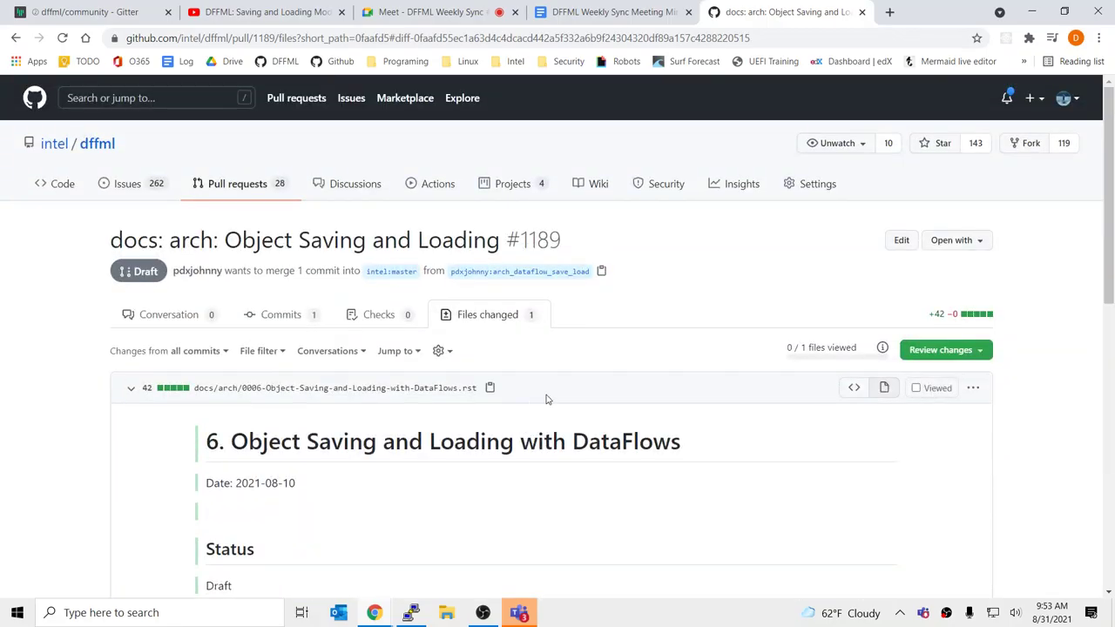
pyautogui.scroll(-5, 547, 399)
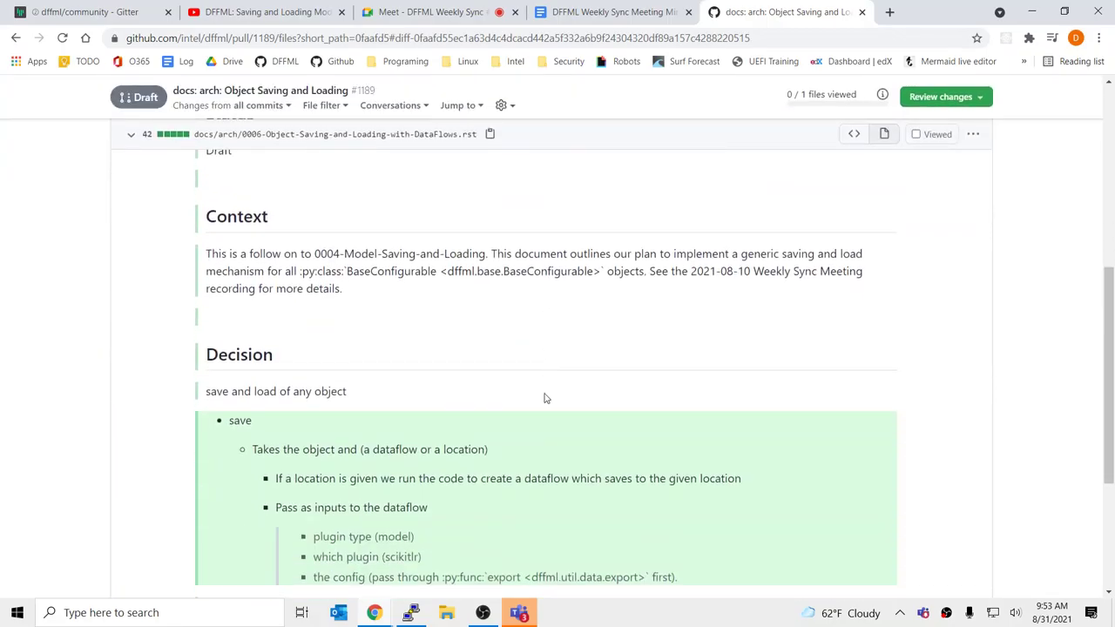
pyautogui.scroll(-3, 547, 383)
pyautogui.scroll(7, 462, 436)
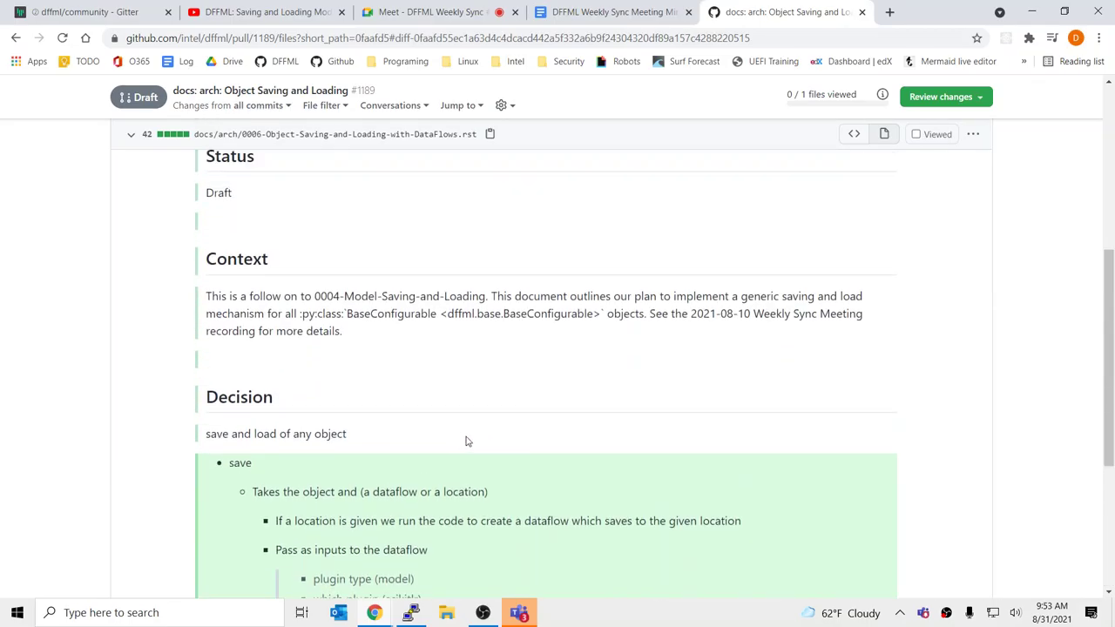
pyautogui.scroll(-3, 467, 441)
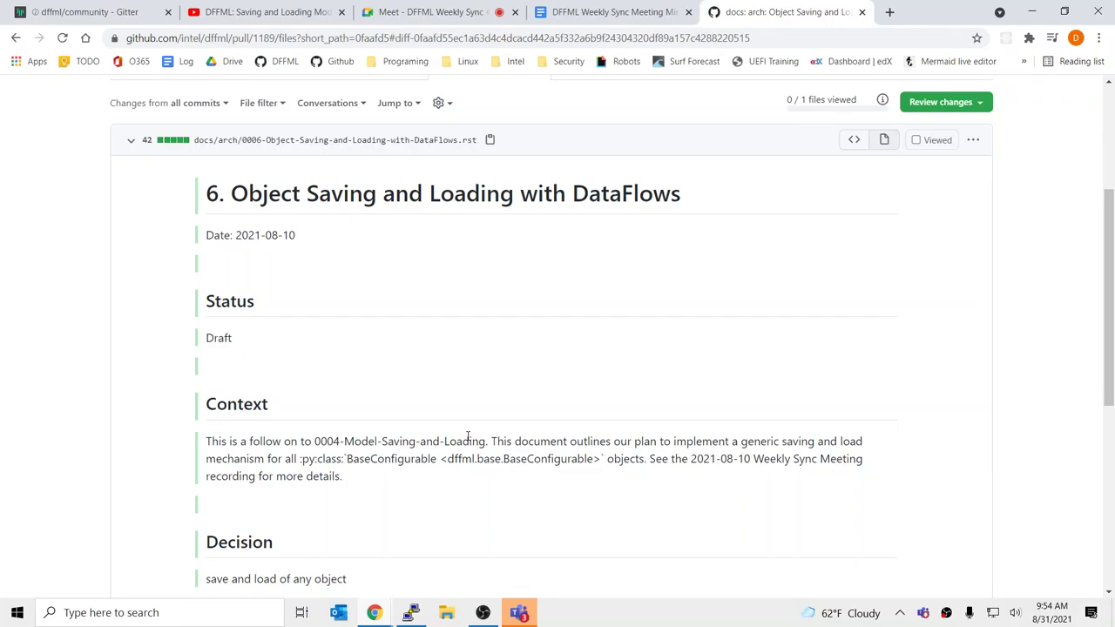
# Step: Switch to the YouTube video "DFFML: Saving and Loading Models" and pause it at 7:11, where the config.json contents are shown
pyautogui.click(277, 7)
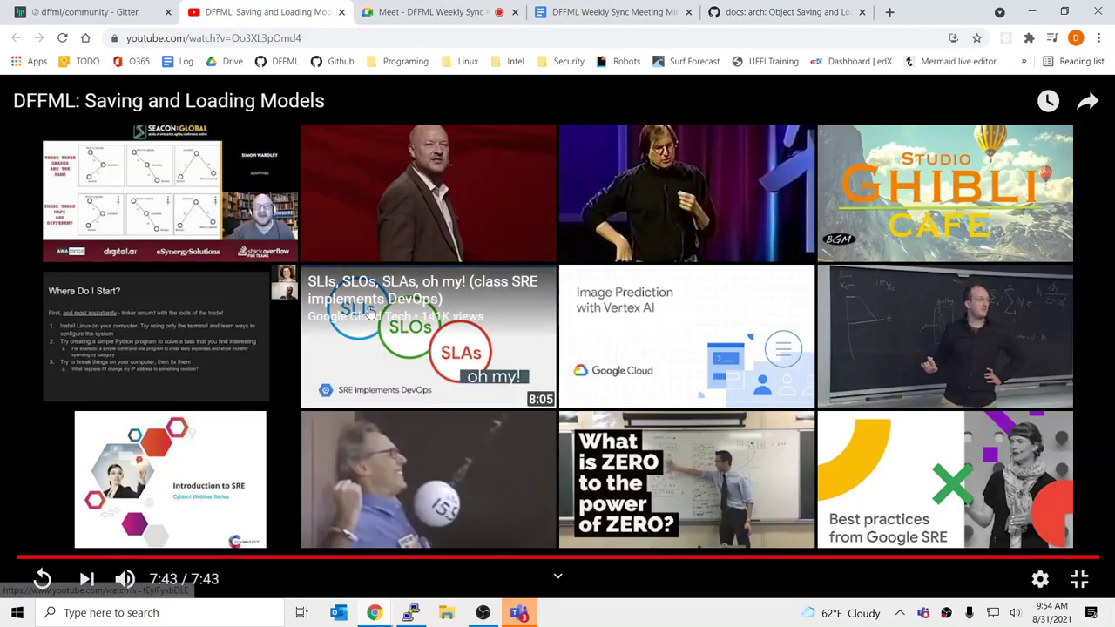
pyautogui.click(922, 558)
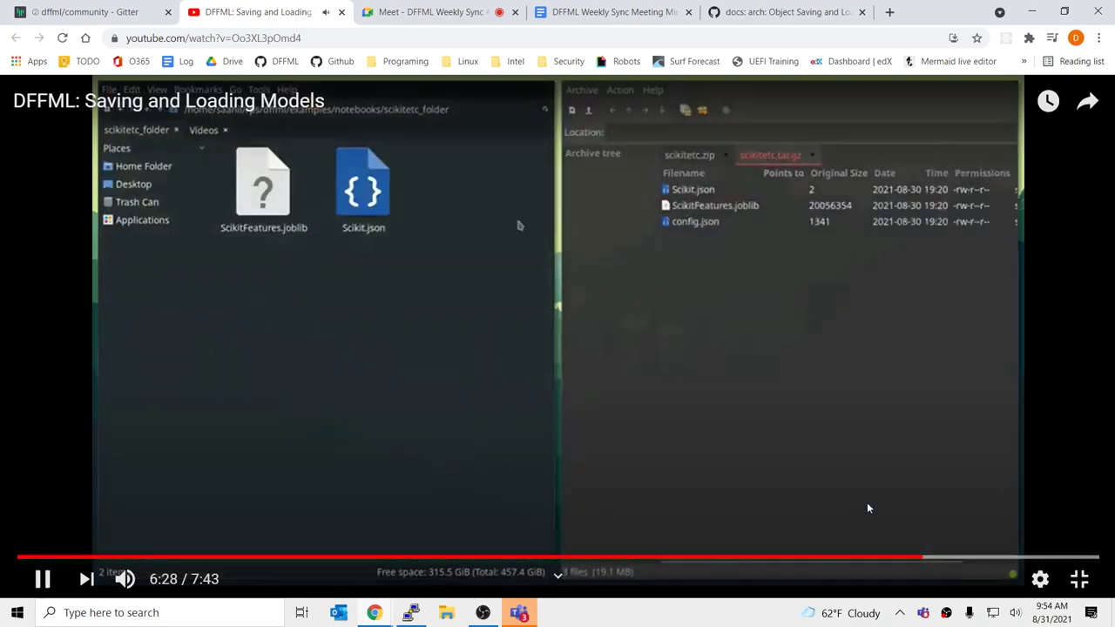
pyautogui.click(868, 508)
pyautogui.click(968, 557)
pyautogui.click(934, 558)
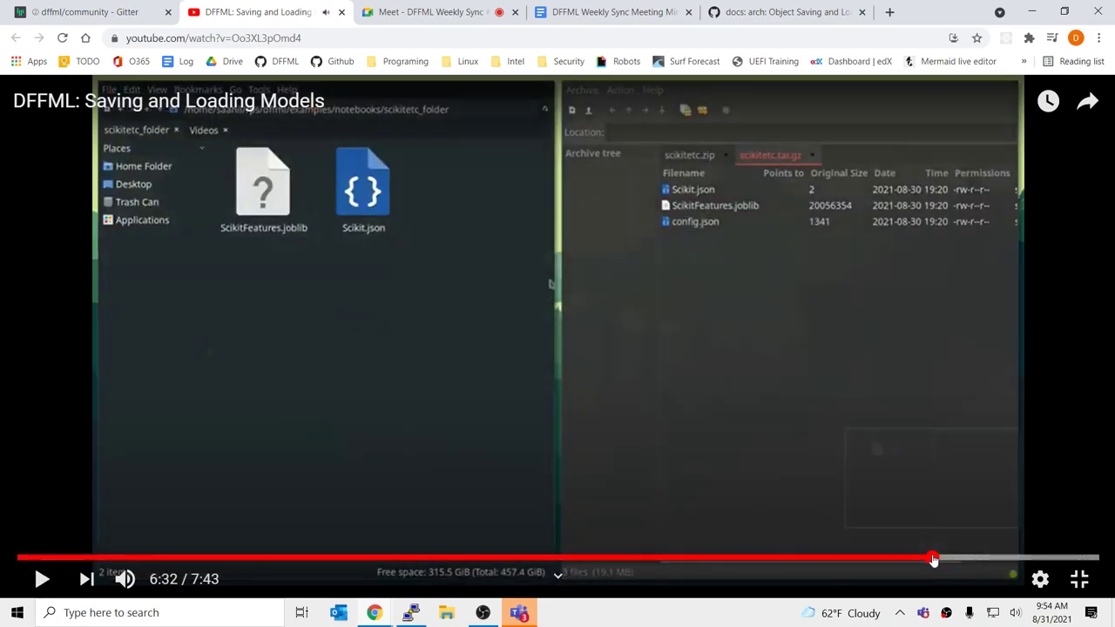
pyautogui.click(995, 558)
pyautogui.click(1023, 558)
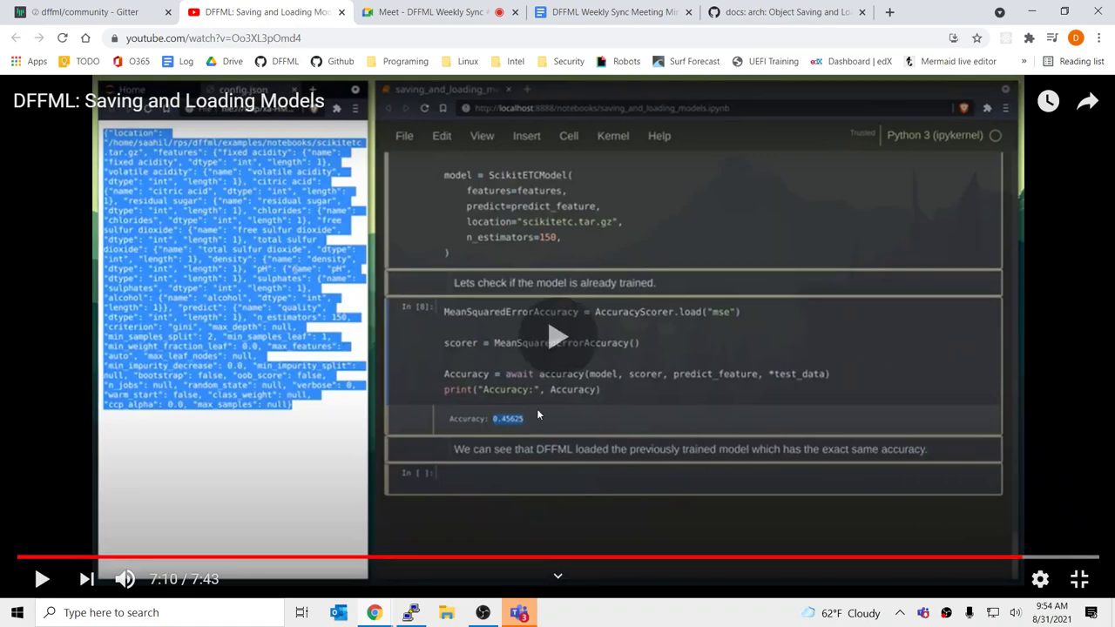
pyautogui.click(721, 451)
pyautogui.click(722, 450)
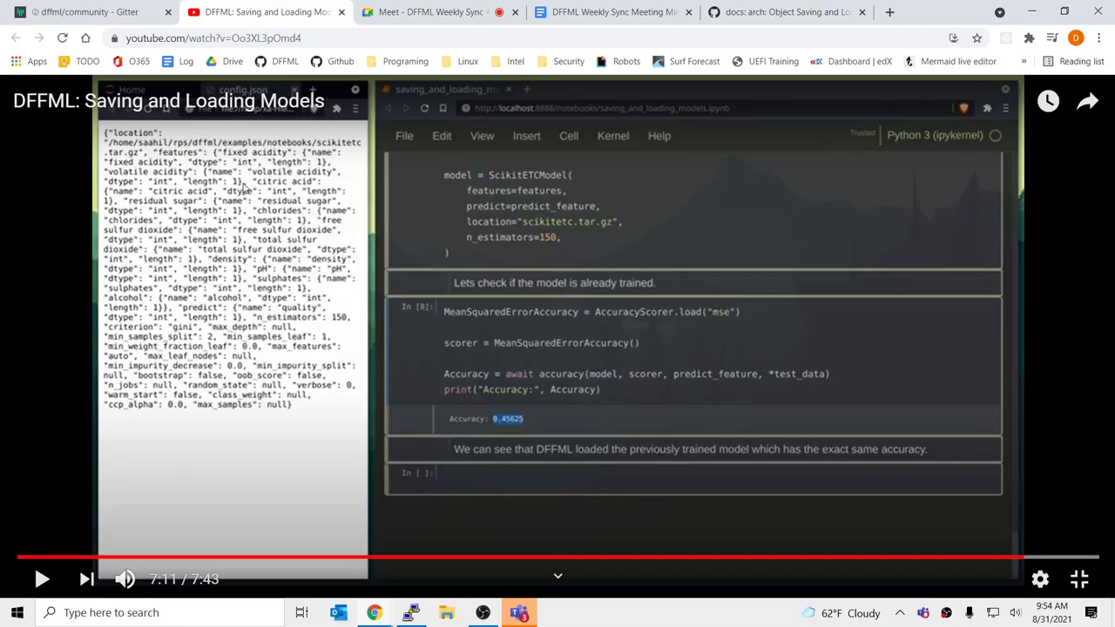
# Step: Return to the meeting minutes and insert "config.json" so the bullet reads "Right now we're only saving config.json to archives"
pyautogui.click(549, 11)
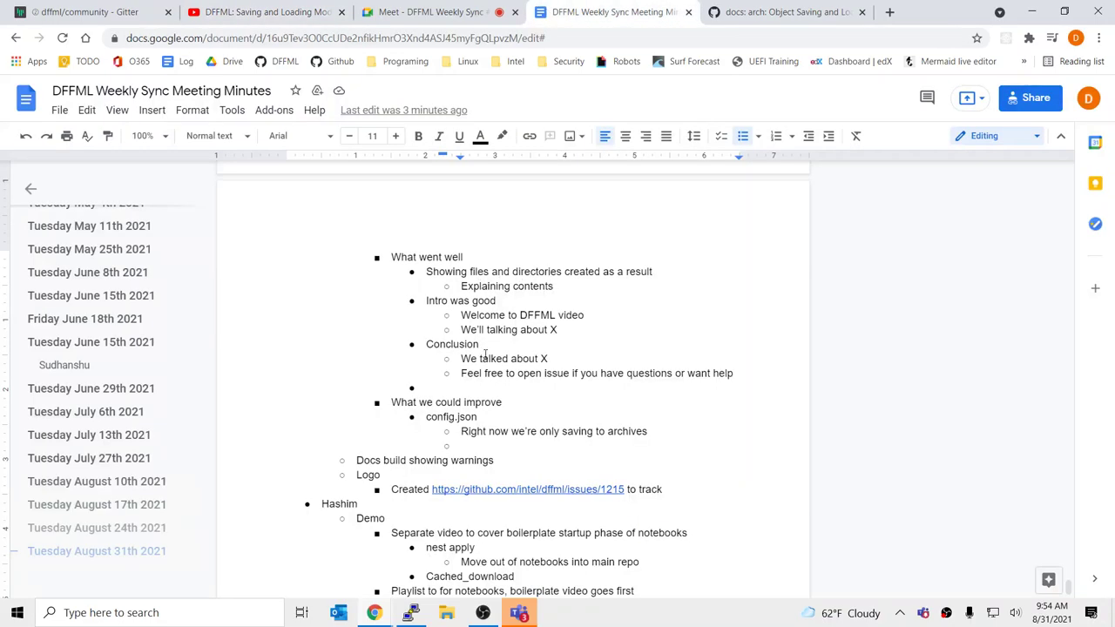
pyautogui.click(521, 404)
pyautogui.click(514, 447)
pyautogui.press('Up')
pyautogui.press('End')
pyautogui.hotkey('ctrl', 'Left')
pyautogui.hotkey('ctrl', 'Left')
pyautogui.write('config.j')
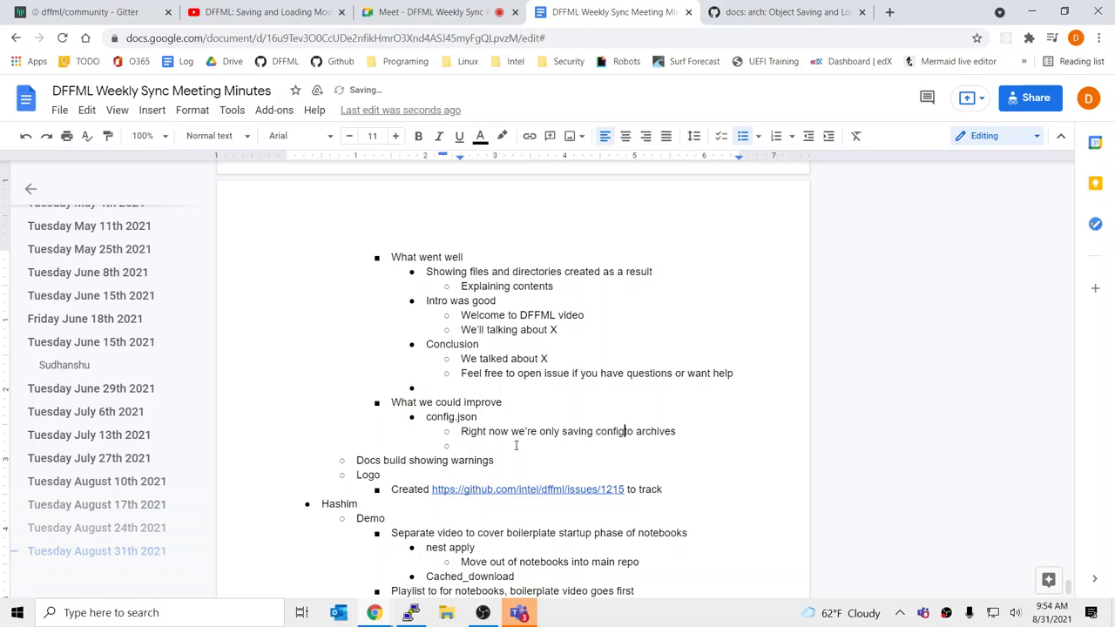
pyautogui.write('son')
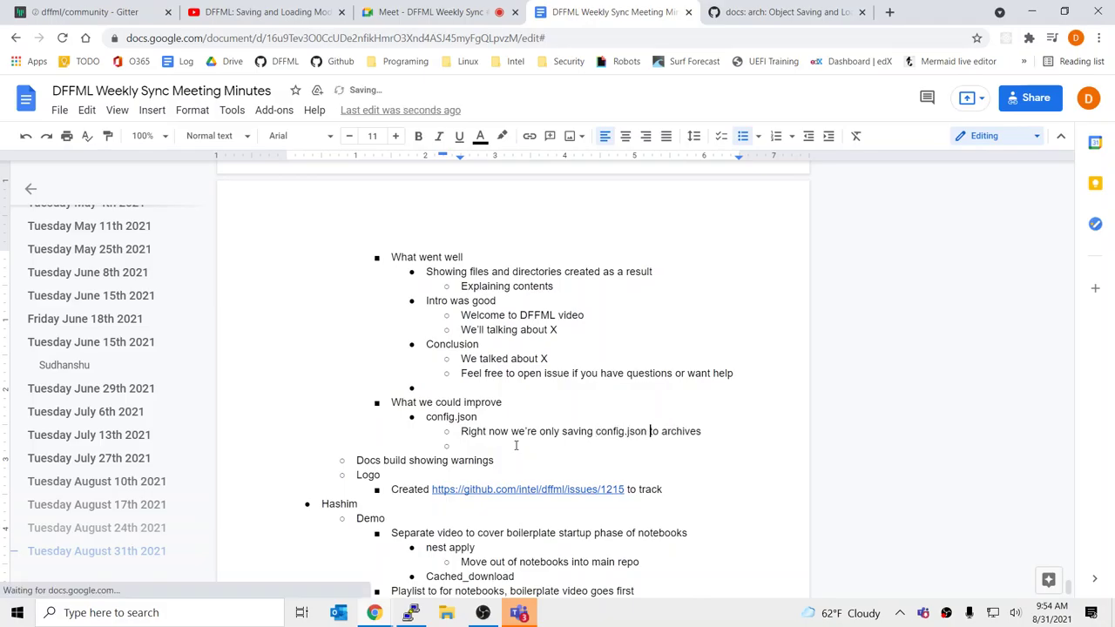
# Step: Add the bullet "Need to look at model saving and loading code to figure out how we could abstract it to generic version"
pyautogui.press('Down')
pyautogui.write('Need to look at ')
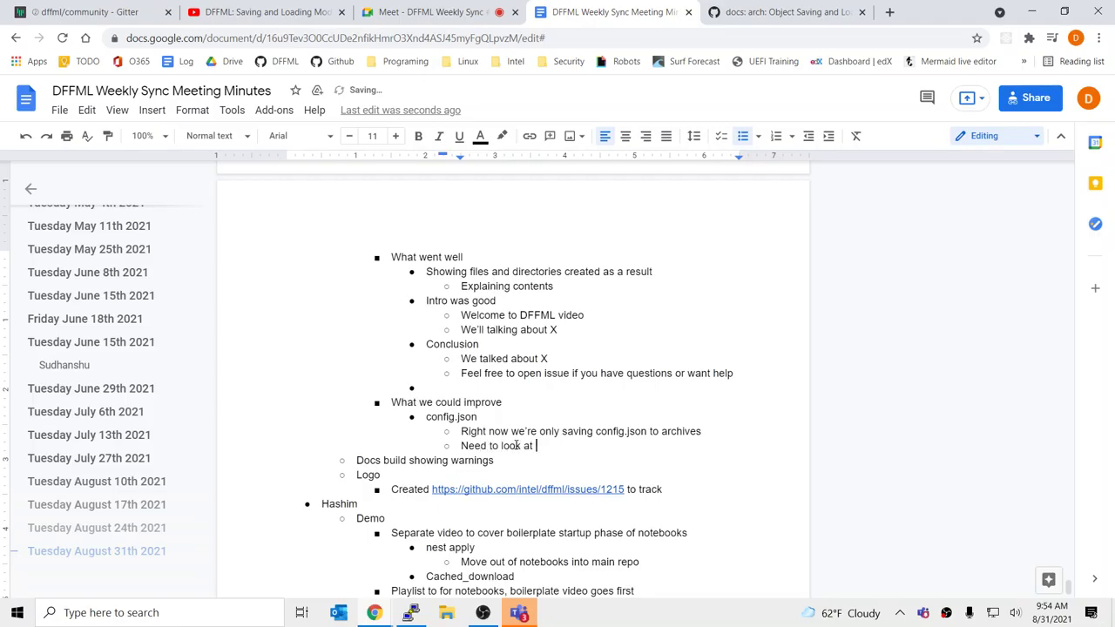
pyautogui.write('model saving an')
pyautogui.write('d loading ')
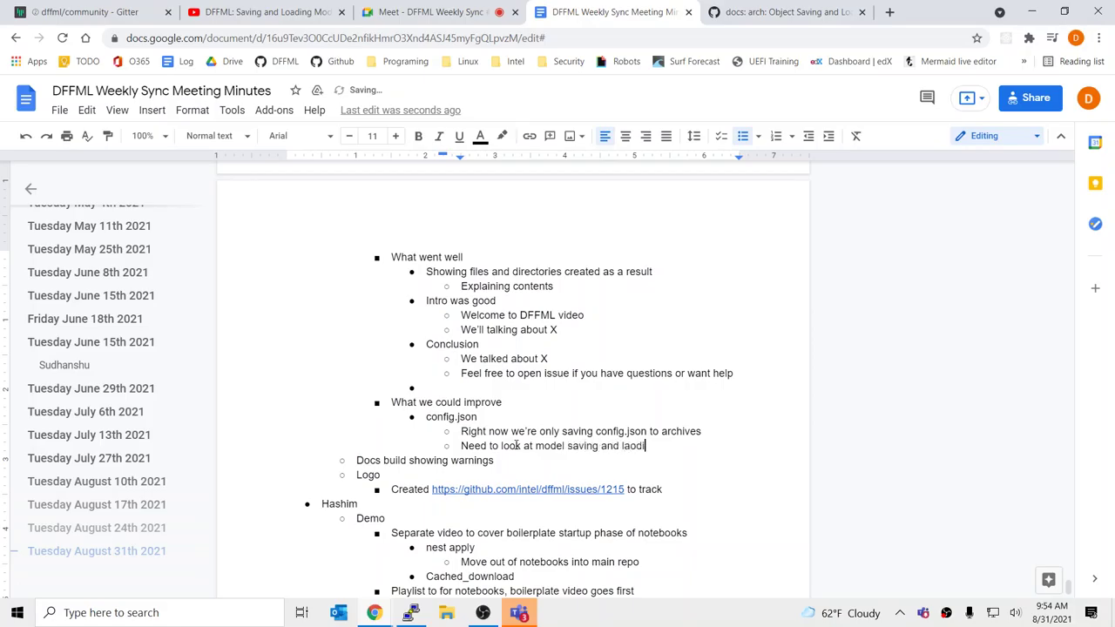
pyautogui.write('code to figure out how we caoul')
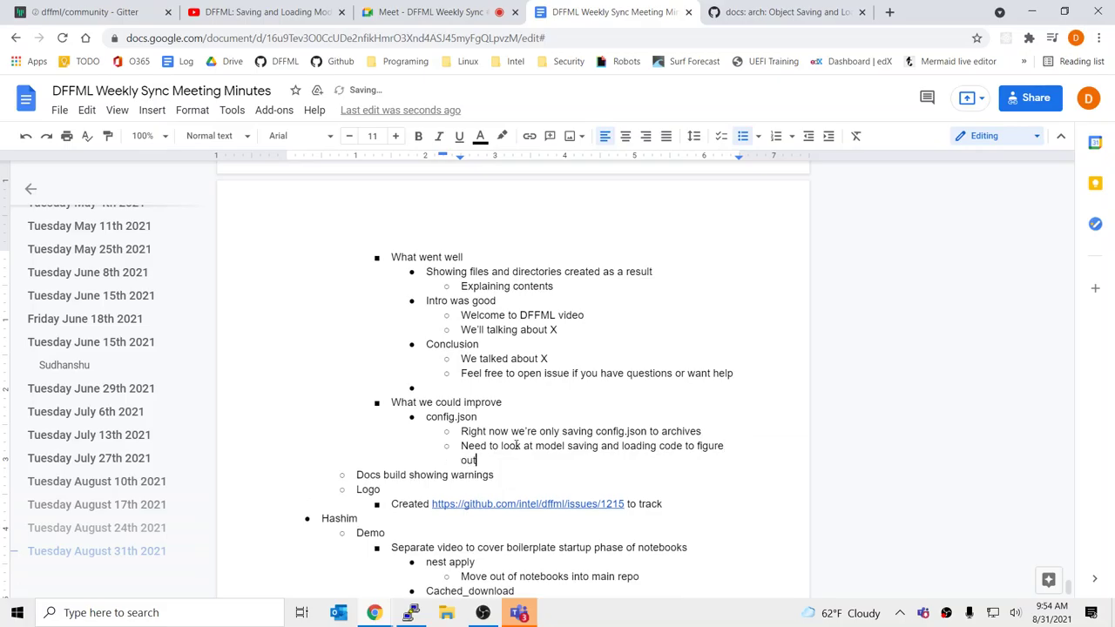
pyautogui.press('BackSpace')
pyautogui.press('BackSpace')
pyautogui.press('BackSpace')
pyautogui.write('uld abstract it to ')
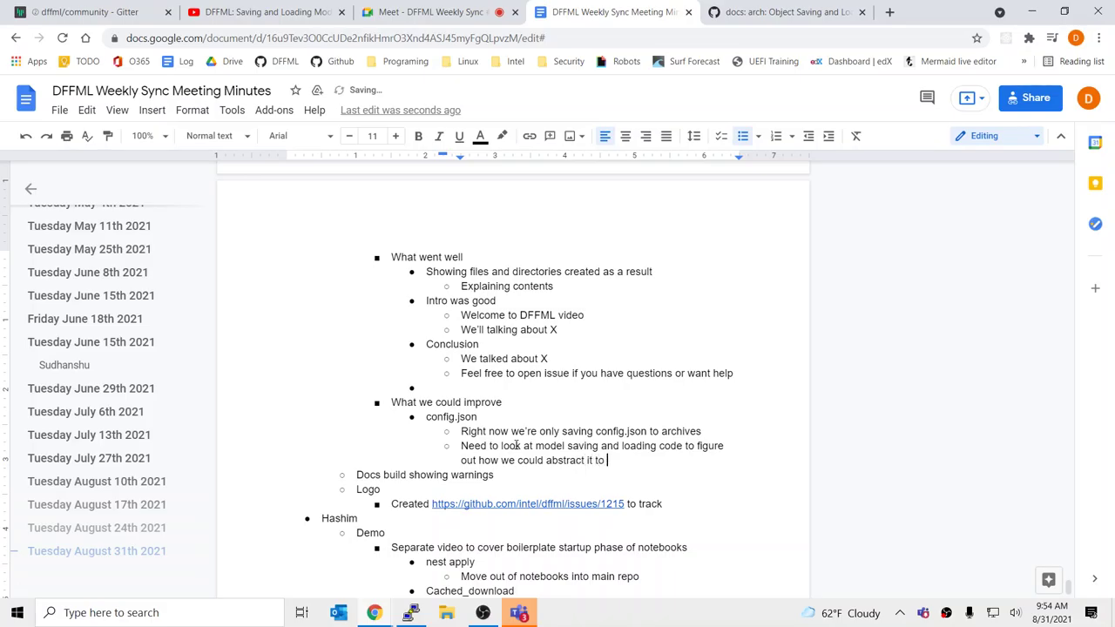
pyautogui.write('generic version')
pyautogui.press('Return')
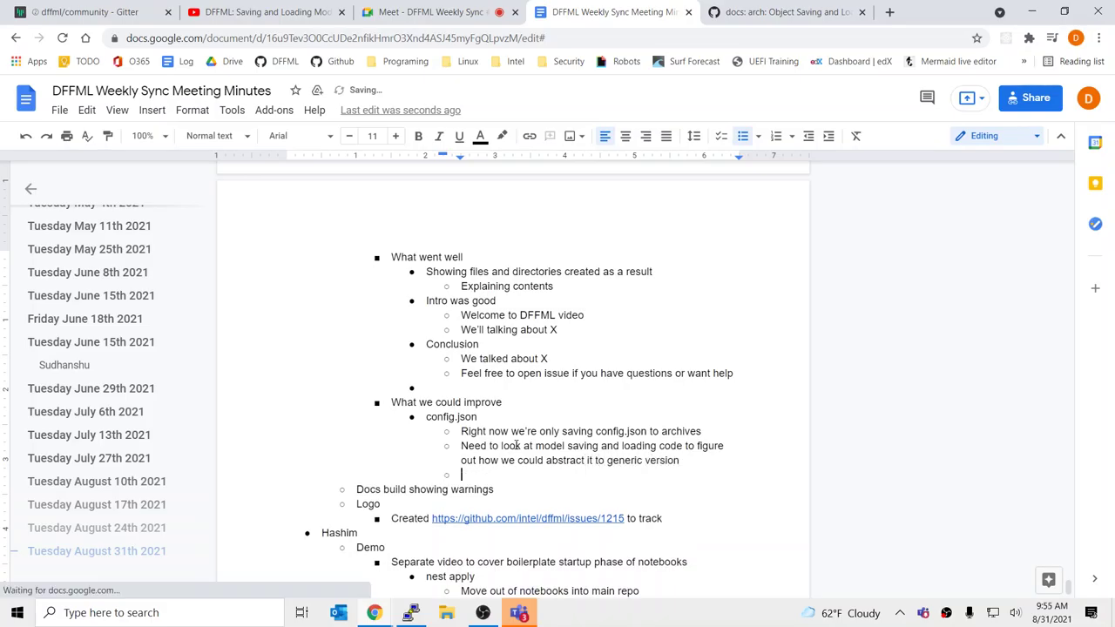
pyautogui.click(819, 14)
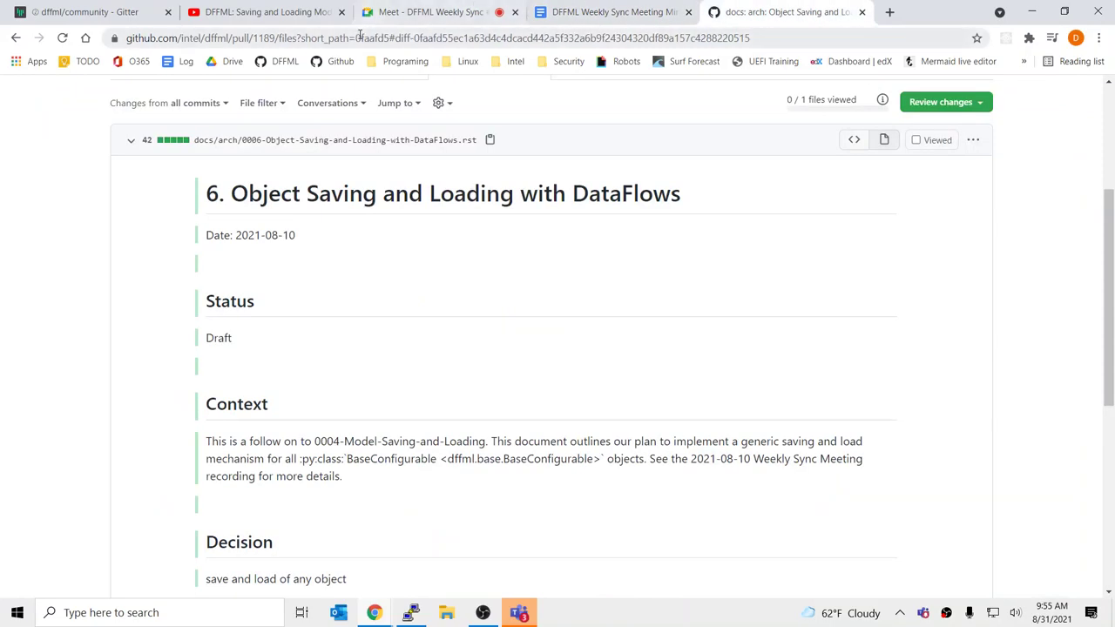
pyautogui.click(359, 38)
pyautogui.scroll(3, 391, 131)
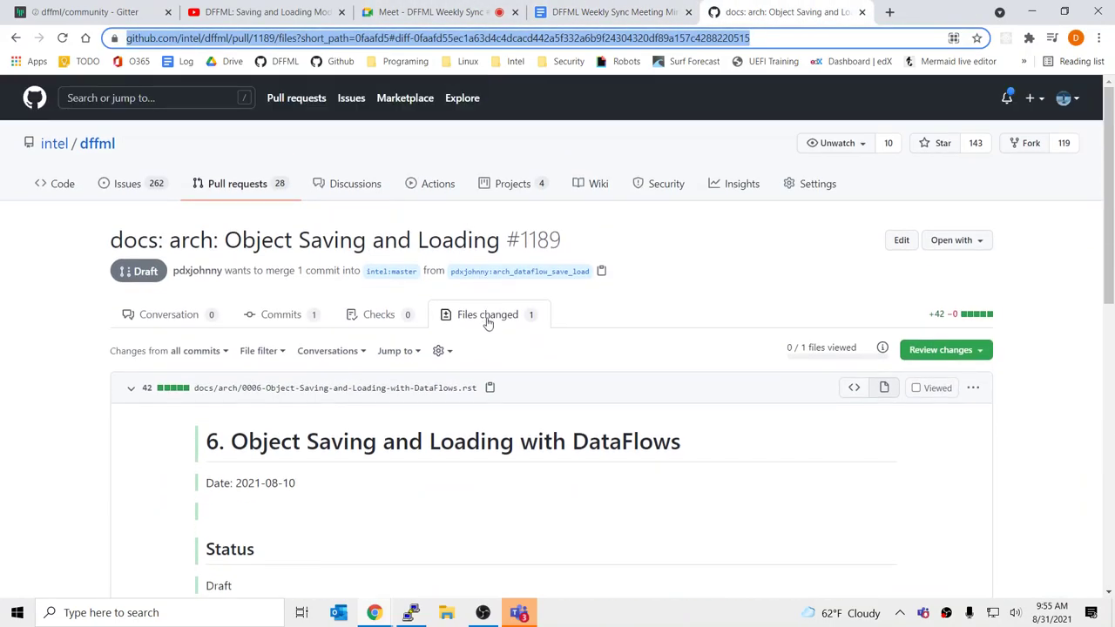
pyautogui.click(645, 11)
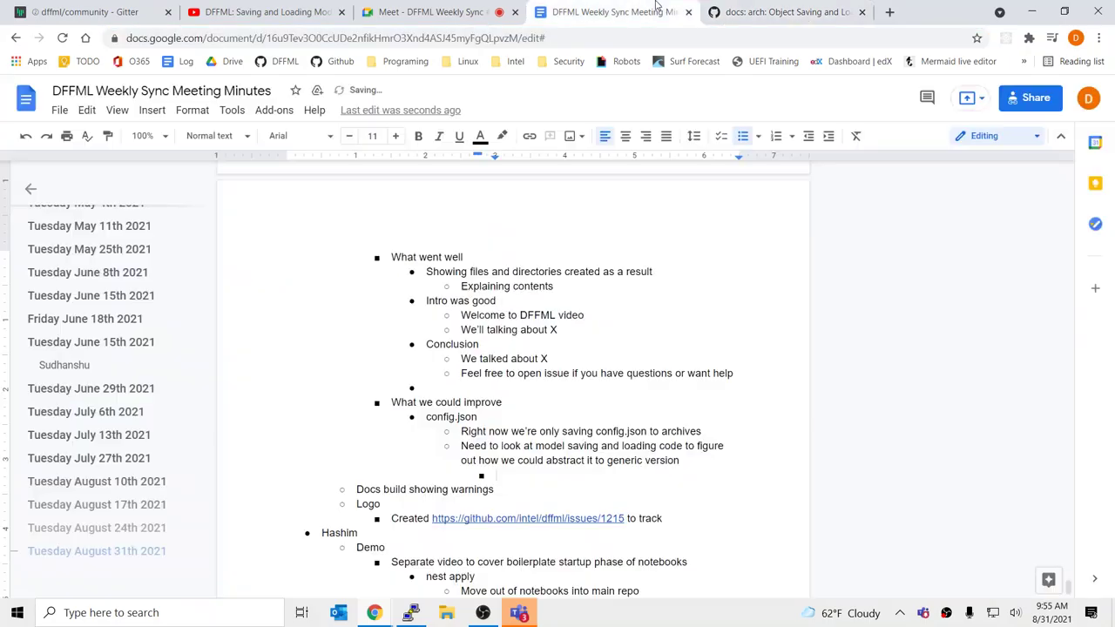
pyautogui.click(615, 473)
pyautogui.write('https://github.com/intel/dffml/pull/1189/files')
pyautogui.press('Return')
pyautogui.hotkey('shift', 'Tab')
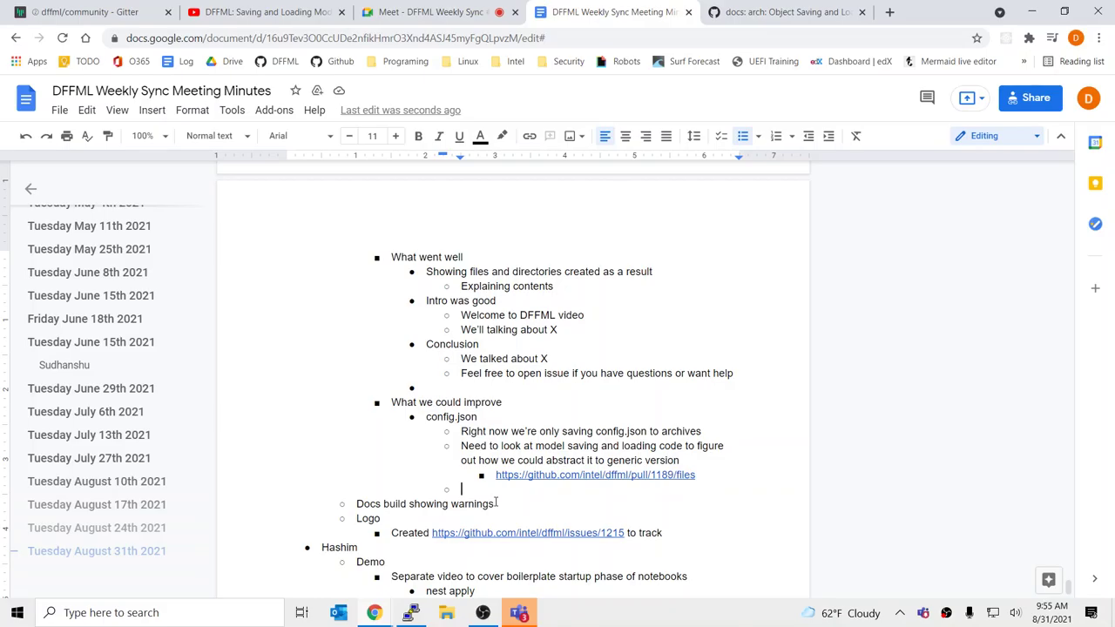
# Step: Add the bullet "We should also save plugin name to config.json" directly below the note about saving to archives
pyautogui.write('We should also save plugin')
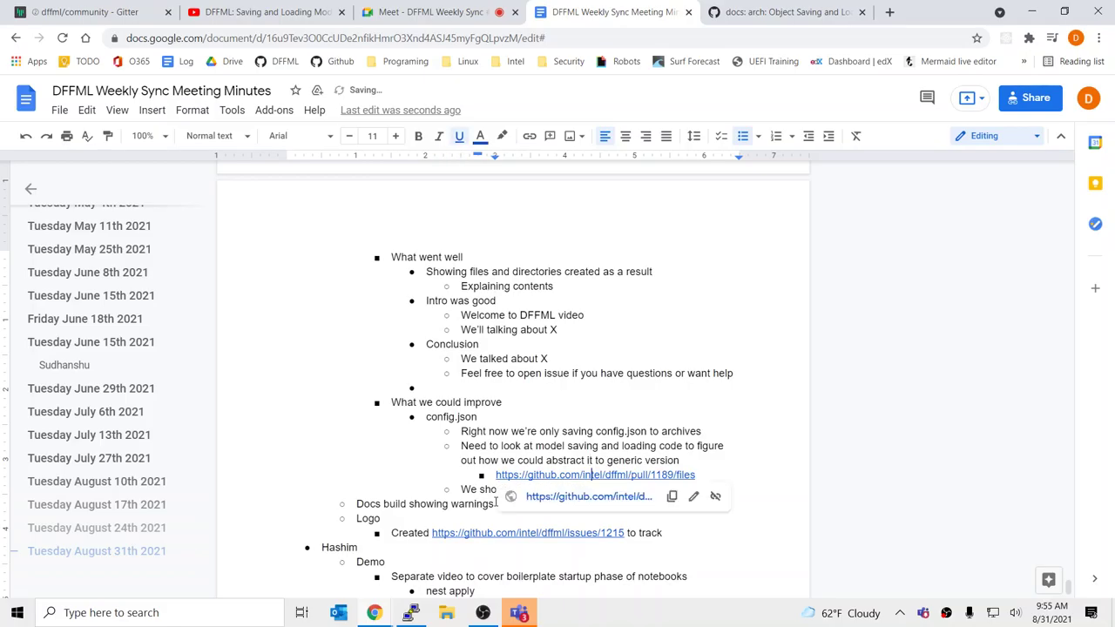
pyautogui.hotkey('shift', 'Up')
pyautogui.hotkey('shift', 'End')
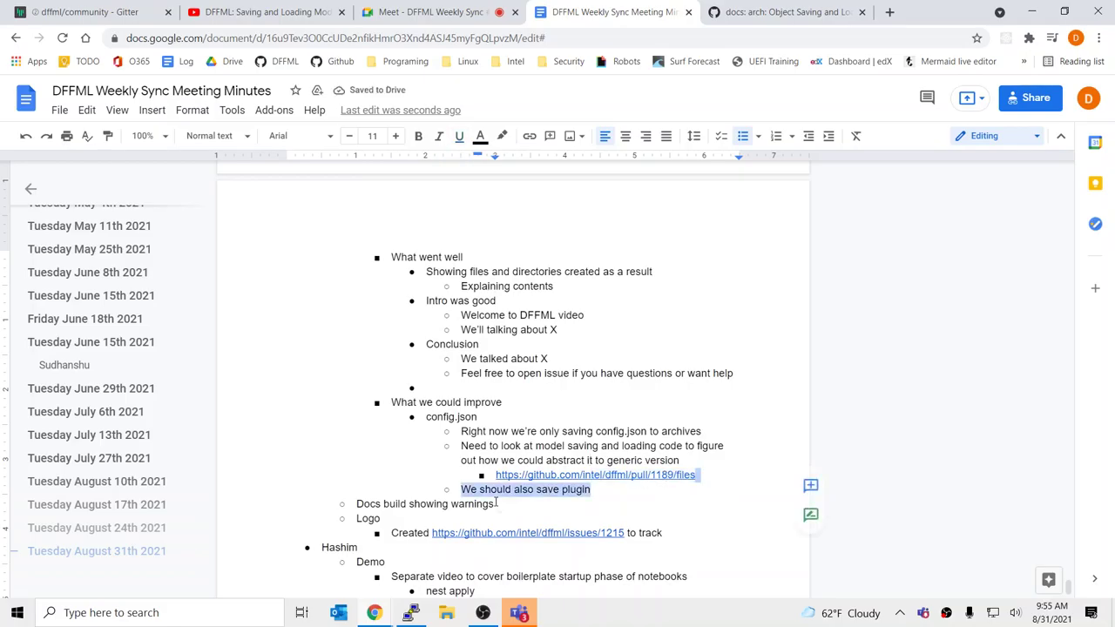
pyautogui.press('BackSpace')
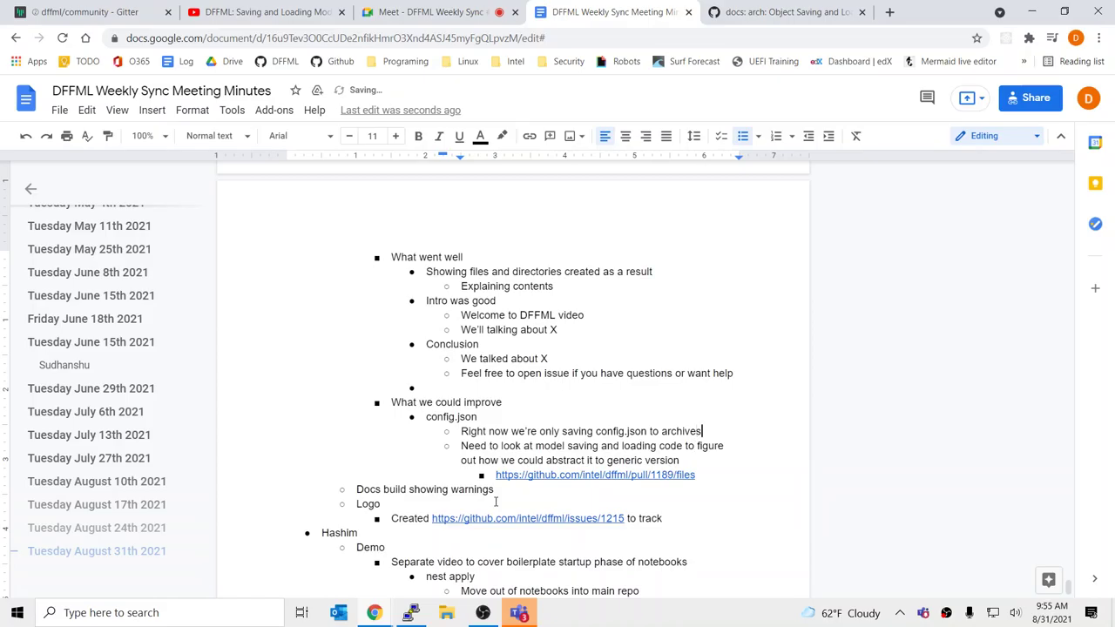
pyautogui.hotkey('ctrl', 'z')
pyautogui.write('name')
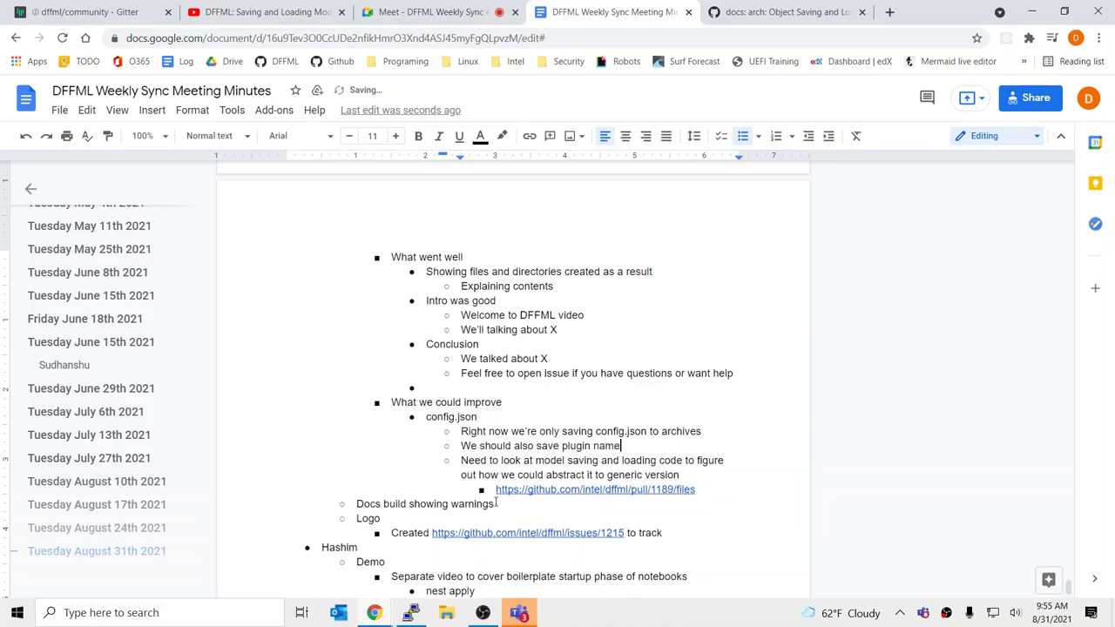
pyautogui.write(' to config.json')
# Step: Add the sub-bullet "plugin: scikitlr" with a lowercase first letter under the plugin name note
pyautogui.press('Return')
pyautogui.press('Tab')
pyautogui.write('plug')
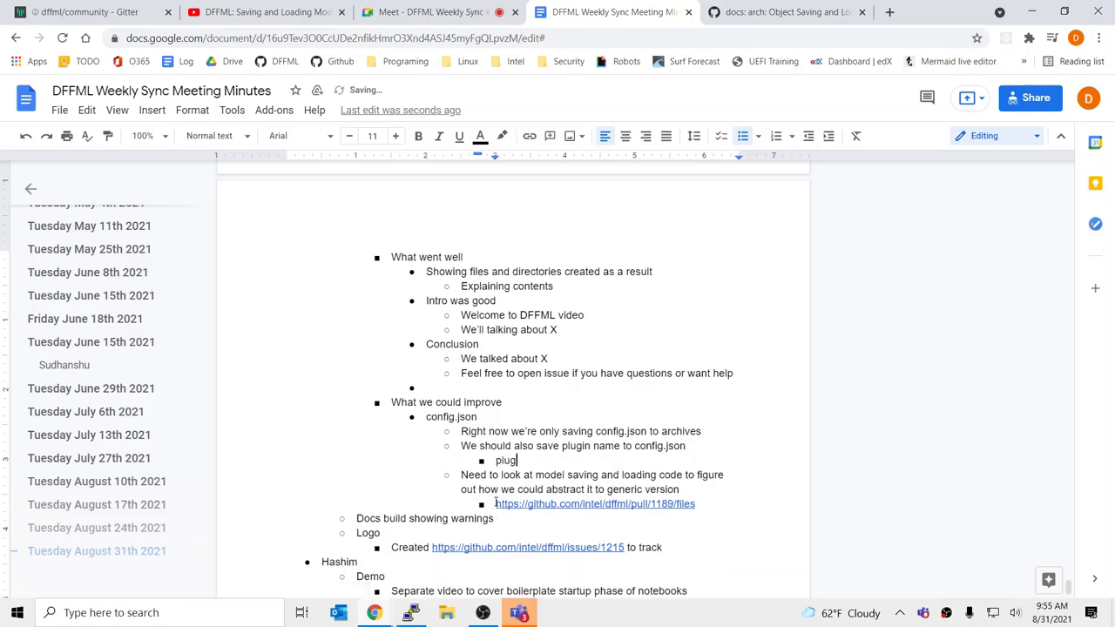
pyautogui.write('in: scikit')
pyautogui.write('le')
pyautogui.press('Left')
pyautogui.press('Home')
pyautogui.press('Delete')
pyautogui.write('p')
pyautogui.press('End')
# Step: Add a "config:" sub-bullet with "location: ..." nested beneath it, both starting with lowercase letters
pyautogui.press('Return')
pyautogui.write('Config:')
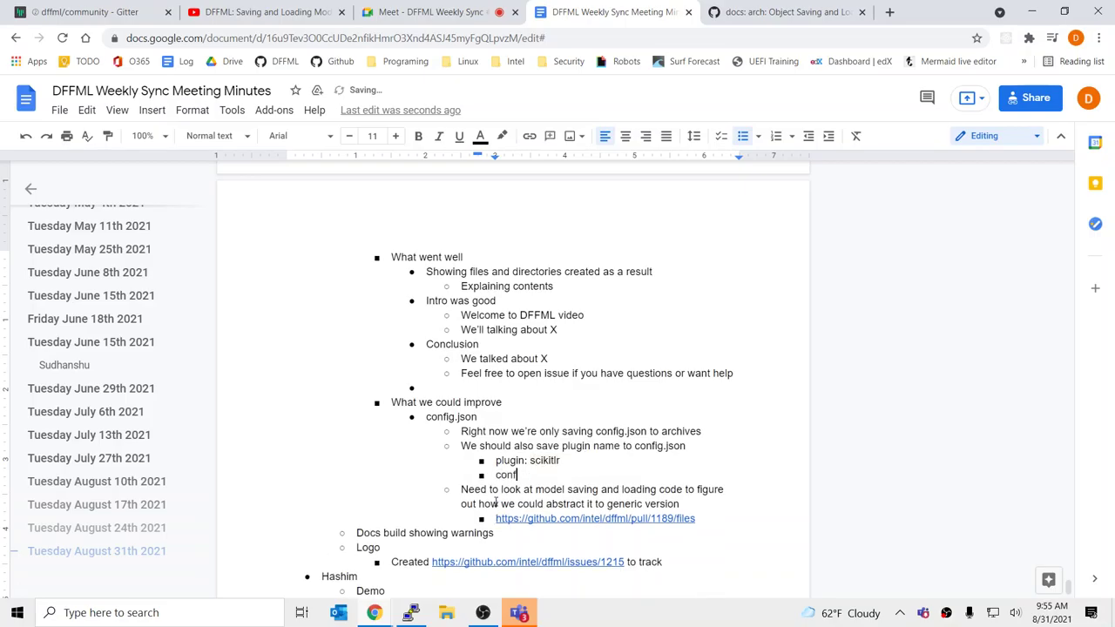
pyautogui.press('Return')
pyautogui.press('Tab')
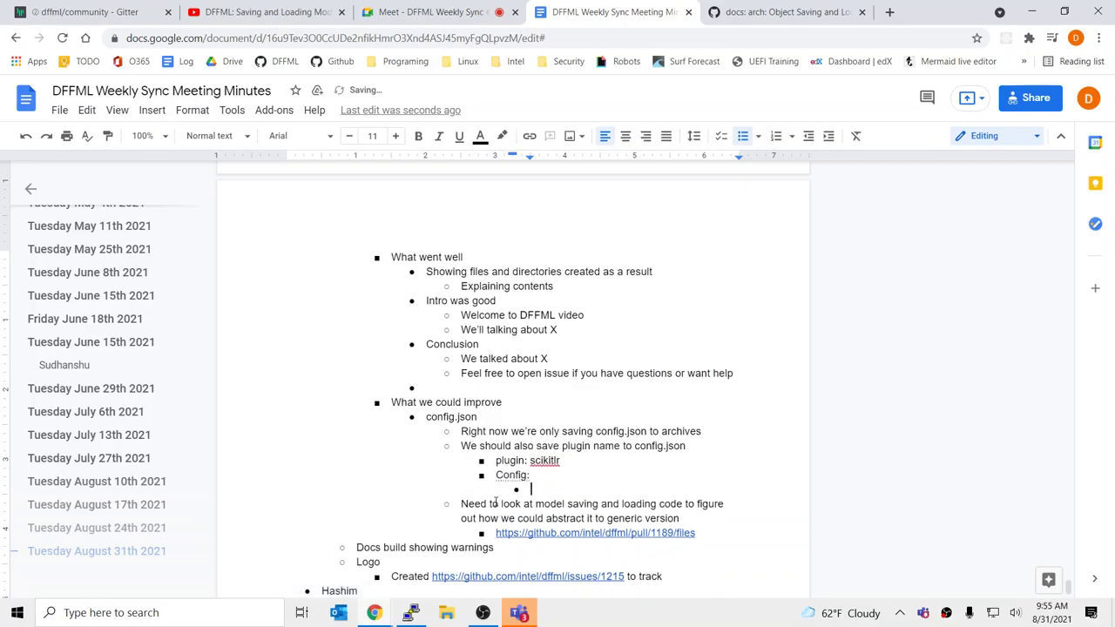
pyautogui.write('Location: ...')
pyautogui.press('Delete')
pyautogui.write('l')
pyautogui.press('Up')
pyautogui.press('Home')
pyautogui.press('Delete')
pyautogui.write('c')
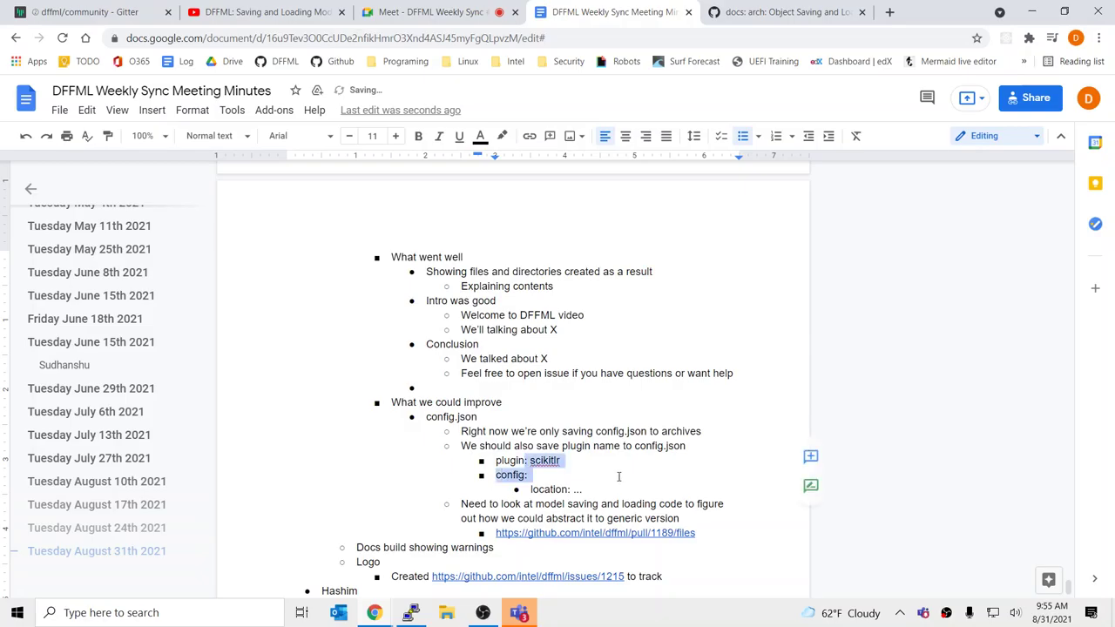
# Step: Review the example plugin, config and location entries under the plugin name note by highlighting each of them
pyautogui.moveTo(582, 490); pyautogui.dragTo(496, 465)
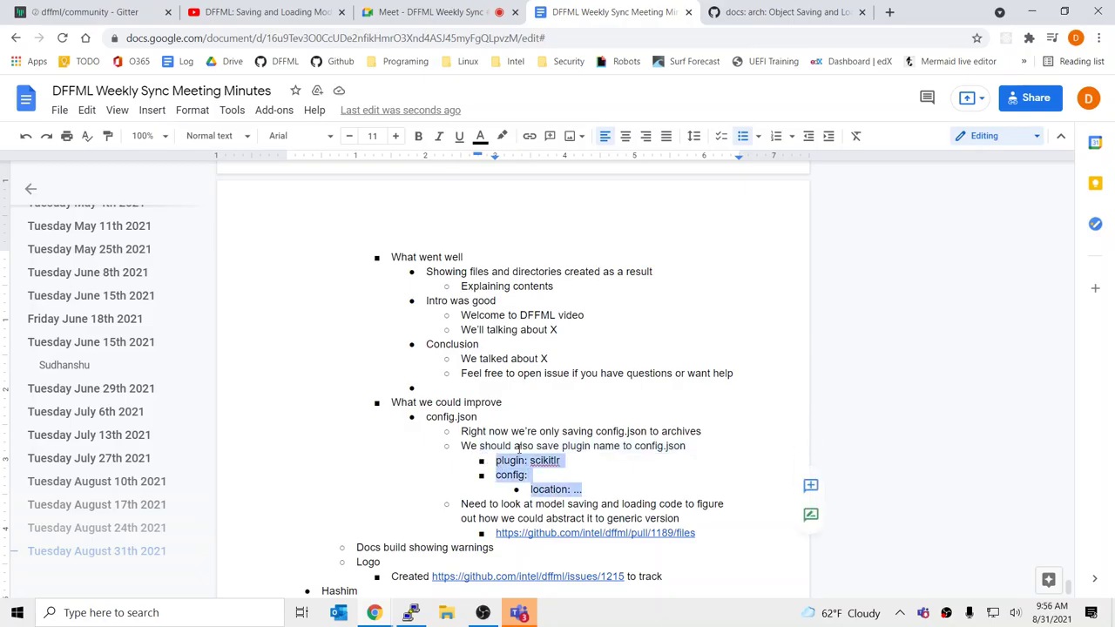
pyautogui.click(509, 473)
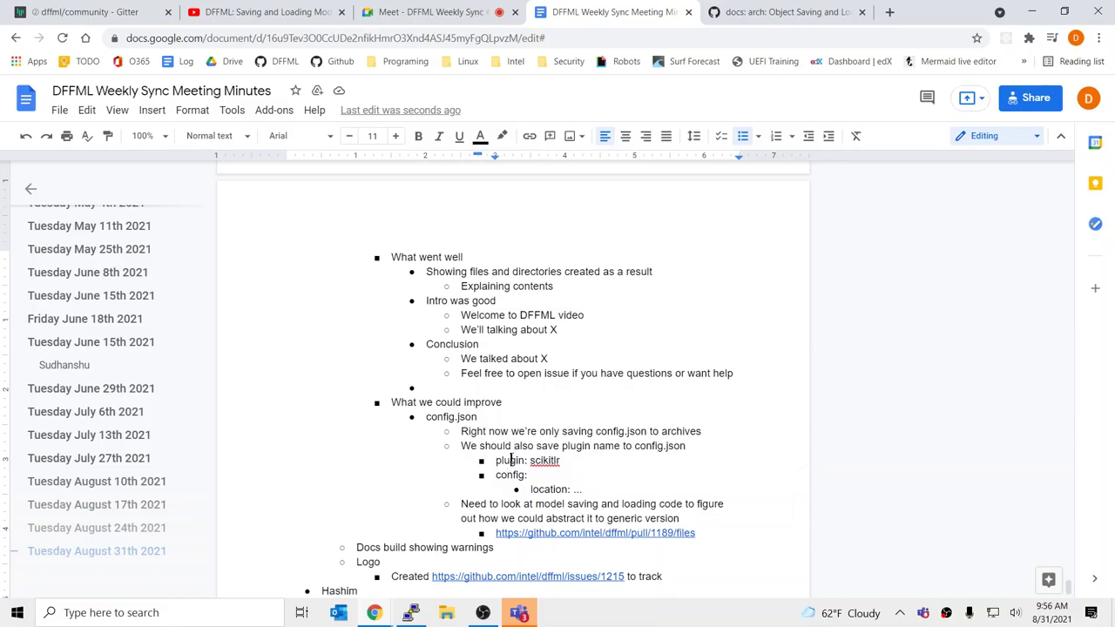
pyautogui.doubleClick(512, 460)
pyautogui.click(511, 459)
pyautogui.moveTo(521, 461); pyautogui.dragTo(525, 462)
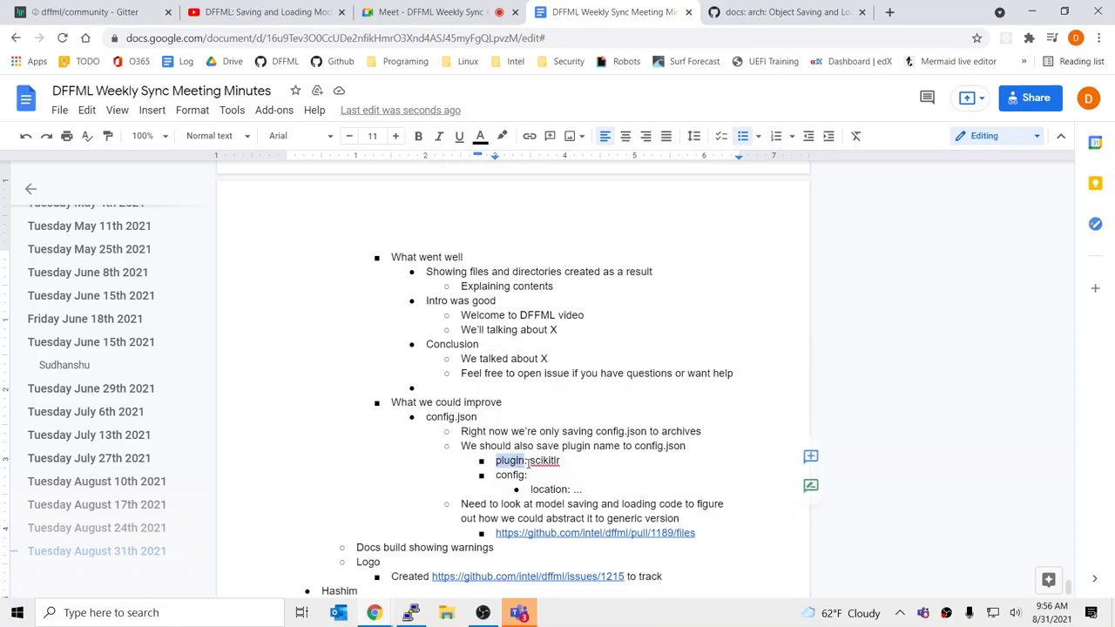
pyautogui.click(560, 461)
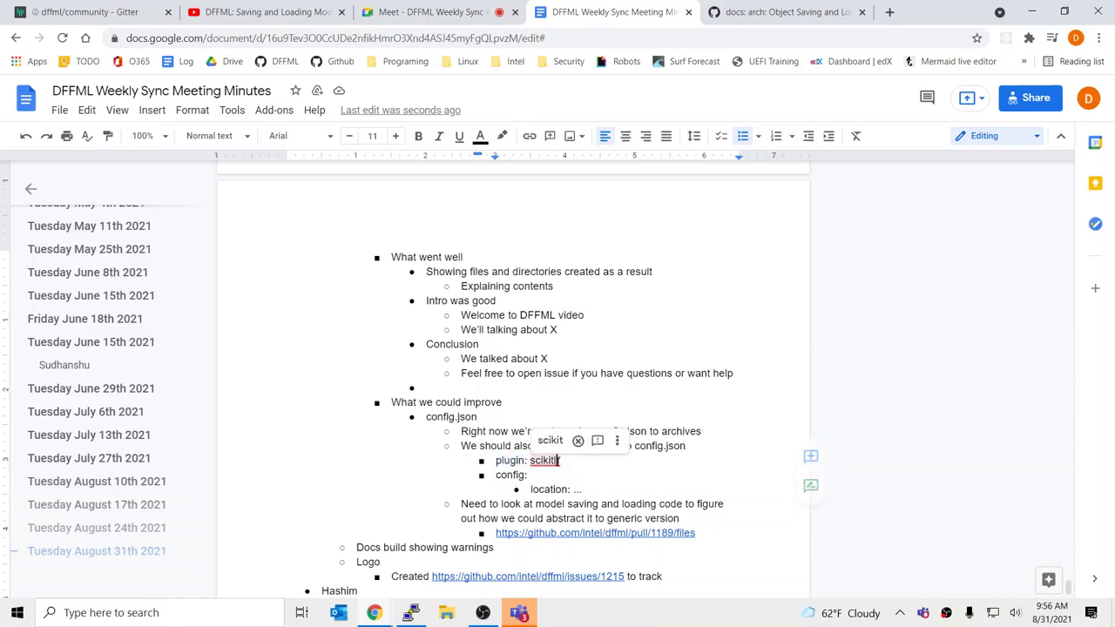
pyautogui.doubleClick(510, 475)
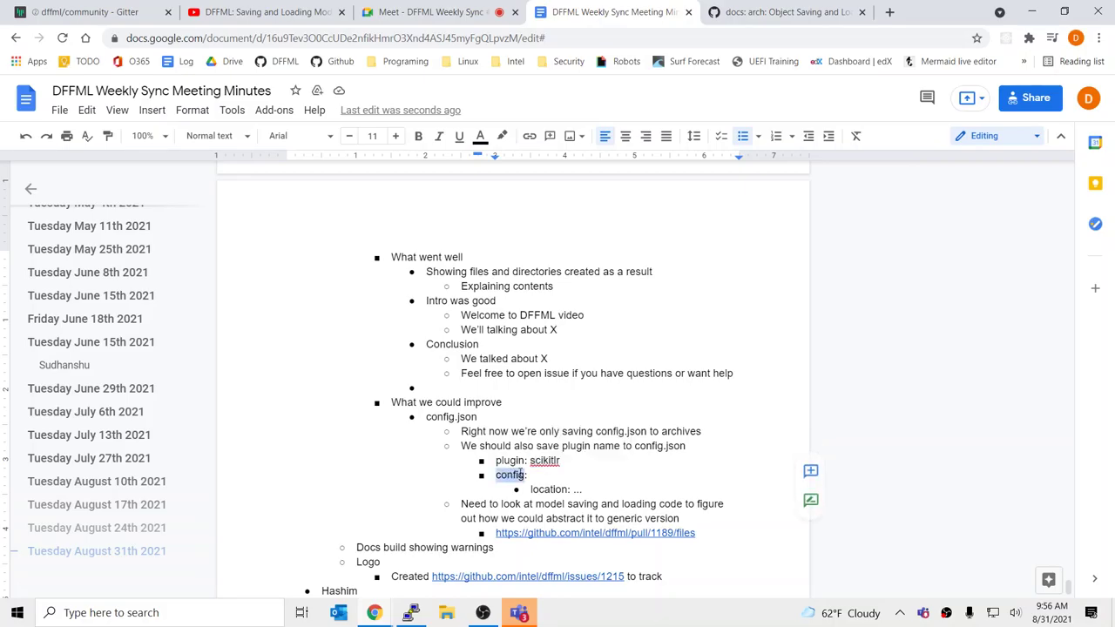
pyautogui.click(562, 488)
pyautogui.doubleClick(508, 461)
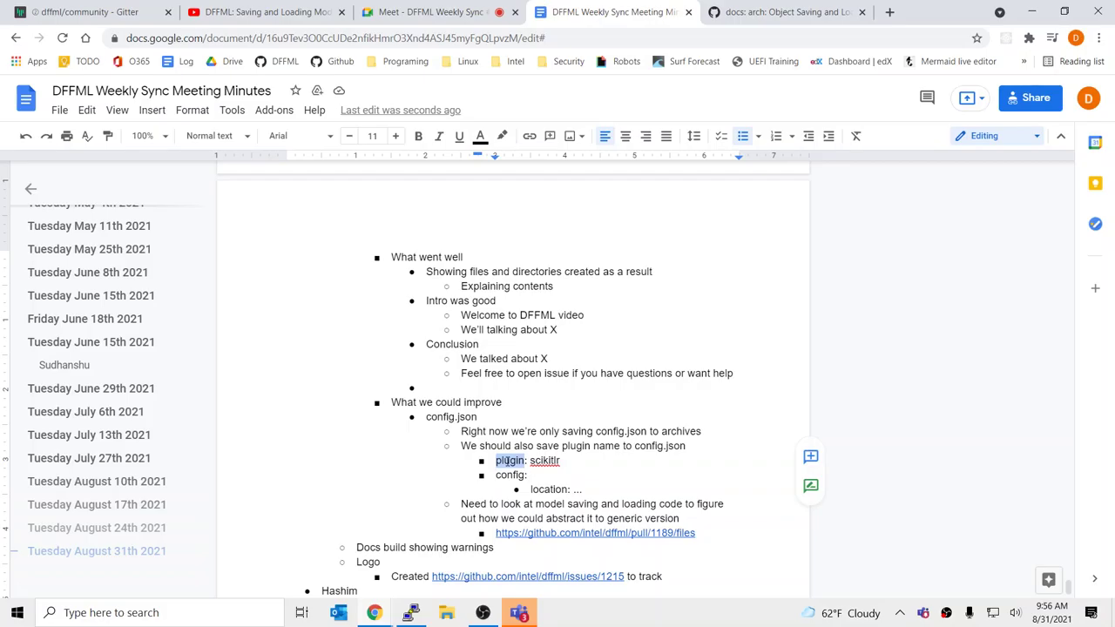
# Step: Add the sub-bullet "We'll provide these functions with the plugin type" above the pull request link
pyautogui.click(685, 520)
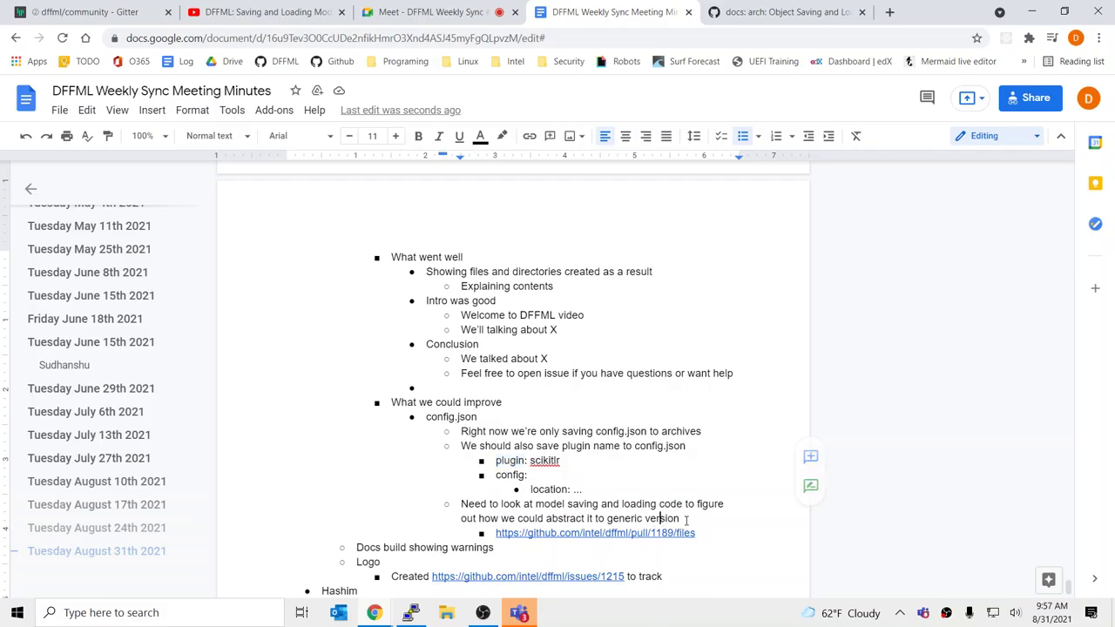
pyautogui.press('Return')
pyautogui.press('Tab')
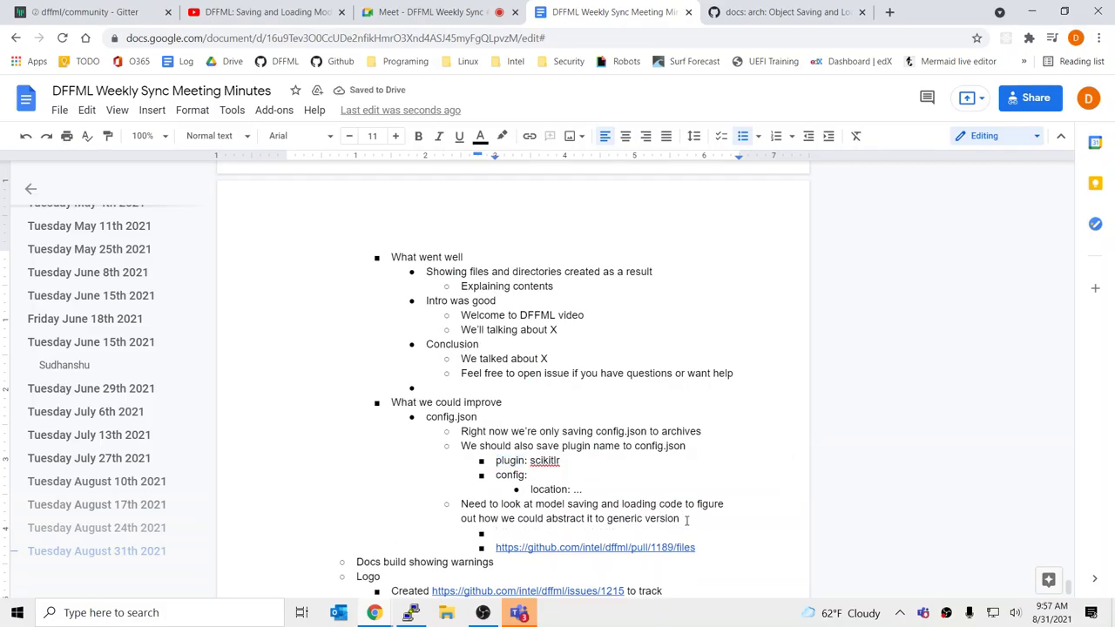
pyautogui.write("We'll pr")
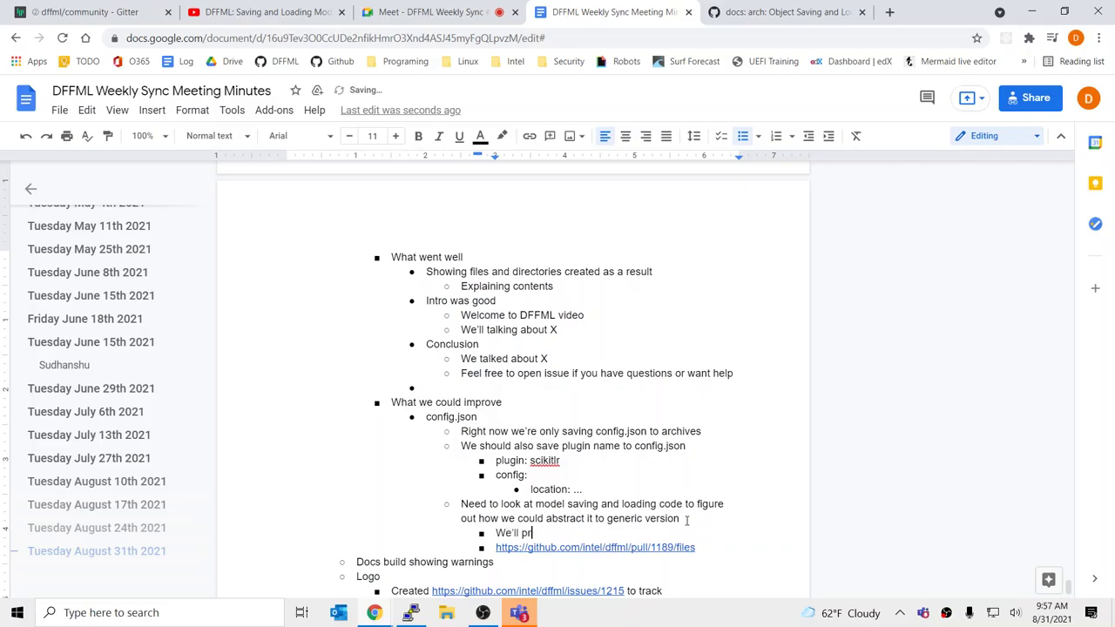
pyautogui.write('oivde these functions ')
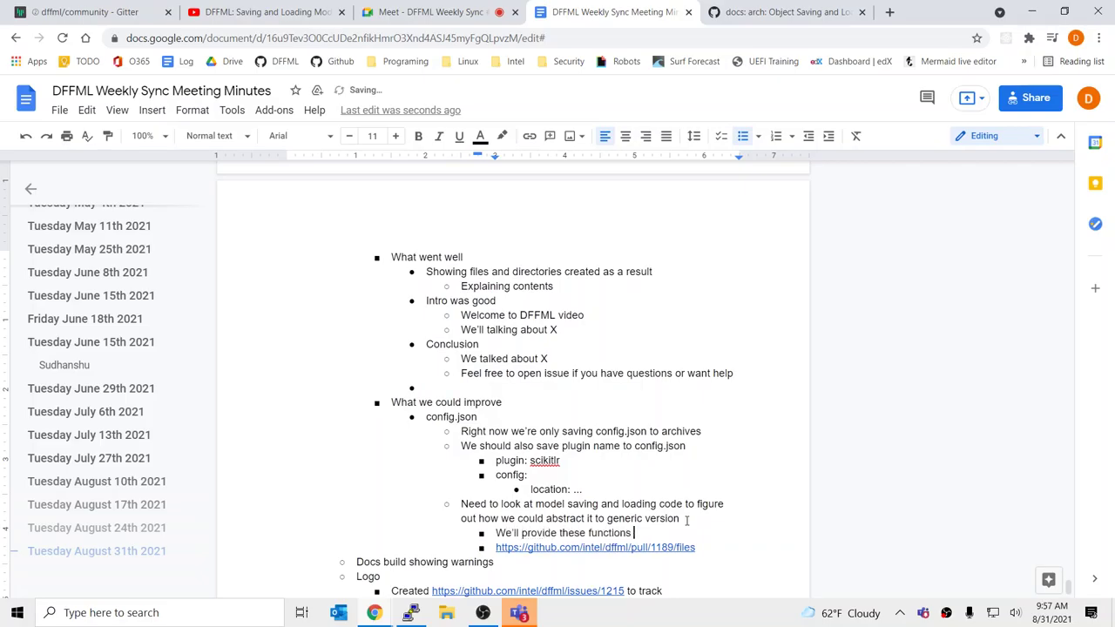
pyautogui.write('with the plugin')
pyautogui.press('BackSpace')
pyautogui.press('BackSpace')
pyautogui.press('BackSpace')
pyautogui.press('BackSpace')
pyautogui.write('ugin type,')
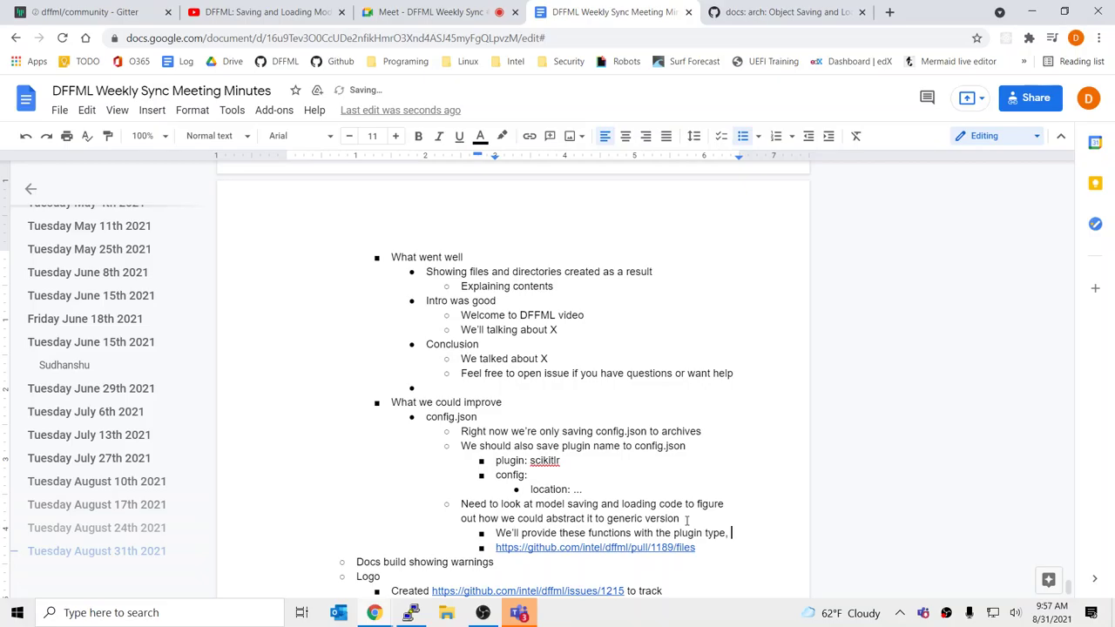
# Step: Extend the plugin type sub-bullet with "(aka Model, BaseSource, etc.)" instead of the trailing comma
pyautogui.press('BackSpace')
pyautogui.press('BackSpace')
pyautogui.write('(aka ')
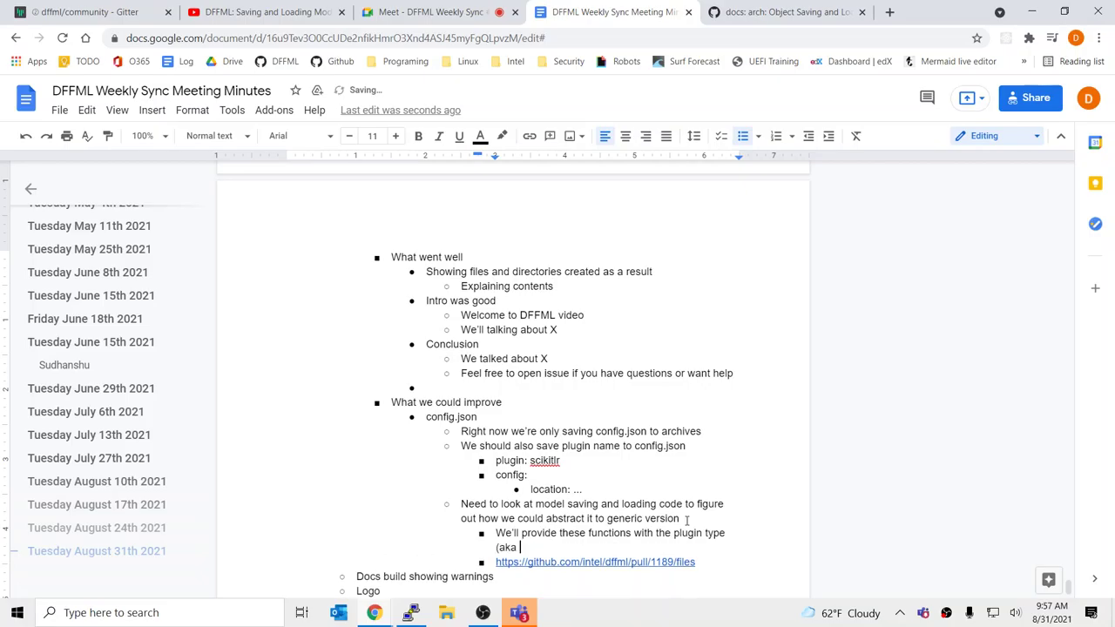
pyautogui.write('Model, BaseSource, tec.)')
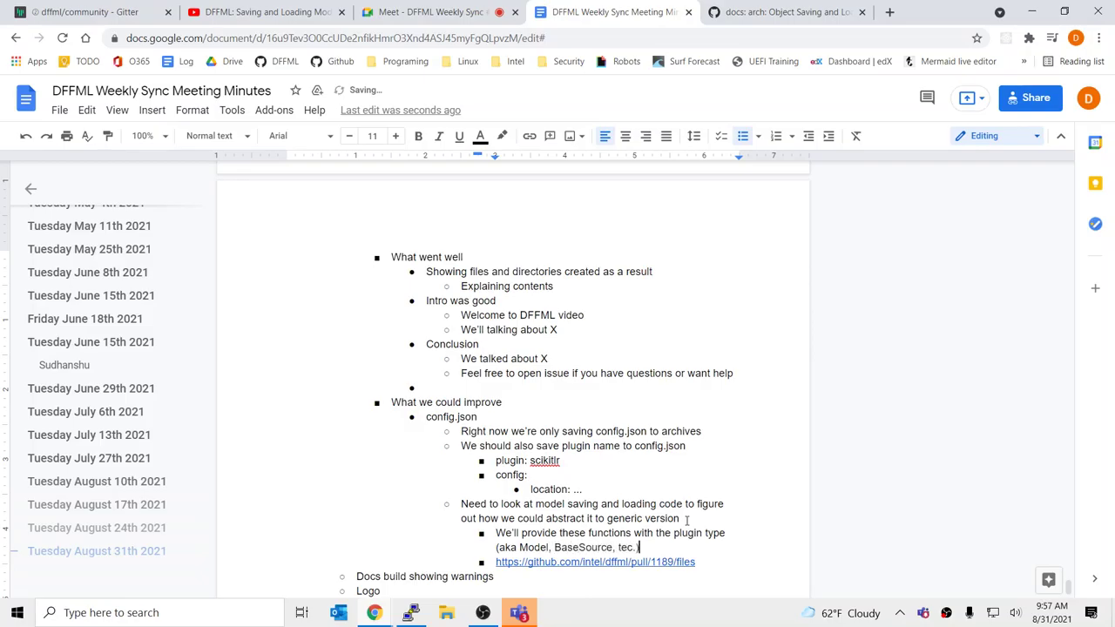
pyautogui.press('BackSpace')
pyautogui.press('BackSpace')
pyautogui.press('BackSpace')
pyautogui.press('BackSpace')
pyautogui.press('BackSpace')
pyautogui.write('etc.)')
# Step: Add the nested bullet "Concerns about YAML.load() CVE" under the plugin type note
pyautogui.press('Return')
pyautogui.press('Tab')
pyautogui.write('Concerns about YAML')
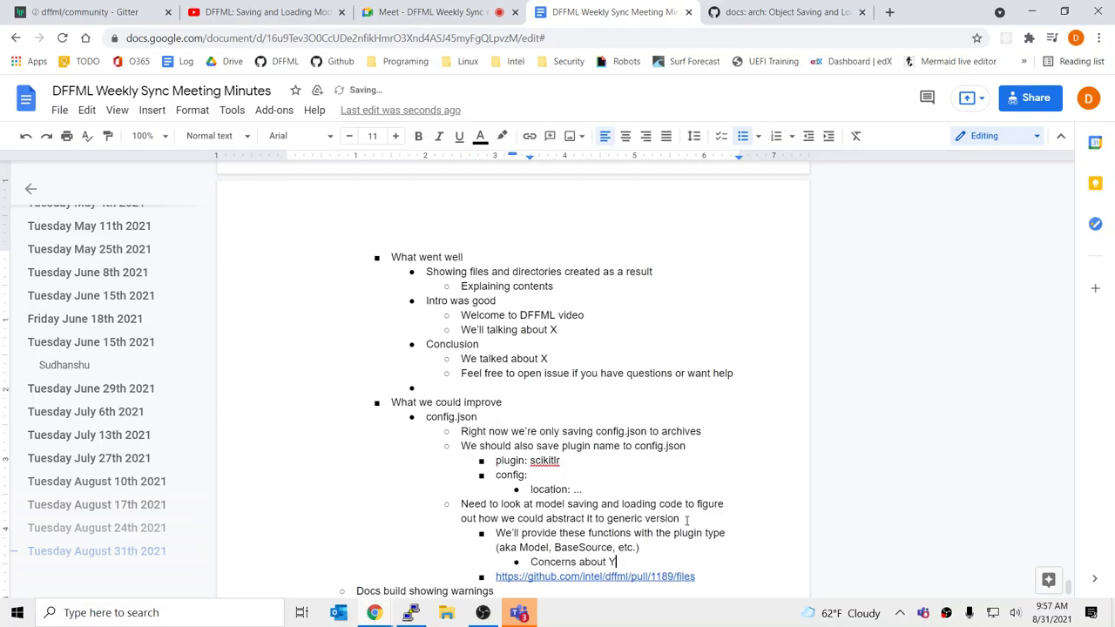
pyautogui.press('BackSpace')
pyautogui.write('.load() CVE')
# Step: Change "YAML" to lowercase "yaml" in the load() CVE concern bullet
pyautogui.hotkey('ctrl', 'Left')
pyautogui.hotkey('ctrl', 'Left')
pyautogui.hotkey('ctrl', 'Left')
pyautogui.hotkey('ctrl', 'shift', 'Left')
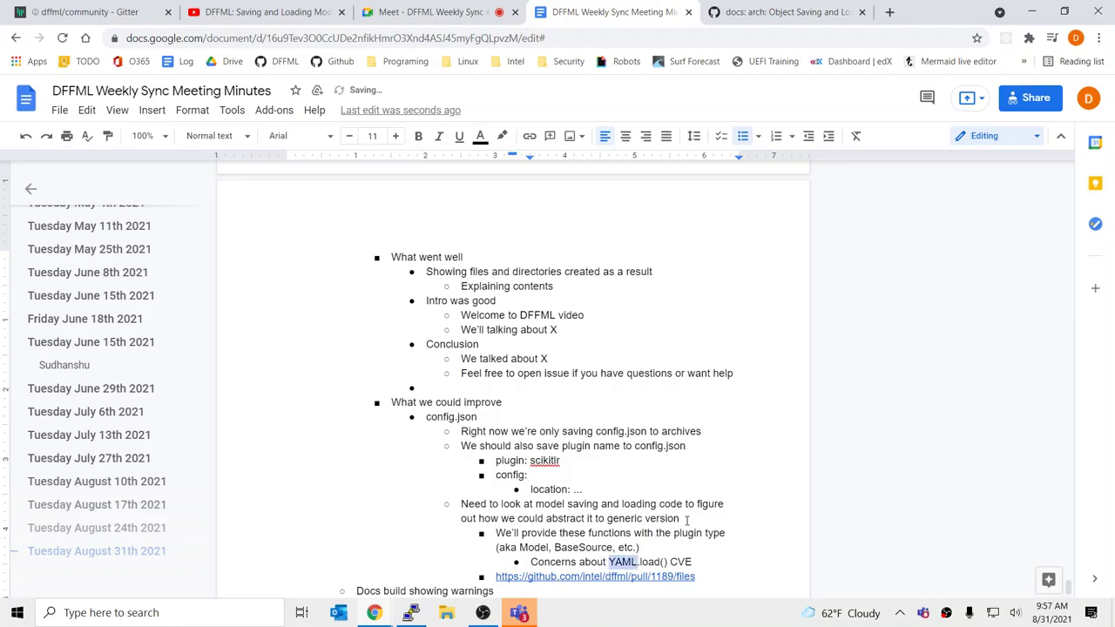
pyautogui.write('yaml')
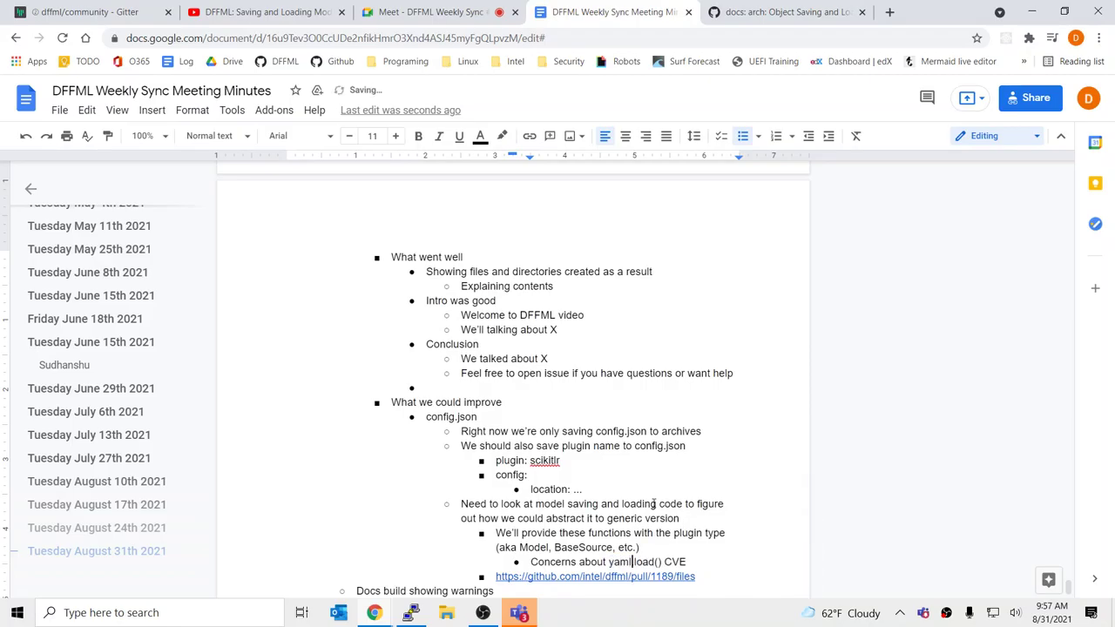
# Step: Delete the empty bullet between the Conclusion notes and "What we could improve"
pyautogui.click(547, 475)
pyautogui.scroll(-4, 547, 476)
pyautogui.scroll(3, 691, 349)
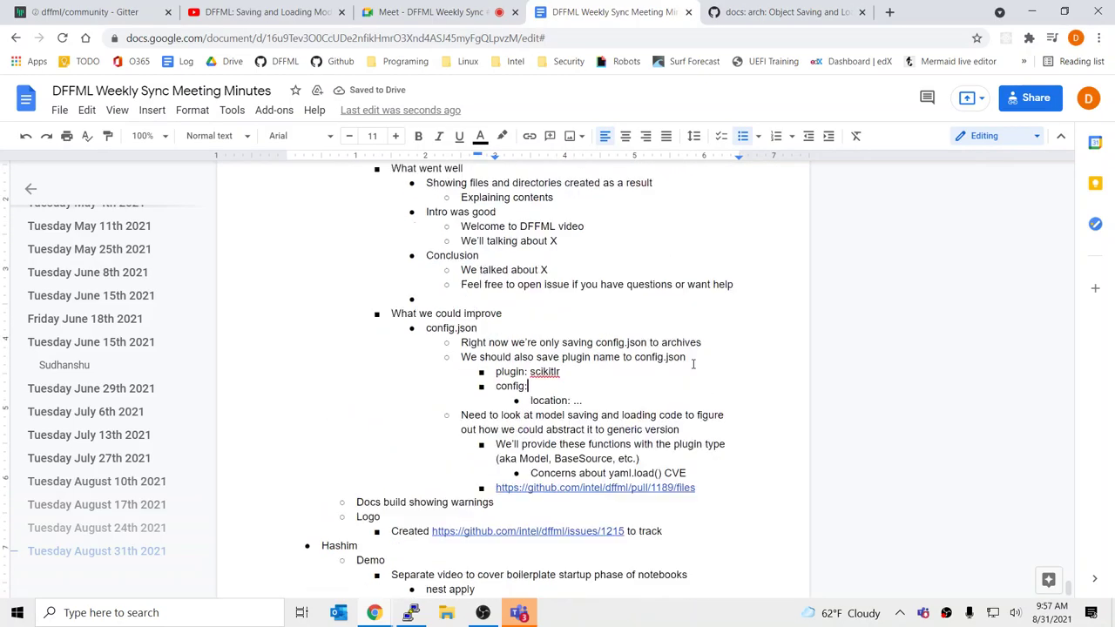
pyautogui.click(620, 398)
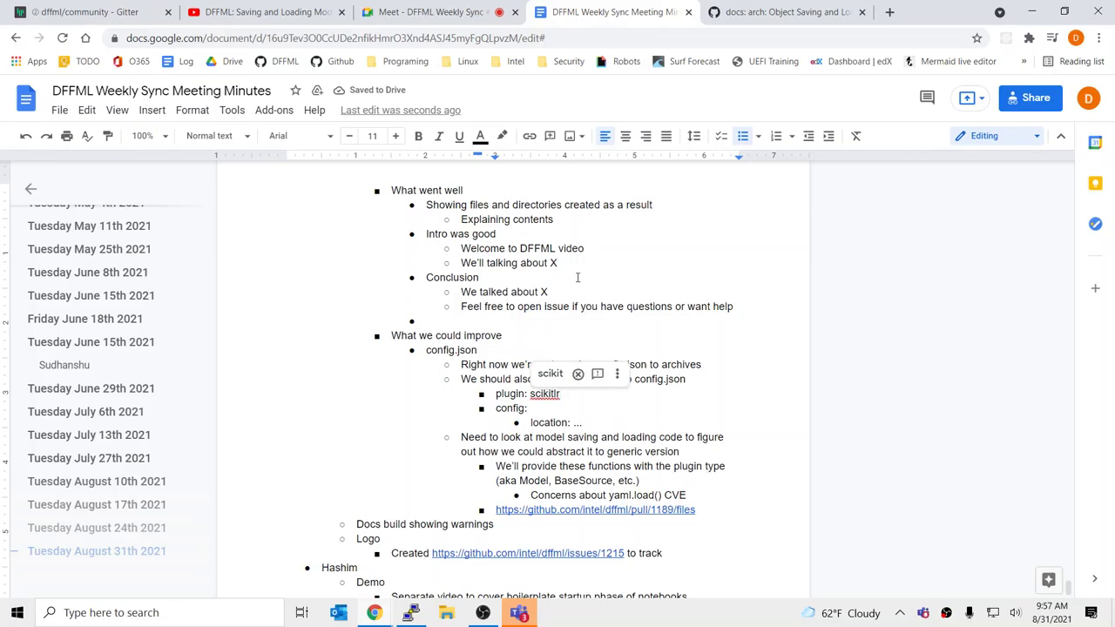
pyautogui.click(520, 324)
pyautogui.press('BackSpace')
pyautogui.press('BackSpace')
# Step: Copy the "nest apply" bullet and its sub-bullet "Move out of notebooks into main repo" from the Demo notes
pyautogui.scroll(-2, 520, 323)
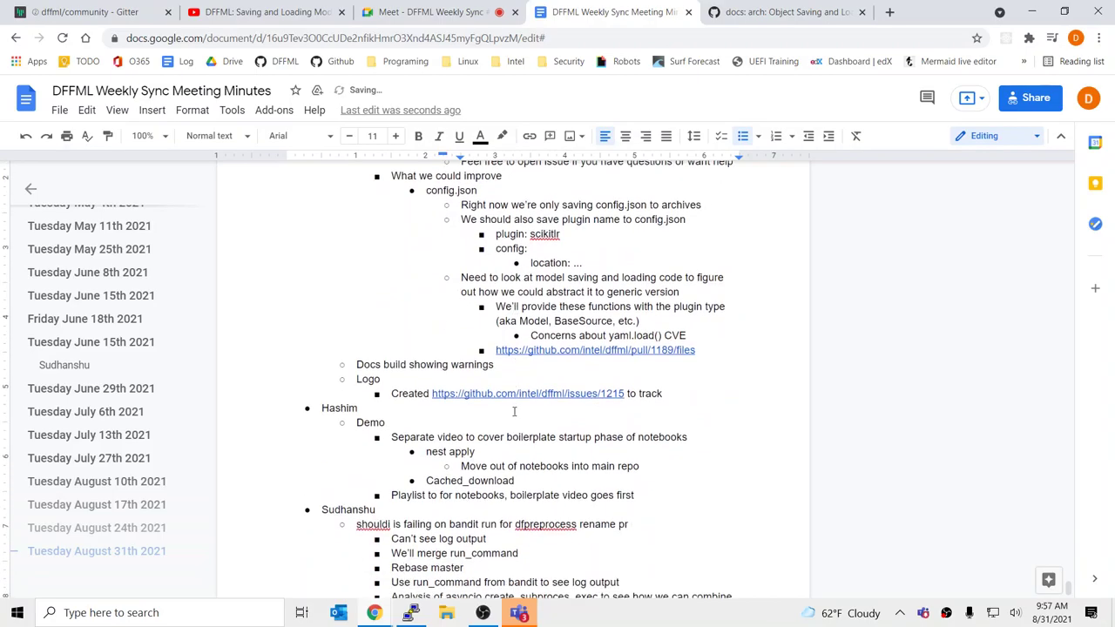
pyautogui.moveTo(543, 477); pyautogui.dragTo(714, 441)
pyautogui.click(714, 442)
pyautogui.hotkey('shift', 'Down')
pyautogui.hotkey('shift', 'Down')
pyautogui.hotkey('ctrl', 'c')
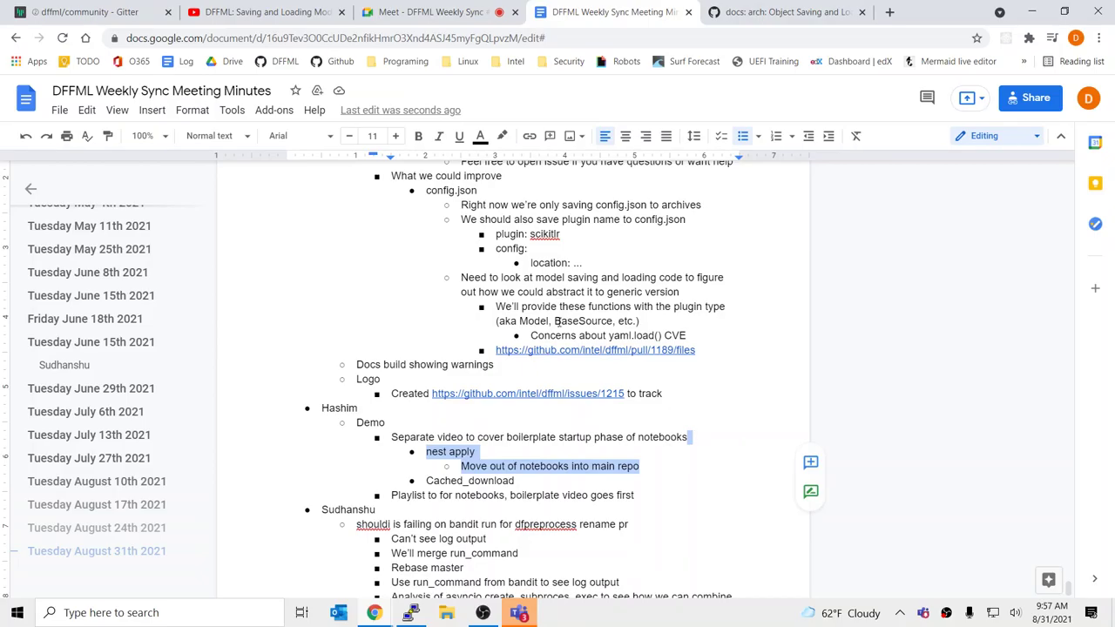
# Step: Paste the copied nest apply bullets below the pull request 1189 link, at the same level as config.json
pyautogui.click(723, 346)
pyautogui.press('Return')
pyautogui.hotkey('shift', 'Tab')
pyautogui.hotkey('shift', 'Tab')
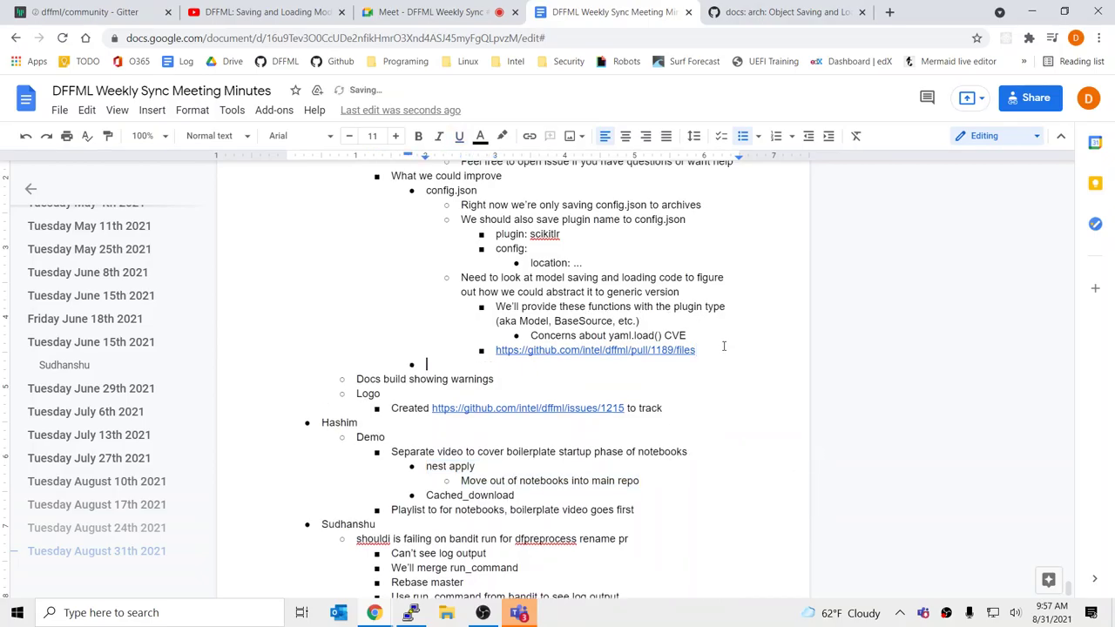
pyautogui.hotkey('shift', 'Tab')
pyautogui.press('Tab')
pyautogui.hotkey('ctrl', 'v')
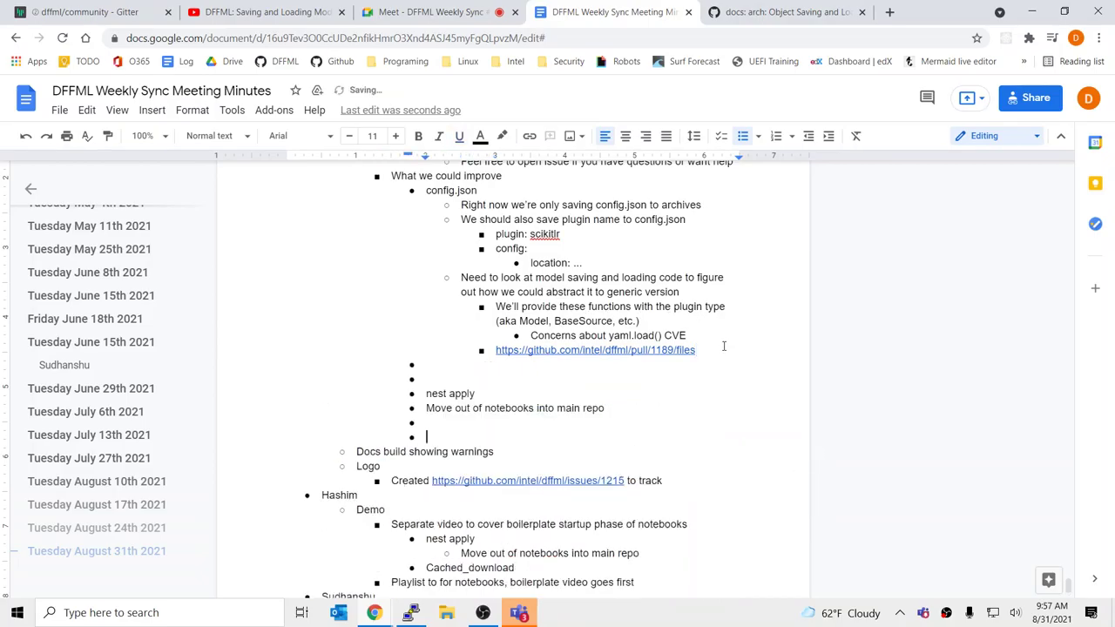
# Step: Nest "Move out of notebooks into main repo" under the pasted "nest apply" bullet and remove the surrounding empty bullets
pyautogui.press('Up')
pyautogui.press('Up')
pyautogui.press('Tab')
pyautogui.press('Up')
pyautogui.press('Up')
pyautogui.press('BackSpace')
pyautogui.press('BackSpace')
pyautogui.press('BackSpace')
pyautogui.press('BackSpace')
pyautogui.press('BackSpace')
pyautogui.press('Down')
pyautogui.press('Down')
pyautogui.press('Delete')
pyautogui.press('Delete')
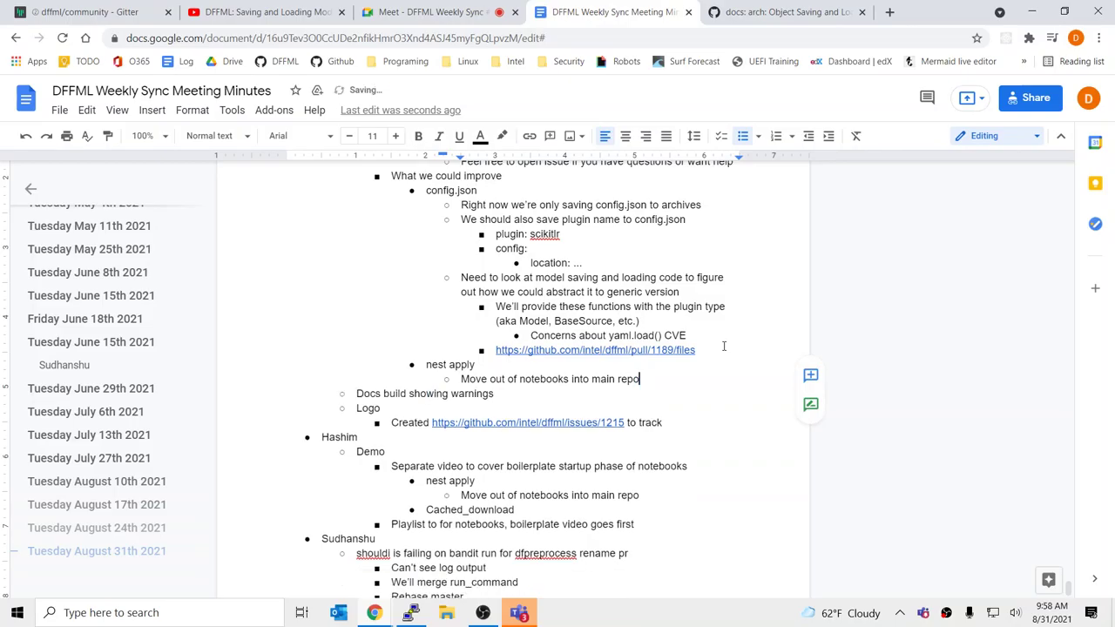
# Step: Add the sub-bullet "Might pose issues with" after "Move out of notebooks into main repo" in the improvement notes
pyautogui.click(669, 403)
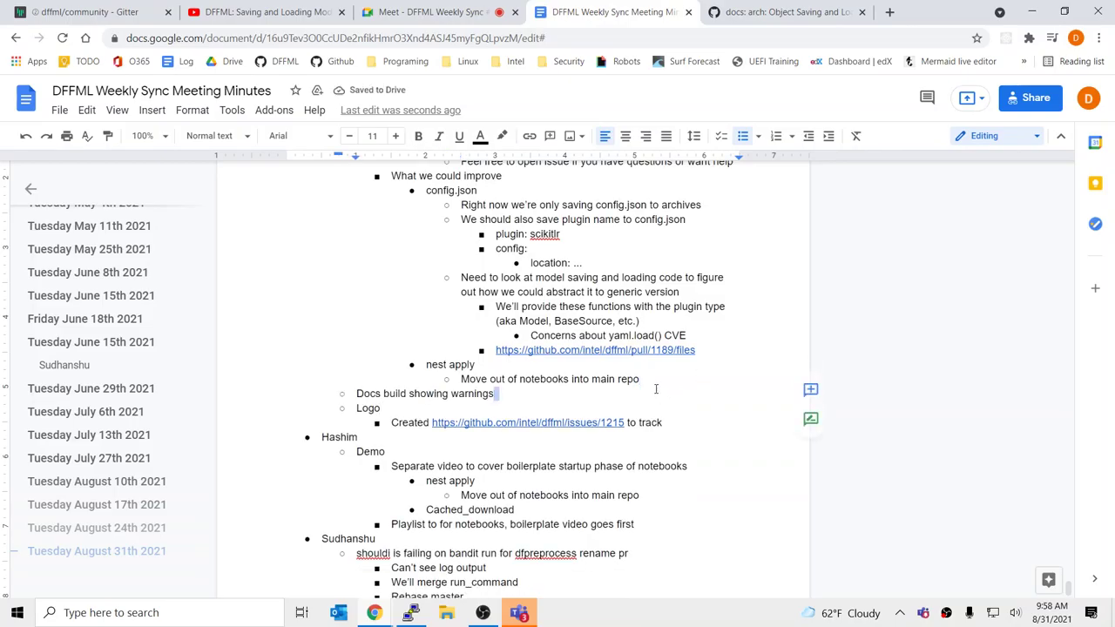
pyautogui.click(685, 421)
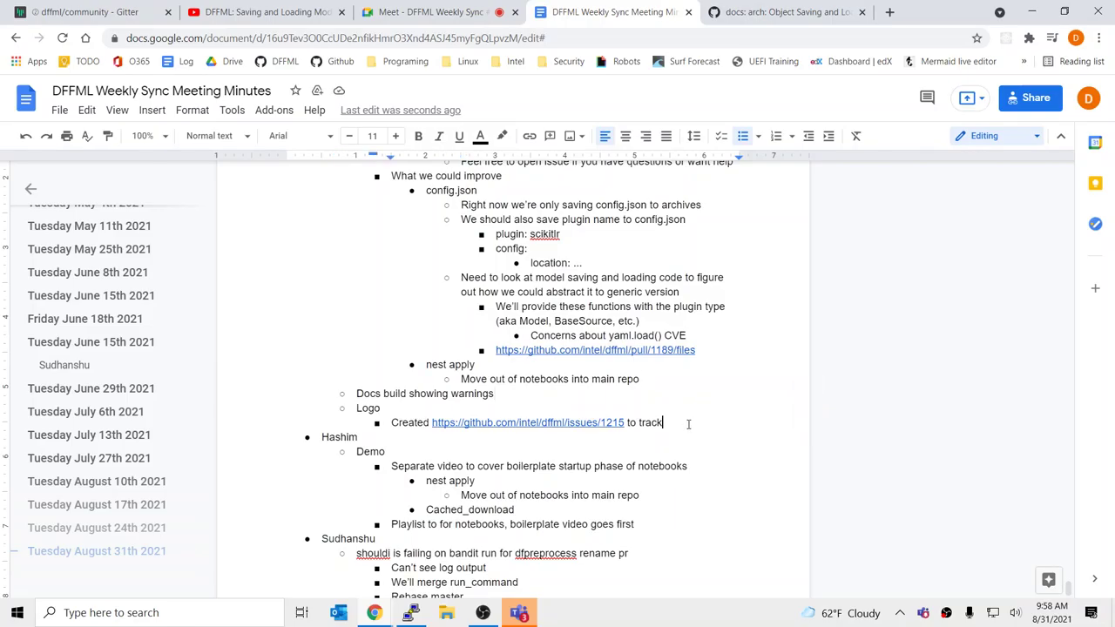
pyautogui.click(688, 438)
pyautogui.click(660, 379)
pyautogui.press('Return')
pyautogui.write('Might pose issues with')
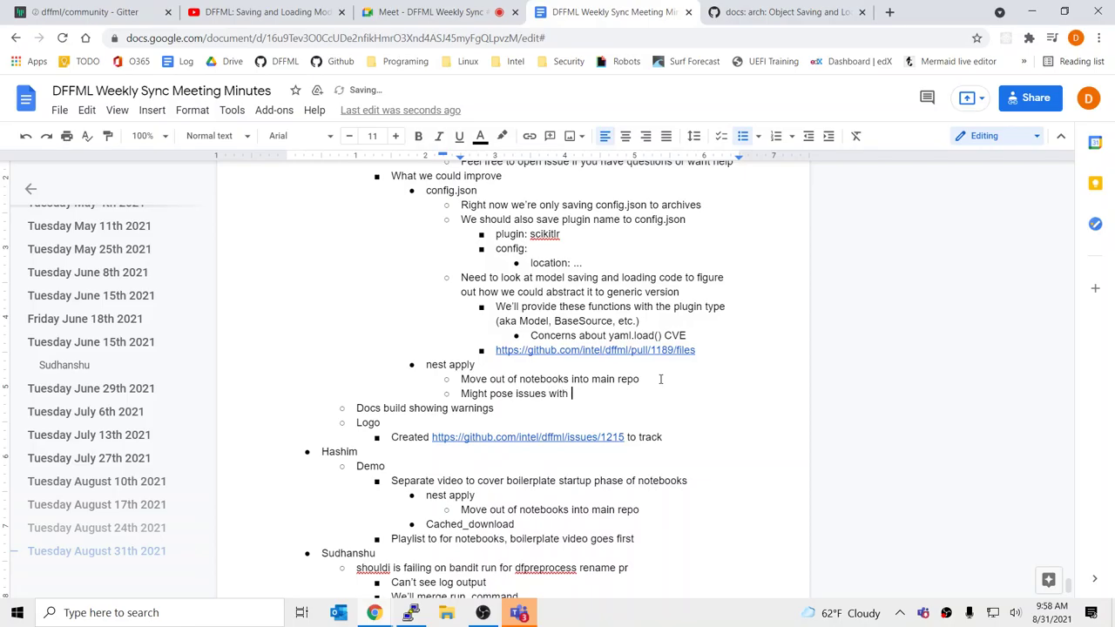
# Step: Review the notes on saving the plugin name and abstracting model saving and loading by highlighting them
pyautogui.click(573, 320)
pyautogui.moveTo(484, 219); pyautogui.dragTo(534, 220)
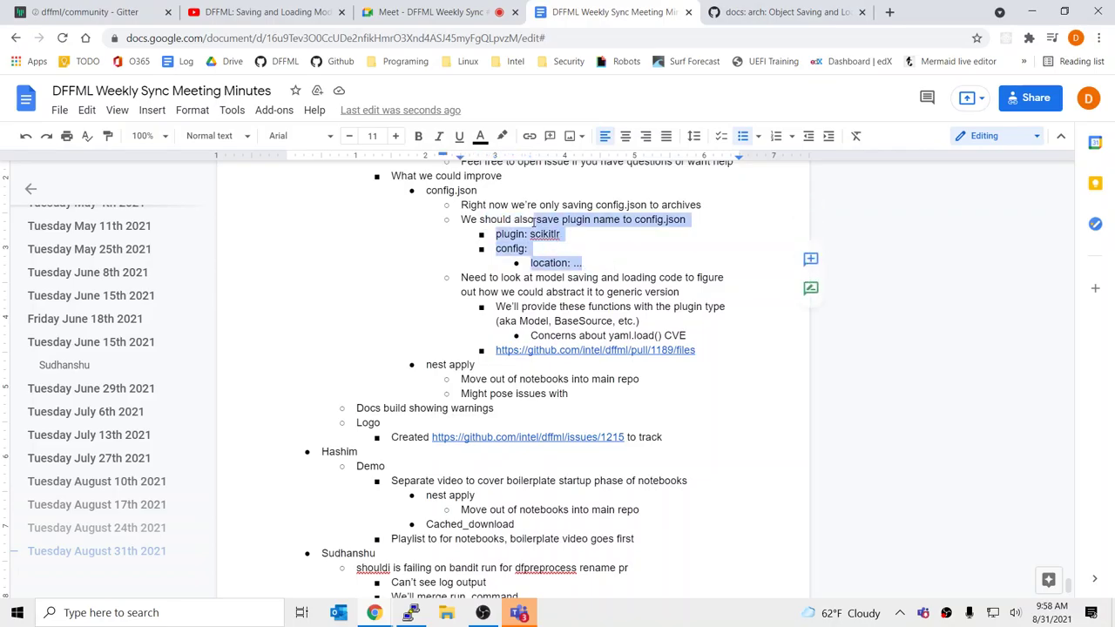
pyautogui.click(533, 220)
pyautogui.click(561, 235)
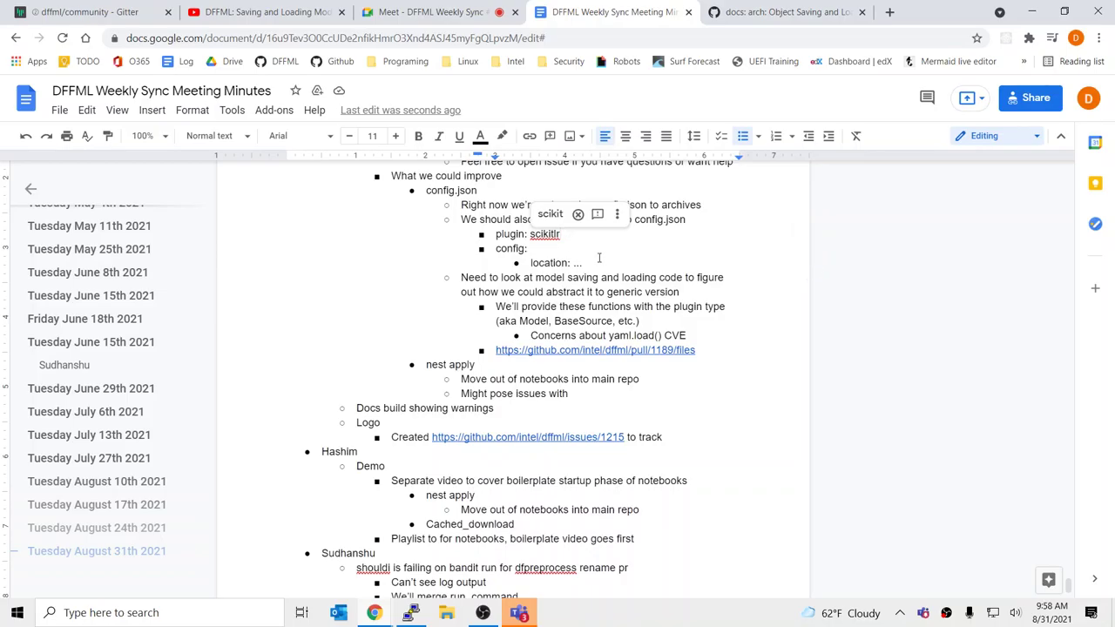
pyautogui.moveTo(461, 277); pyautogui.dragTo(490, 277)
pyautogui.click(735, 351)
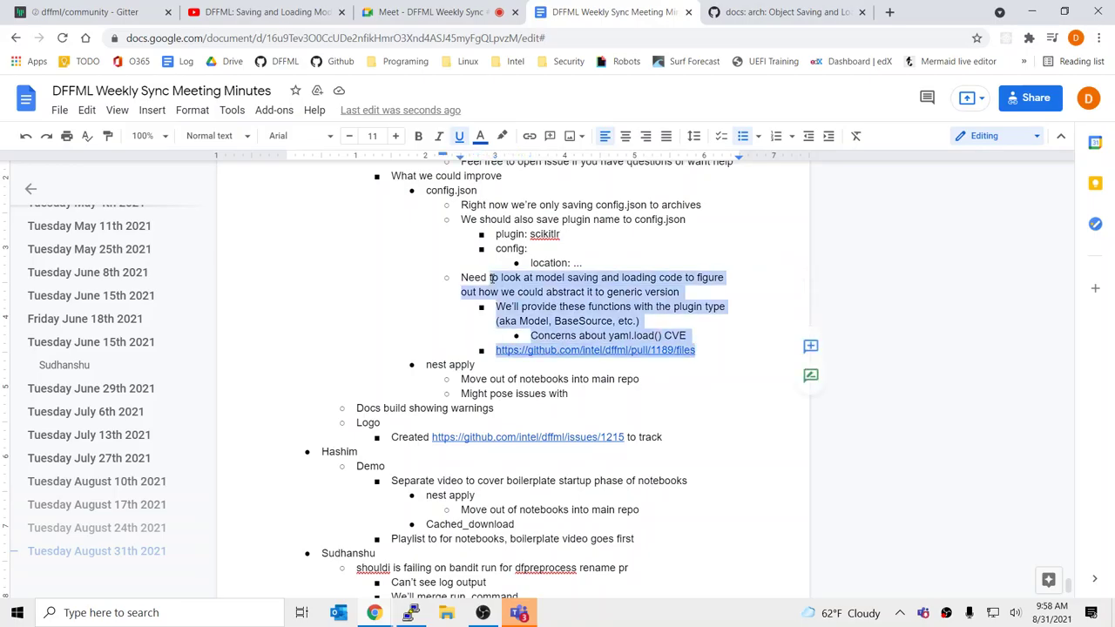
pyautogui.click(490, 277)
# Step: Consult the Object Saving and Loading pull request 1189 and return to the meeting minutes
pyautogui.click(810, 9)
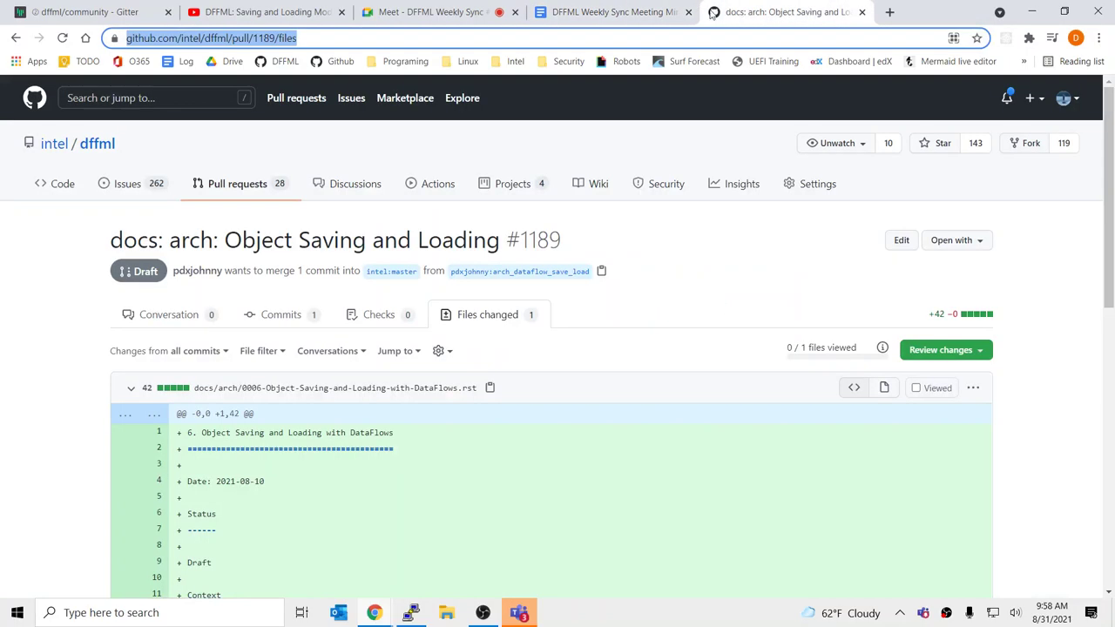
pyautogui.click(587, 318)
pyautogui.click(641, 9)
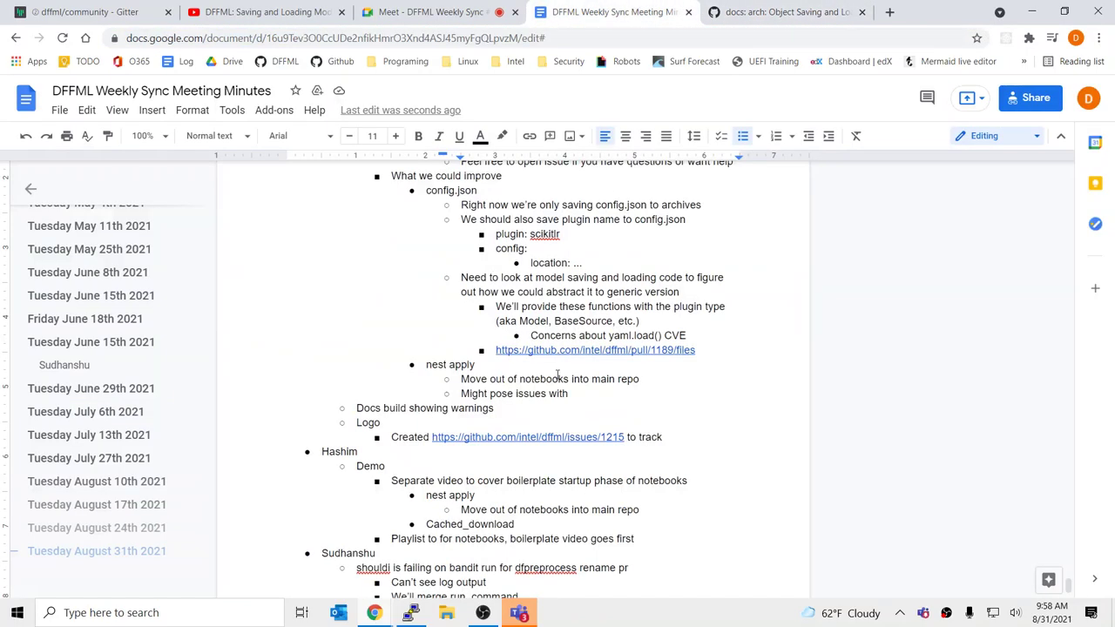
pyautogui.click(740, 328)
pyautogui.click(735, 332)
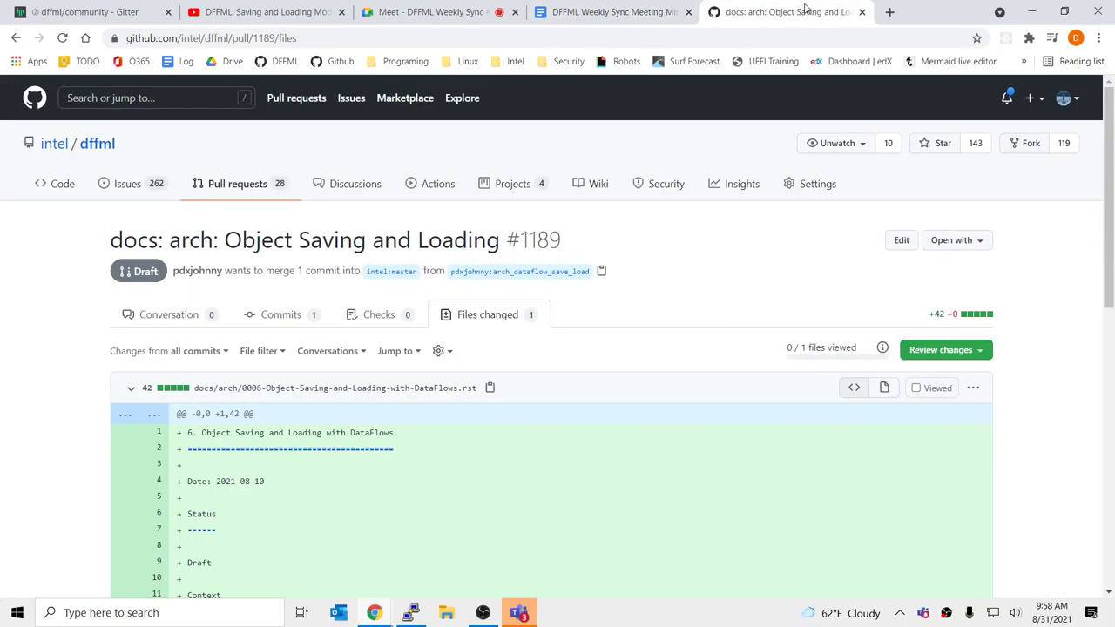
pyautogui.click(784, 11)
pyautogui.click(680, 7)
pyautogui.click(640, 262)
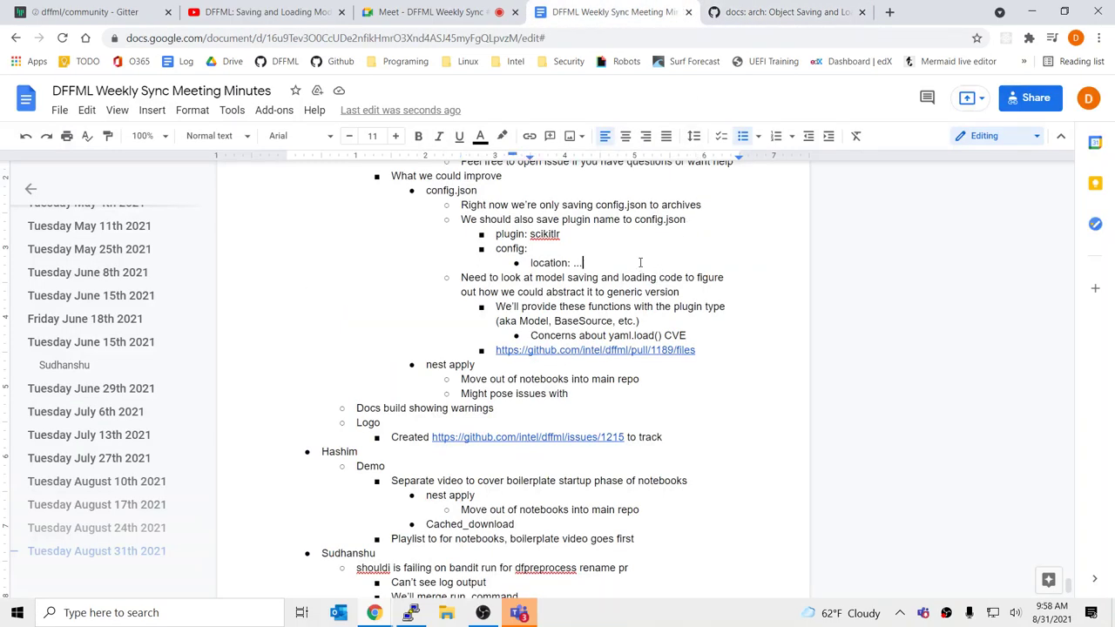
# Step: Review the config and location entries and the notes below them, glancing again at the Object Saving and Loading pull request
pyautogui.moveTo(525, 249); pyautogui.dragTo(492, 249)
pyautogui.click(511, 249)
pyautogui.click(578, 263)
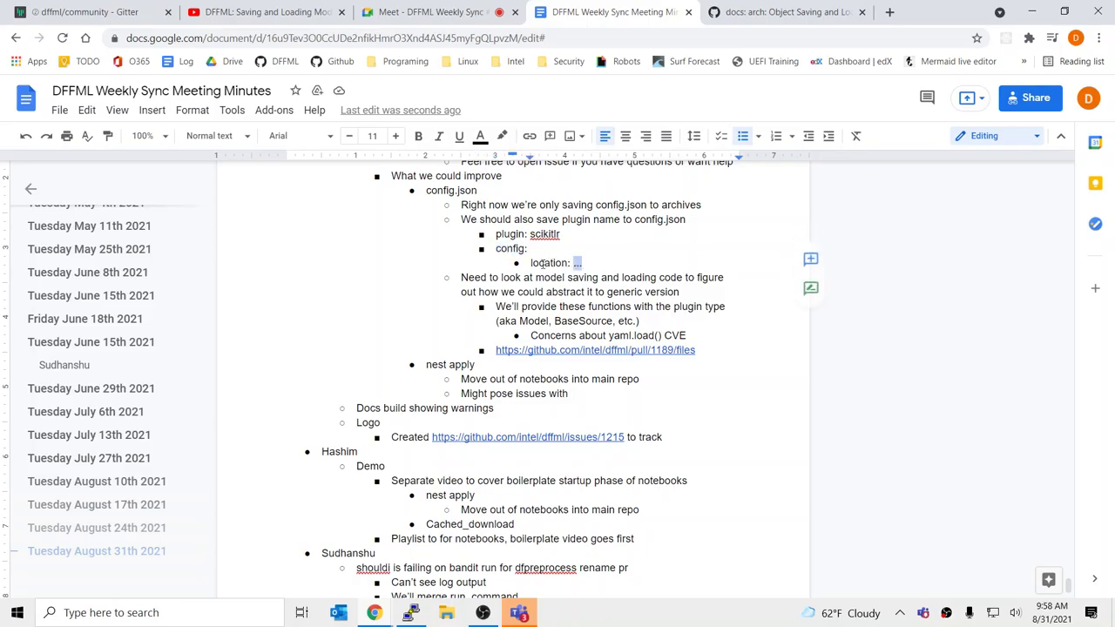
pyautogui.hotkey('ctrl', 'shift', 'Left')
pyautogui.click(587, 277)
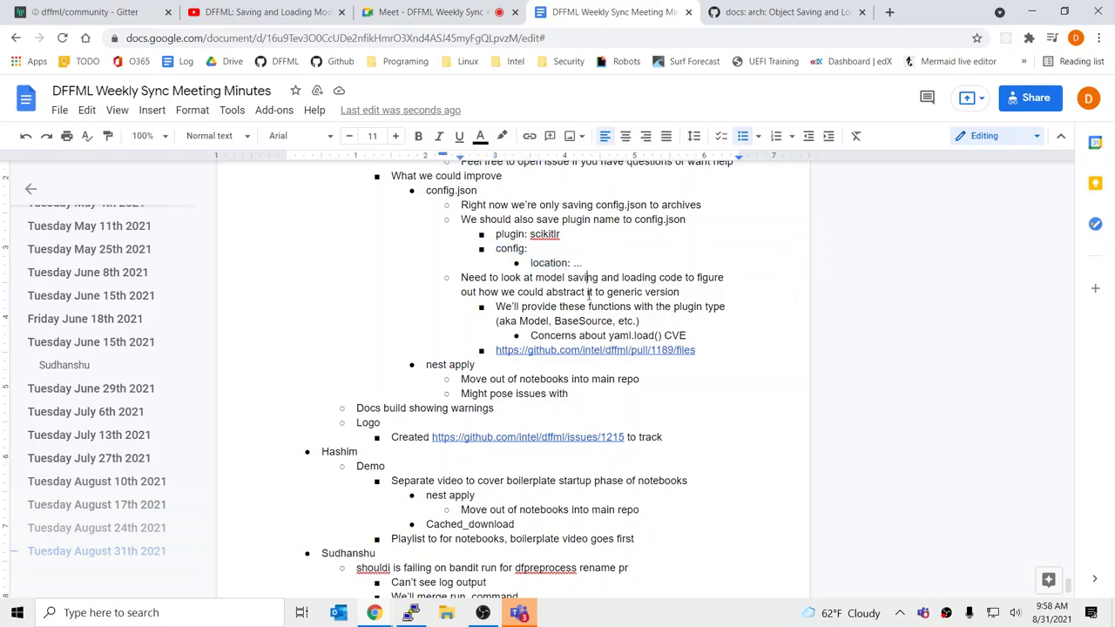
pyautogui.click(721, 320)
pyautogui.click(716, 339)
pyautogui.click(716, 346)
pyautogui.click(721, 369)
pyautogui.click(570, 393)
pyautogui.click(623, 320)
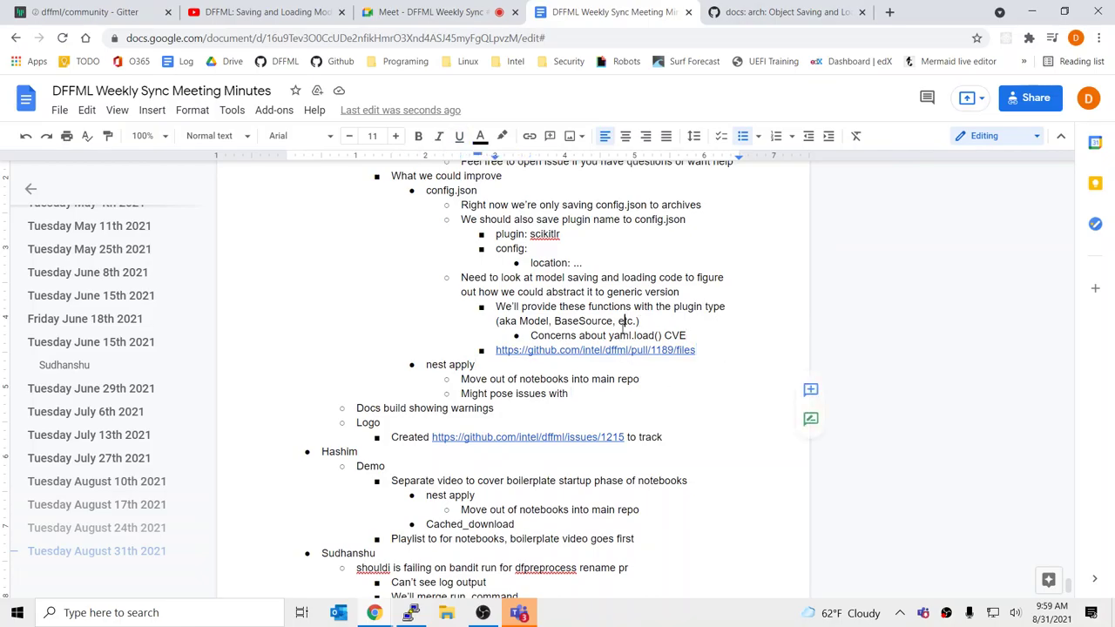
pyautogui.click(736, 12)
pyautogui.click(653, 11)
# Step: Start a sub-bullet under the generic version note reading "This is an important next step, because we would like to be"
pyautogui.click(718, 292)
pyautogui.press('Return')
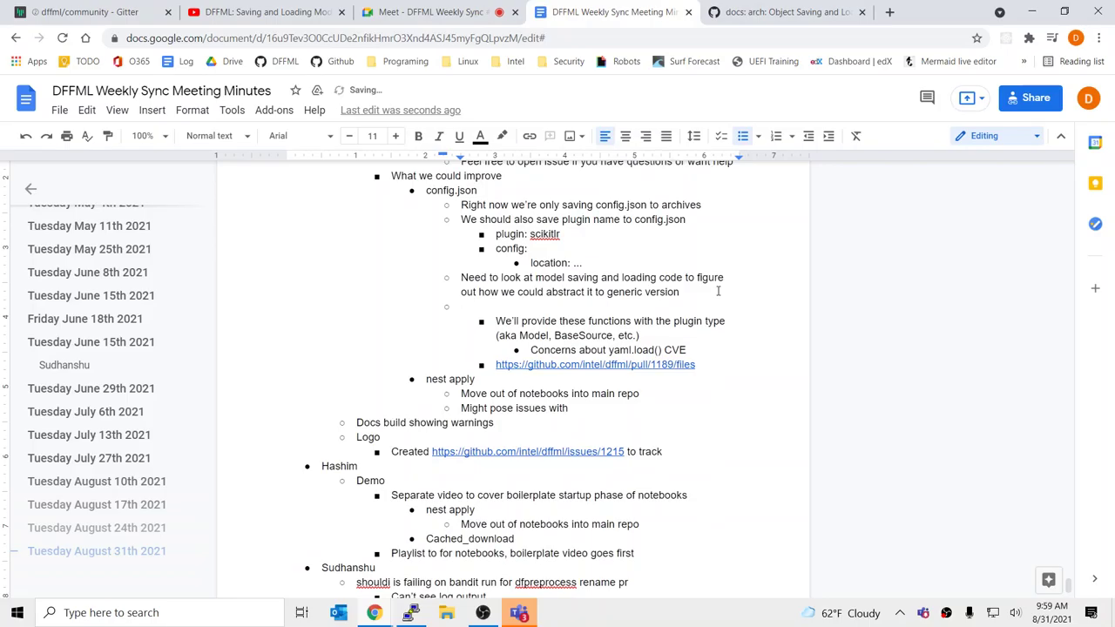
pyautogui.press('Tab')
pyautogui.write('This is an important ne')
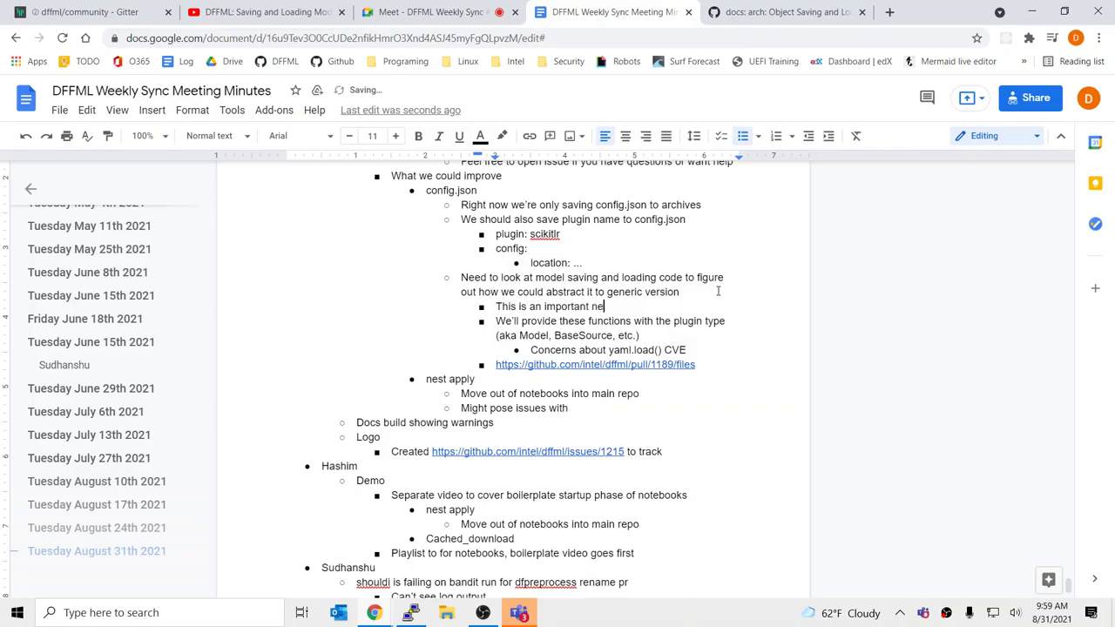
pyautogui.write('xt step, because we')
pyautogui.write(' can be')
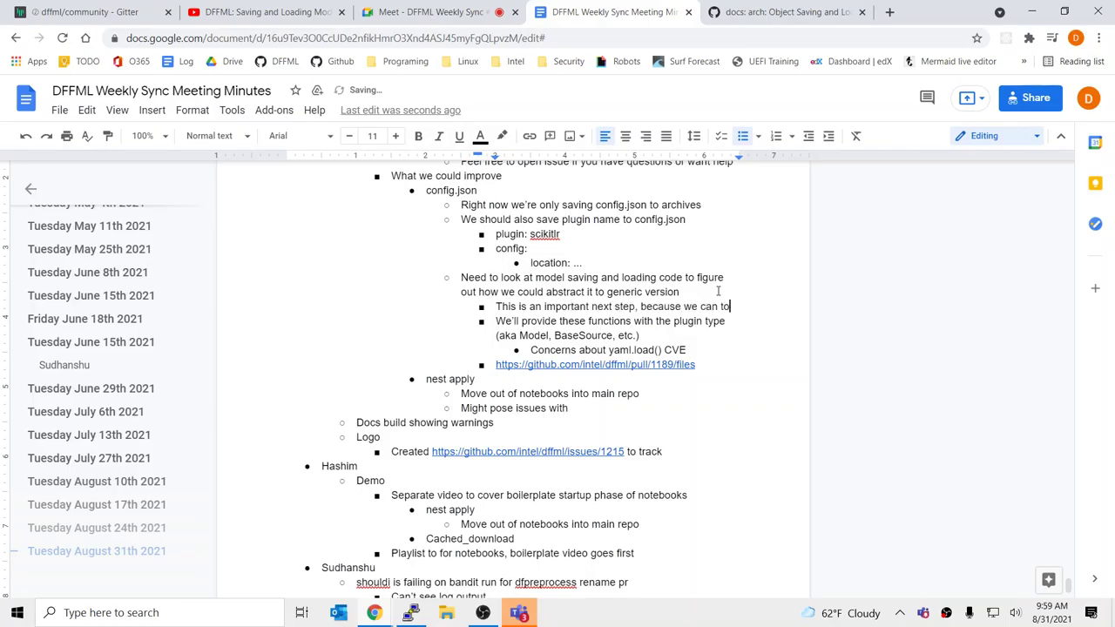
pyautogui.press('BackSpace')
pyautogui.press('BackSpace')
pyautogui.press('BackSpace')
pyautogui.press('BackSpace')
pyautogui.press('BackSpace')
pyautogui.press('BackSpace')
pyautogui.write('would like to be')
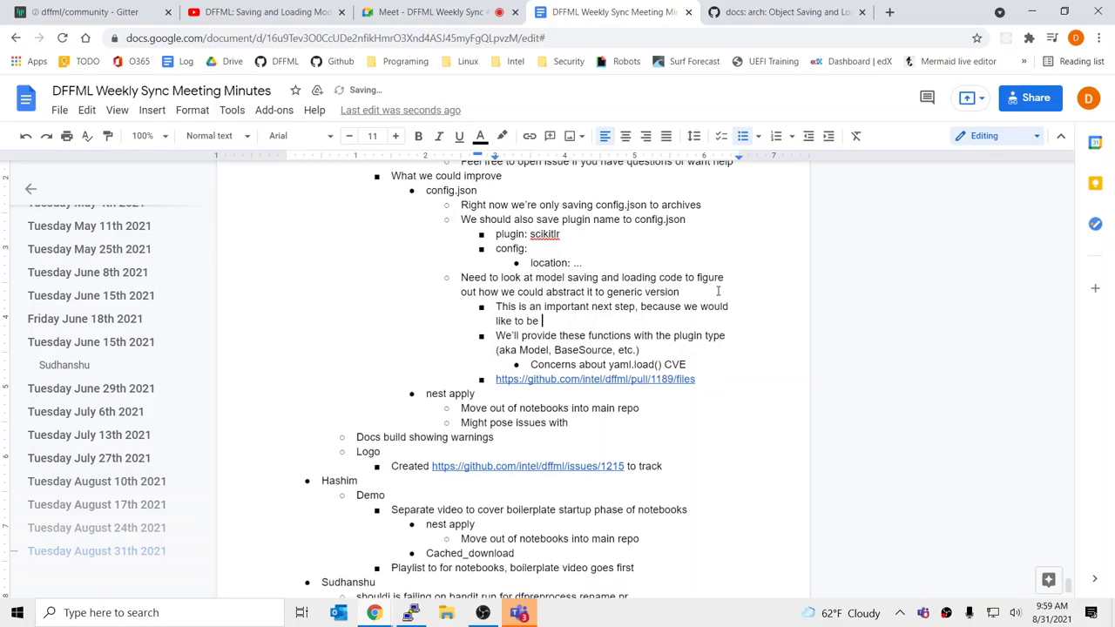
# Step: Complete the next-step sub-bullet with "able to load an object from disk without giving any config."
pyautogui.press('BackSpace')
pyautogui.write('ab')
pyautogui.write('ble to load an object from disk without ')
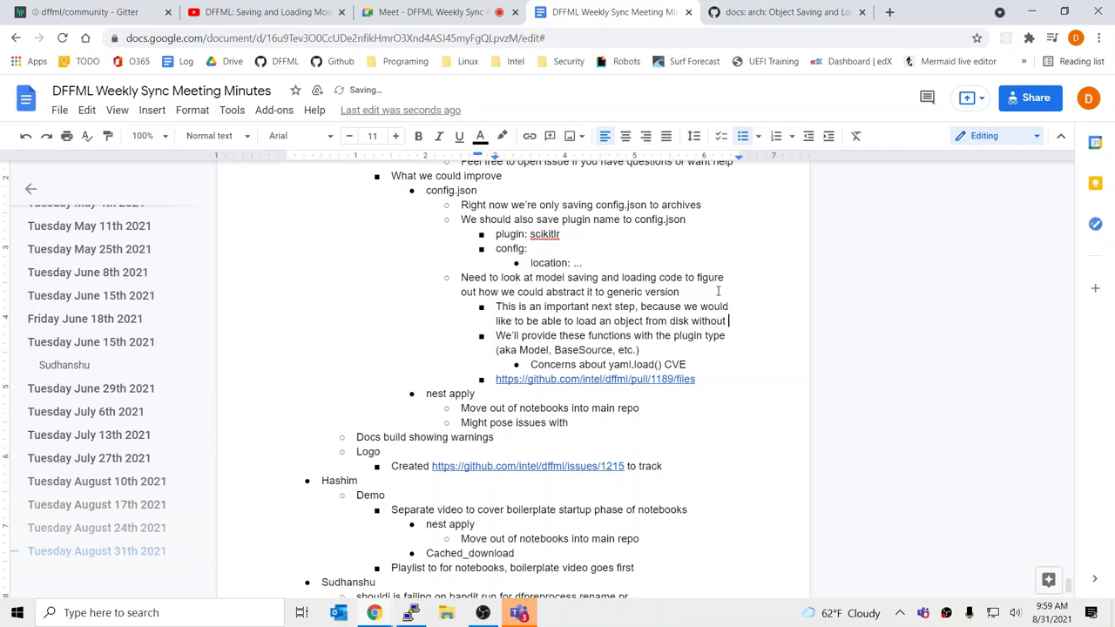
pyautogui.write('giving ')
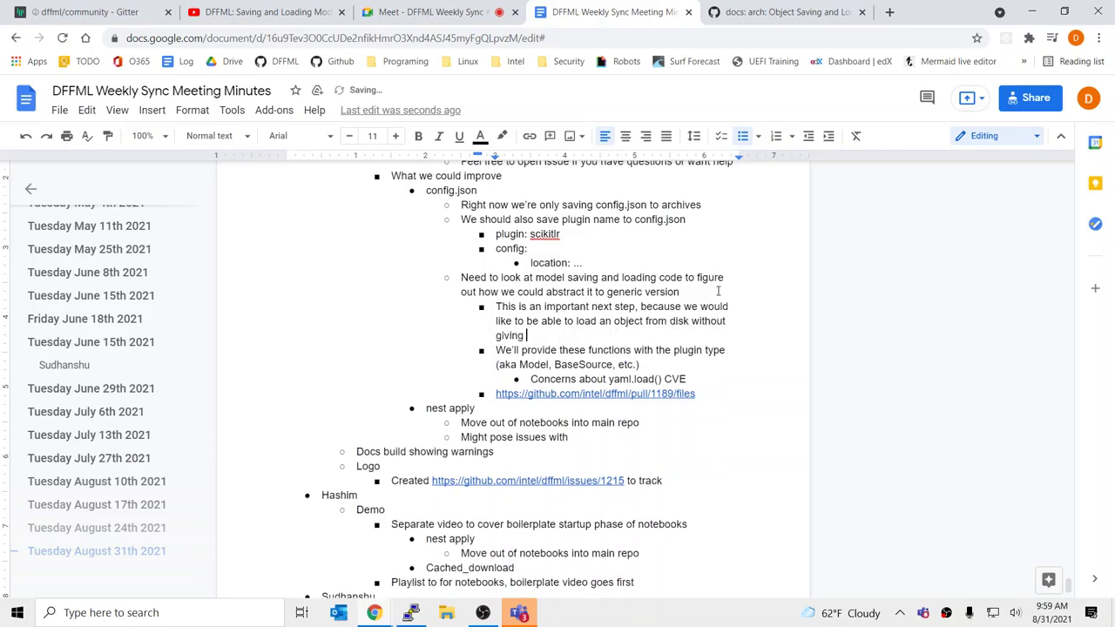
pyautogui.write('any config.')
# Step: Add the nested bullet "Currently we must instantiate the model with a config, then load." under the next-step note
pyautogui.press('Return')
pyautogui.press('Tab')
pyautogui.write('Currently we must instantia')
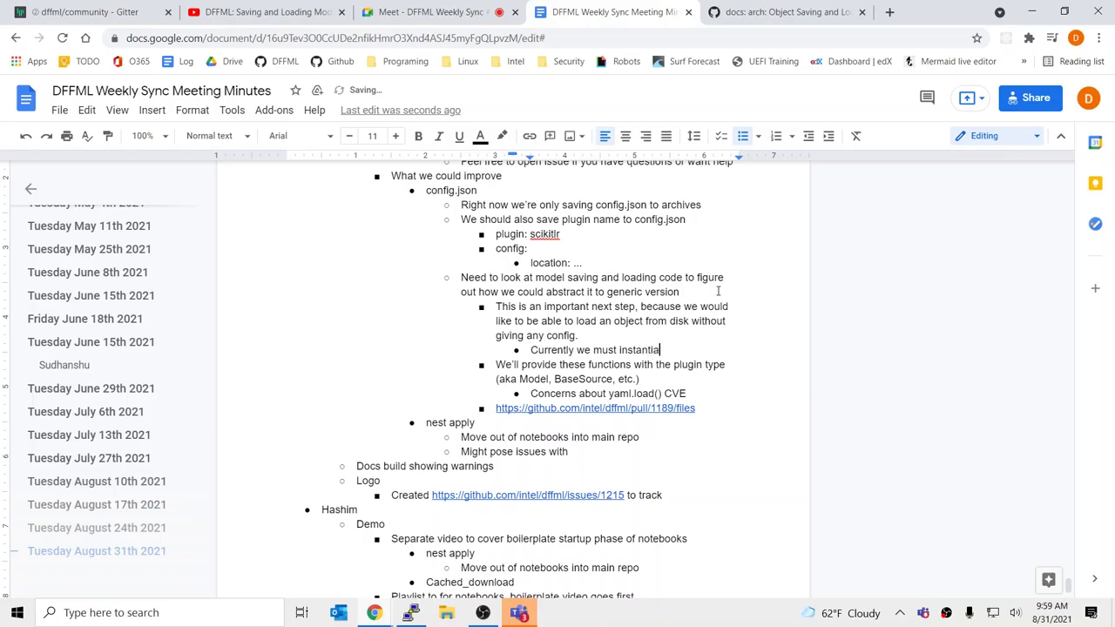
pyautogui.write('te the model with a config, then load.')
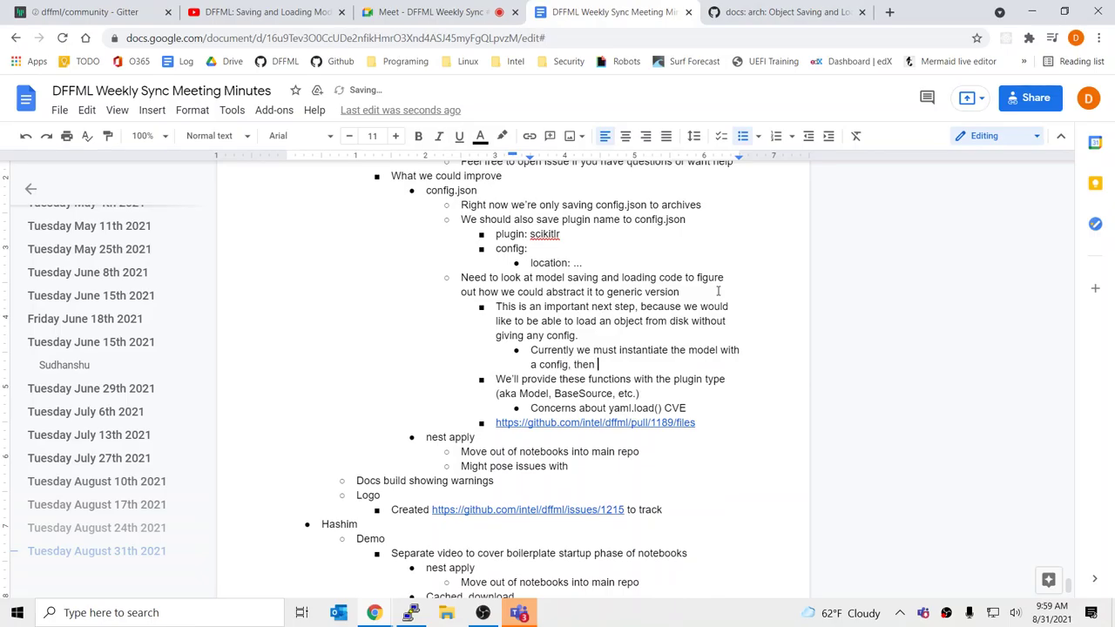
# Step: Reread the next-step note and its nested model instantiation bullet by highlighting them, and glance at the related pull request
pyautogui.click(673, 339)
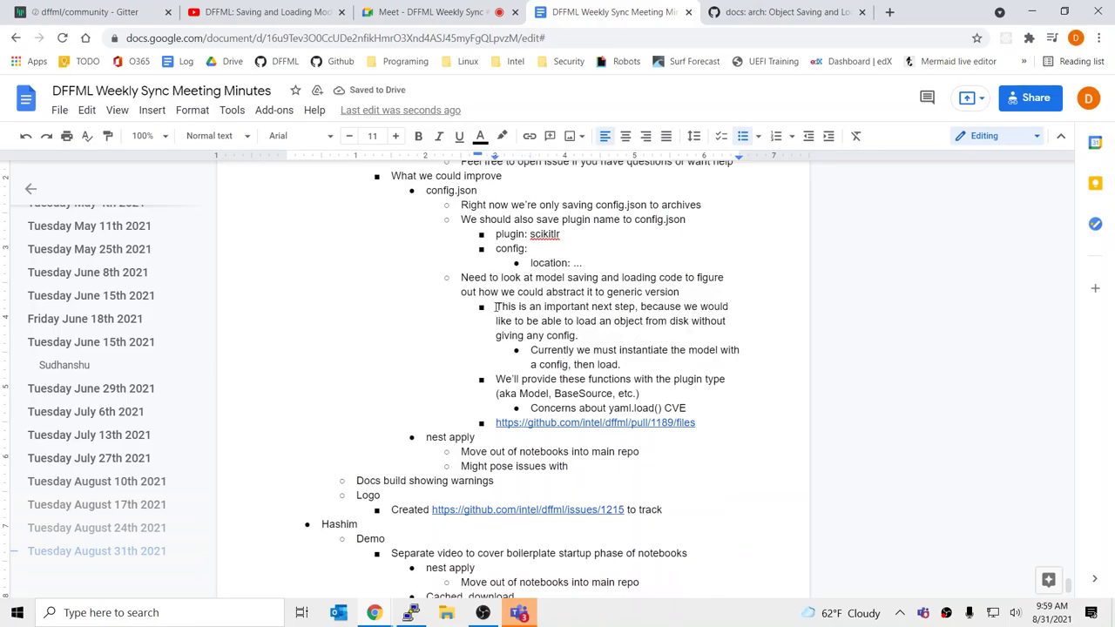
pyautogui.moveTo(496, 306); pyautogui.dragTo(598, 321)
pyautogui.click(599, 321)
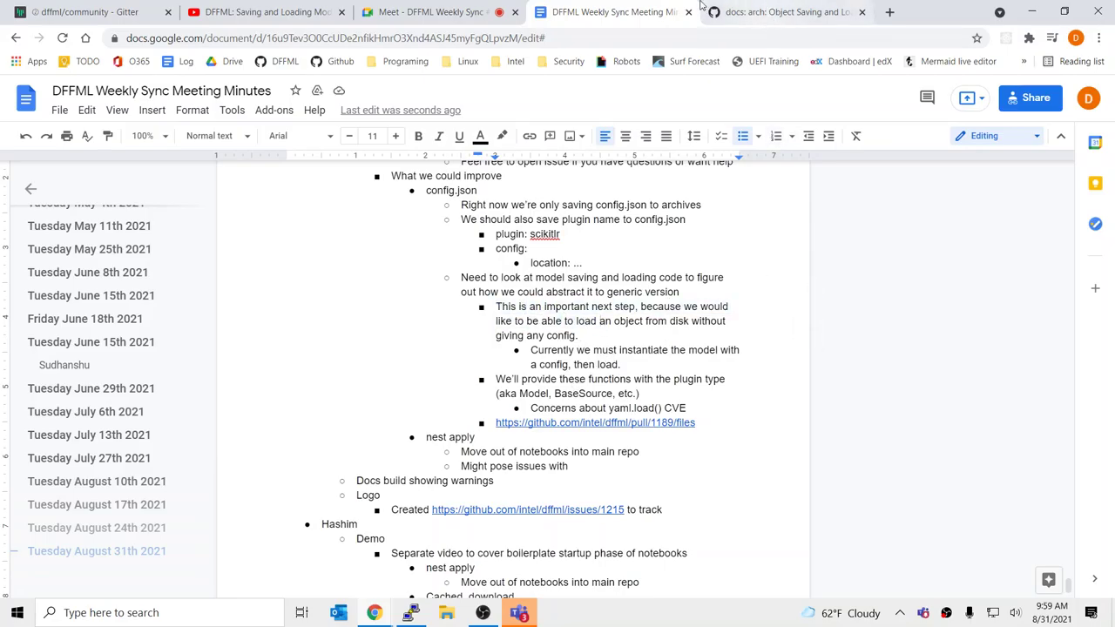
pyautogui.click(767, 11)
pyautogui.click(677, 6)
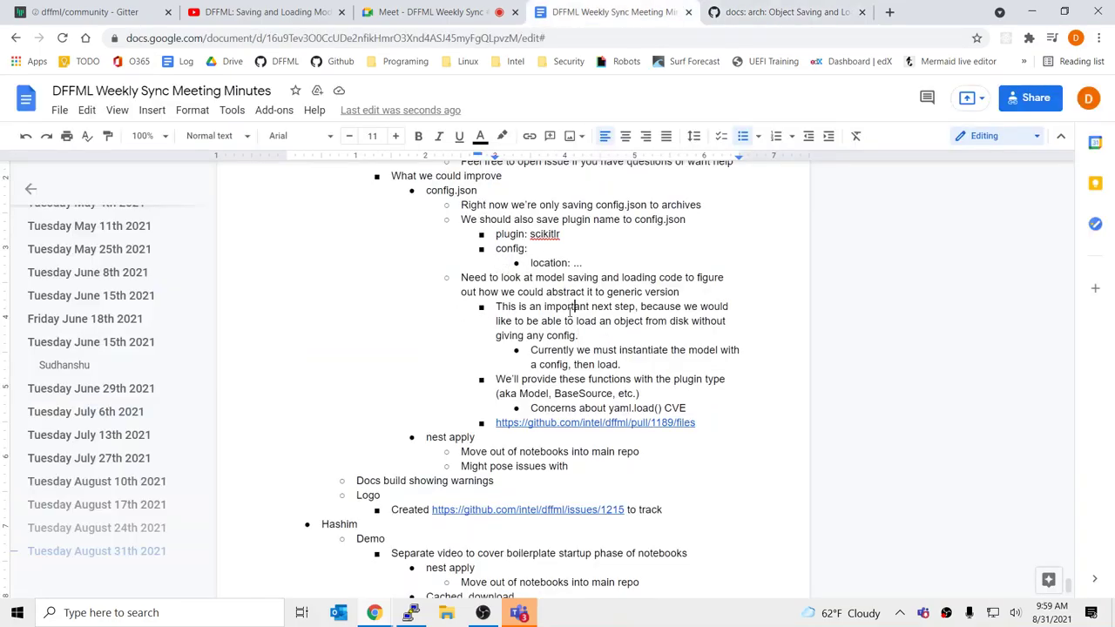
pyautogui.moveTo(573, 307); pyautogui.dragTo(643, 321)
pyautogui.click(667, 348)
pyautogui.click(676, 340)
pyautogui.click(642, 363)
pyautogui.moveTo(642, 363); pyautogui.dragTo(642, 340)
pyautogui.click(642, 337)
pyautogui.moveTo(628, 359); pyautogui.dragTo(614, 323)
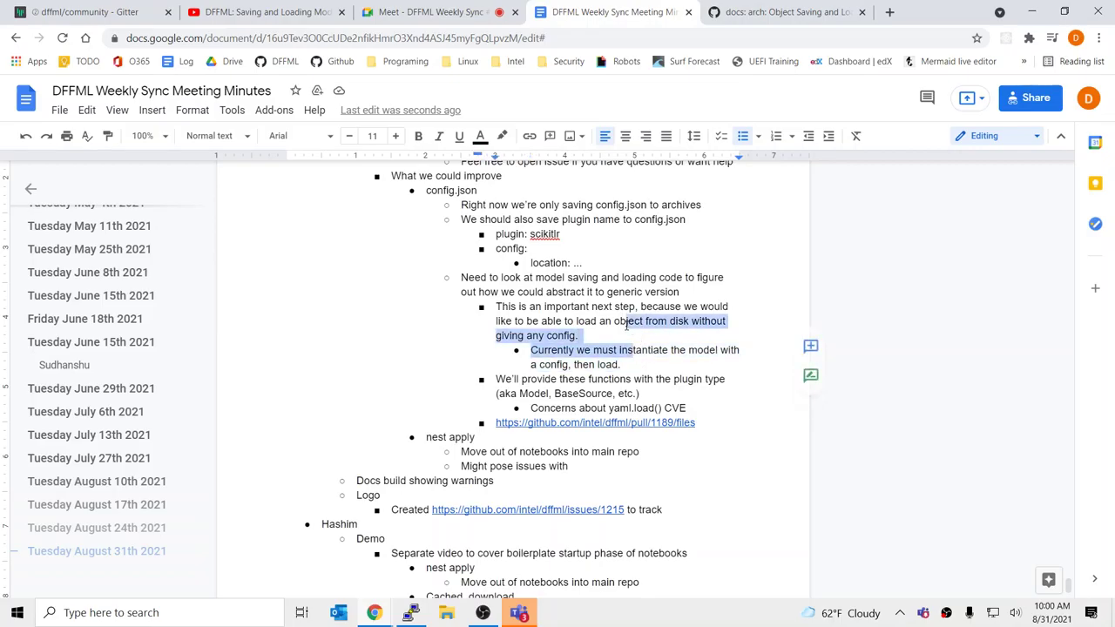
pyautogui.click(614, 322)
pyautogui.click(626, 364)
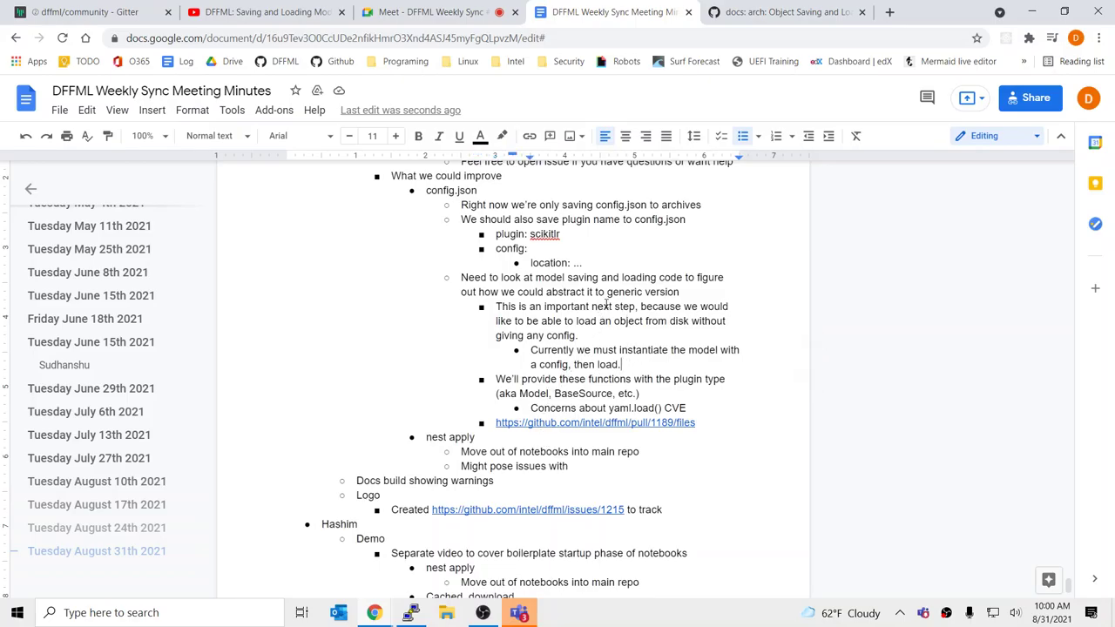
# Step: Fill in the end of the "Might pose issues with" bullet under nest apply with the word "sunprocess"
pyautogui.scroll(3, 570, 366)
pyautogui.scroll(-2, 595, 364)
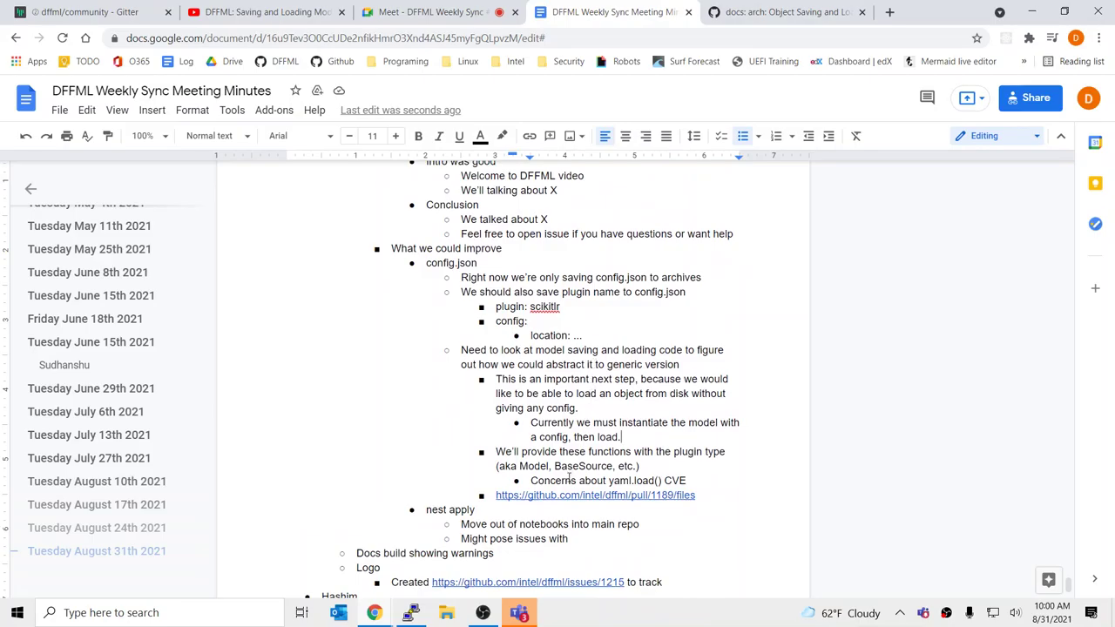
pyautogui.scroll(3, 569, 479)
pyautogui.scroll(-3, 546, 427)
pyautogui.scroll(3, 546, 431)
pyautogui.scroll(-3, 550, 436)
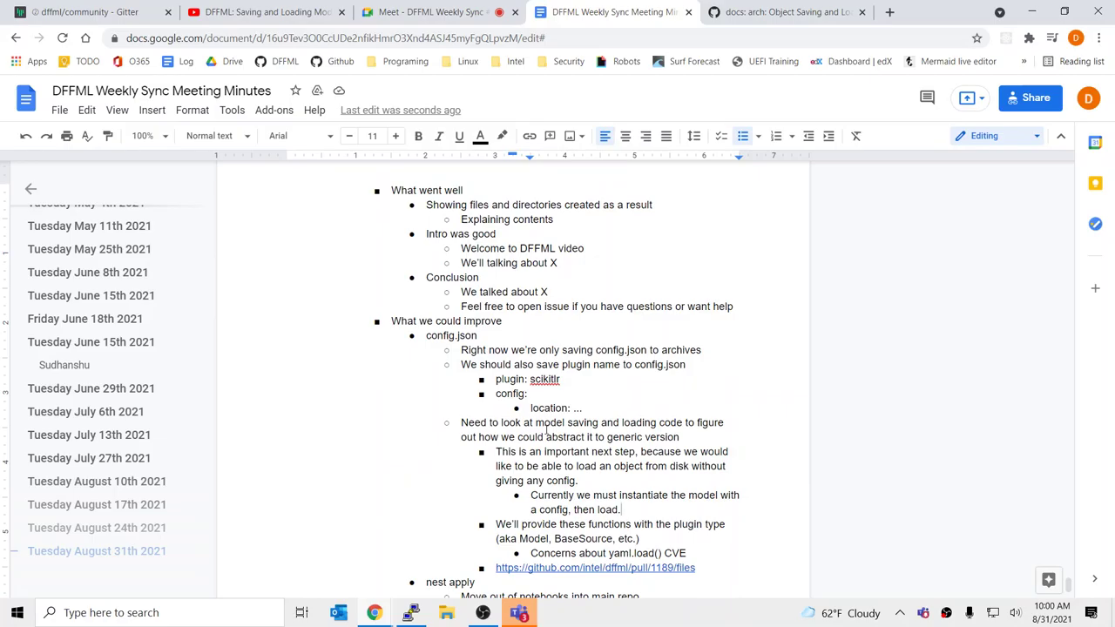
pyautogui.scroll(-4, 542, 437)
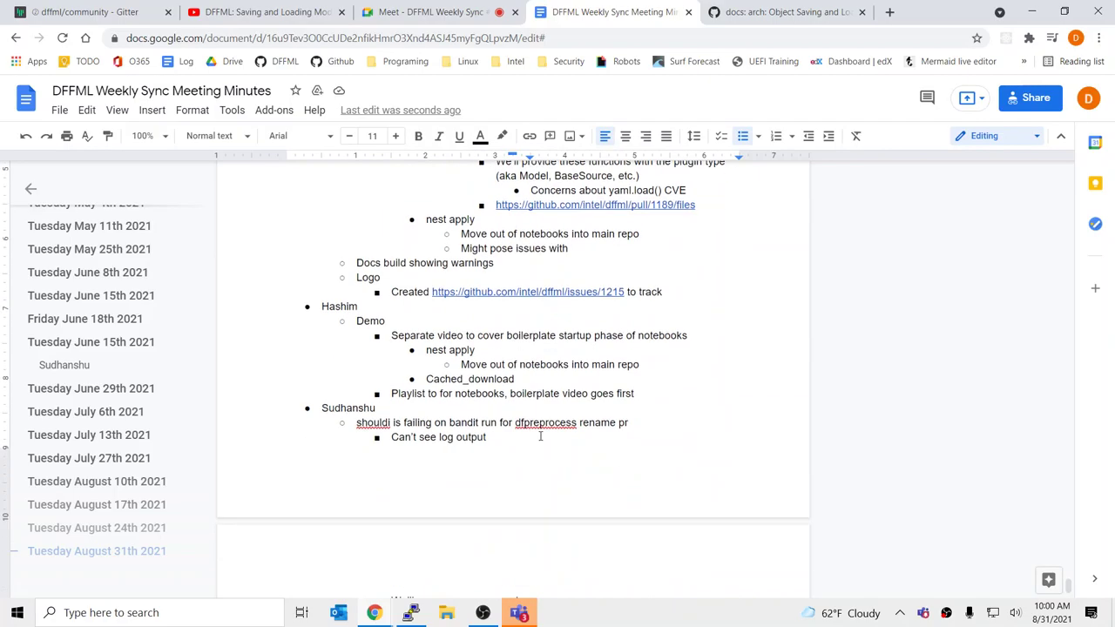
pyautogui.scroll(3, 540, 444)
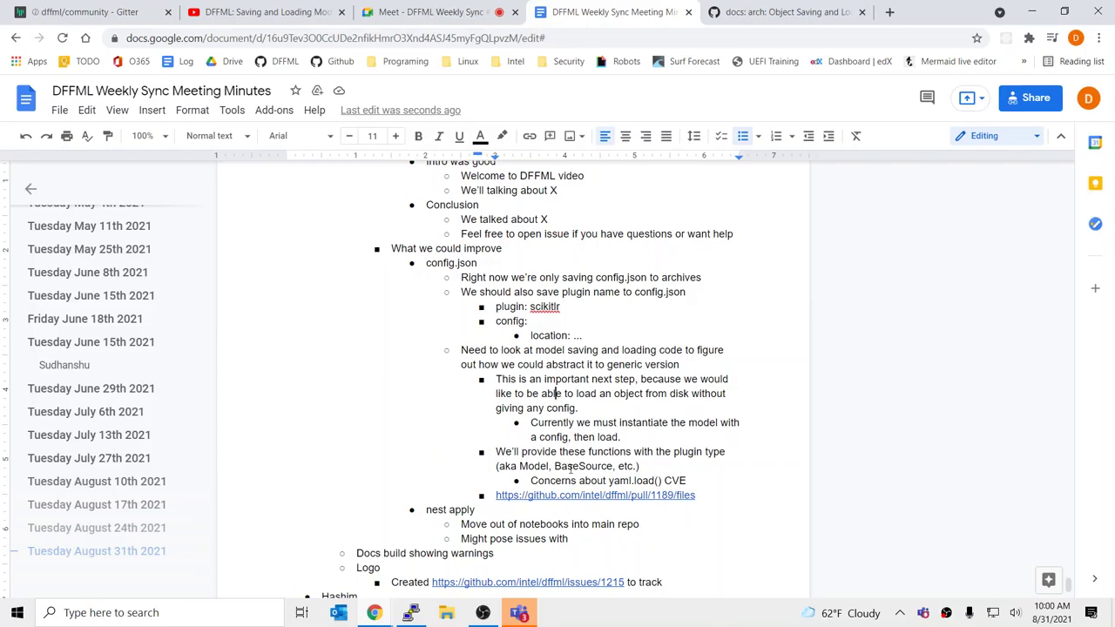
pyautogui.click(596, 538)
pyautogui.write('subprocess')
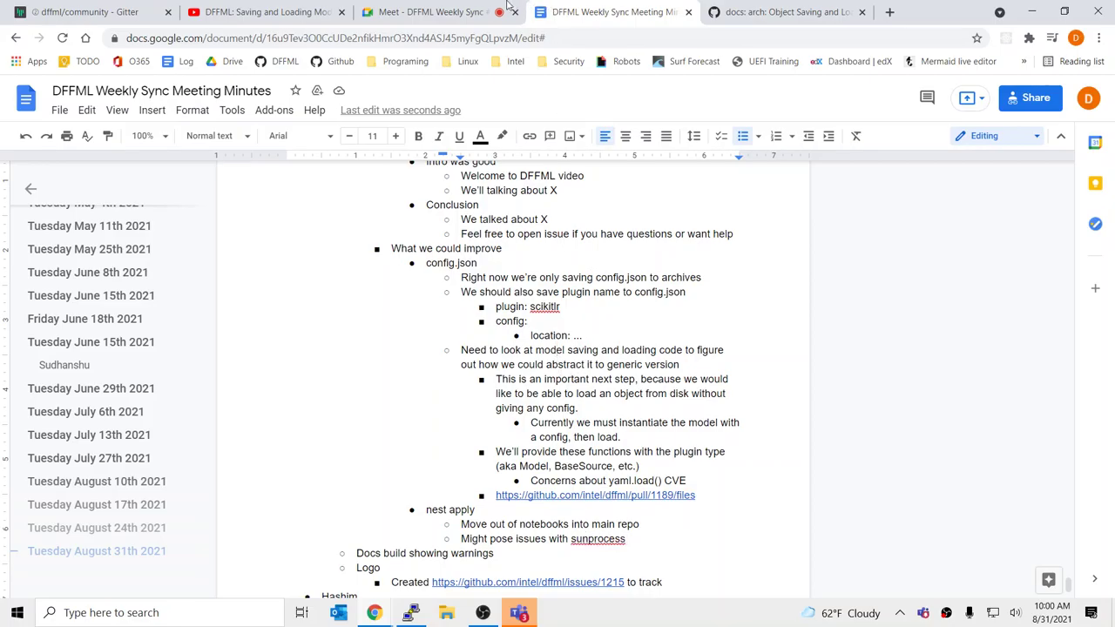
pyautogui.click(508, 7)
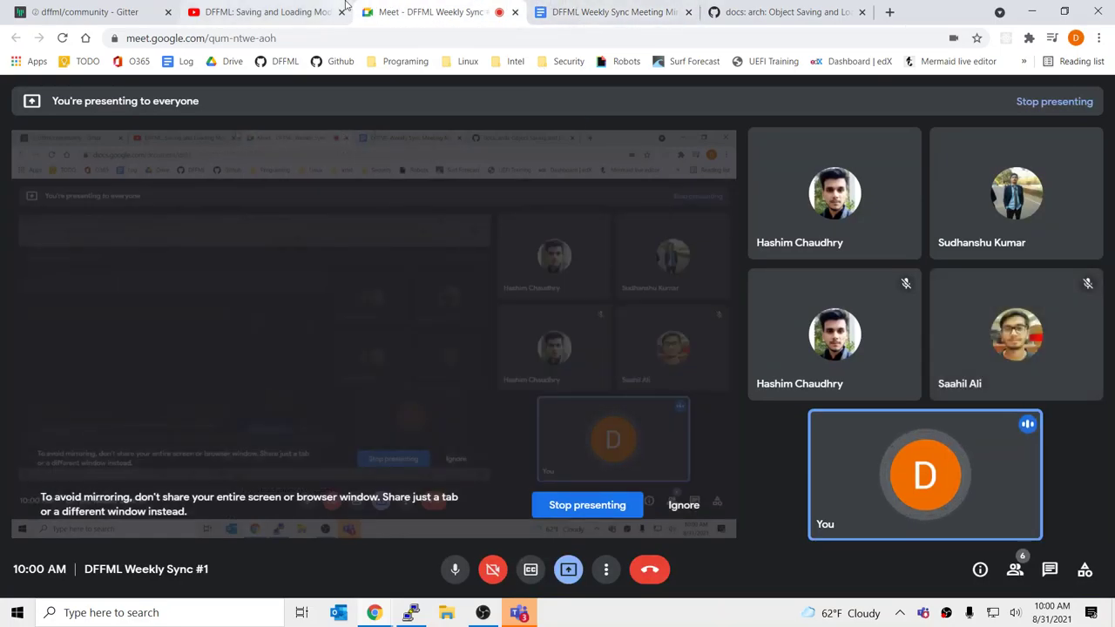
pyautogui.click(314, 8)
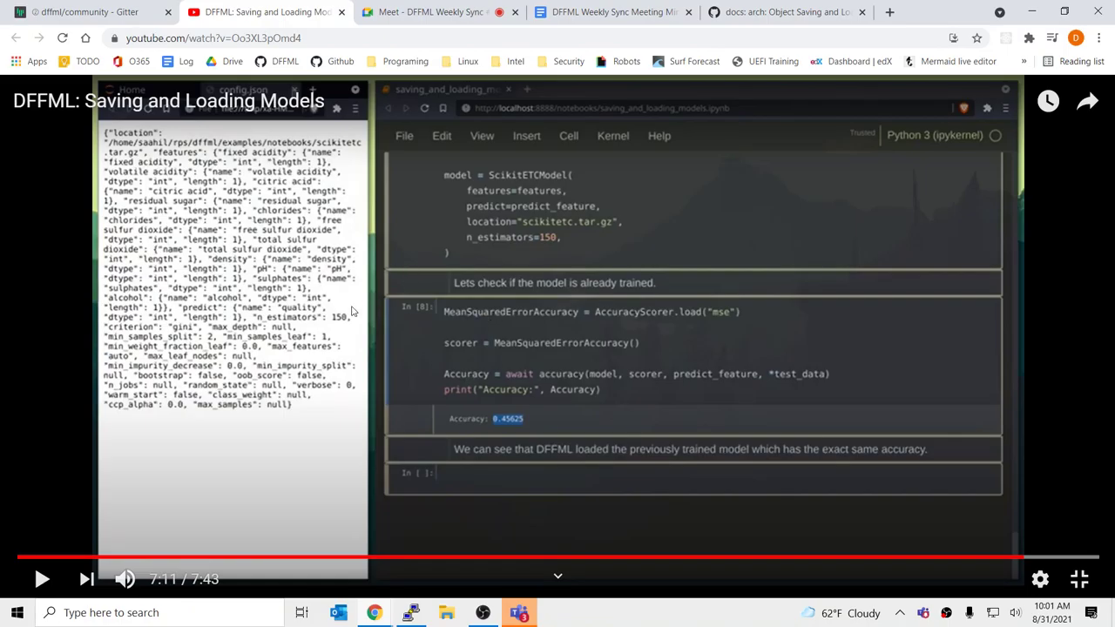
pyautogui.hotkey('ctrl', 'Tab')
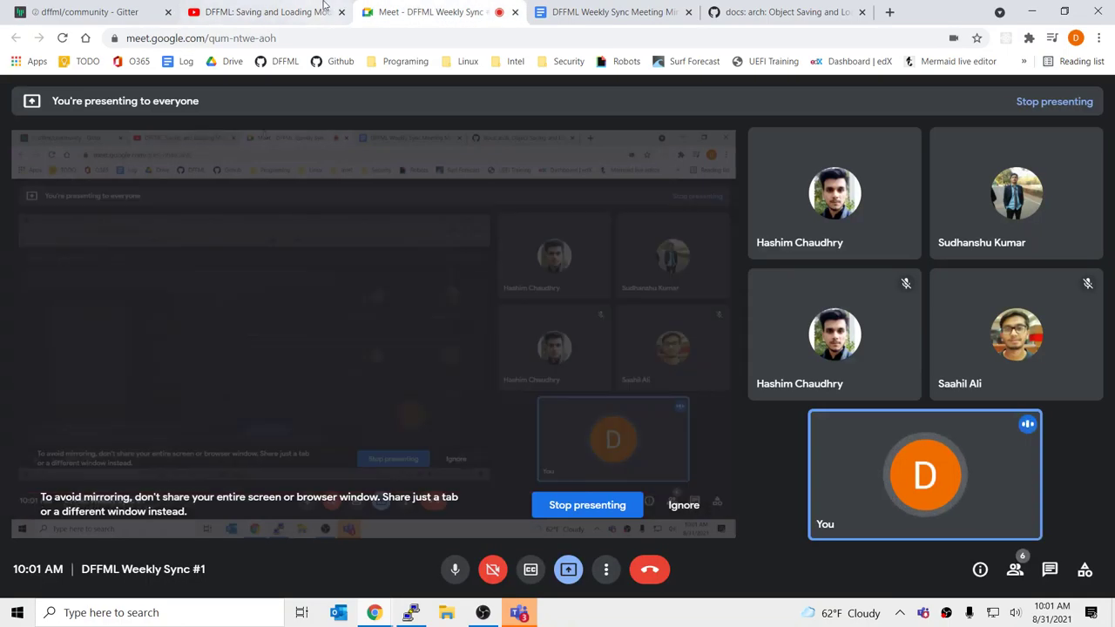
pyautogui.hotkey('ctrl', 'shift', 'Tab')
pyautogui.click(610, 10)
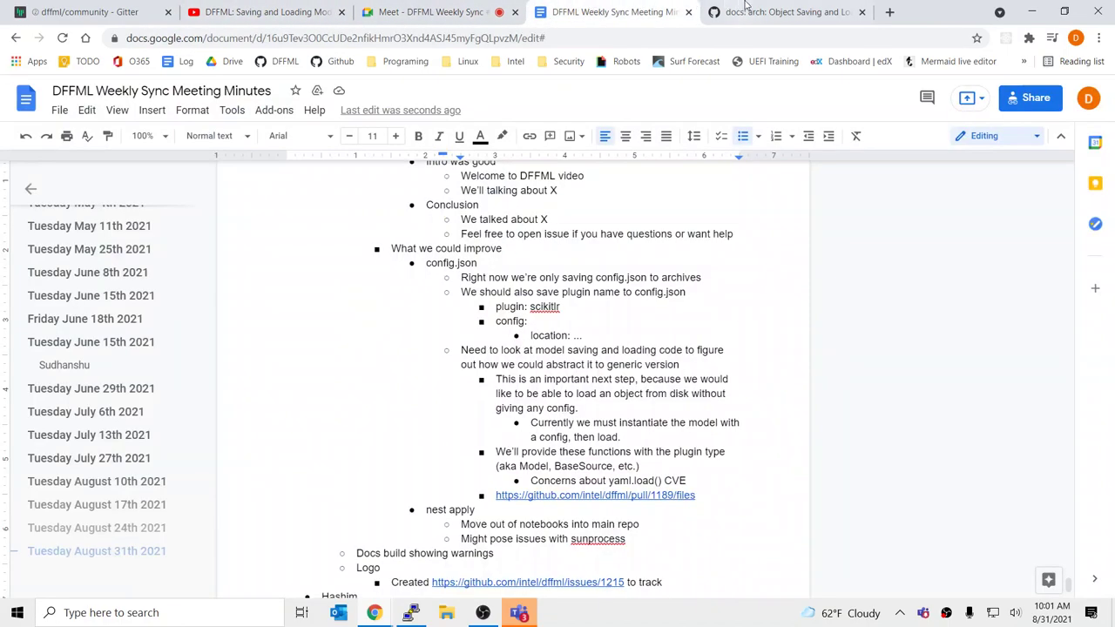
pyautogui.click(758, 9)
pyautogui.click(677, 5)
pyautogui.click(758, 10)
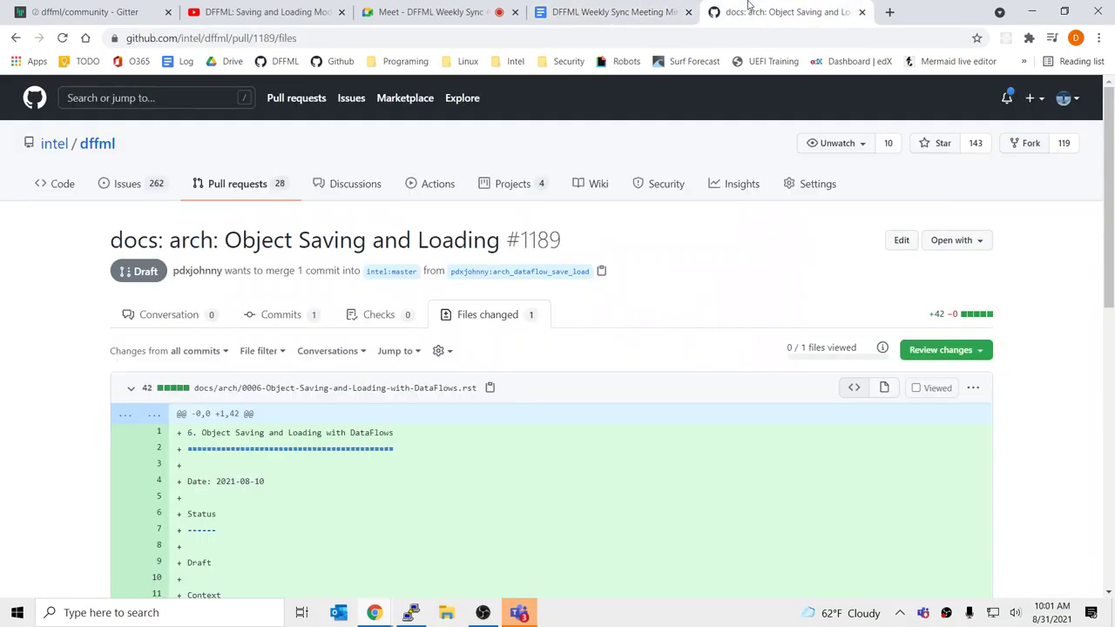
pyautogui.click(662, 11)
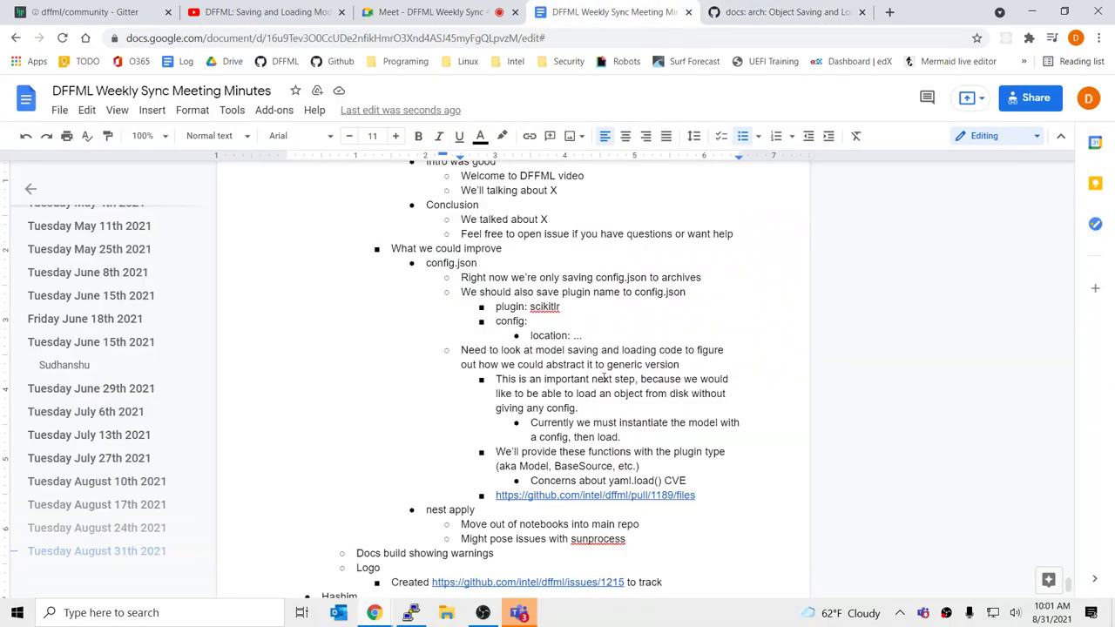
# Step: Correct the misspelled last word of the second nest apply bullet to the suggested "subprocess"
pyautogui.rightClick(592, 538)
pyautogui.click(645, 376)
# Step: Add the bullet "Will record" below the notebooks playlist note in the Demo section
pyautogui.scroll(-4, 650, 538)
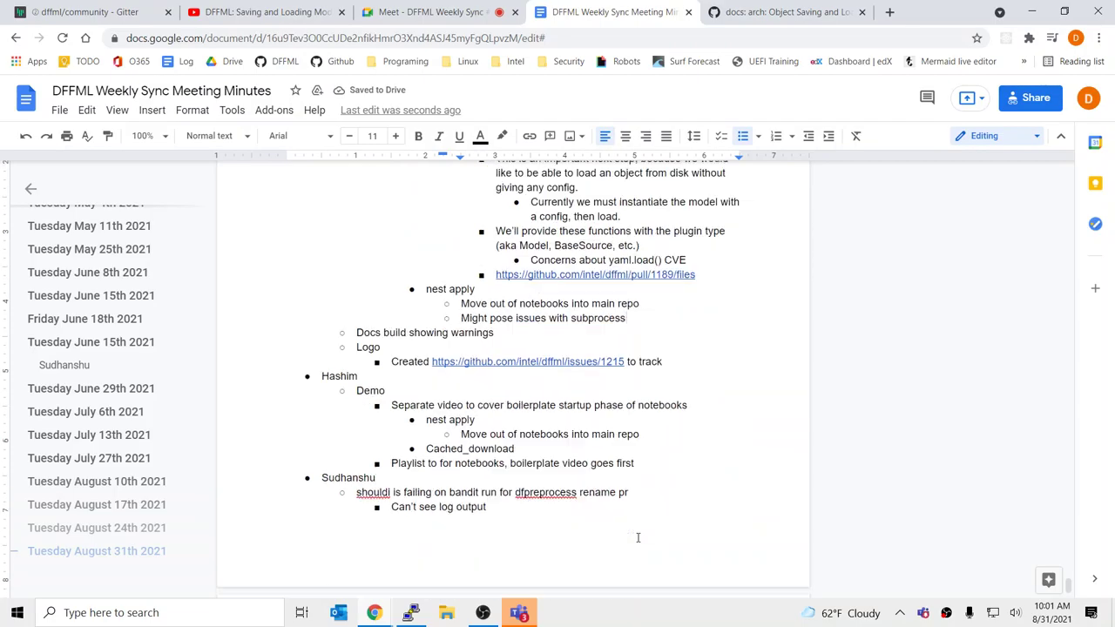
pyautogui.click(429, 349)
pyautogui.click(664, 393)
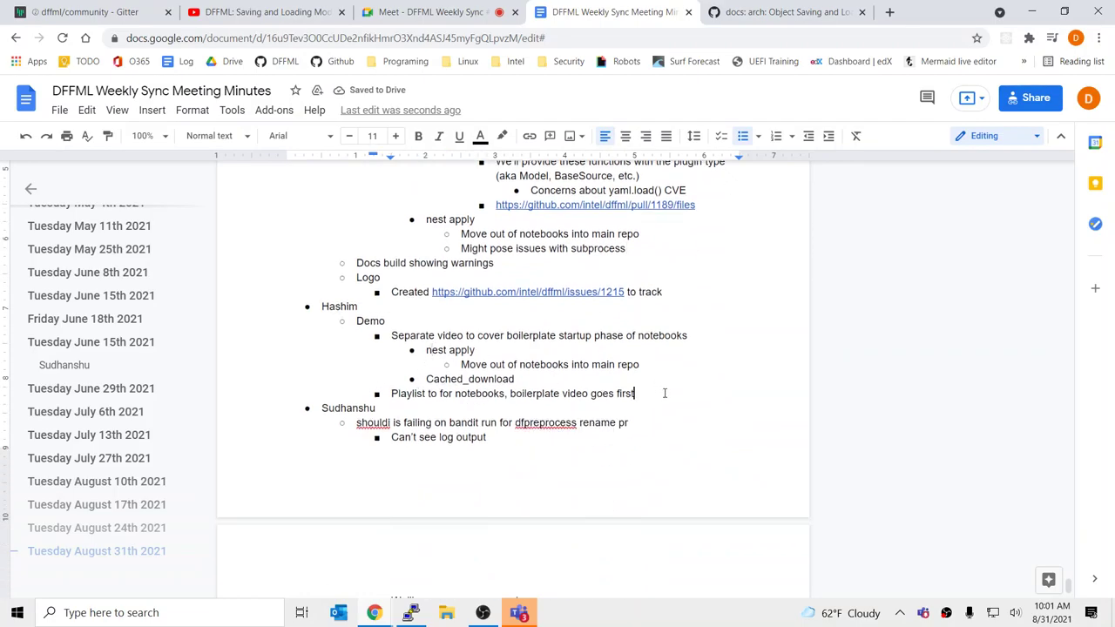
pyautogui.press('Return')
pyautogui.write('Will record')
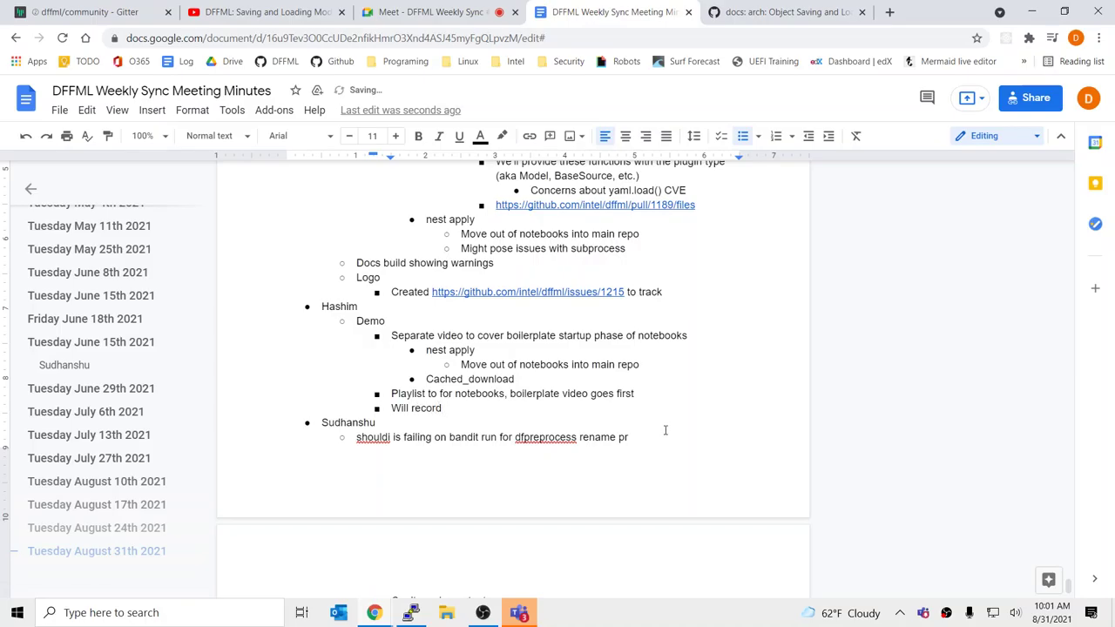
pyautogui.click(666, 436)
pyautogui.press('Return')
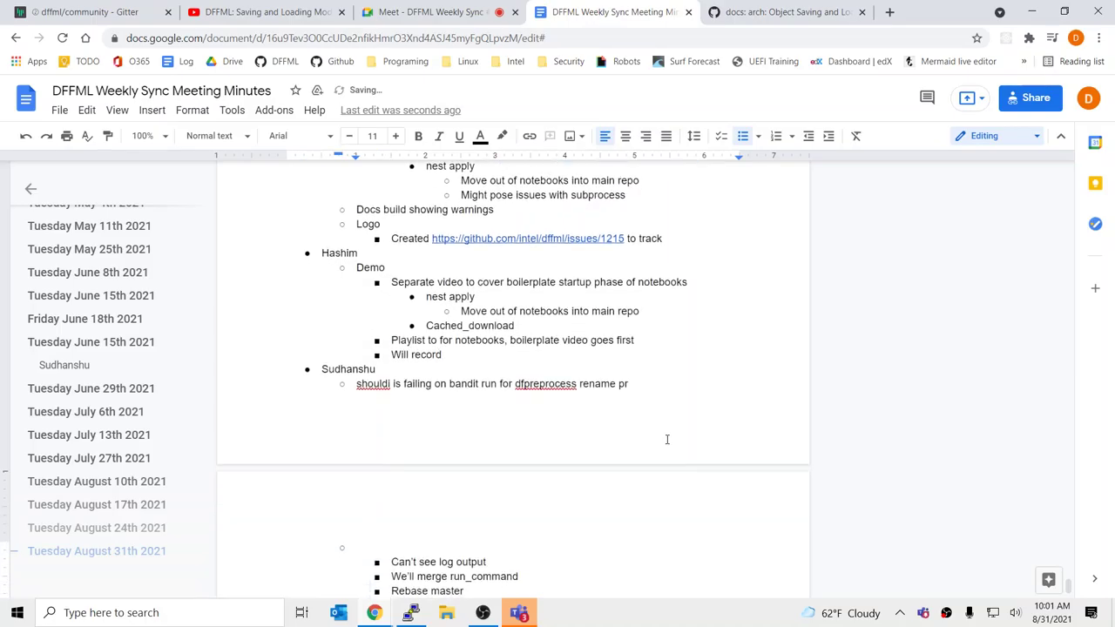
pyautogui.press('BackSpace')
# Step: Add a "Demo" sub-bullet with a nested "Will record" bullet at the start of the last attendee's section
pyautogui.click(459, 368)
pyautogui.press('Return')
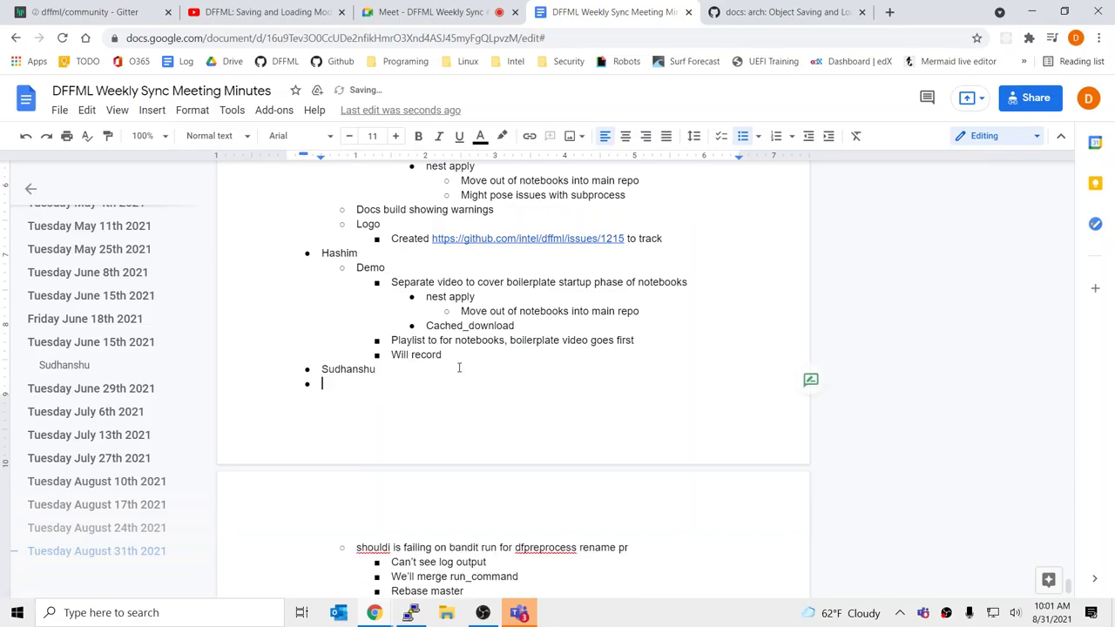
pyautogui.press('Tab')
pyautogui.write('Demo')
pyautogui.press('Return')
pyautogui.press('Tab')
pyautogui.write('Will')
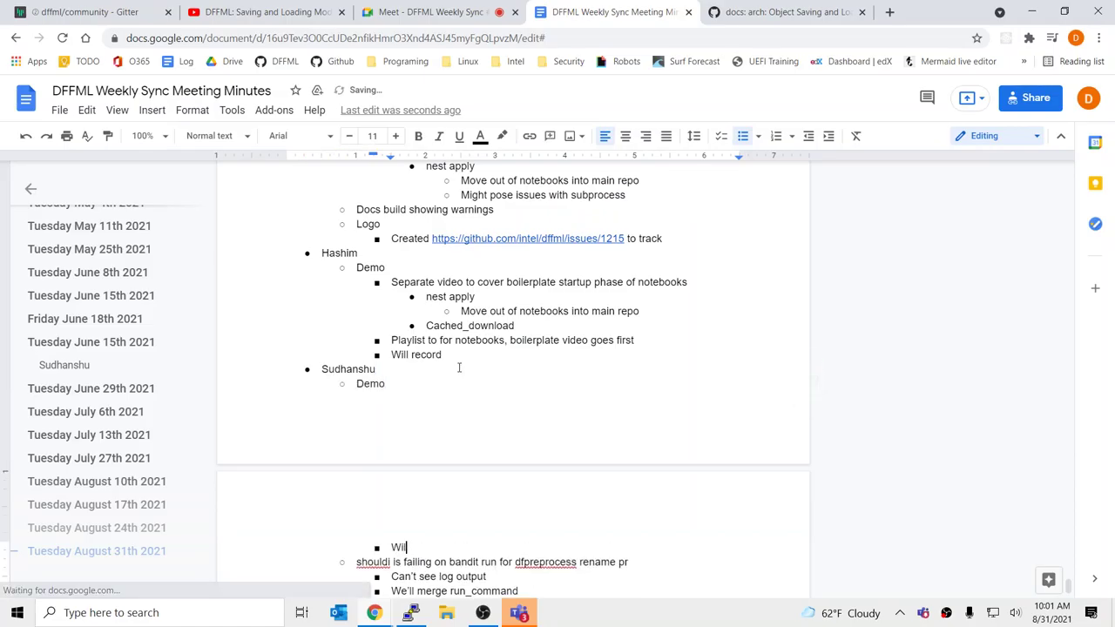
pyautogui.write(' record')
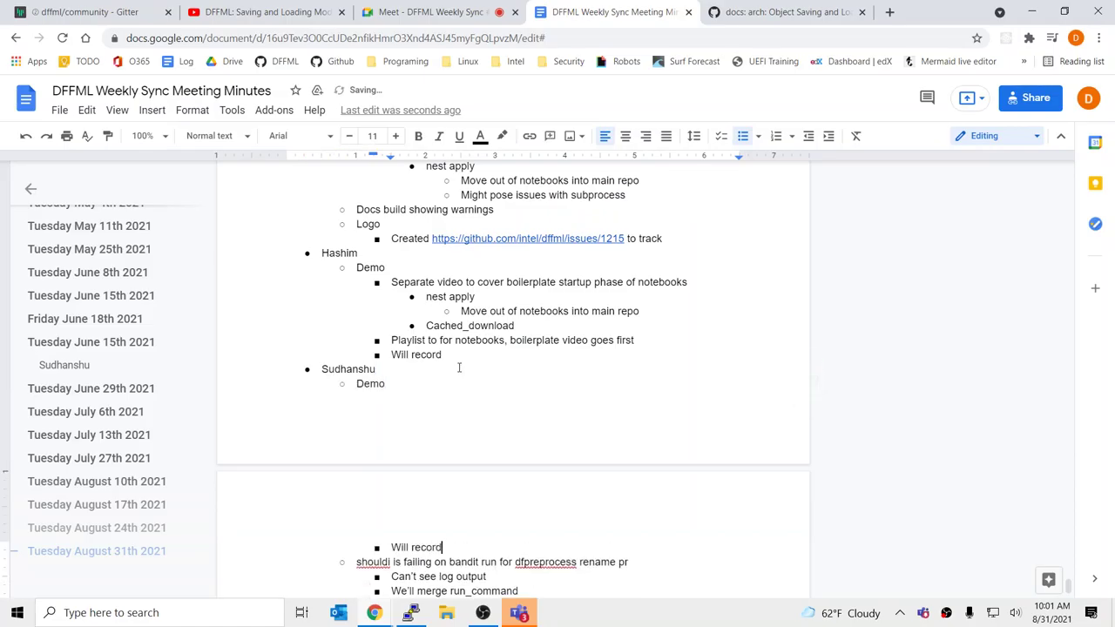
pyautogui.click(457, 369)
pyautogui.click(453, 384)
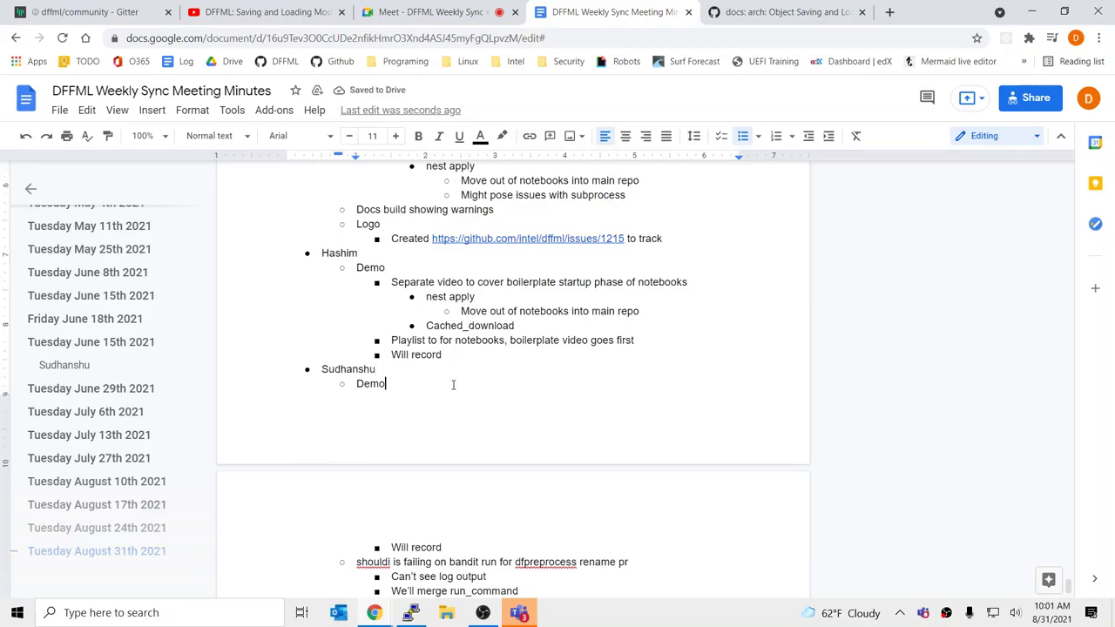
pyautogui.scroll(-3, 462, 366)
pyautogui.scroll(3, 472, 359)
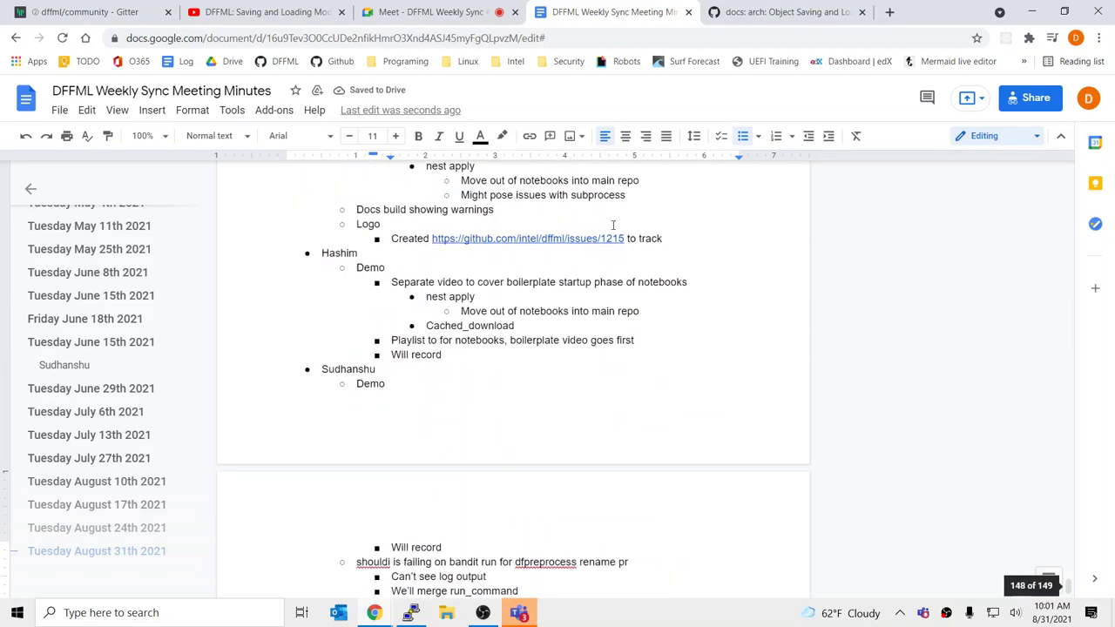
pyautogui.click(889, 12)
pyautogui.hotkey('ctrl', 'w')
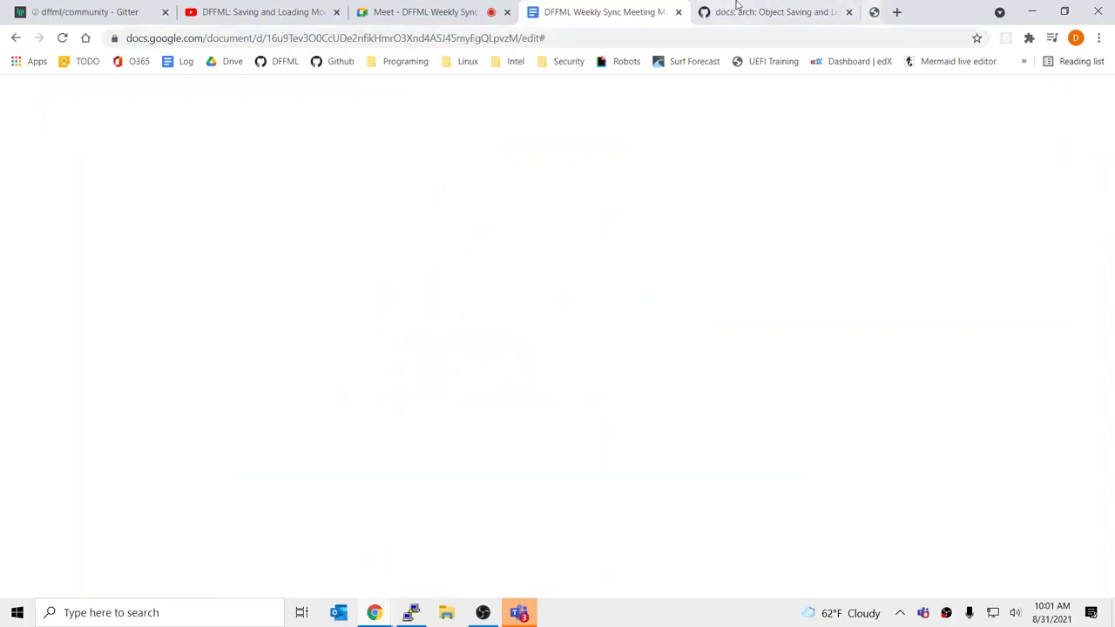
pyautogui.click(734, 9)
pyautogui.click(643, 9)
pyautogui.click(435, 11)
pyautogui.click(549, 8)
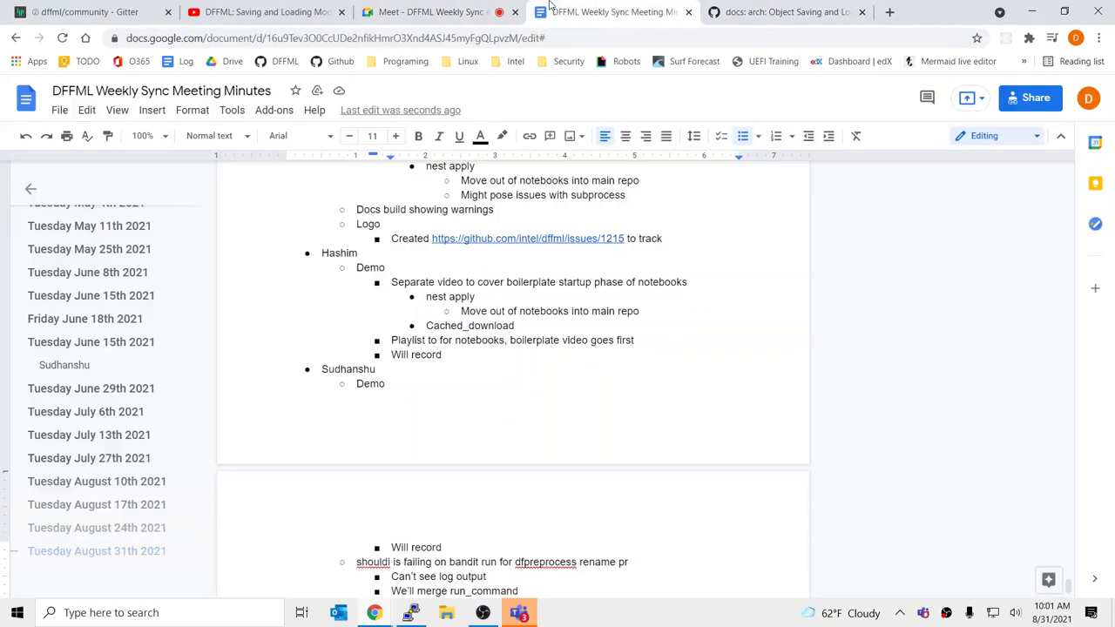
# Step: Review the Tuesday August 31st agenda and notes, from the agenda items down to the last attendee's section
pyautogui.scroll(-2, 525, 399)
pyautogui.scroll(3, 448, 391)
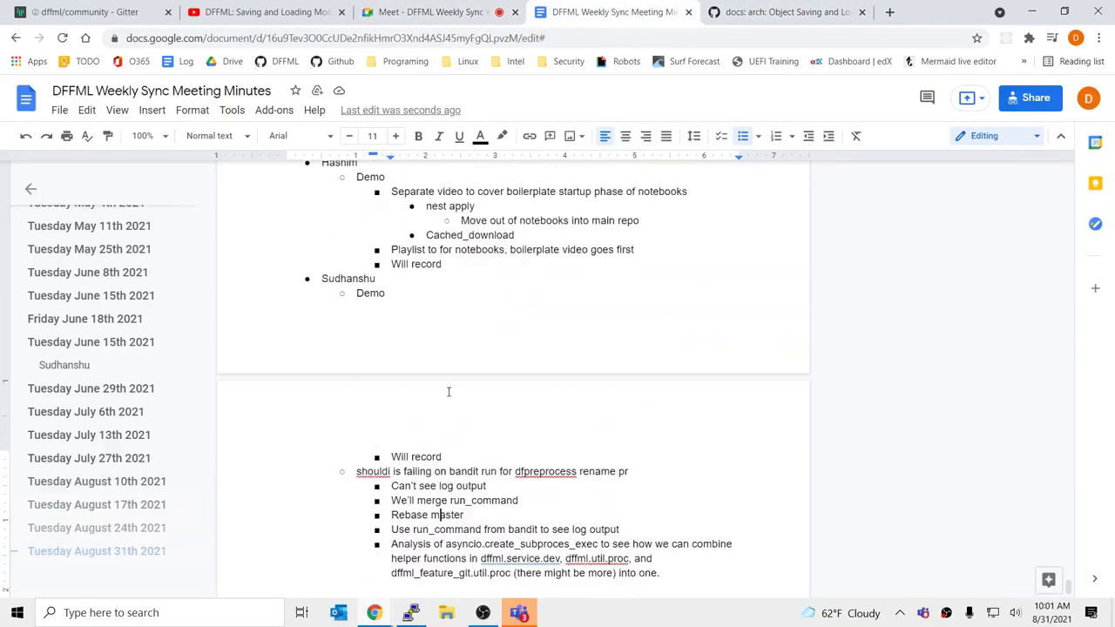
pyautogui.scroll(4, 516, 392)
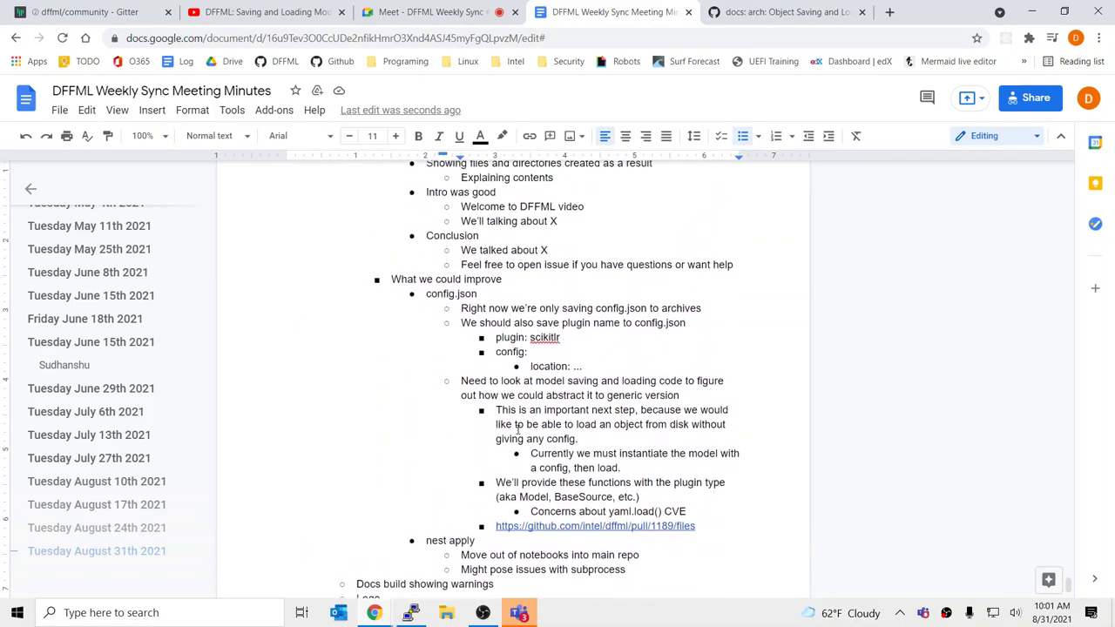
pyautogui.scroll(4, 517, 430)
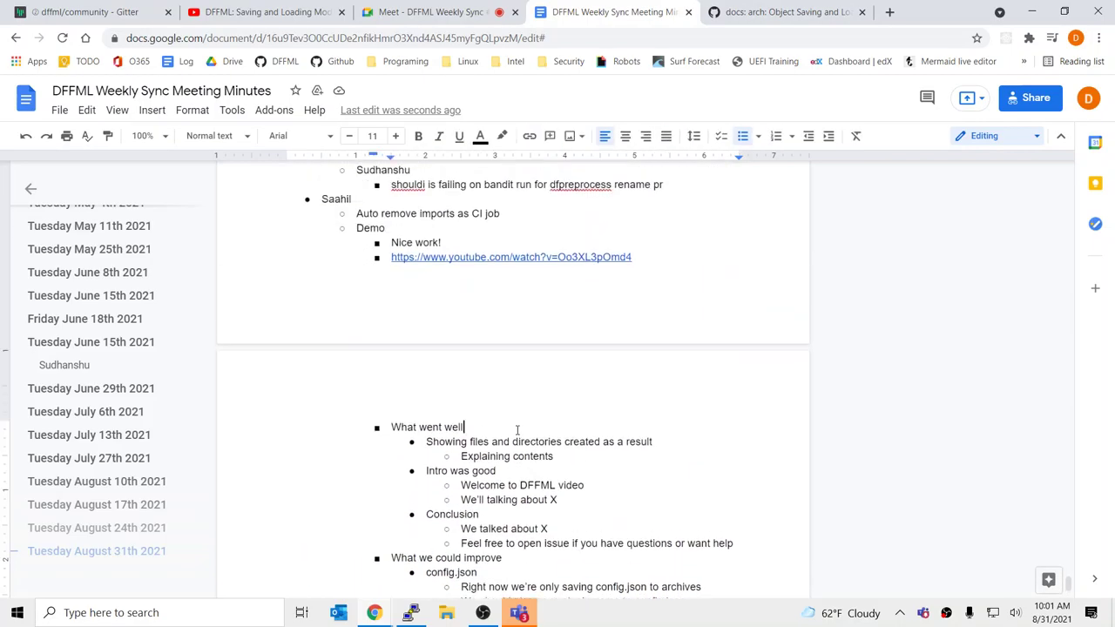
pyautogui.scroll(1, 517, 430)
pyautogui.click(517, 431)
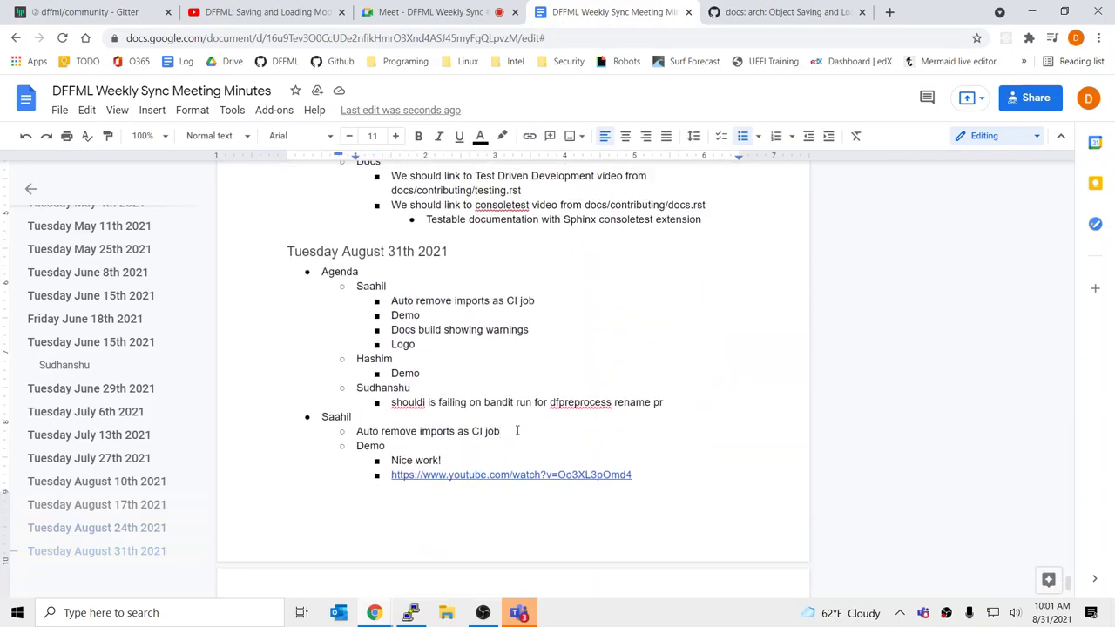
pyautogui.click(584, 403)
pyautogui.click(702, 399)
pyautogui.scroll(-15, 523, 445)
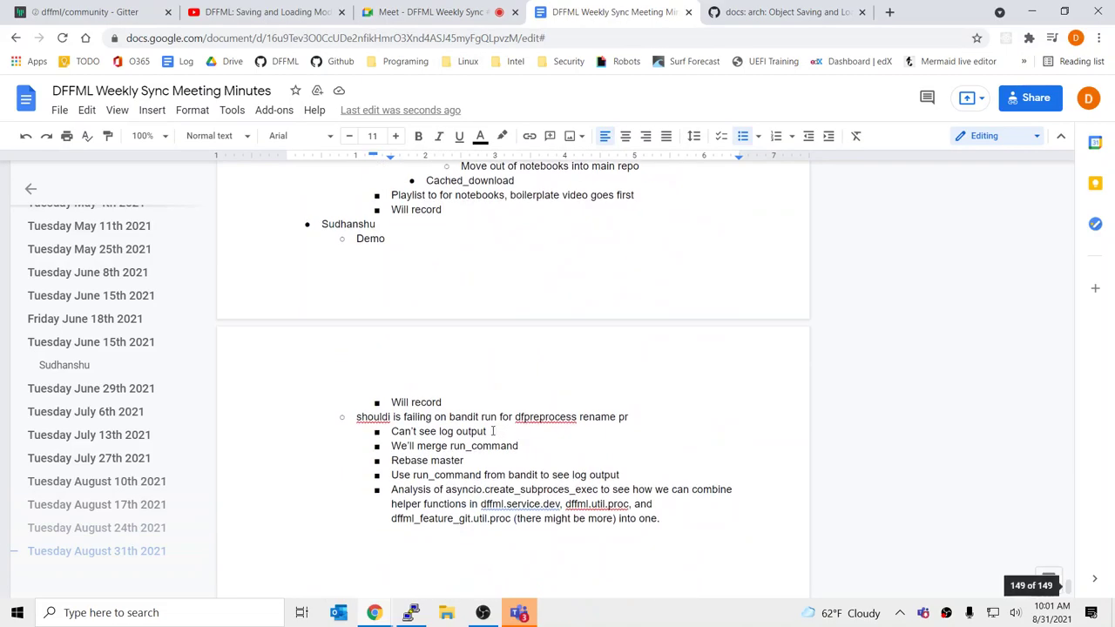
# Step: Reread the bullets under the failing shouldi bandit run note by highlighting run_command, create_subproces_exec and the analysis item
pyautogui.moveTo(443, 446); pyautogui.dragTo(546, 451)
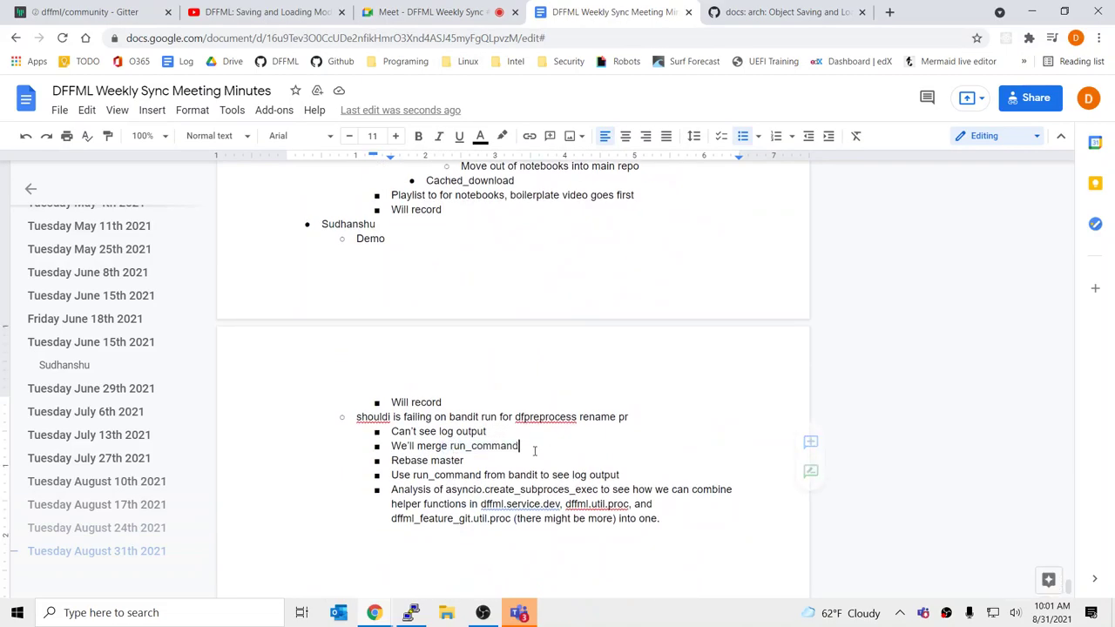
pyautogui.doubleClick(523, 447)
pyautogui.moveTo(412, 443); pyautogui.dragTo(470, 475)
pyautogui.click(541, 476)
pyautogui.doubleClick(554, 490)
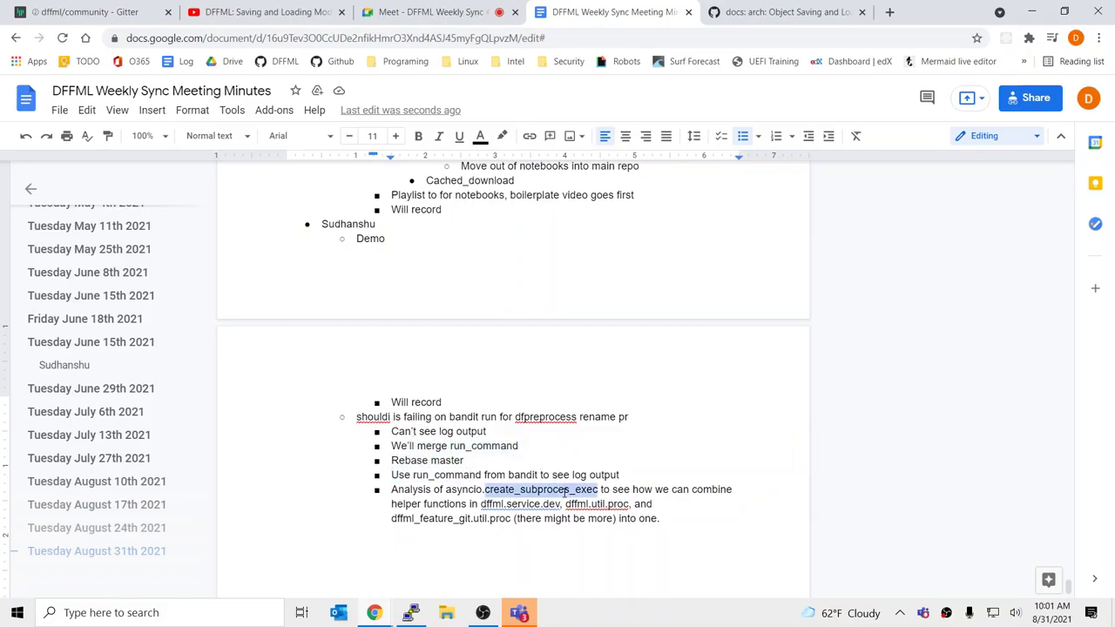
pyautogui.click(526, 490)
pyautogui.doubleClick(526, 490)
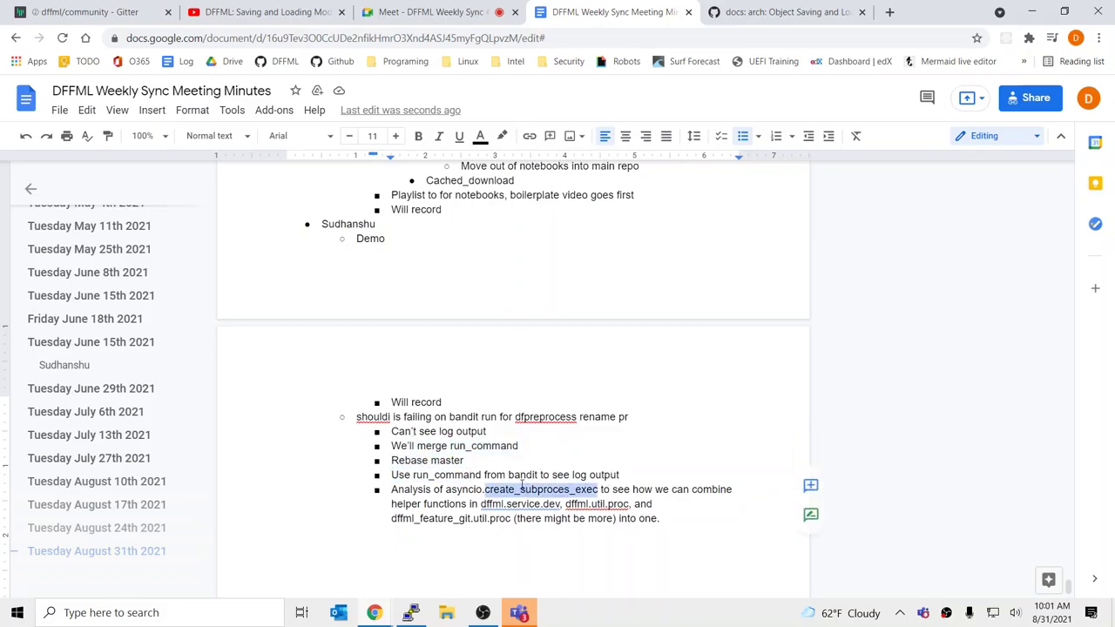
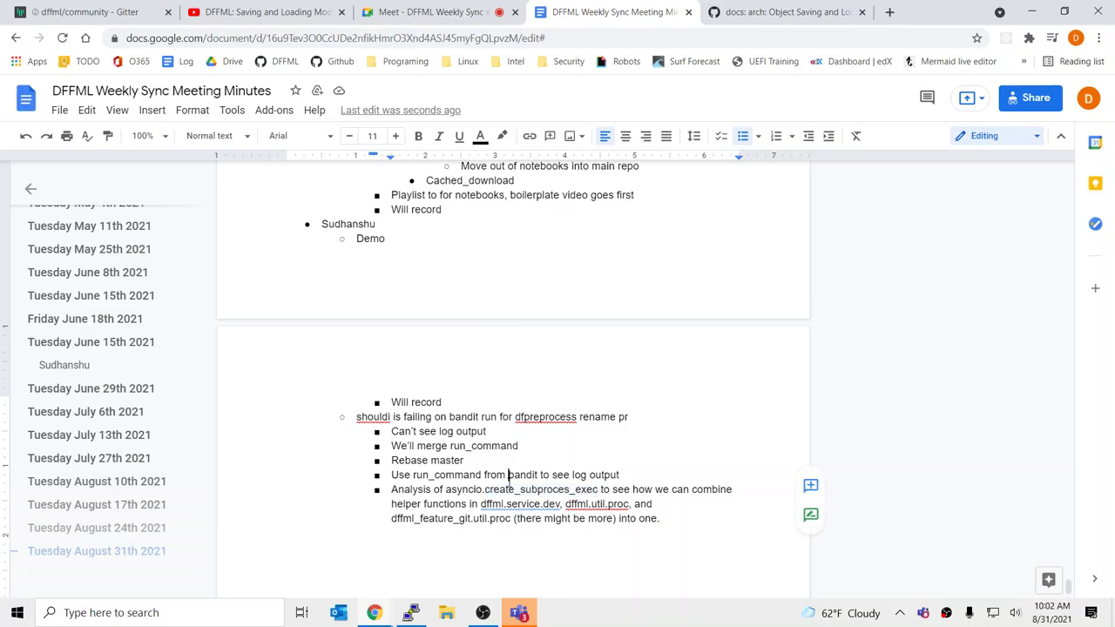
pyautogui.moveTo(393, 489); pyautogui.dragTo(663, 520)
pyautogui.click(664, 520)
pyautogui.tripleClick(377, 495)
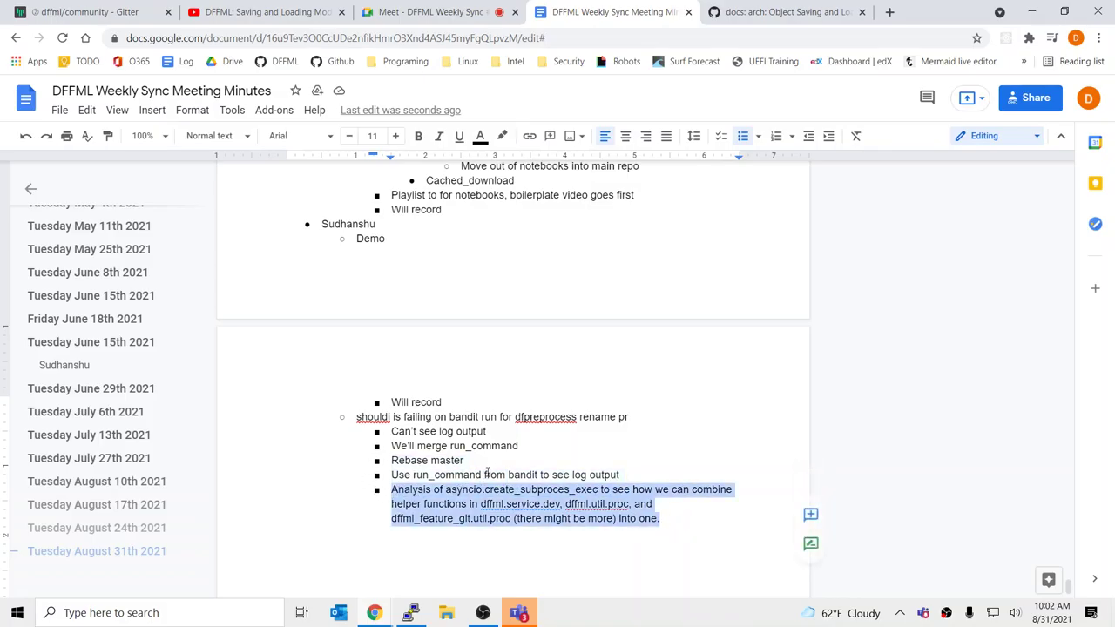
# Step: Copy the five bullets under the failing shouldi bandit run note and open the dfpreprocess rename pull request #1213 on GitHub
pyautogui.moveTo(662, 520); pyautogui.dragTo(351, 440)
pyautogui.hotkey('ctrl', 'c')
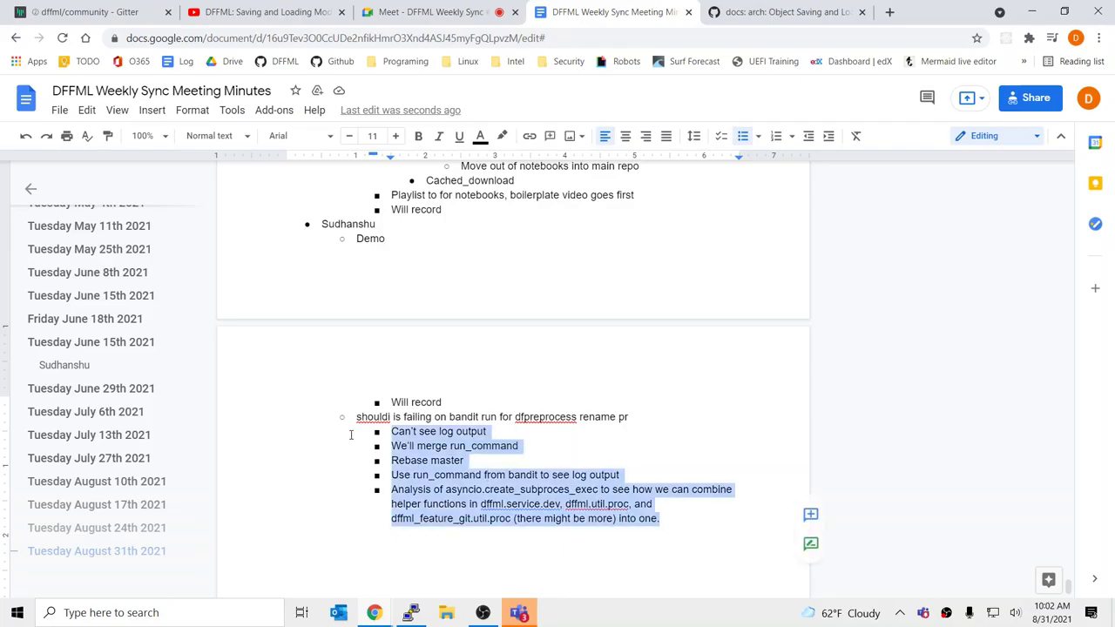
pyautogui.click(781, 12)
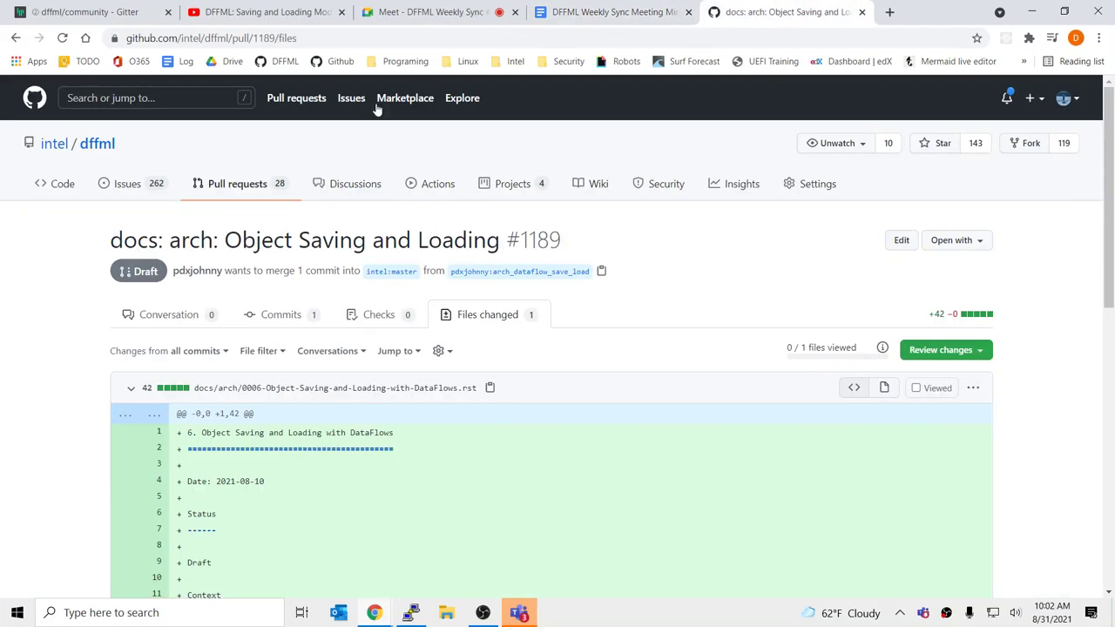
pyautogui.click(245, 190)
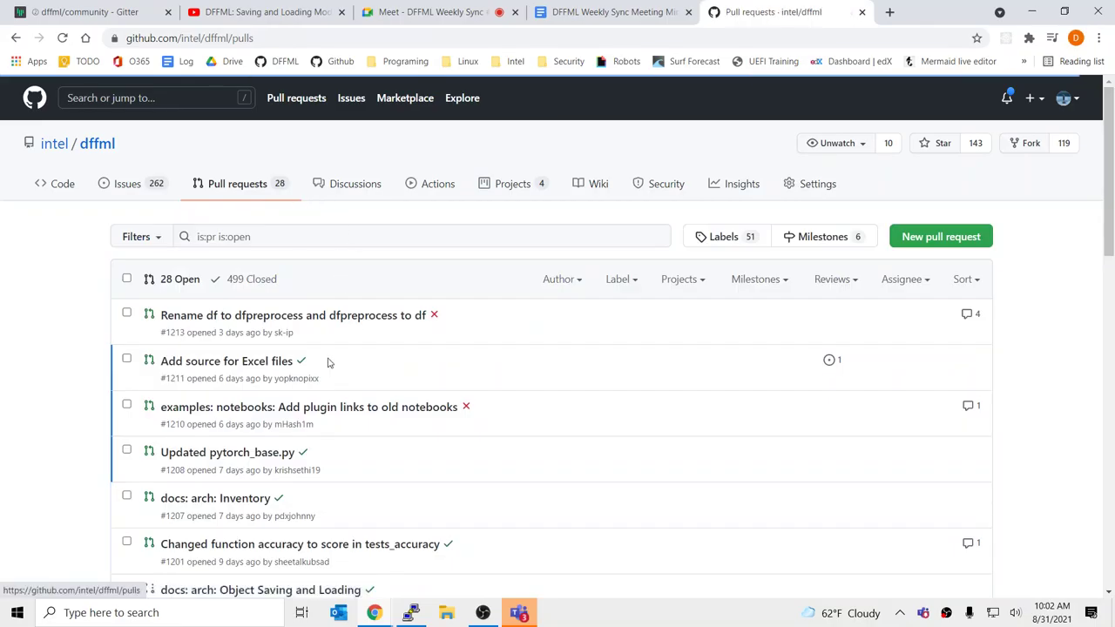
pyautogui.click(399, 322)
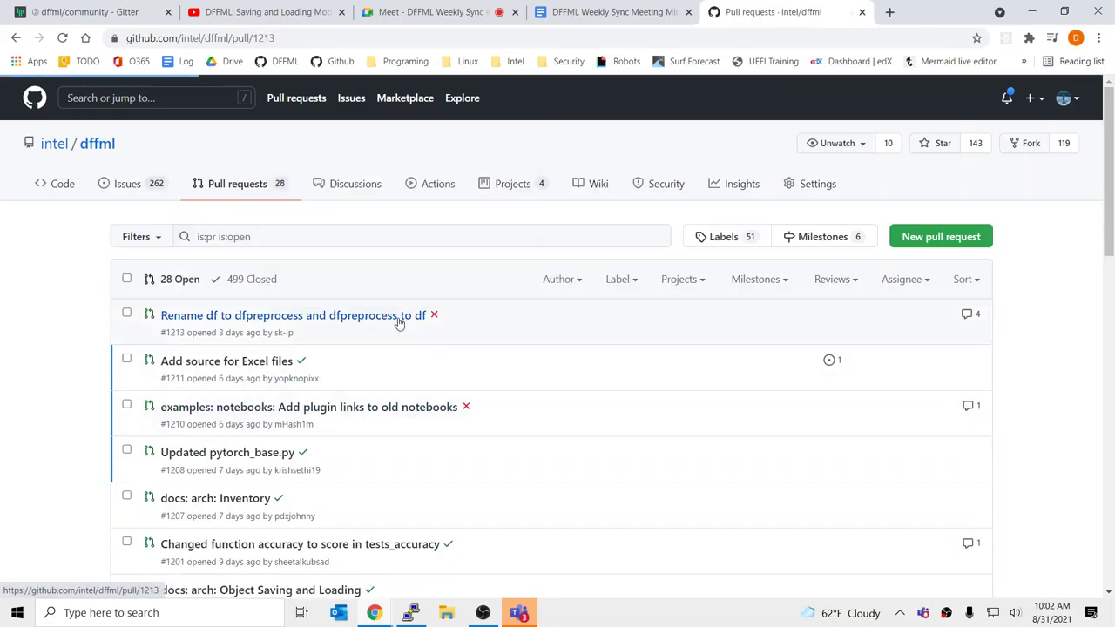
# Step: Paste the copied bandit notes into the new comment at the end of pull request #1213
pyautogui.scroll(-2, 544, 336)
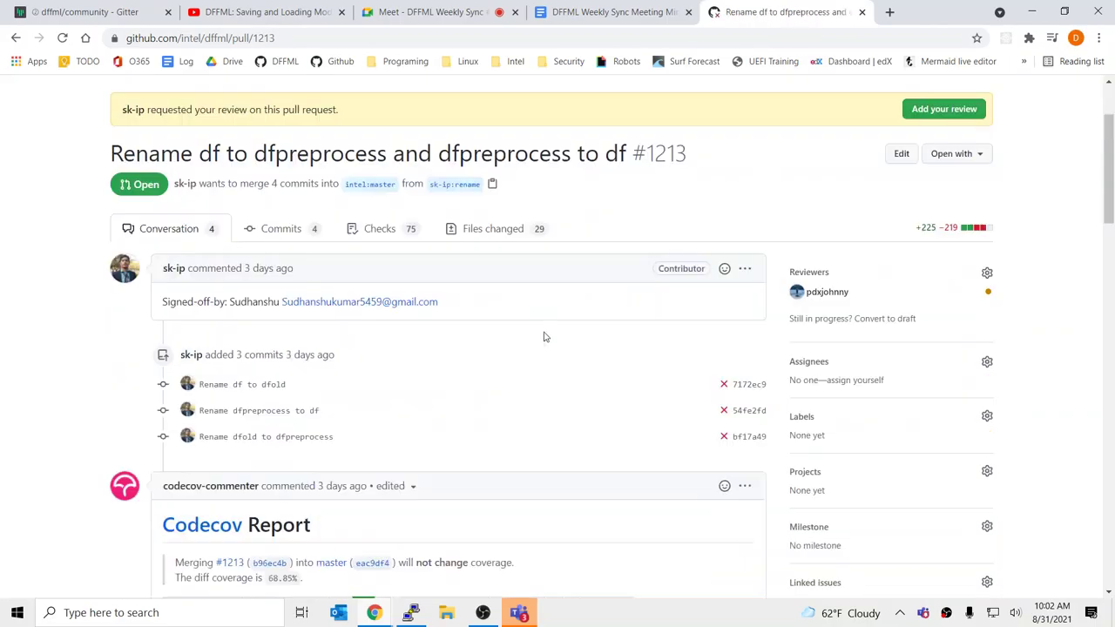
pyautogui.scroll(-10, 543, 336)
pyautogui.click(456, 355)
pyautogui.hotkey('ctrl', 'v')
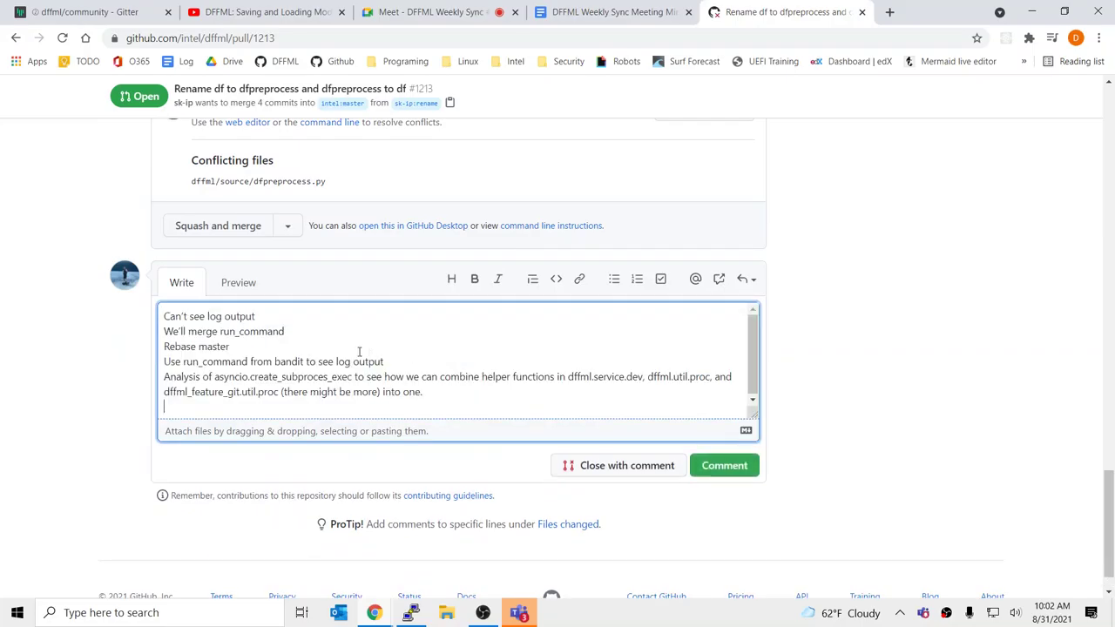
# Step: Turn the five pasted lines into Markdown list items by prefixing each with "- "
pyautogui.press('Home')
pyautogui.write('-')
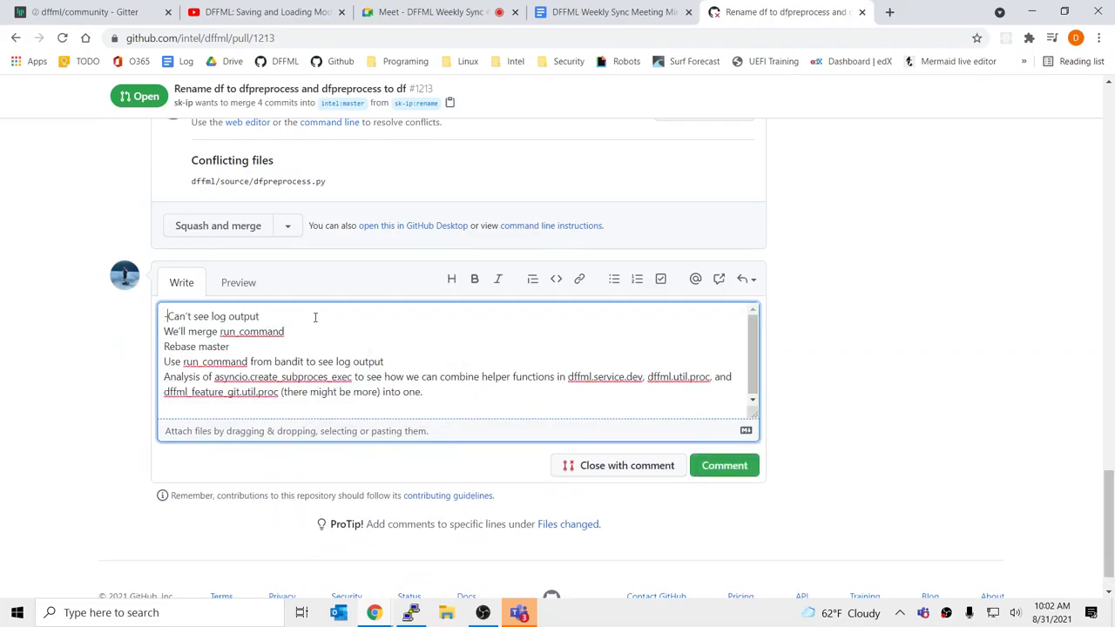
pyautogui.press('Down')
pyautogui.press('Home')
pyautogui.write('-')
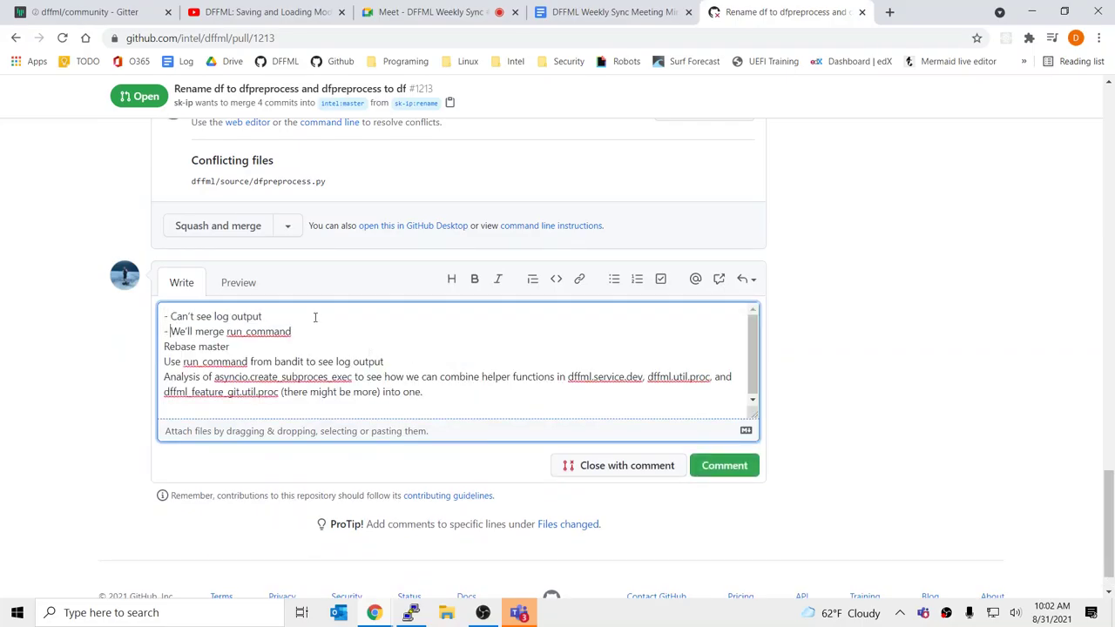
pyautogui.press('Down')
pyautogui.press('Home')
pyautogui.write('0-')
pyautogui.press('BackSpace')
pyautogui.press('BackSpace')
pyautogui.press('BackSpace')
pyautogui.write('- ')
pyautogui.write('- ')
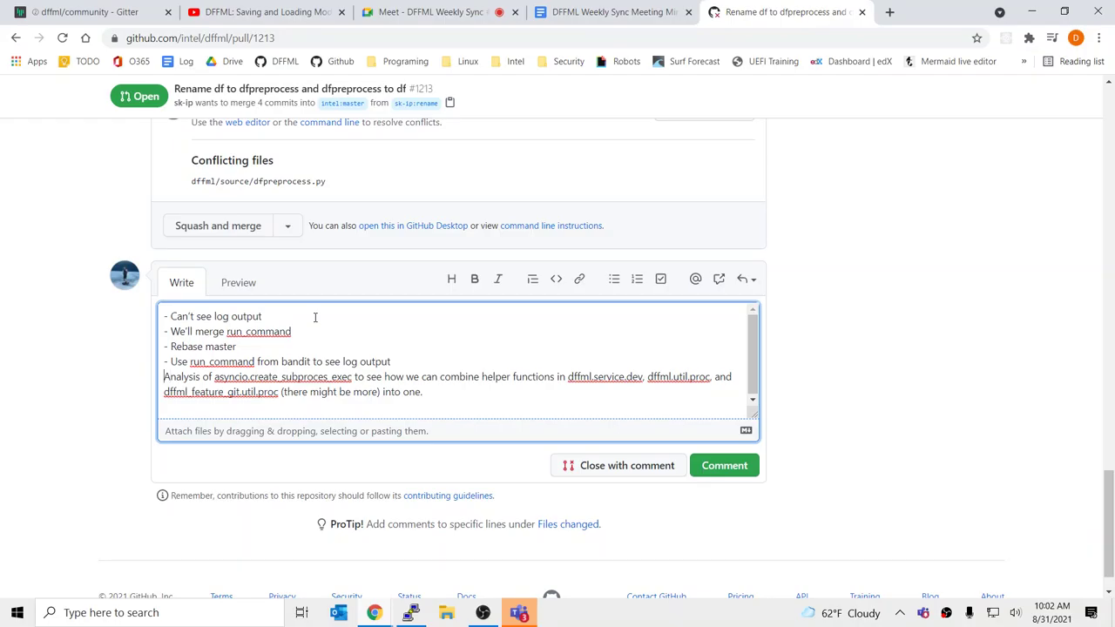
pyautogui.write('-')
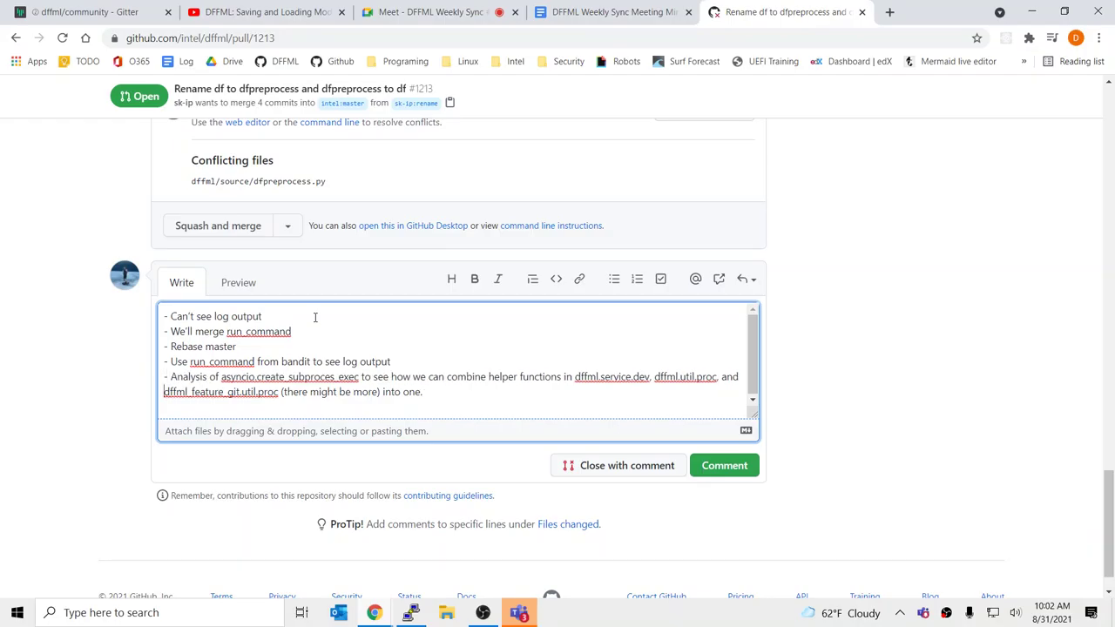
# Step: Add a nested bullet under the create_subproces_exec analysis item that mentions the volunteering contributor's GitHub handle
pyautogui.press('End')
pyautogui.press('Return')
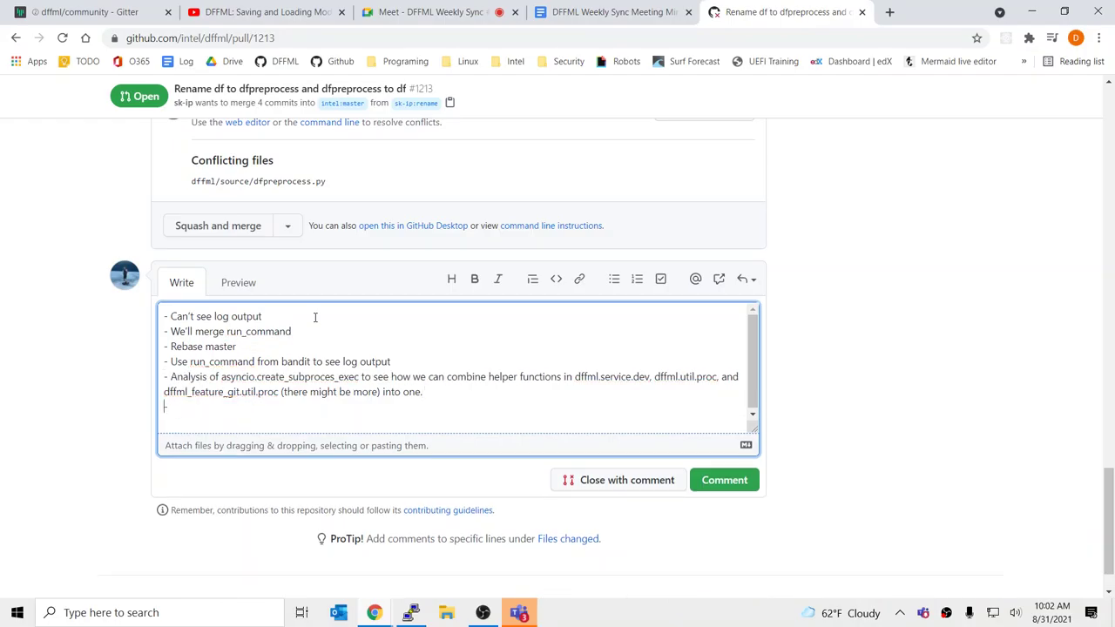
pyautogui.write('- @pr')
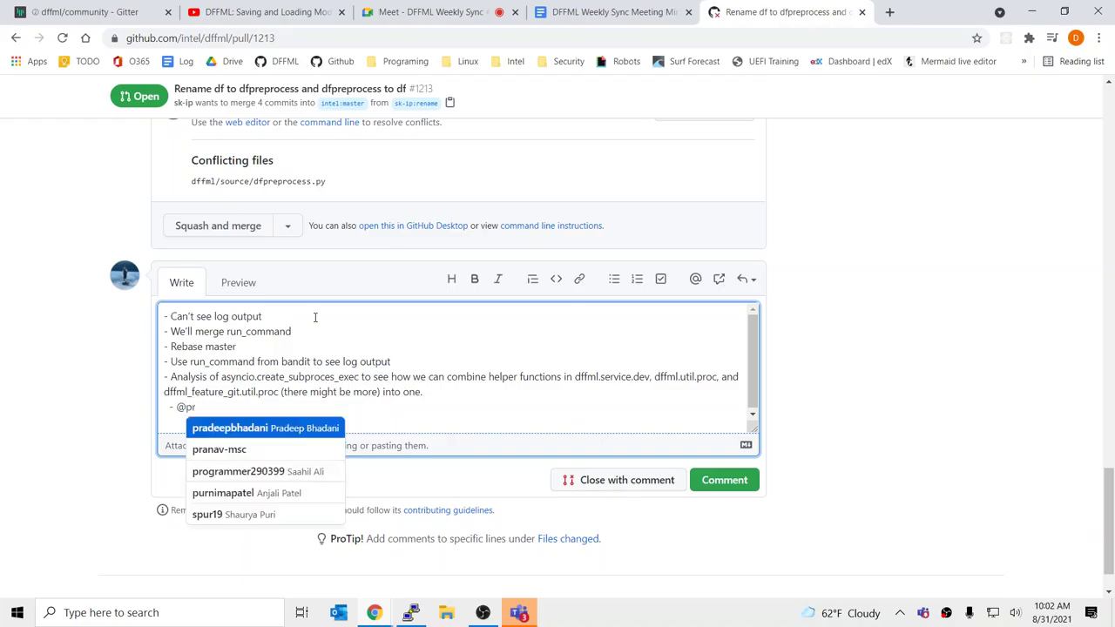
pyautogui.press('Down')
pyautogui.press('Down')
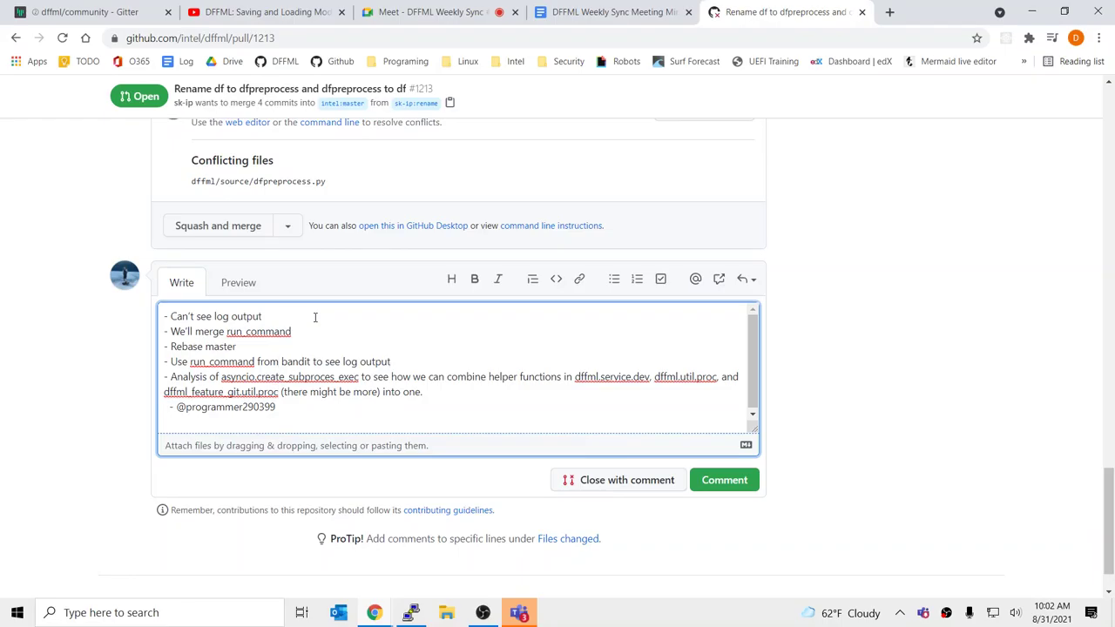
pyautogui.press('Return')
# Step: Insert an empty nested bullet under the "Use run_command from bandit" item and an empty bullet before "Can't see log output"
pyautogui.press('Up')
pyautogui.press('Up')
pyautogui.press('Up')
pyautogui.press('Return')
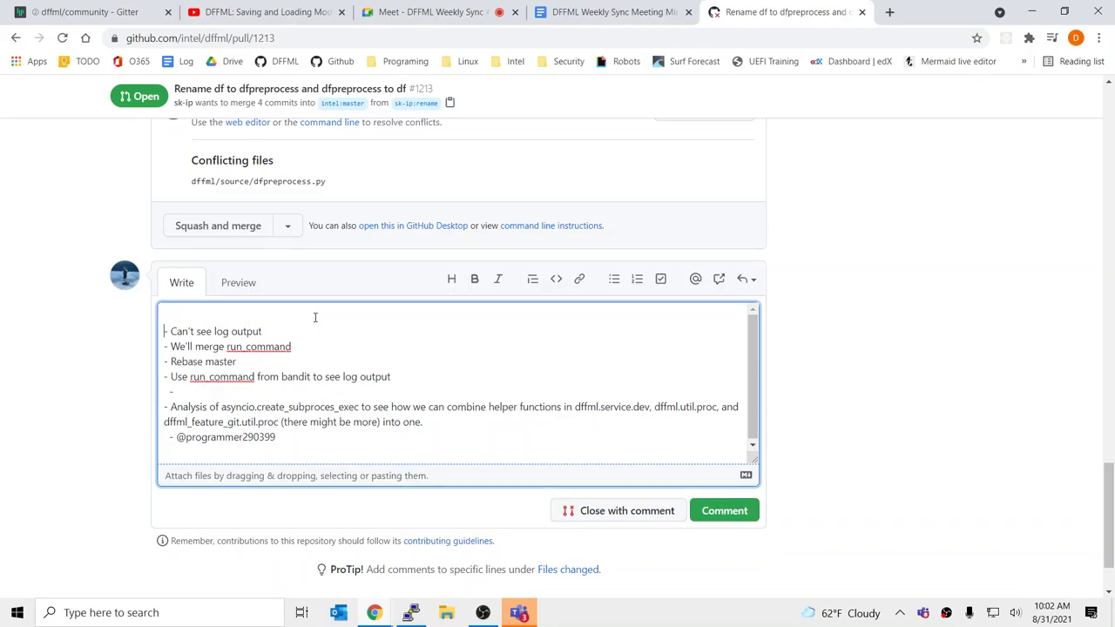
pyautogui.write('-')
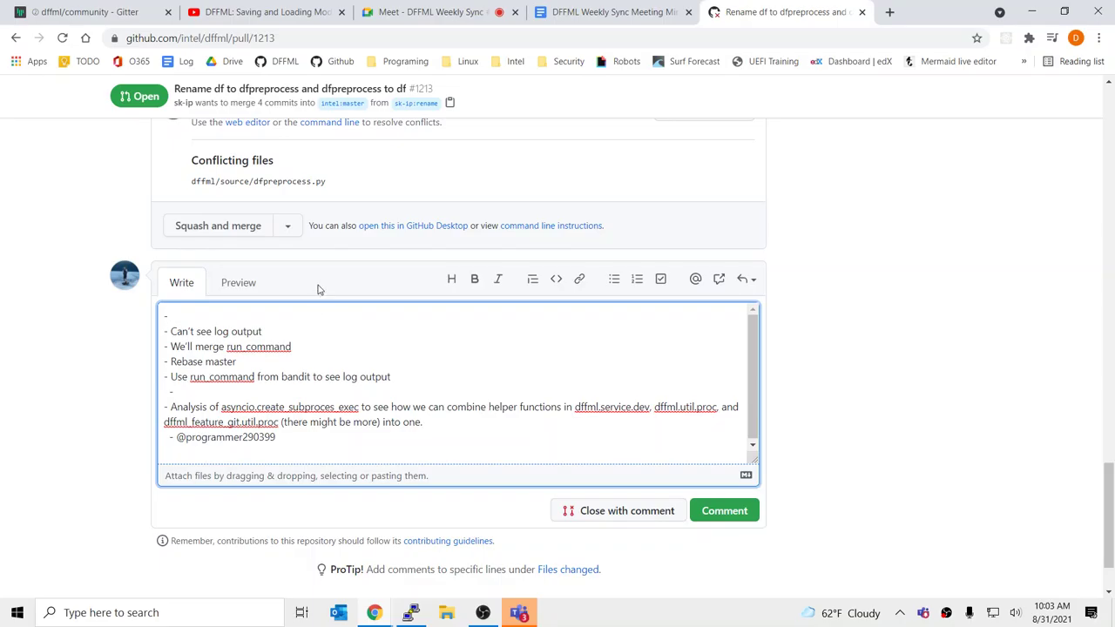
pyautogui.click(607, 12)
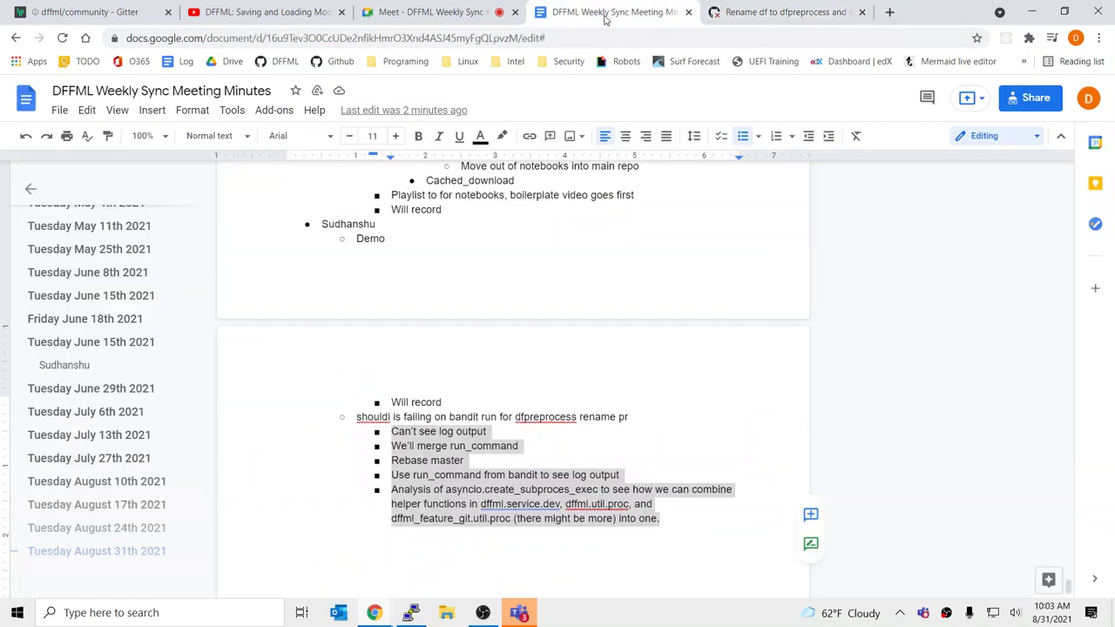
pyautogui.click(758, 10)
pyautogui.click(462, 12)
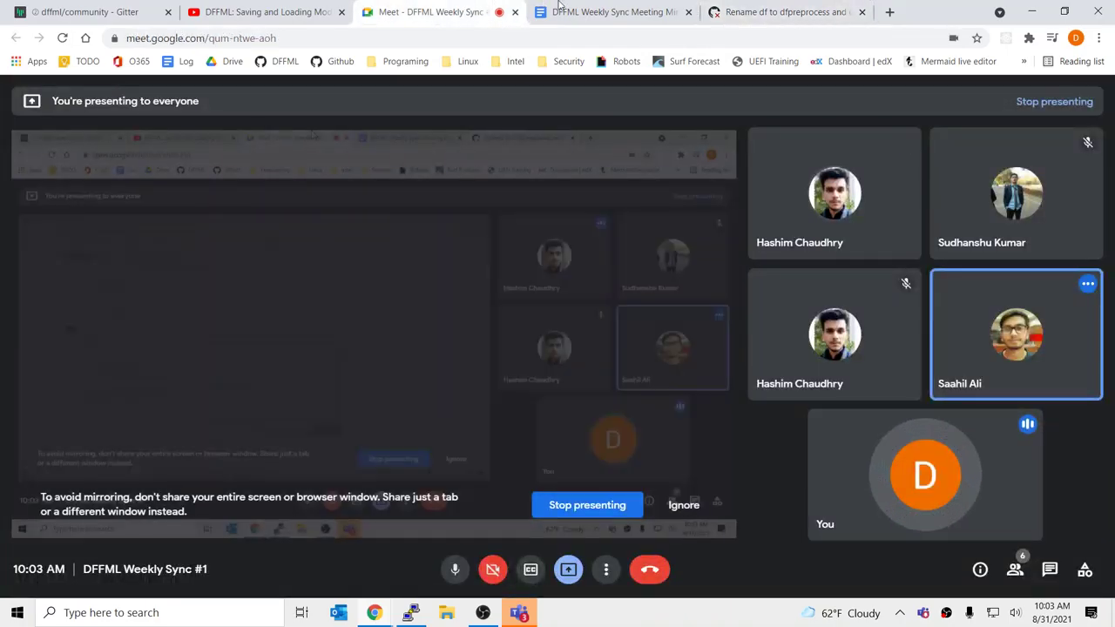
pyautogui.click(583, 11)
pyautogui.click(758, 11)
# Step: In the meeting minutes, add the bullet "Beta" after the Logo item, at the same level as Logo
pyautogui.click(651, 11)
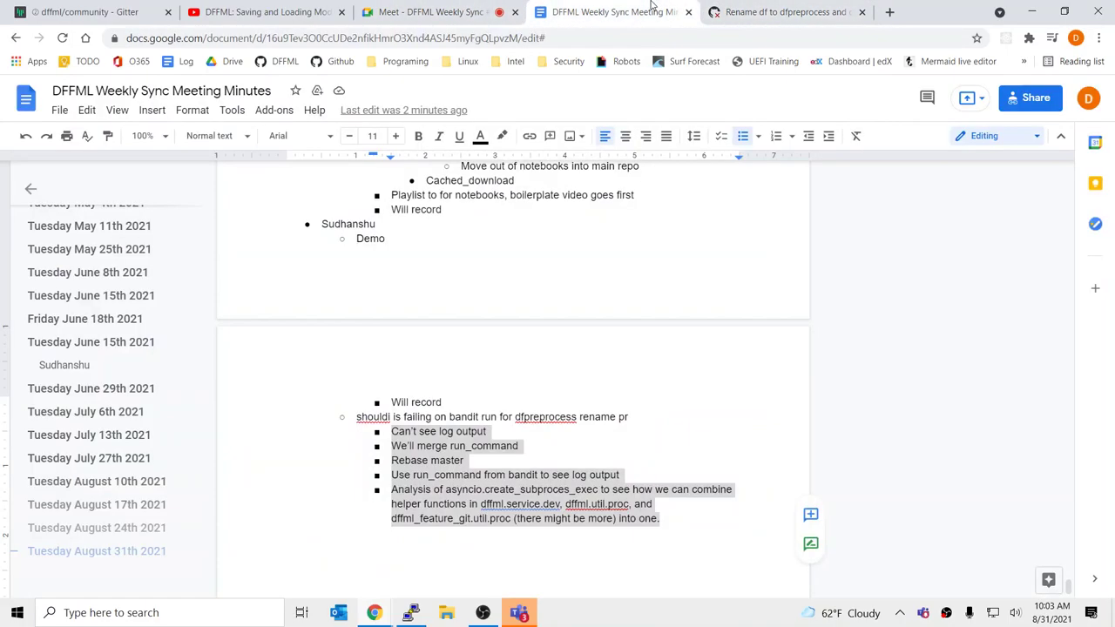
pyautogui.click(566, 449)
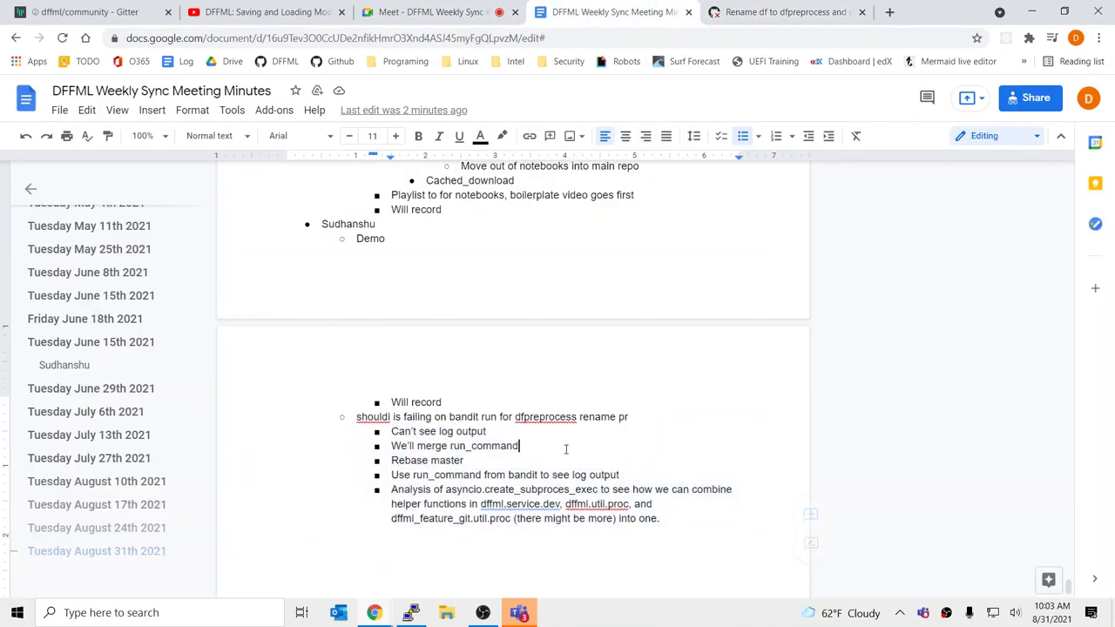
pyautogui.scroll(10, 565, 448)
pyautogui.scroll(8, 462, 413)
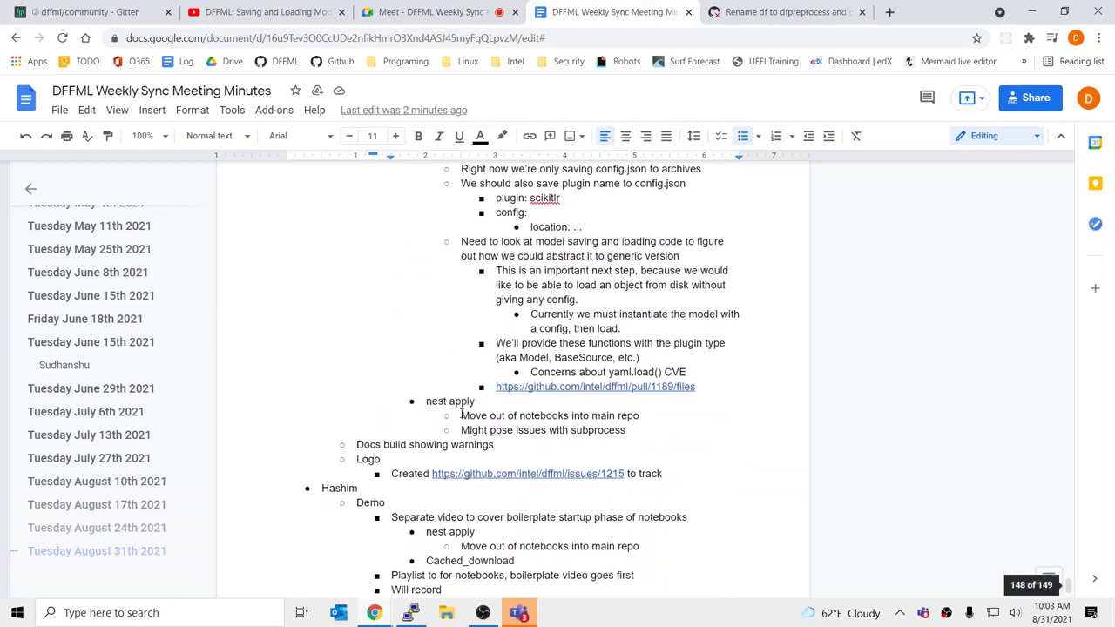
pyautogui.scroll(-5, 462, 413)
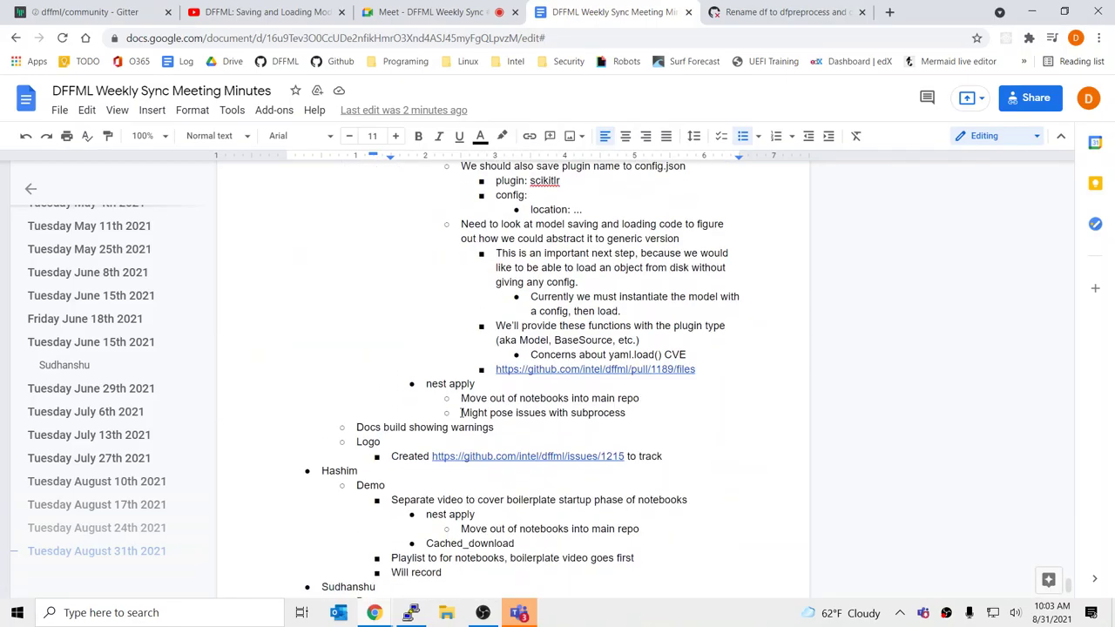
pyautogui.click(672, 453)
pyautogui.press('Return')
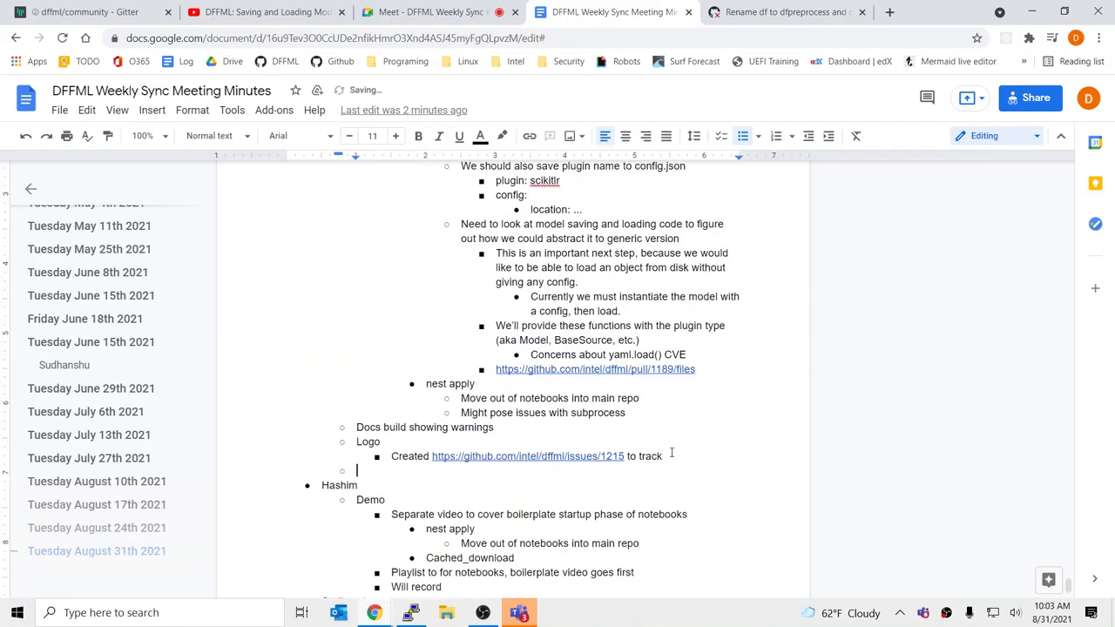
pyautogui.hotkey('shift', 'Tab')
pyautogui.write('Be')
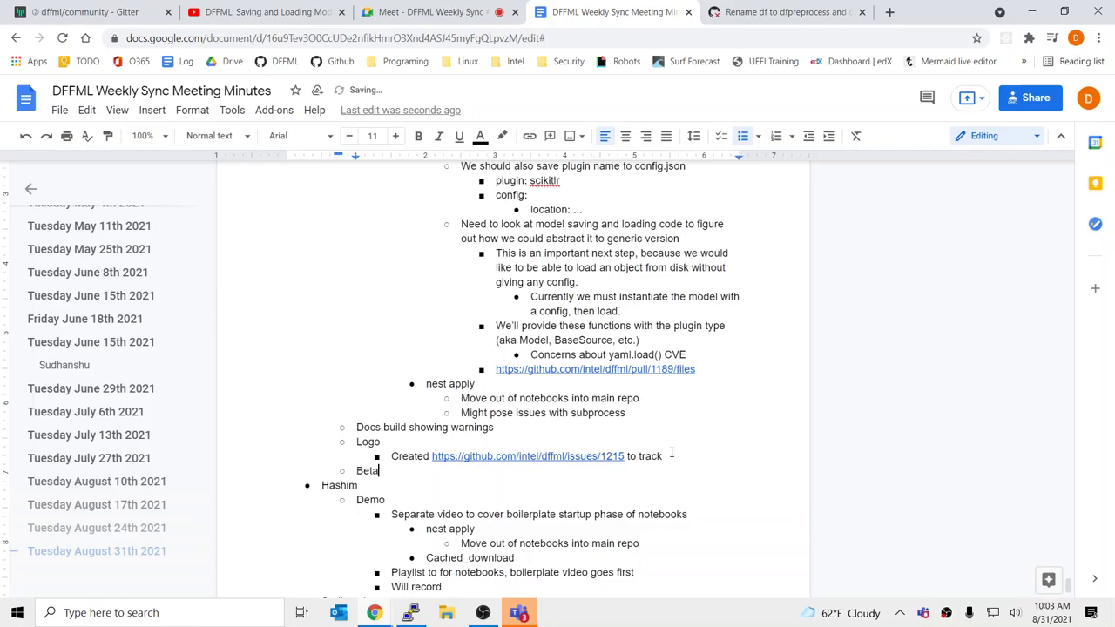
pyautogui.write('ta')
# Step: Reword the Beta bullet as "How are we getting to beta?" and start an empty nested bullet beneath it
pyautogui.press('Return')
pyautogui.press('Up')
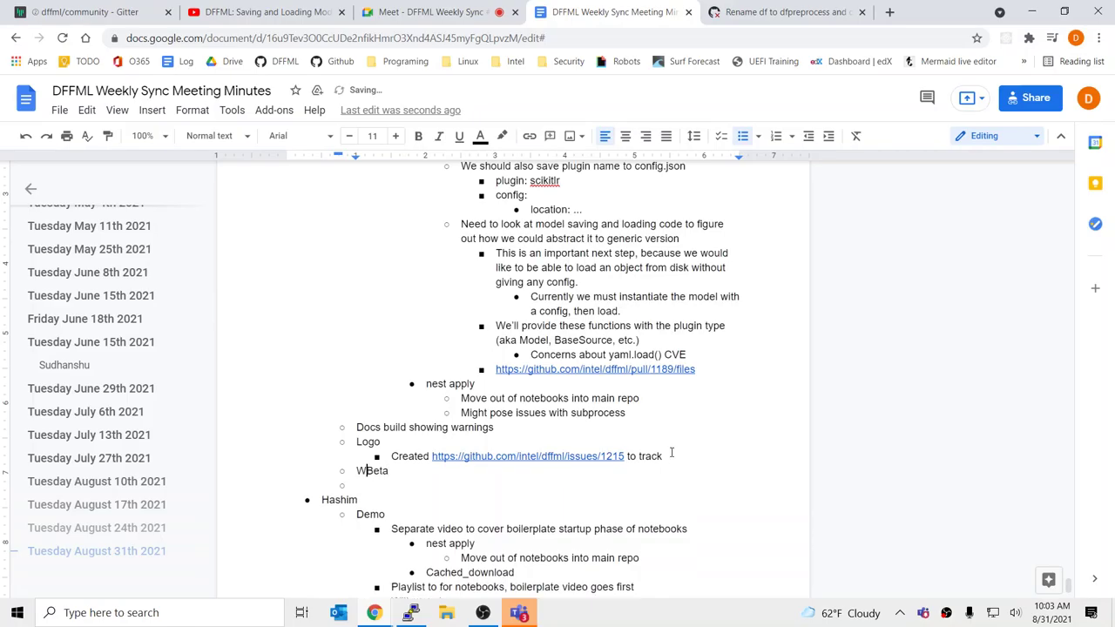
pyautogui.write('How are we getting to')
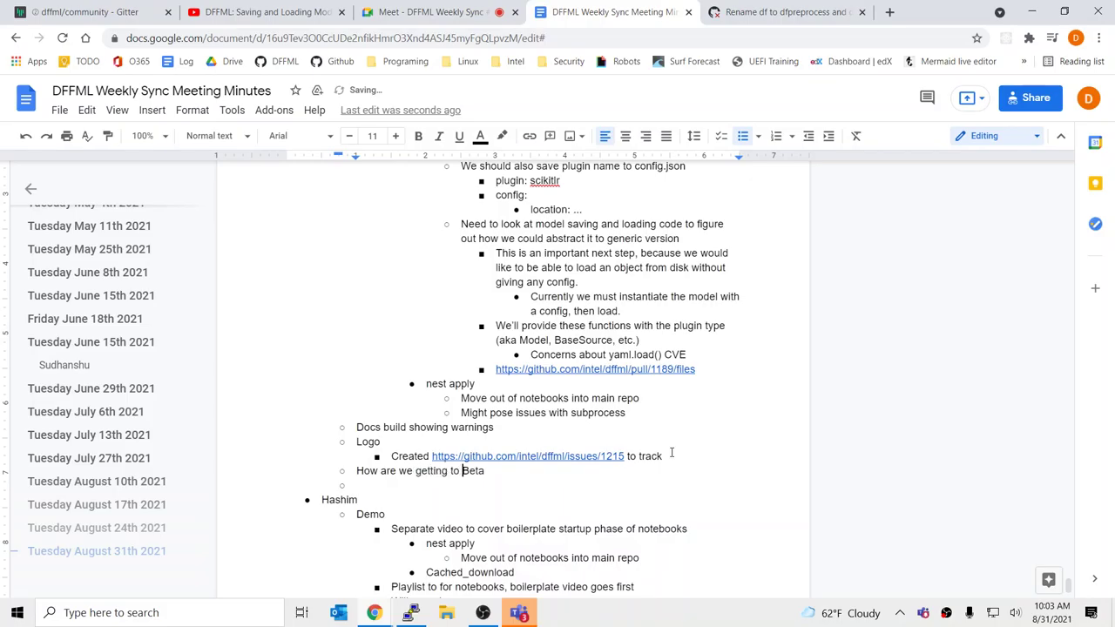
pyautogui.press('Delete')
pyautogui.write('b')
pyautogui.write('?')
pyautogui.press('Down')
pyautogui.press('Tab')
# Step: Return to the pull request #1213 comment and fill its empty first bullet with a mention of the maintainer's handle
pyautogui.click(784, 11)
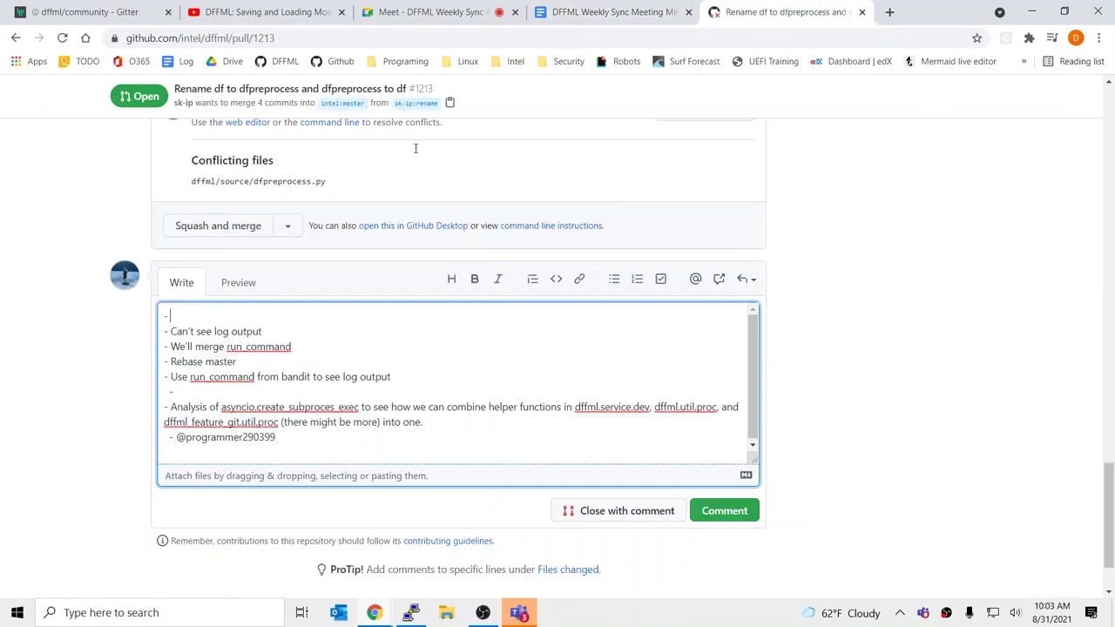
pyautogui.write('@pdxjohn')
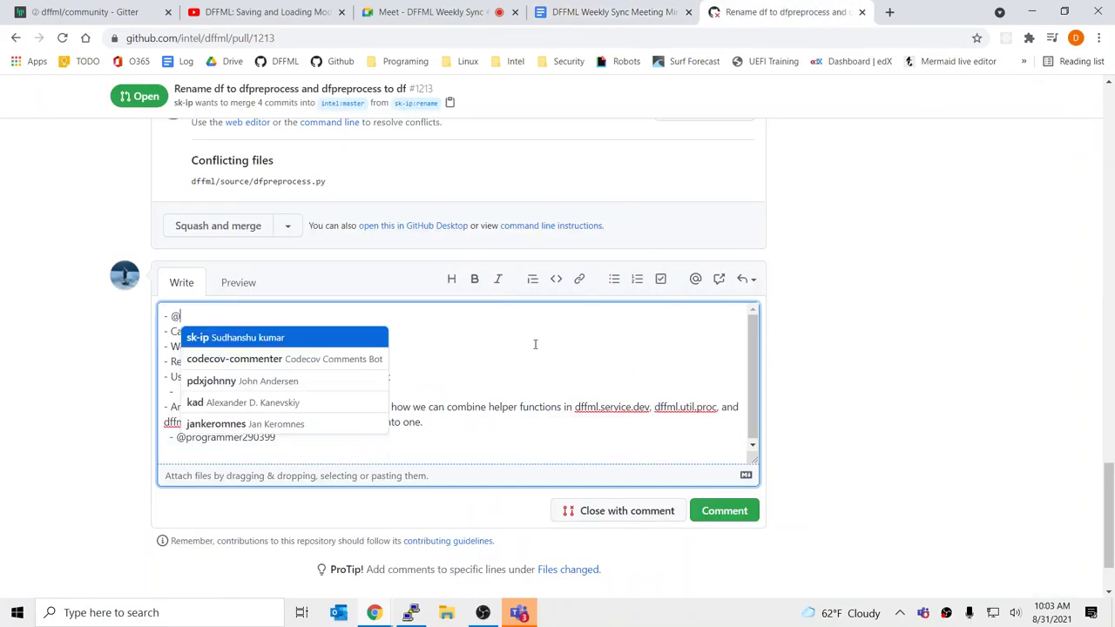
pyautogui.press('Escape')
# Step: Indent the items from "Can't see log output" through the empty nested bullet one level so they sit under the maintainer mention
pyautogui.press('Down')
pyautogui.press('Down')
pyautogui.press('Home')
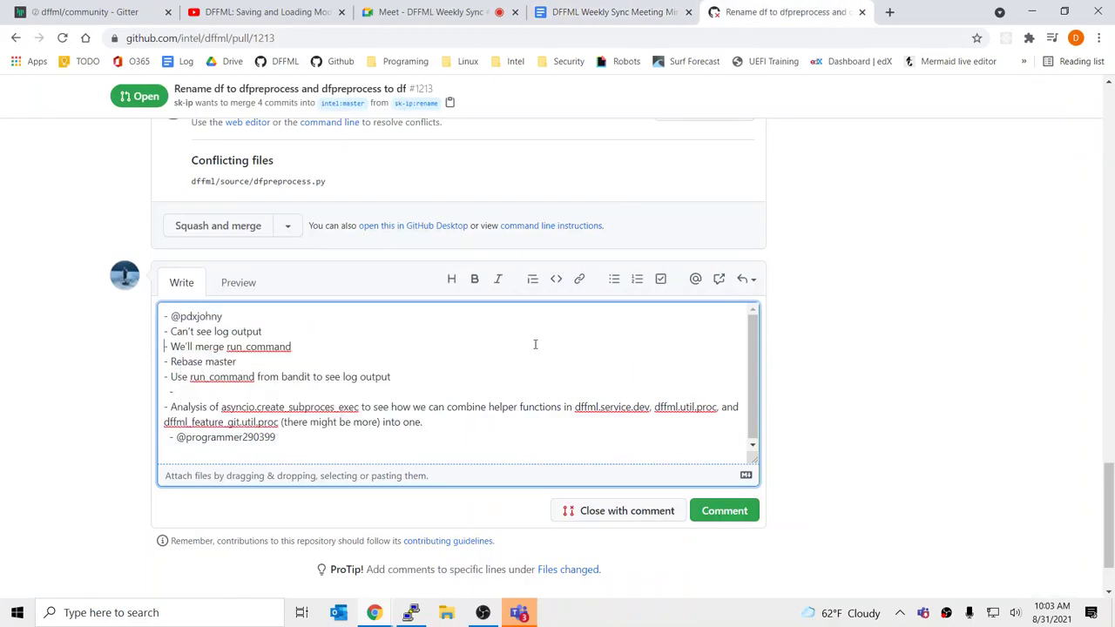
pyautogui.hotkey('shift', 'Down')
pyautogui.hotkey('shift', 'Down')
pyautogui.hotkey('shift', 'Down')
pyautogui.hotkey('shift', 'Down')
pyautogui.hotkey('shift', 'Down')
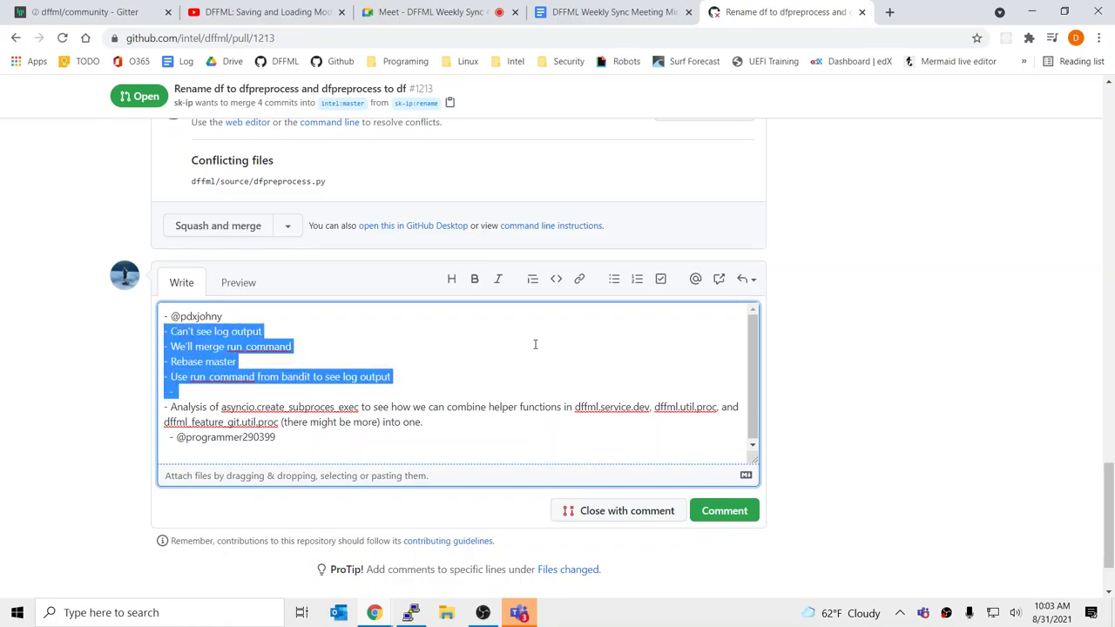
pyautogui.press('Left')
pyautogui.press('Down')
pyautogui.press('Home')
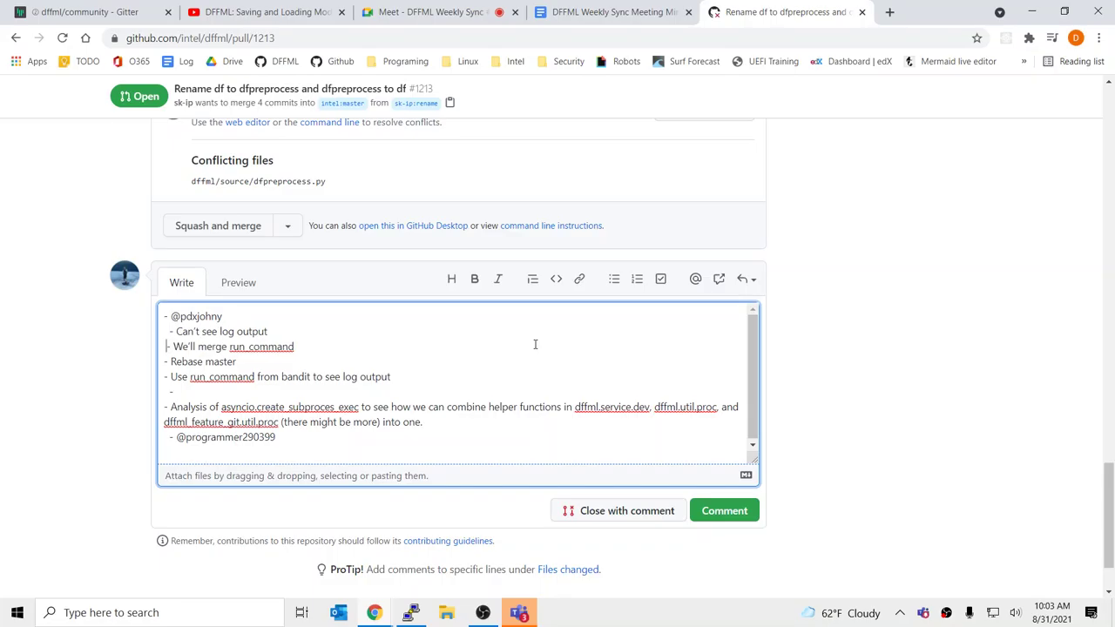
pyautogui.press('Down')
pyautogui.press('Home')
pyautogui.press('Down')
pyautogui.press('Home')
pyautogui.press('Down')
pyautogui.press('Home')
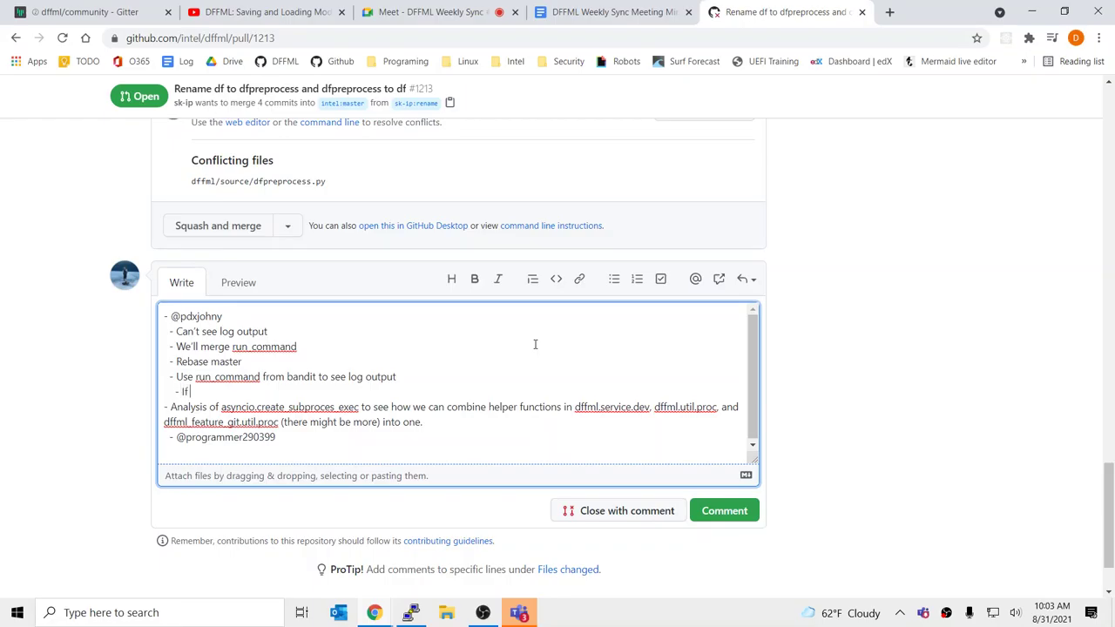
# Step: Extend the nested bullet to "If we see issues" and continue the last bullet's mention with "has expressed interest in this", correcting the spelling
pyautogui.write('see issues')
pyautogui.write('has expressed ')
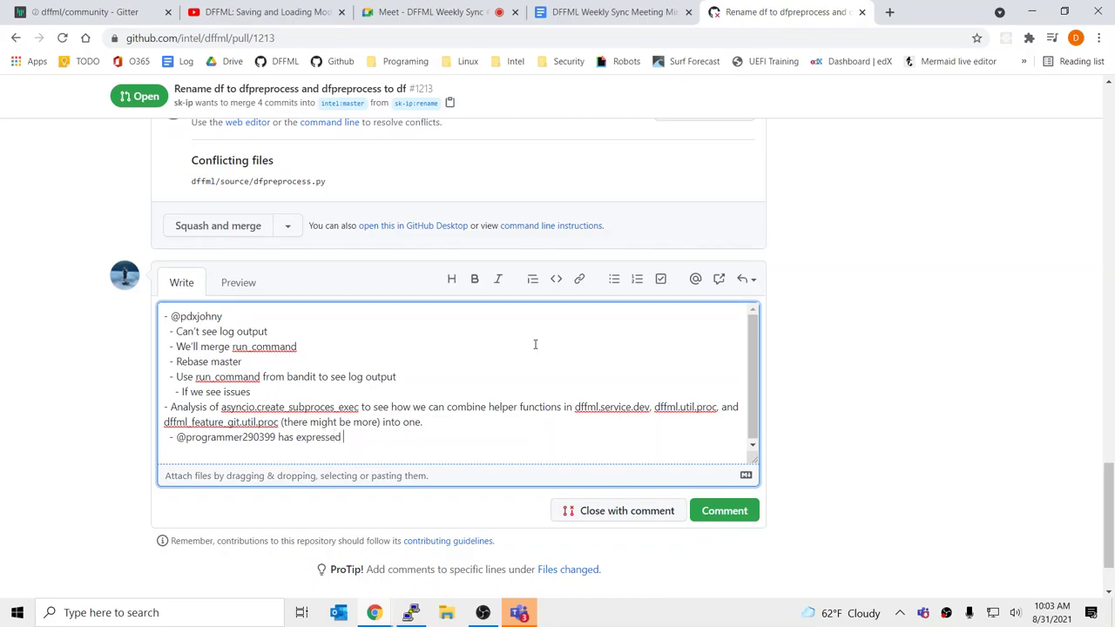
pyautogui.write('interset in this')
pyautogui.rightClick(381, 440)
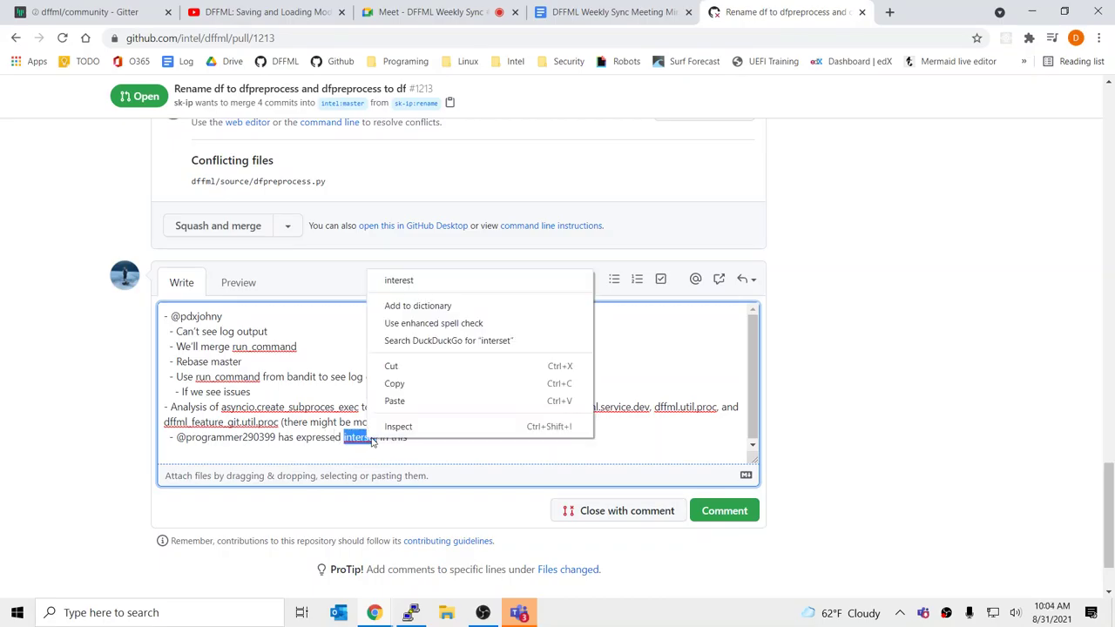
pyautogui.click(422, 277)
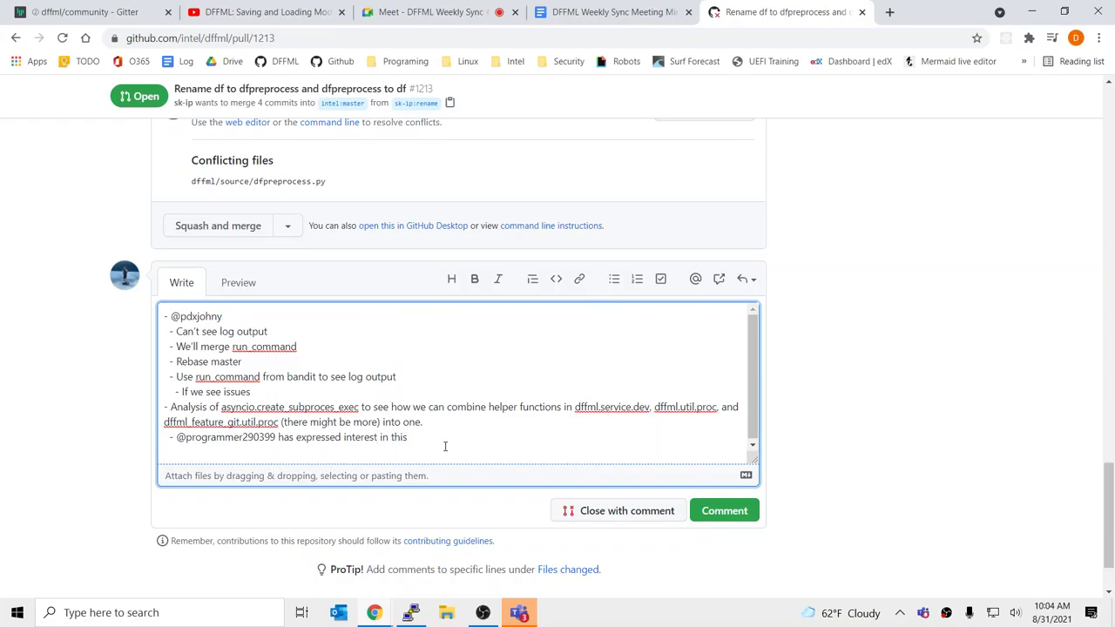
# Step: Finish the comment's last bullet with ", we'll create an issue when we're done with this PR."
pyautogui.write(", we'll c")
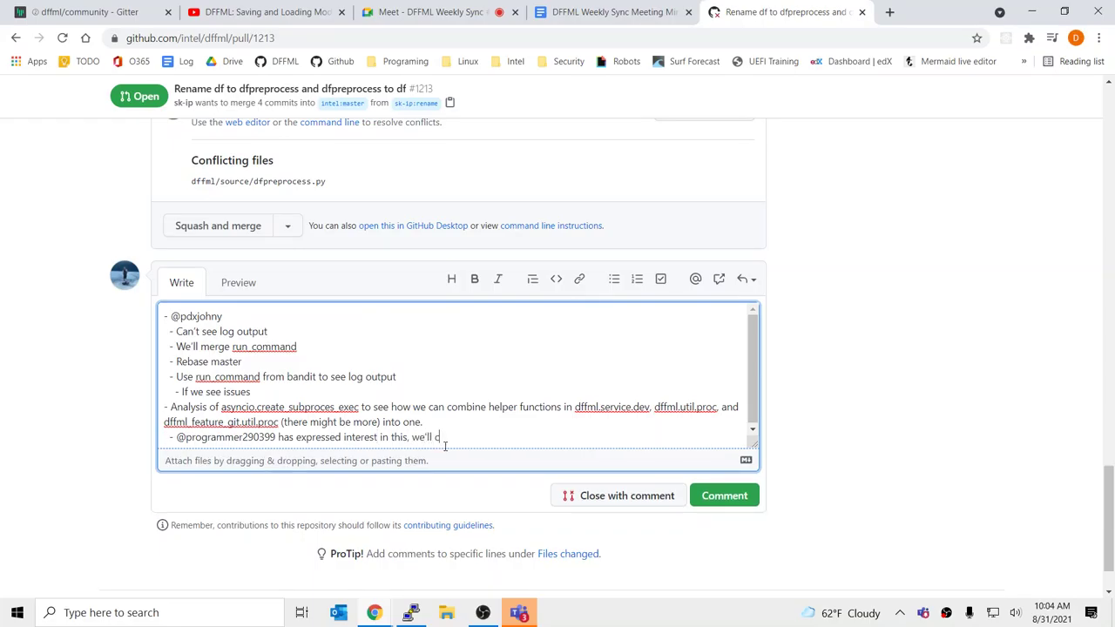
pyautogui.write('reate an issue when wer')
pyautogui.write('rre done with this ')
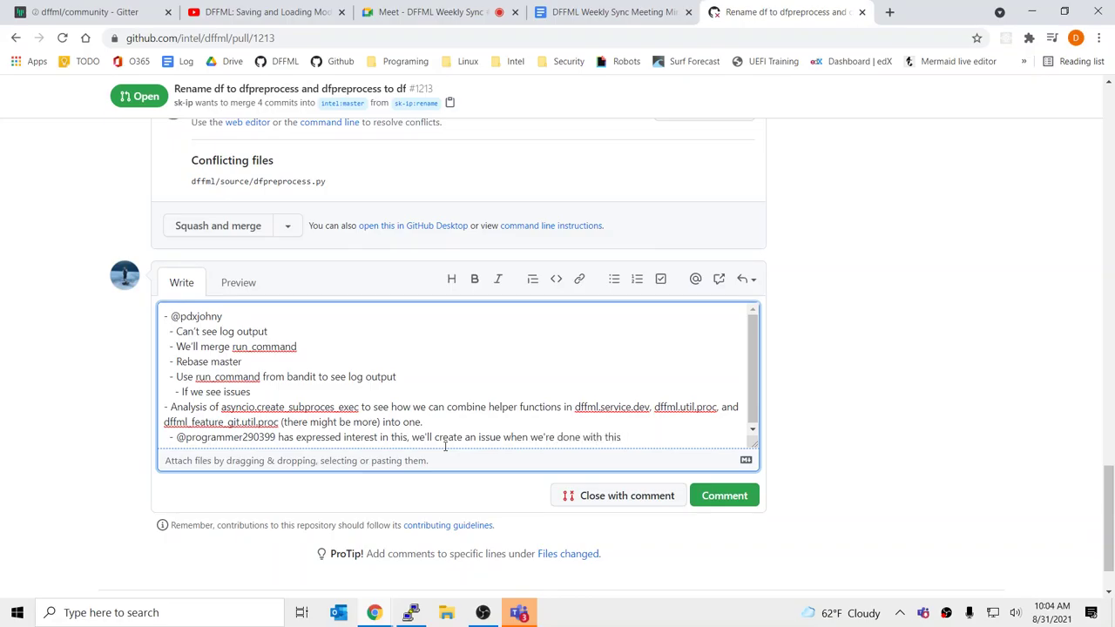
pyautogui.write('PR')
pyautogui.moveTo(357, 417); pyautogui.dragTo(502, 426)
pyautogui.click(503, 427)
# Step: Continue the "If we see issues" bullet with "caused by changes in this PR, we'll have", the contributor's handle and "fix", and post the comment
pyautogui.moveTo(193, 377); pyautogui.dragTo(291, 377)
pyautogui.click(281, 394)
pyautogui.write('cuased by')
pyautogui.press('BackSpace')
pyautogui.press('BackSpace')
pyautogui.press('BackSpace')
pyautogui.press('BackSpace')
pyautogui.press('BackSpace')
pyautogui.press('BackSpace')
pyautogui.press('BackSpace')
pyautogui.write('aucse')
pyautogui.write('ed byu c')
pyautogui.write('hanges in this PR')
pyautogui.write(", we'll have @sk-ip")
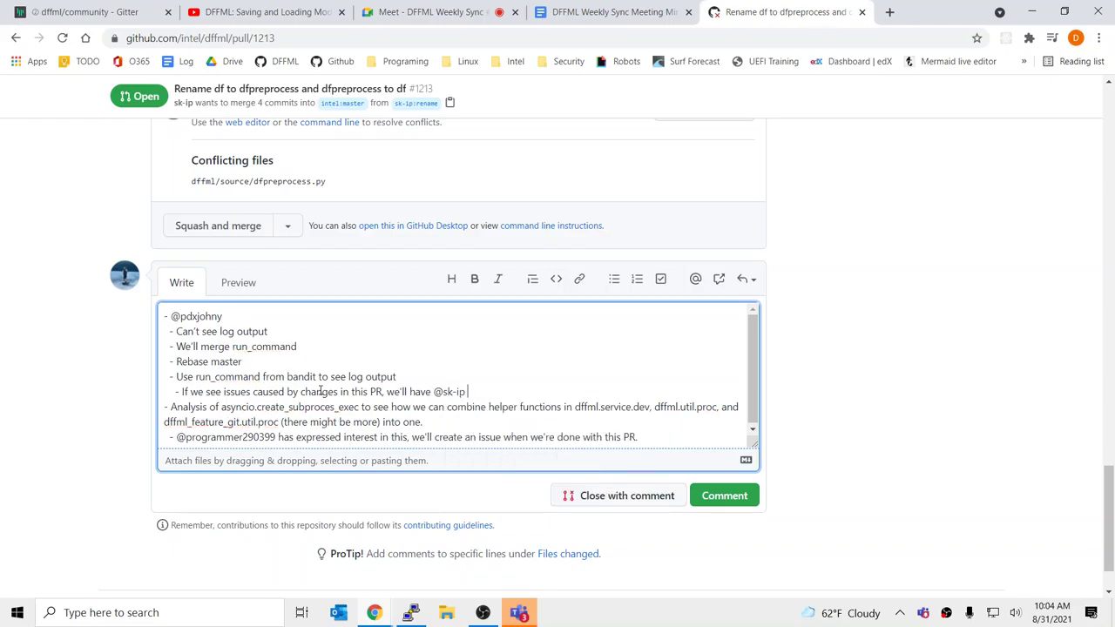
pyautogui.hotkey('ctrl', 'Return')
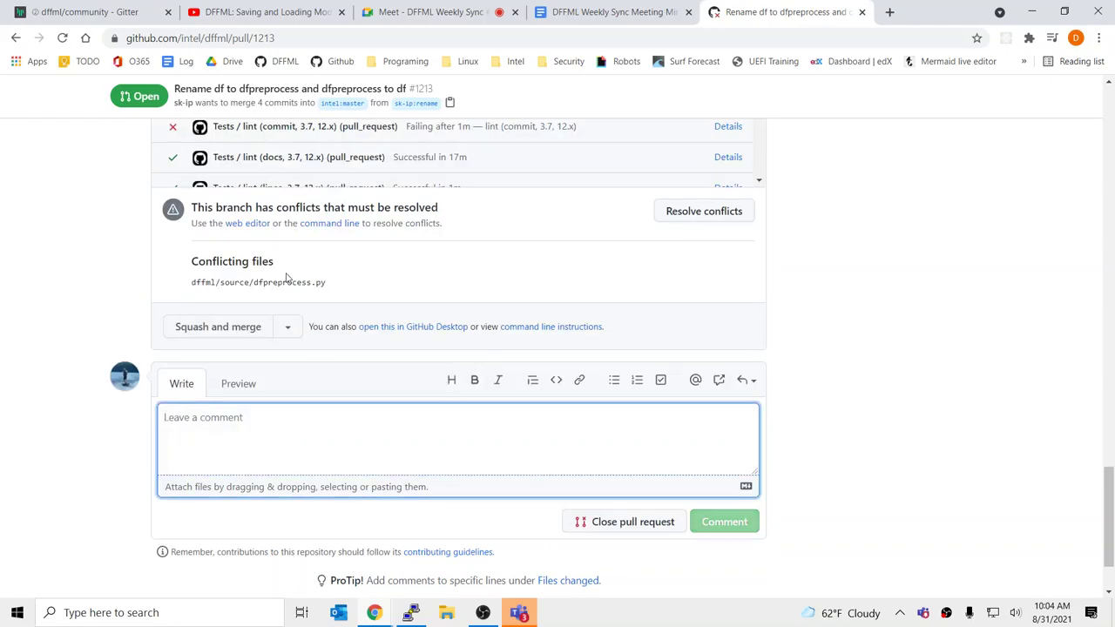
# Step: Review the posted comment's log output, run_command and asyncio.create_subproces_exec analysis items on the pull request
pyautogui.scroll(10, 296, 349)
pyautogui.moveTo(205, 344); pyautogui.dragTo(439, 427)
pyautogui.click(315, 416)
pyautogui.click(439, 427)
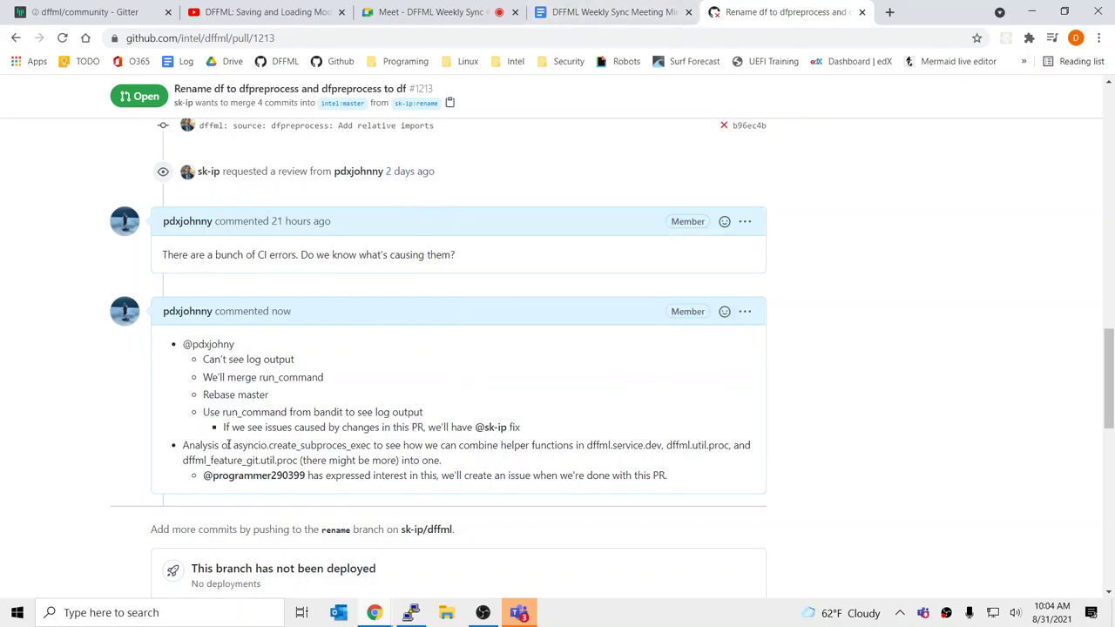
pyautogui.moveTo(229, 445); pyautogui.dragTo(457, 462)
pyautogui.tripleClick(457, 462)
pyautogui.moveTo(205, 455); pyautogui.dragTo(187, 445)
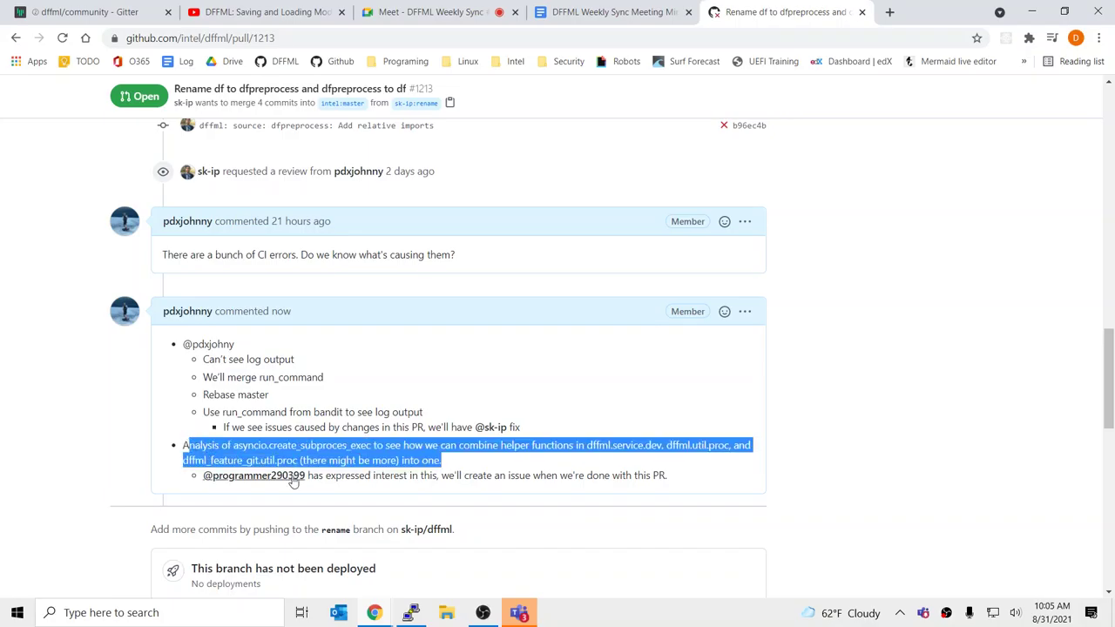
pyautogui.click(400, 465)
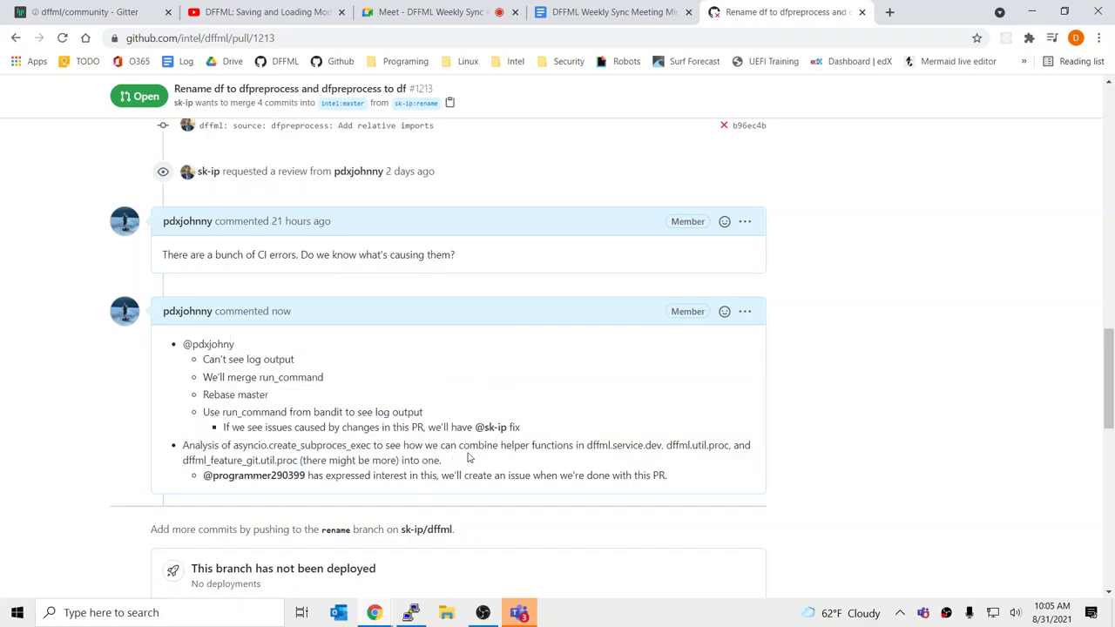
pyautogui.moveTo(499, 476); pyautogui.dragTo(520, 468)
pyautogui.click(527, 464)
pyautogui.tripleClick(527, 463)
# Step: Return to the DFFML Weekly Sync Meeting Minutes document and close the pull request #1213 page
pyautogui.click(725, 114)
pyautogui.click(668, 6)
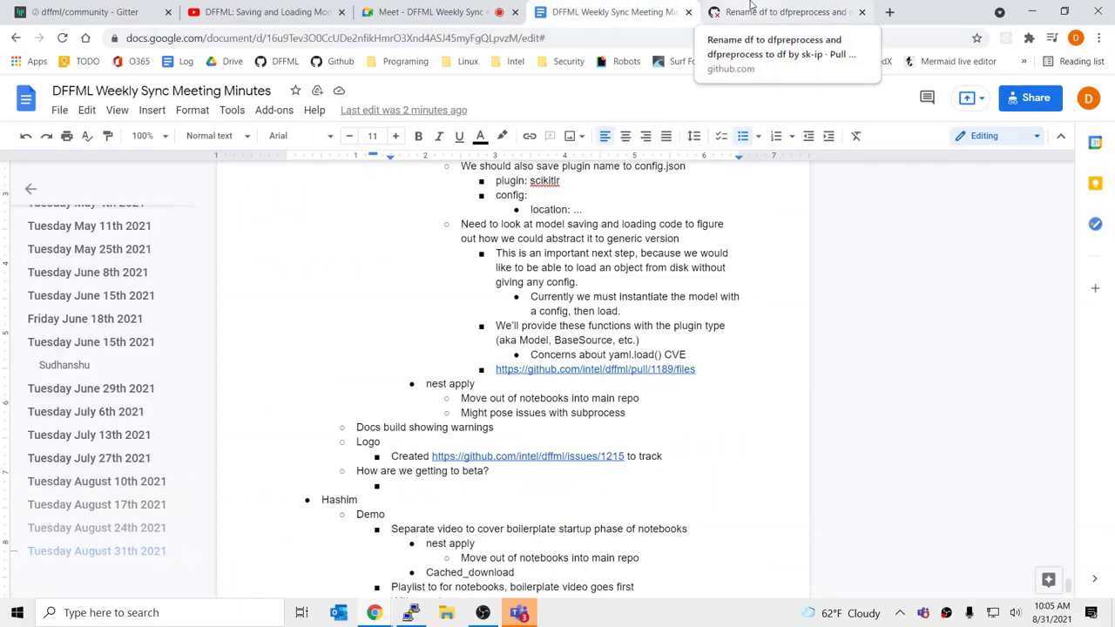
pyautogui.click(861, 11)
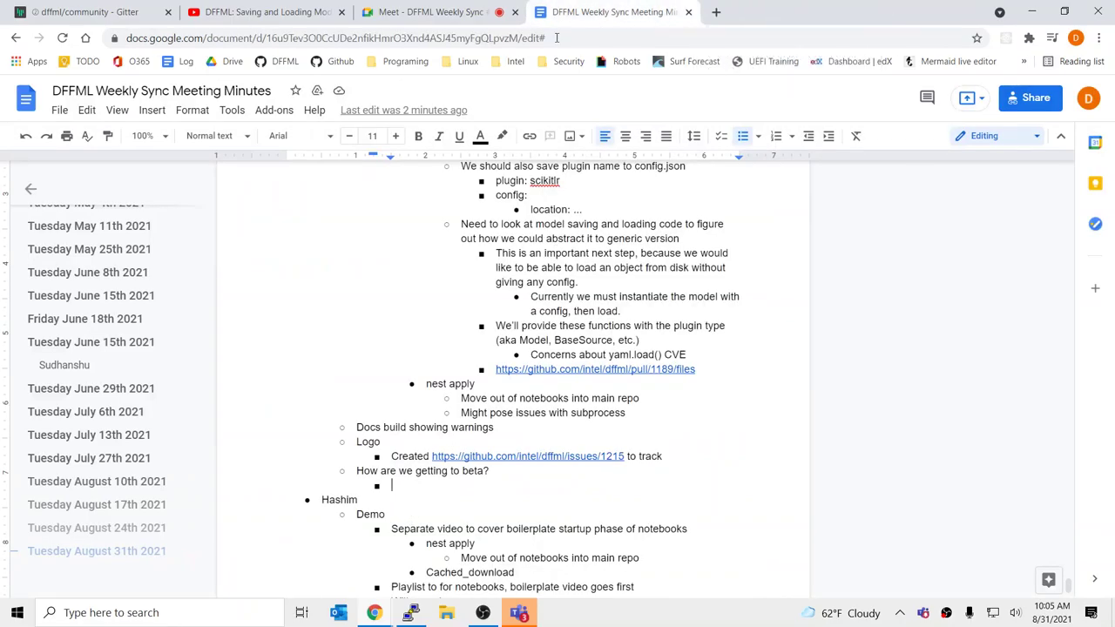
# Step: Close the YouTube video tab and open the issues list of the intel/dffml repository in a new tab
pyautogui.middleClick(273, 65)
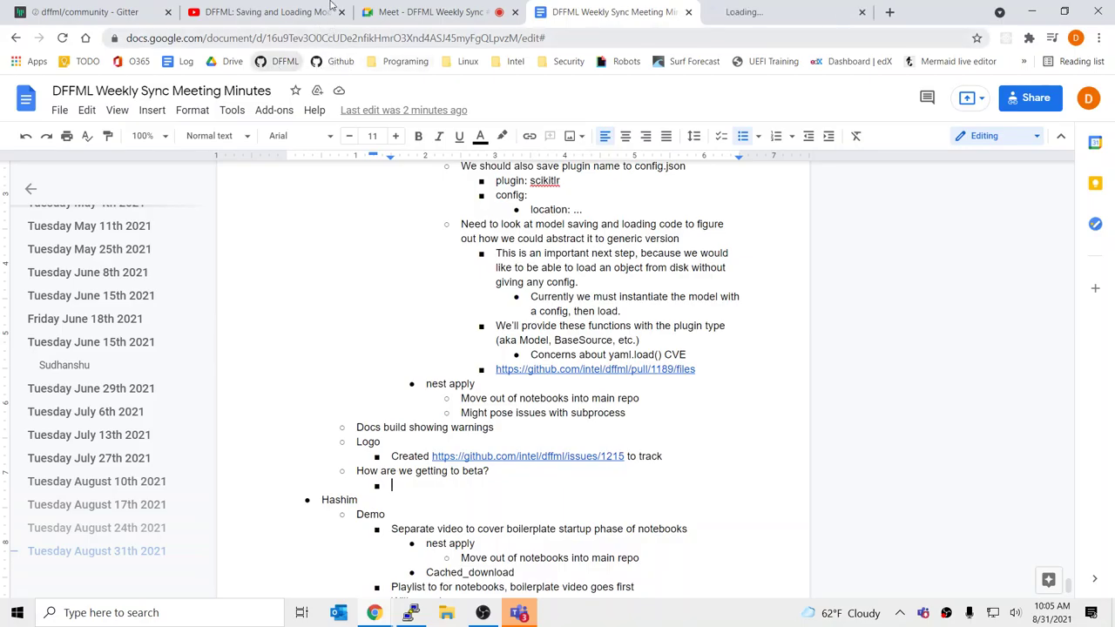
pyautogui.click(341, 13)
pyautogui.click(592, 11)
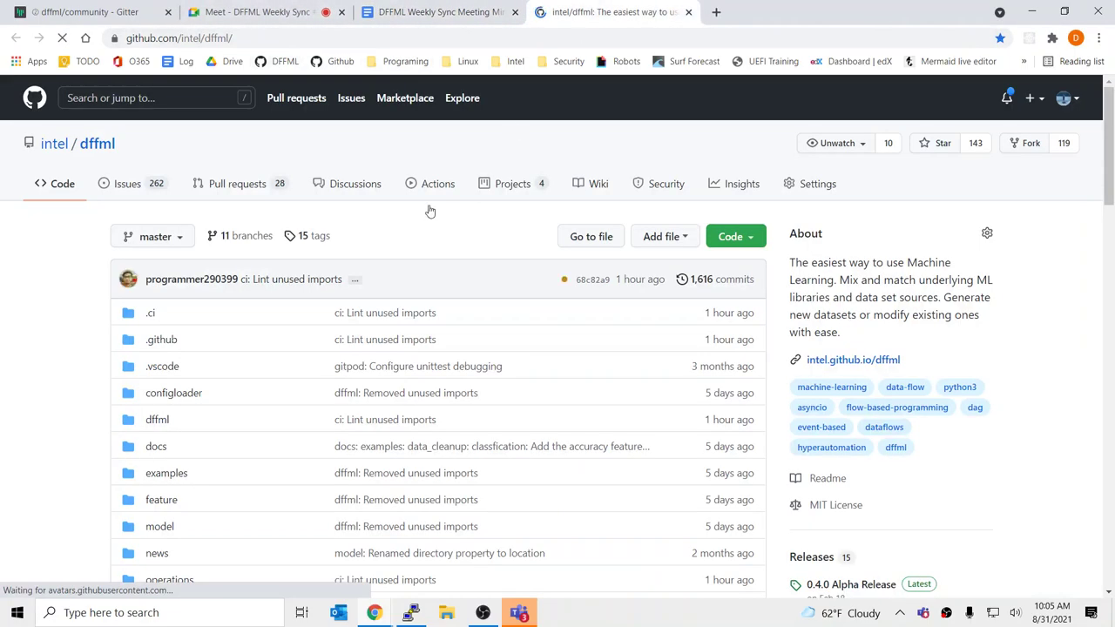
pyautogui.click(127, 184)
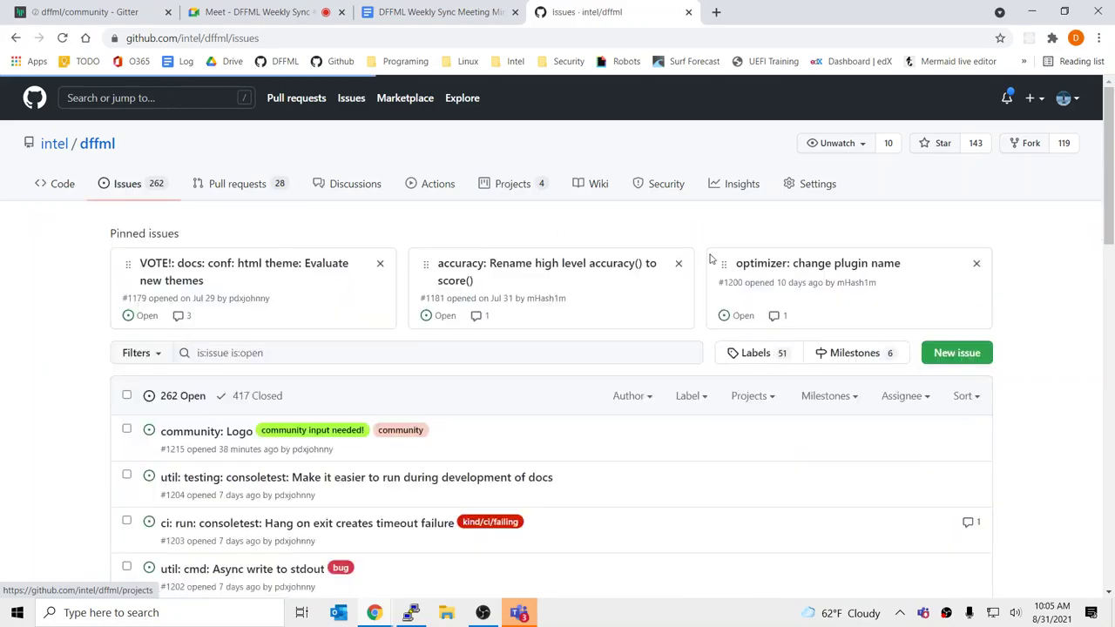
pyautogui.scroll(-1, 401, 442)
pyautogui.scroll(-2, 401, 442)
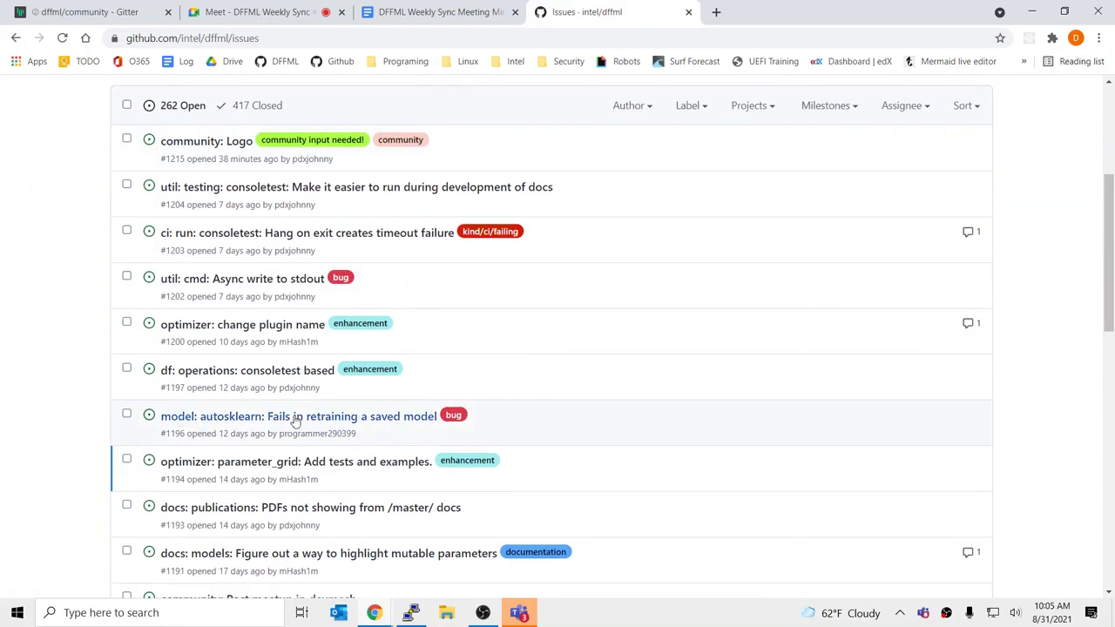
pyautogui.scroll(3, 456, 398)
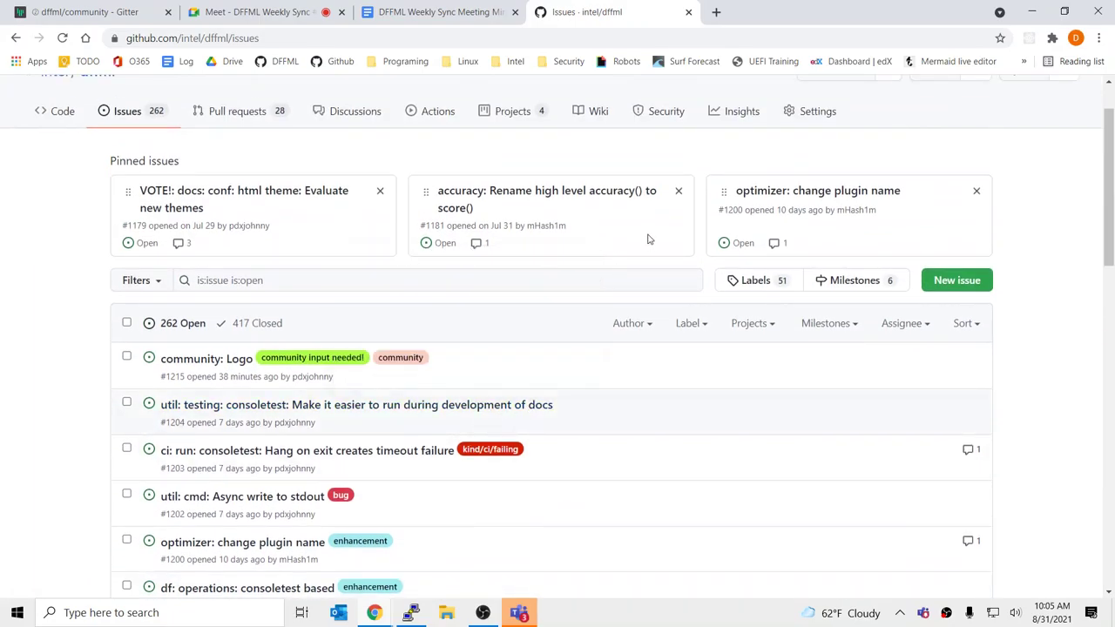
# Step: View the repository's milestones and open the 0.5.0 Beta Release milestone in a new tab
pyautogui.click(754, 282)
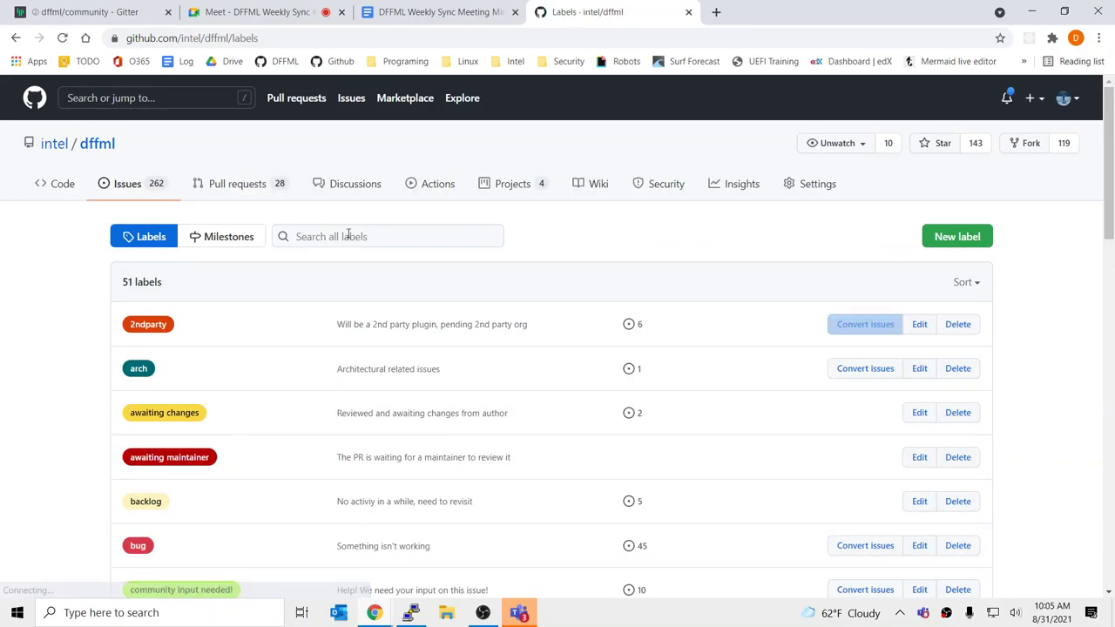
pyautogui.click(15, 37)
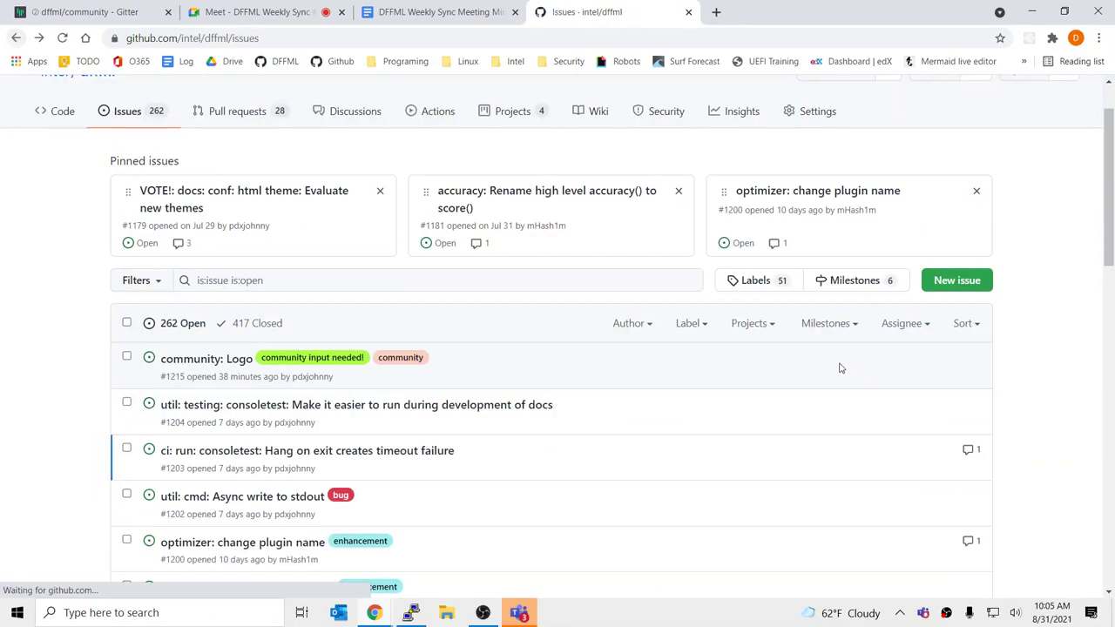
pyautogui.click(835, 287)
pyautogui.scroll(-3, 579, 407)
pyautogui.scroll(3, 548, 386)
pyautogui.middleClick(168, 324)
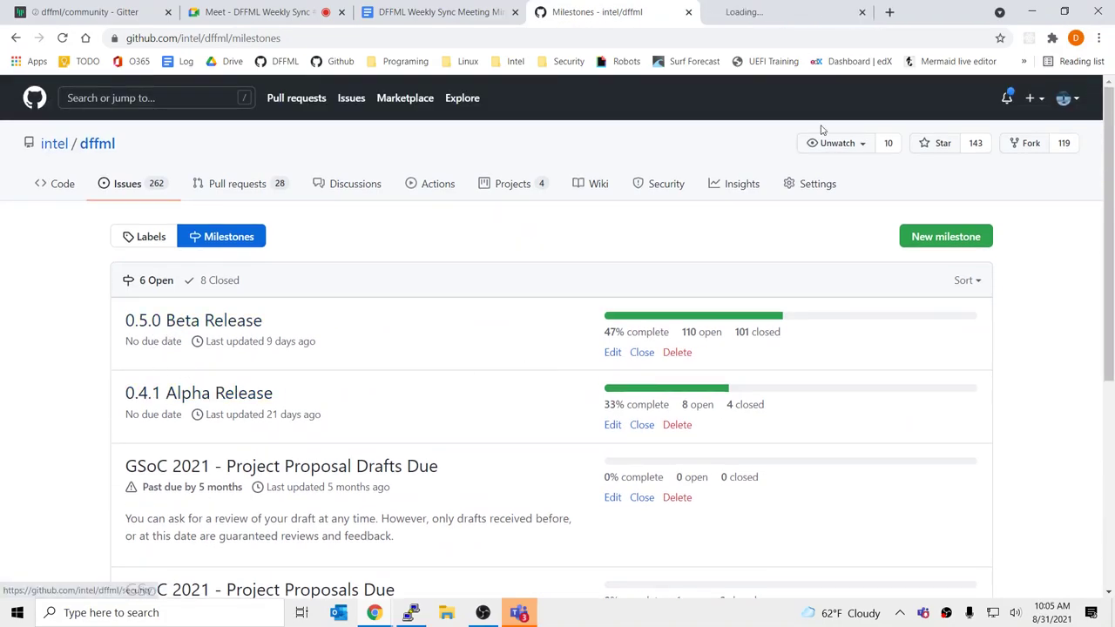
pyautogui.hotkey('ctrl', 'Tab')
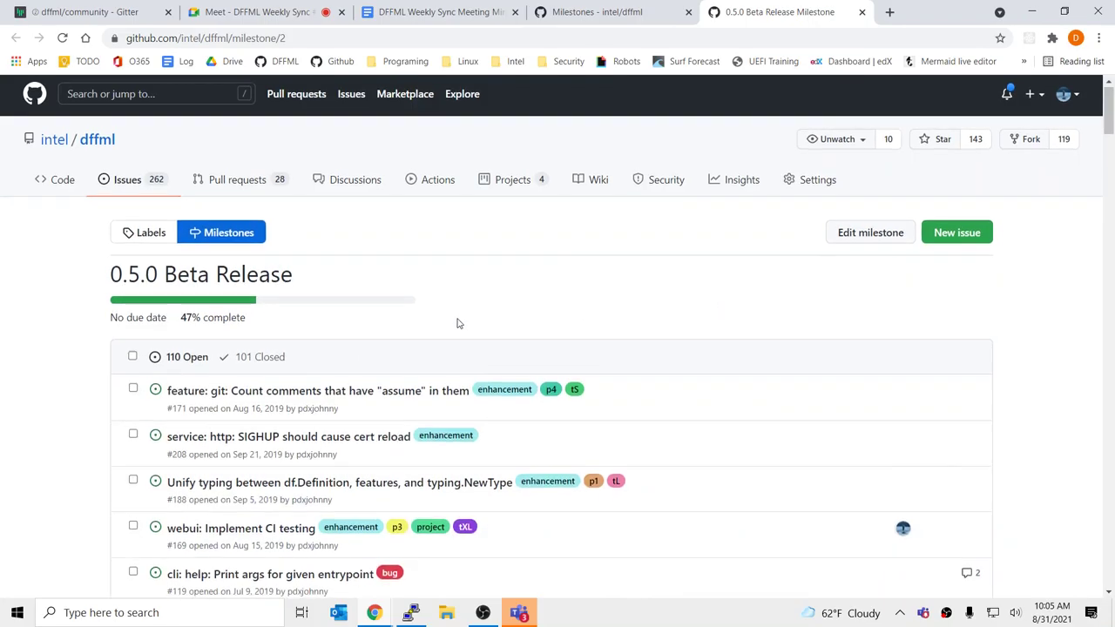
pyautogui.scroll(-4, 522, 349)
pyautogui.scroll(4, 732, 381)
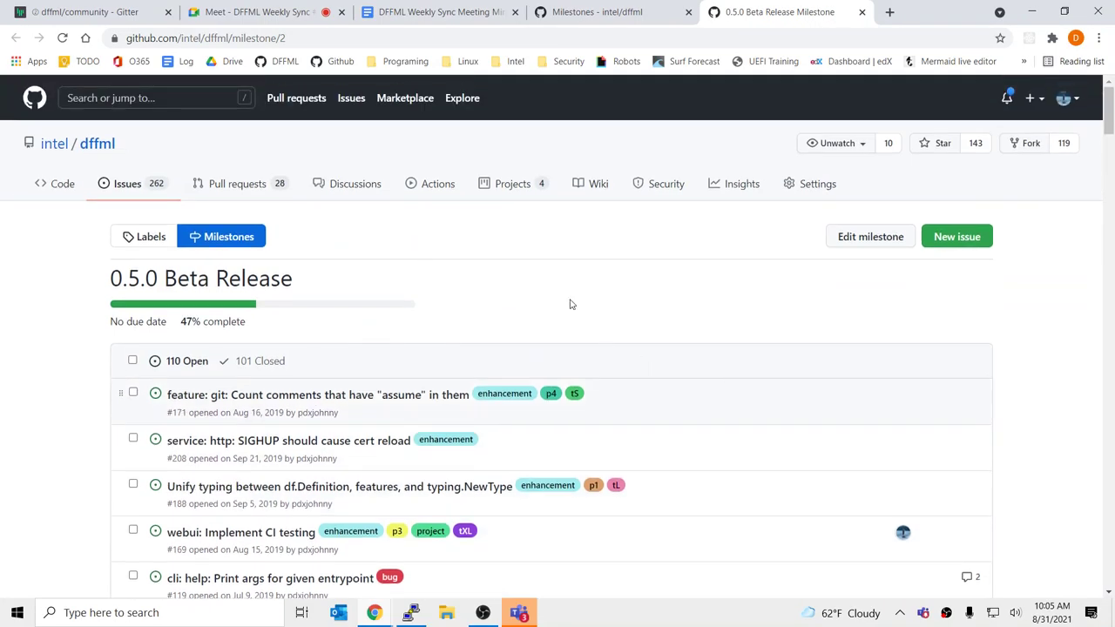
# Step: Look at the repository's labels list and its open pull requests
pyautogui.click(644, 9)
pyautogui.click(761, 7)
pyautogui.click(168, 240)
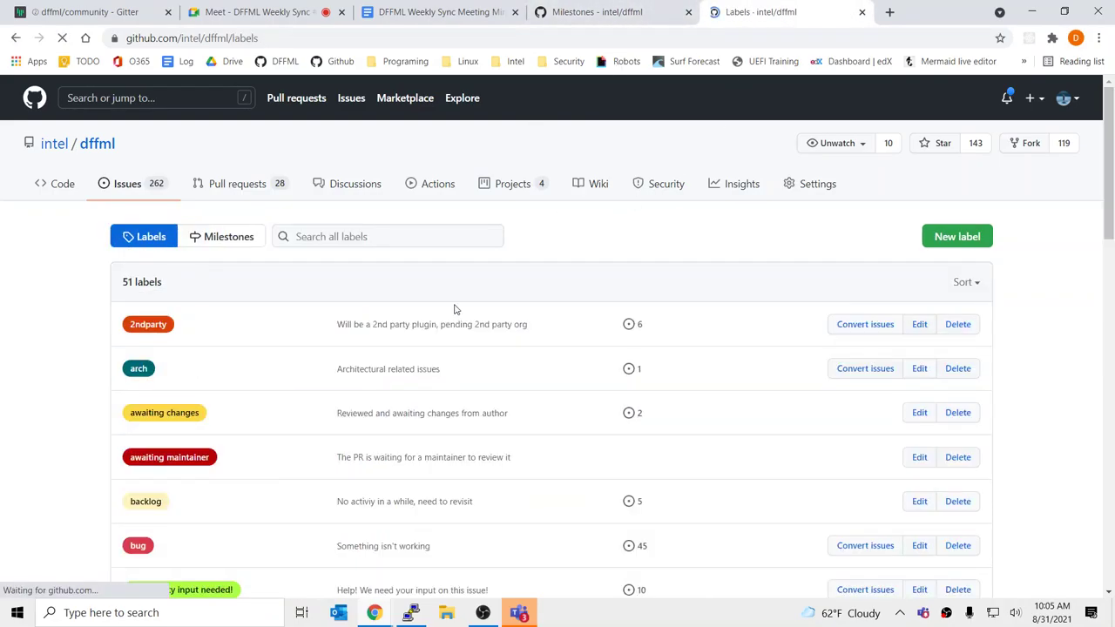
pyautogui.click(233, 190)
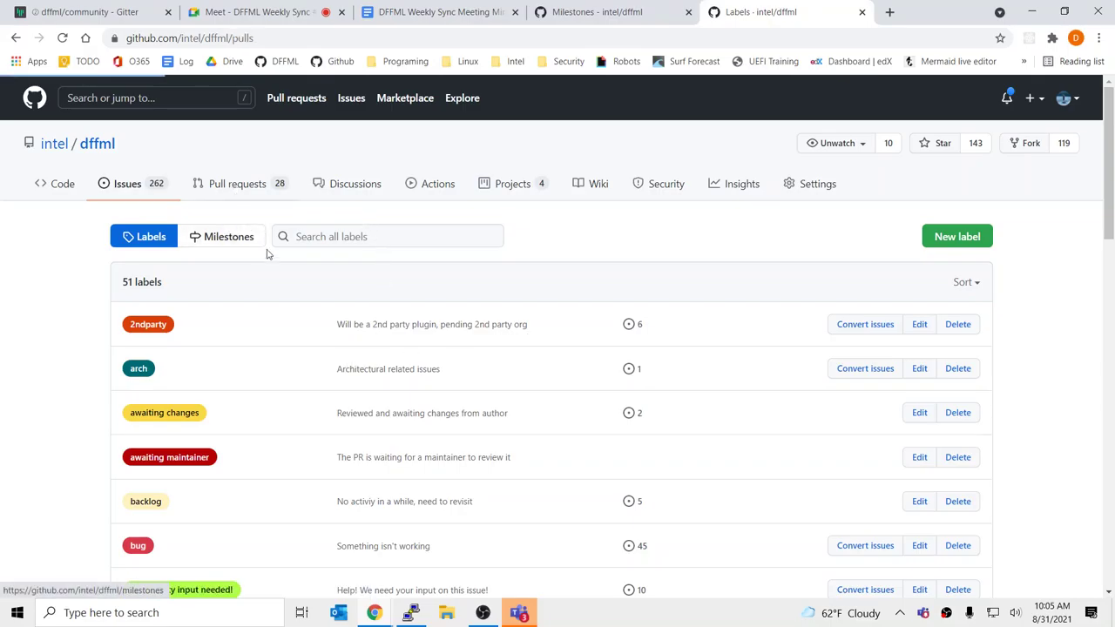
pyautogui.click(740, 280)
pyautogui.click(528, 253)
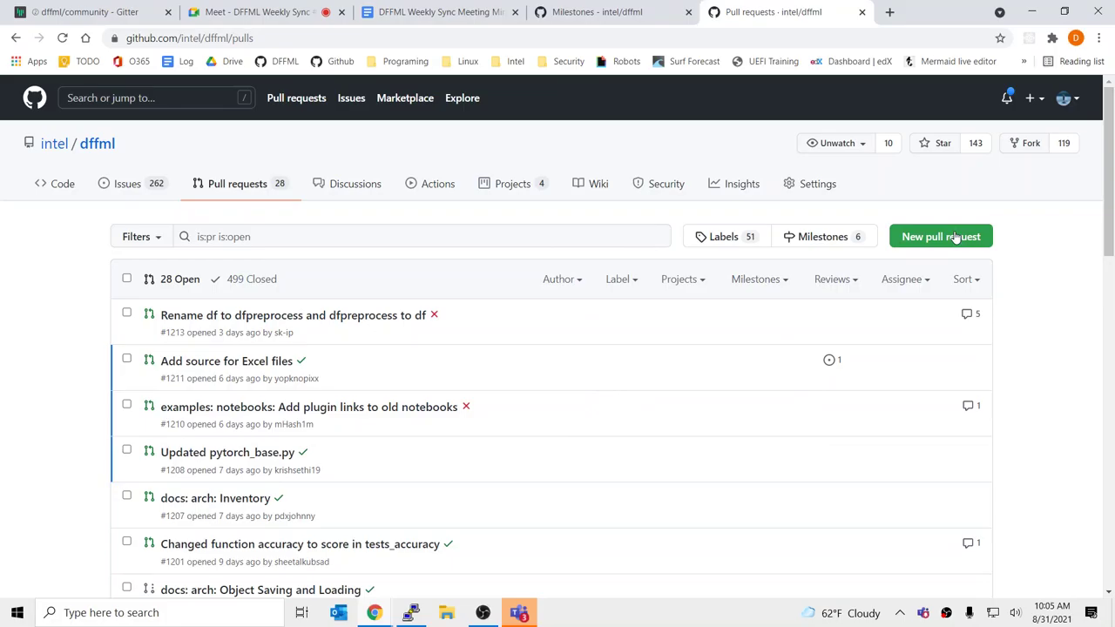
# Step: Return to the repository's milestones and open the 0.5.0 Beta Release milestone in another new tab
pyautogui.click(859, 238)
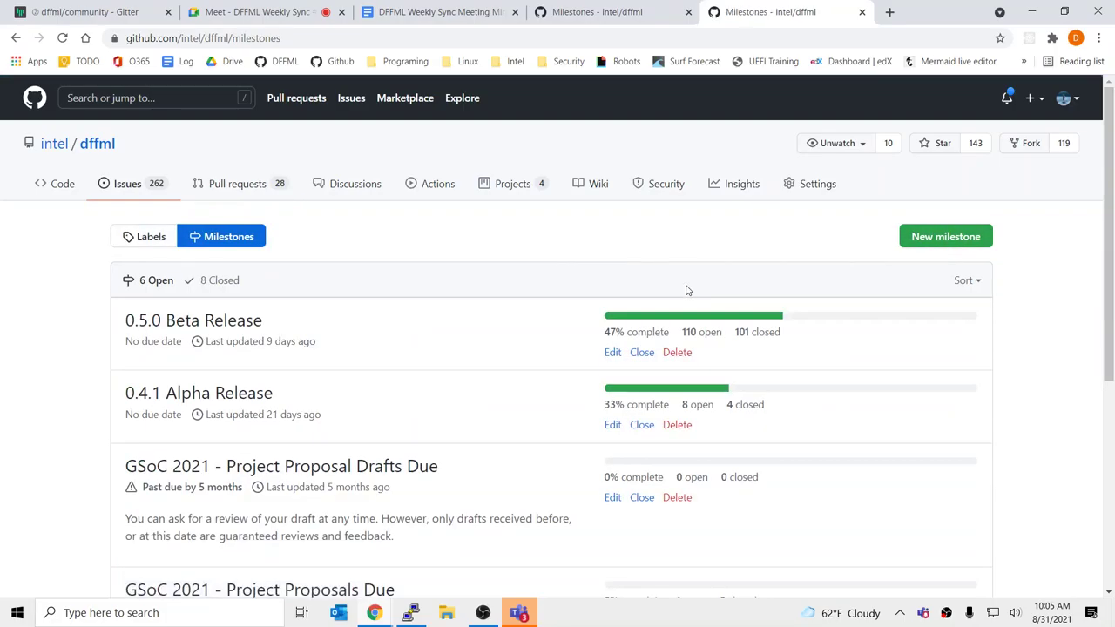
pyautogui.middleClick(174, 320)
pyautogui.click(786, 11)
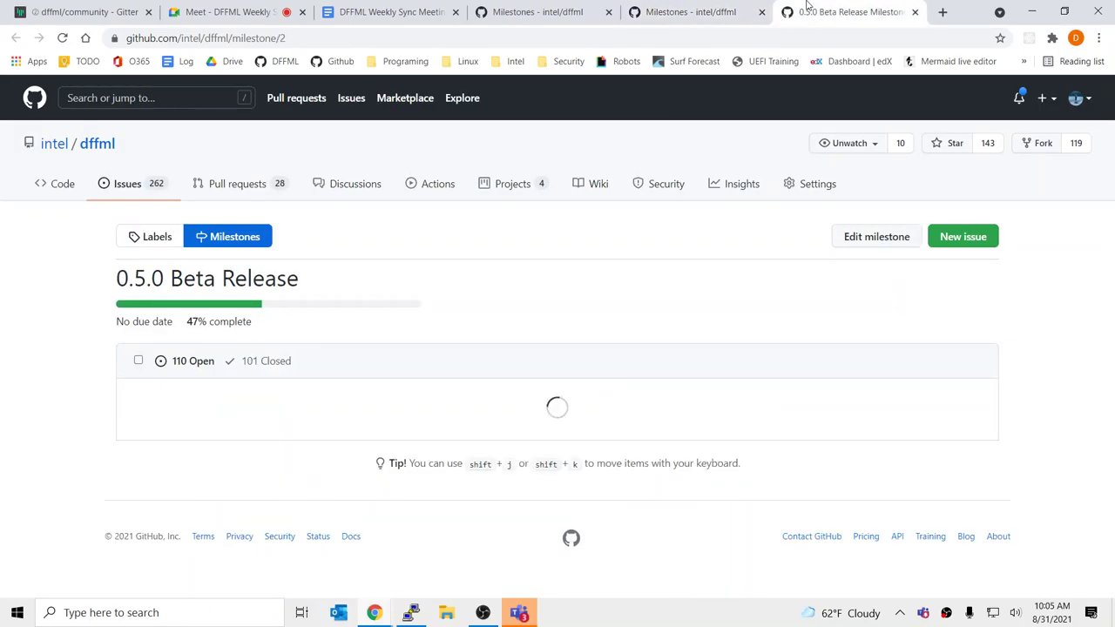
# Step: Examine the open issues assigned to the 0.5.0 Beta Release milestone, including their priority and size labels
pyautogui.scroll(-3, 354, 246)
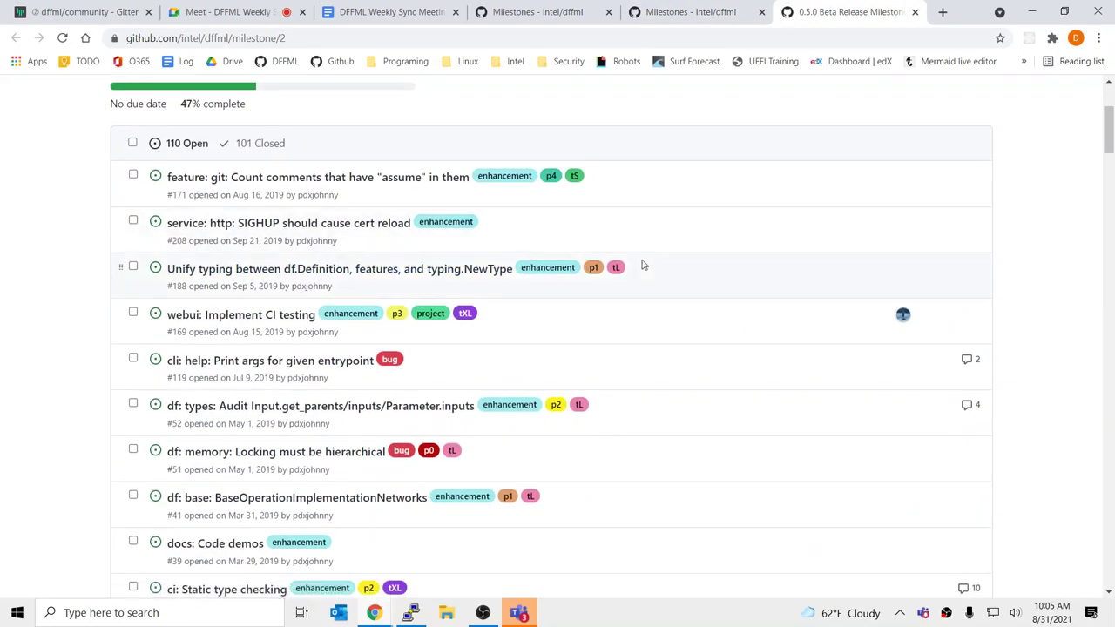
pyautogui.scroll(-2, 643, 265)
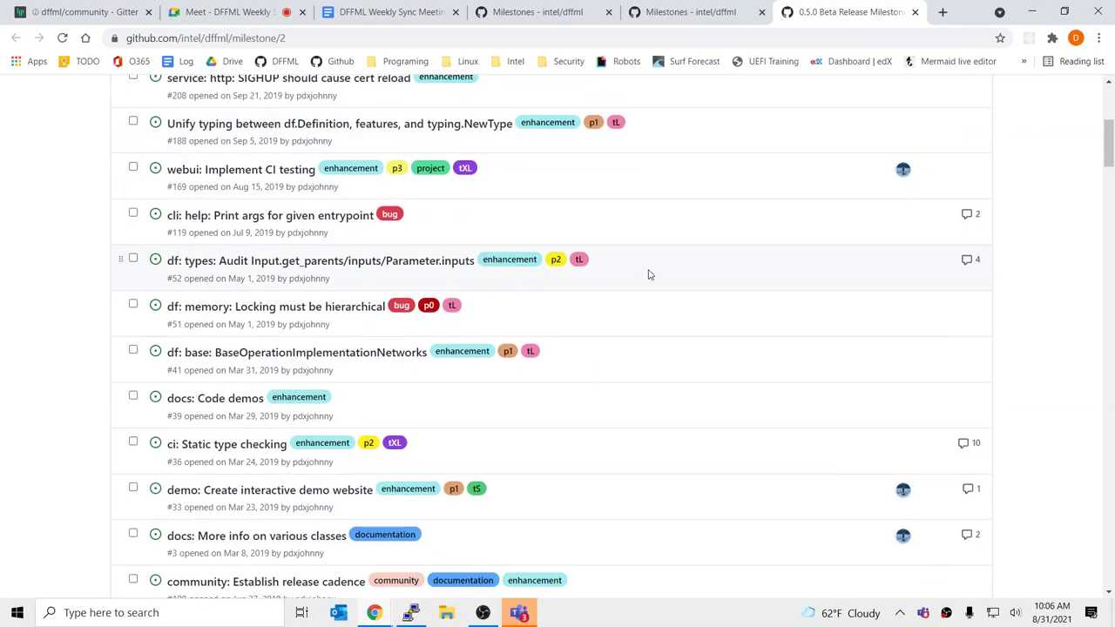
pyautogui.scroll(-3, 635, 299)
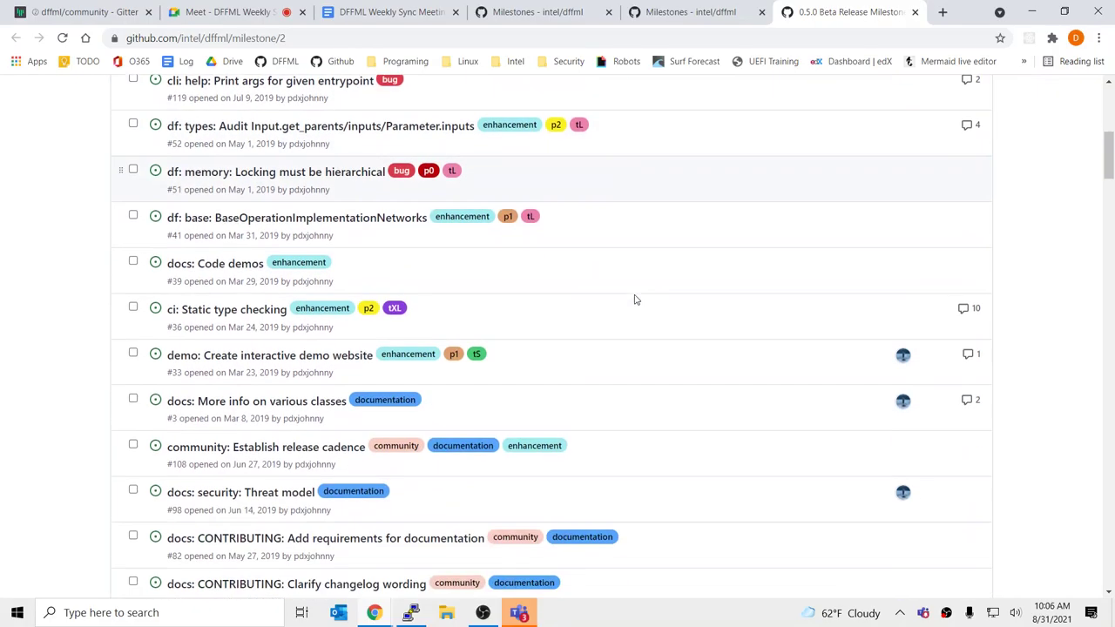
pyautogui.scroll(-3, 670, 314)
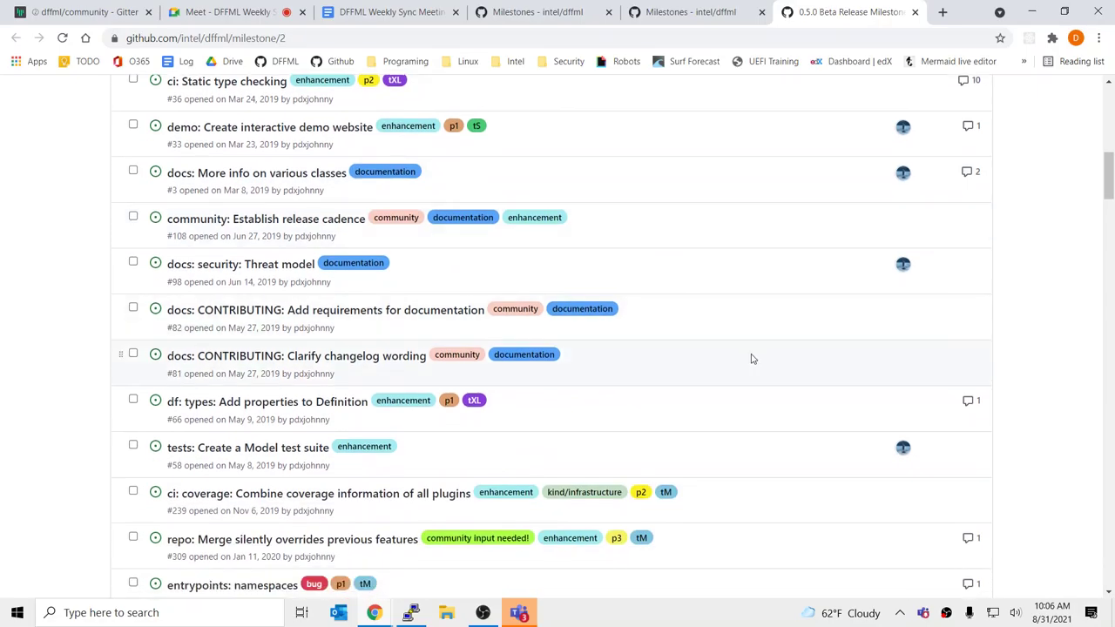
pyautogui.scroll(-4, 754, 356)
pyautogui.scroll(7, 754, 366)
pyautogui.scroll(10, 755, 364)
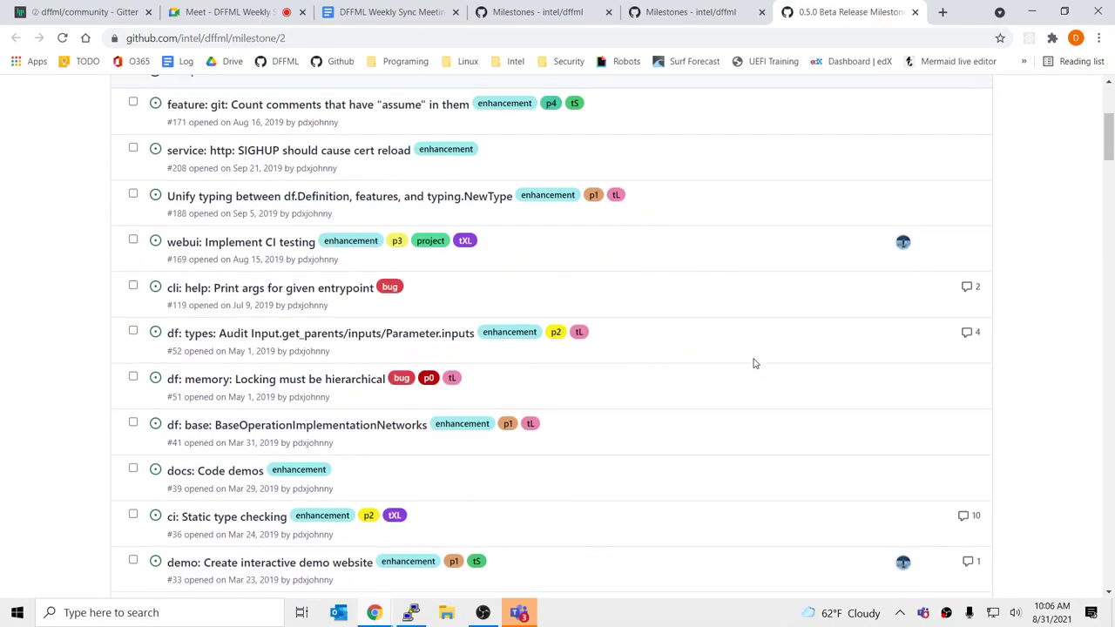
pyautogui.scroll(-5, 754, 364)
pyautogui.scroll(-10, 754, 365)
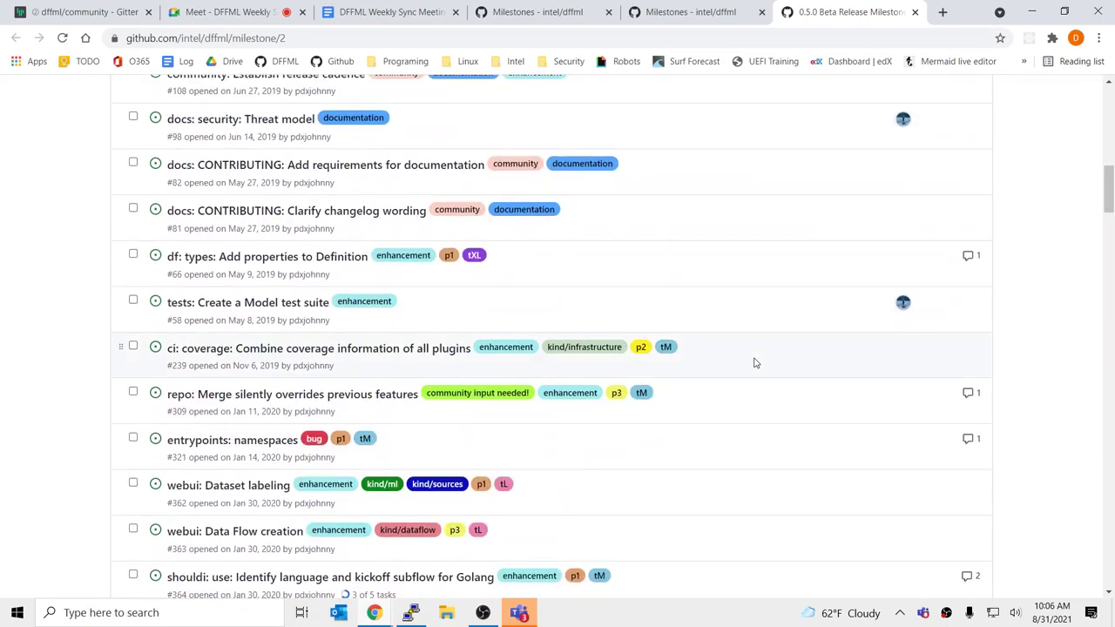
pyautogui.scroll(10, 754, 364)
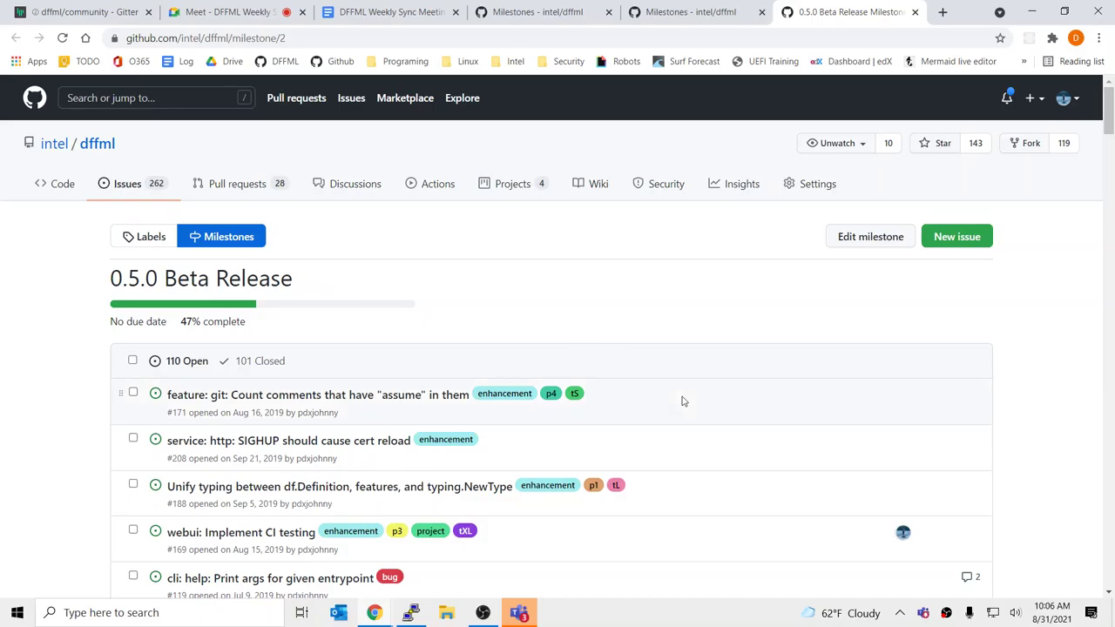
# Step: Find the issue "docs: usage: Ice Cream sales demo" in the milestone, review its thread, close the issue and leave its page
pyautogui.scroll(-2, 691, 391)
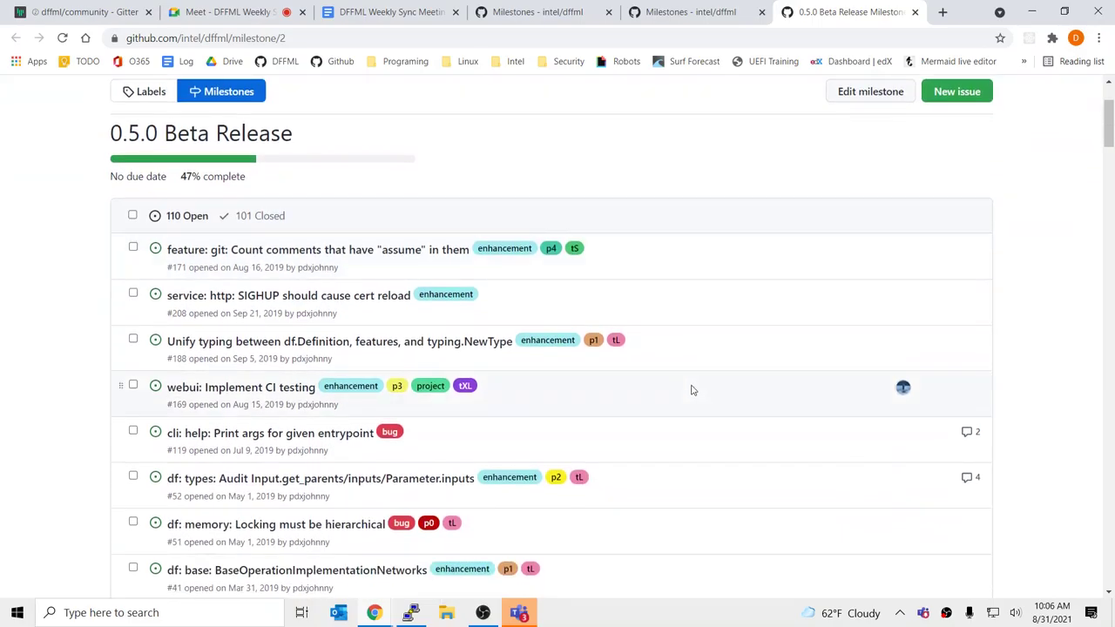
pyautogui.scroll(-5, 691, 390)
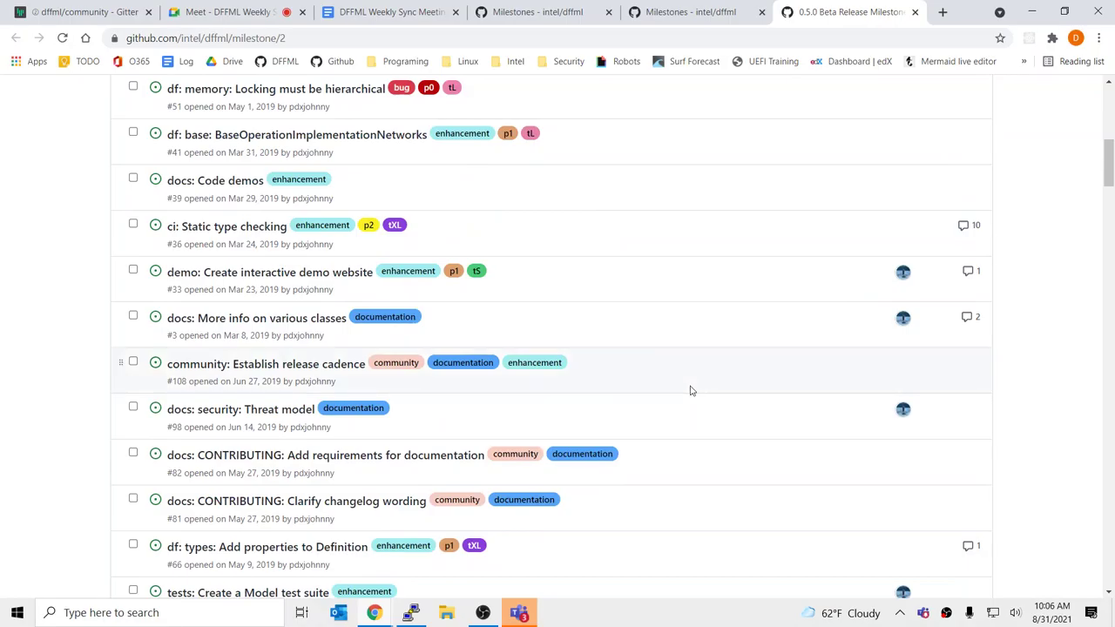
pyautogui.scroll(-7, 757, 396)
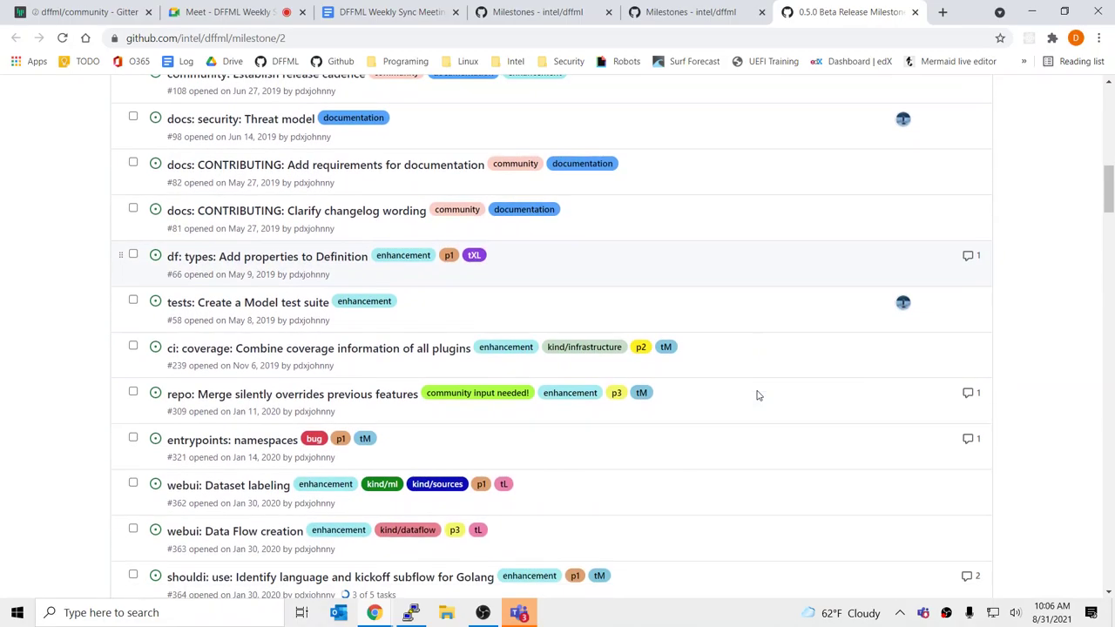
pyautogui.scroll(-3, 757, 396)
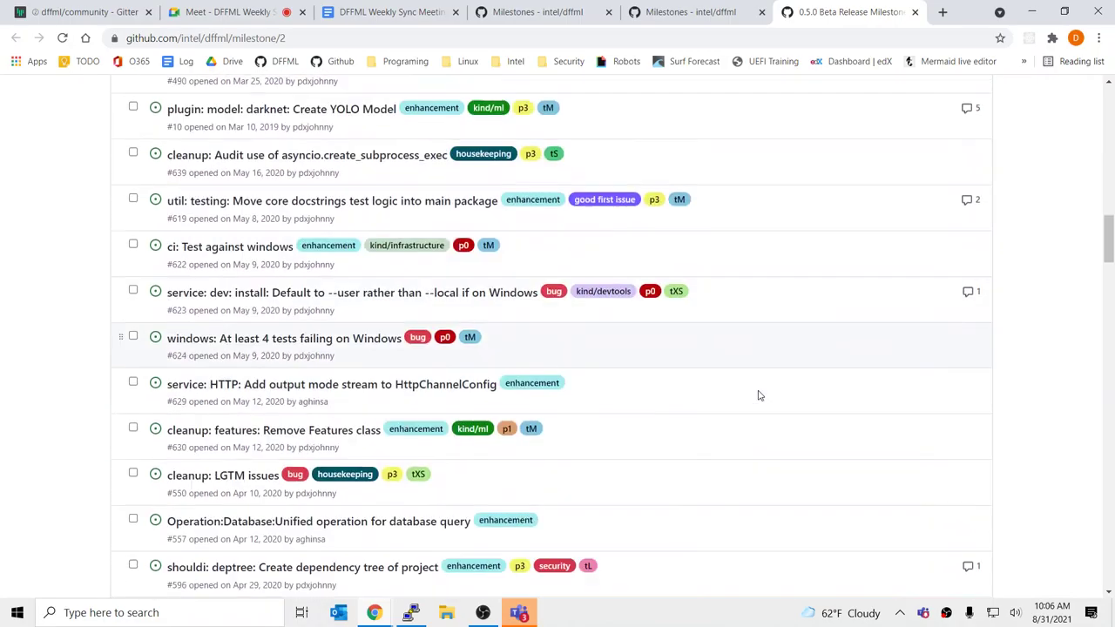
pyautogui.scroll(-2, 757, 391)
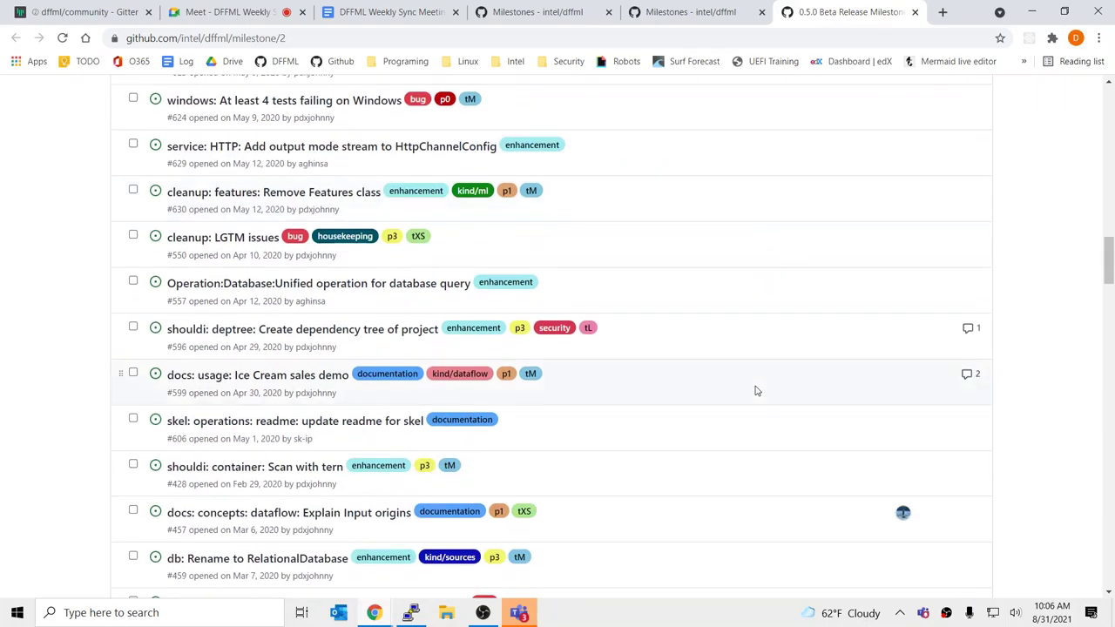
pyautogui.scroll(-2, 757, 391)
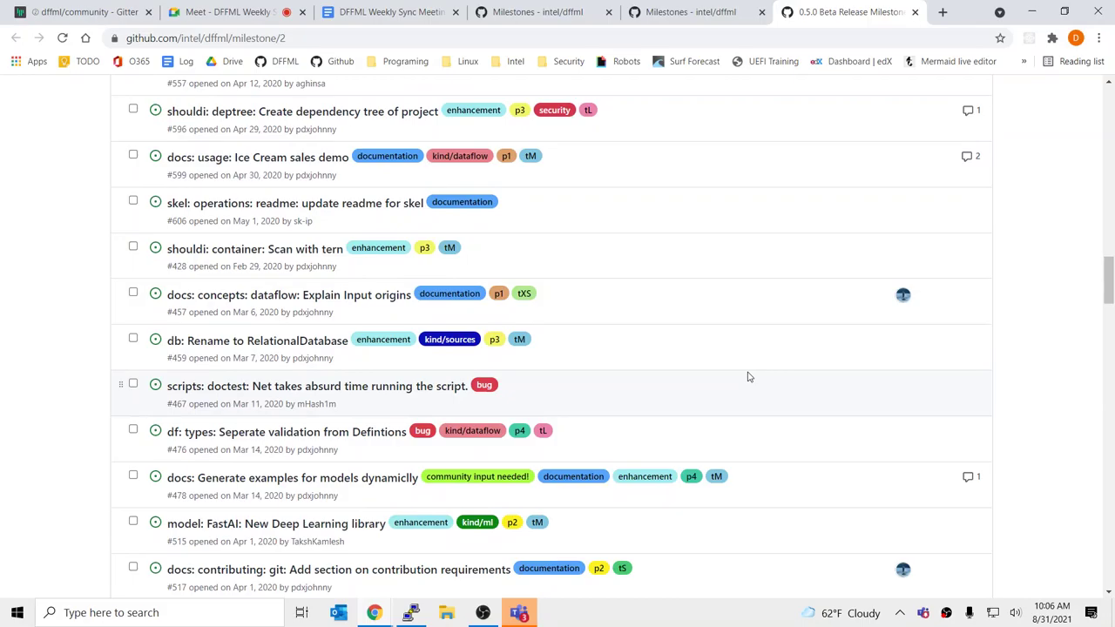
pyautogui.middleClick(324, 159)
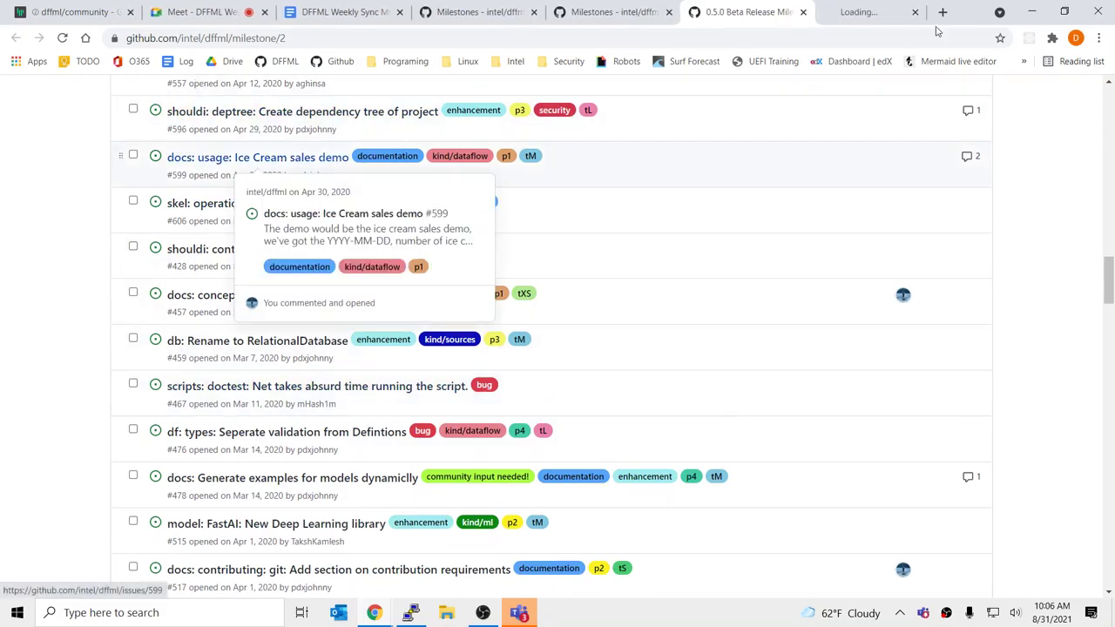
pyautogui.click(885, 6)
pyautogui.scroll(-5, 664, 291)
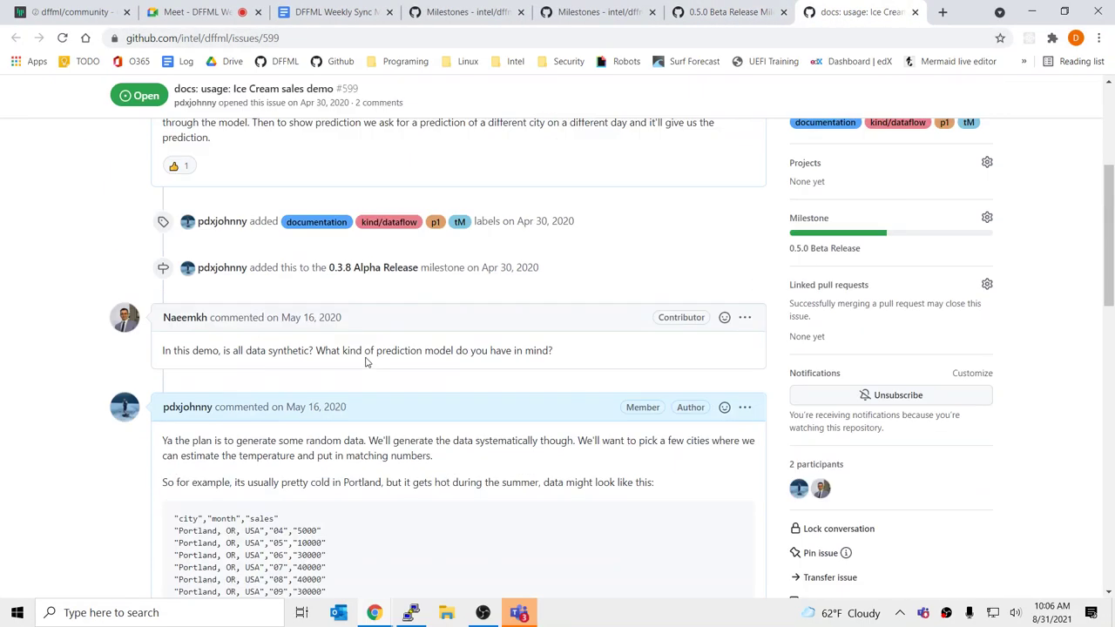
pyautogui.scroll(-15, 366, 362)
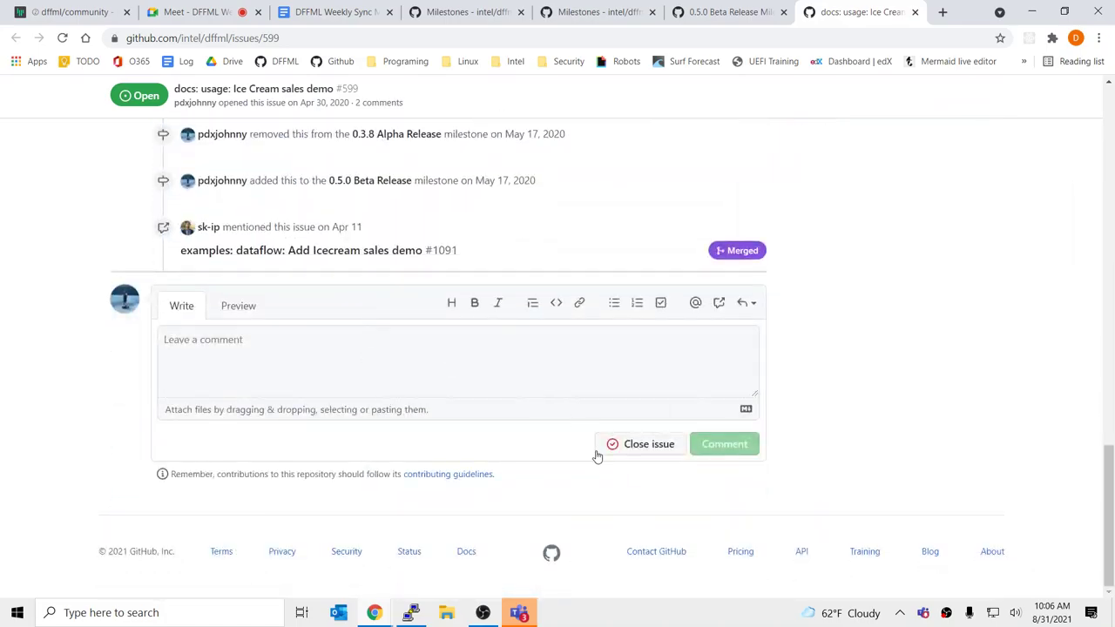
pyautogui.click(636, 446)
pyautogui.click(915, 11)
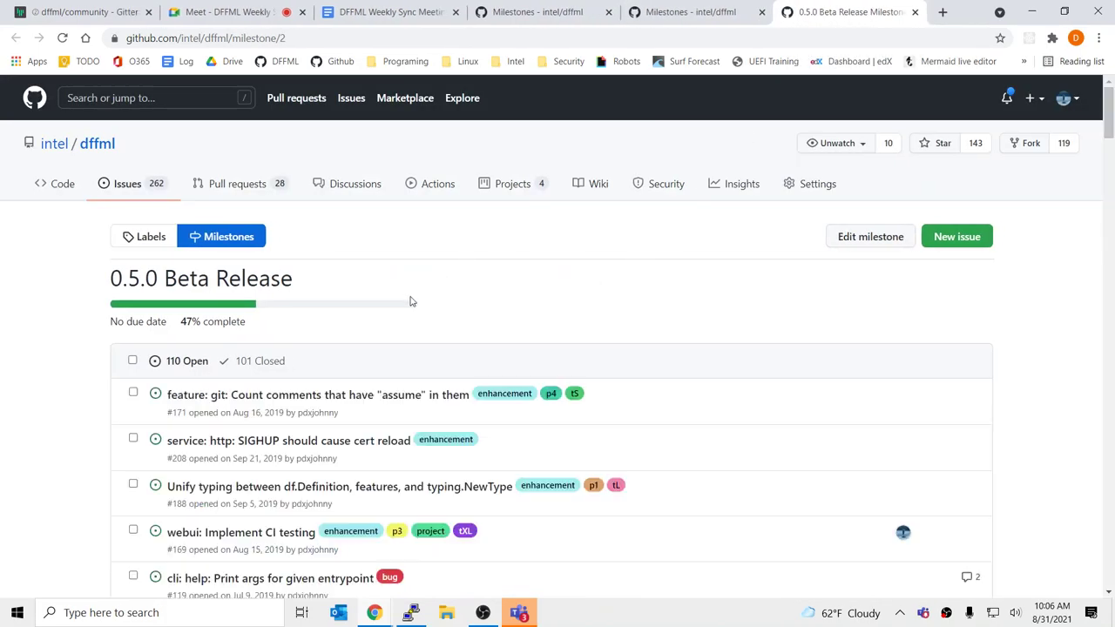
# Step: Look over the open issues of the 0.5.0 Beta Release milestone, select them all and check the milestones they can be reassigned to
pyautogui.scroll(-1, 378, 331)
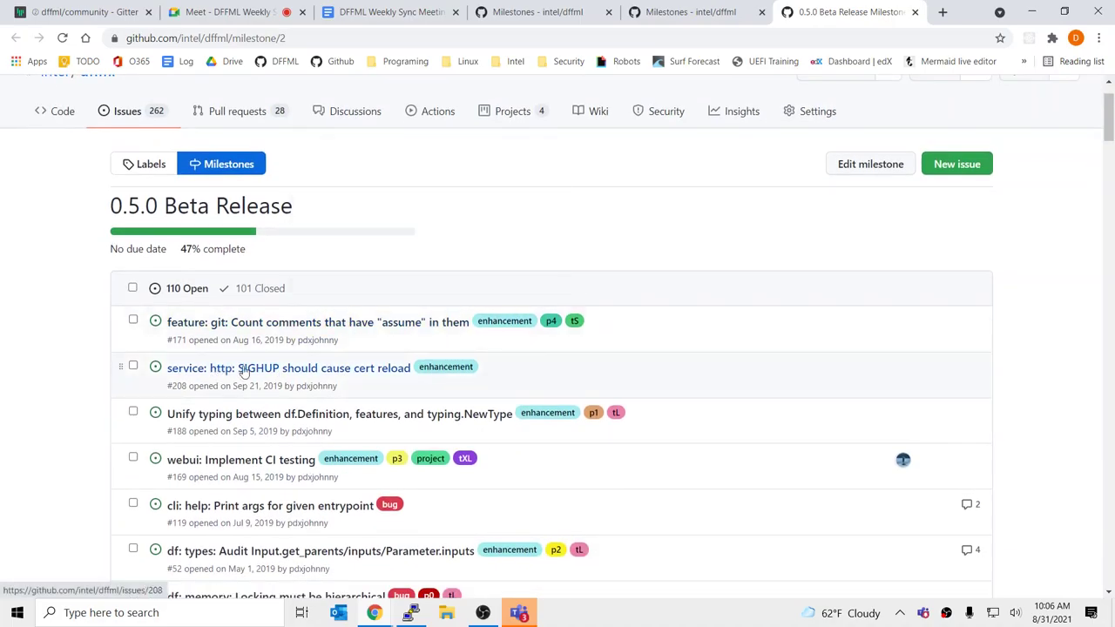
pyautogui.scroll(-3, 431, 375)
pyautogui.scroll(-5, 436, 386)
pyautogui.scroll(10, 448, 372)
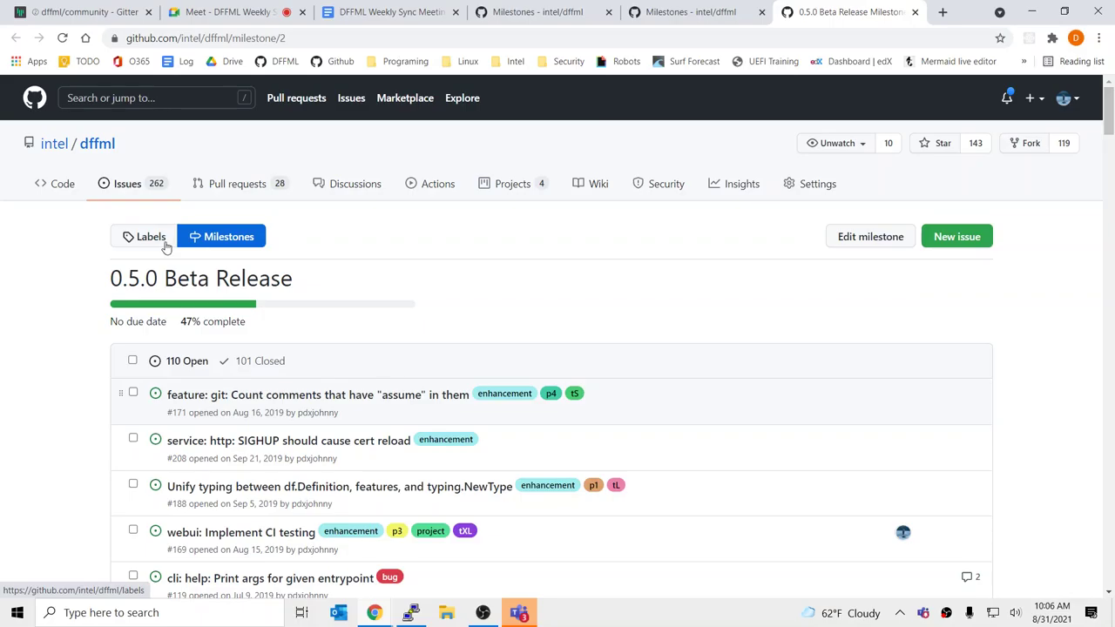
pyautogui.click(132, 360)
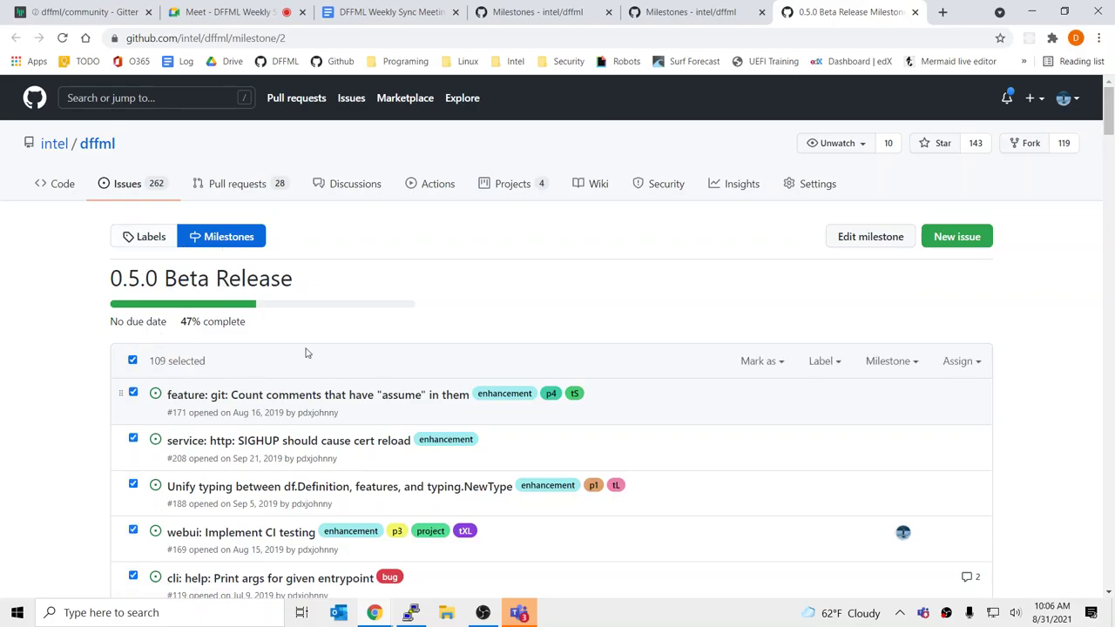
pyautogui.click(886, 369)
pyautogui.click(828, 310)
# Step: Open the 0.4.1 Alpha Release milestone in a new tab, look over its issues, and open the milestones list in another tab
pyautogui.middleClick(209, 237)
pyautogui.hotkey('ctrl', 'Tab')
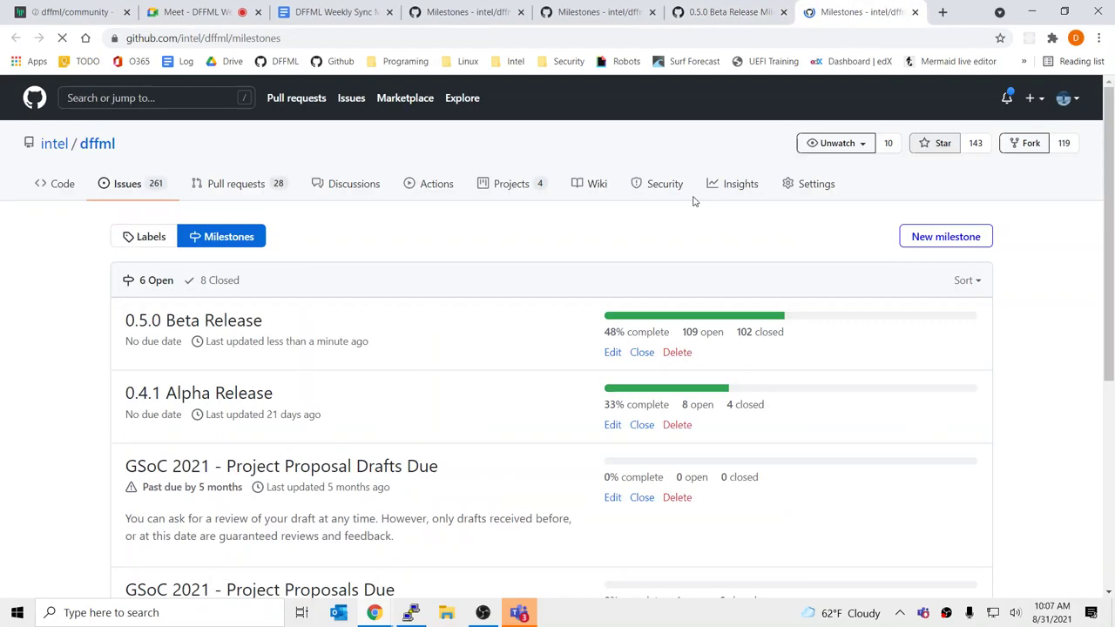
pyautogui.click(257, 392)
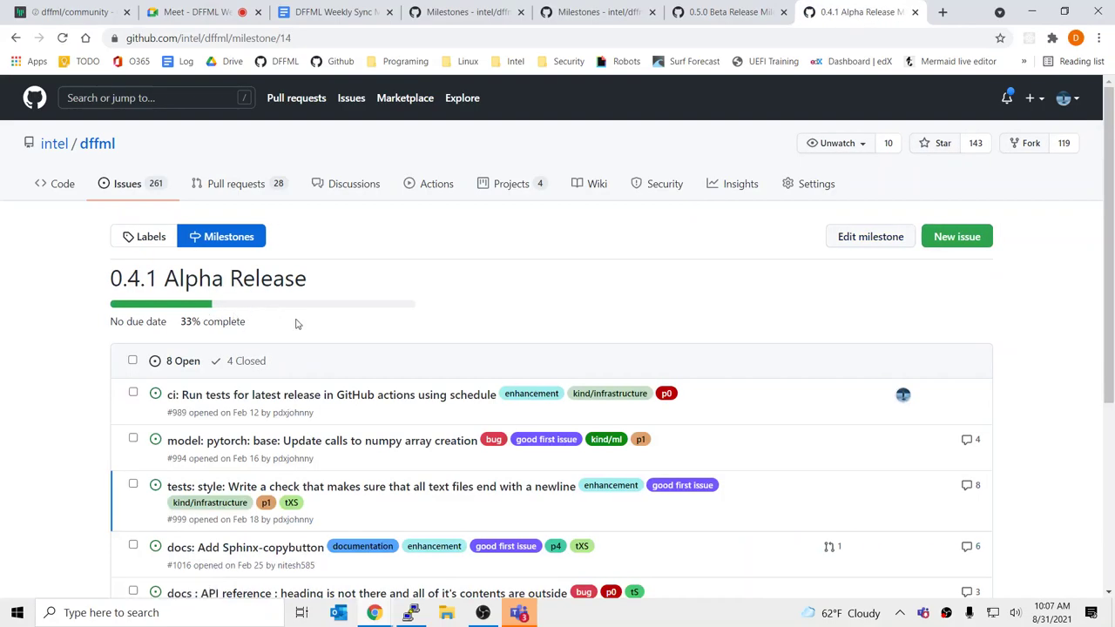
pyautogui.scroll(-3, 315, 327)
pyautogui.scroll(3, 315, 327)
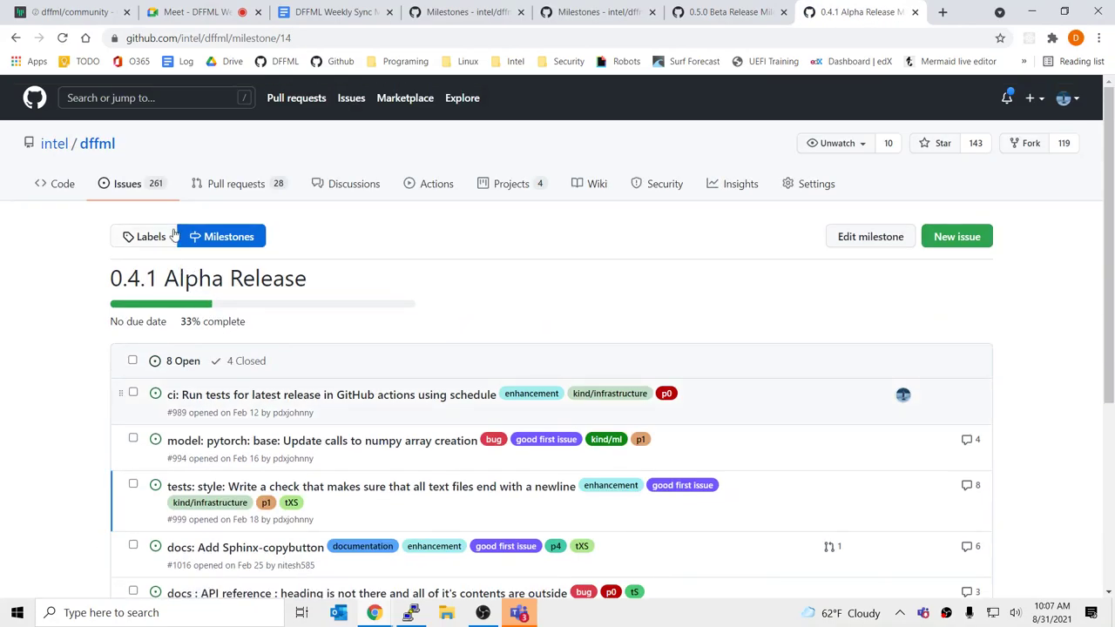
pyautogui.click(201, 241)
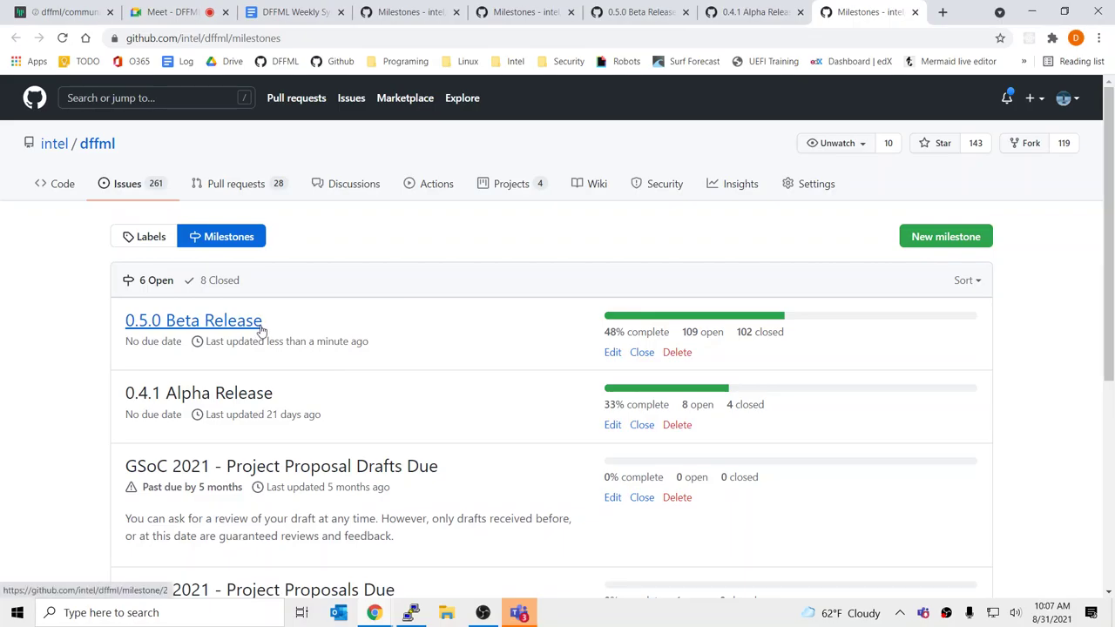
# Step: Return to the 0.4.1 Alpha Release milestone and examine its open issues with their priority labels
pyautogui.click(753, 13)
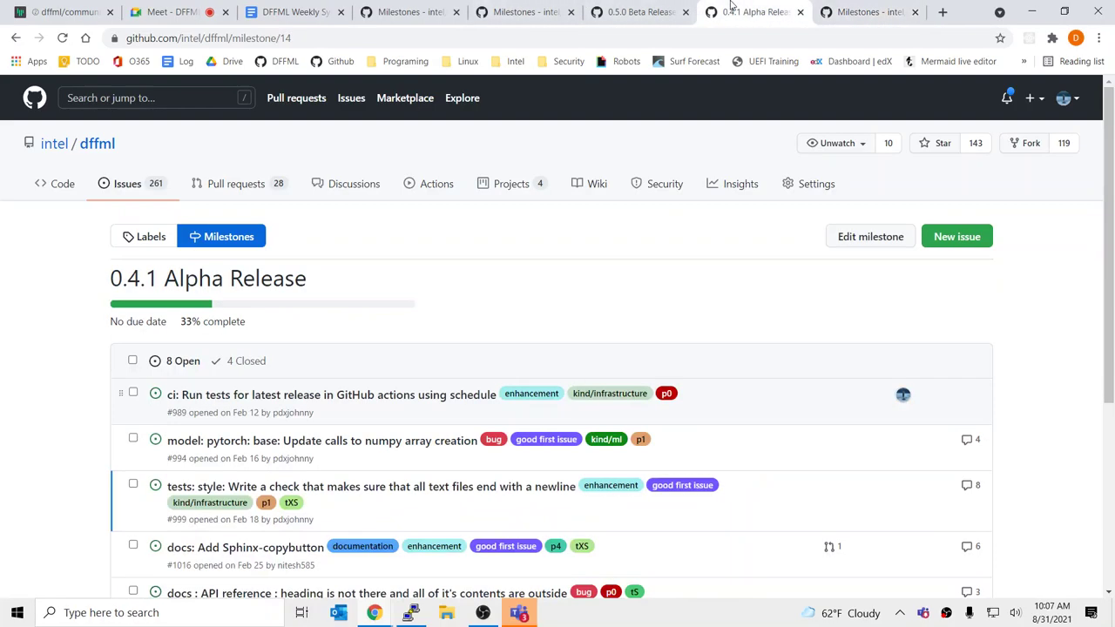
pyautogui.scroll(-4, 521, 391)
pyautogui.scroll(2, 521, 390)
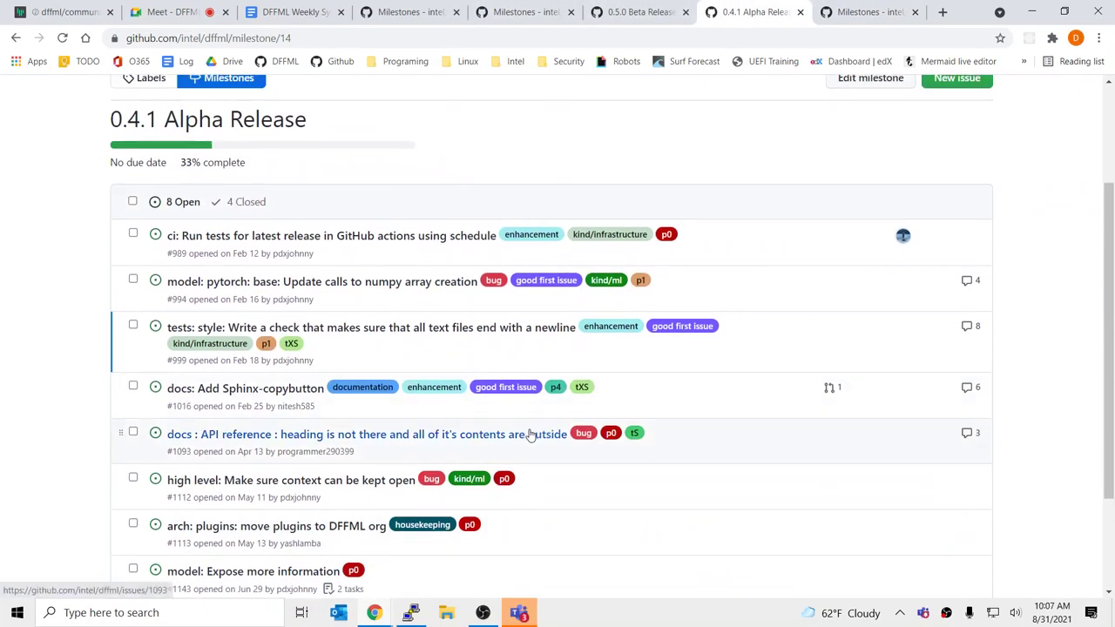
pyautogui.scroll(-1, 527, 434)
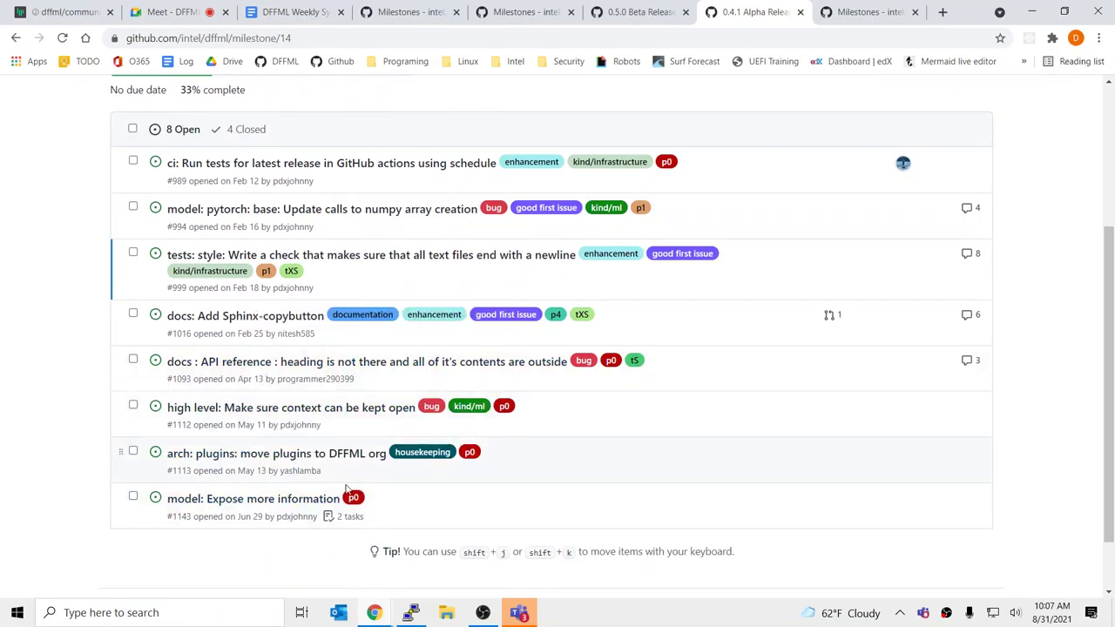
pyautogui.scroll(1, 470, 458)
pyautogui.scroll(3, 478, 456)
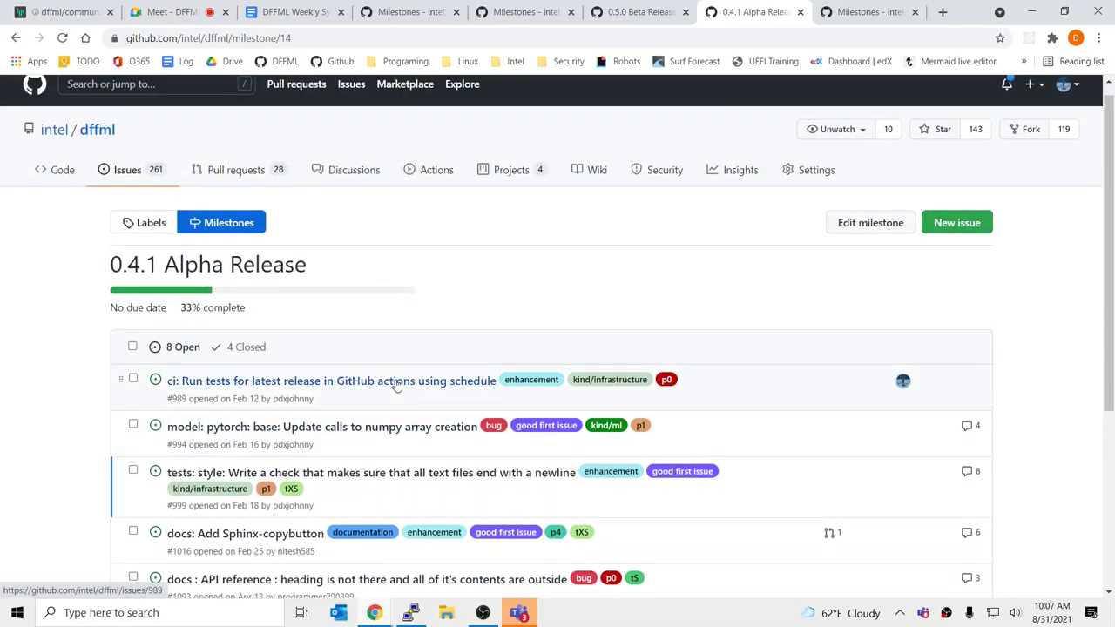
# Step: Go back to the milestones list, look over the available milestones and open 0.5.0 Beta Release
pyautogui.click(845, 9)
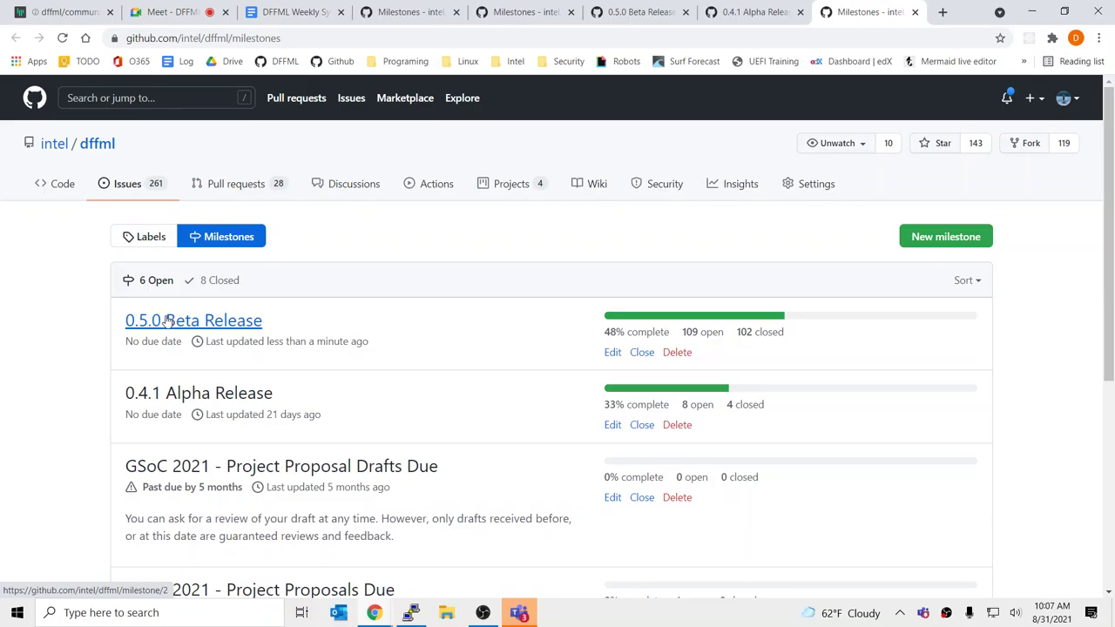
pyautogui.scroll(-2, 170, 323)
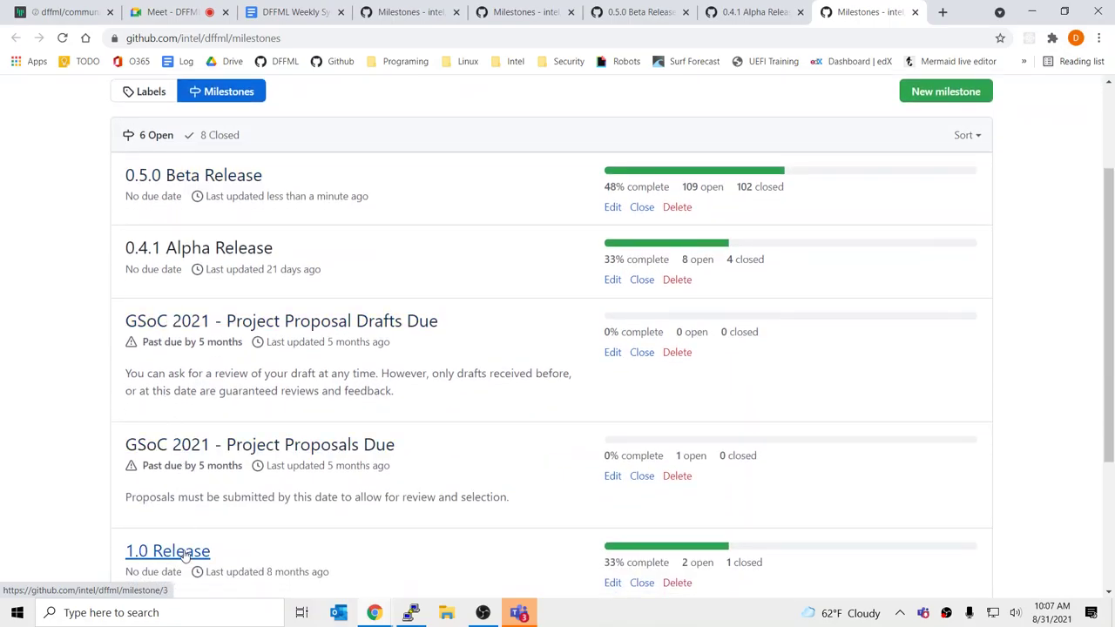
pyautogui.click(247, 175)
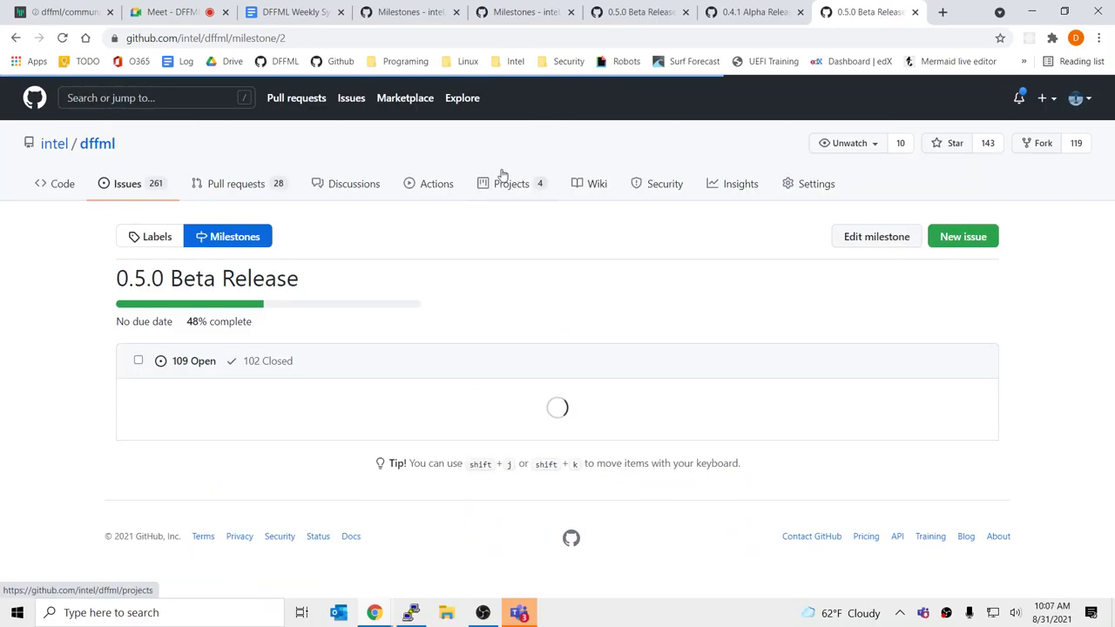
# Step: Select all open issues in the 0.5.0 Beta Release milestone and move them to the 1.0 Release milestone
pyautogui.click(132, 361)
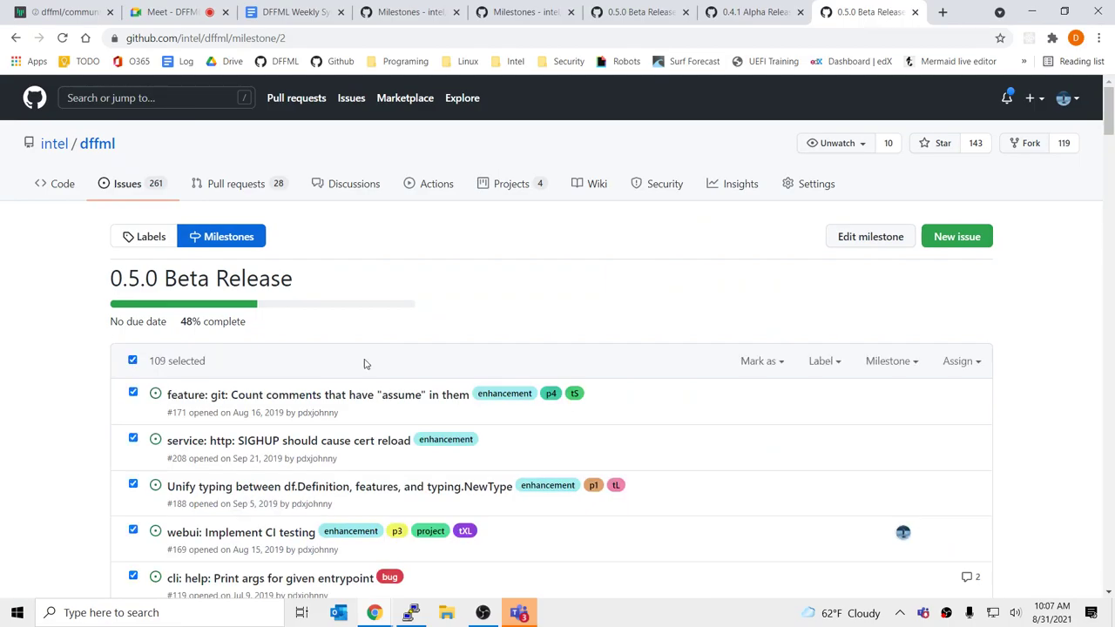
pyautogui.scroll(-4, 439, 362)
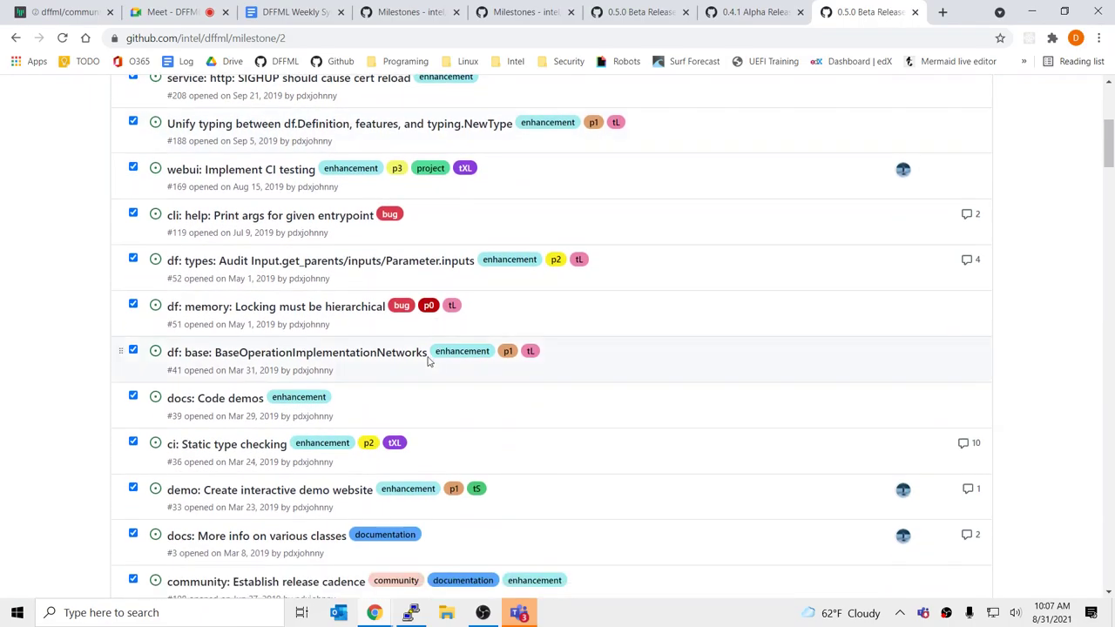
pyautogui.scroll(3, 693, 368)
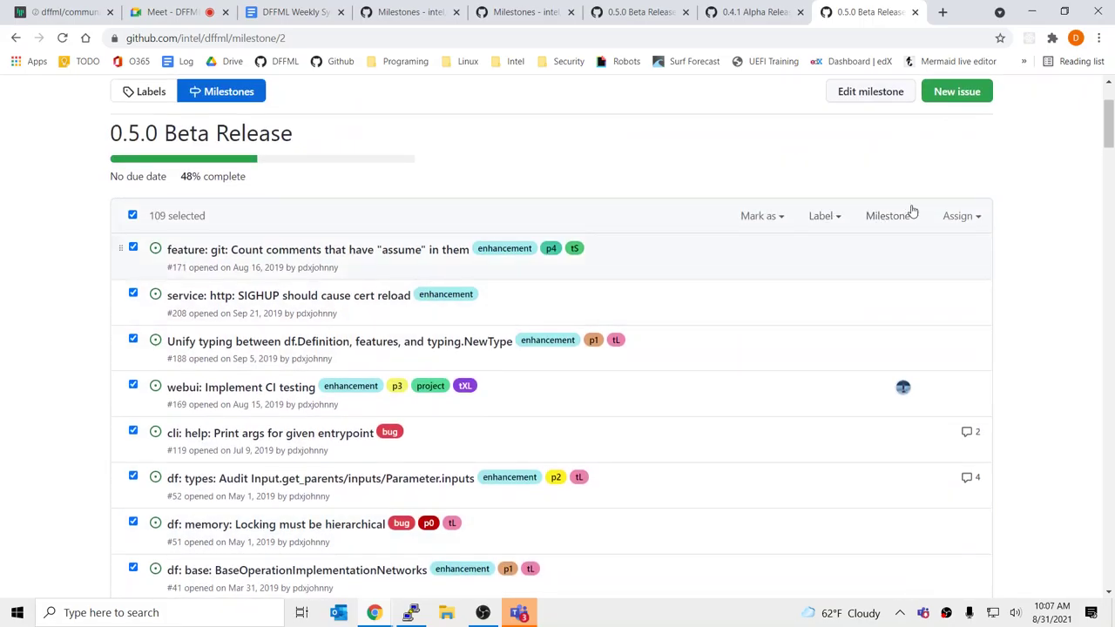
pyautogui.click(911, 214)
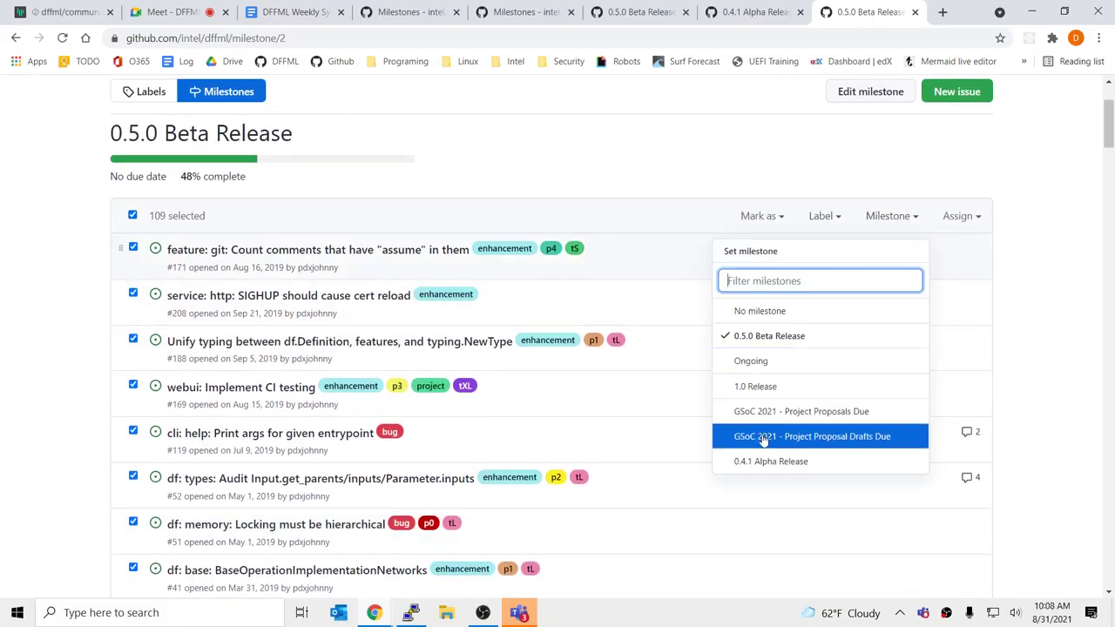
pyautogui.click(760, 386)
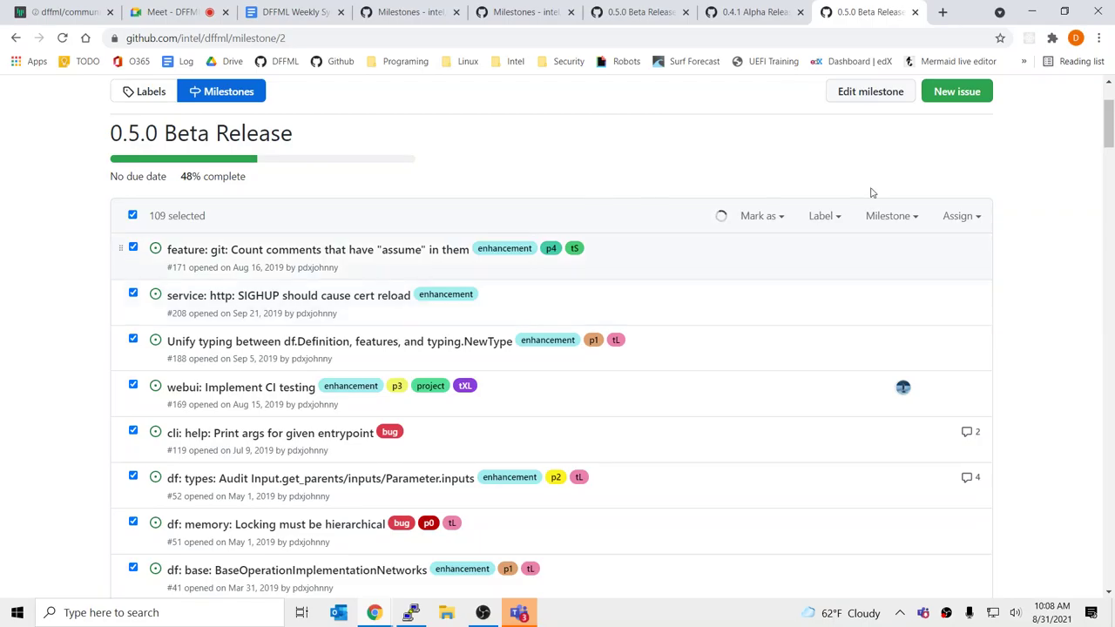
# Step: Read through the selected issues in the 0.5.0 Beta Release list, from its beginning to its end
pyautogui.click(780, 9)
pyautogui.click(878, 7)
pyautogui.scroll(-6, 699, 184)
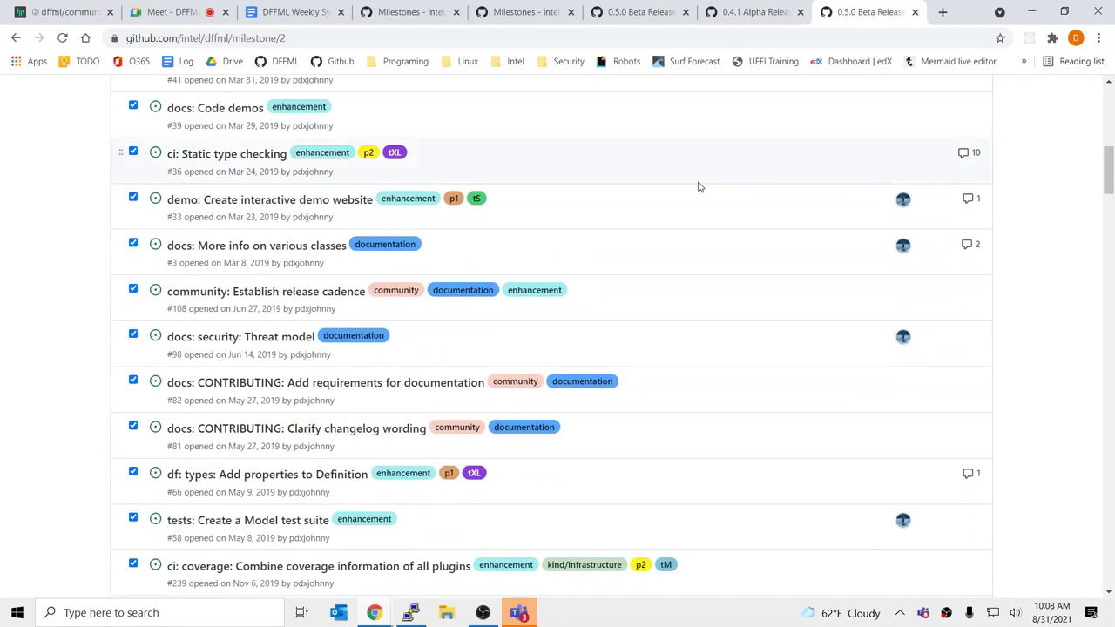
pyautogui.scroll(-8, 698, 186)
pyautogui.scroll(-8, 698, 186)
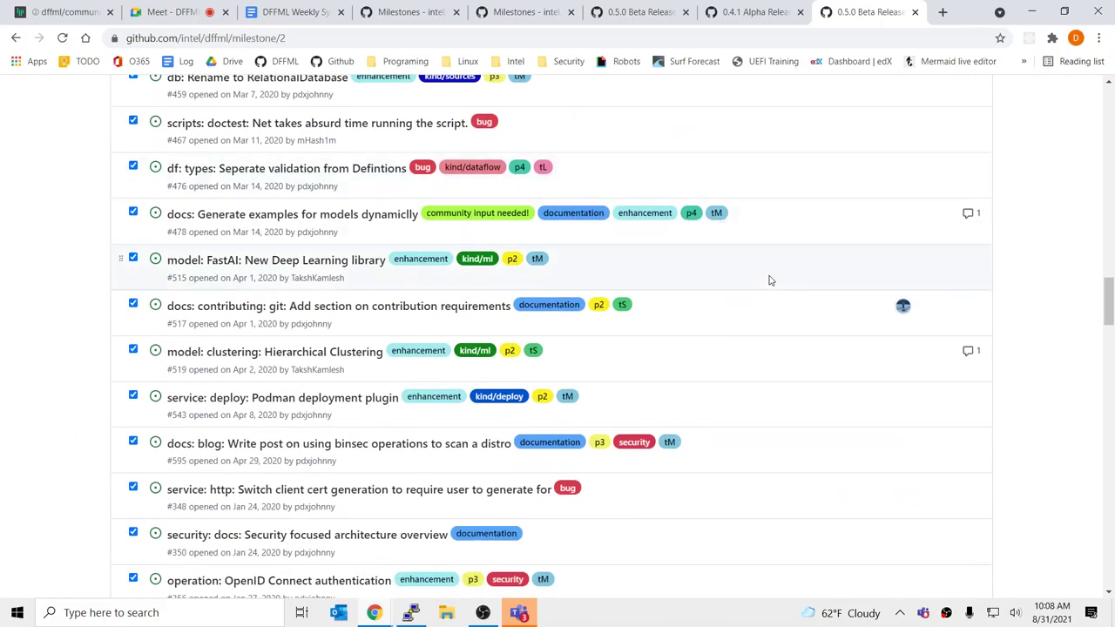
pyautogui.scroll(-4, 769, 280)
pyautogui.scroll(-5, 770, 280)
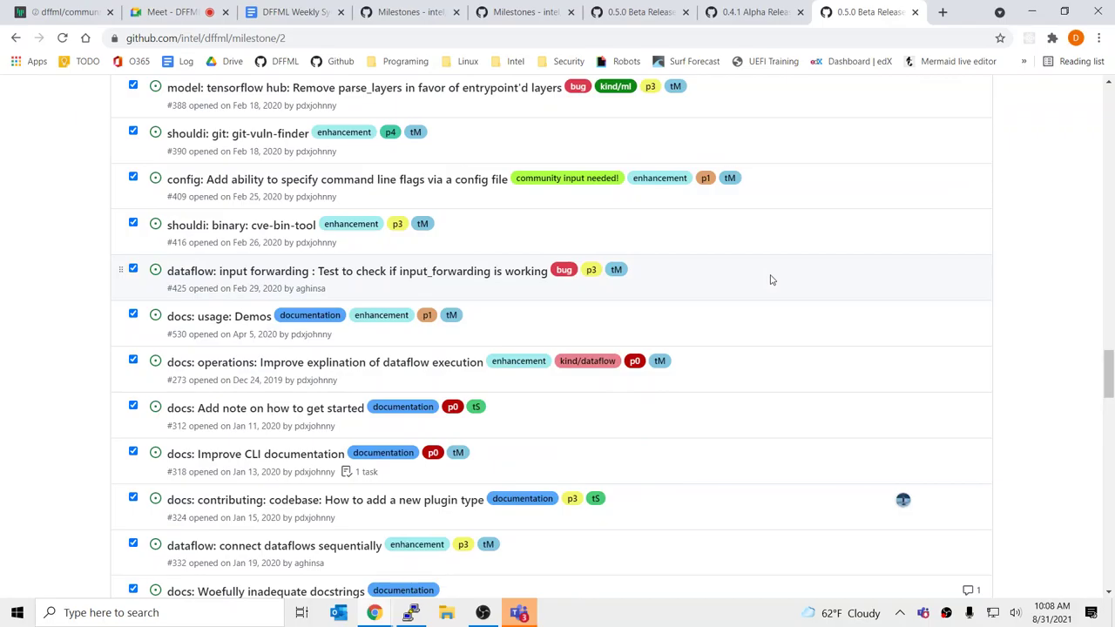
pyautogui.scroll(-10, 770, 279)
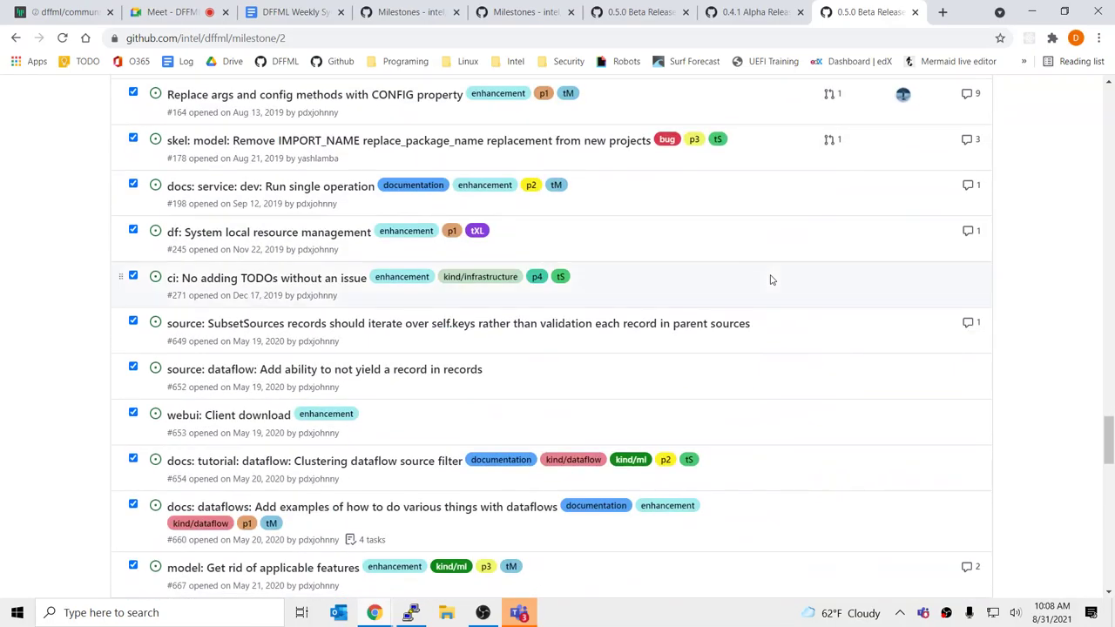
pyautogui.scroll(-10, 770, 280)
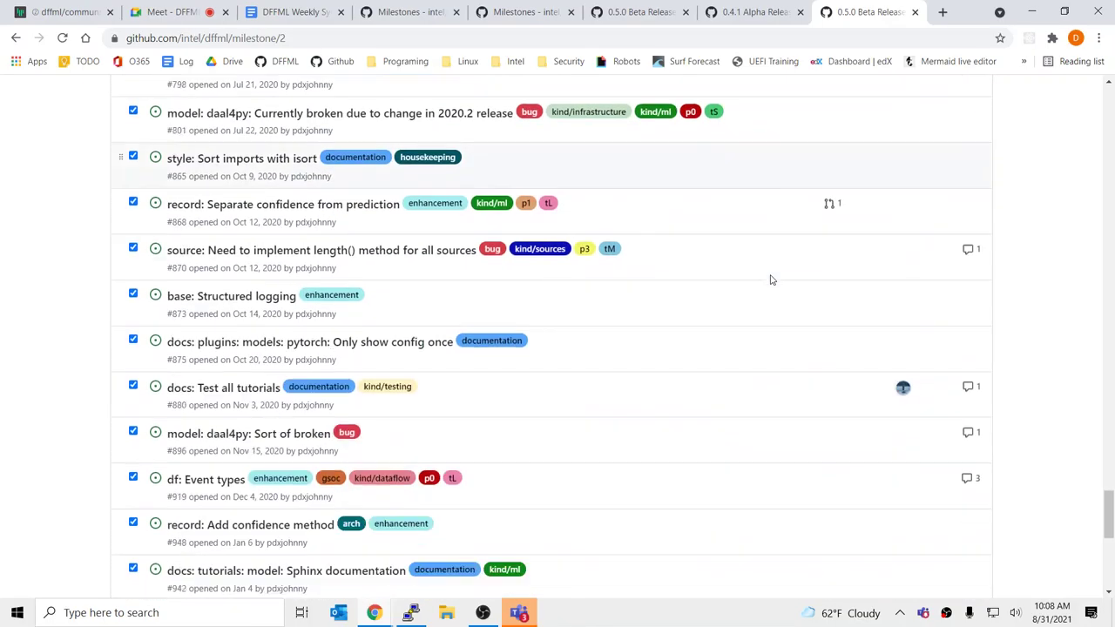
pyautogui.scroll(-4, 770, 280)
pyautogui.scroll(3, 771, 280)
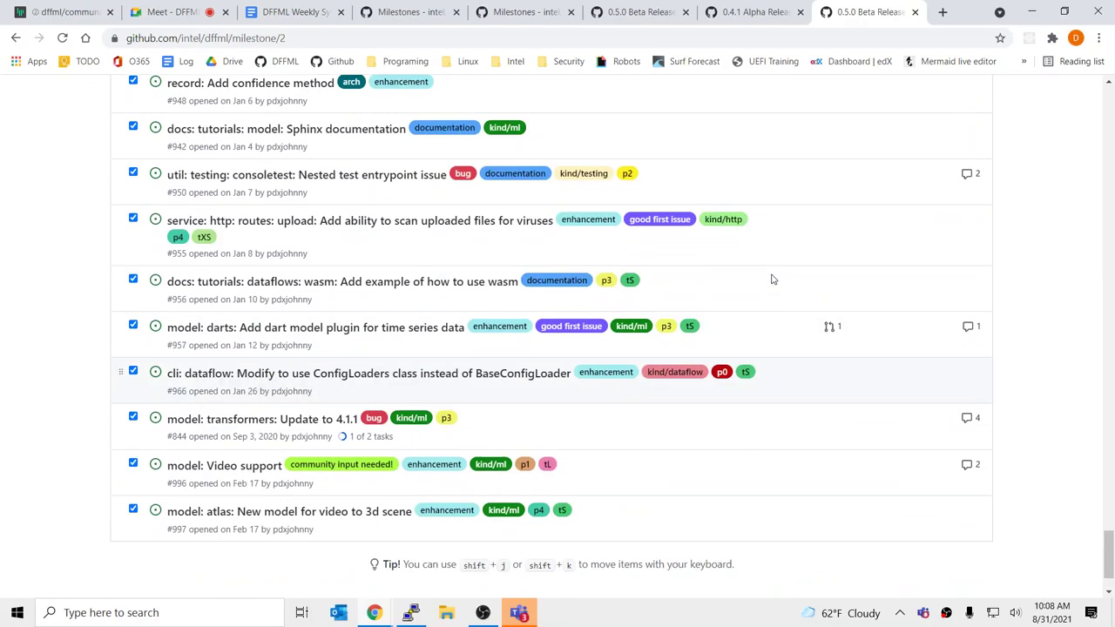
pyautogui.scroll(20, 772, 279)
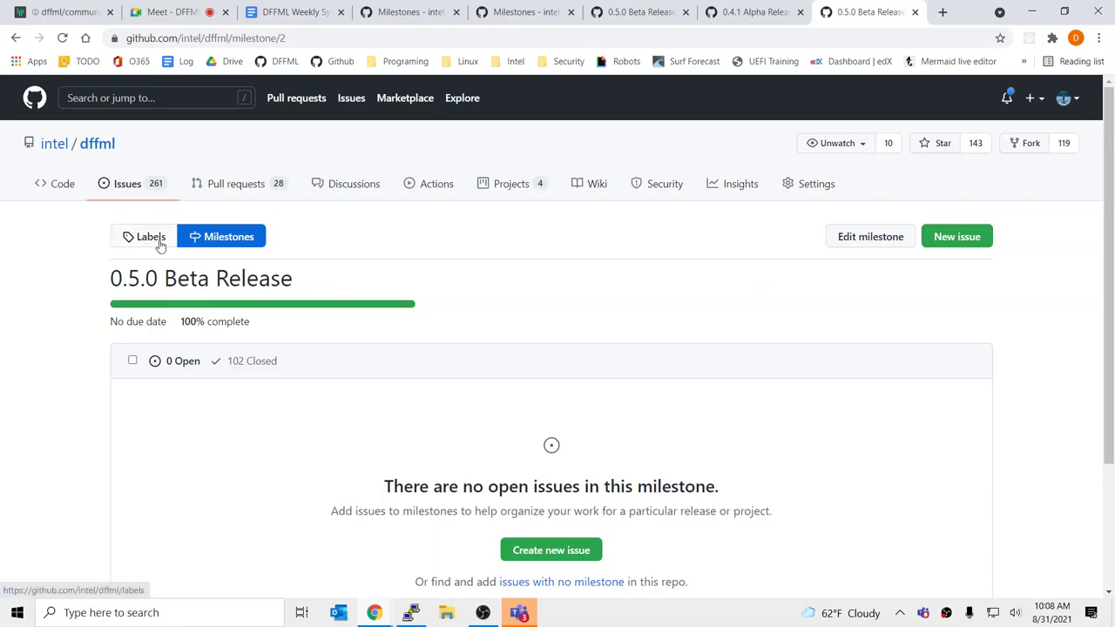
# Step: Switch to the 0.4.1 Alpha Release milestone and review which of its open issues remain to be done
pyautogui.click(755, 11)
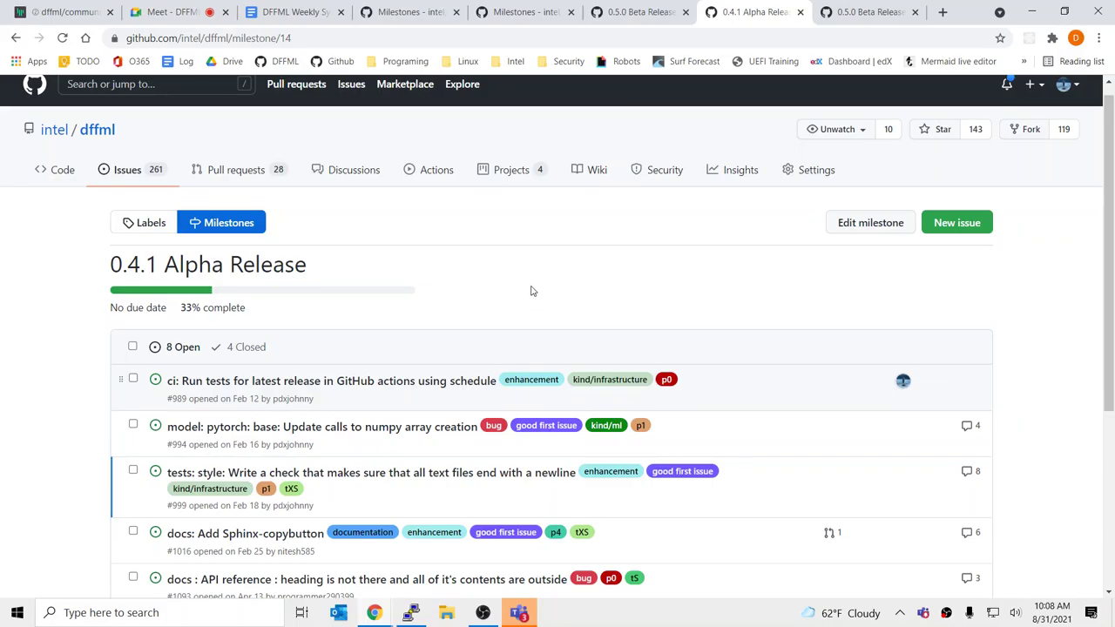
pyautogui.scroll(-3, 529, 273)
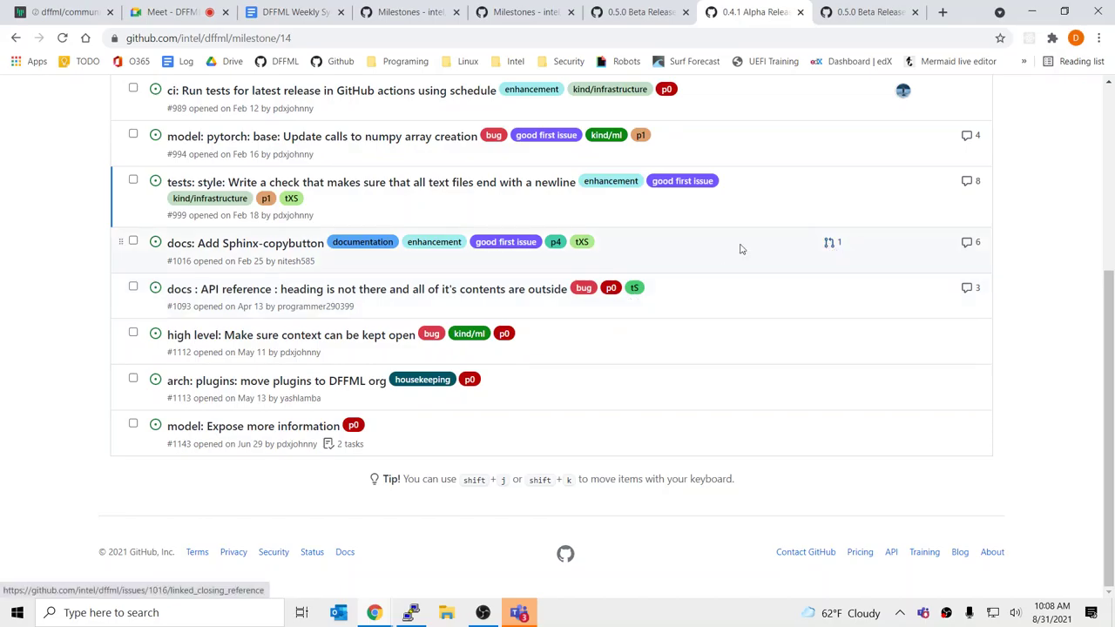
pyautogui.scroll(2, 739, 250)
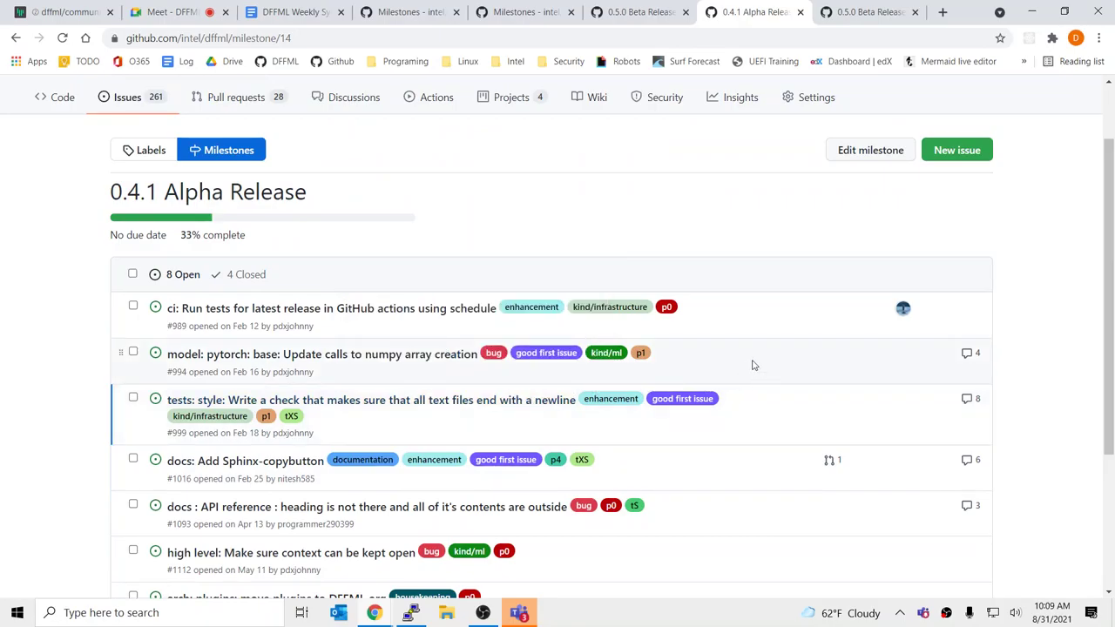
pyautogui.scroll(-2, 746, 406)
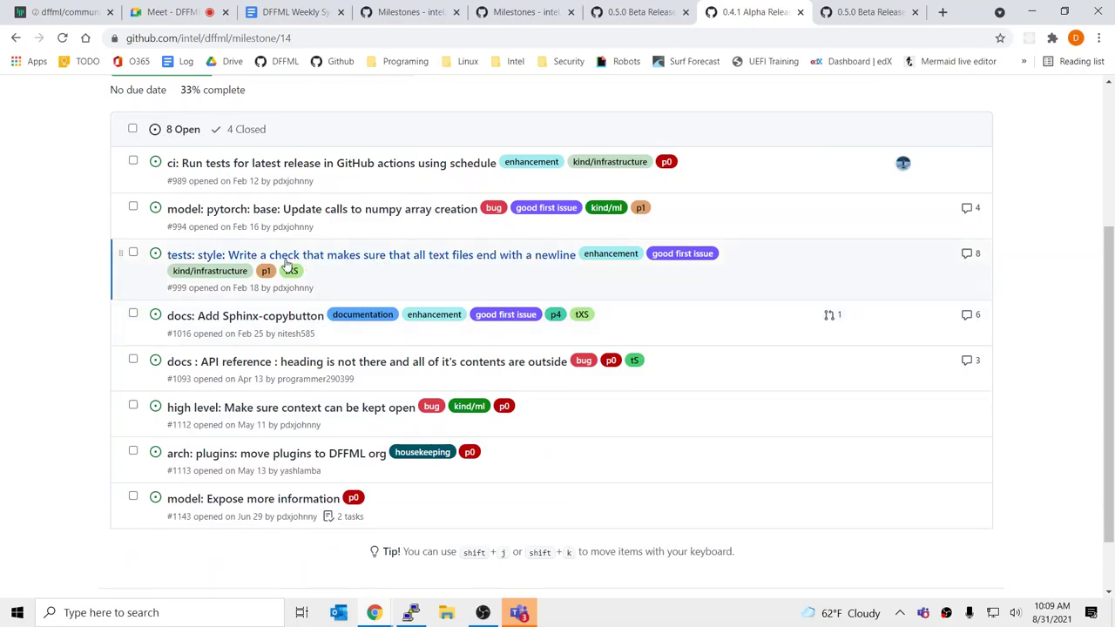
pyautogui.moveTo(287, 257)
pyautogui.scroll(3, 396, 244)
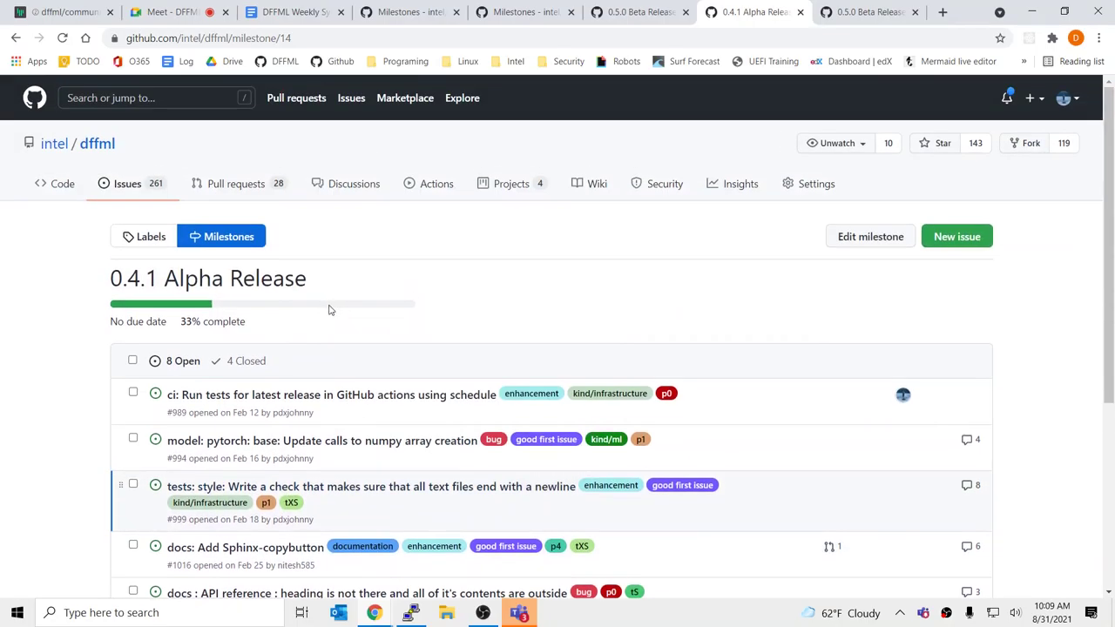
pyautogui.scroll(-4, 390, 311)
pyautogui.scroll(2, 503, 337)
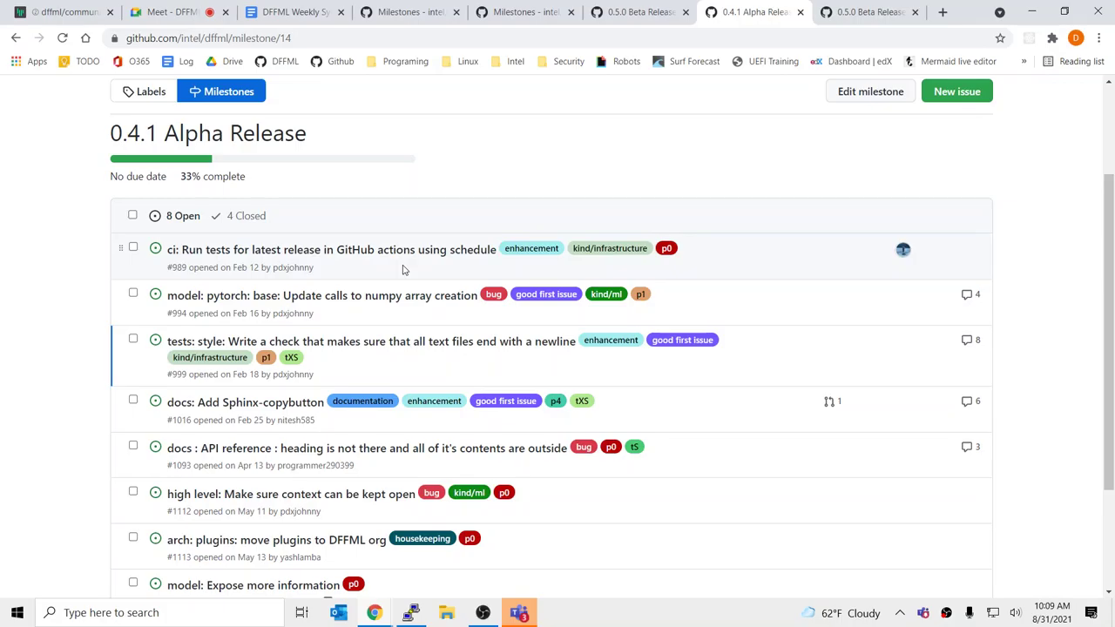
# Step: Open the issue about updating calls to numpy array creation, read through its comments and close it
pyautogui.moveTo(396, 301)
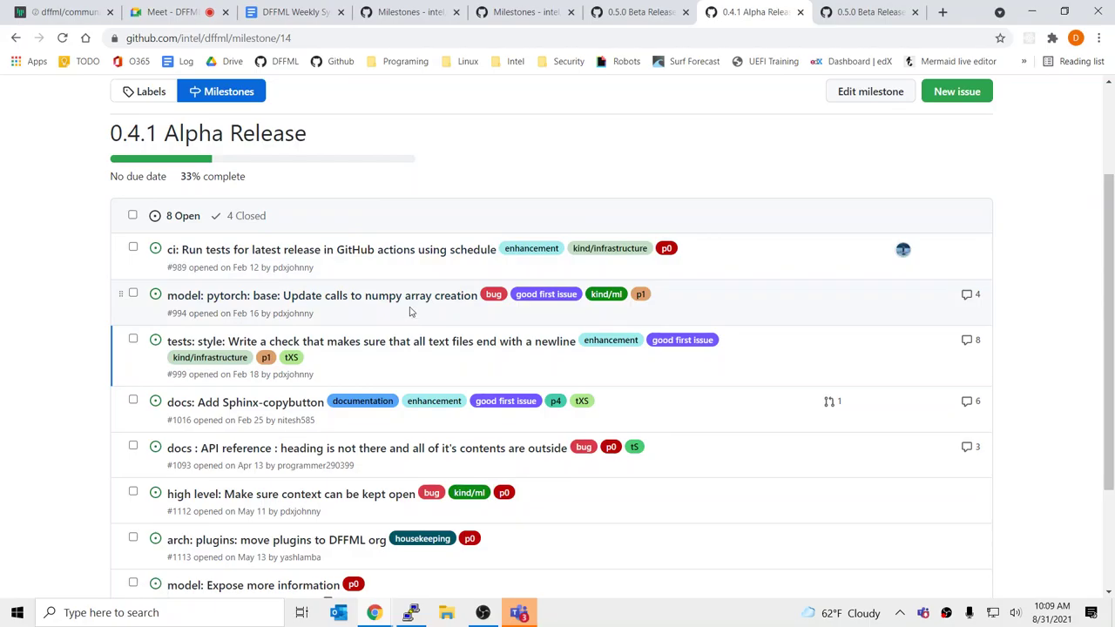
pyautogui.middleClick(418, 294)
pyautogui.click(892, 6)
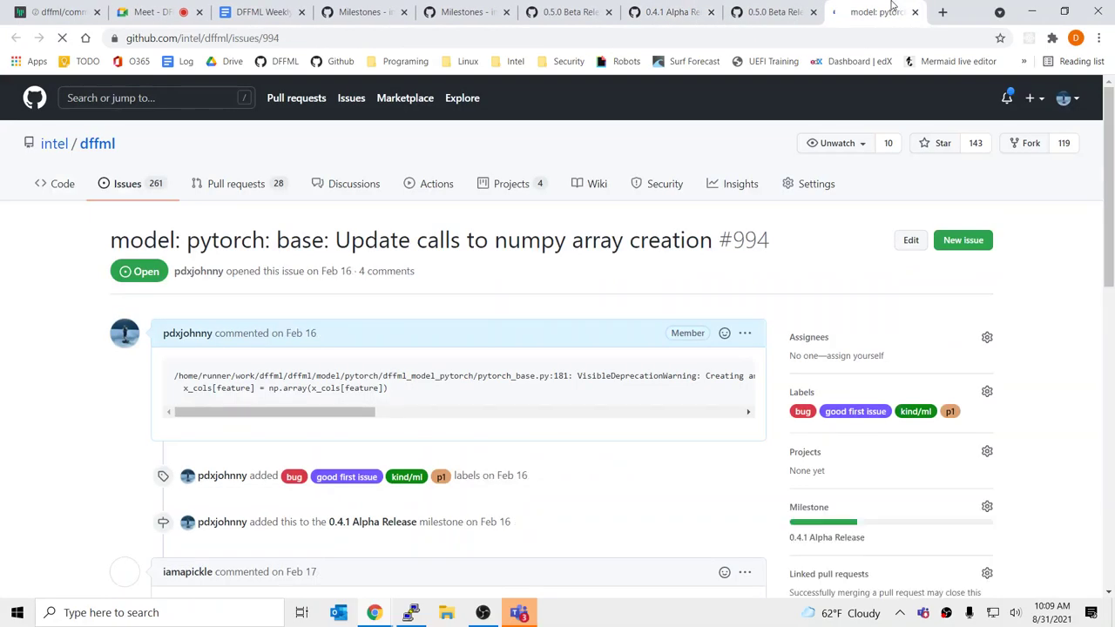
pyautogui.scroll(-3, 551, 349)
pyautogui.scroll(-6, 551, 349)
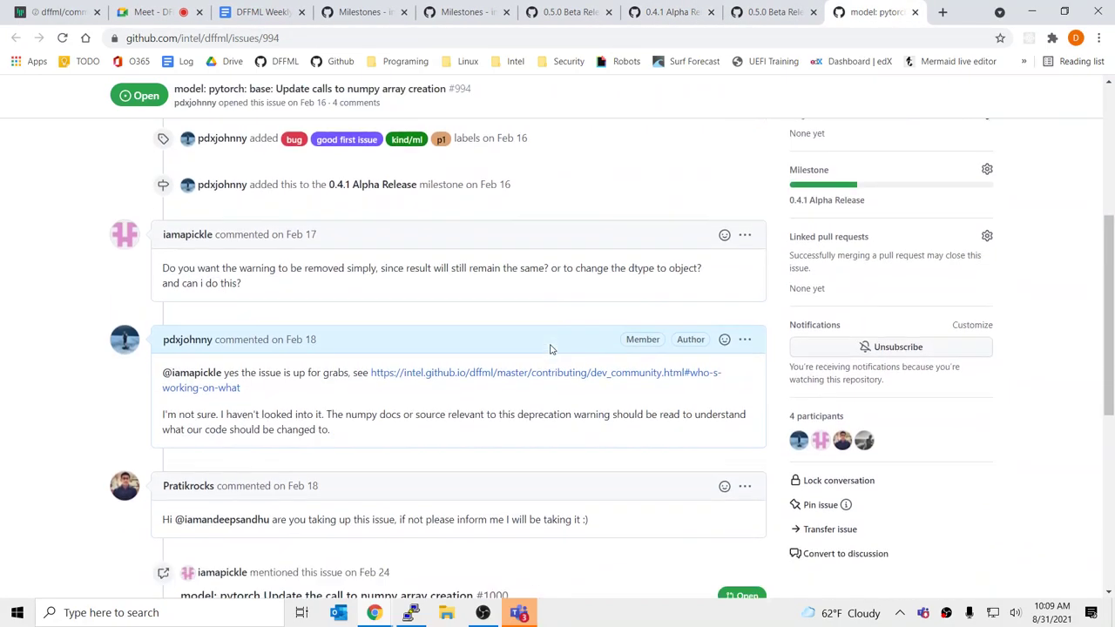
pyautogui.scroll(3, 379, 361)
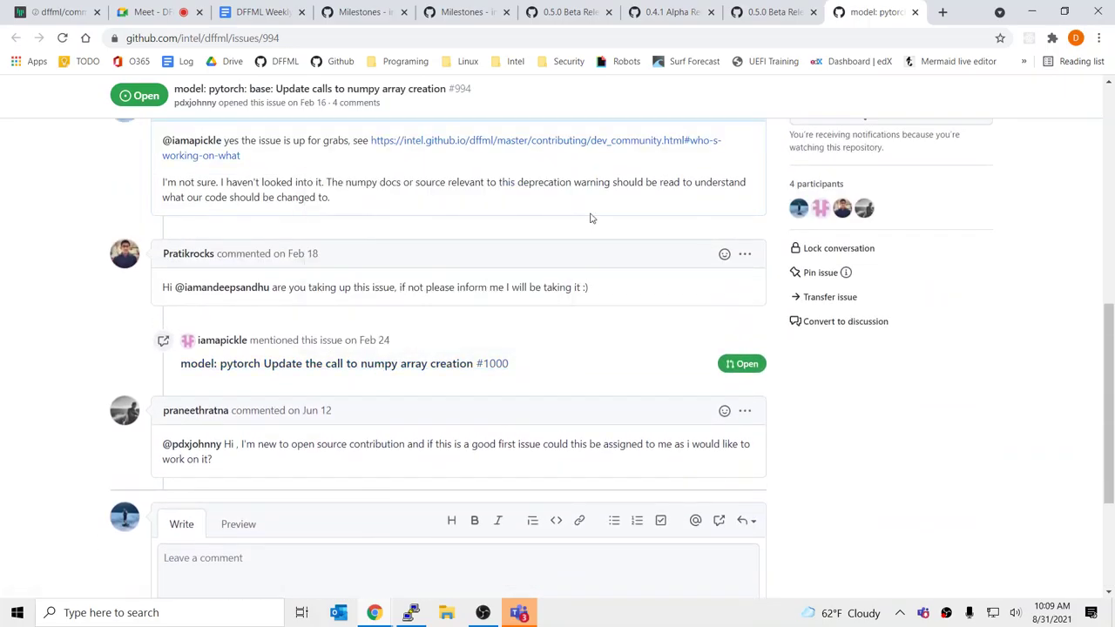
pyautogui.scroll(8, 592, 279)
pyautogui.middleClick(841, 6)
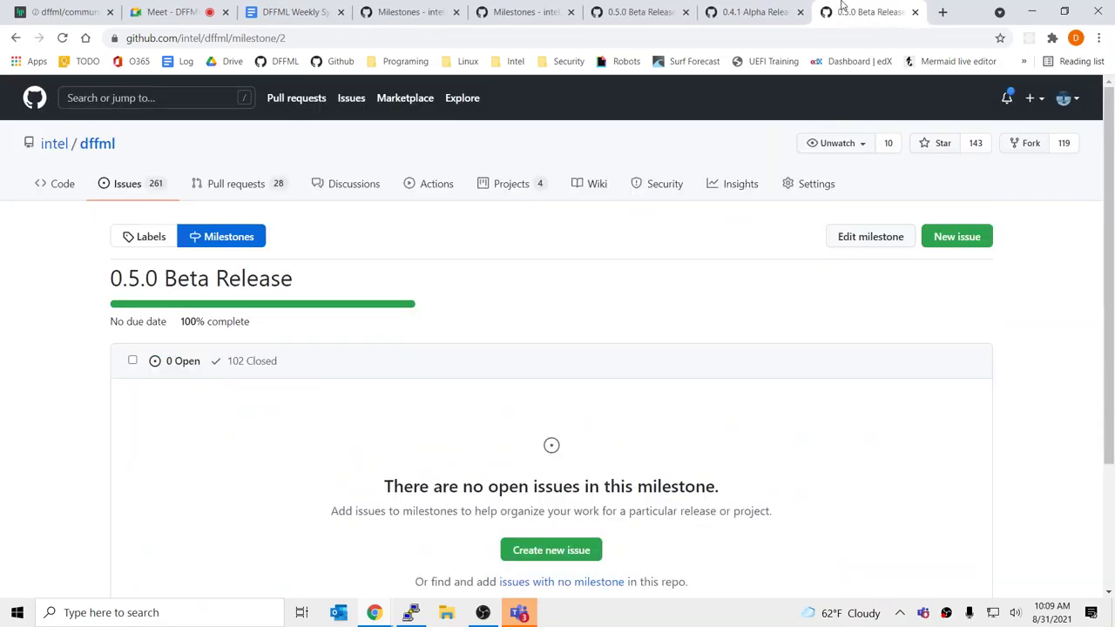
# Step: Return to the 0.4.1 Alpha Release milestone and review its open issues down to the end of the list
pyautogui.click(758, 11)
pyautogui.scroll(-3, 380, 383)
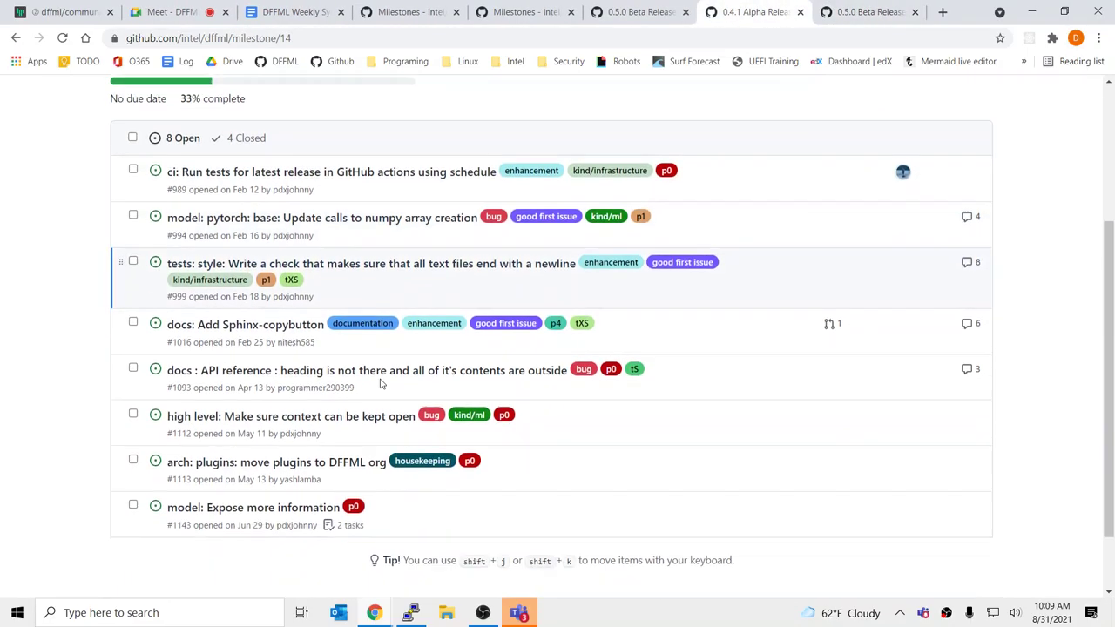
pyautogui.scroll(-1, 379, 383)
pyautogui.moveTo(231, 258)
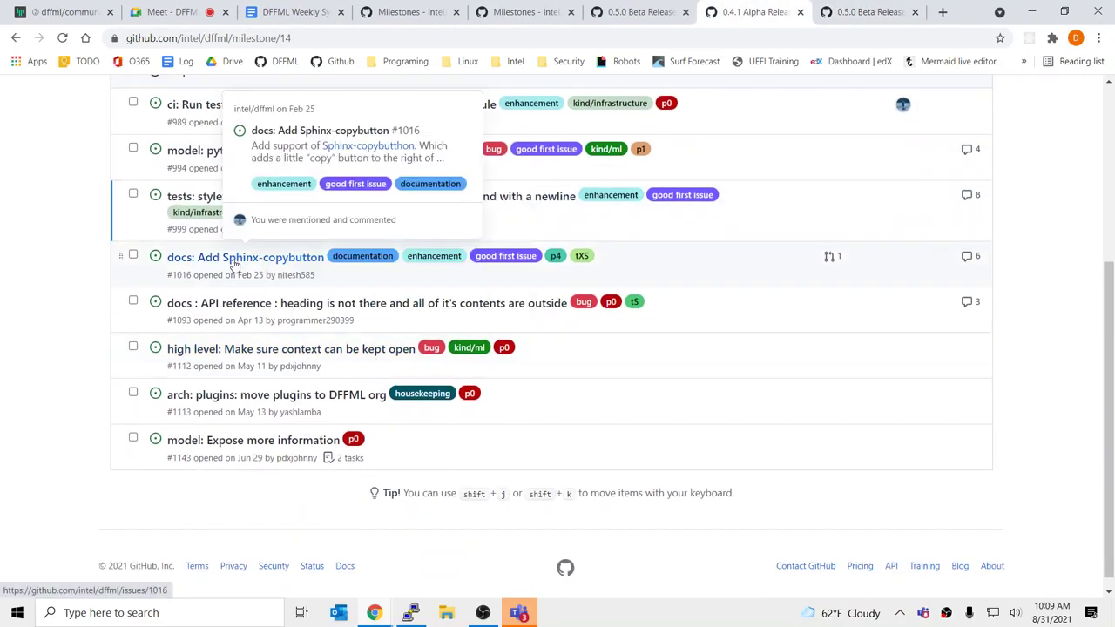
pyautogui.scroll(1, 258, 303)
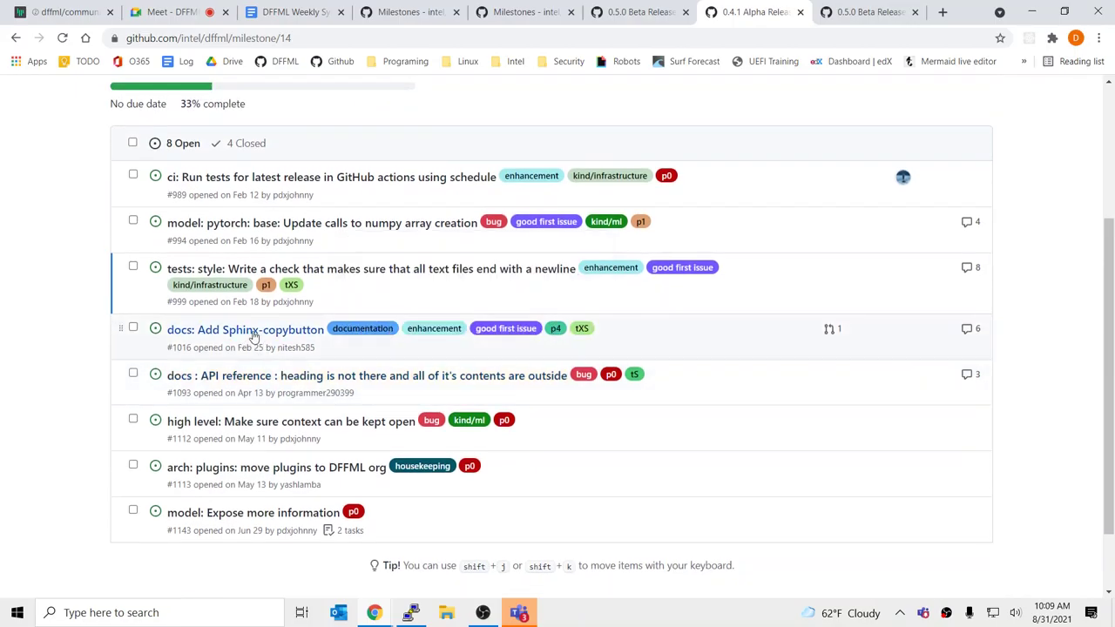
pyautogui.moveTo(327, 473)
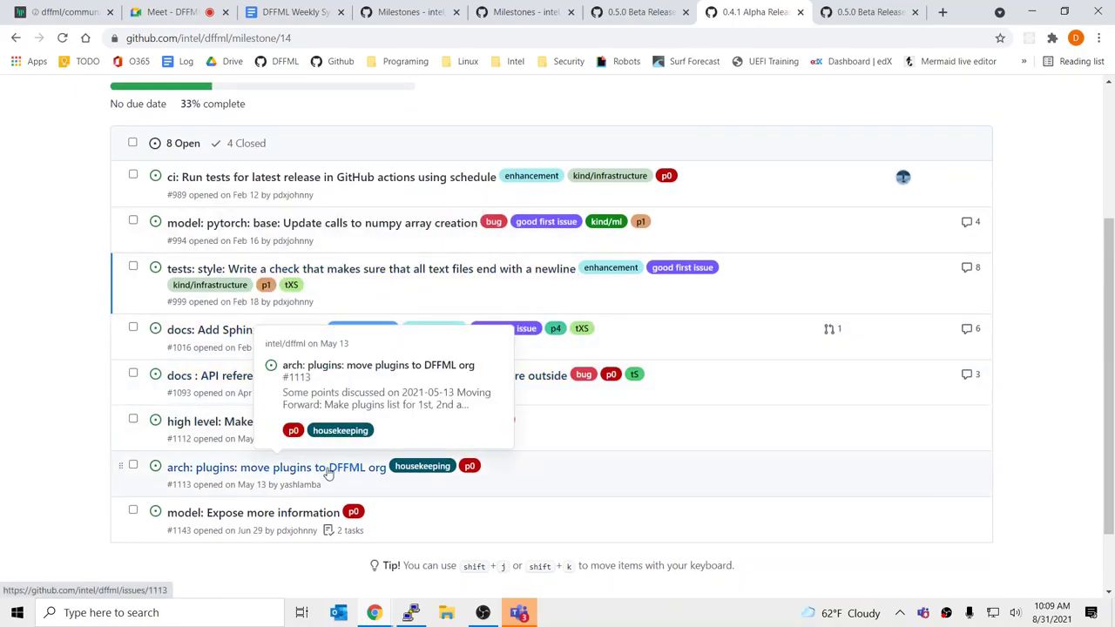
pyautogui.moveTo(329, 512)
# Step: Open the issue "model: Expose more information" and change its milestone to 0.5.0 Beta Release
pyautogui.middleClick(264, 514)
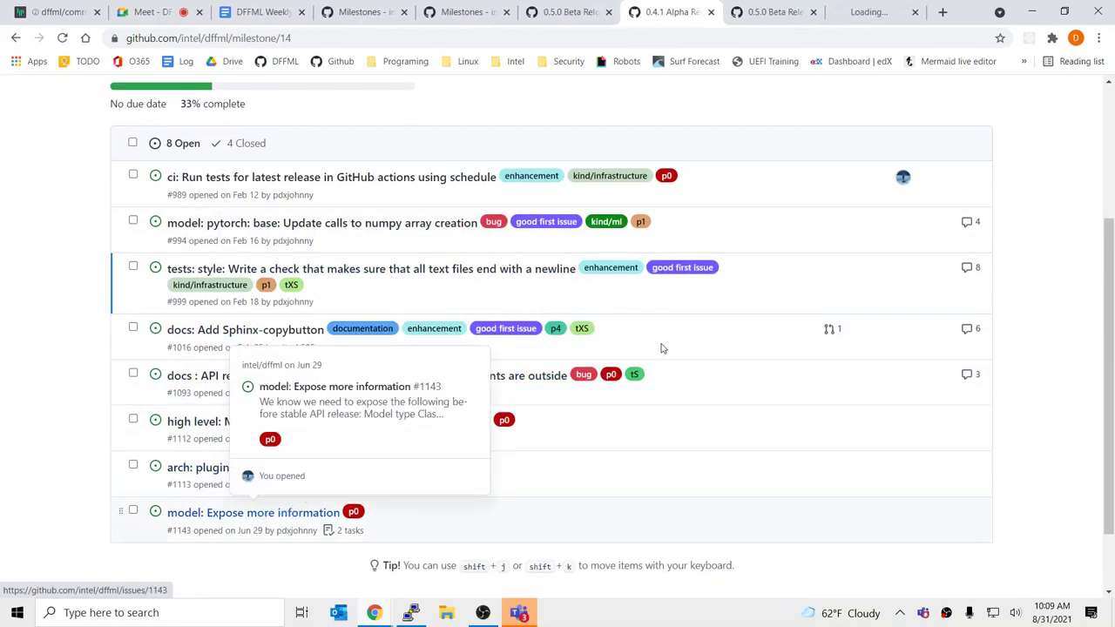
pyautogui.click(849, 6)
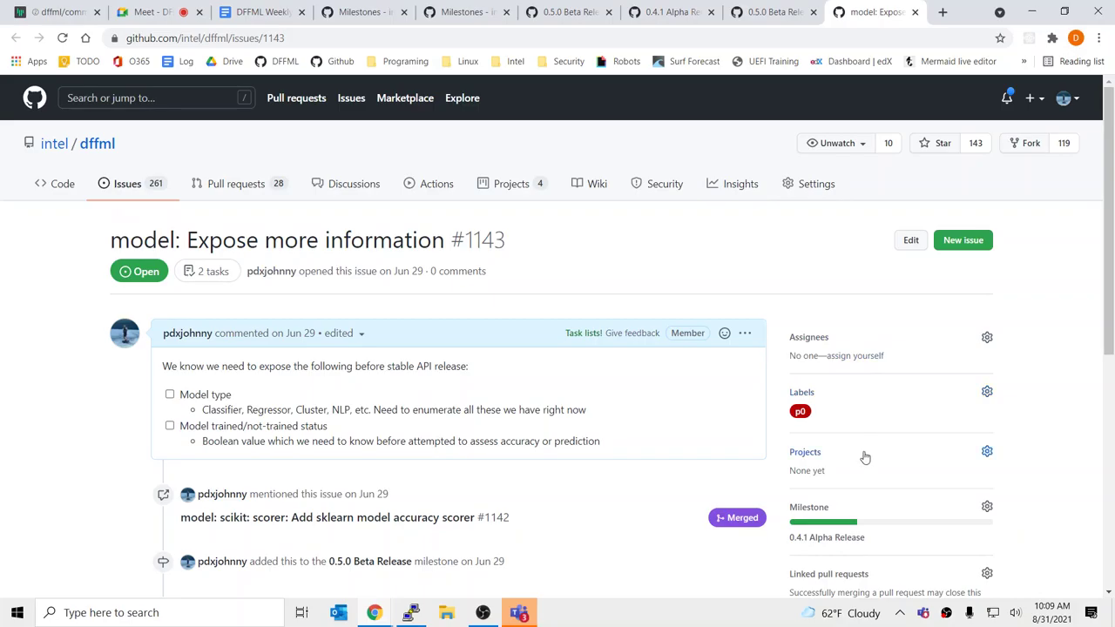
pyautogui.click(859, 513)
pyautogui.scroll(-3, 860, 514)
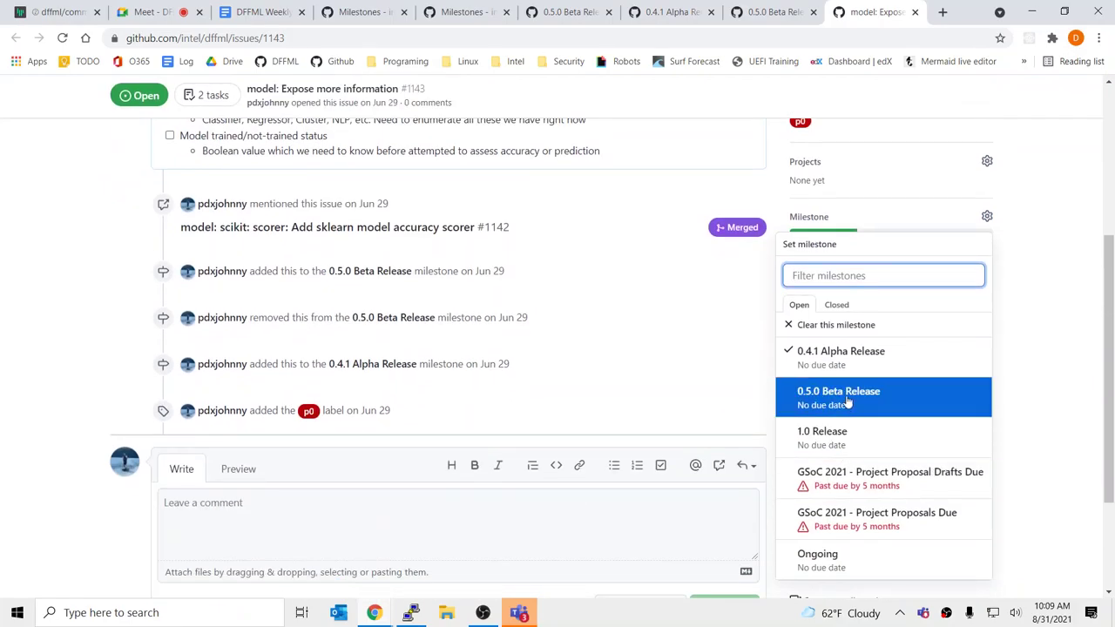
pyautogui.click(846, 399)
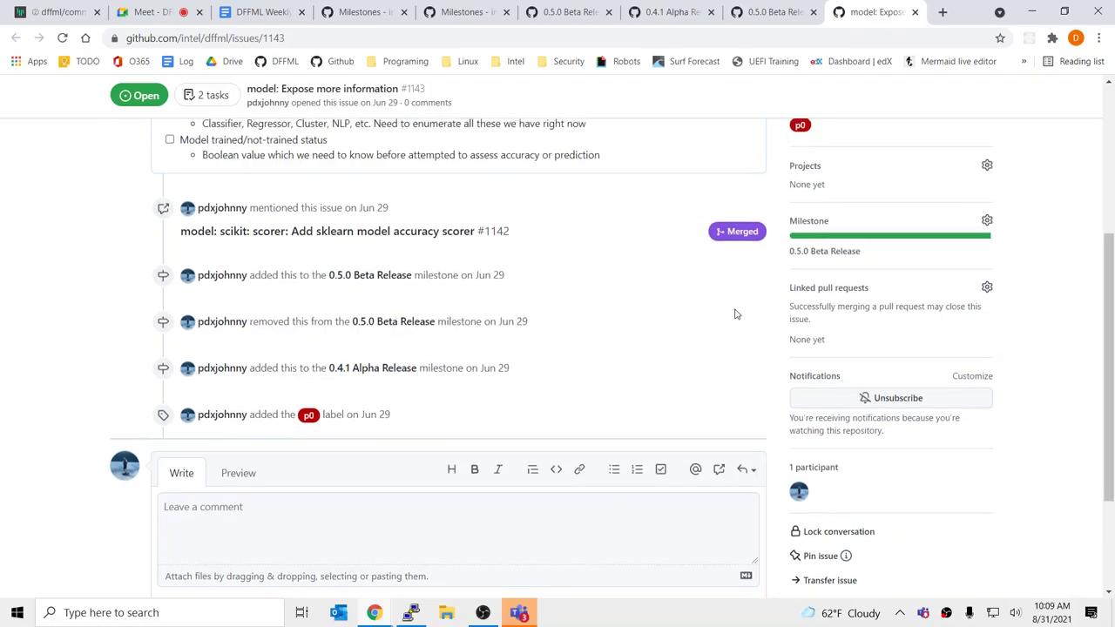
# Step: Read the issue's two tasks, model type and trained/not-trained status, along with its activity history
pyautogui.scroll(2, 734, 313)
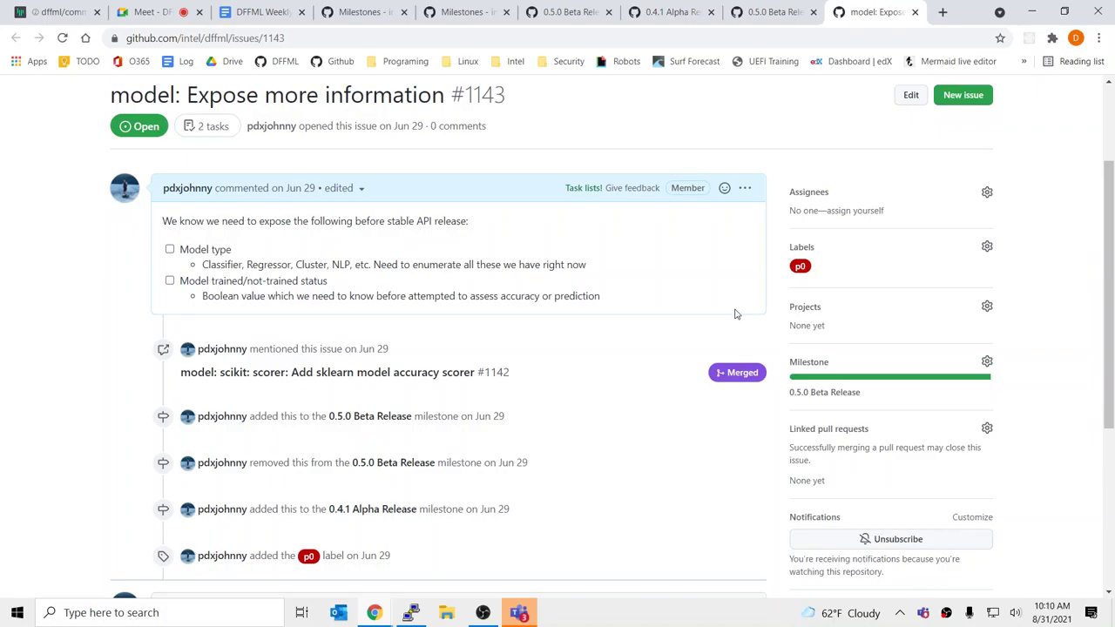
pyautogui.scroll(2, 717, 327)
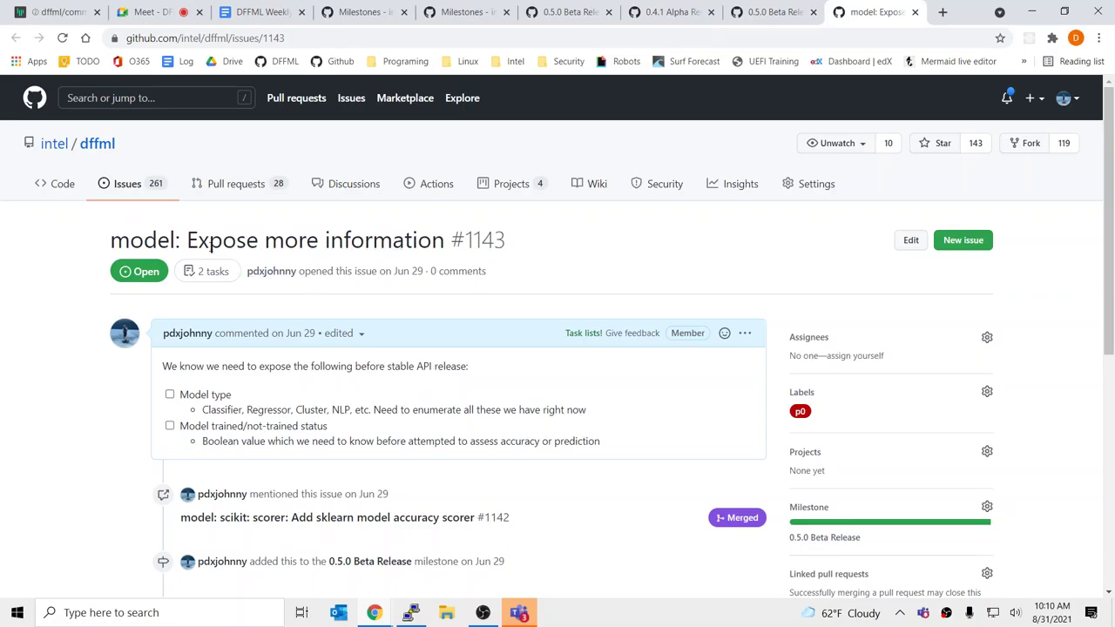
pyautogui.moveTo(128, 239); pyautogui.dragTo(79, 253)
pyautogui.click(79, 253)
pyautogui.moveTo(185, 394); pyautogui.dragTo(647, 416)
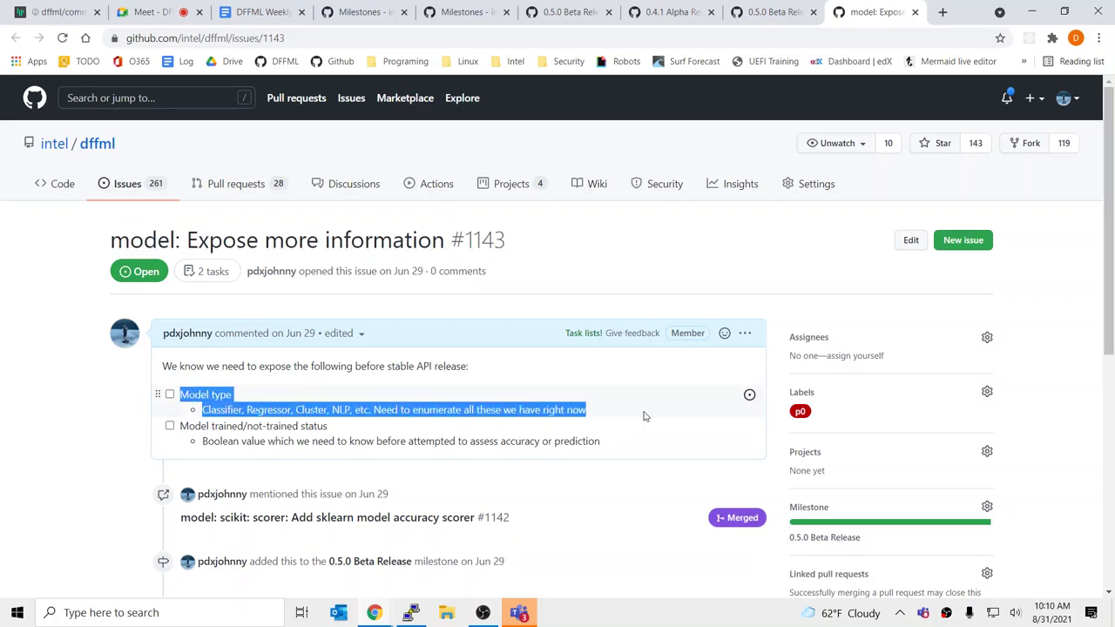
pyautogui.moveTo(180, 425); pyautogui.dragTo(612, 440)
pyautogui.click(612, 442)
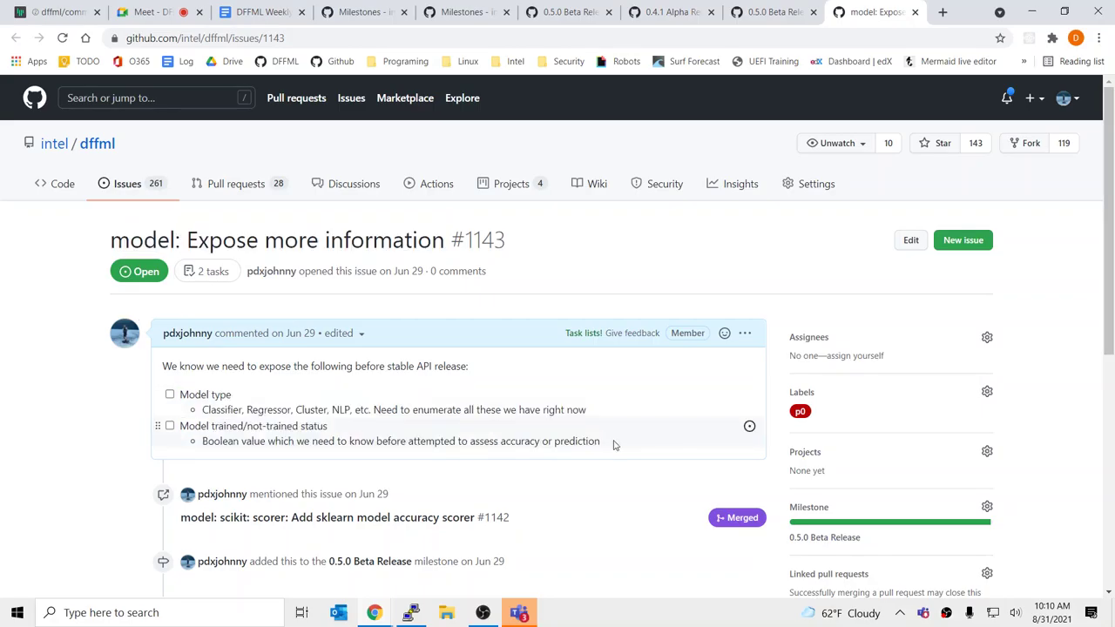
pyautogui.scroll(-3, 607, 450)
pyautogui.scroll(3, 581, 444)
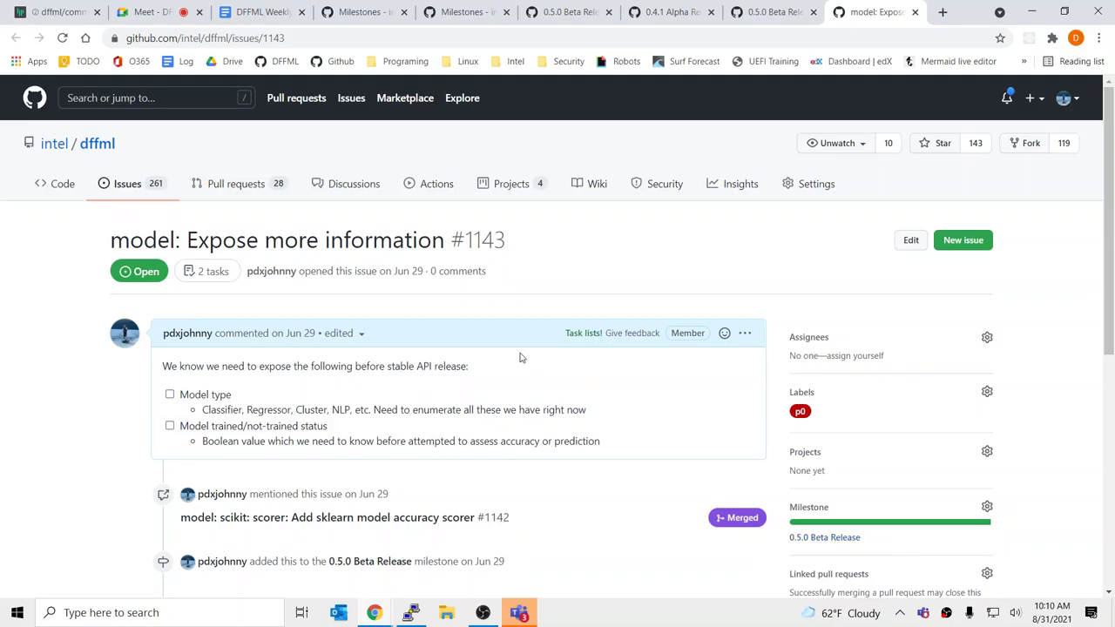
pyautogui.scroll(-3, 518, 396)
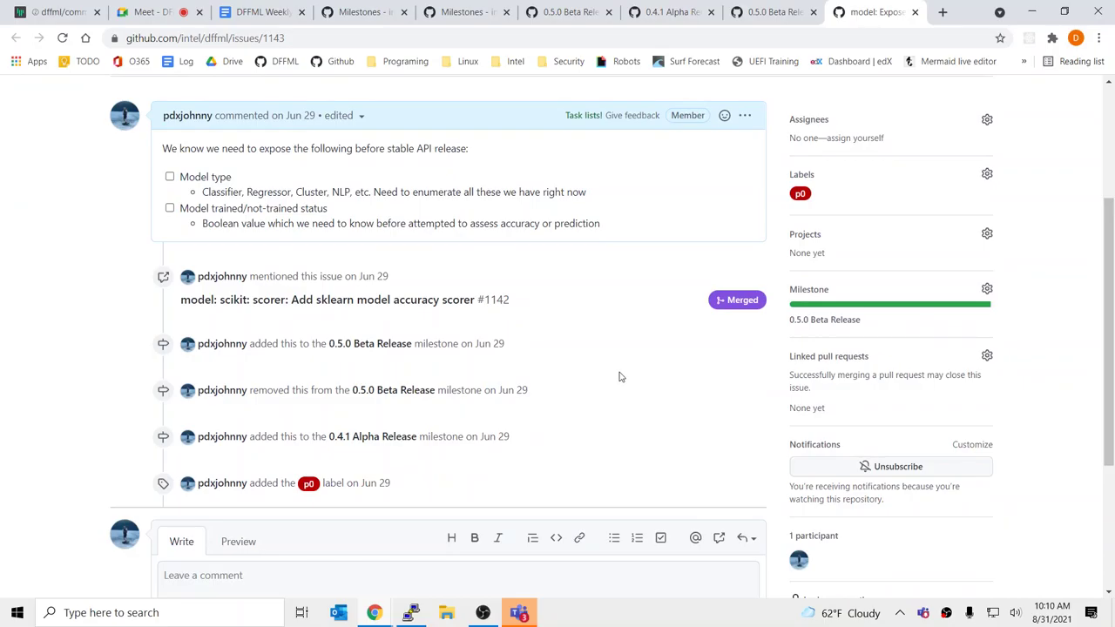
pyautogui.scroll(3, 590, 388)
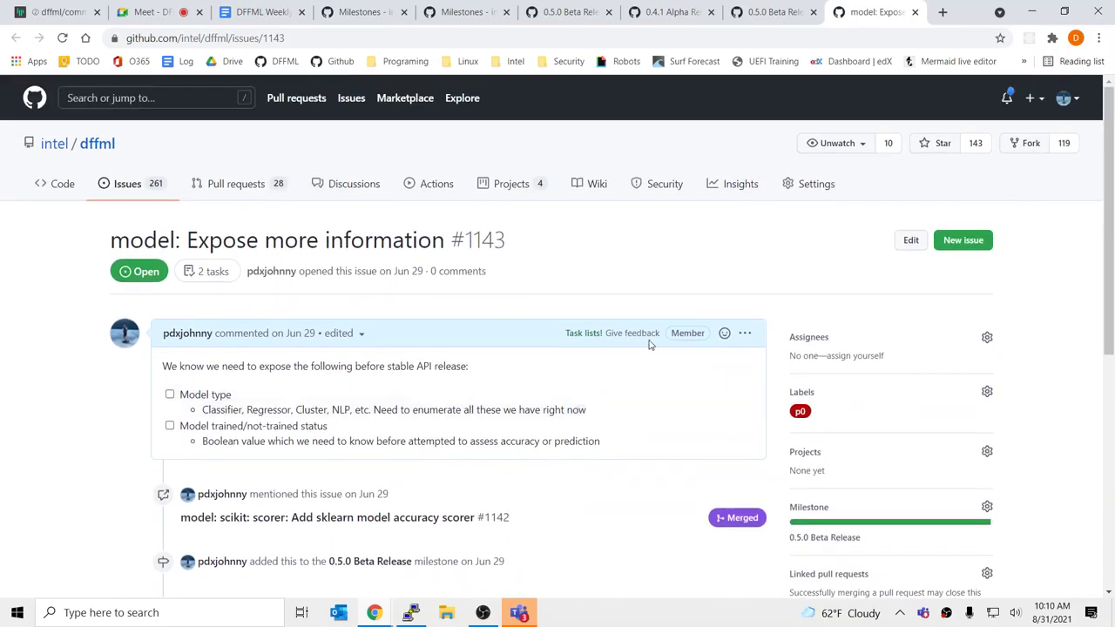
# Step: Glance over the open milestones list pages and go back to the "model: Expose more information" issue
pyautogui.click(376, 8)
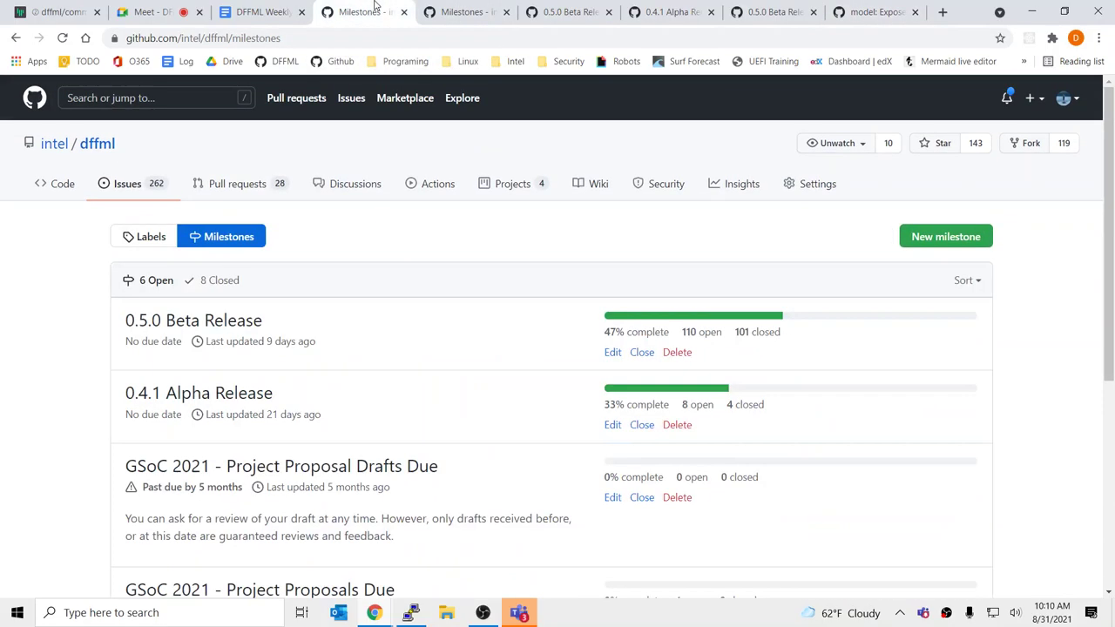
pyautogui.click(261, 11)
pyautogui.click(346, 9)
pyautogui.click(426, 6)
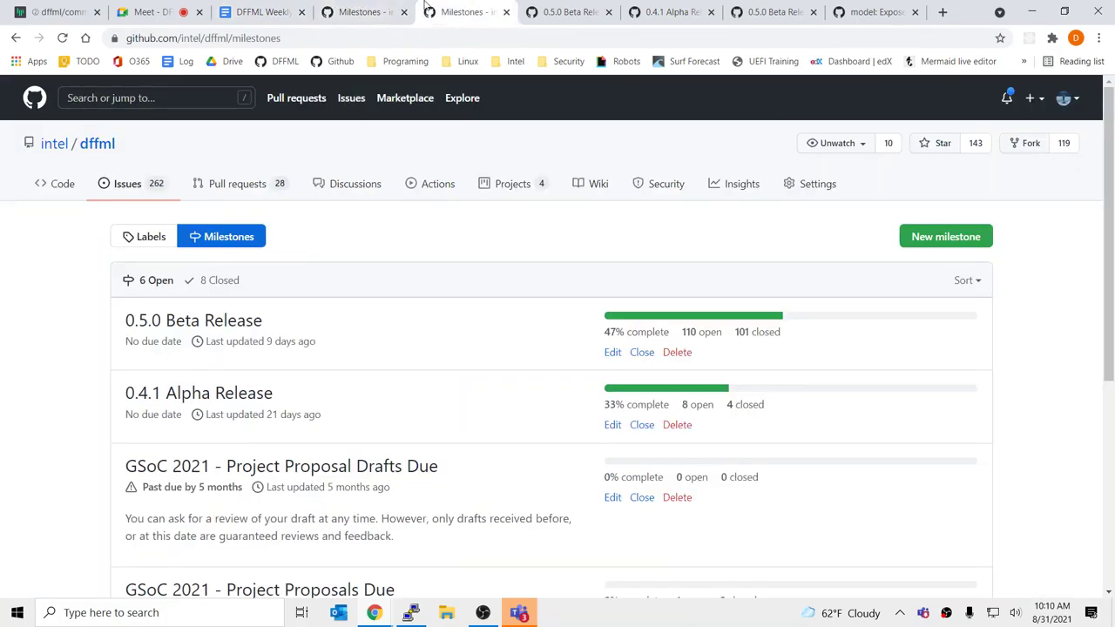
pyautogui.click(366, 8)
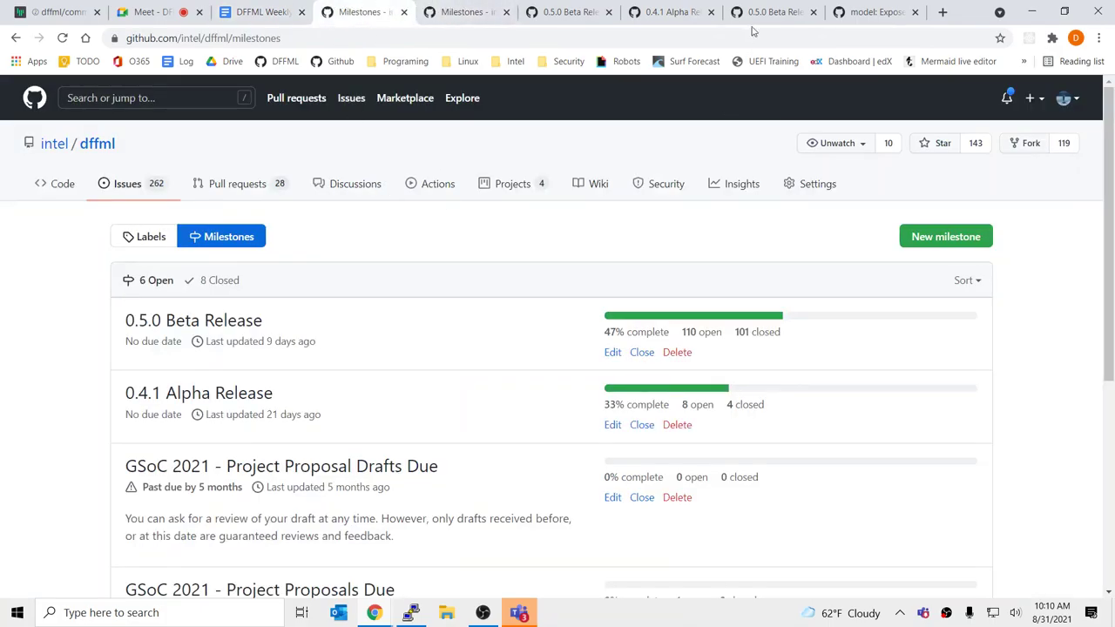
pyautogui.click(863, 12)
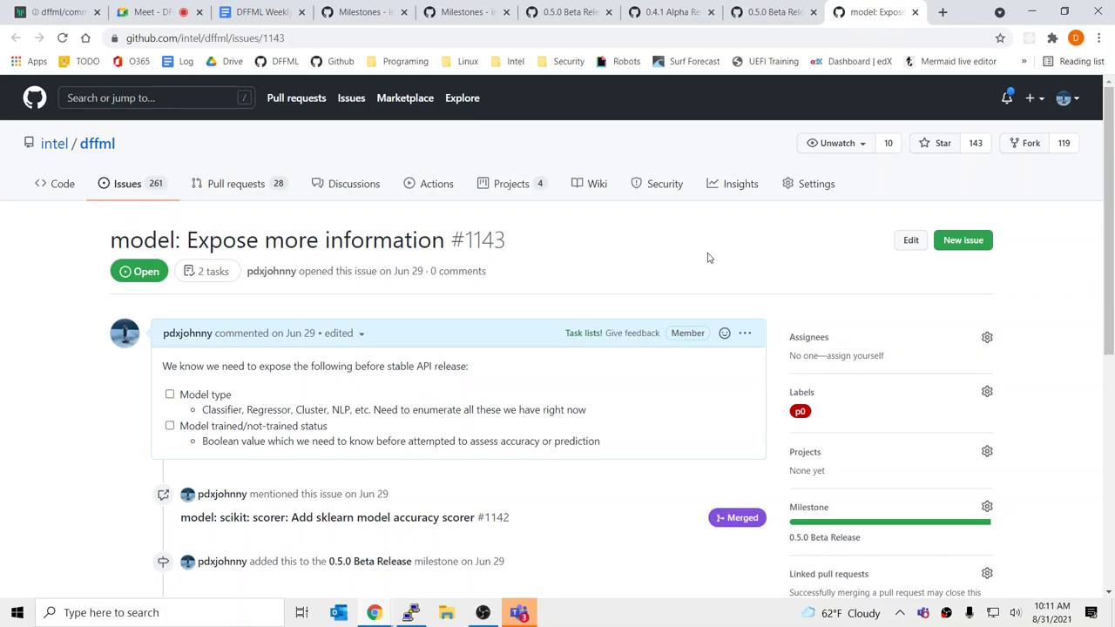
# Step: Examine the issue's number and the description's sentence on what must be exposed before the stable API release
pyautogui.doubleClick(482, 244)
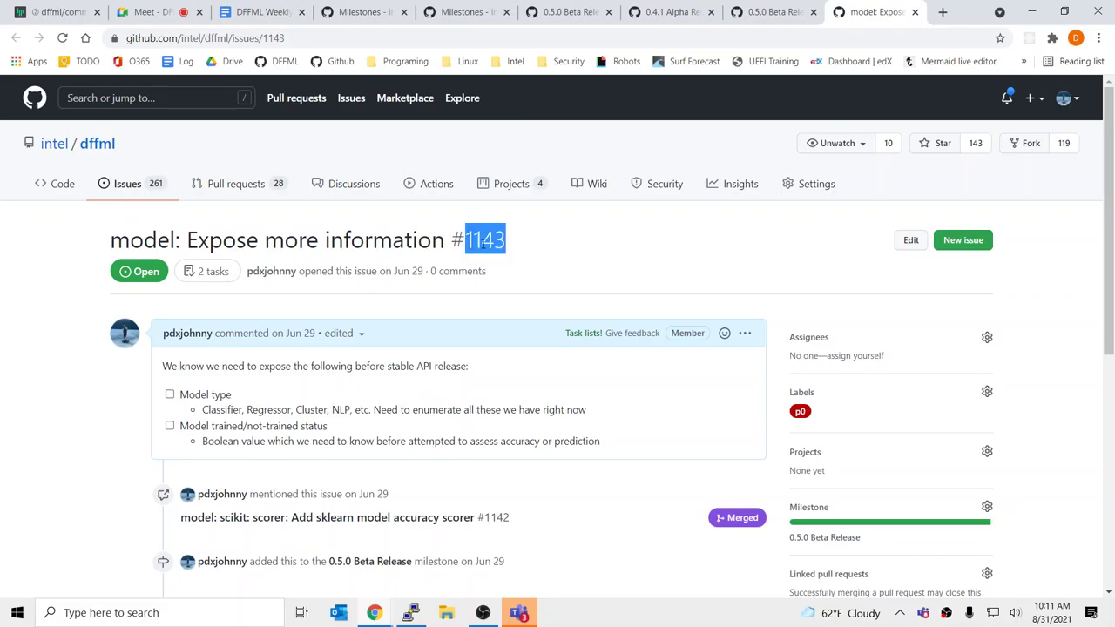
pyautogui.click(486, 244)
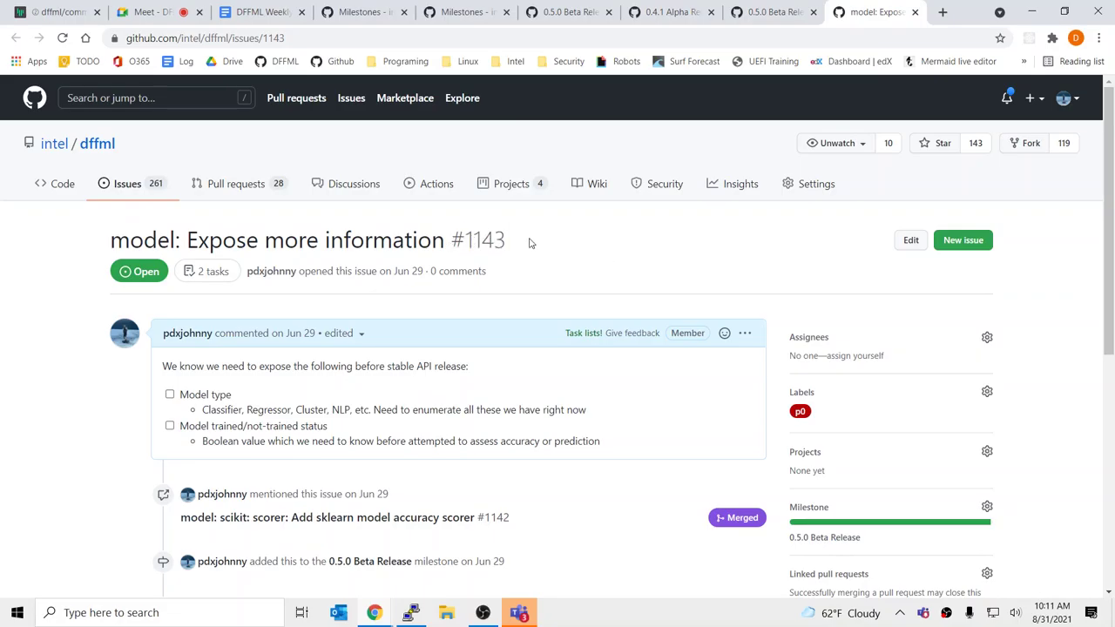
pyautogui.doubleClick(477, 235)
pyautogui.click(539, 248)
pyautogui.moveTo(538, 248)
pyautogui.mouseDown()
pyautogui.moveTo(413, 237)
pyautogui.moveTo(530, 243)
pyautogui.mouseUp()
pyautogui.click(416, 228)
pyautogui.click(529, 242)
pyautogui.scroll(-1, 528, 242)
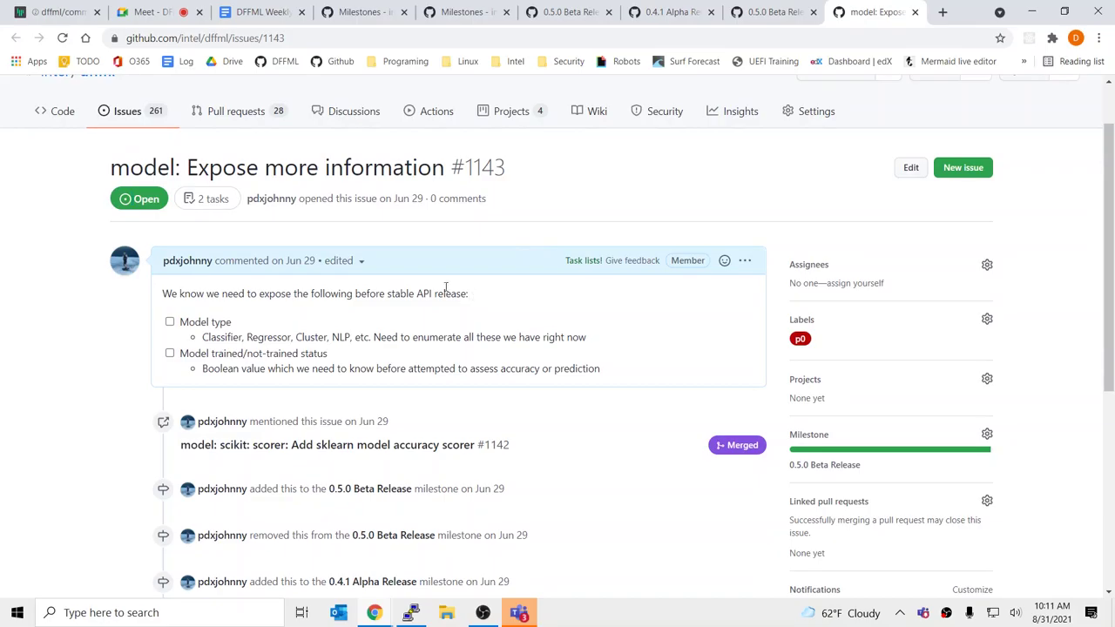
pyautogui.moveTo(353, 294); pyautogui.dragTo(476, 296)
pyautogui.click(475, 297)
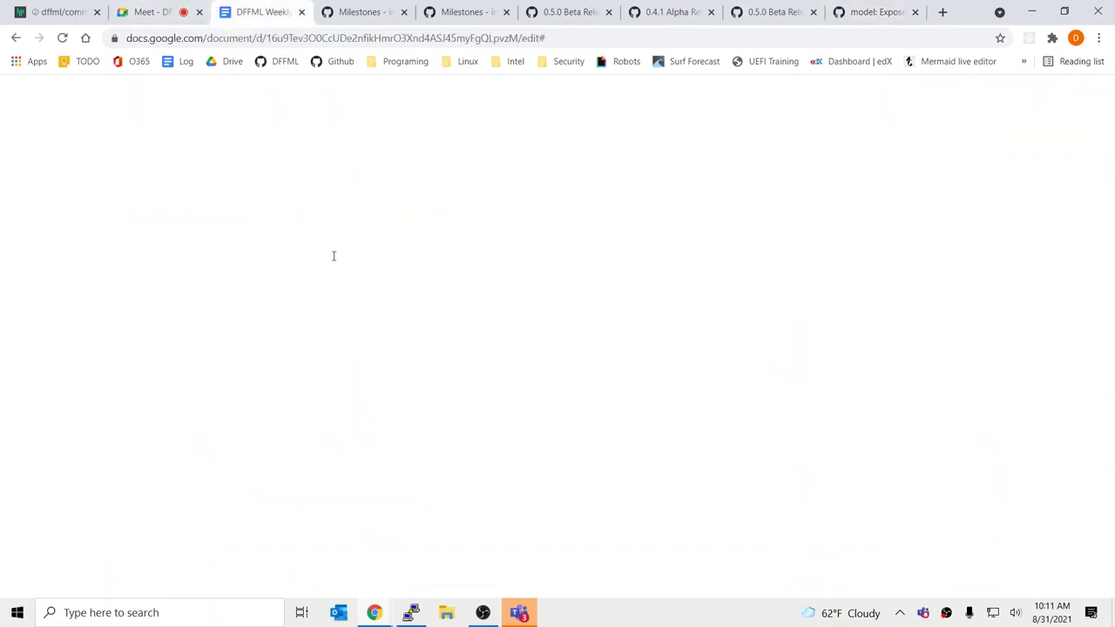
# Step: Switch to the DFFML Weekly Sync Meeting Minutes and add "Flush out usage of high level APIs" under "How are we getting to beta?"
pyautogui.click(261, 12)
pyautogui.click(477, 485)
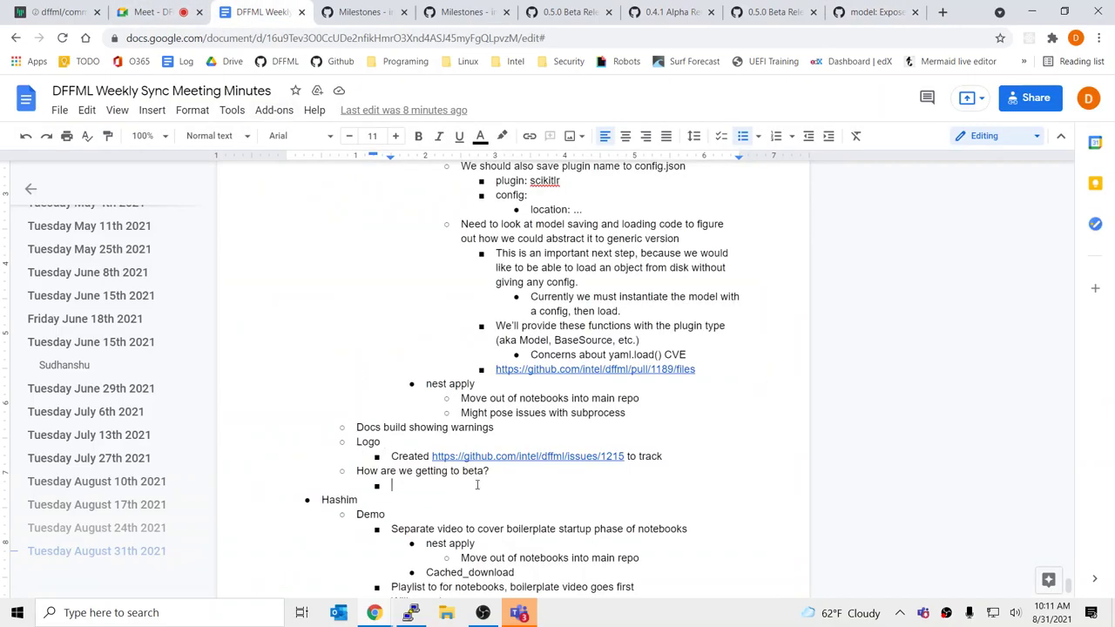
pyautogui.write('Flush out us')
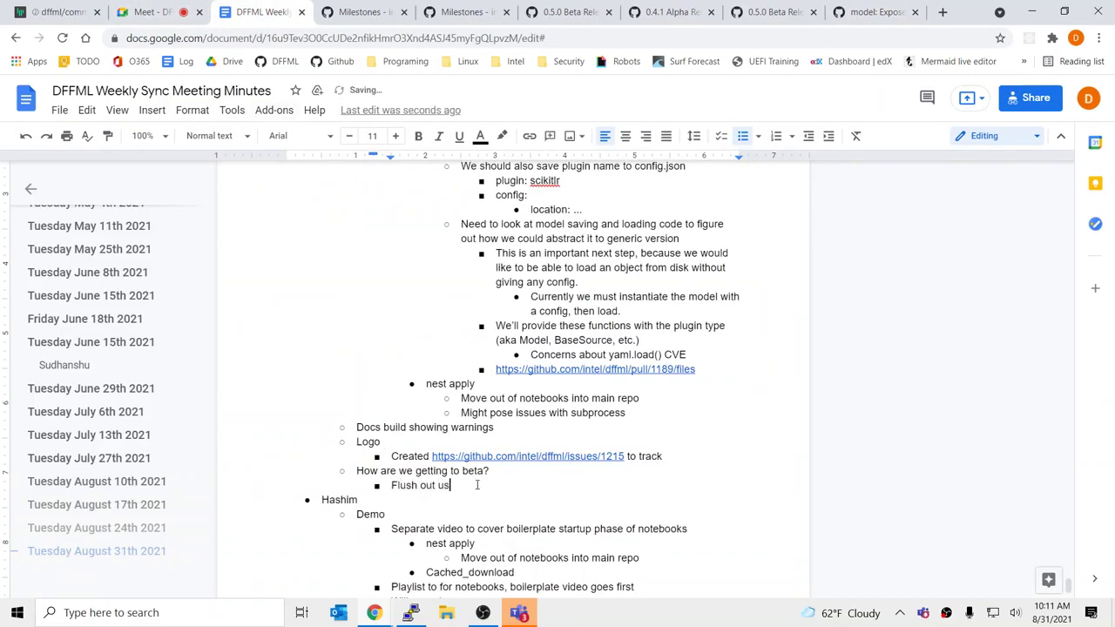
pyautogui.write('age of high level APIs')
# Step: Add the nested bullet "We're committed to stability here" under the high level APIs note
pyautogui.press('Return')
pyautogui.press('Tab')
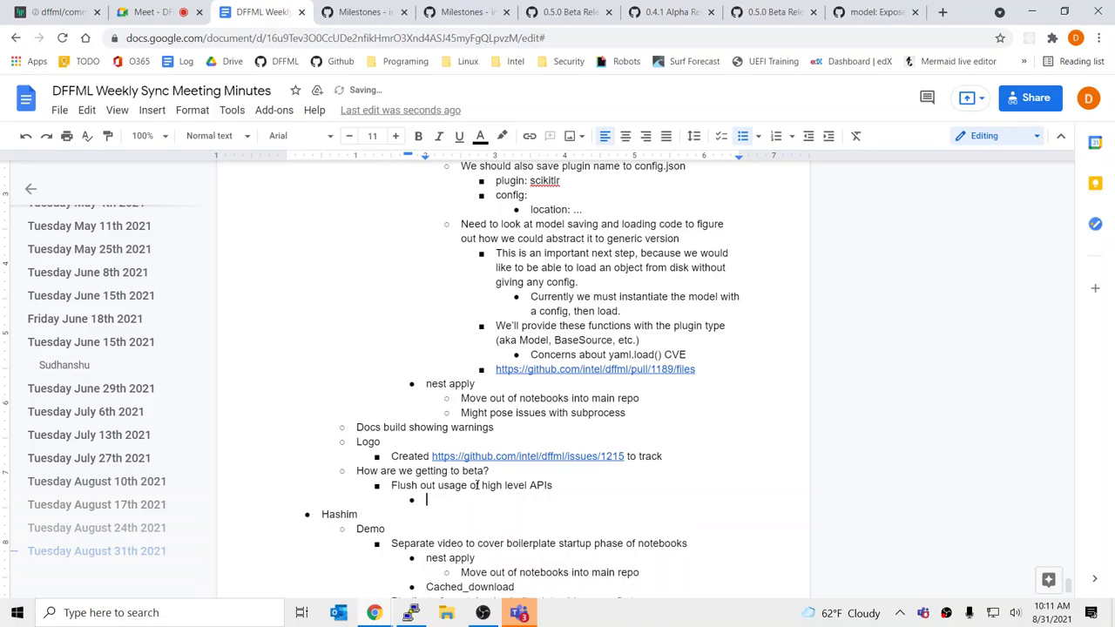
pyautogui.write("We're committed to sta")
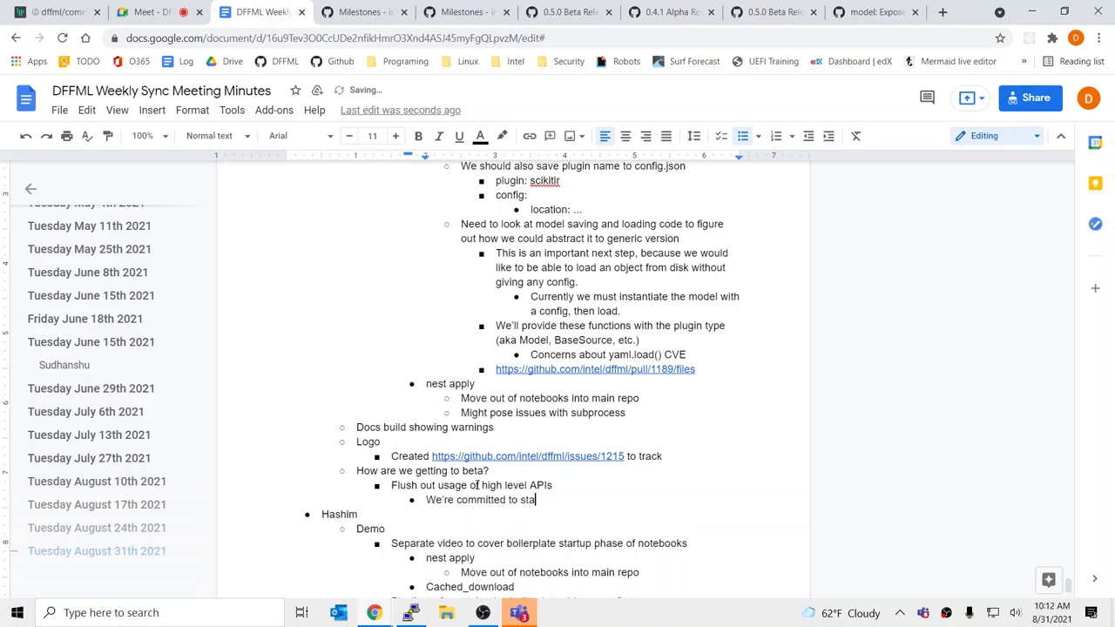
pyautogui.write('bility here')
# Step: Add the bullet "Make sure function names are correct, parameters are correct, flow works" below the stability note
pyautogui.press('Return')
pyautogui.write('Makre')
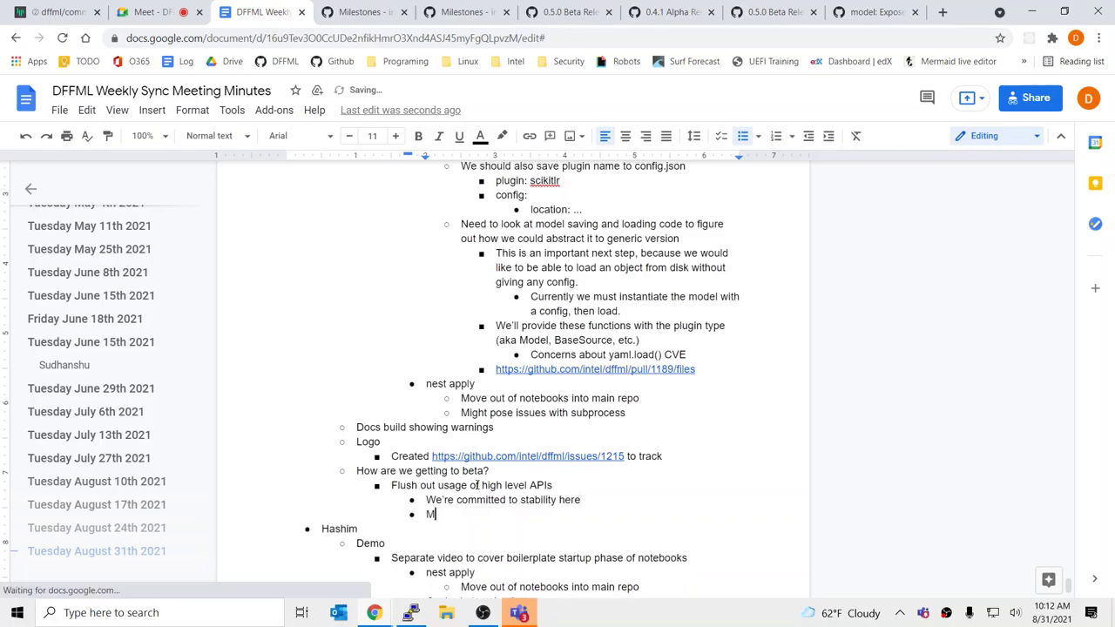
pyautogui.press('BackSpace')
pyautogui.press('BackSpace')
pyautogui.press('BackSpace')
pyautogui.write('e sure ')
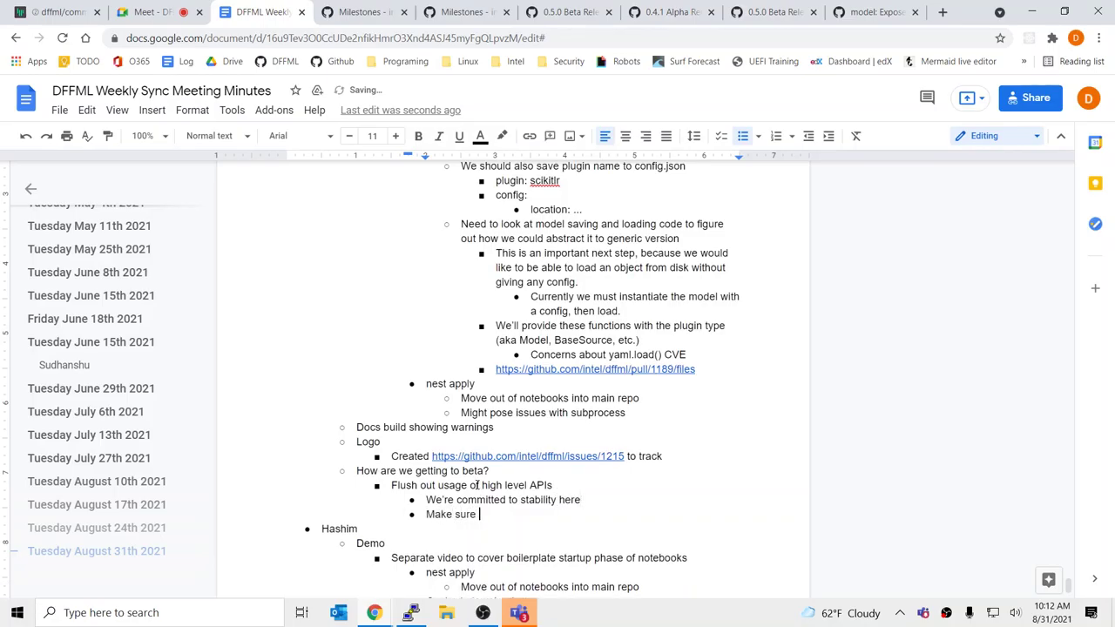
pyautogui.write('function names are correct, parametre')
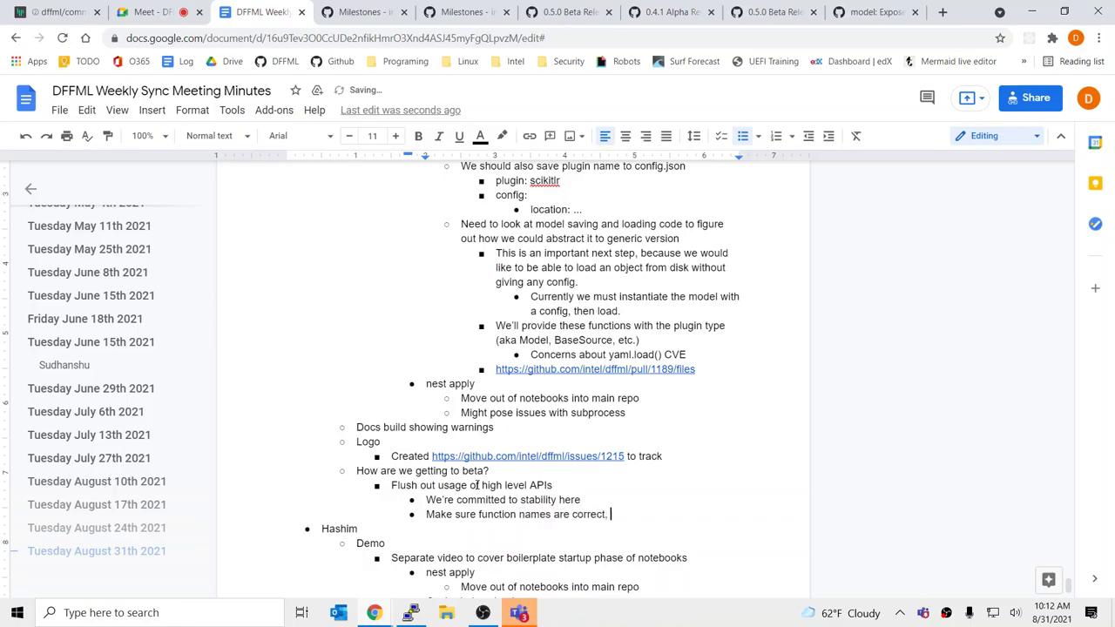
pyautogui.press('BackSpace')
pyautogui.press('BackSpace')
pyautogui.write('ers are corerect, flow works')
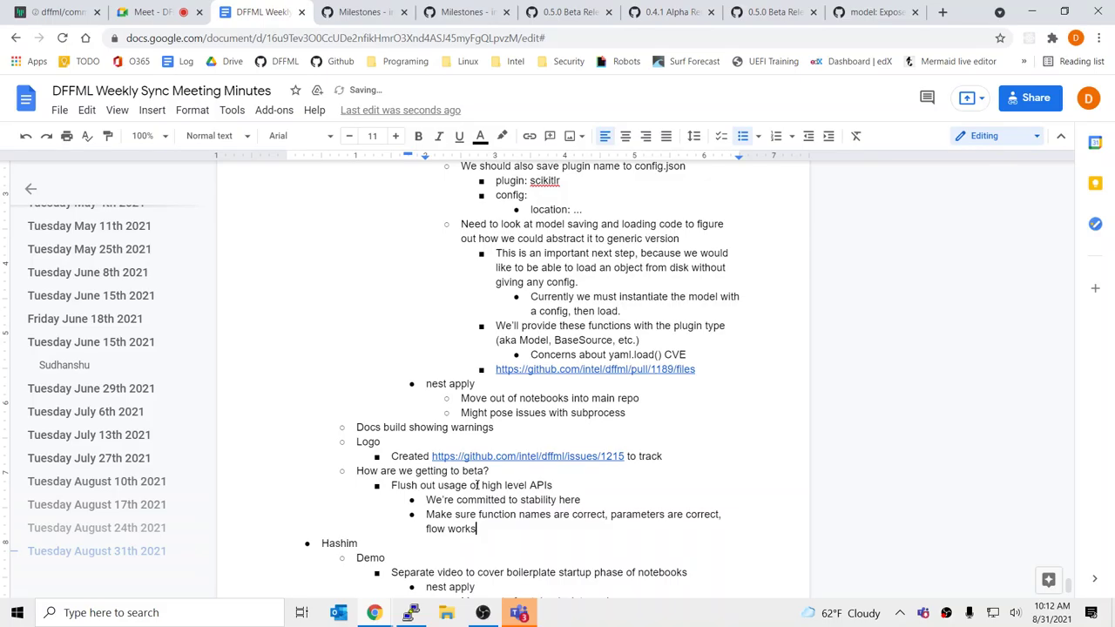
# Step: Nest the example "accuracy() -> score()" under the function names bullet and start an empty bullet one level up
pyautogui.press('Return')
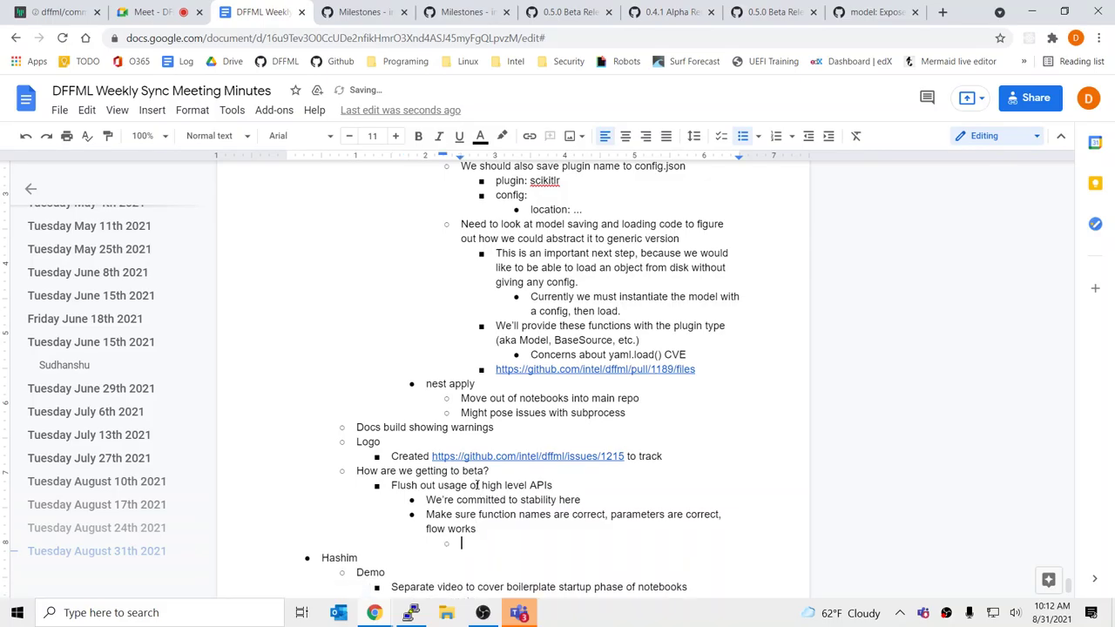
pyautogui.press('Tab')
pyautogui.write('accuracy() -> score()')
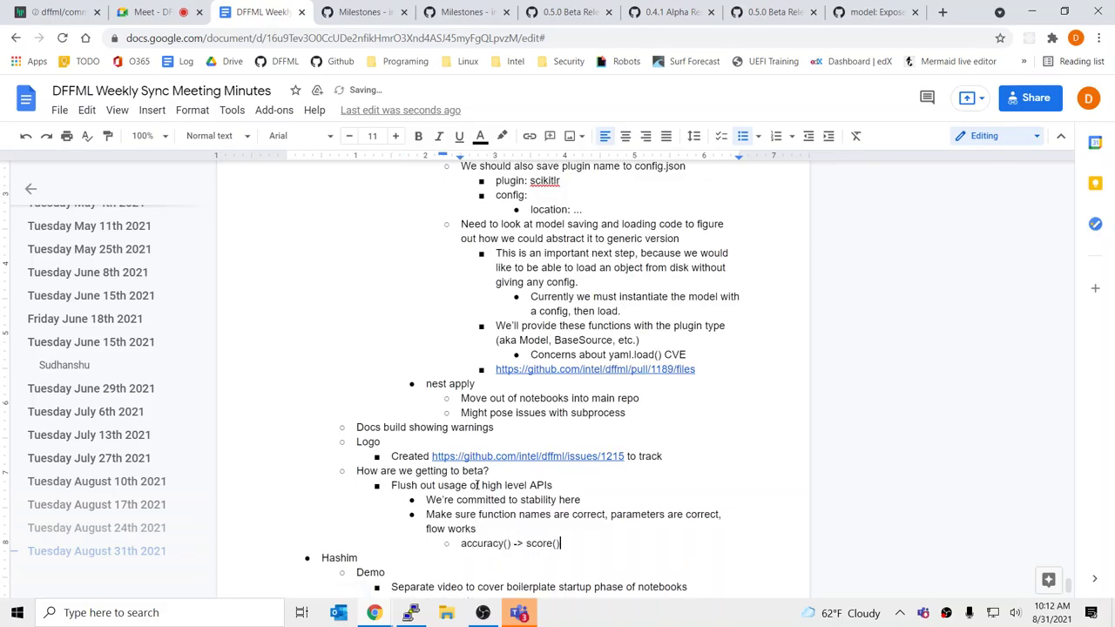
pyautogui.press('Return')
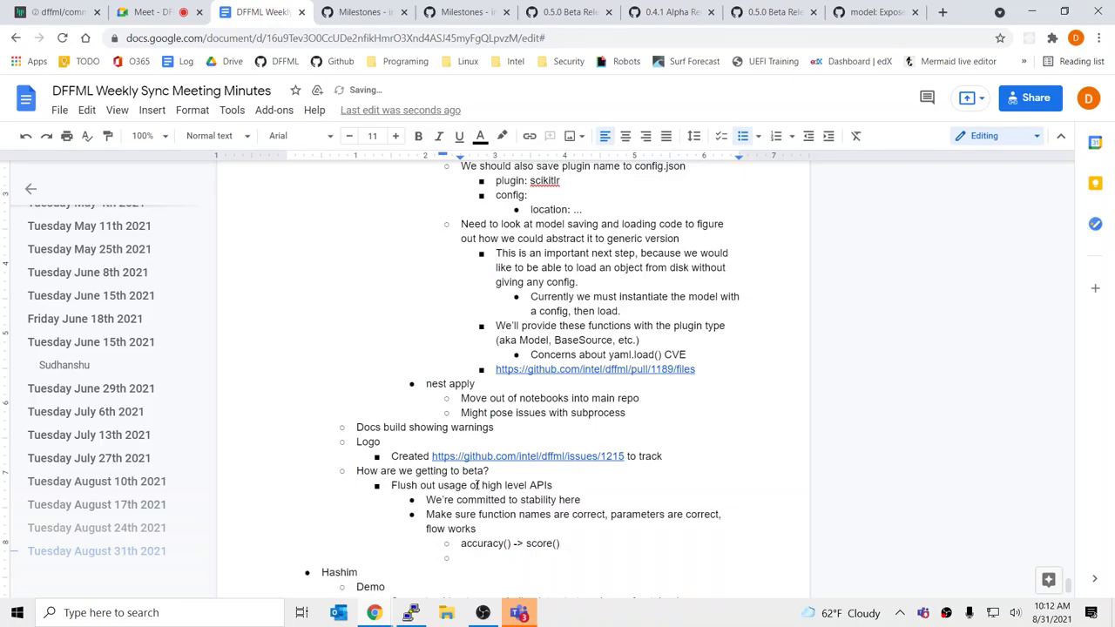
pyautogui.hotkey('shift', 'Tab')
# Step: Look over the 0.5.0 Beta and 0.4.1 Alpha milestone issue lists, and return to the meeting minutes
pyautogui.click(571, 13)
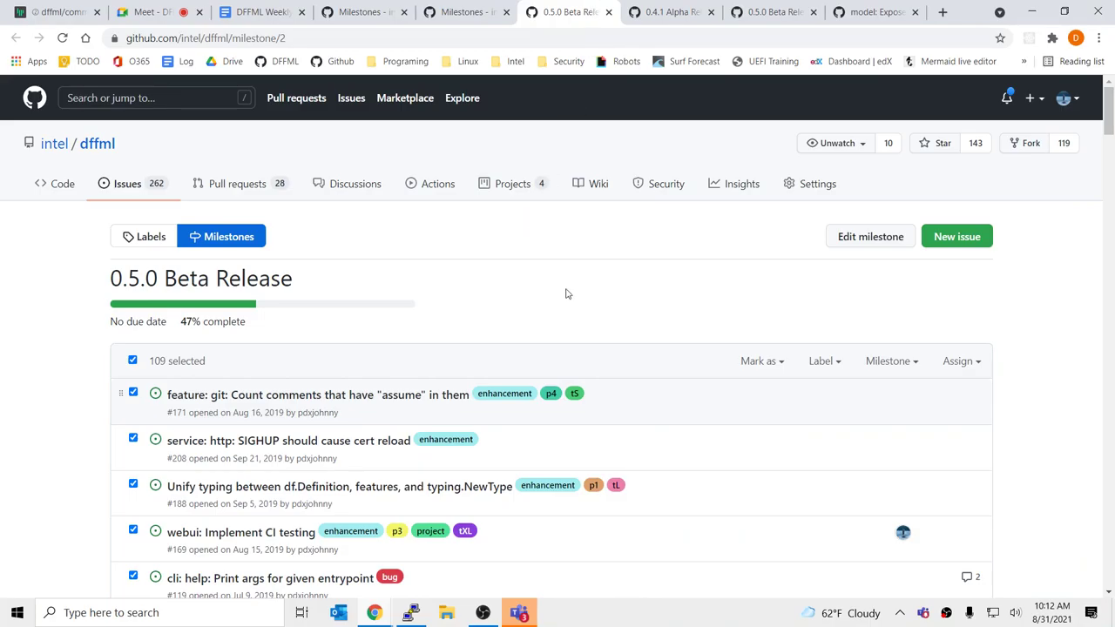
pyautogui.click(718, 7)
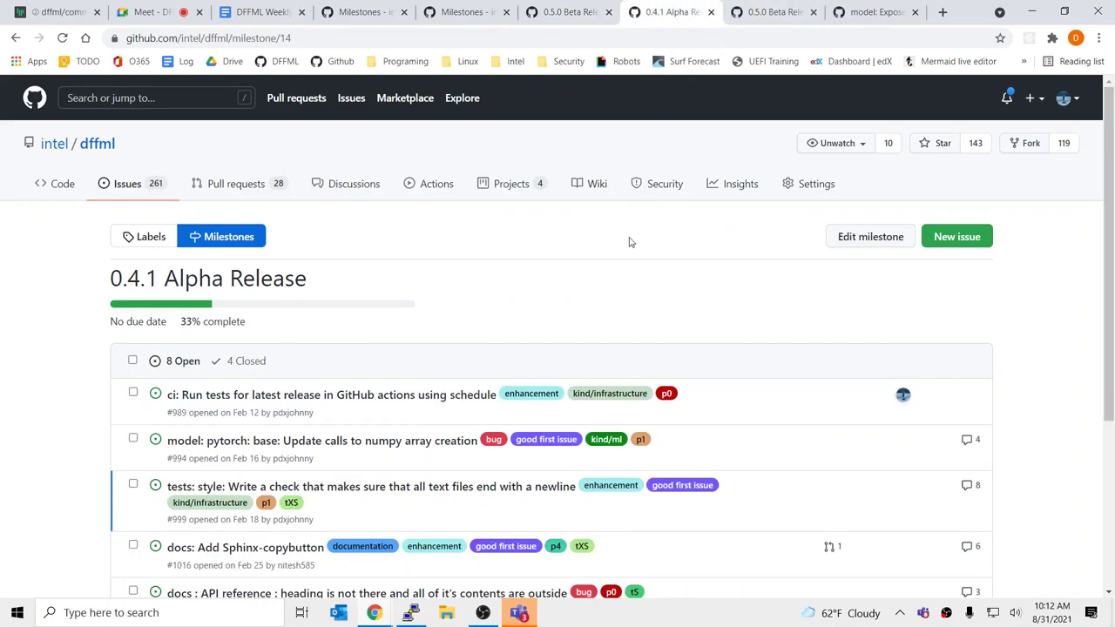
pyautogui.scroll(-3, 629, 243)
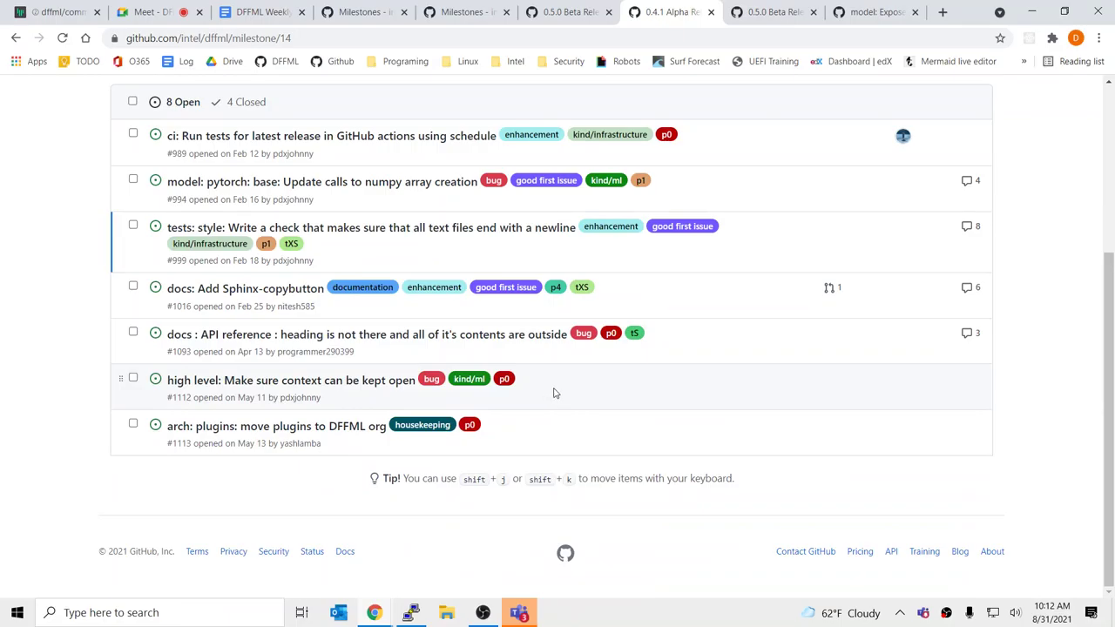
pyautogui.click(568, 12)
pyautogui.click(466, 12)
pyautogui.click(568, 12)
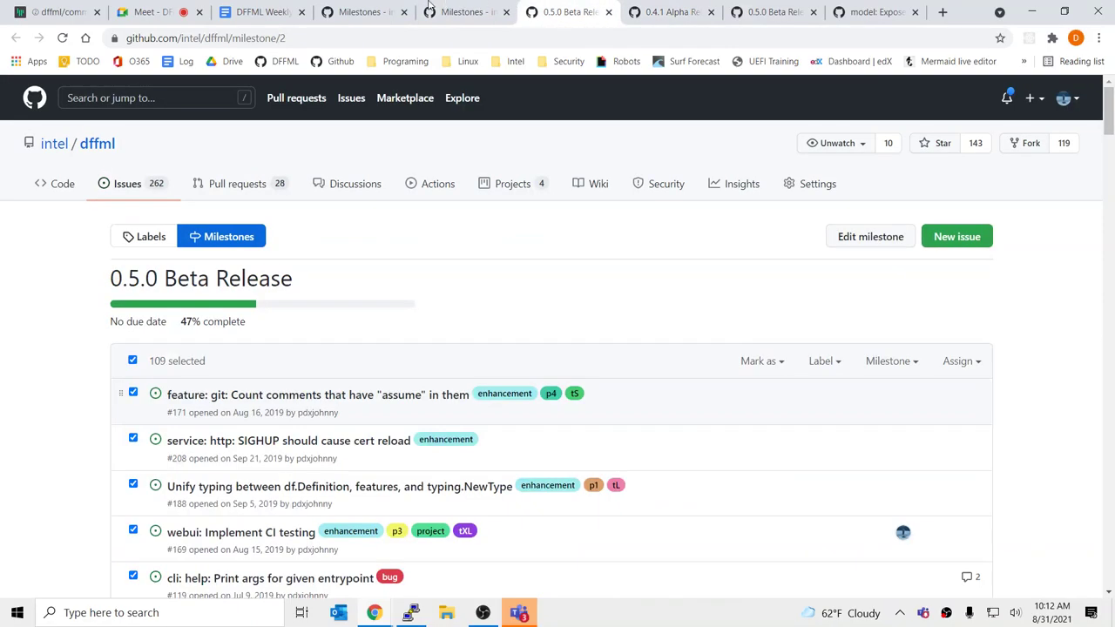
pyautogui.click(466, 12)
pyautogui.click(295, 9)
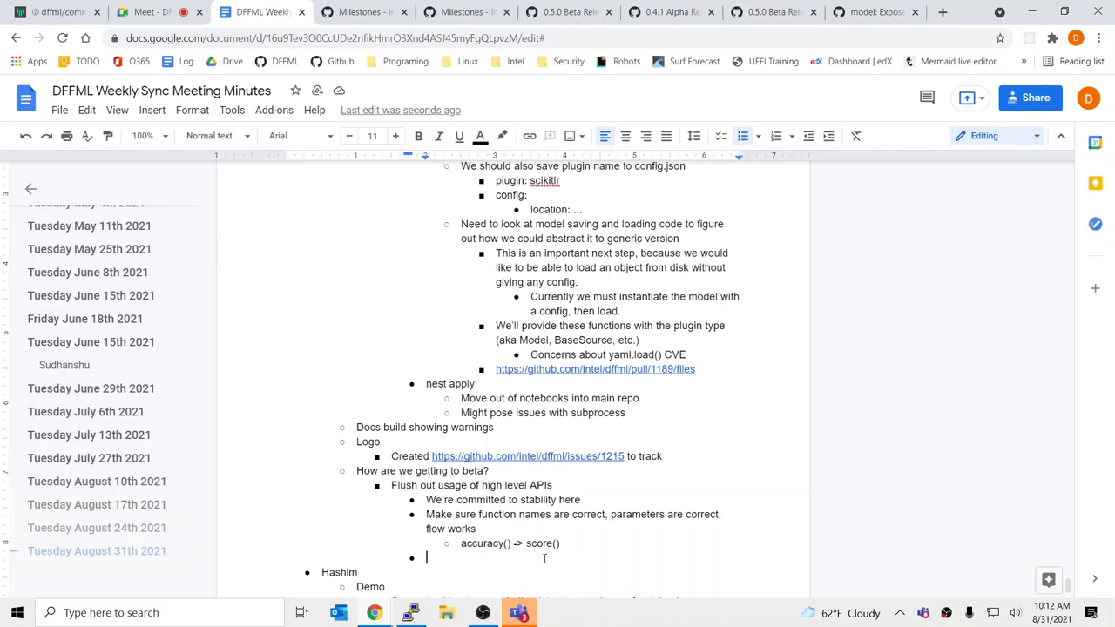
# Step: Enter "DataFlows" as the next bullet under the high level APIs note
pyautogui.write('Documenat')
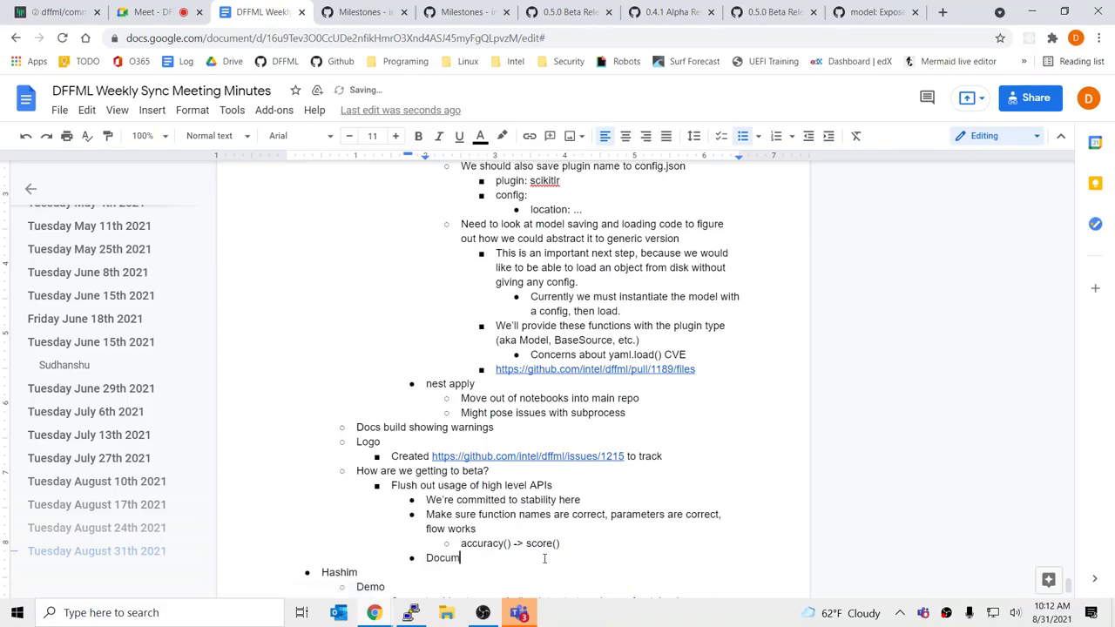
pyautogui.press('BackSpace')
pyautogui.press('BackSpace')
pyautogui.press('BackSpace')
pyautogui.press('BackSpace')
pyautogui.press('BackSpace')
pyautogui.press('BackSpace')
pyautogui.press('BackSpace')
pyautogui.press('BackSpace')
pyautogui.write('ataFlows')
# Step: Add the nested bullet "Support different execution modes" under DataFlows
pyautogui.press('Return')
pyautogui.press('Tab')
pyautogui.write('Ensure')
pyautogui.press('BackSpace')
pyautogui.press('BackSpace')
pyautogui.press('BackSpace')
pyautogui.press('BackSpace')
pyautogui.press('BackSpace')
pyautogui.press('BackSpace')
pyautogui.write('Su')
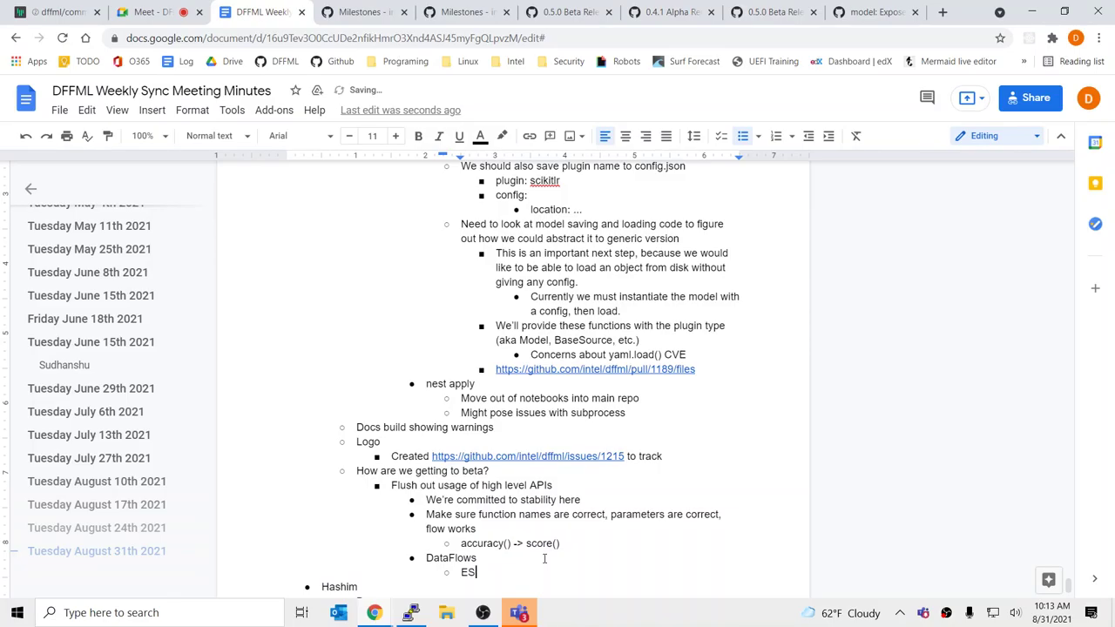
pyautogui.write('pport different execution modes')
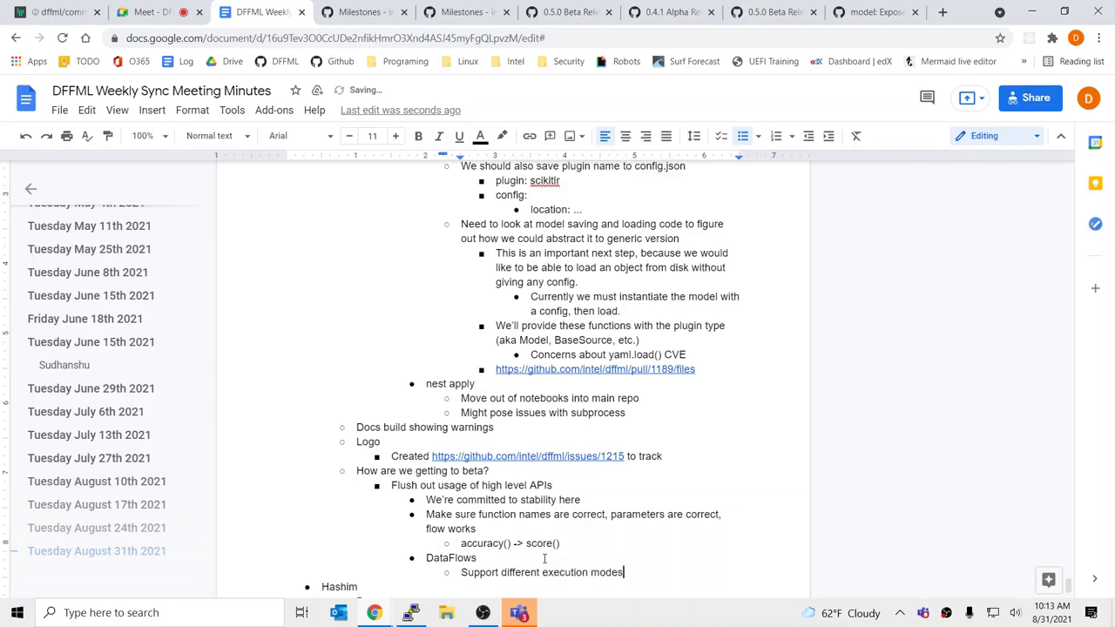
# Step: Nest "Sequential" under the execution modes bullet
pyautogui.press('Return')
pyautogui.press('Tab')
pyautogui.write('Sequential')
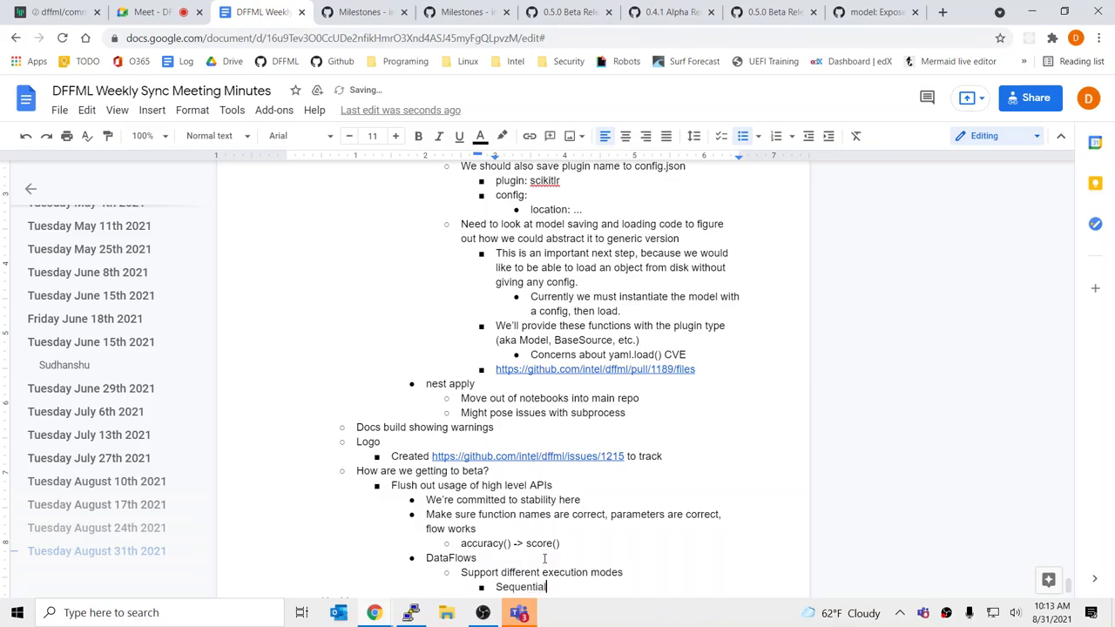
pyautogui.scroll(-3, 545, 558)
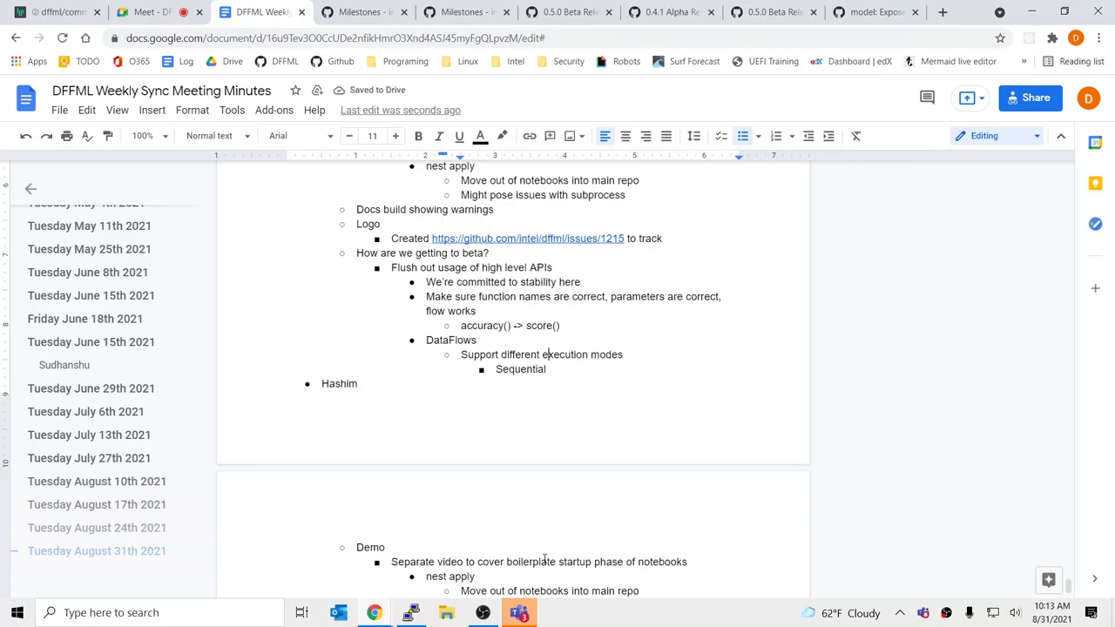
# Step: Add a second bullet under DataFlows reading "Support for different OperationImplementationNetworks"
pyautogui.press('Return')
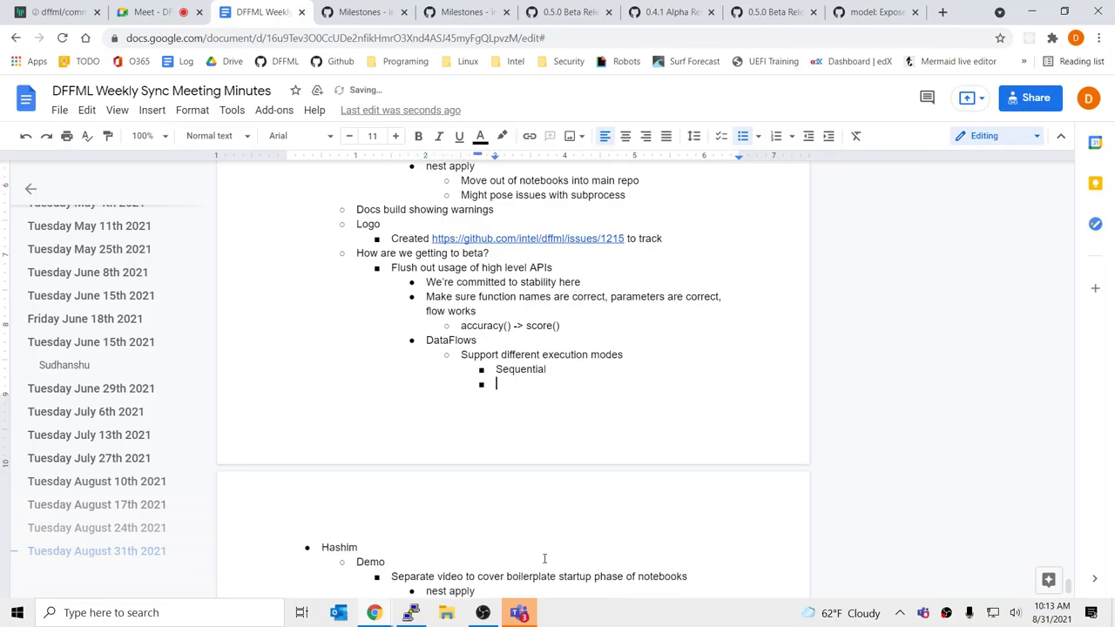
pyautogui.hotkey('shift', 'Tab')
pyautogui.write('Support for different o')
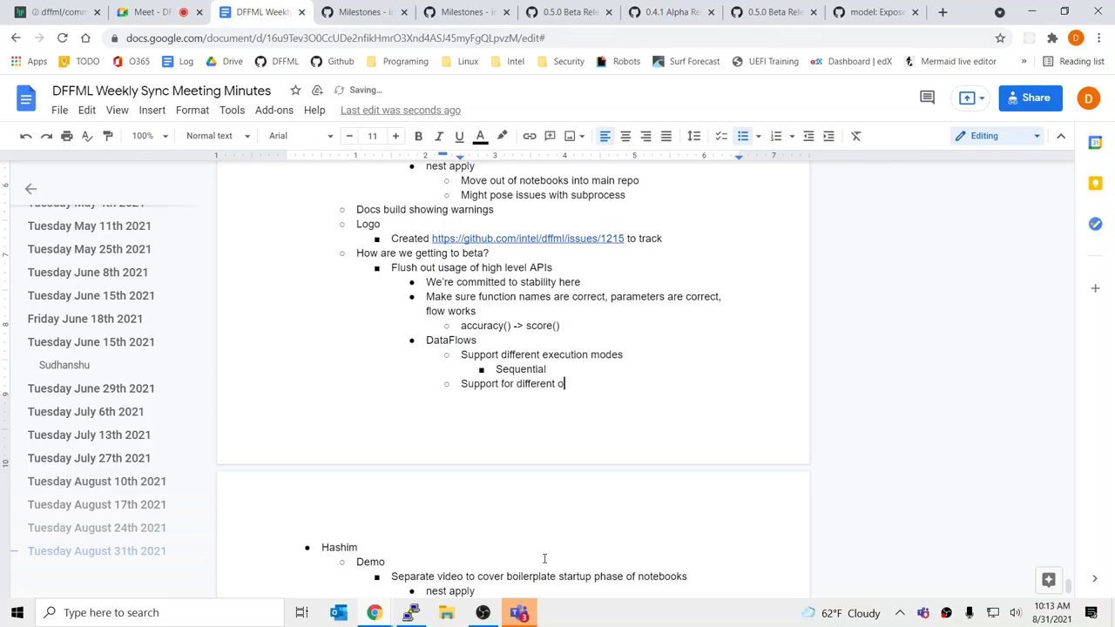
pyautogui.press('BackSpace')
pyautogui.write('Open')
pyautogui.press('BackSpace')
pyautogui.write('rationImplementationNe')
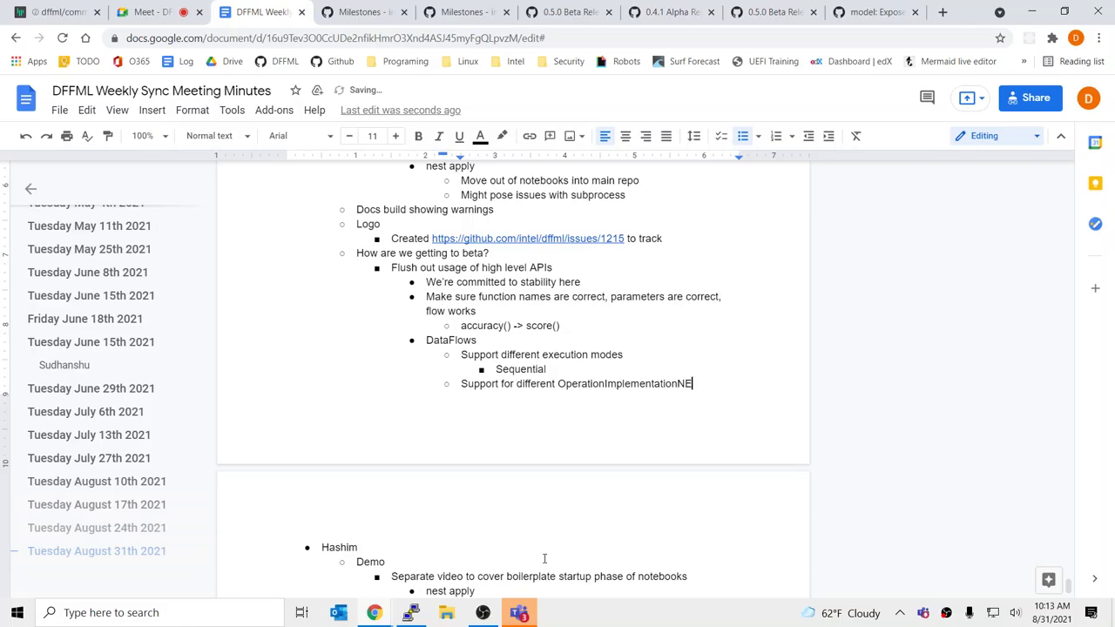
pyautogui.write('tworks')
pyautogui.press('Return')
pyautogui.press('Tab')
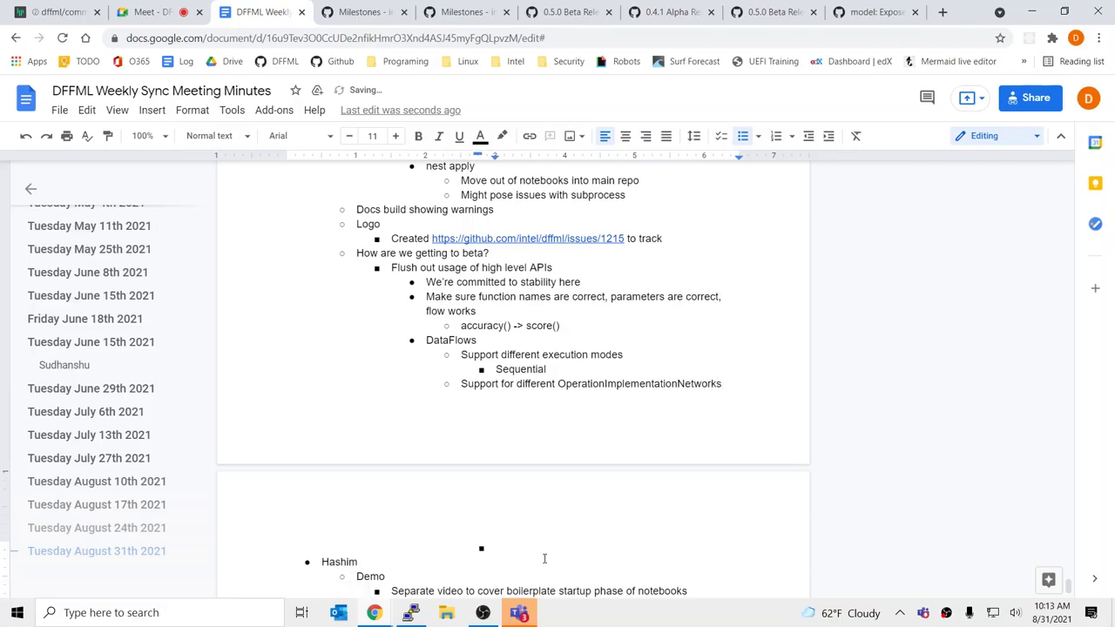
pyautogui.press('BackSpace')
pyautogui.press('BackSpace')
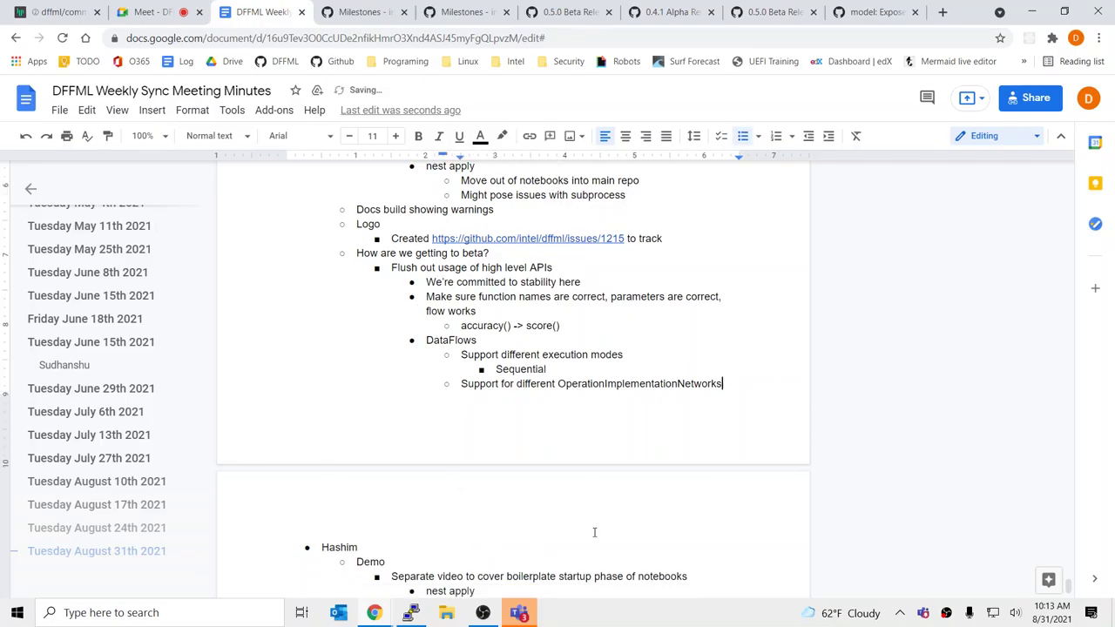
pyautogui.doubleClick(670, 392)
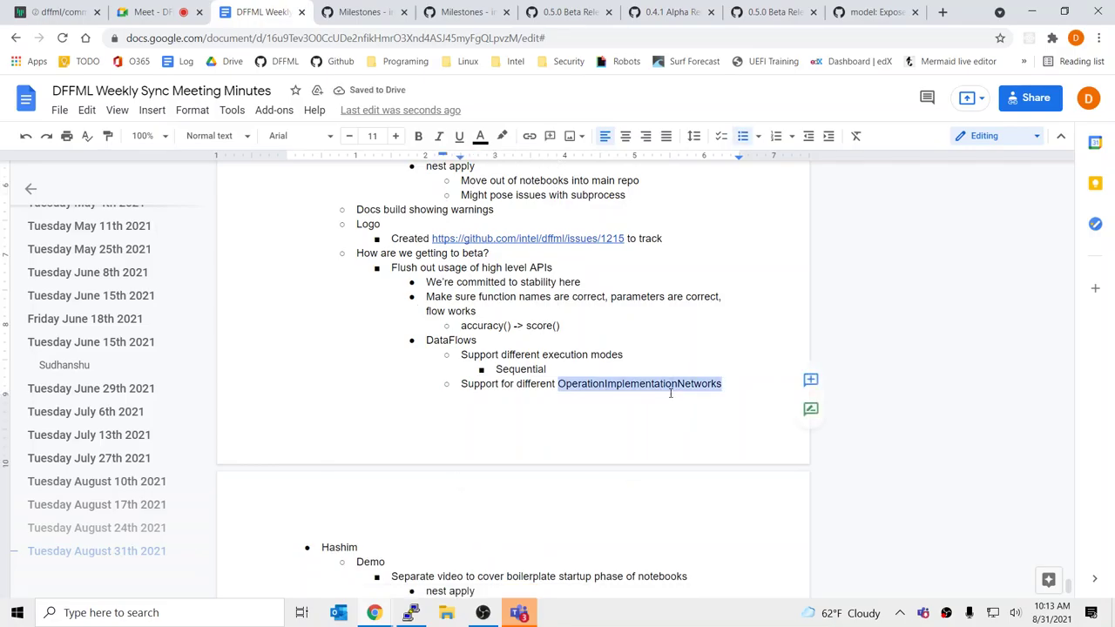
pyautogui.click(669, 392)
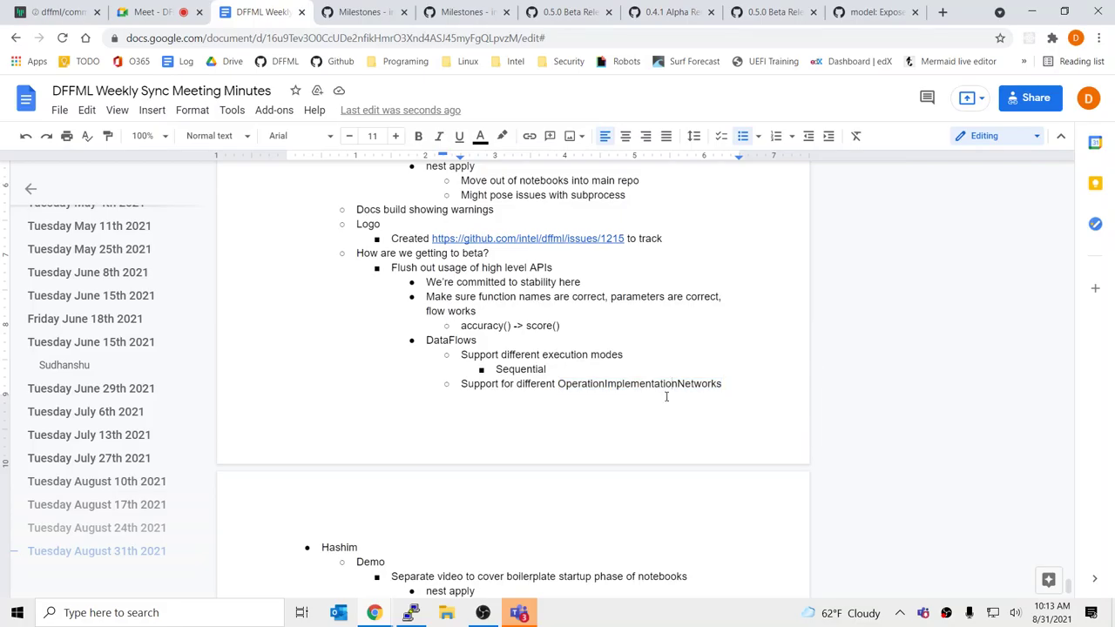
pyautogui.press('Left')
pyautogui.press('Left')
pyautogui.press('Left')
pyautogui.press('Left')
pyautogui.press('Left')
pyautogui.doubleClick(660, 384)
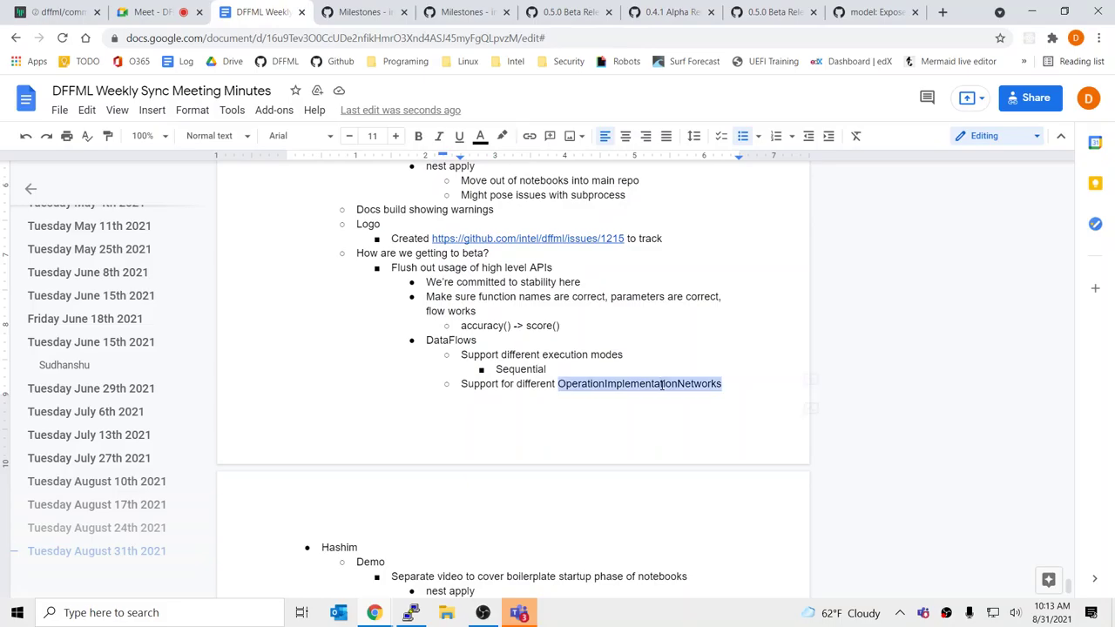
pyautogui.click(660, 384)
pyautogui.click(726, 387)
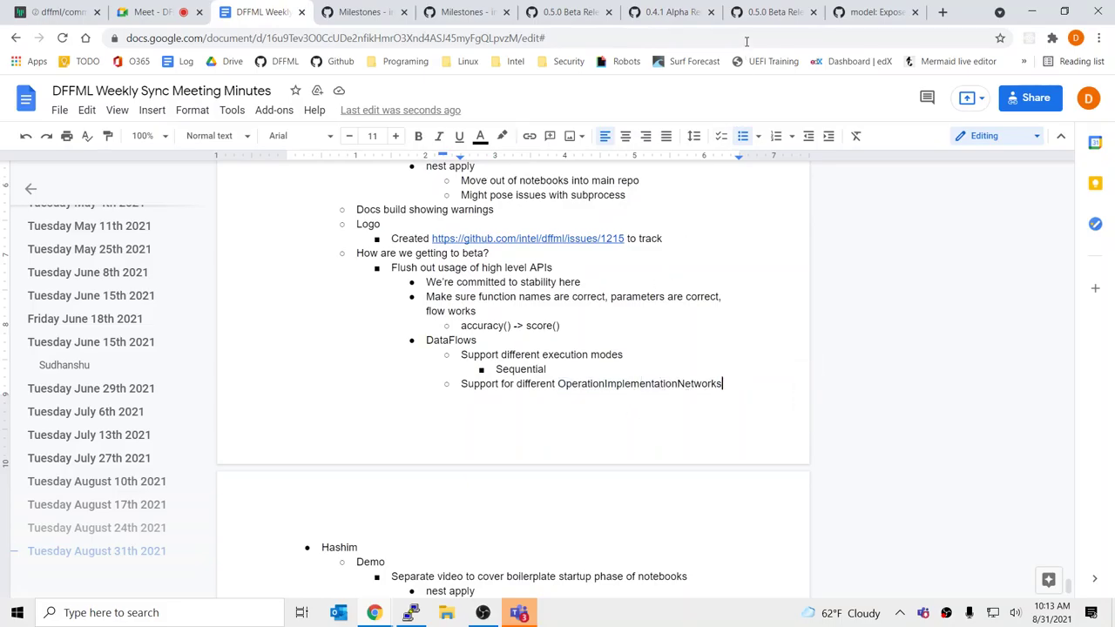
pyautogui.doubleClick(640, 387)
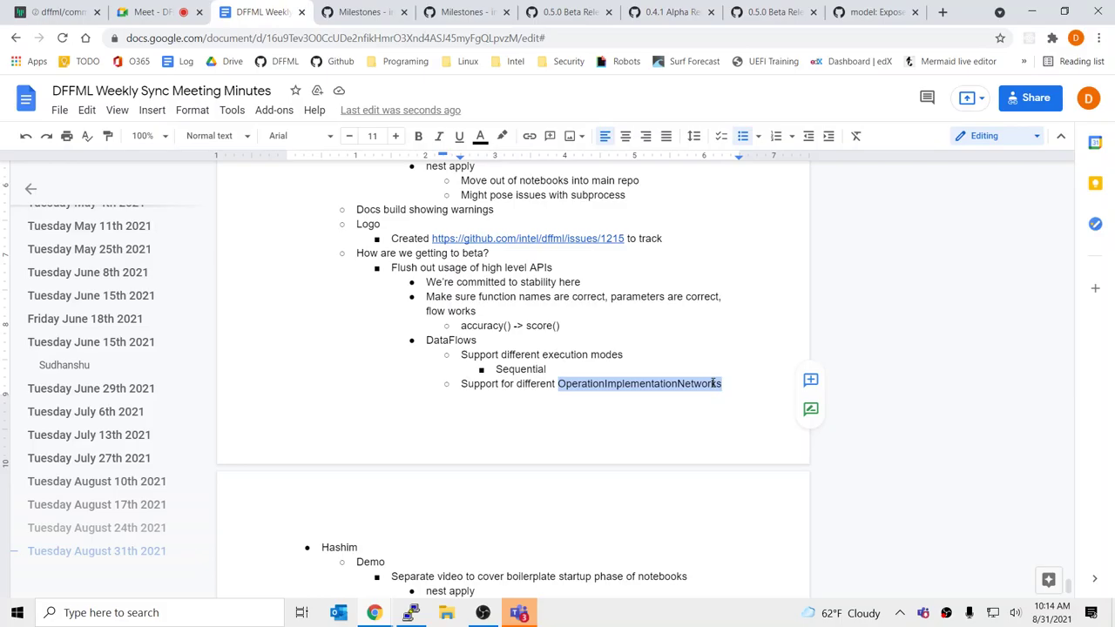
# Step: Nest "OpenAPI based services" under the OperationImplementationNetworks bullet and start another bullet at the same level
pyautogui.press('End')
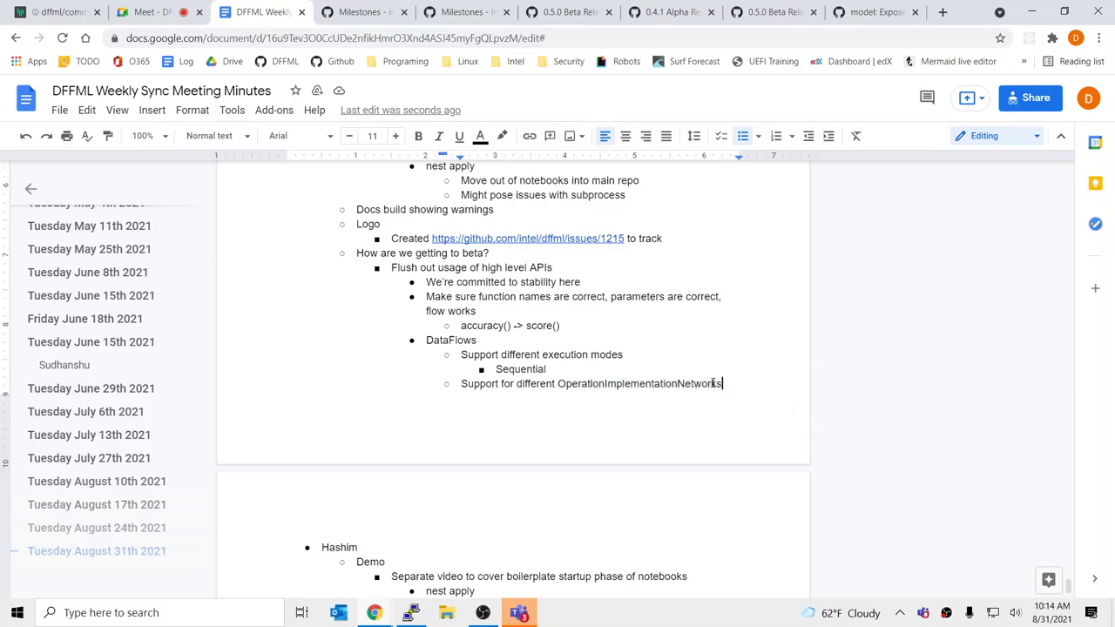
pyautogui.press('Return')
pyautogui.press('Tab')
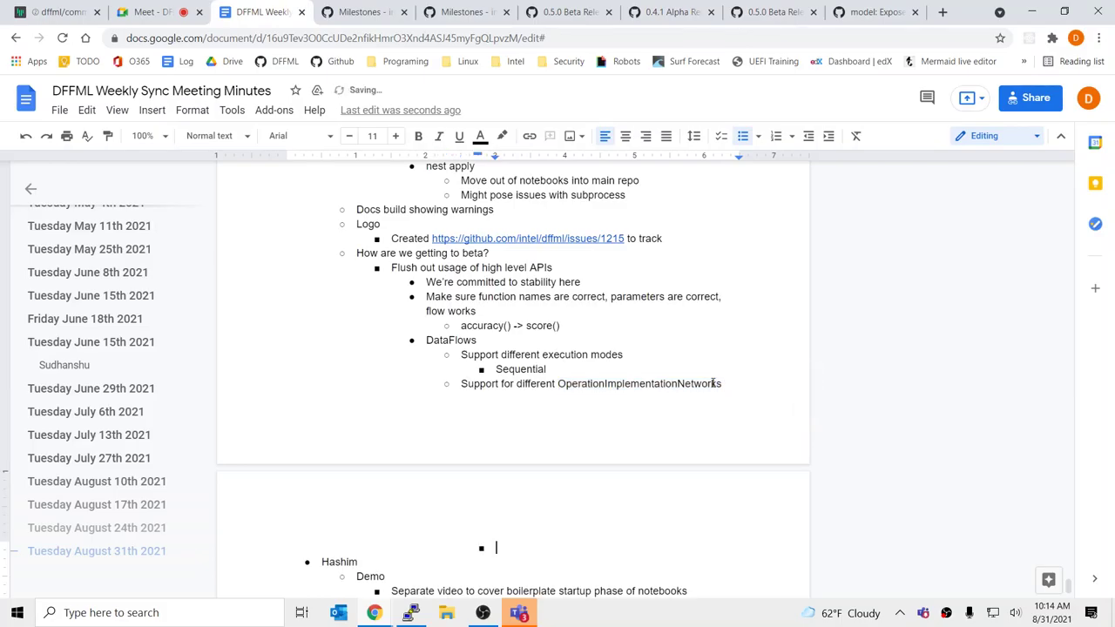
pyautogui.write('OpenAPI based services')
pyautogui.press('Return')
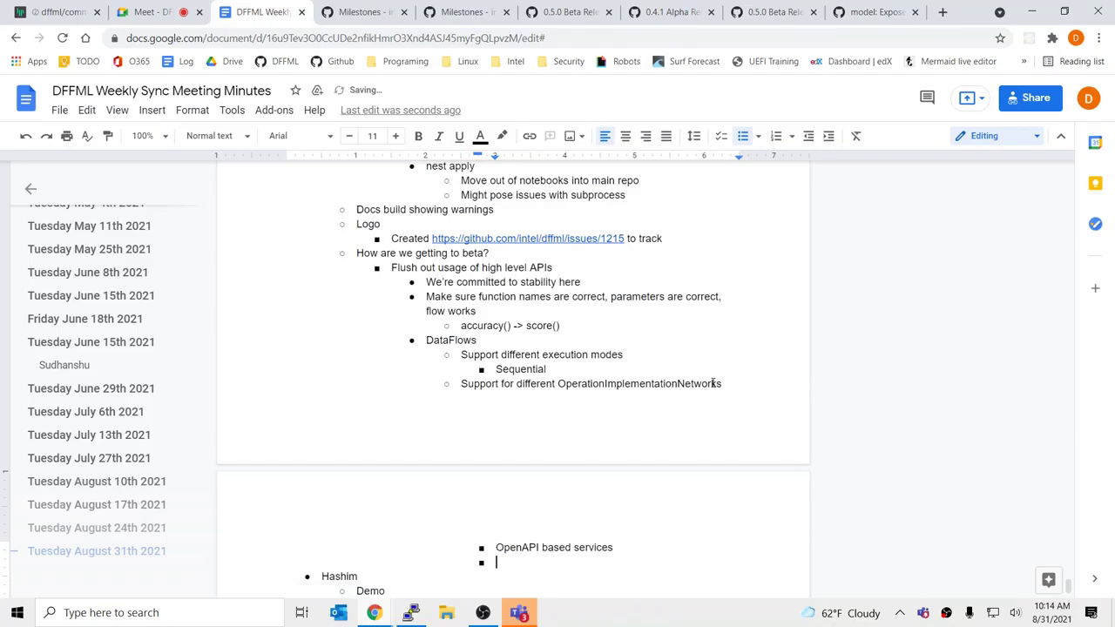
# Step: Enter "Definitions" in the new bullet below OpenAPI based services, correcting its spelling
pyautogui.write('Defintions')
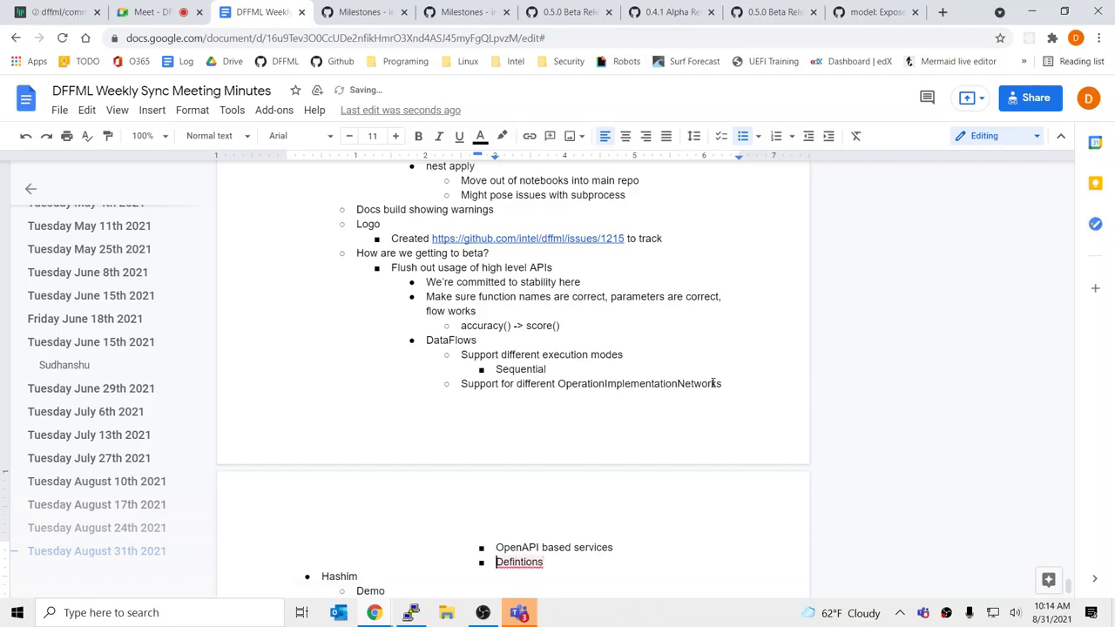
pyautogui.press('End')
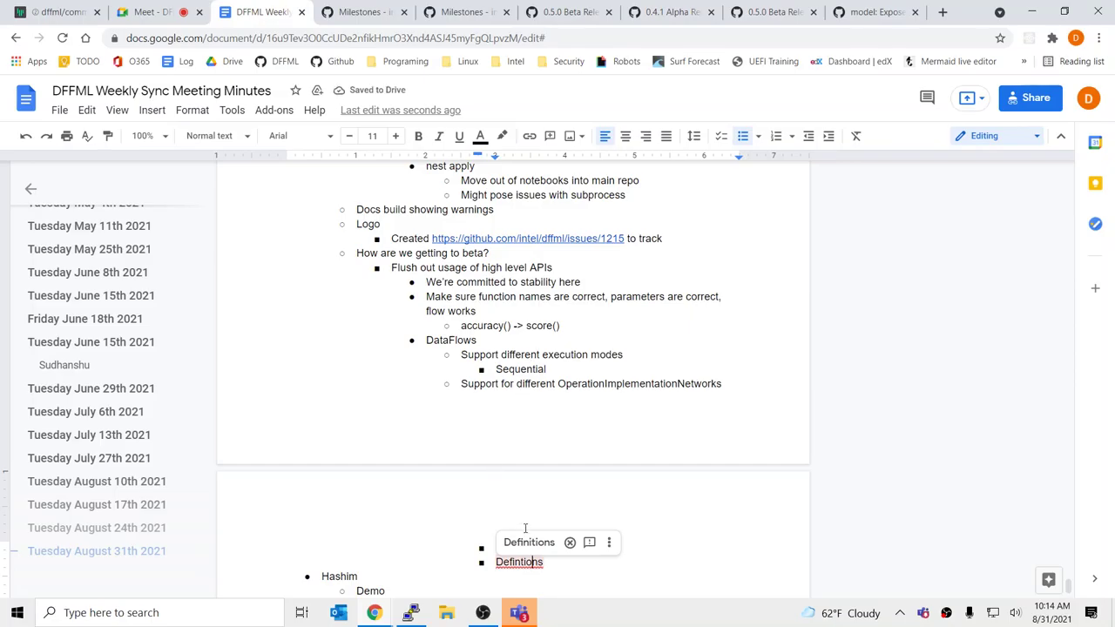
pyautogui.click(528, 542)
pyautogui.write('and')
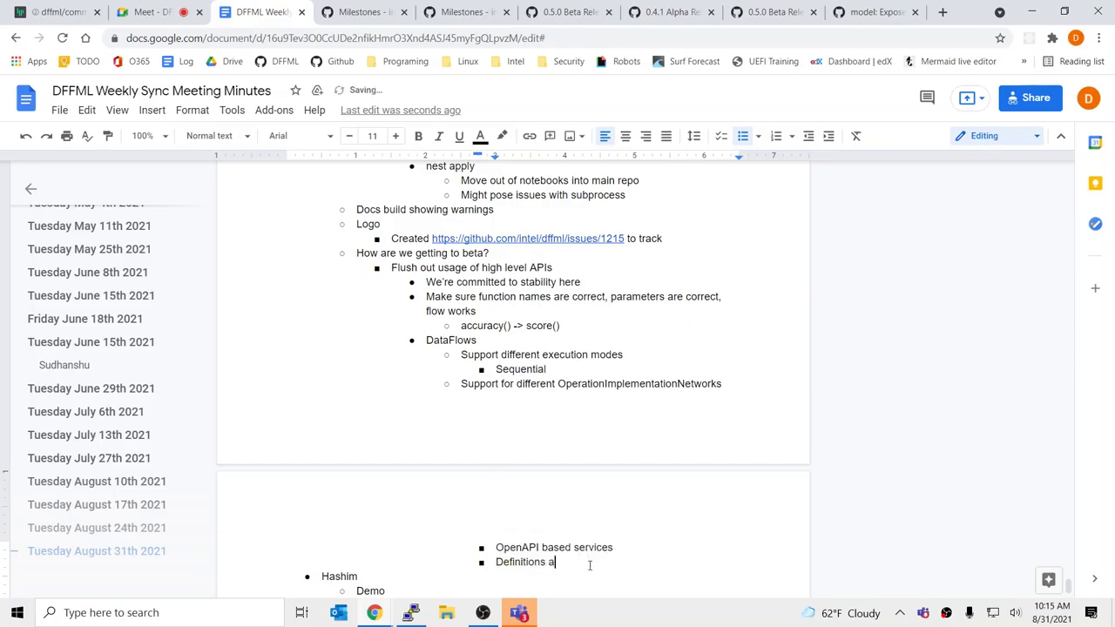
pyautogui.press('BackSpace')
pyautogui.press('BackSpace')
pyautogui.press('BackSpace')
pyautogui.press('BackSpace')
pyautogui.press('BackSpace')
# Step: Reword the definitions bullet as "Work to be done around definitions and tying them closer to config infrastructure"
pyautogui.press('Home')
pyautogui.write('Work to b')
pyautogui.write('e done around')
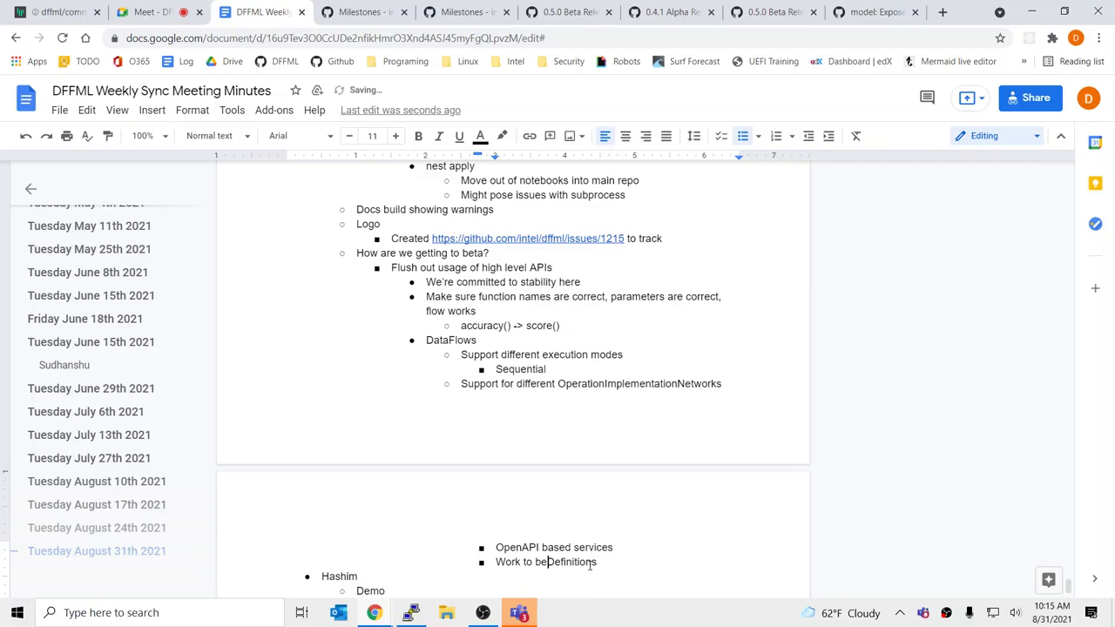
pyautogui.press('Delete')
pyautogui.write('done around')
pyautogui.press('End')
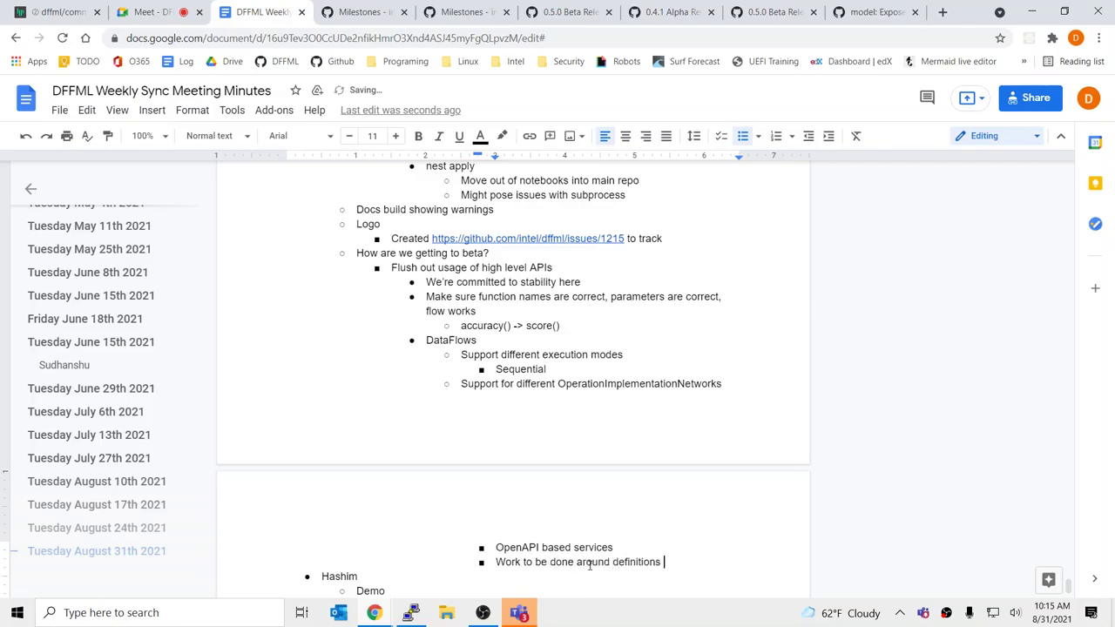
pyautogui.write('and tying them clos')
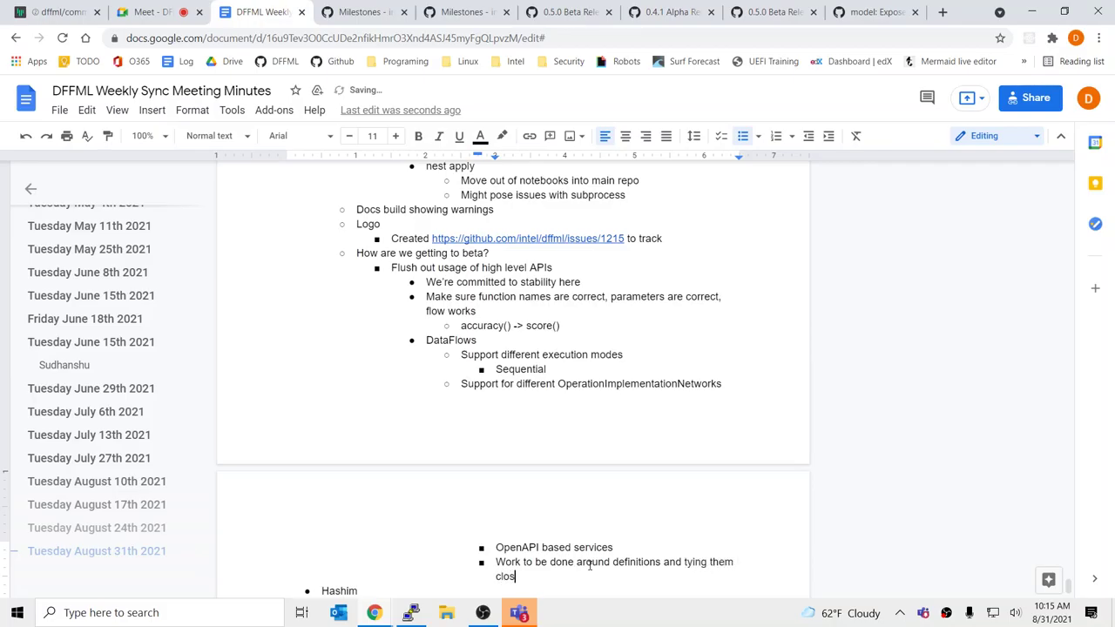
pyautogui.write('er to config infrastructure')
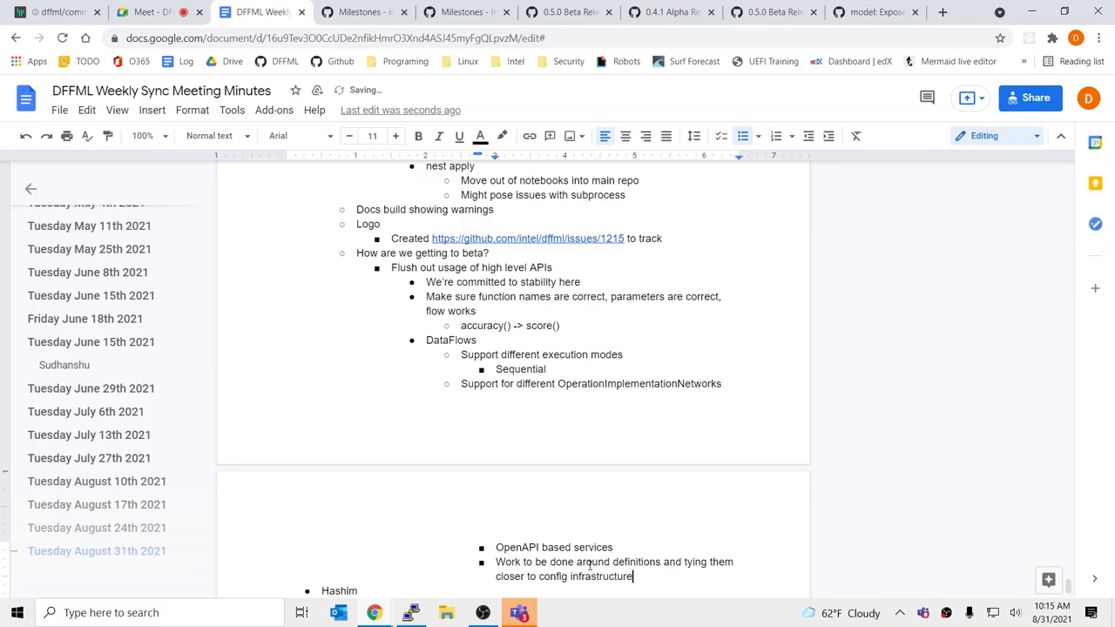
# Step: Add a "Unifying config" bullet at the same level as DataFlows and start a nested bullet under it
pyautogui.press('Return')
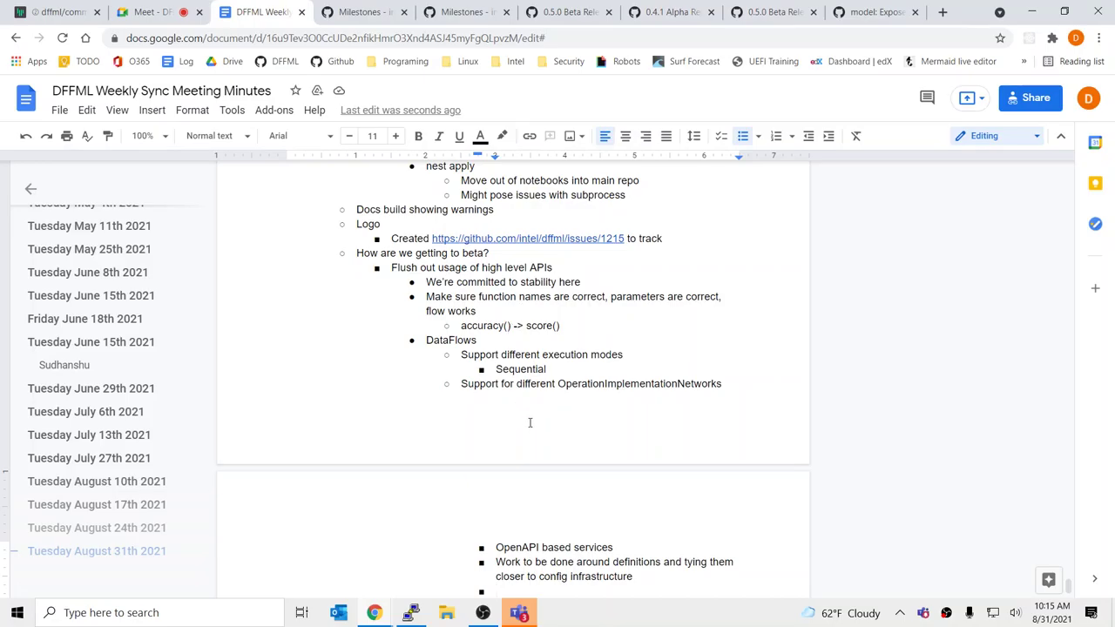
pyautogui.hotkey('shift', 'Tab')
pyautogui.hotkey('shift', 'Tab')
pyautogui.write('Unify')
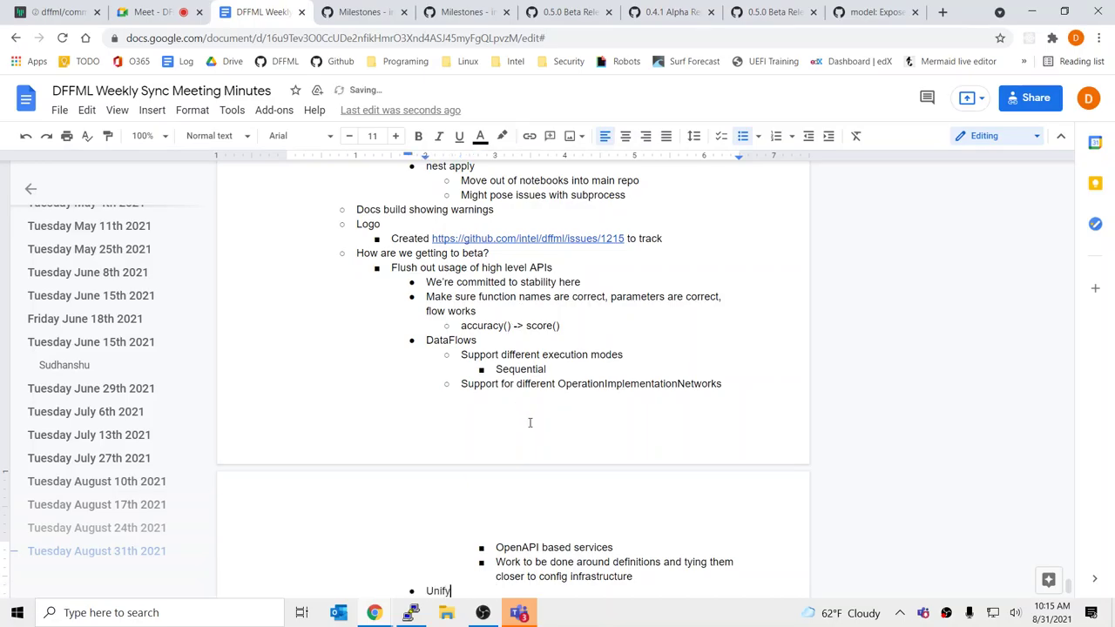
pyautogui.write('ing config')
pyautogui.press('Return')
pyautogui.press('Tab')
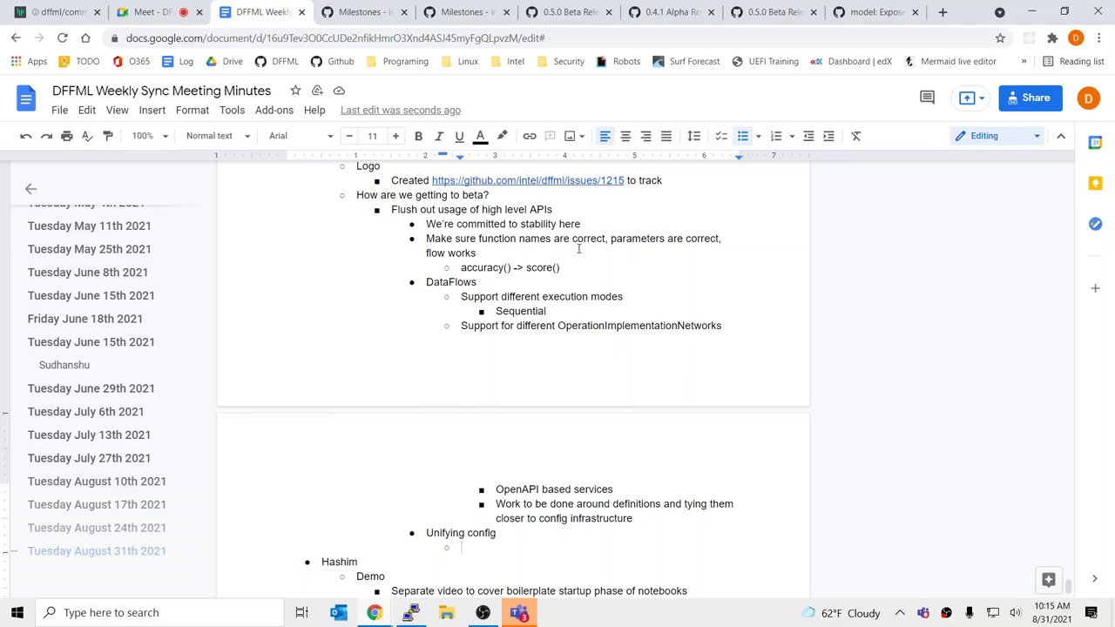
pyautogui.moveTo(510, 488); pyautogui.dragTo(574, 505)
pyautogui.click(652, 522)
pyautogui.click(574, 504)
pyautogui.doubleClick(642, 505)
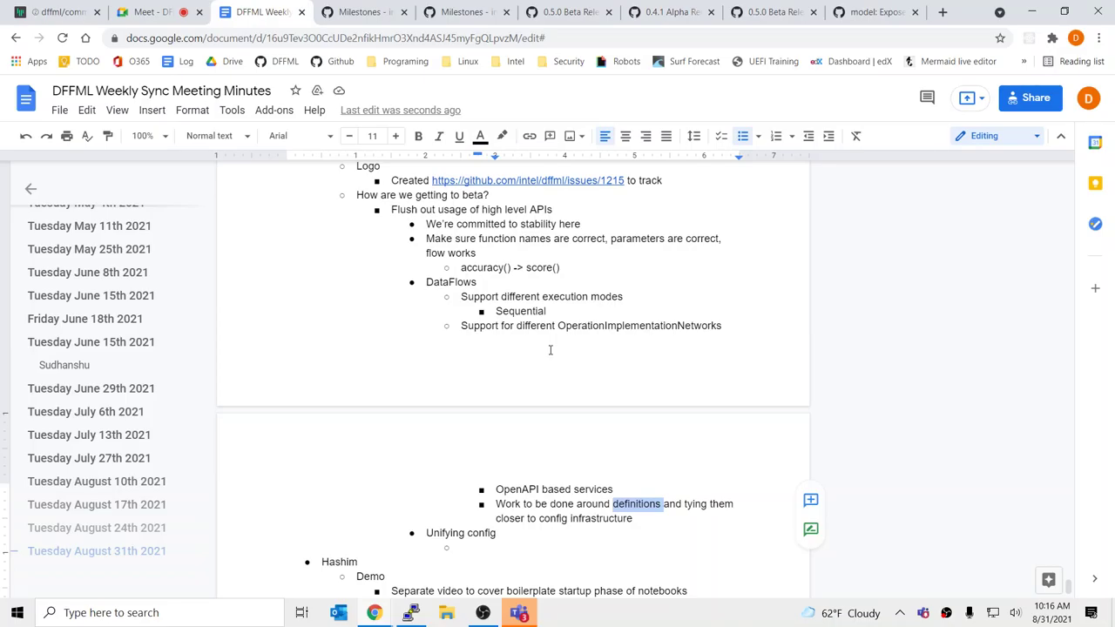
pyautogui.click(688, 520)
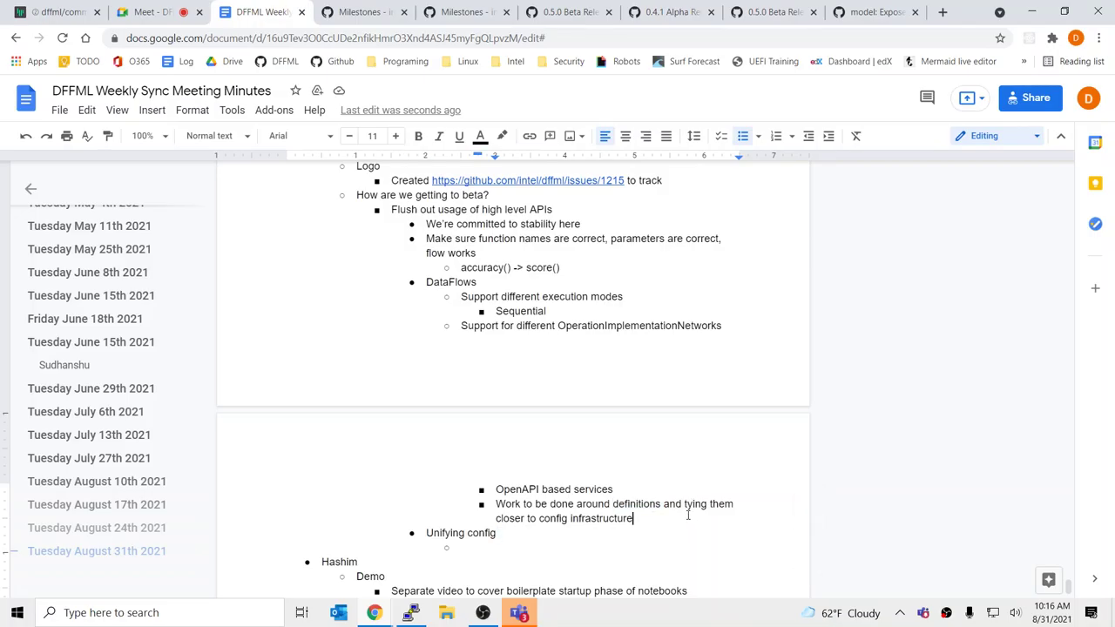
# Step: Enter "Inputs for an operation should be able to be made into a config class / instance" under Unifying config and start another bullet
pyautogui.press('Down')
pyautogui.press('Down')
pyautogui.write('Inputs for an o')
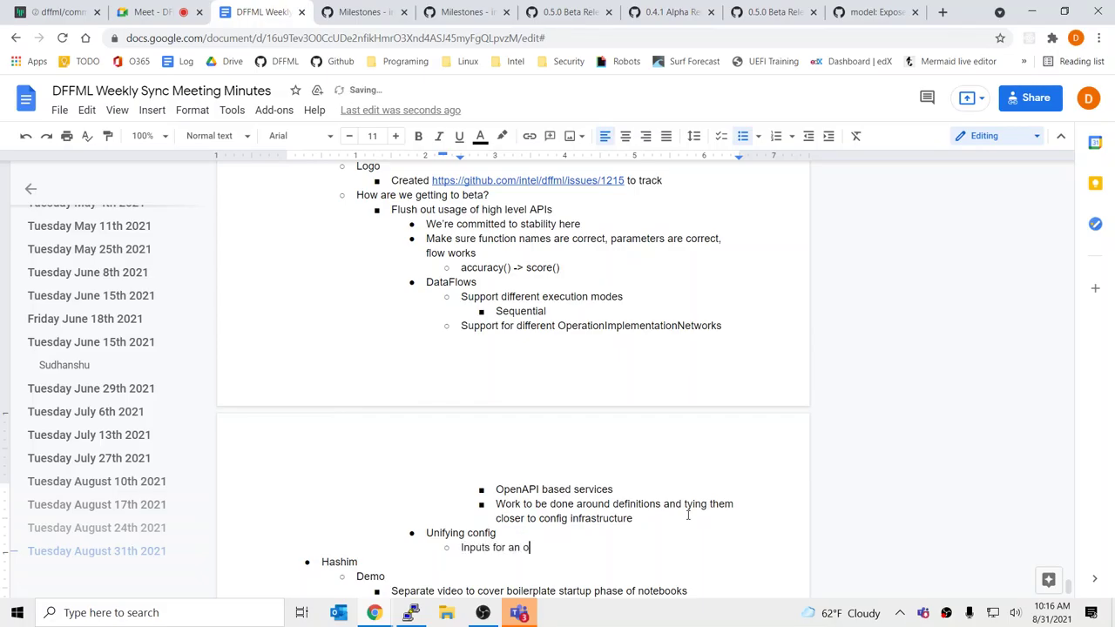
pyautogui.write('peration should be able to be made into a config class insta')
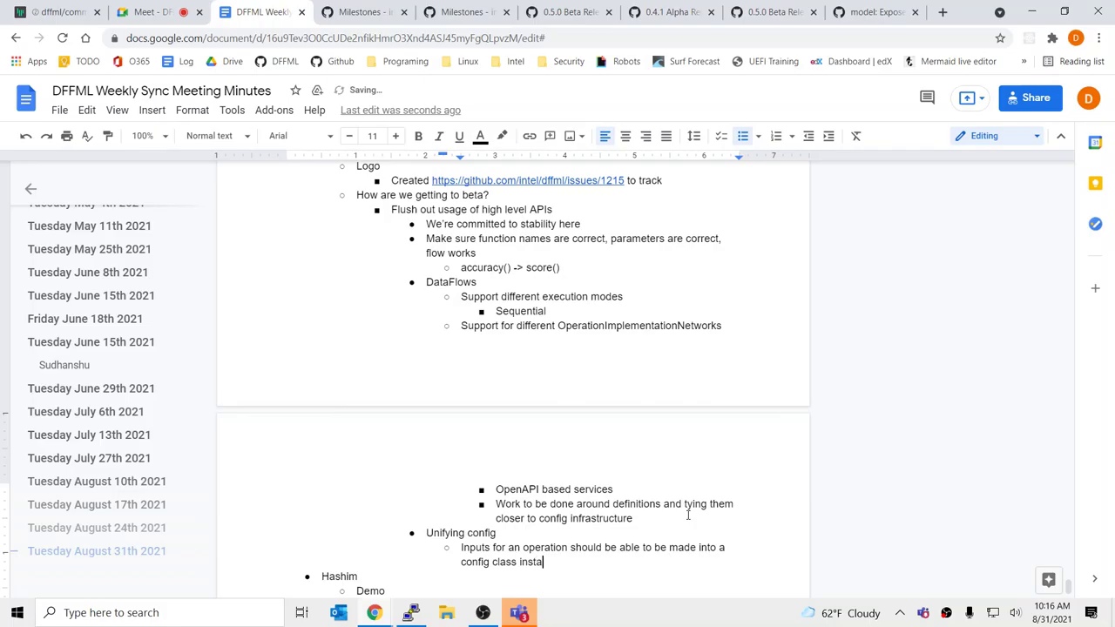
pyautogui.write('nce')
pyautogui.hotkey('ctrl', 'Left')
pyautogui.write('/')
pyautogui.press('End')
pyautogui.press('Return')
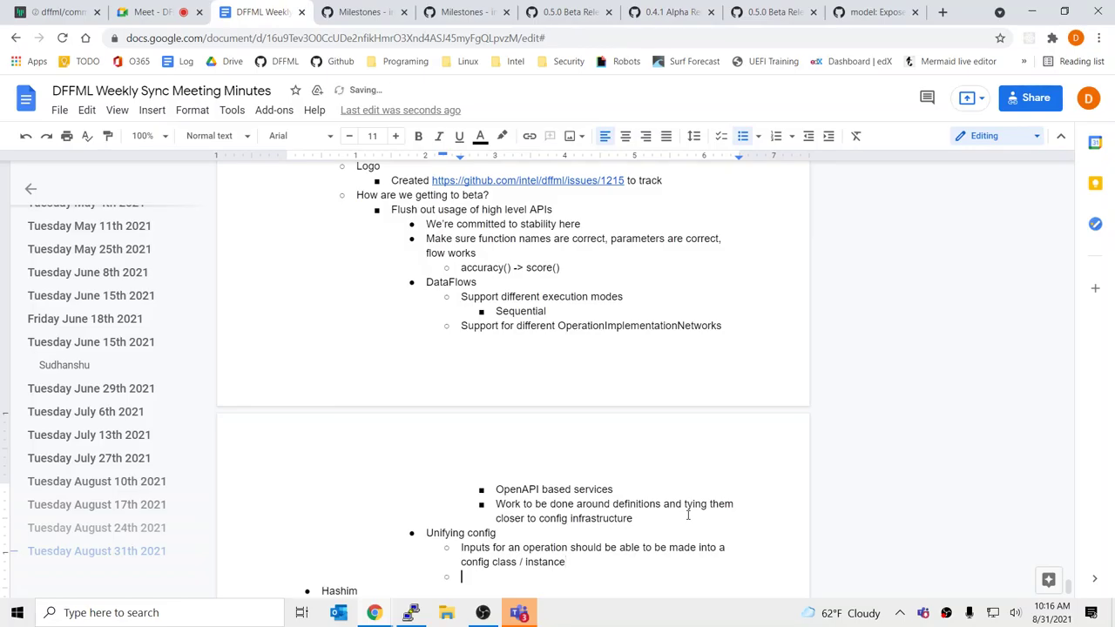
# Step: Enter "This also enables us to run operations as one off's from command line" as the second bullet under Unifying config
pyautogui.write('This also enables us to run ')
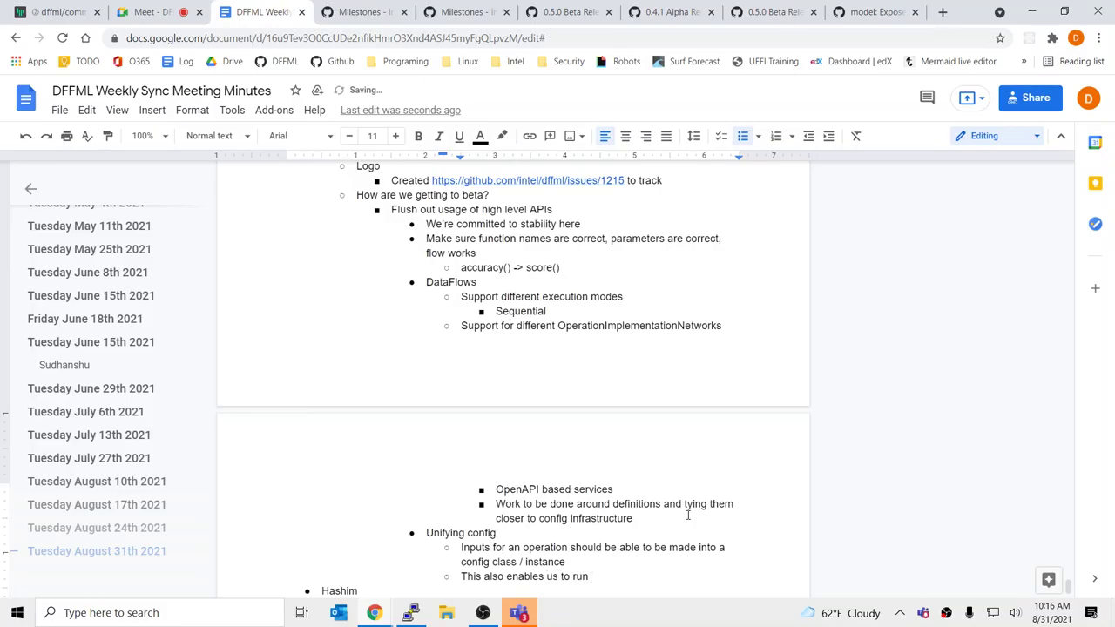
pyautogui.write('operations one')
pyautogui.press('BackSpace')
pyautogui.press('BackSpace')
pyautogui.press('BackSpace')
pyautogui.press('BackSpace')
pyautogui.write("as one off 's for")
pyautogui.press('BackSpace')
pyautogui.press('BackSpace')
pyautogui.press('BackSpace')
pyautogui.press('BackSpace')
pyautogui.write('f')
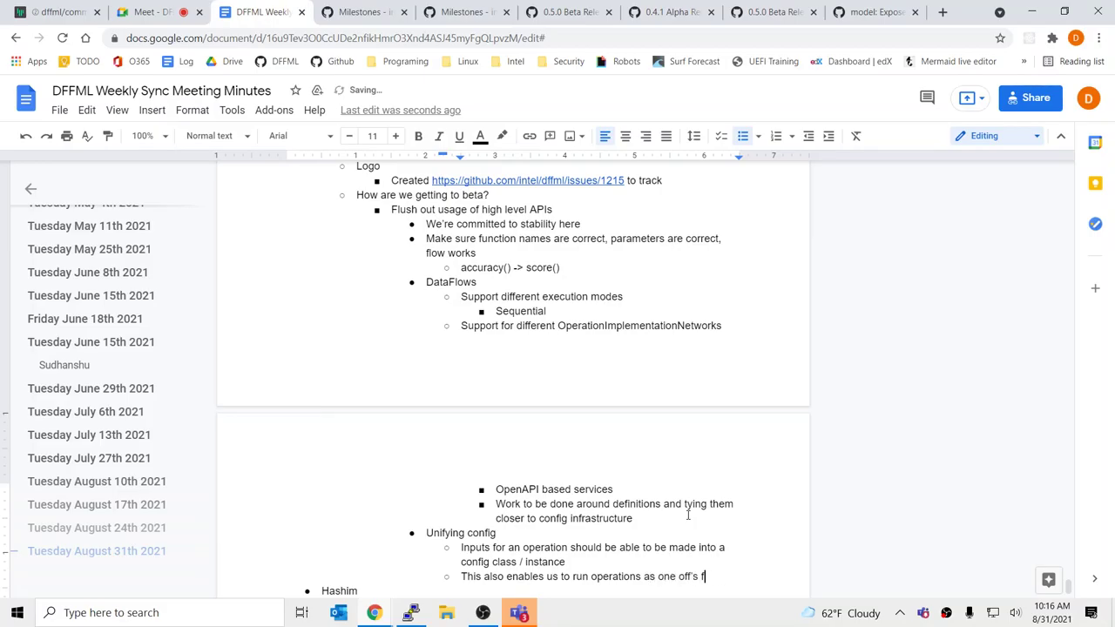
pyautogui.write('rom command line')
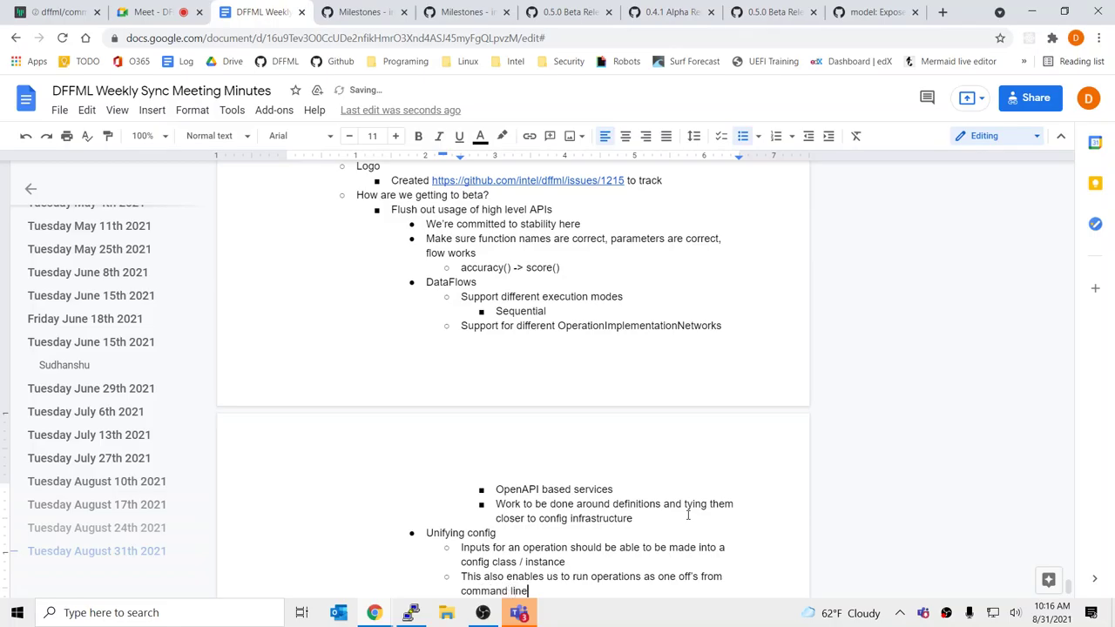
# Step: Insert "Object Saving and Loading" as the first bullet under "How are we getting to beta?" and start a nested bullet beneath it
pyautogui.click(687, 515)
pyautogui.scroll(1, 577, 335)
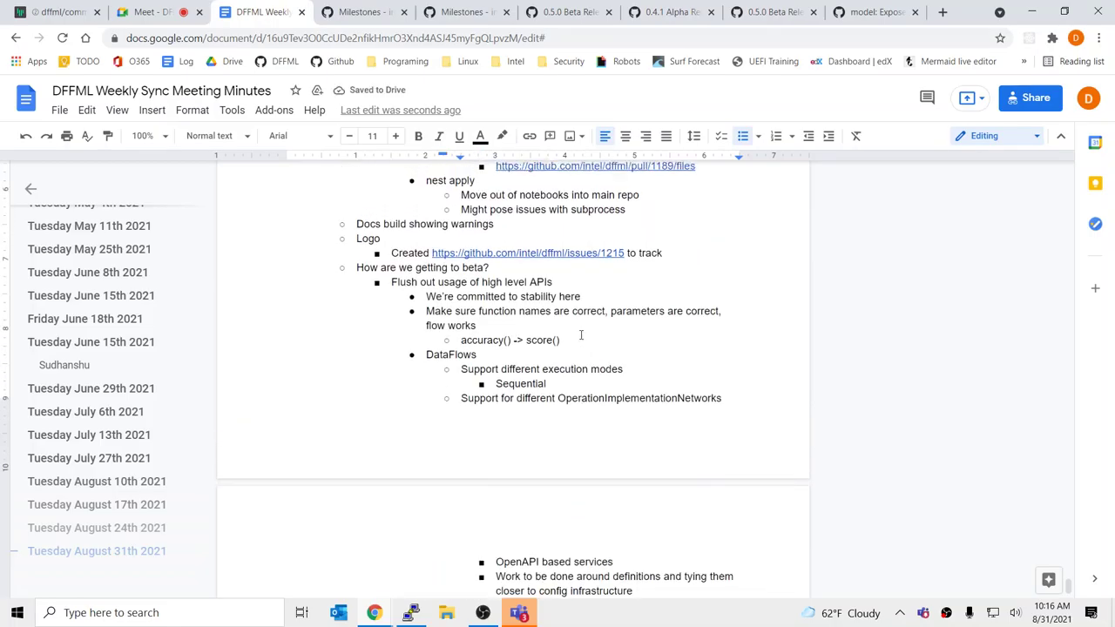
pyautogui.doubleClick(573, 334)
pyautogui.click(610, 311)
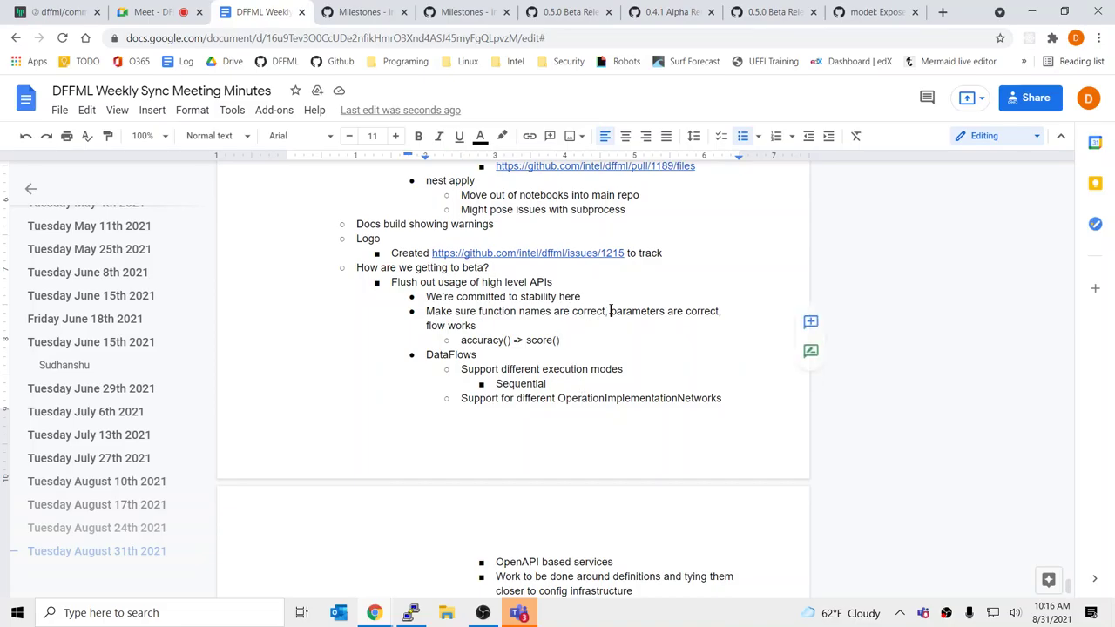
pyautogui.click(600, 283)
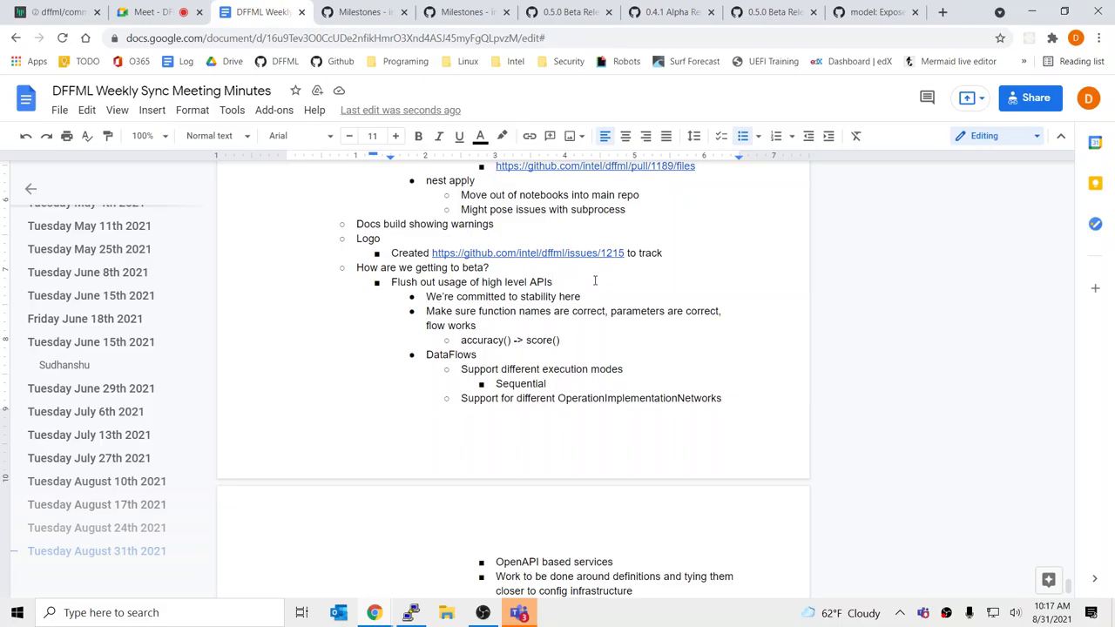
pyautogui.click(592, 267)
pyautogui.press('Return')
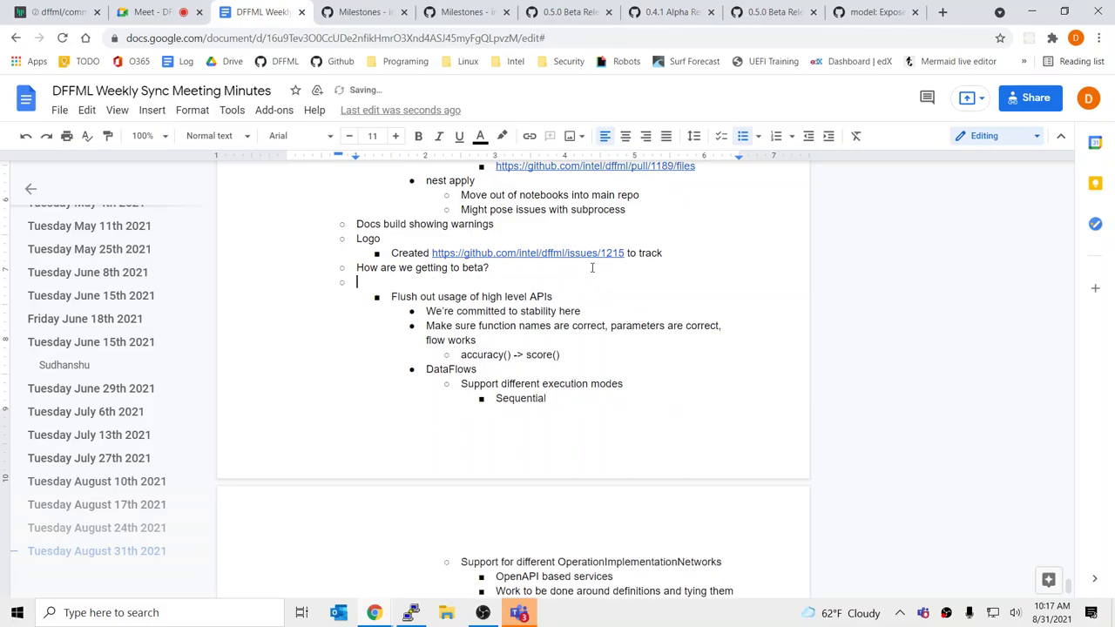
pyautogui.press('Tab')
pyautogui.write('A')
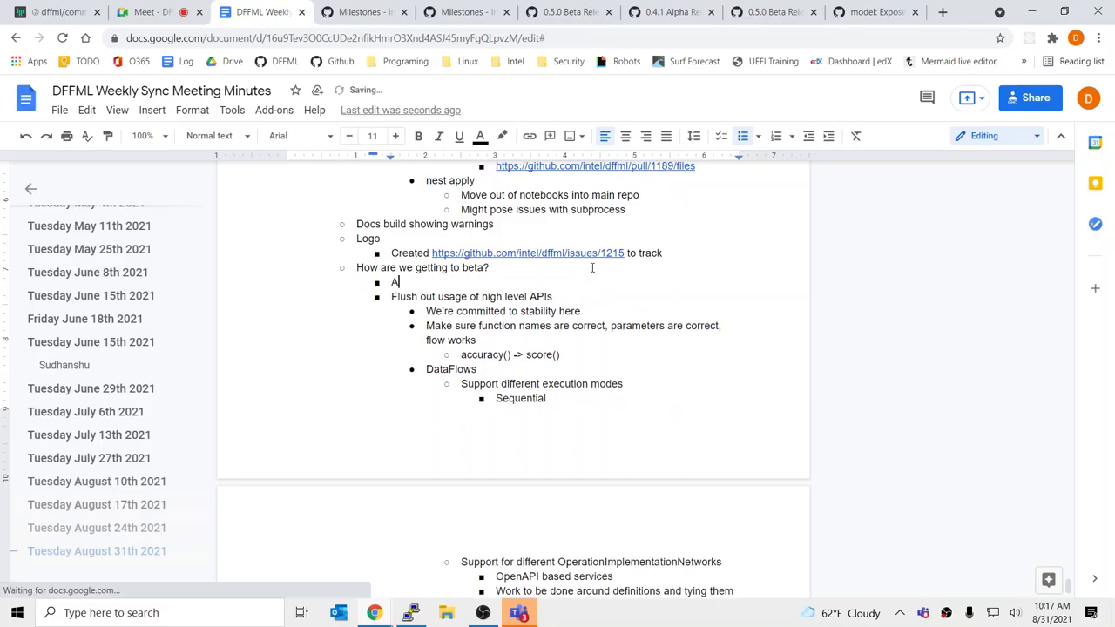
pyautogui.press('BackSpace')
pyautogui.write('Objetc')
pyautogui.press('BackSpace')
pyautogui.press('BackSpace')
pyautogui.press('BackSpace')
pyautogui.write('ect Saving and Load')
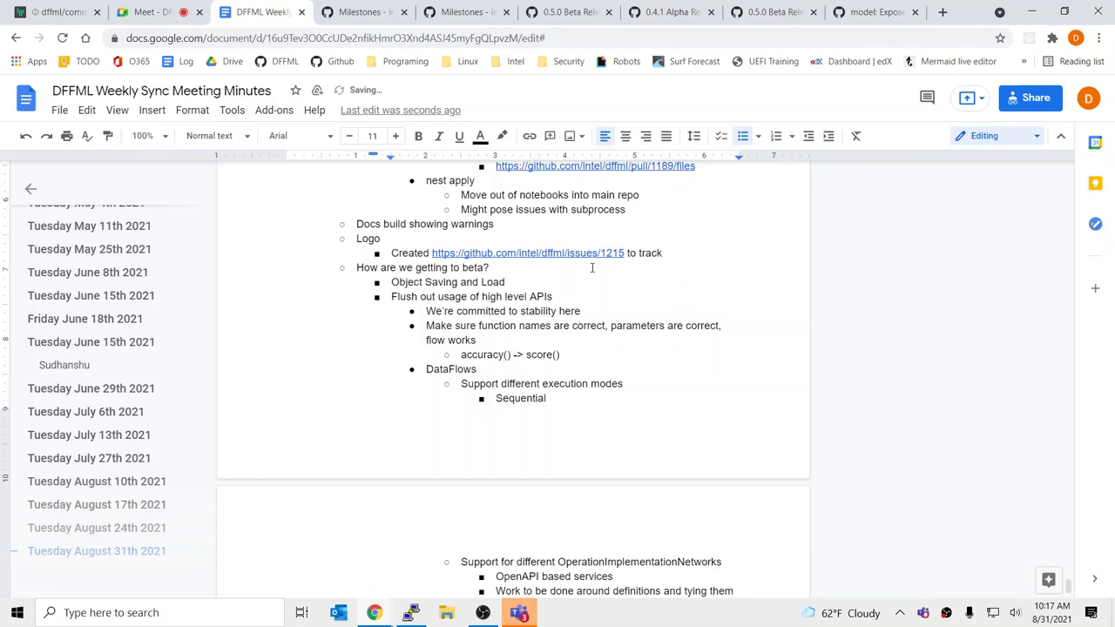
pyautogui.press('Return')
pyautogui.press('BackSpace')
pyautogui.press('BackSpace')
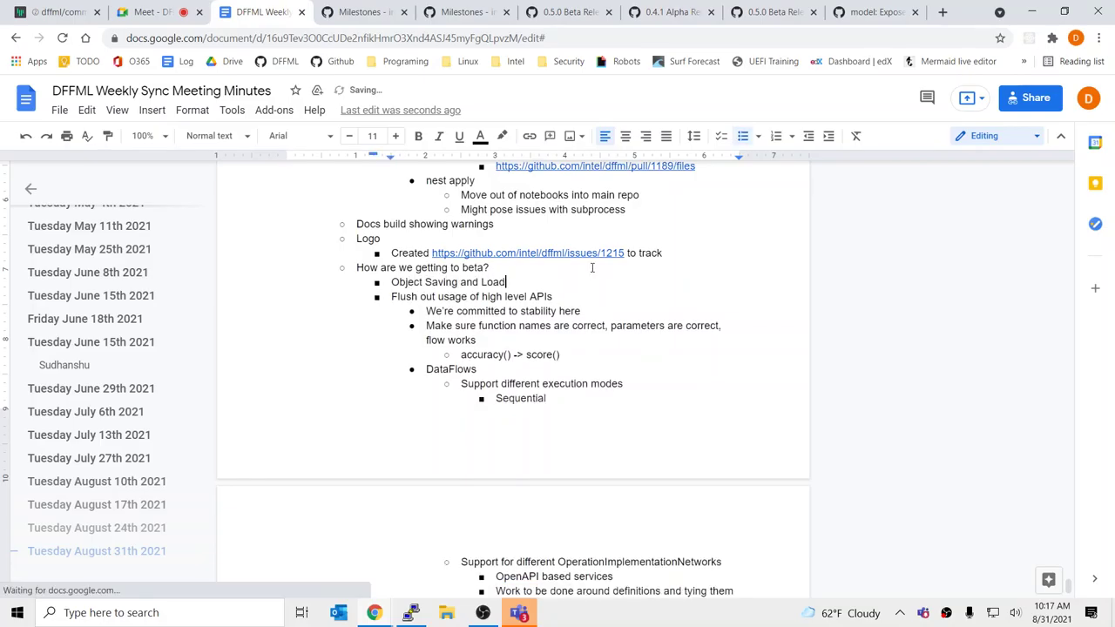
pyautogui.write('ing')
pyautogui.press('Return')
pyautogui.press('Tab')
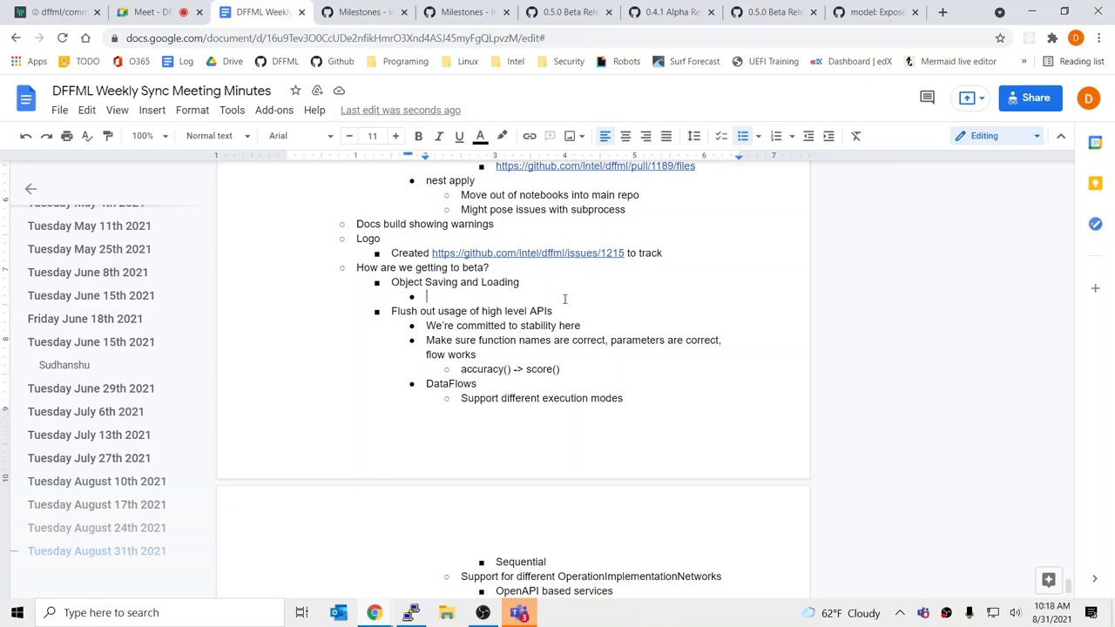
# Step: Review the Unifying config notes and the Object Saving and Loading item in the beta plan
pyautogui.scroll(-3, 556, 316)
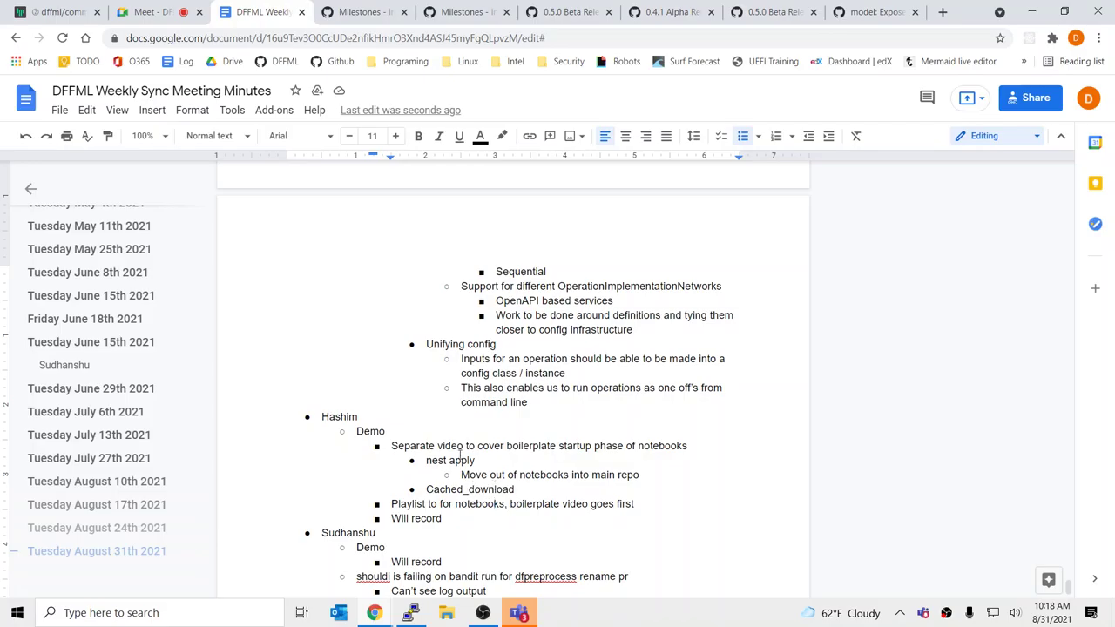
pyautogui.moveTo(503, 409); pyautogui.dragTo(441, 344)
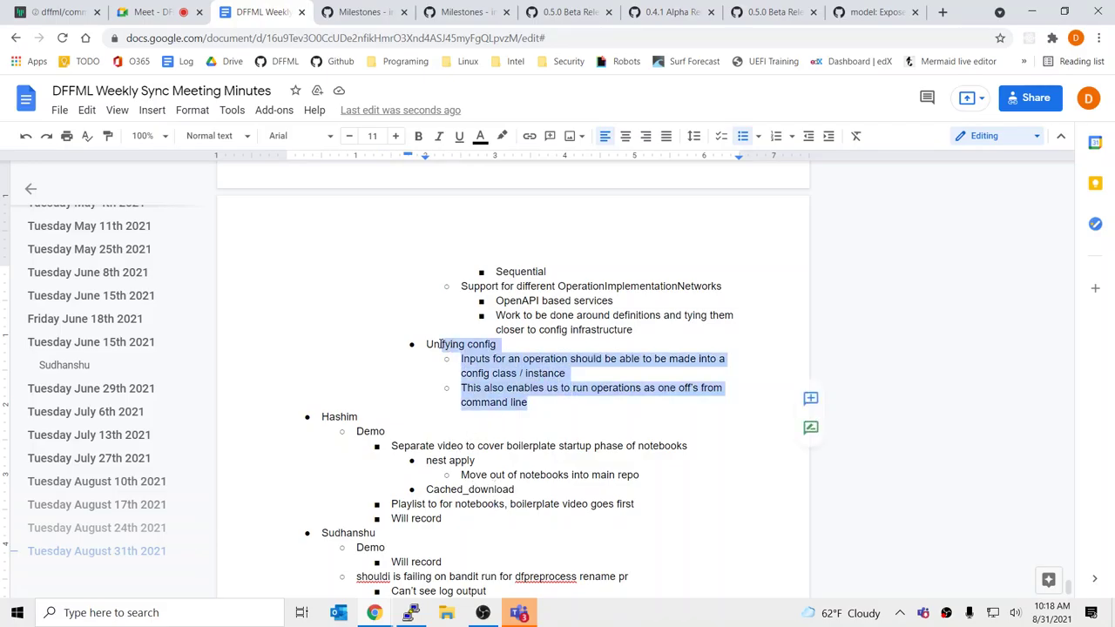
pyautogui.click(441, 344)
pyautogui.moveTo(547, 400); pyautogui.dragTo(569, 415)
pyautogui.click(498, 345)
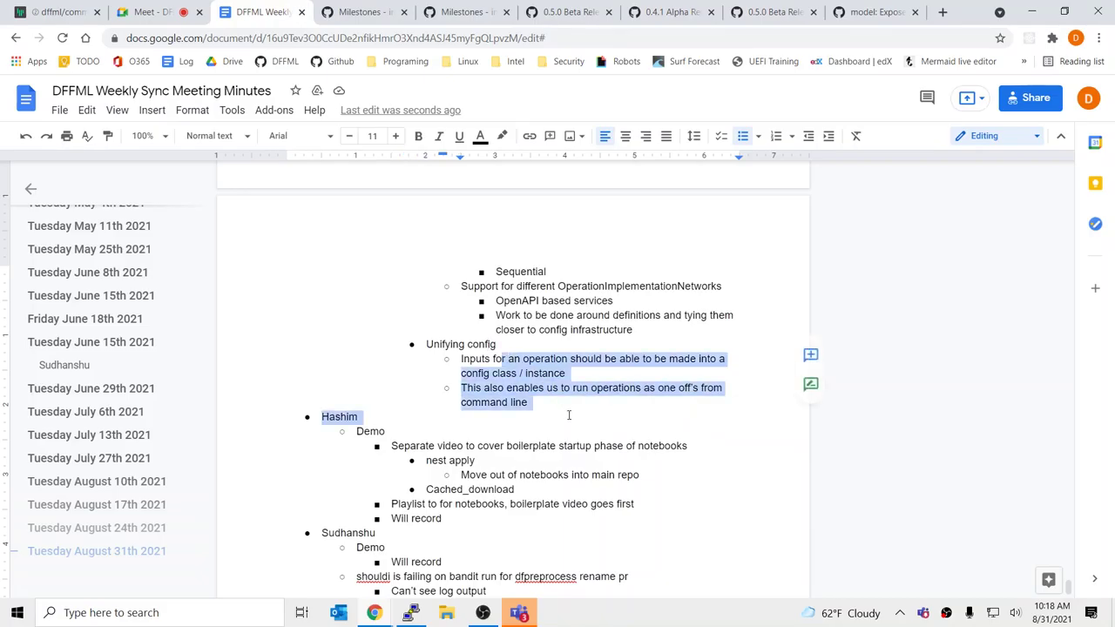
pyautogui.click(559, 403)
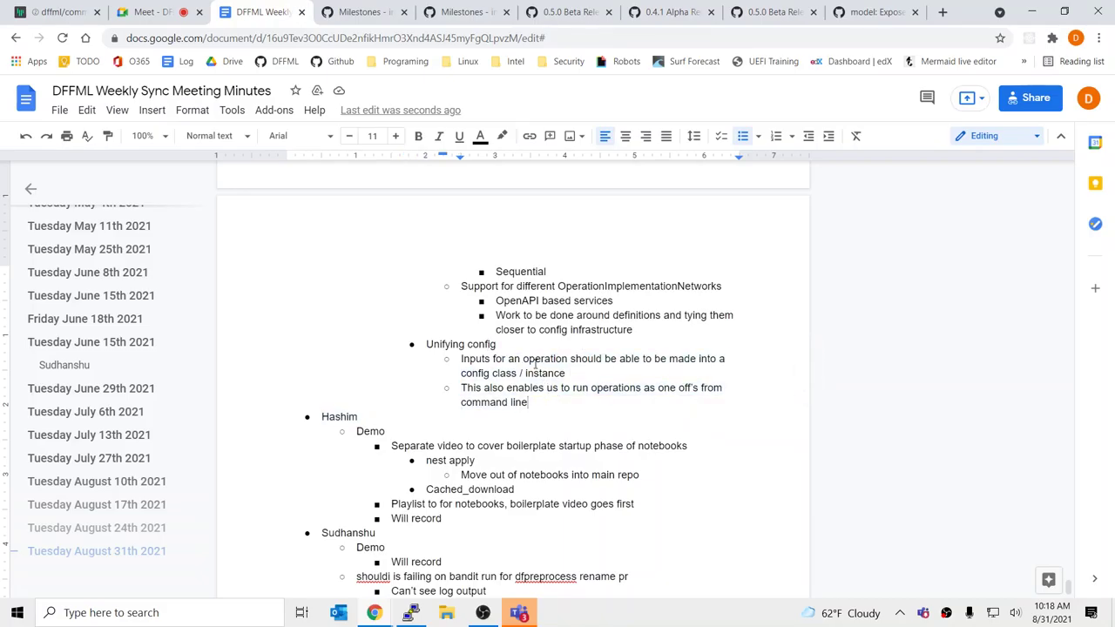
pyautogui.moveTo(528, 360); pyautogui.dragTo(572, 357)
pyautogui.click(582, 374)
pyautogui.click(594, 399)
pyautogui.click(572, 358)
pyautogui.scroll(1, 545, 399)
pyautogui.scroll(4, 545, 399)
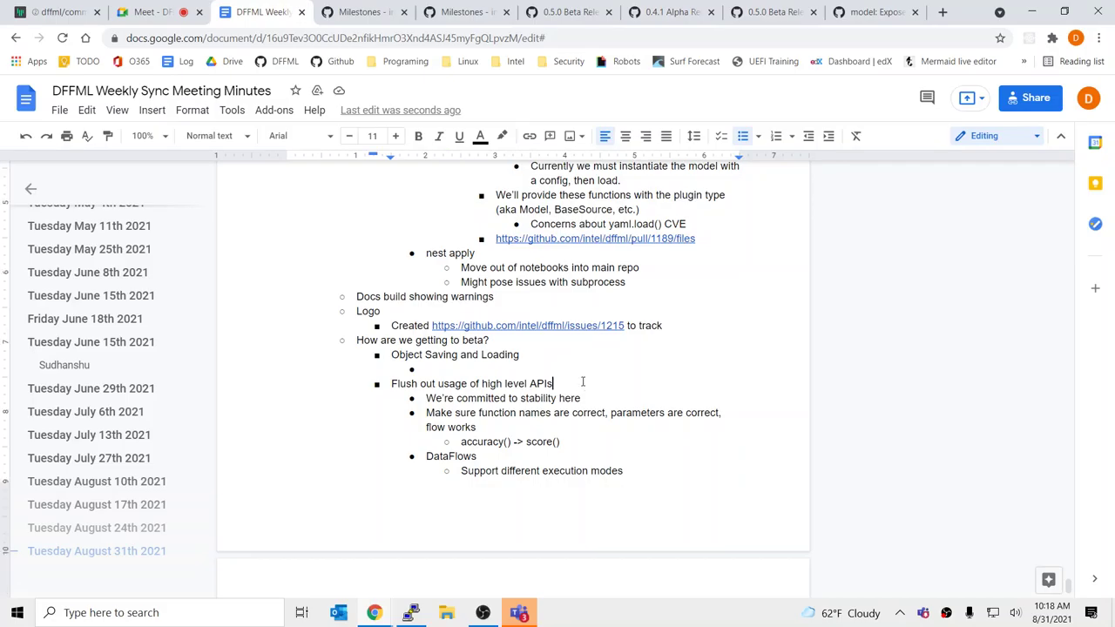
pyautogui.click(578, 373)
pyautogui.moveTo(426, 355); pyautogui.dragTo(524, 355)
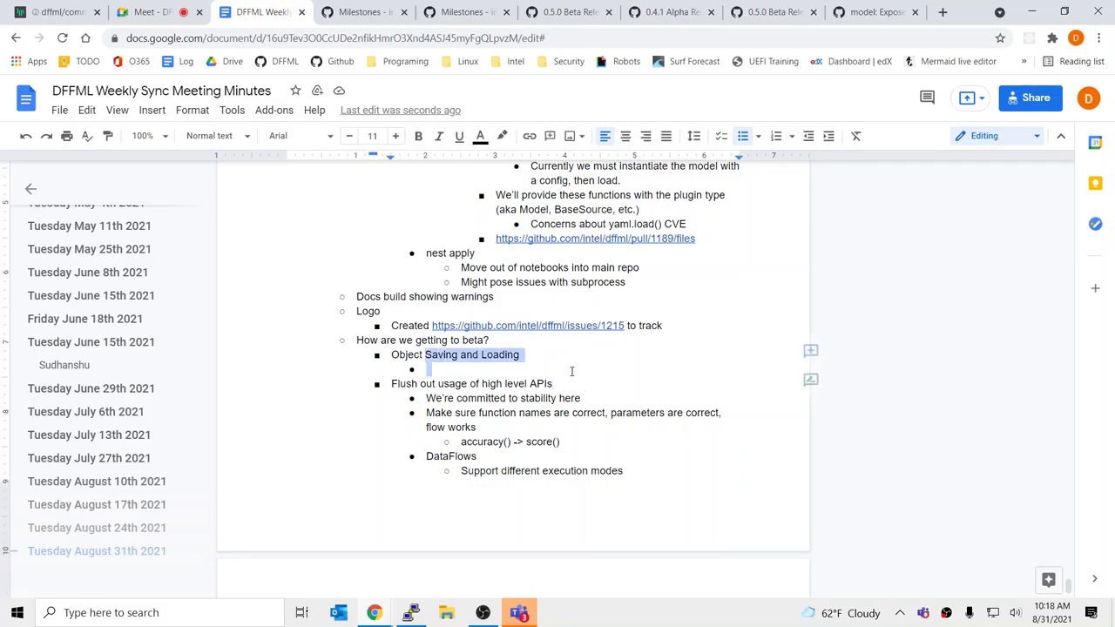
# Step: Enter "Ideally we don't just take a dataflow, we take" in the empty bullet under Object Saving and Loading
pyautogui.click(571, 372)
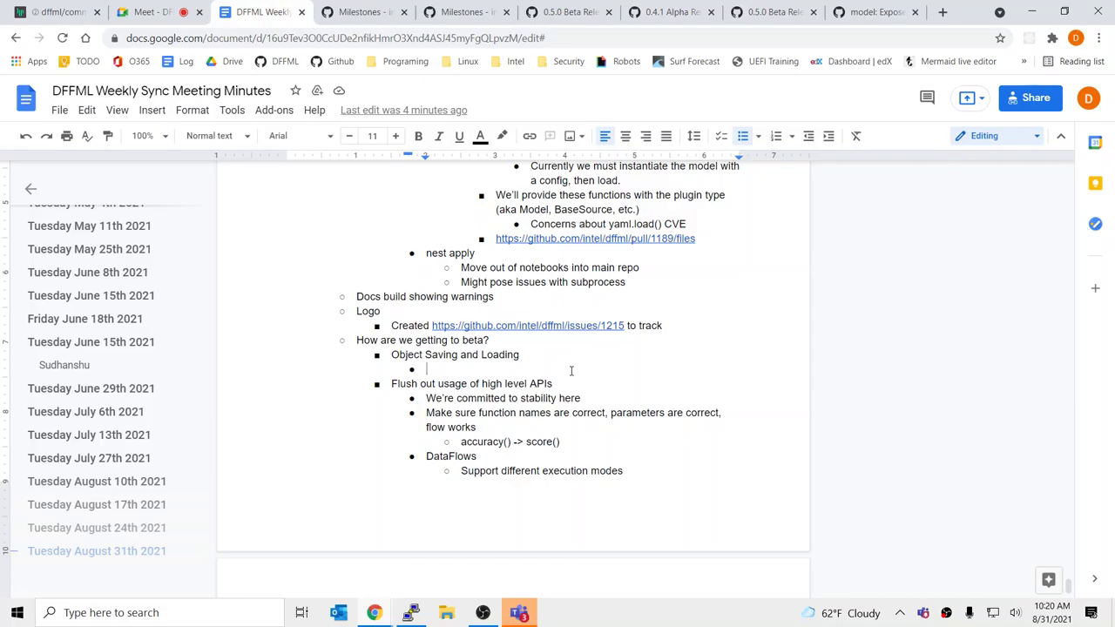
pyautogui.write('Ideally w')
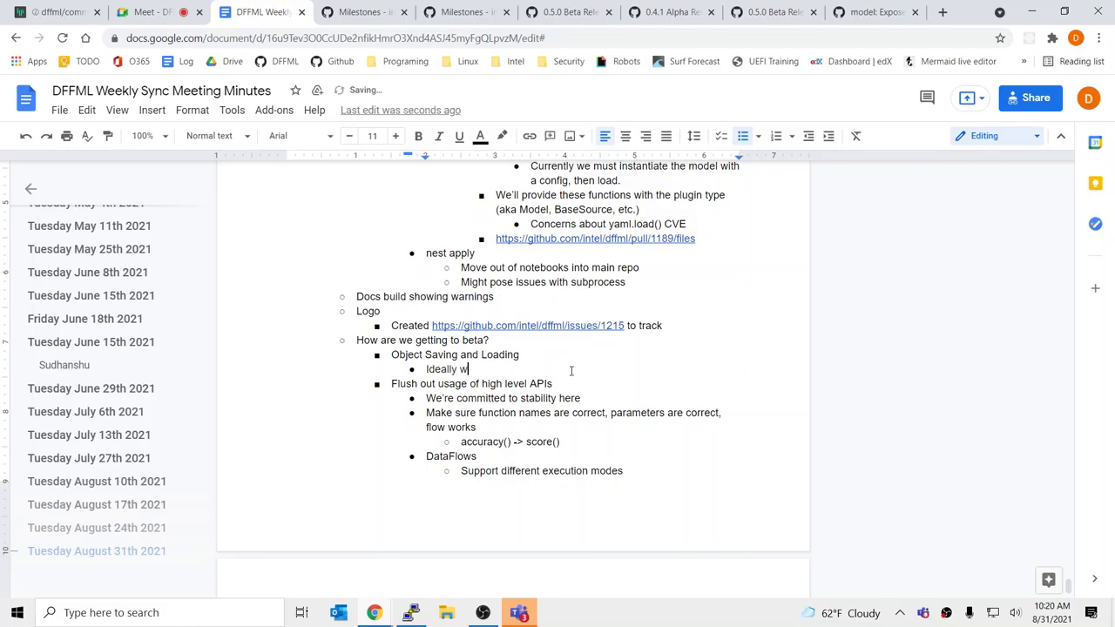
pyautogui.write("e don't just take a dataflow, we take")
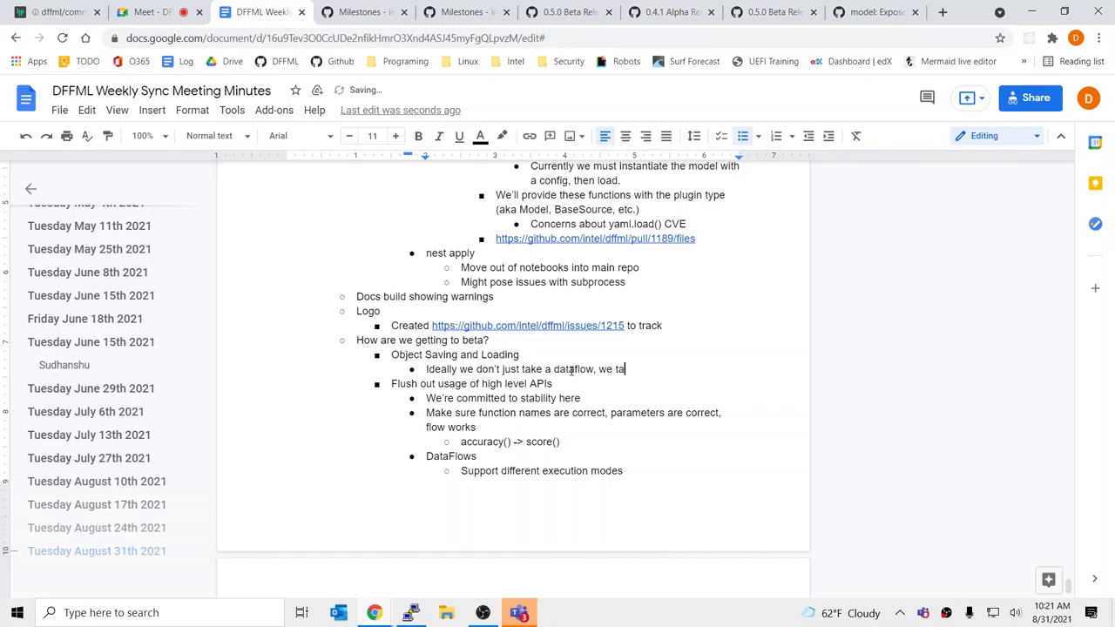
# Step: Open the changed files of the "docs: arch: Object Saving and Loading" pull request in the intel/dffml repository
pyautogui.click(871, 13)
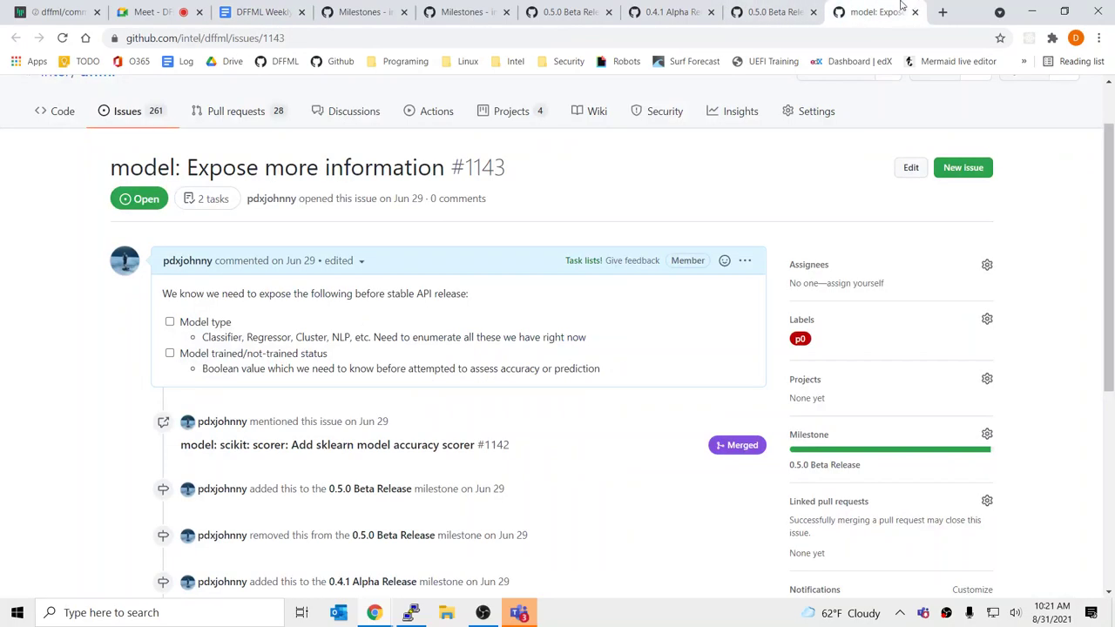
pyautogui.click(567, 12)
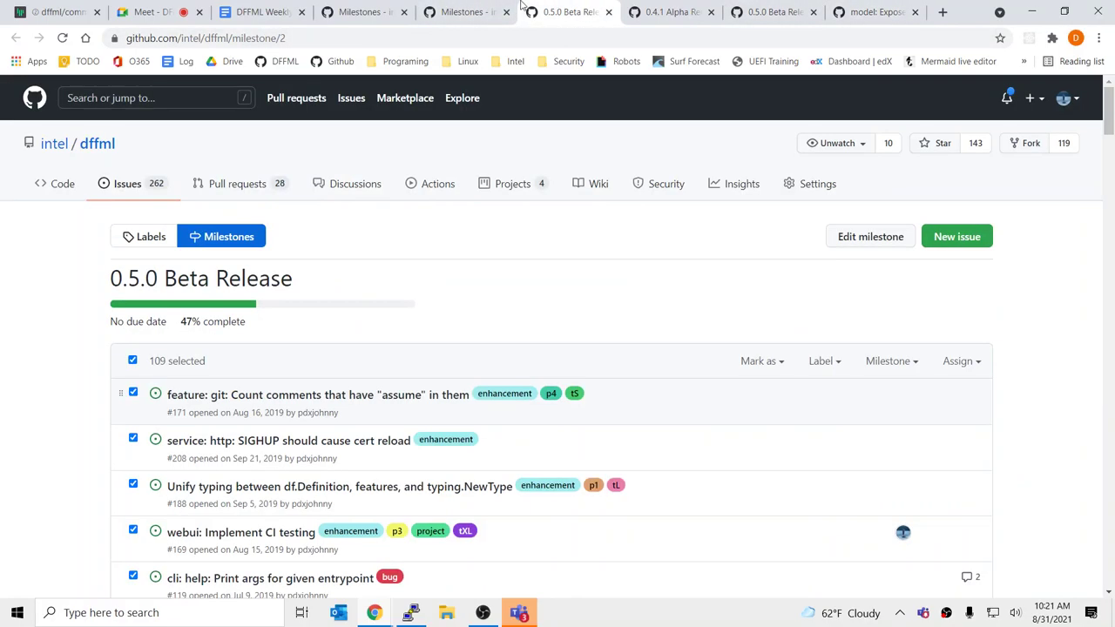
pyautogui.click(459, 12)
pyautogui.click(361, 10)
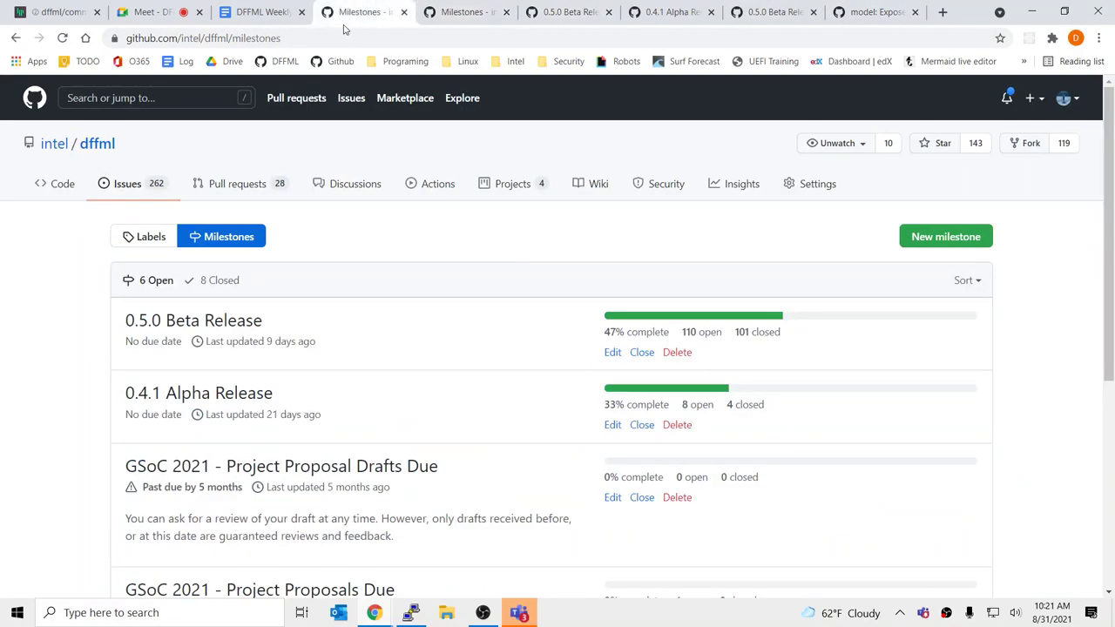
pyautogui.click(236, 183)
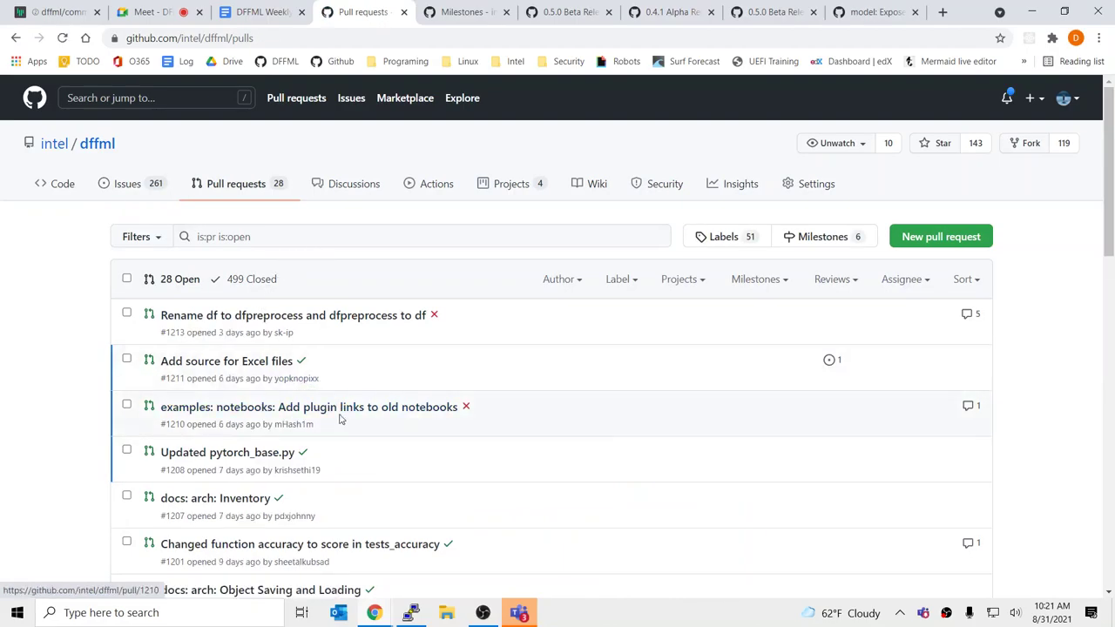
pyautogui.scroll(-2, 369, 528)
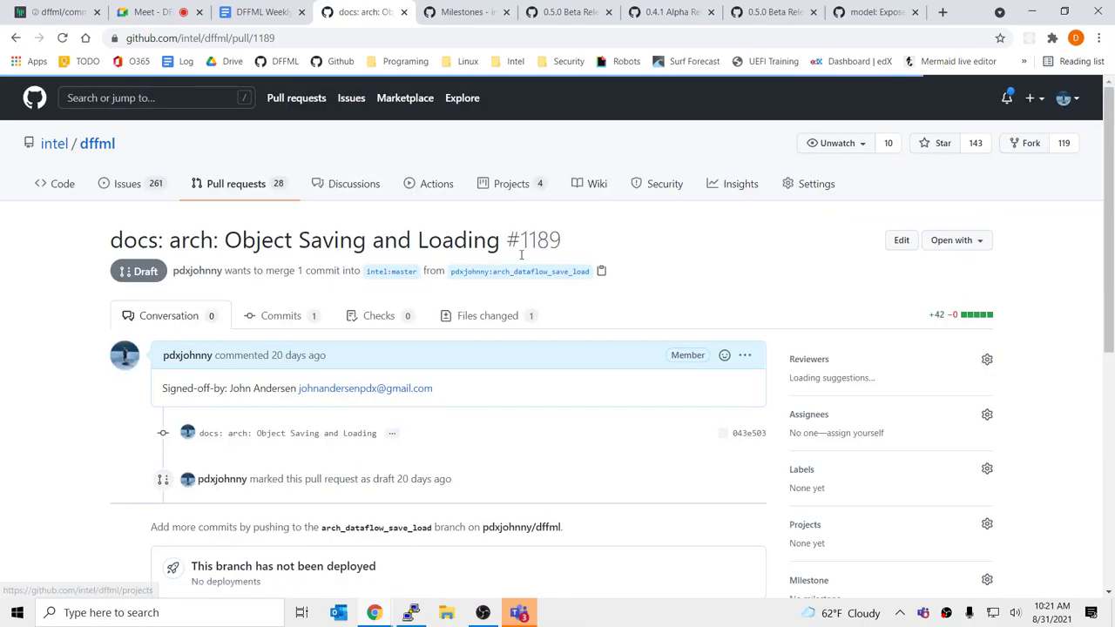
pyautogui.scroll(-4, 652, 398)
pyautogui.scroll(3, 482, 150)
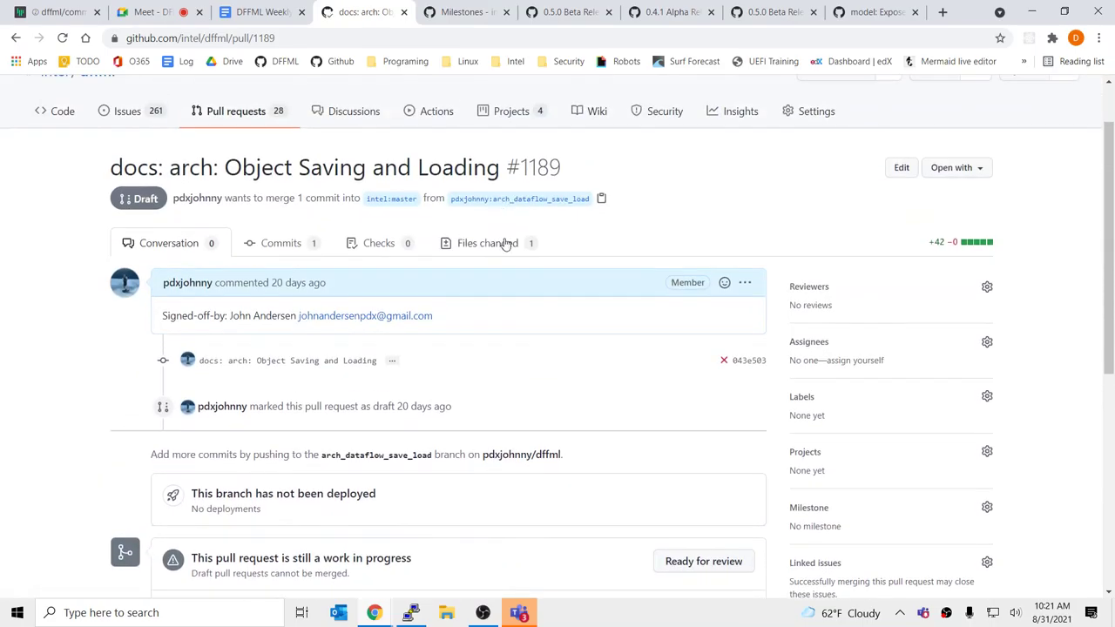
pyautogui.click(505, 242)
# Step: Review the pull request's Object Saving and Loading with DataFlows document, including its context, decision and save sections
pyautogui.hotkey('ctrl', 'l')
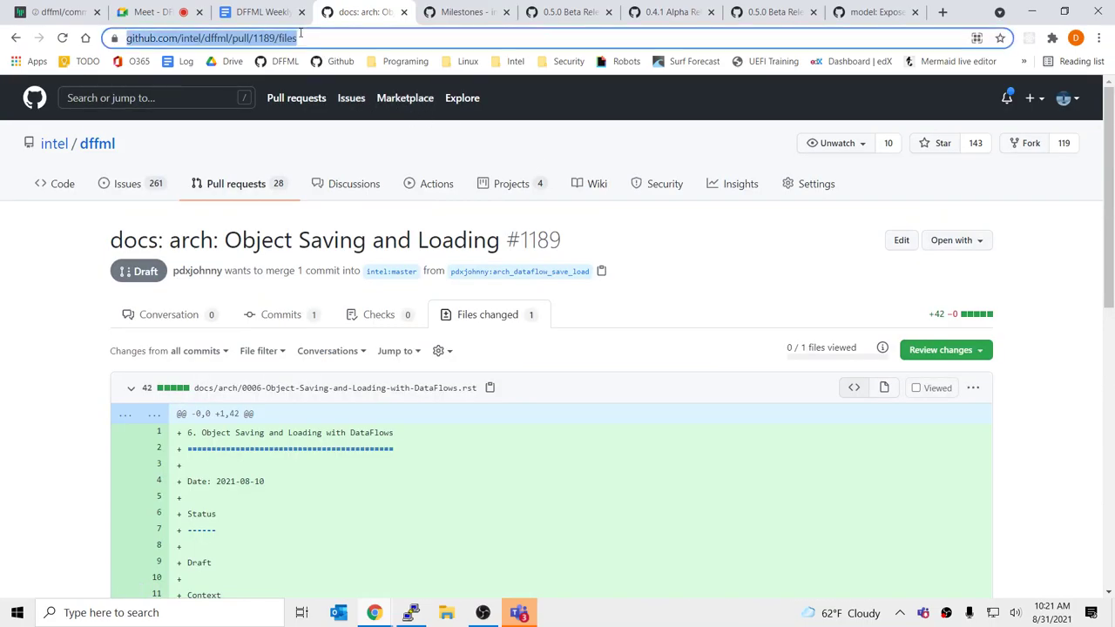
pyautogui.scroll(-3, 583, 292)
pyautogui.scroll(-4, 589, 300)
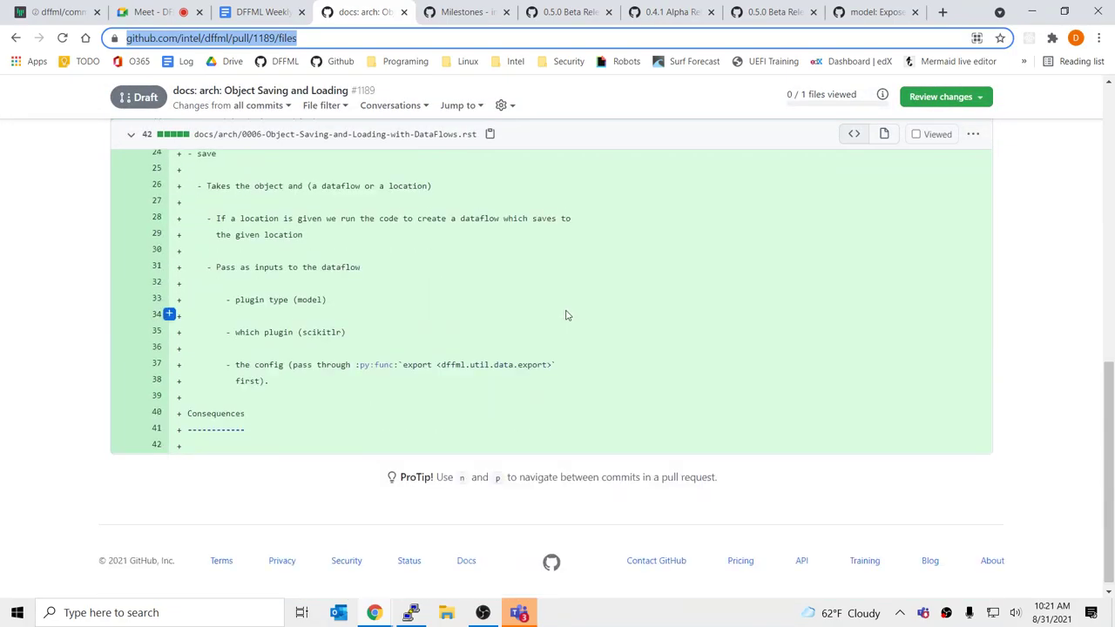
pyautogui.scroll(5, 565, 314)
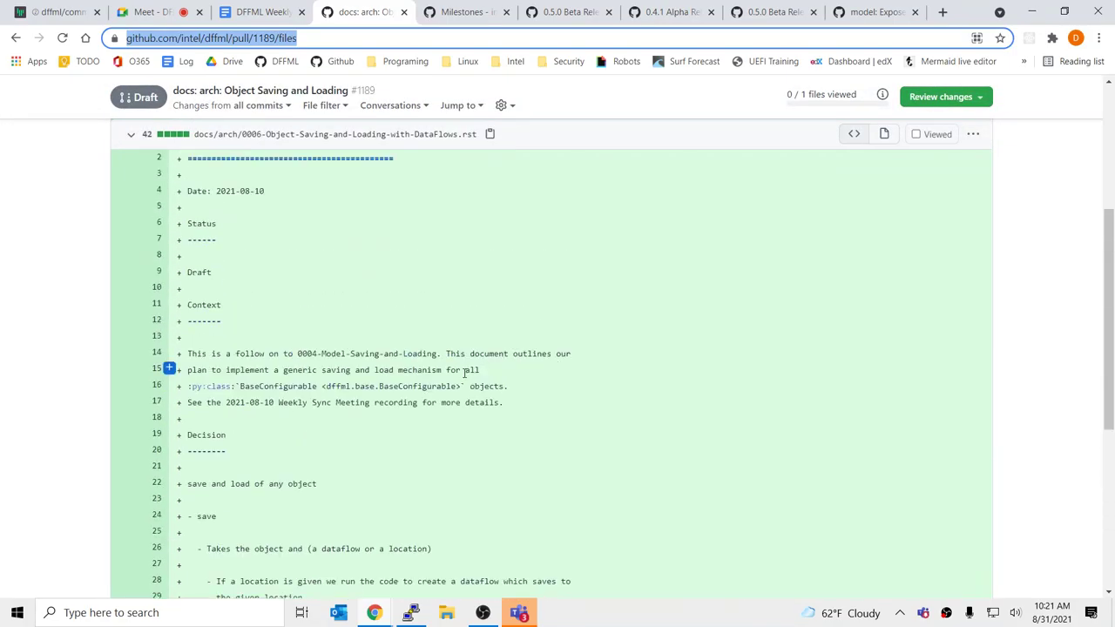
pyautogui.scroll(3, 463, 373)
pyautogui.click(427, 435)
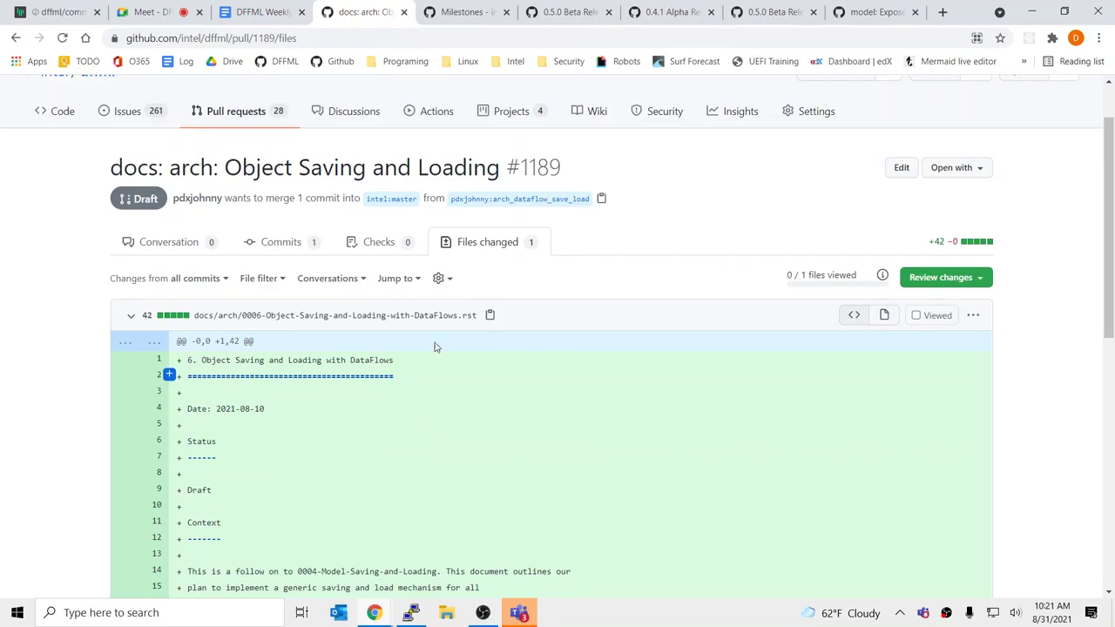
pyautogui.scroll(-2, 308, 400)
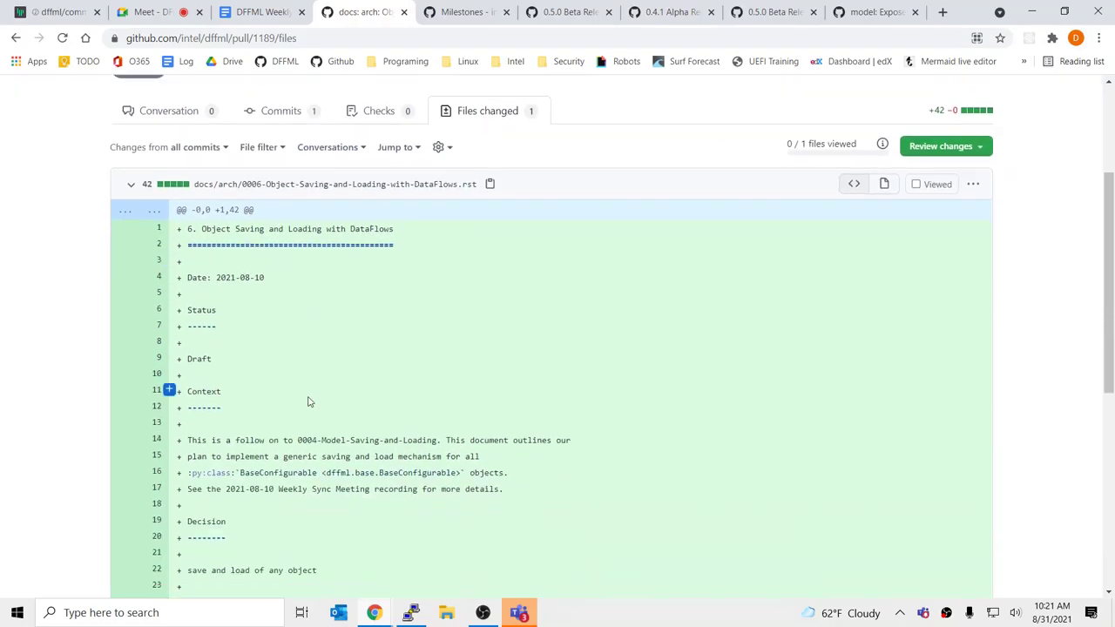
# Step: Copy the full text of the Object Saving and Loading with DataFlows document from the diff
pyautogui.scroll(-5, 308, 400)
pyautogui.moveTo(306, 507); pyautogui.dragTo(179, 286)
pyautogui.scroll(1, 310, 323)
pyautogui.scroll(5, 181, 293)
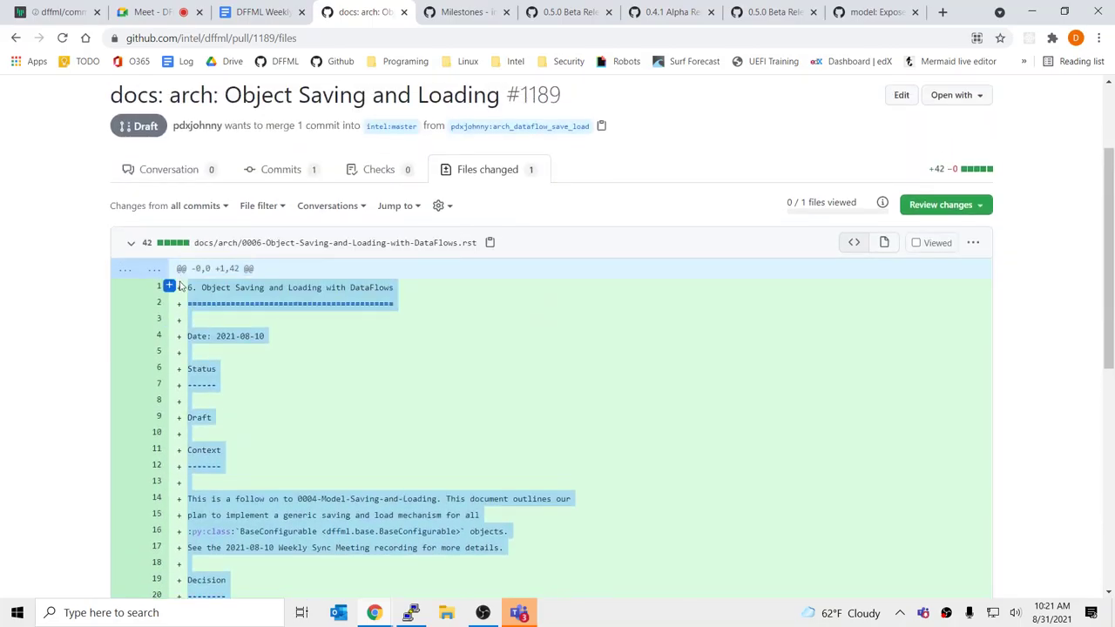
pyautogui.rightClick(204, 286)
pyautogui.click(260, 299)
# Step: Open the repository's discussions and the Improvements thread in separate tabs, and start a new discussion
pyautogui.scroll(2, 487, 201)
pyautogui.middleClick(405, 97)
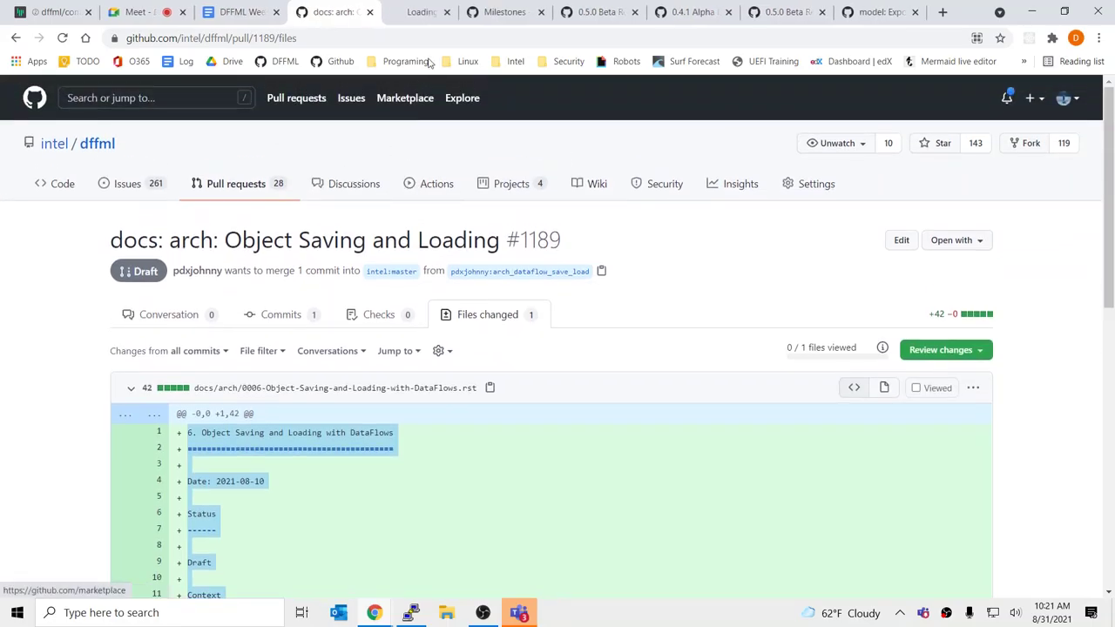
pyautogui.click(409, 11)
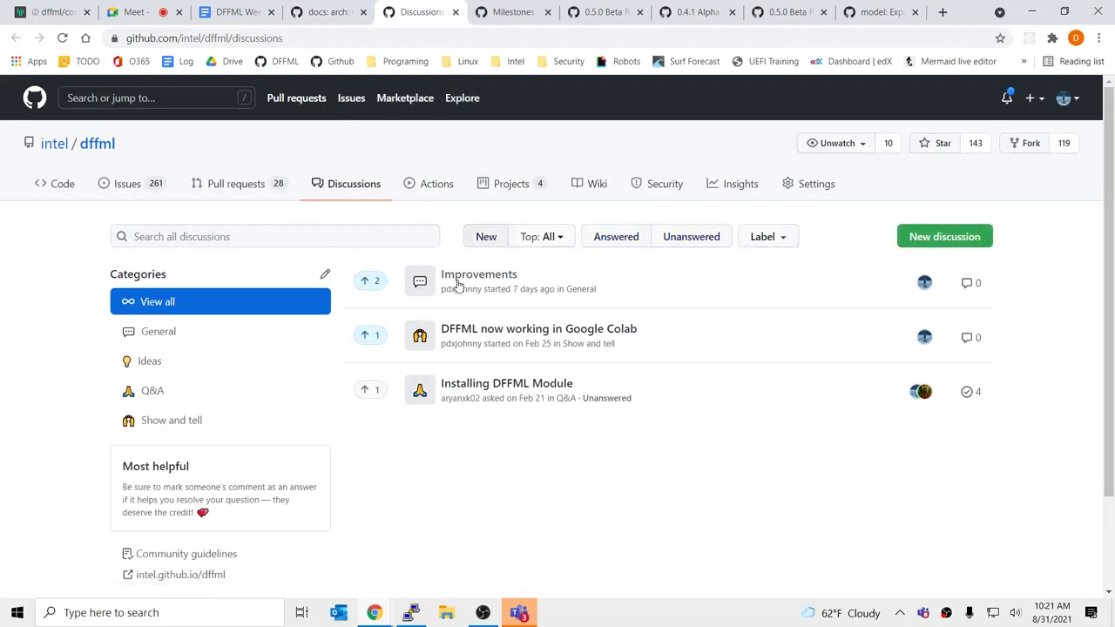
pyautogui.middleClick(470, 280)
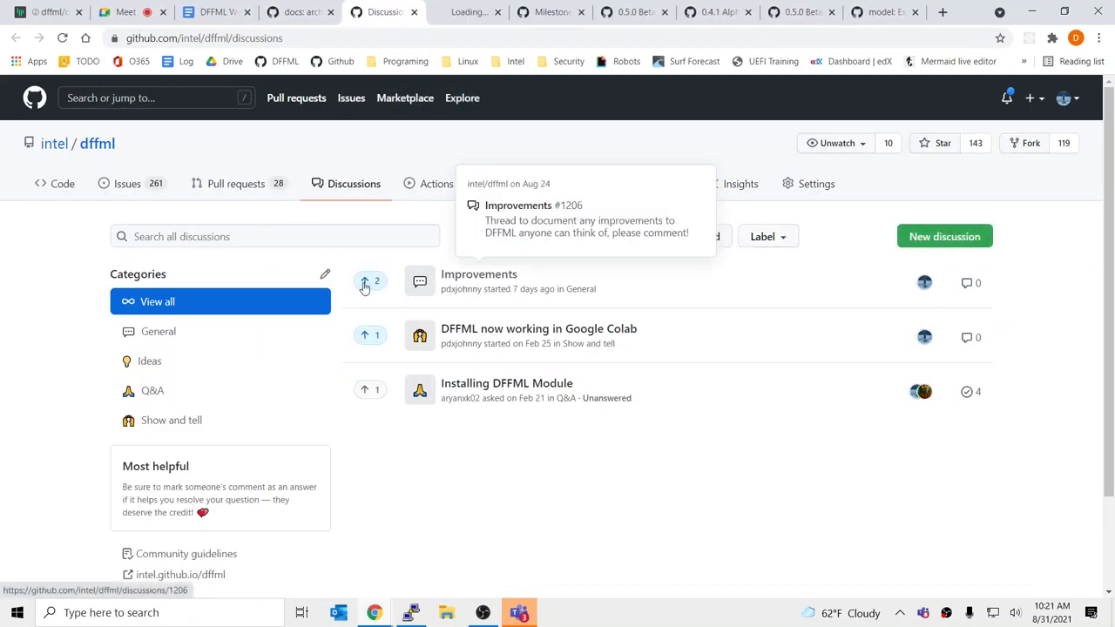
pyautogui.click(936, 240)
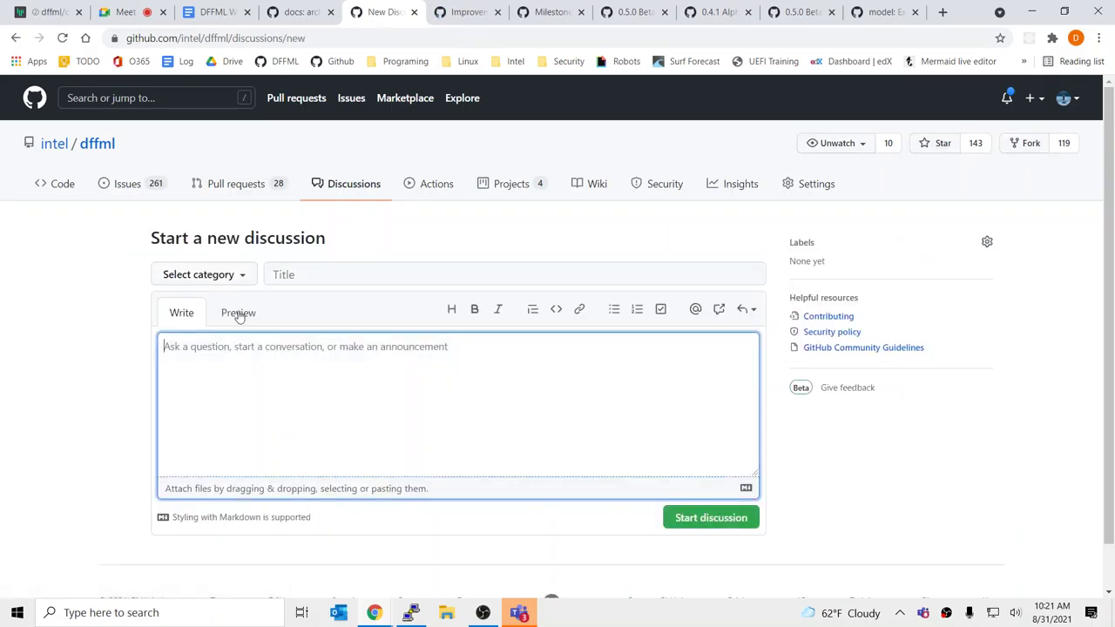
# Step: Set the new discussion's category to Ideas and paste the copied document text into its title and body
pyautogui.click(228, 281)
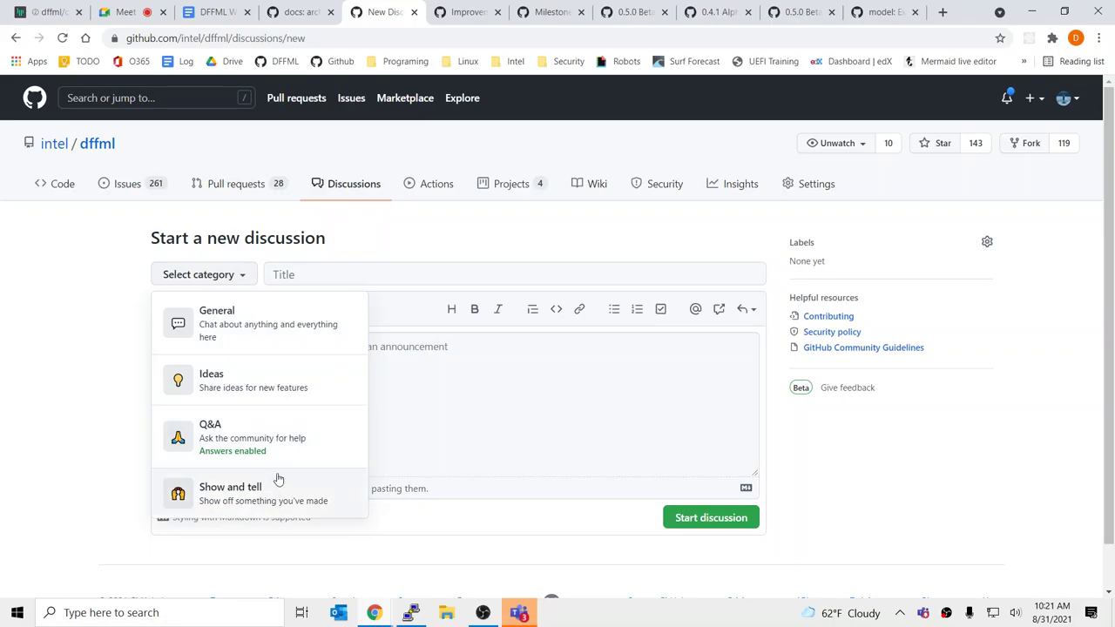
pyautogui.click(316, 381)
pyautogui.click(290, 275)
pyautogui.hotkey('ctrl', 'v')
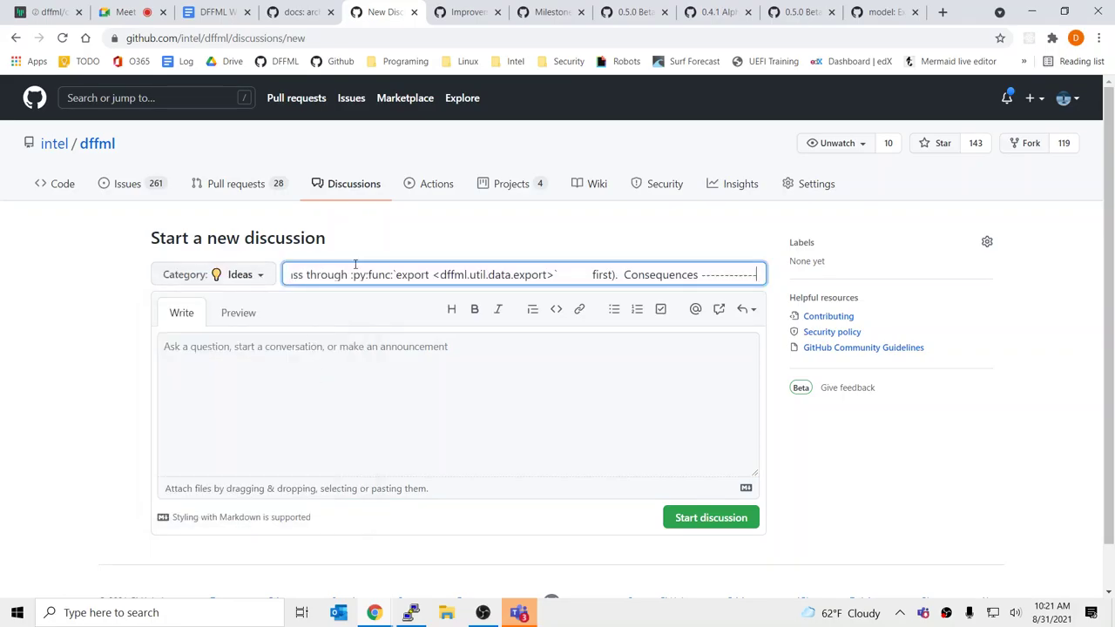
pyautogui.click(388, 368)
pyautogui.hotkey('ctrl', 'v')
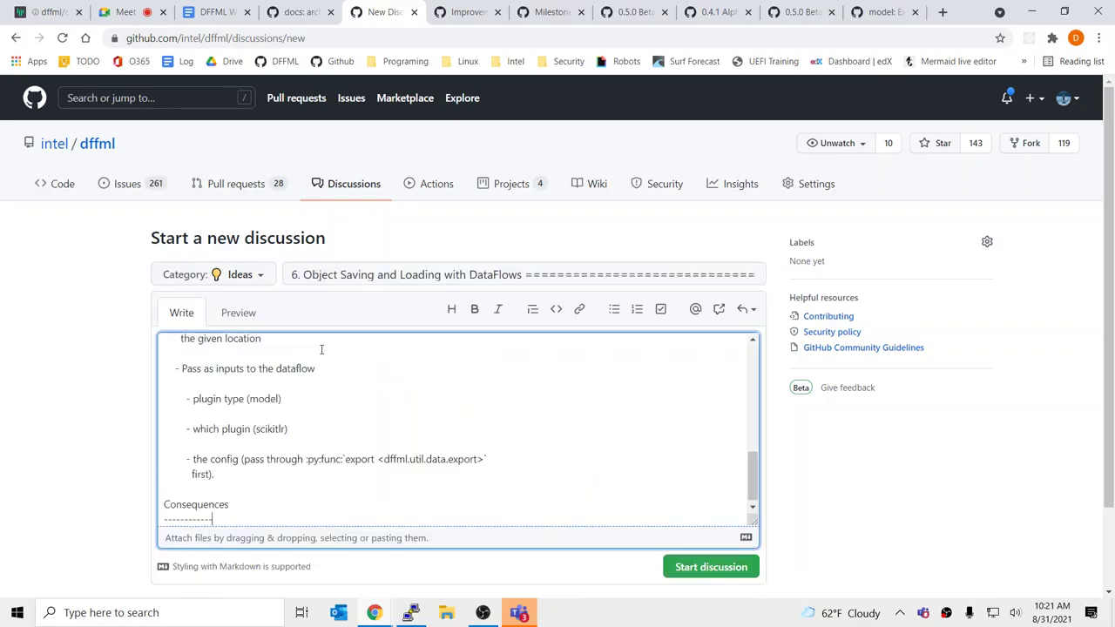
# Step: Replace the discussion title with "ADR: Object Saving and Loading with DataFlows", reusing the heading from the pasted body text
pyautogui.scroll(10, 282, 373)
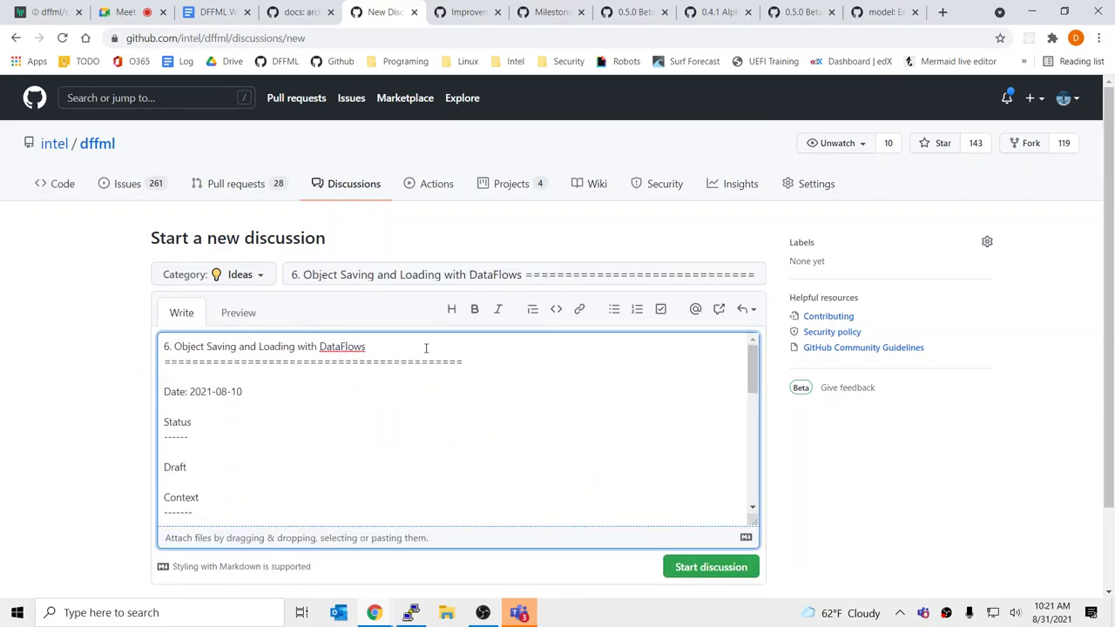
pyautogui.moveTo(426, 347); pyautogui.dragTo(174, 343)
pyautogui.hotkey('ctrl', 'c')
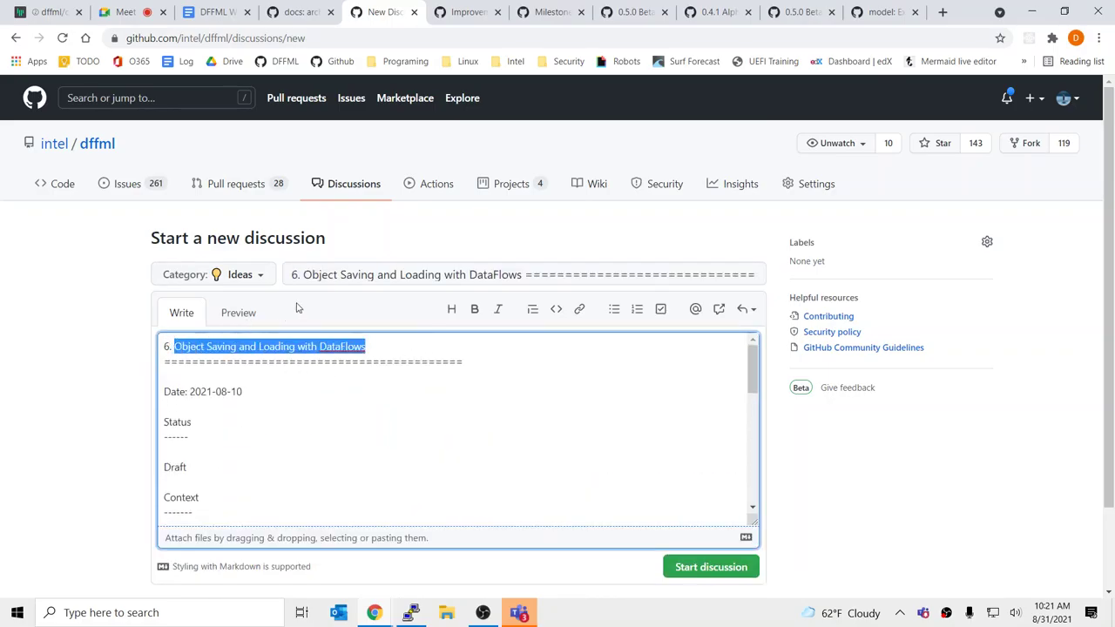
pyautogui.click(334, 274)
pyautogui.hotkey('ctrl', 'a')
pyautogui.hotkey('ctrl', 'v')
pyautogui.click(293, 275)
pyautogui.write('ADR')
pyautogui.press('BackSpace')
pyautogui.write(':')
# Step: Delete everything above "This is a follow on to 0004-Model-Saving-and-Loading" from the discussion body, including the blank lines
pyautogui.click(324, 363)
pyautogui.scroll(-2, 319, 403)
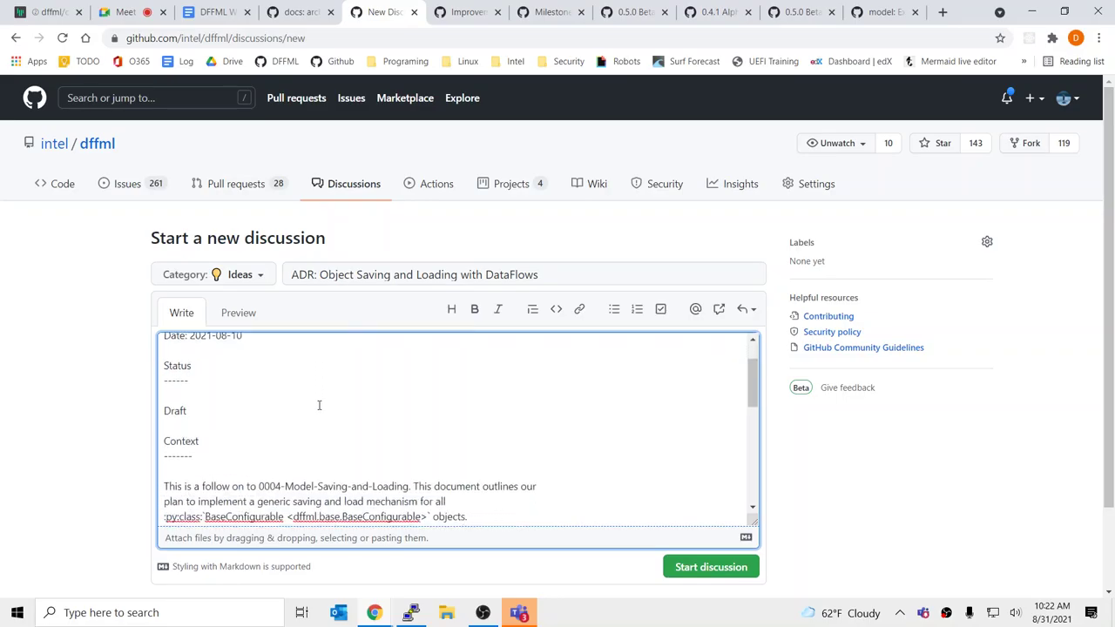
pyautogui.moveTo(276, 438); pyautogui.dragTo(262, 396)
pyautogui.hotkey('ctrl', 'shift', 'Home')
pyautogui.press('BackSpace')
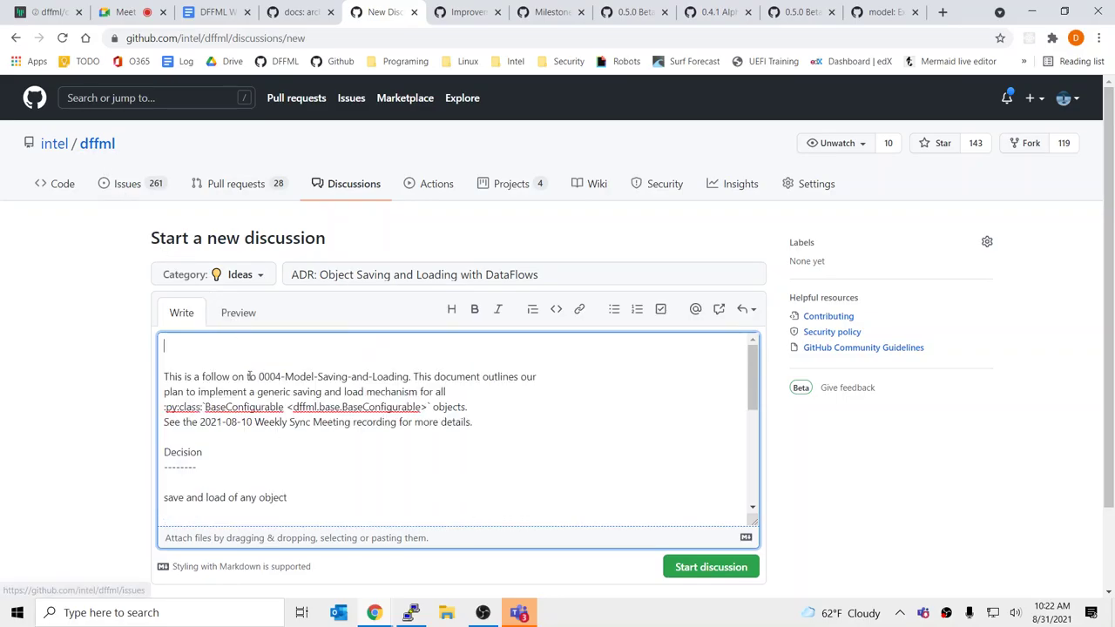
pyautogui.click(433, 346)
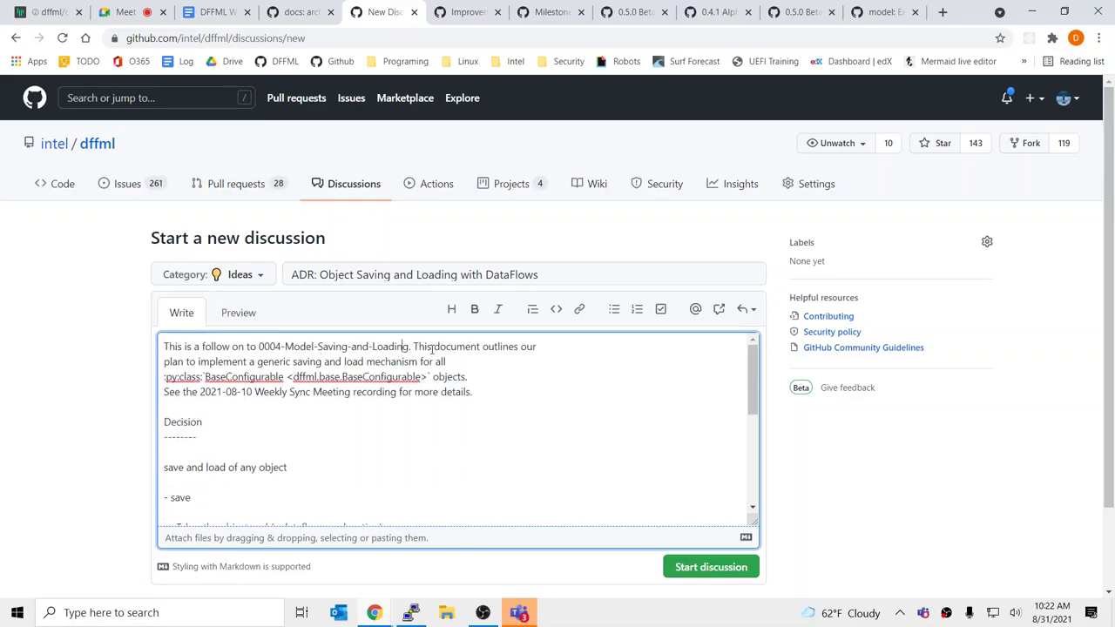
# Step: Remove the Consequences and Decision headings with their underlines from the discussion body
pyautogui.click(493, 389)
pyautogui.scroll(-10, 488, 401)
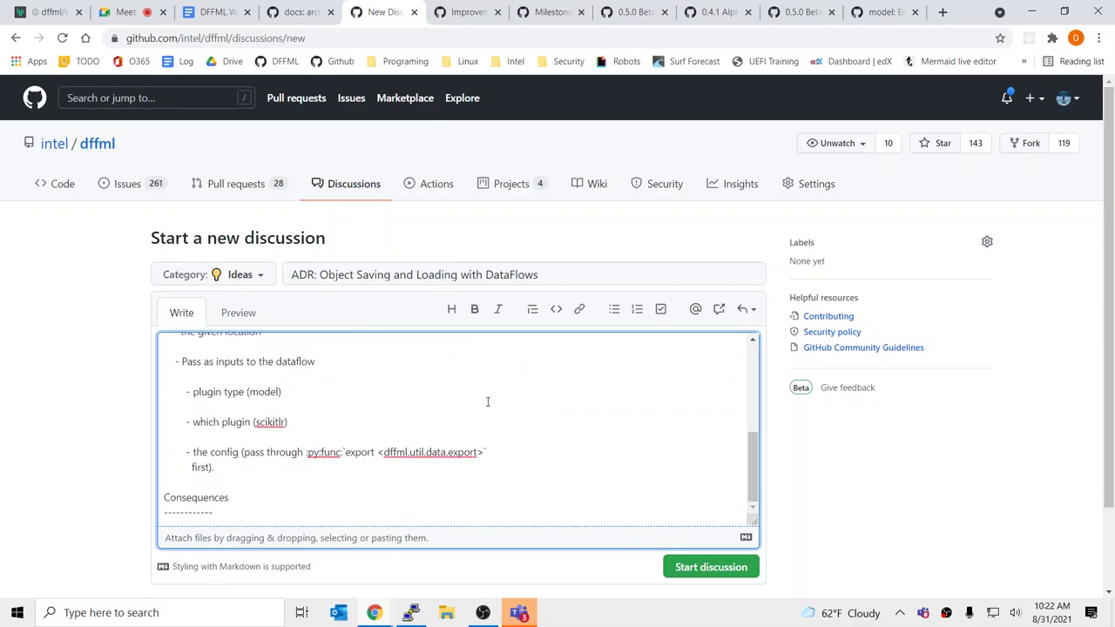
pyautogui.scroll(-1, 358, 421)
pyautogui.scroll(-1, 358, 420)
pyautogui.moveTo(209, 392); pyautogui.dragTo(259, 416)
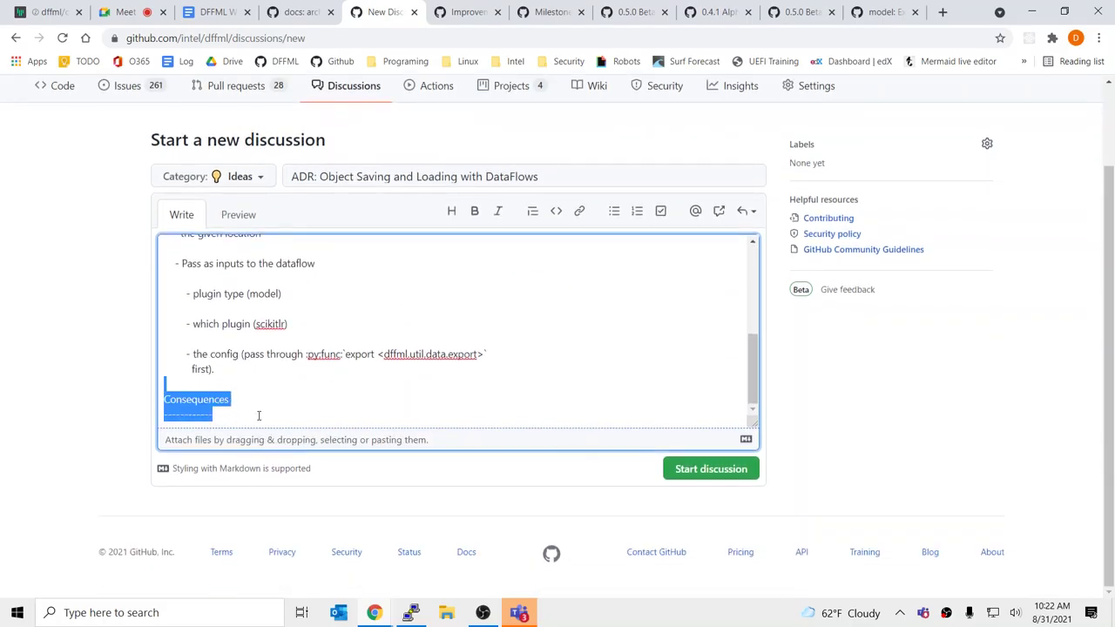
pyautogui.hotkey('ctrl', 'x')
pyautogui.scroll(2, 248, 394)
pyautogui.moveTo(319, 363); pyautogui.dragTo(301, 309)
pyautogui.hotkey('ctrl', 'x')
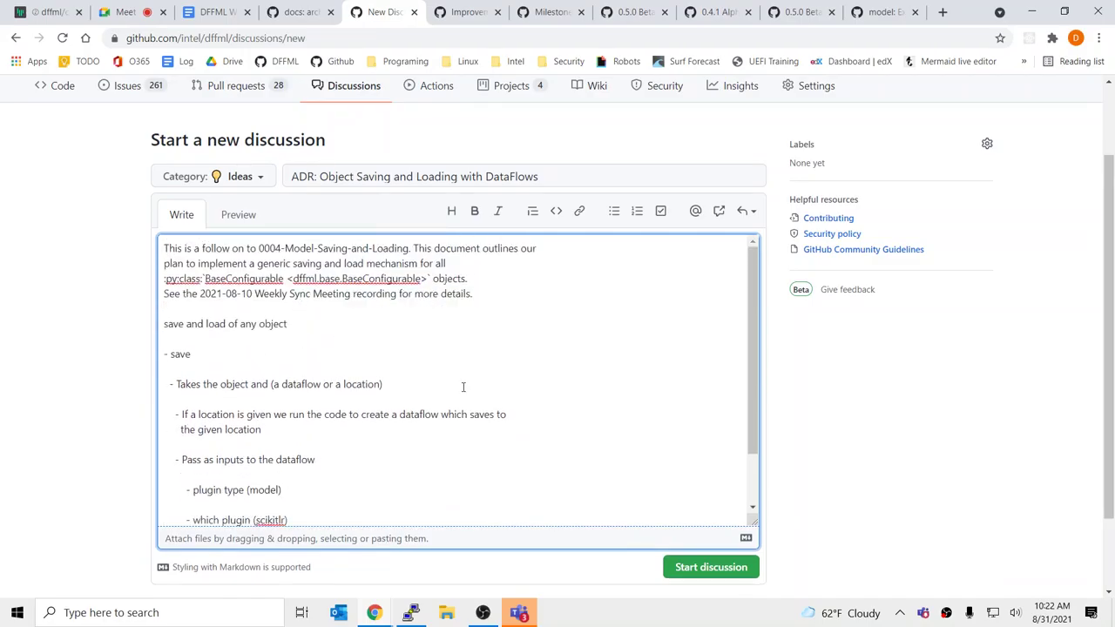
# Step: Add "or an operation" after "a location" inside the parentheses of the "Takes the object and" item
pyautogui.scroll(-2, 463, 387)
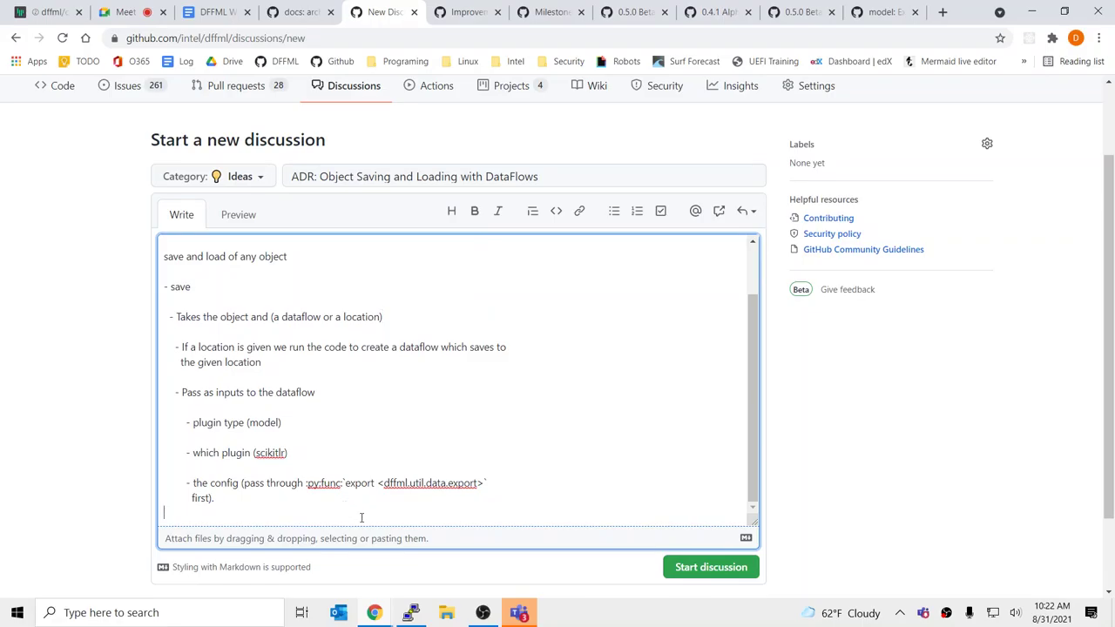
pyautogui.moveTo(268, 317); pyautogui.dragTo(399, 324)
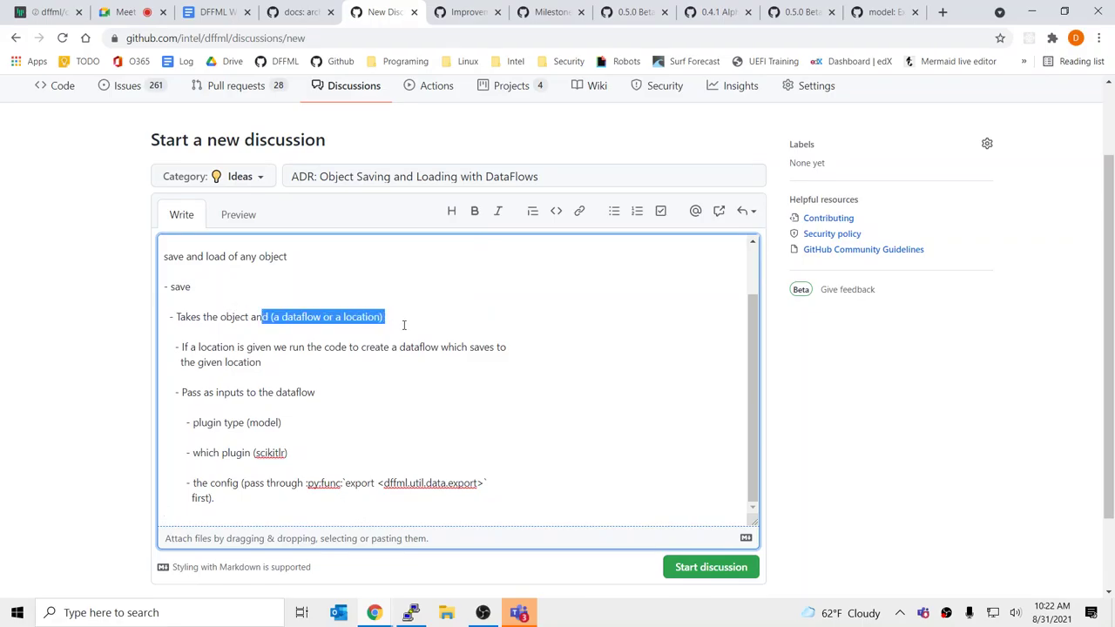
pyautogui.click(395, 327)
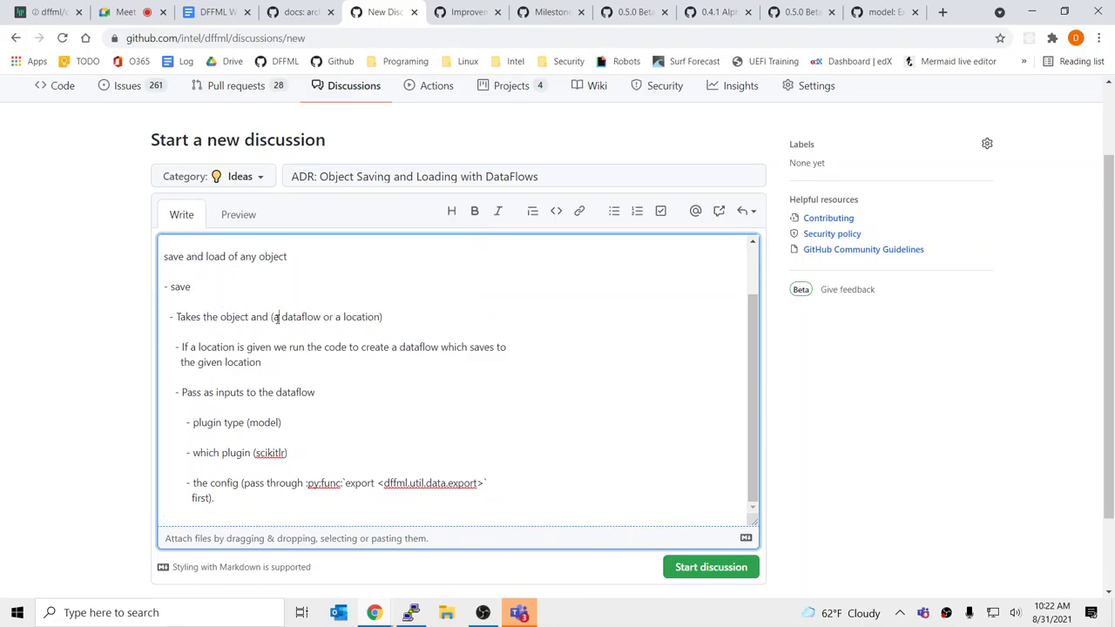
pyautogui.moveTo(271, 317); pyautogui.dragTo(440, 321)
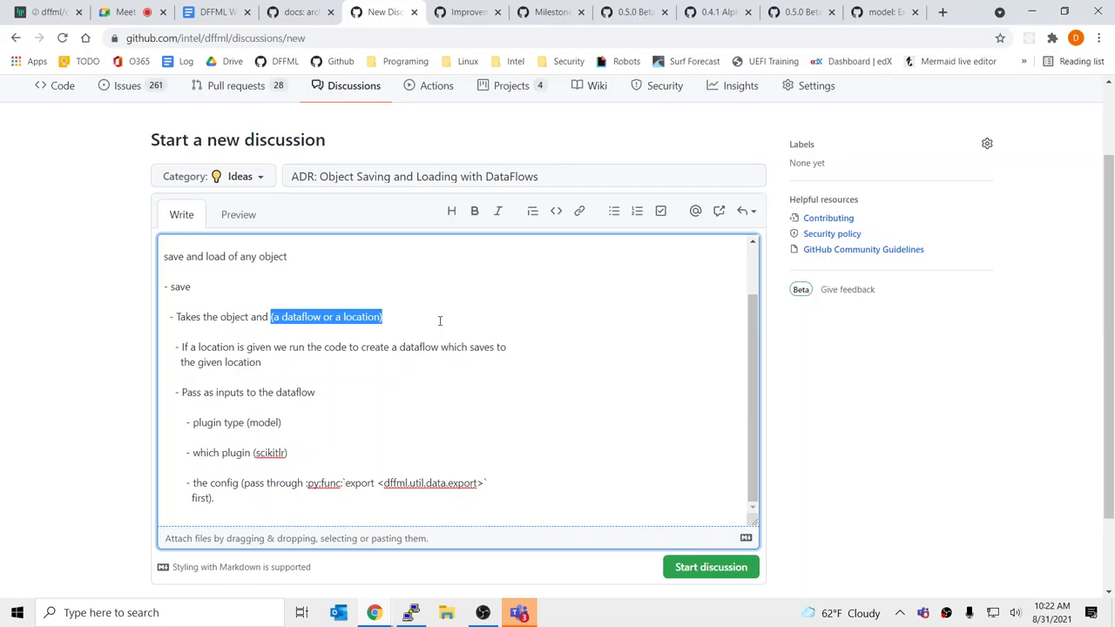
pyautogui.click(440, 320)
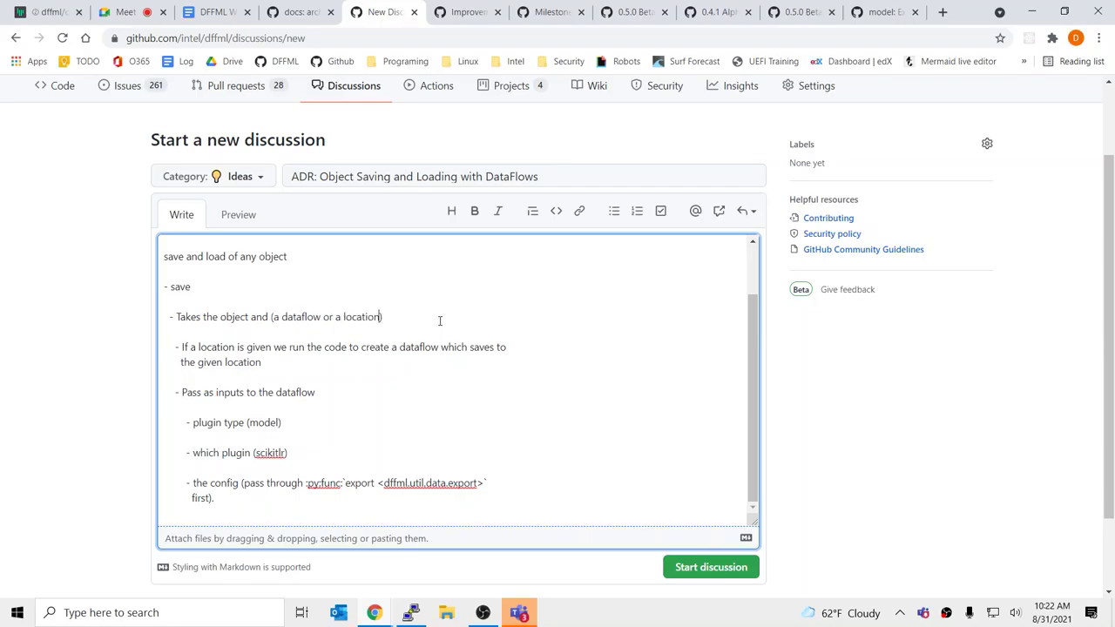
pyautogui.hotkey('ctrl', 'Left')
pyautogui.hotkey('ctrl', 'Left')
pyautogui.hotkey('ctrl', 'Left')
pyautogui.write('or an operation')
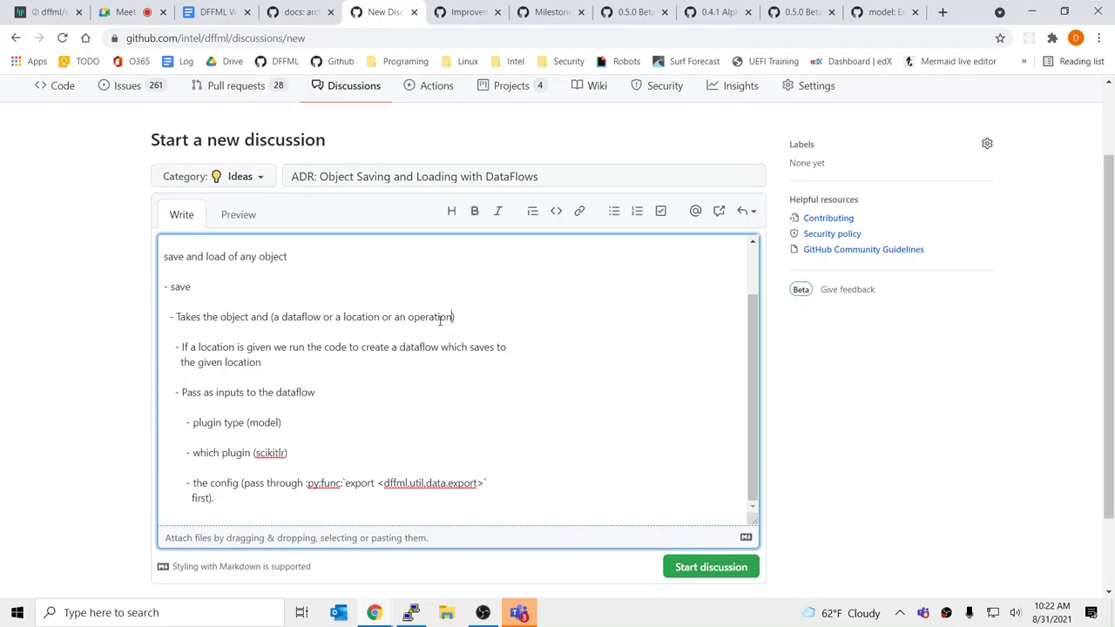
# Step: Add an empty list item between the "If a location is given" and "Pass as inputs to the dataflow" items
pyautogui.press('End')
pyautogui.press('Down')
pyautogui.press('Return')
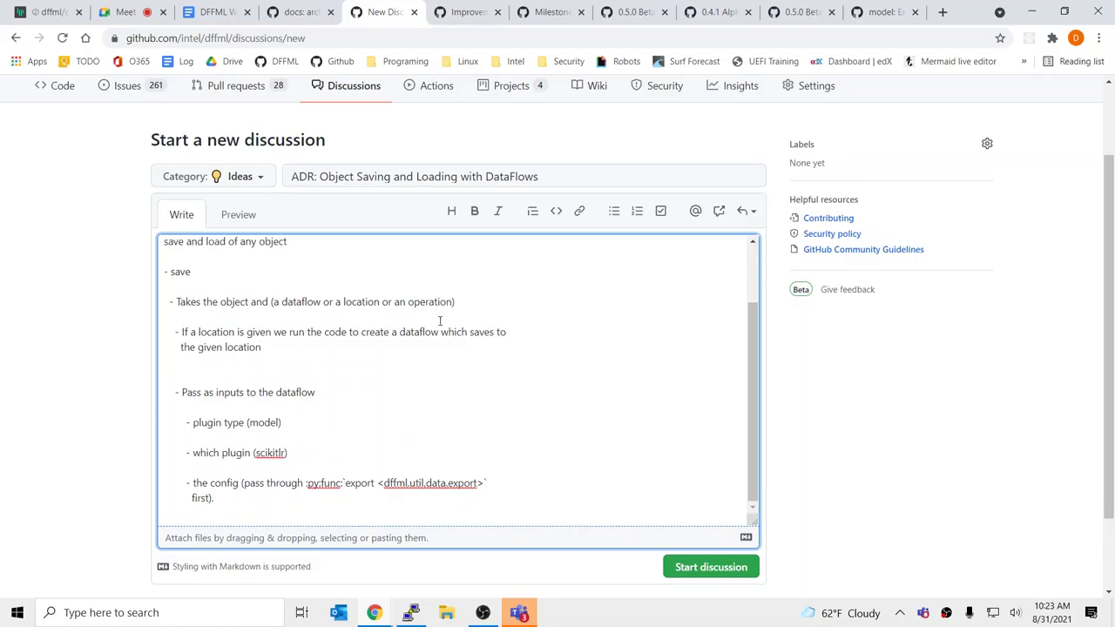
pyautogui.press('Return')
pyautogui.write('-')
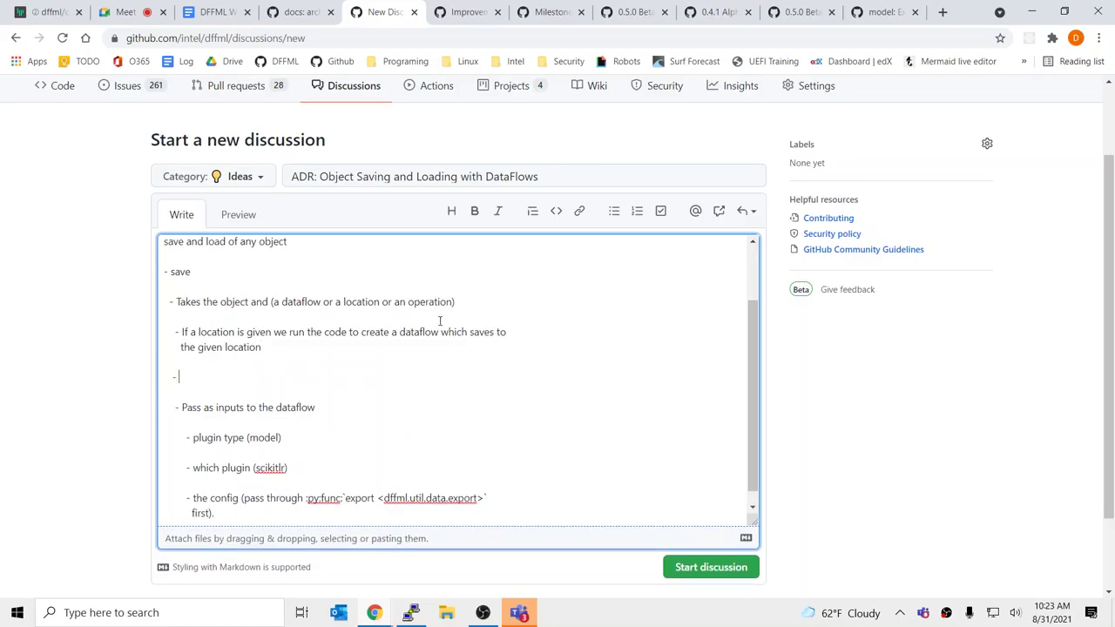
pyautogui.press('BackSpace')
pyautogui.press('BackSpace')
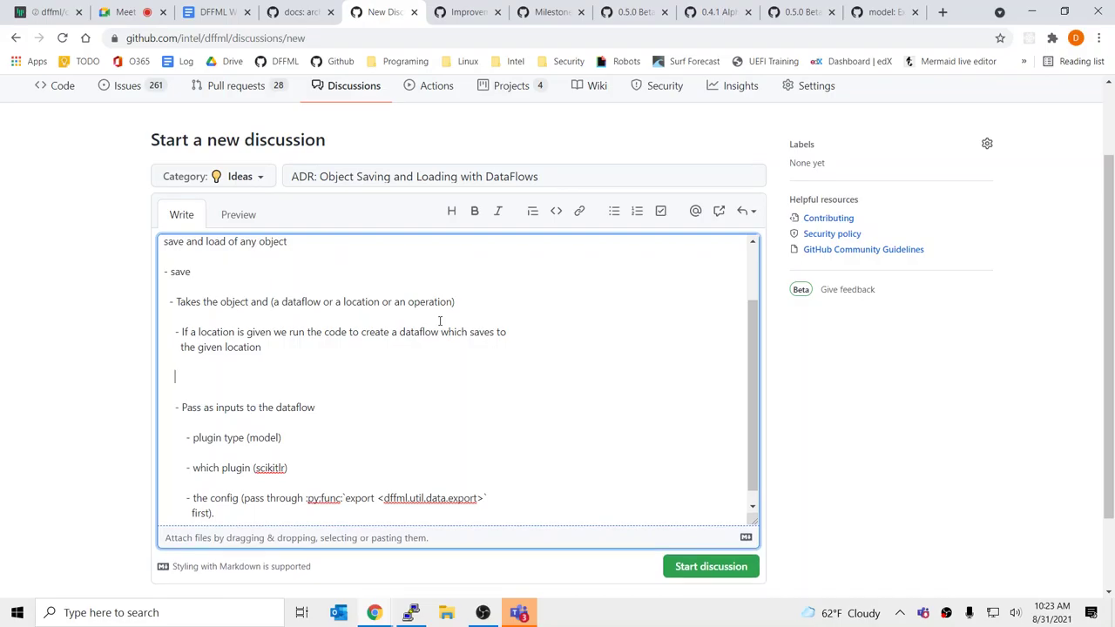
pyautogui.write('-')
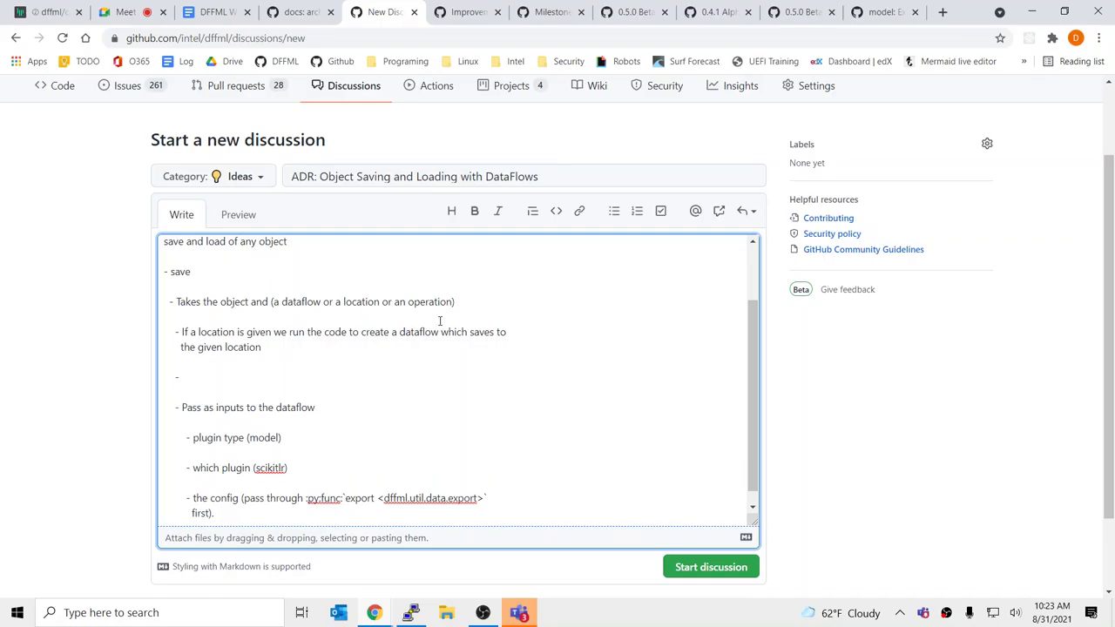
# Step: In the location item, replace "we run the code to create a dataflow which saves" with "we use the existing model archive dataflow stuff"
pyautogui.press('Up')
pyautogui.press('Up')
pyautogui.press('End')
pyautogui.press('Up')
pyautogui.press('End')
pyautogui.hotkey('ctrl', 'shift', 'Left')
pyautogui.press('BackSpace')
pyautogui.press('BackSpace')
pyautogui.press('BackSpace')
pyautogui.press('BackSpace')
pyautogui.press('BackSpace')
pyautogui.press('BackSpace')
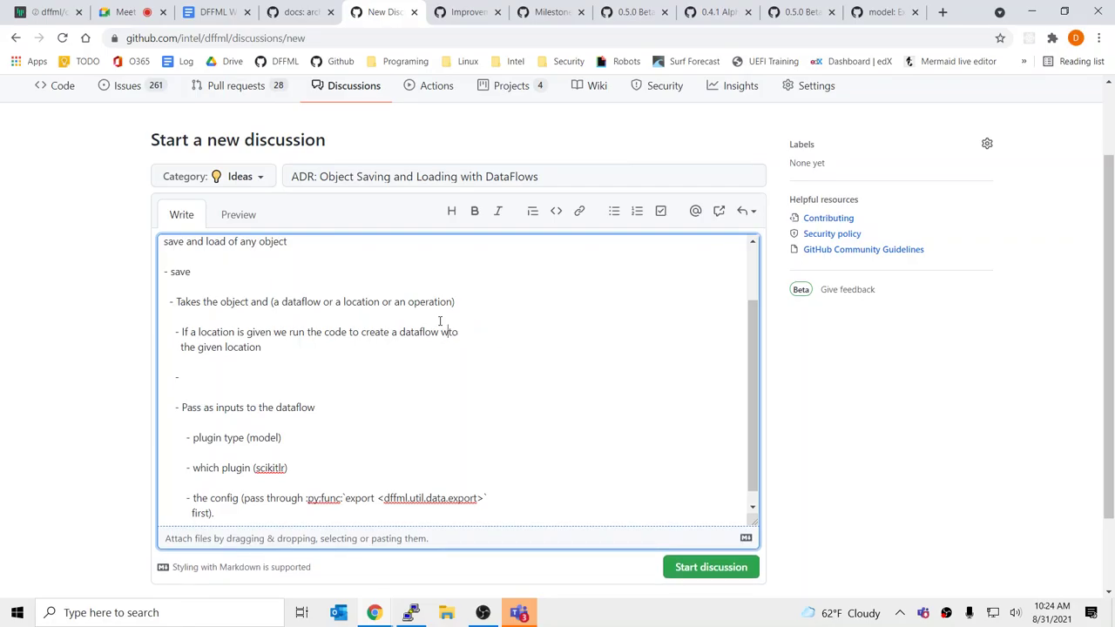
pyautogui.press('BackSpace')
pyautogui.press('BackSpace')
pyautogui.press('BackSpace')
pyautogui.press('BackSpace')
pyautogui.press('BackSpace')
pyautogui.press('BackSpace')
pyautogui.press('BackSpace')
pyautogui.press('BackSpace')
pyautogui.press('BackSpace')
pyautogui.press('BackSpace')
pyautogui.press('BackSpace')
pyautogui.press('BackSpace')
pyautogui.press('BackSpace')
pyautogui.press('BackSpace')
pyautogui.press('BackSpace')
pyautogui.press('BackSpace')
pyautogui.press('BackSpace')
pyautogui.press('BackSpace')
pyautogui.press('BackSpace')
pyautogui.press('BackSpace')
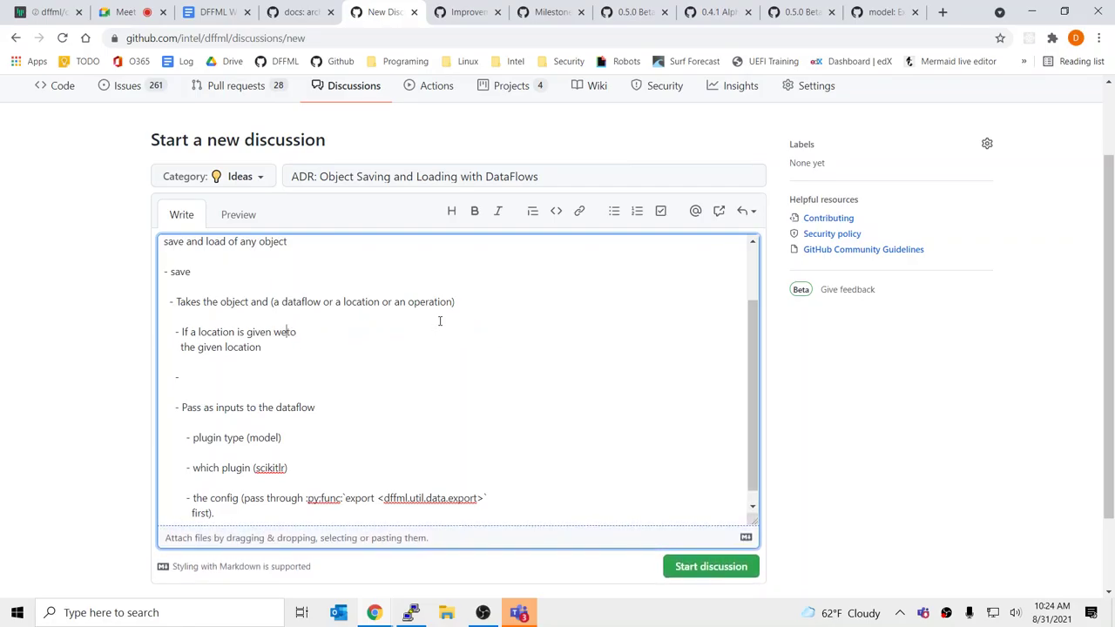
pyautogui.press('BackSpace')
pyautogui.press('BackSpace')
pyautogui.write('we use the existing model / sav')
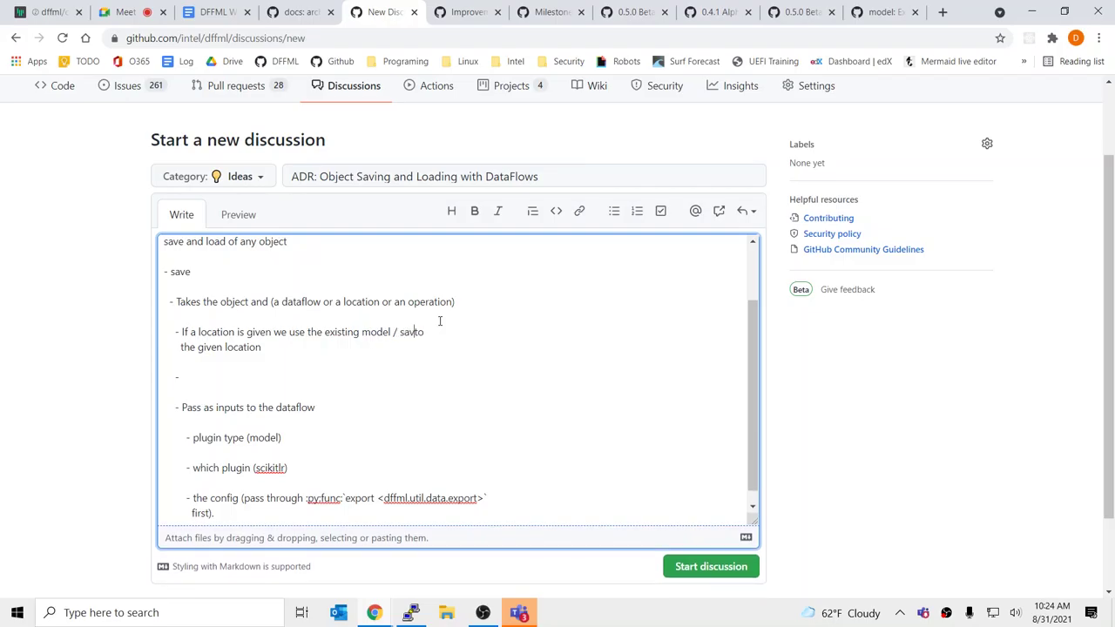
pyautogui.press('BackSpace')
pyautogui.press('BackSpace')
pyautogui.press('BackSpace')
pyautogui.press('BackSpace')
pyautogui.press('BackSpace')
pyautogui.write('archiv')
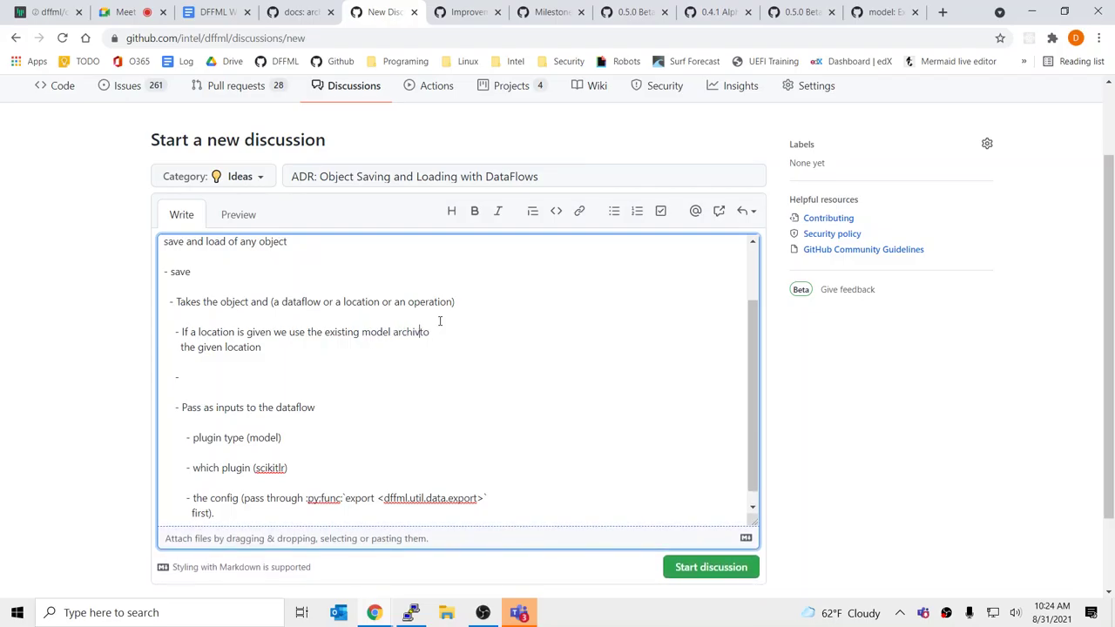
pyautogui.write('e d')
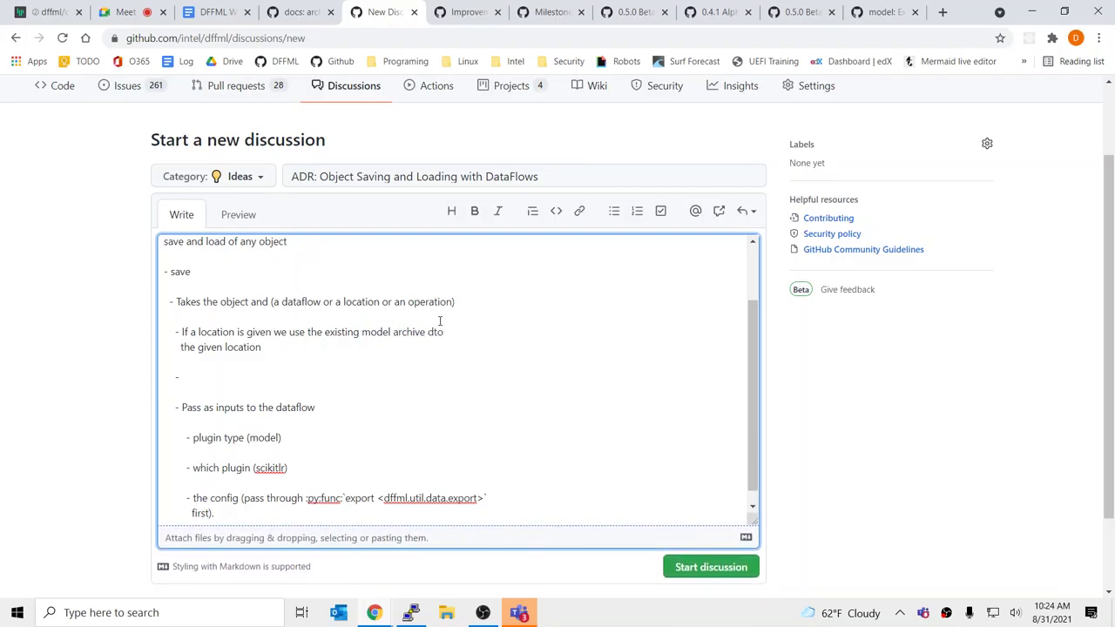
pyautogui.write('ataflow ')
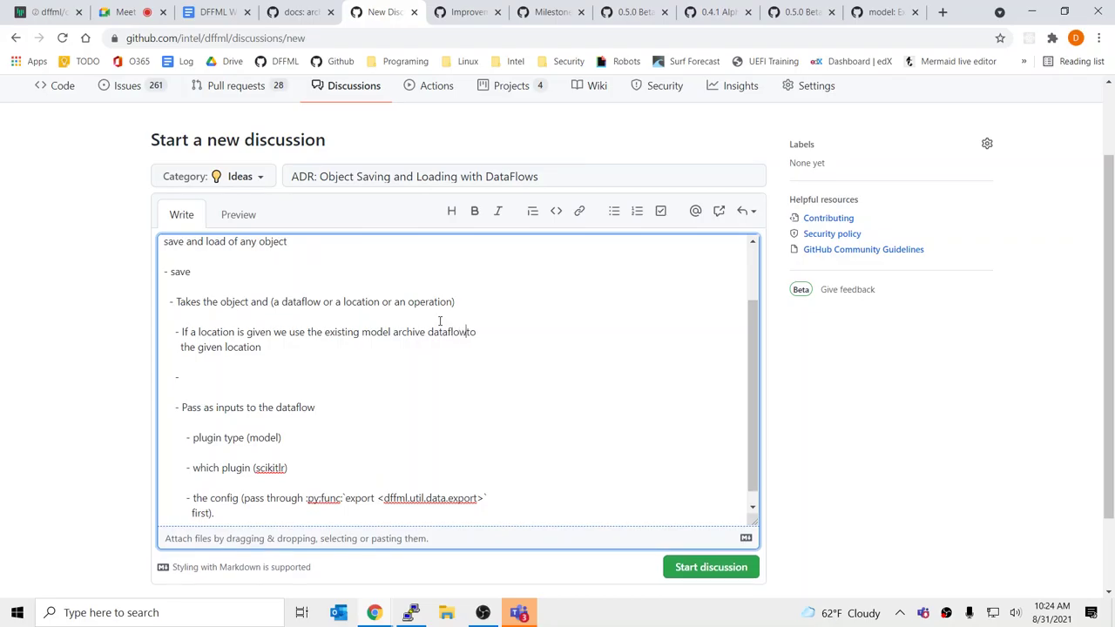
pyautogui.write('stuff')
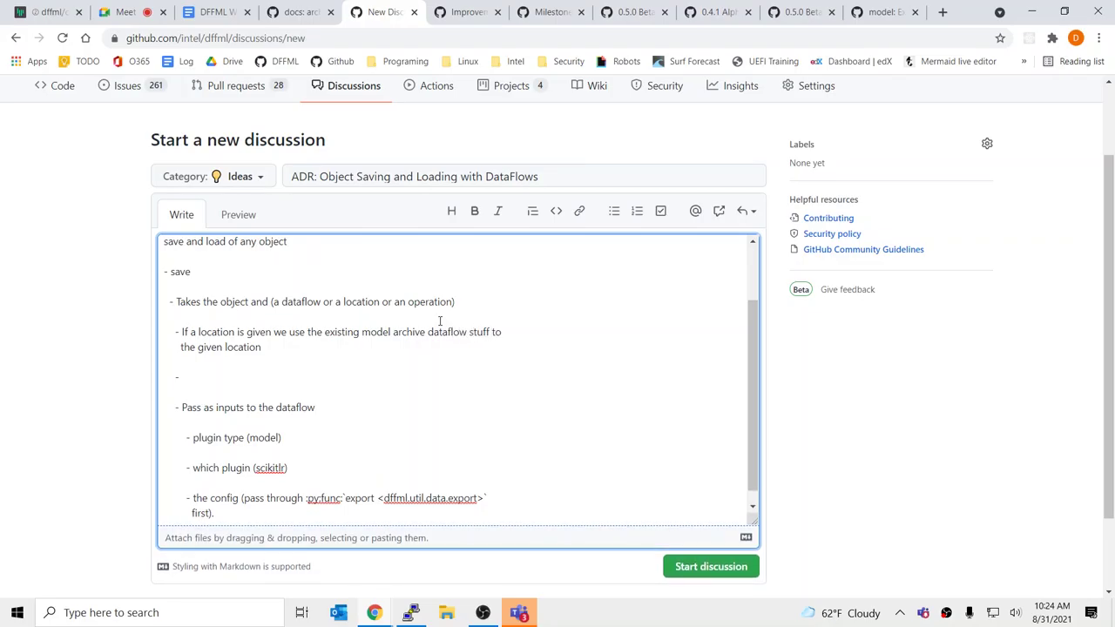
# Step: Replace "stuff to the given location" with "creation" at the end of the location item
pyautogui.hotkey('shift', 'End')
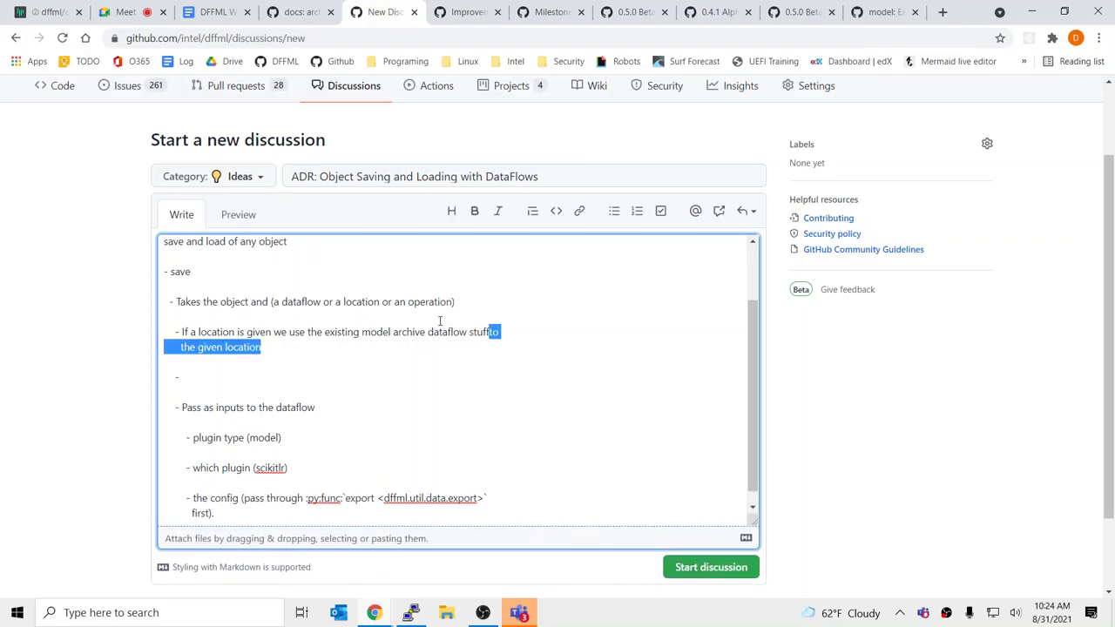
pyautogui.press('BackSpace')
pyautogui.press('BackSpace')
pyautogui.press('BackSpace')
pyautogui.press('BackSpace')
pyautogui.press('BackSpace')
pyautogui.press('BackSpace')
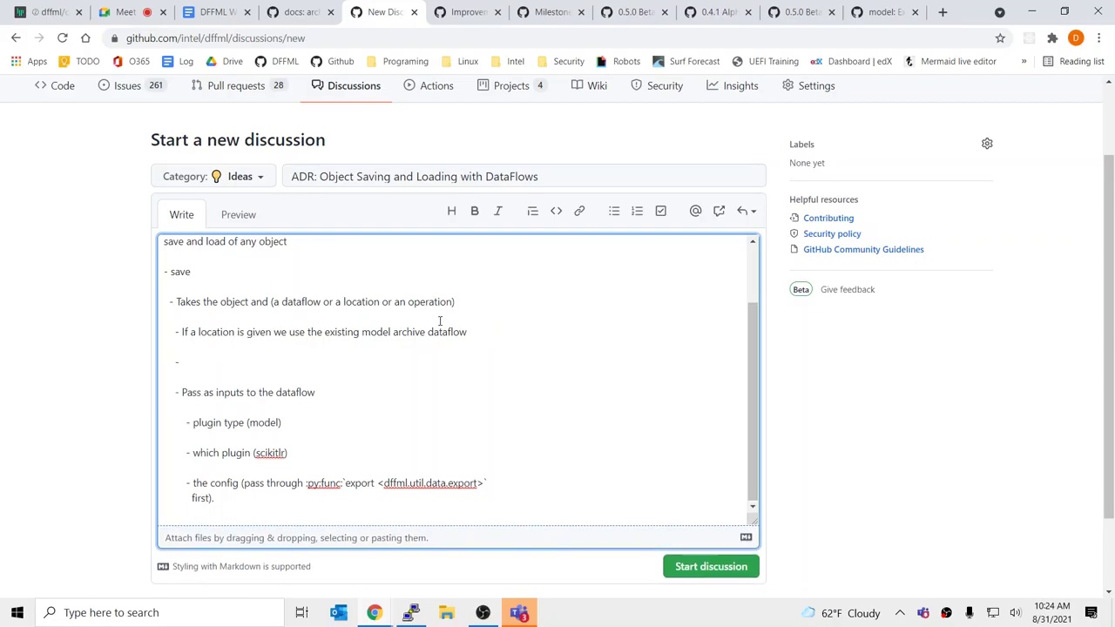
pyautogui.write('creatio')
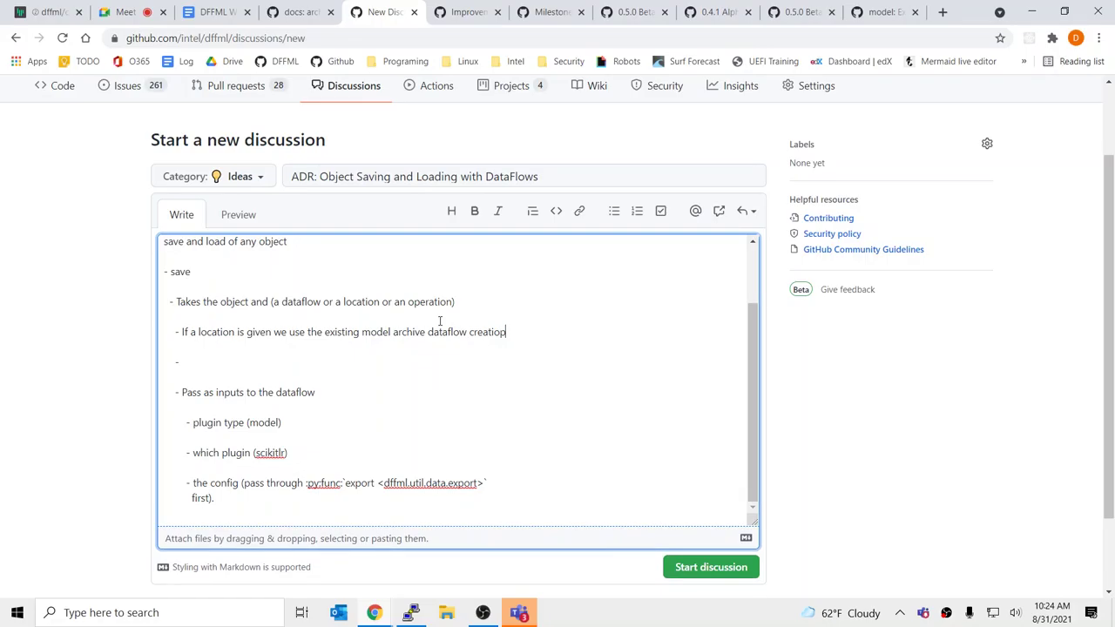
pyautogui.write('n')
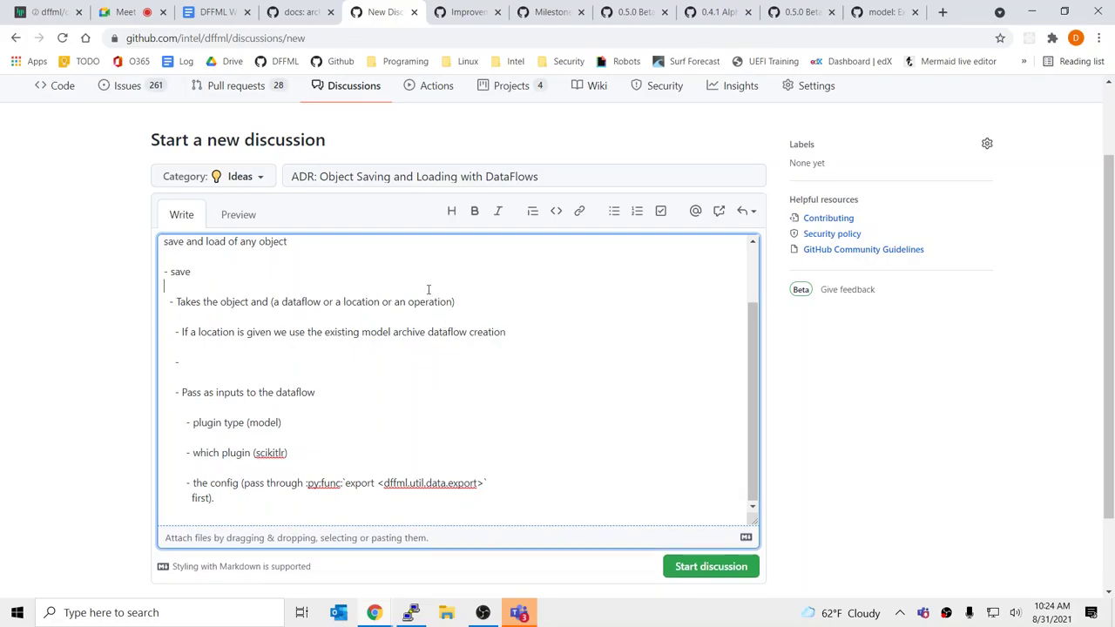
# Step: Review the parenthesized save options, the location item and the discussion title by highlighting their text
pyautogui.doubleClick(347, 302)
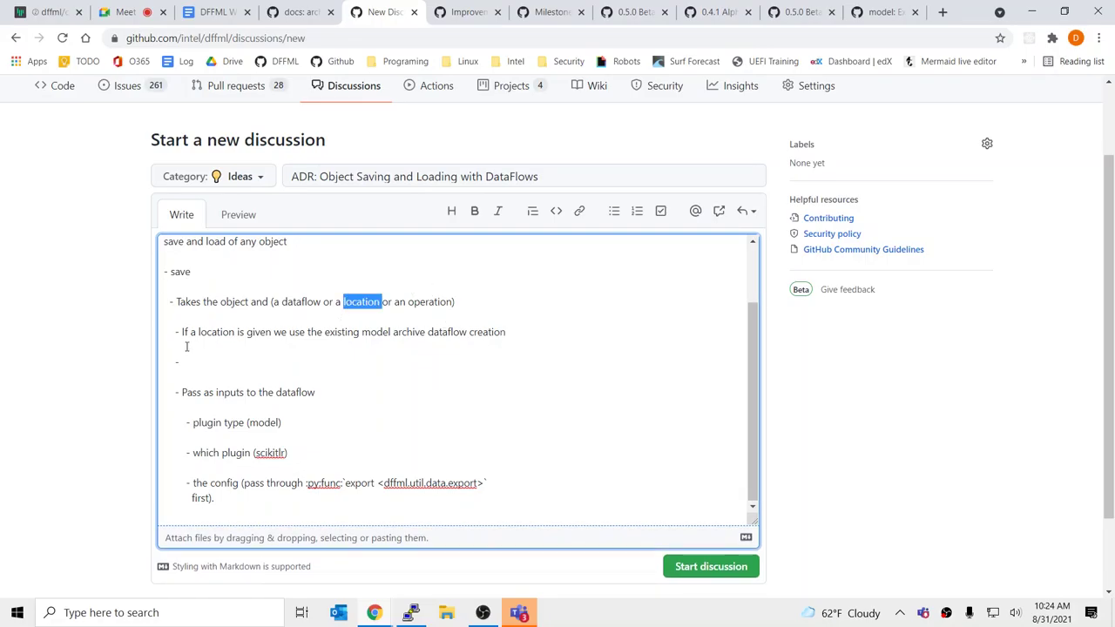
pyautogui.moveTo(182, 331); pyautogui.dragTo(627, 332)
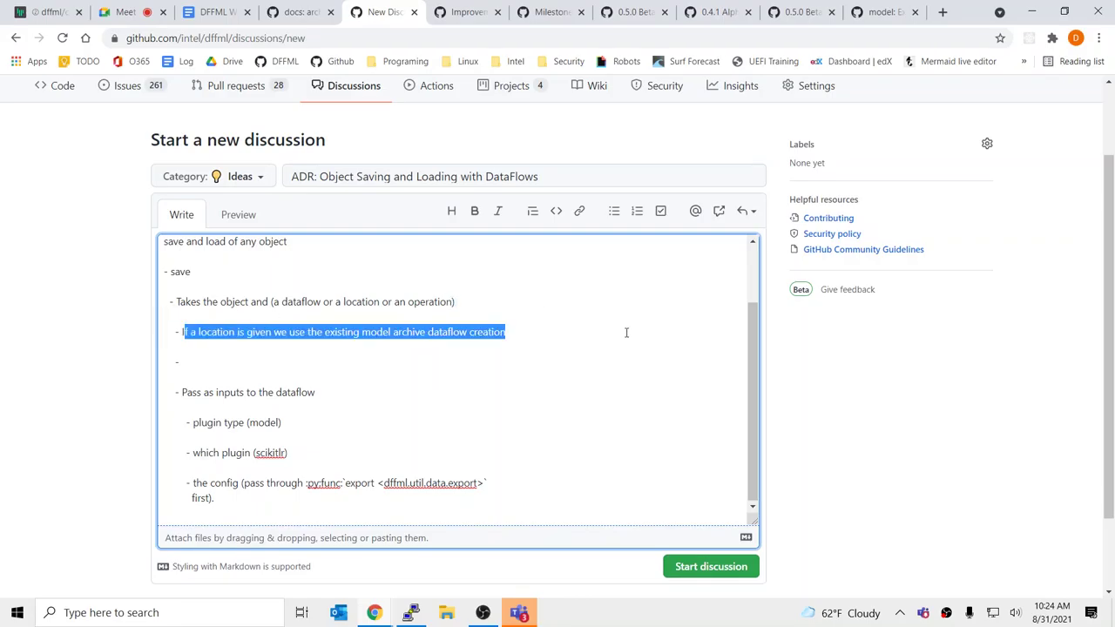
pyautogui.click(626, 332)
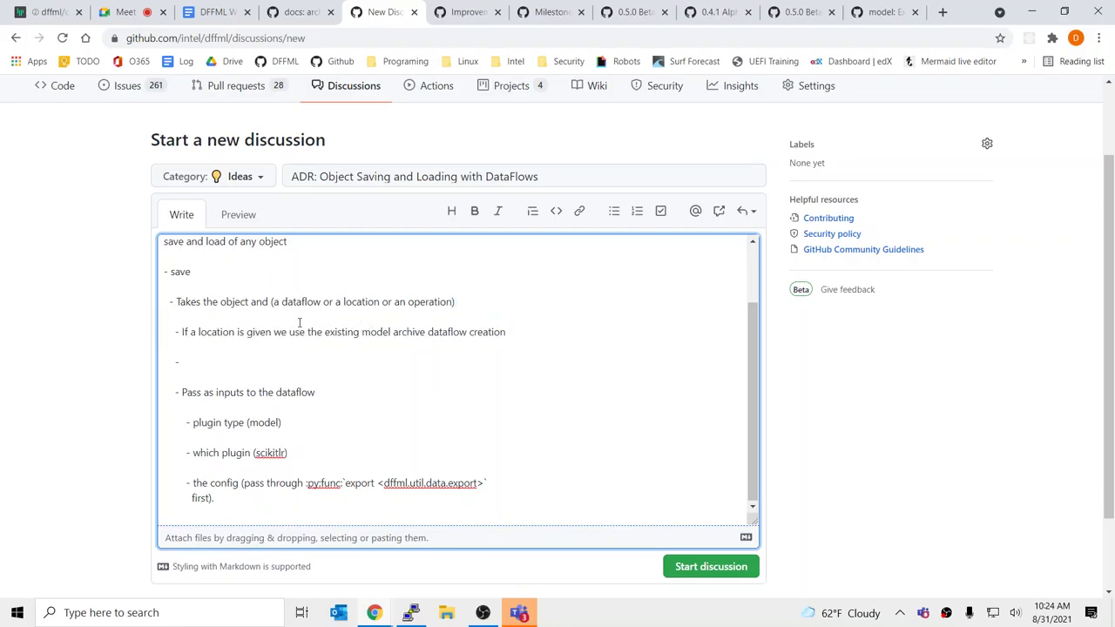
pyautogui.moveTo(270, 302); pyautogui.dragTo(476, 304)
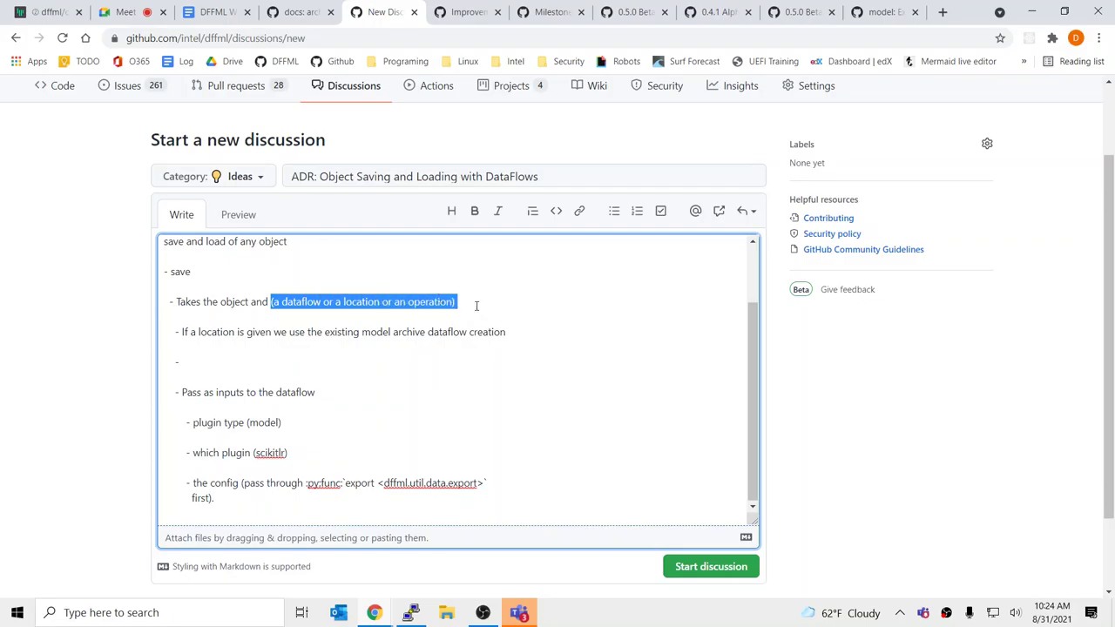
pyautogui.click(478, 305)
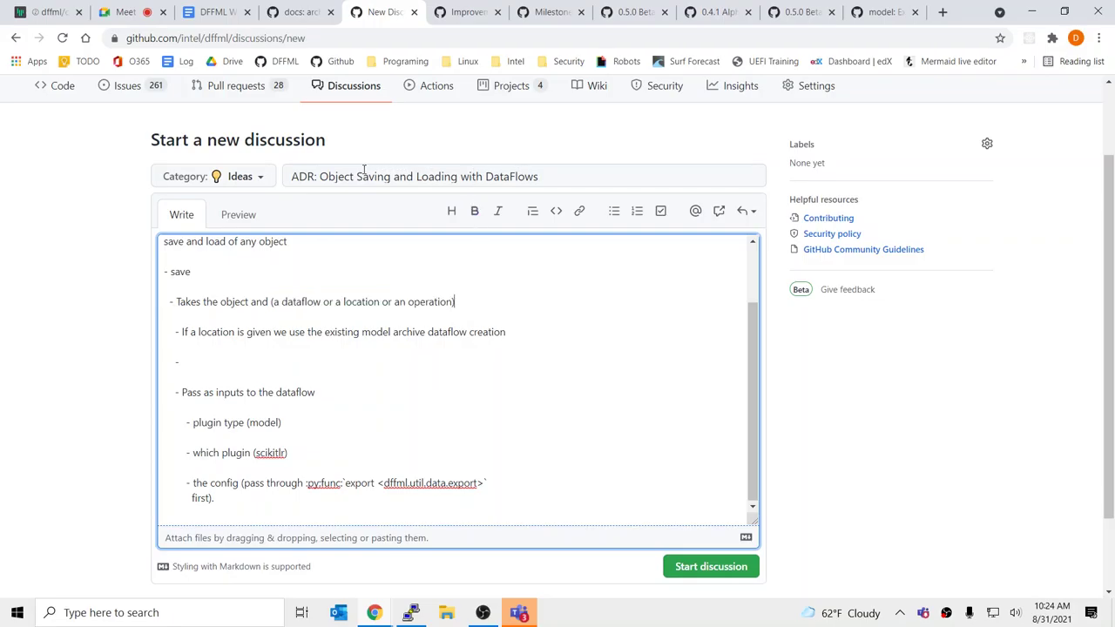
pyautogui.moveTo(325, 176); pyautogui.dragTo(607, 170)
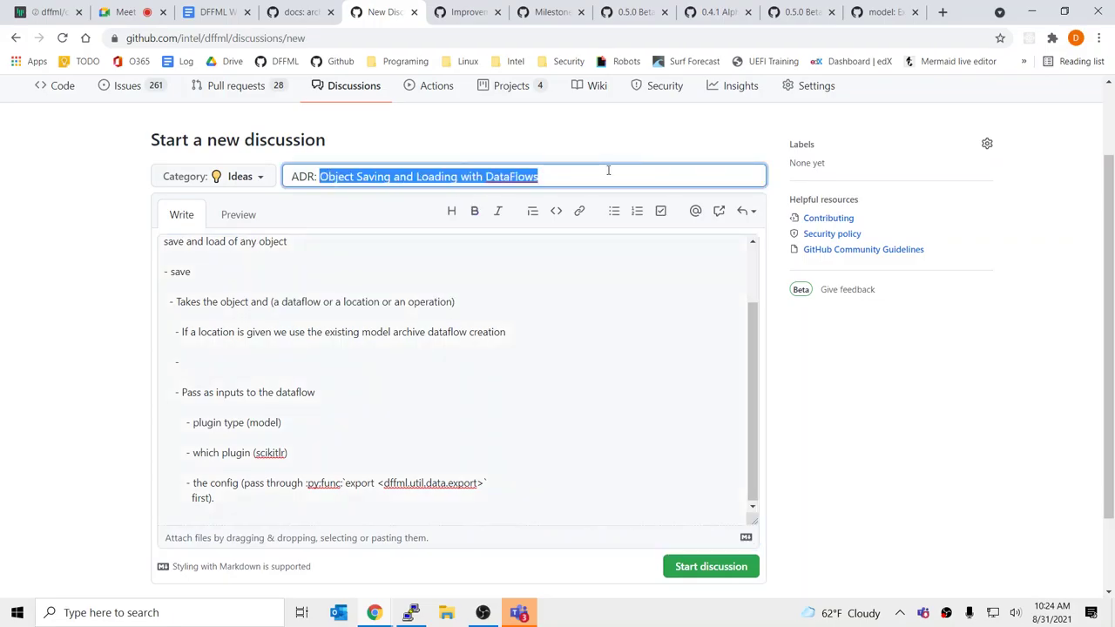
pyautogui.click(607, 170)
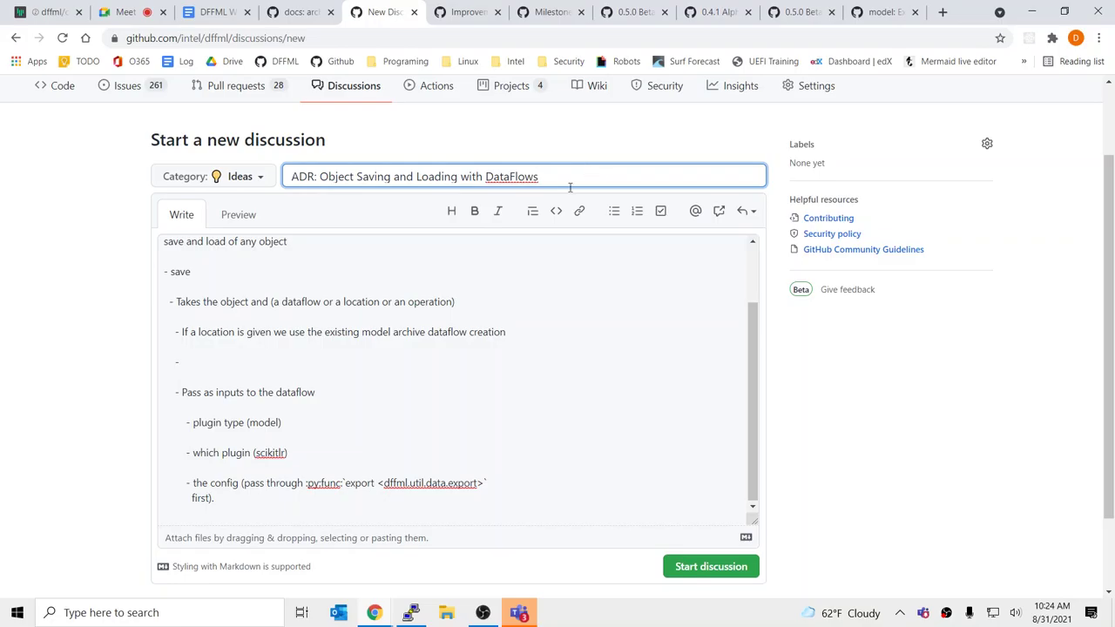
pyautogui.click(483, 304)
pyautogui.moveTo(484, 304); pyautogui.dragTo(271, 302)
pyautogui.click(271, 303)
pyautogui.click(508, 305)
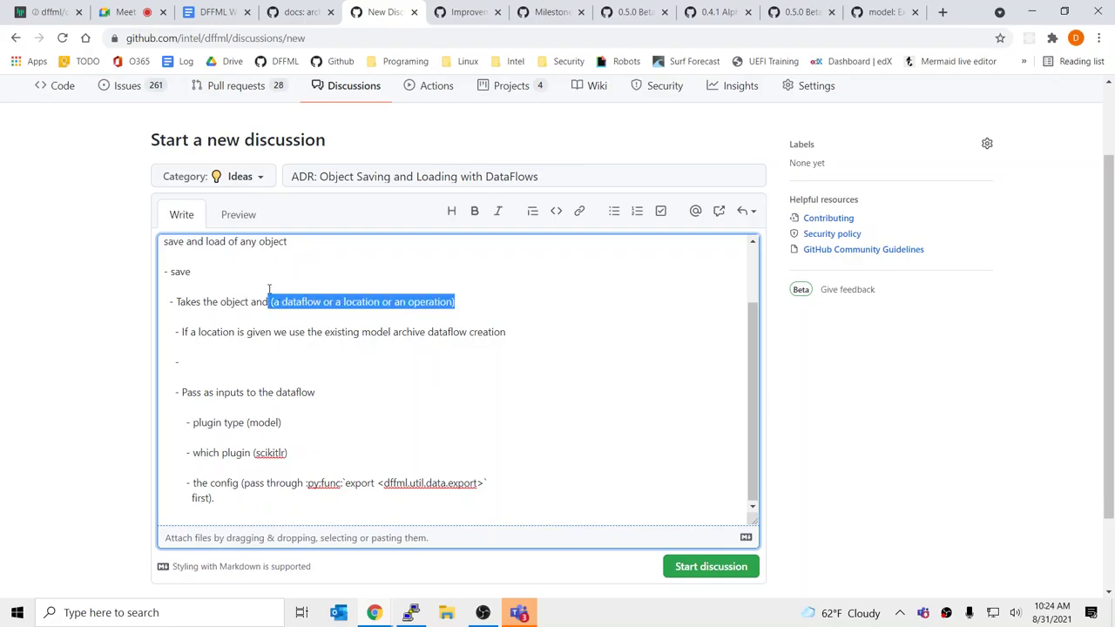
pyautogui.click(270, 292)
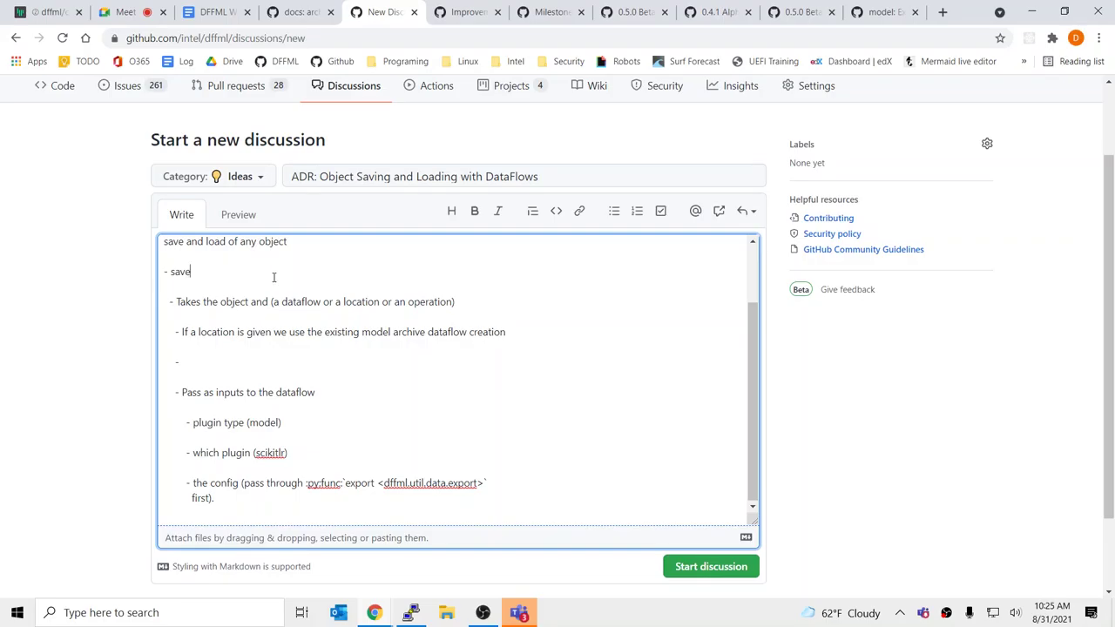
pyautogui.moveTo(270, 303)
pyautogui.mouseDown()
pyautogui.moveTo(500, 304)
pyautogui.moveTo(270, 299)
pyautogui.mouseUp()
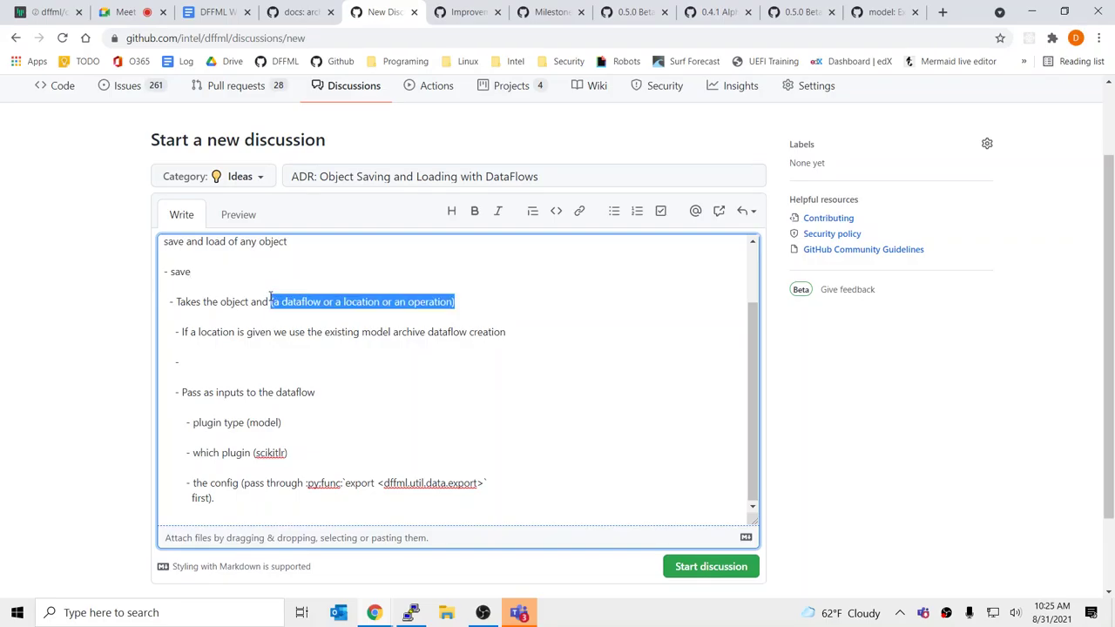
pyautogui.click(271, 296)
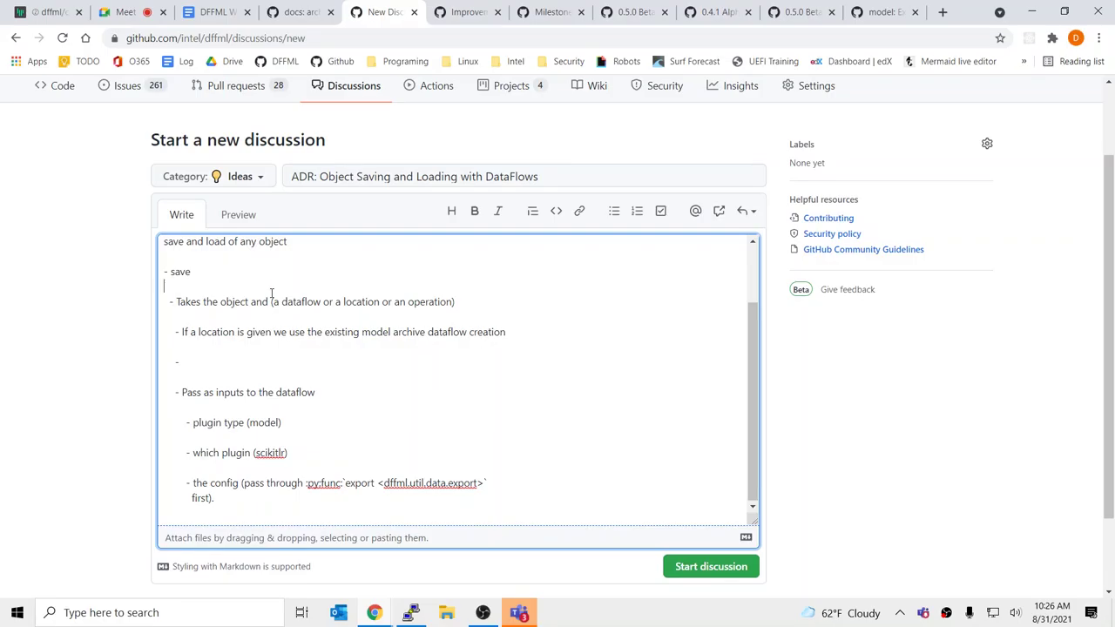
# Step: Fill the empty list item with "If operation is given, execute single operation dataflow"
pyautogui.click(346, 355)
pyautogui.write('If operation')
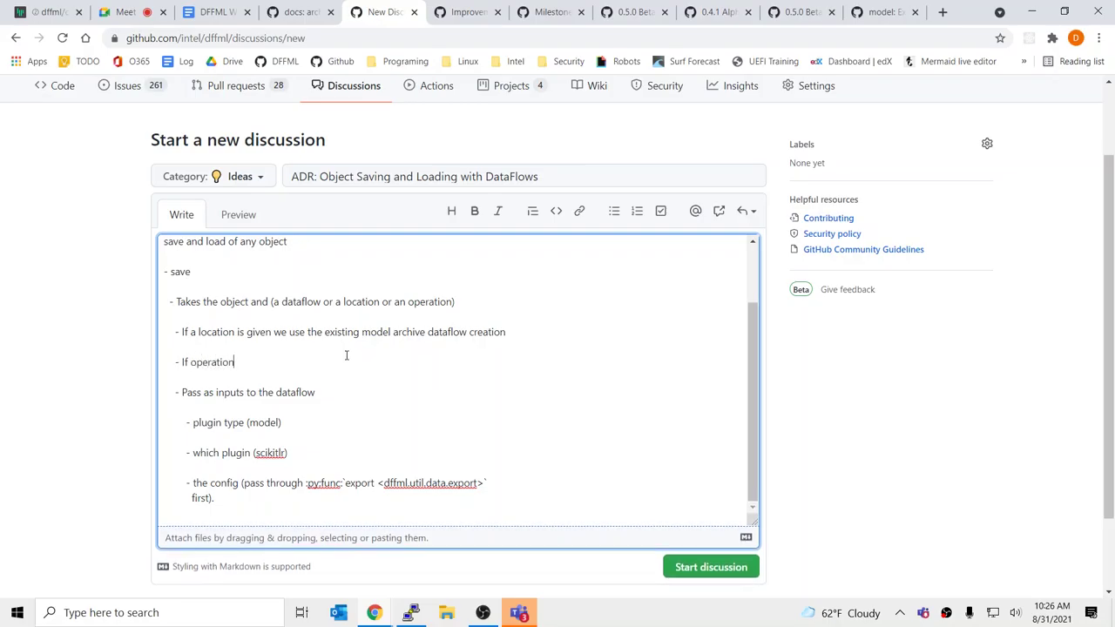
pyautogui.write(' is given, ')
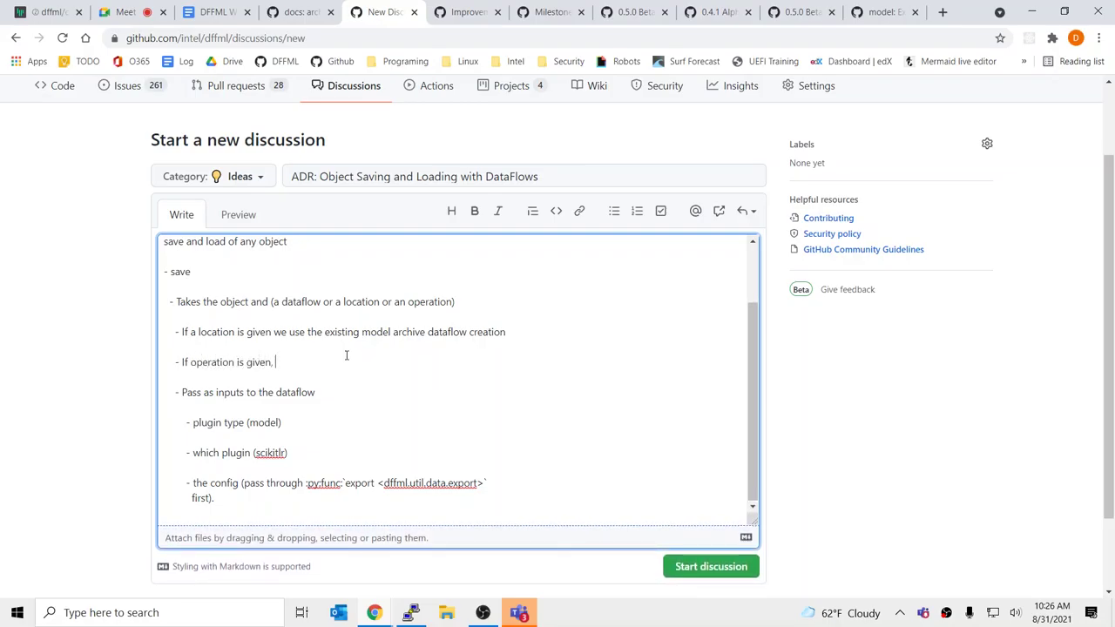
pyautogui.write('execute ')
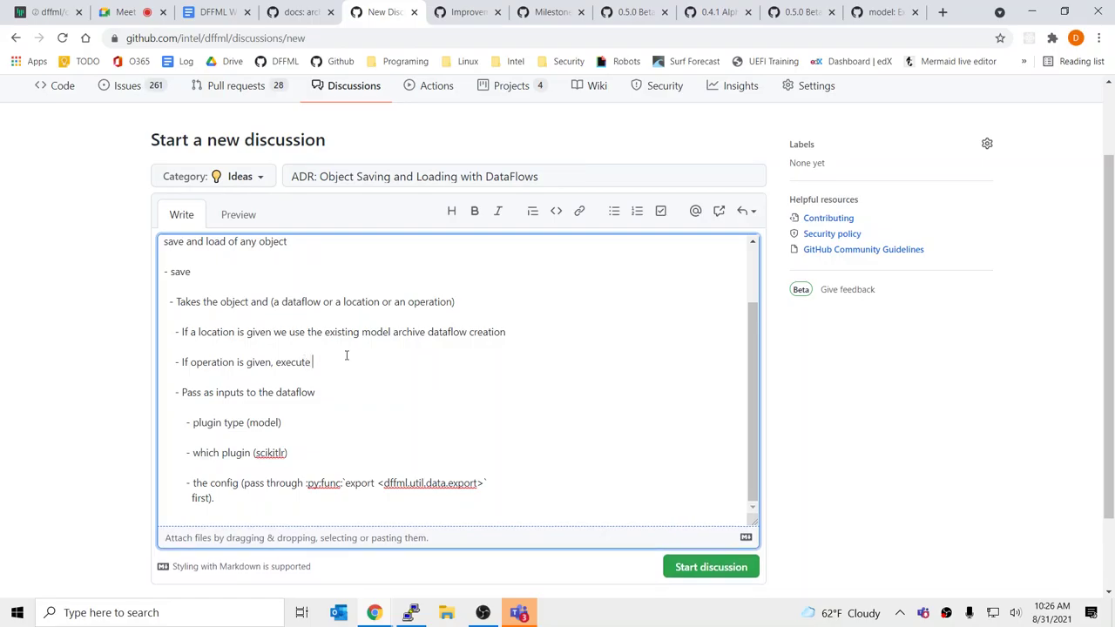
pyautogui.write('single operation datat')
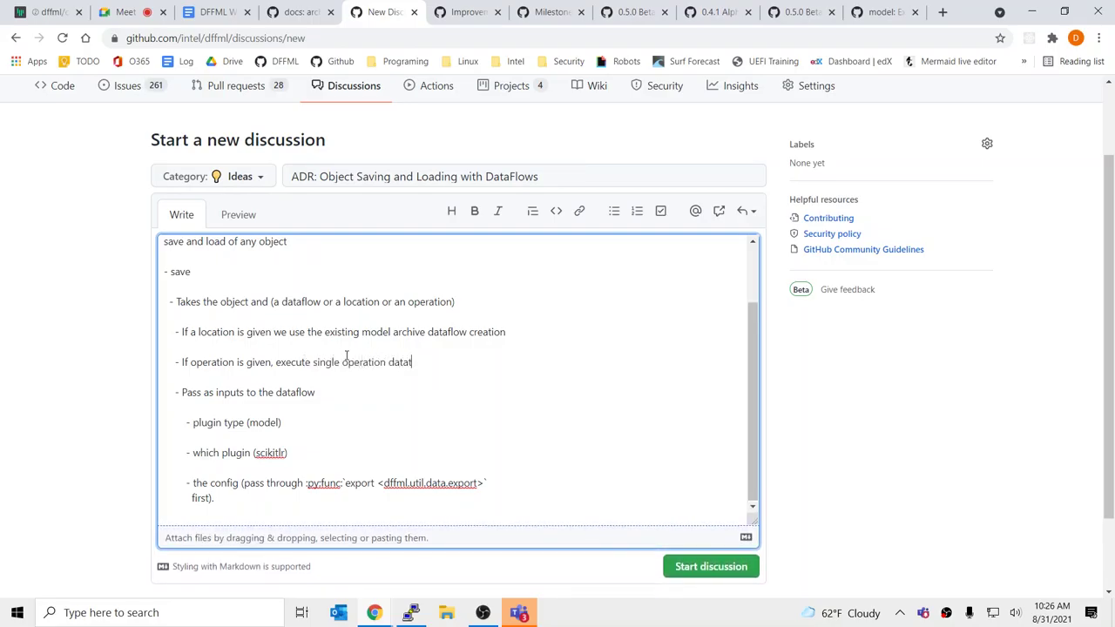
pyautogui.press('BackSpace')
pyautogui.write('flow')
# Step: Indent the location and operation items one level further and add an empty parent item above them
pyautogui.press('Home')
pyautogui.press('Up')
pyautogui.press('Return')
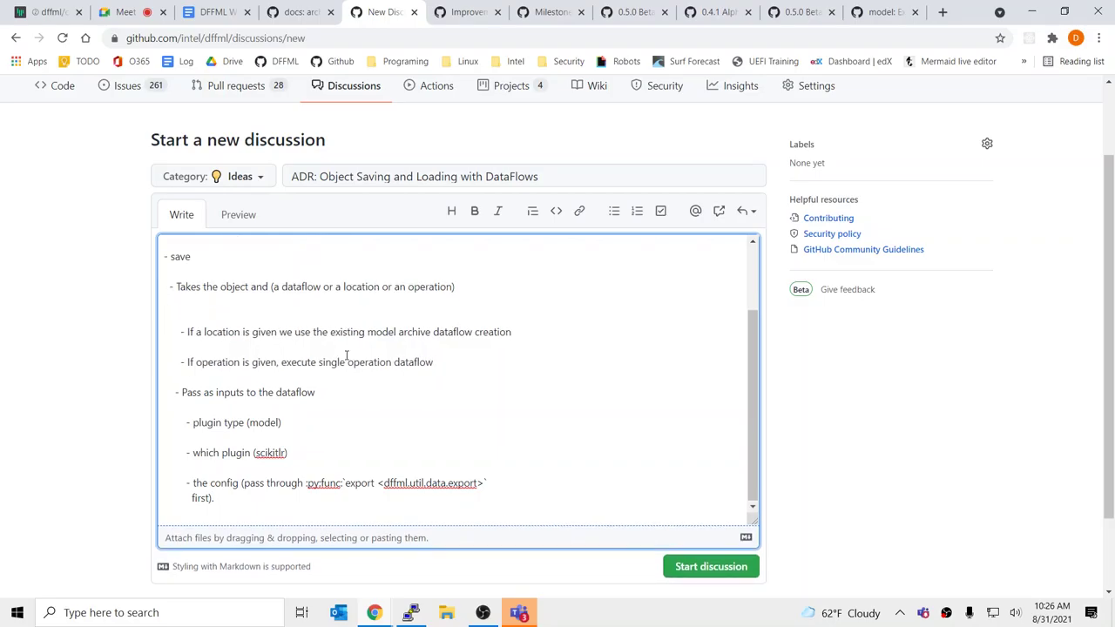
pyautogui.press('Return')
pyautogui.press('Up')
pyautogui.write('-')
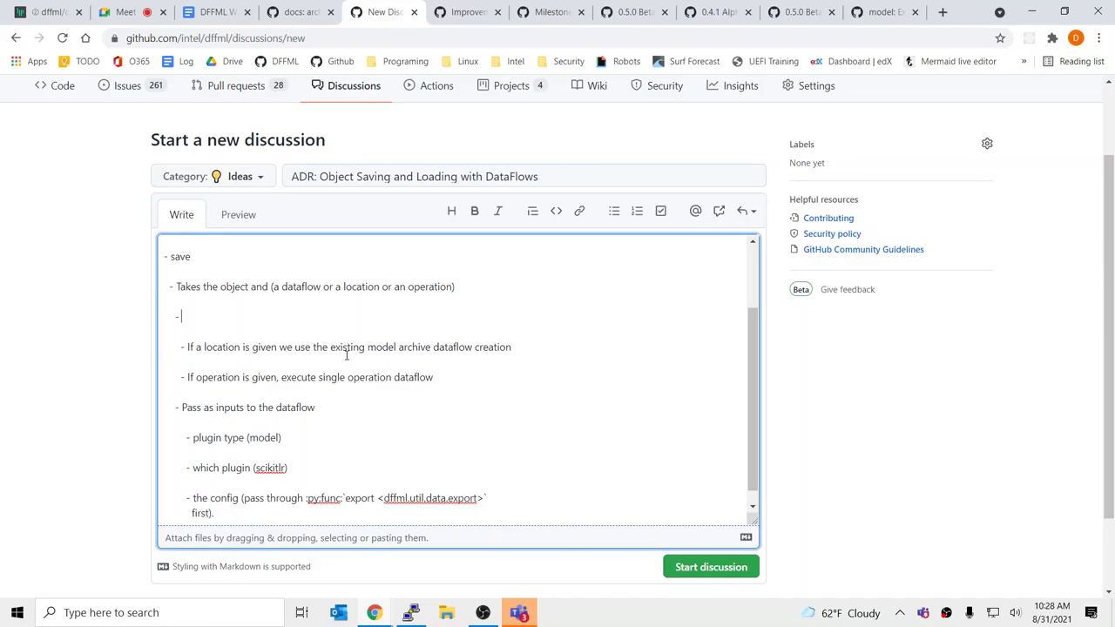
# Step: Fill the empty parent item with "Point here is to allow user control over how their object gets saved."
pyautogui.write('Point here is to ')
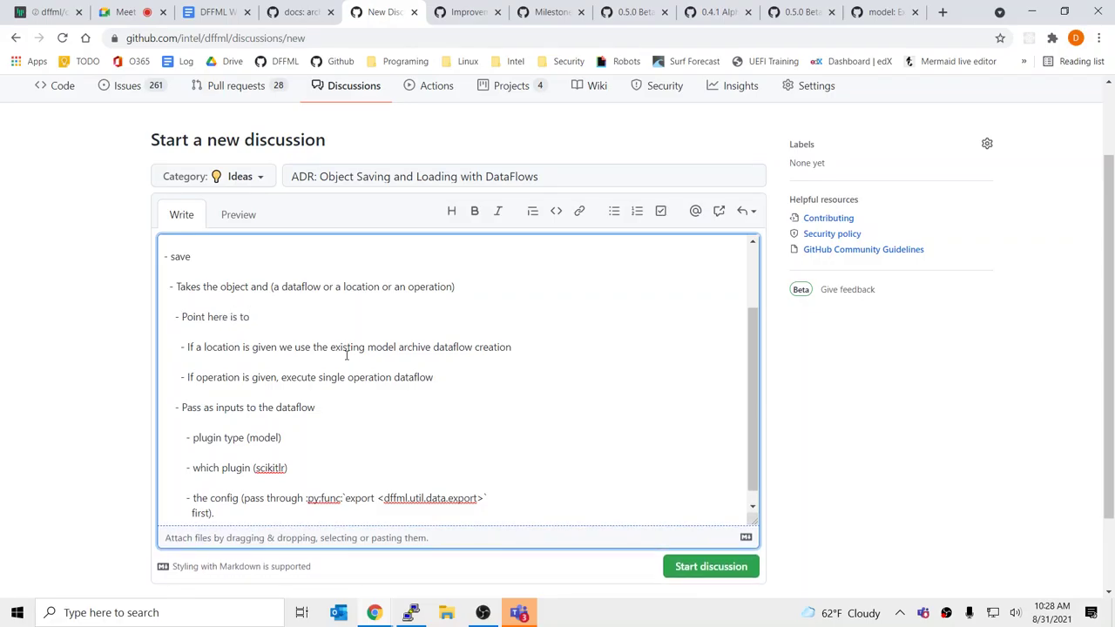
pyautogui.write('allow user control ')
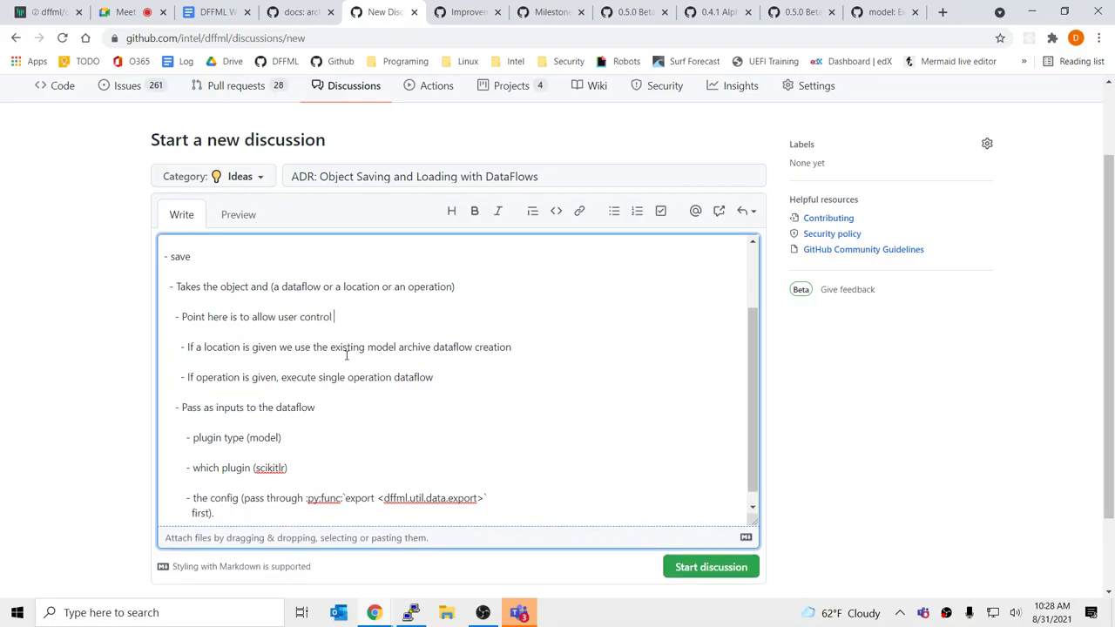
pyautogui.write('over how thier')
pyautogui.press('BackSpace')
pyautogui.press('BackSpace')
pyautogui.press('BackSpace')
pyautogui.press('BackSpace')
pyautogui.press('BackSpace')
pyautogui.press('BackSpace')
pyautogui.write('their object')
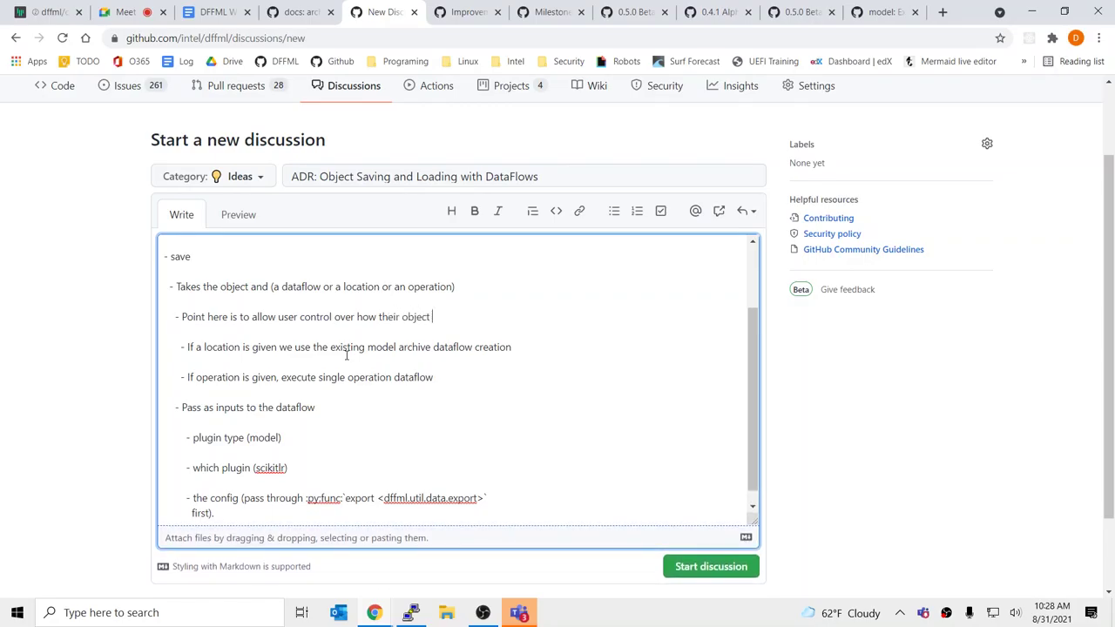
pyautogui.write(' gets saved.')
# Step: Append the remark "(we could execute run_dataflow if one wanted" to the end of the operation item
pyautogui.click(361, 367)
pyautogui.click(447, 379)
pyautogui.write('(we can the')
pyautogui.write('n')
pyautogui.press('BackSpace')
pyautogui.press('BackSpace')
pyautogui.press('BackSpace')
pyautogui.press('BackSpace')
pyautogui.press('BackSpace')
pyautogui.press('BackSpace')
pyautogui.press('BackSpace')
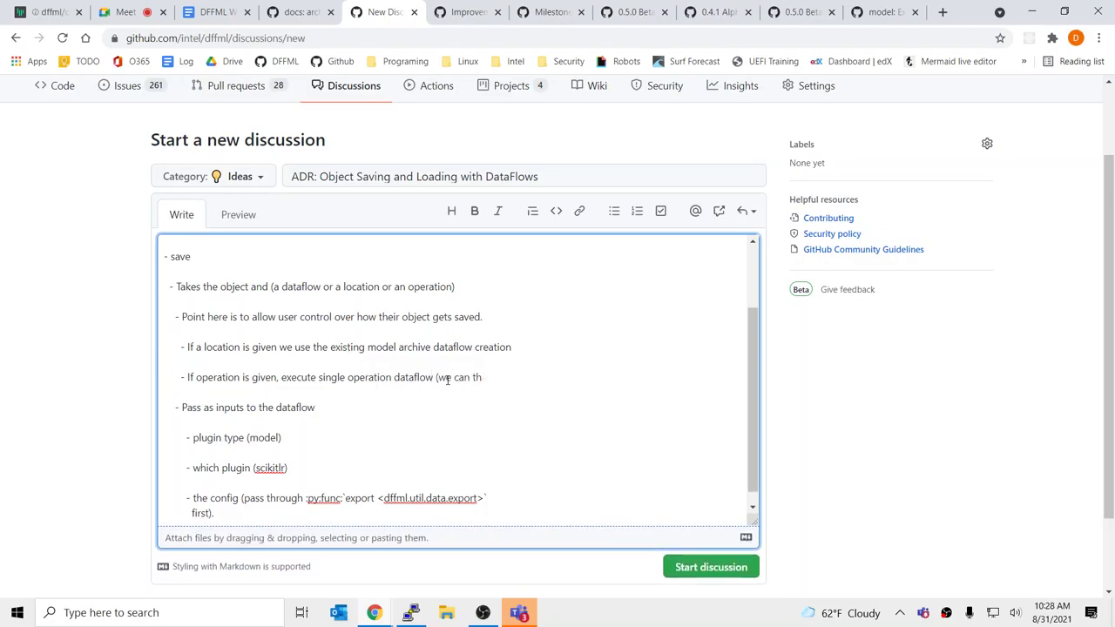
pyautogui.write('ould e')
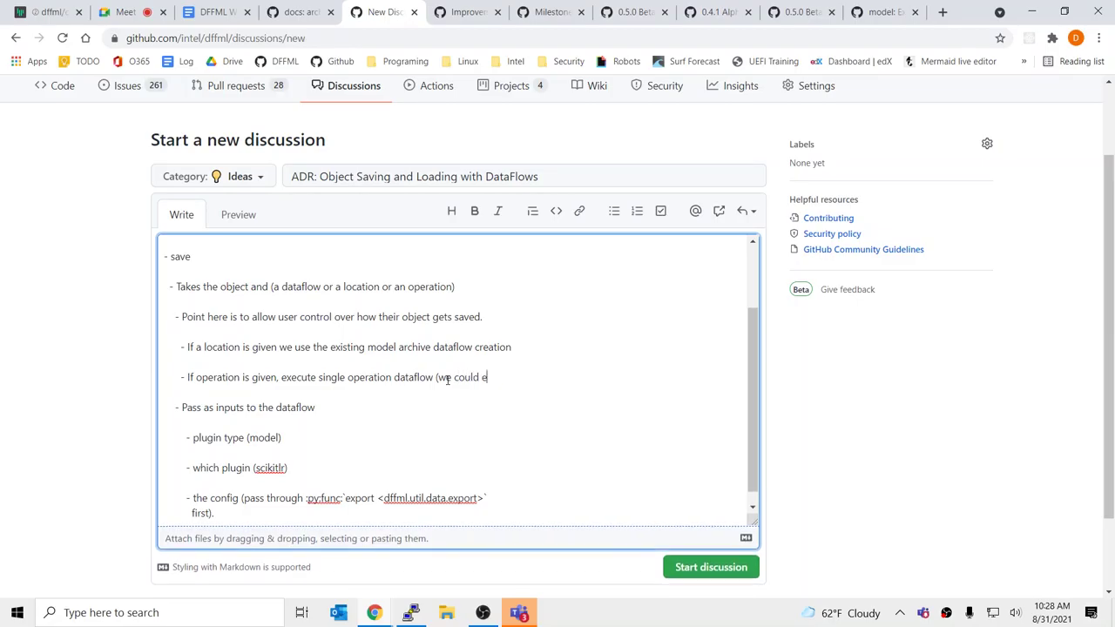
pyautogui.write('xecute run_data')
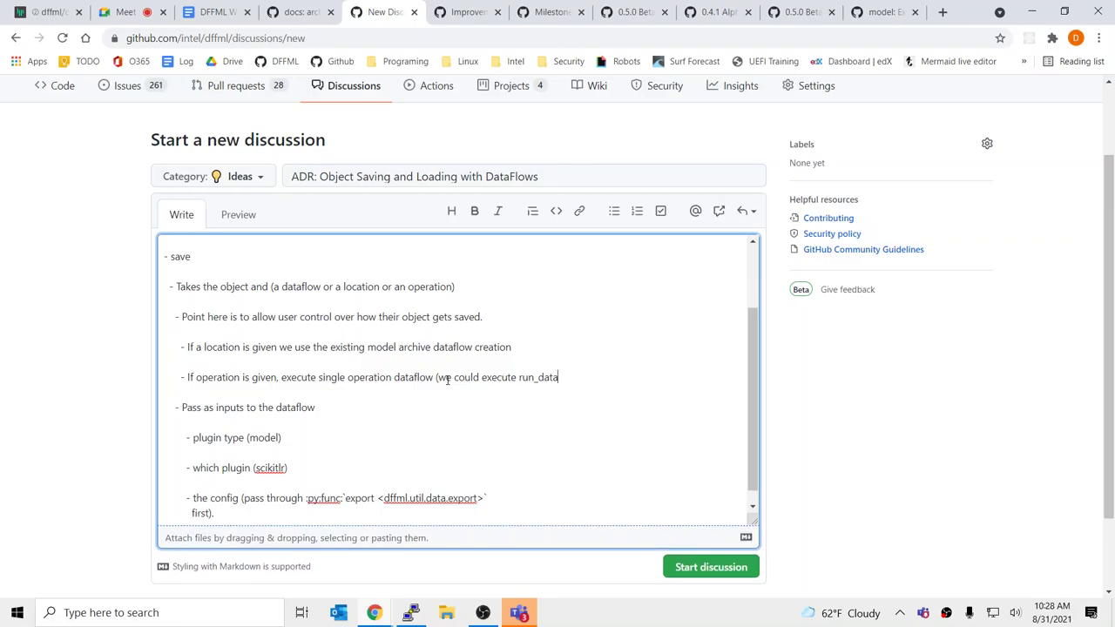
pyautogui.write('flow if ')
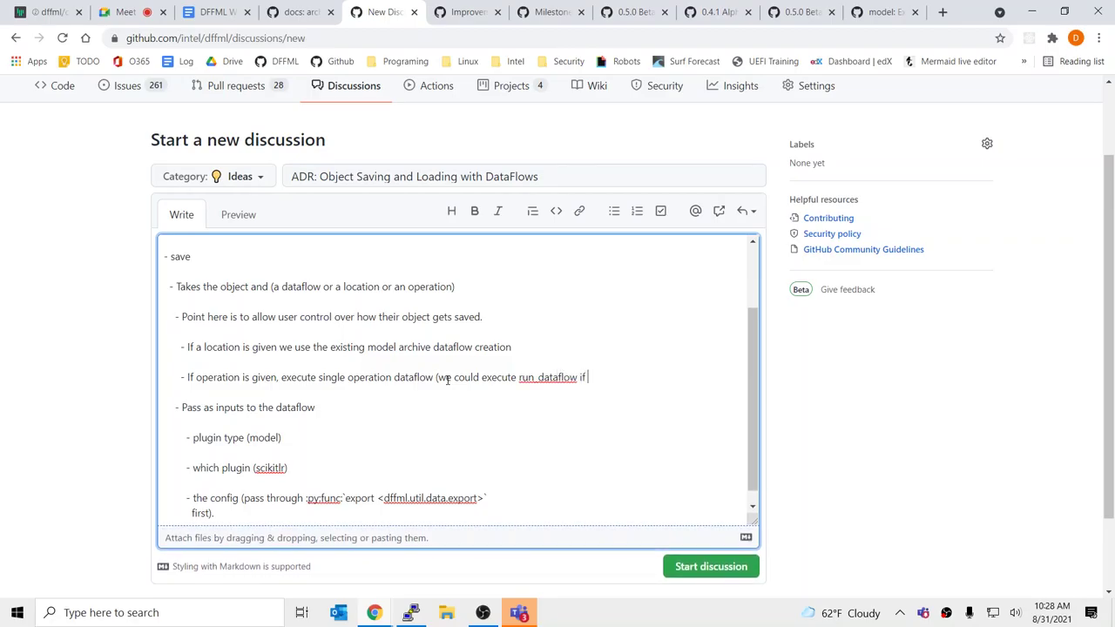
pyautogui.write('one wante do')
pyautogui.press('BackSpace')
pyautogui.press('BackSpace')
pyautogui.press('BackSpace')
pyautogui.write('d')
# Step: Split the run_dataflow remark into its own nested item below the operation item, without the parenthesis and with a blank line between them
pyautogui.click(447, 377)
pyautogui.press('BackSpace')
pyautogui.press('BackSpace')
pyautogui.press('BackSpace')
pyautogui.press('Return')
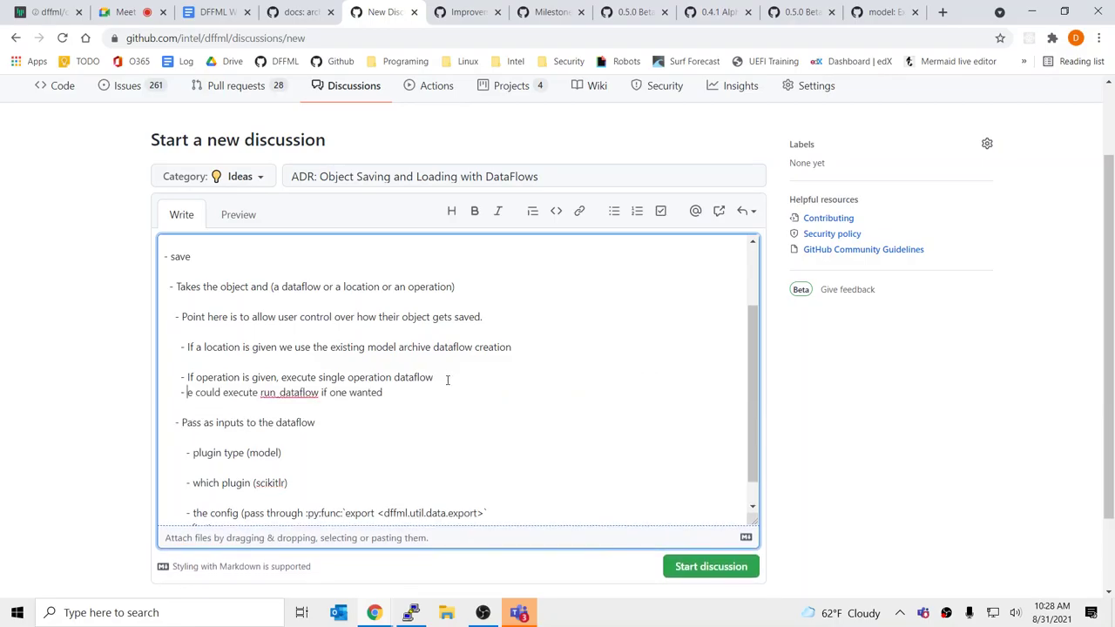
pyautogui.press('End')
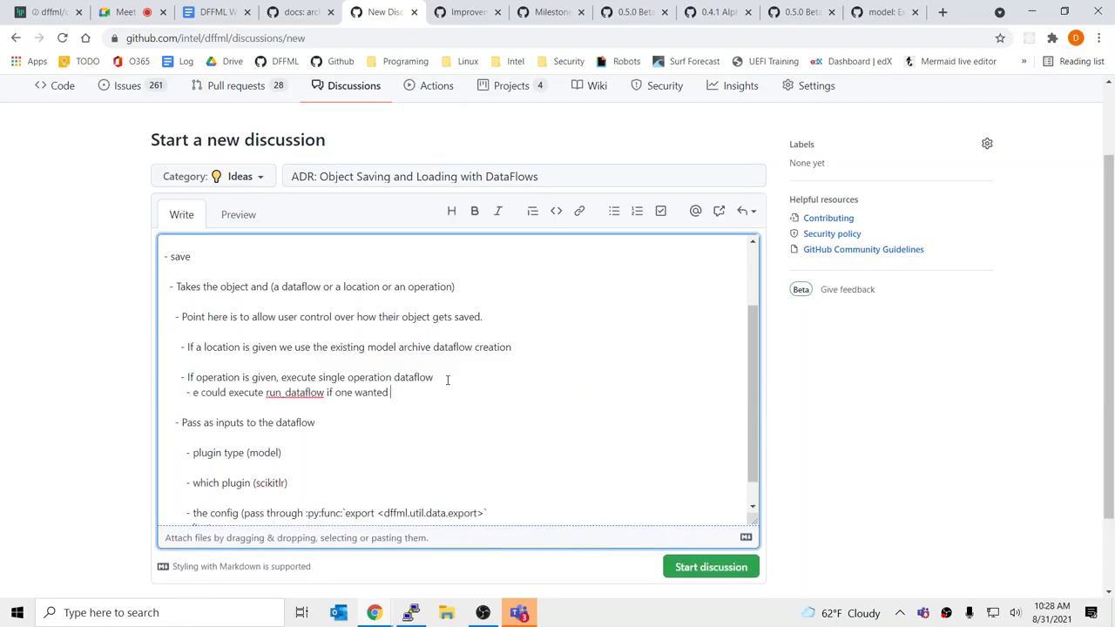
pyautogui.press('Return')
pyautogui.press('BackSpace')
pyautogui.press('BackSpace')
pyautogui.press('BackSpace')
pyautogui.press('BackSpace')
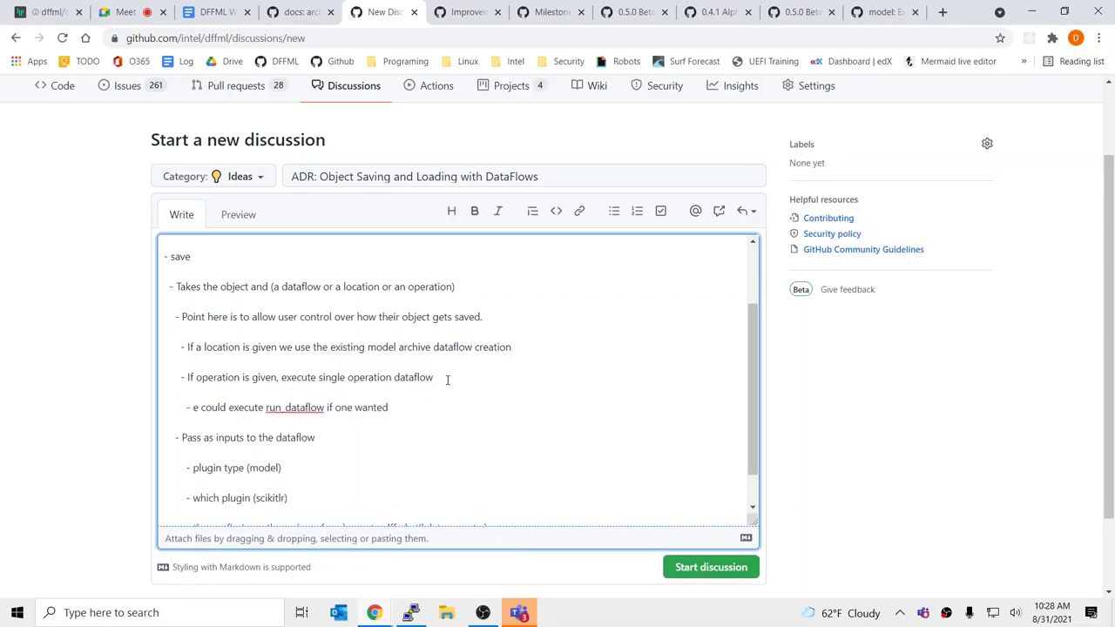
pyautogui.press('BackSpace')
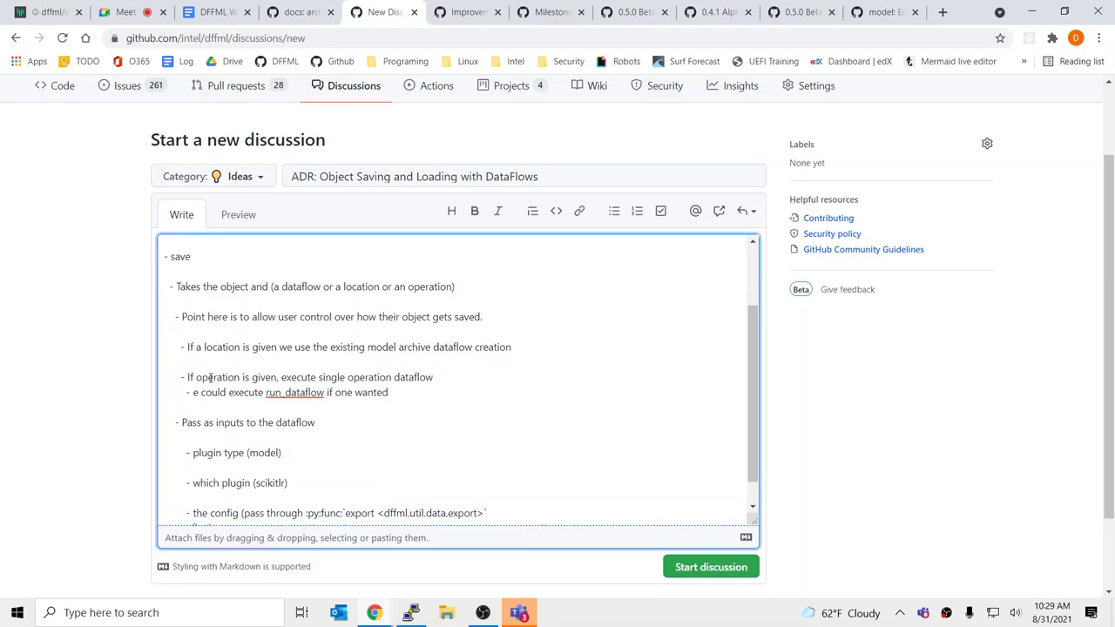
pyautogui.click(165, 393)
pyautogui.press('Return')
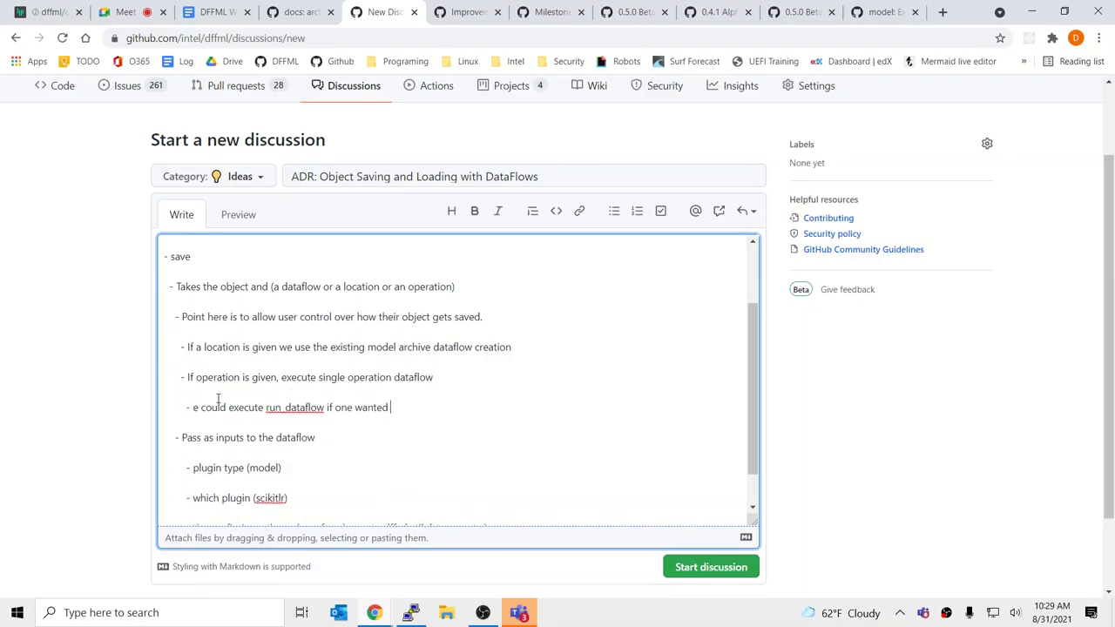
# Step: Extend the run_dataflow item with "configure different orchestrator or networks"
pyautogui.write('c')
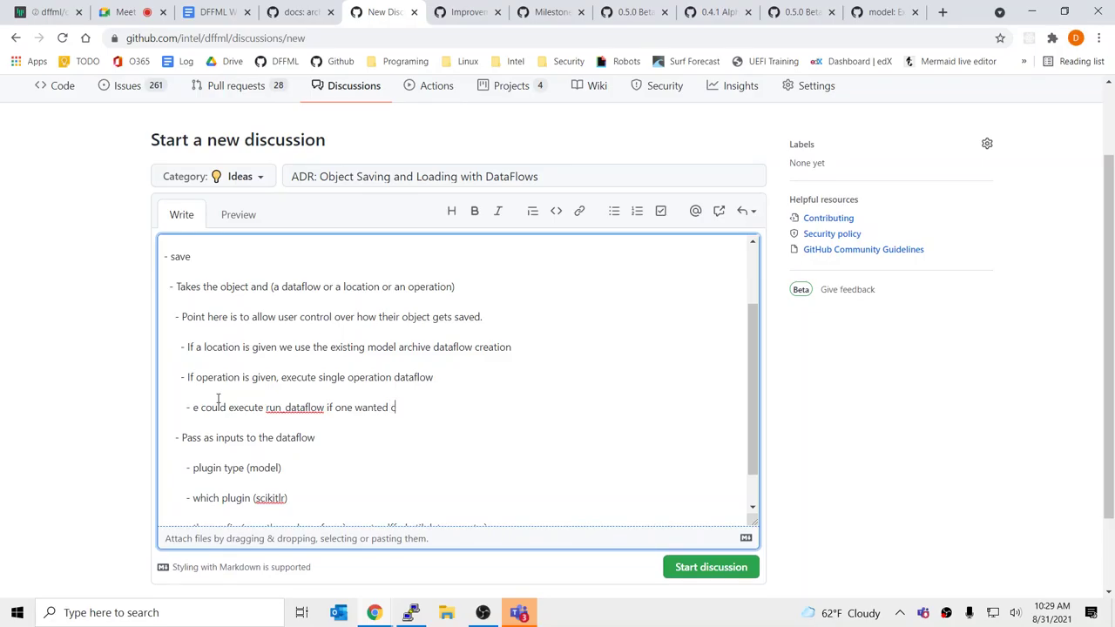
pyautogui.write('onfigure different imp')
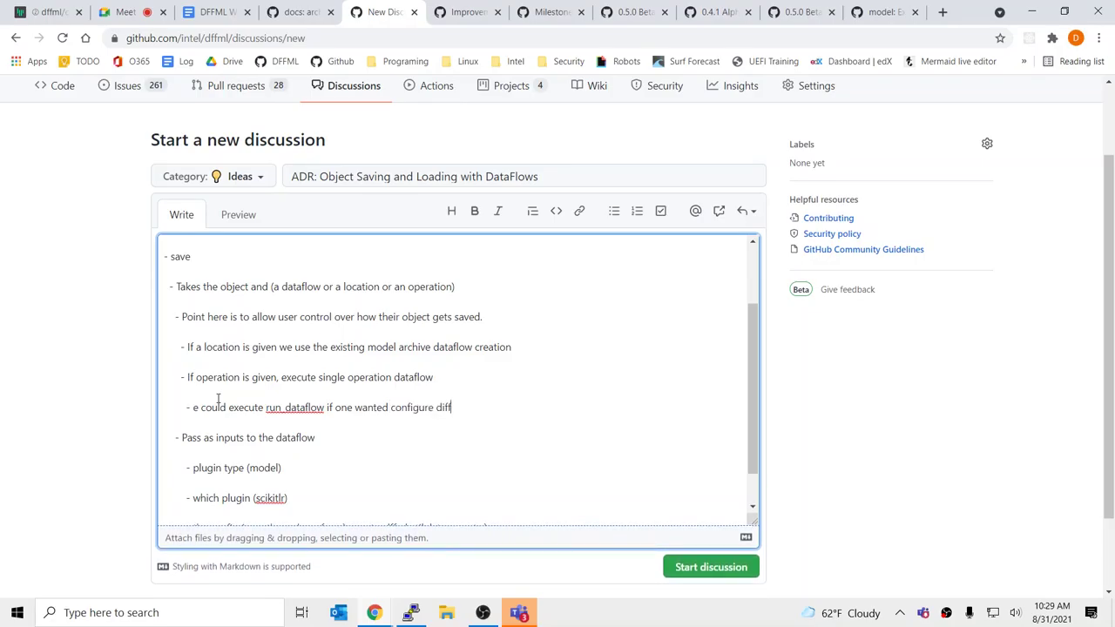
pyautogui.press('BackSpace')
pyautogui.press('BackSpace')
pyautogui.press('BackSpace')
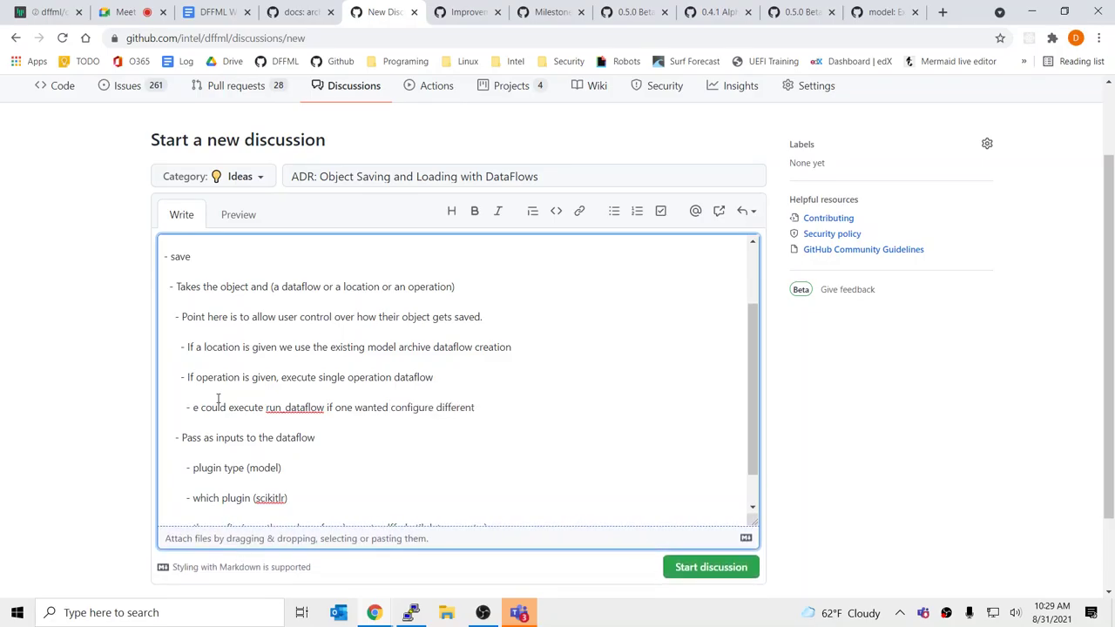
pyautogui.write('orchest')
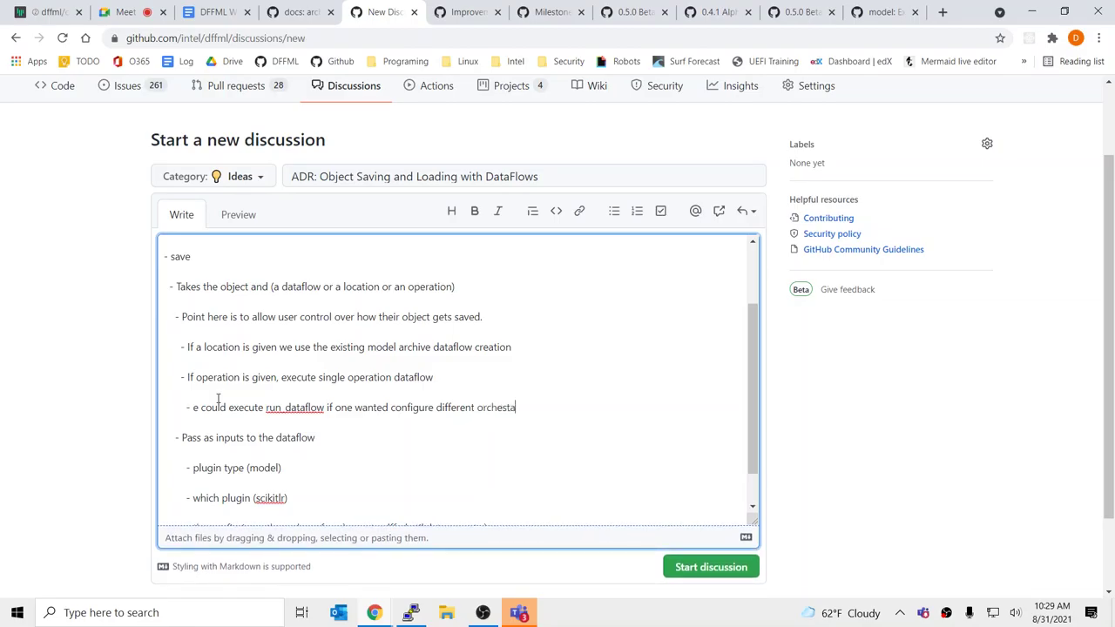
pyautogui.write('rator or networks')
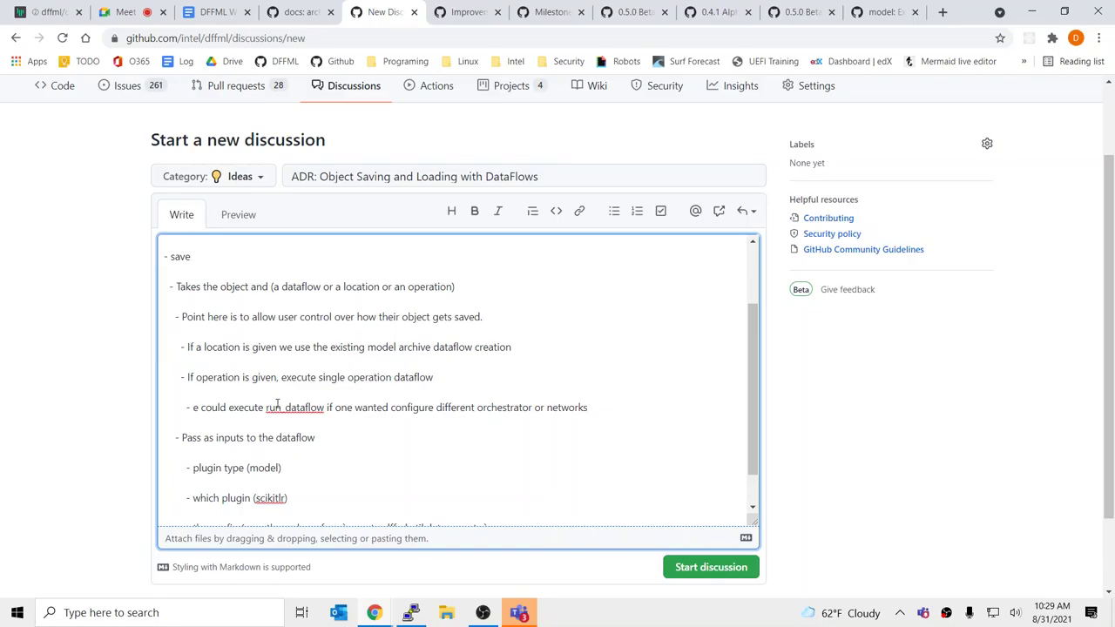
# Step: Replace the stray "e" at the start of the run_dataflow item with "One"
pyautogui.click(202, 406)
pyautogui.press('BackSpace')
pyautogui.write('One')
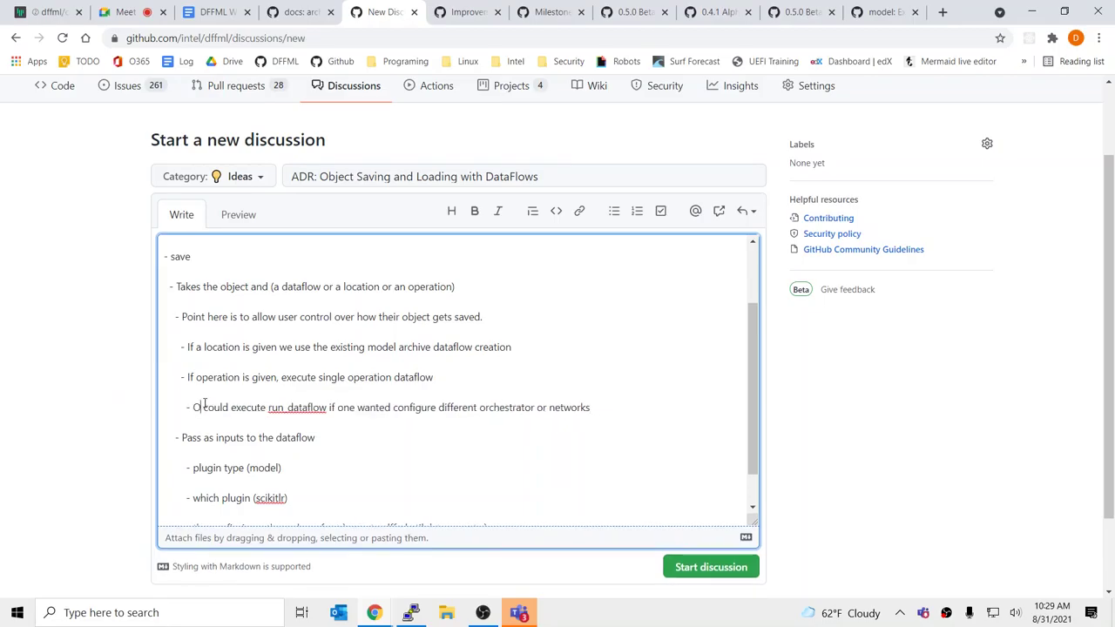
pyautogui.click(525, 377)
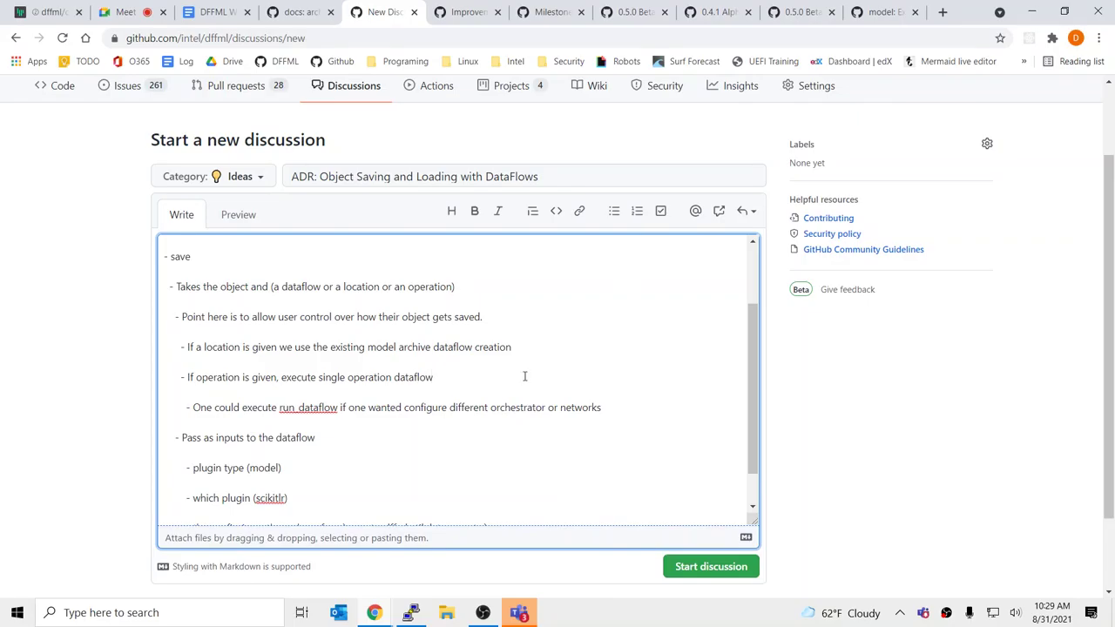
# Step: Publish the new discussion and copy its web address
pyautogui.click(710, 567)
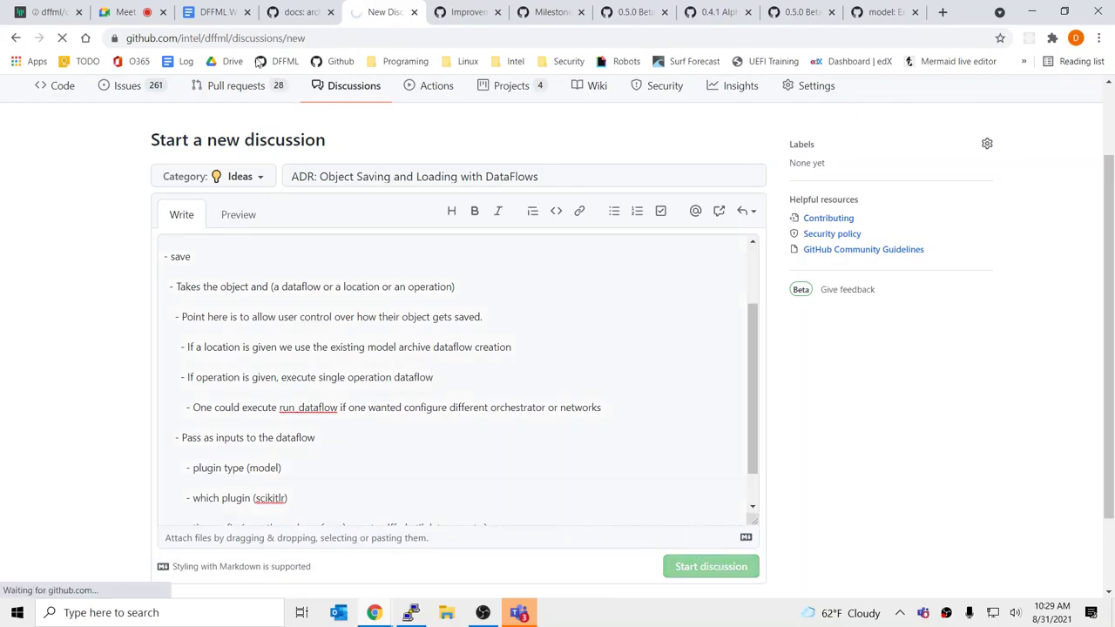
pyautogui.click(339, 37)
pyautogui.hotkey('ctrl', 'c')
# Step: Post a single comment on line 1 of the Object Saving and Loading pull request file, reading "Discussion here:" plus the copied link
pyautogui.click(322, 11)
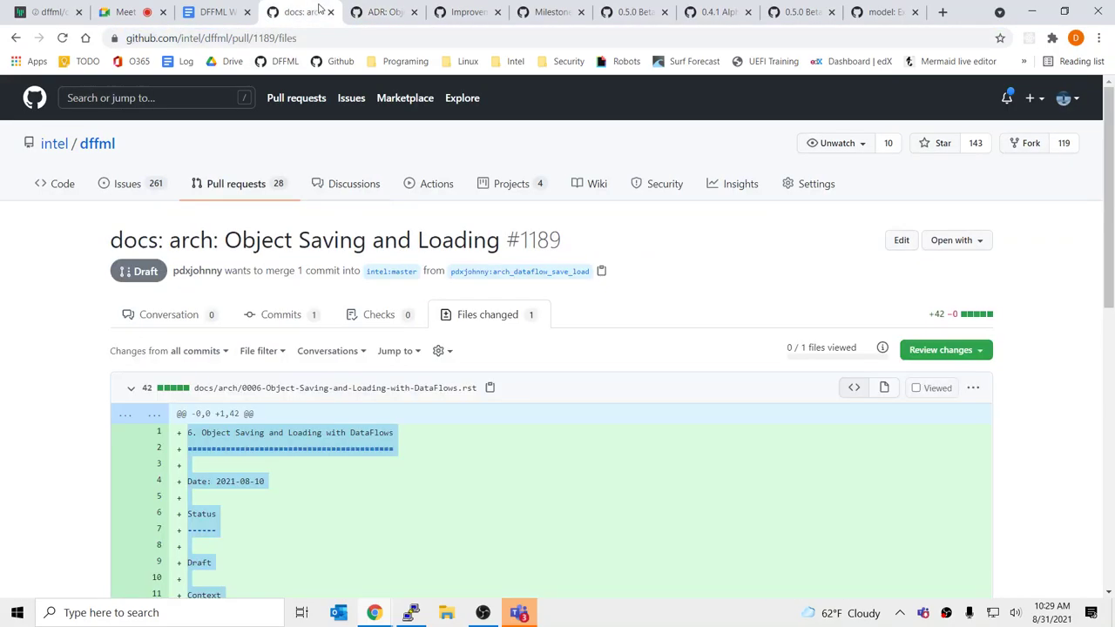
pyautogui.click(170, 431)
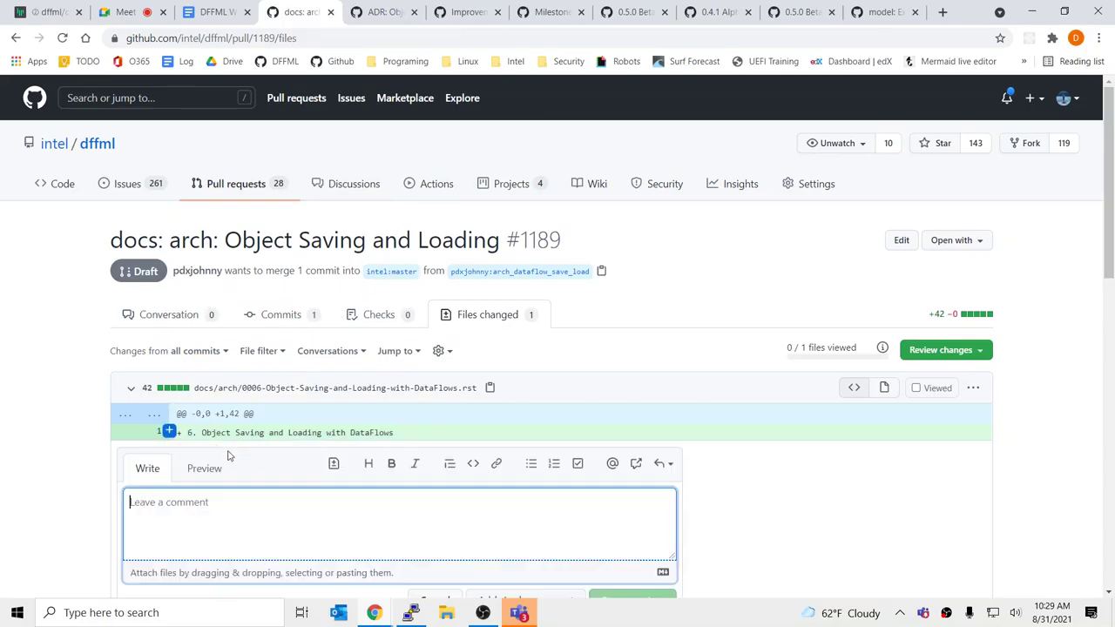
pyautogui.write('Dos')
pyautogui.press('BackSpace')
pyautogui.press('BackSpace')
pyautogui.write('sicussion here:')
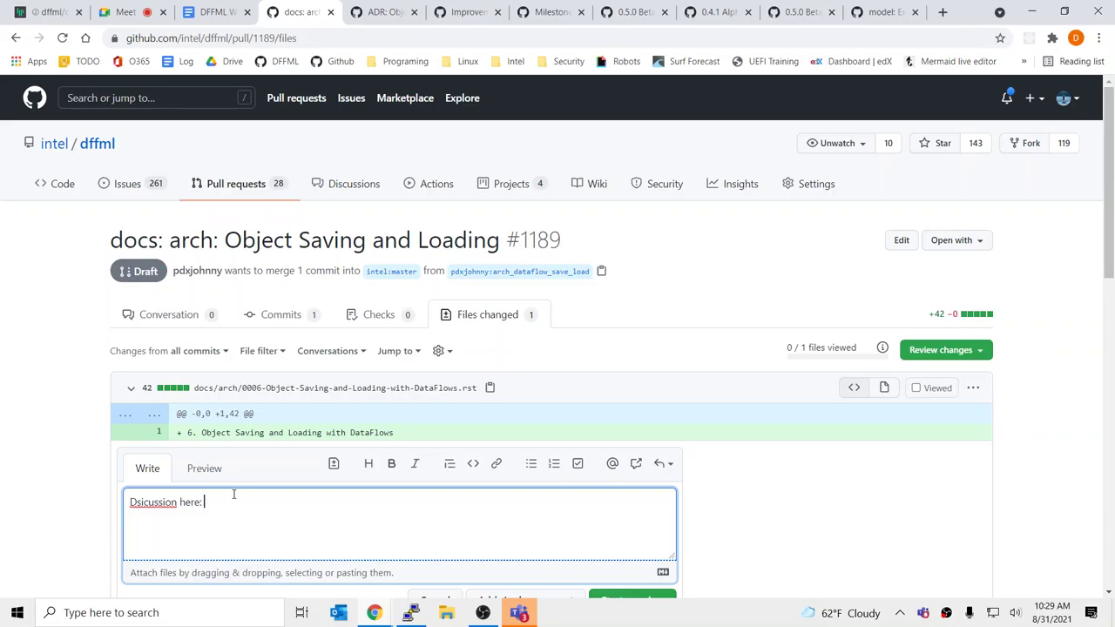
pyautogui.hotkey('ctrl', 'v')
pyautogui.rightClick(162, 502)
pyautogui.click(200, 328)
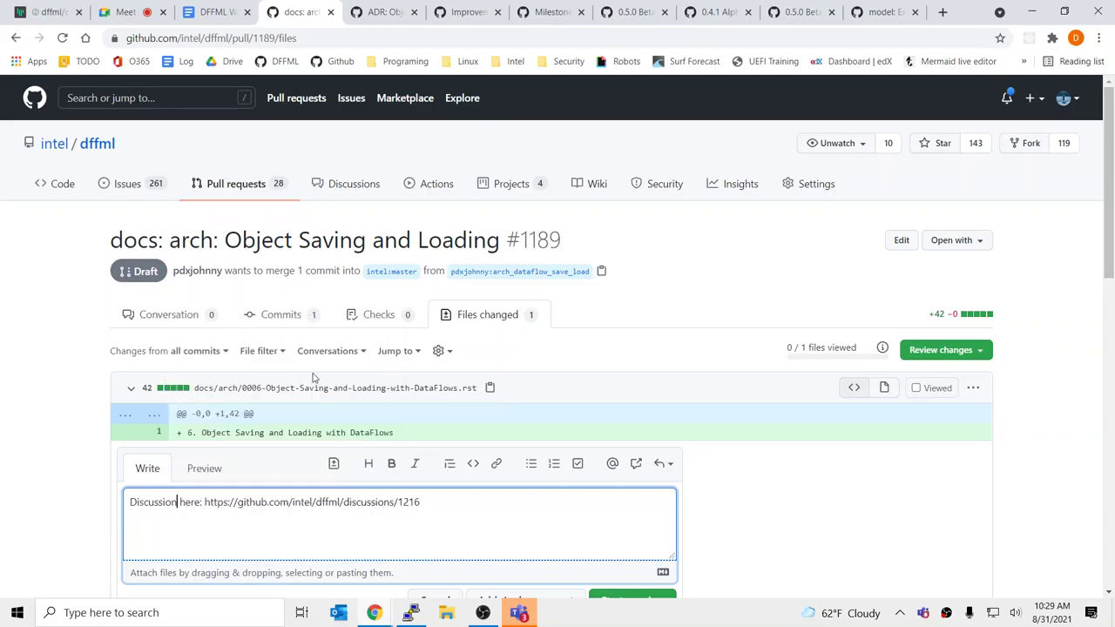
pyautogui.scroll(-3, 488, 509)
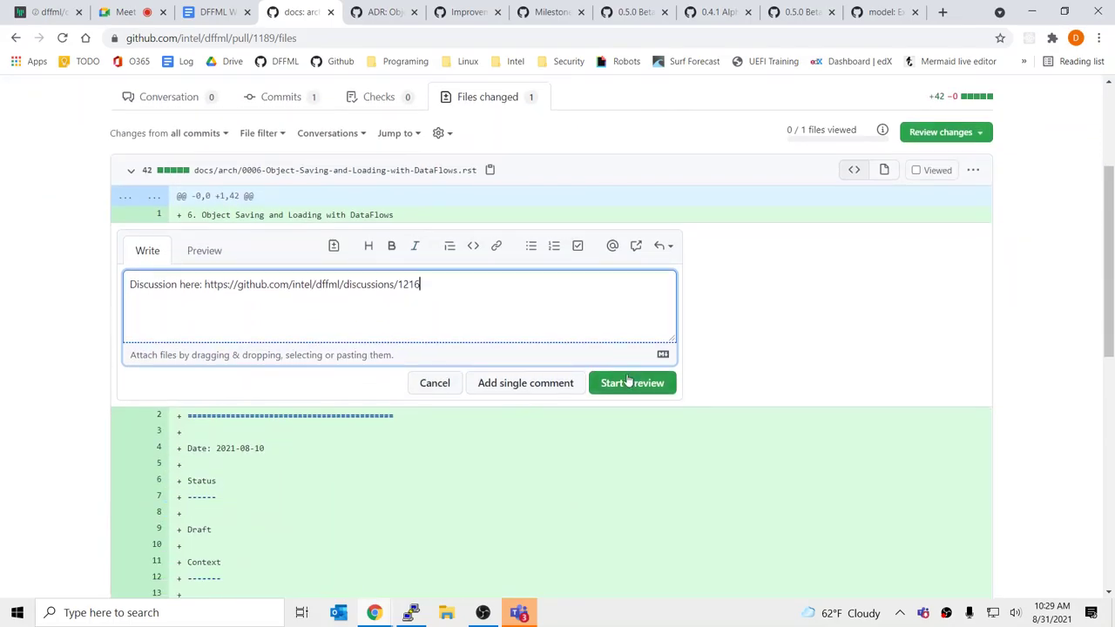
pyautogui.click(535, 380)
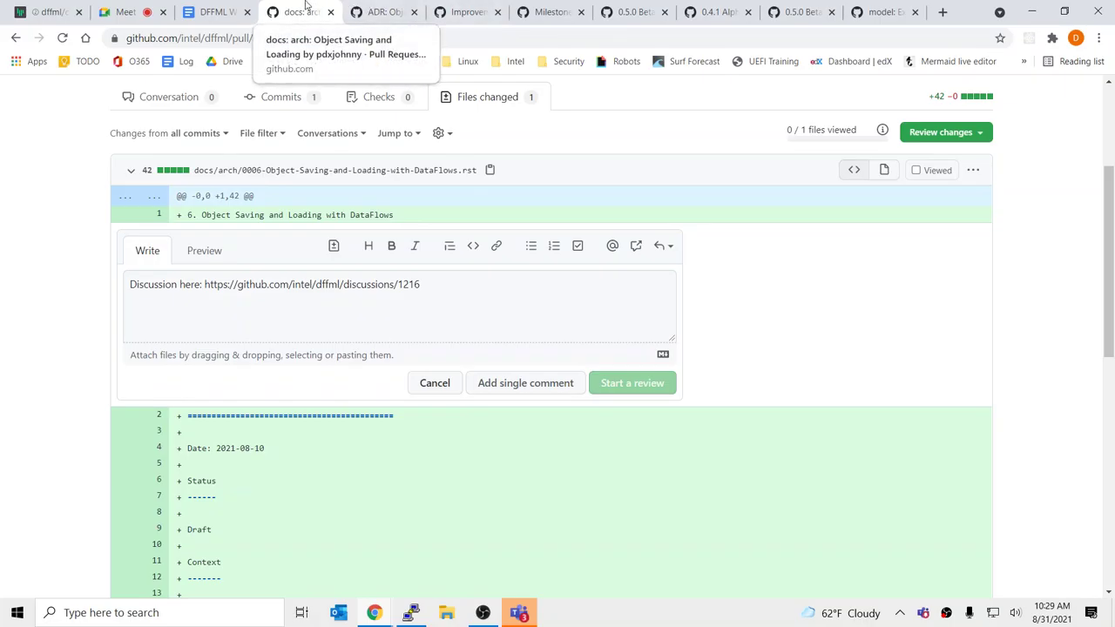
# Step: Close the published discussion page and the pull request page
pyautogui.hotkey('ctrl', 'Tab')
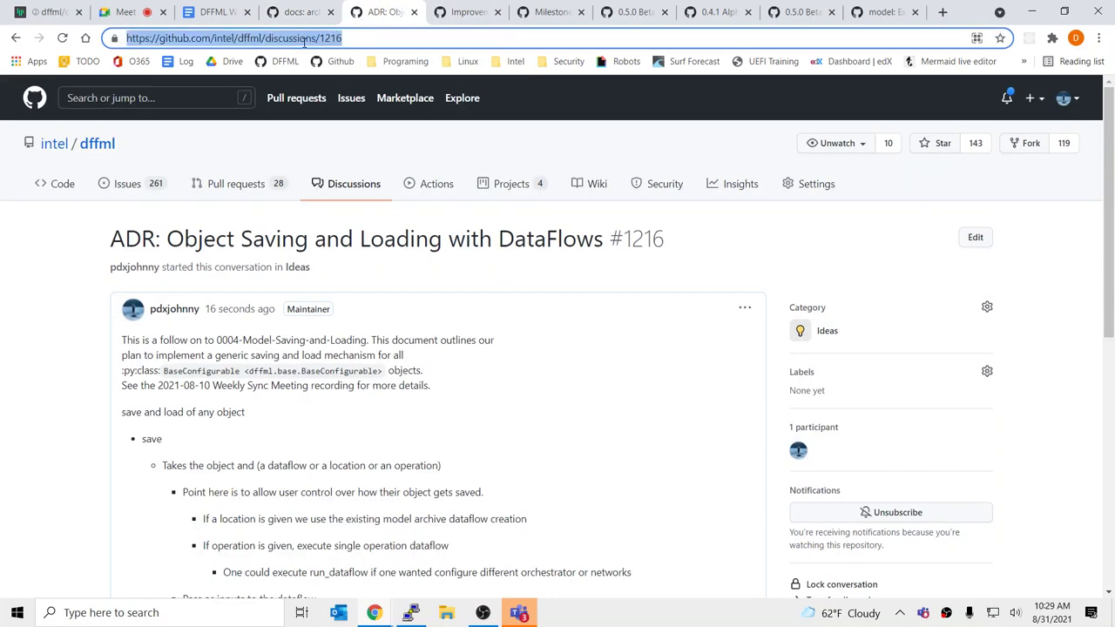
pyautogui.click(414, 11)
pyautogui.click(330, 11)
# Step: Switch to the meeting minutes and insert the discussion link as the sub-item under "Object Saving and Loading"
pyautogui.click(214, 12)
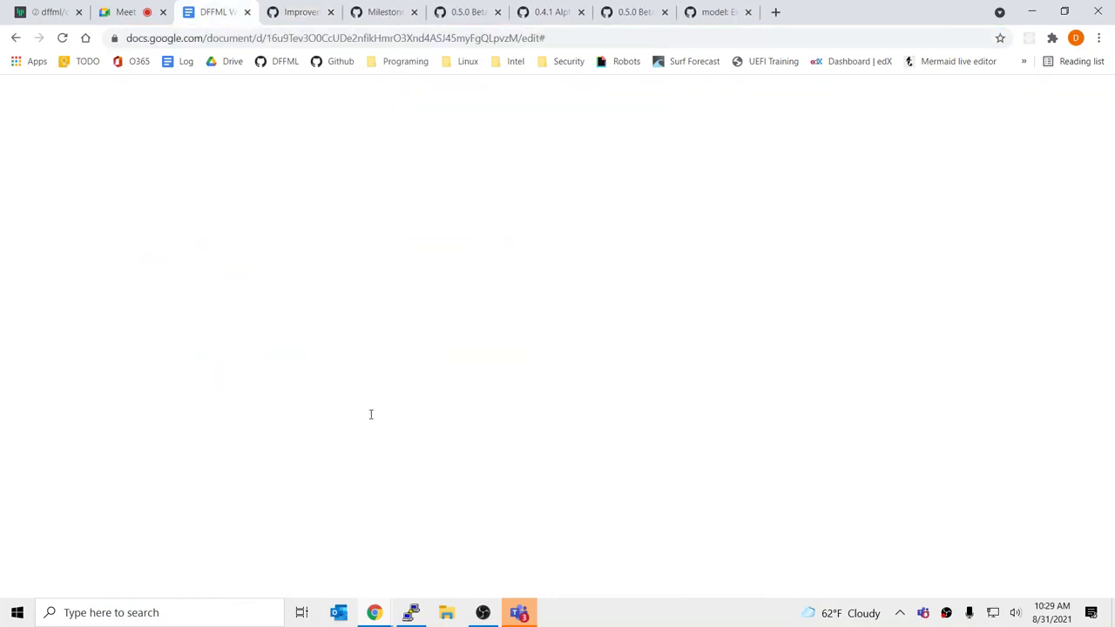
pyautogui.click(685, 372)
pyautogui.hotkey('shift', 'Home')
pyautogui.hotkey('ctrl', 'v')
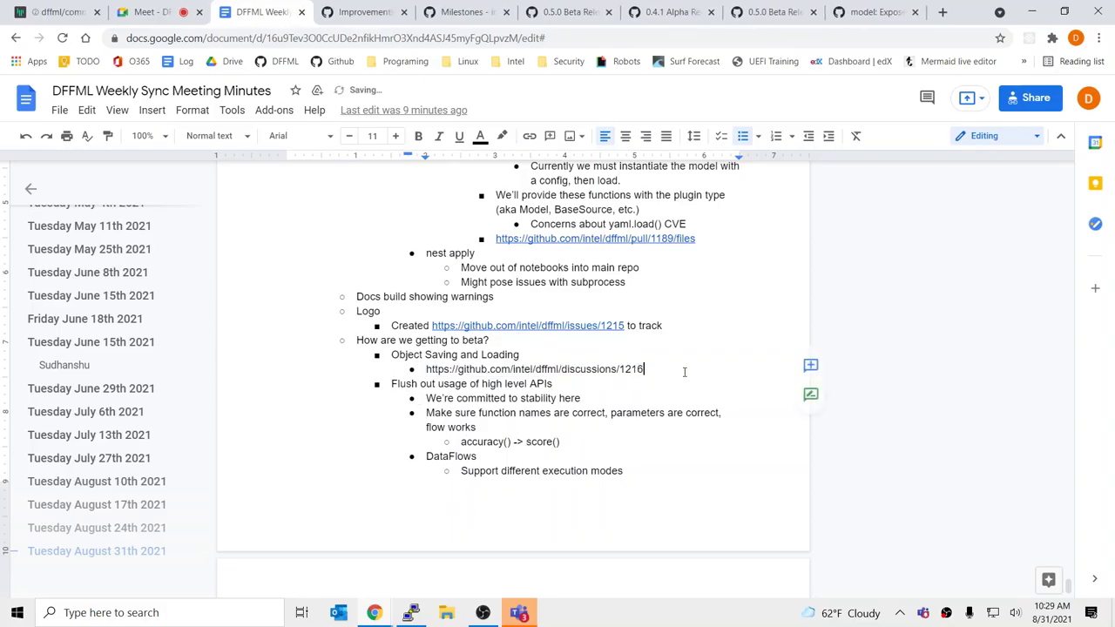
pyautogui.press('Return')
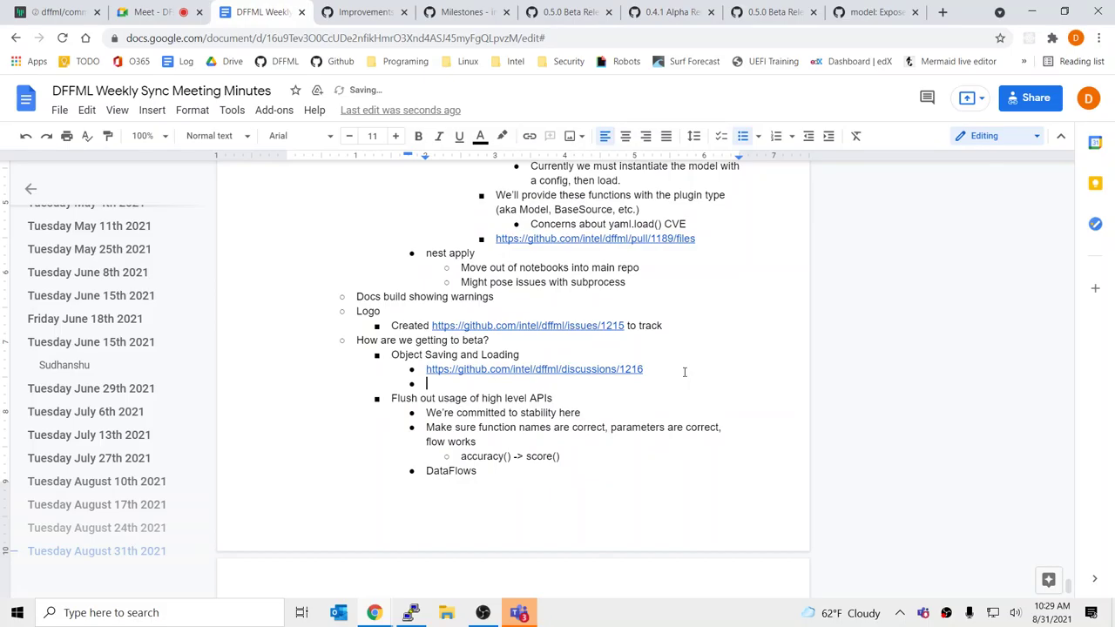
pyautogui.press('BackSpace')
pyautogui.press('BackSpace')
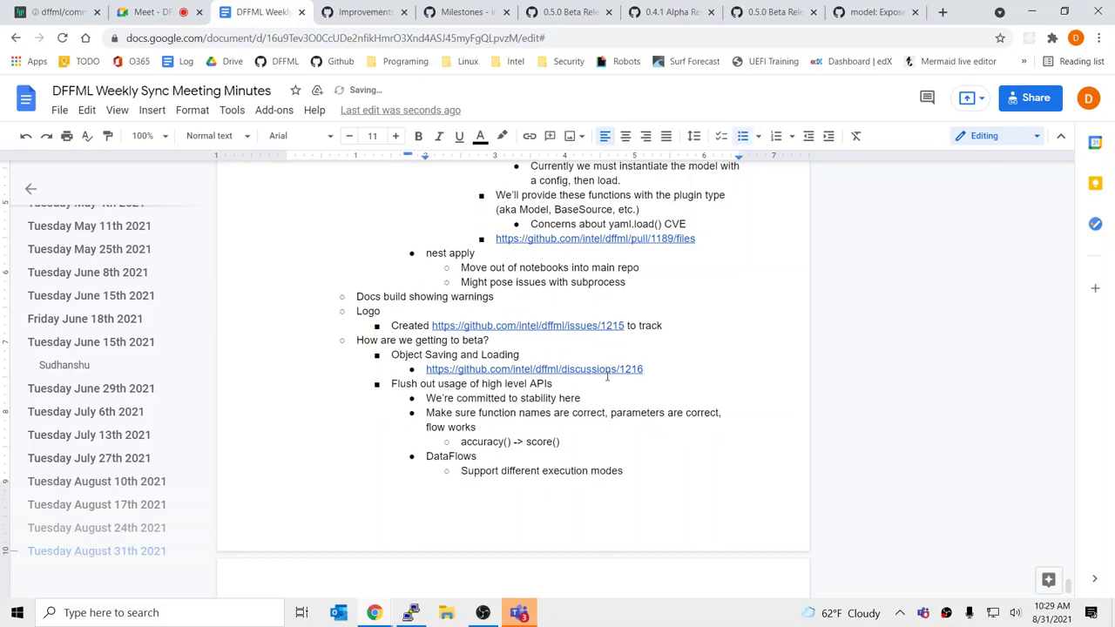
# Step: Examine the August 31st notes on config.json improvements and the items under "How are we getting to beta?"
pyautogui.scroll(-4, 607, 410)
pyautogui.scroll(4, 607, 410)
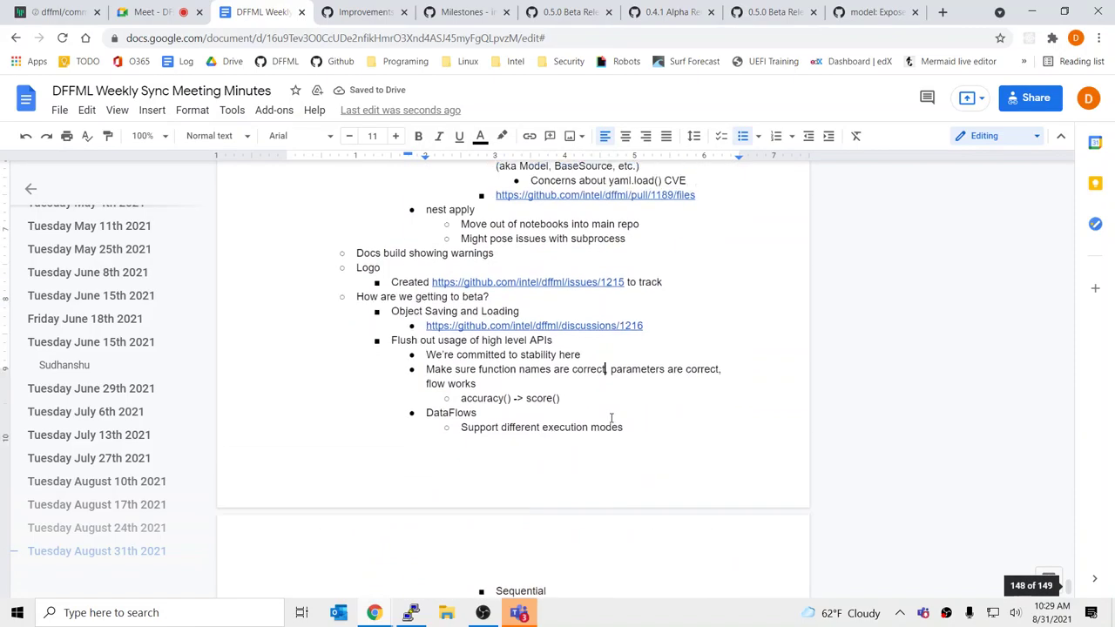
pyautogui.scroll(2, 566, 430)
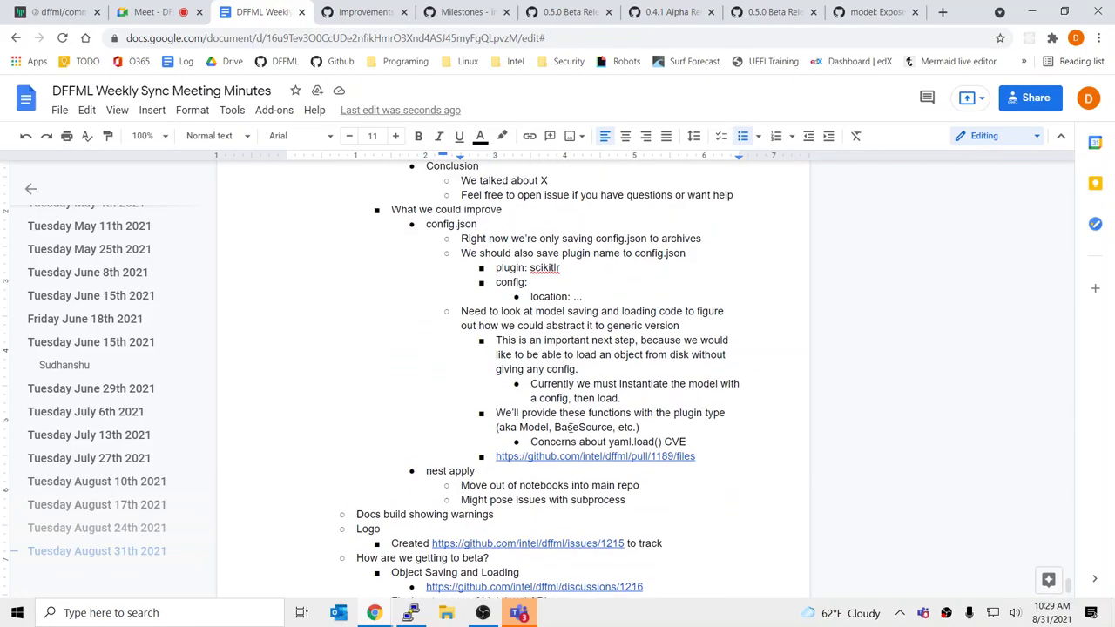
pyautogui.scroll(-3, 566, 430)
pyautogui.click(576, 386)
pyautogui.scroll(-3, 576, 387)
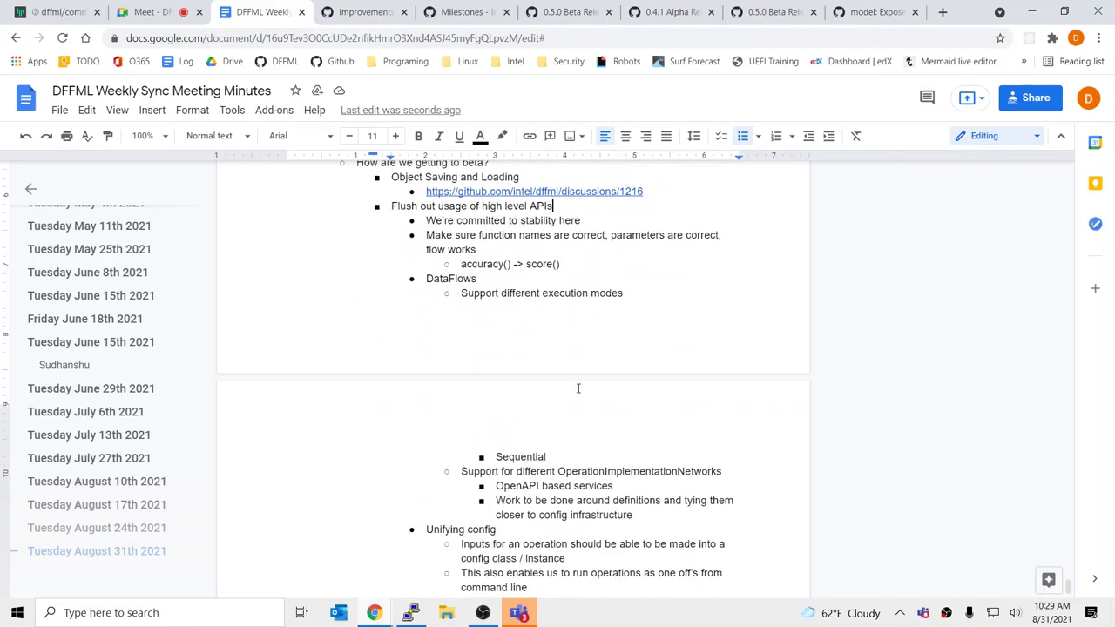
pyautogui.click(666, 260)
pyautogui.scroll(1, 645, 279)
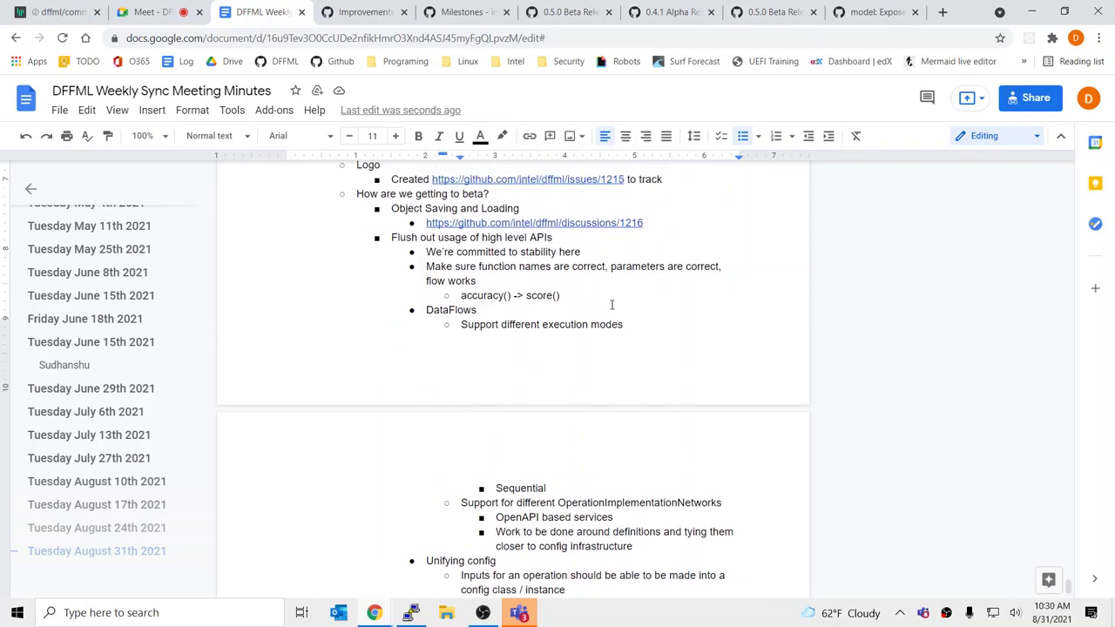
# Step: Promote the "Unifying config" item and its sub-items one list level in the August 31st notes
pyautogui.moveTo(453, 248); pyautogui.dragTo(632, 319)
pyautogui.click(632, 319)
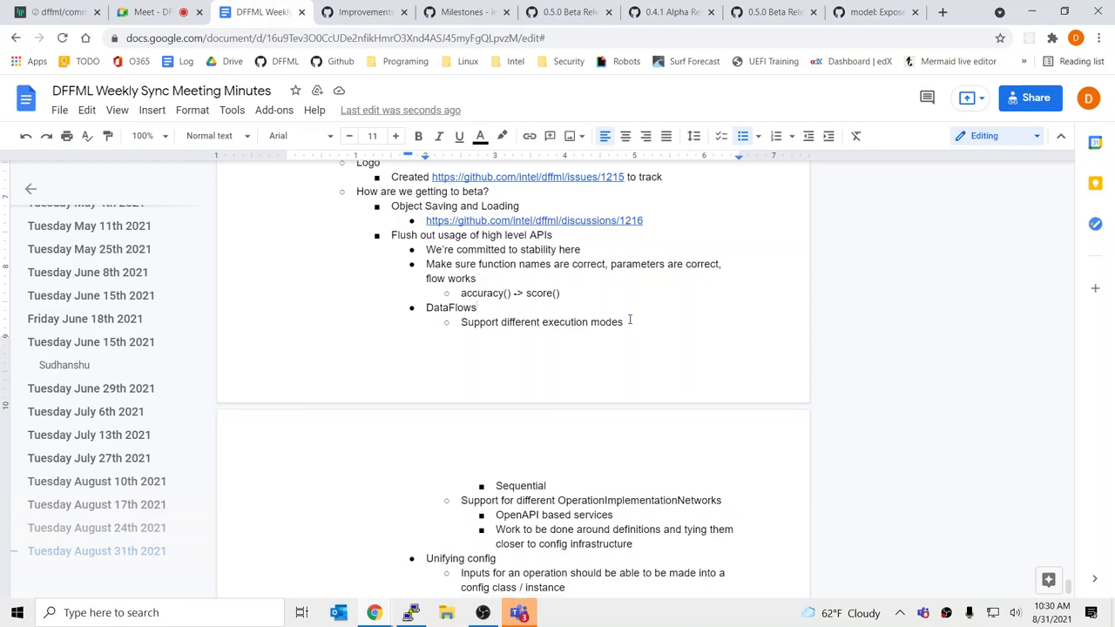
pyautogui.scroll(-1, 630, 318)
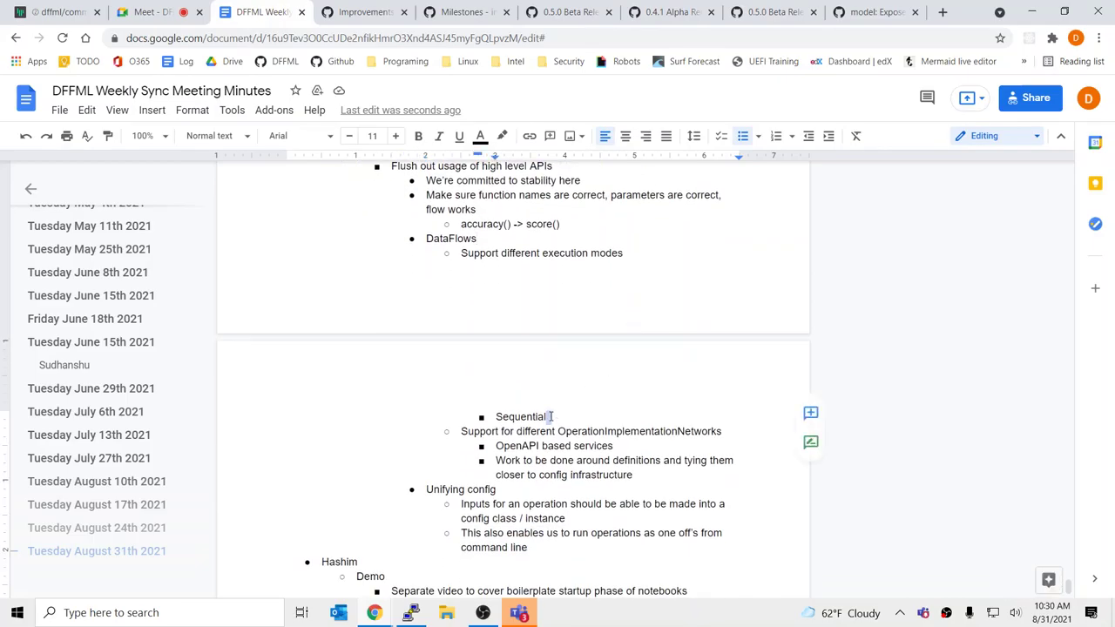
pyautogui.scroll(3, 548, 391)
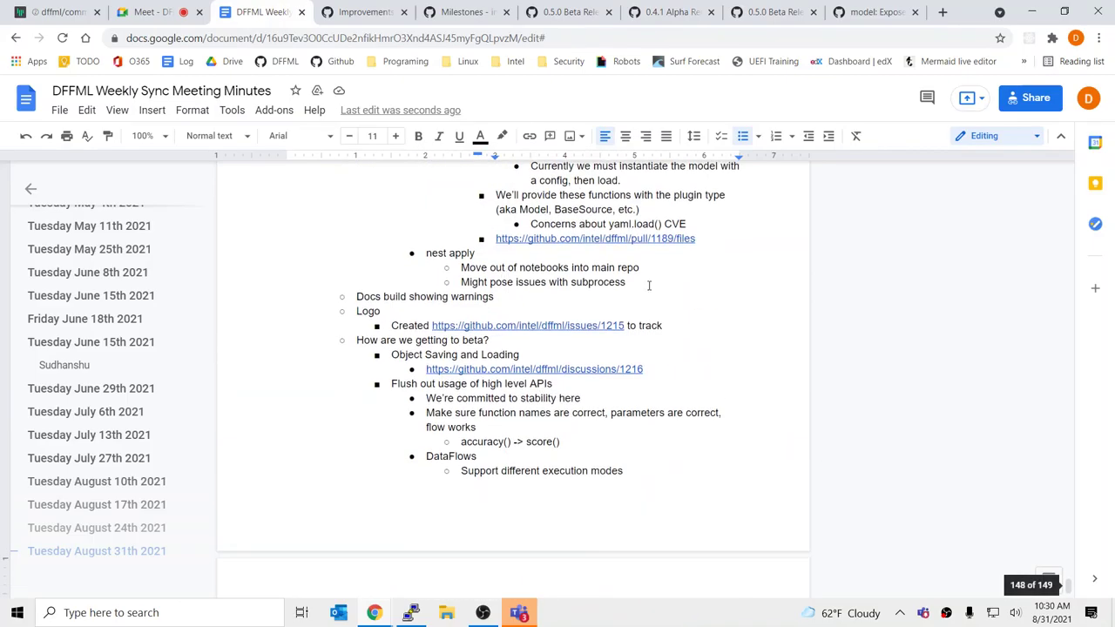
pyautogui.scroll(-3, 414, 366)
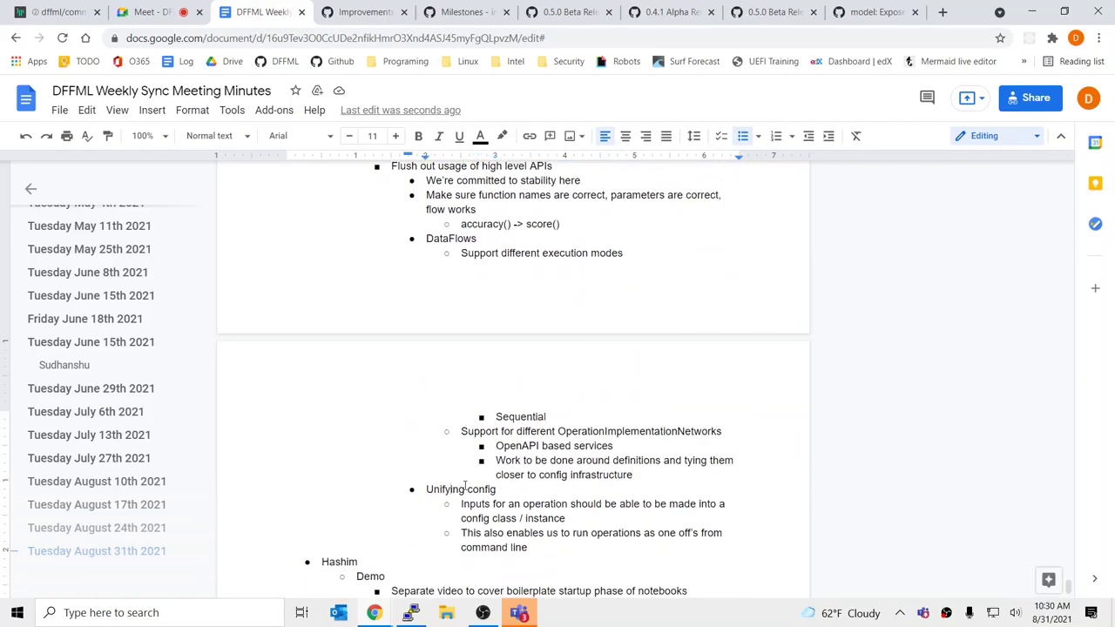
pyautogui.scroll(4, 468, 484)
pyautogui.scroll(-6, 469, 481)
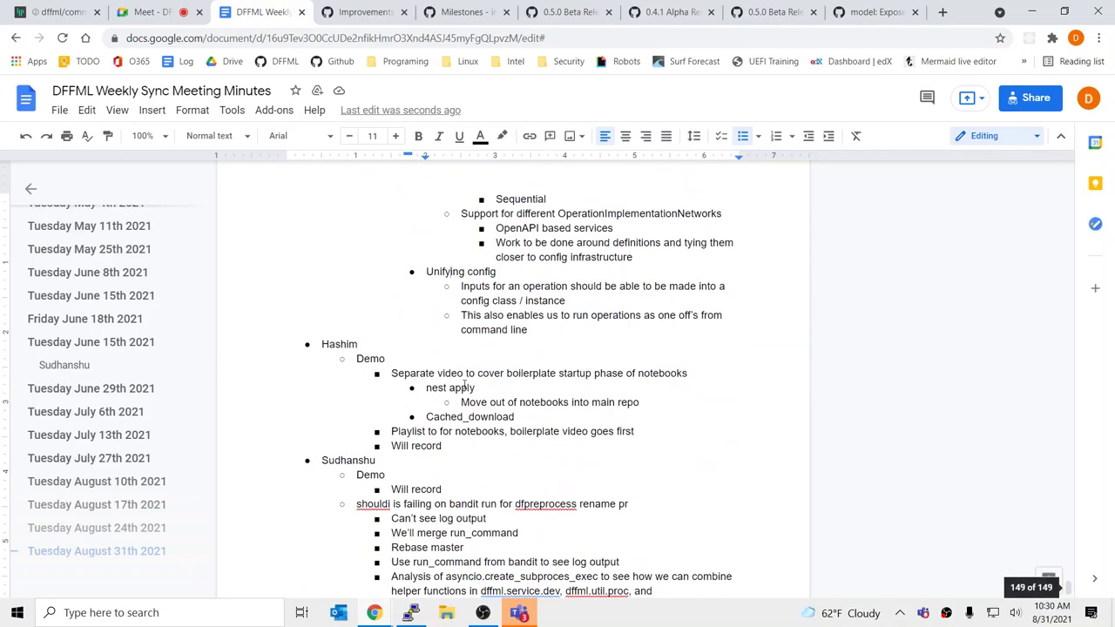
pyautogui.moveTo(473, 268); pyautogui.dragTo(530, 324)
pyautogui.hotkey('shift', 'Tab')
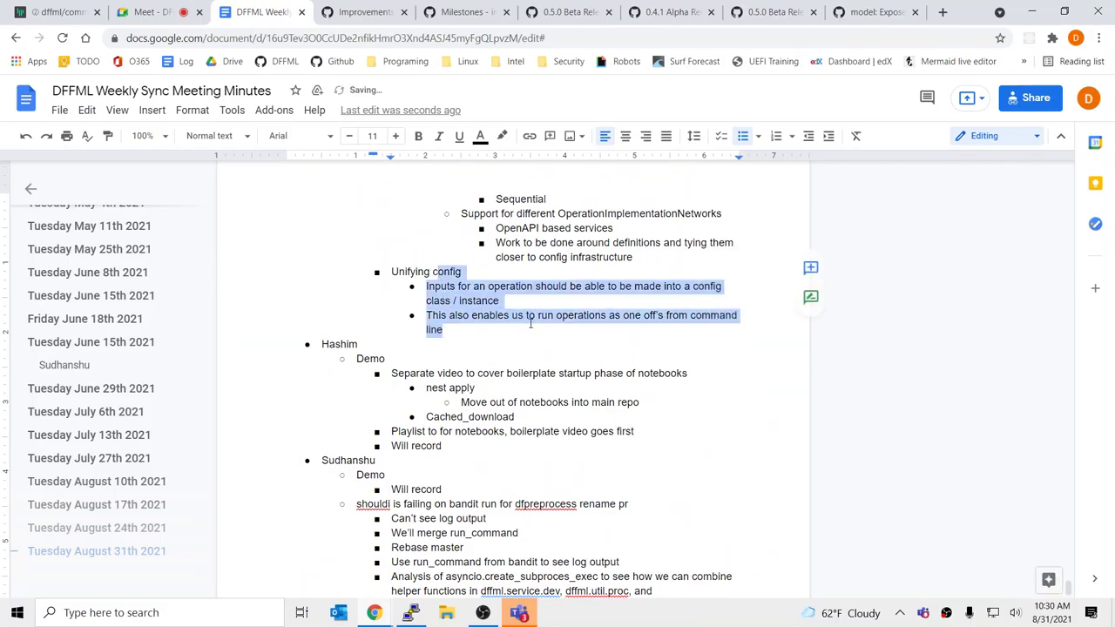
# Step: Add a bullet under "Unifying config" with the text "Converting to correct datatype" preceded by "With new mutable code"
pyautogui.click(530, 319)
pyautogui.press('Return')
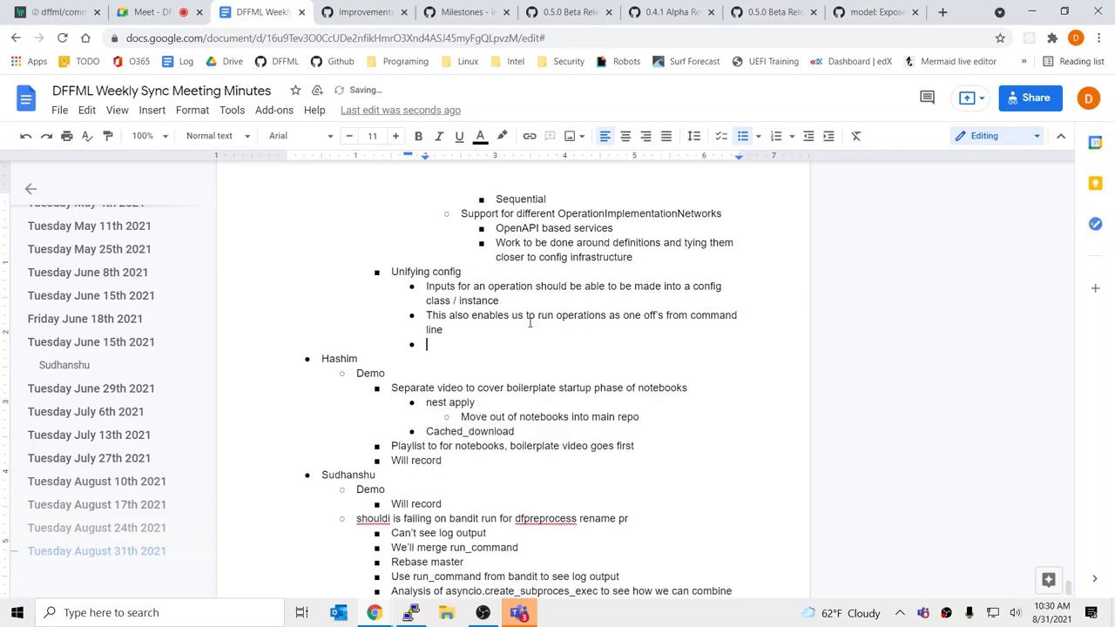
pyautogui.write('Converting to correct')
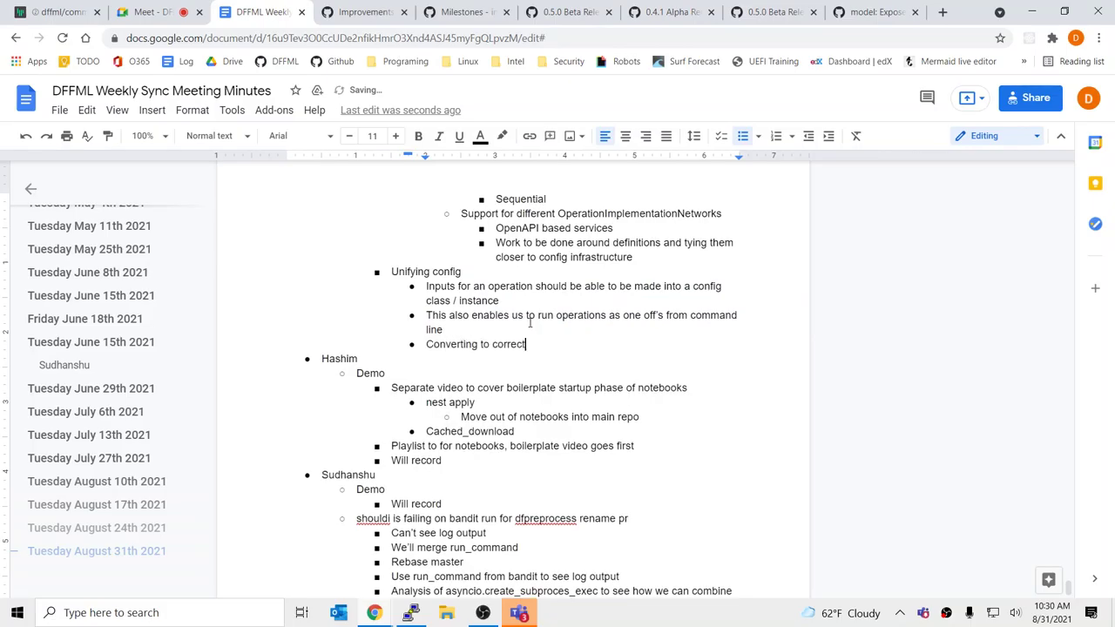
pyautogui.write(' datatype')
pyautogui.press('Home')
pyautogui.write('With new ')
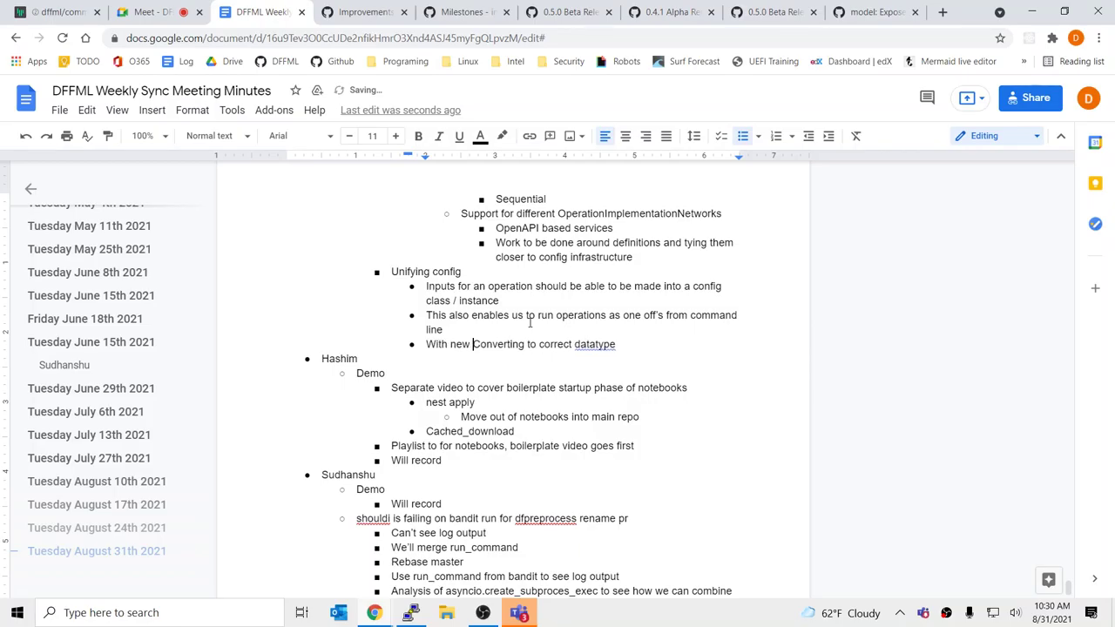
pyautogui.write('mutable ')
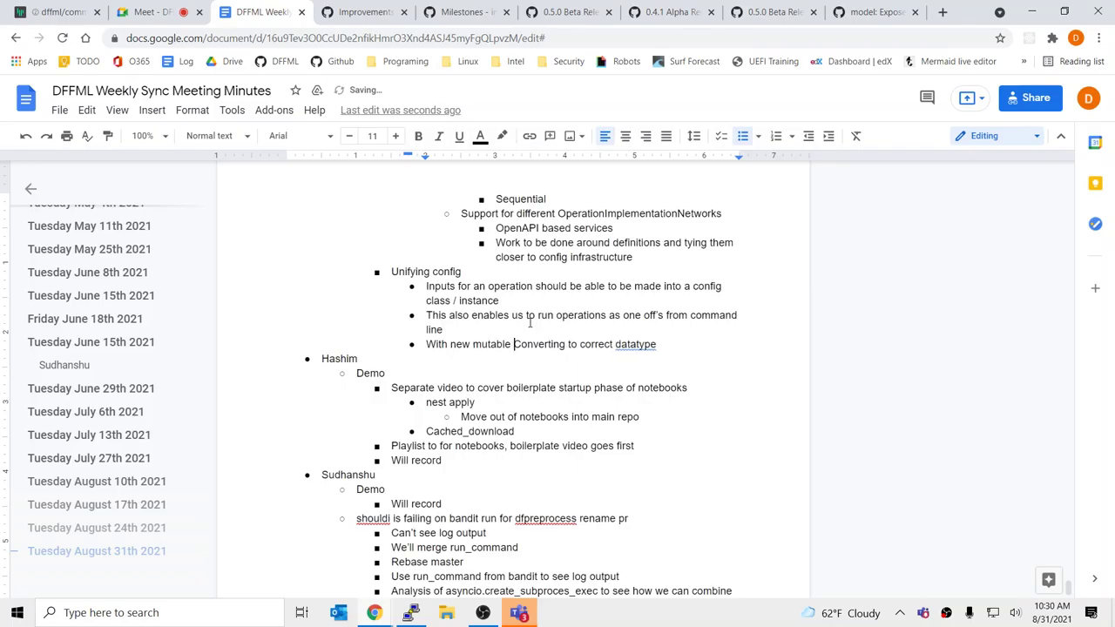
pyautogui.write('code')
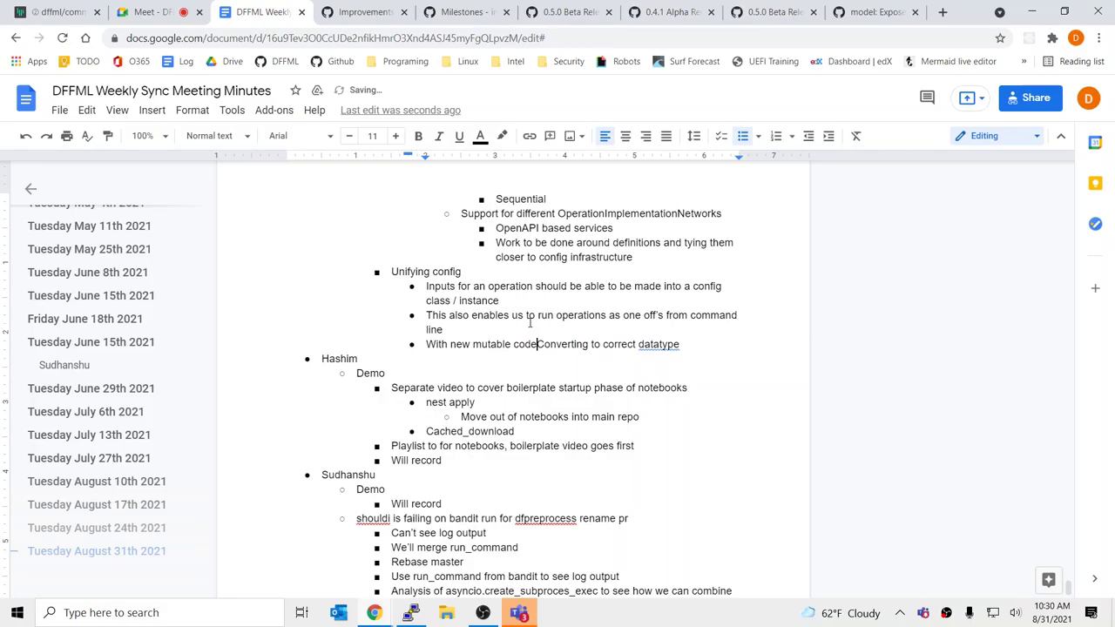
# Step: Split the datatype text into a nested bullet and complete its parent as "With new mutable code we can now"
pyautogui.press('Return')
pyautogui.press('Tab')
pyautogui.write('We can')
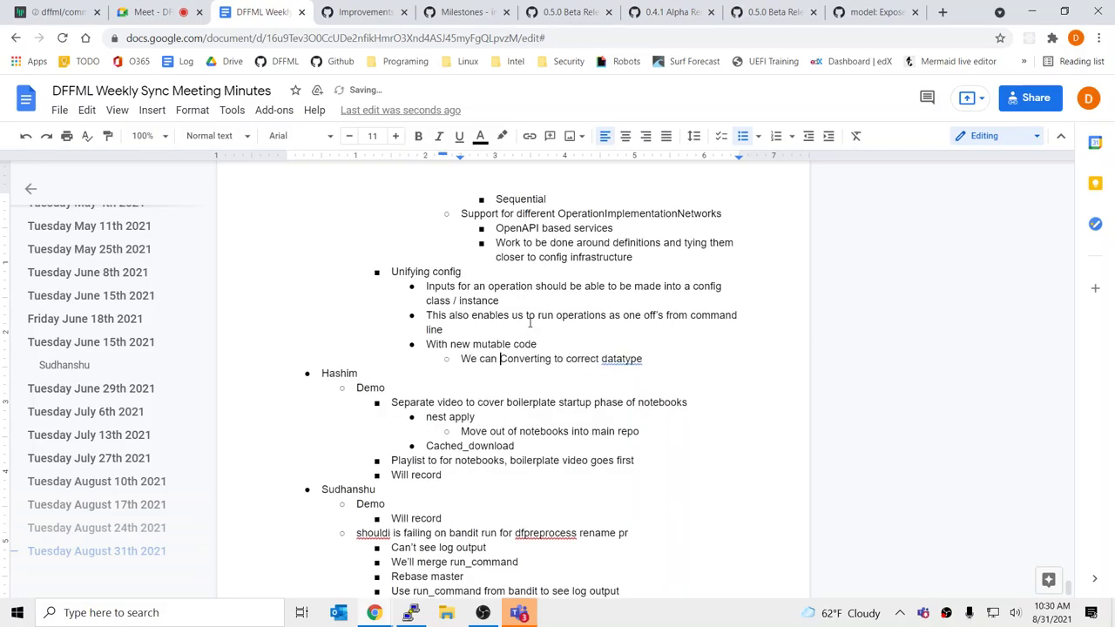
pyautogui.press('Up')
pyautogui.press('End')
pyautogui.write('we can now')
pyautogui.press('Down')
# Step: Reword the nested bullet as "Convert to correct datatype on access if it was incorrect"
pyautogui.press('Home')
pyautogui.press('Delete')
pyautogui.press('Delete')
pyautogui.press('Delete')
pyautogui.press('Delete')
pyautogui.press('Delete')
pyautogui.press('Delete')
pyautogui.press('Delete')
pyautogui.press('Delete')
pyautogui.press('Delete')
pyautogui.press('Delete')
pyautogui.press('Delete')
pyautogui.press('Delete')
pyautogui.press('Delete')
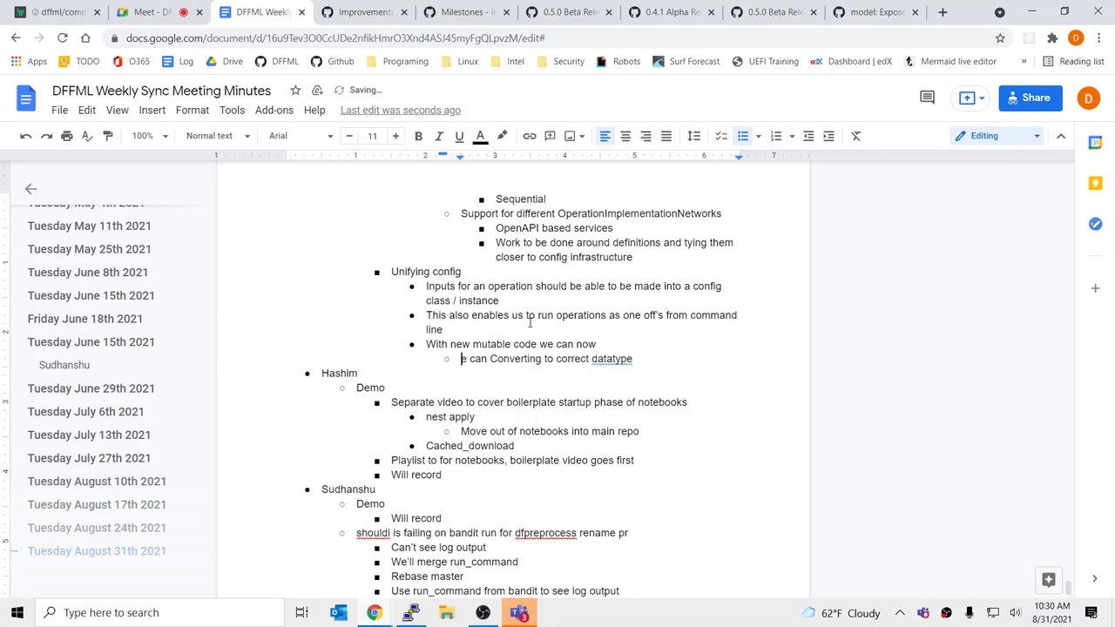
pyautogui.press('Delete')
pyautogui.press('Delete')
pyautogui.press('Delete')
pyautogui.press('Delete')
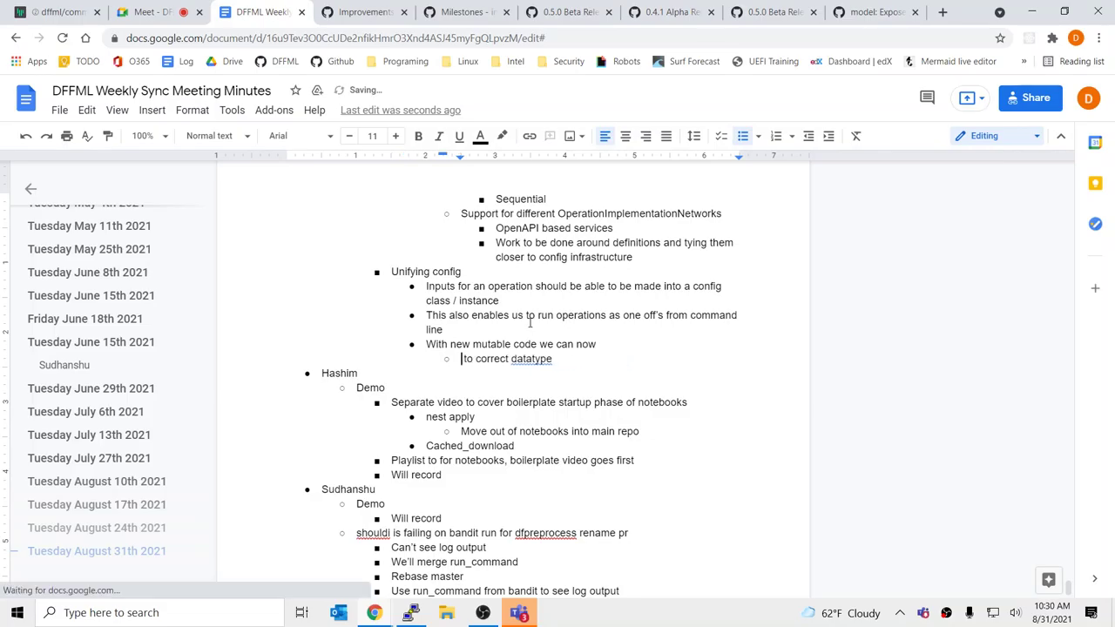
pyautogui.write('Convert ')
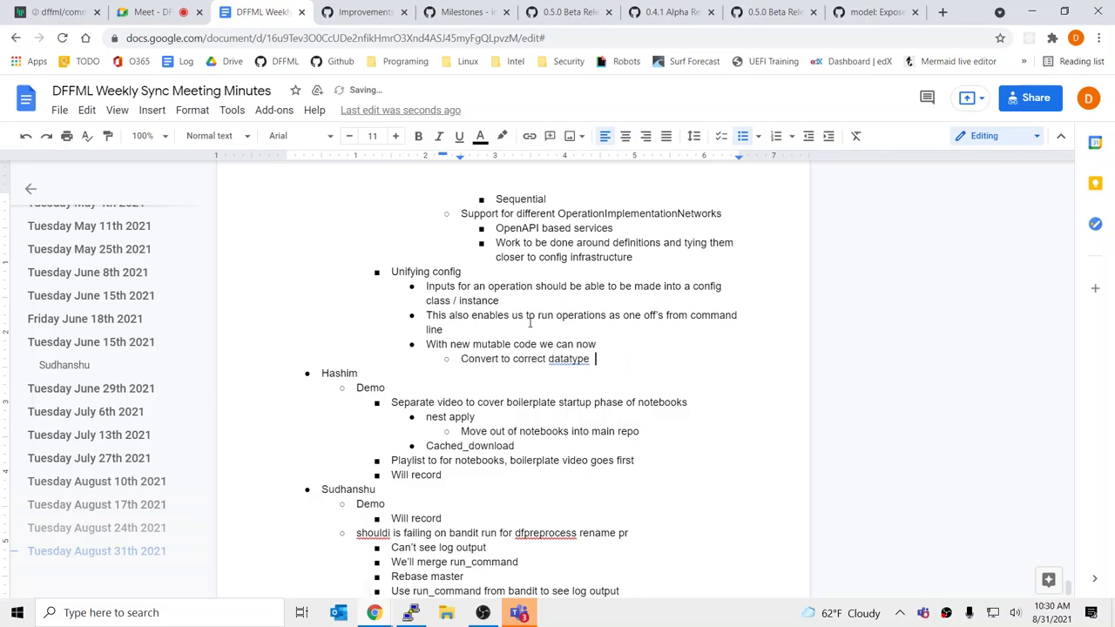
pyautogui.write('i')
pyautogui.press('BackSpace')
pyautogui.write('on access if it was incorrect')
# Step: Add a sibling nested bullet reading "Including loading config dict to instantiated object"
pyautogui.press('Return')
pyautogui.write('In')
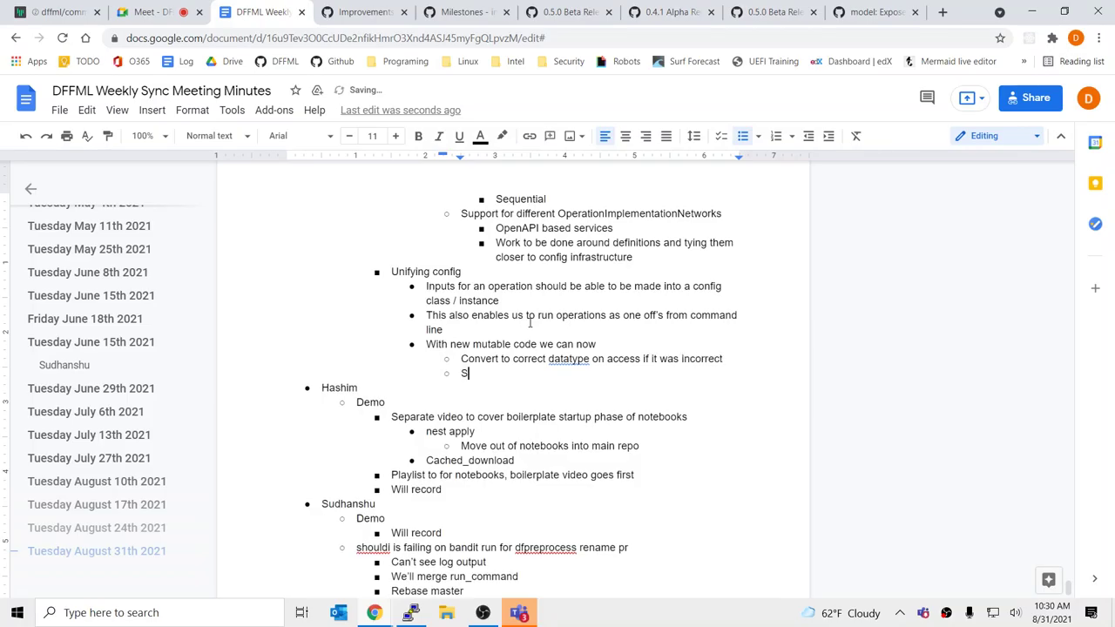
pyautogui.write('cluding loading ')
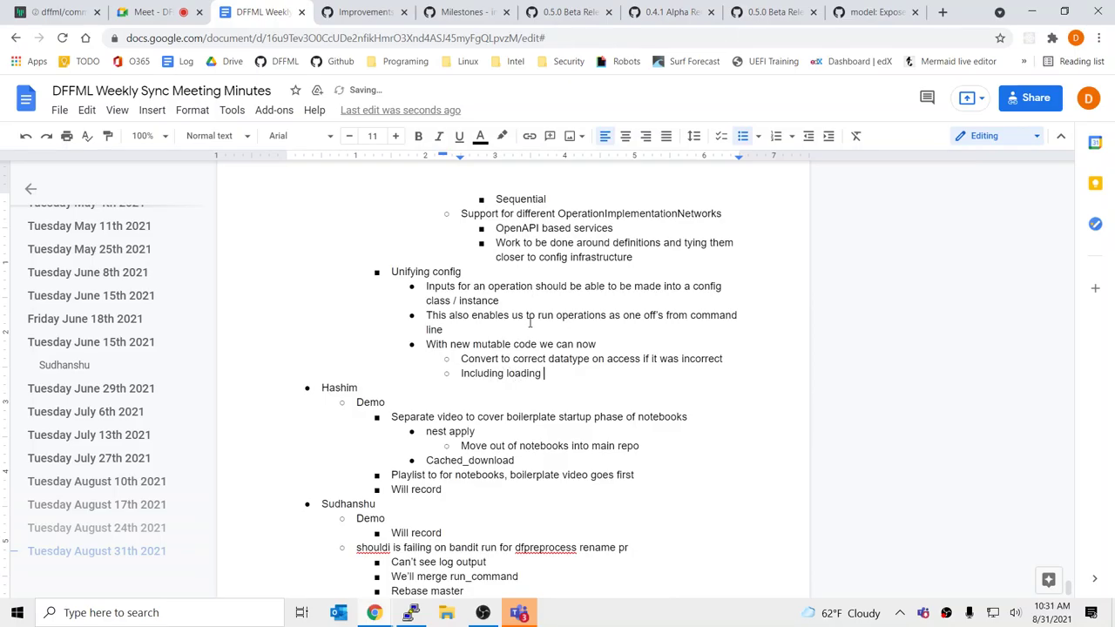
pyautogui.write('config dict to instantiated object')
pyautogui.press('Up')
pyautogui.press('Up')
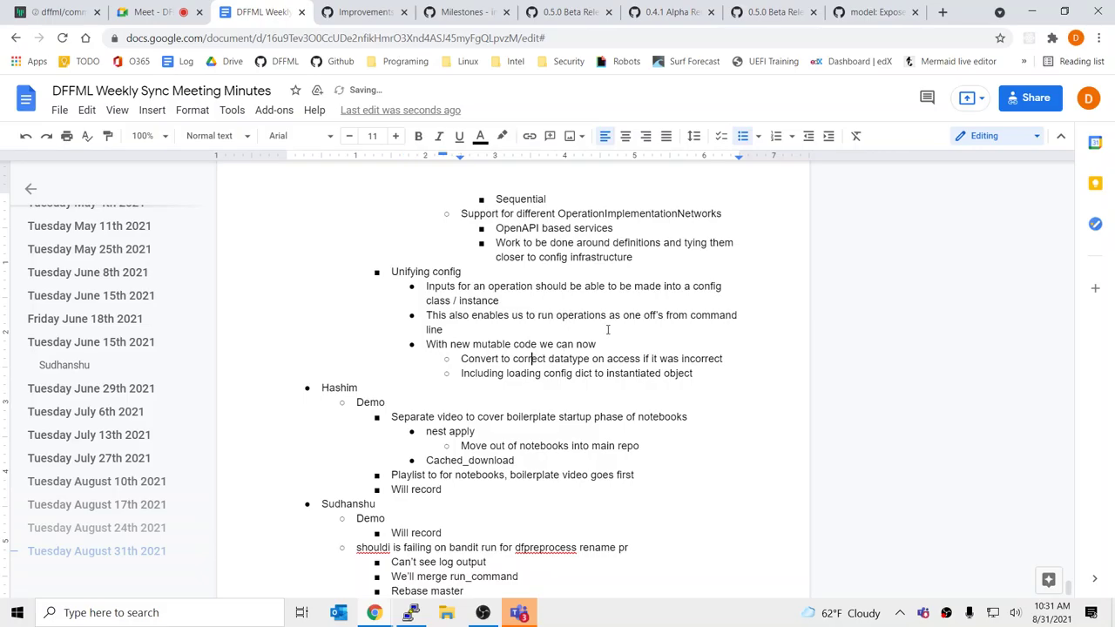
pyautogui.click(729, 373)
# Step: Switch to the PuTTY terminal, quit the open editor and open service/http/tests/dataflow.py in vim
pyautogui.hotkey('alt', 'Tab')
pyautogui.hotkey('alt', 'Tab')
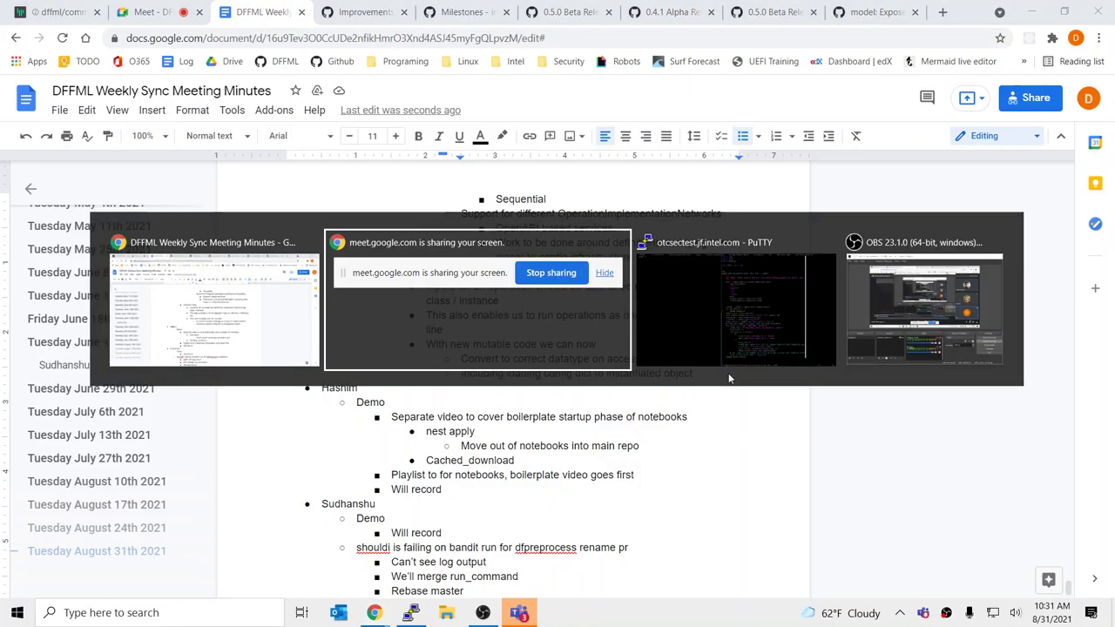
pyautogui.write(':Q')
pyautogui.press('Return')
pyautogui.write(':q')
pyautogui.press('Return')
pyautogui.write('vim ')
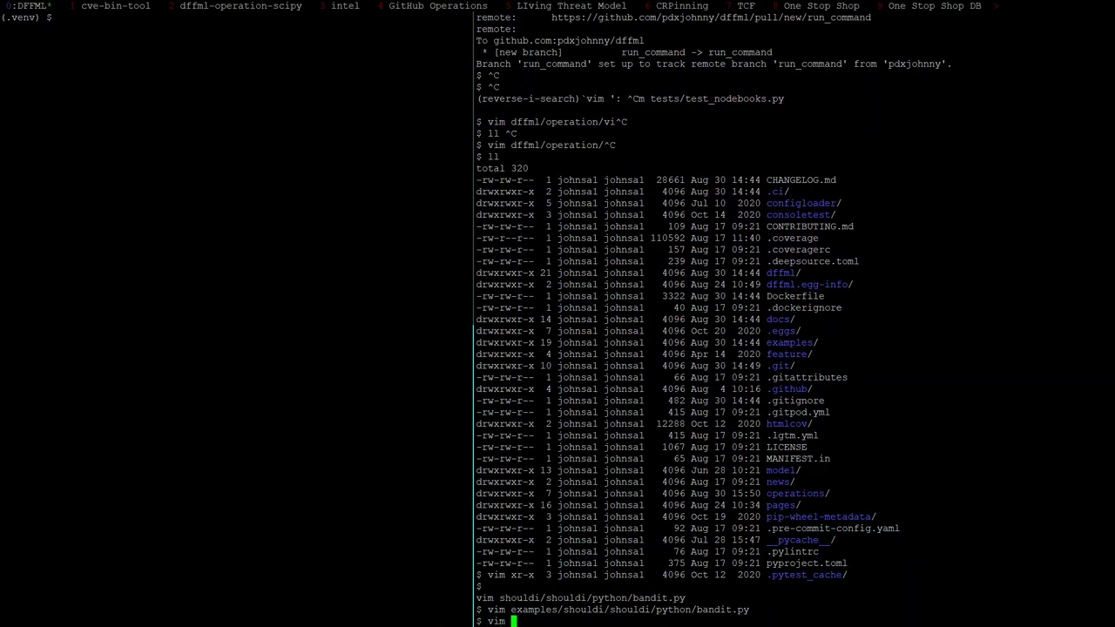
pyautogui.write('service/http/tests/')
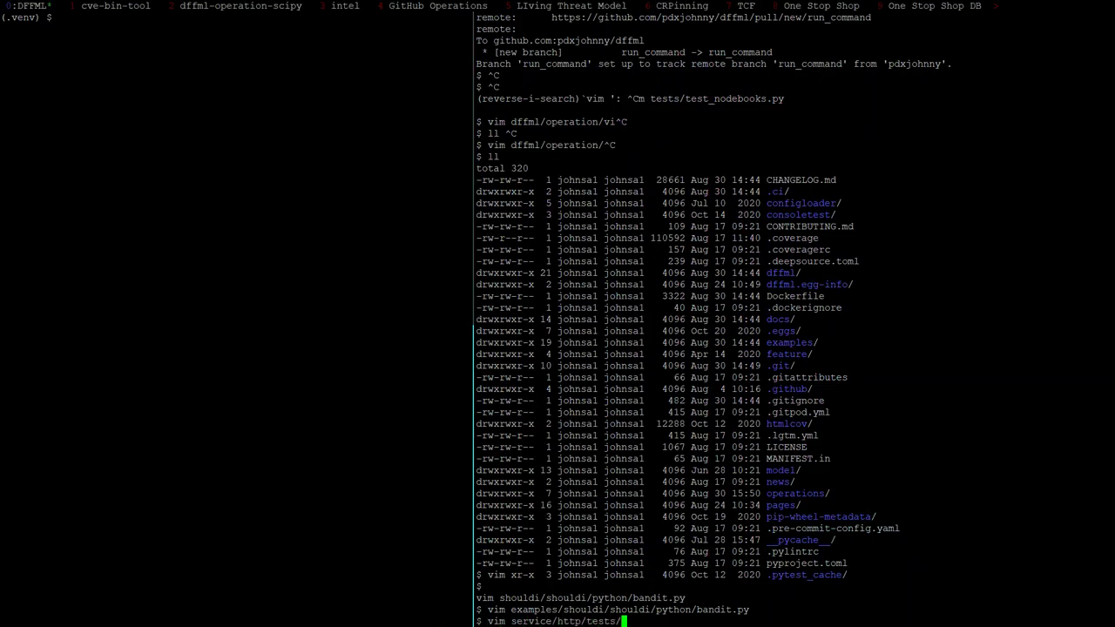
pyautogui.write('dataflow.py')
pyautogui.press('Return')
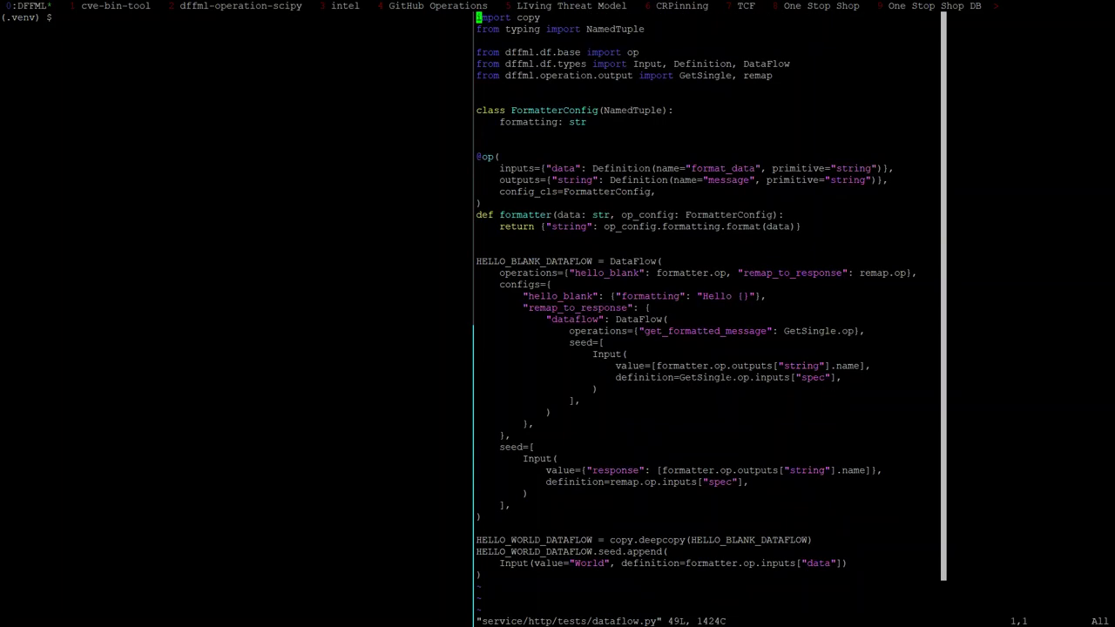
# Step: Examine the formatter operation's config and the HELLO_BLANK_DATAFLOW definition in dataflow.py, and close the file
pyautogui.press('j')
pyautogui.press('j')
pyautogui.press('j')
pyautogui.press('j')
pyautogui.press('j')
pyautogui.press('j')
pyautogui.press('j')
pyautogui.press('j')
pyautogui.press('j')
pyautogui.press('j')
pyautogui.press('j')
pyautogui.press('j')
pyautogui.press('j')
pyautogui.press('j')
pyautogui.press('j')
pyautogui.press('j')
pyautogui.press('j')
pyautogui.press('j')
pyautogui.press('j')
pyautogui.press('j')
pyautogui.press('$')
pyautogui.press('k')
pyautogui.press('k')
pyautogui.press('k')
pyautogui.press('k')
pyautogui.press('h')
pyautogui.press('h')
pyautogui.press('h')
pyautogui.write(':q')
pyautogui.press('Return')
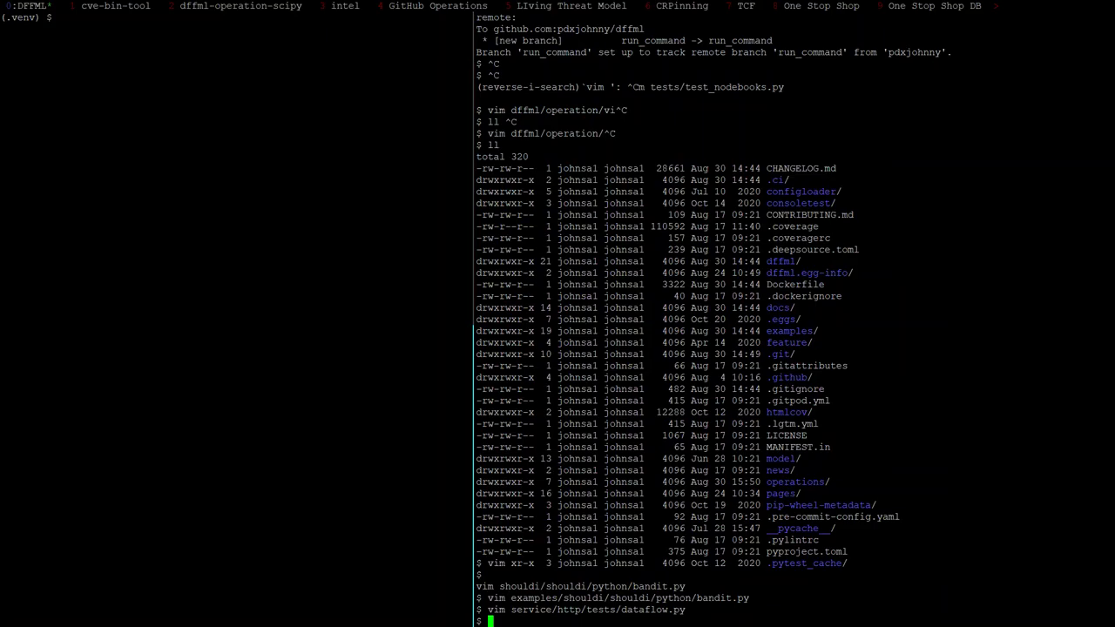
pyautogui.hotkey('ctrl', 'b')
pyautogui.press('z')
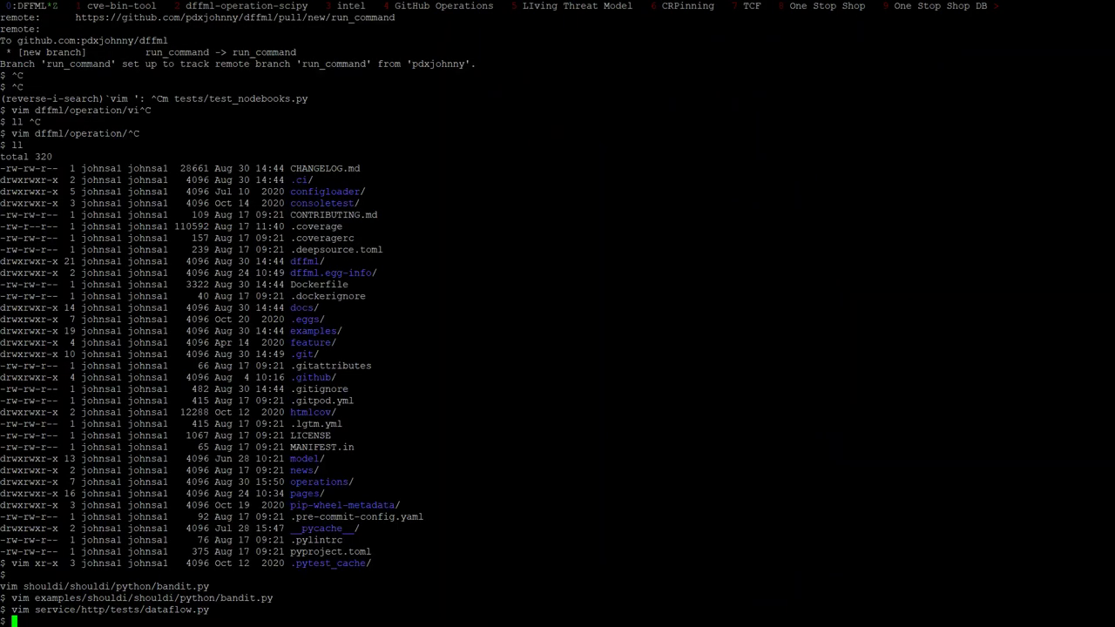
pyautogui.hotkey('ctrl', 'b')
pyautogui.press('z')
# Step: Switch back to Chrome and review the issues in the 0.5.0 Beta Release milestone
pyautogui.hotkey('alt', 'Tab')
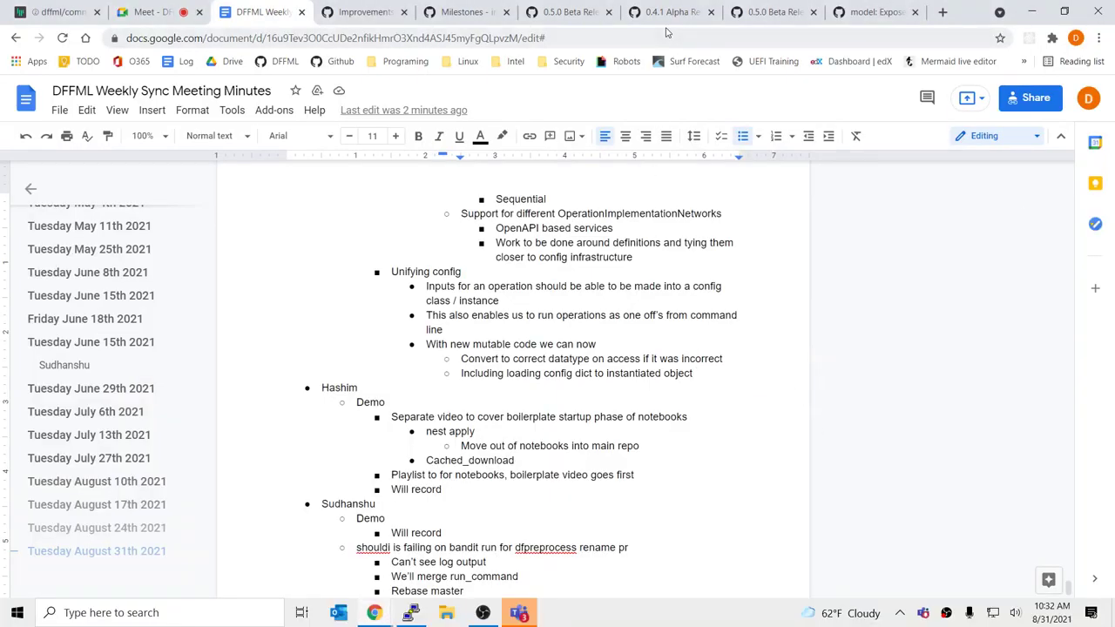
pyautogui.click(655, 17)
pyautogui.click(593, 17)
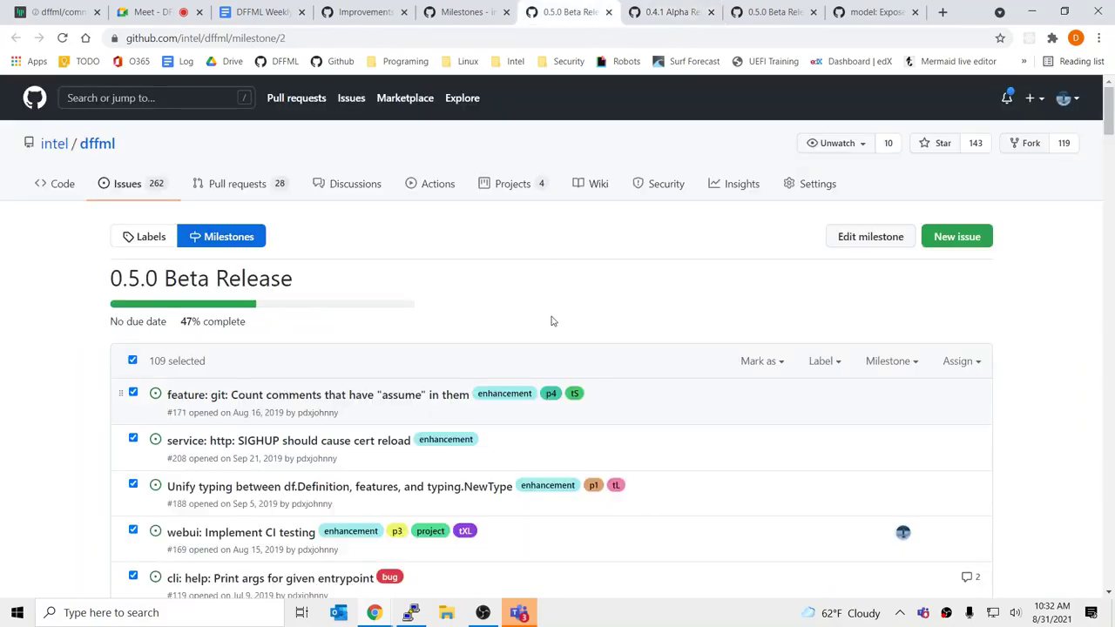
pyautogui.scroll(-5, 670, 349)
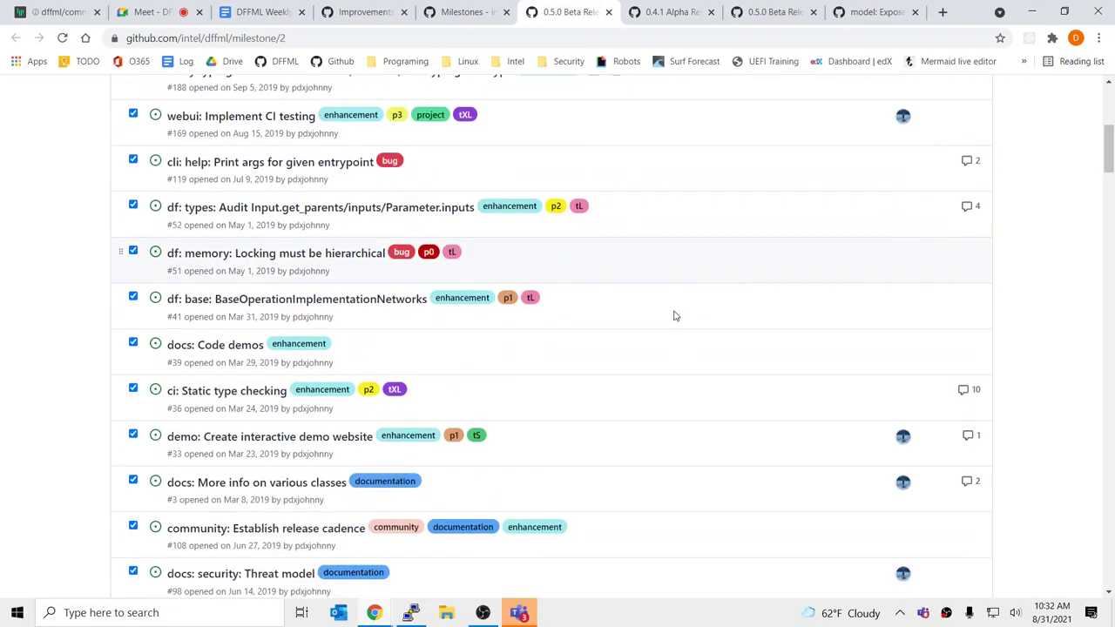
# Step: In the meeting minutes, insert "Refactor HTTP service" as the first sub-item under "How are we getting to beta?"
pyautogui.click(261, 13)
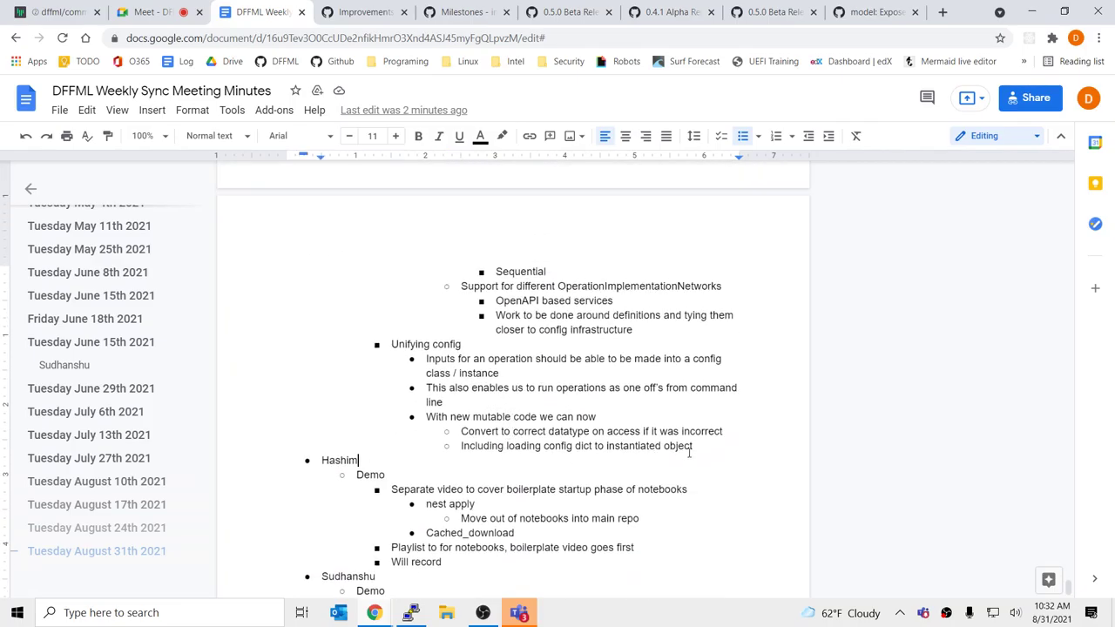
pyautogui.scroll(1, 689, 452)
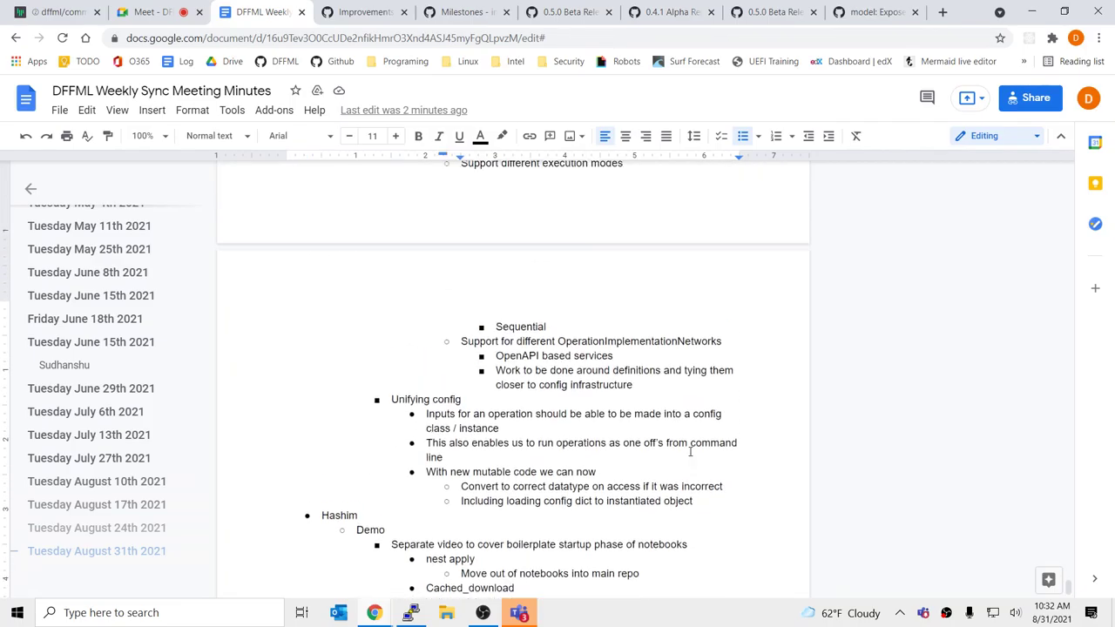
pyautogui.scroll(3, 690, 452)
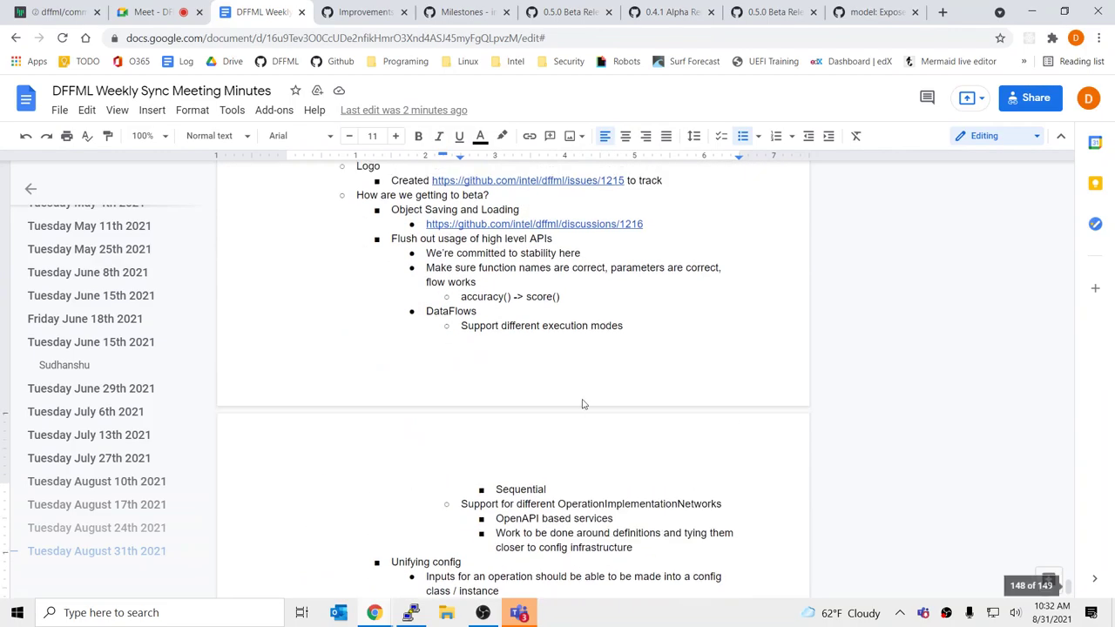
pyautogui.click(560, 201)
pyautogui.press('Return')
pyautogui.press('Tab')
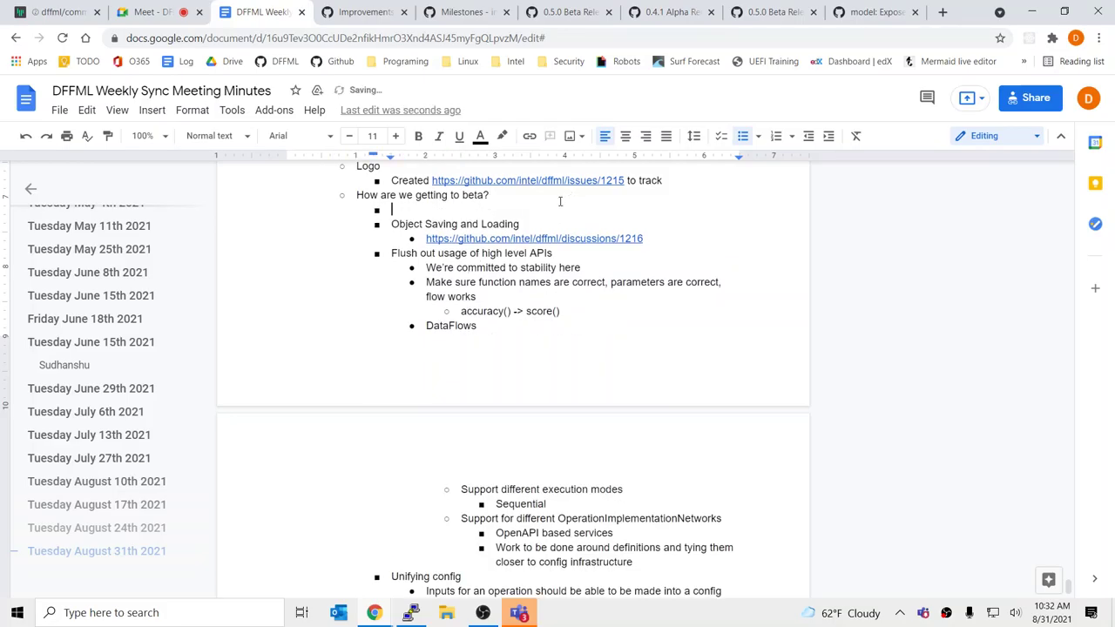
pyautogui.write('Refactor HTTP service')
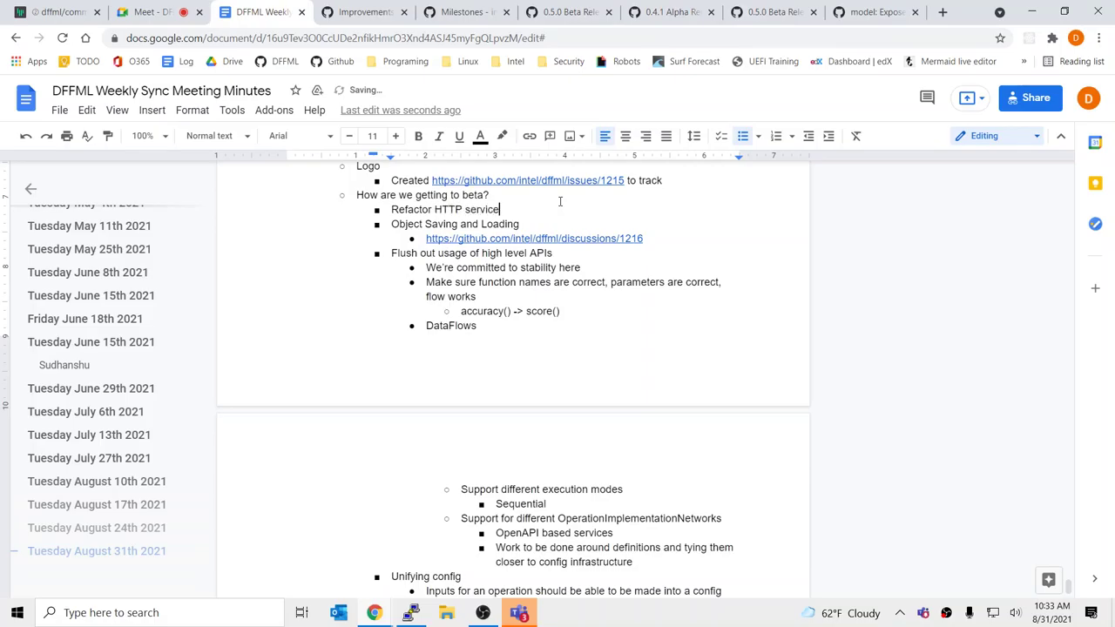
# Step: Insert a "Documentation" item directly under "How are we getting to beta?", above "Refactor HTTP service"
pyautogui.press('Up')
pyautogui.click(449, 327)
pyautogui.click(507, 214)
pyautogui.click(504, 199)
pyautogui.press('Return')
pyautogui.write('Do')
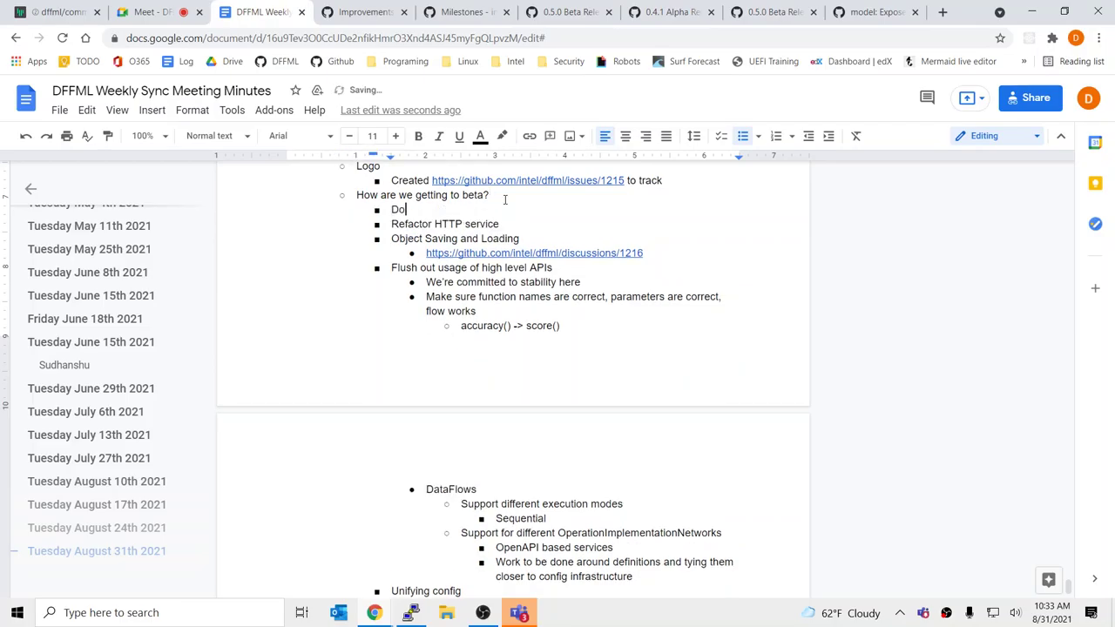
pyautogui.write('cumentation')
# Step: Add the sub-item "Abstractions that need to be explained" under "Documentation"
pyautogui.press('Return')
pyautogui.press('Tab')
pyautogui.write('Abstract')
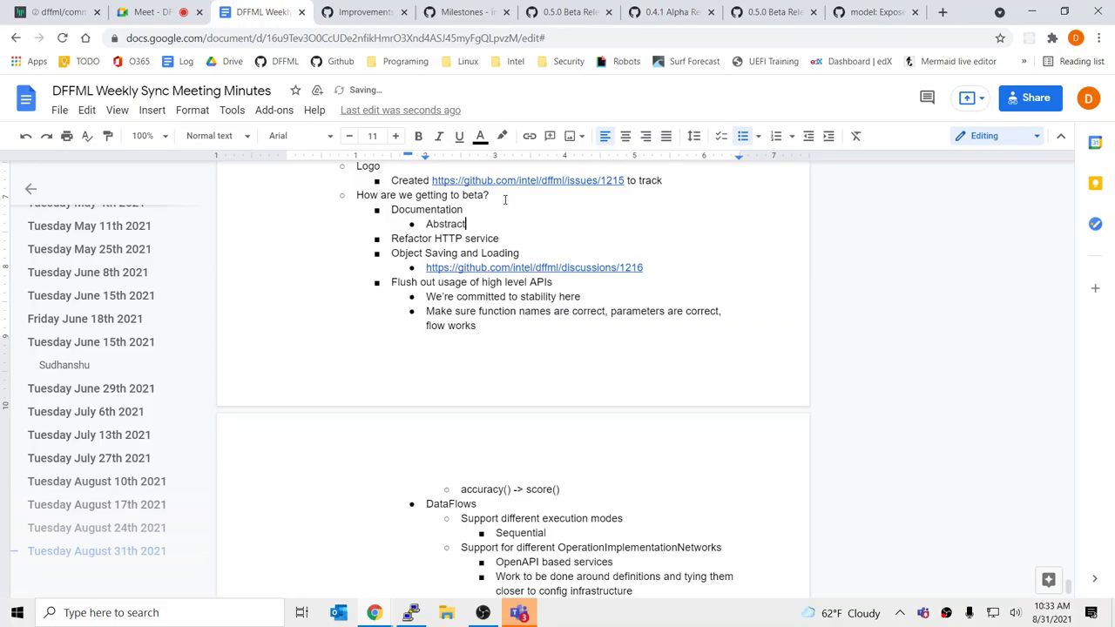
pyautogui.write('ions that need to be explained')
pyautogui.press('Return')
# Step: Add an "OperationImplementationNetwork" item below "Abstractions that need to be explained", followed by an empty bullet
pyautogui.write('Ope')
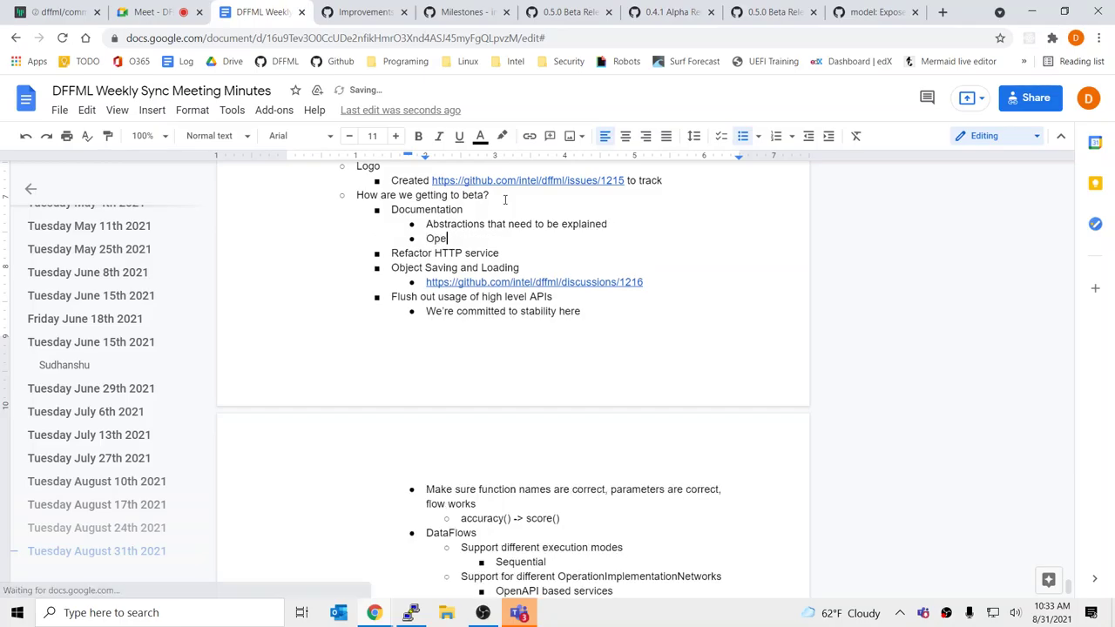
pyautogui.write('rationImplement')
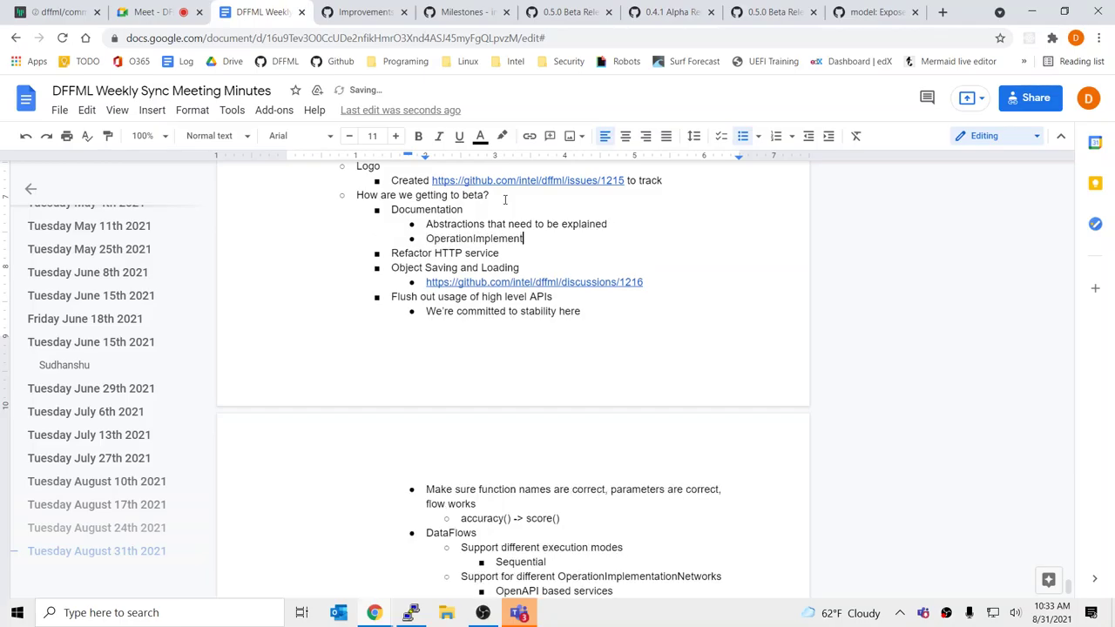
pyautogui.write('ation Network')
pyautogui.hotkey('ctrl', 'Left')
pyautogui.press('BackSpace')
pyautogui.press('Return')
# Step: Insert "What is the need to switch" above "OperationImplementationNetwork" and nest "OperationImplementationNetwork" one level beneath it
pyautogui.press('Up')
pyautogui.hotkey('shift', 'Return')
pyautogui.press('Up')
pyautogui.write('Wh')
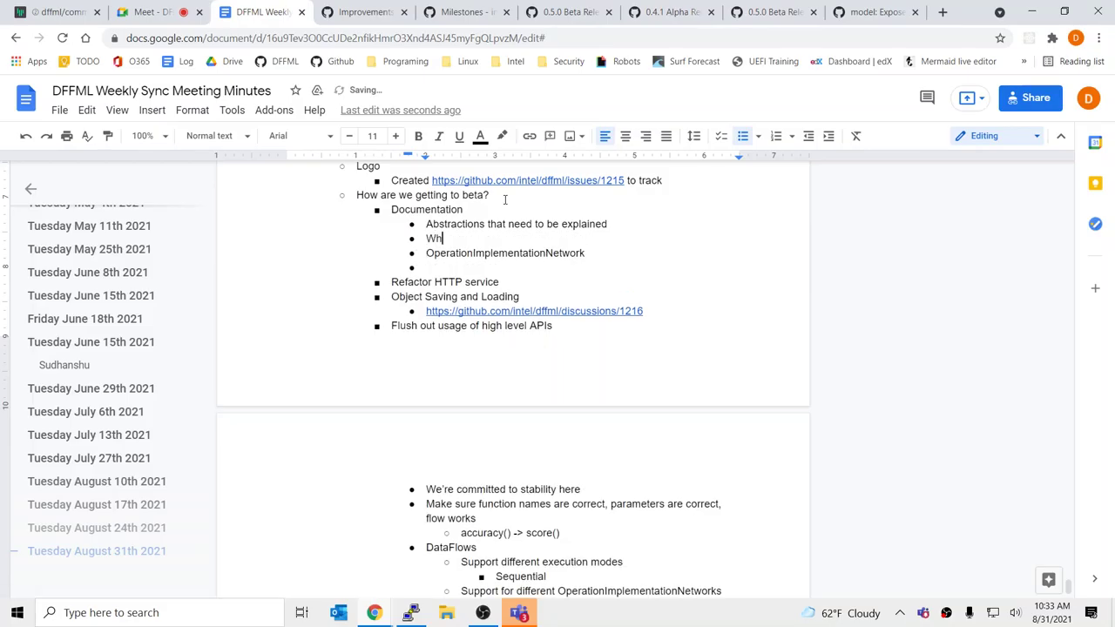
pyautogui.write('at is the need to switch')
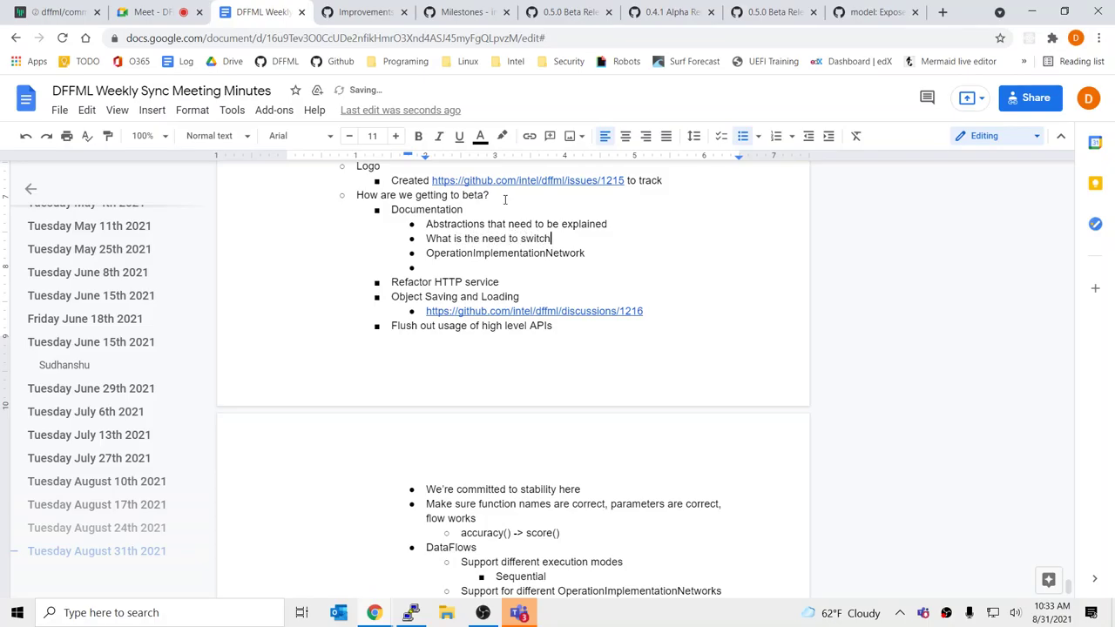
pyautogui.press('Down')
pyautogui.press('Home')
pyautogui.press('Tab')
pyautogui.press('Up')
pyautogui.press('End')
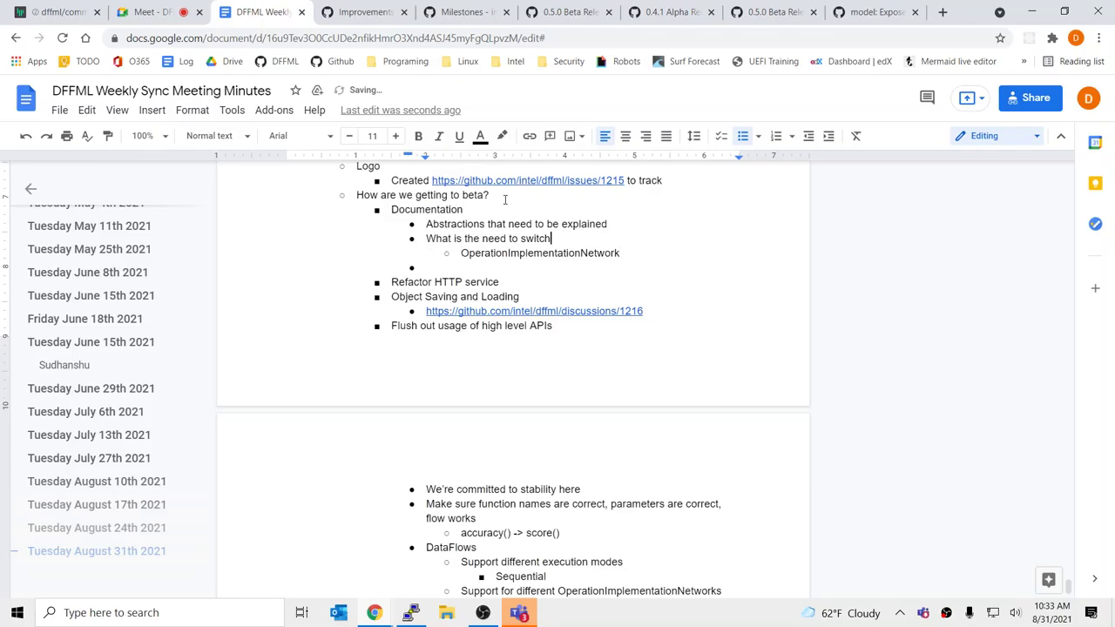
# Step: Extend "What is the need to switch" with "and why might one want to and show examples"
pyautogui.write('and why ')
pyautogui.write('might ')
pyautogui.write('one want t')
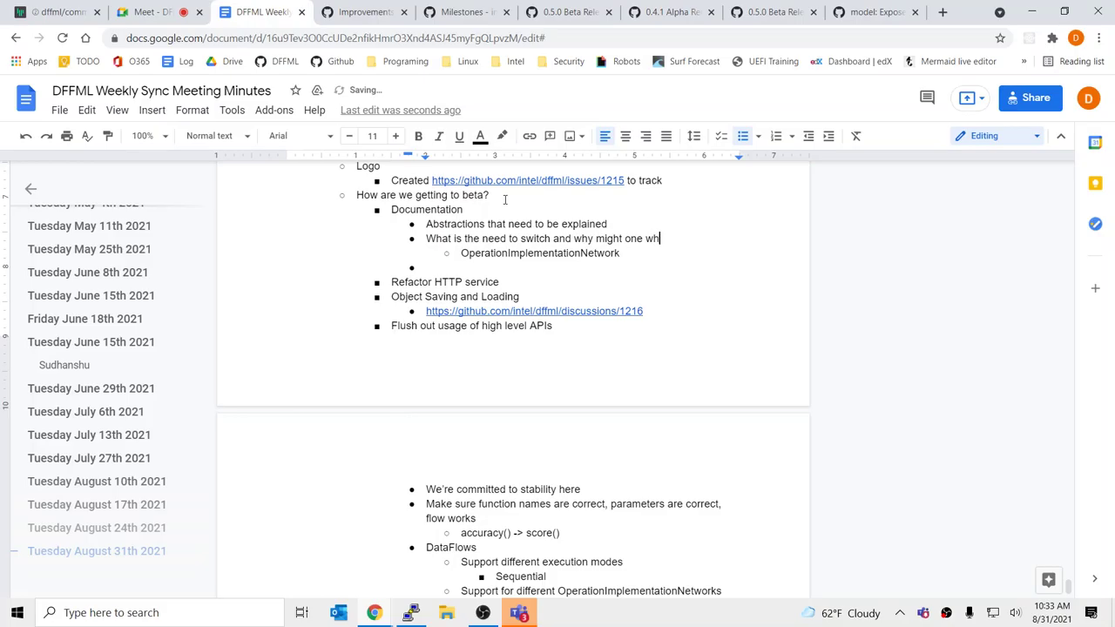
pyautogui.write('o and show examples')
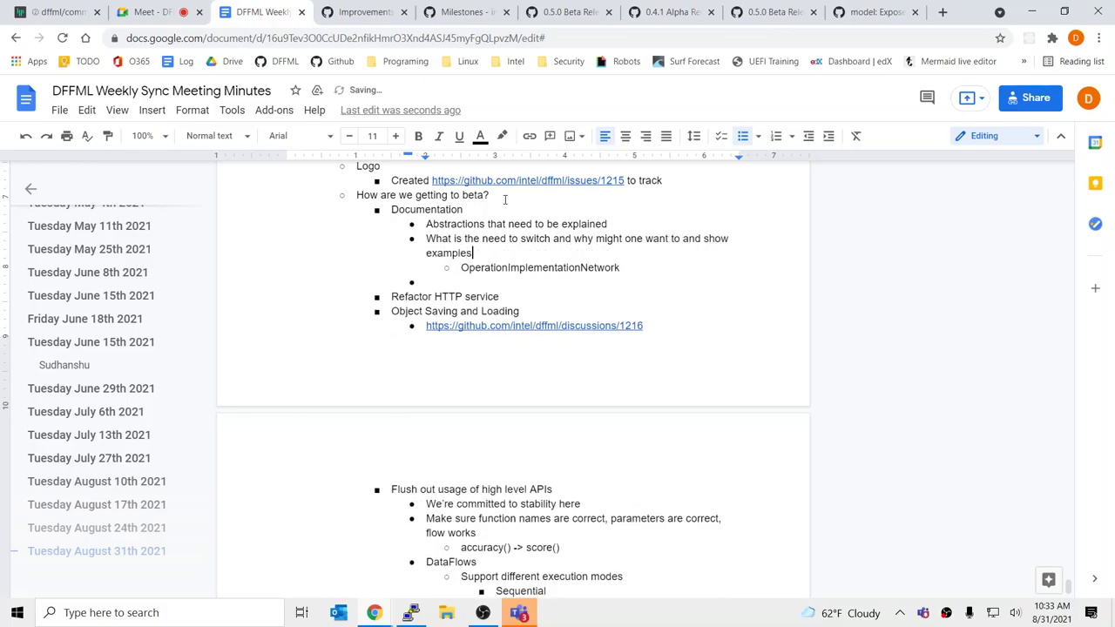
# Step: Remove the empty bullet between "OperationImplementationNetwork" and "Refactor HTTP service", keeping the latter at its original list level
pyautogui.click(464, 277)
pyautogui.press('Delete')
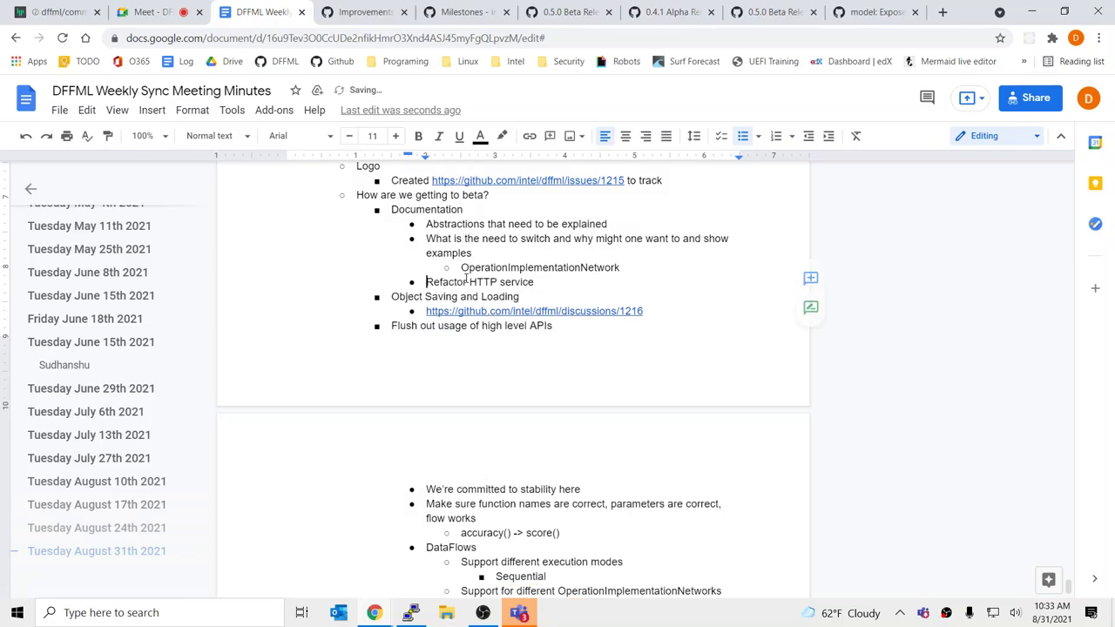
pyautogui.press('BackSpace')
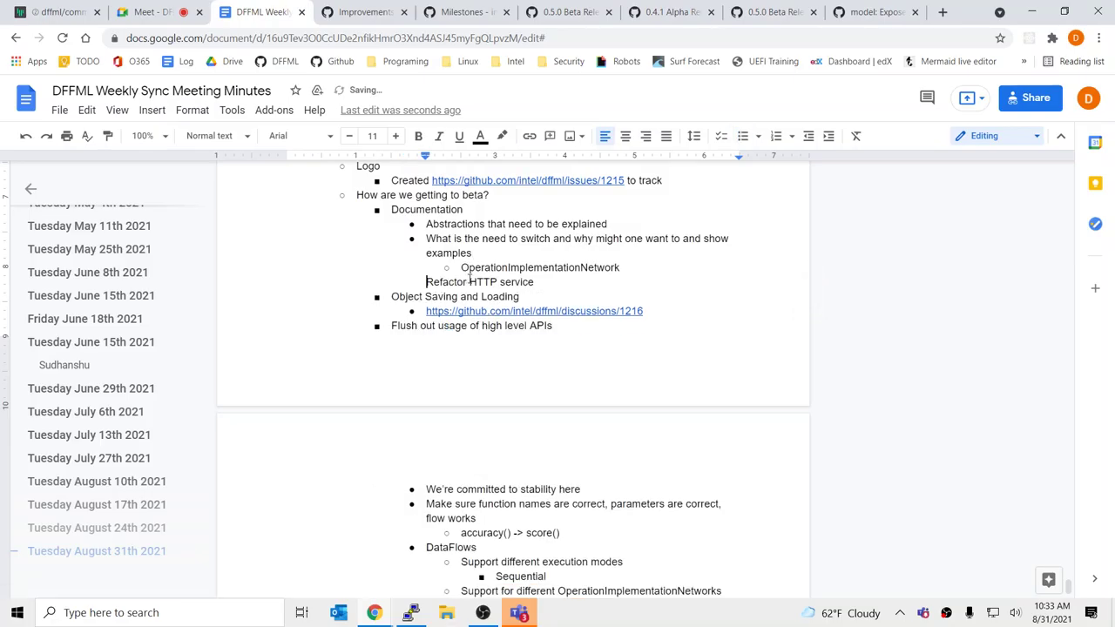
pyautogui.press('Return')
pyautogui.click(468, 279)
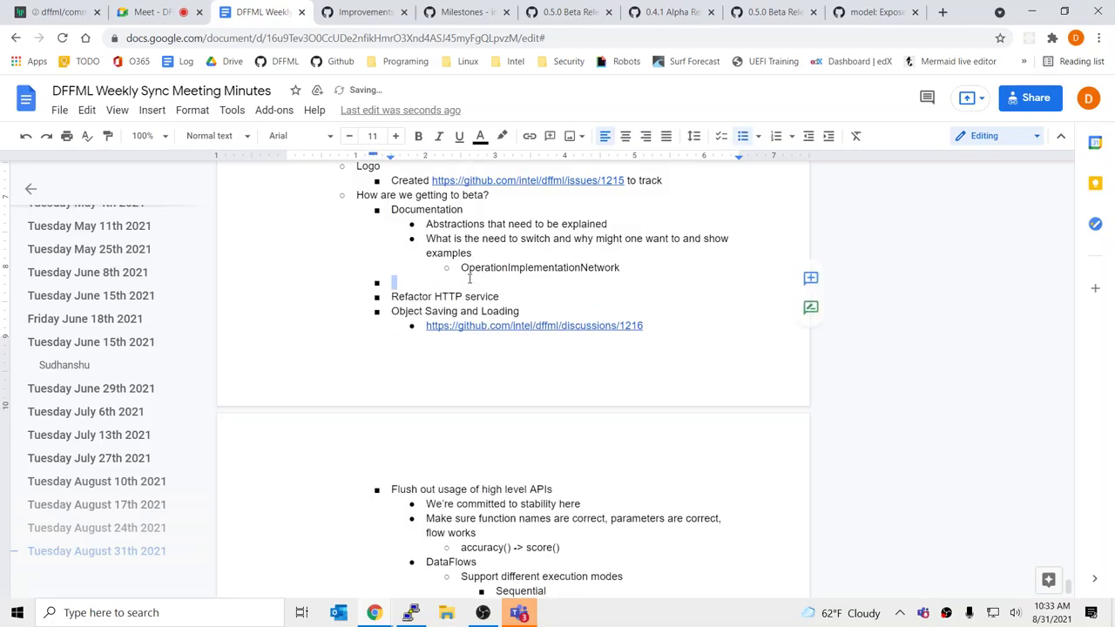
pyautogui.press('BackSpace')
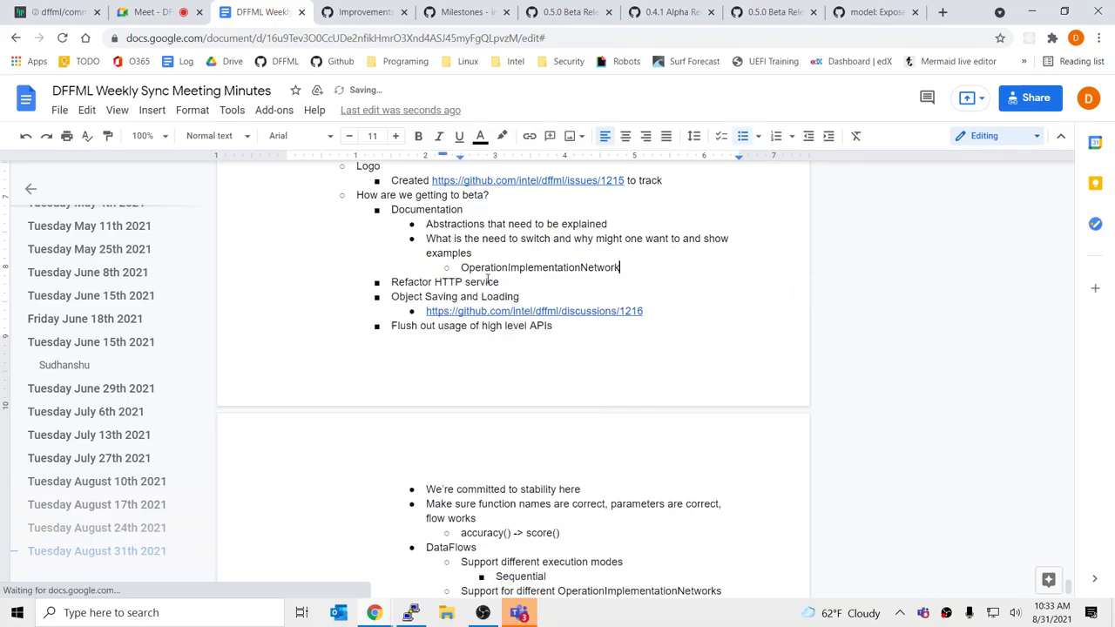
# Step: Examine the "DataFlows" sub-items on execution modes and support for different OperationImplementationNetworks
pyautogui.hotkey('shift', 'Home')
pyautogui.scroll(-3, 546, 366)
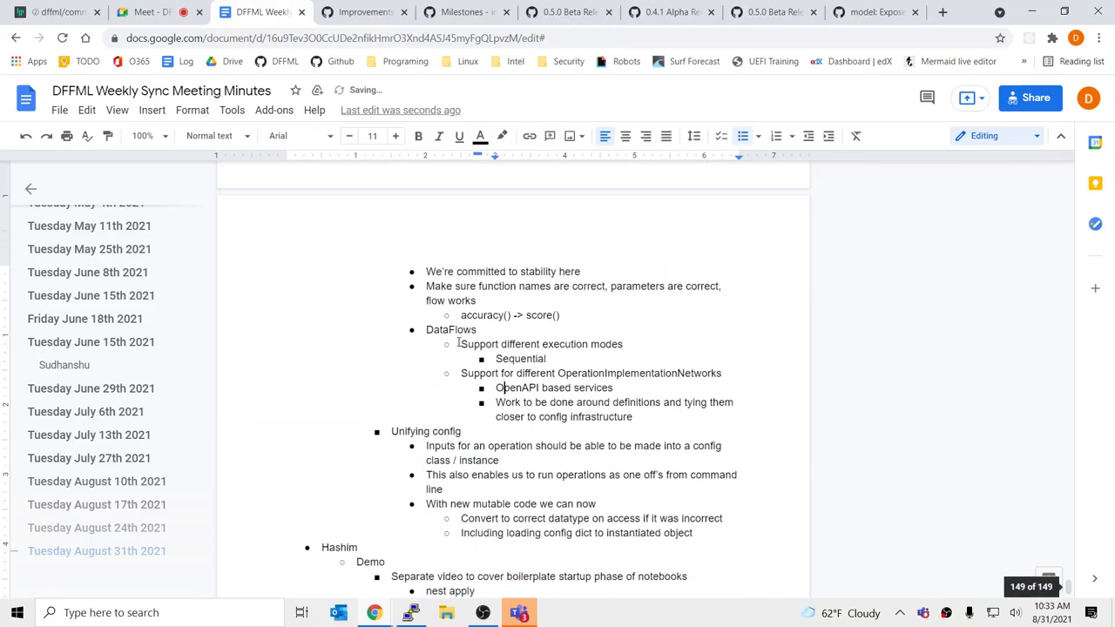
pyautogui.click(454, 330)
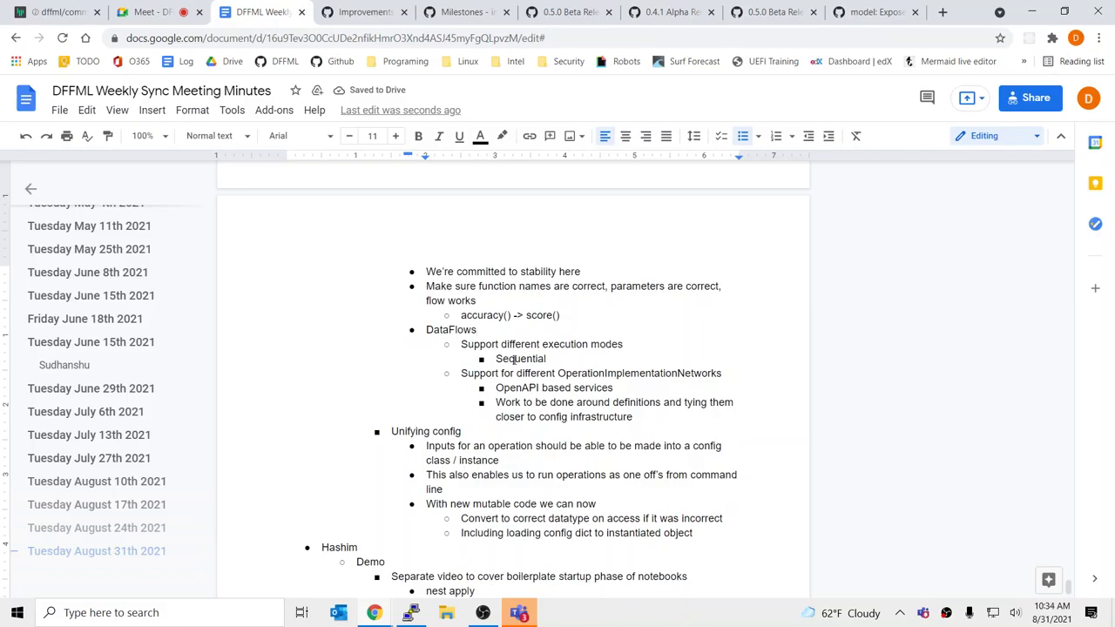
pyautogui.click(606, 365)
pyautogui.doubleClick(632, 373)
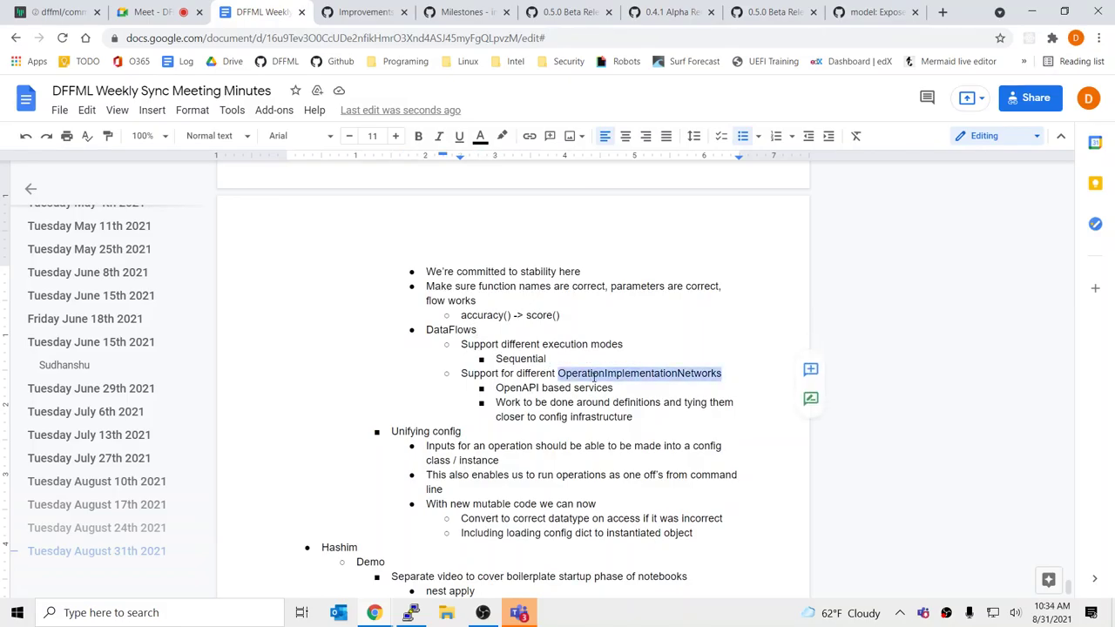
pyautogui.moveTo(474, 375)
pyautogui.mouseDown()
pyautogui.moveTo(668, 425)
pyautogui.moveTo(466, 374)
pyautogui.mouseUp()
pyautogui.click(666, 422)
pyautogui.click(464, 373)
pyautogui.scroll(6, 506, 386)
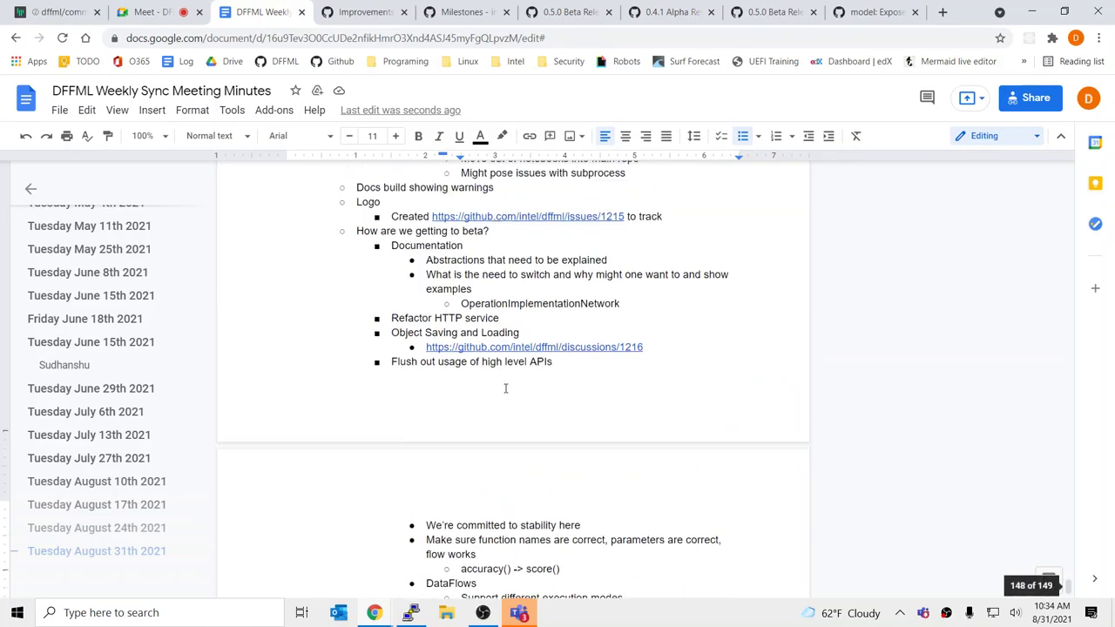
pyautogui.scroll(-4, 637, 306)
# Step: Add an "Orchestrator" item directly below the nested "OperationImplementationNetwork" under "Documentation"
pyautogui.click(660, 190)
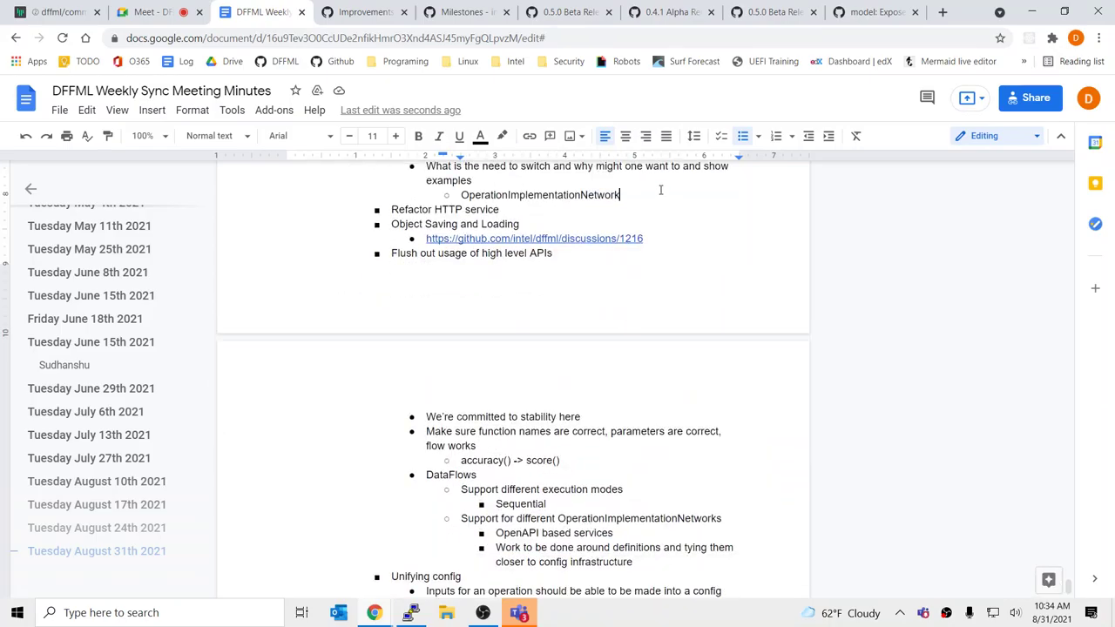
pyautogui.press('Return')
pyautogui.write('Or')
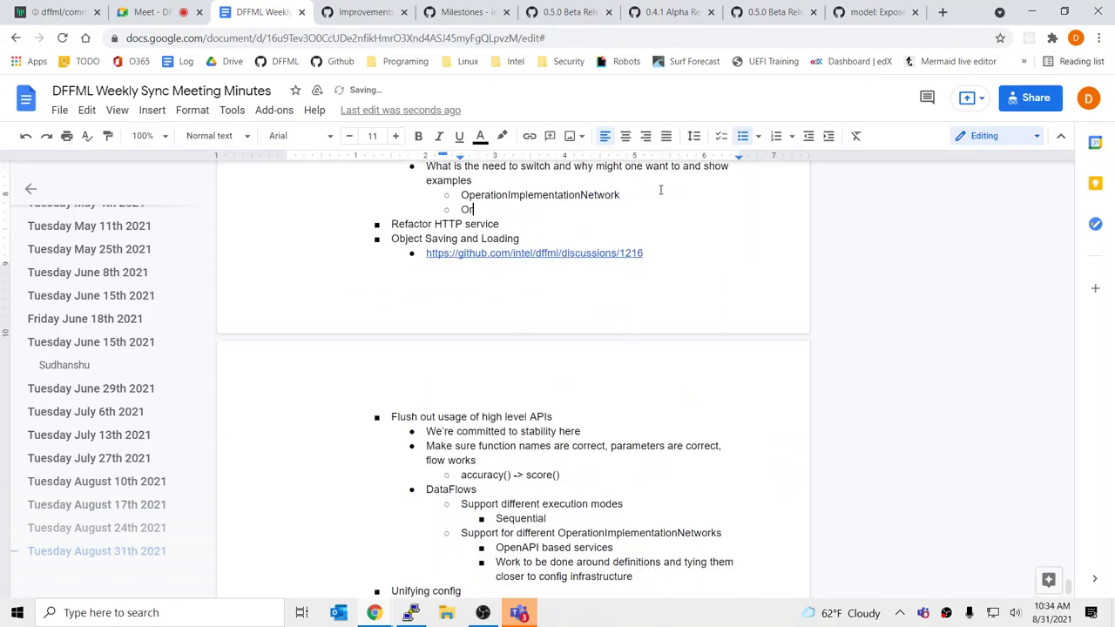
pyautogui.write('ehe')
pyautogui.press('BackSpace')
pyautogui.write('estrator')
pyautogui.scroll(1, 660, 189)
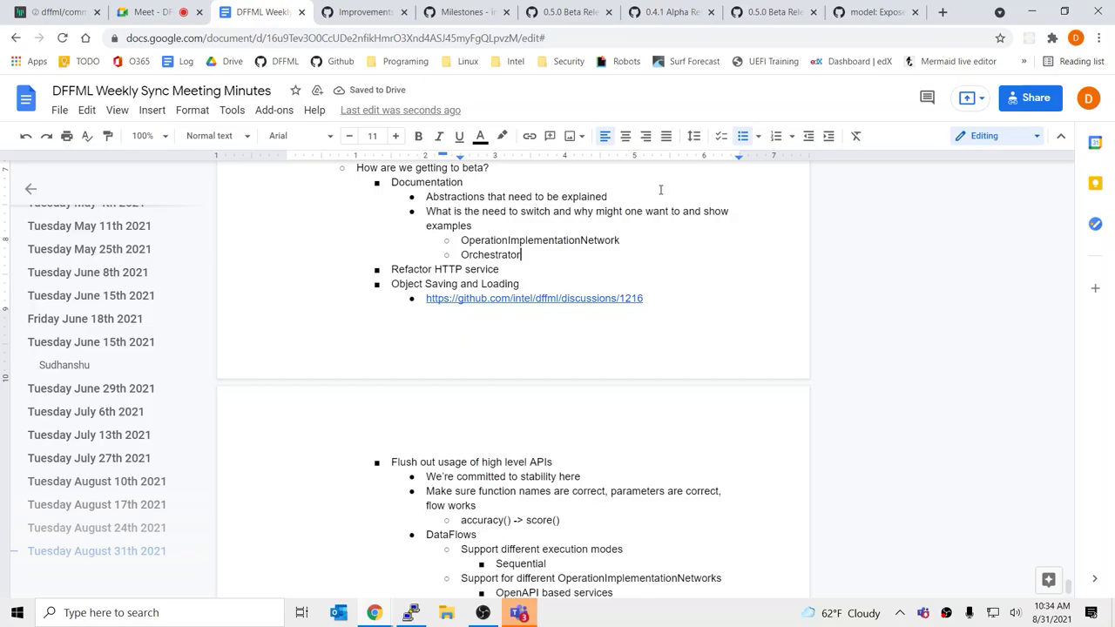
pyautogui.write('r')
pyautogui.press('Return')
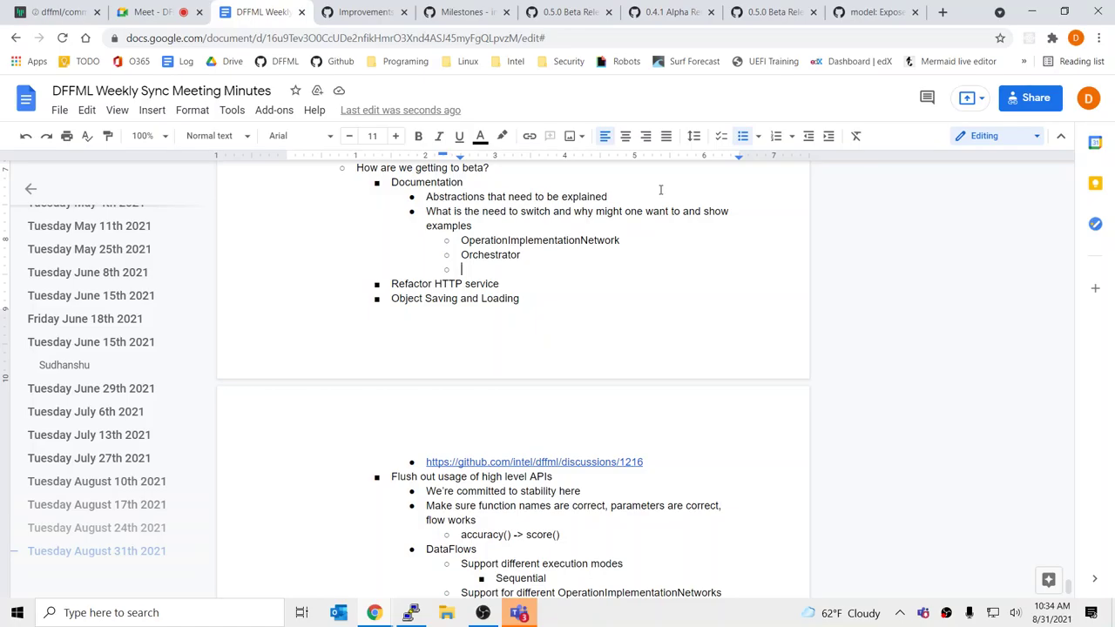
pyautogui.click(501, 226)
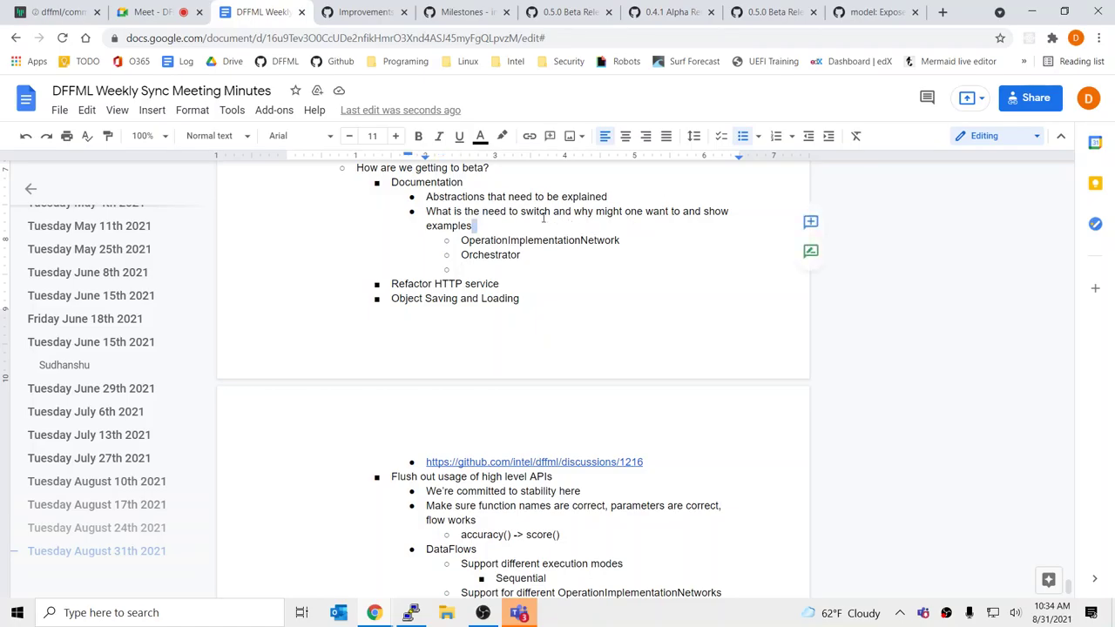
pyautogui.click(661, 198)
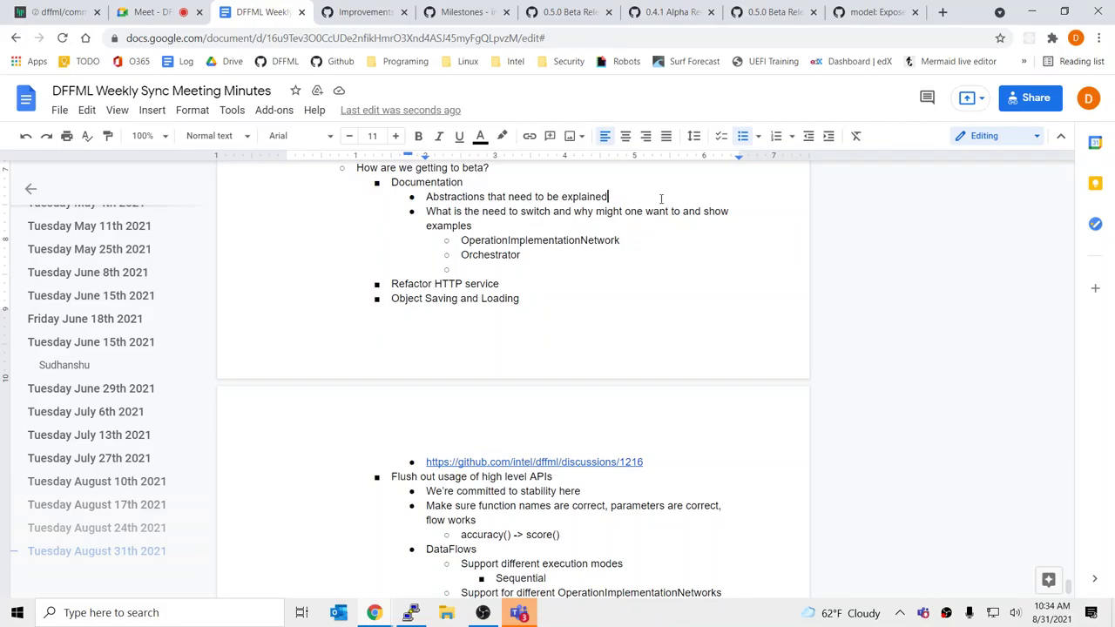
pyautogui.click(379, 9)
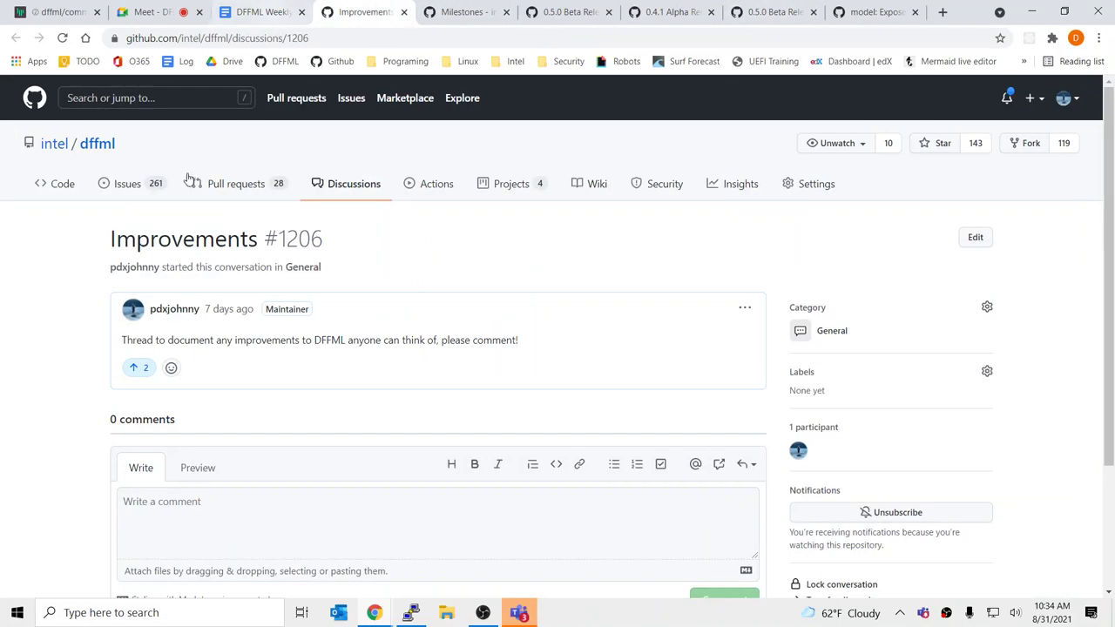
pyautogui.middleClick(133, 194)
pyautogui.click(403, 10)
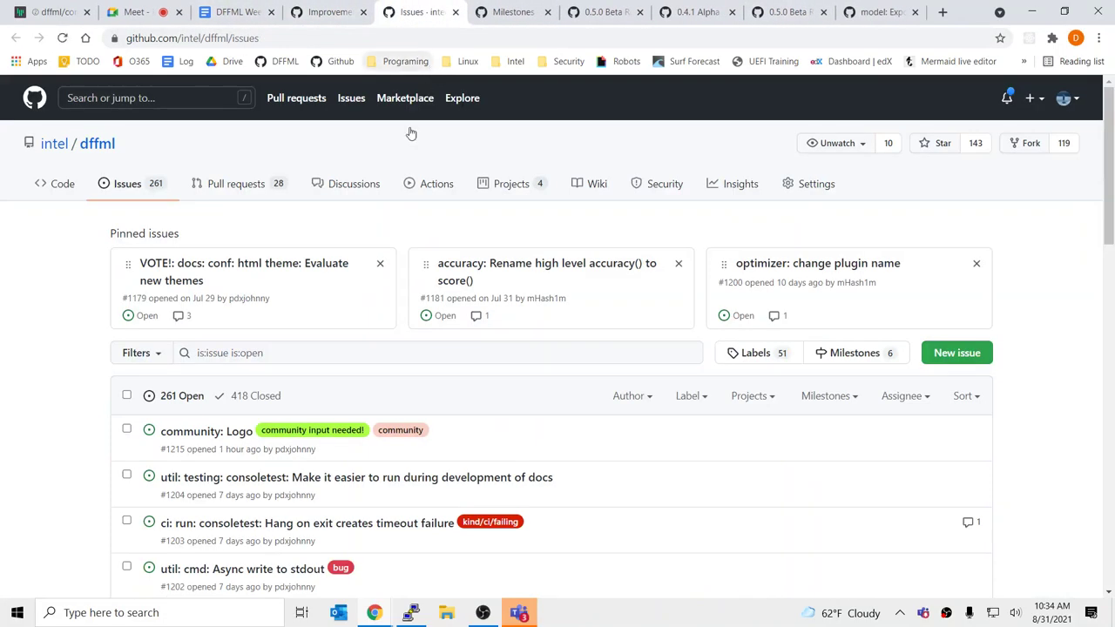
pyautogui.click(958, 353)
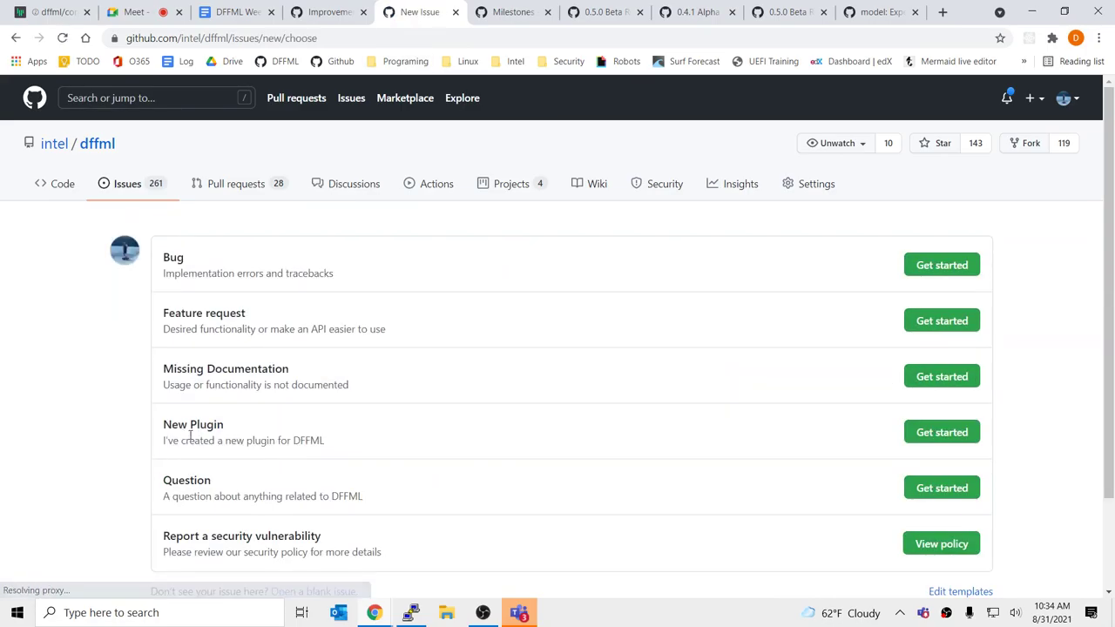
pyautogui.click(914, 381)
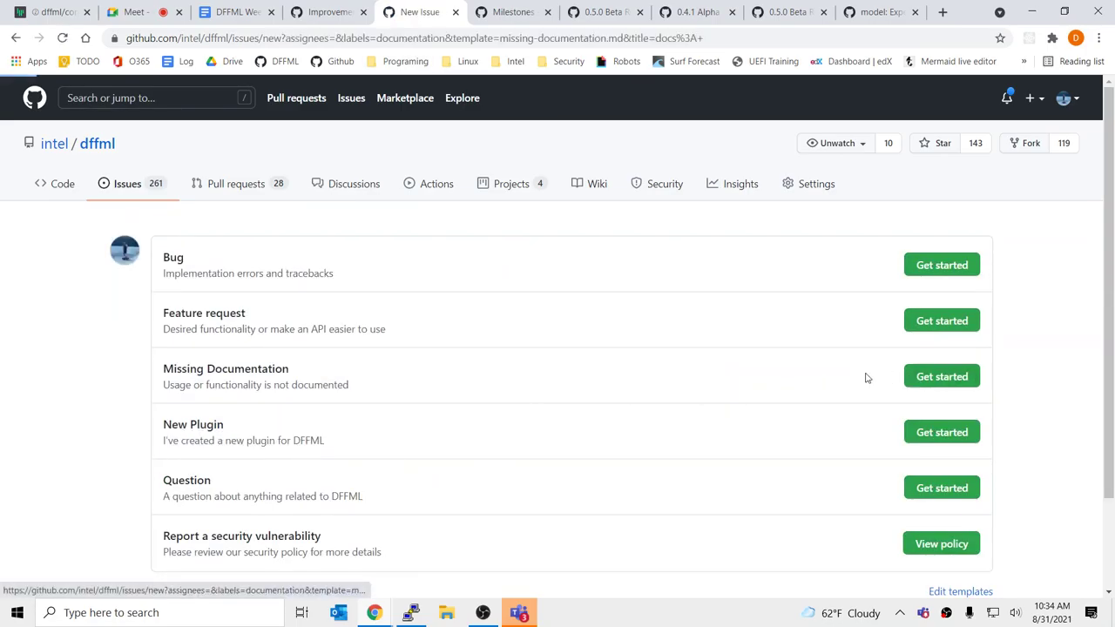
pyautogui.click(537, 443)
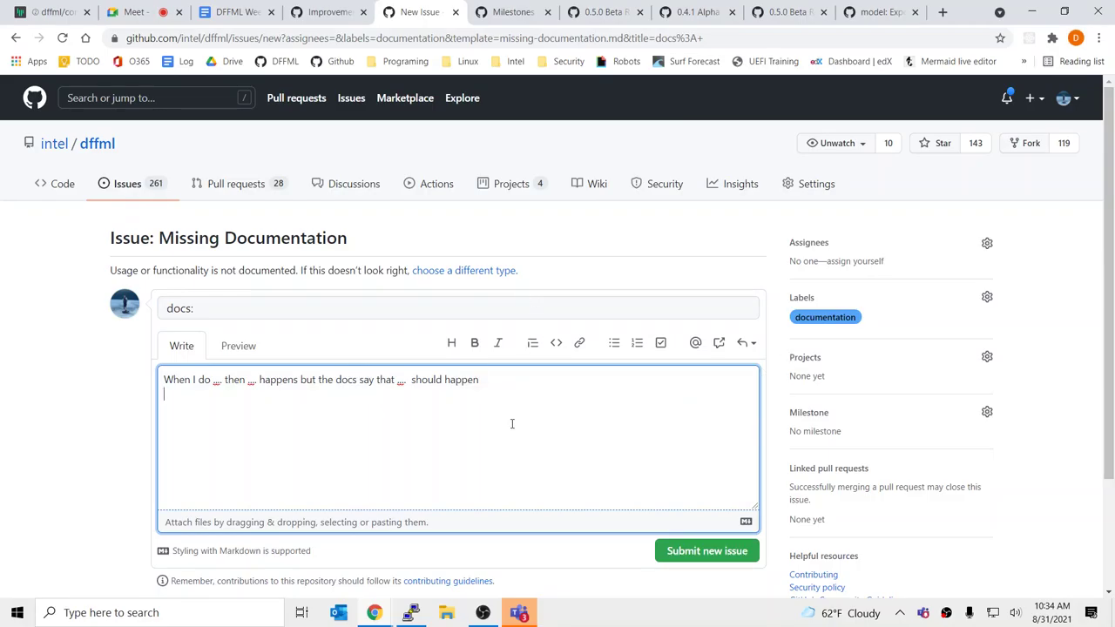
pyautogui.click(676, 316)
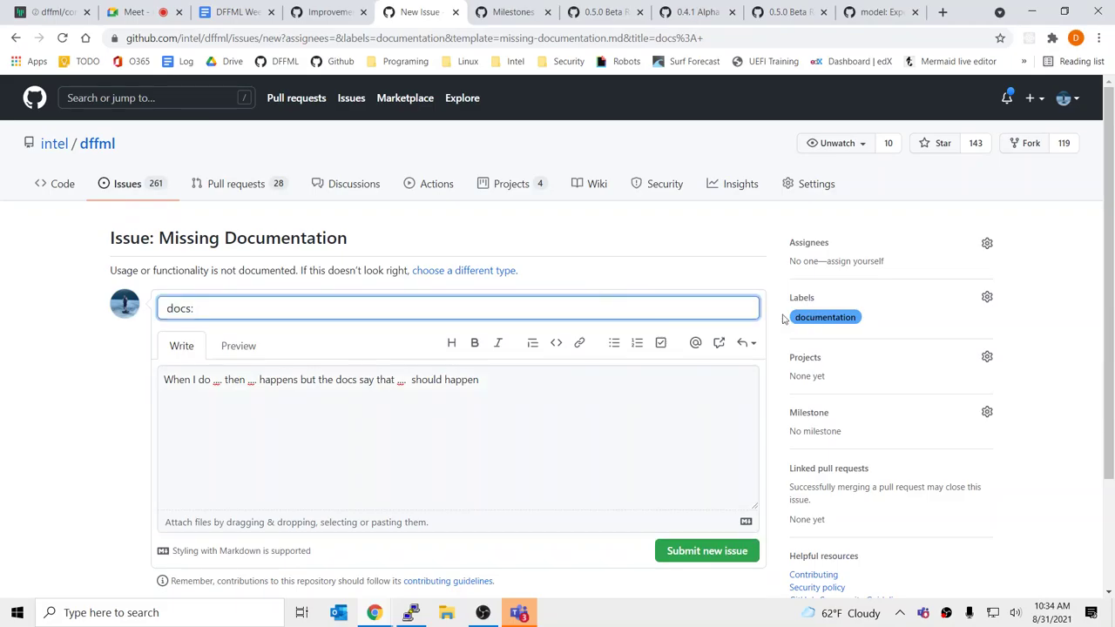
pyautogui.click(357, 7)
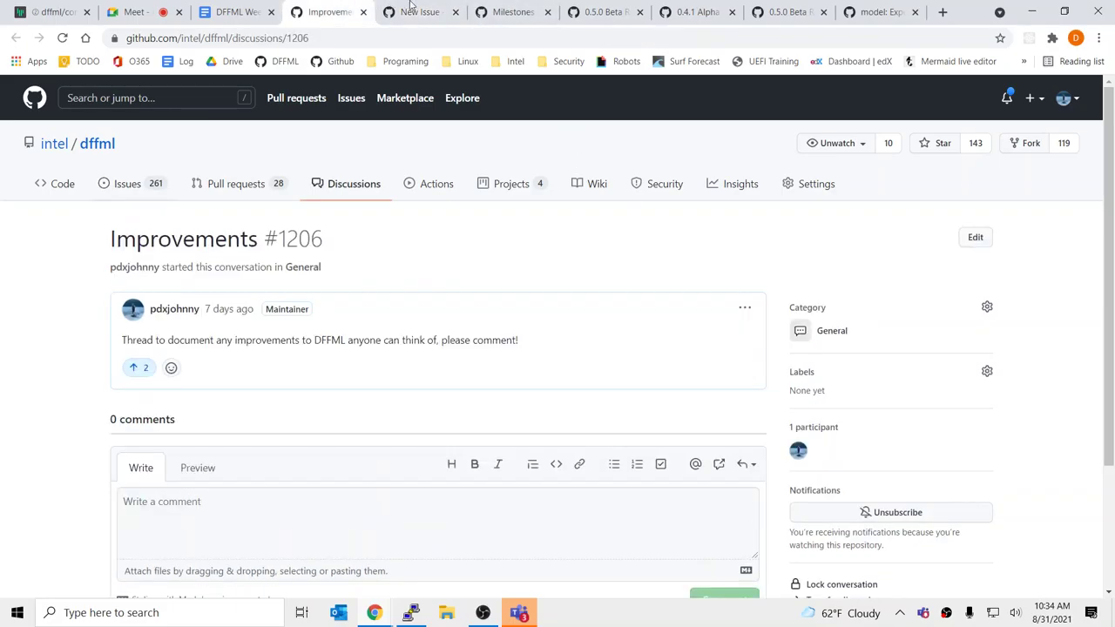
pyautogui.middleClick(411, 7)
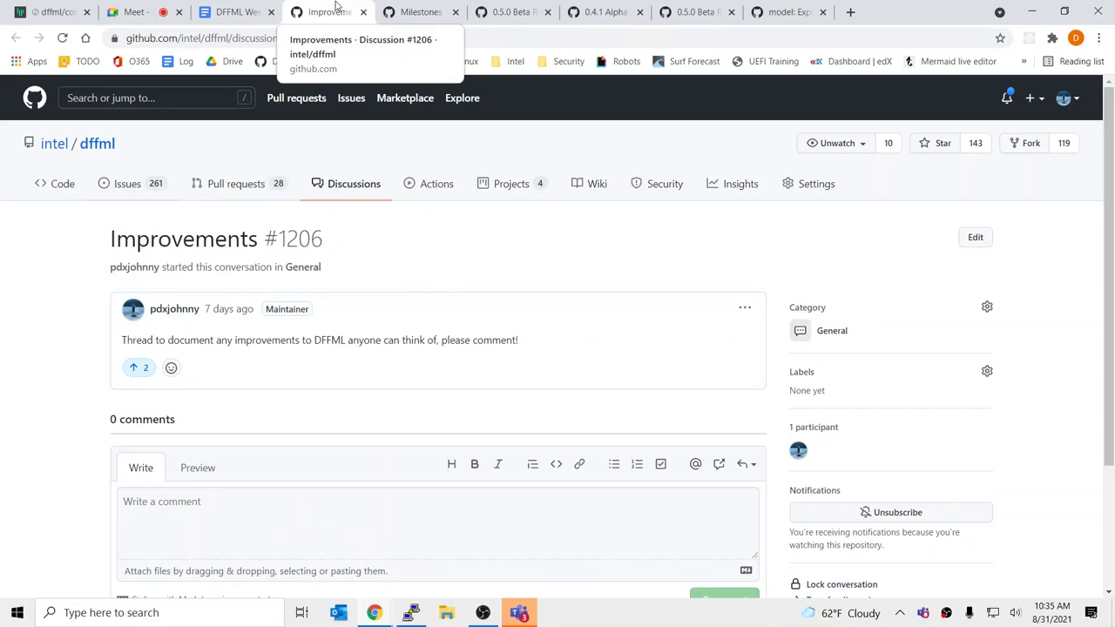
# Step: Return to the meeting minutes and remove the empty bullet below "Orchestrator"
pyautogui.click(249, 9)
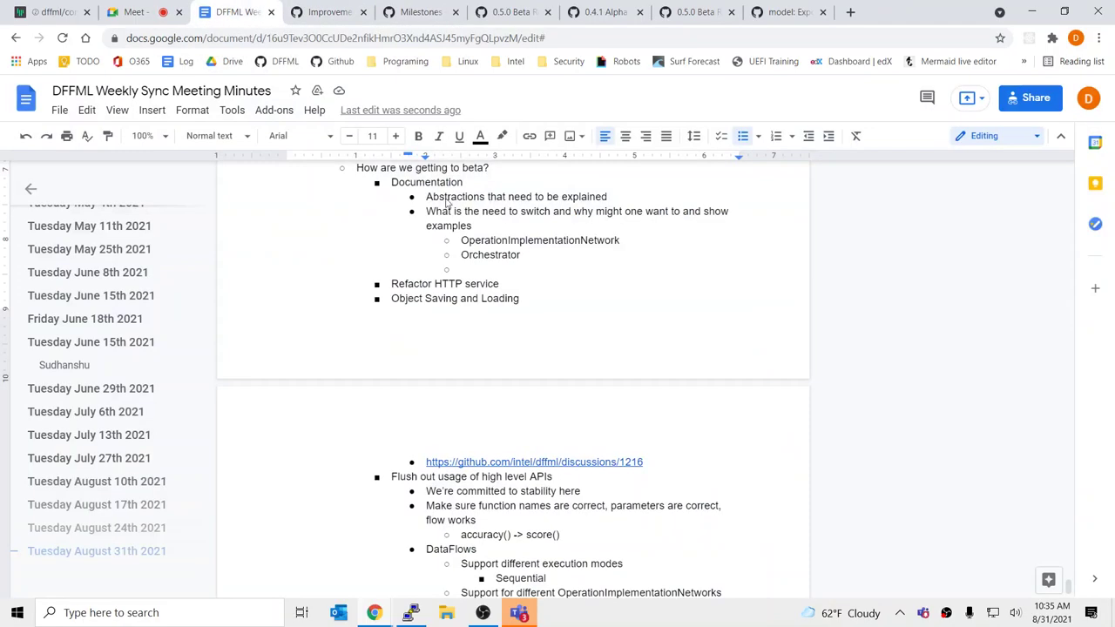
pyautogui.click(533, 269)
pyautogui.press('BackSpace')
pyautogui.press('BackSpace')
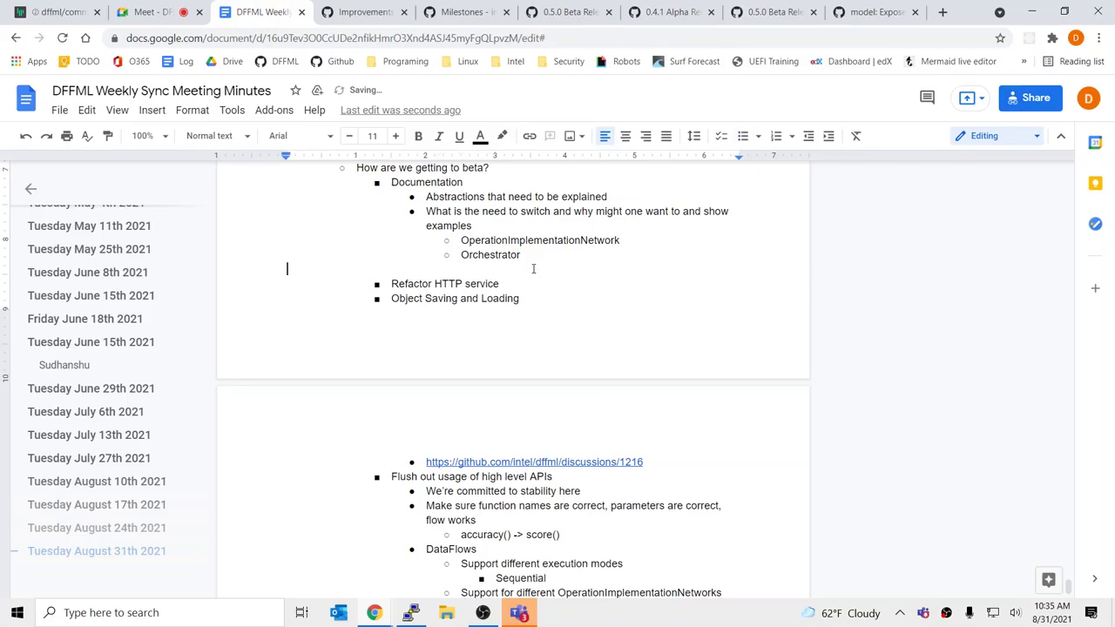
pyautogui.scroll(-1, 533, 268)
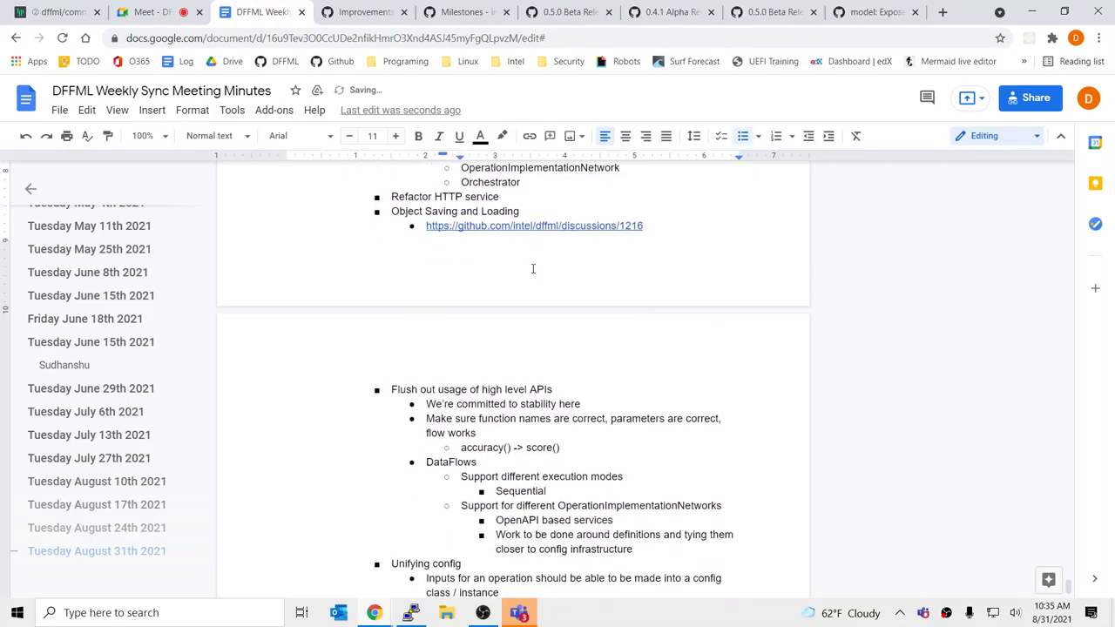
pyautogui.click(502, 535)
pyautogui.scroll(-1, 497, 449)
pyautogui.scroll(-1, 497, 450)
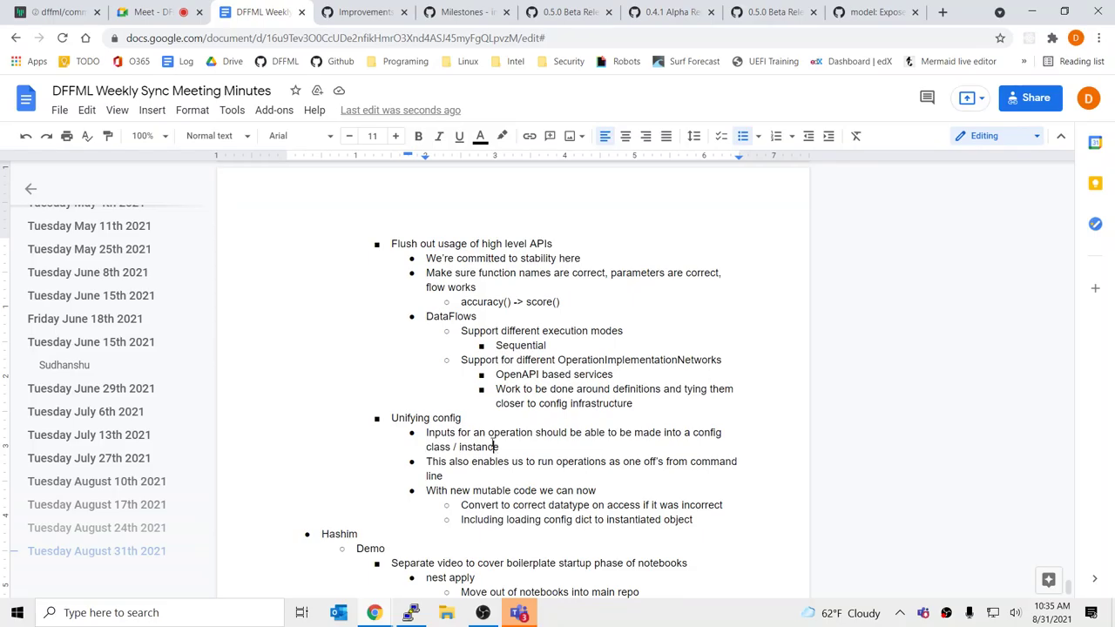
pyautogui.click(483, 424)
pyautogui.scroll(3, 479, 431)
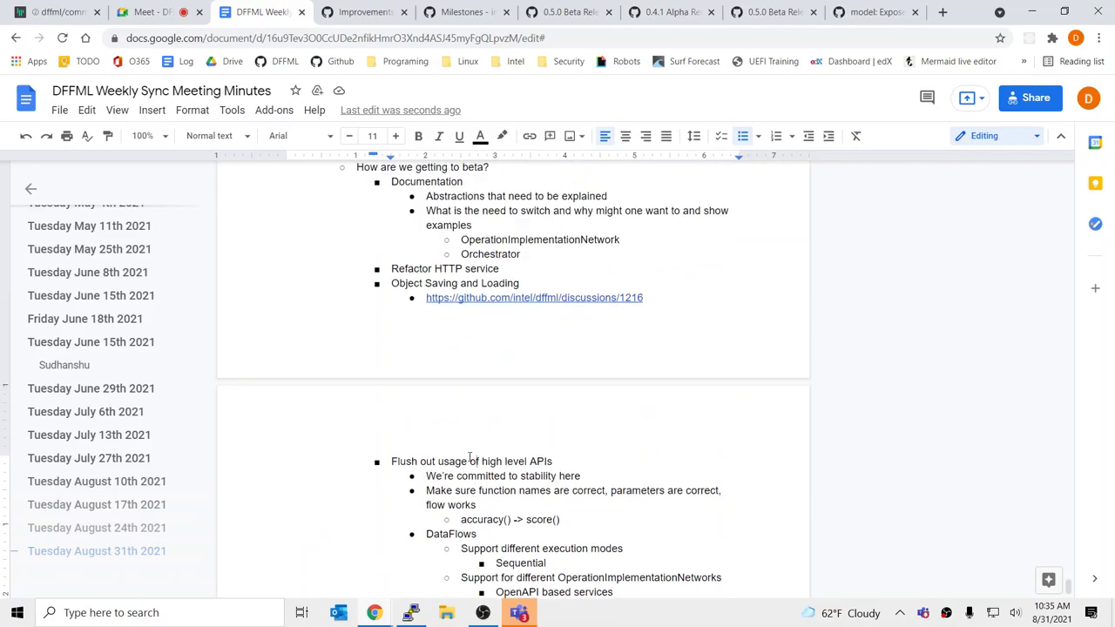
pyautogui.scroll(-3, 475, 440)
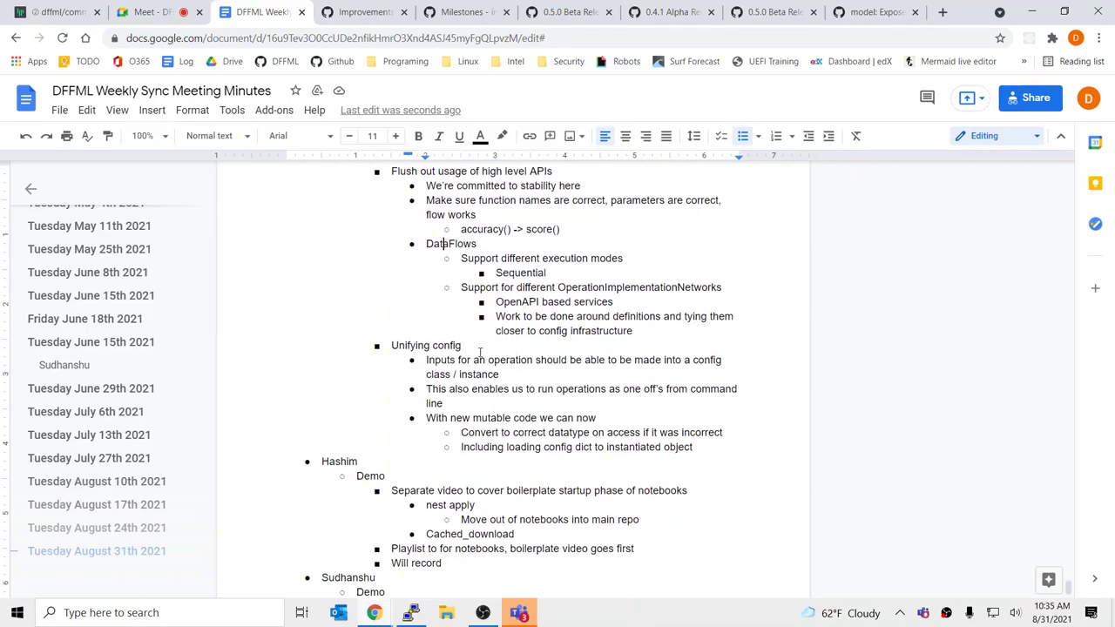
pyautogui.scroll(6, 446, 252)
pyautogui.click(466, 329)
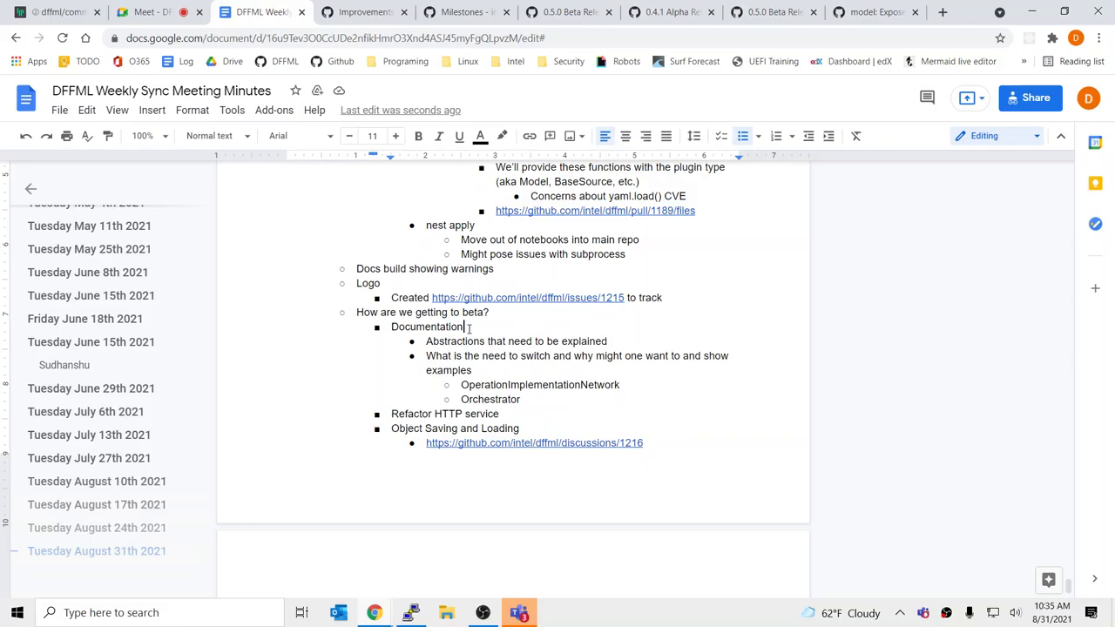
pyautogui.press('Return')
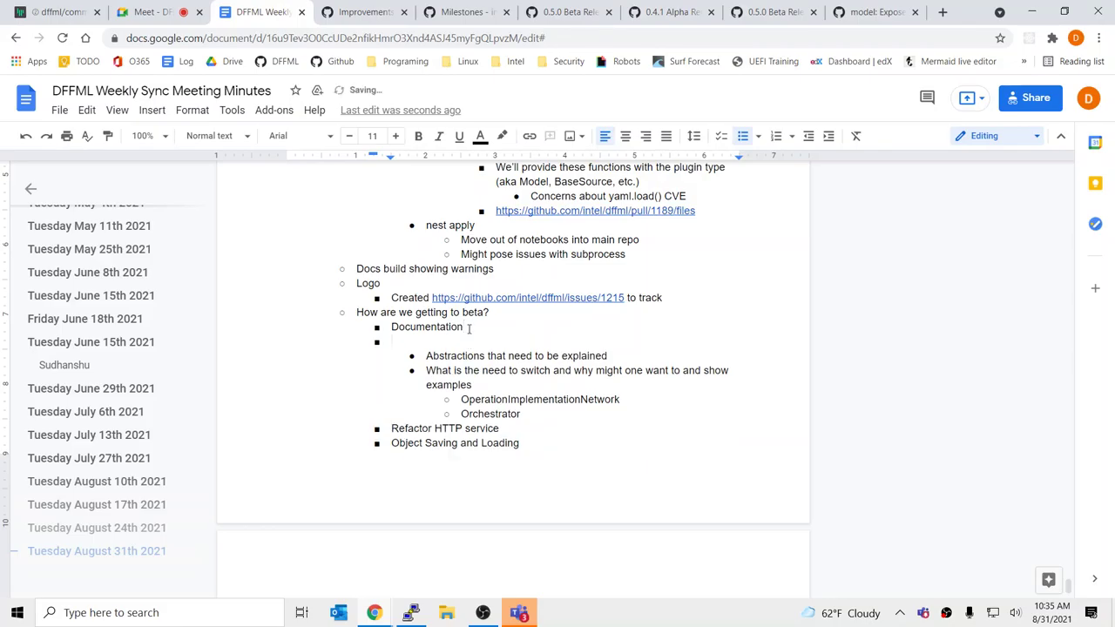
pyautogui.press('BackSpace')
# Step: Add a "File / document formats" item below the discussions/1216 link, at the same list level as "Object Saving and Loading"
pyautogui.scroll(-3, 542, 410)
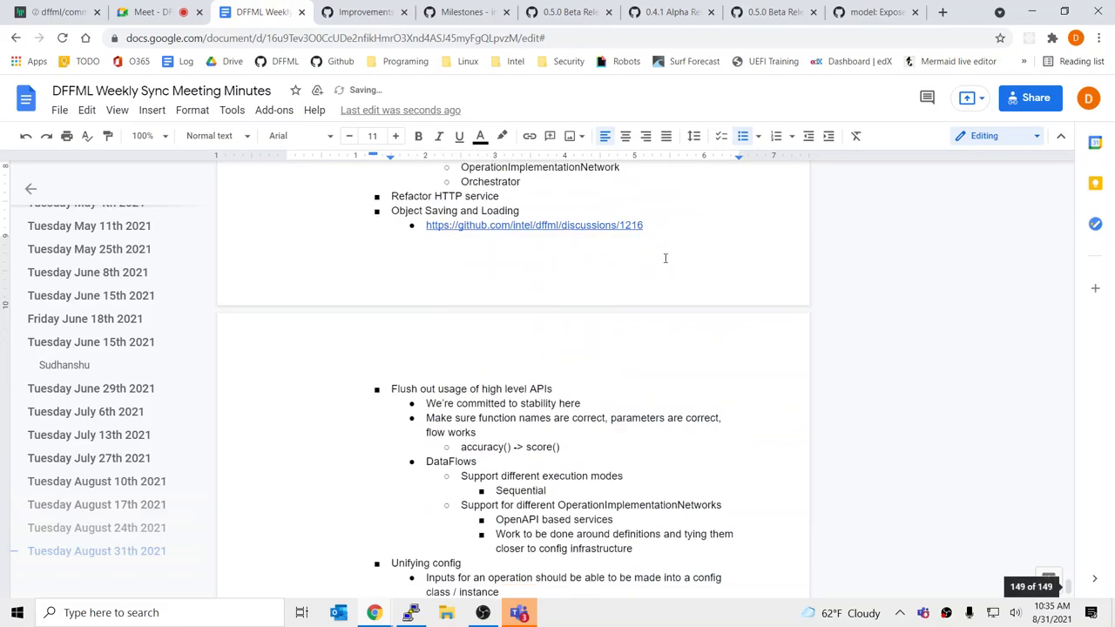
pyautogui.click(671, 229)
pyautogui.press('Return')
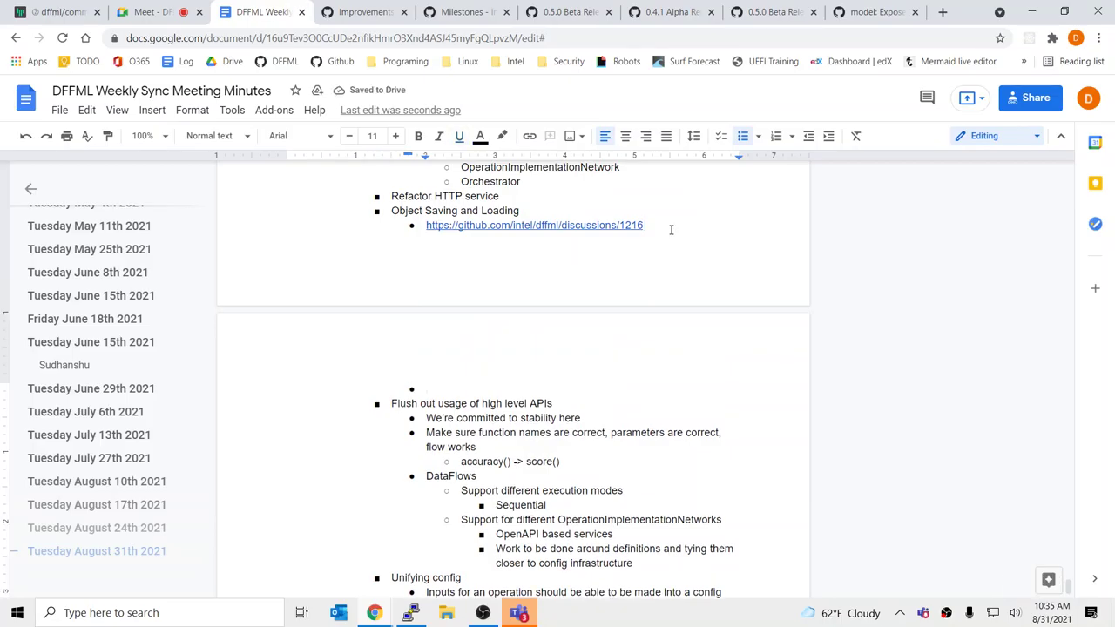
pyautogui.press('Tab')
pyautogui.hotkey('shift', 'Tab')
pyautogui.hotkey('shift', 'Tab')
pyautogui.write('File/')
pyautogui.press('BackSpace')
pyautogui.write('/document formats')
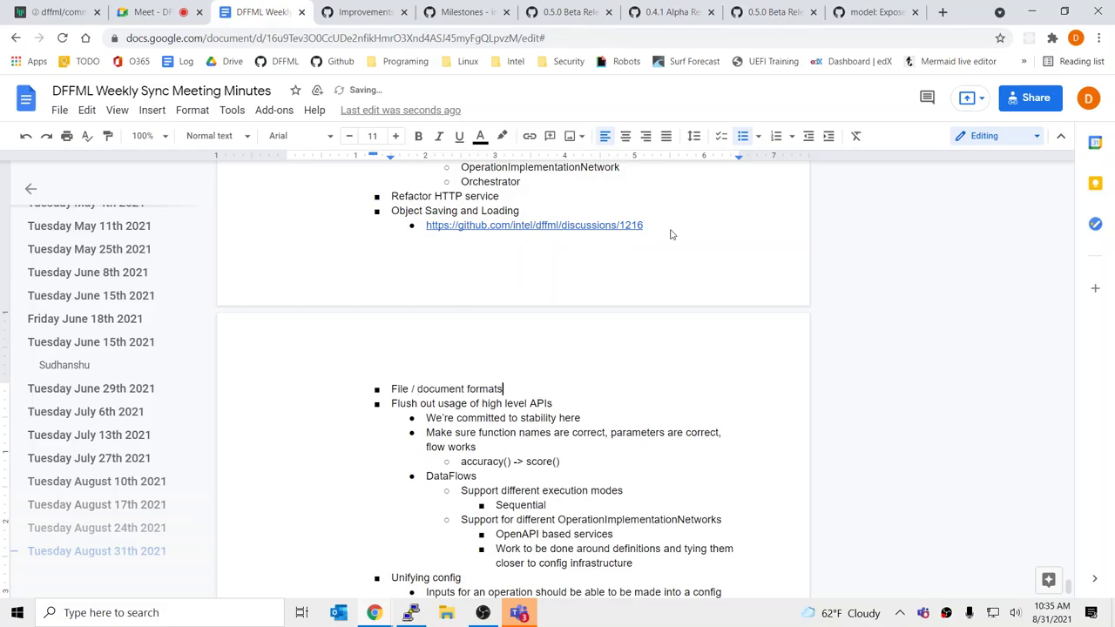
# Step: Add the sub-items "Versioning", "Metadata" and "Contents" under "File / document formats"
pyautogui.press('End')
pyautogui.press('Return')
pyautogui.press('Tab')
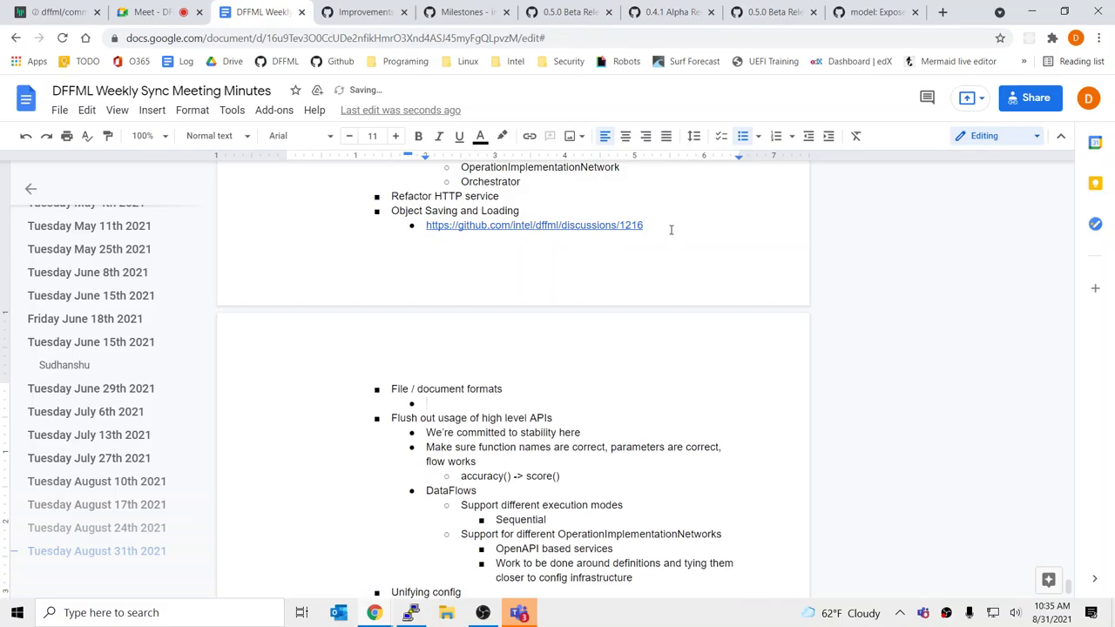
pyautogui.write('Versioning')
pyautogui.press('Return')
pyautogui.write('Metadata')
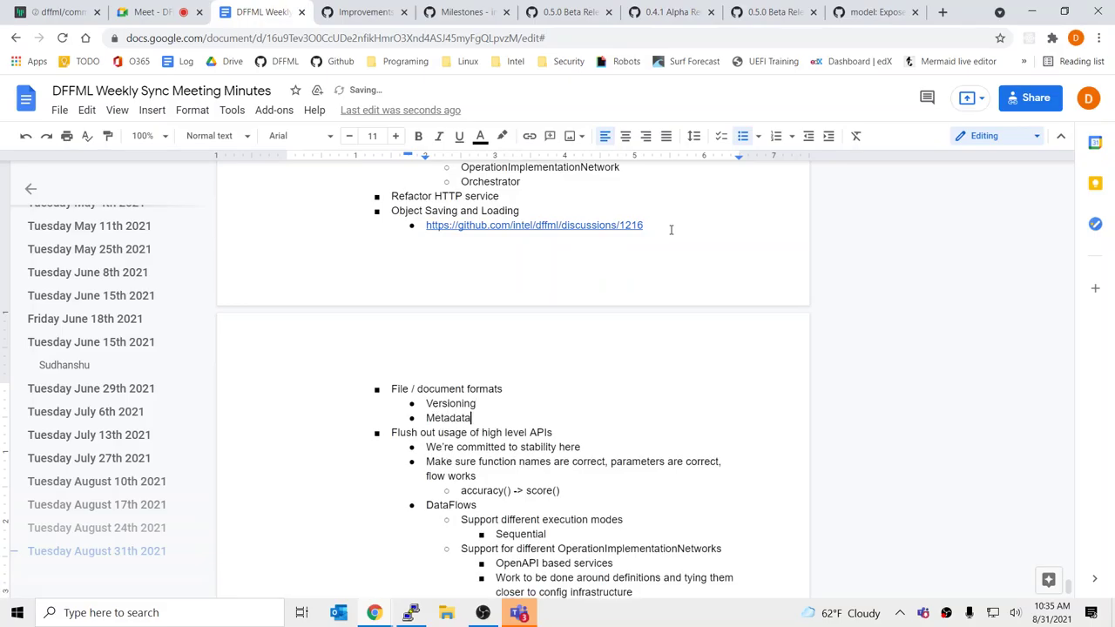
pyautogui.press('Return')
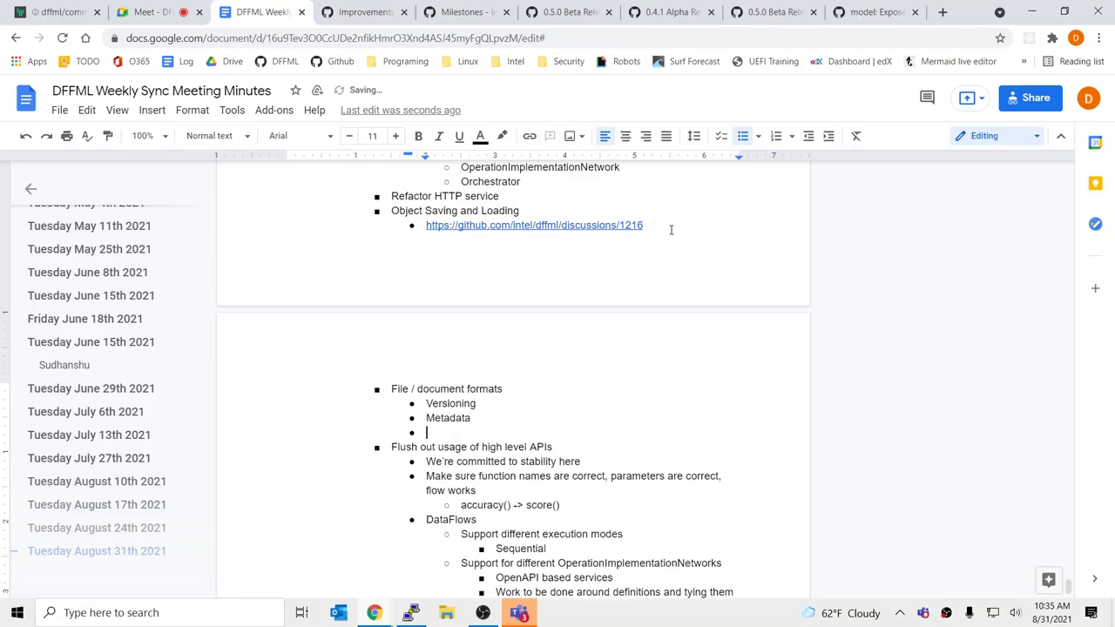
pyautogui.write('contents')
pyautogui.press('Home')
pyautogui.press('Delete')
pyautogui.write('C')
# Step: Insert a sub-item above "Versioning" reading "Thinking about our config_dict structure which has plugin and config right now."
pyautogui.press('Up')
pyautogui.press('Up')
pyautogui.press('End')
pyautogui.press('Return')
pyautogui.press('Tab')
pyautogui.write('Thin')
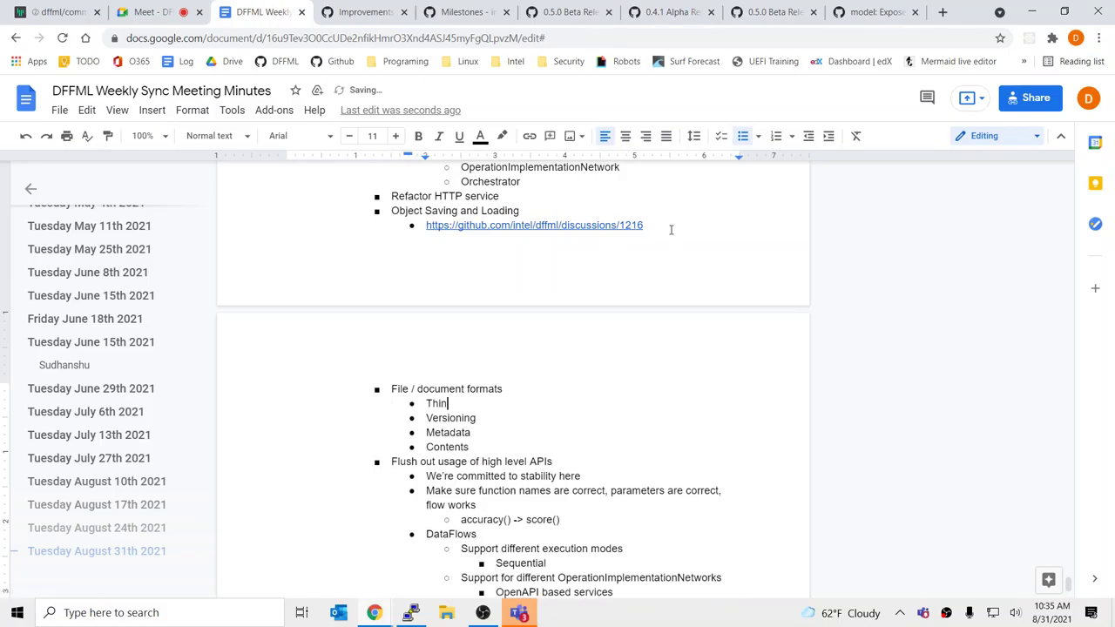
pyautogui.write('king about things')
pyautogui.press('BackSpace')
pyautogui.press('BackSpace')
pyautogui.press('BackSpace')
pyautogui.press('BackSpace')
pyautogui.press('BackSpace')
pyautogui.press('BackSpace')
pyautogui.write('our config_dic')
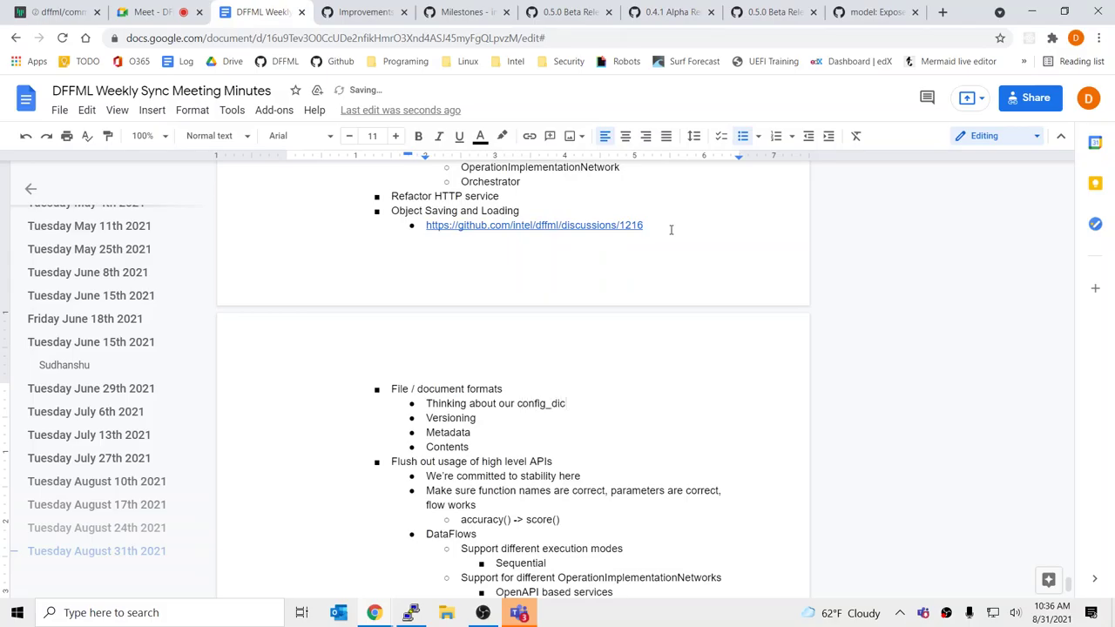
pyautogui.write('t struc')
pyautogui.press('BackSpace')
pyautogui.press('BackSpace')
pyautogui.write('rucu')
pyautogui.press('BackSpace')
pyautogui.write('ture which has po')
pyautogui.press('BackSpace')
pyautogui.write('lugin and config ')
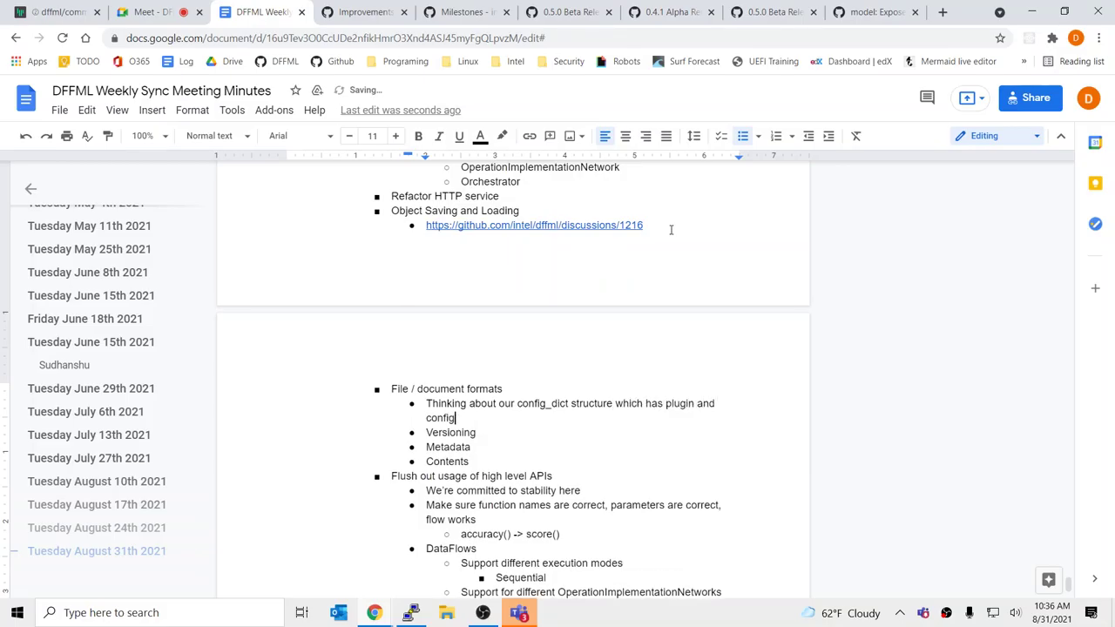
pyautogui.write('right now.')
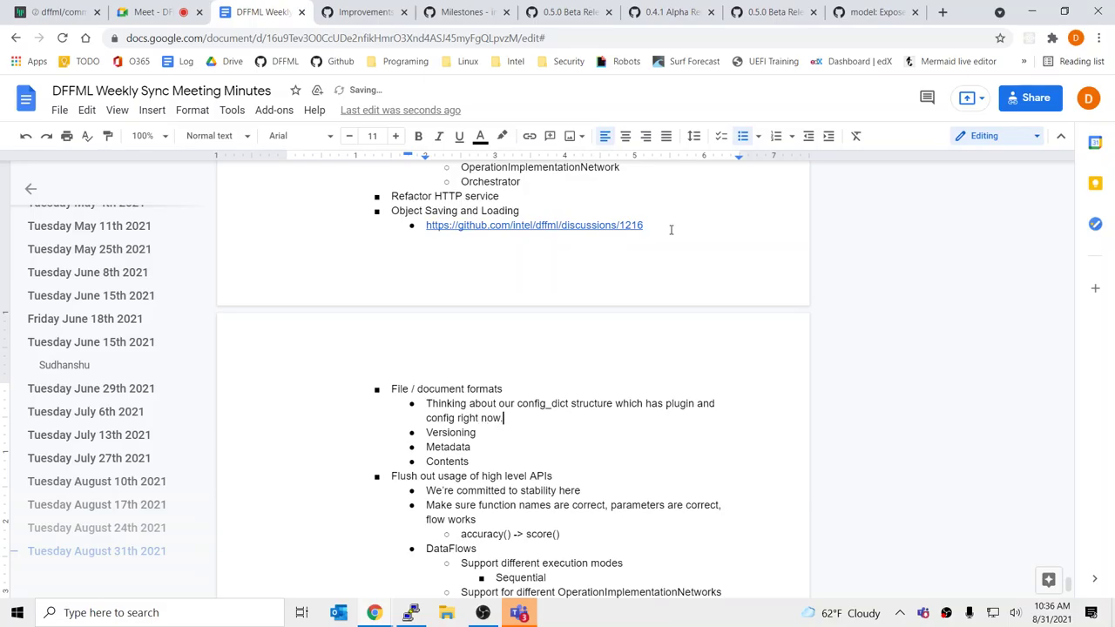